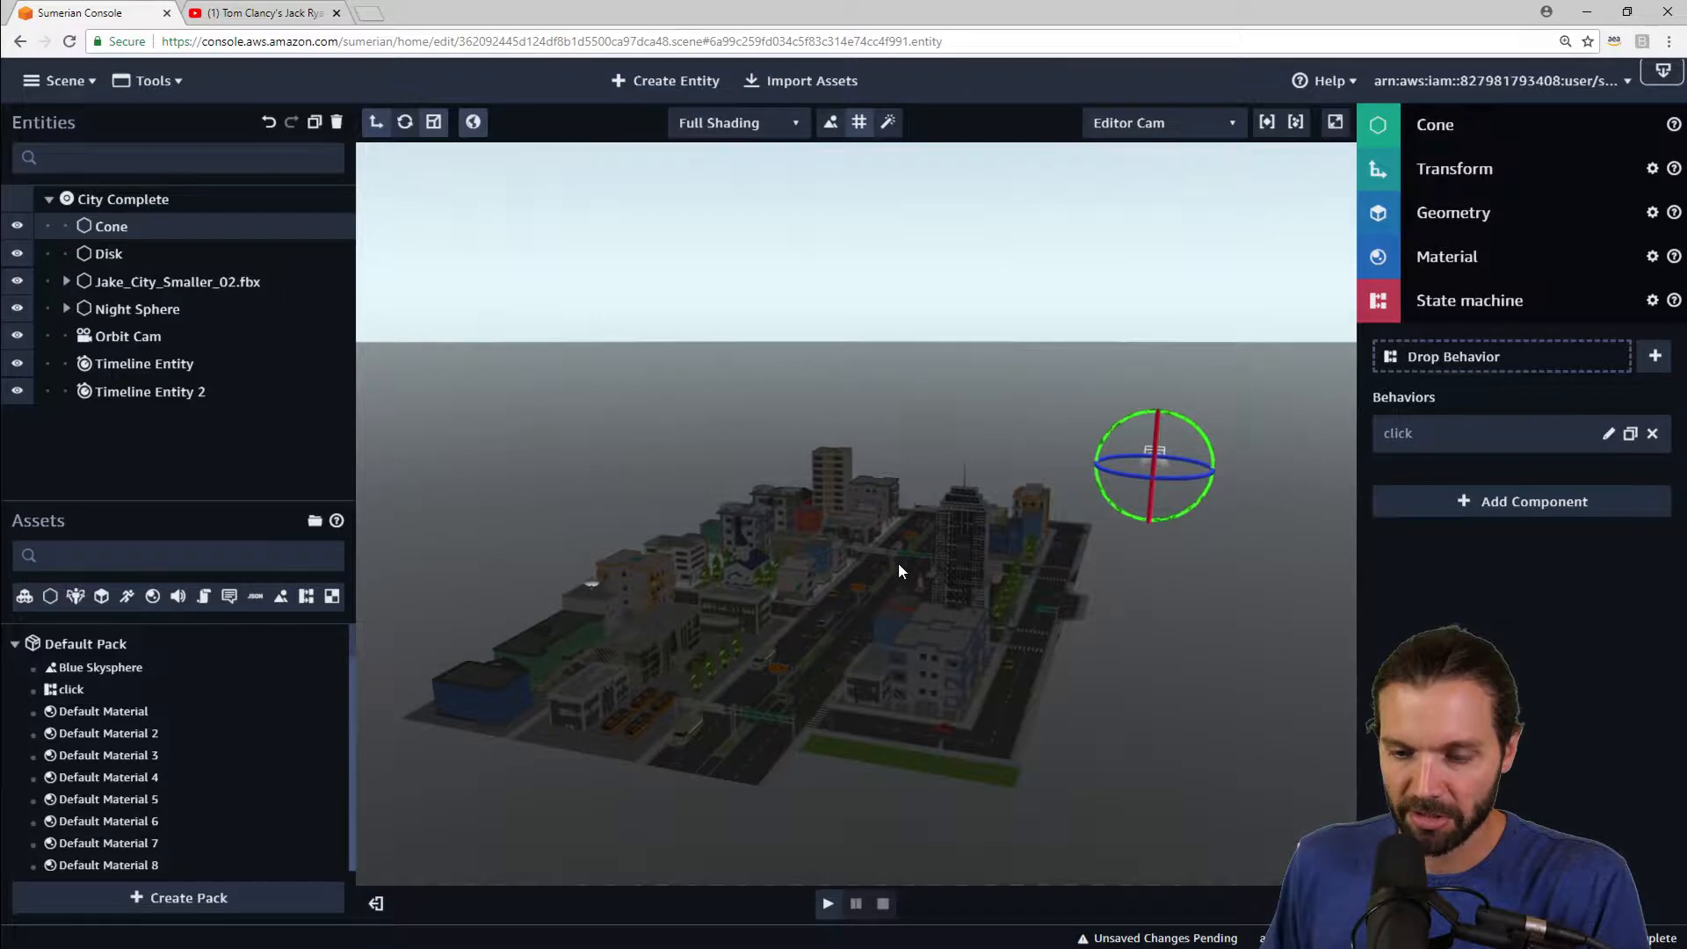
Step: Orbit and zoom around the city scene to inspect the layout and the selected cone
drag(1084, 658, 1162, 624)
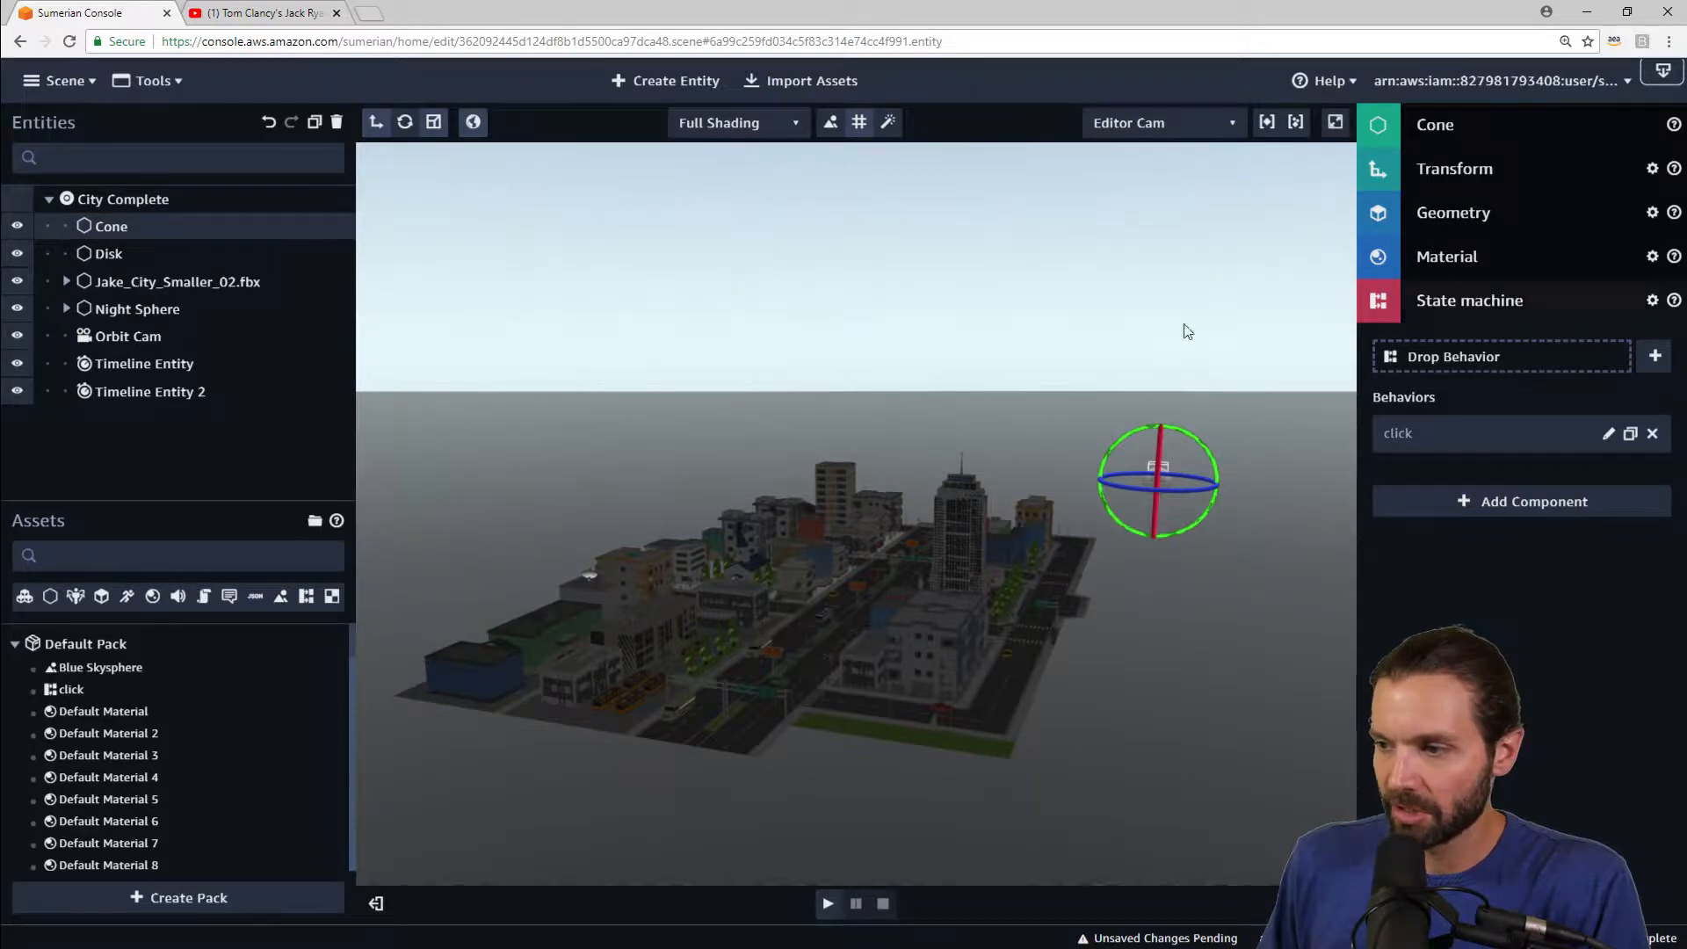
scroll(770, 429, up, 5)
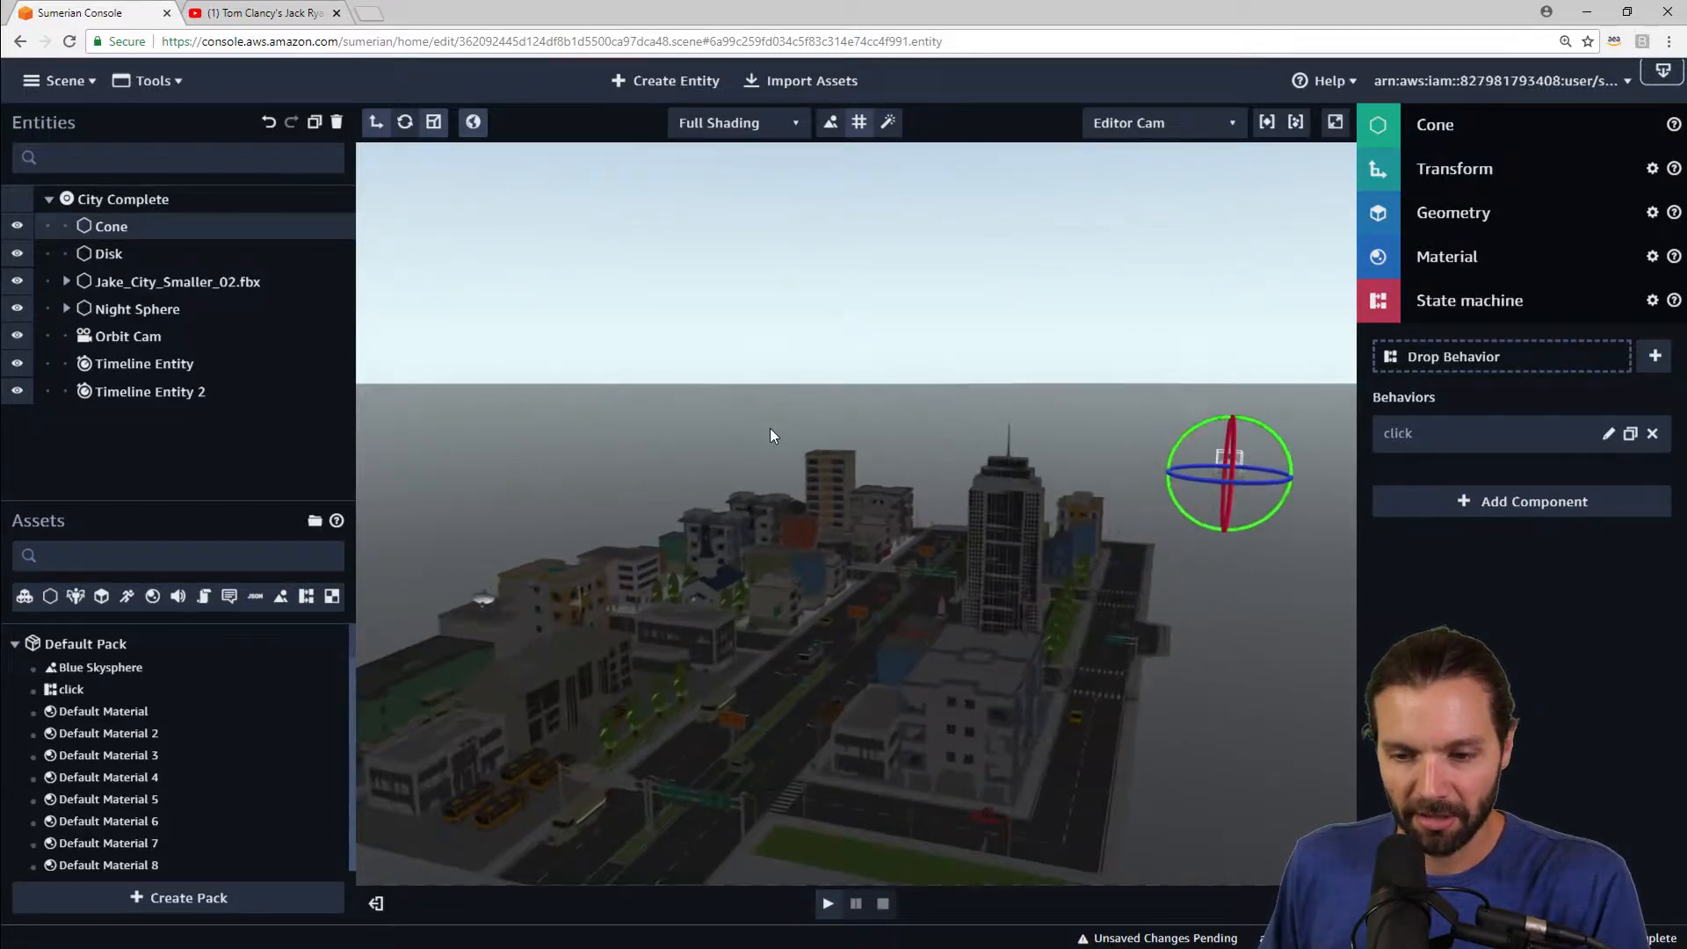
drag(708, 514, 1033, 543)
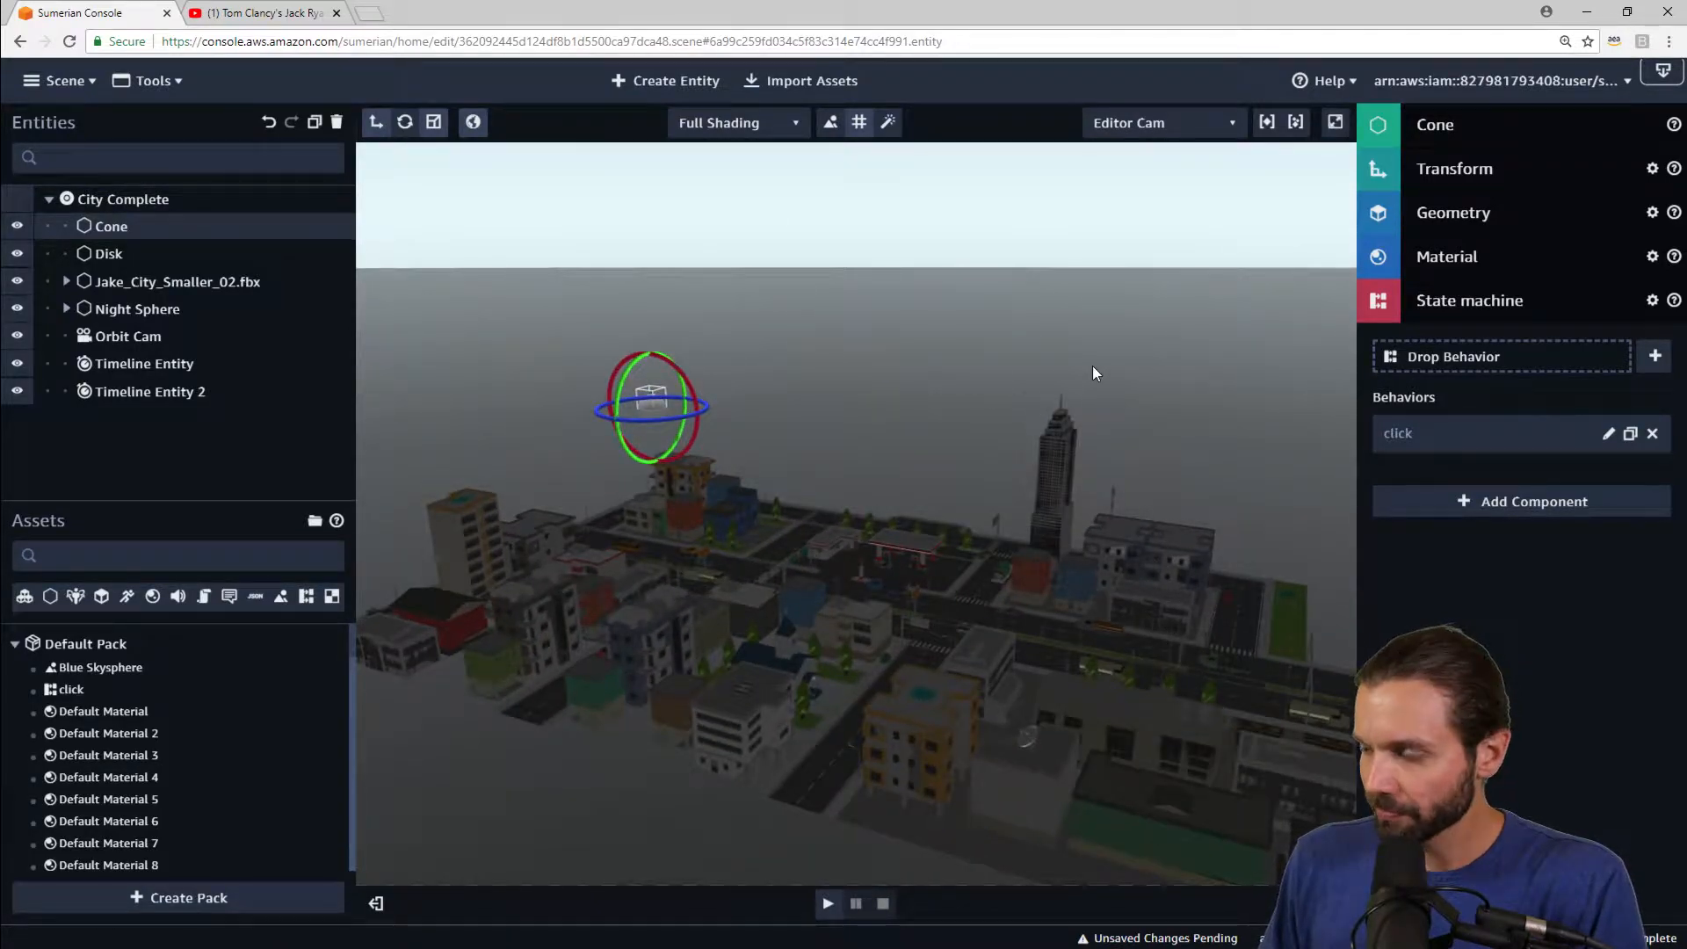
drag(1104, 366, 629, 388)
drag(1126, 372, 747, 300)
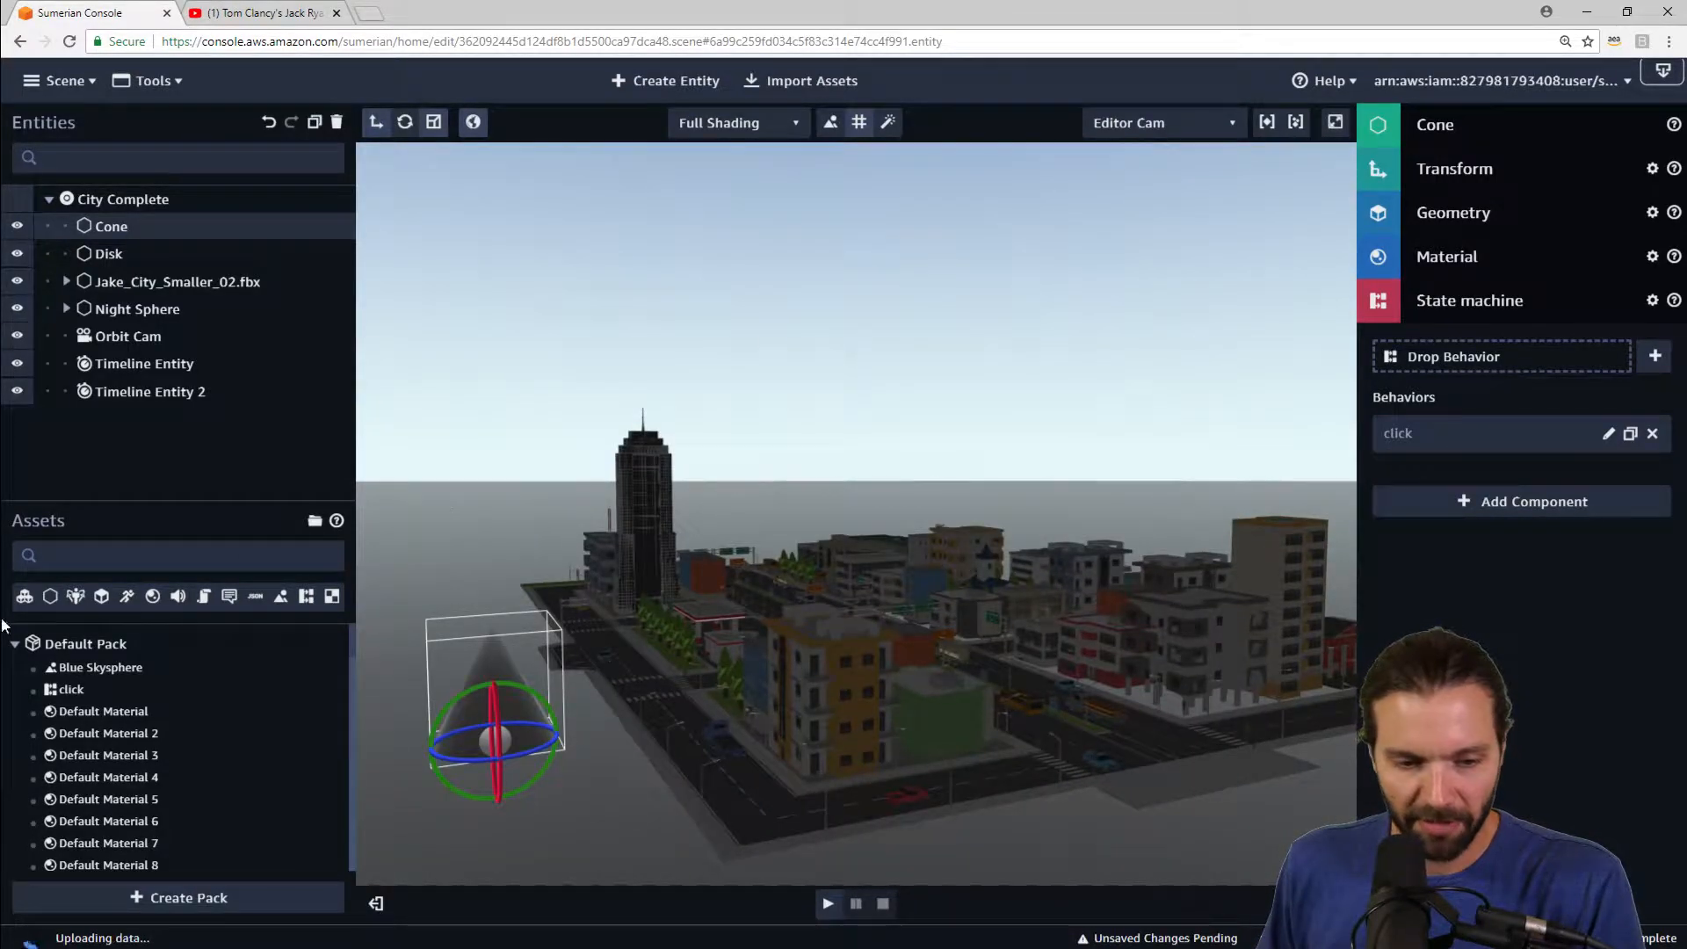
click(14, 645)
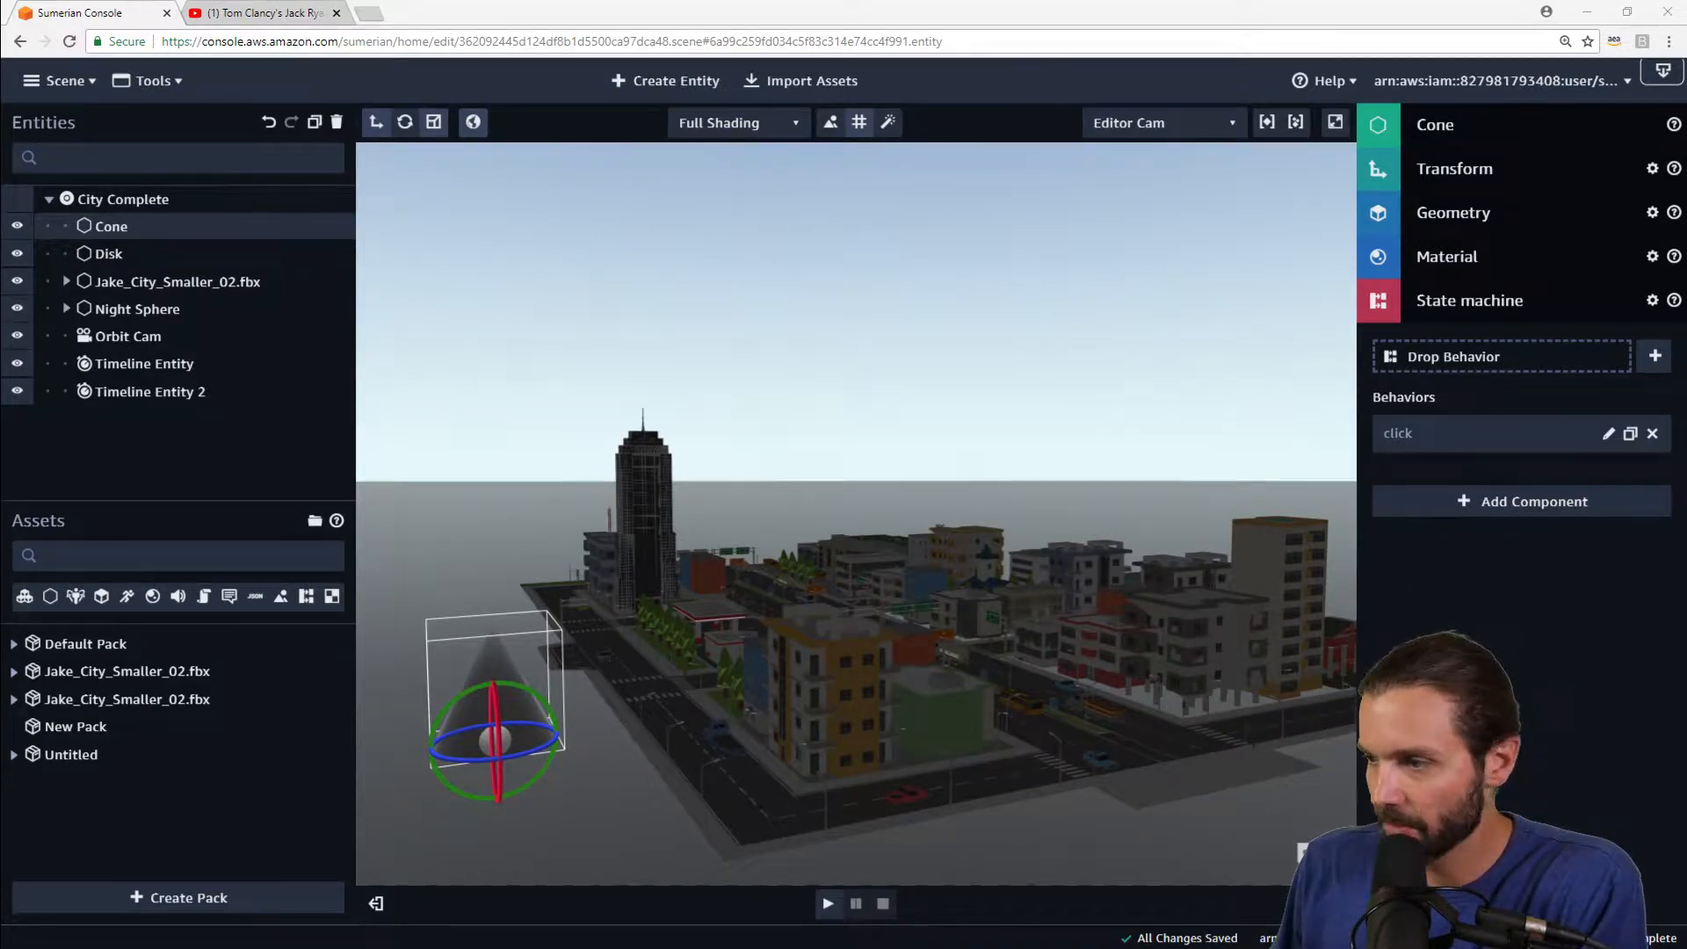
scroll(926, 351, down, 5)
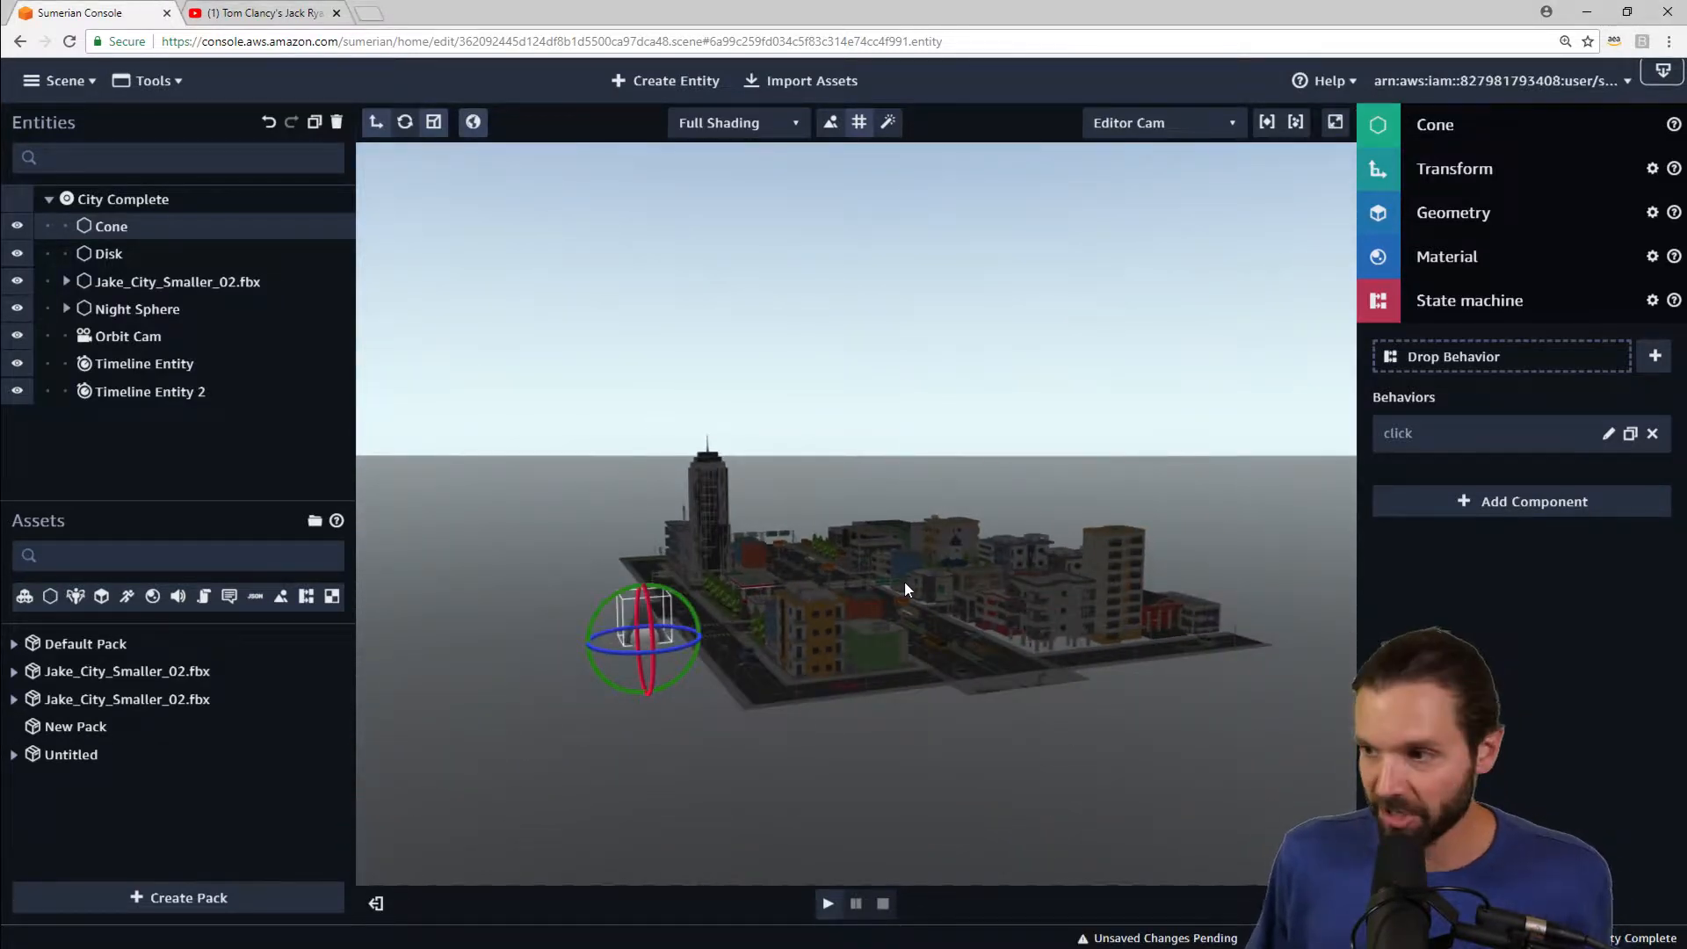
middle_drag(917, 388, 915, 413)
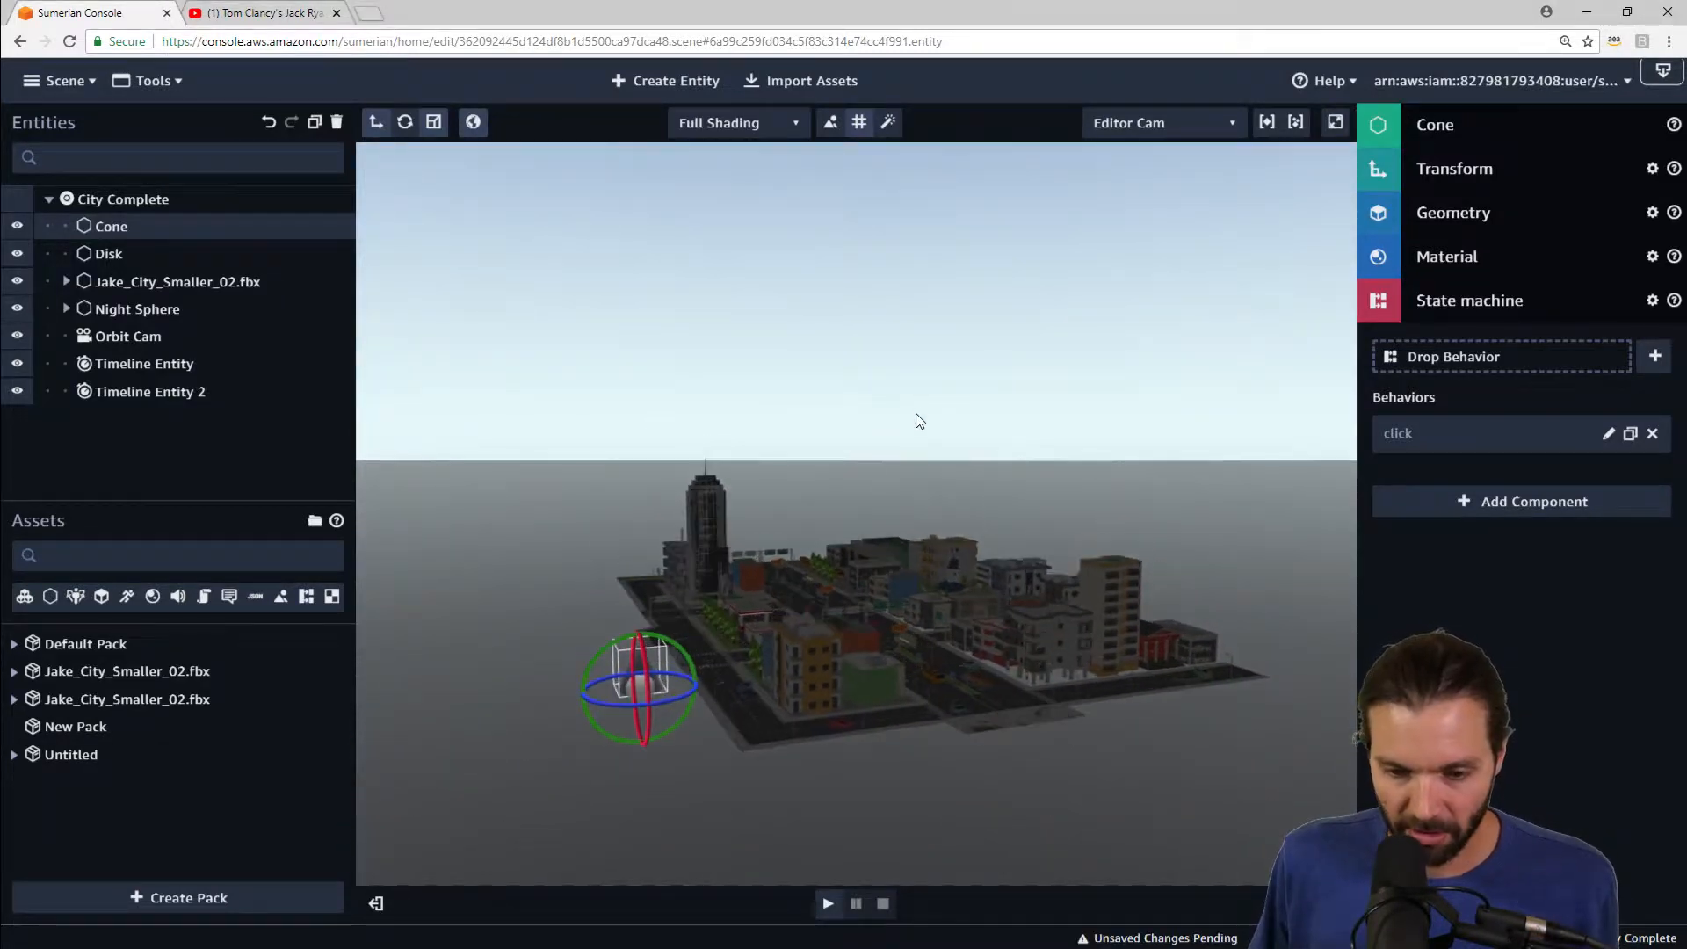
scroll(722, 656, up, 5)
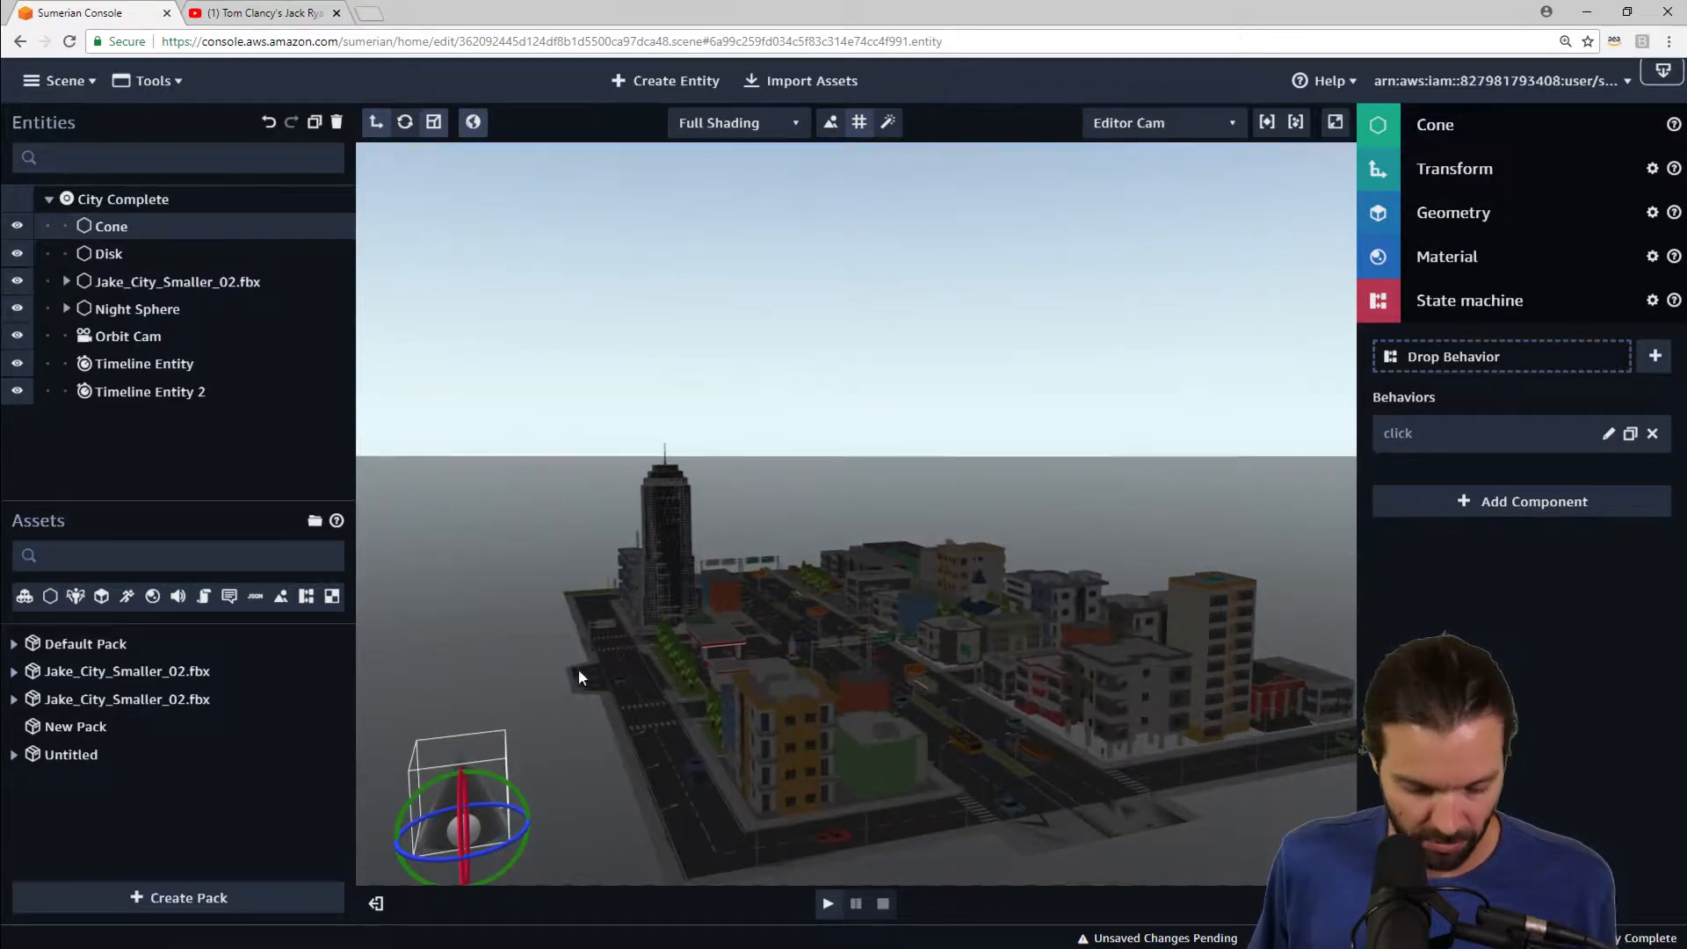
mouse_move(564, 606)
middle_down()
mouse_move(582, 556)
mouse_move(559, 606)
middle_up()
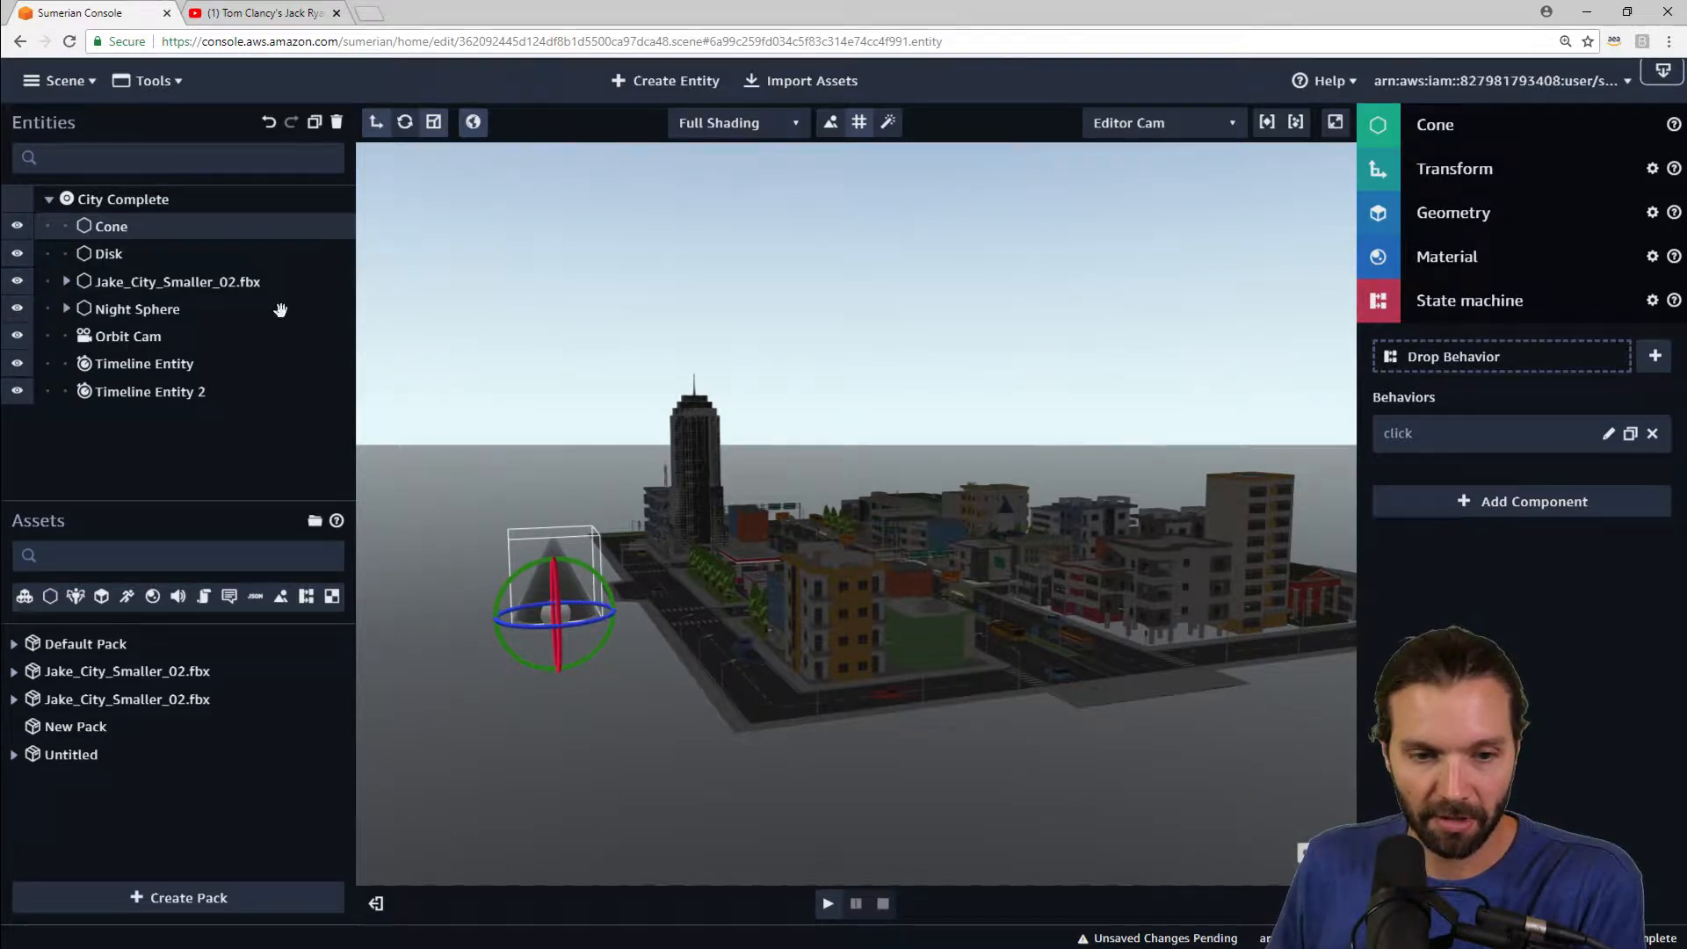
Step: Select the Night Sphere entity and frame it in the viewport
click(165, 311)
key(f)
scroll(938, 381, up, 3)
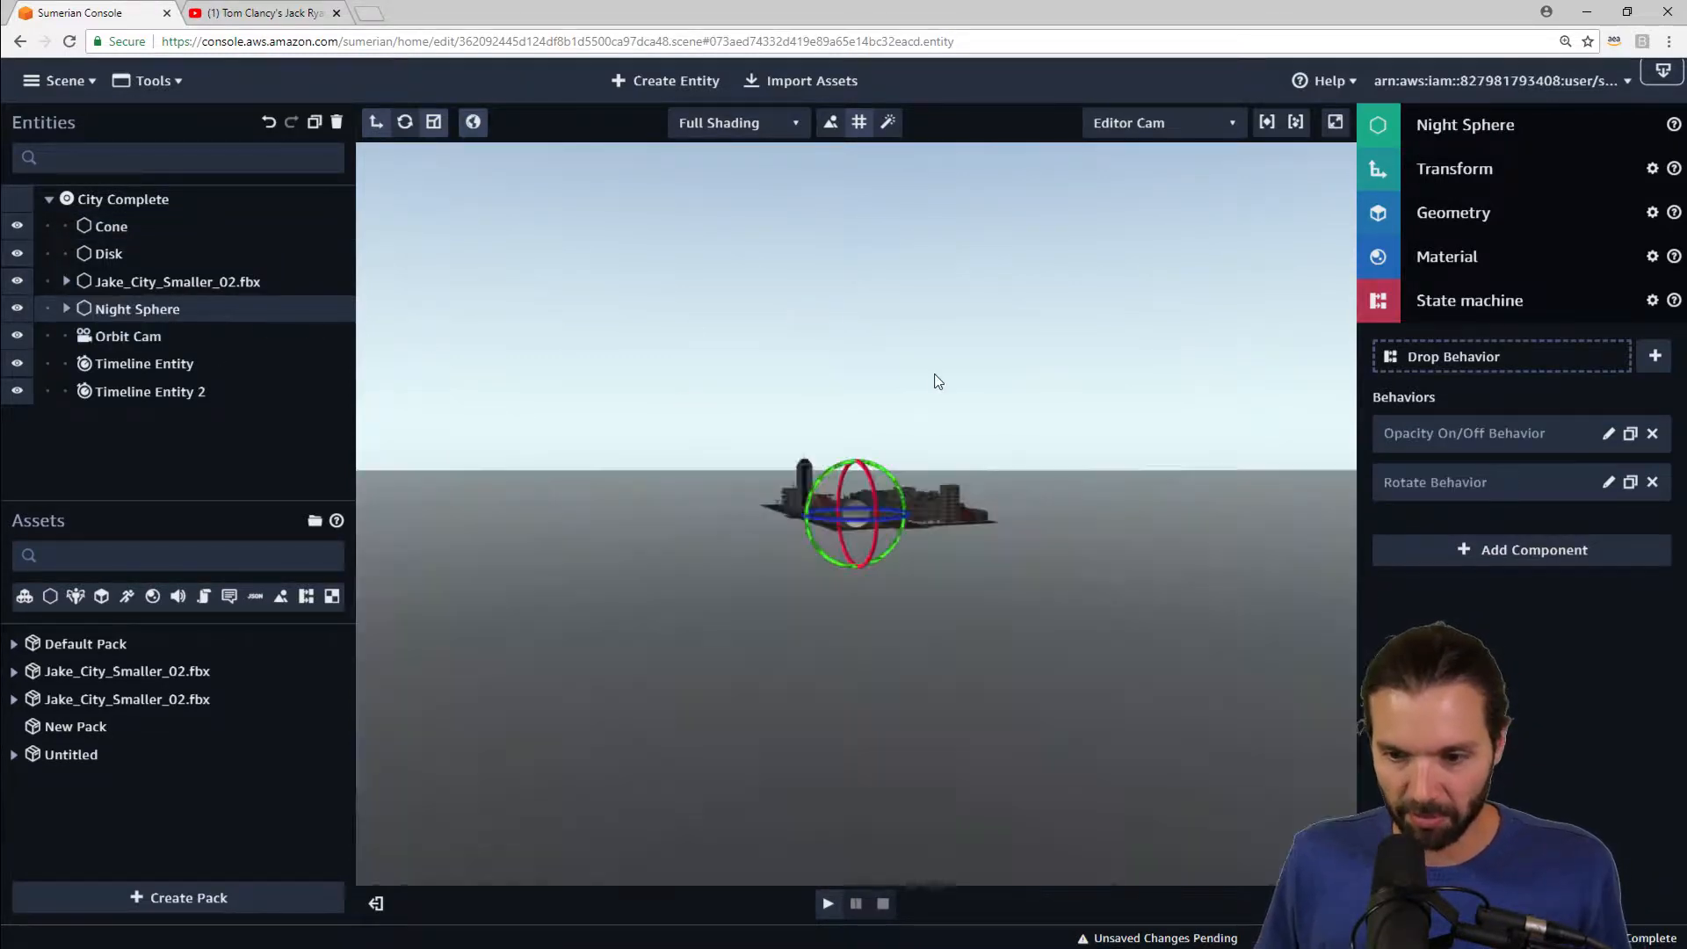
drag(938, 381, 982, 408)
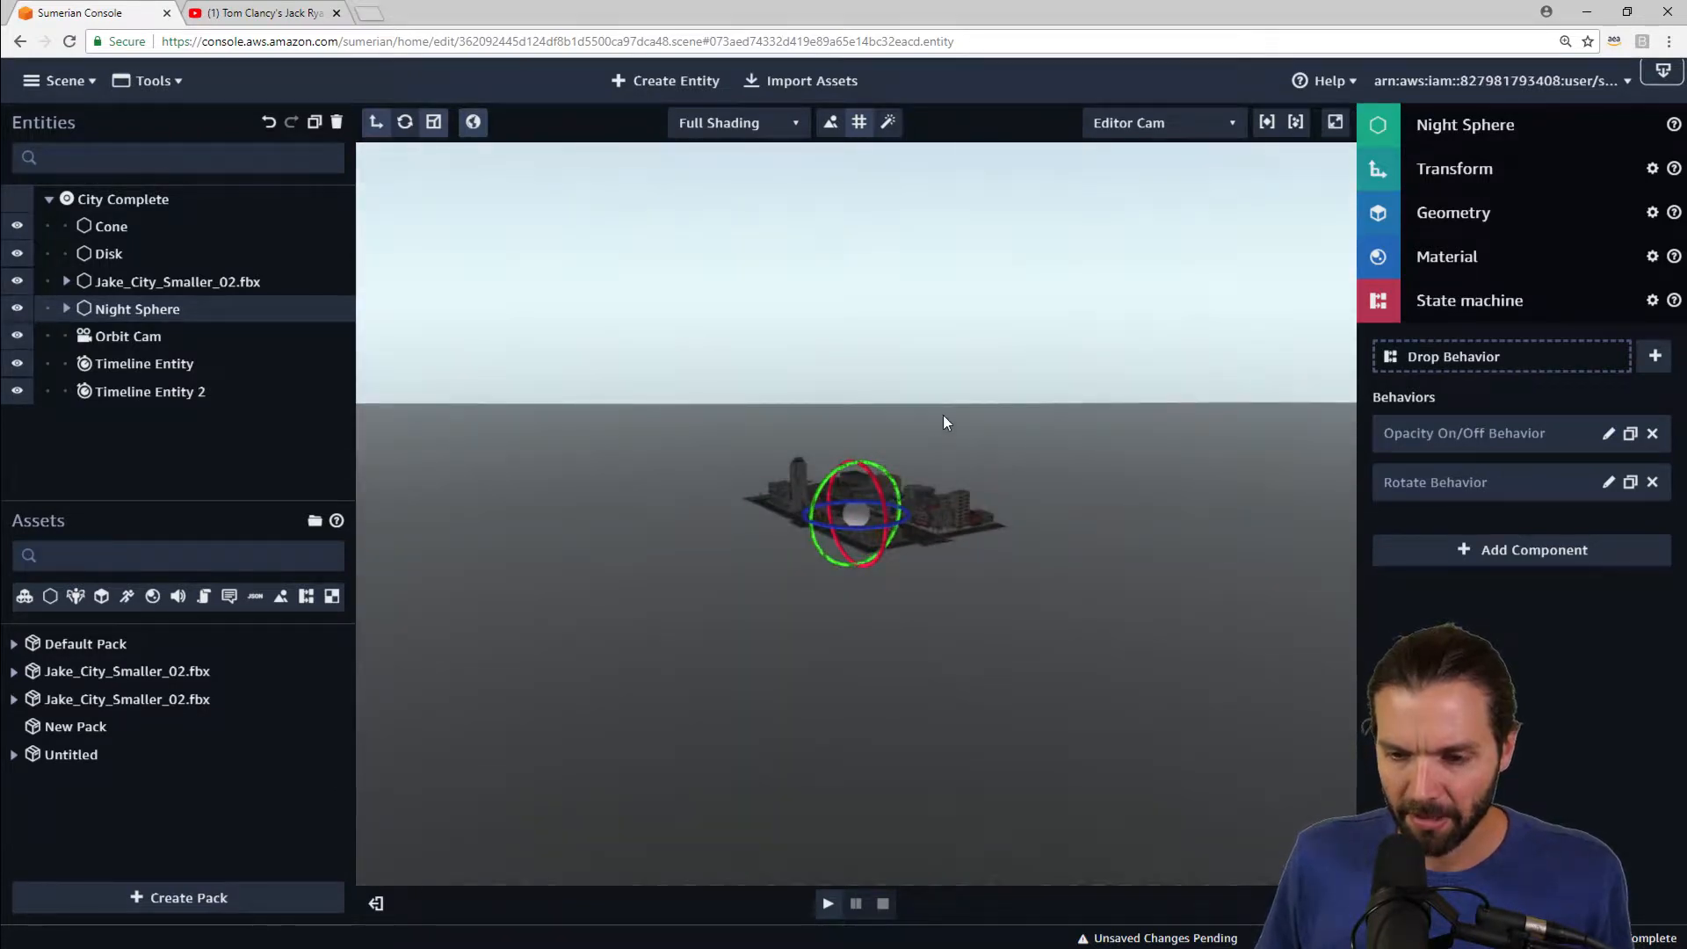
scroll(942, 415, up, 5)
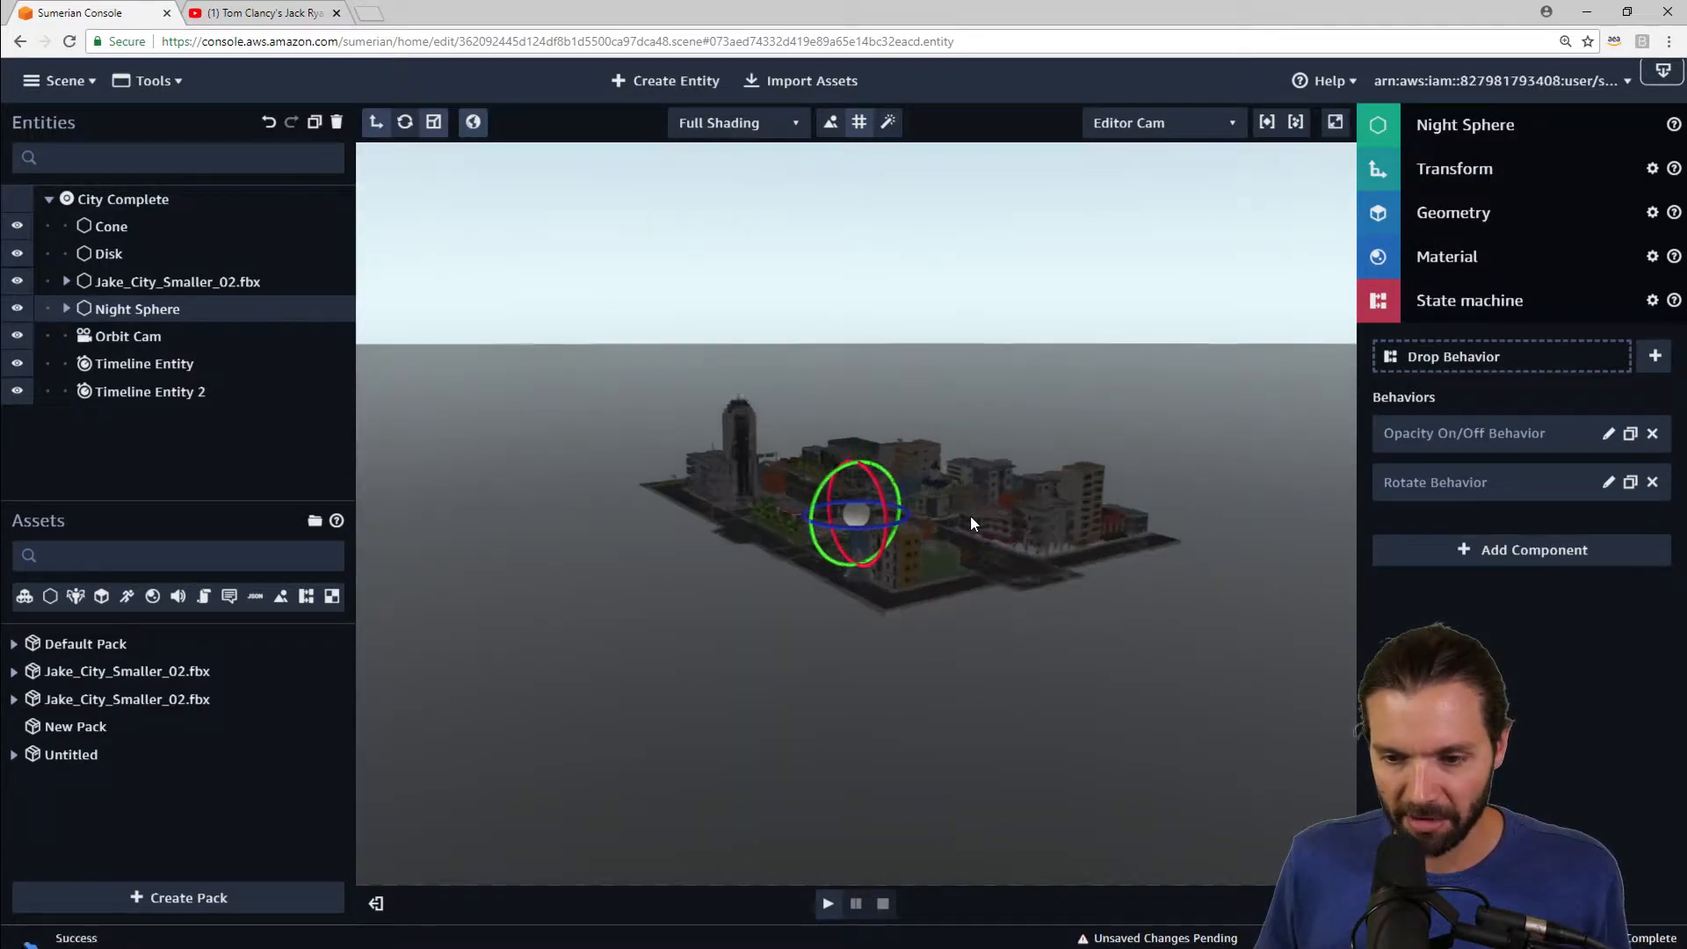
scroll(970, 514, up, 3)
drag(1057, 765, 1071, 755)
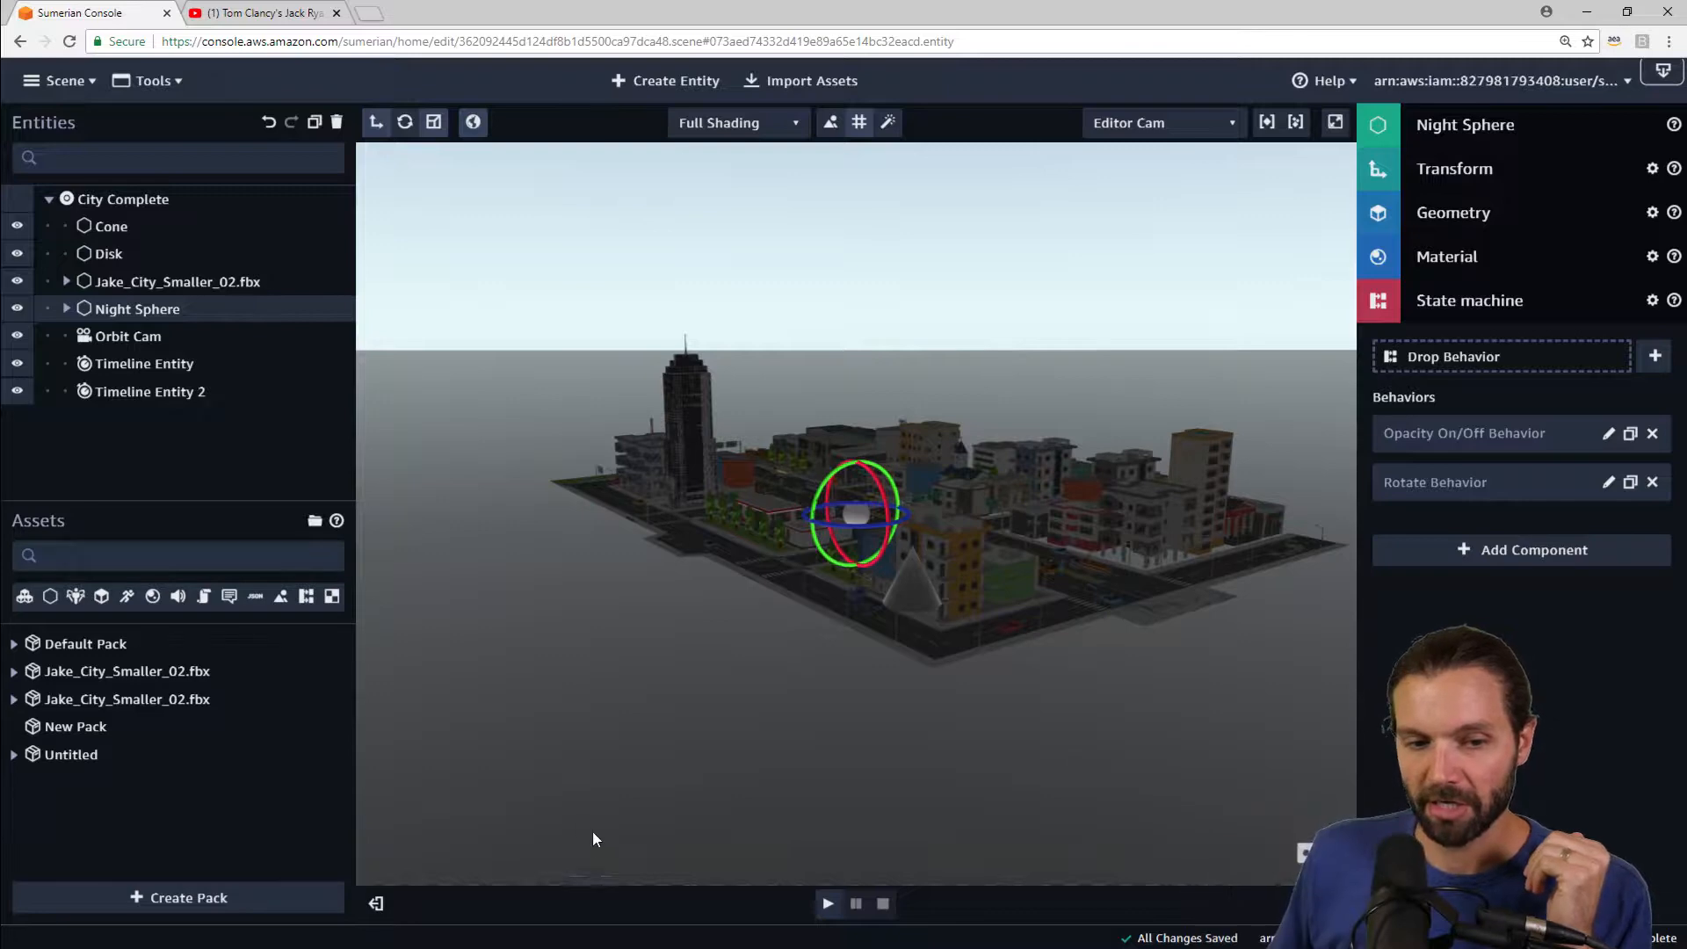
Step: Expand the Night Sphere entity in the hierarchy to reveal its child light
click(66, 309)
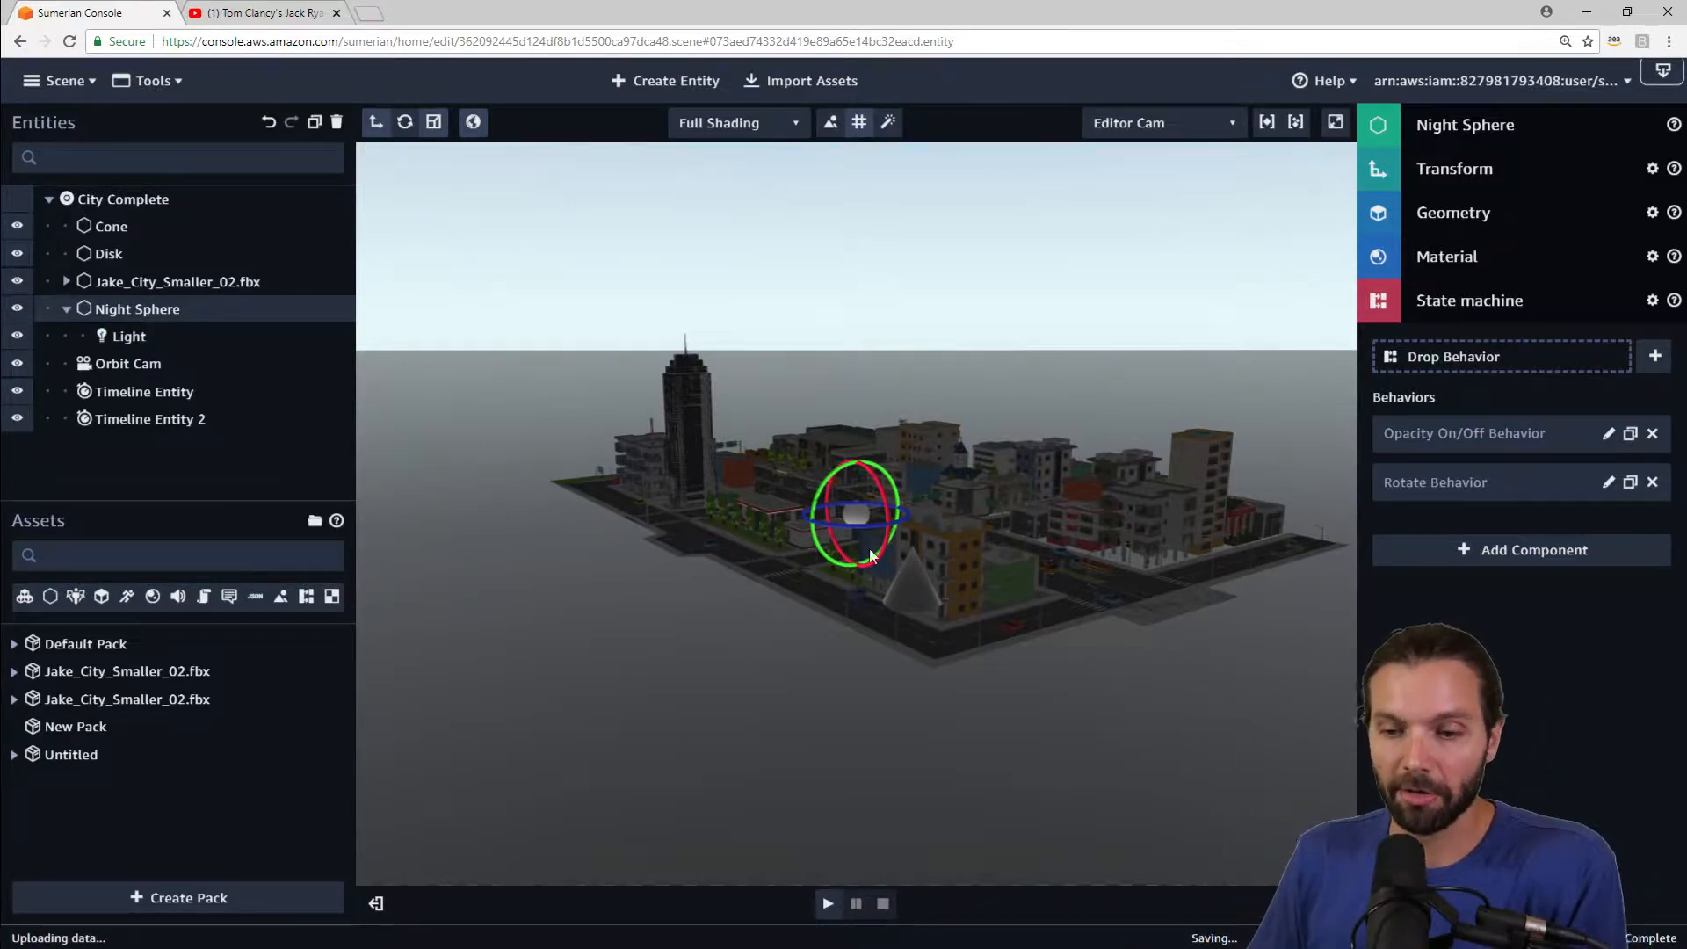
right_drag(1152, 701, 1113, 693)
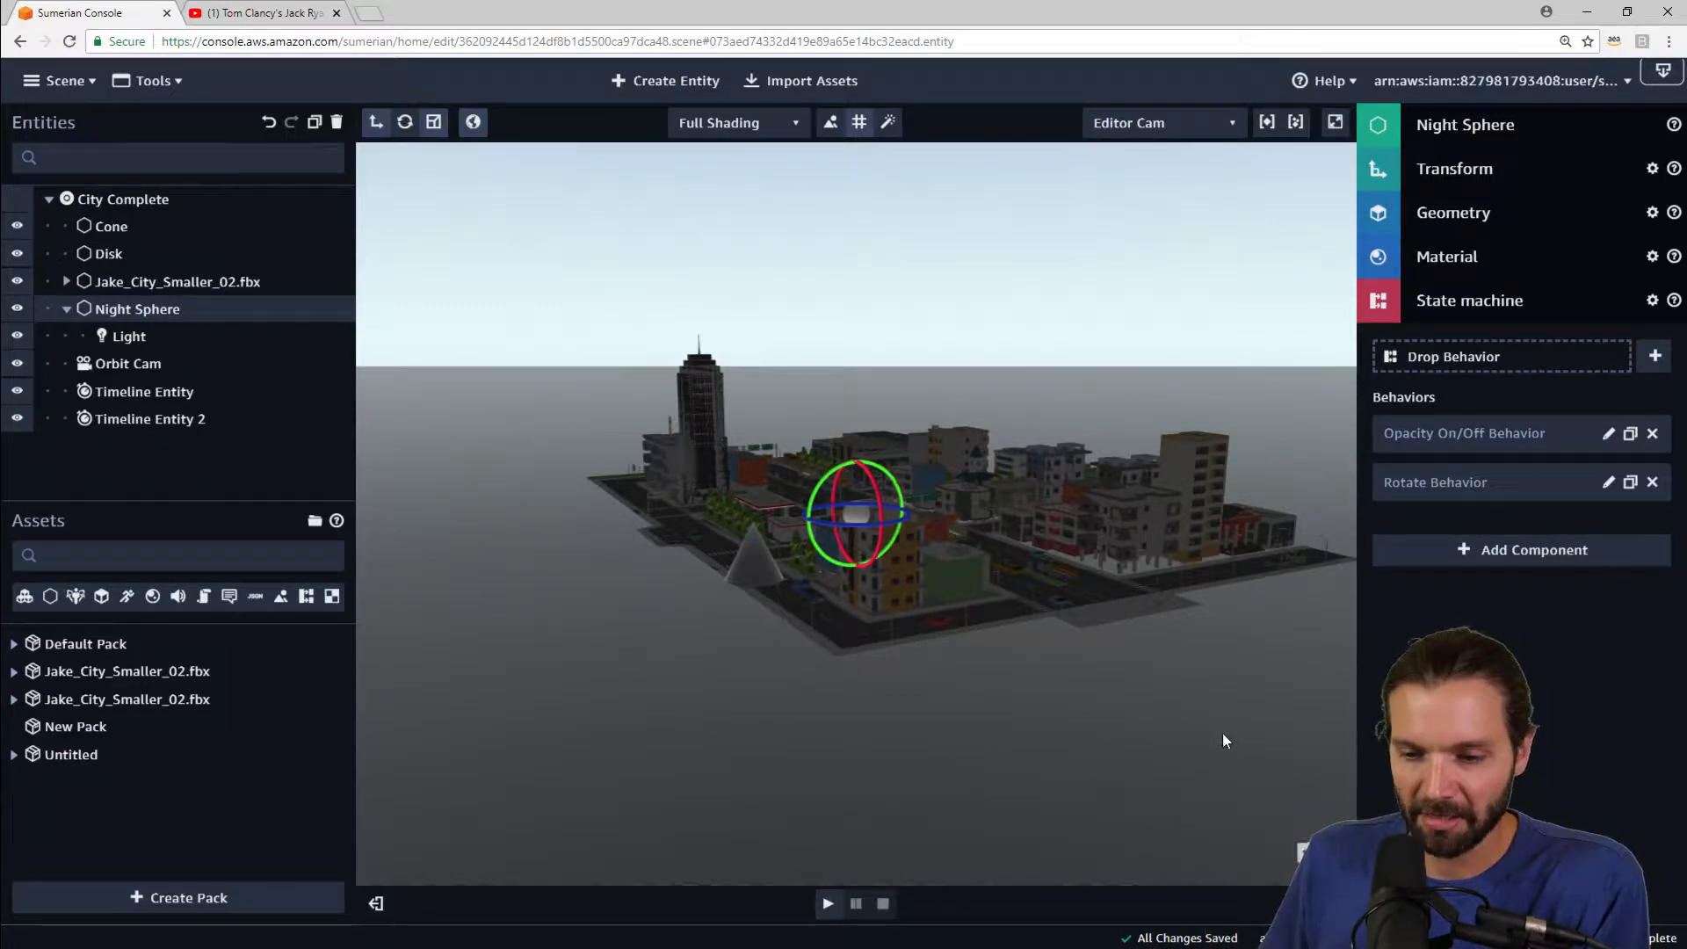
drag(1212, 700, 1098, 690)
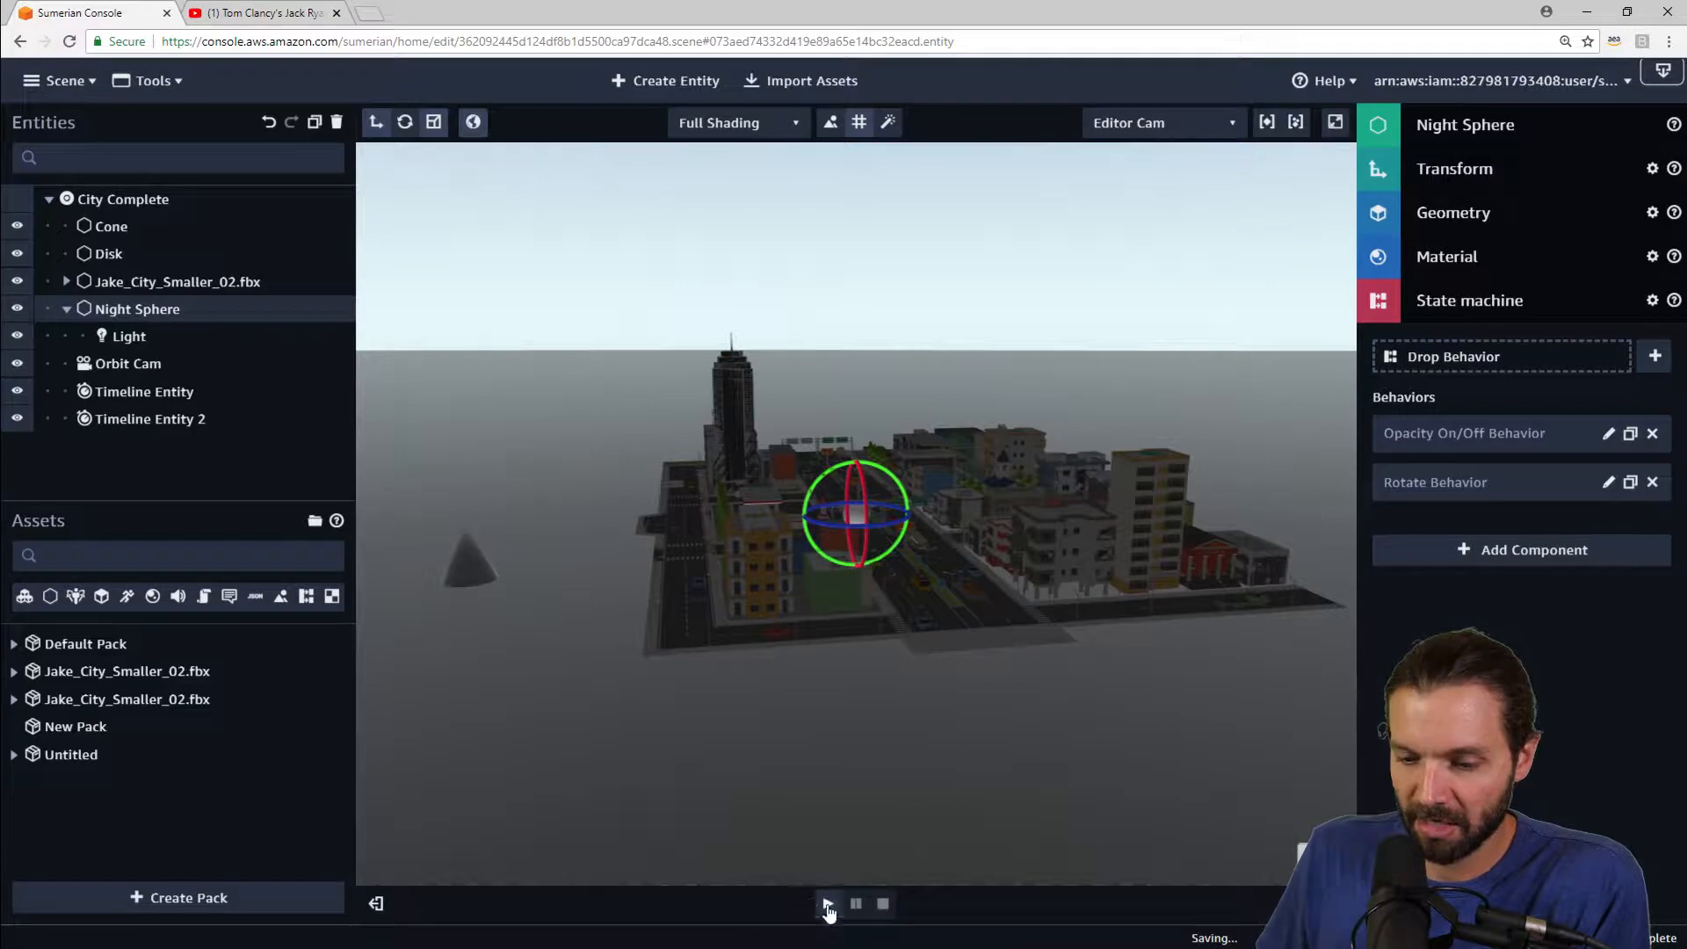
Step: Play the scene and orbit the camera around the city
click(827, 904)
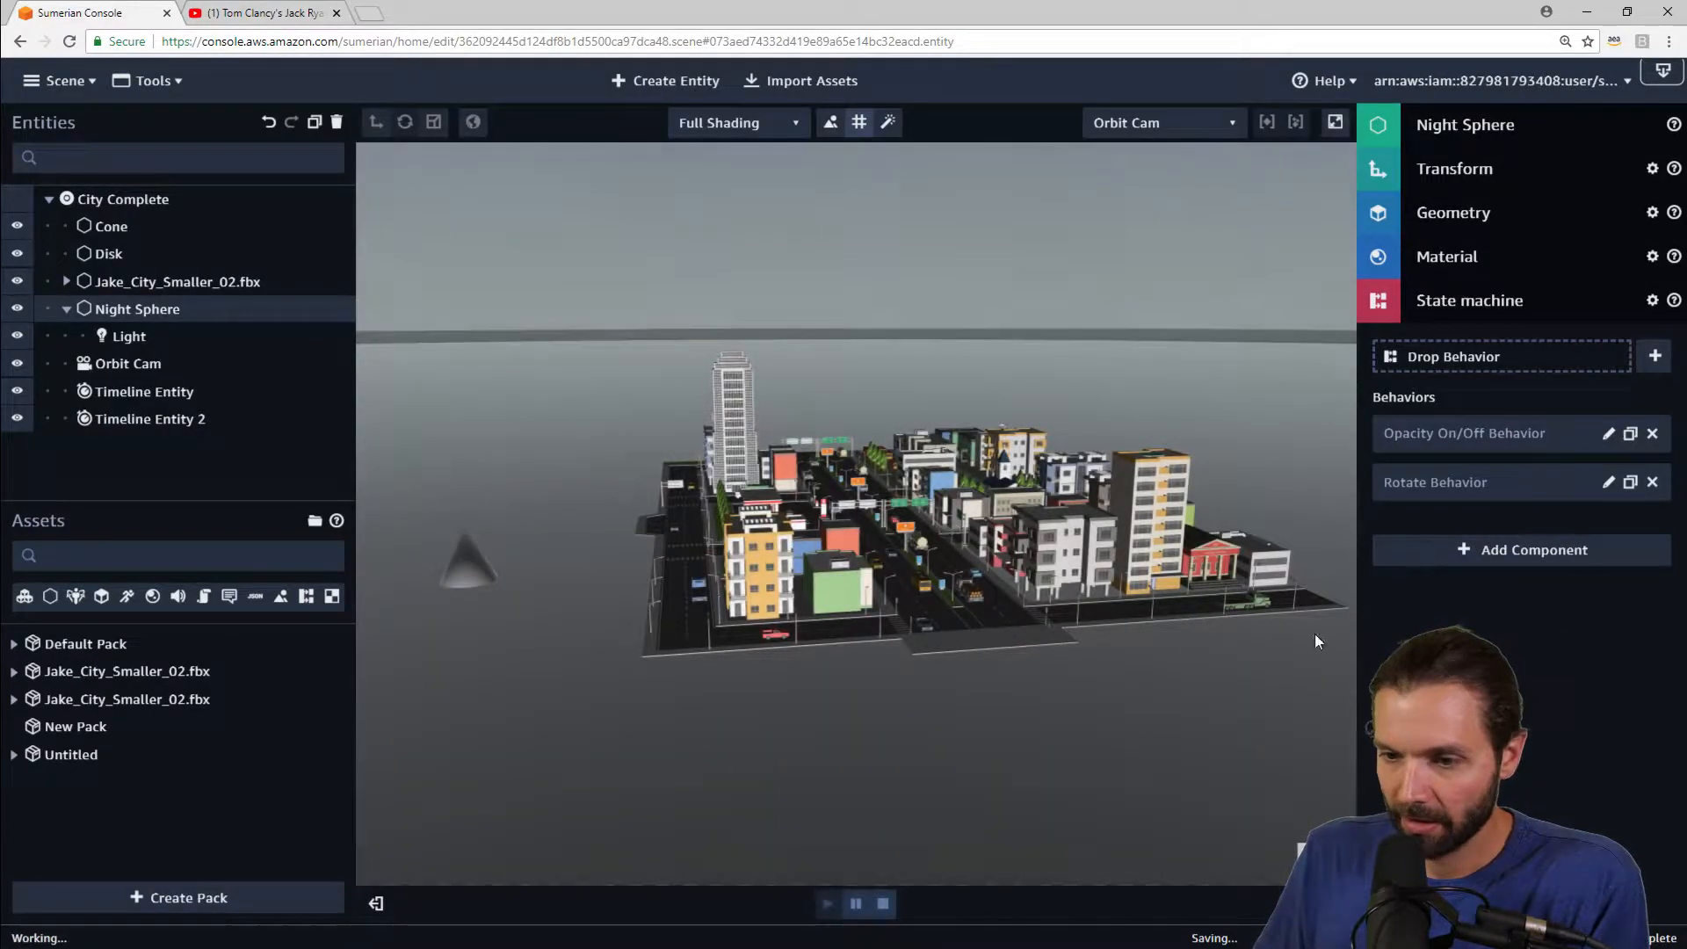
mouse_move(1183, 676)
mouse_down()
mouse_move(1192, 661)
mouse_move(1063, 687)
mouse_up()
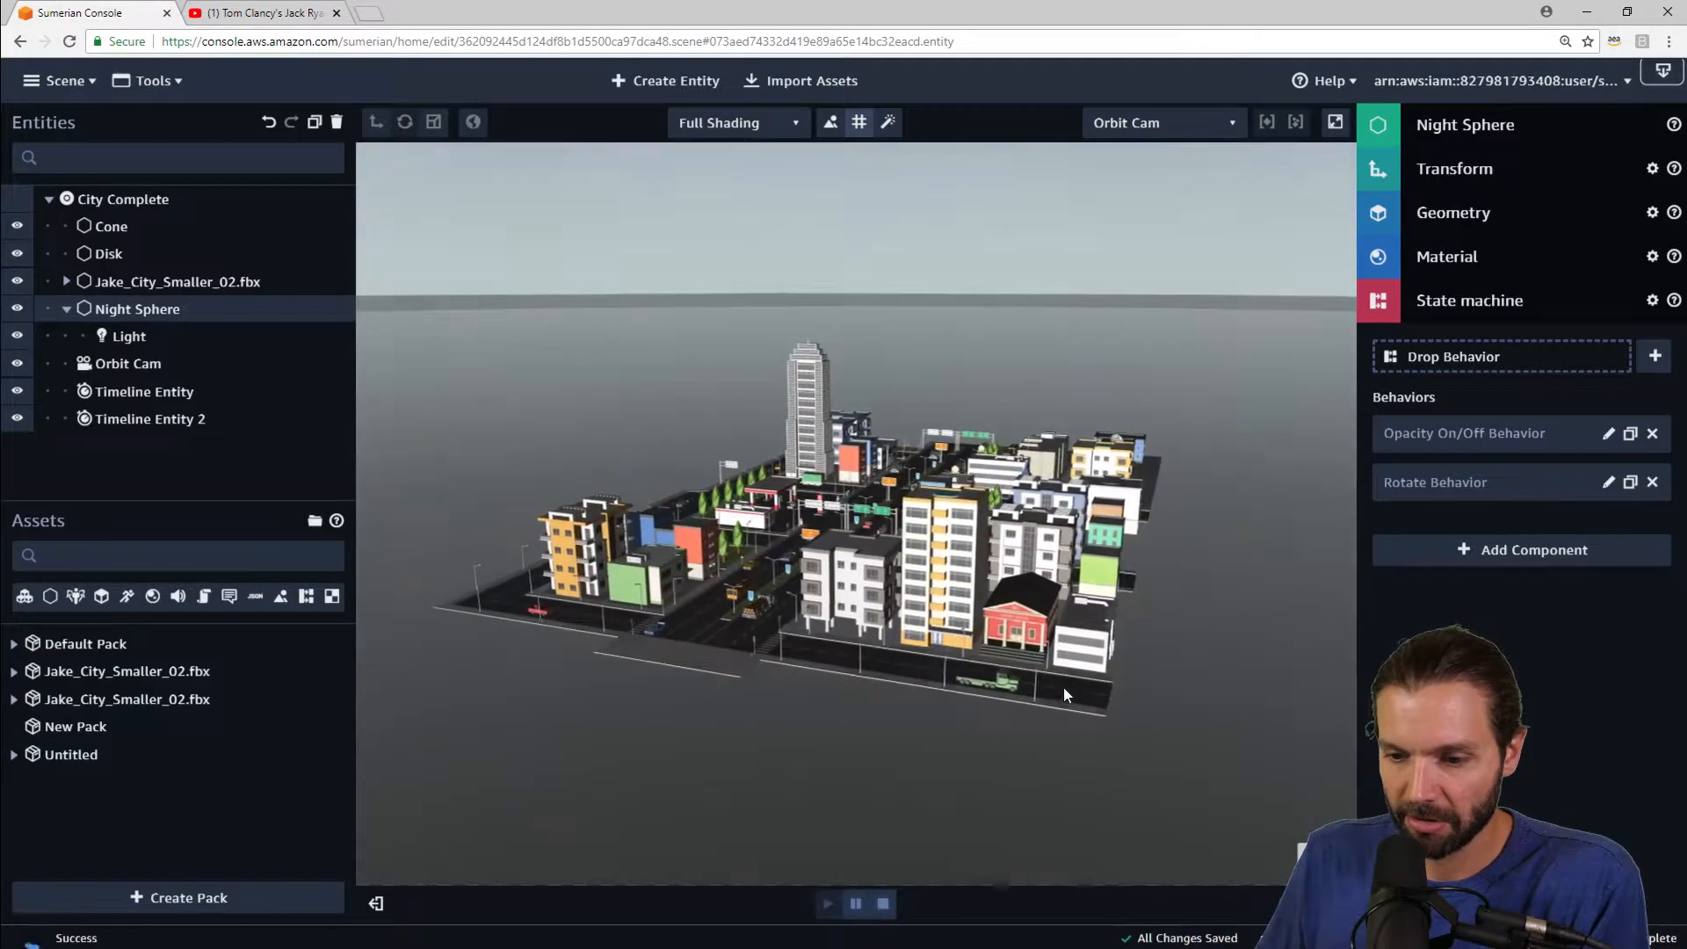
Step: Inspect the Night Sphere's Opacity On/Off and Rotate behavior state machines, then close the state editor
click(1608, 436)
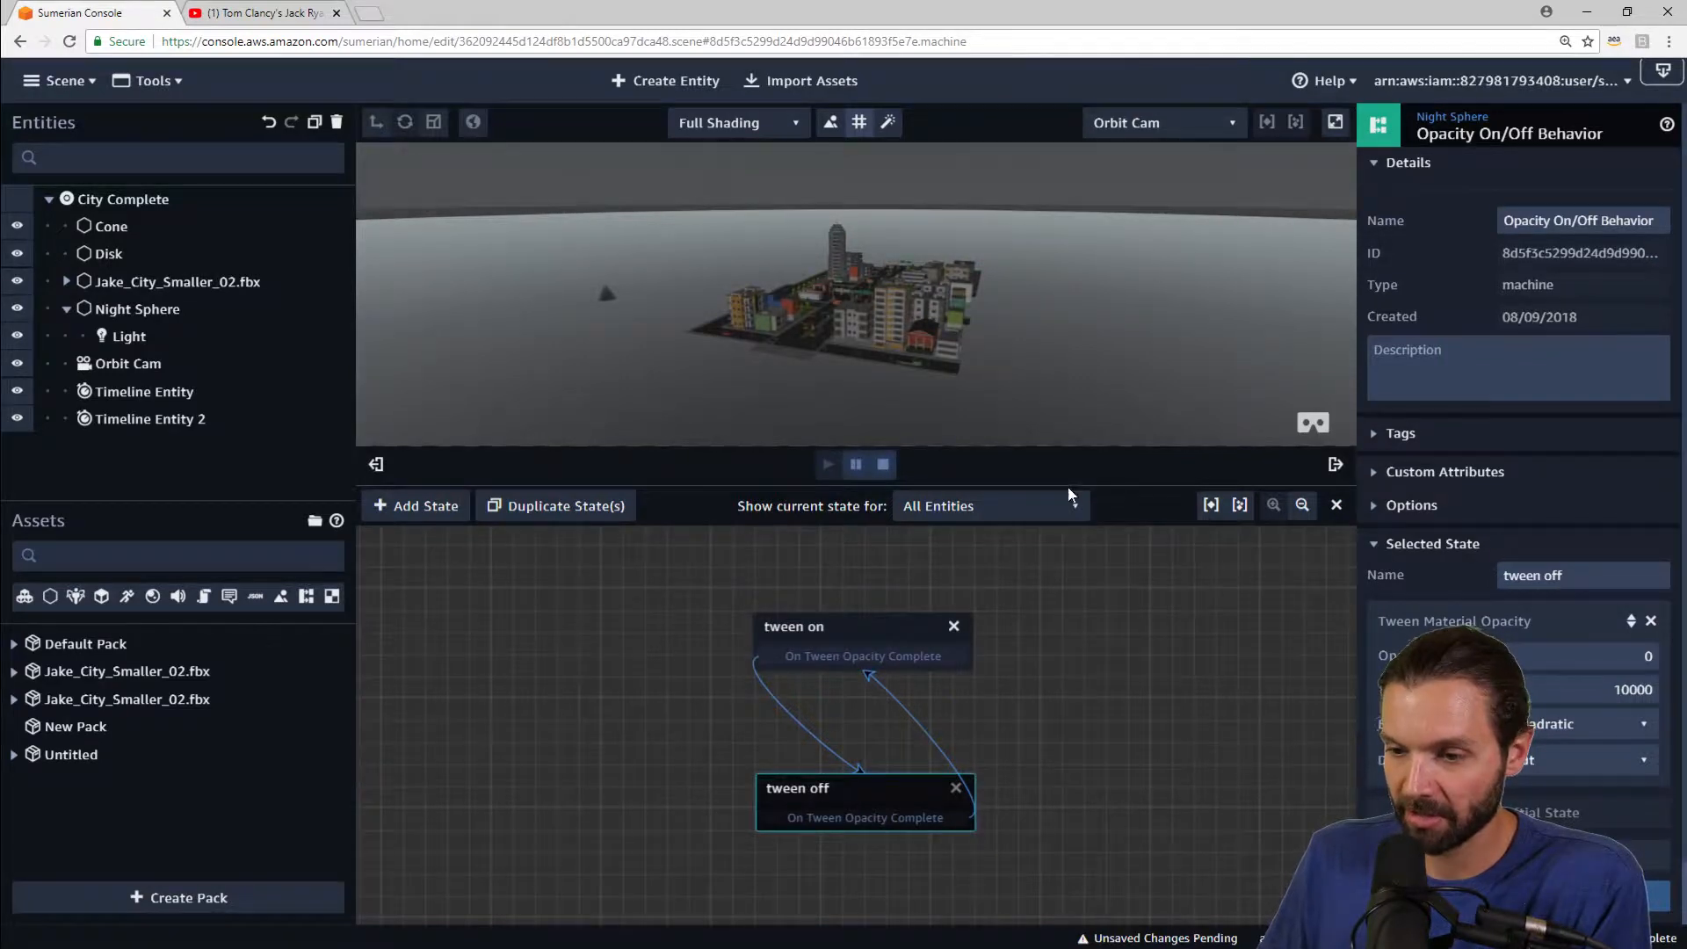
drag(1139, 496, 1139, 509)
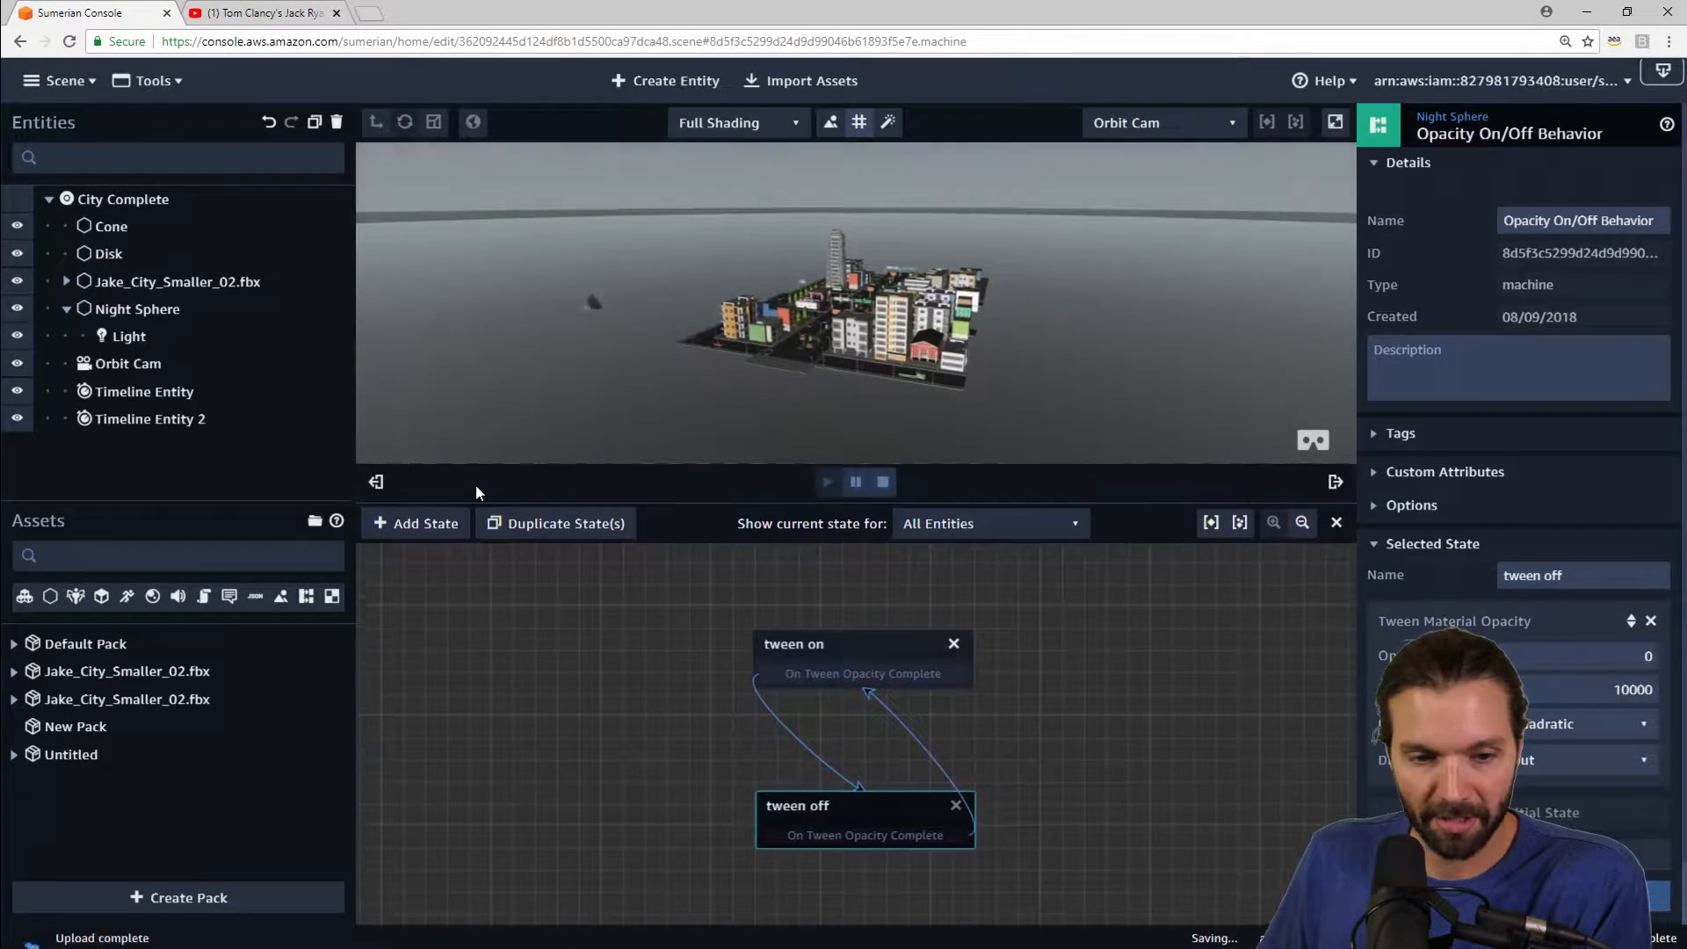
click(1452, 116)
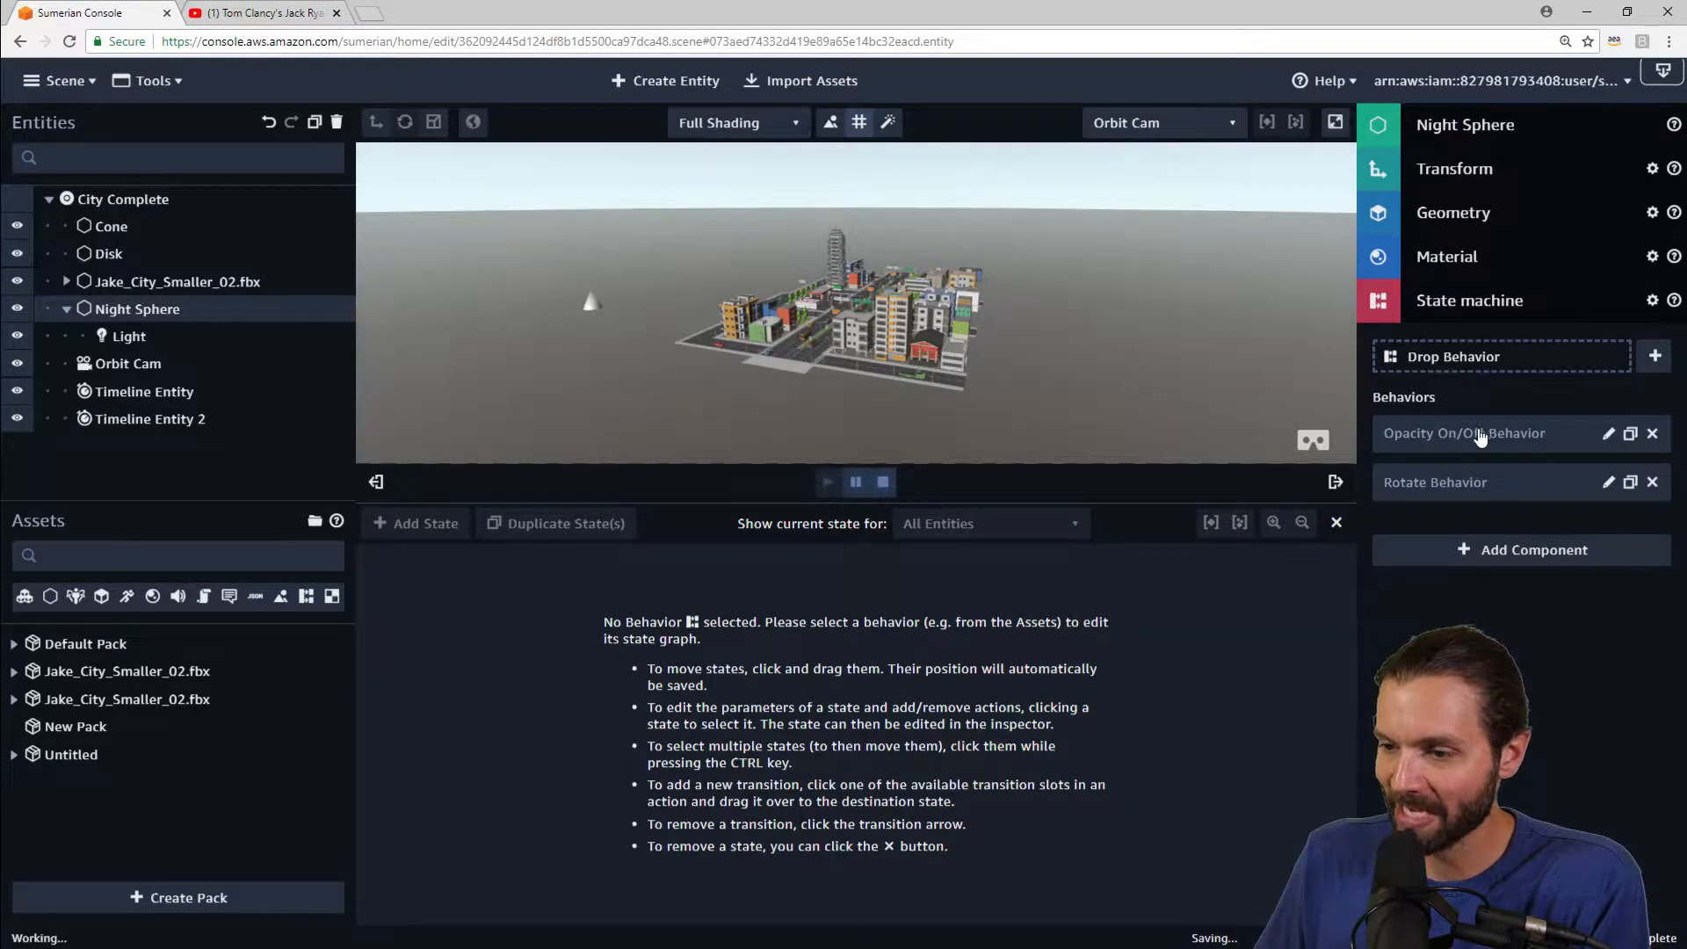
click(1608, 435)
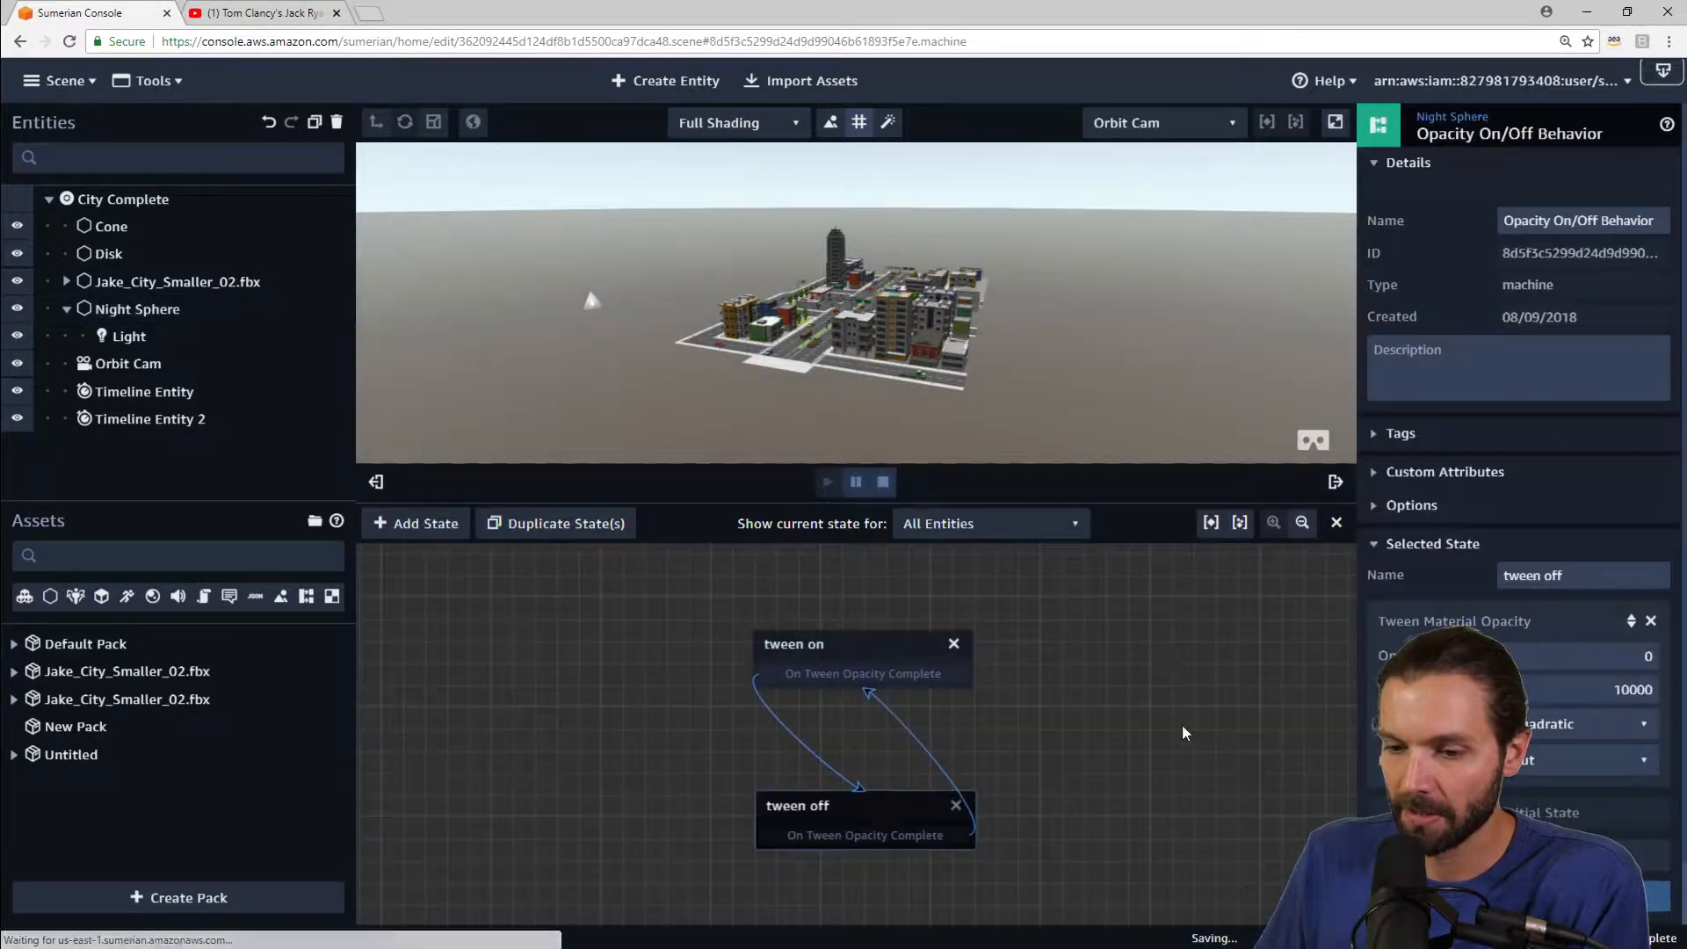
click(1476, 117)
click(1608, 484)
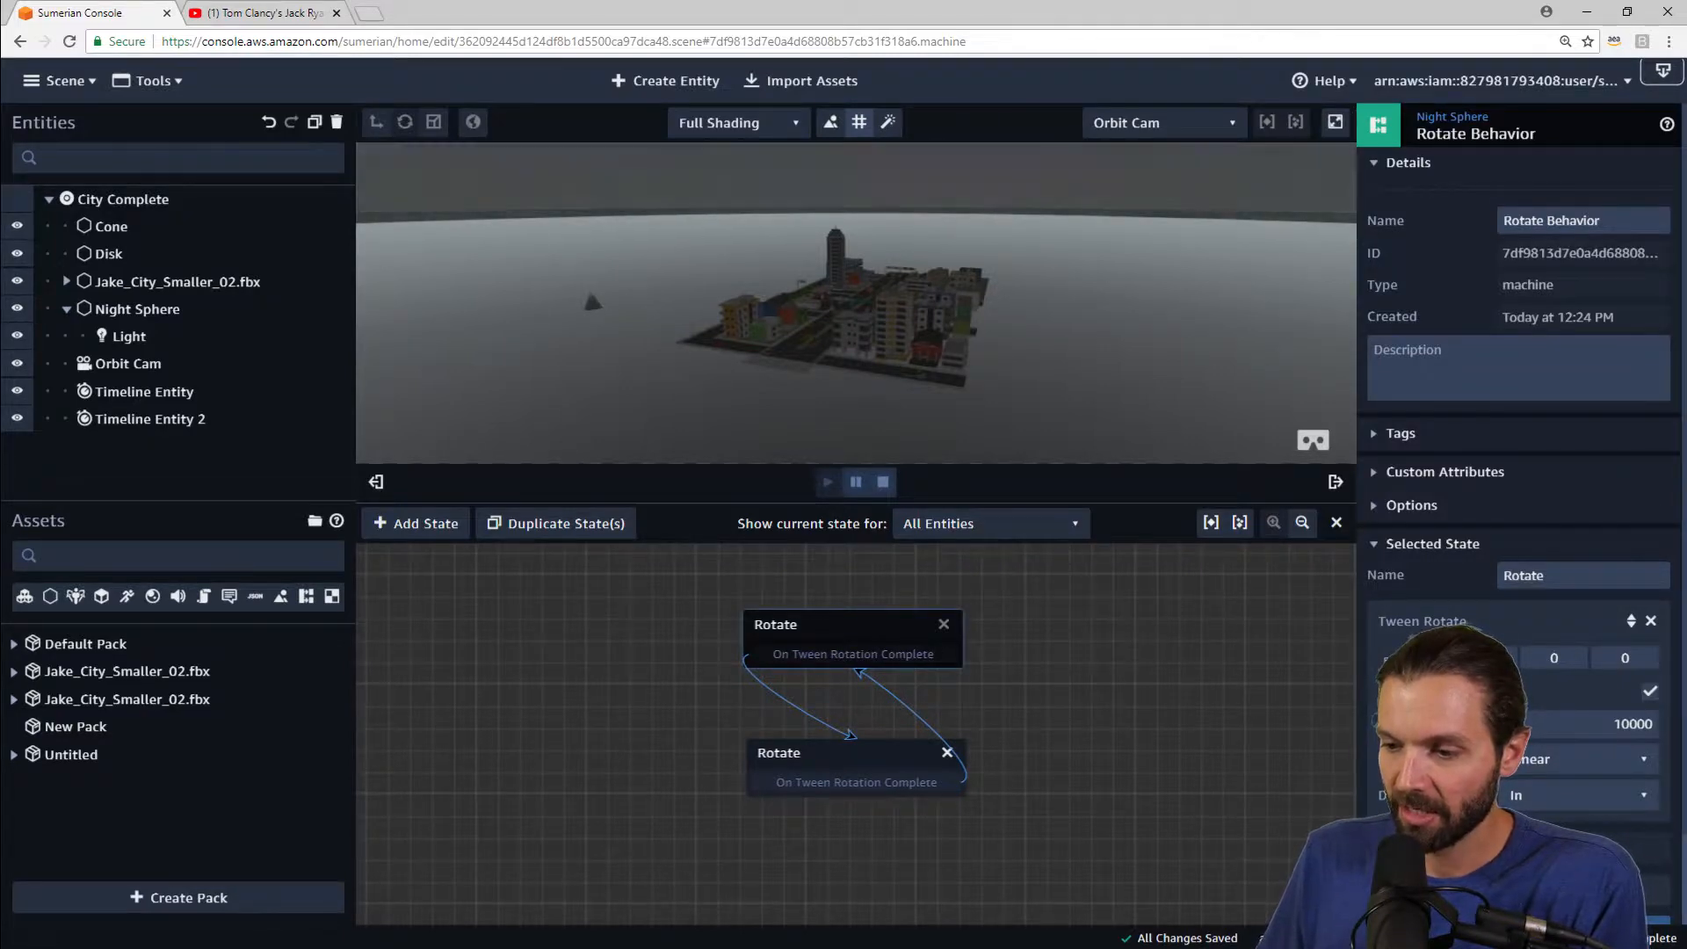
click(858, 663)
drag(858, 665, 859, 667)
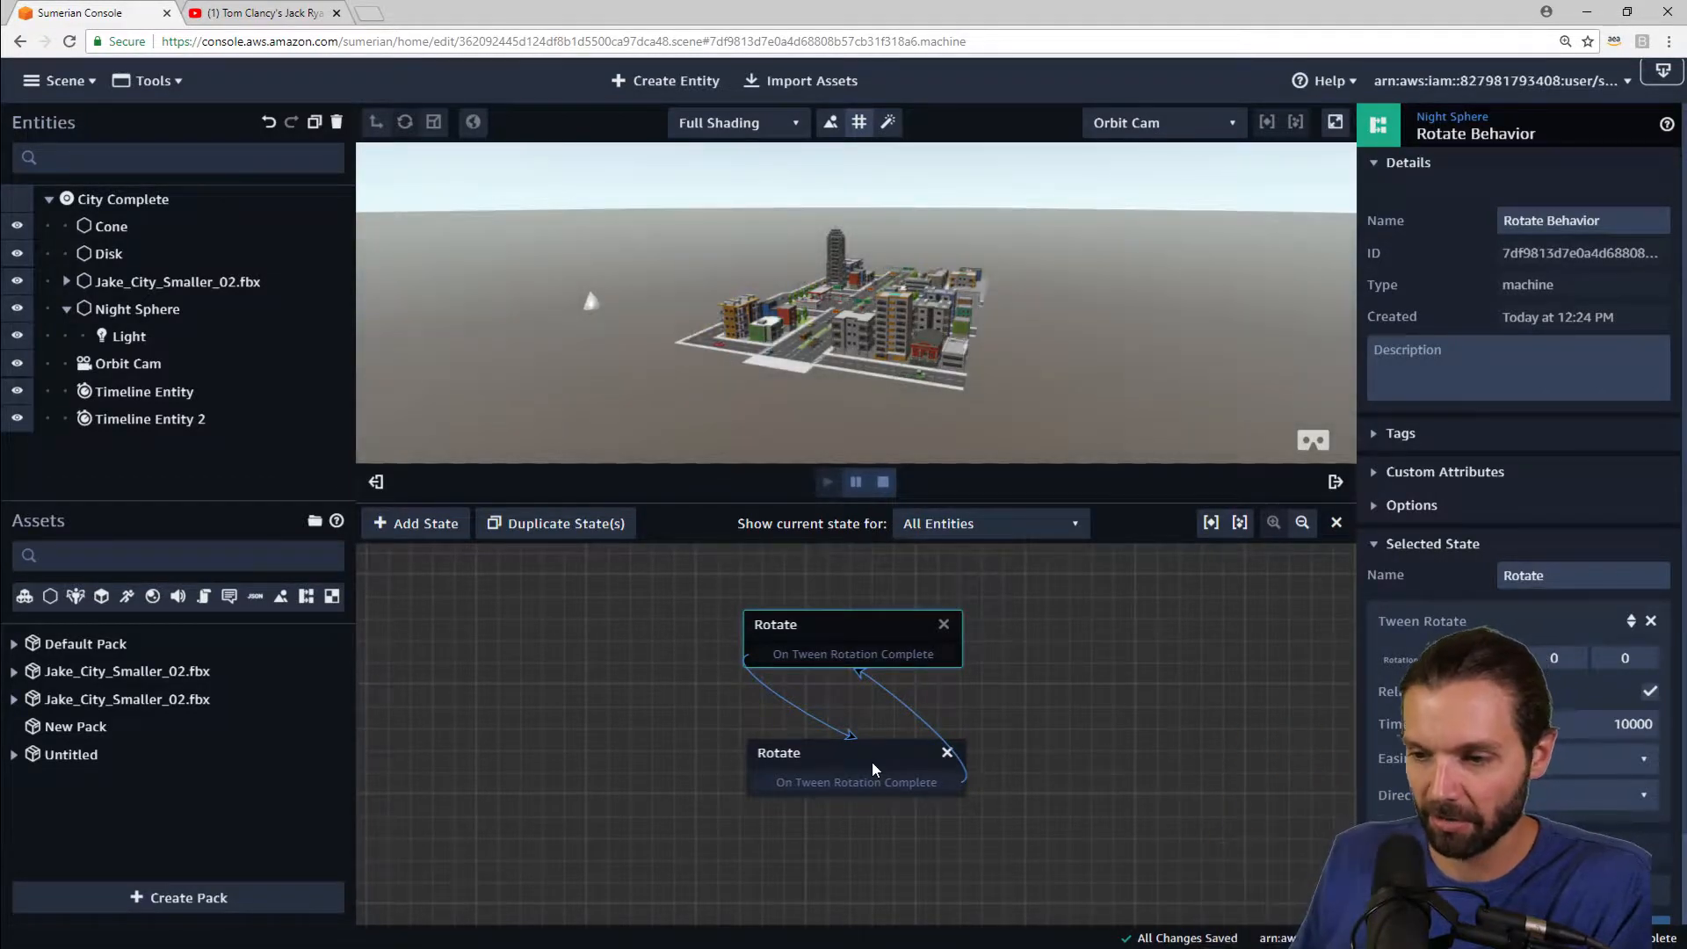
click(1336, 523)
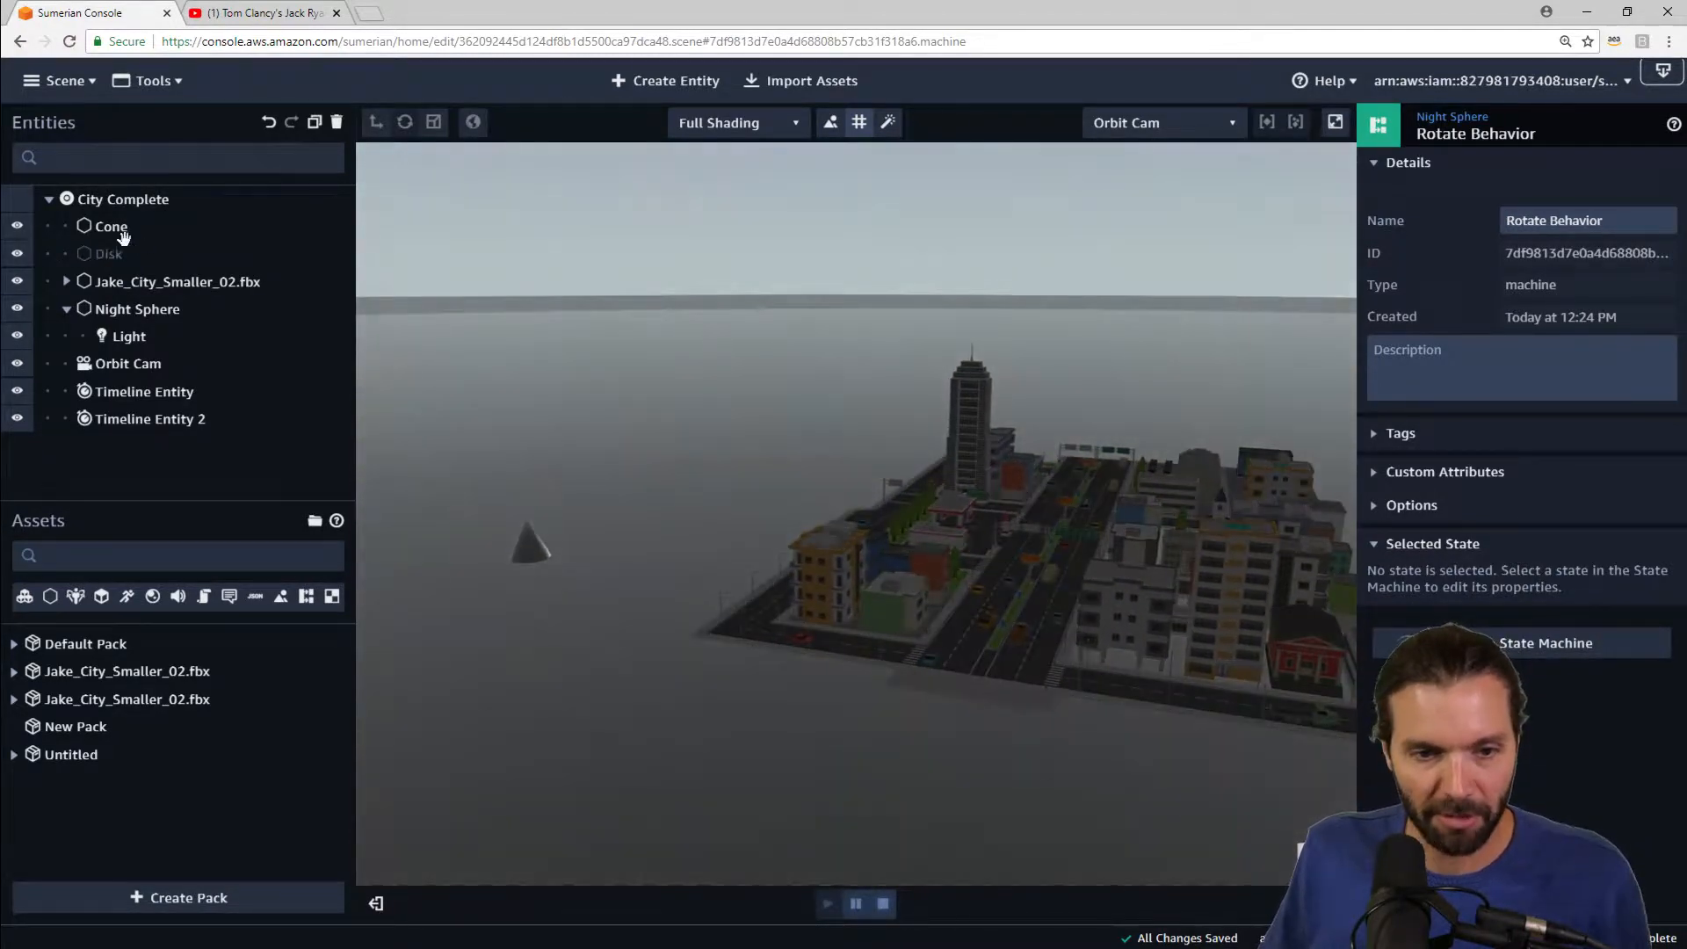
Step: Stop the scene playback and delete the Cone entity
click(111, 227)
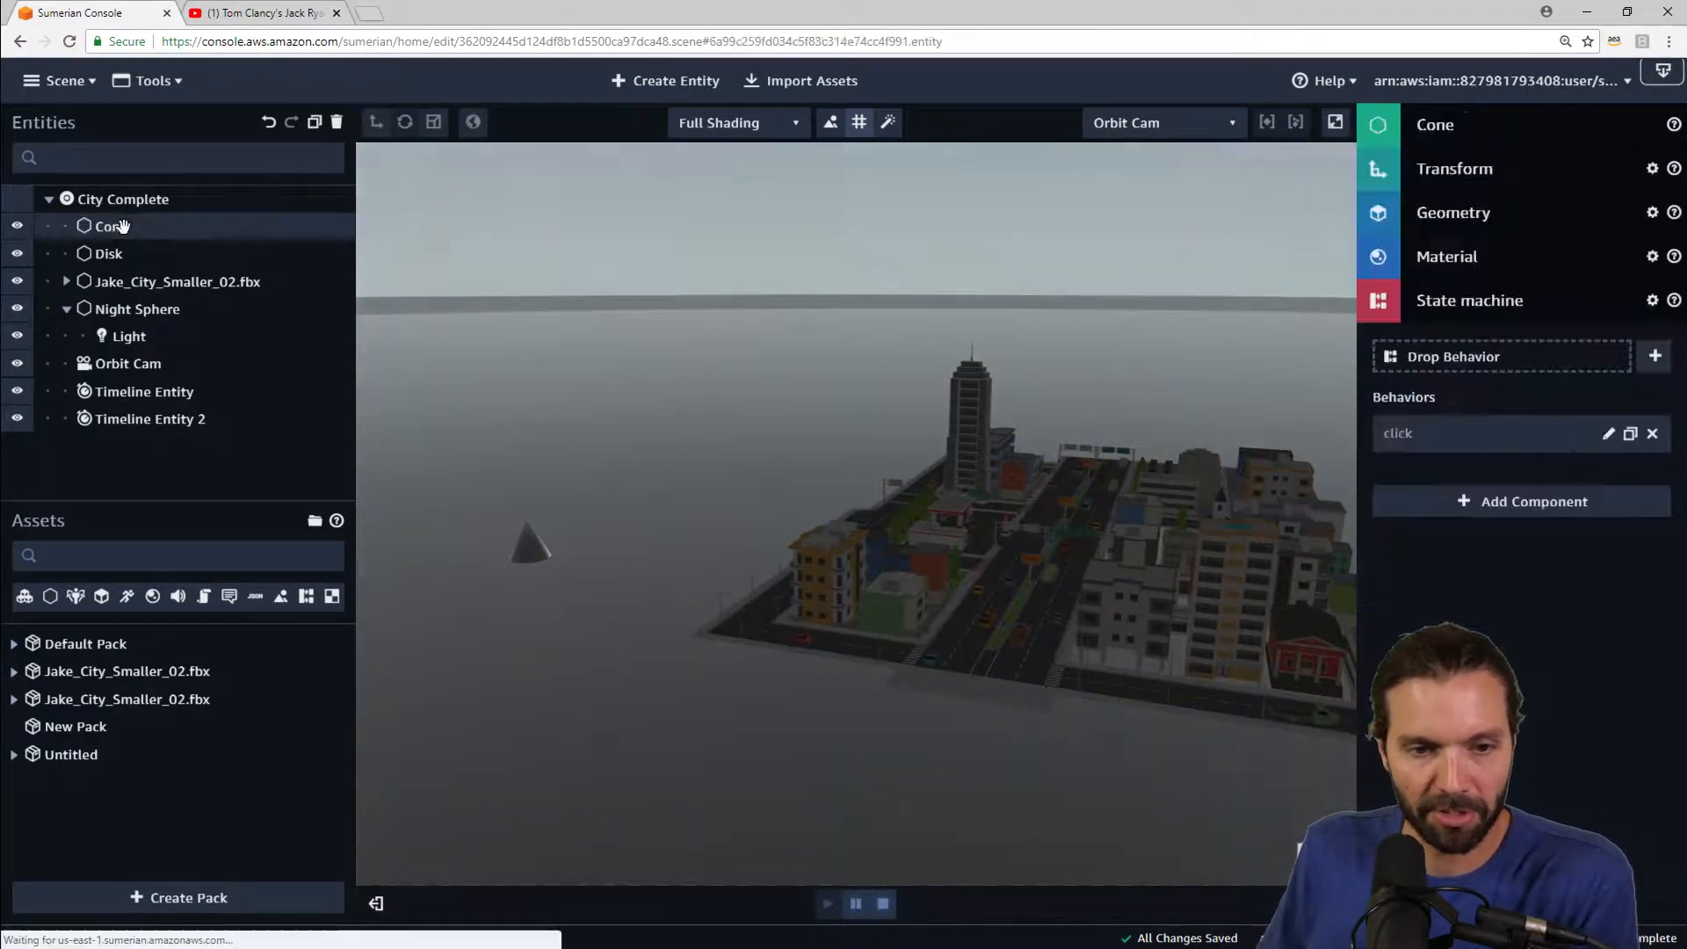
click(883, 905)
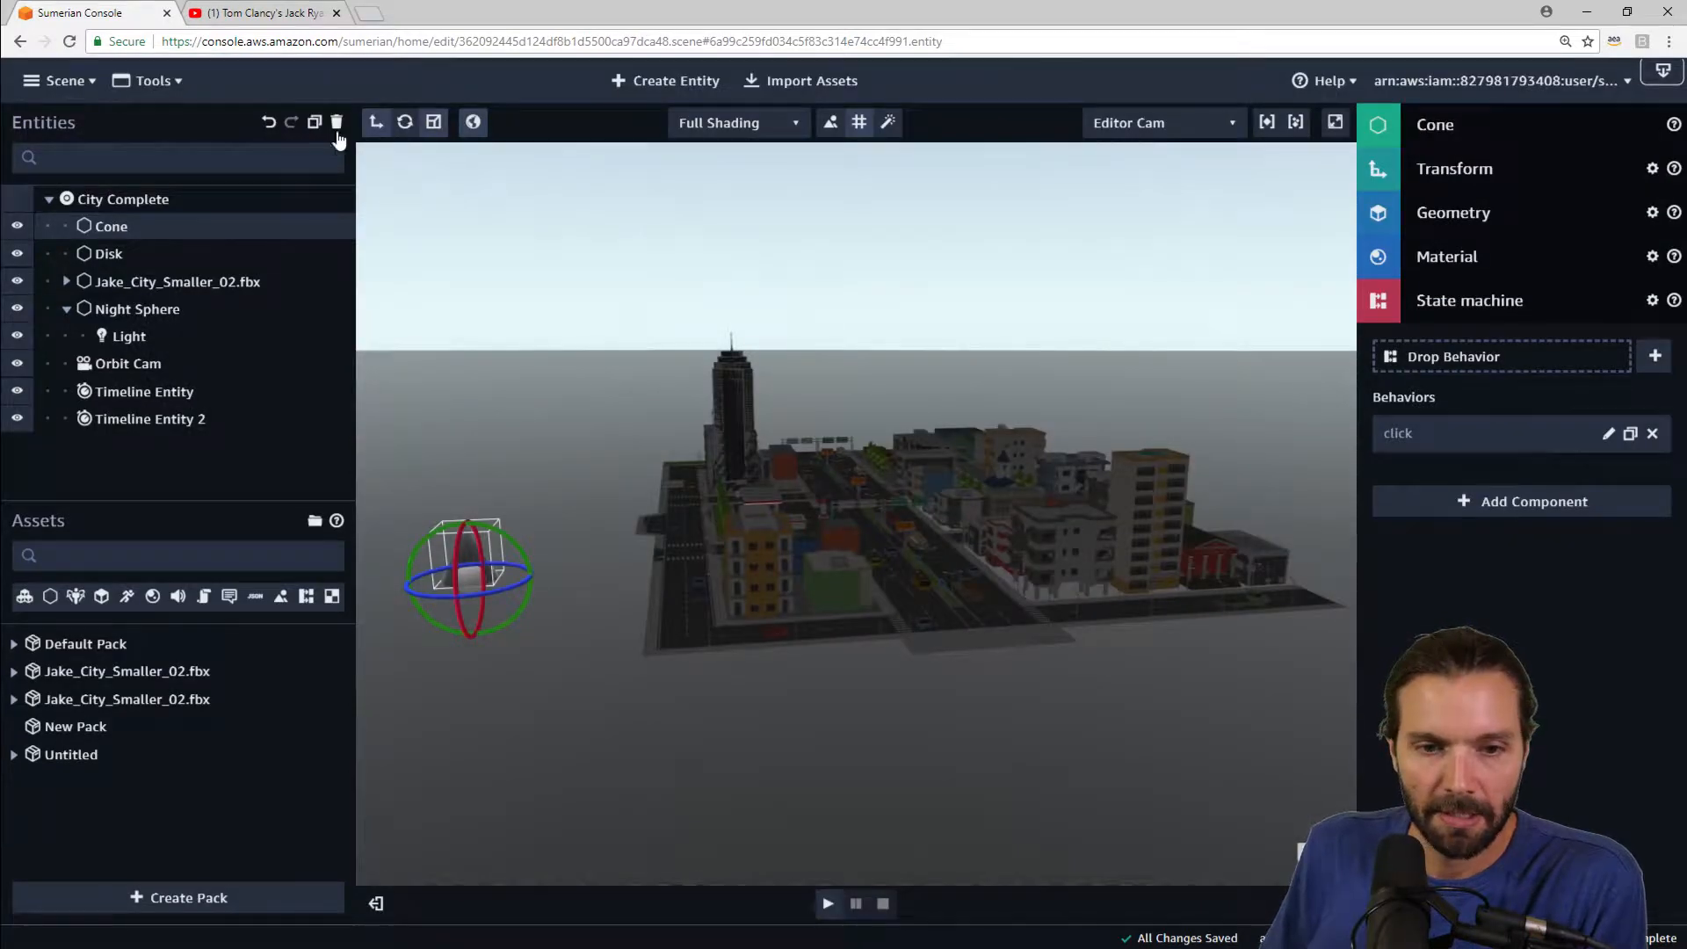
click(339, 123)
click(1019, 565)
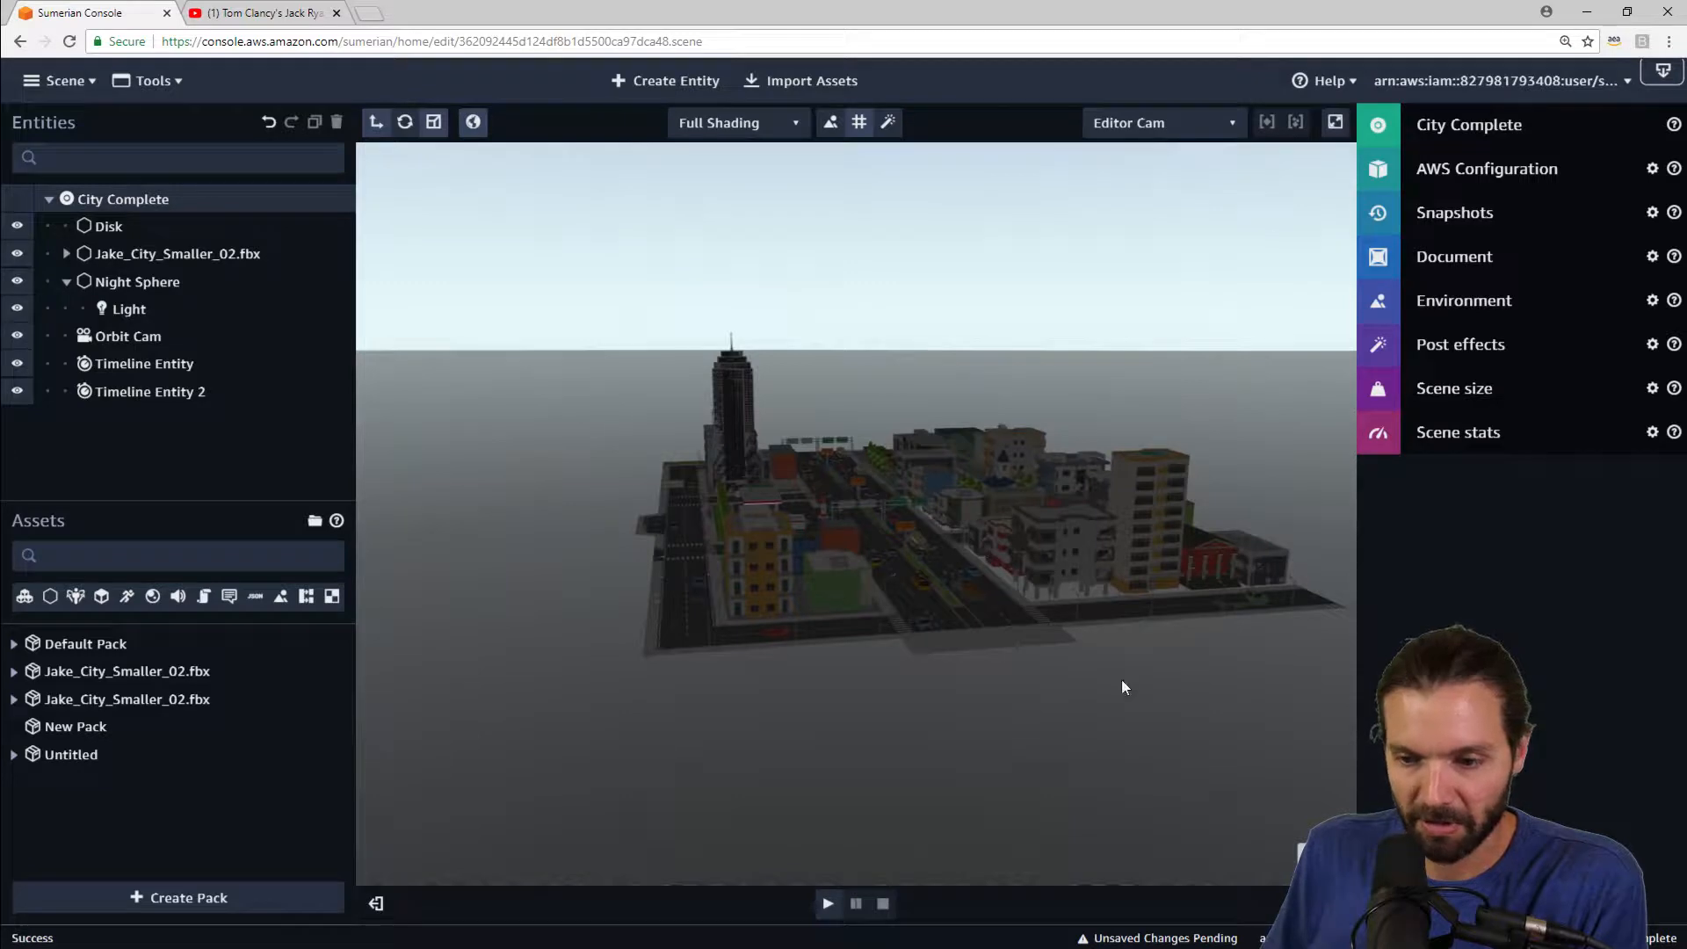
Step: Create a directional light entity in the scene
drag(1121, 680, 1035, 704)
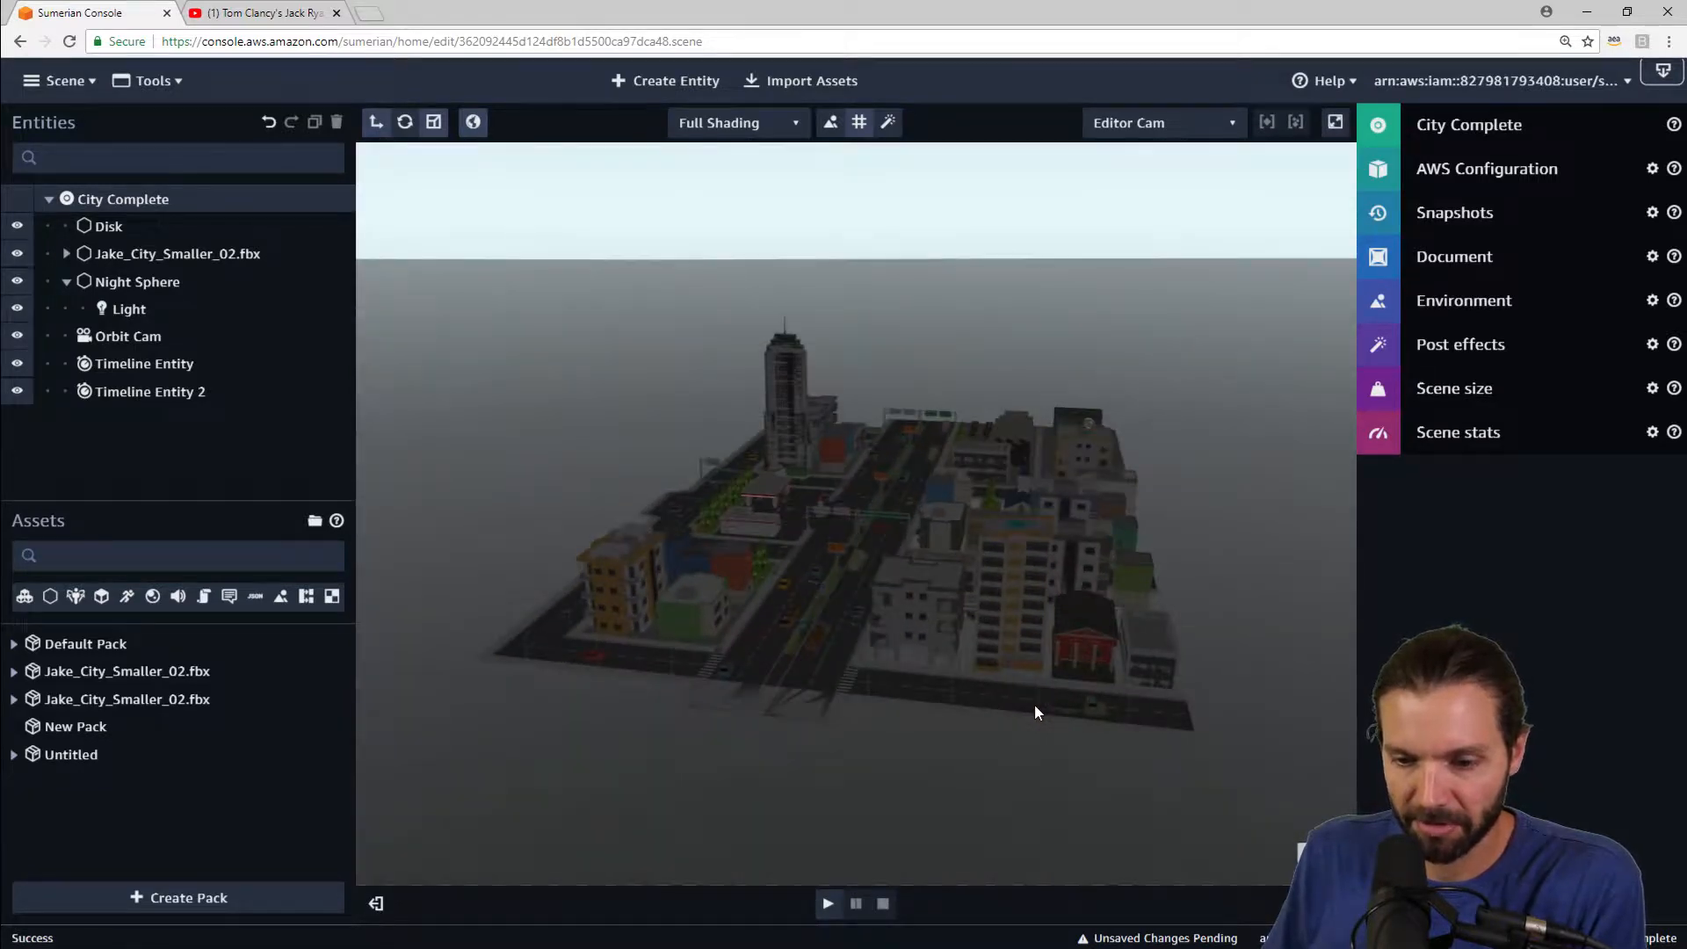
scroll(1035, 704, up, 5)
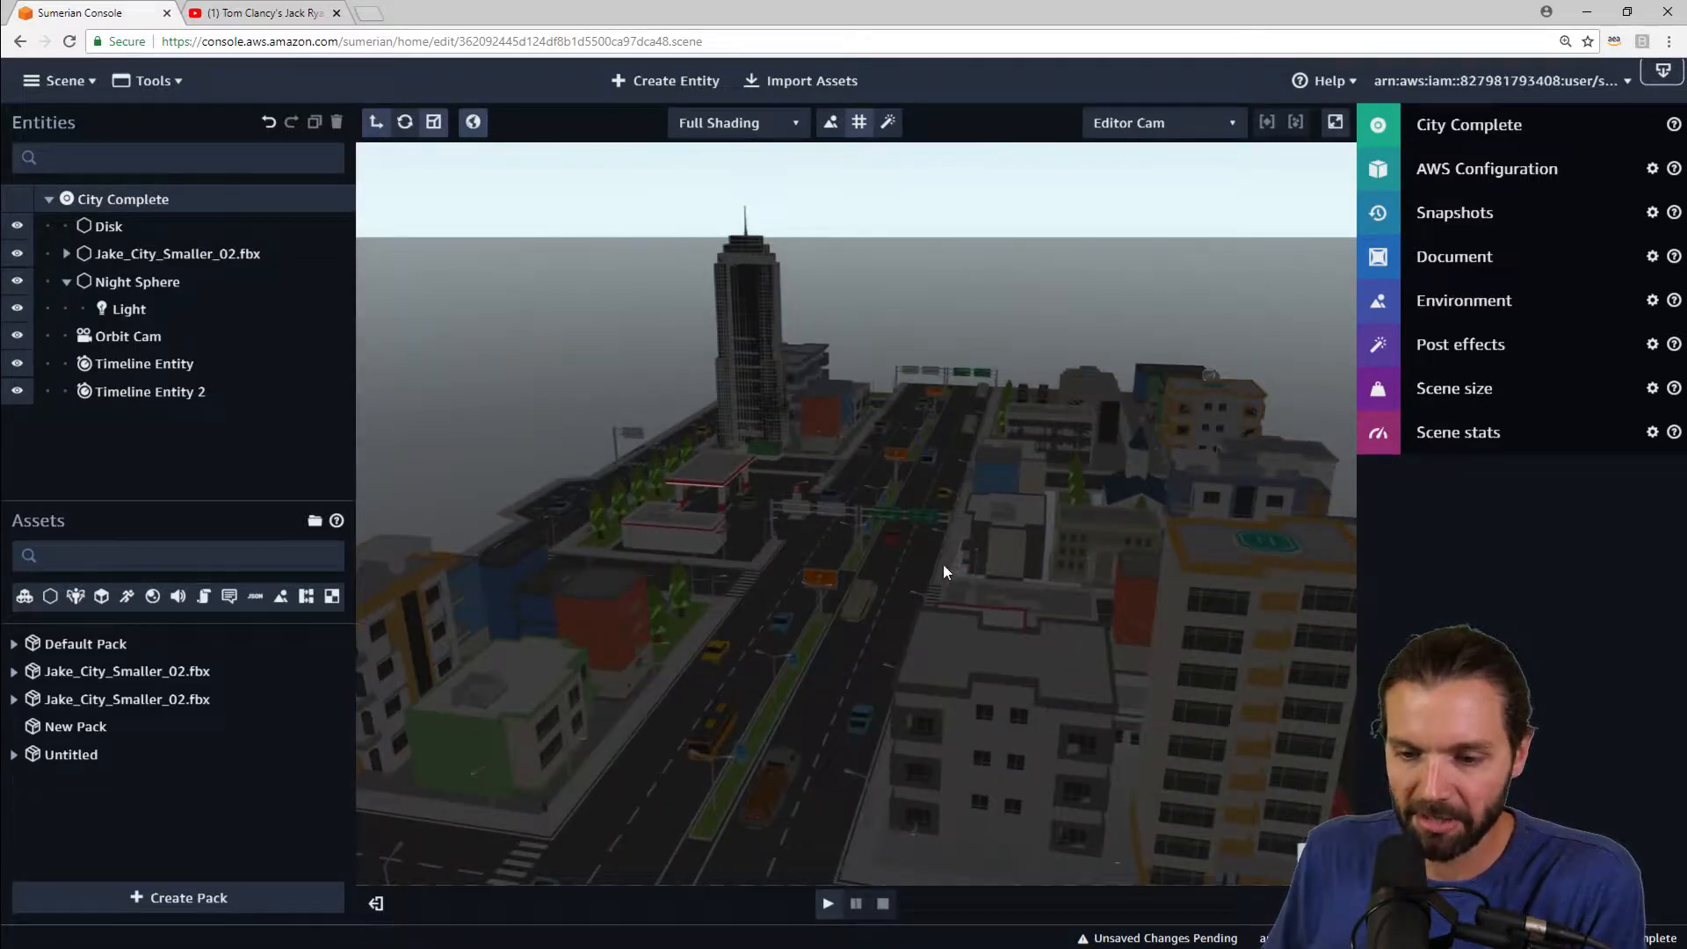
click(709, 82)
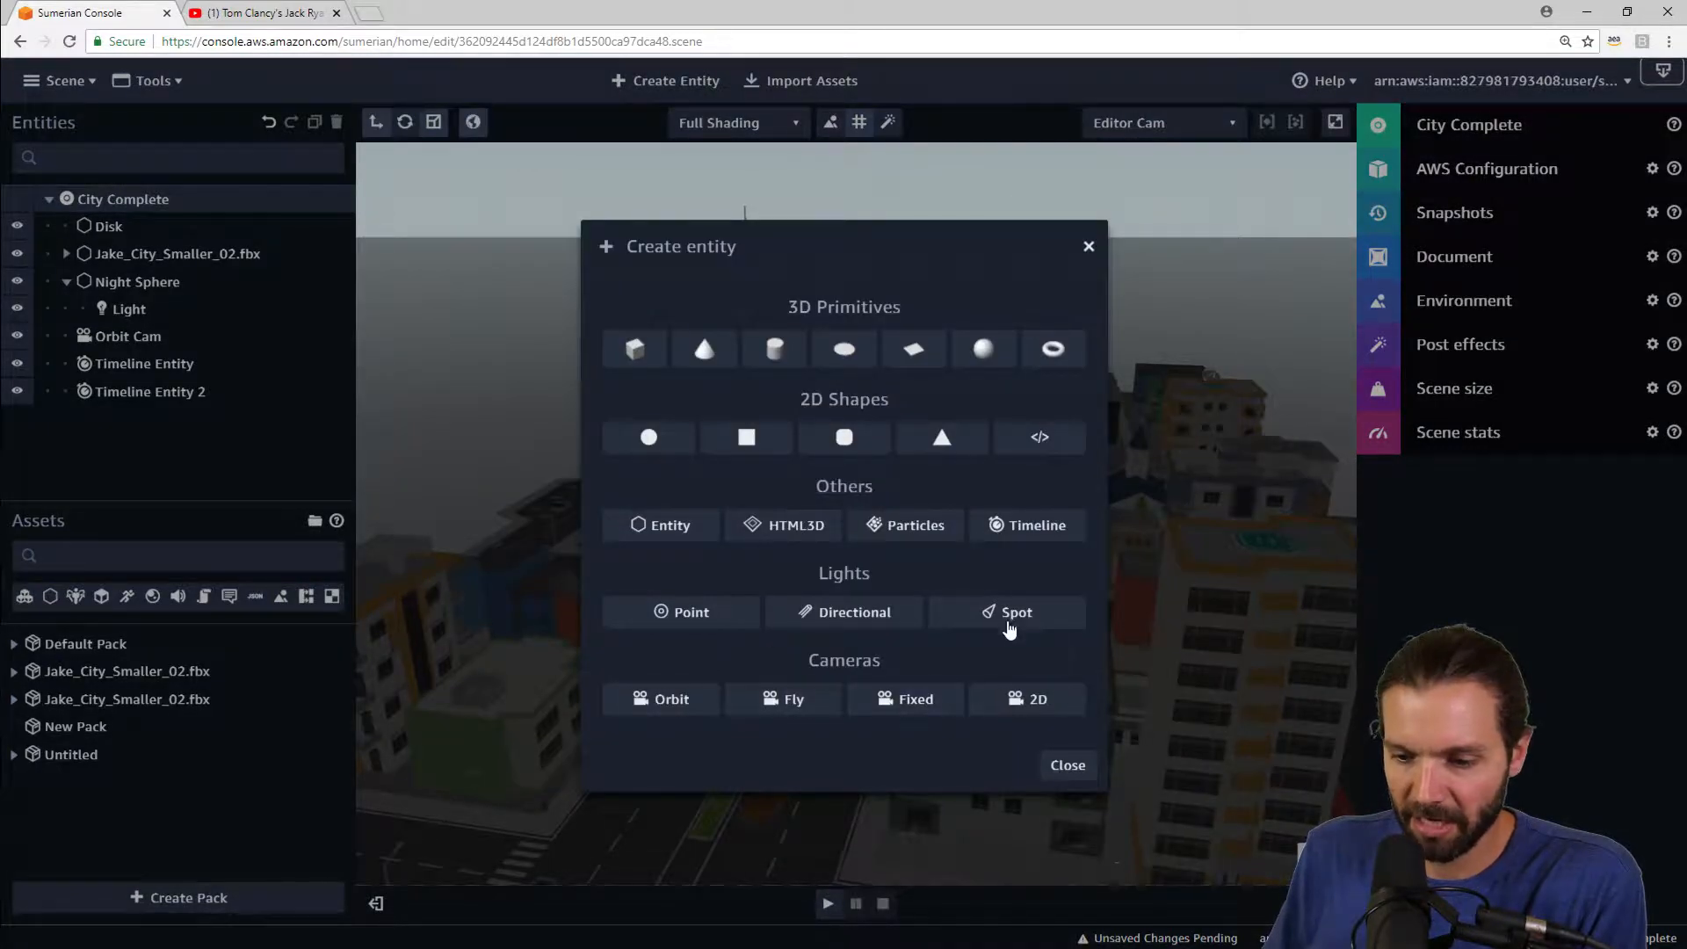
click(869, 617)
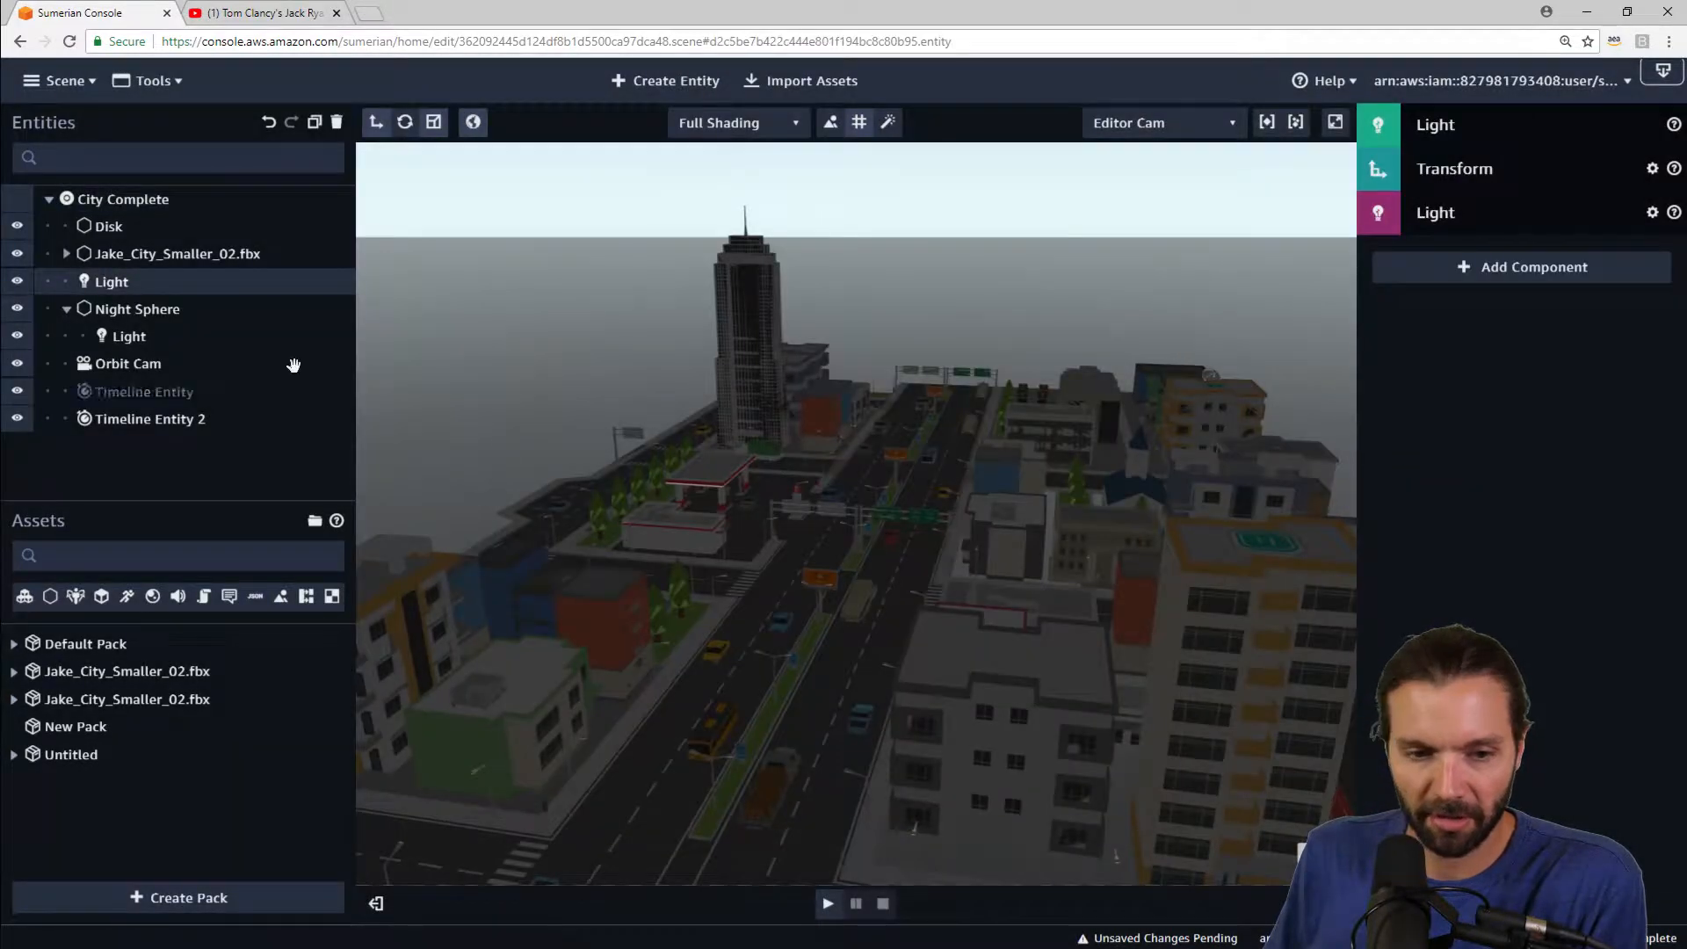
scroll(801, 439, down, 5)
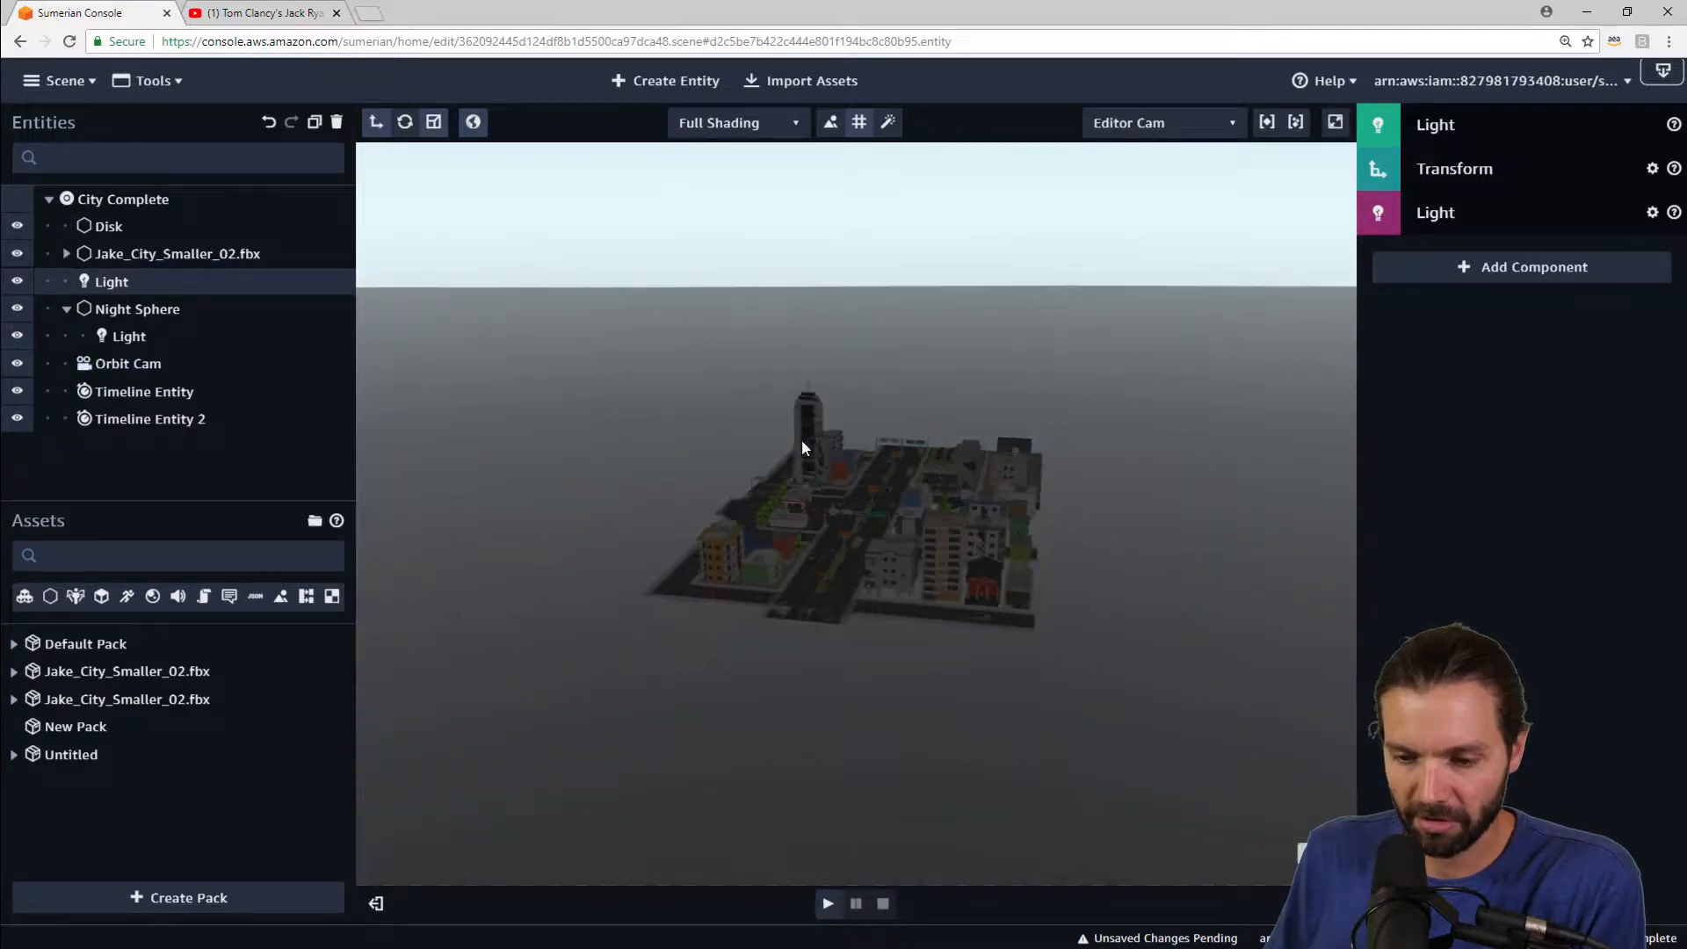
drag(801, 439, 566, 499)
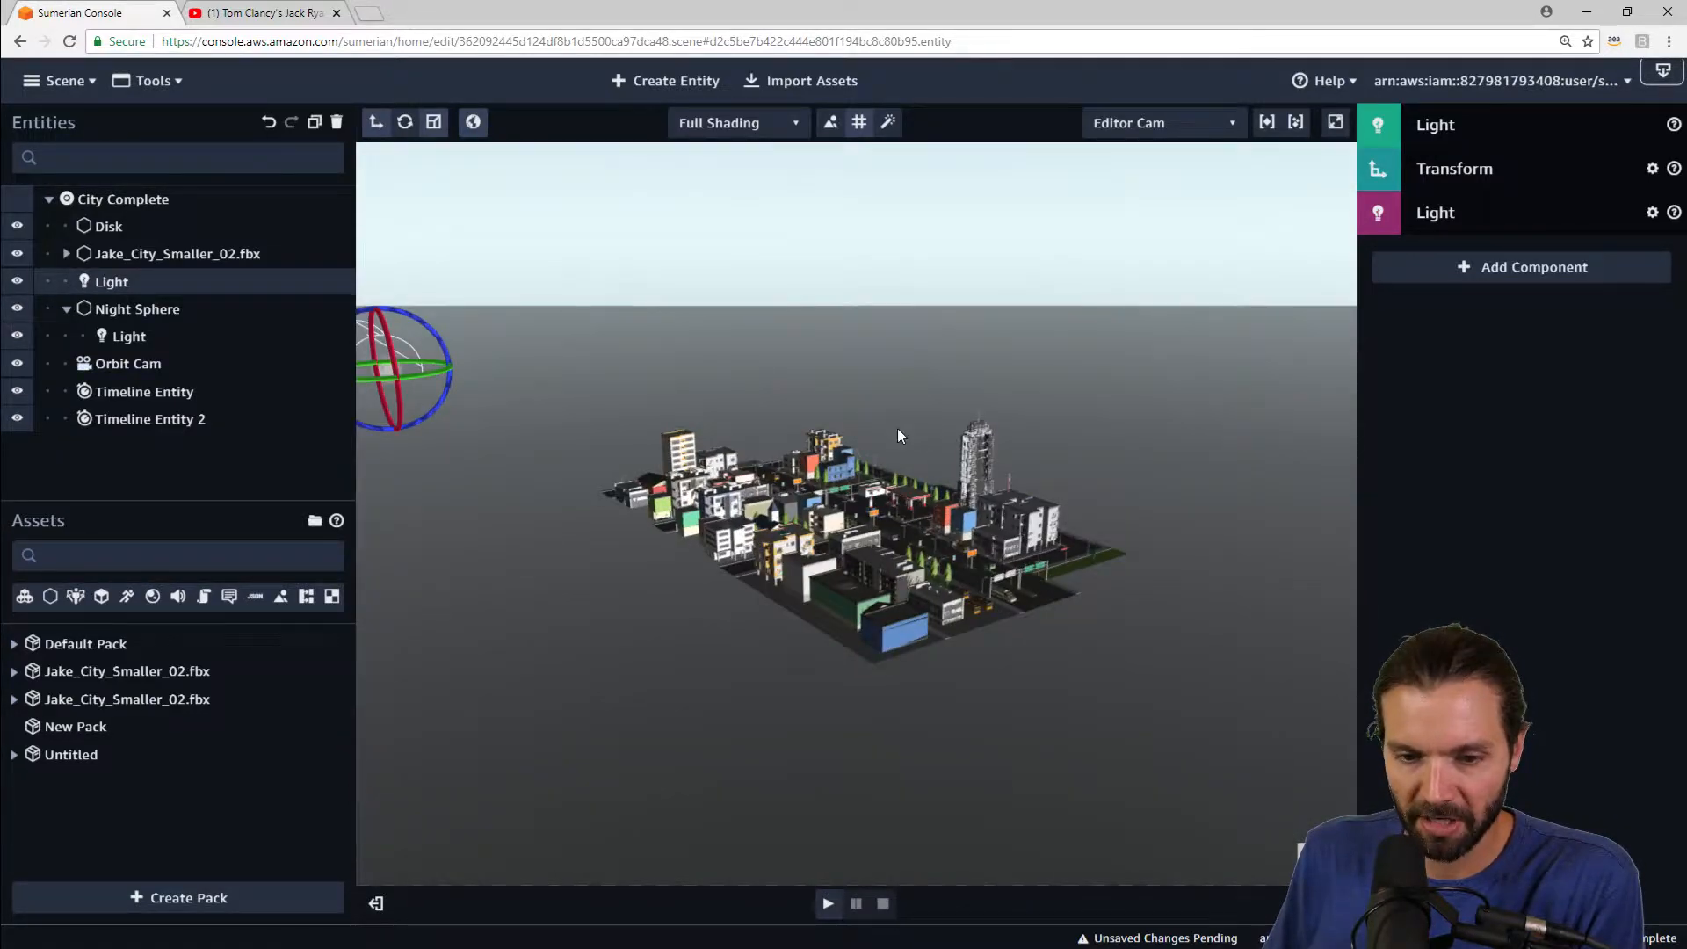
drag(898, 429, 777, 442)
drag(978, 281, 955, 332)
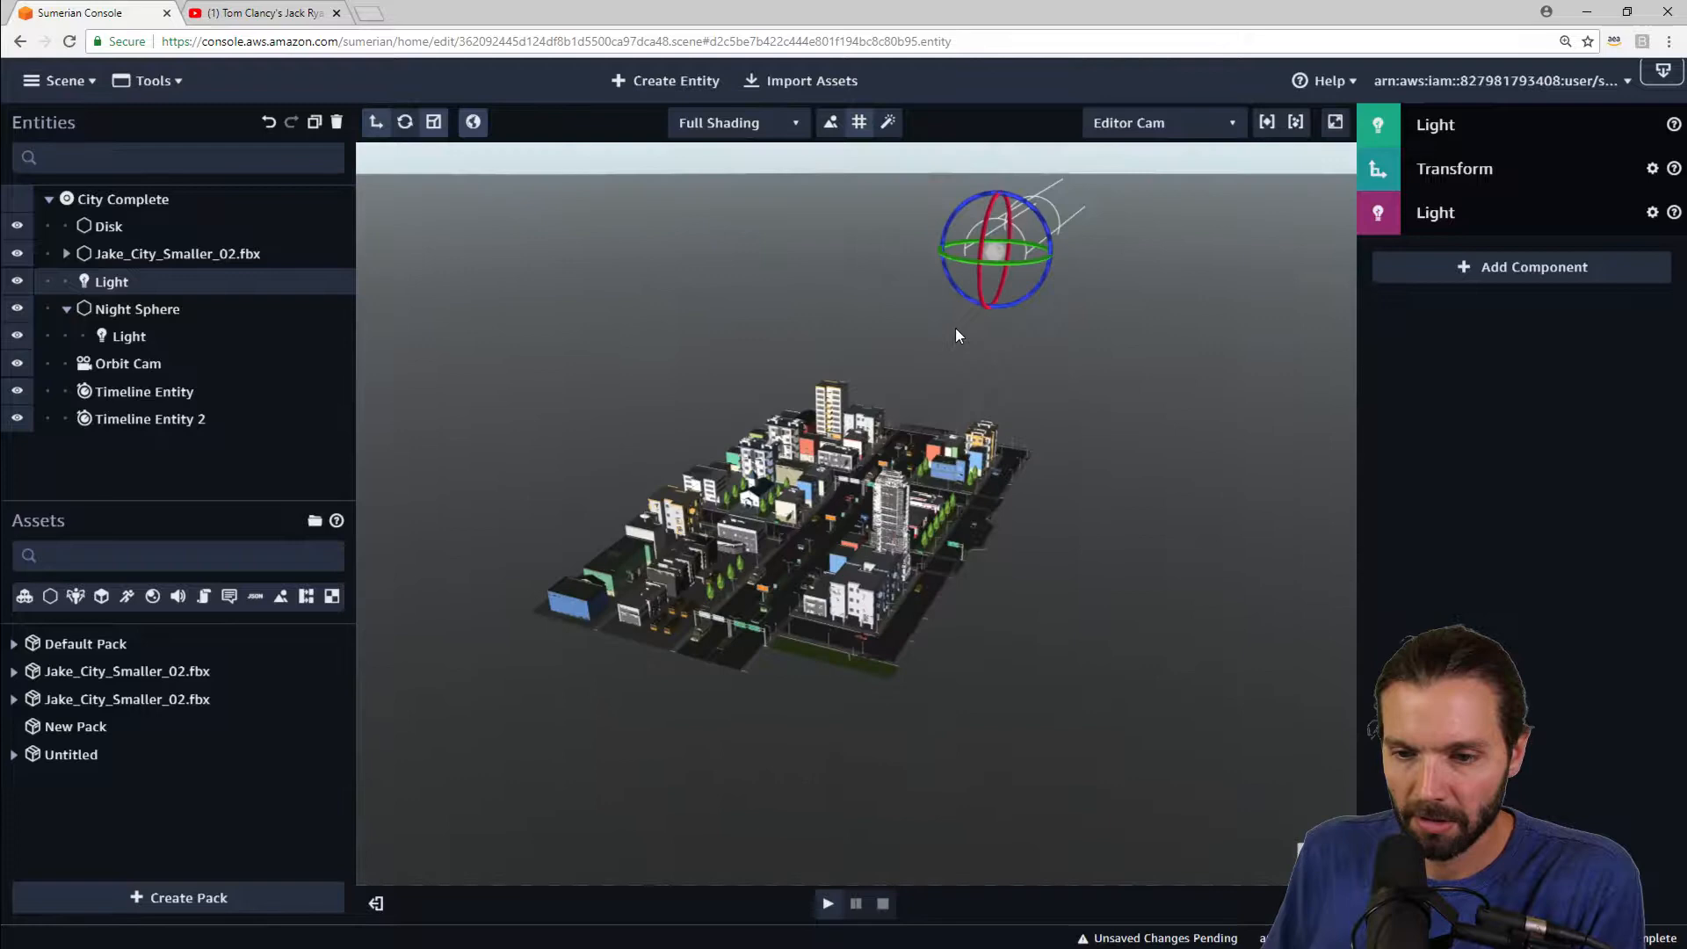
Step: Set the new light's X rotation to -90
click(1483, 167)
key(BackSpace)
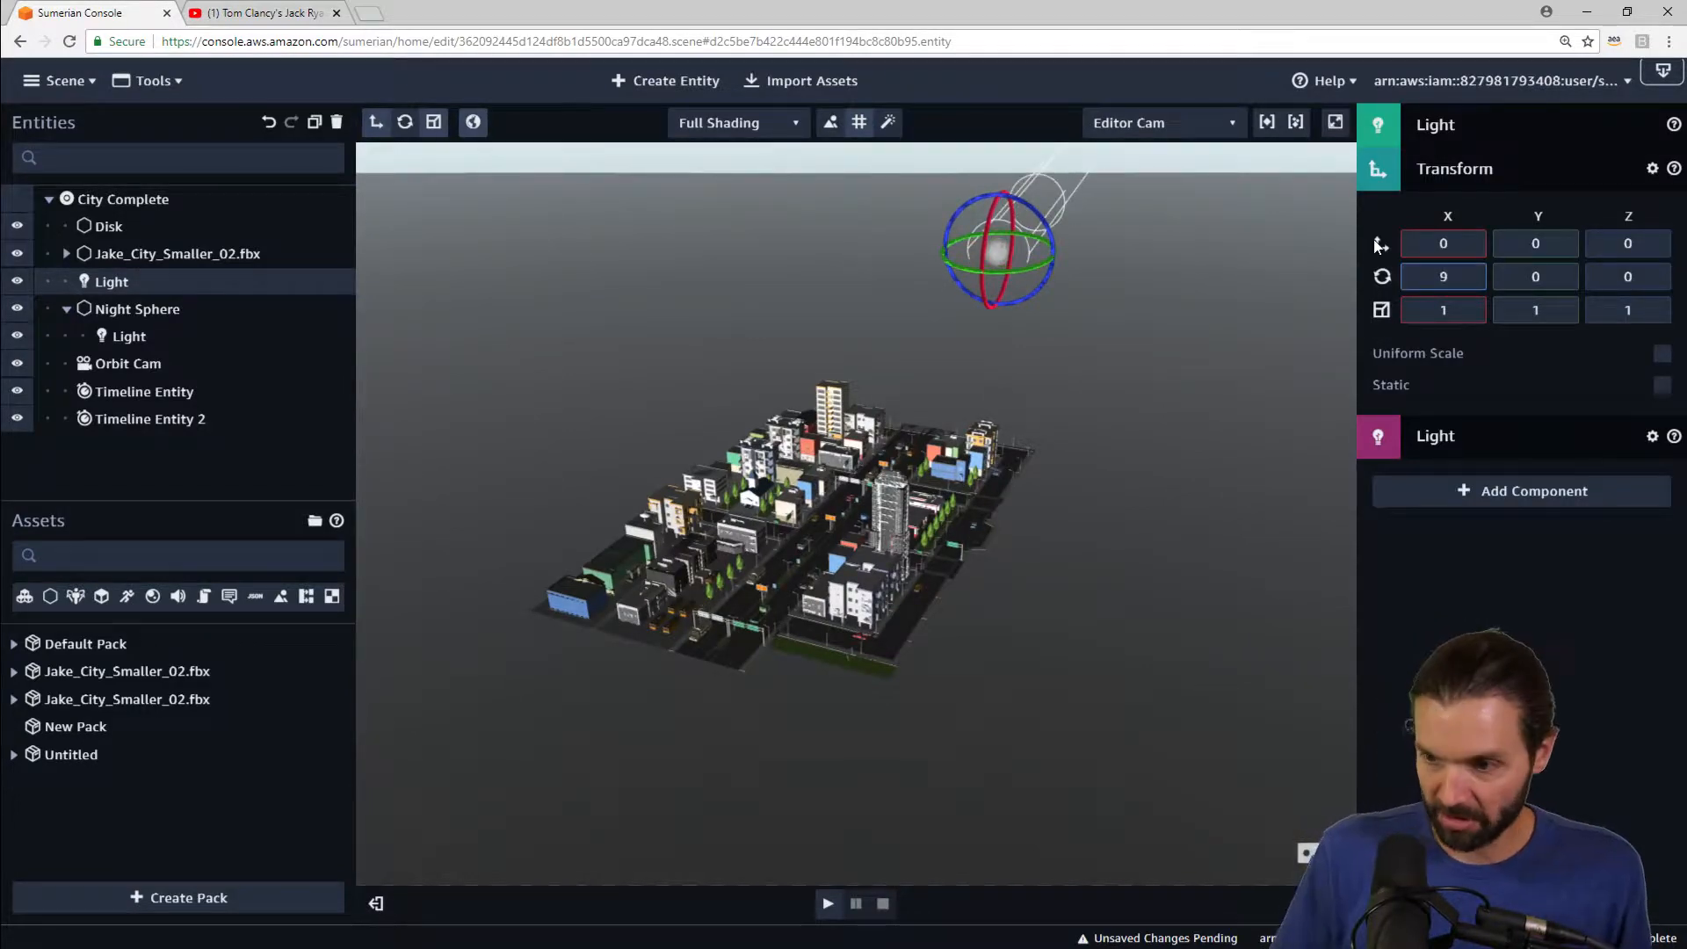
text(-90)
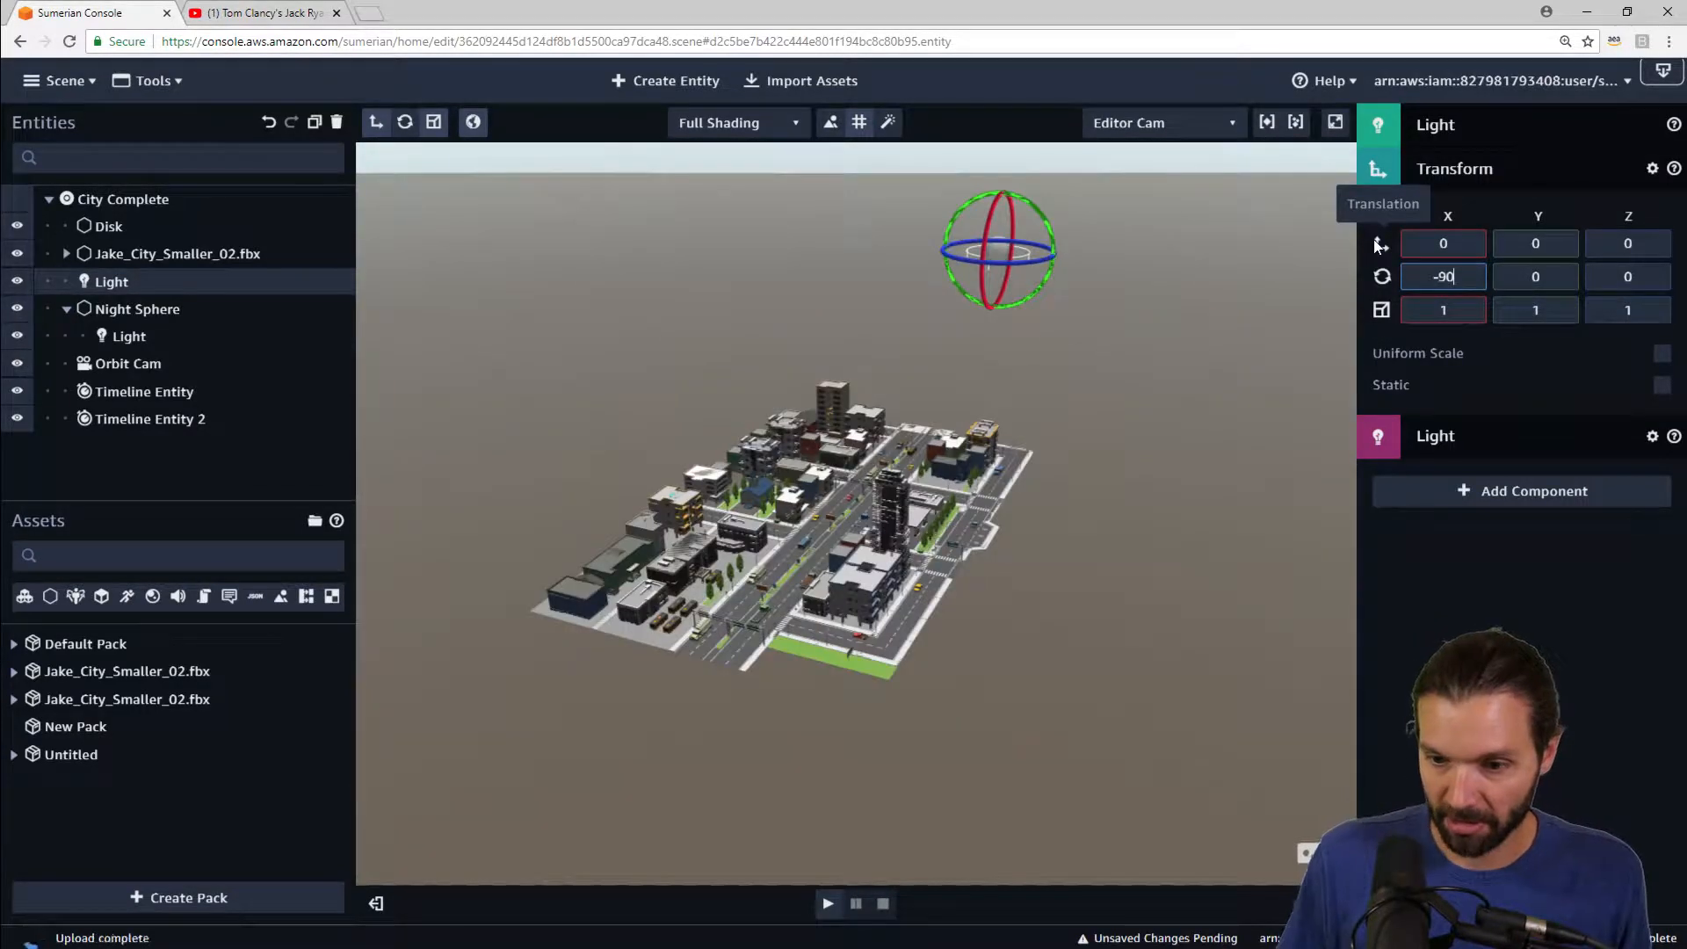
Step: Move the directional light above the city to about X 111, Y 16, Z 733
click(378, 128)
drag(1202, 236, 967, 529)
drag(867, 397, 909, 415)
scroll(925, 420, up, 5)
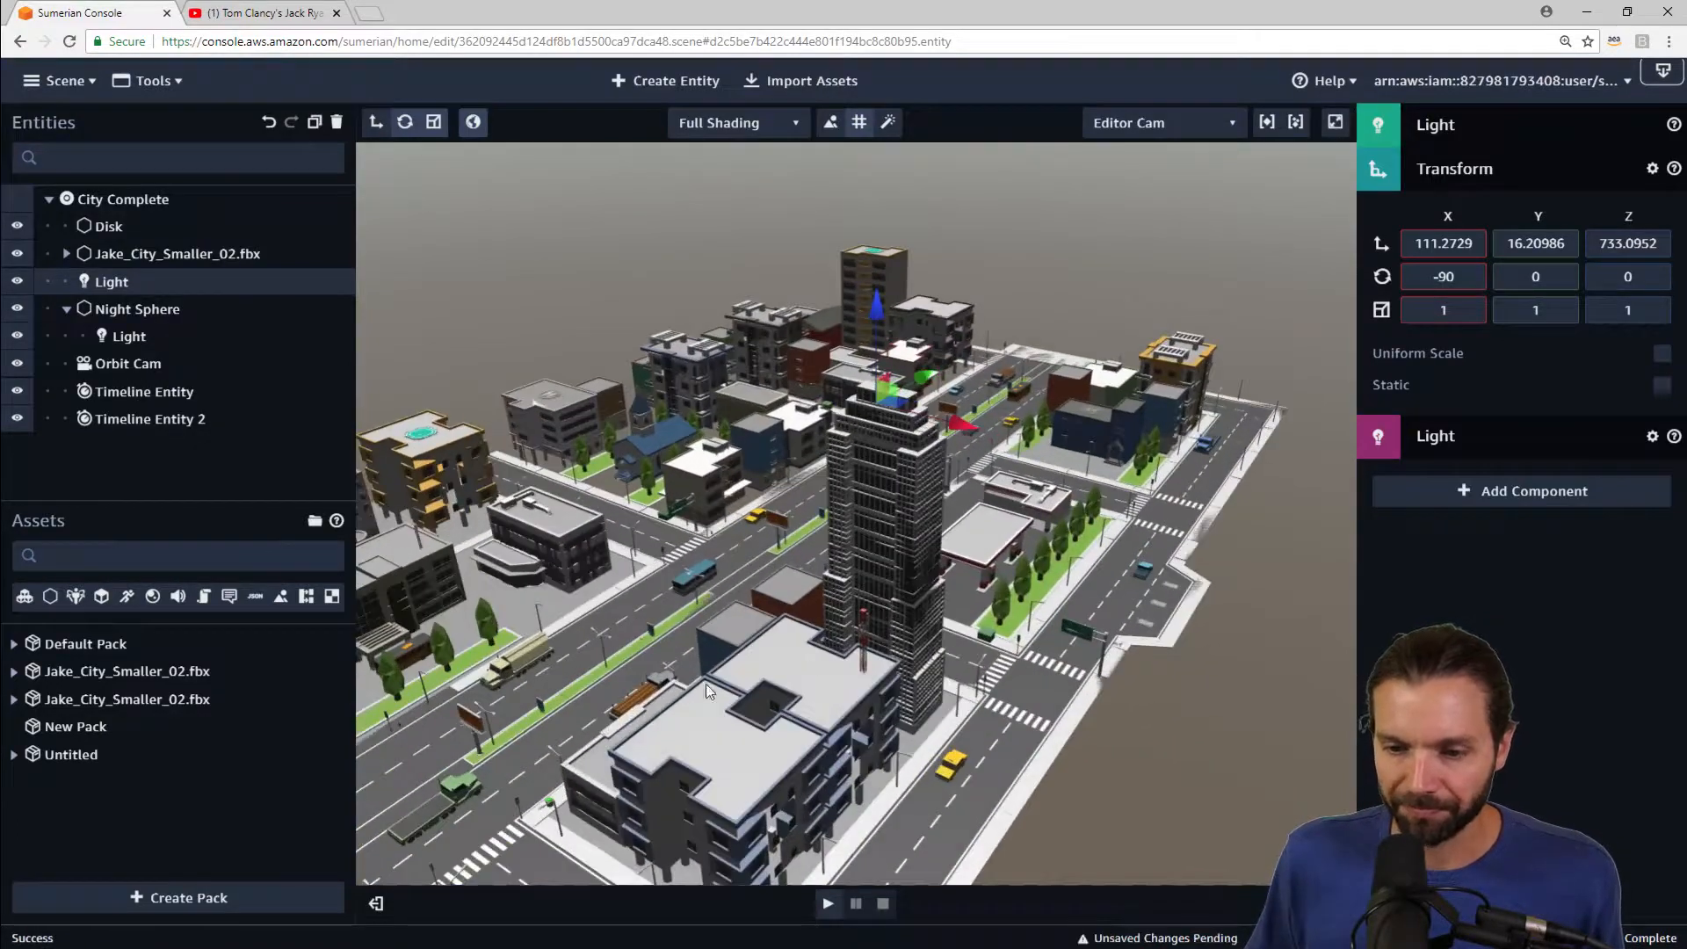
right_drag(619, 689, 761, 596)
scroll(939, 528, up, 8)
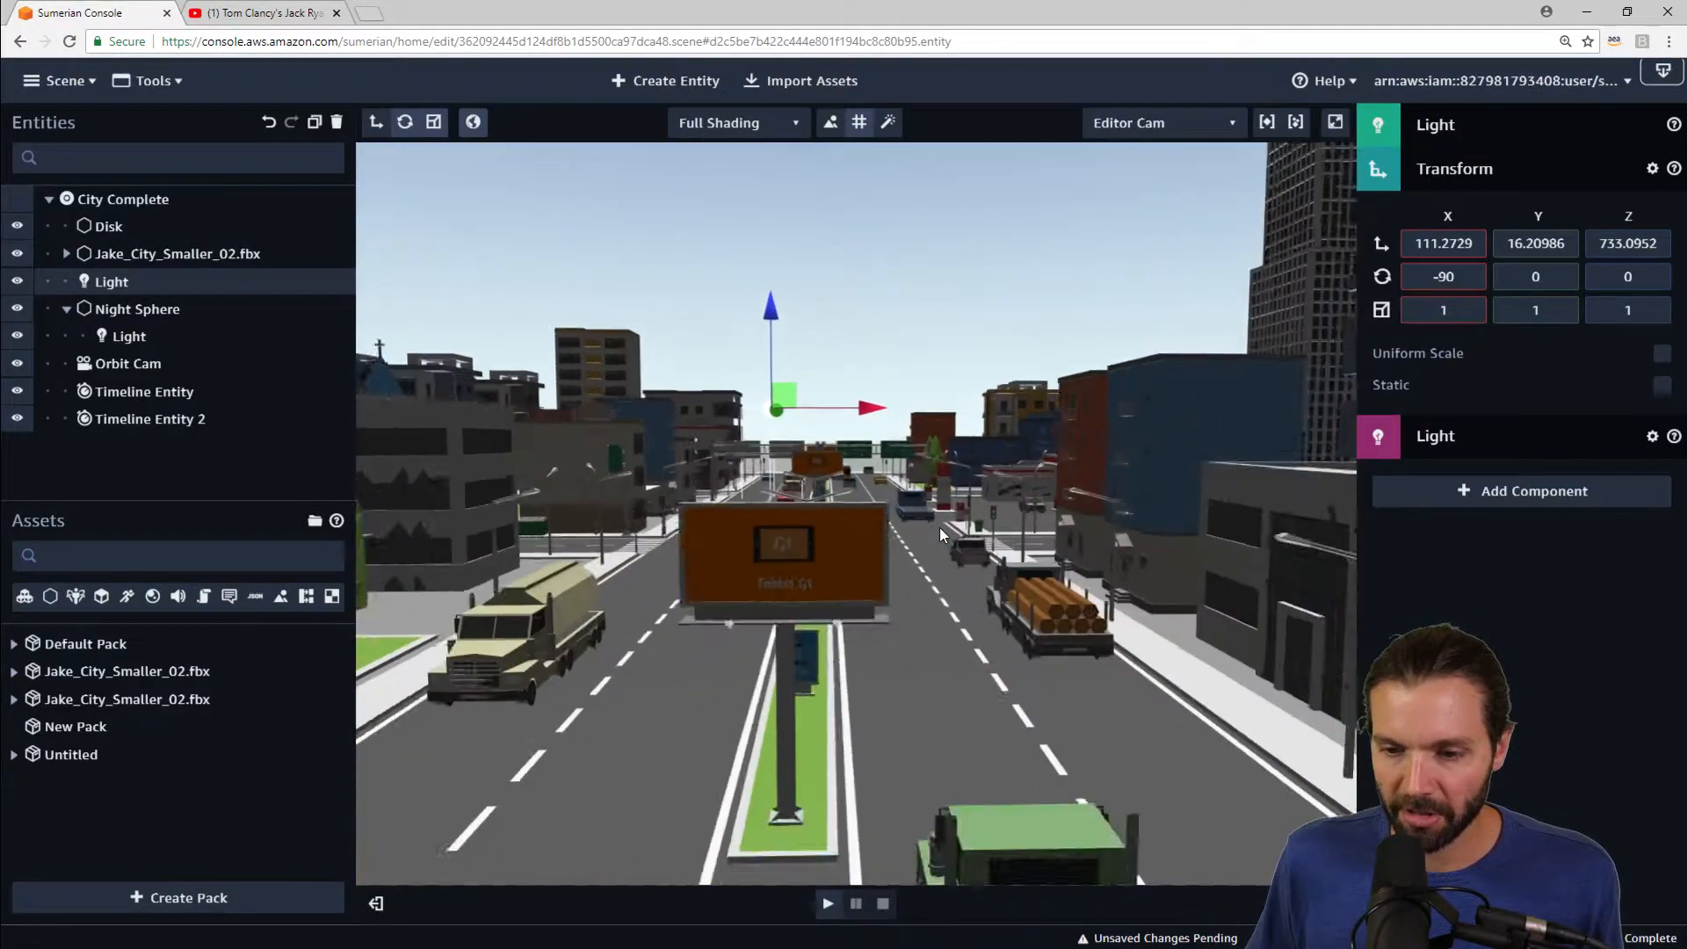
right_drag(800, 381, 817, 238)
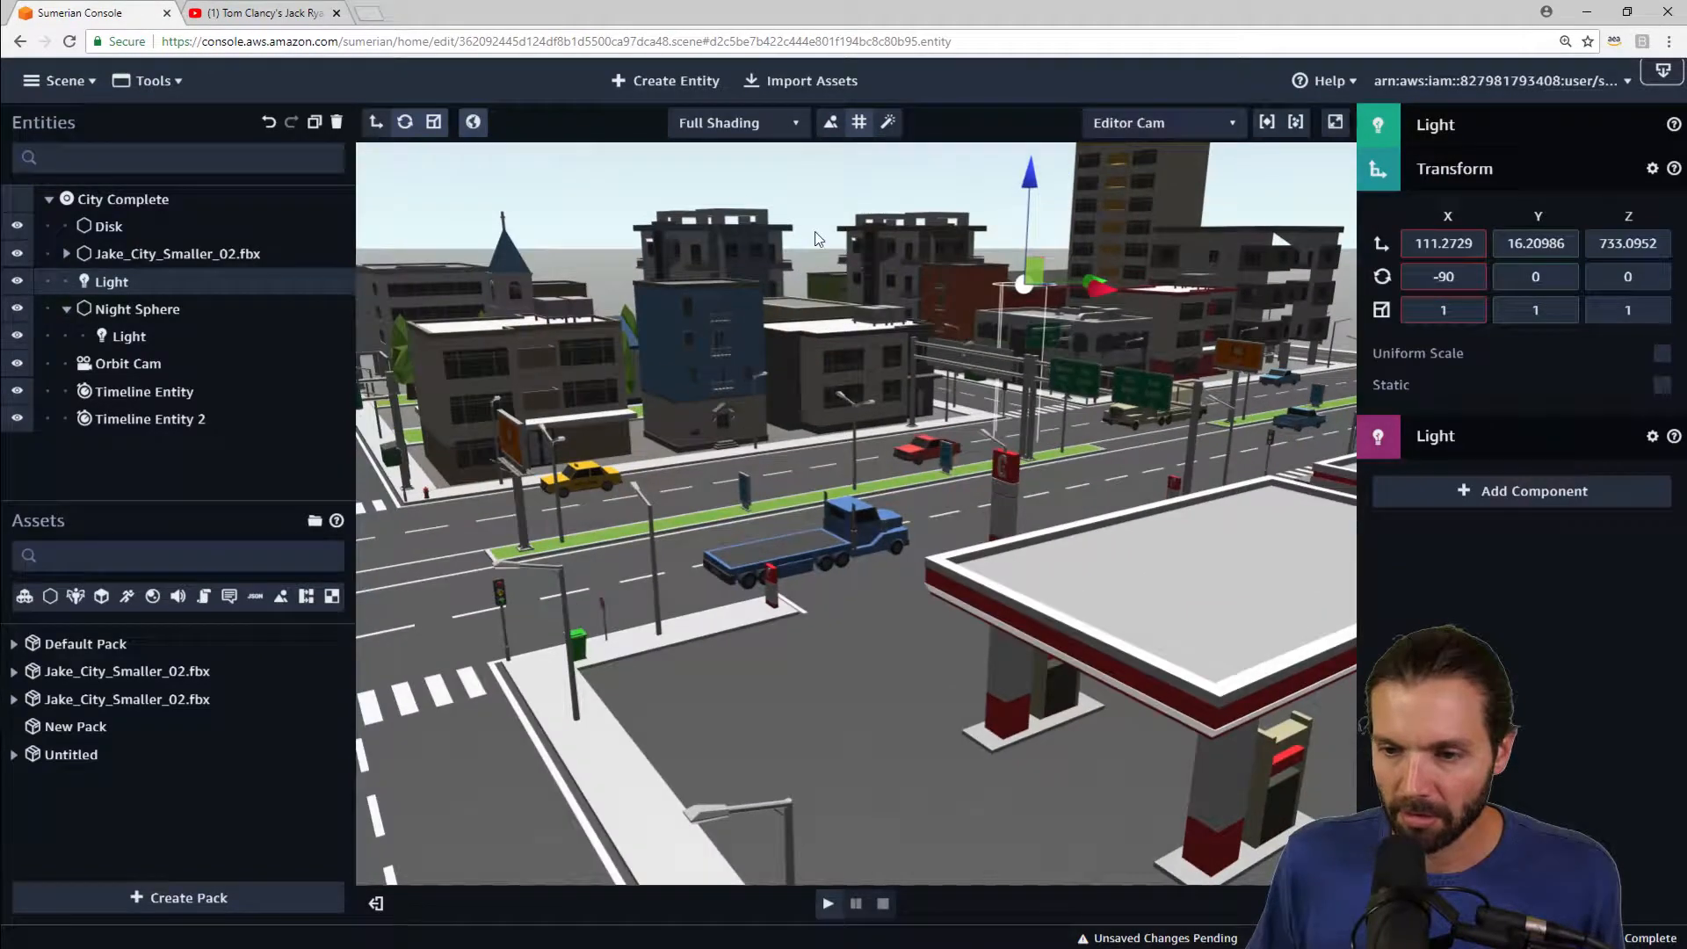
Step: Rotate the light on its X axis to about -58 degrees
click(405, 123)
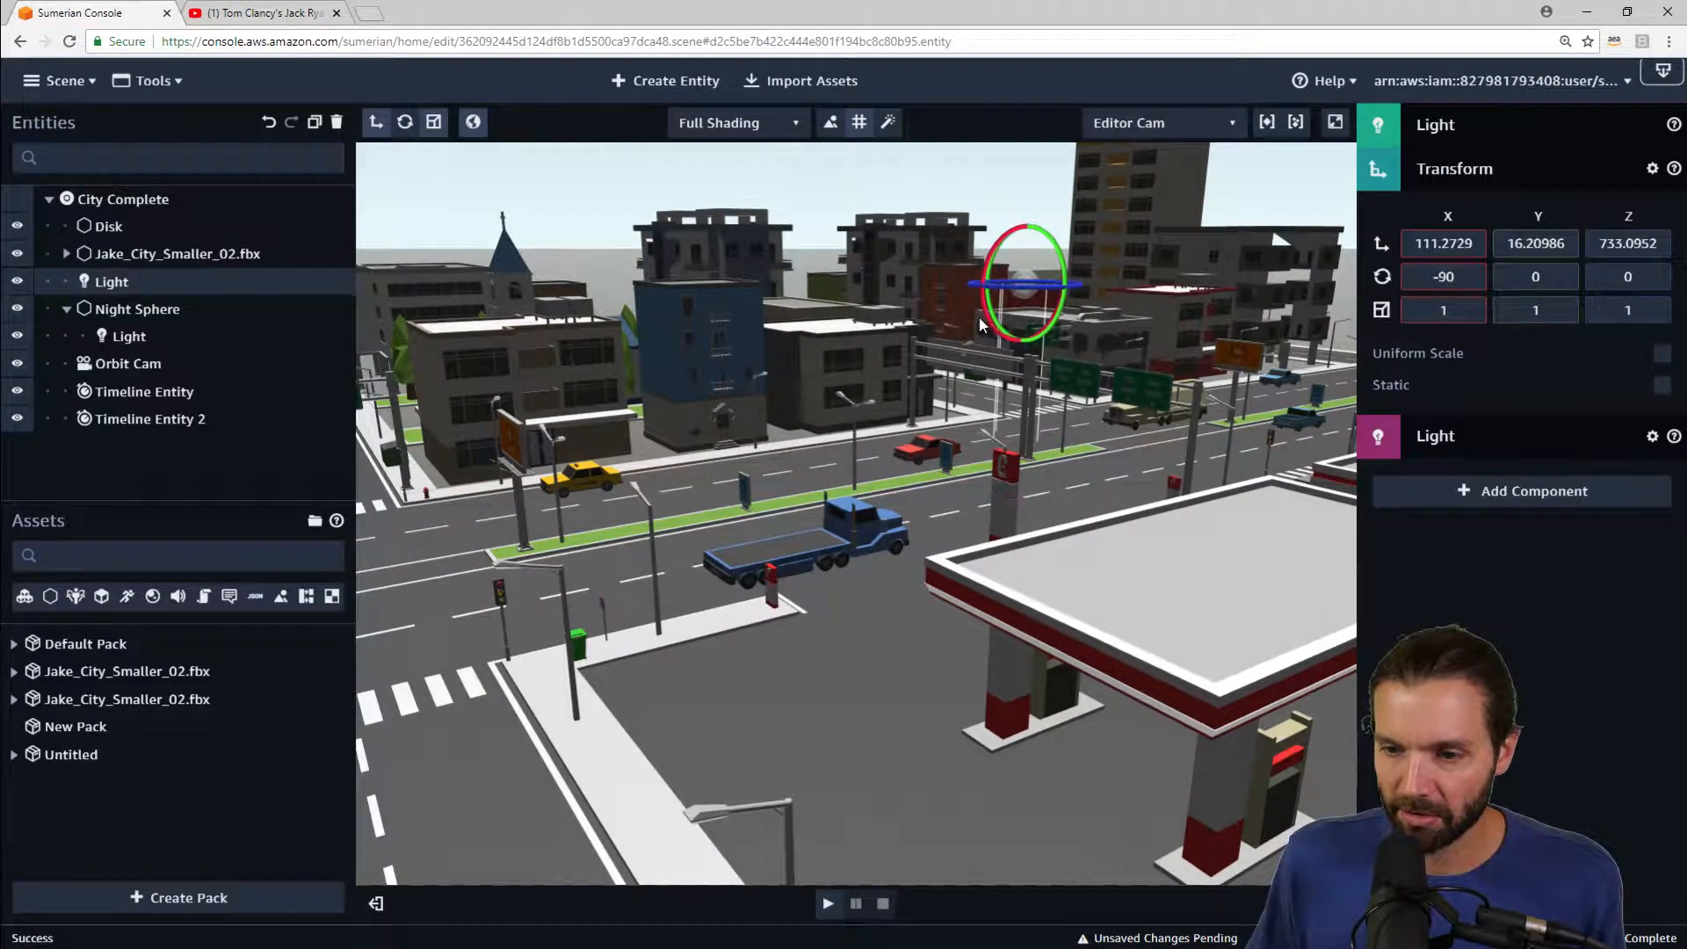
drag(984, 321, 949, 120)
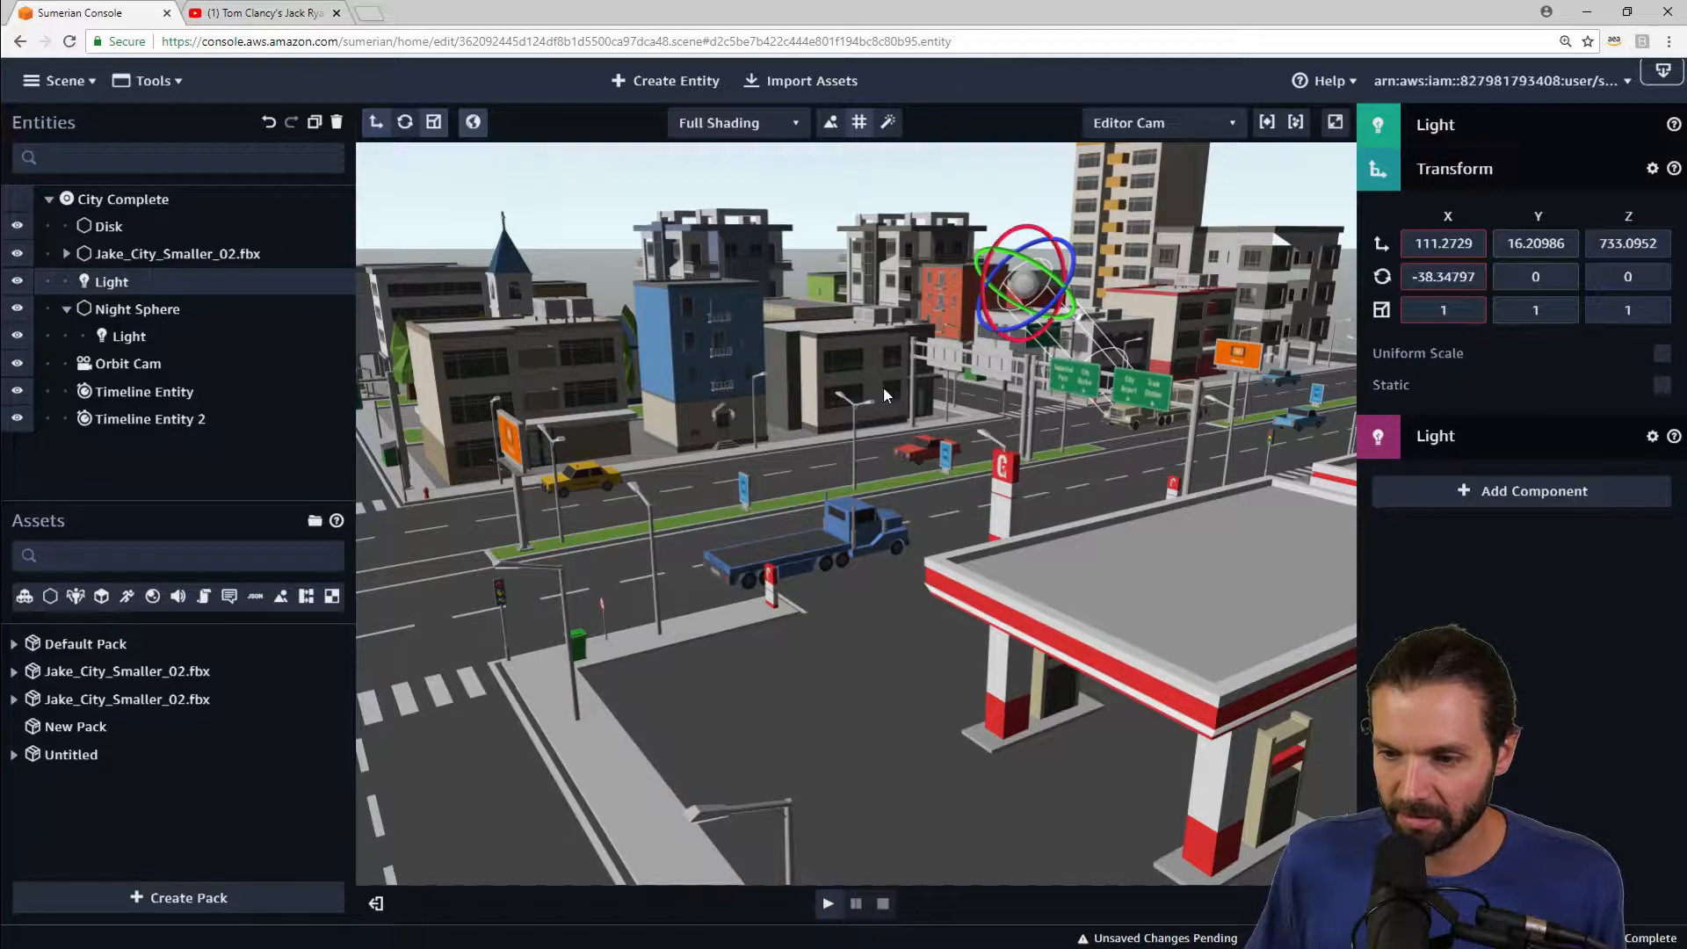
right_drag(882, 387, 1075, 350)
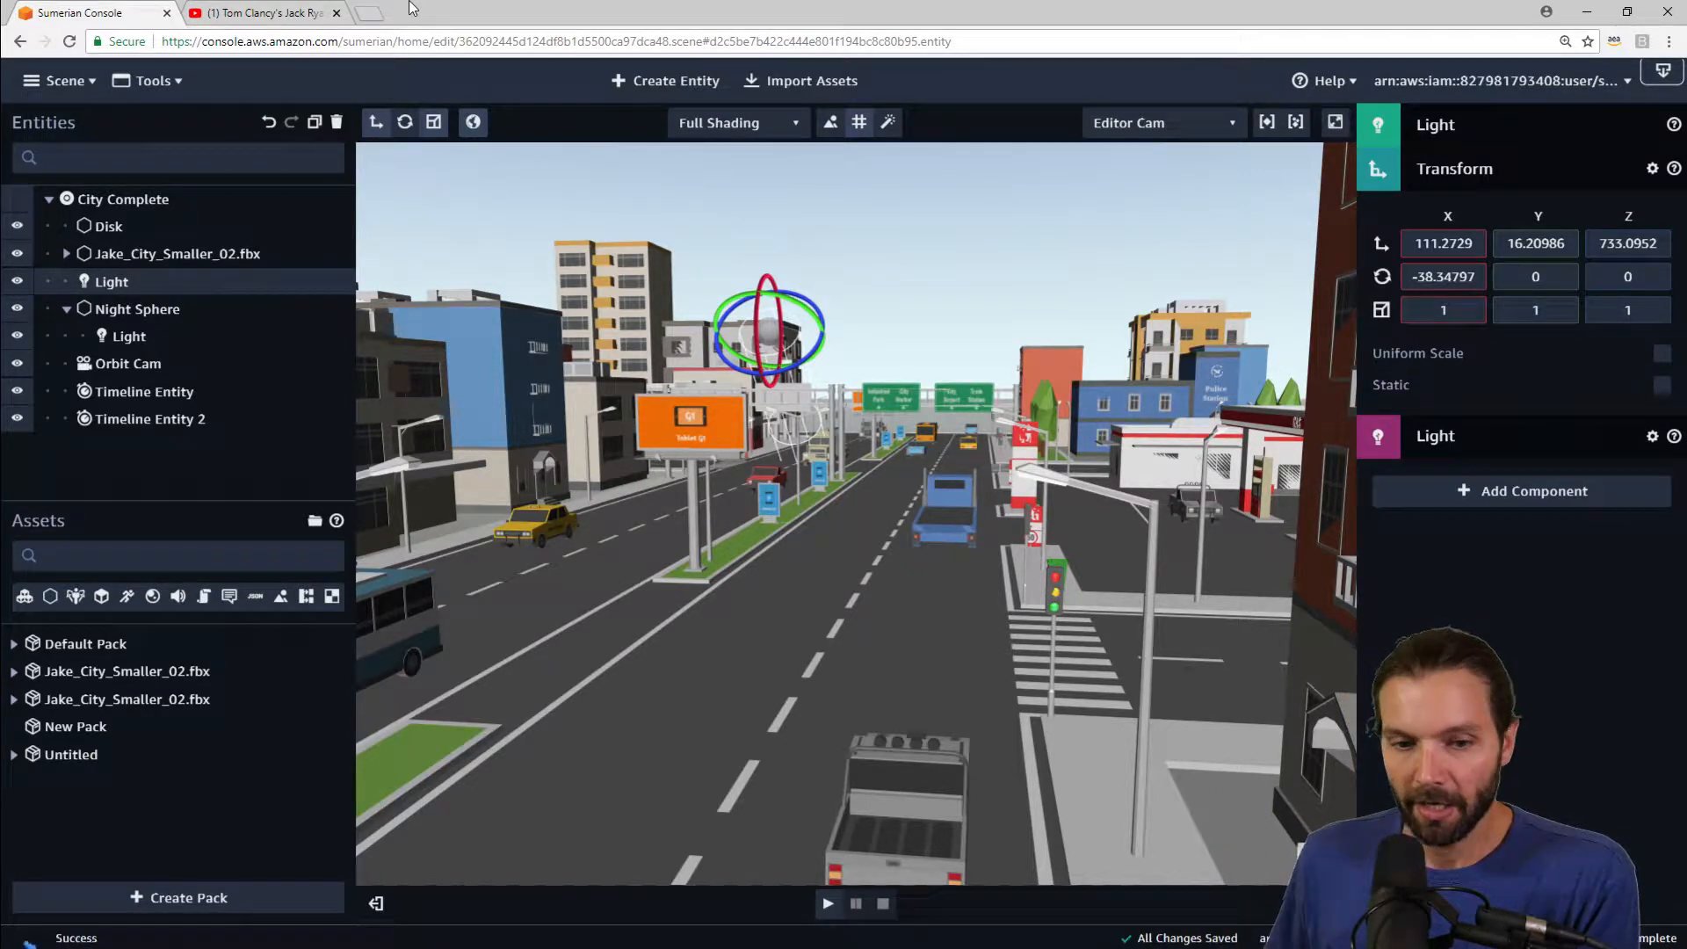
Step: Create an HTML3D entity in the scene
drag(530, 459, 846, 607)
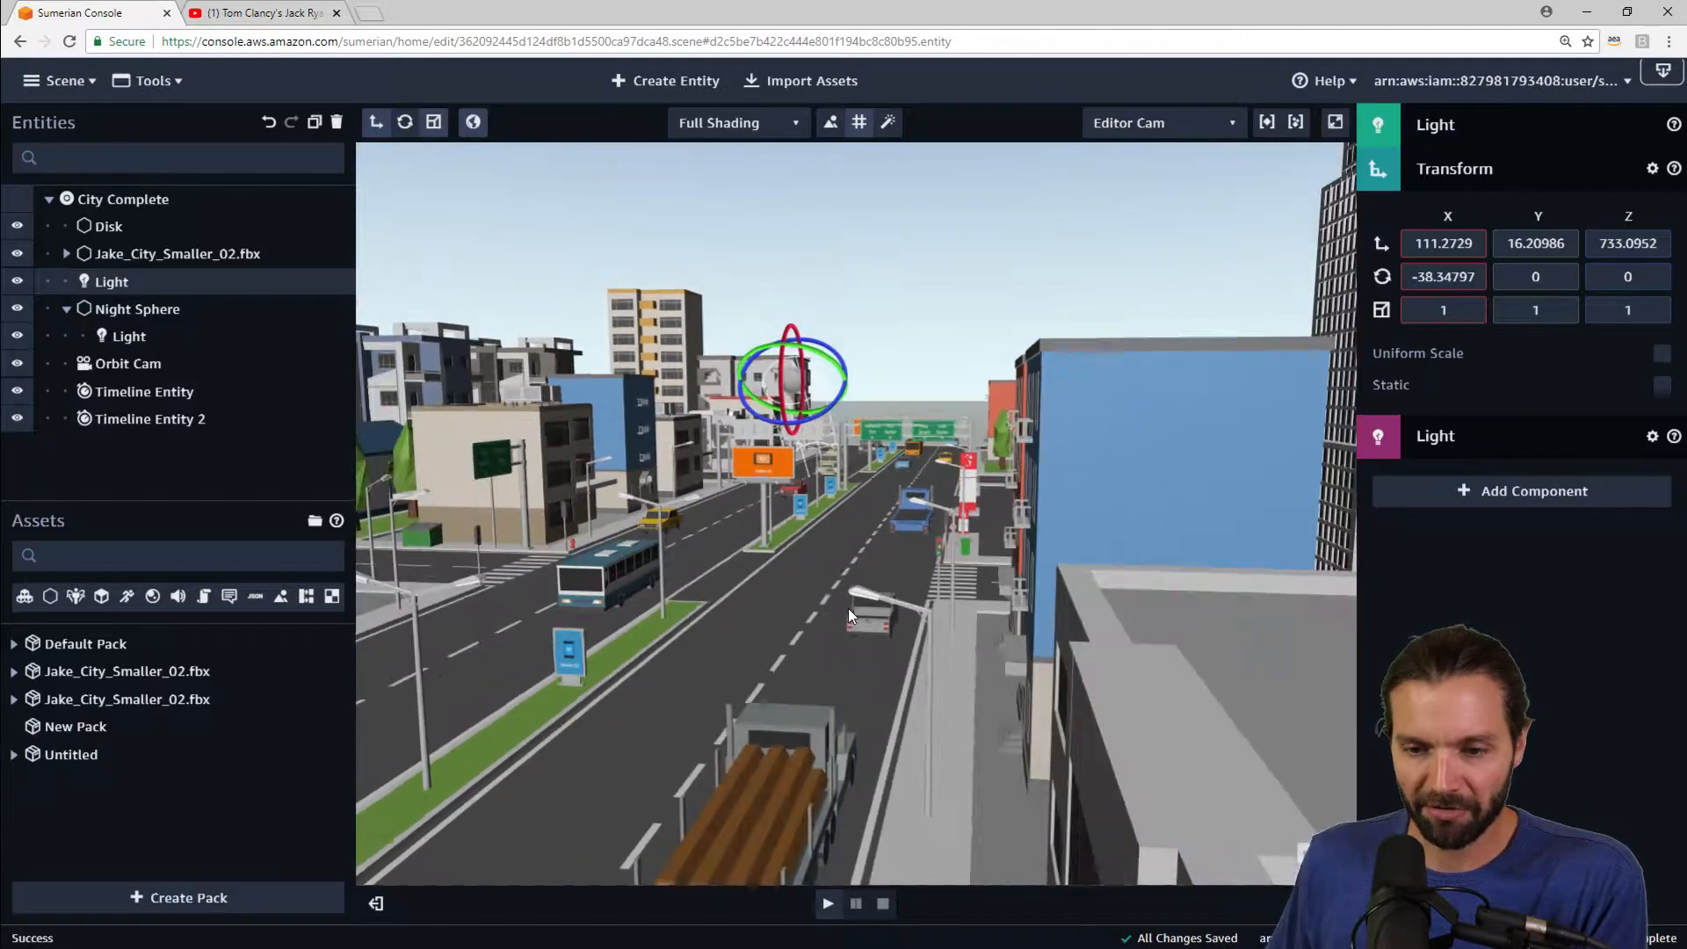
middle_drag(746, 745, 831, 686)
scroll(811, 714, down, 5)
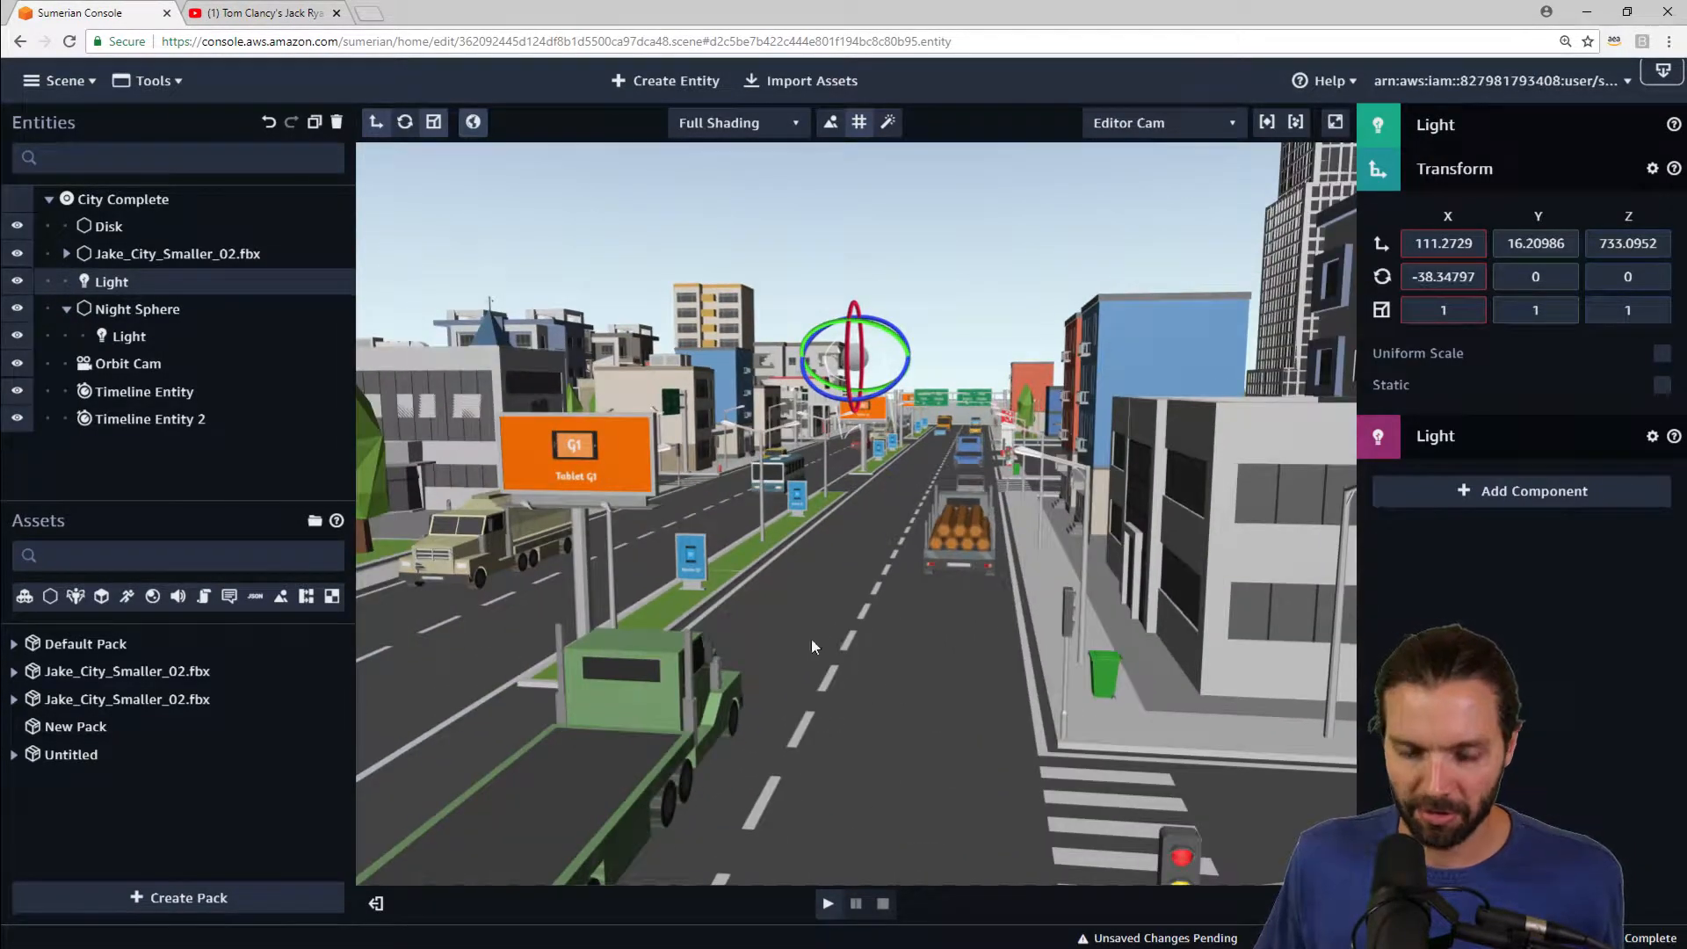
scroll(872, 685, down, 5)
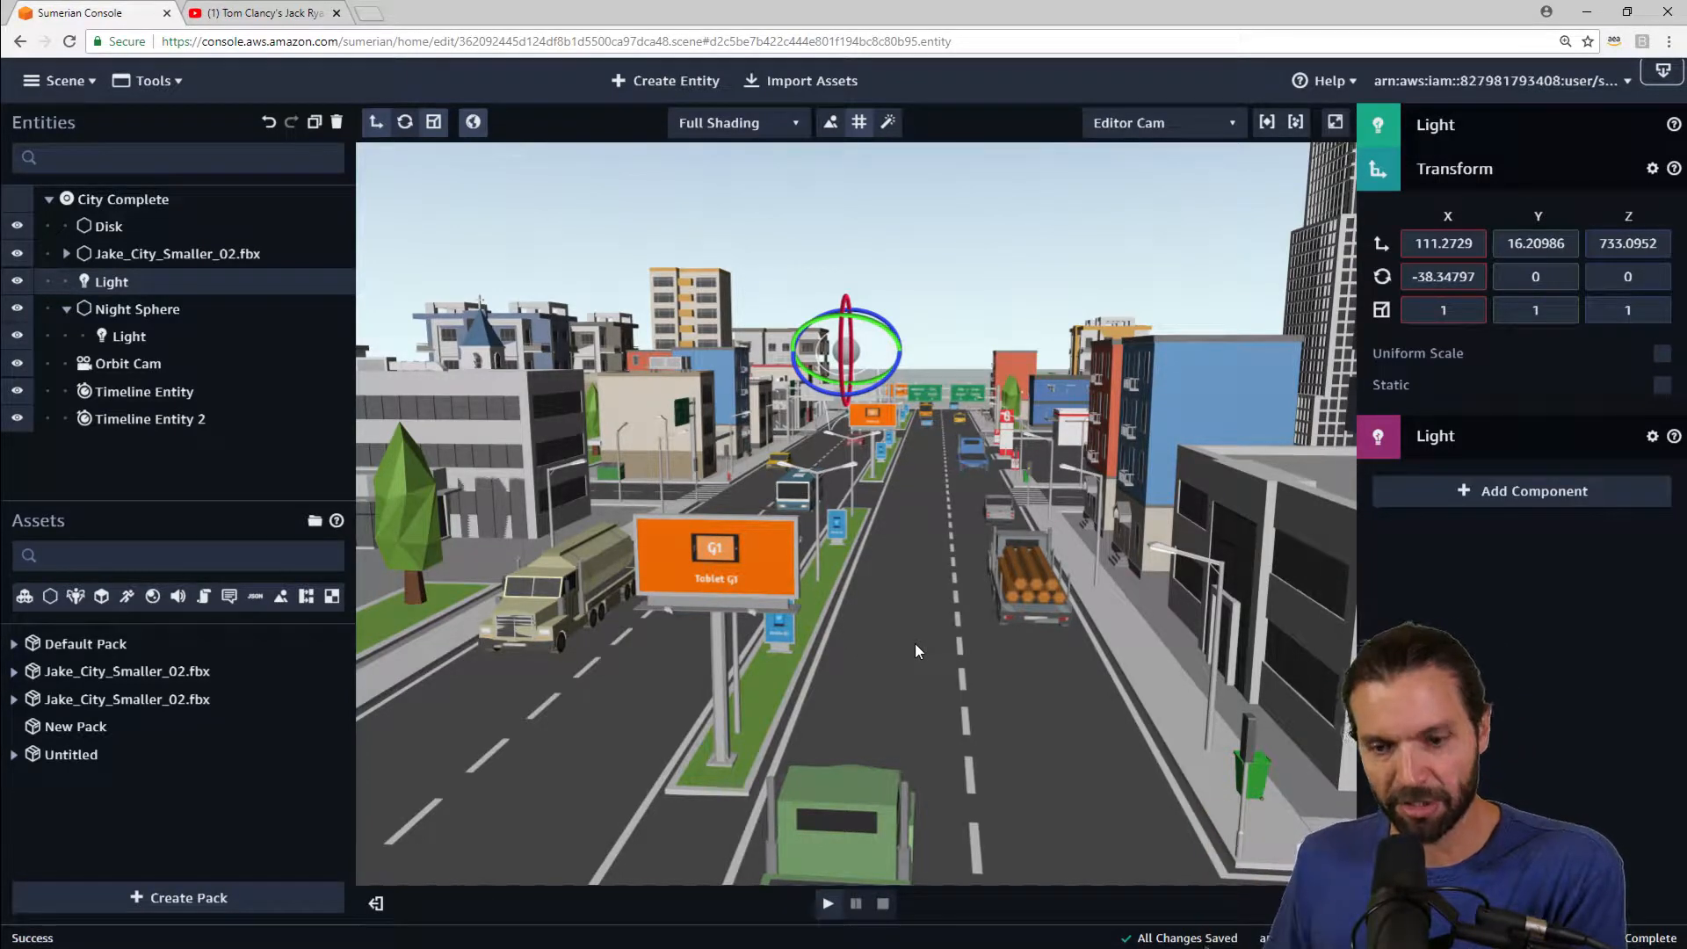
click(668, 82)
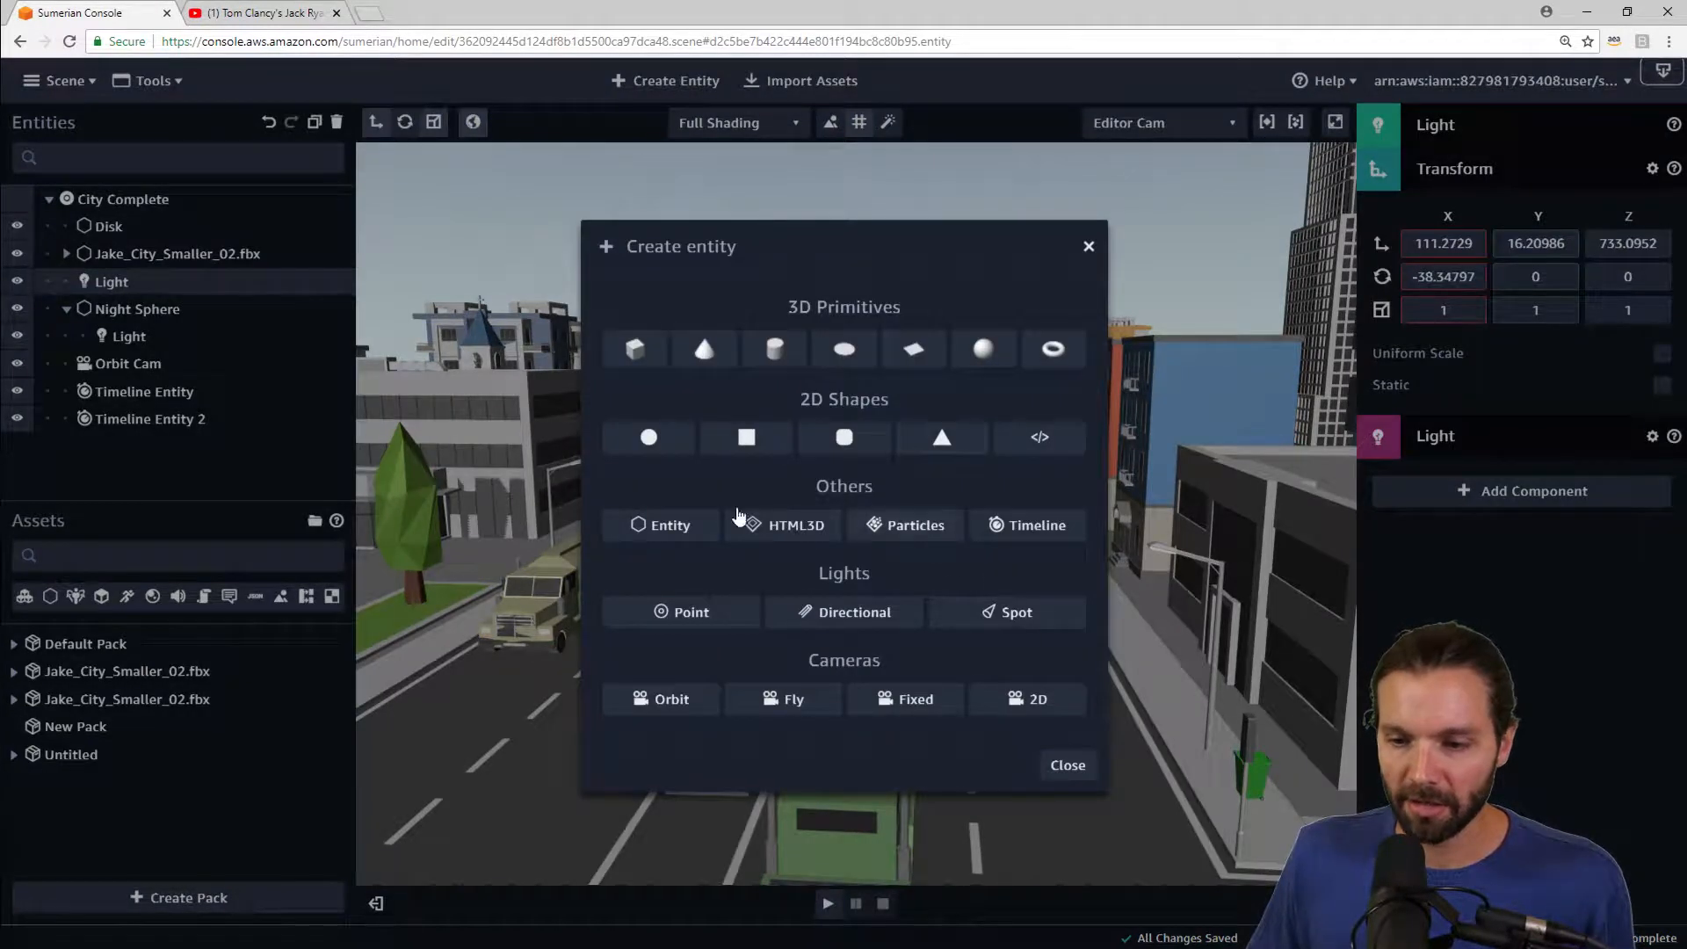
click(785, 527)
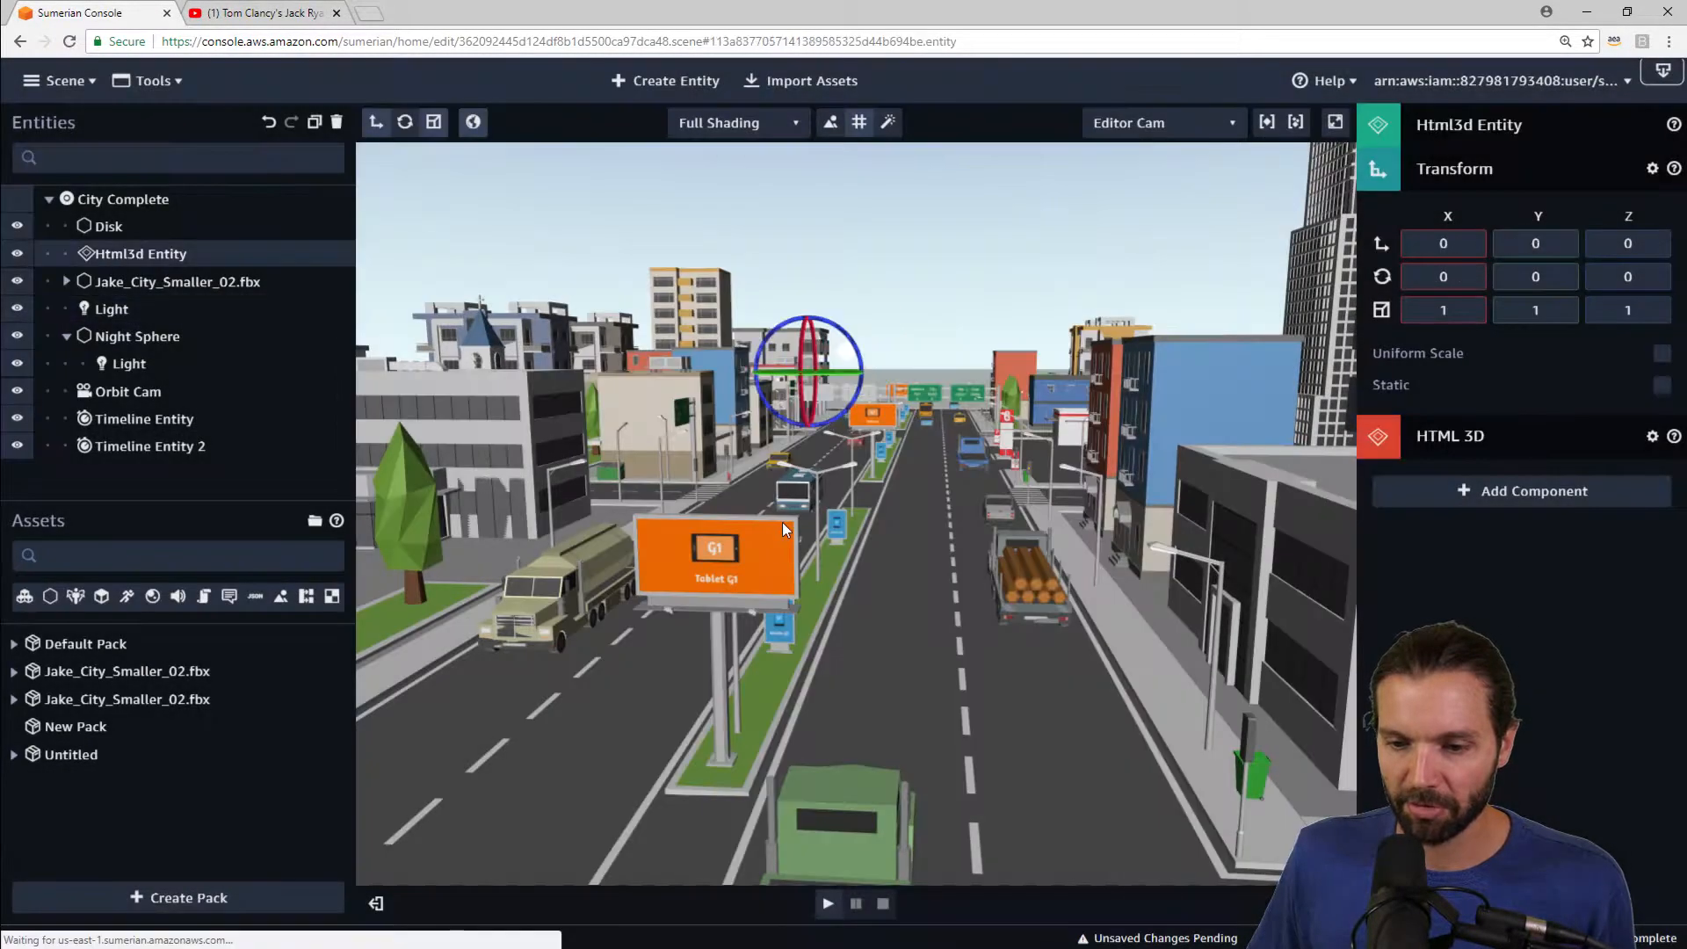
Step: Move the HTML3D entity onto the face of the orange Tablet G1 billboard, about X 120, Y 8.4, Z 868
click(378, 122)
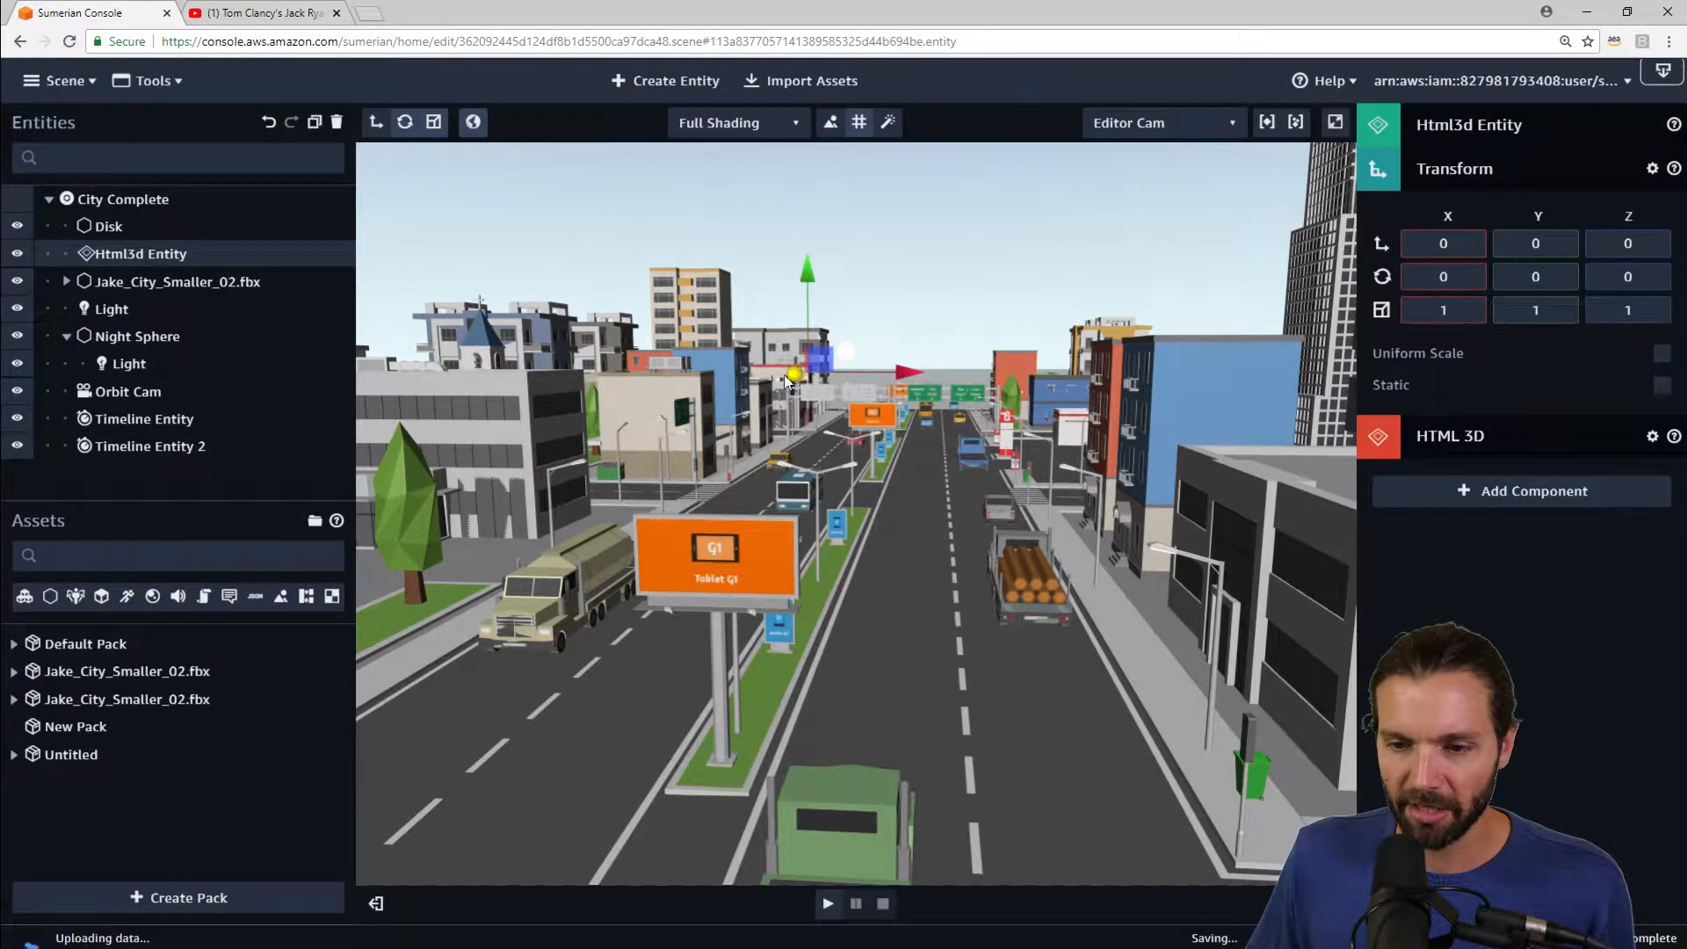
drag(787, 380, 583, 490)
drag(676, 406, 503, 745)
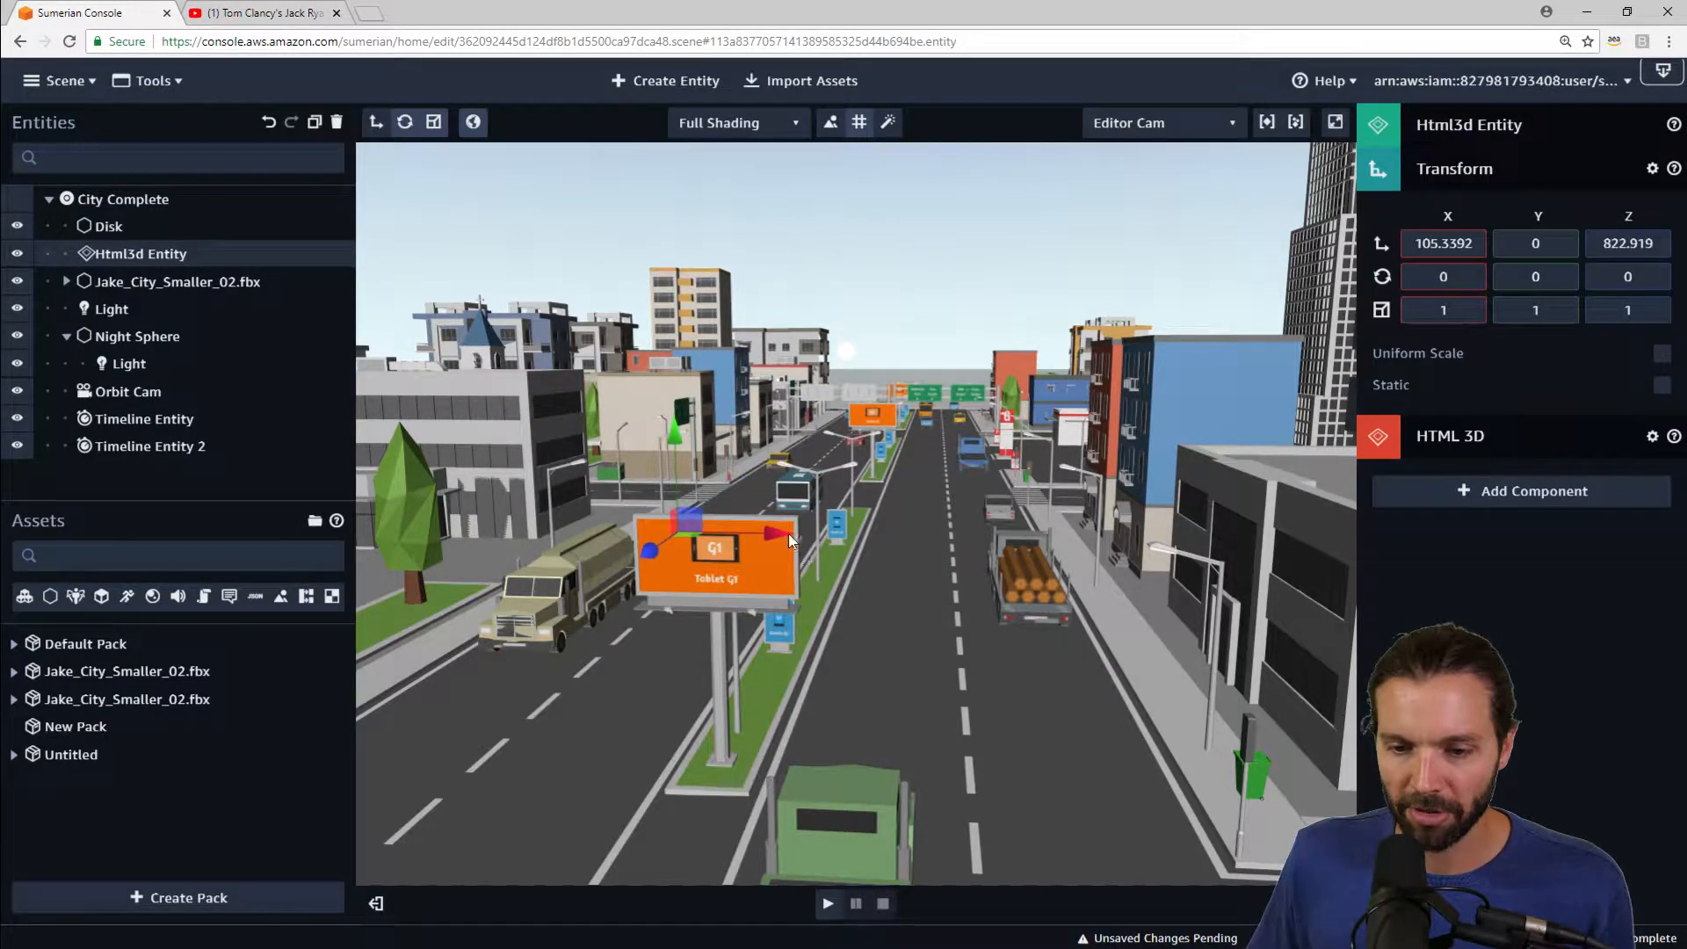
drag(773, 529, 956, 536)
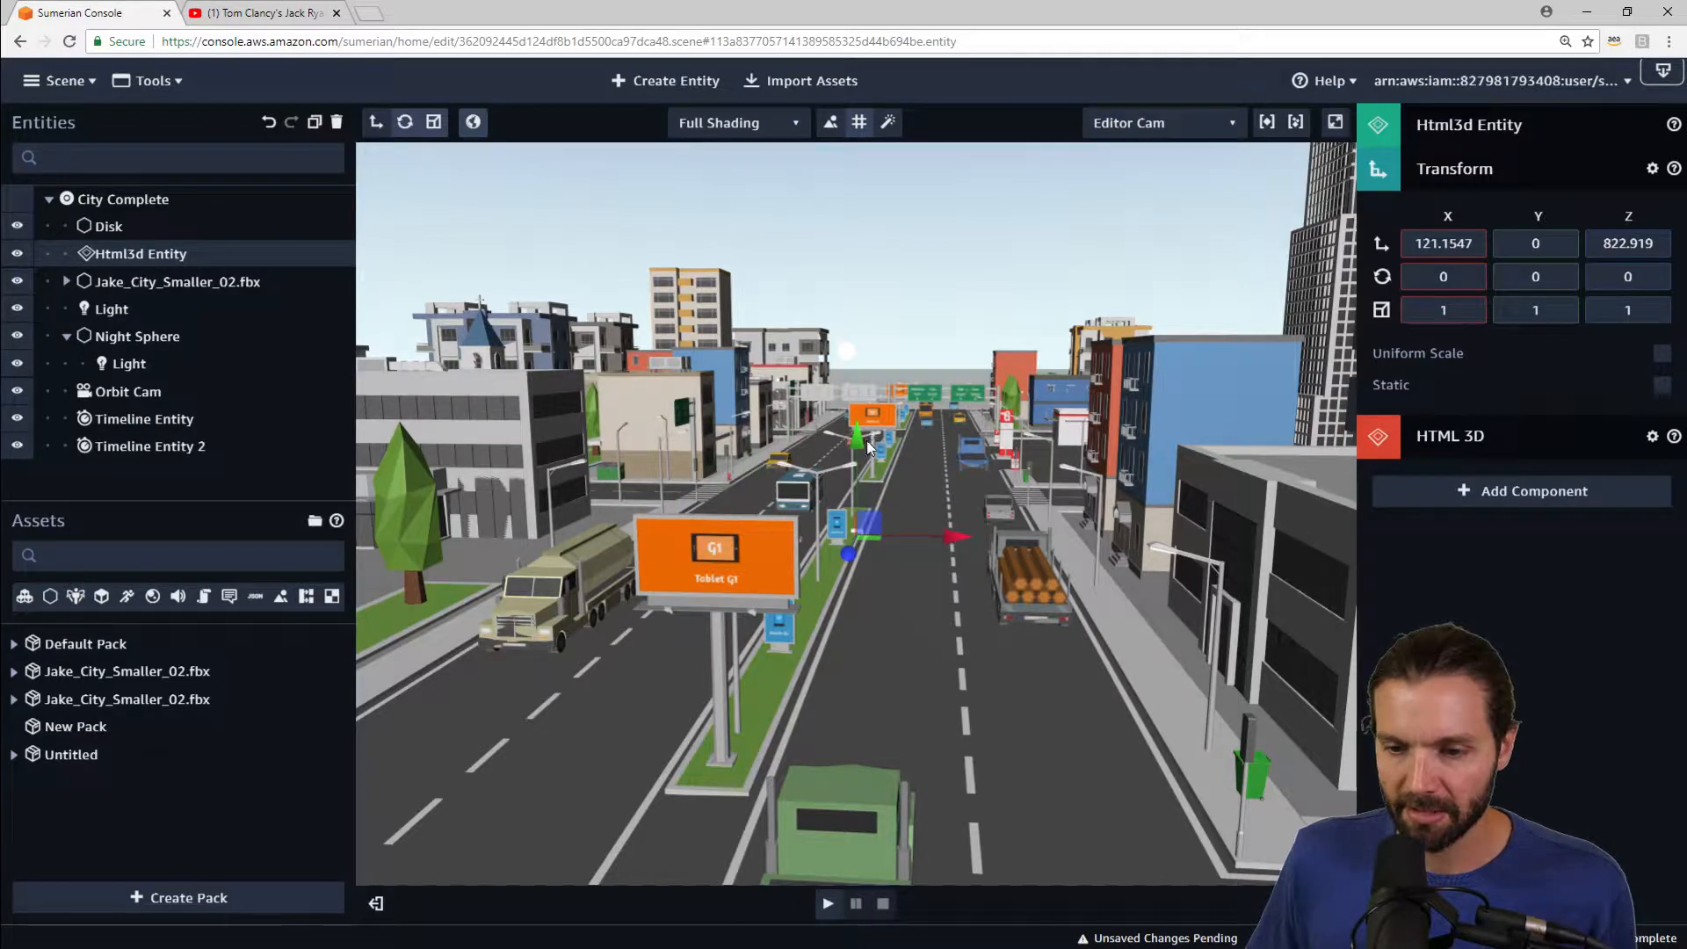
drag(852, 446, 598, 680)
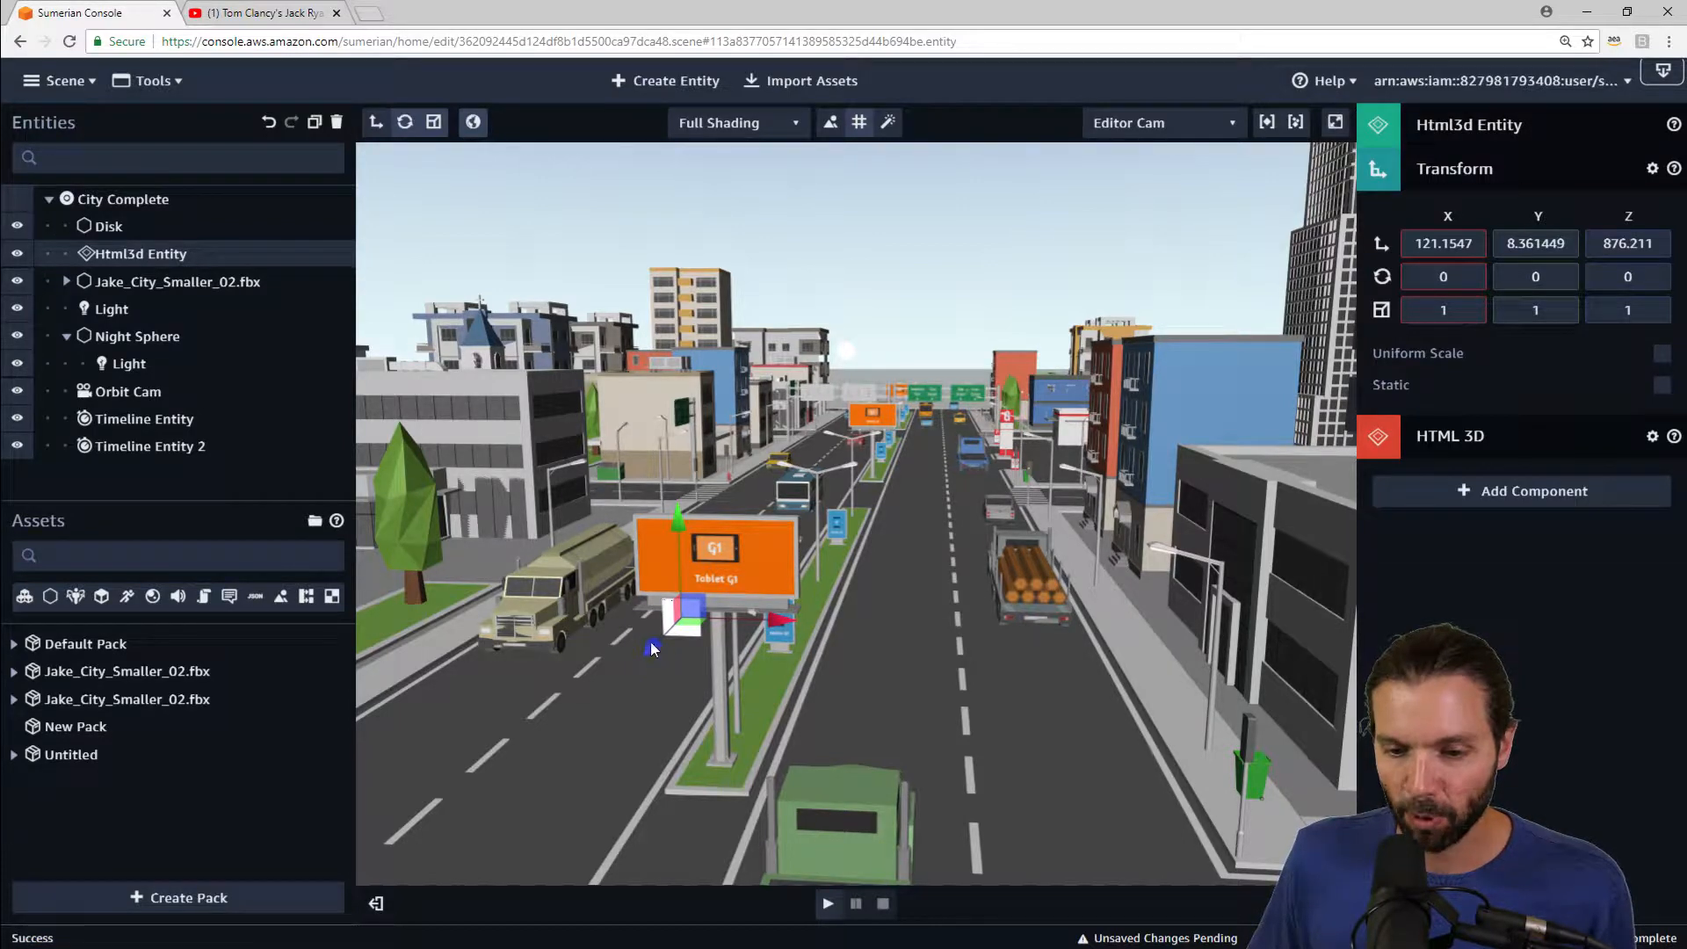
drag(661, 650, 692, 573)
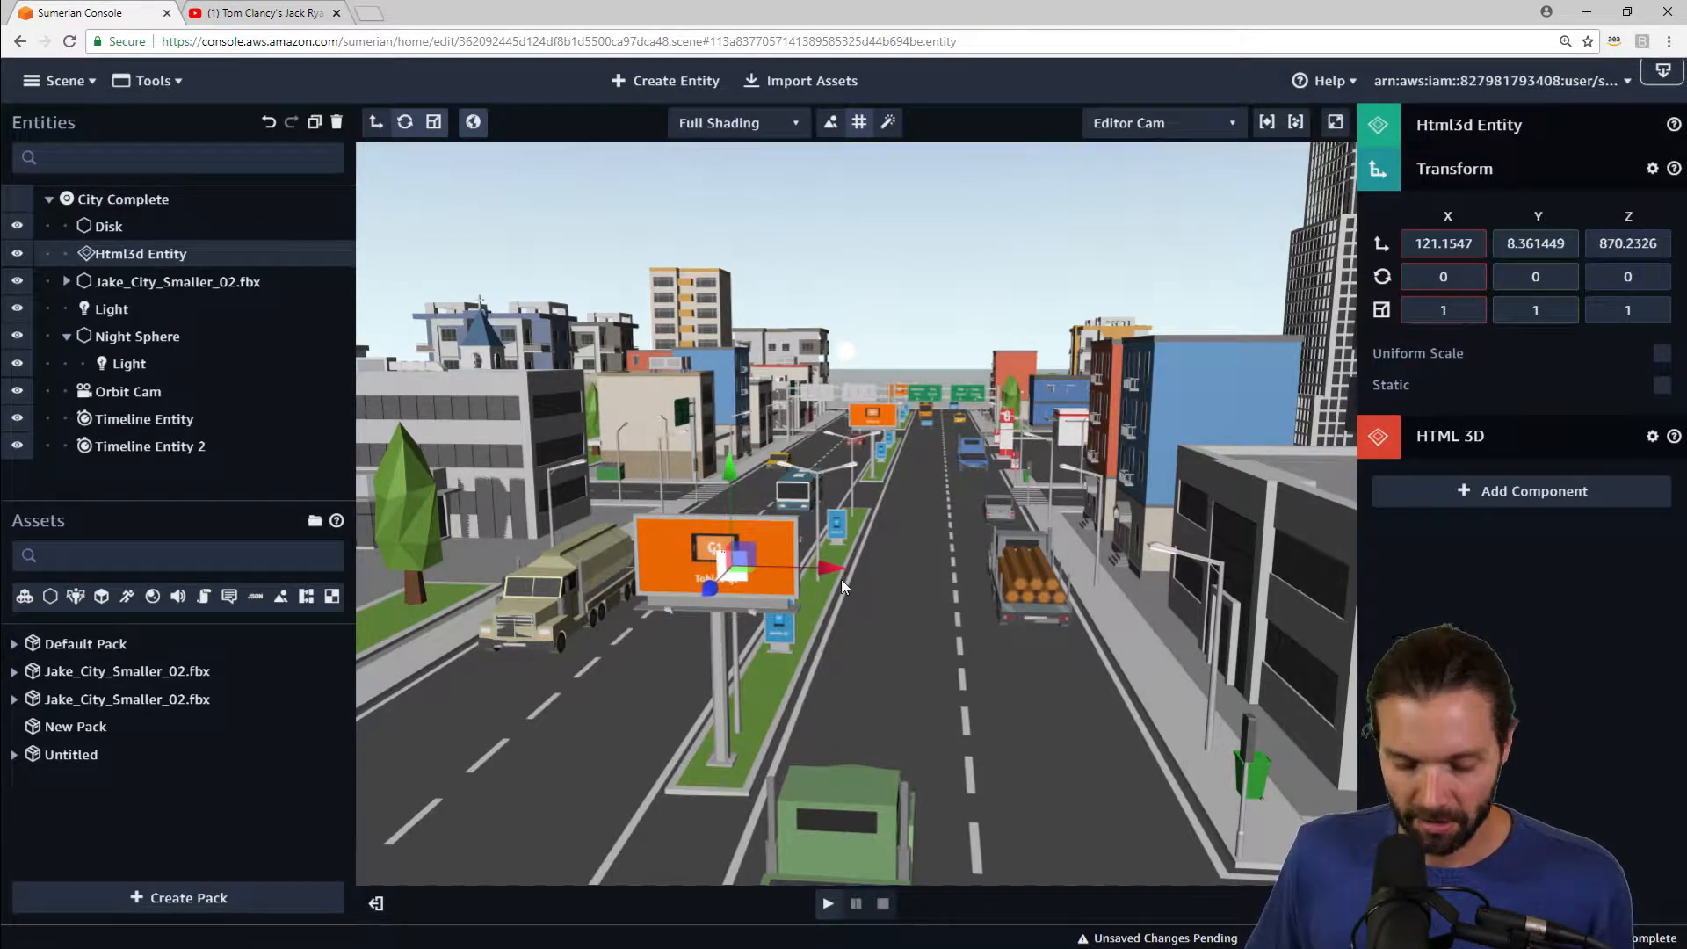
scroll(886, 582, up, 3)
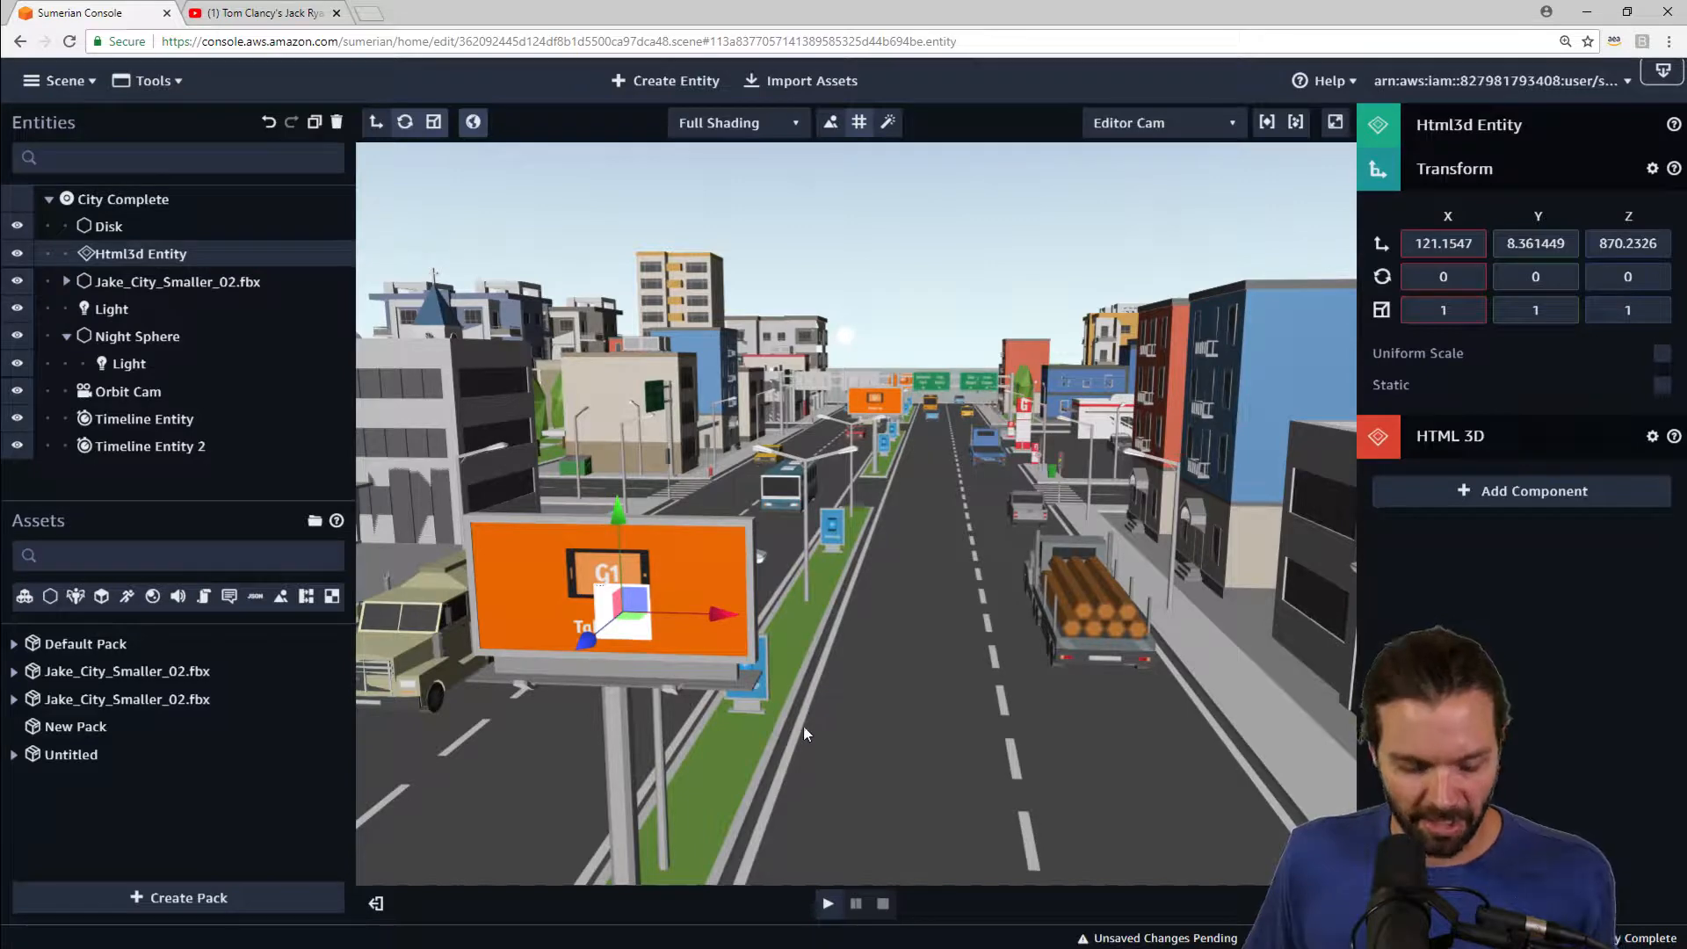
key(f)
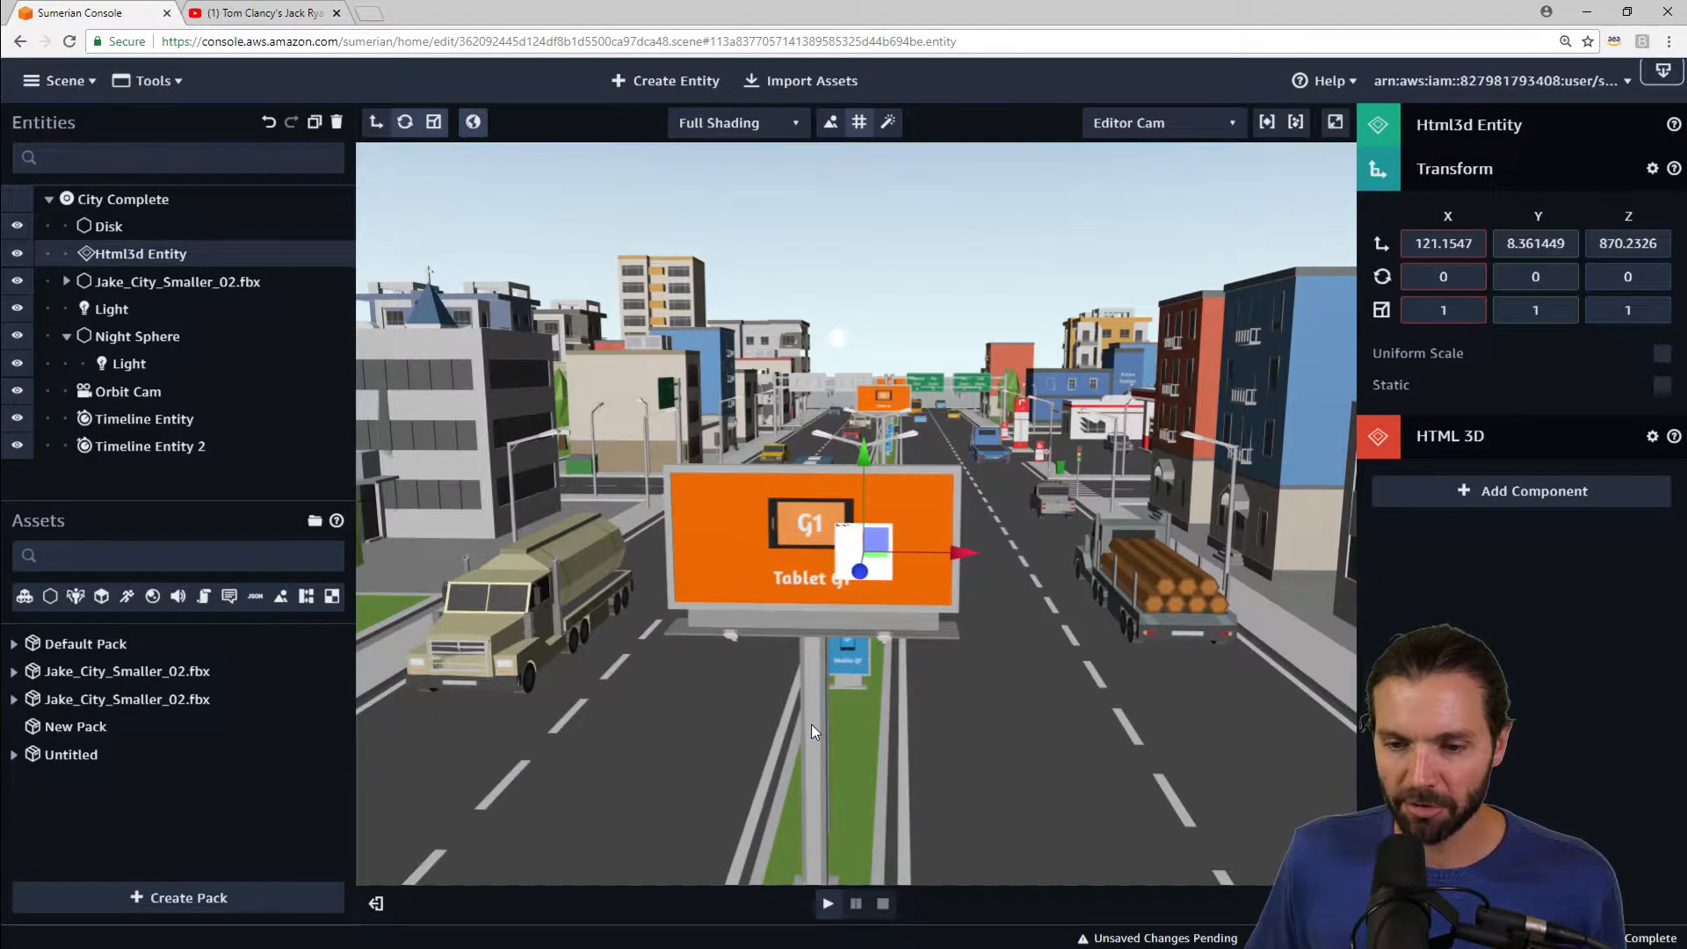
scroll(810, 724, up, 5)
scroll(841, 761, down, 2)
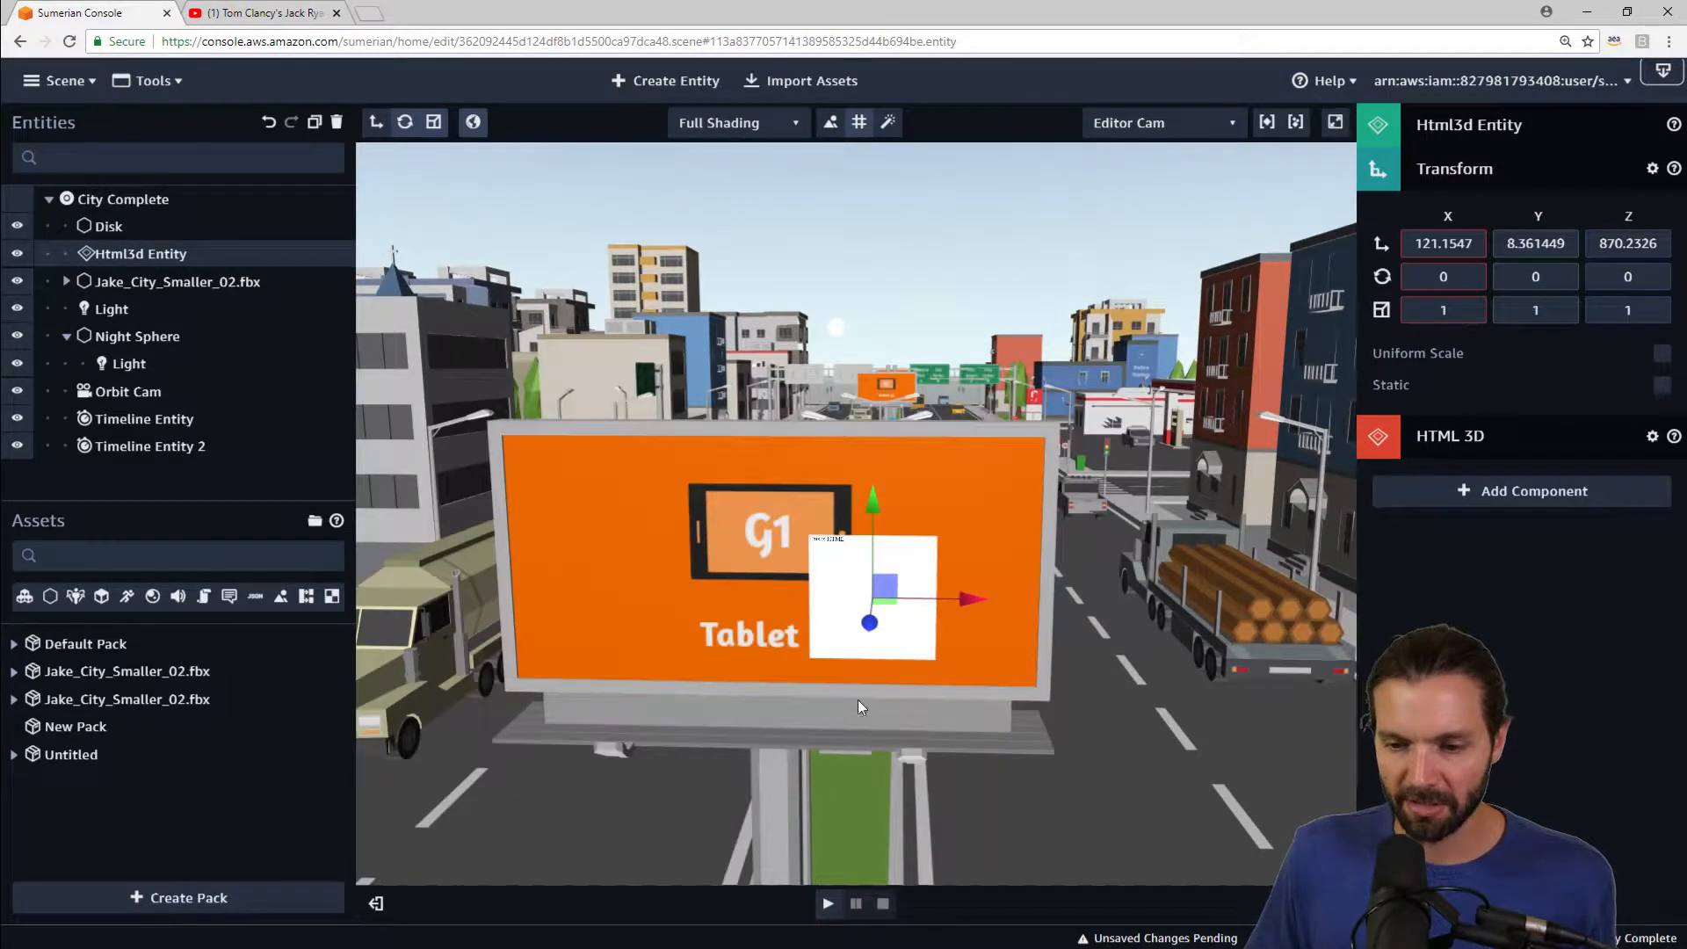
drag(869, 623, 866, 559)
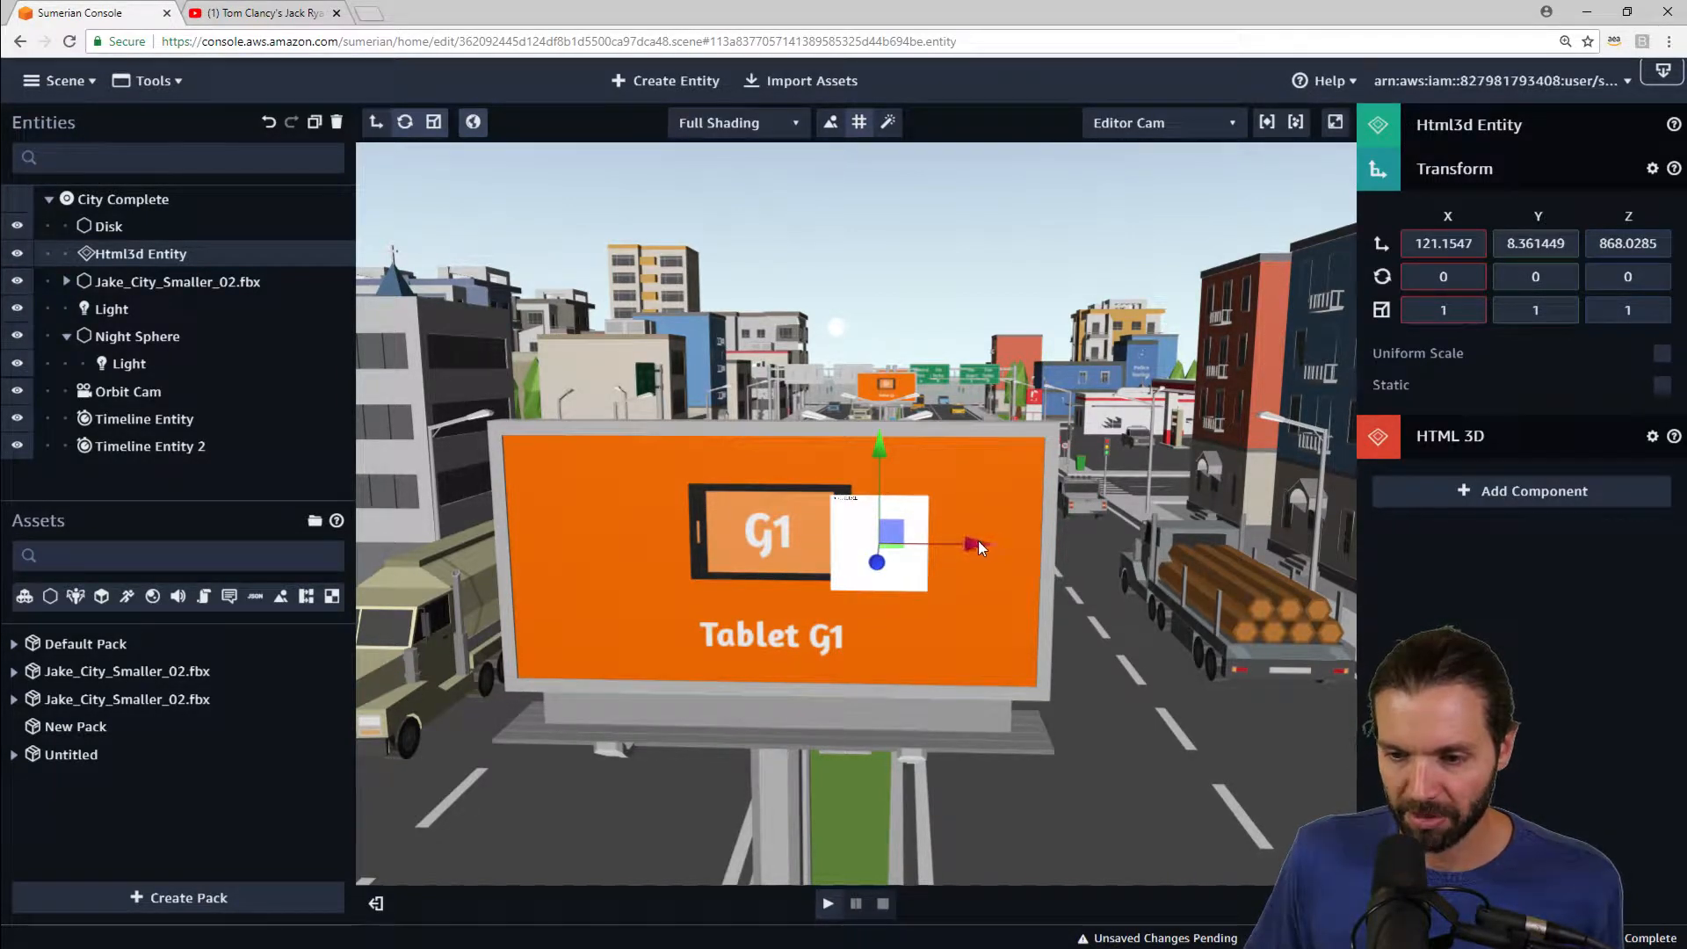
drag(978, 547, 881, 560)
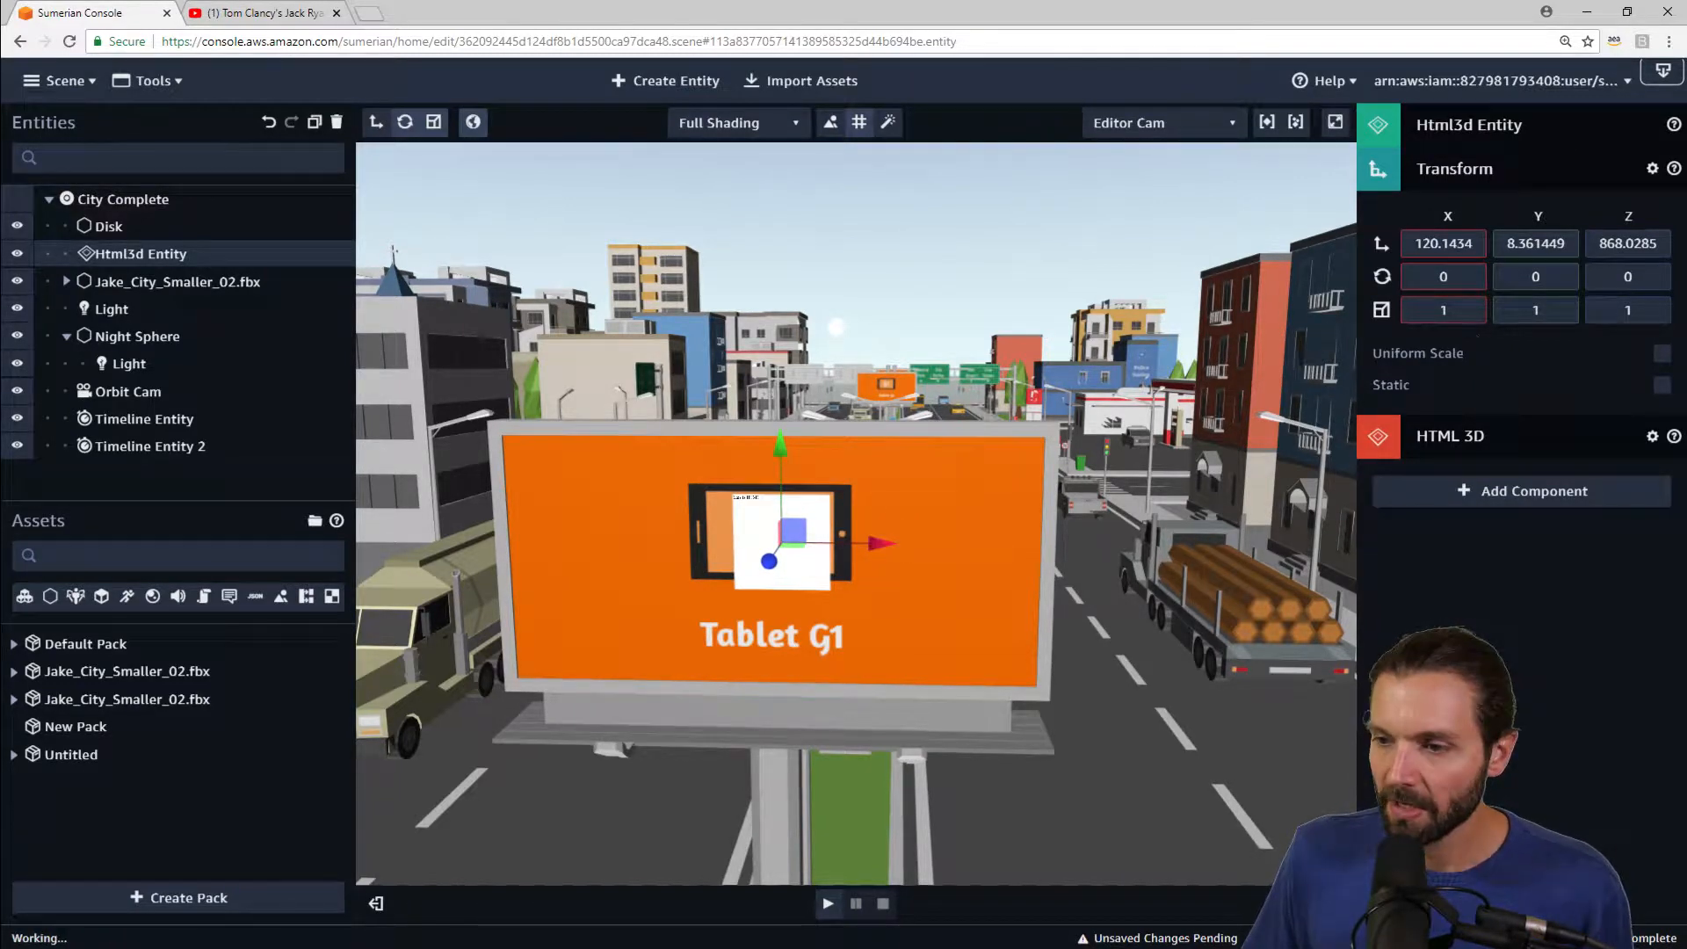
Step: Widen the HTML3D entity to an X scale of 5.5 and nudge it sideways to centre it on the billboard
key(BackSpace)
text(7.1)
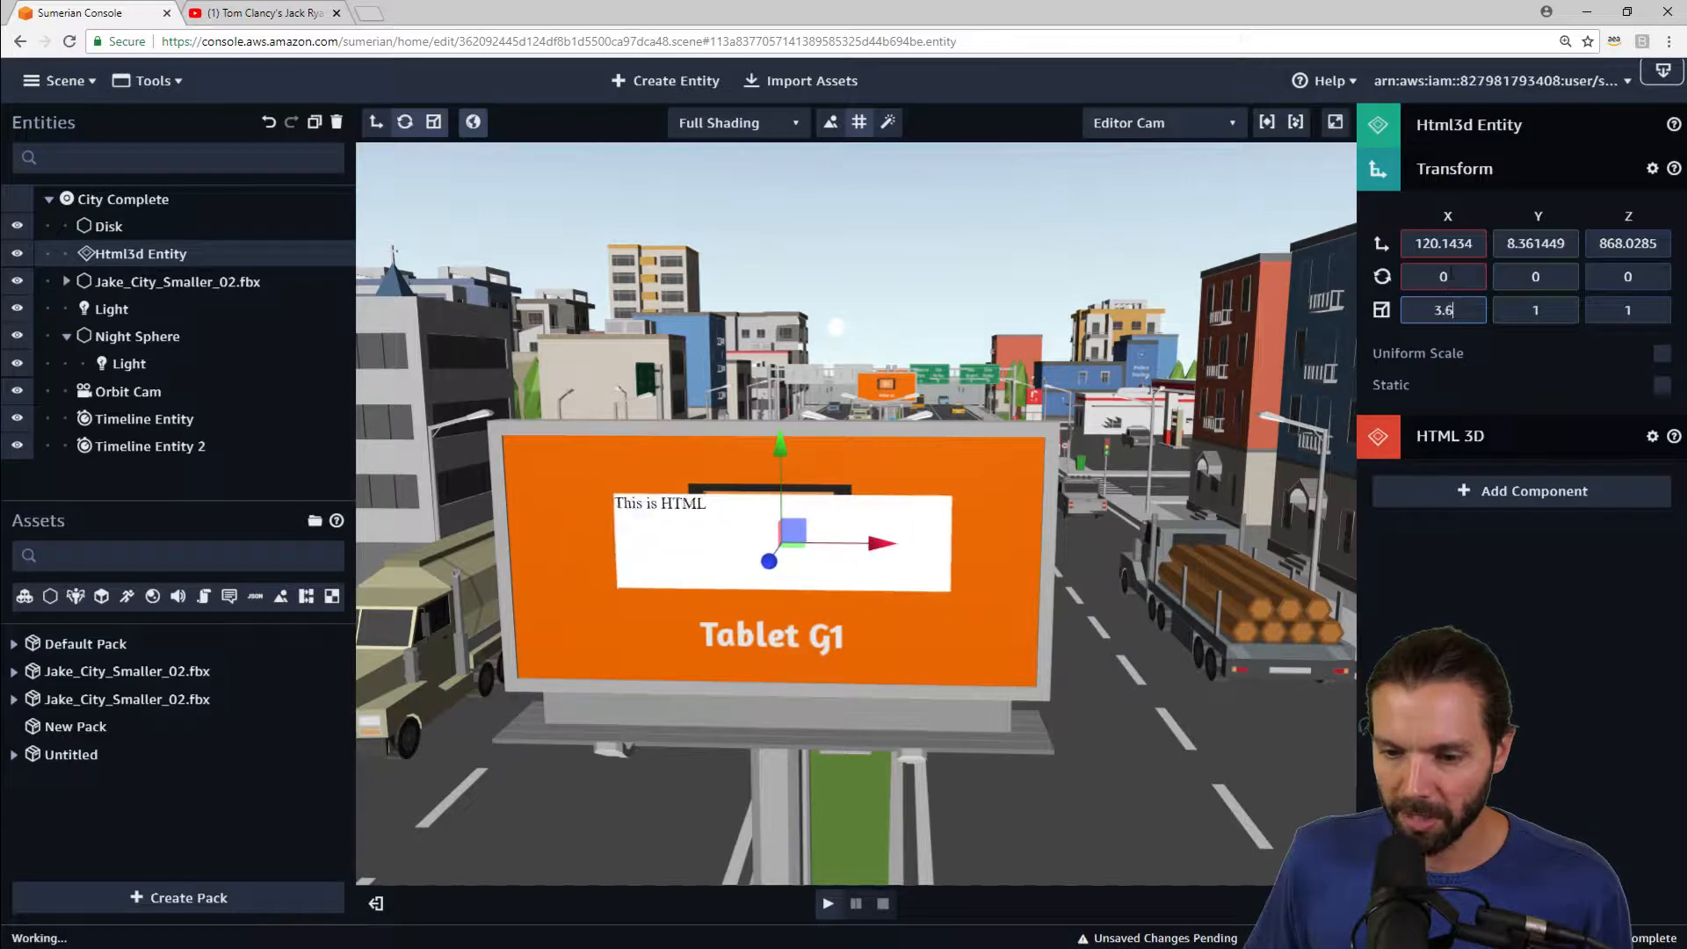
key(BackSpace)
key(BackSpace)
key(BackSpace)
text(5.5)
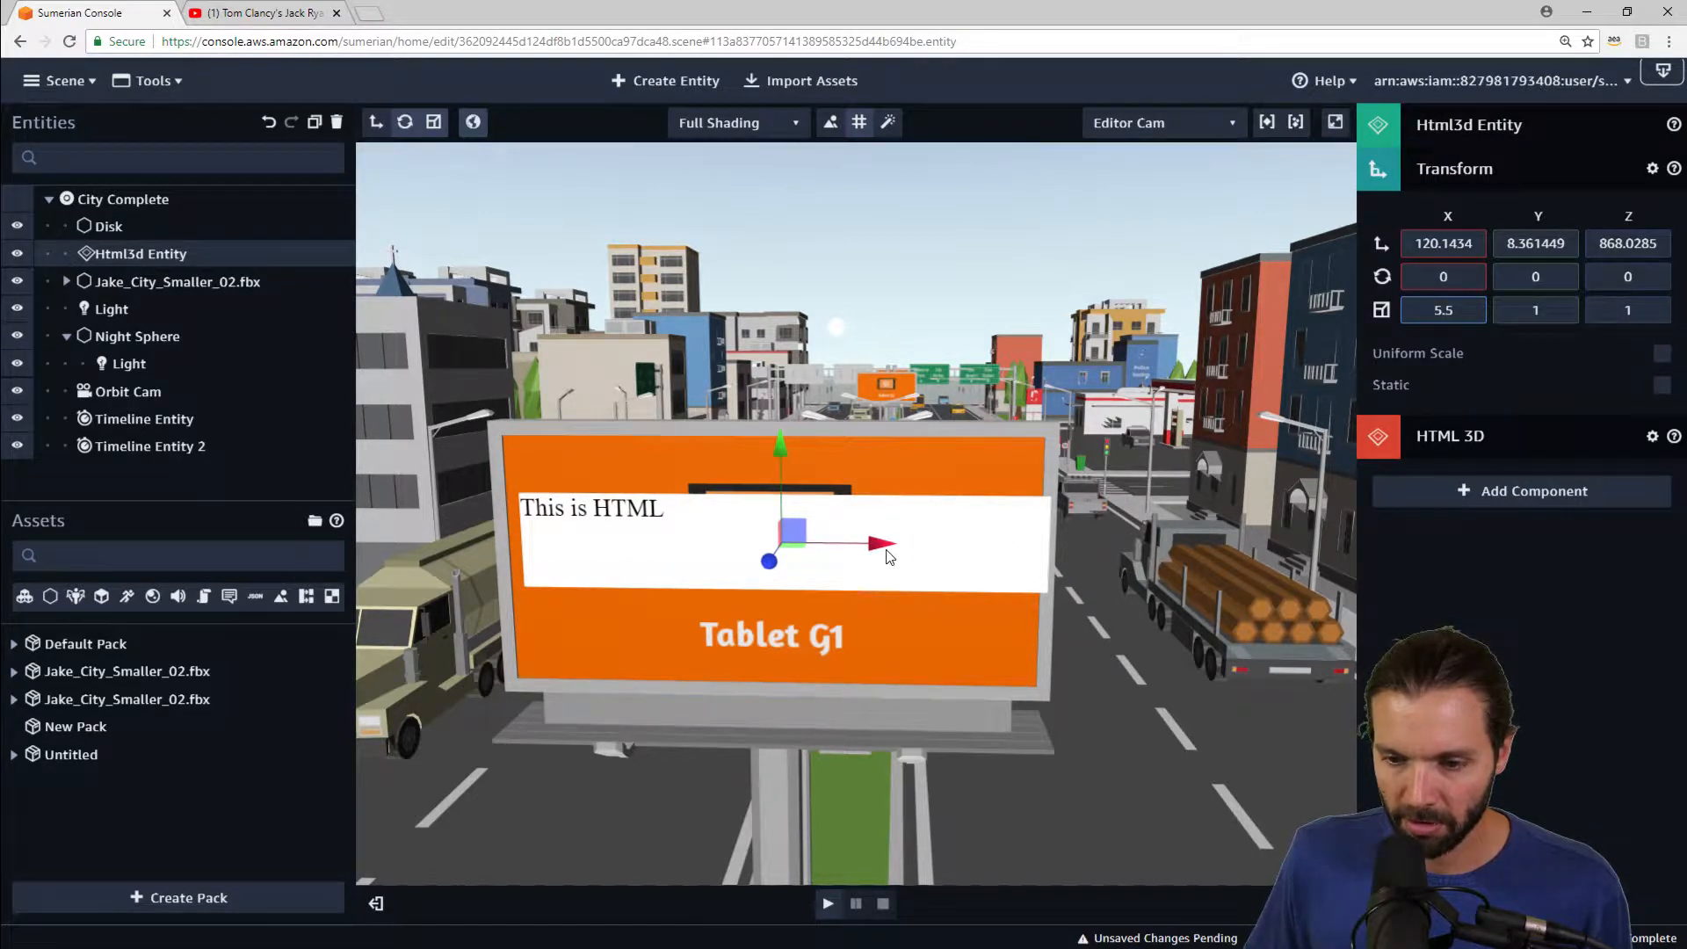
drag(881, 545, 872, 545)
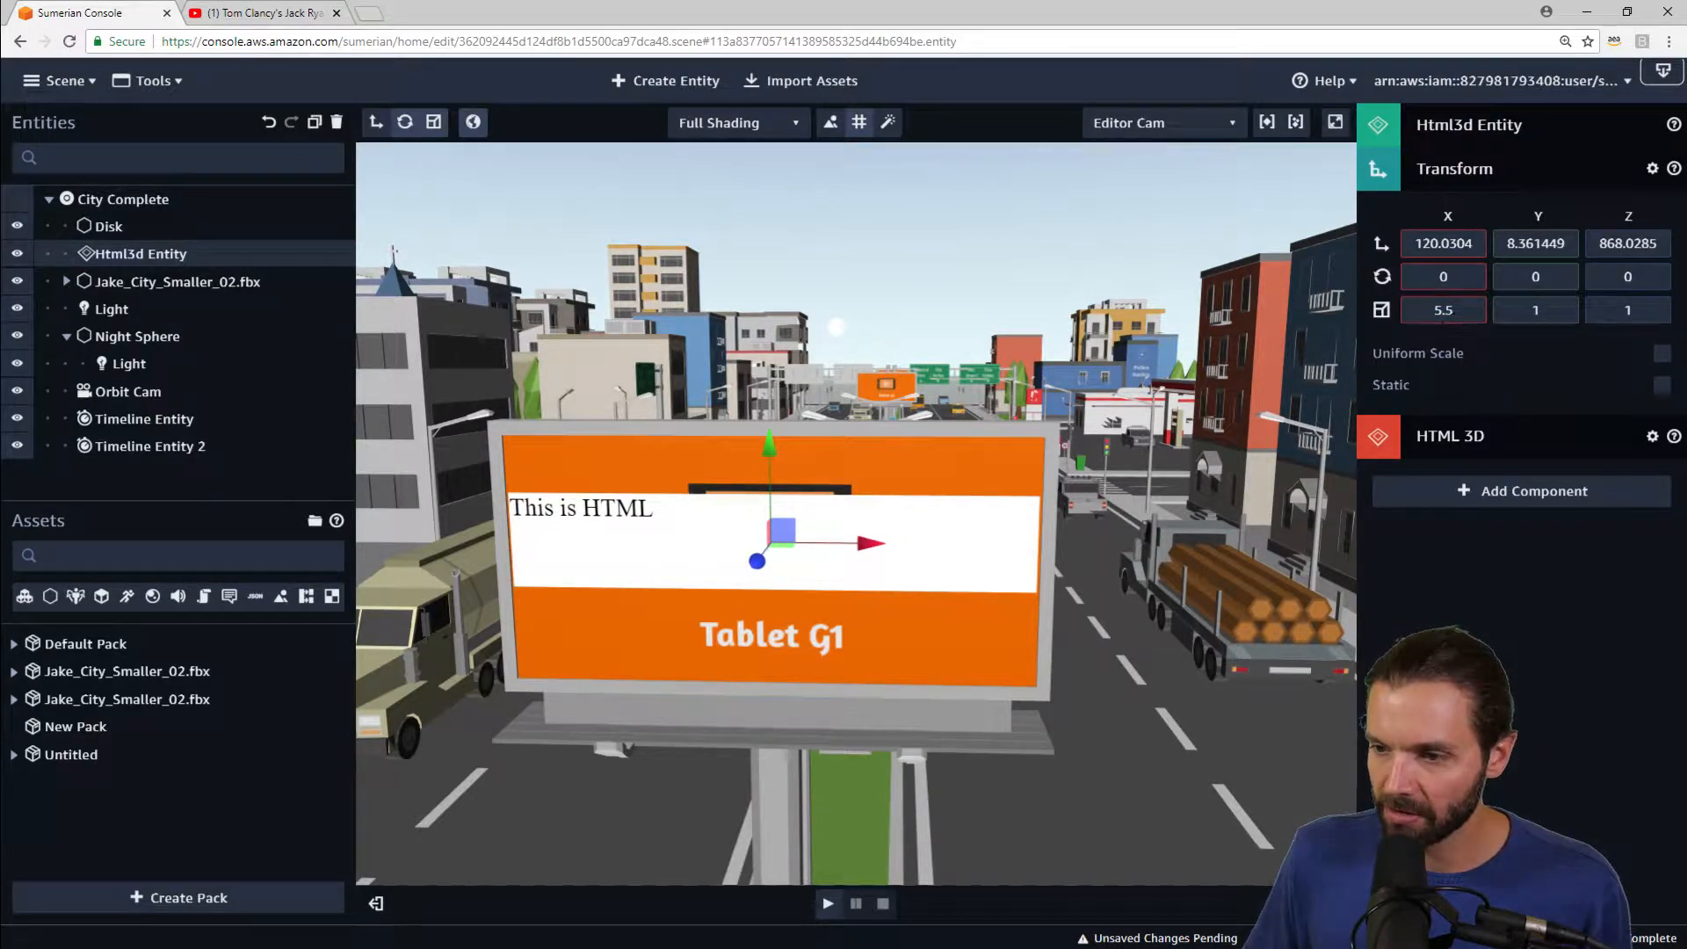
Step: Set the HTML3D entity's scale to 5.6 on X and 2.8 on Y, and lower it slightly to fit the billboard
click(1464, 310)
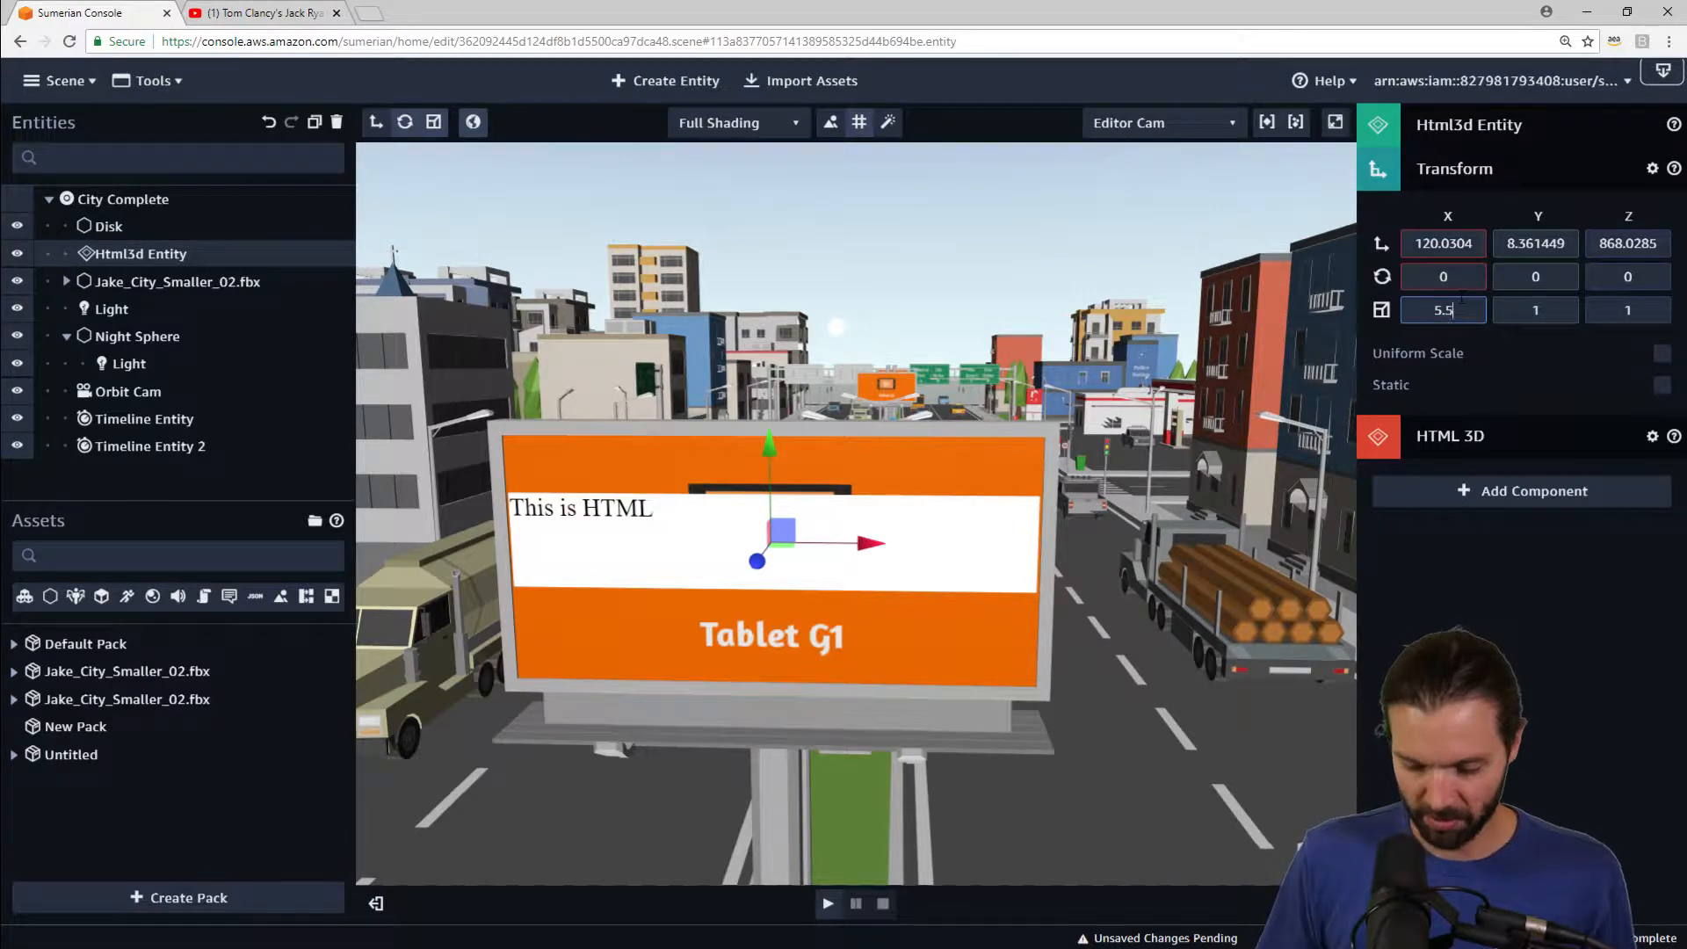
key(BackSpace)
text(6)
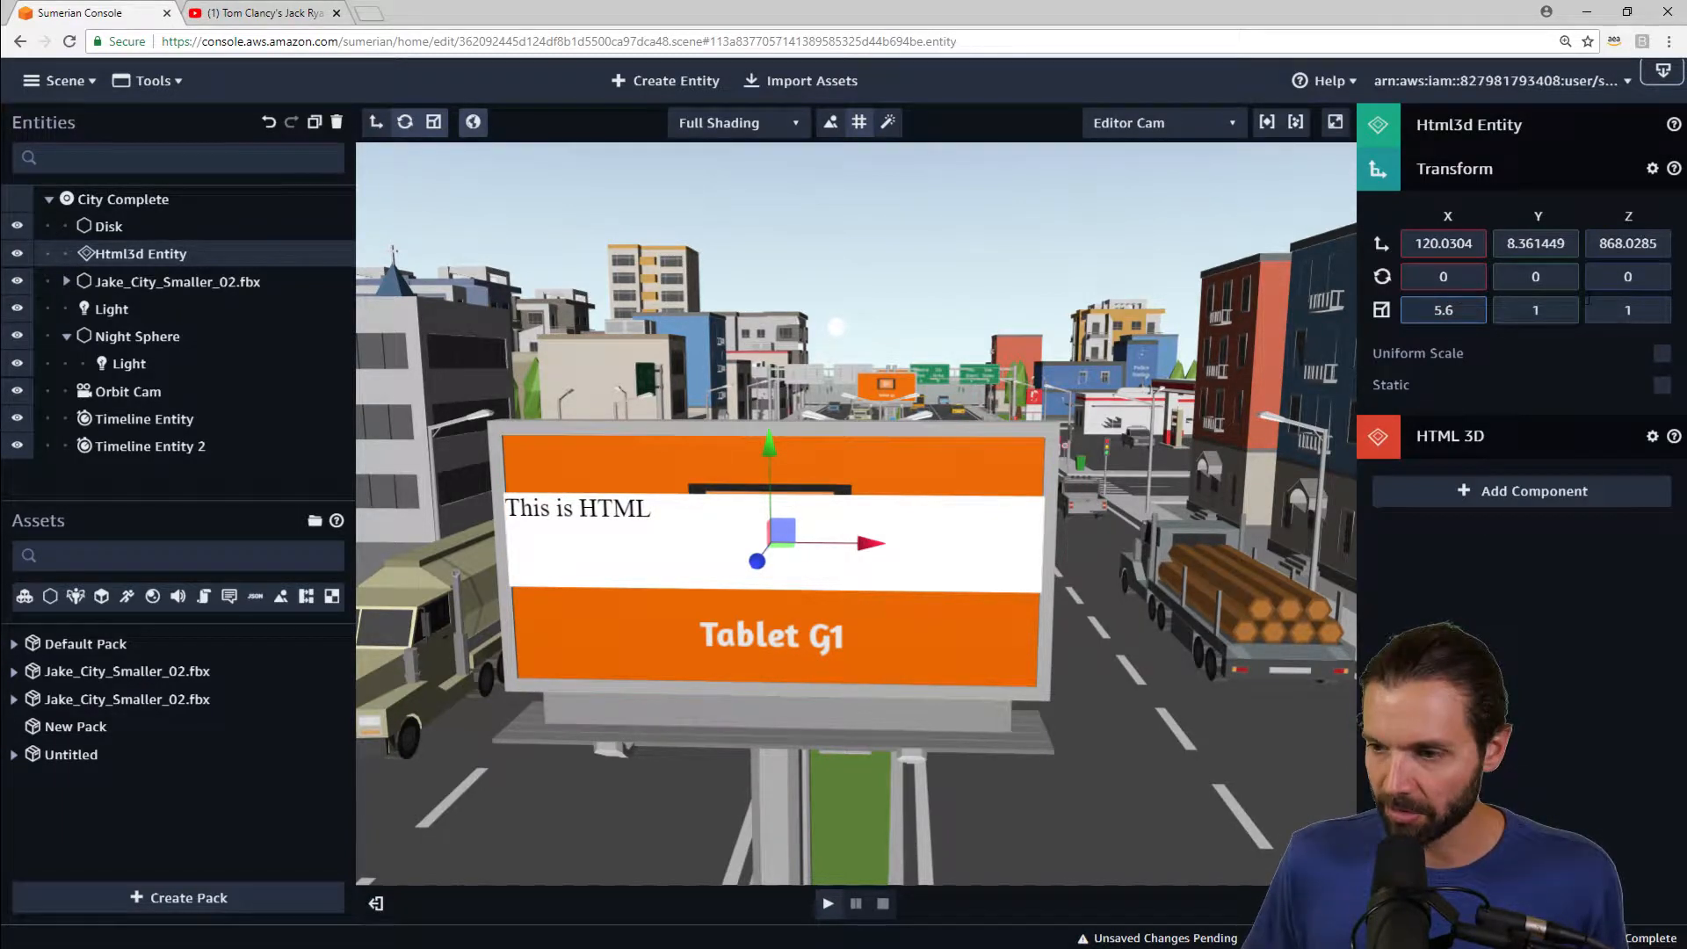
click(1525, 307)
text(.3)
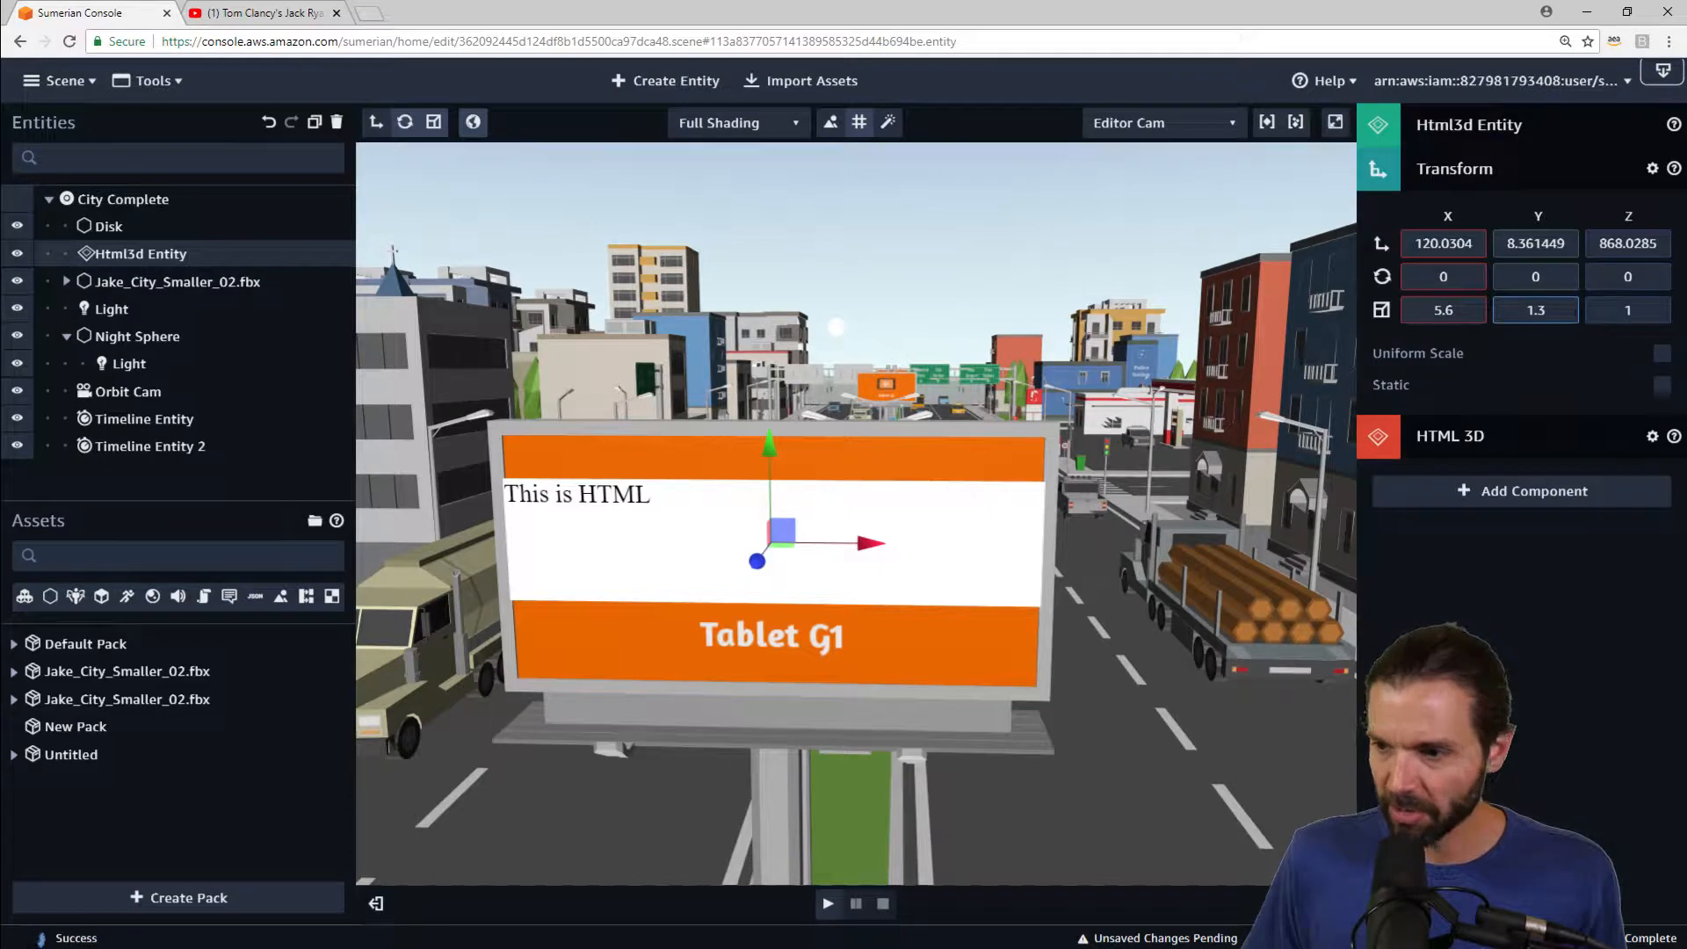
text(3)
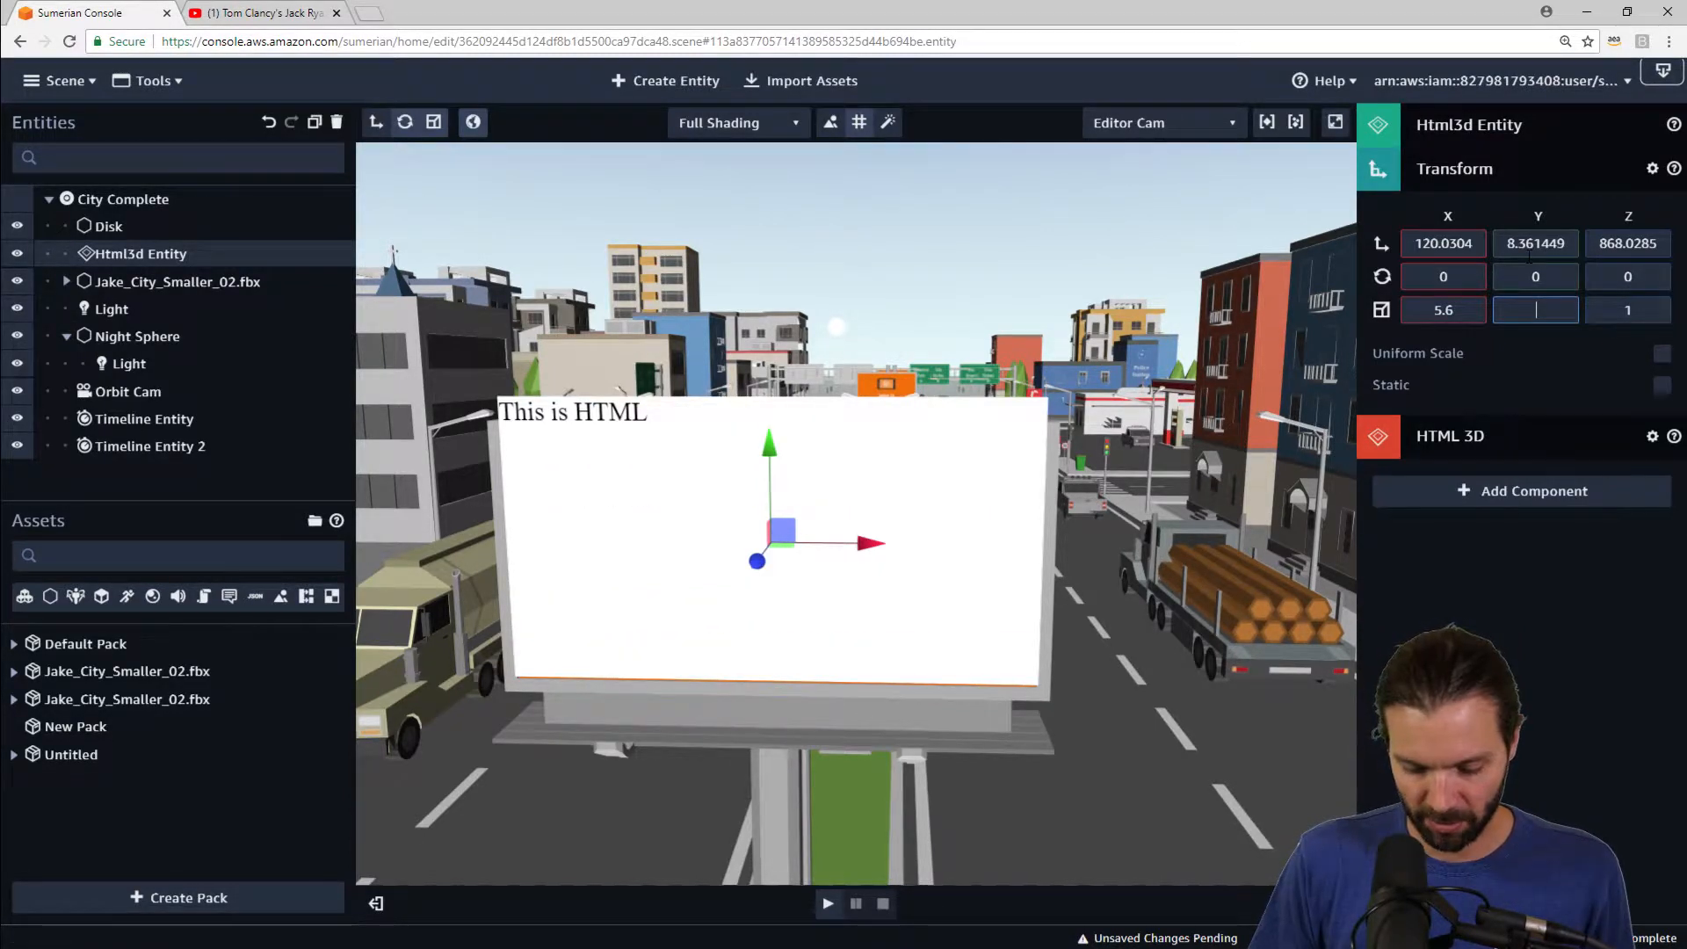
text(2.8)
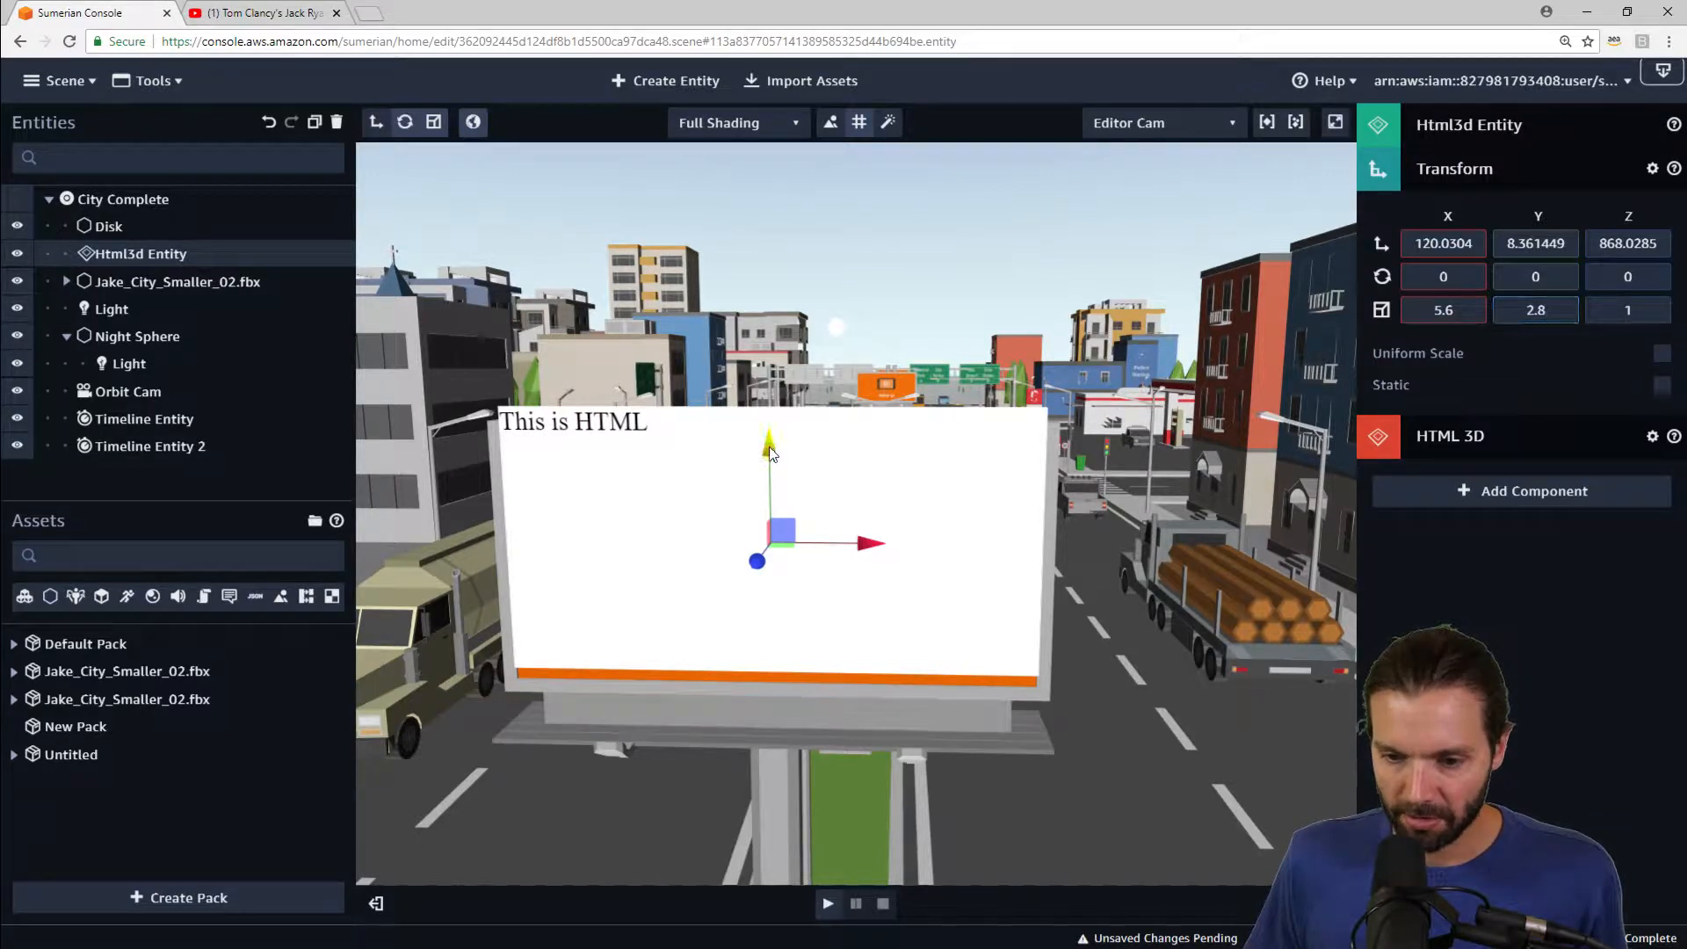
drag(769, 452, 767, 463)
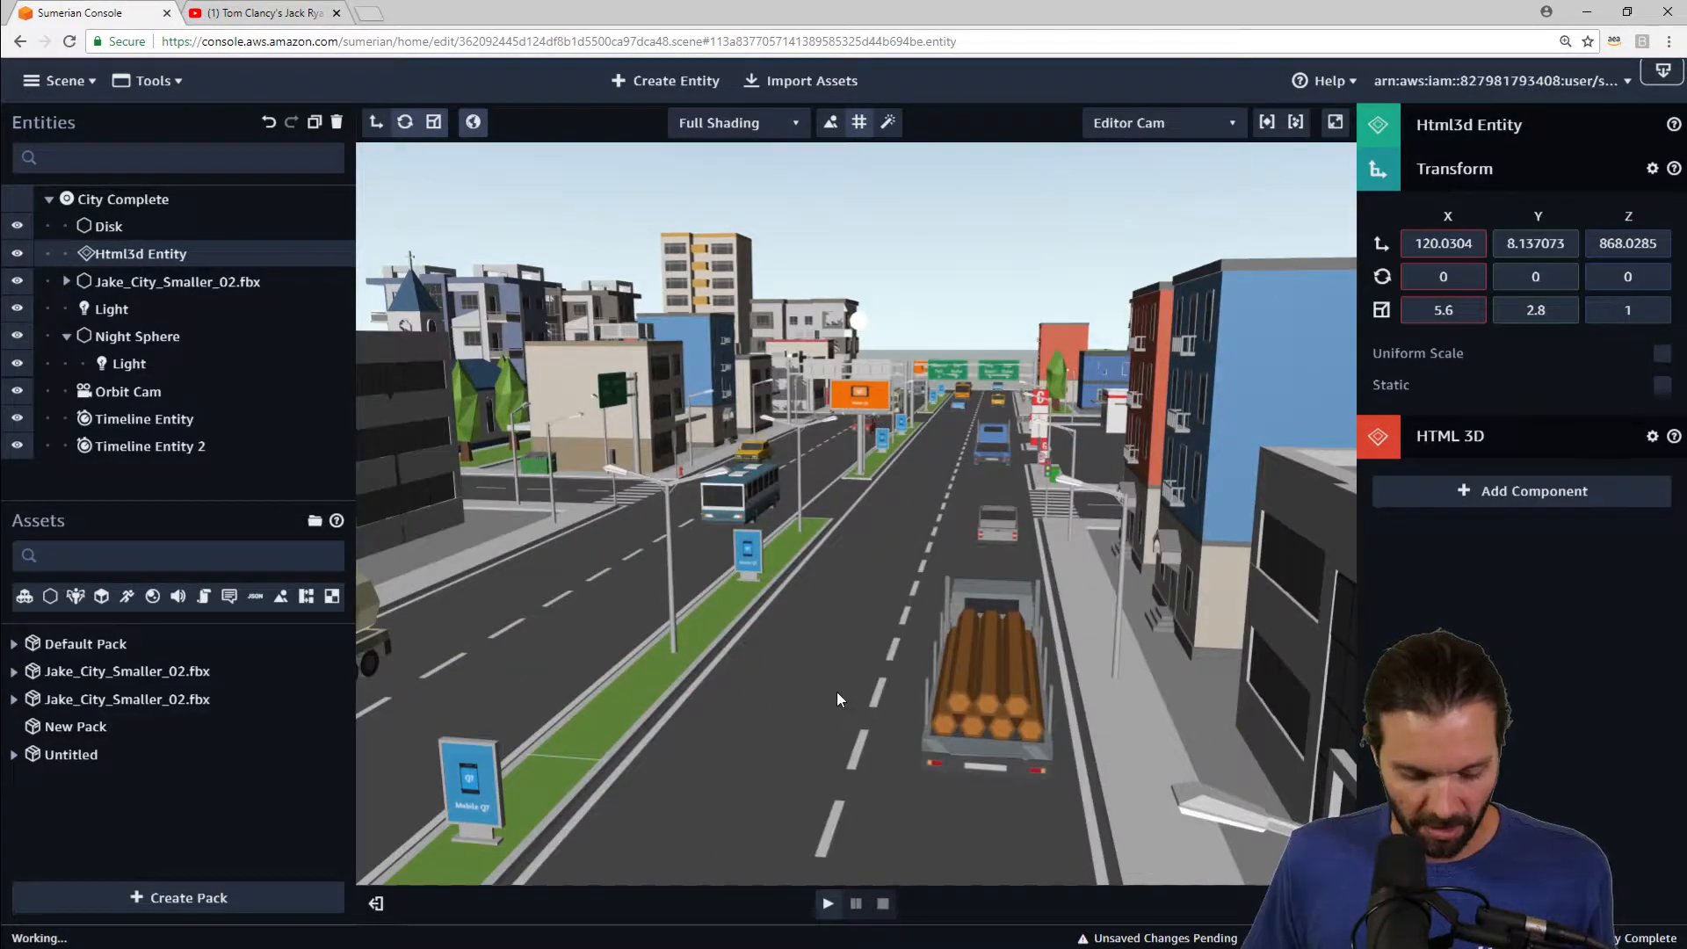
Step: Orbit around the billboard to inspect how the HTML3D panel fits
scroll(836, 692, down, 4)
right_drag(836, 692, 690, 608)
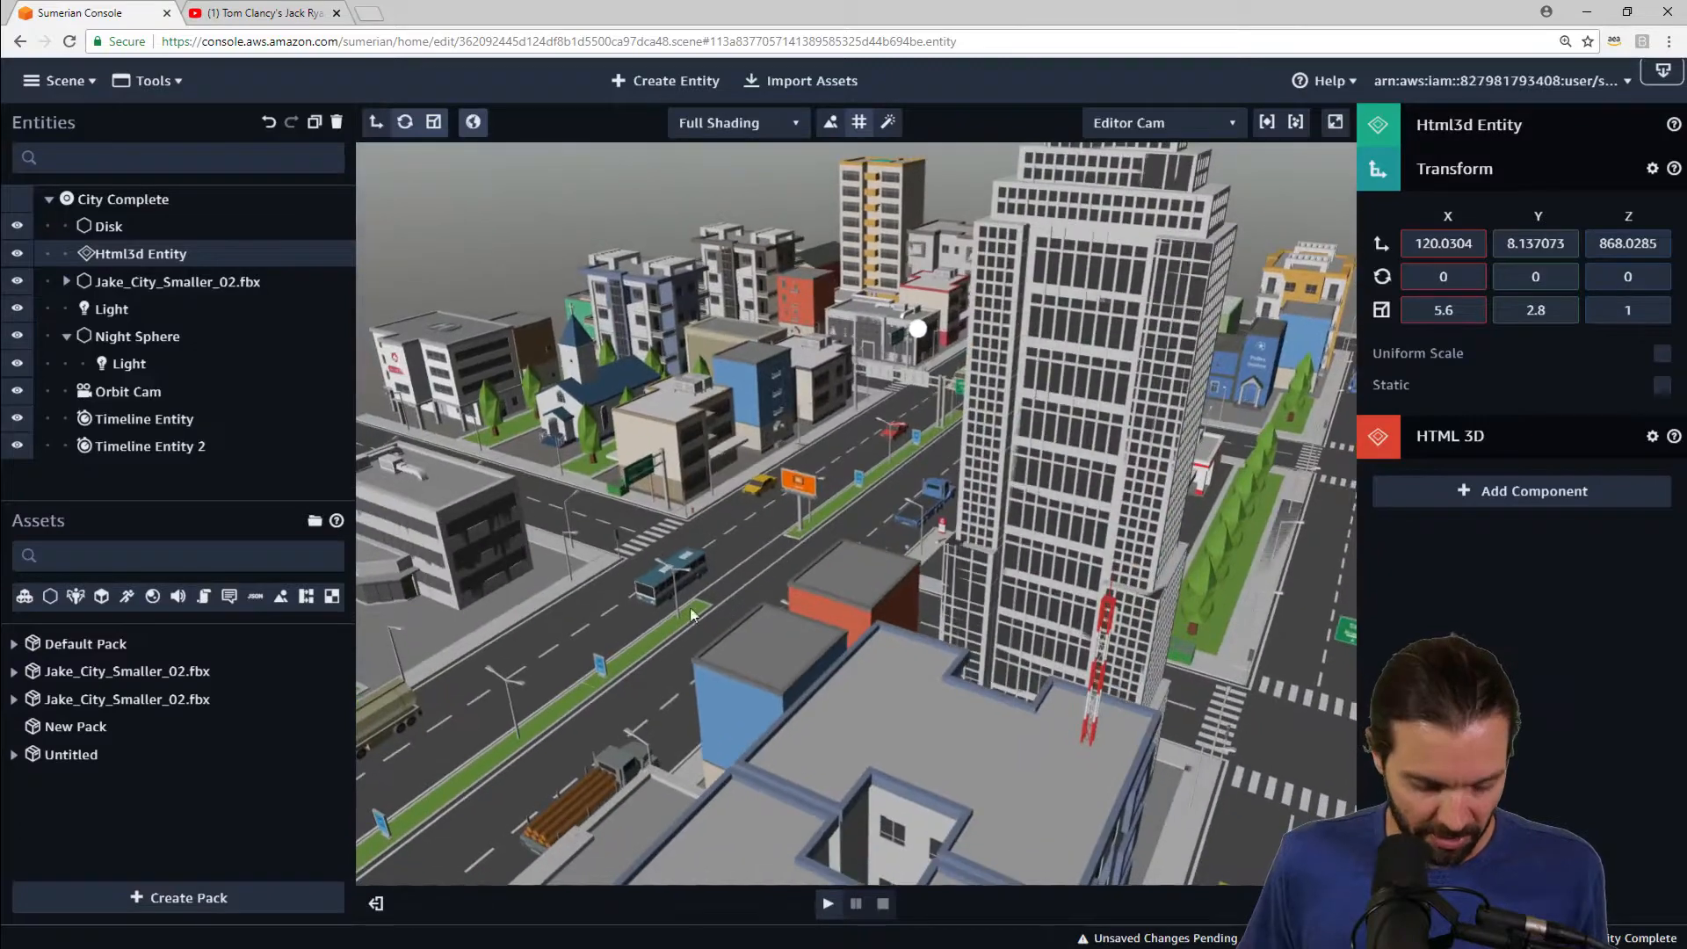
double_click(153, 256)
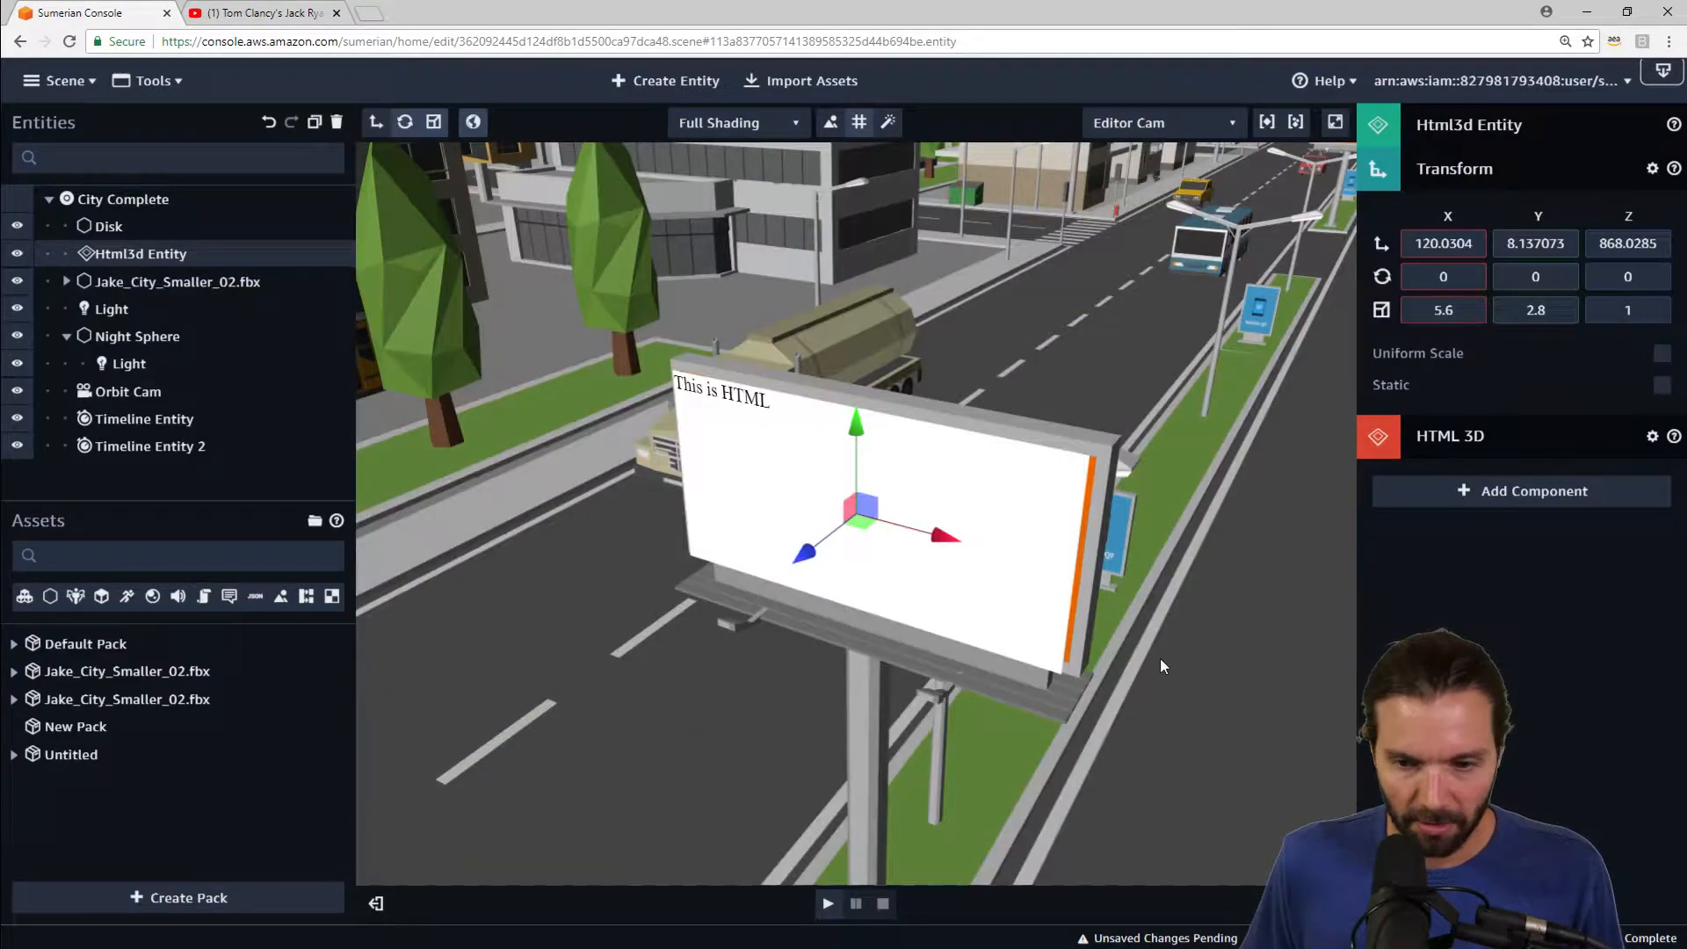
right_drag(1160, 659, 898, 715)
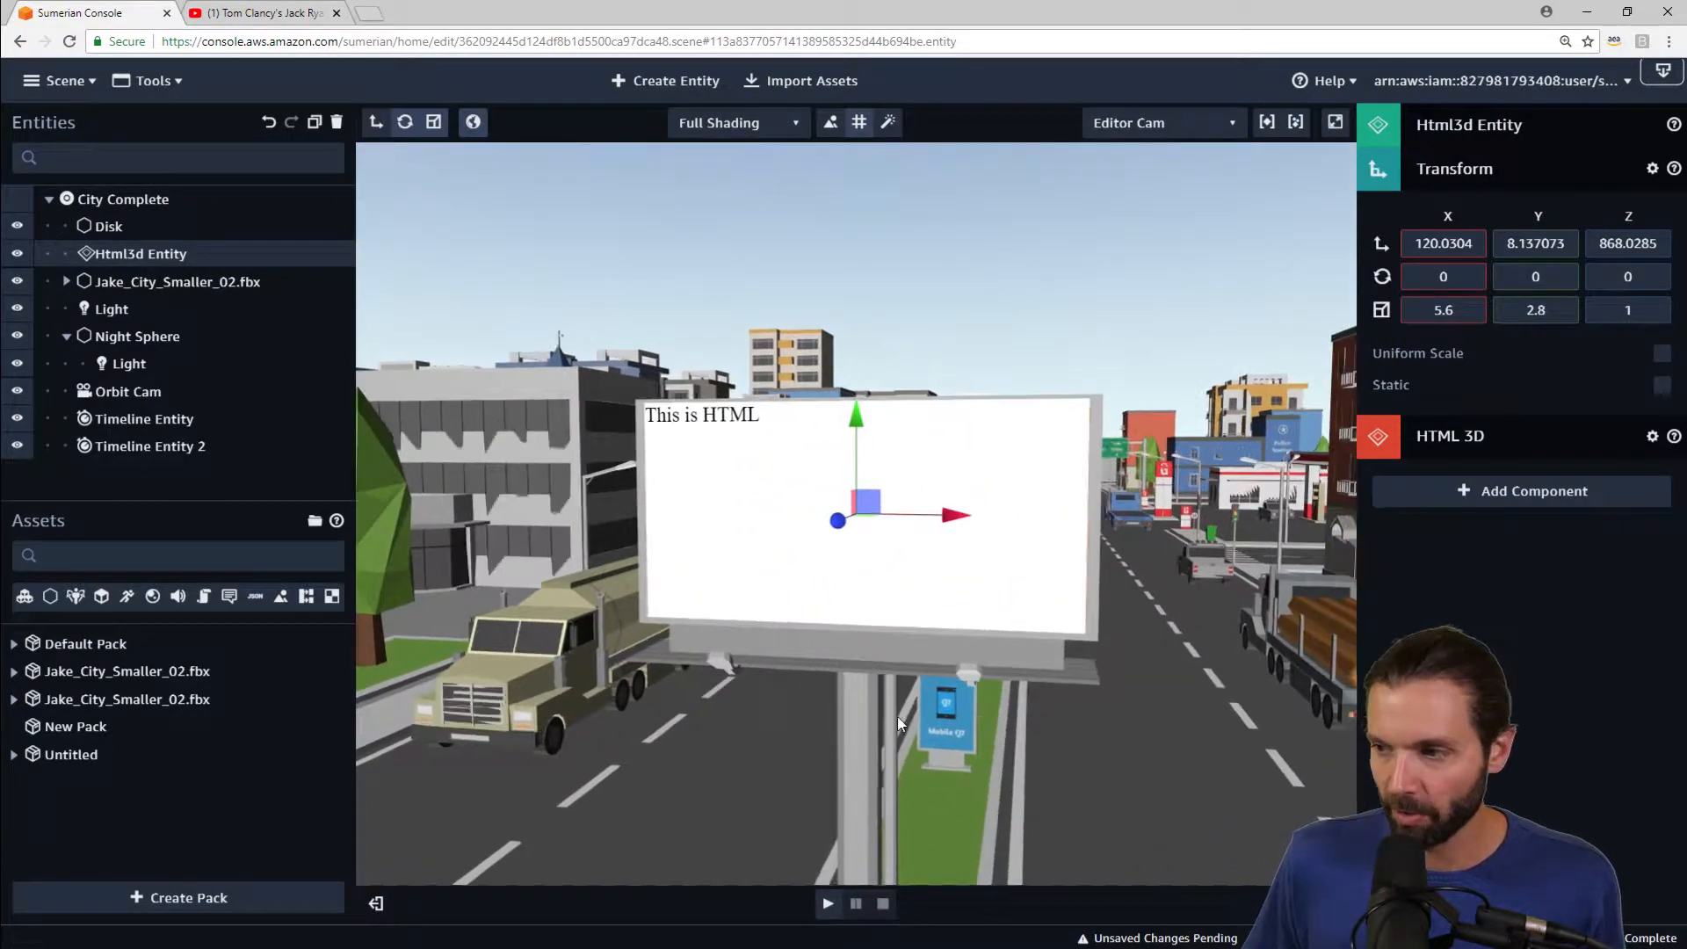
Step: Nudge the HTML3D entity slightly along Z and X so it sits flush and centred on the billboard face
right_drag(838, 764, 1100, 645)
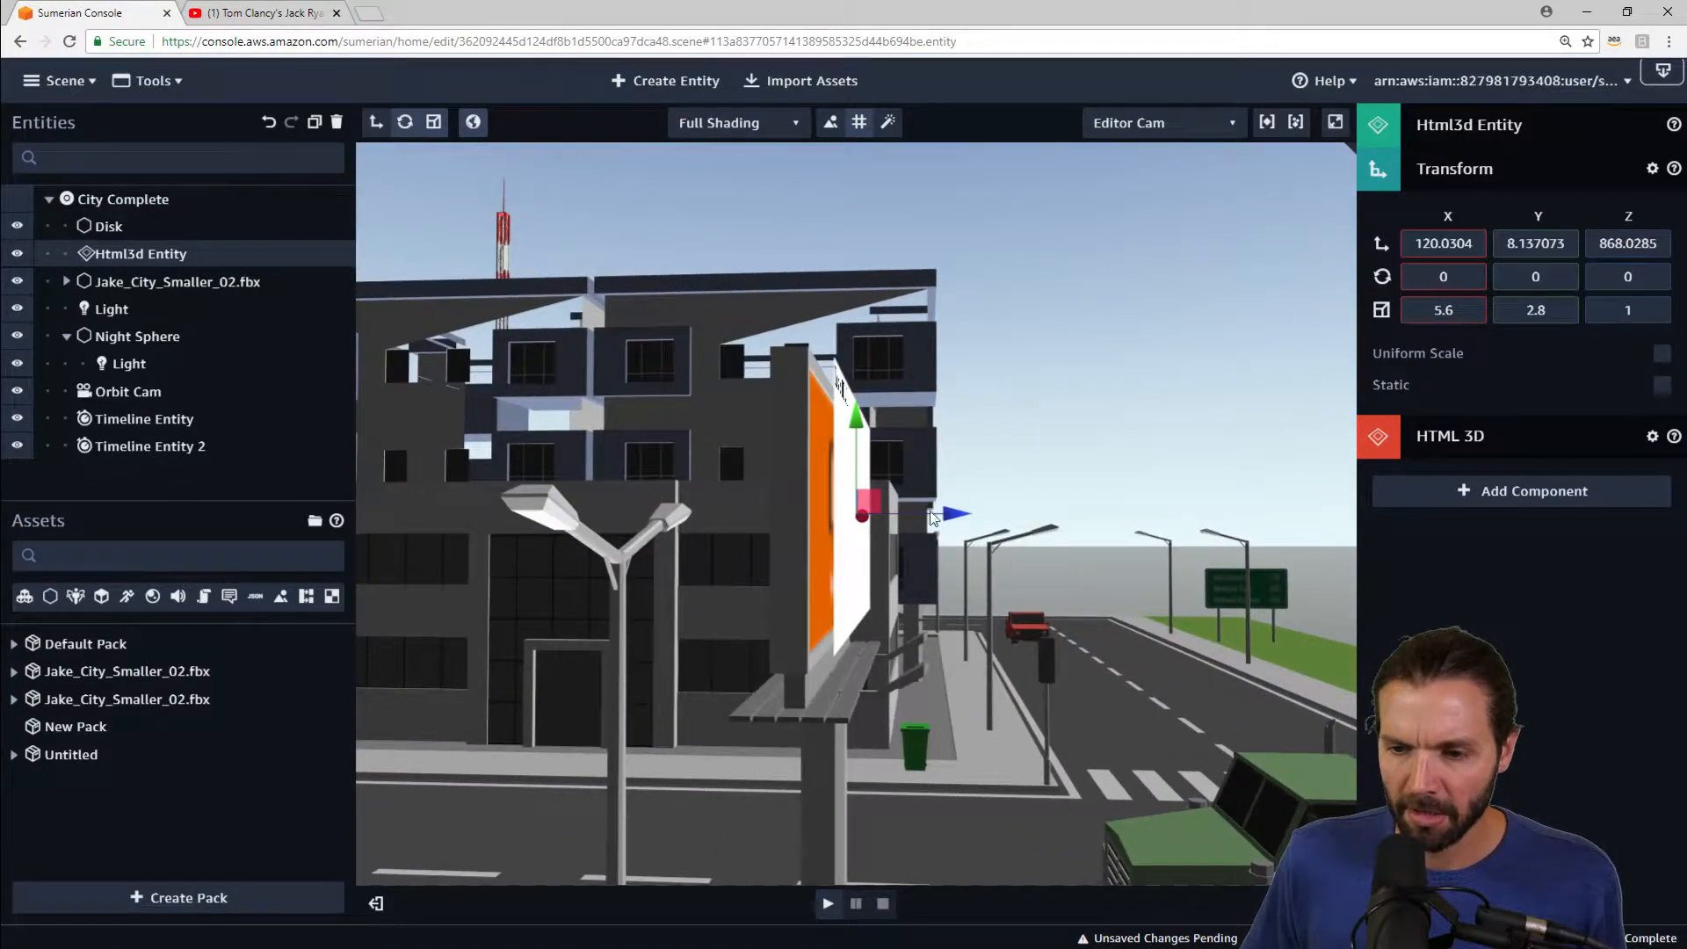
drag(955, 521, 945, 524)
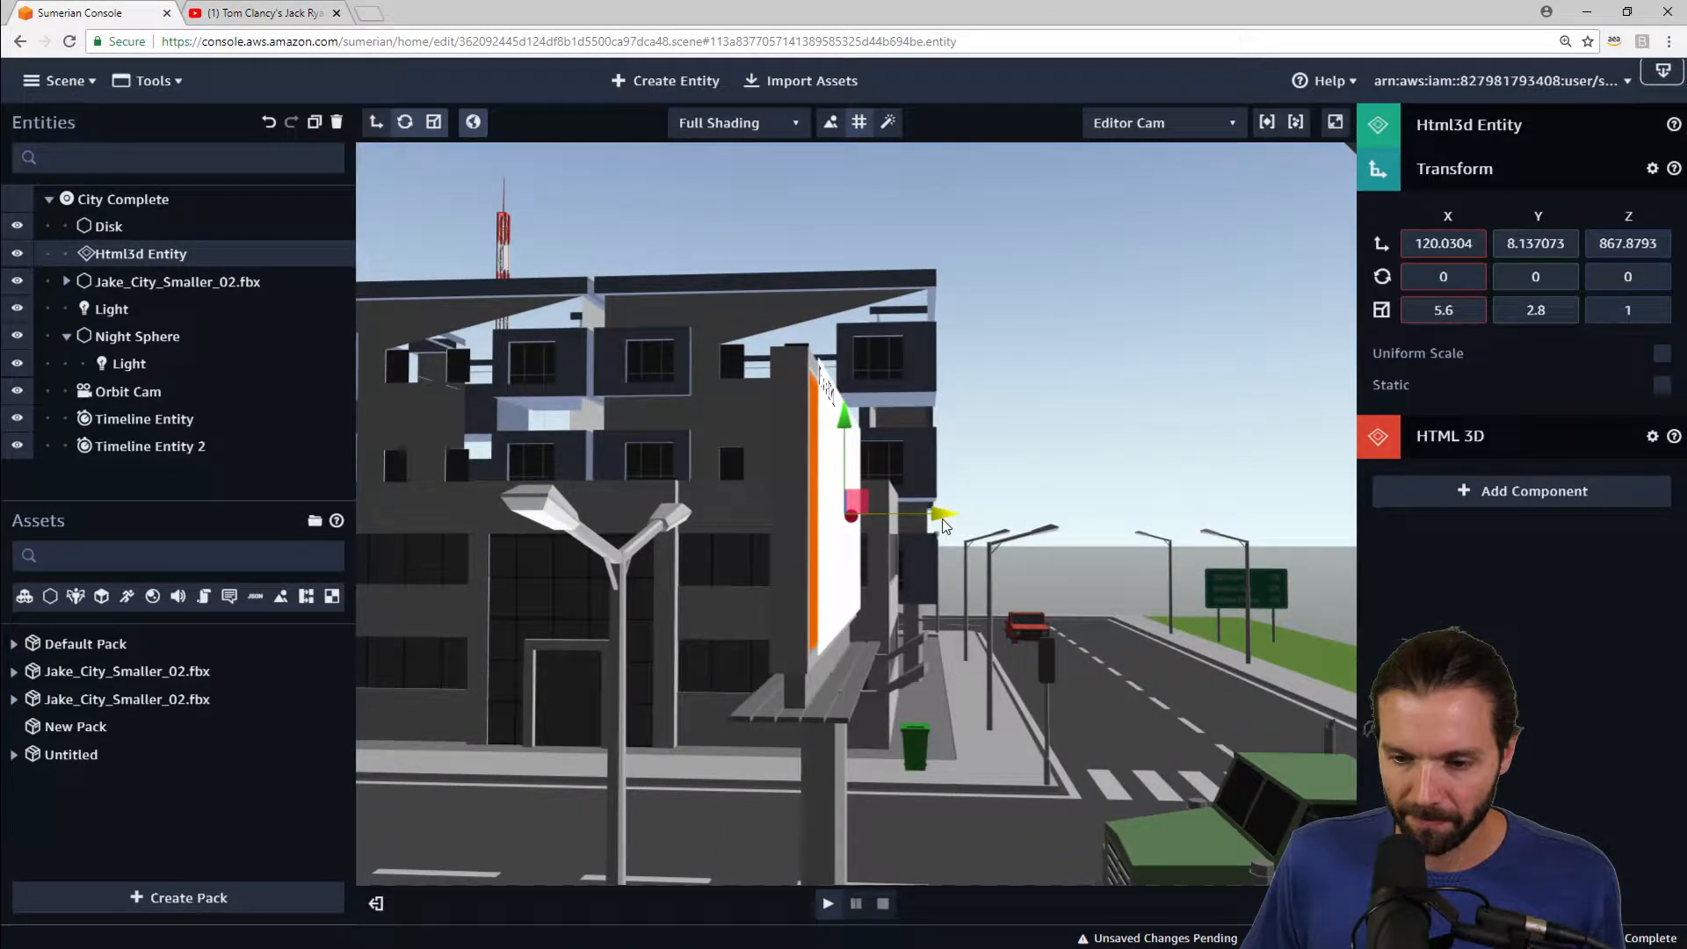
right_drag(1144, 475, 1089, 533)
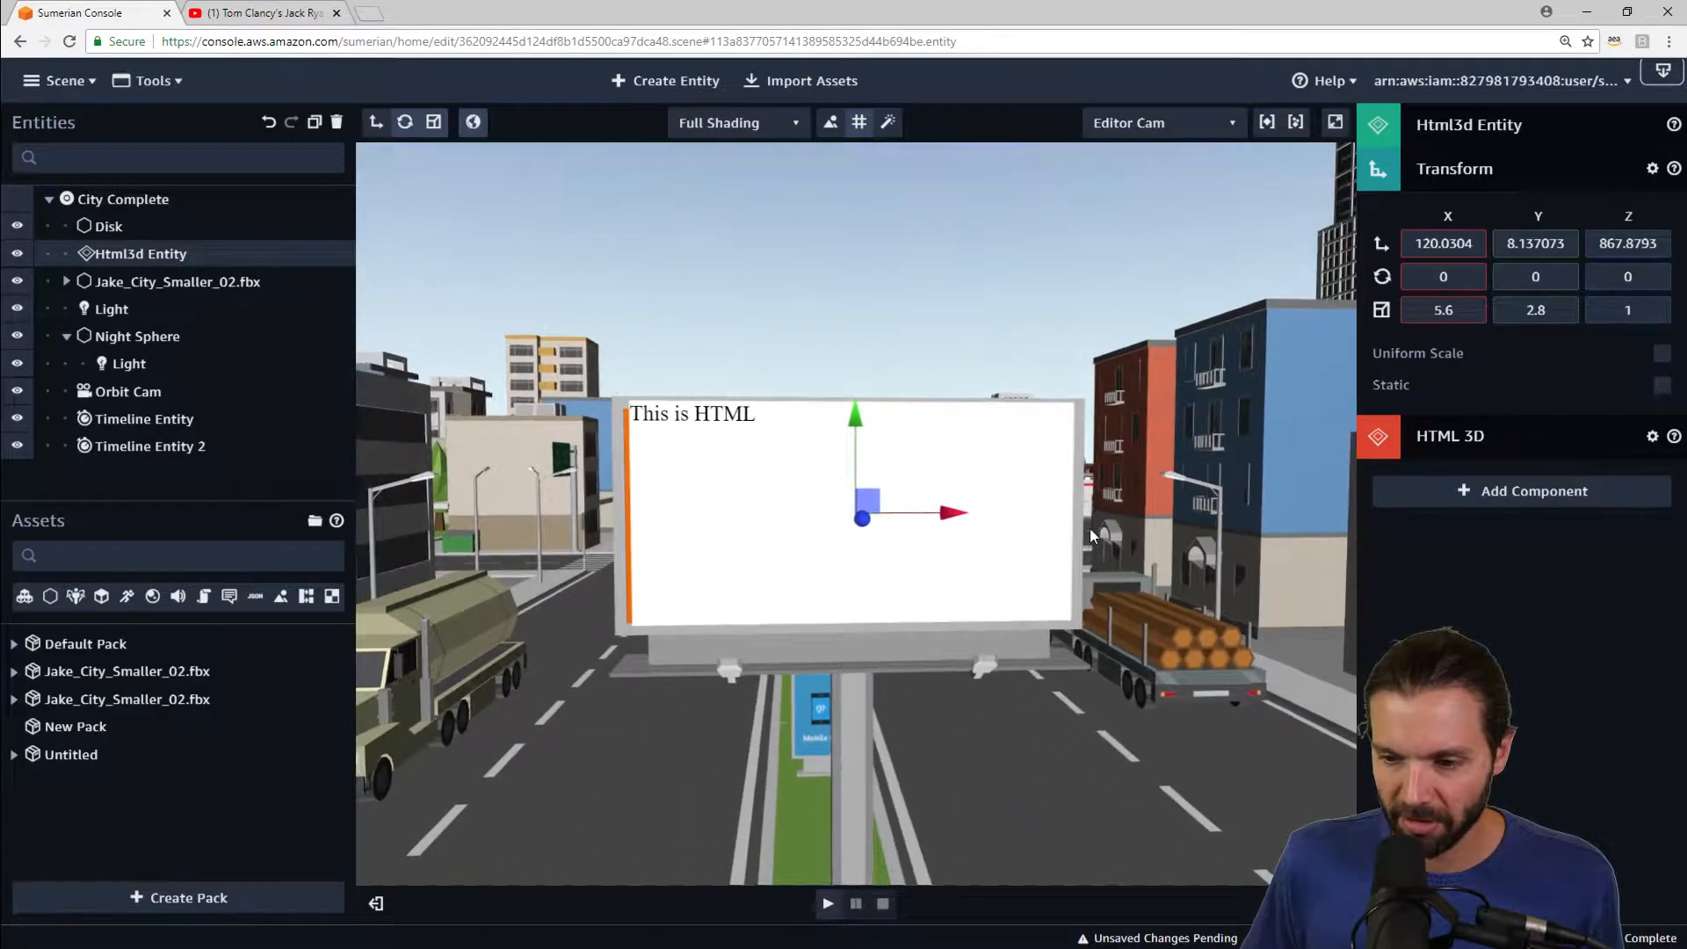
drag(957, 521, 949, 520)
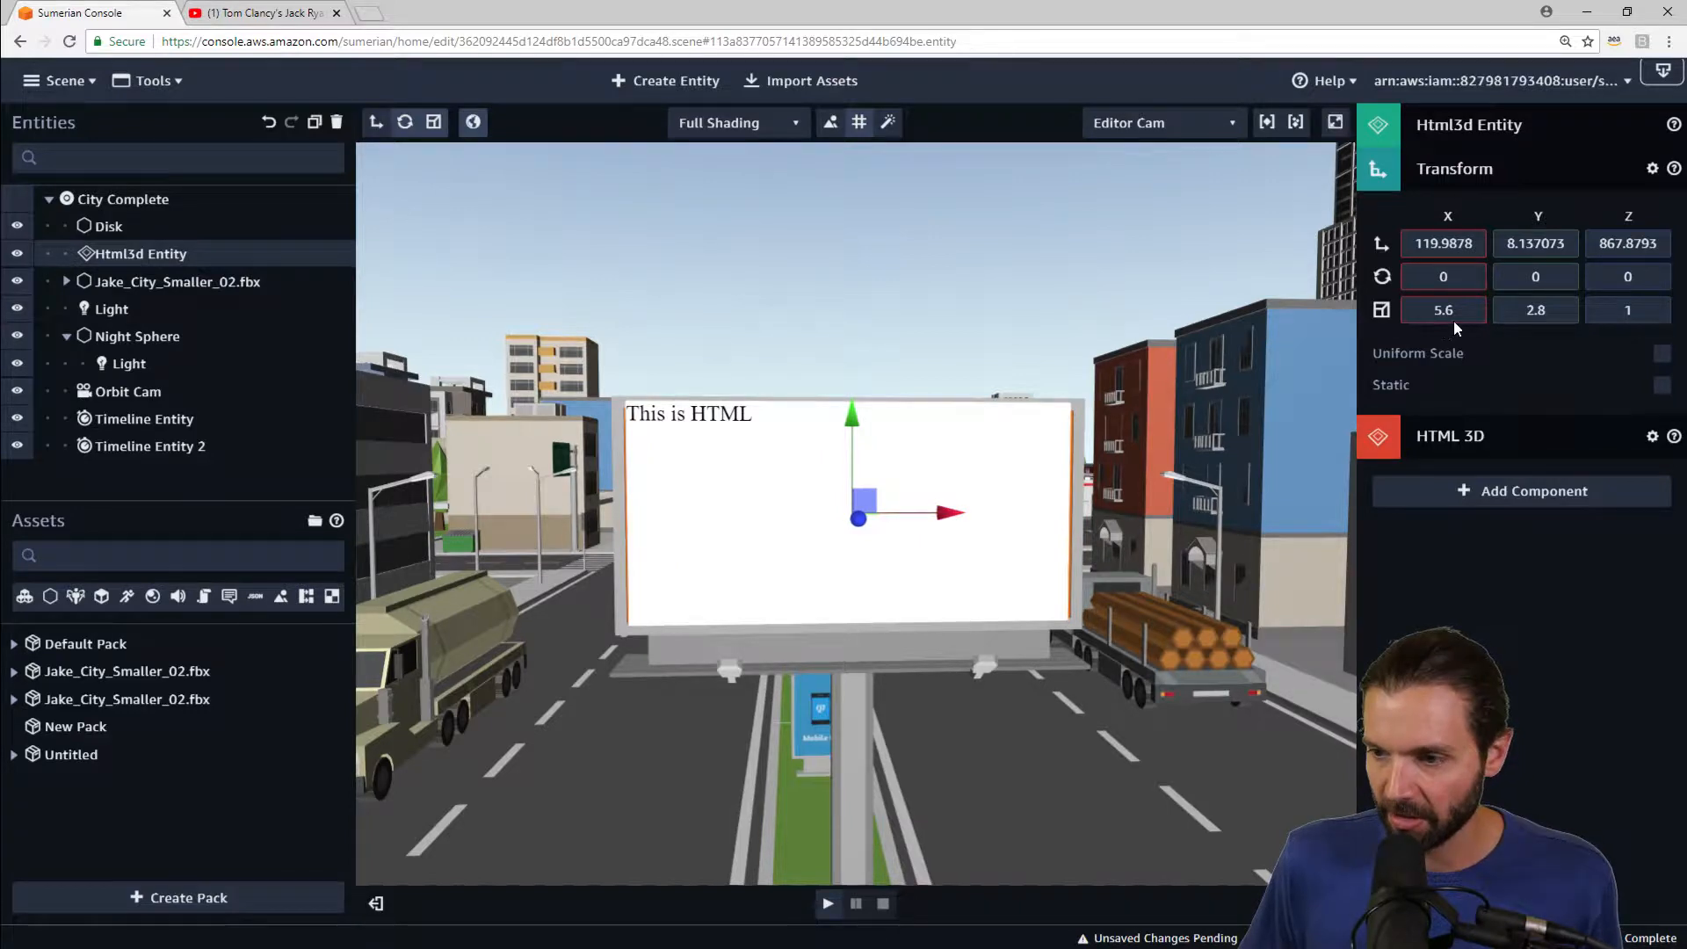
Step: Set the HTML3D entity's X scale to 5.7
key(BackSpace)
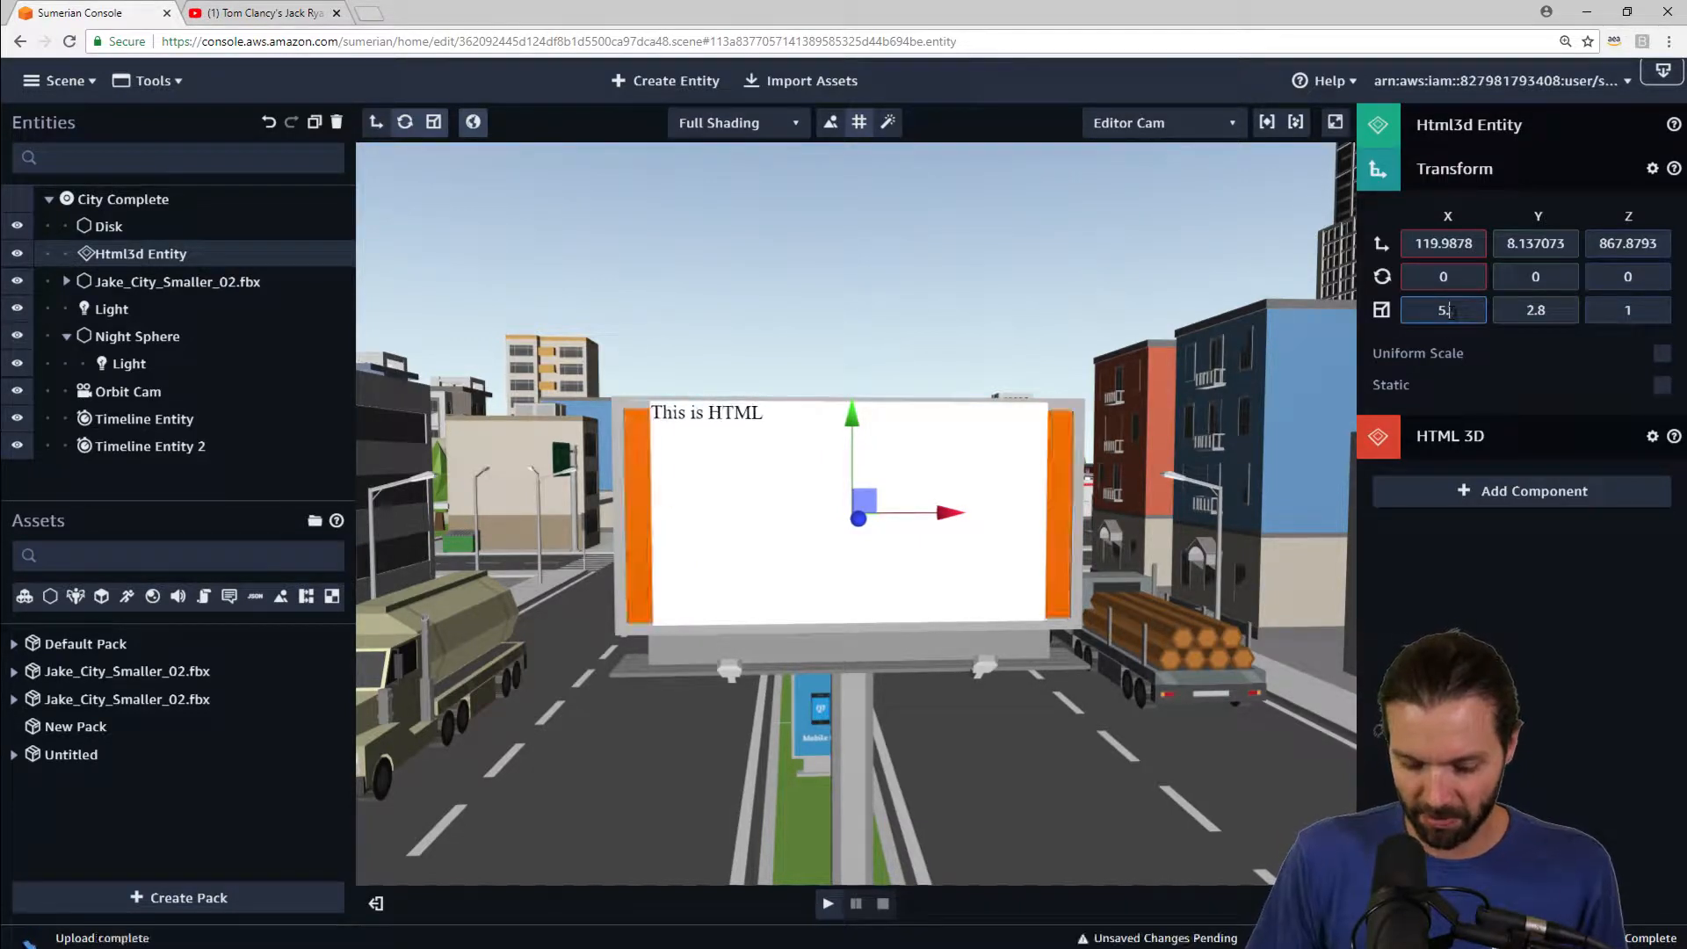
text(7)
right_drag(1139, 295, 1003, 286)
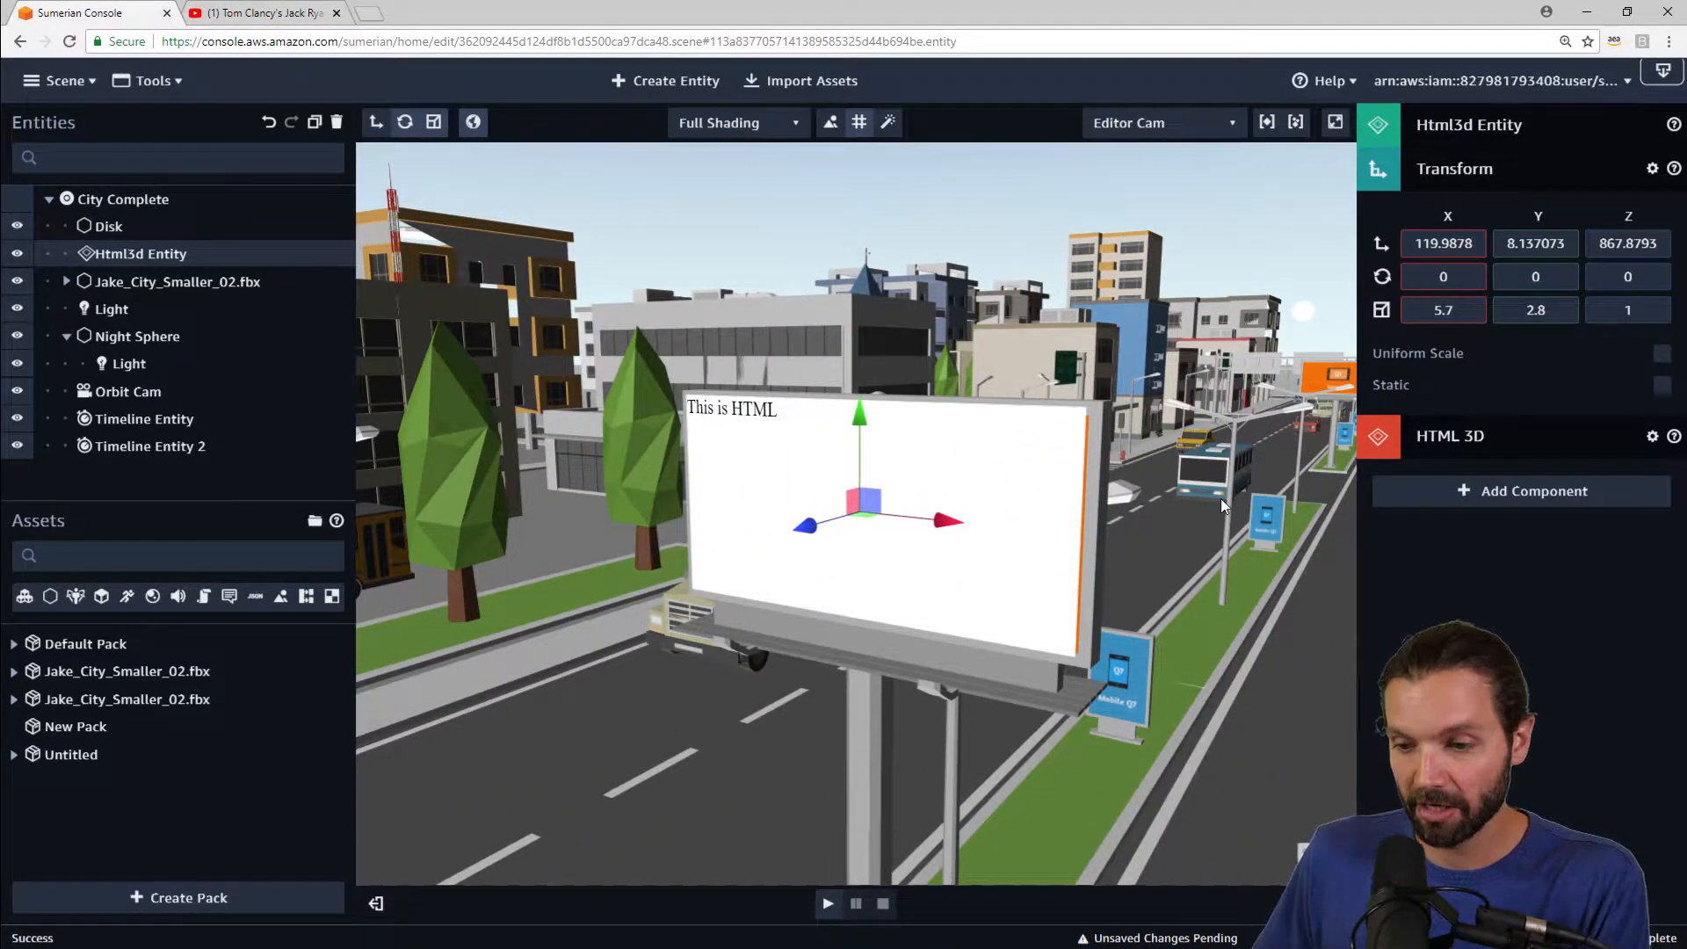
right_drag(1220, 498, 1276, 412)
scroll(989, 619, down, 5)
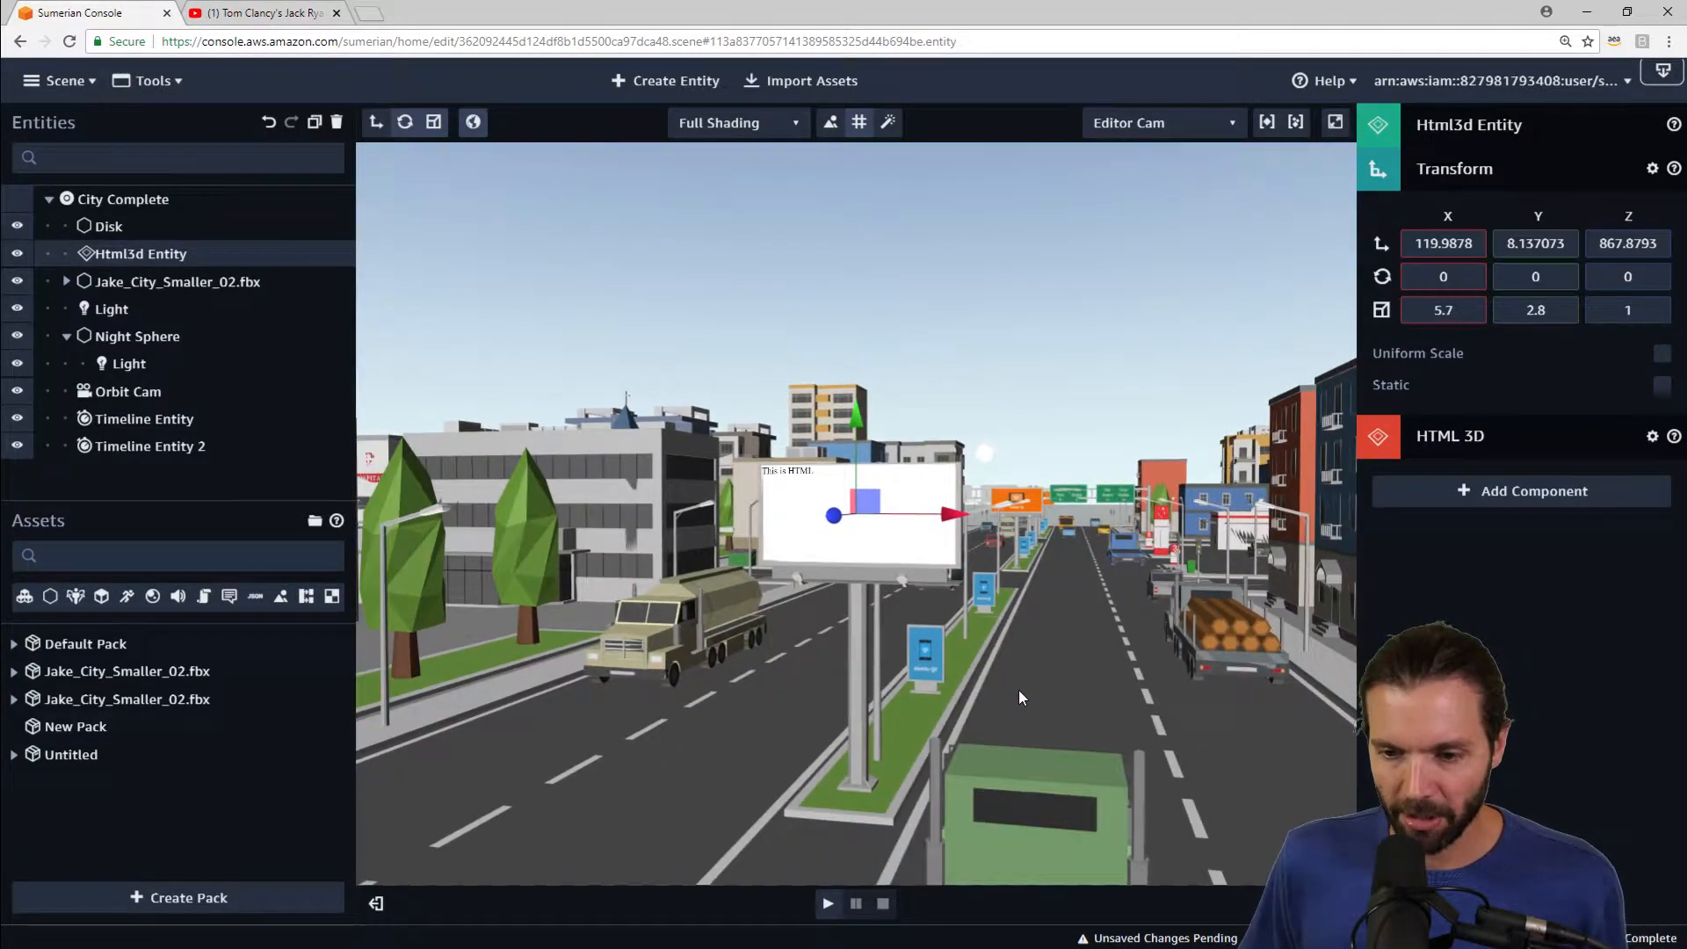
scroll(1020, 692, up, 4)
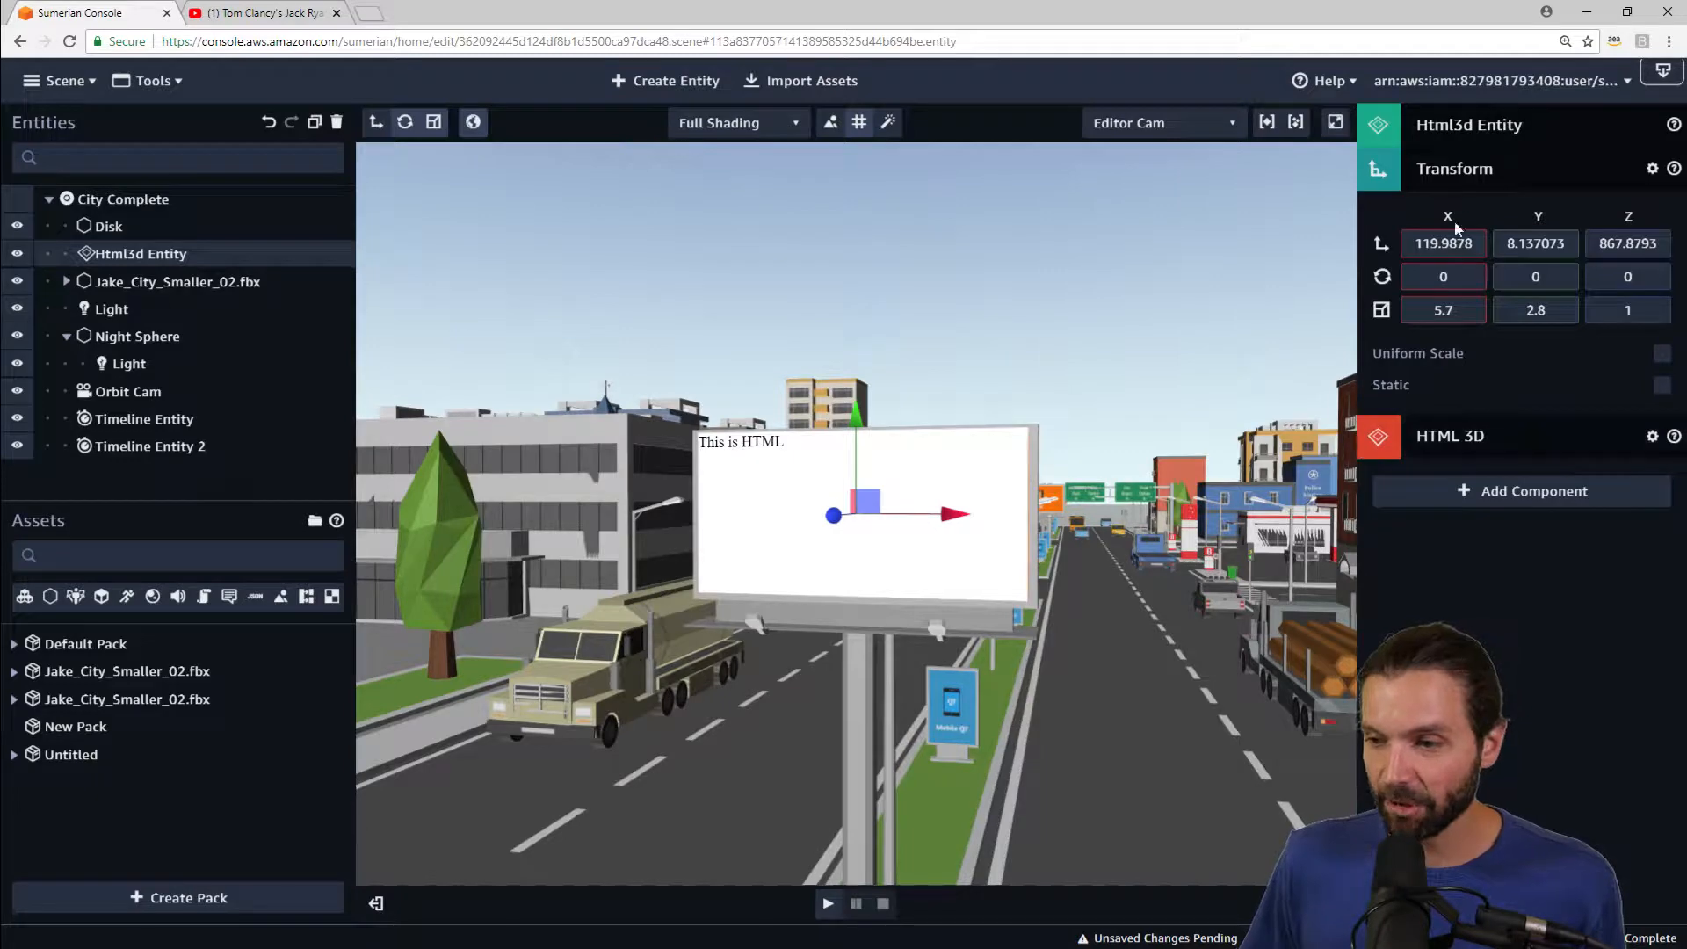
Step: Expand the HTML 3D component and open its HTML in the text editor, closing the S3 tab
click(1513, 439)
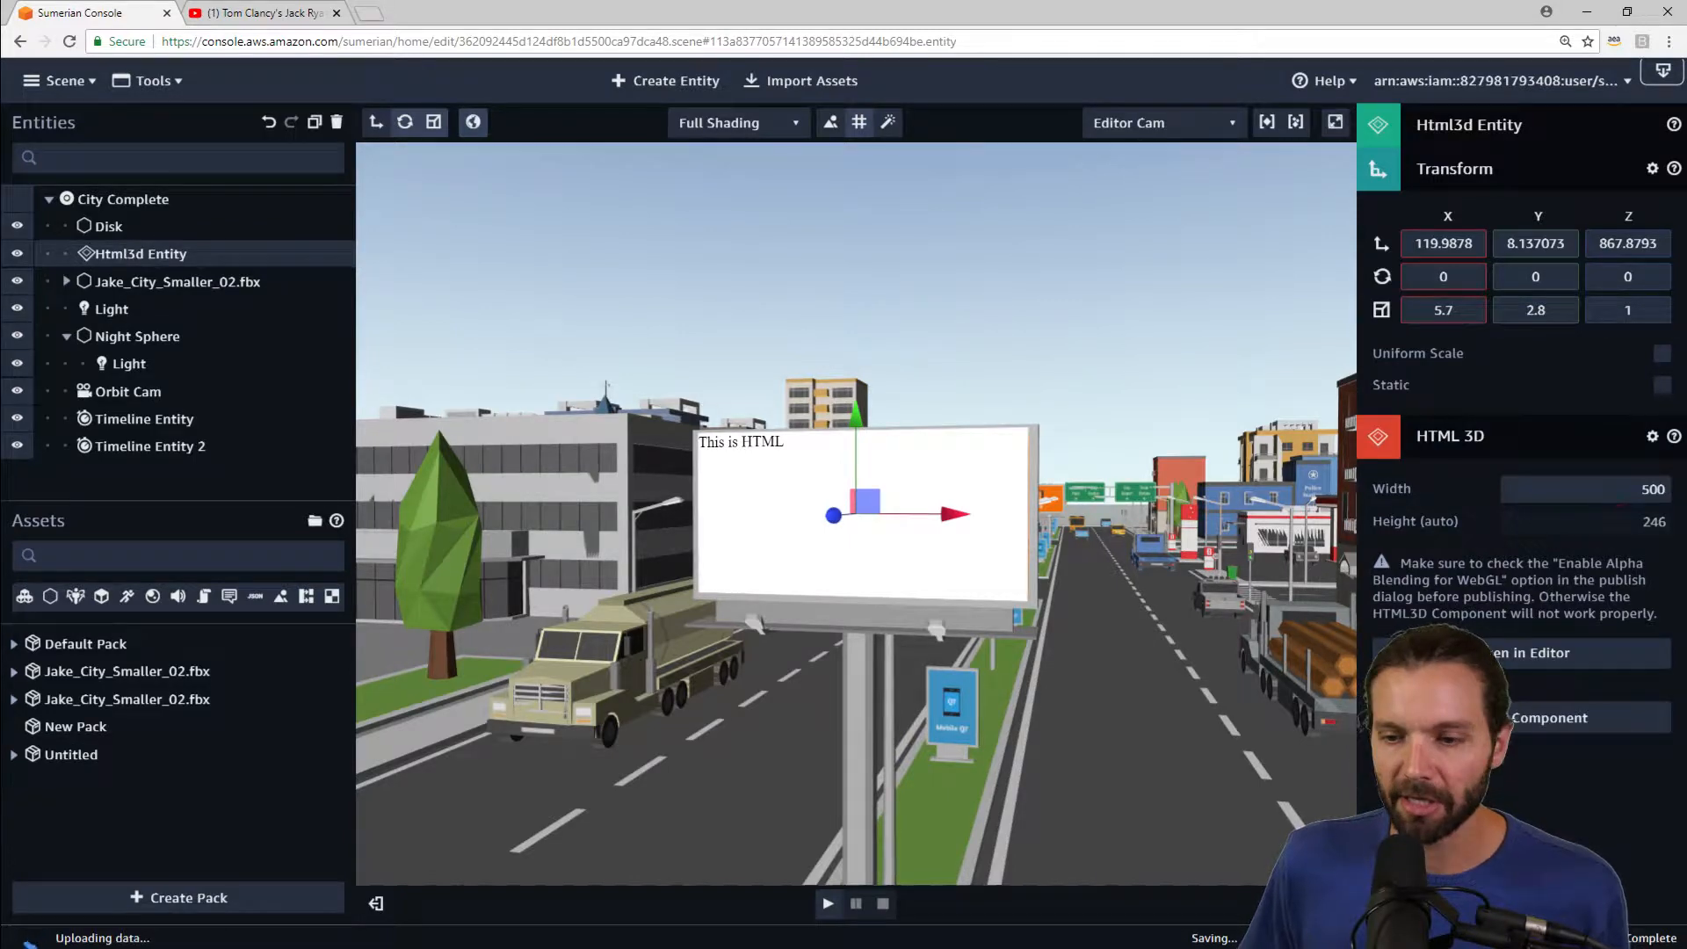
click(1529, 659)
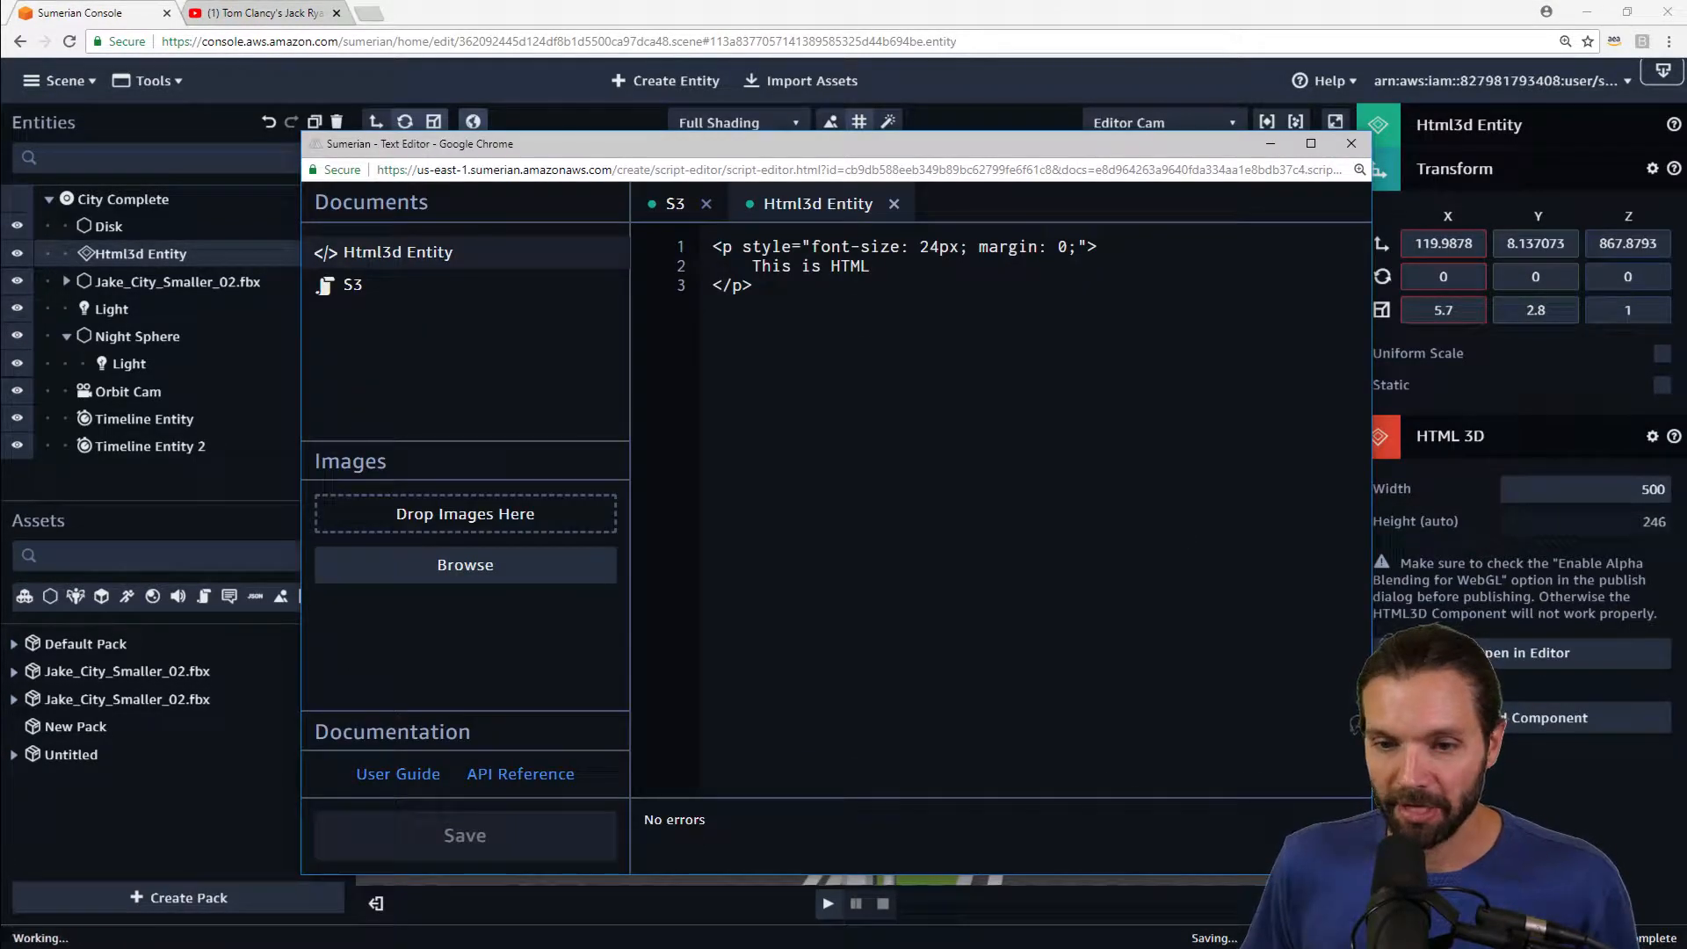
click(704, 204)
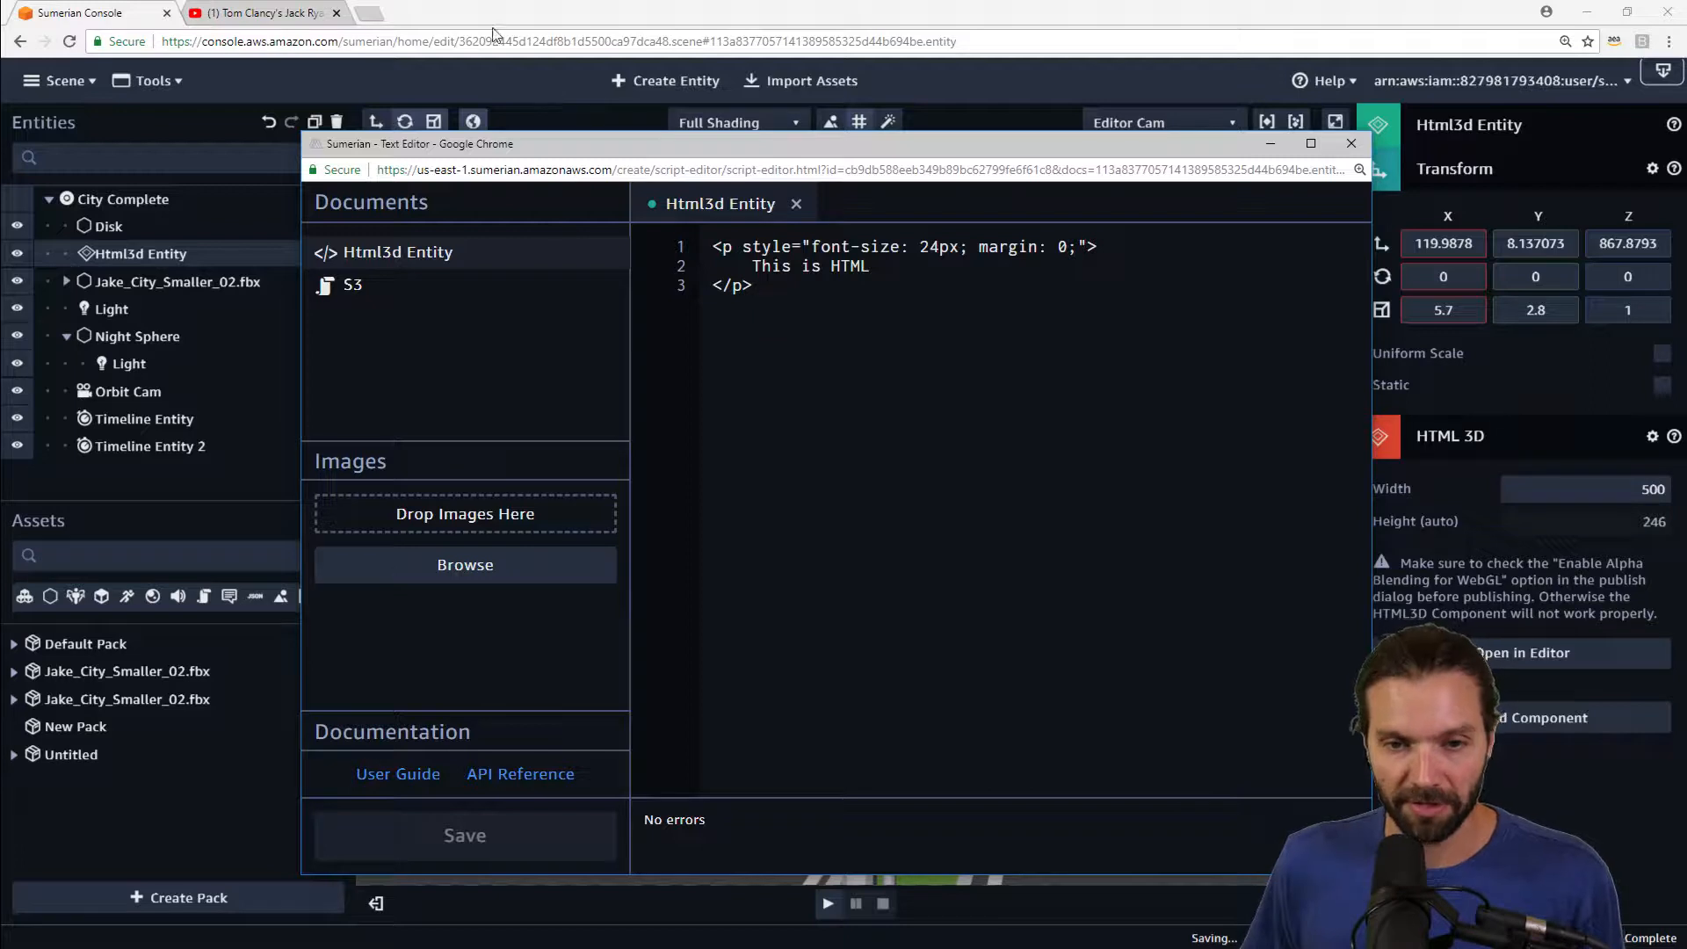
Step: Switch to the Jack Ryan trailer on YouTube, start it, and open its share embed code
click(267, 13)
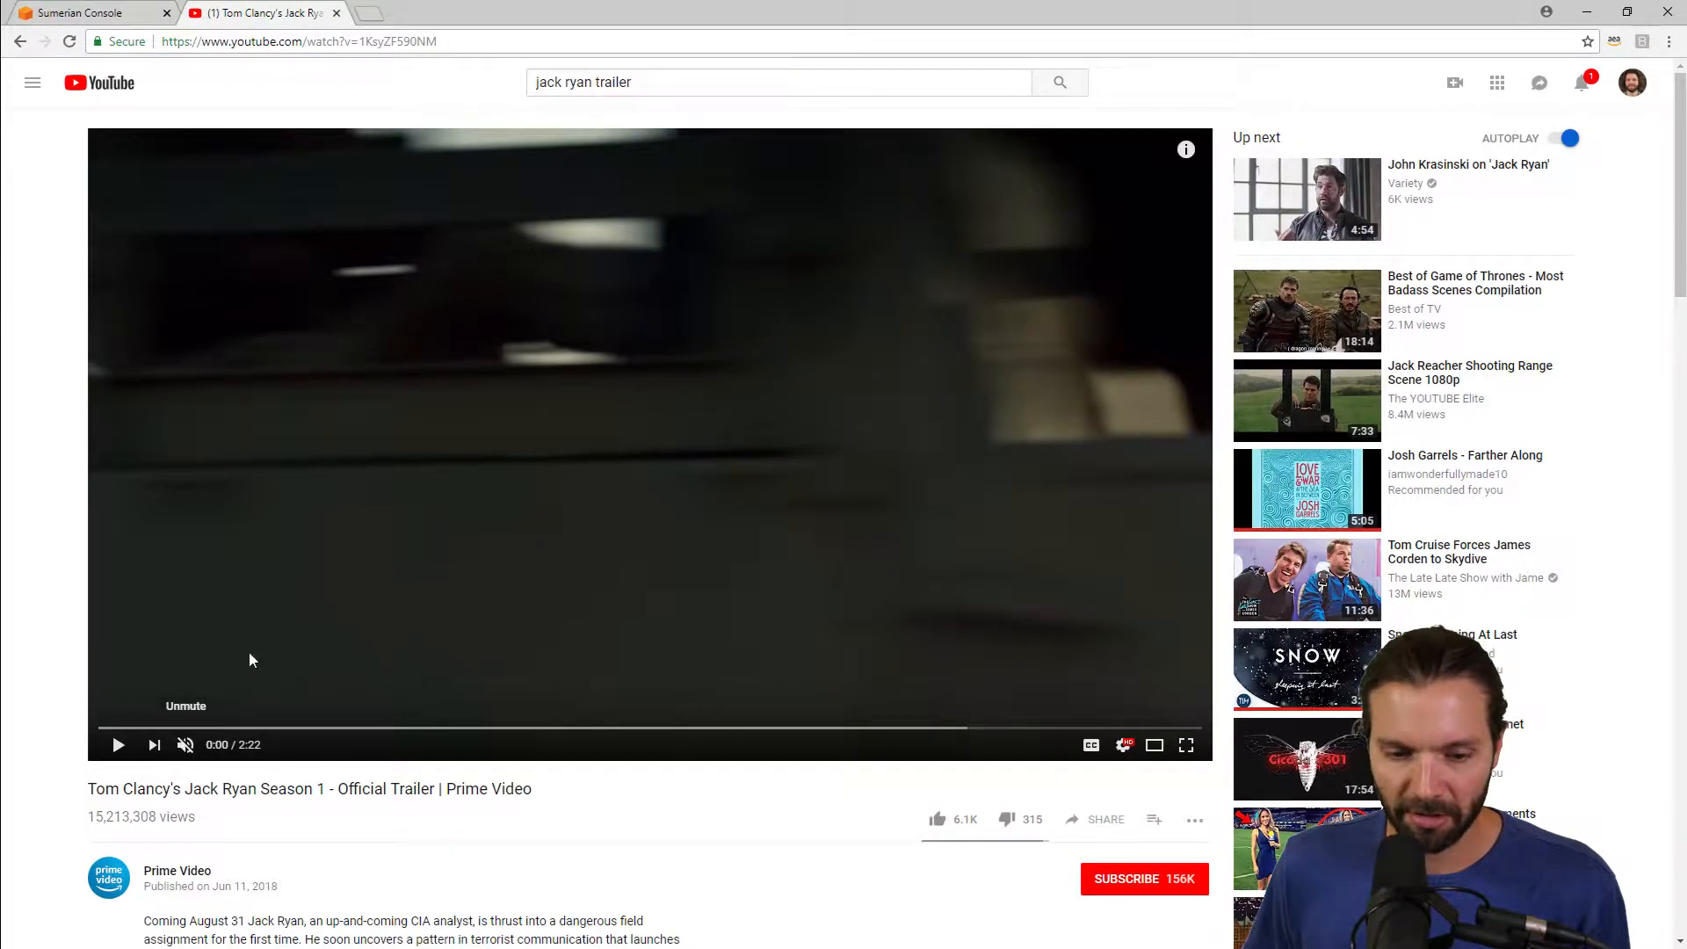
click(118, 745)
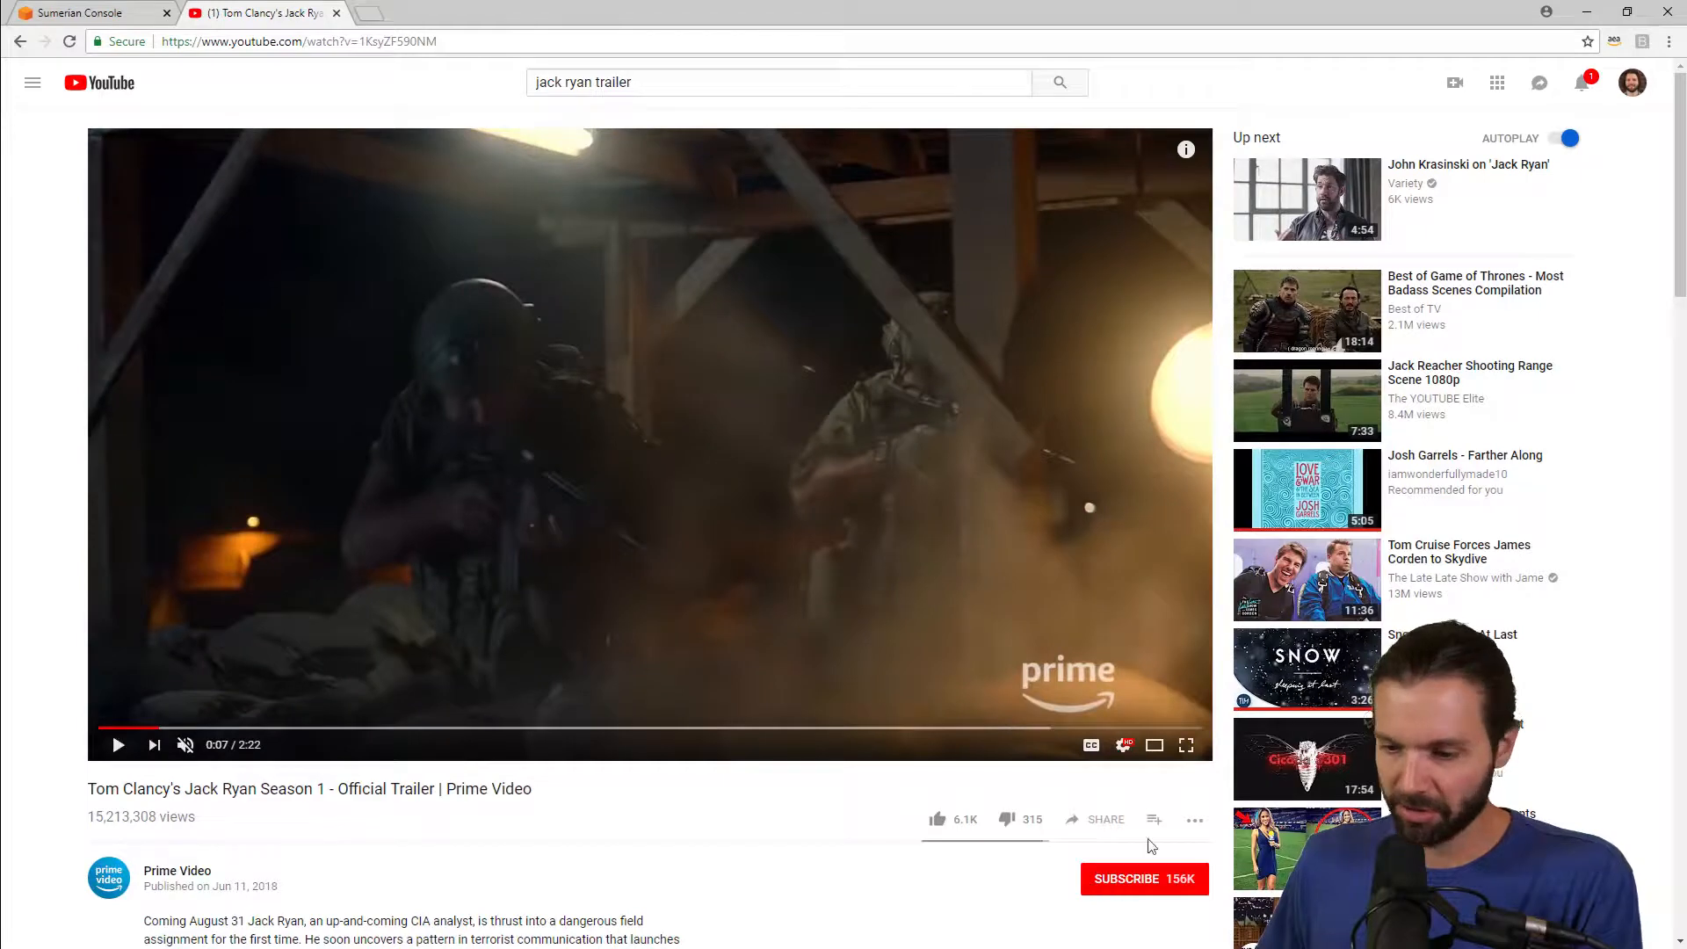
click(1101, 822)
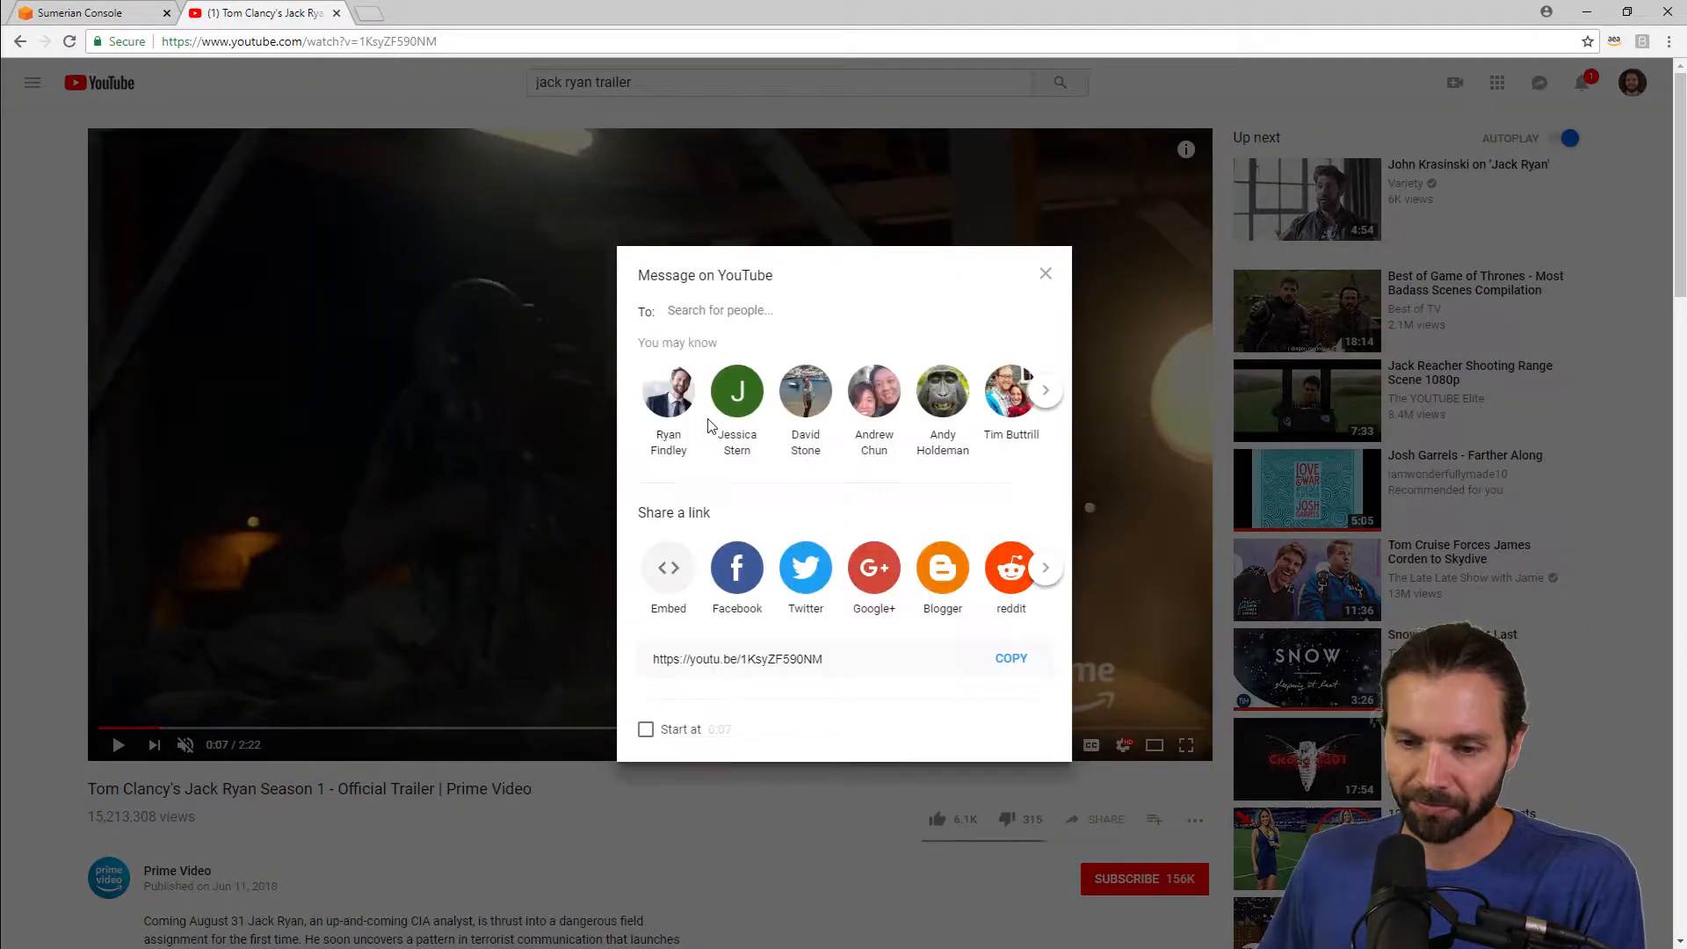
click(668, 569)
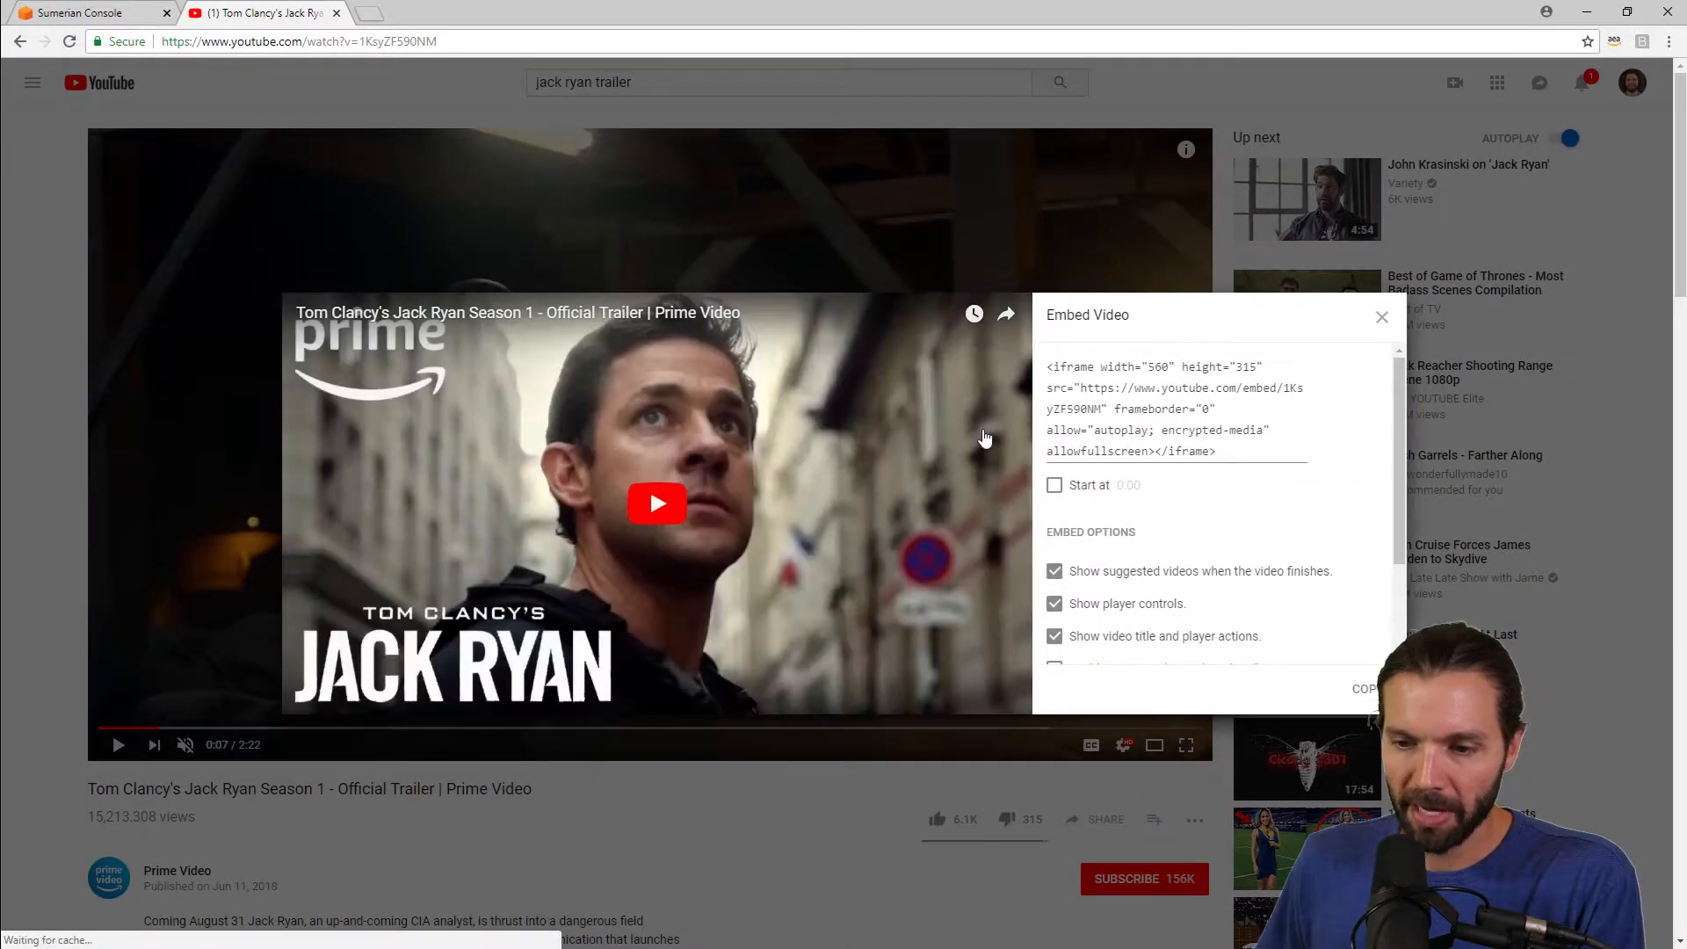
Step: Turn off suggested videos, player controls and video title options, then copy the embed code
scroll(1182, 507, down, 1)
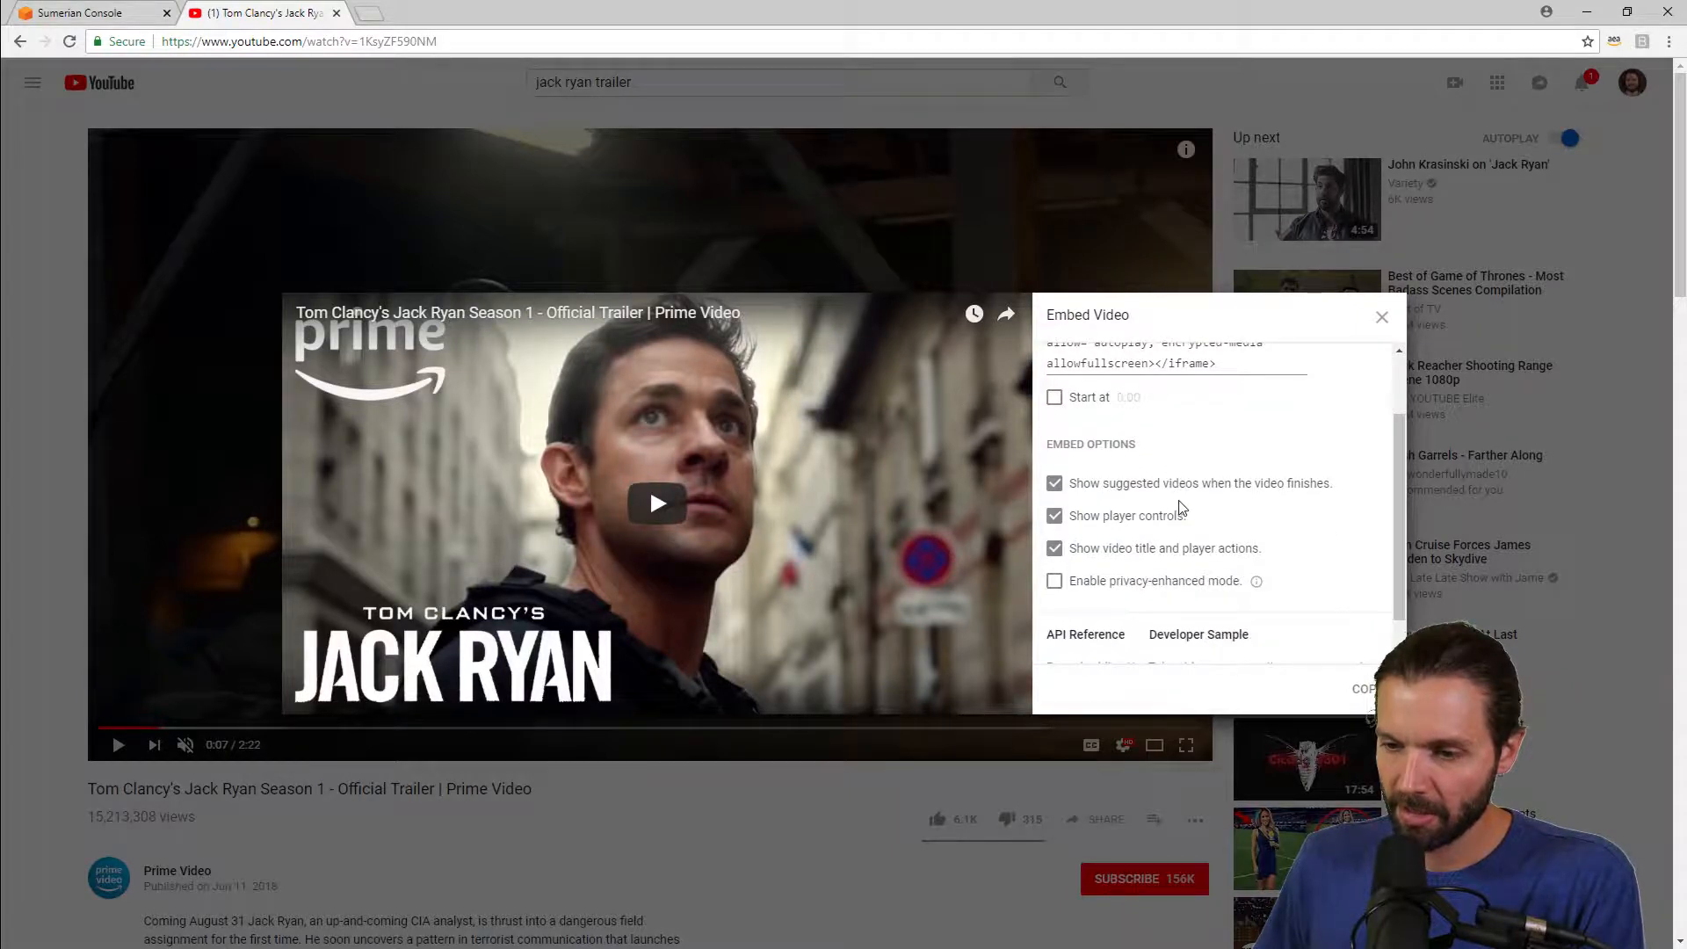
click(1055, 482)
click(1054, 517)
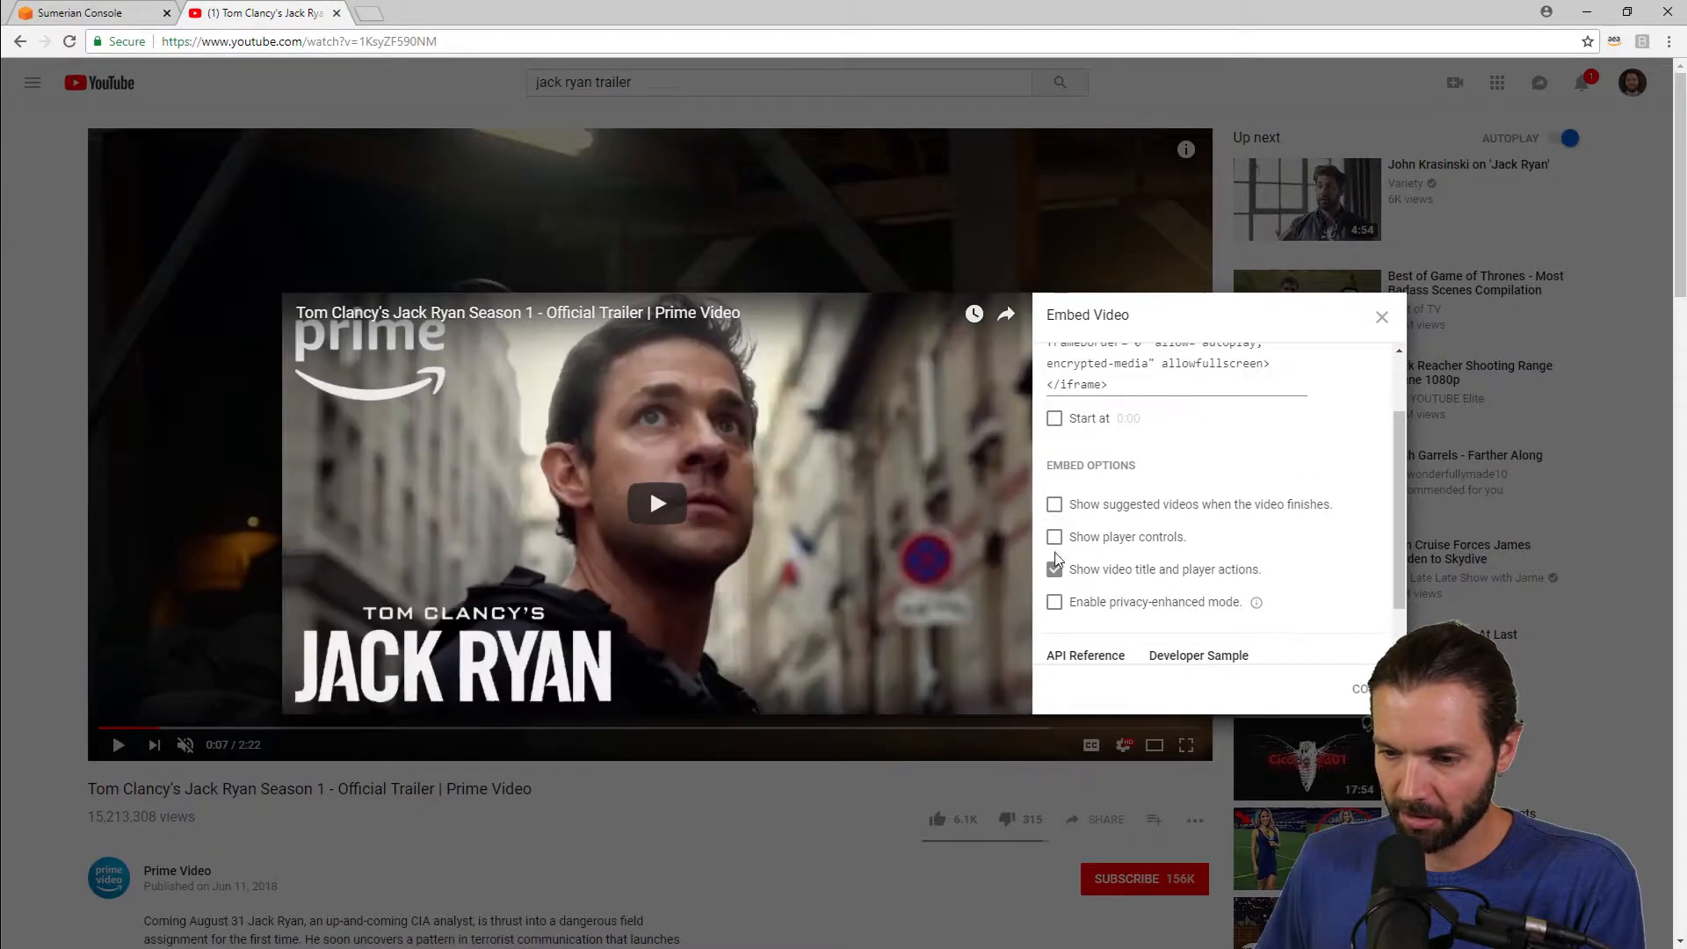
click(1054, 568)
scroll(1084, 512, up, 1)
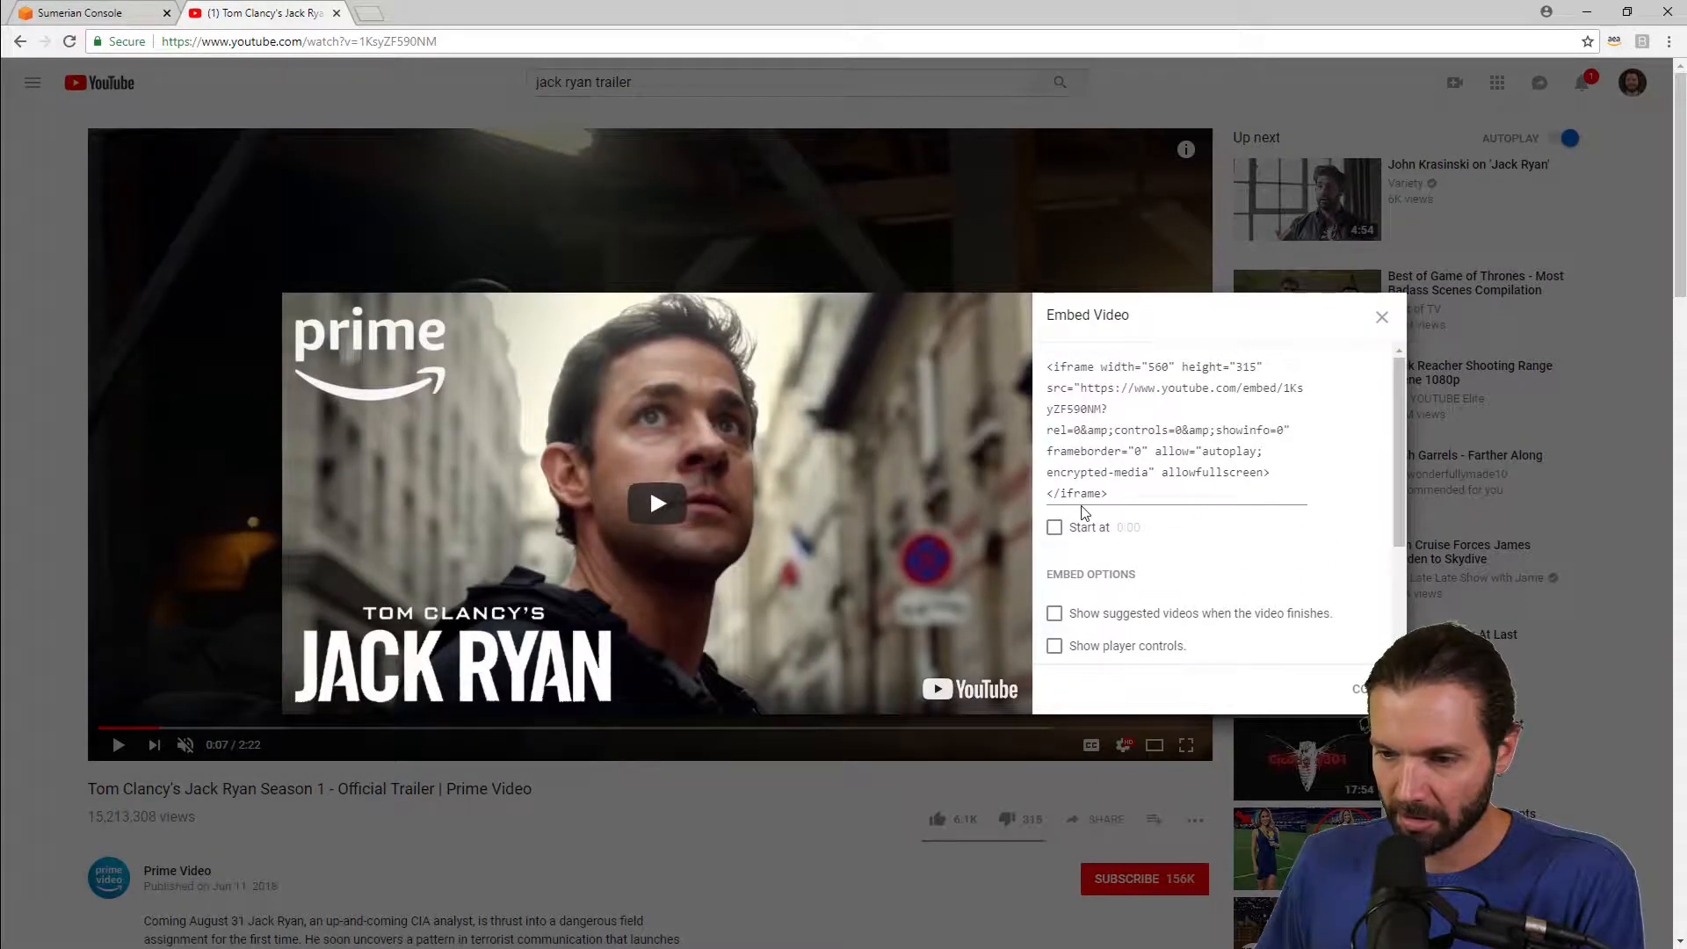
click(1367, 691)
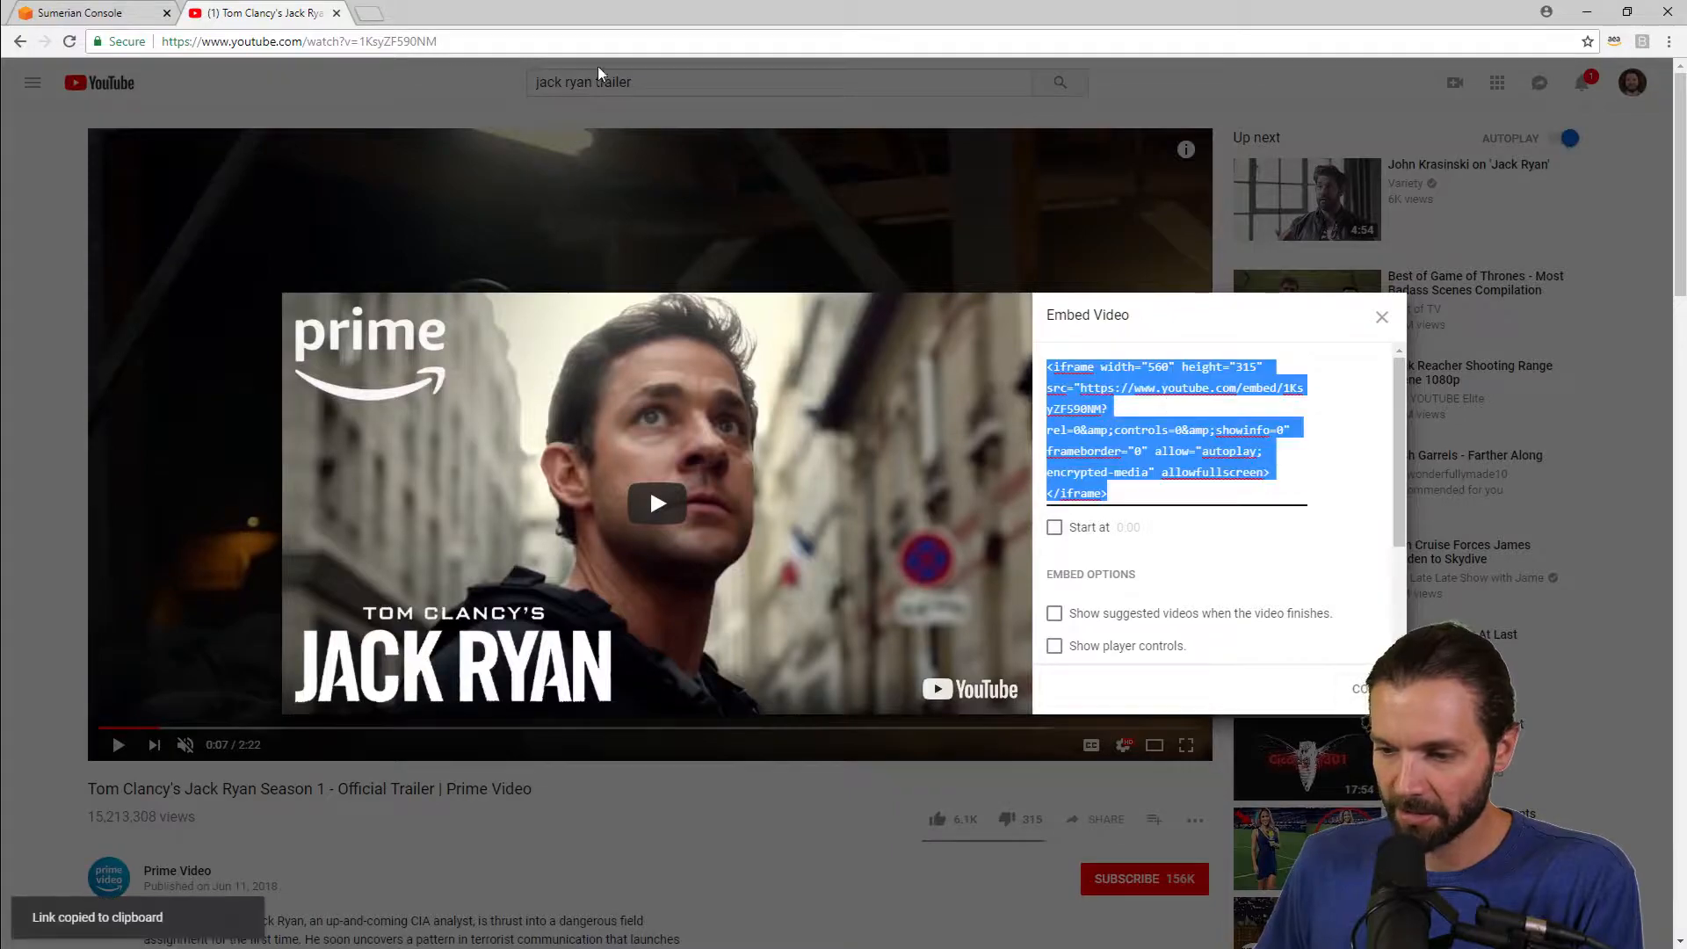
Step: Replace the HTML3D entity's HTML with the copied YouTube iframe embed code and save it
click(79, 12)
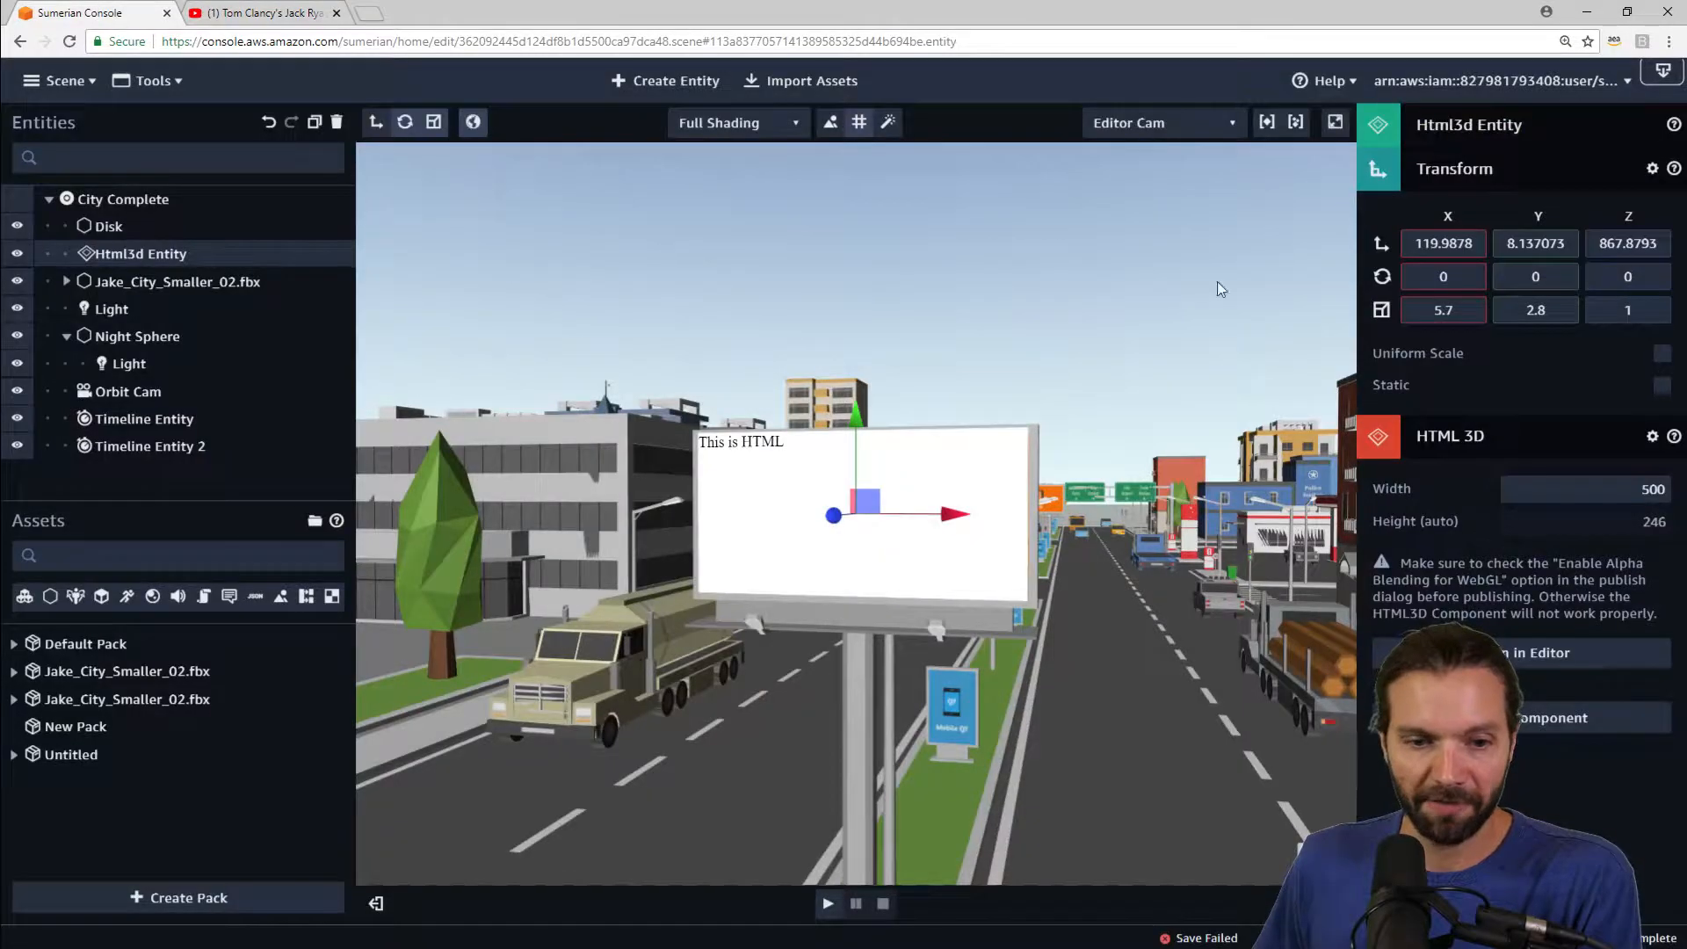
click(1577, 655)
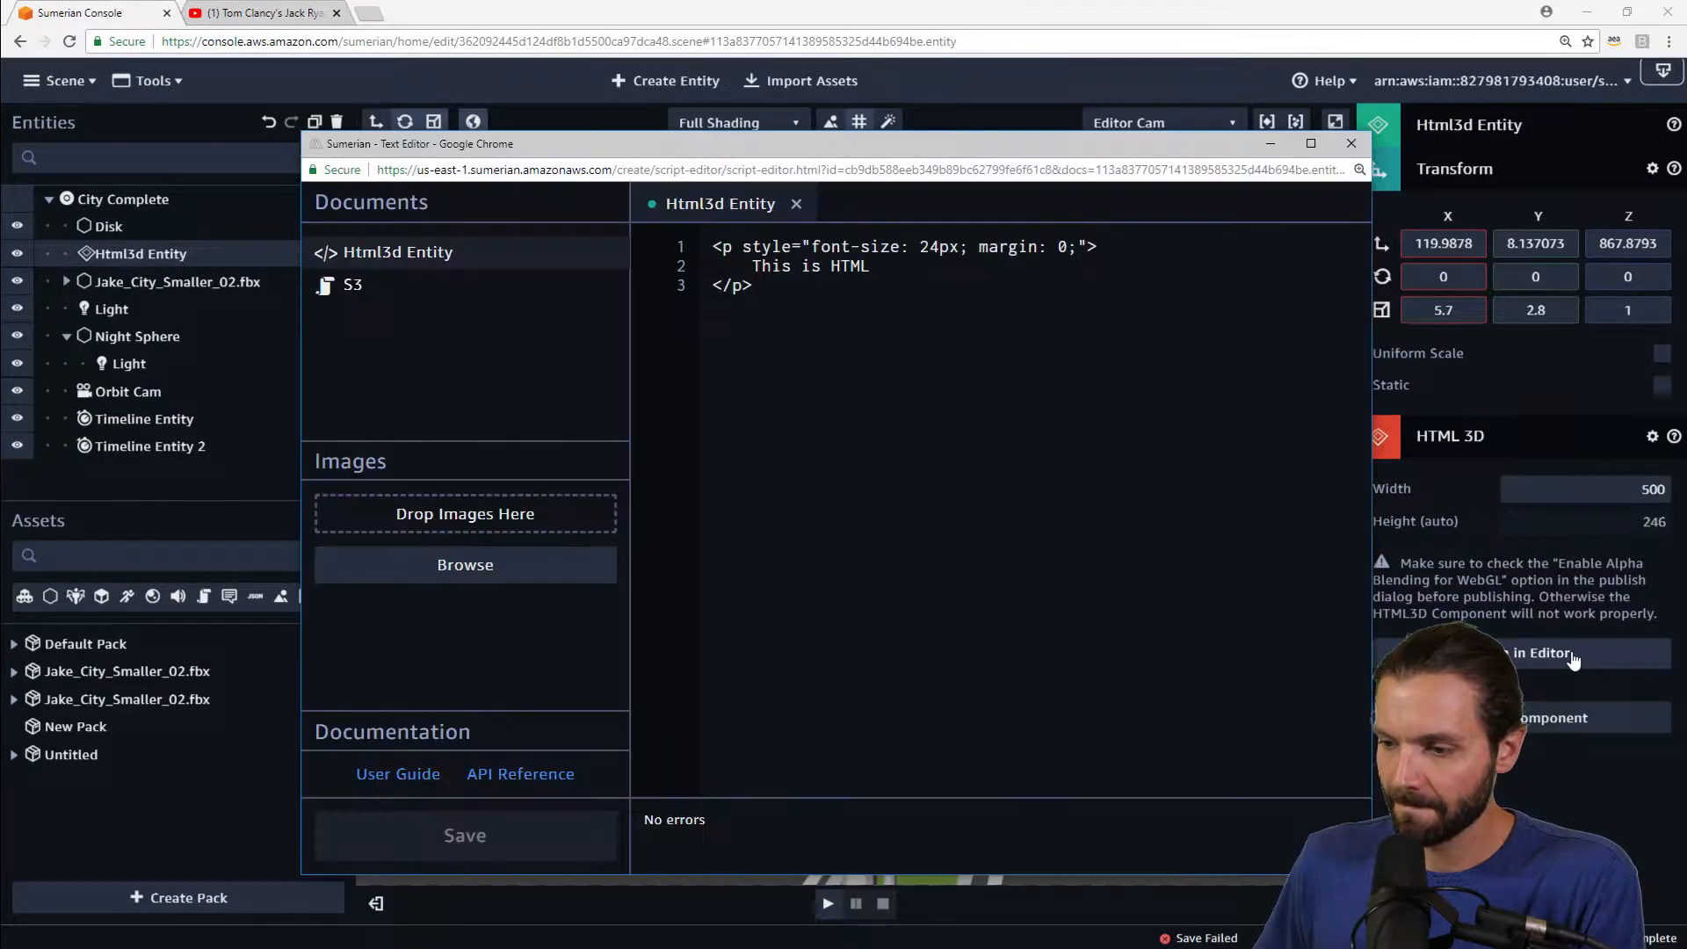
drag(764, 290, 650, 236)
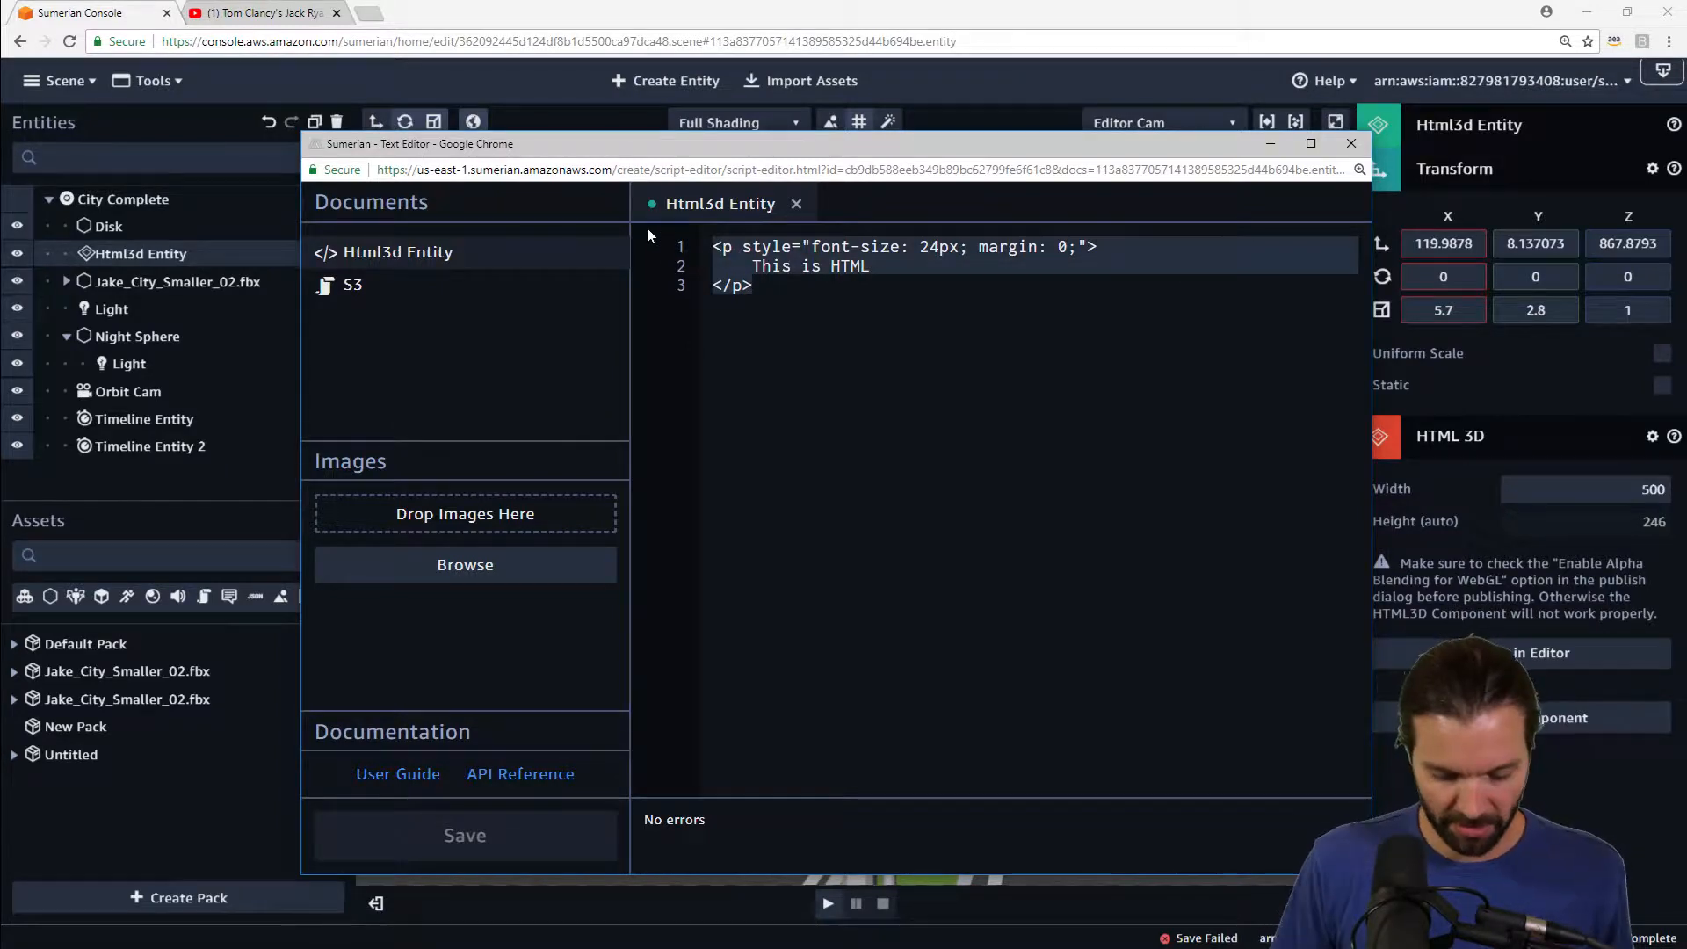
key(ctrl+v)
click(550, 836)
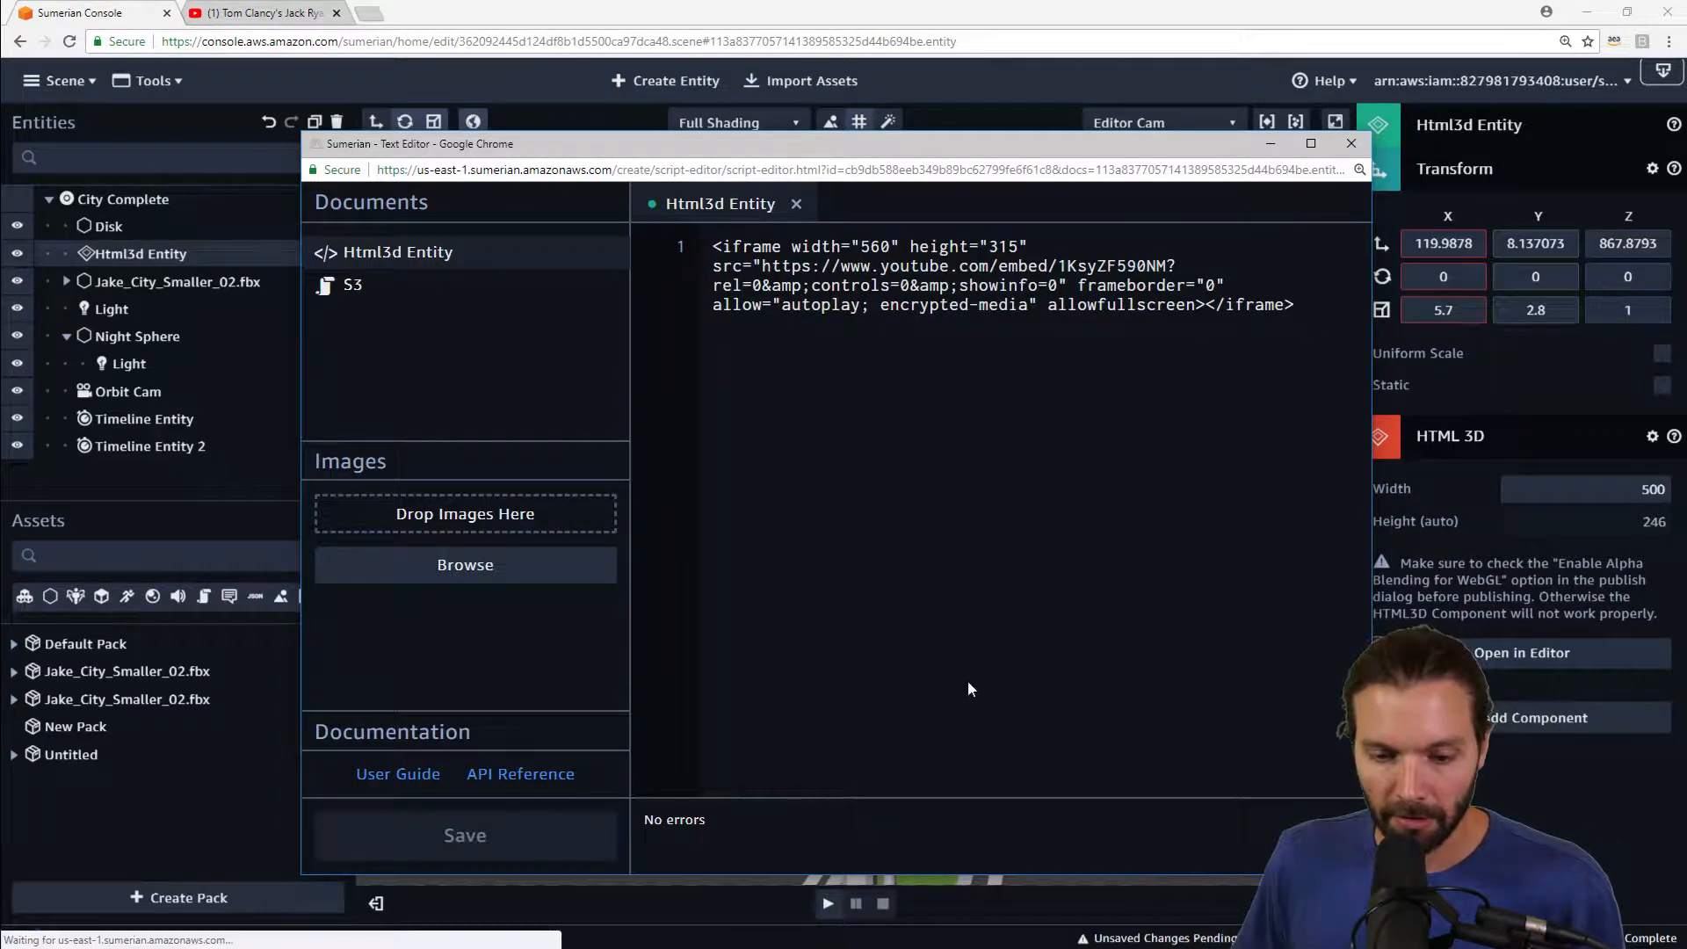
click(1570, 796)
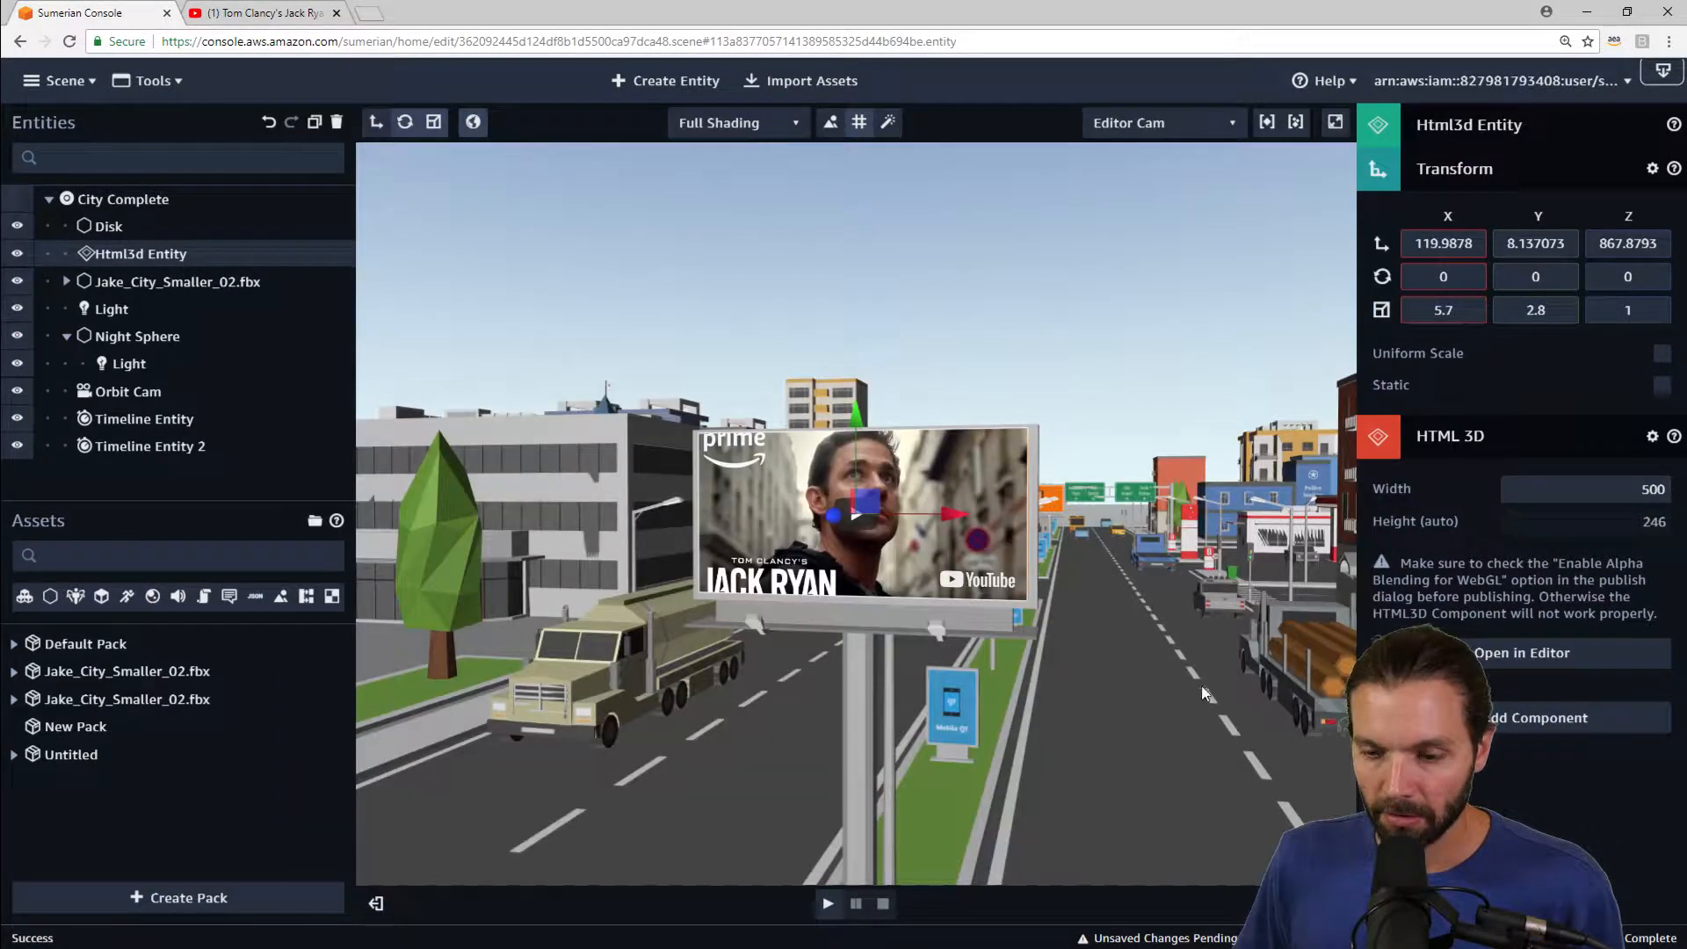
Step: Play the scene and start the trailer on the billboard
drag(1200, 685, 792, 559)
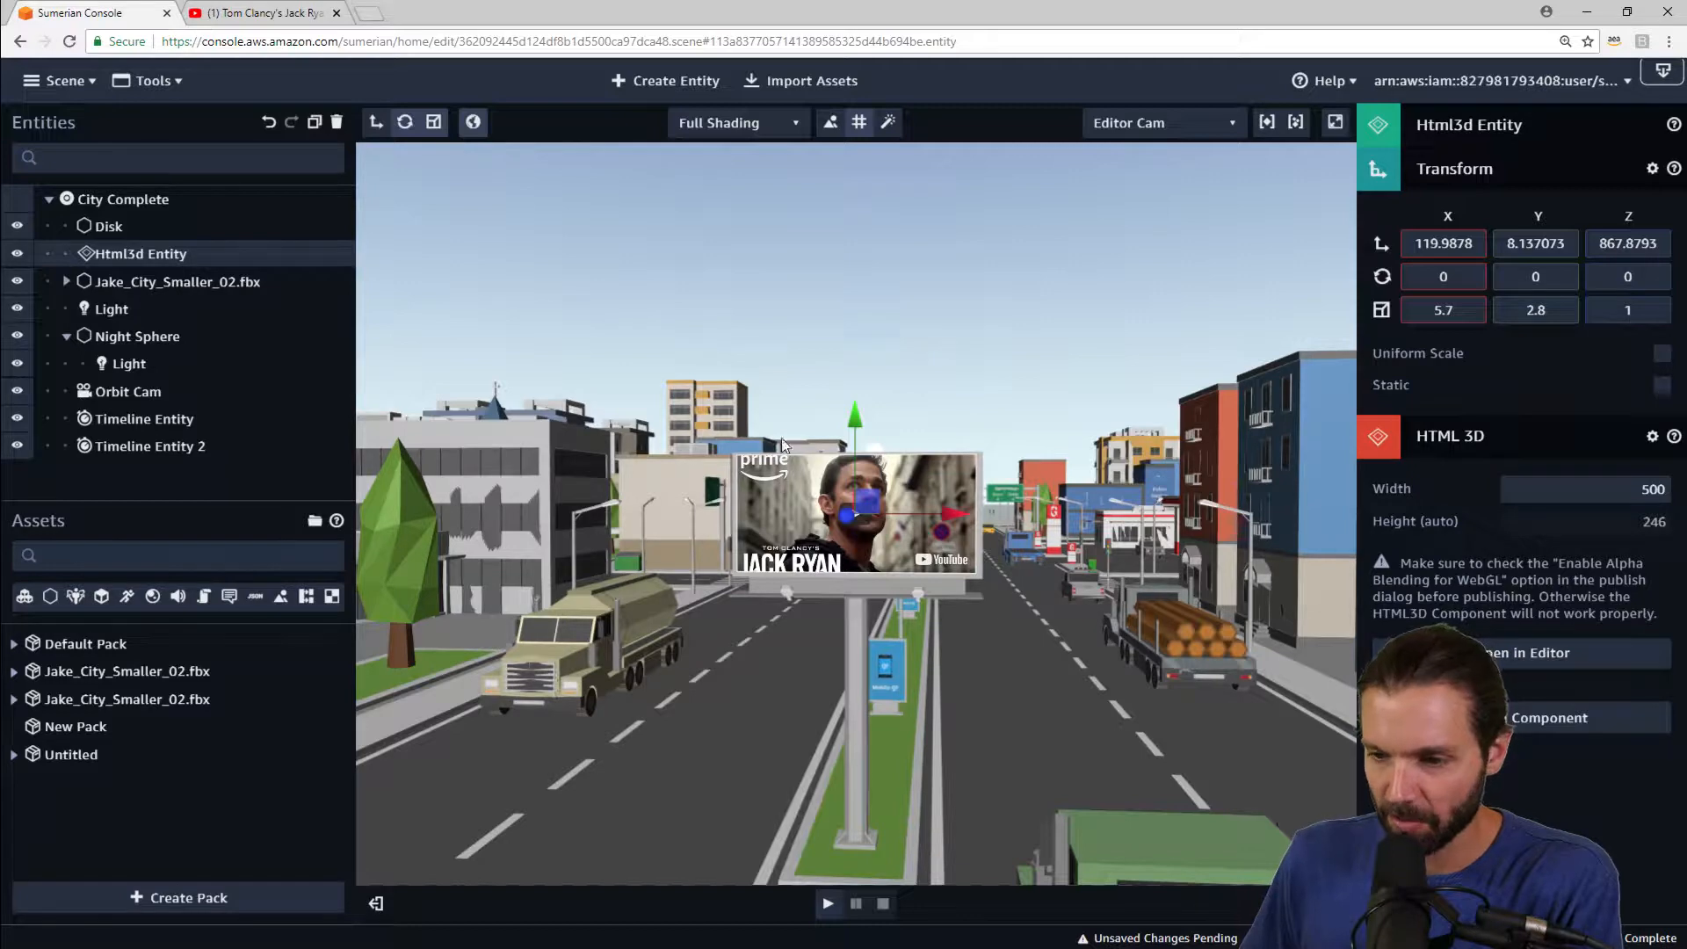
click(826, 904)
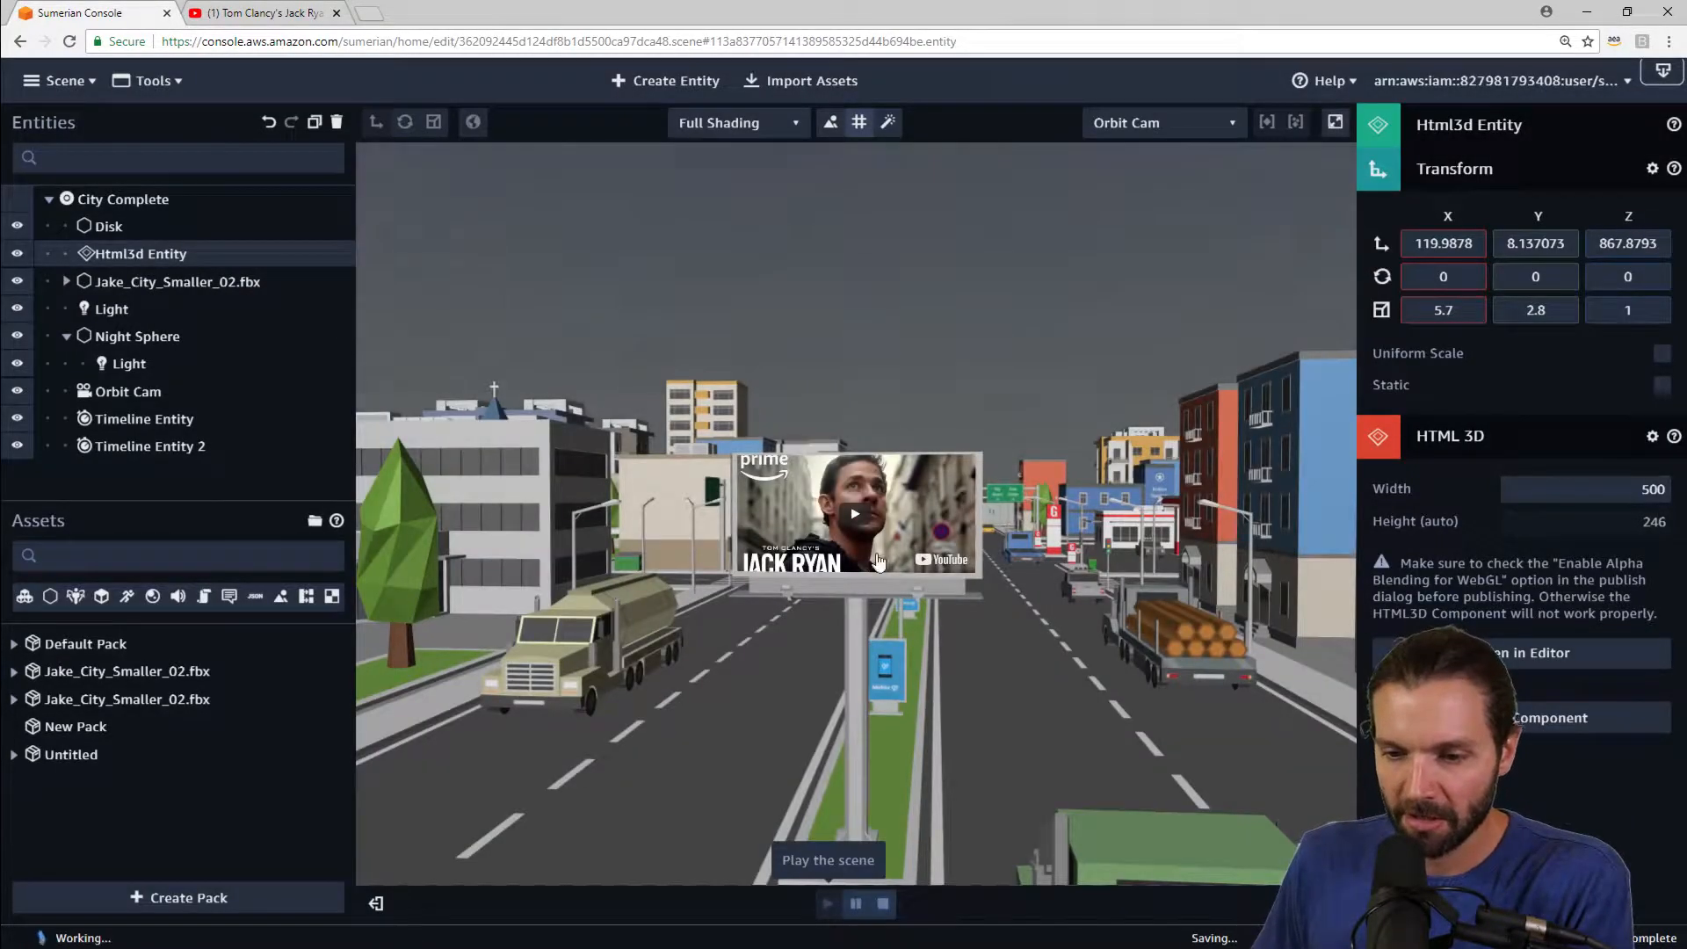
mouse_move(1111, 578)
mouse_down()
mouse_move(1110, 594)
mouse_move(1091, 573)
mouse_up()
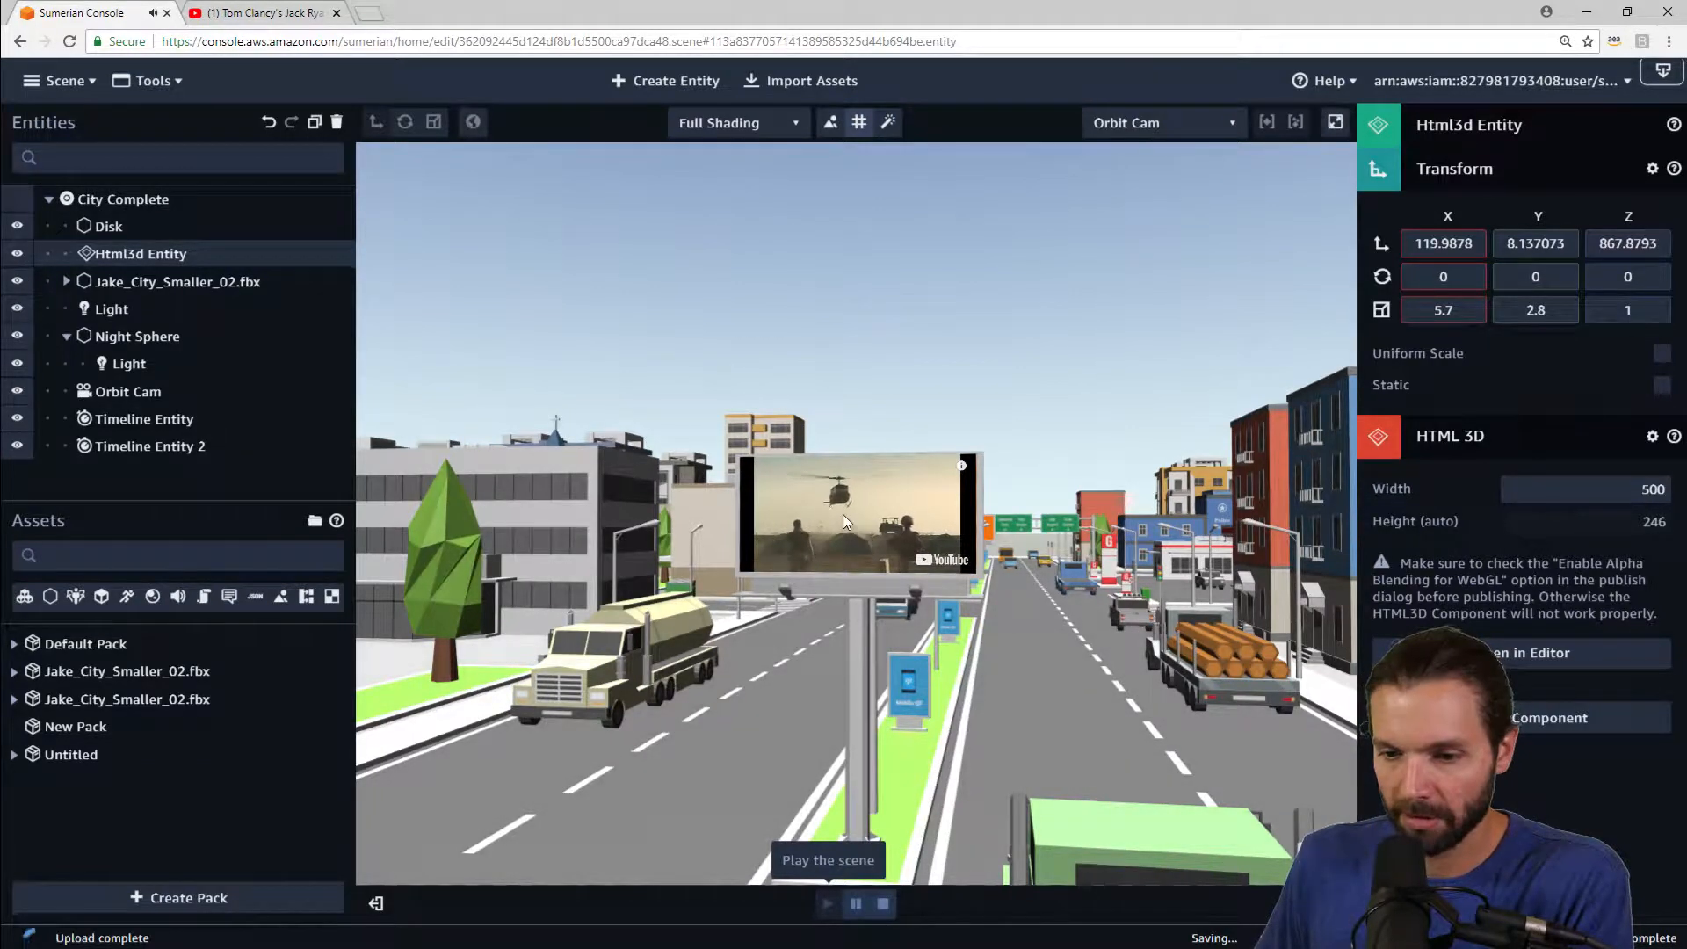
click(898, 551)
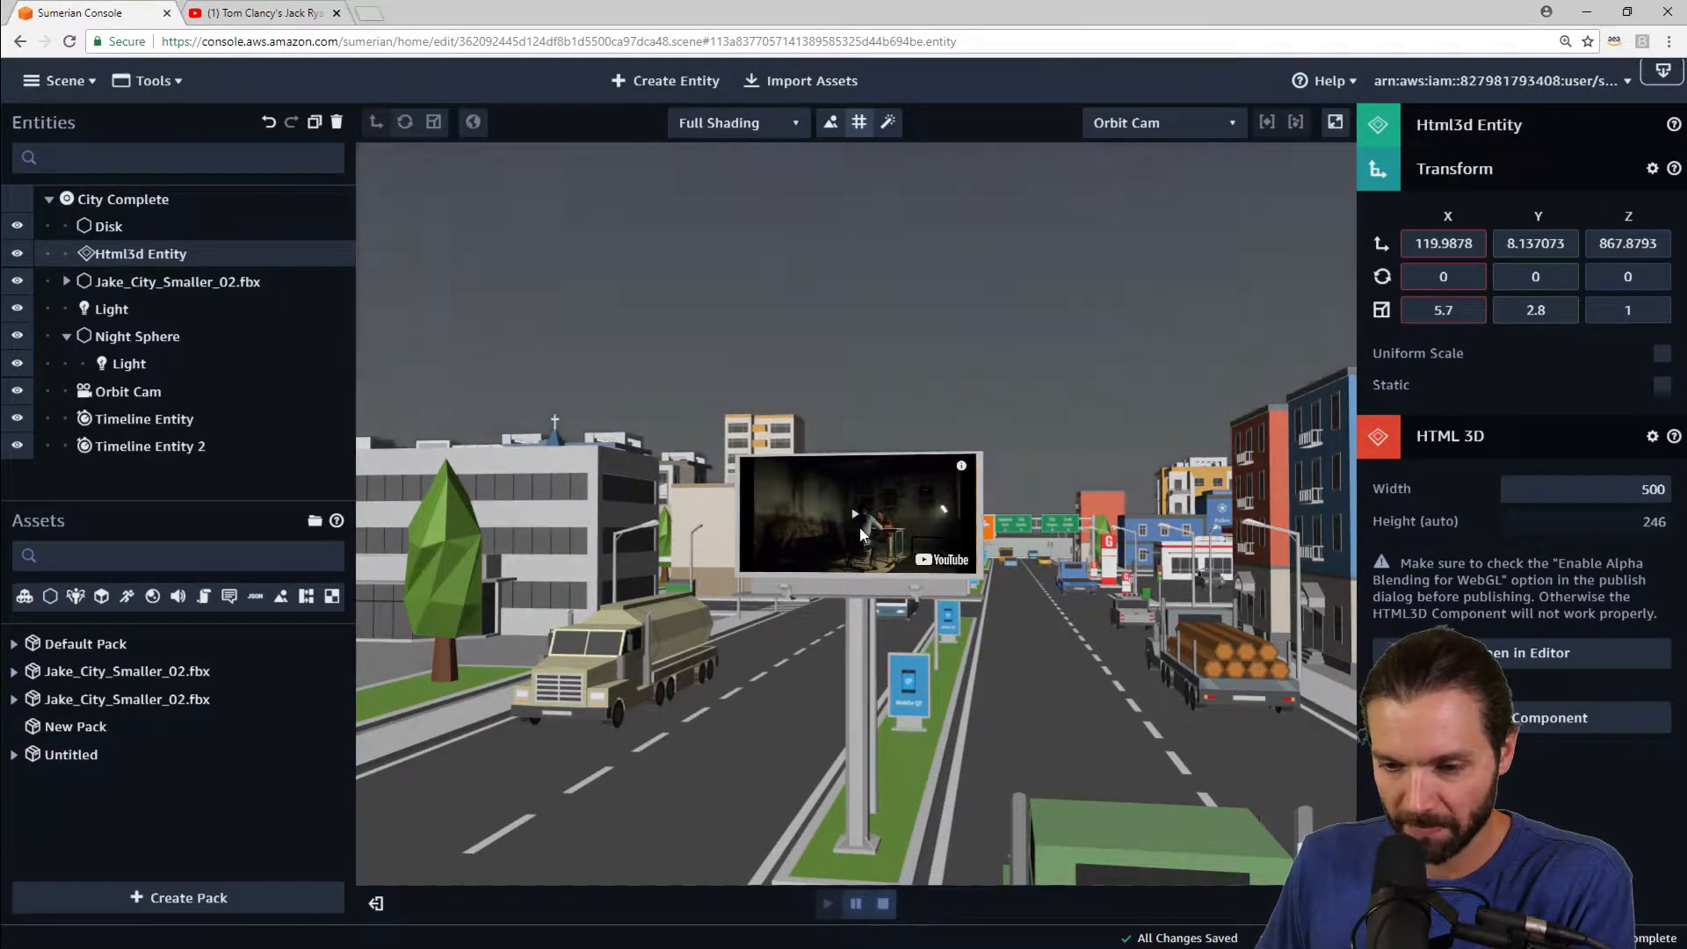
click(859, 525)
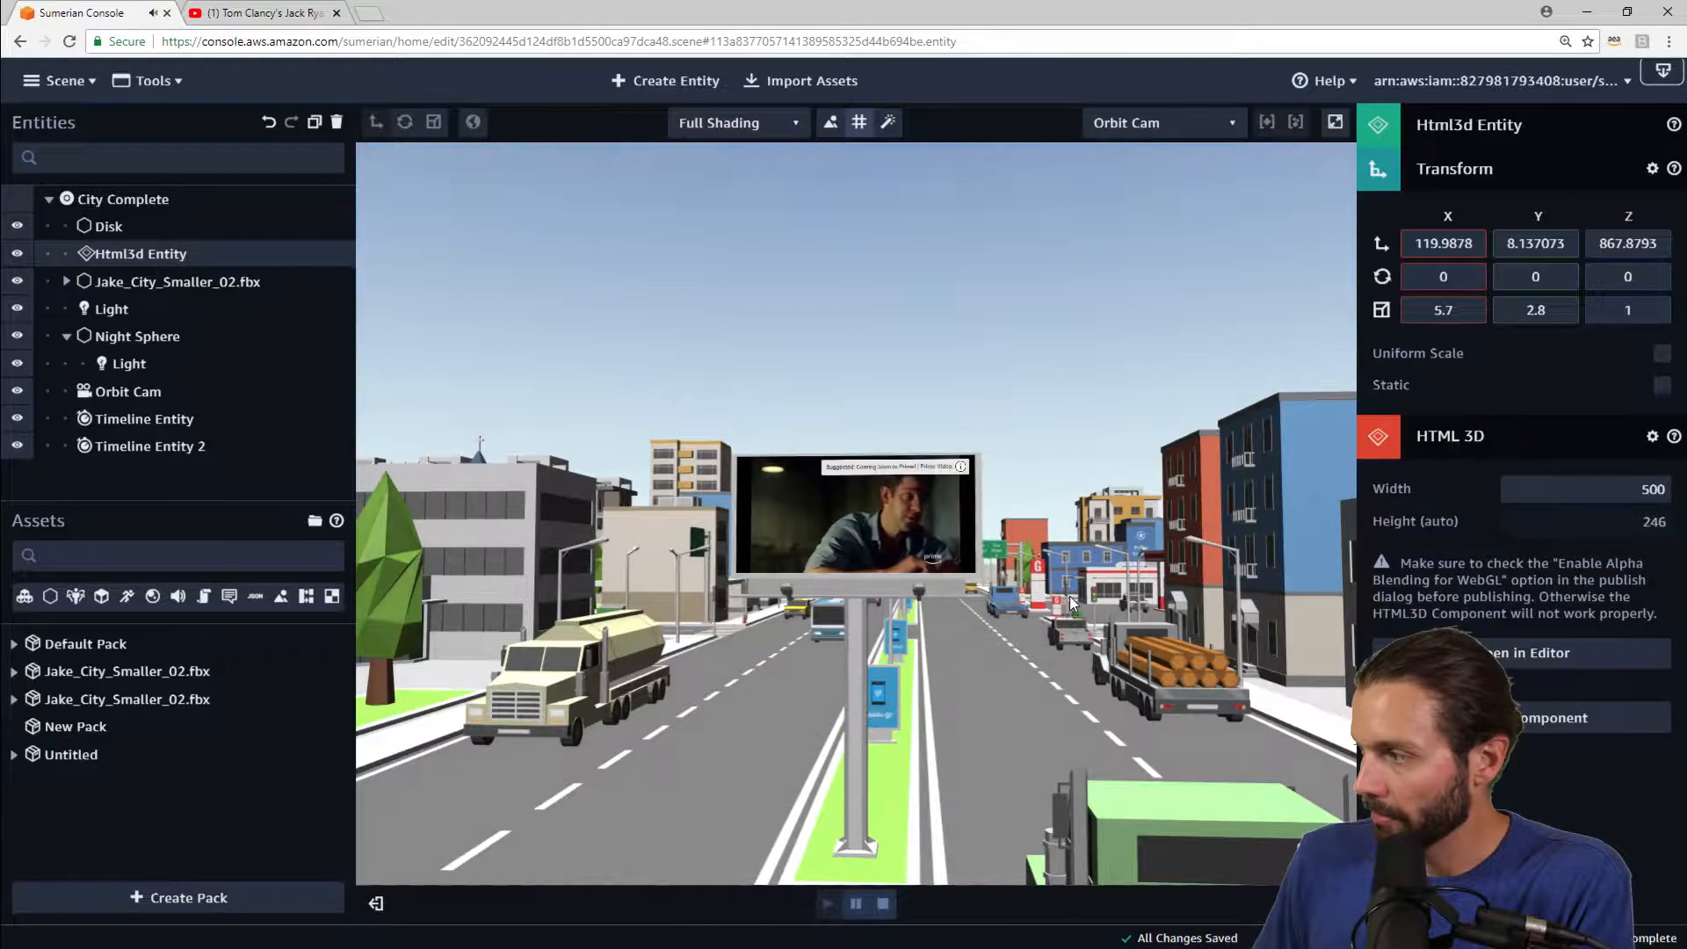
Step: Orbit around the billboard while the trailer plays, then stop the scene
drag(1096, 603, 1052, 566)
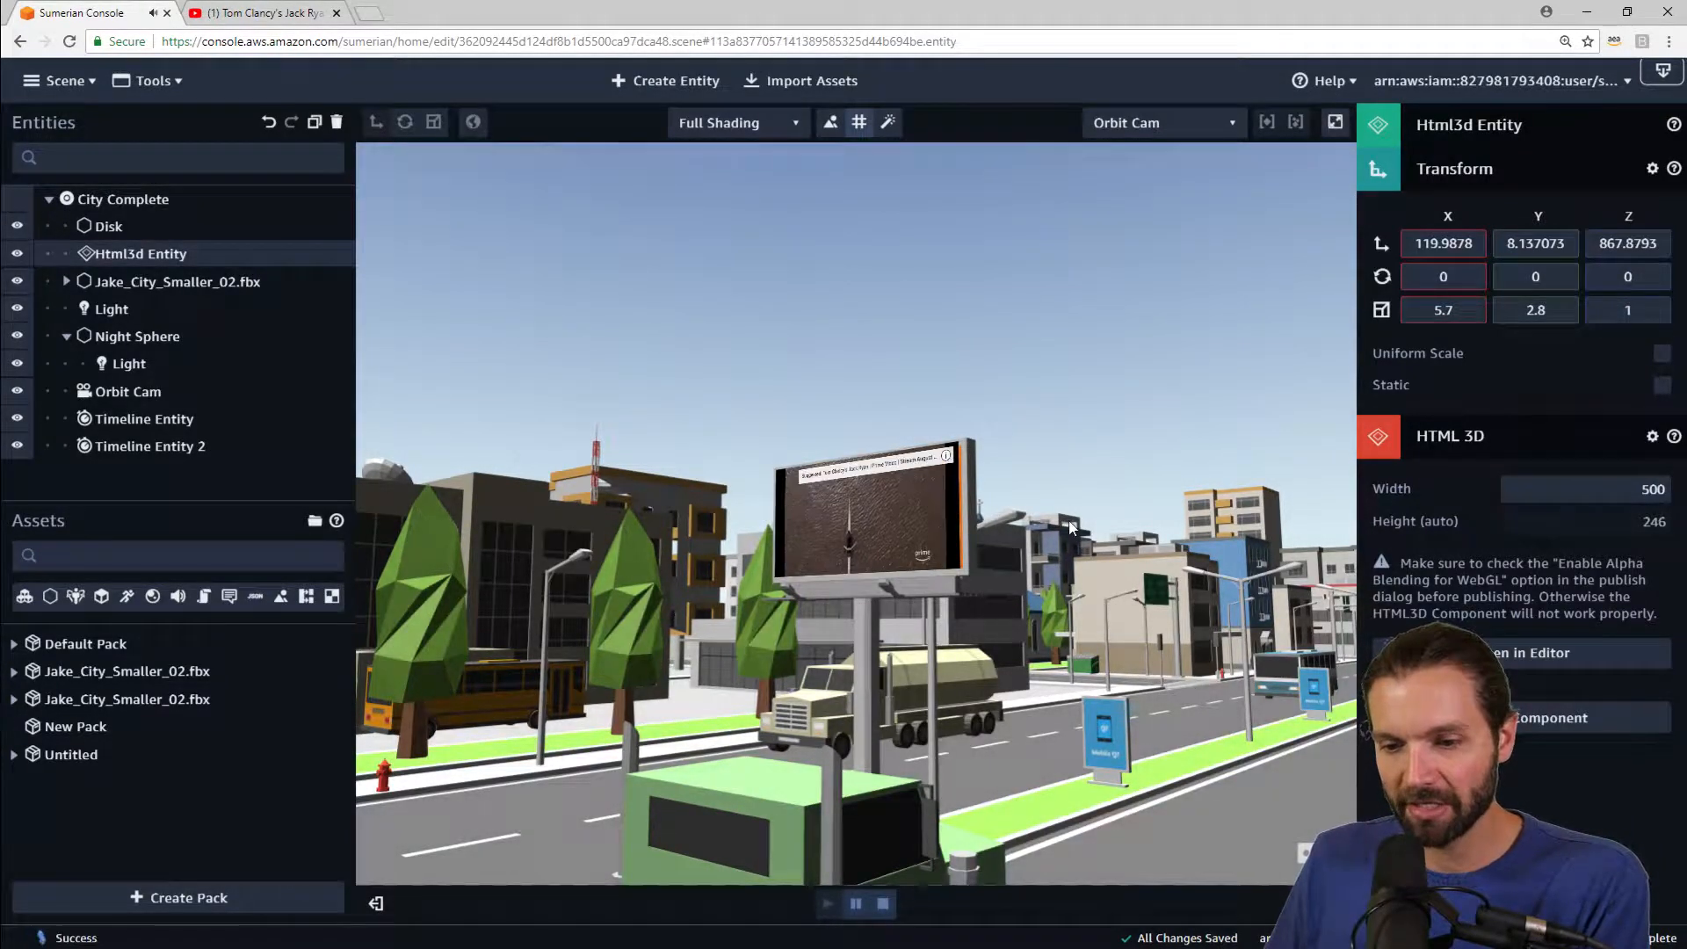
drag(1065, 537, 1393, 434)
right_click(1393, 434)
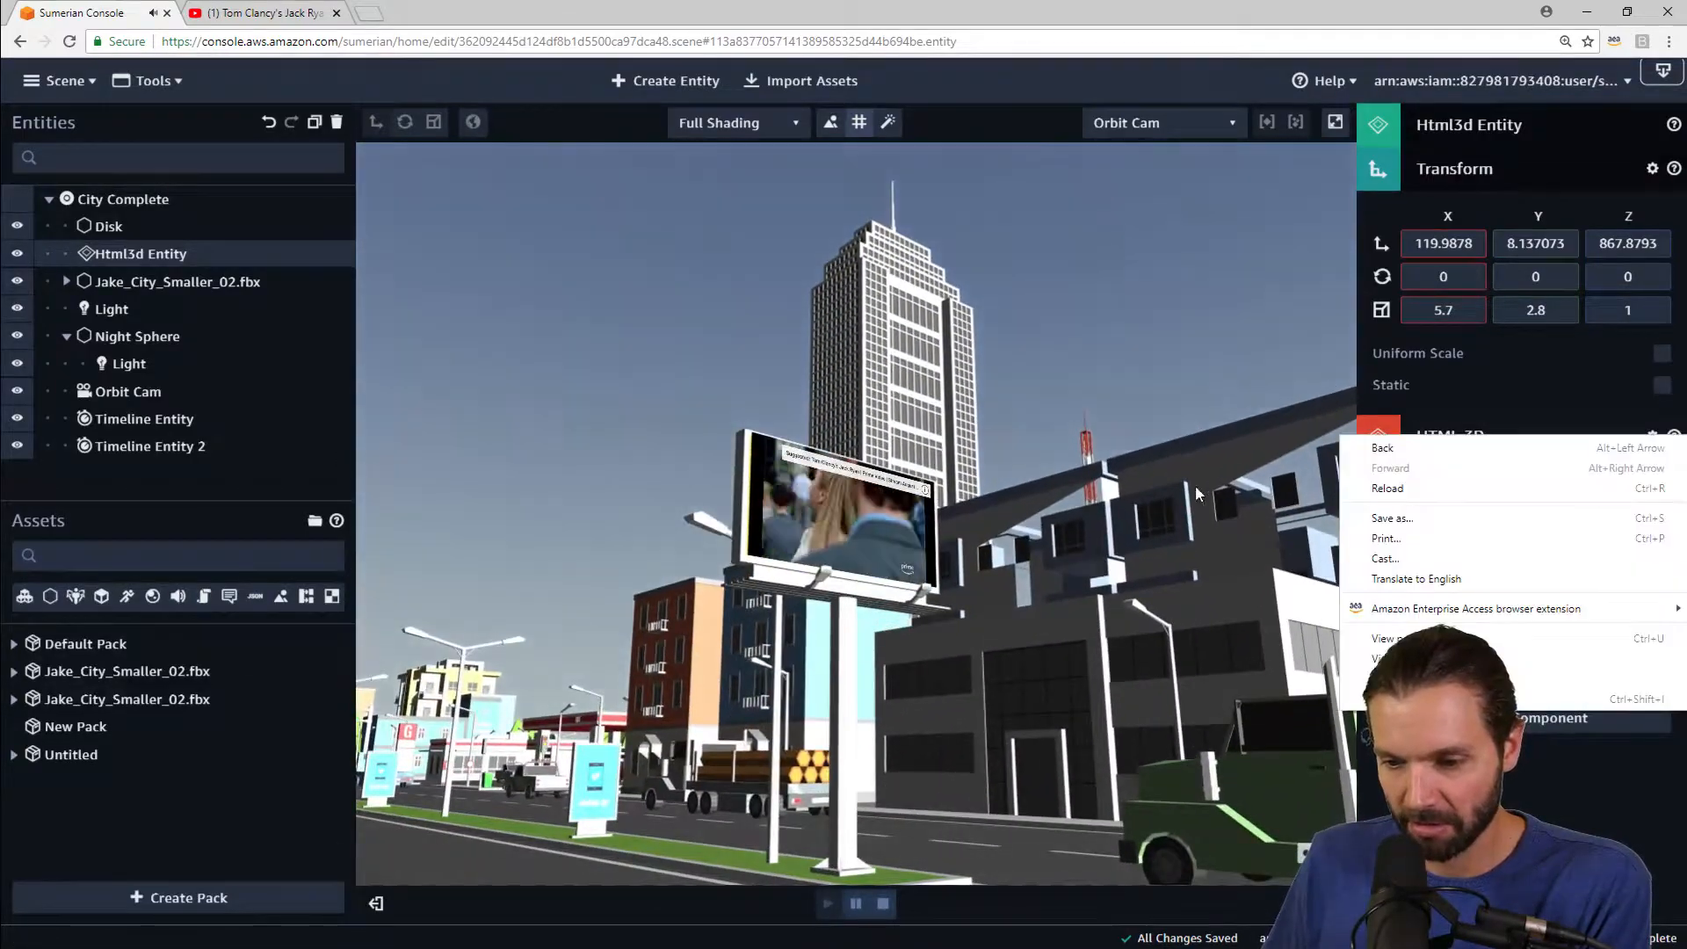
click(848, 527)
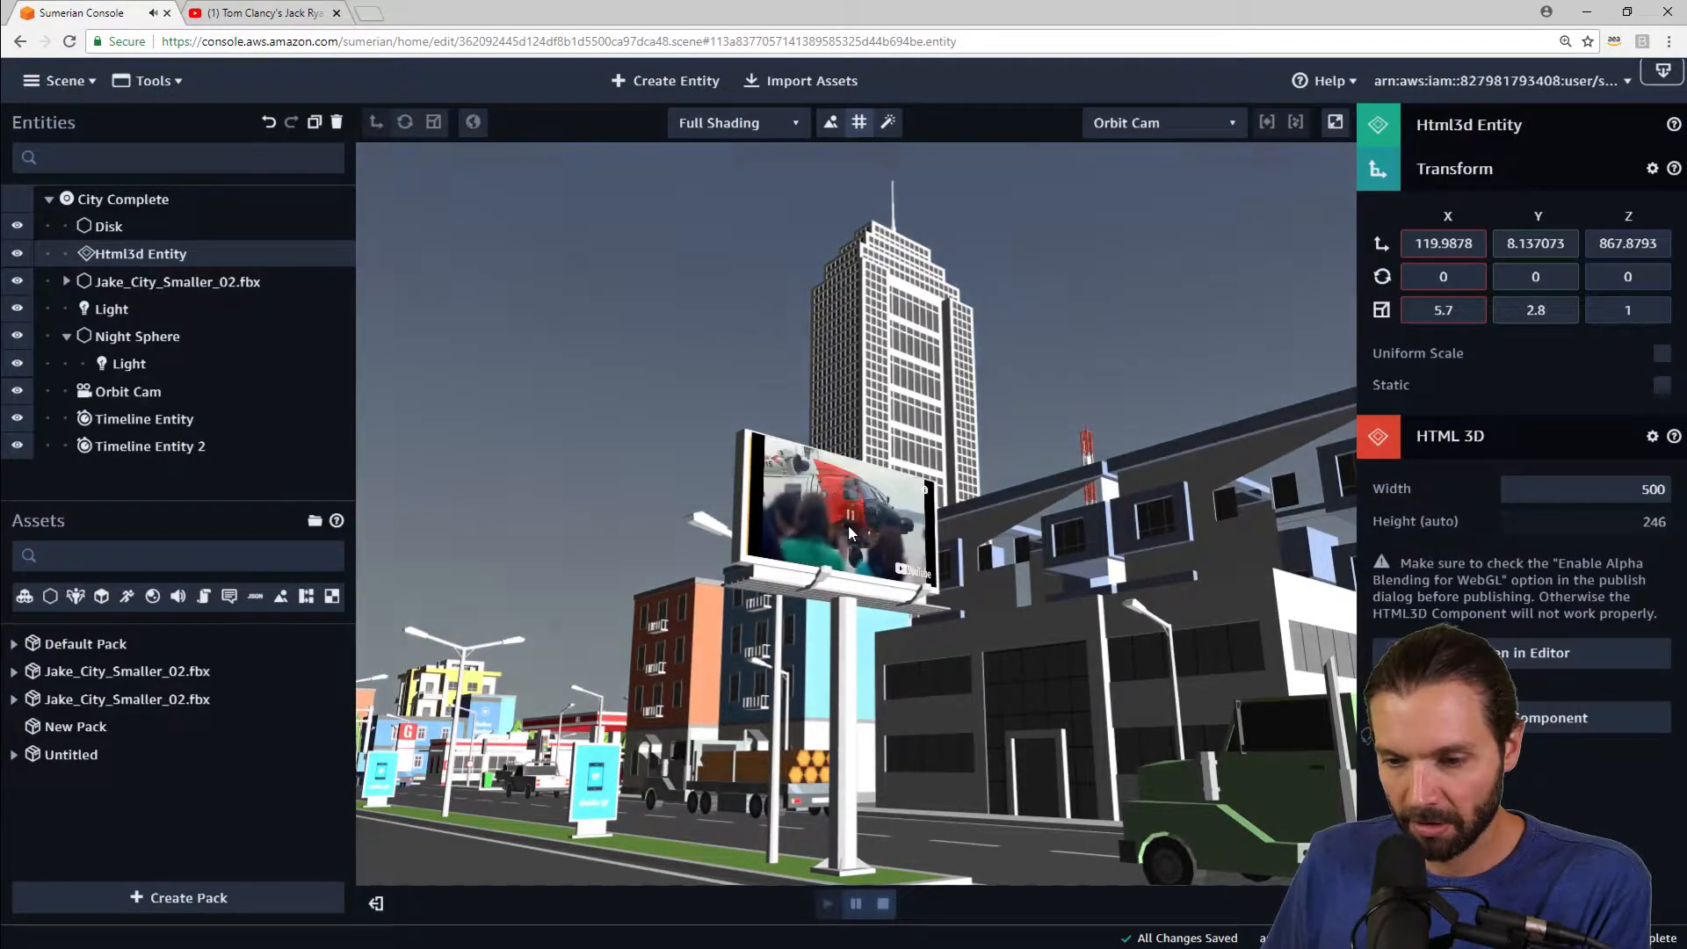
drag(1046, 562, 878, 607)
scroll(879, 606, down, 4)
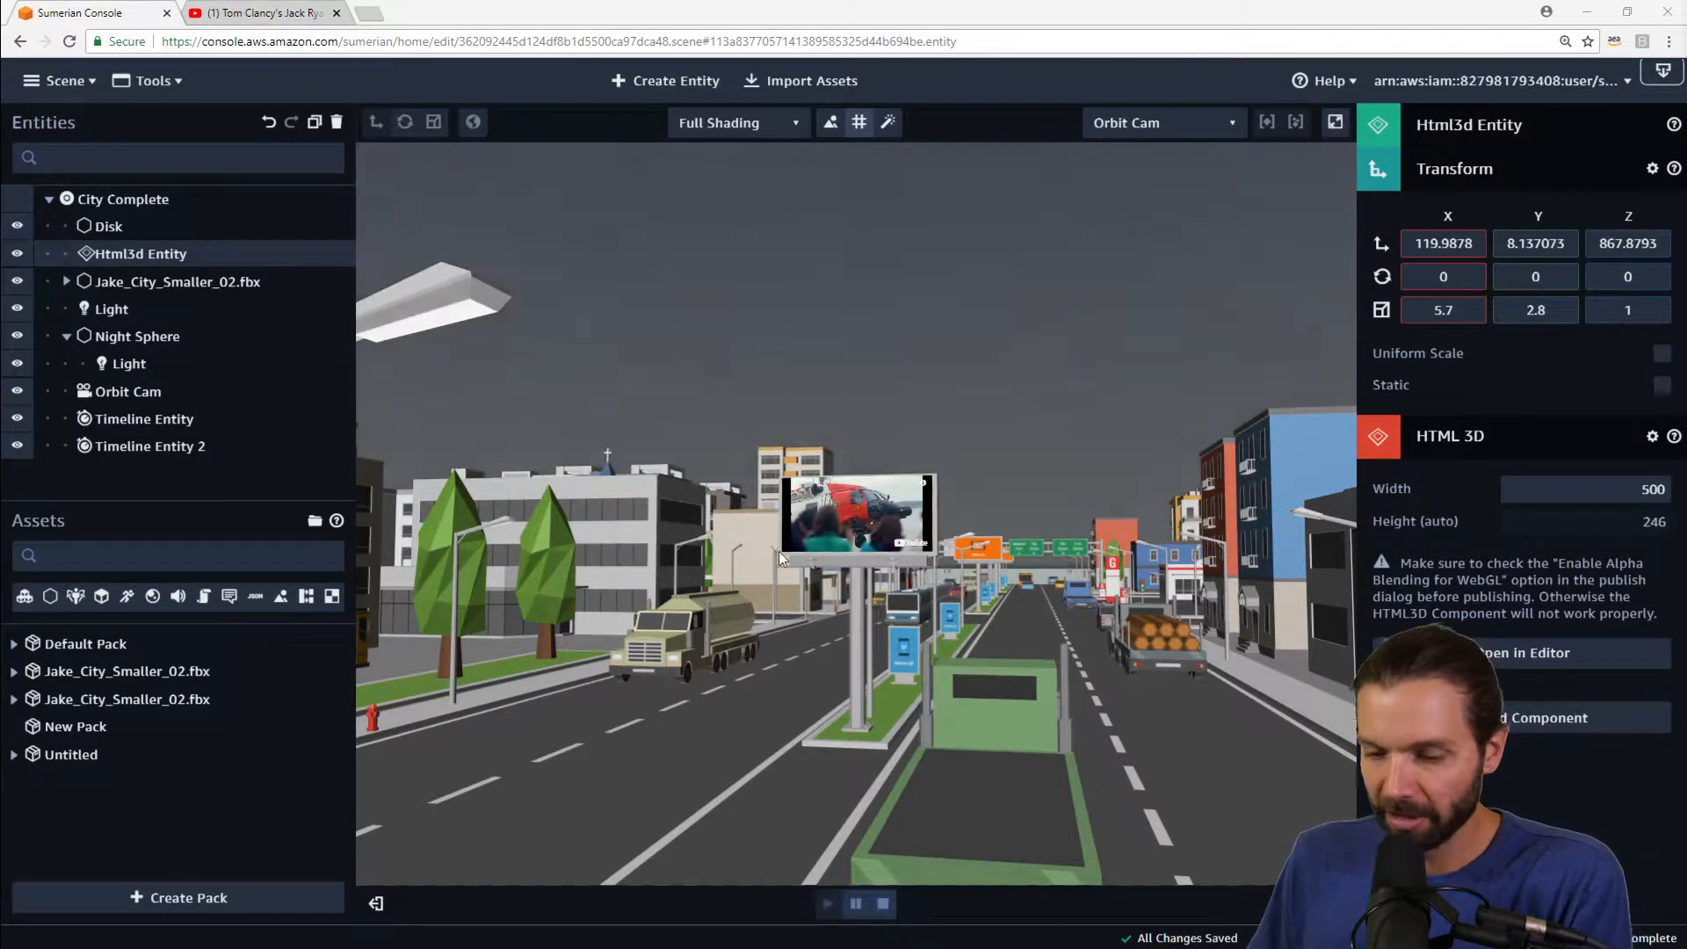
click(882, 903)
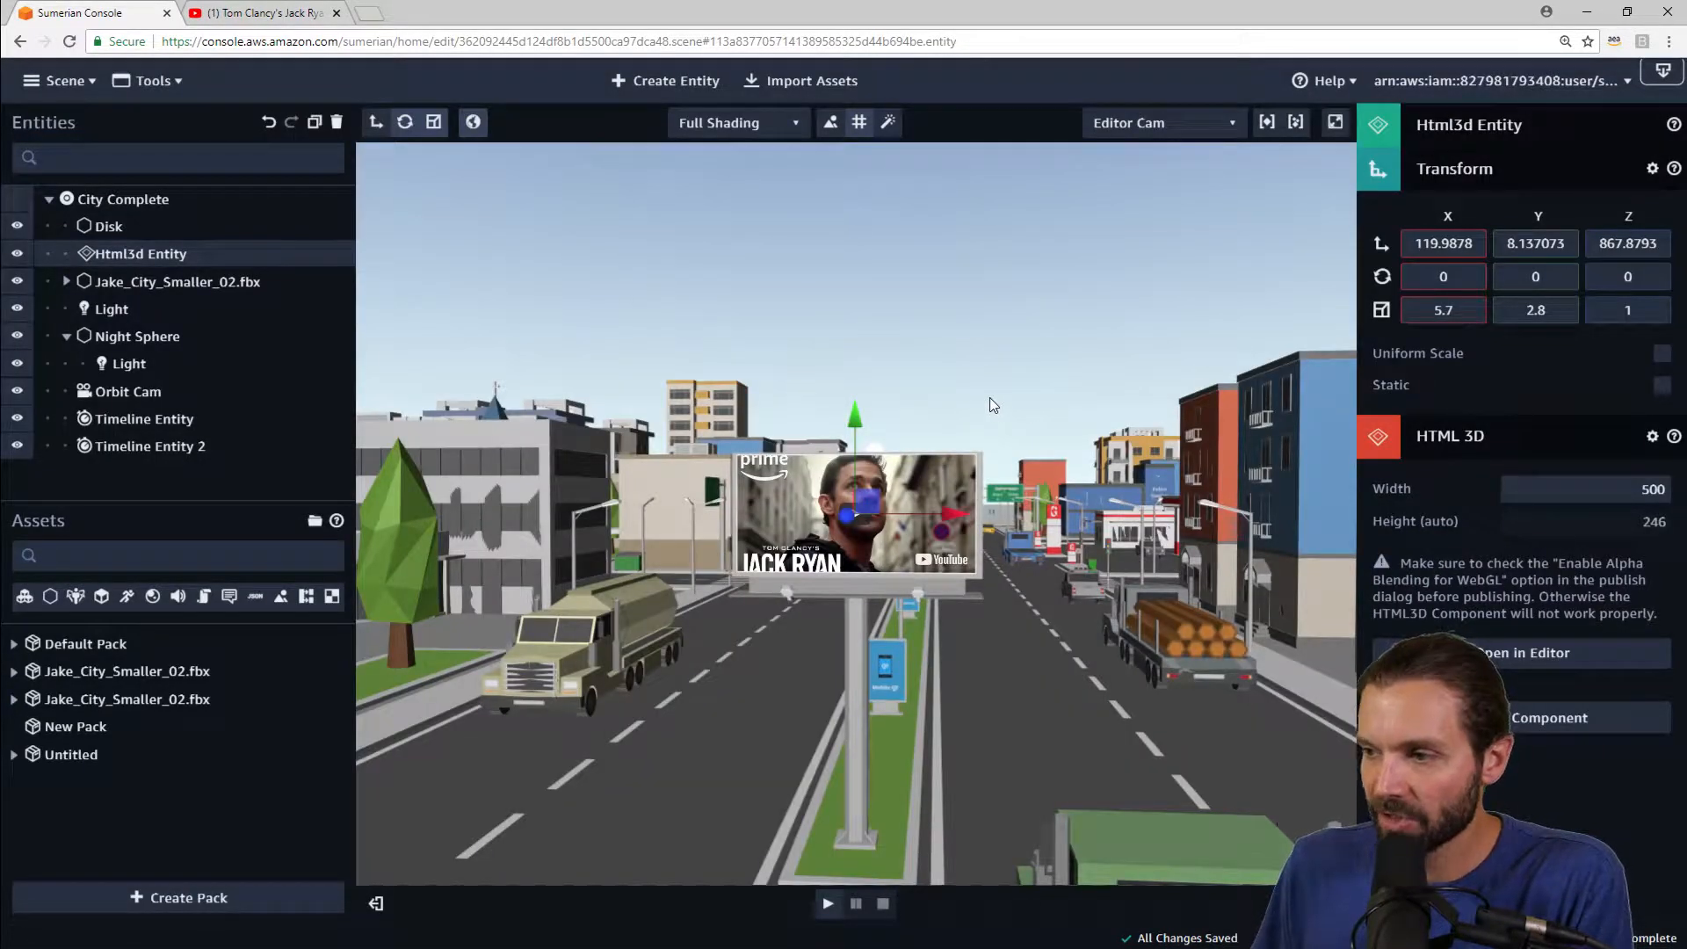
drag(1080, 365, 1055, 419)
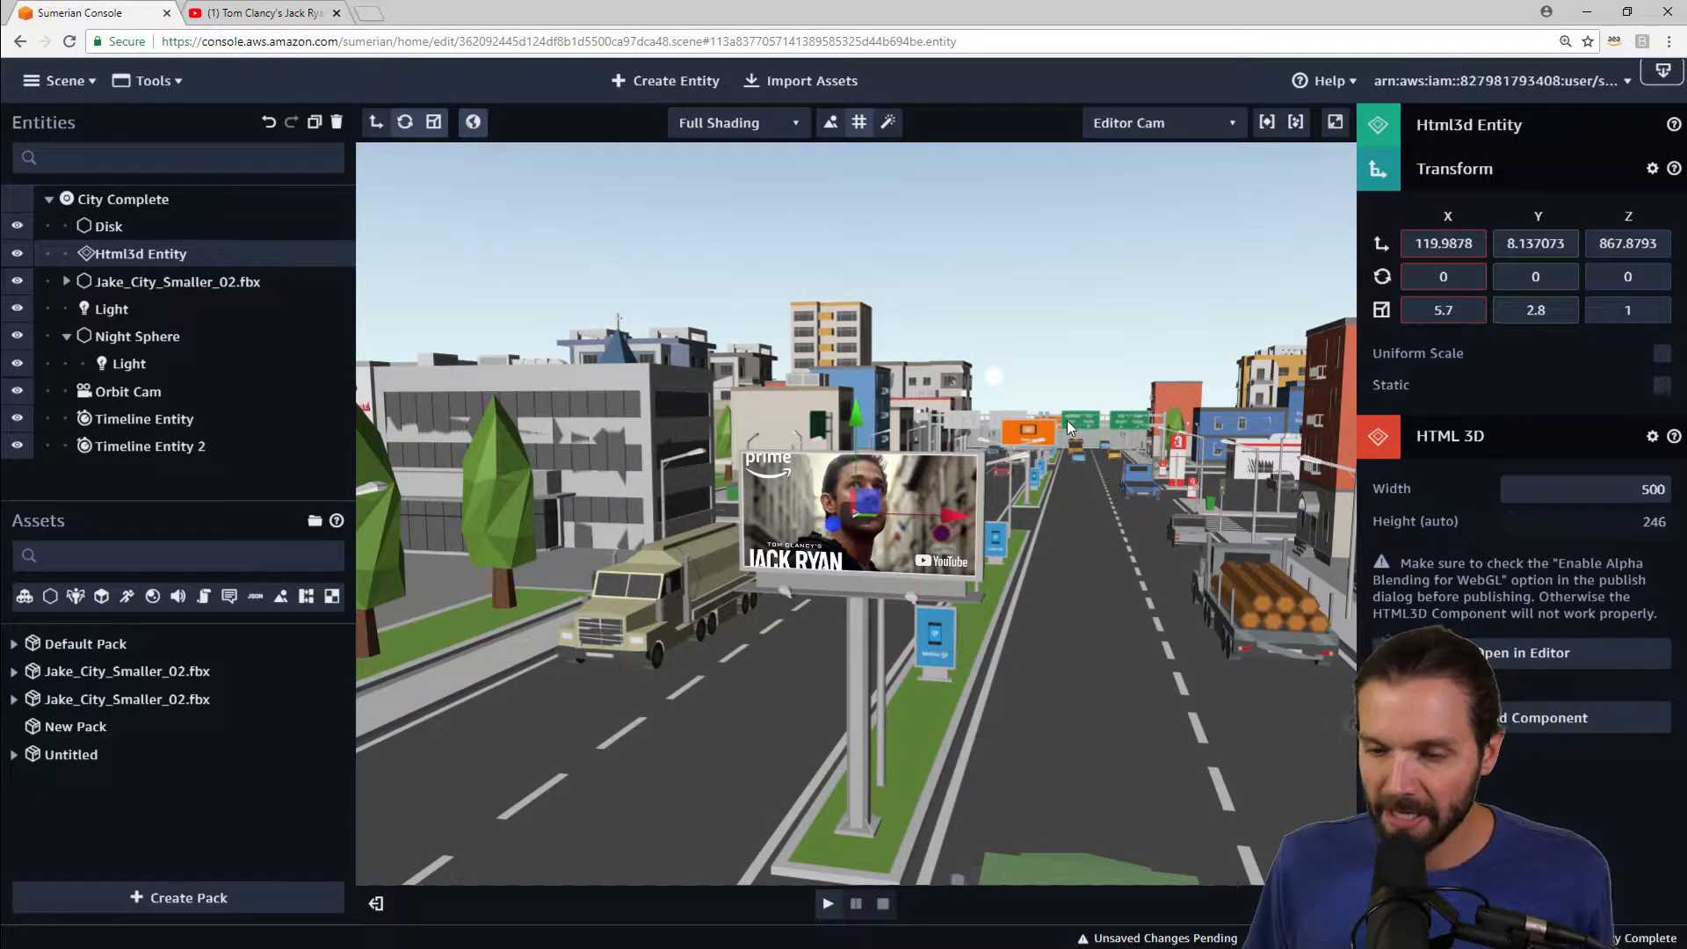
Step: Orbit around the billboard and review the YouTube Embed Video options again
drag(1041, 452, 1082, 603)
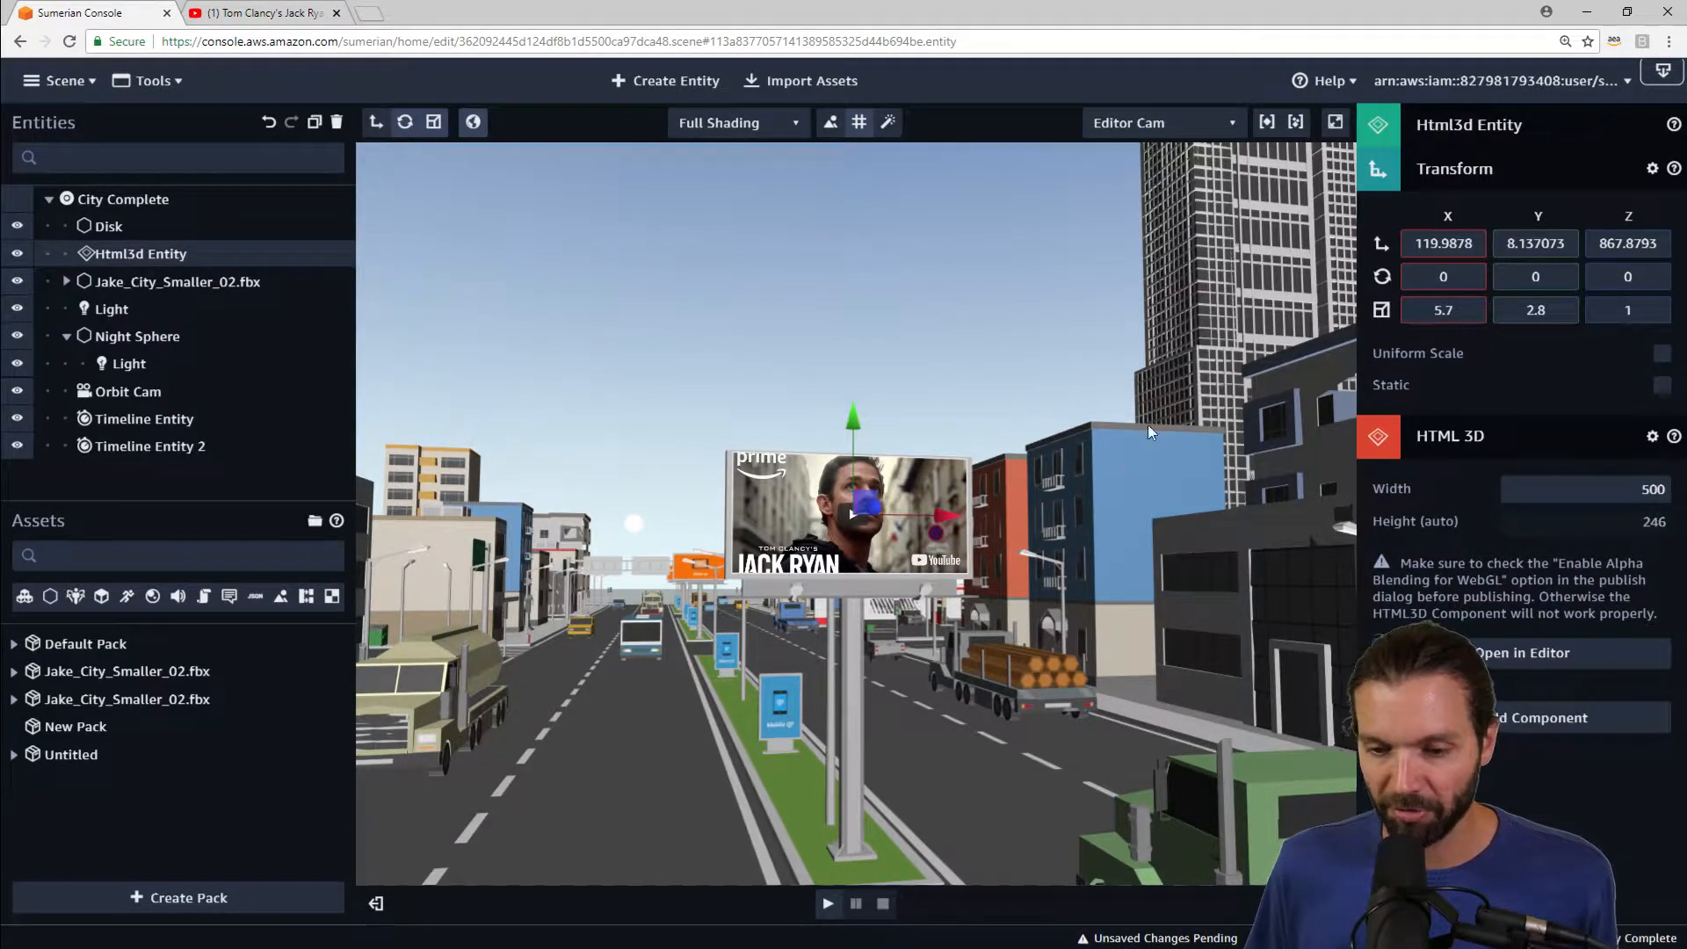
drag(1016, 708, 1006, 596)
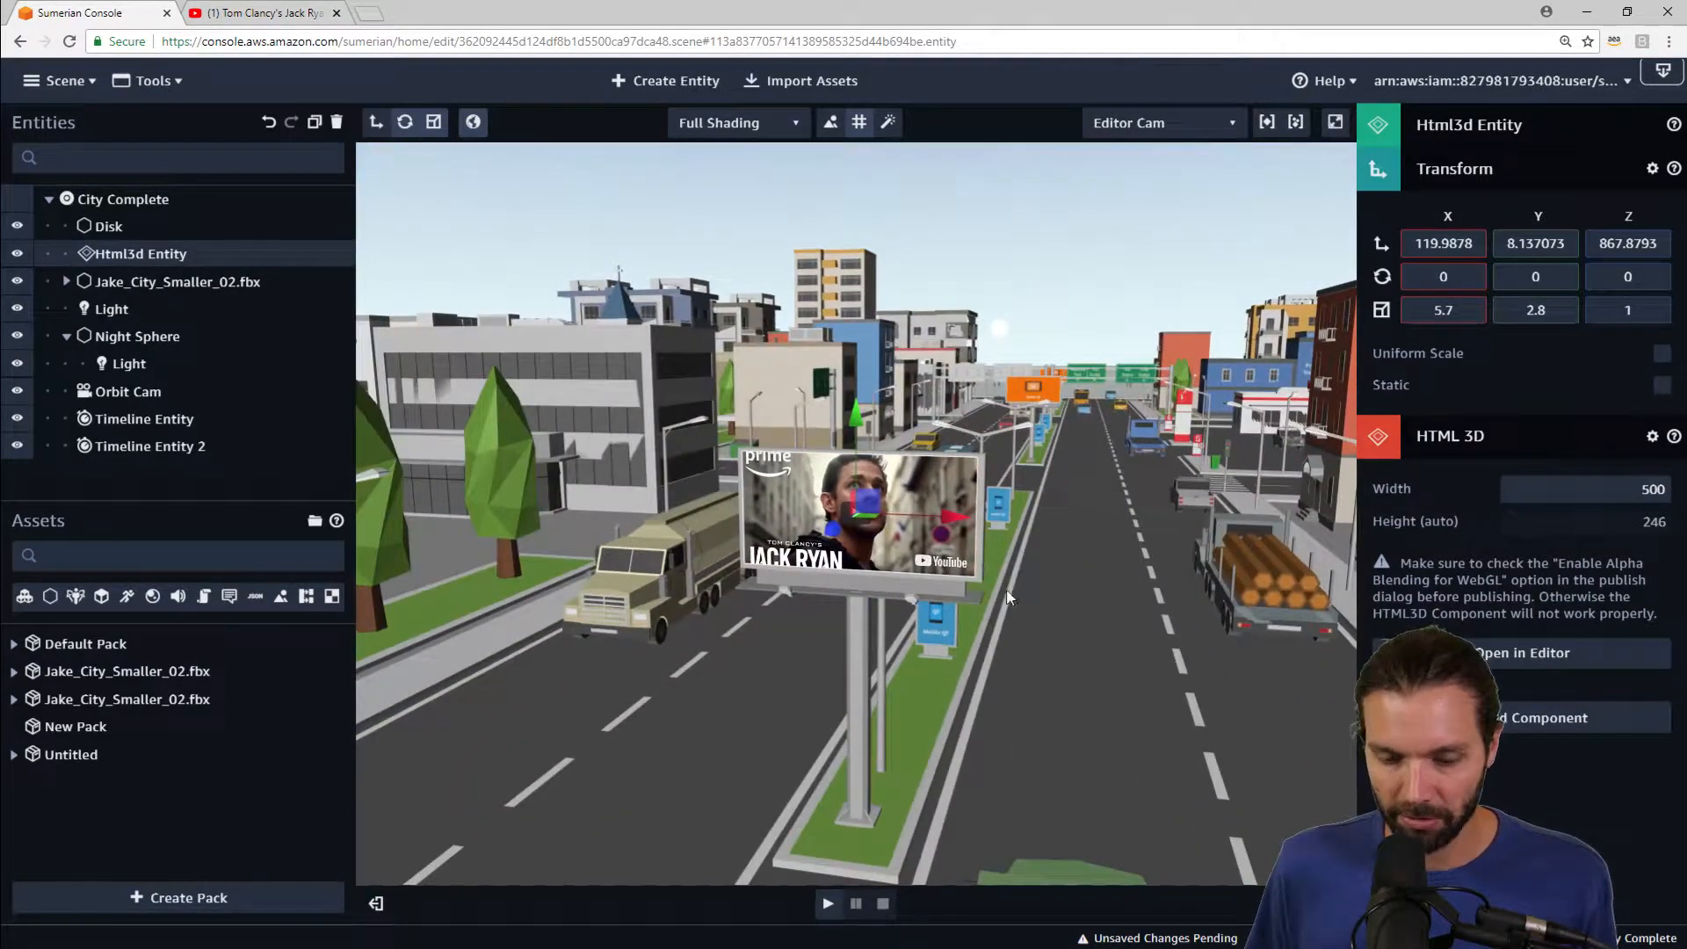
drag(1088, 441, 956, 701)
drag(1107, 509, 1101, 528)
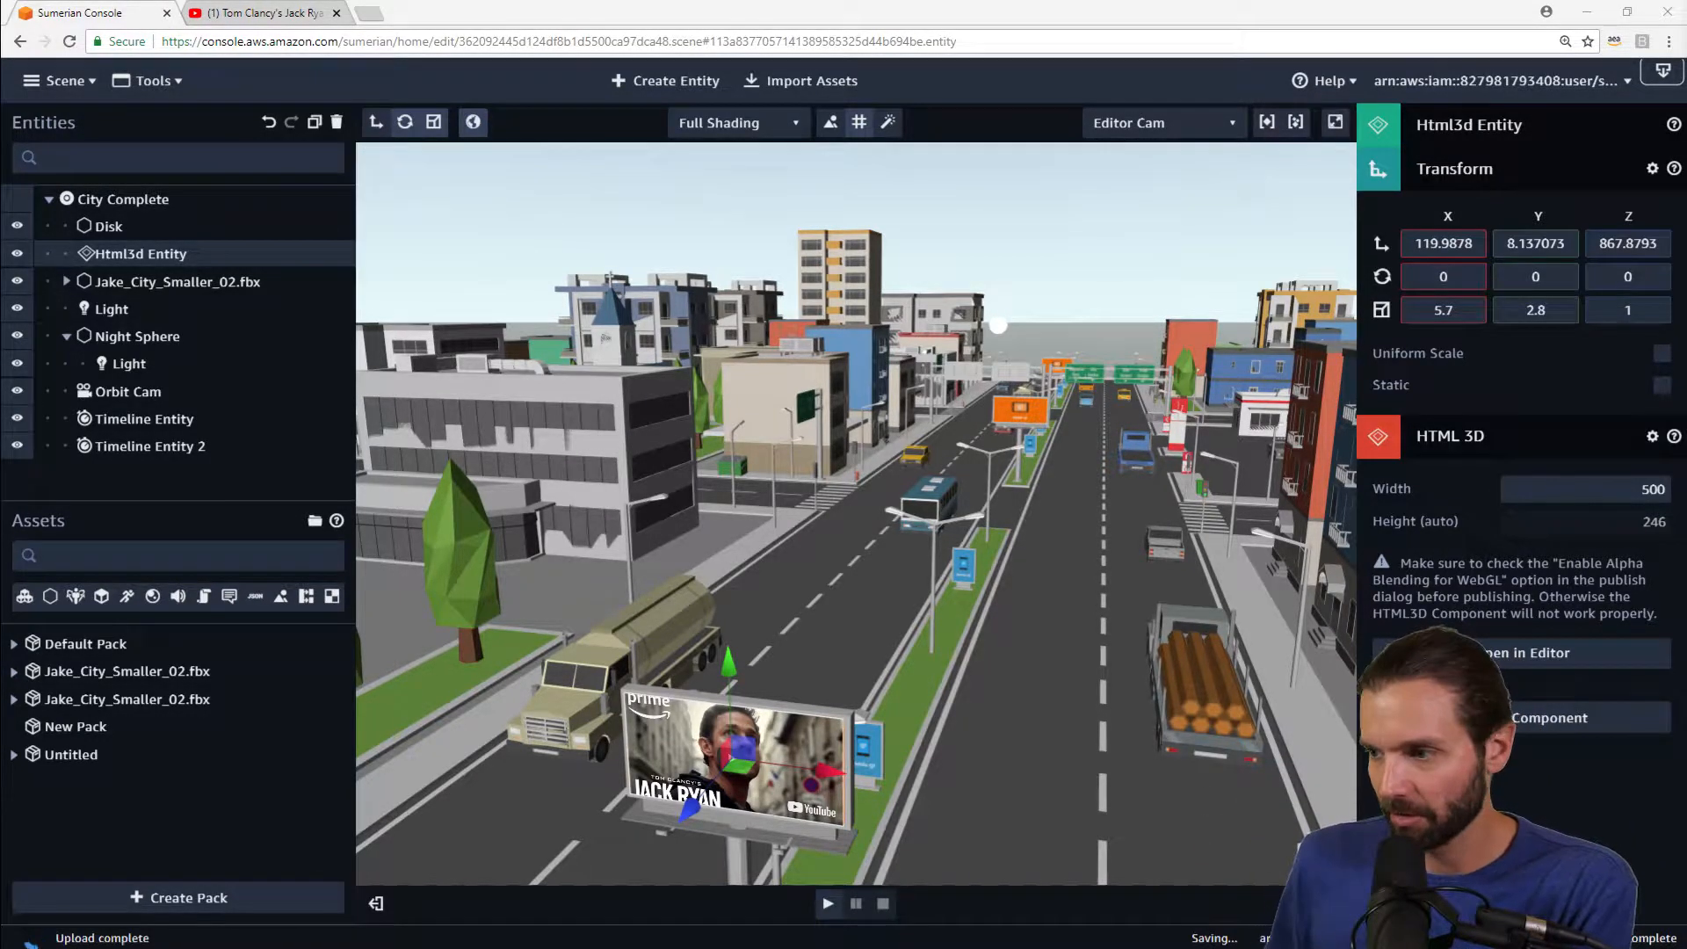
click(313, 20)
scroll(1119, 548, down, 2)
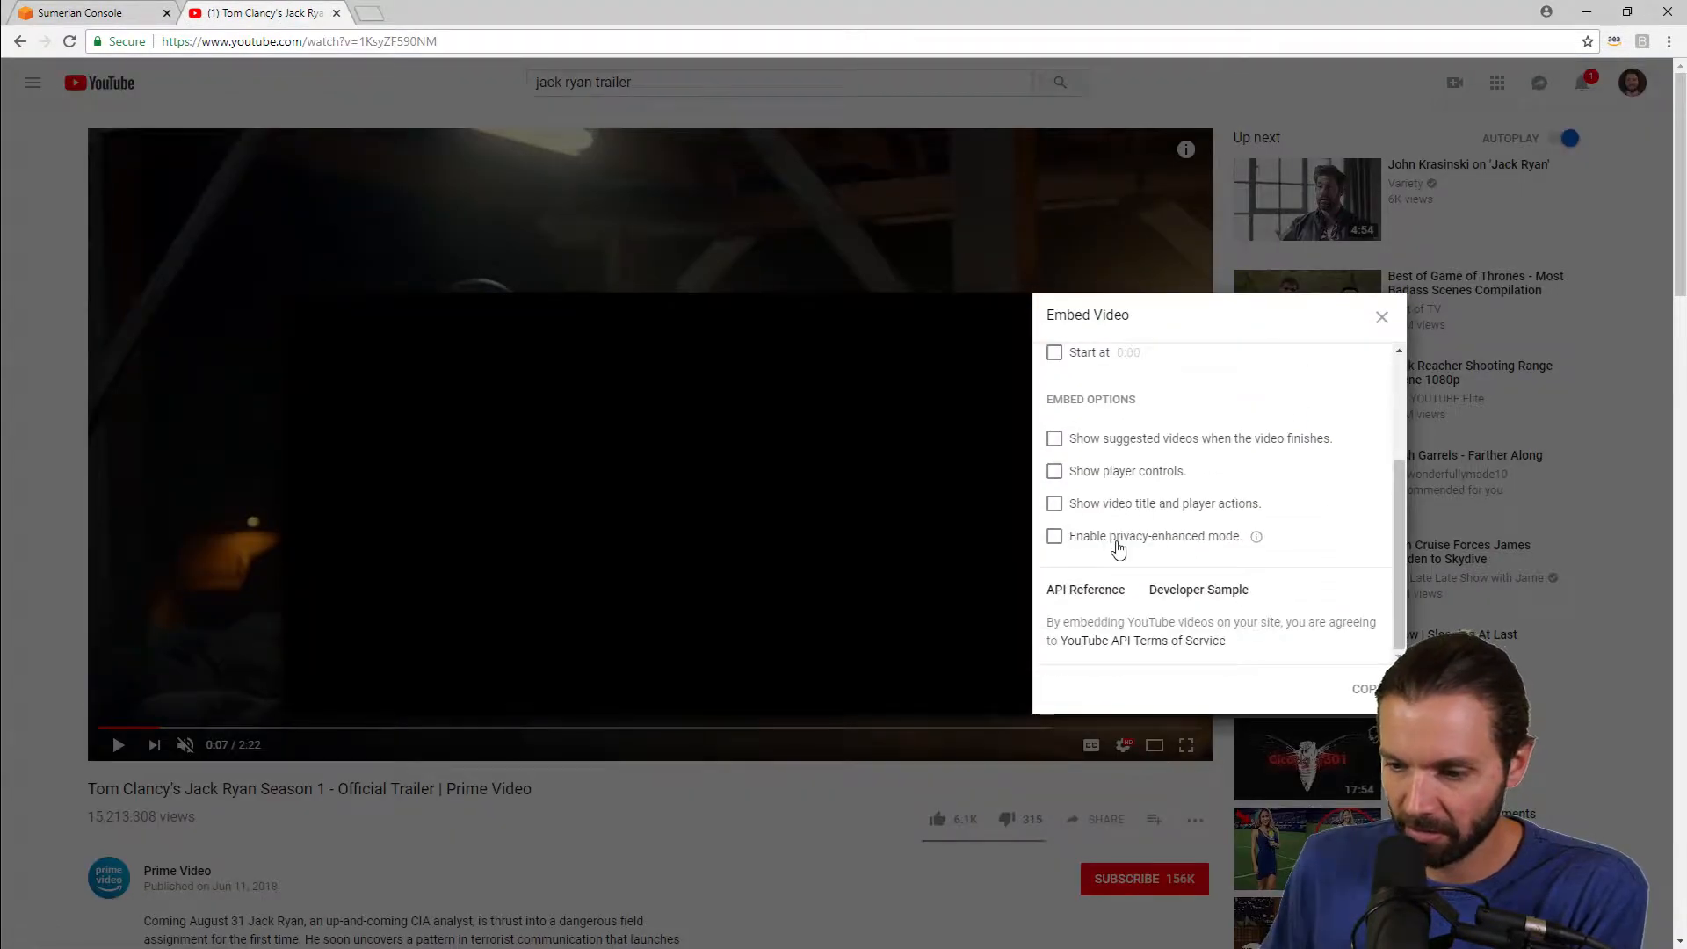
scroll(1070, 553, up, 2)
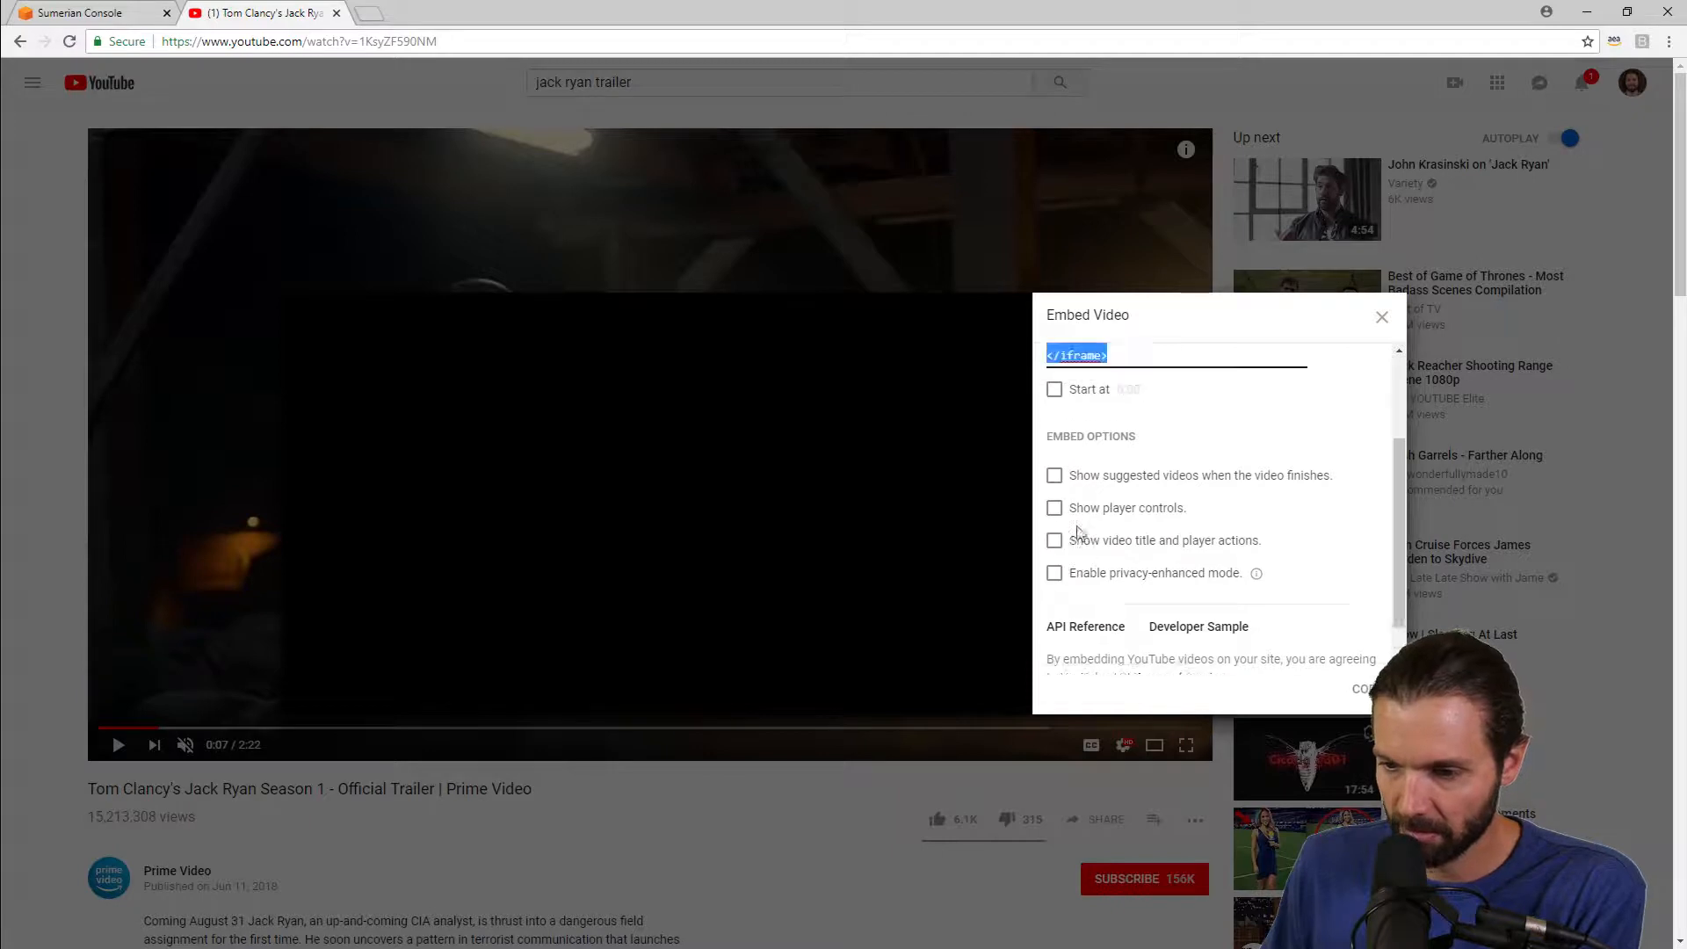
scroll(1109, 523, down, 2)
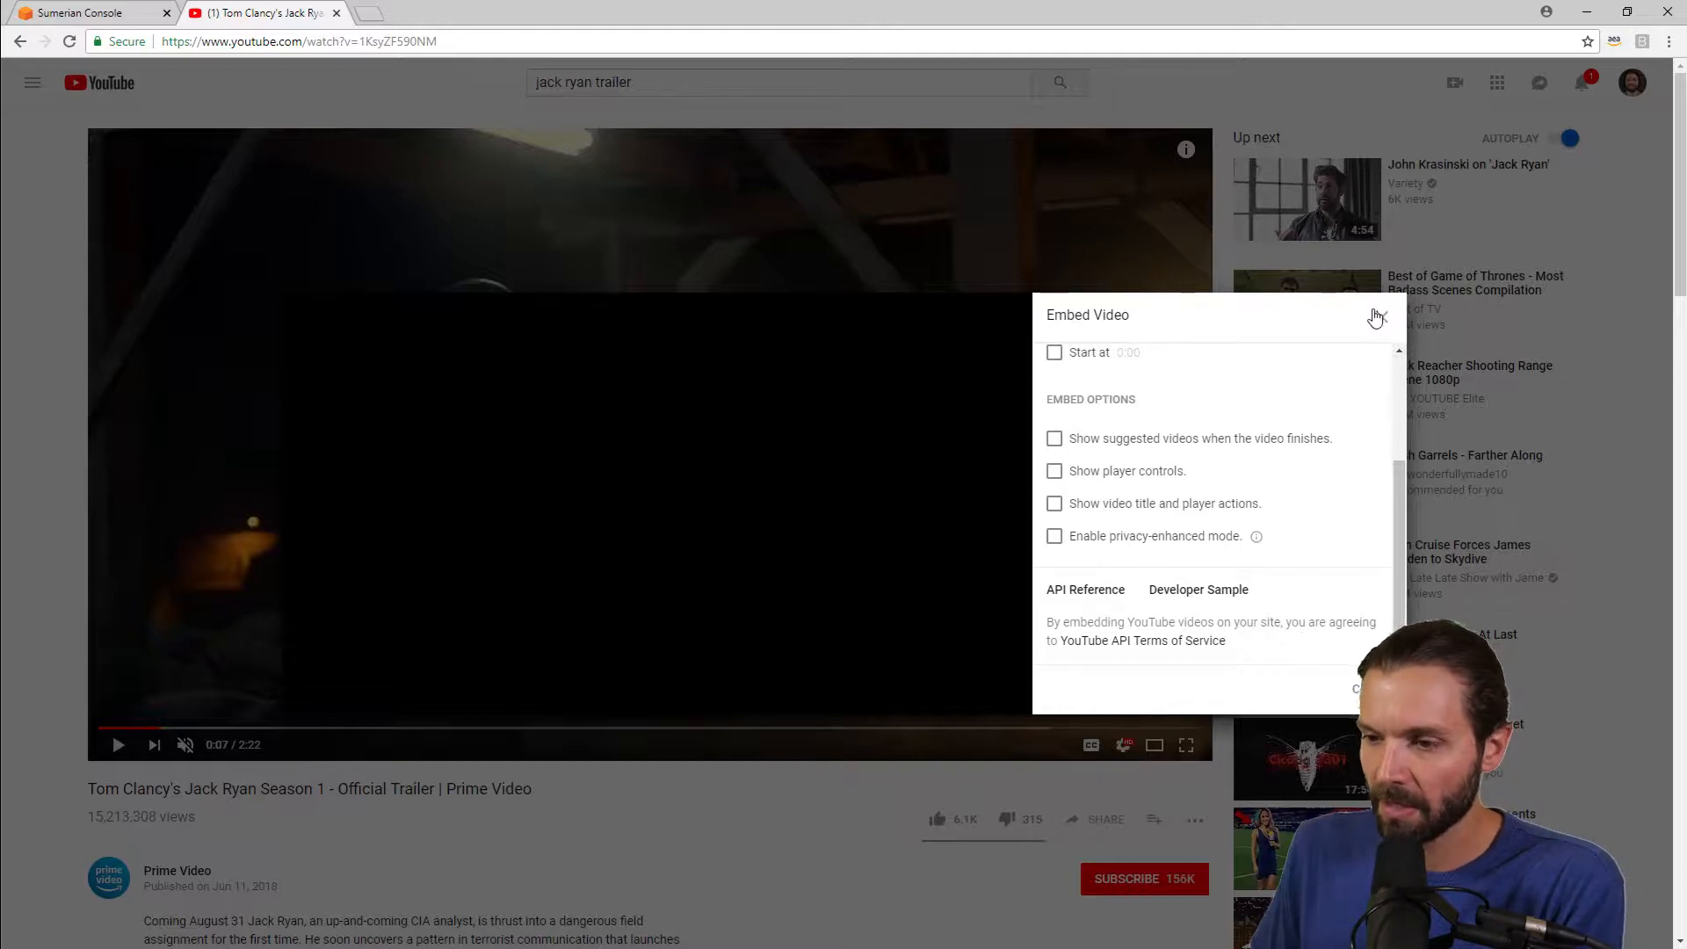
click(109, 13)
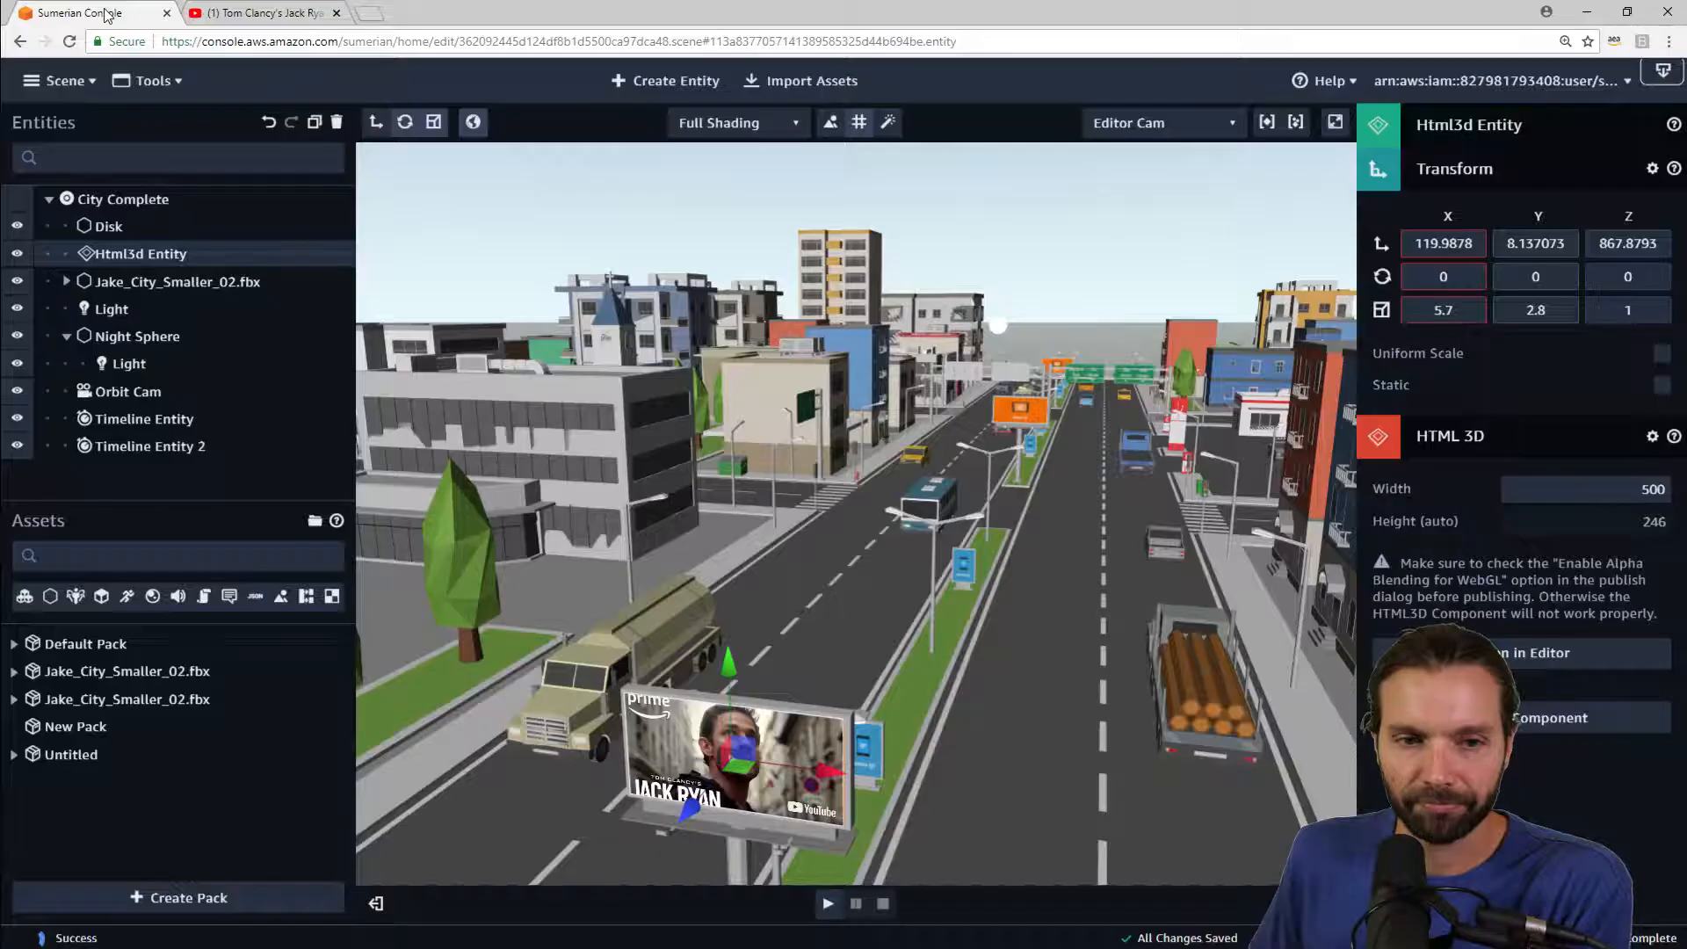
Step: Create a new Quad primitive entity in the scene
right_drag(956, 587, 991, 574)
scroll(983, 561, up, 5)
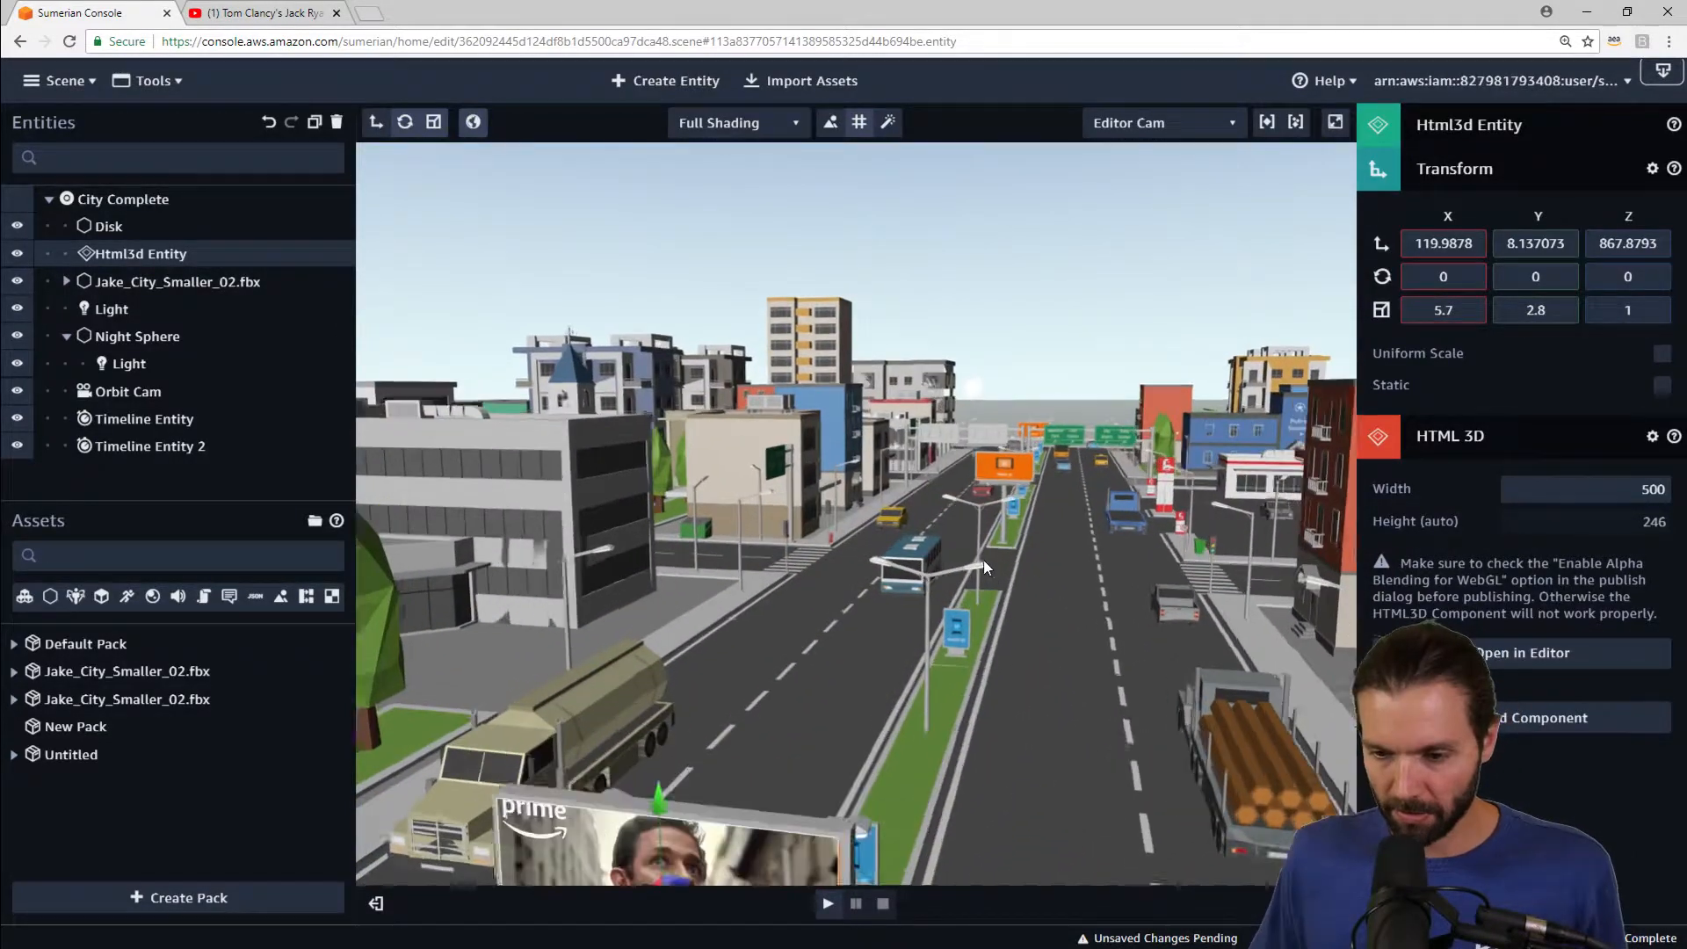
middle_drag(1093, 461, 946, 648)
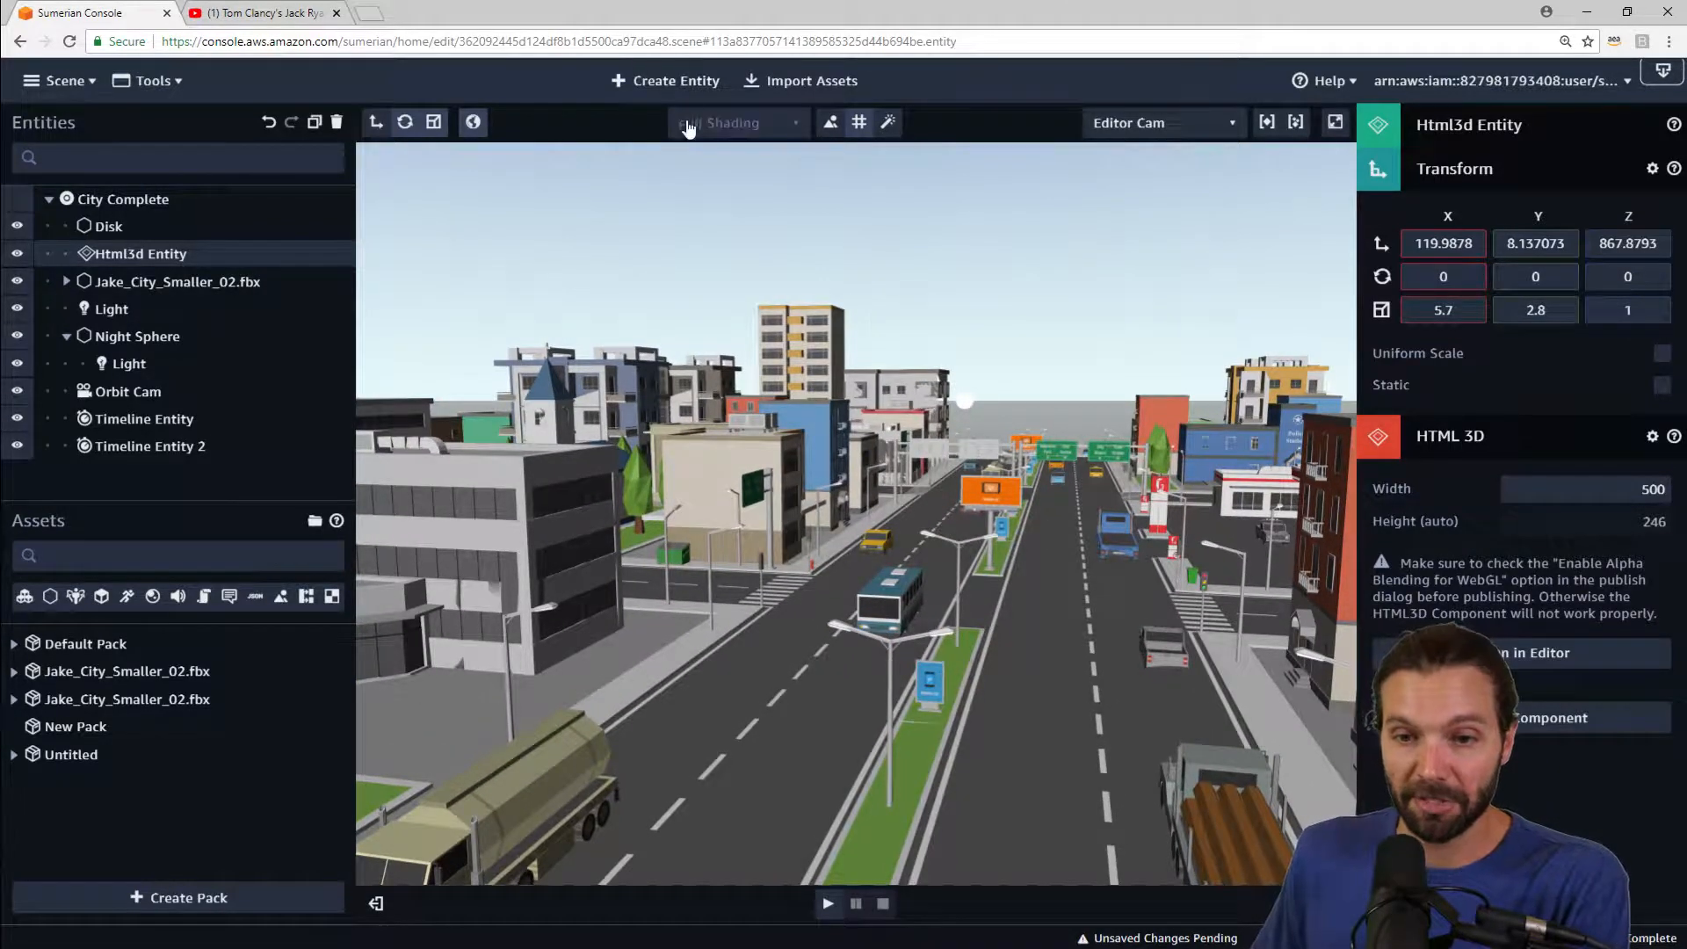
click(672, 82)
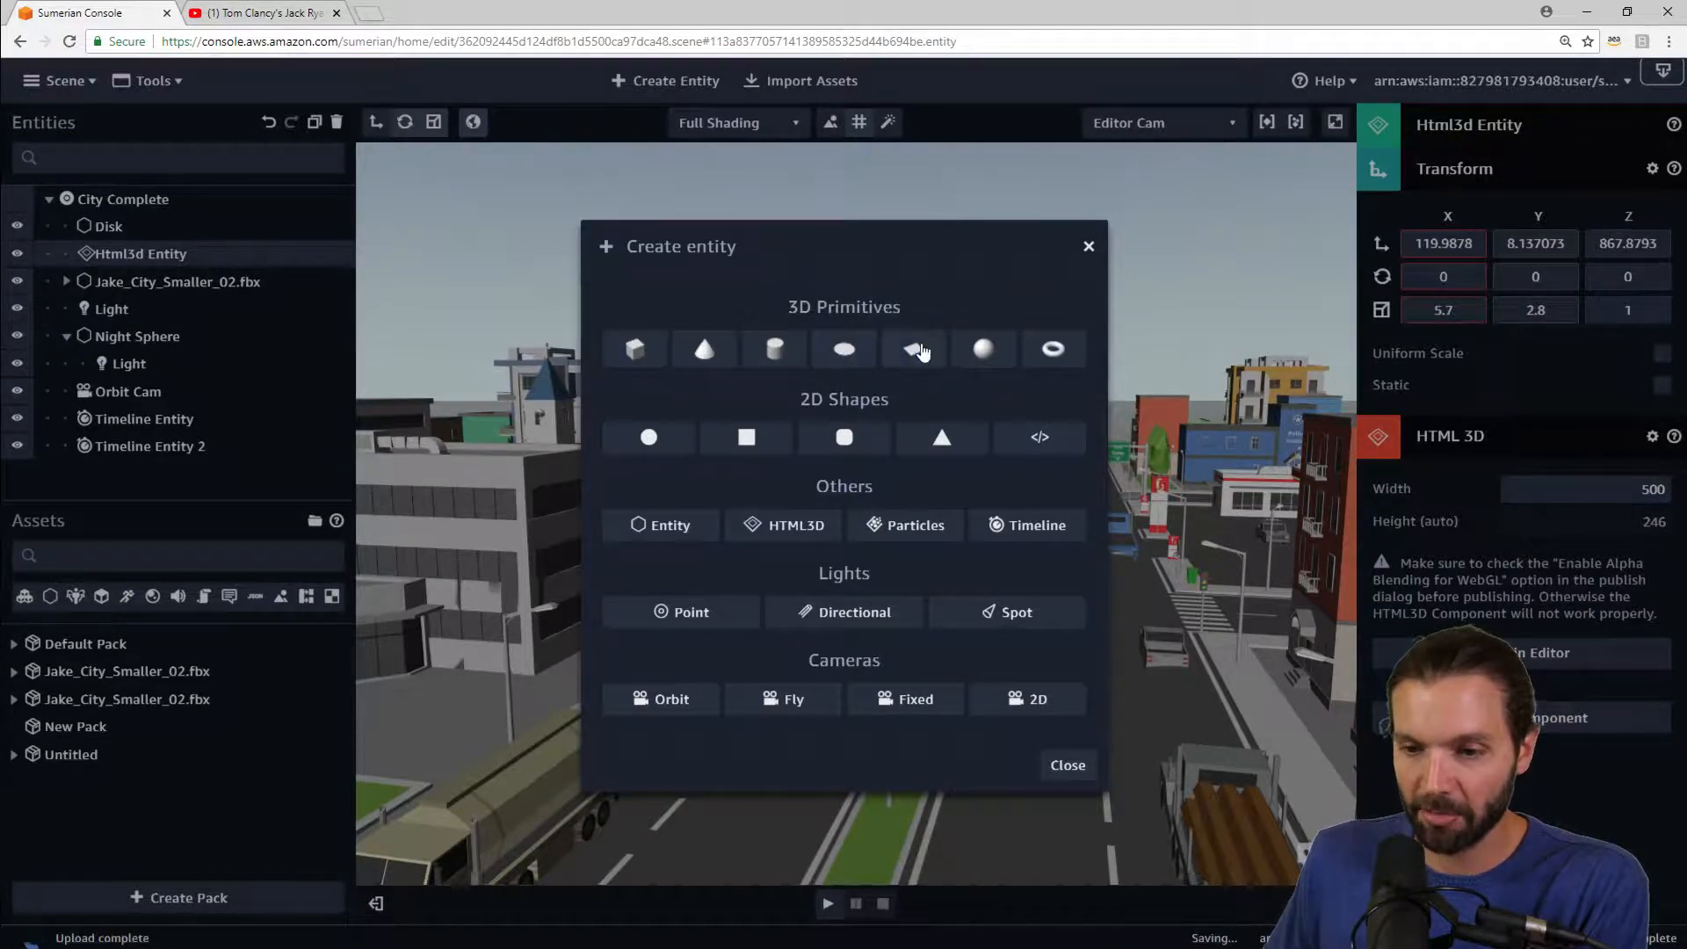
click(918, 350)
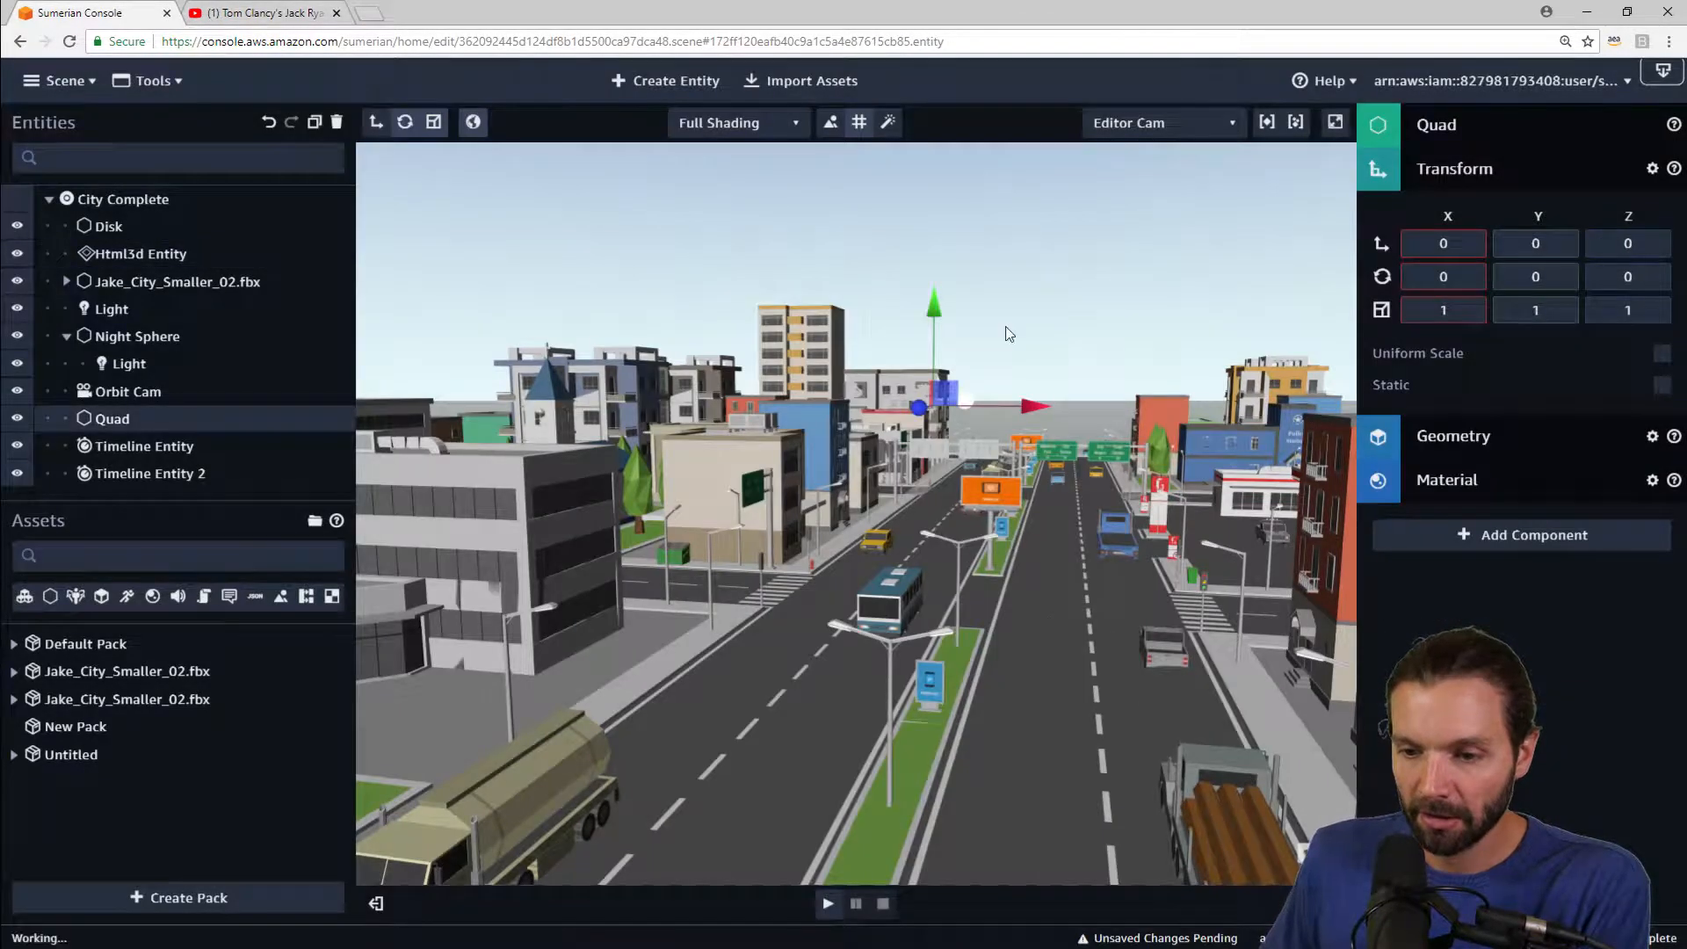
Step: Move the quad onto the front of the orange roadside billboard
drag(918, 408, 1112, 511)
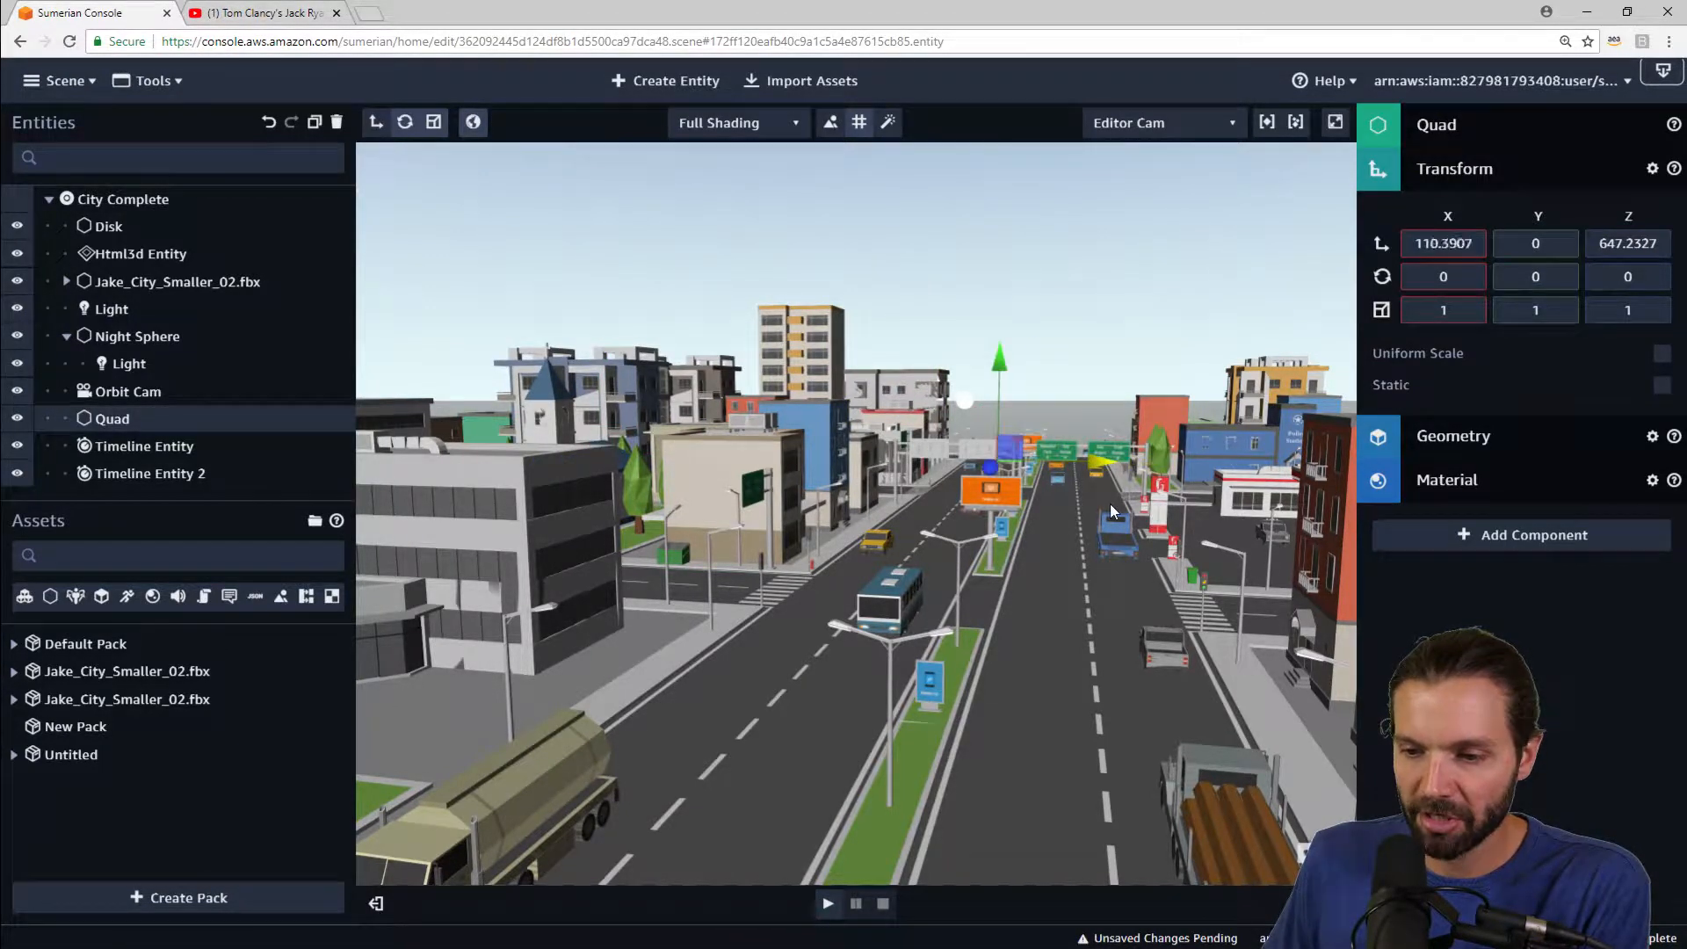
drag(989, 474, 1089, 570)
drag(989, 462, 1000, 389)
drag(980, 497, 978, 508)
key(f)
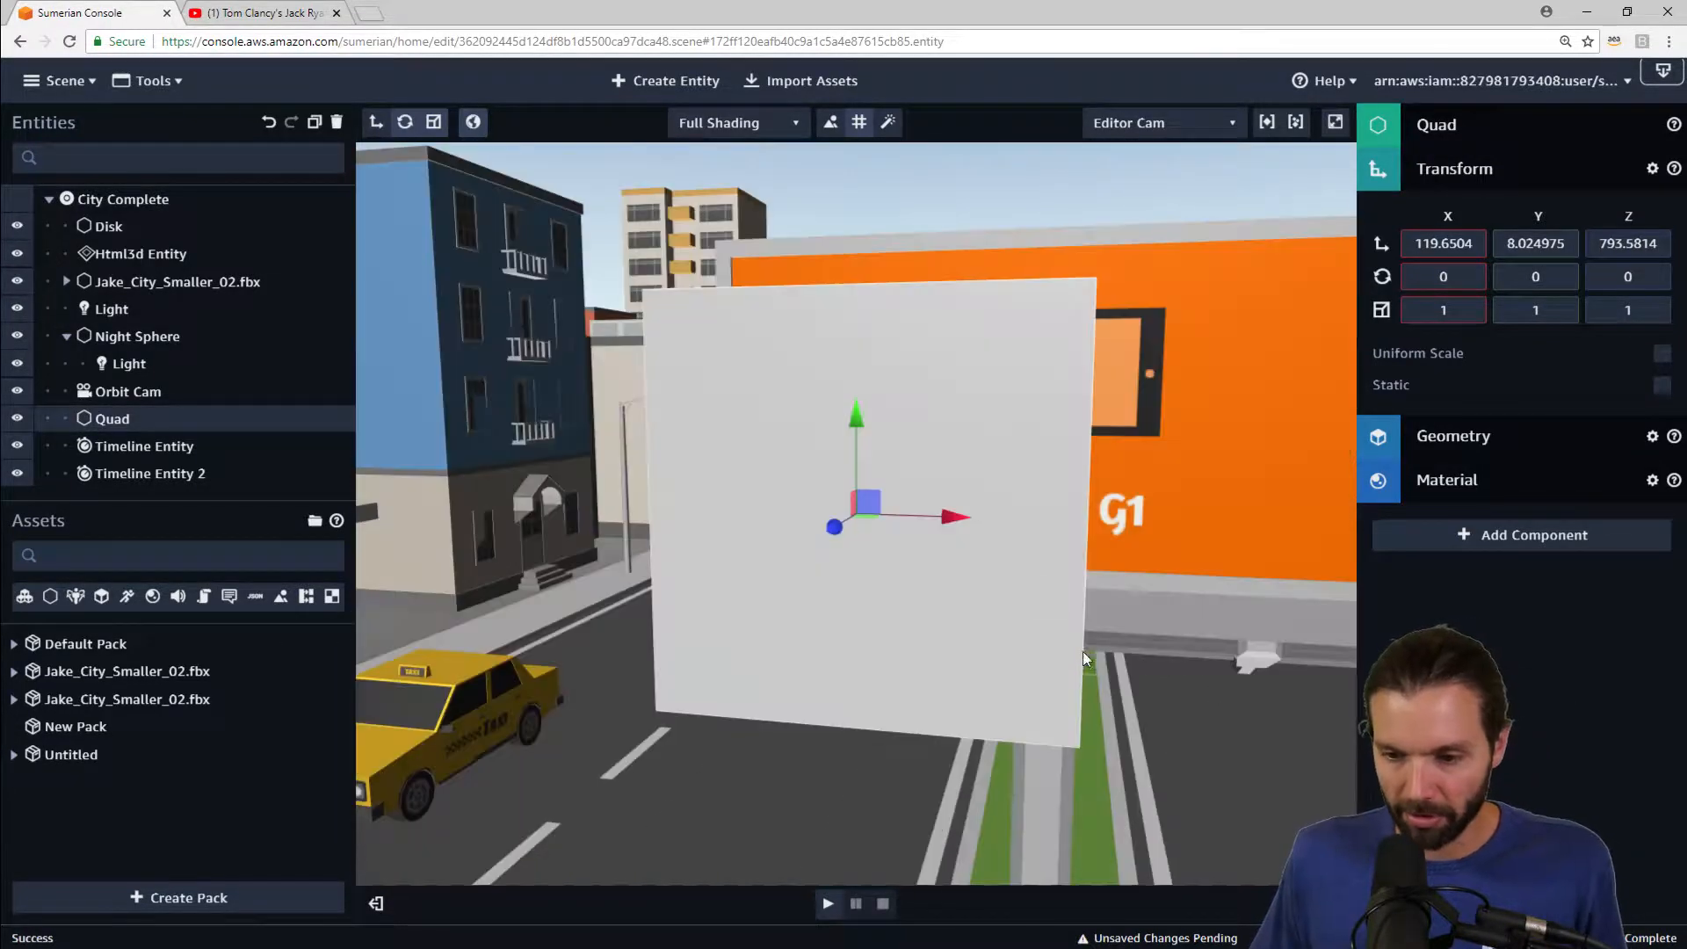
right_drag(867, 755, 926, 746)
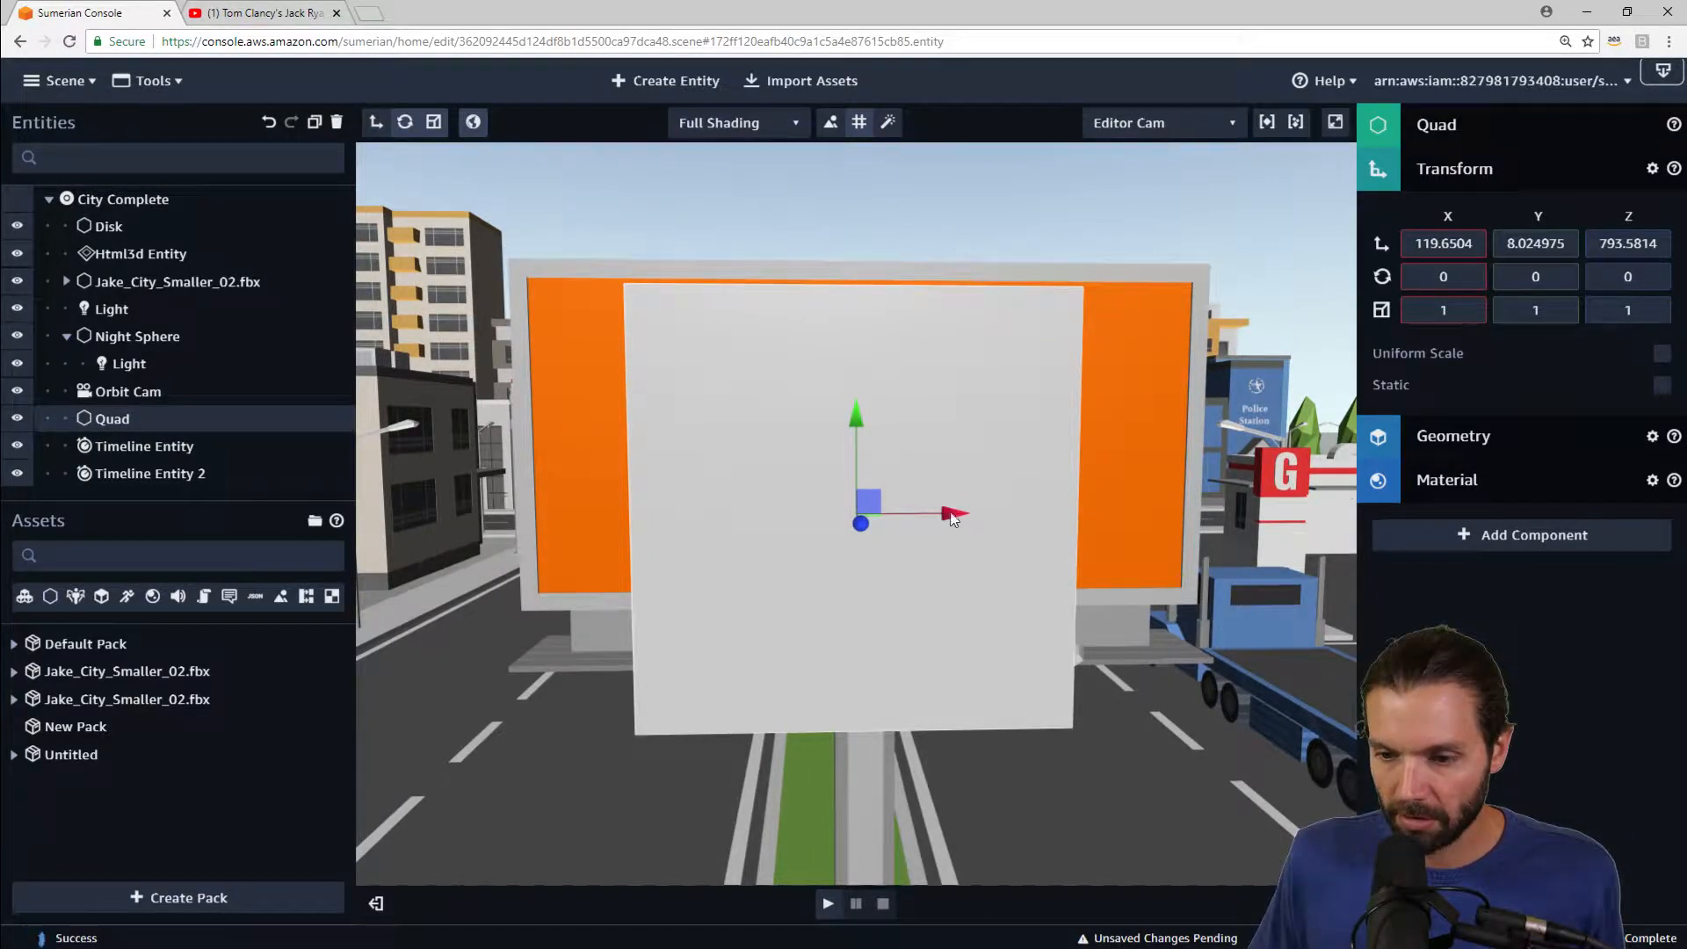
drag(953, 518, 855, 497)
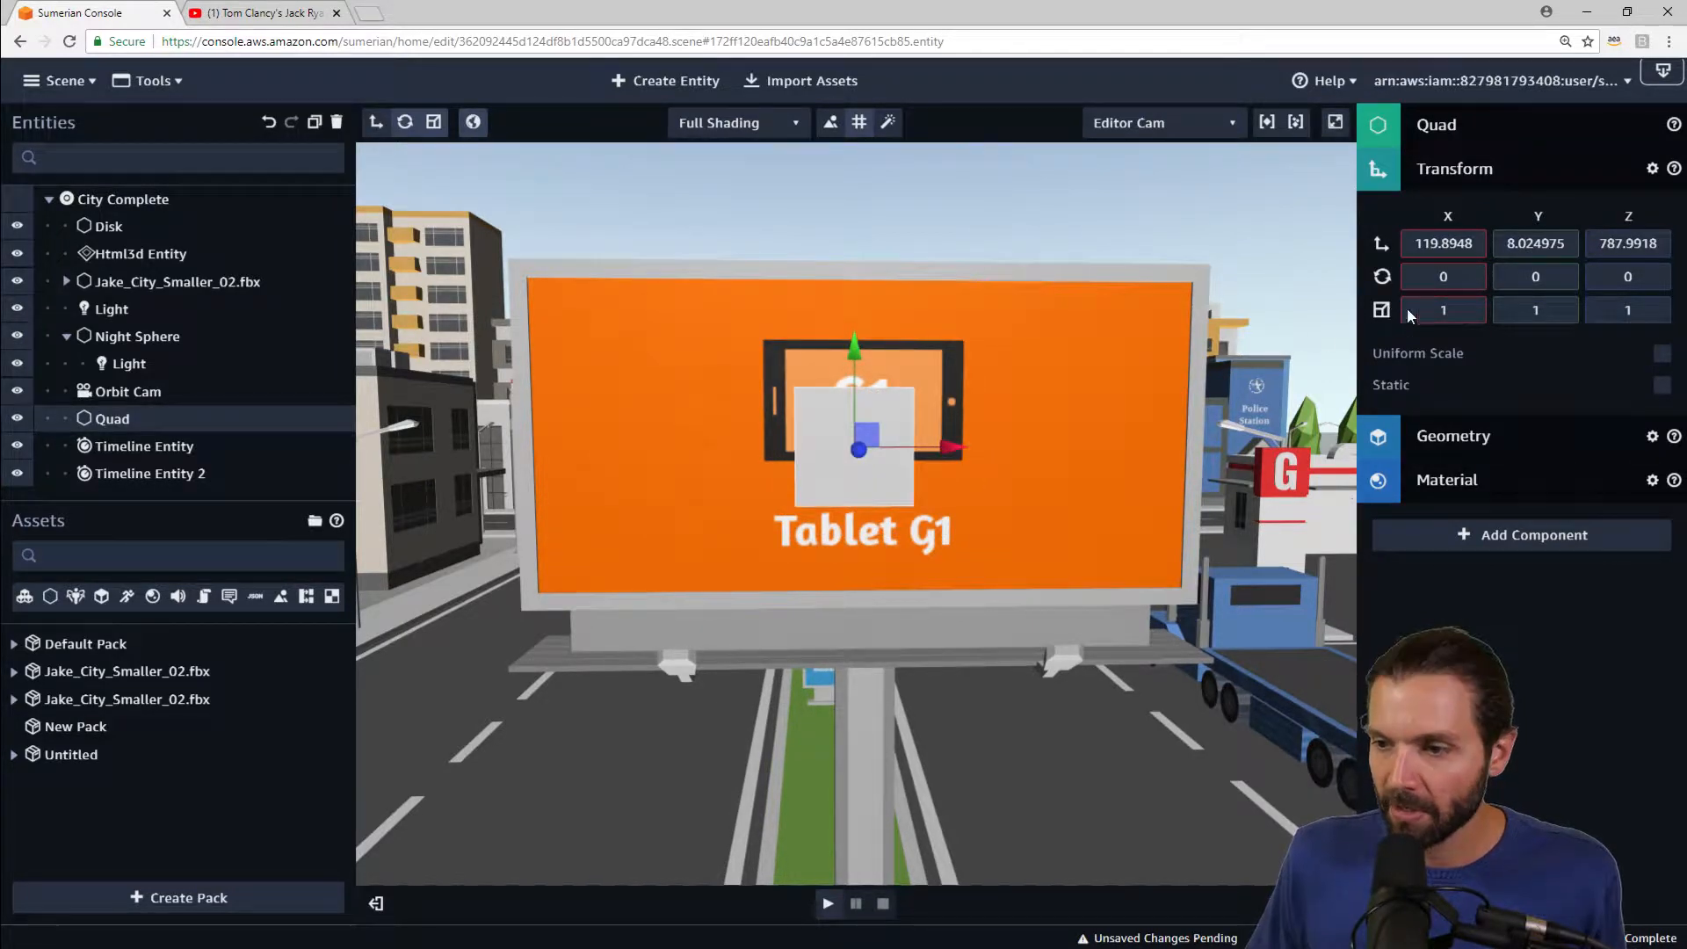
Step: Set the quad's scale to 5.7 by 2.8, matching the HTML3D entity's scale
click(1448, 309)
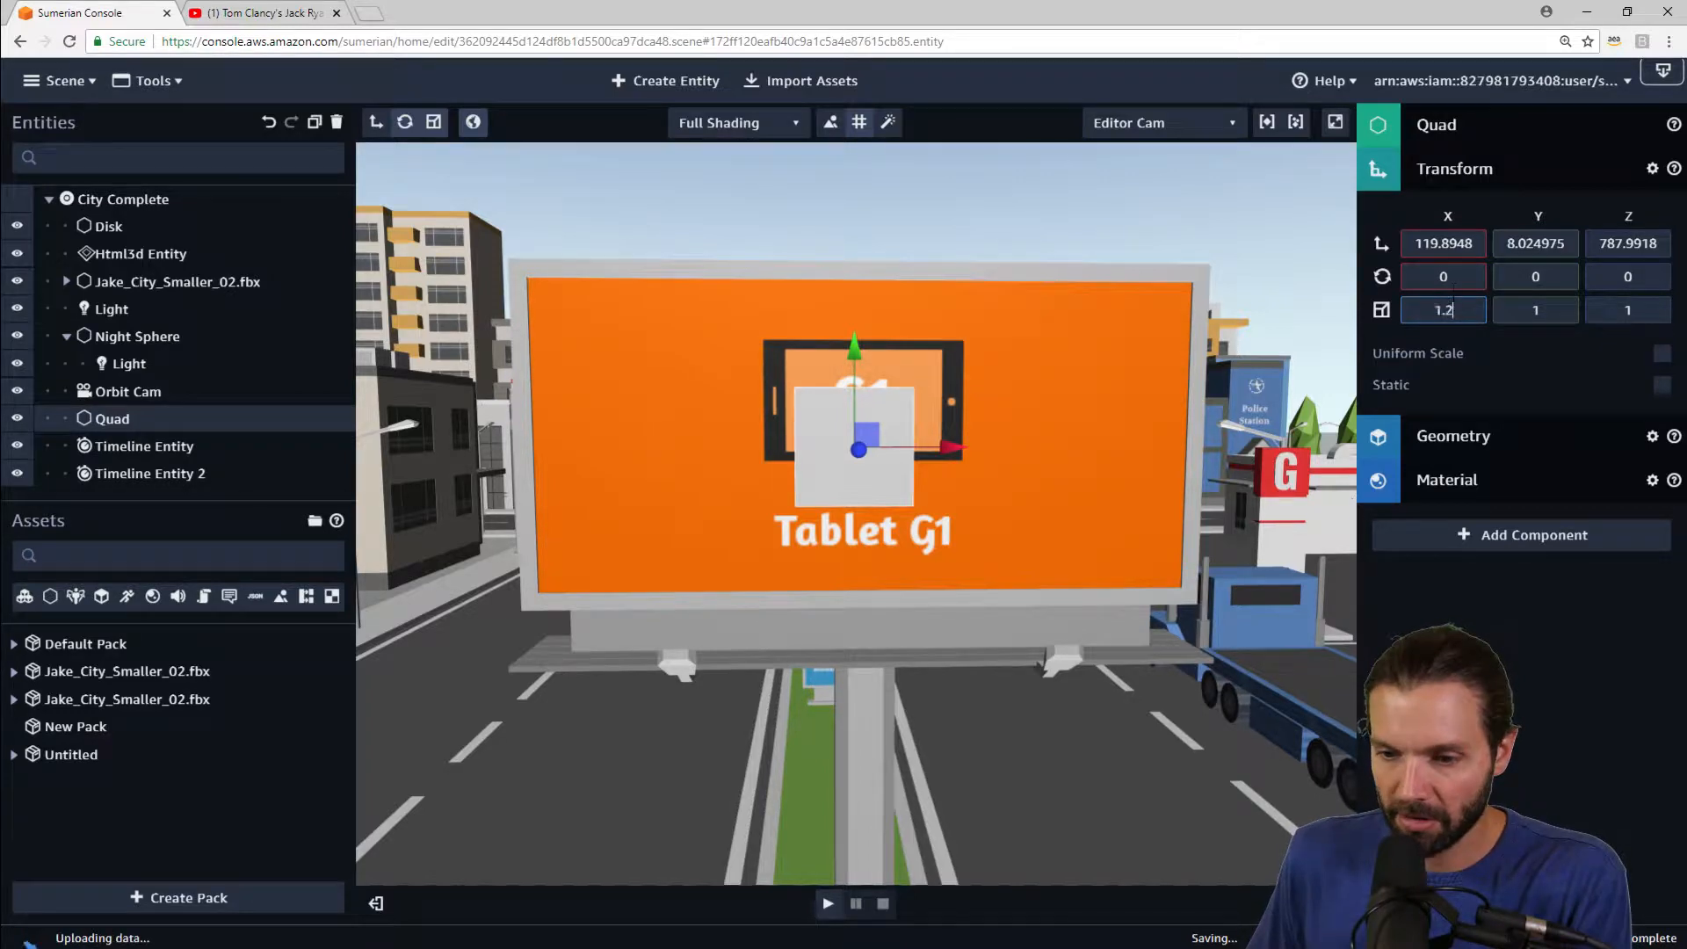
drag(1454, 292, 1451, 267)
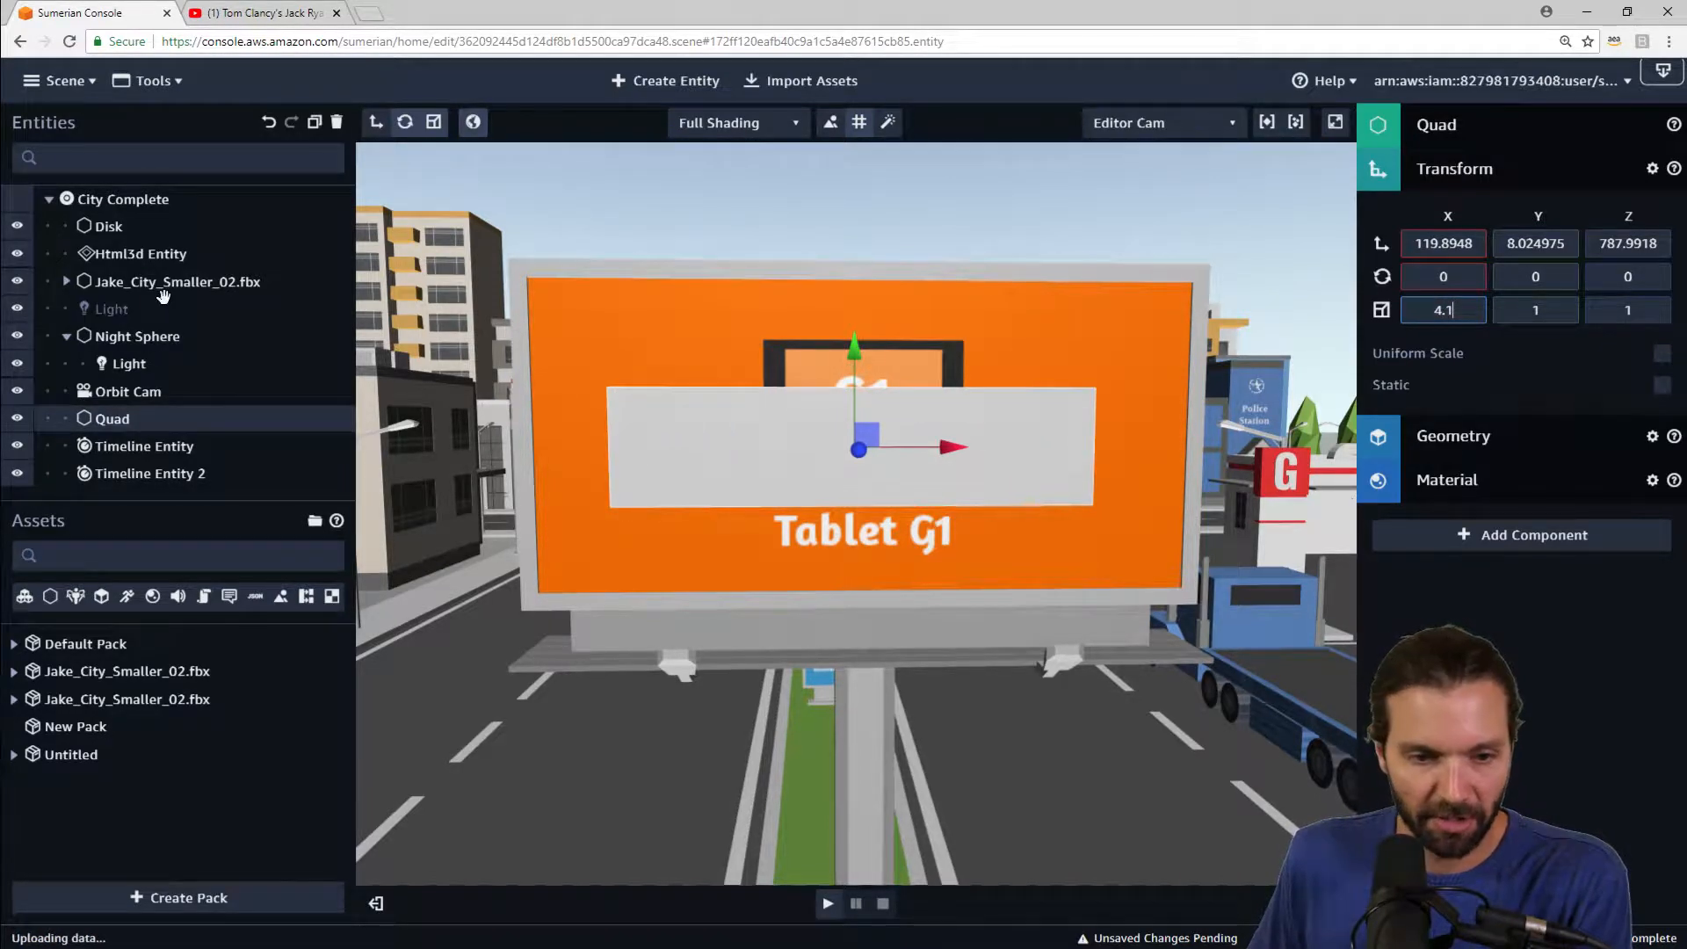
click(136, 252)
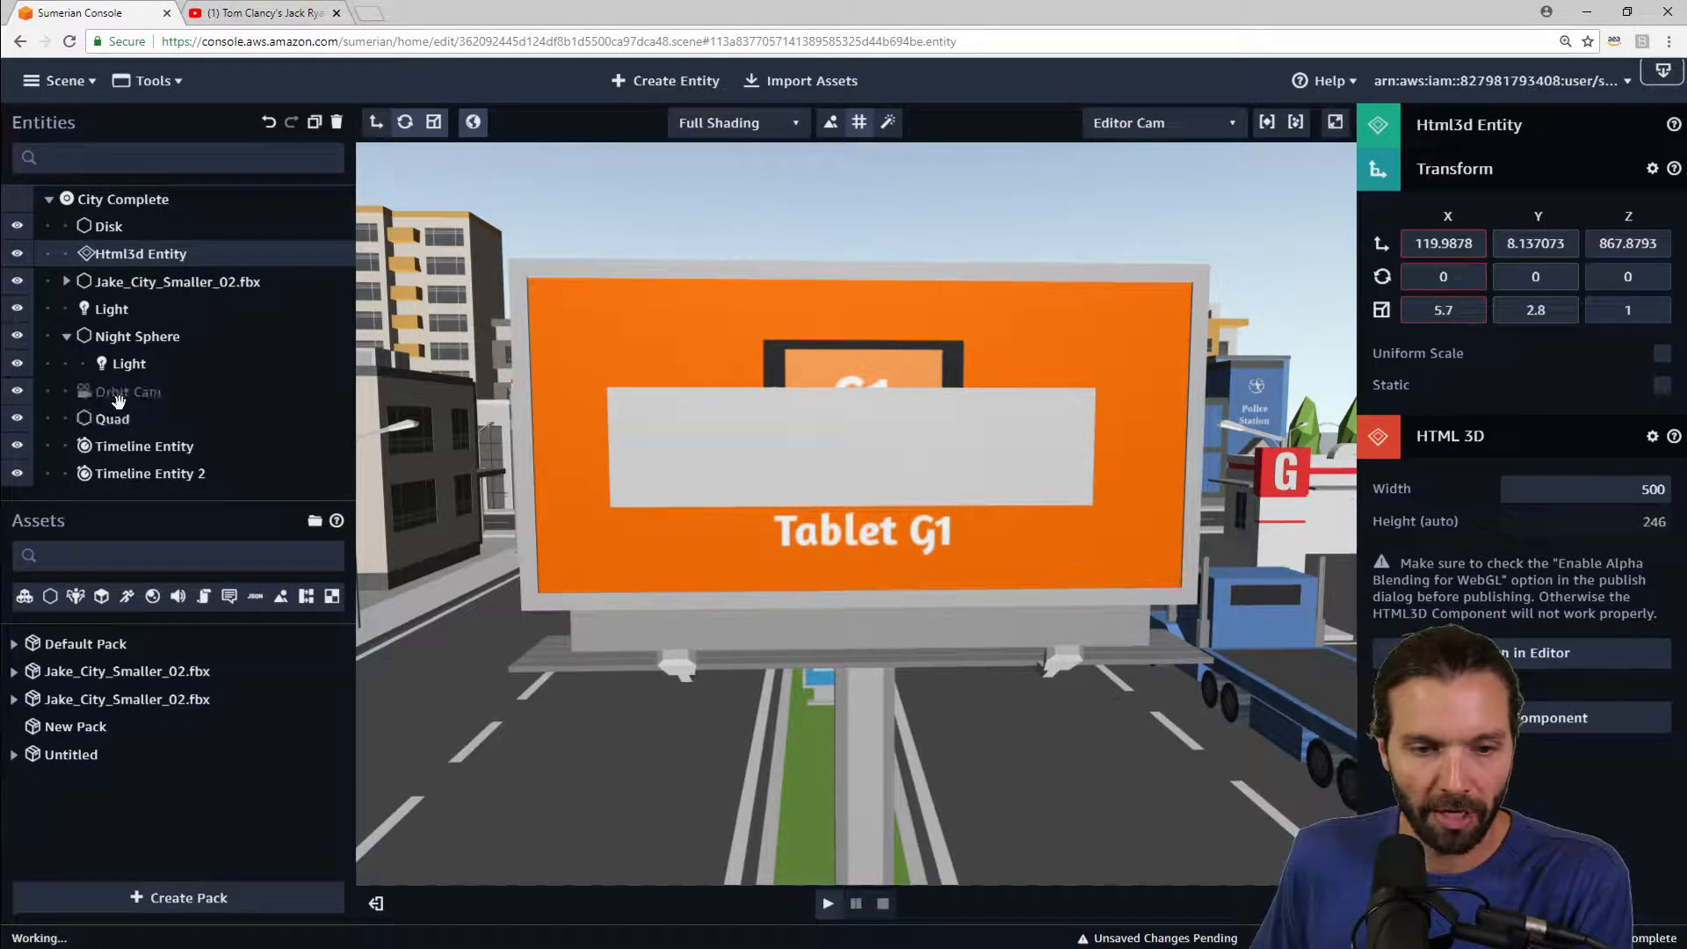
click(123, 419)
click(1448, 310)
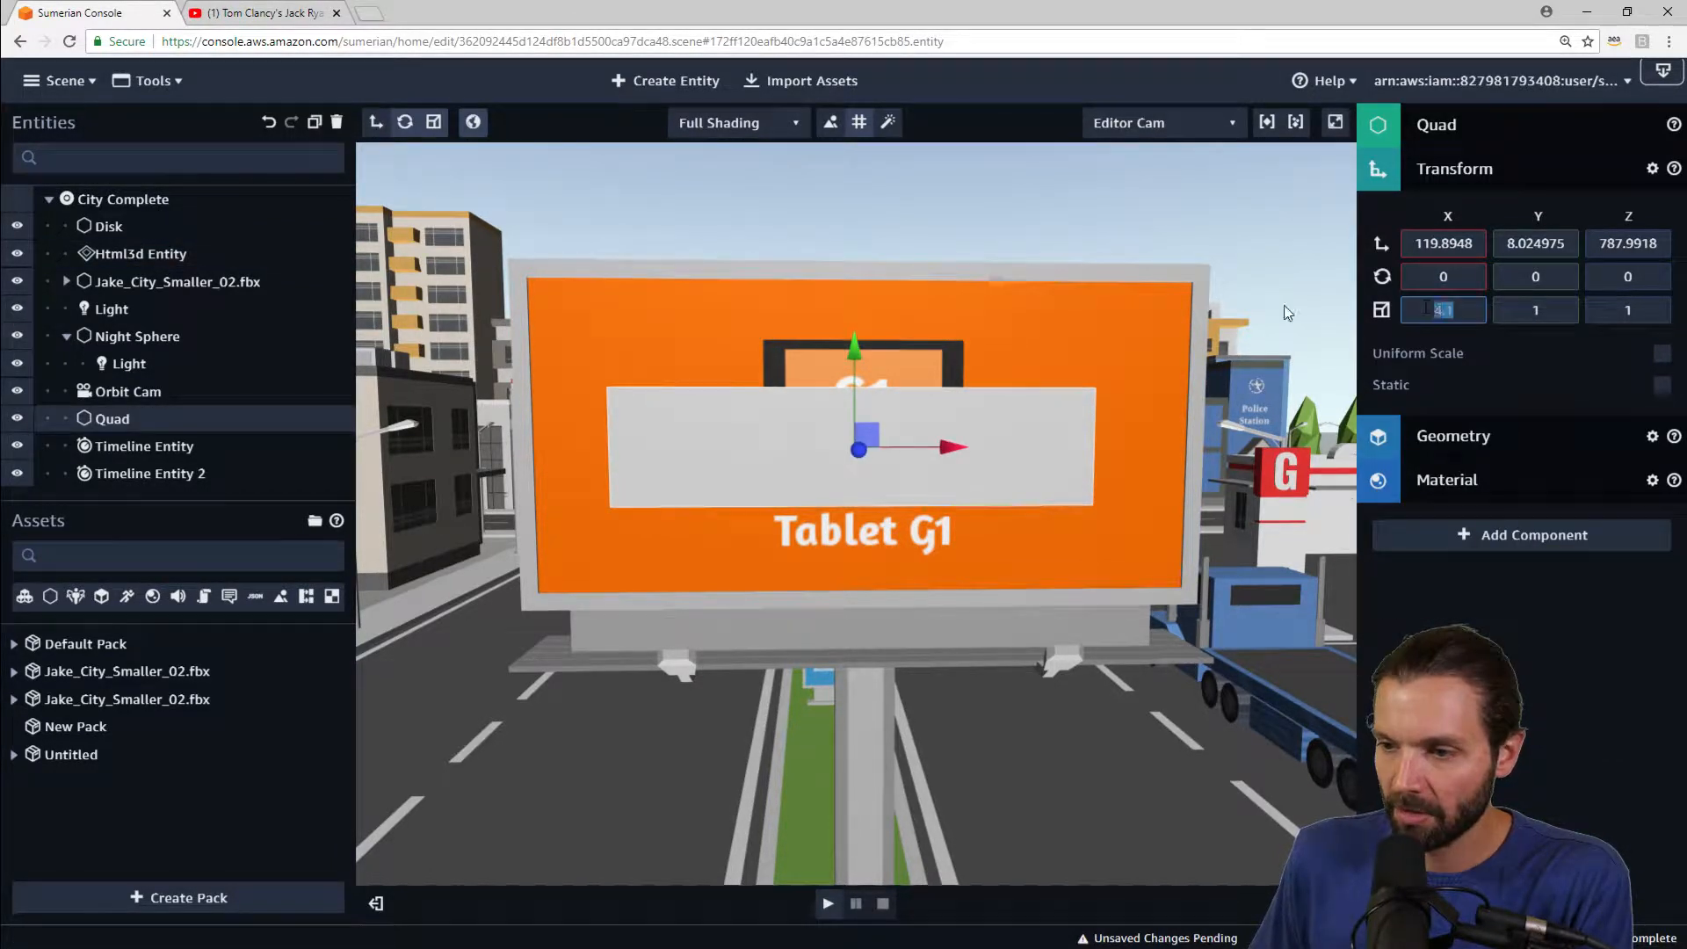
text(5.7)
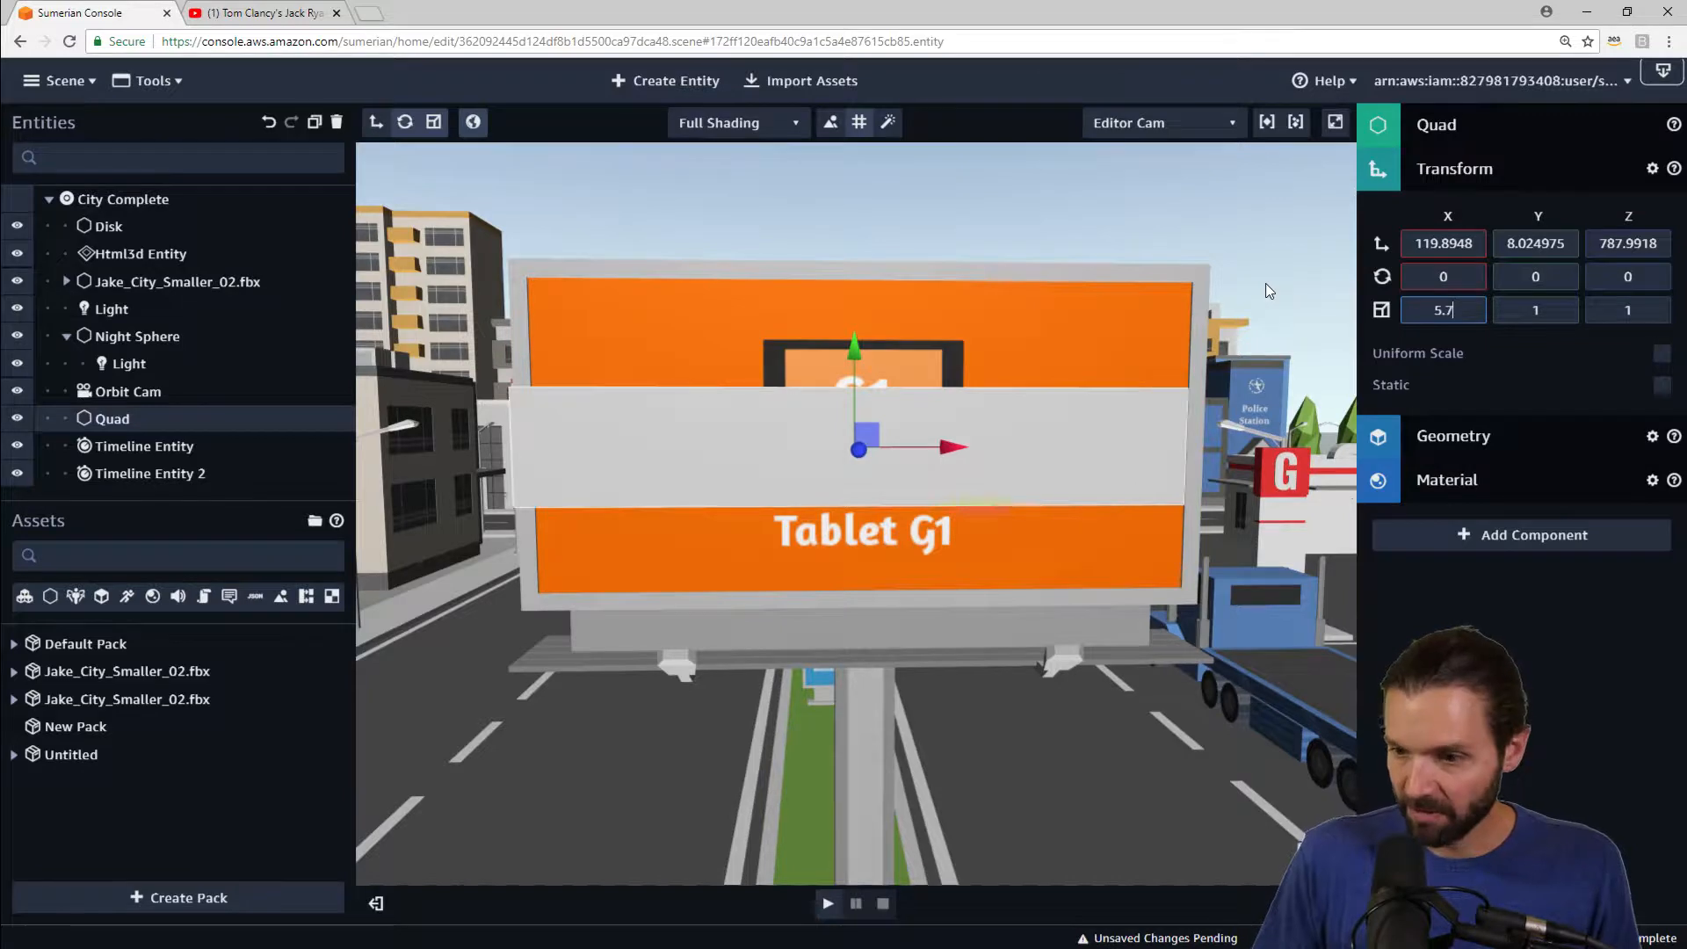
key(Tab)
text(2.8)
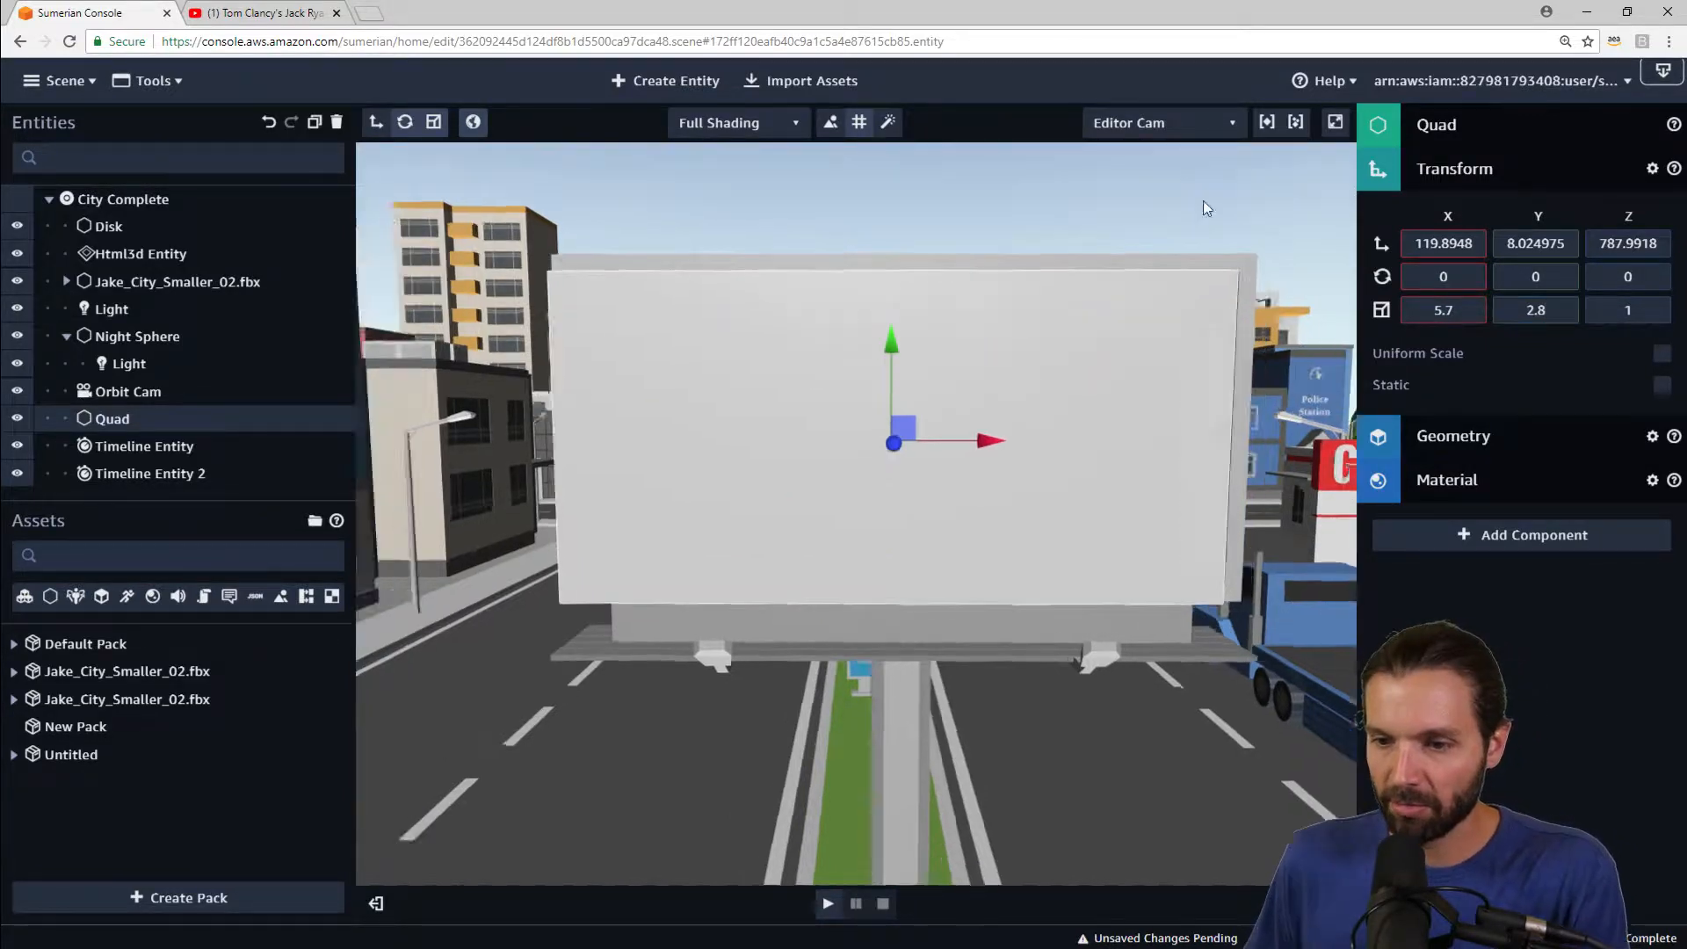
Step: Fine-tune the quad's position so it sits flush on the billboard face
drag(1203, 201, 1107, 341)
key(f)
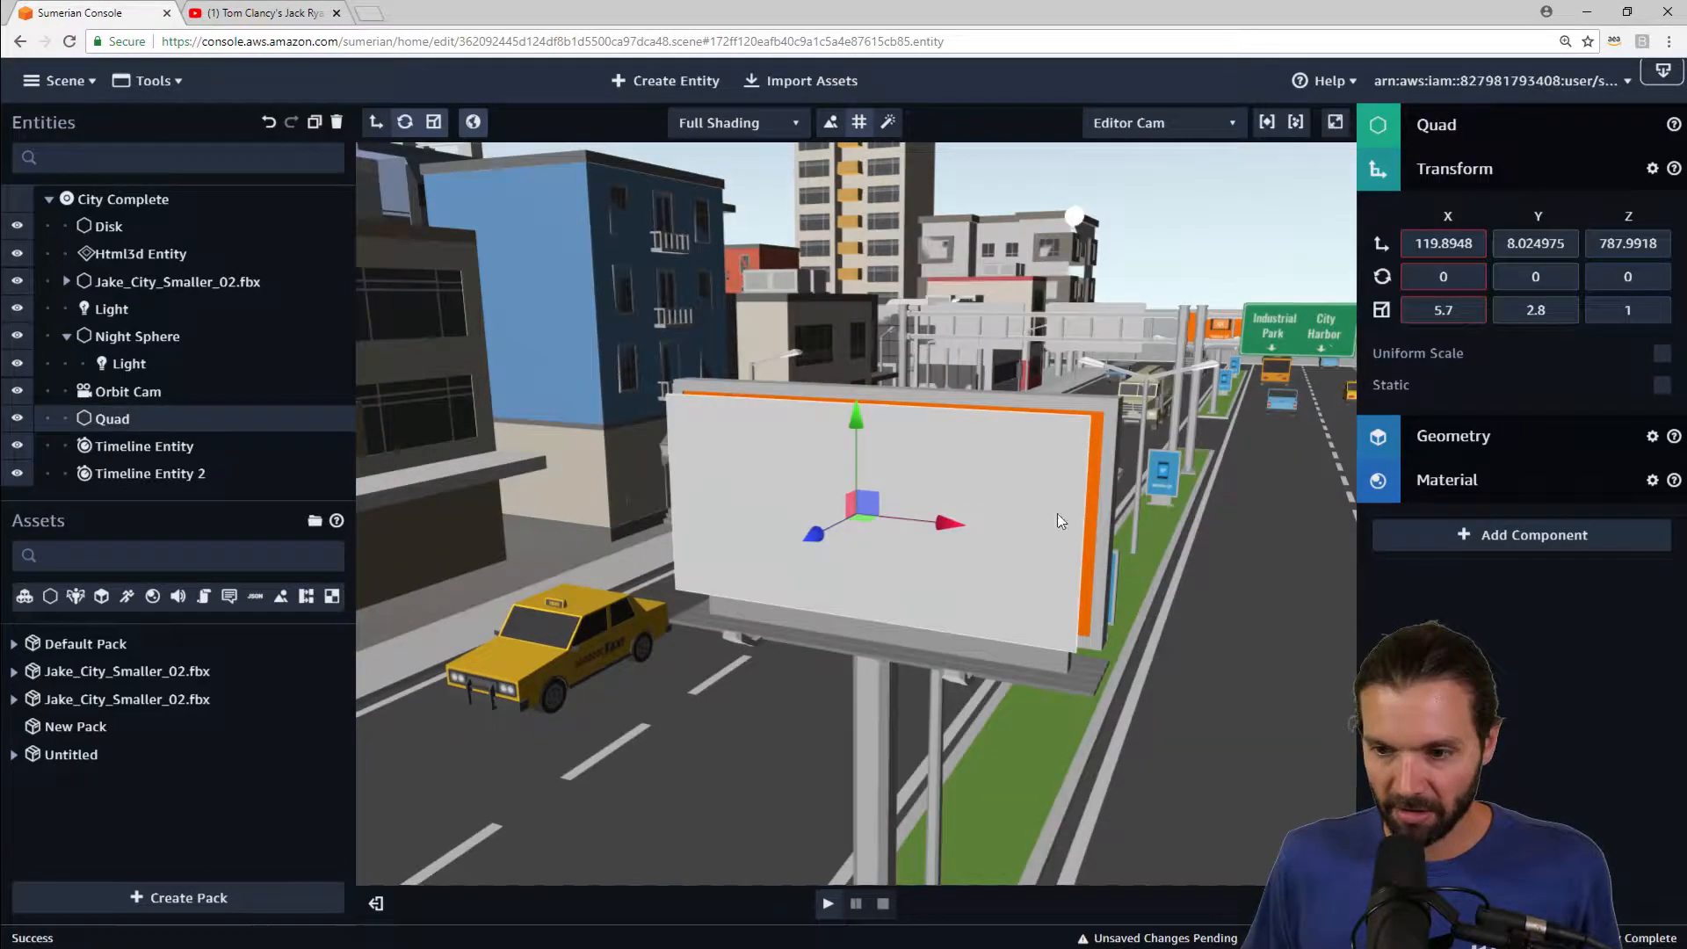
drag(1057, 513, 970, 513)
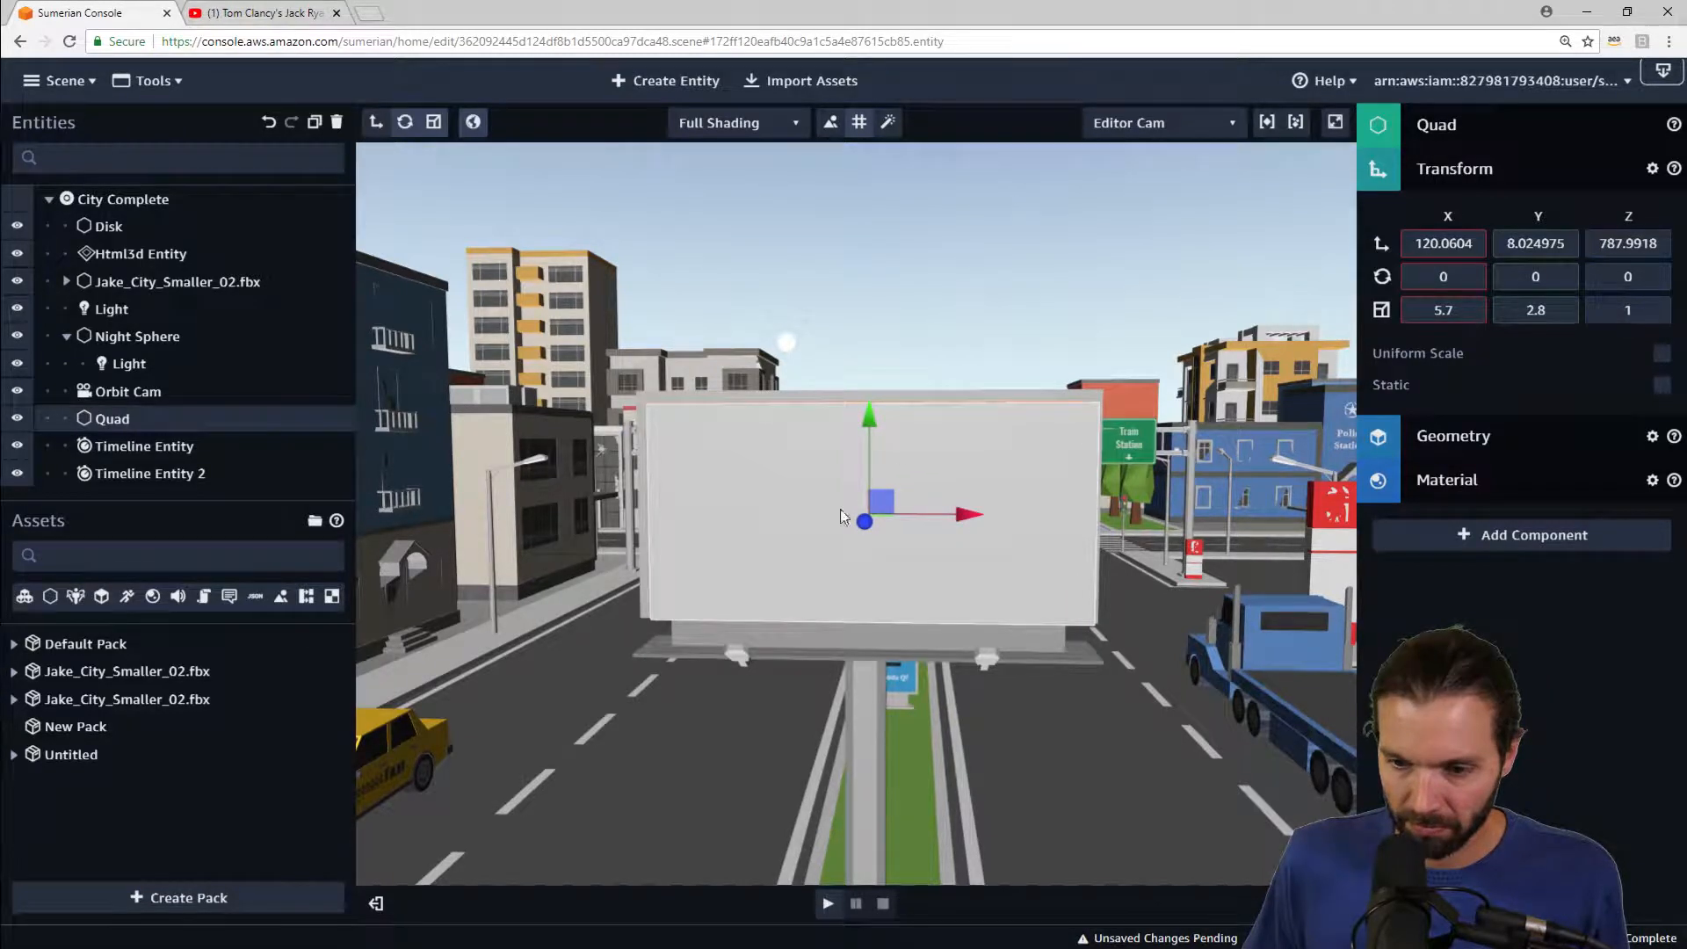
drag(868, 518, 872, 518)
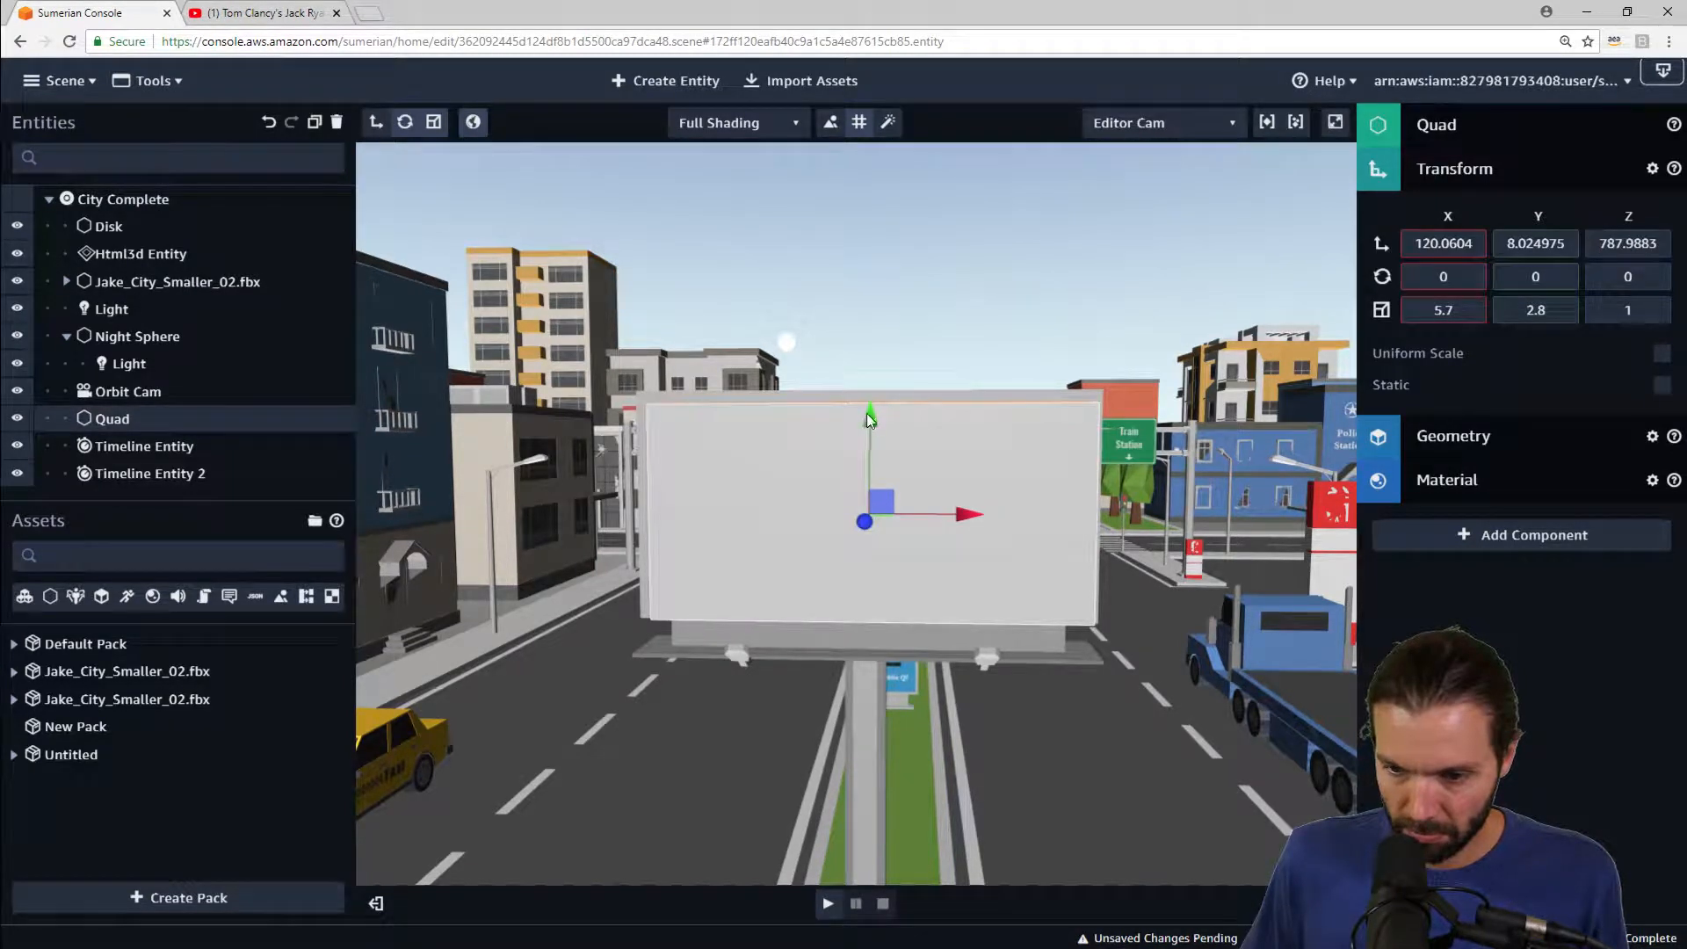
drag(866, 413, 871, 408)
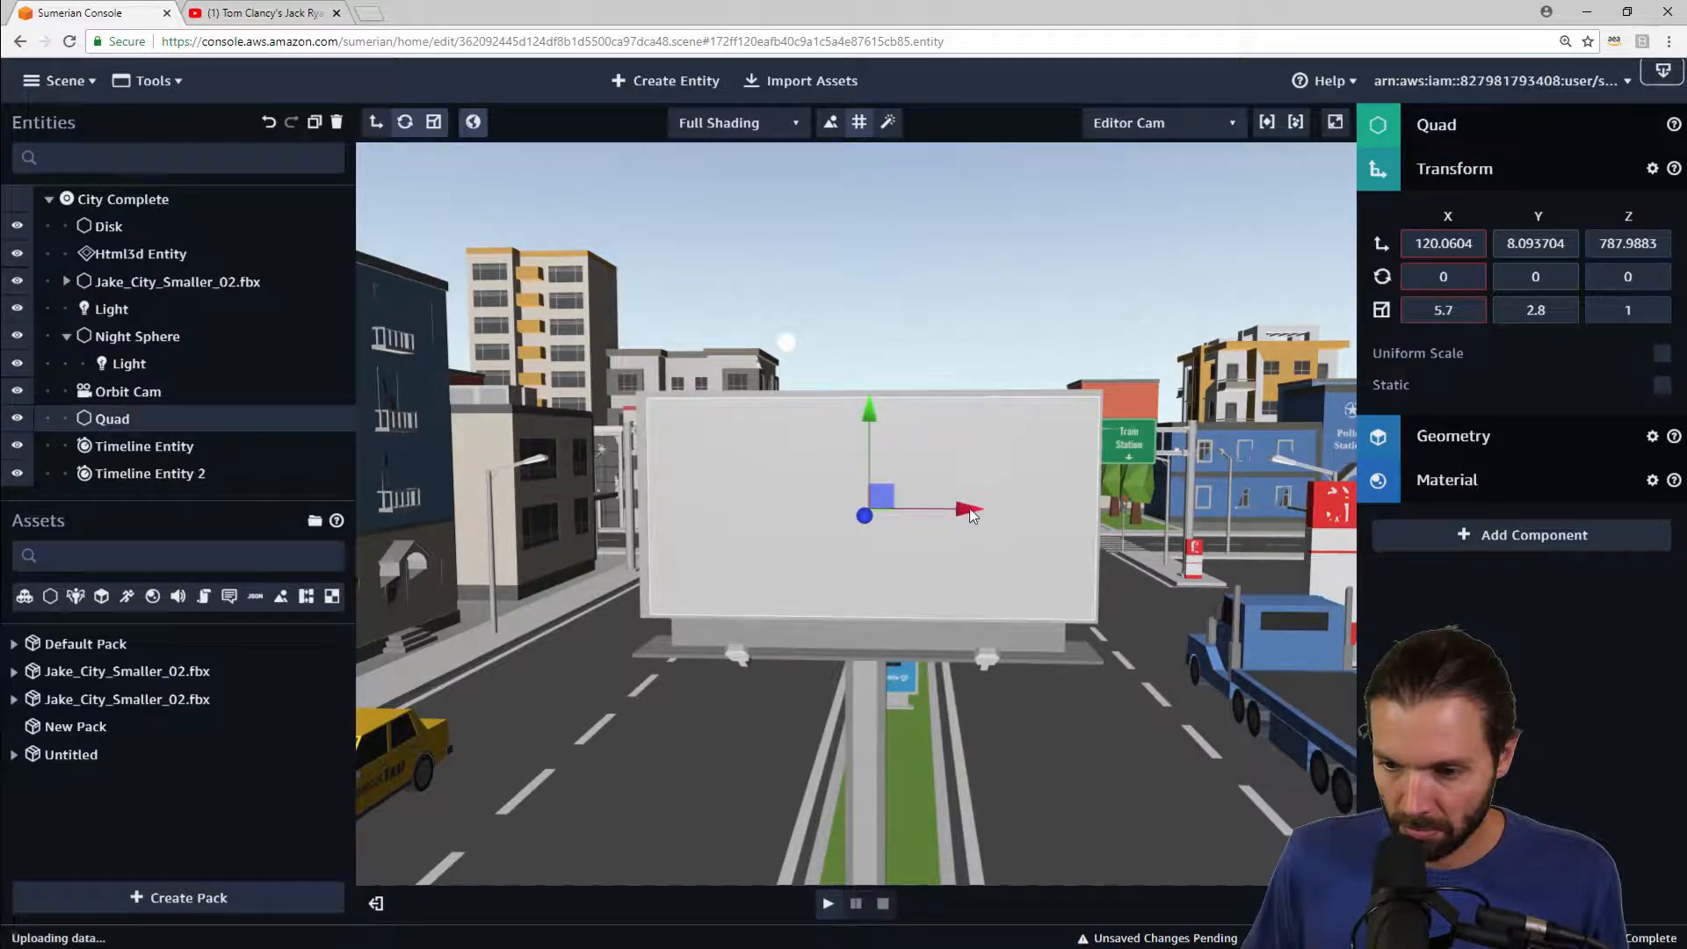
drag(965, 506, 964, 508)
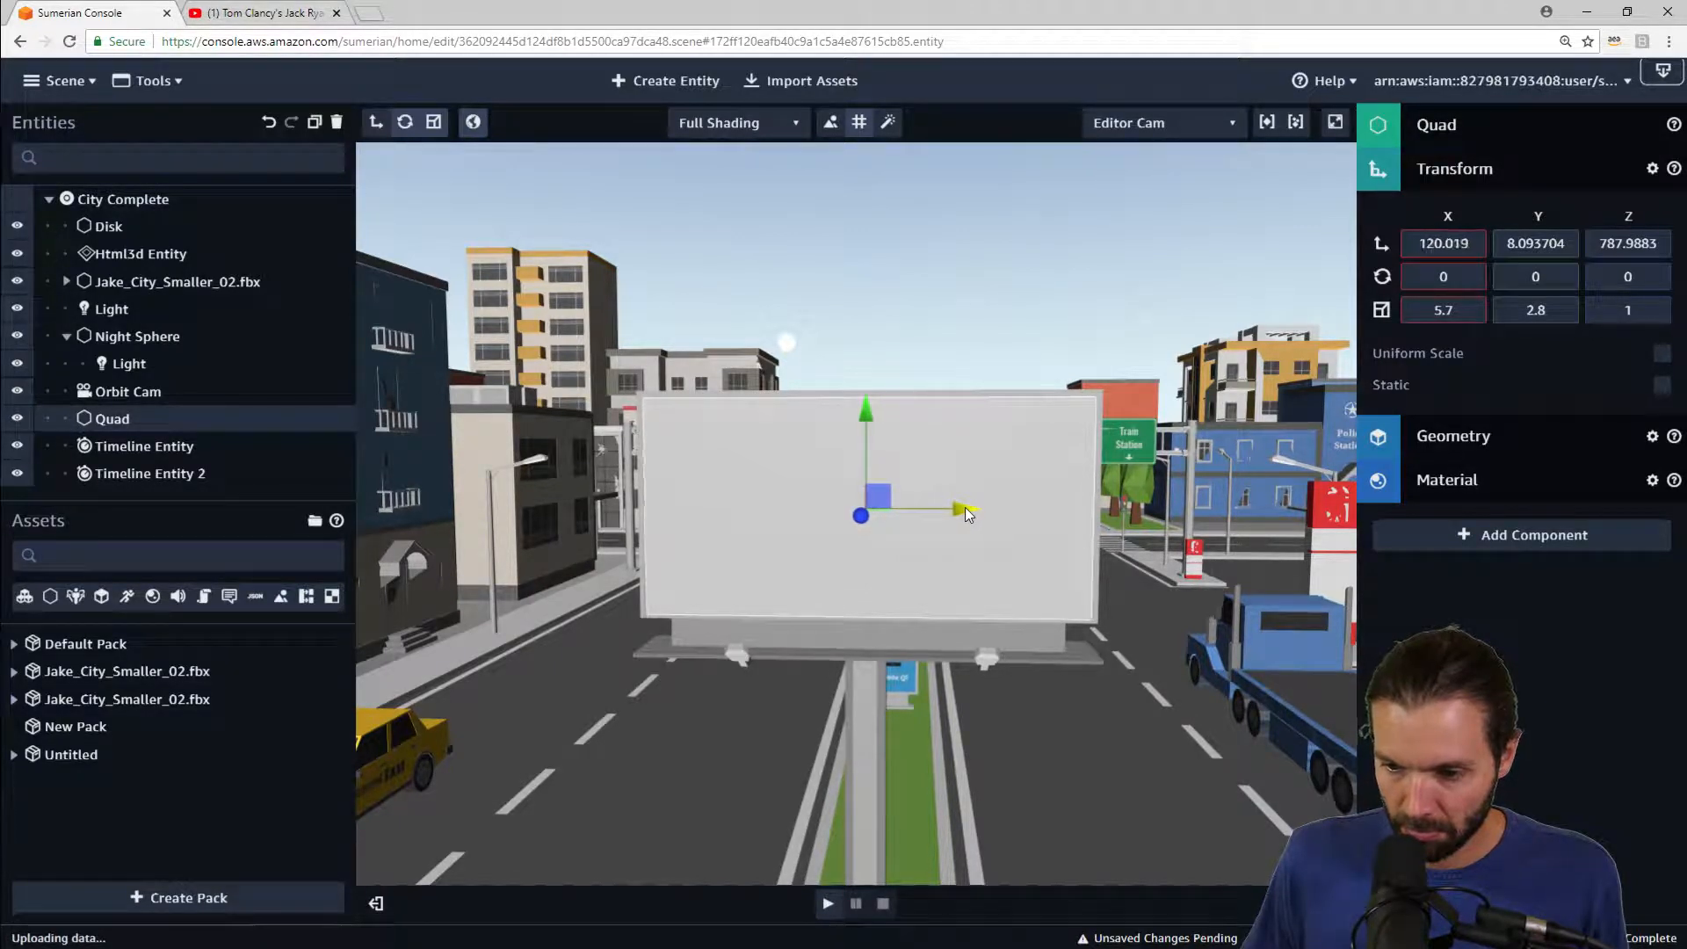
mouse_move(1080, 587)
mouse_down()
mouse_move(1057, 554)
mouse_move(852, 574)
mouse_move(835, 499)
mouse_move(767, 514)
mouse_move(1072, 569)
mouse_up()
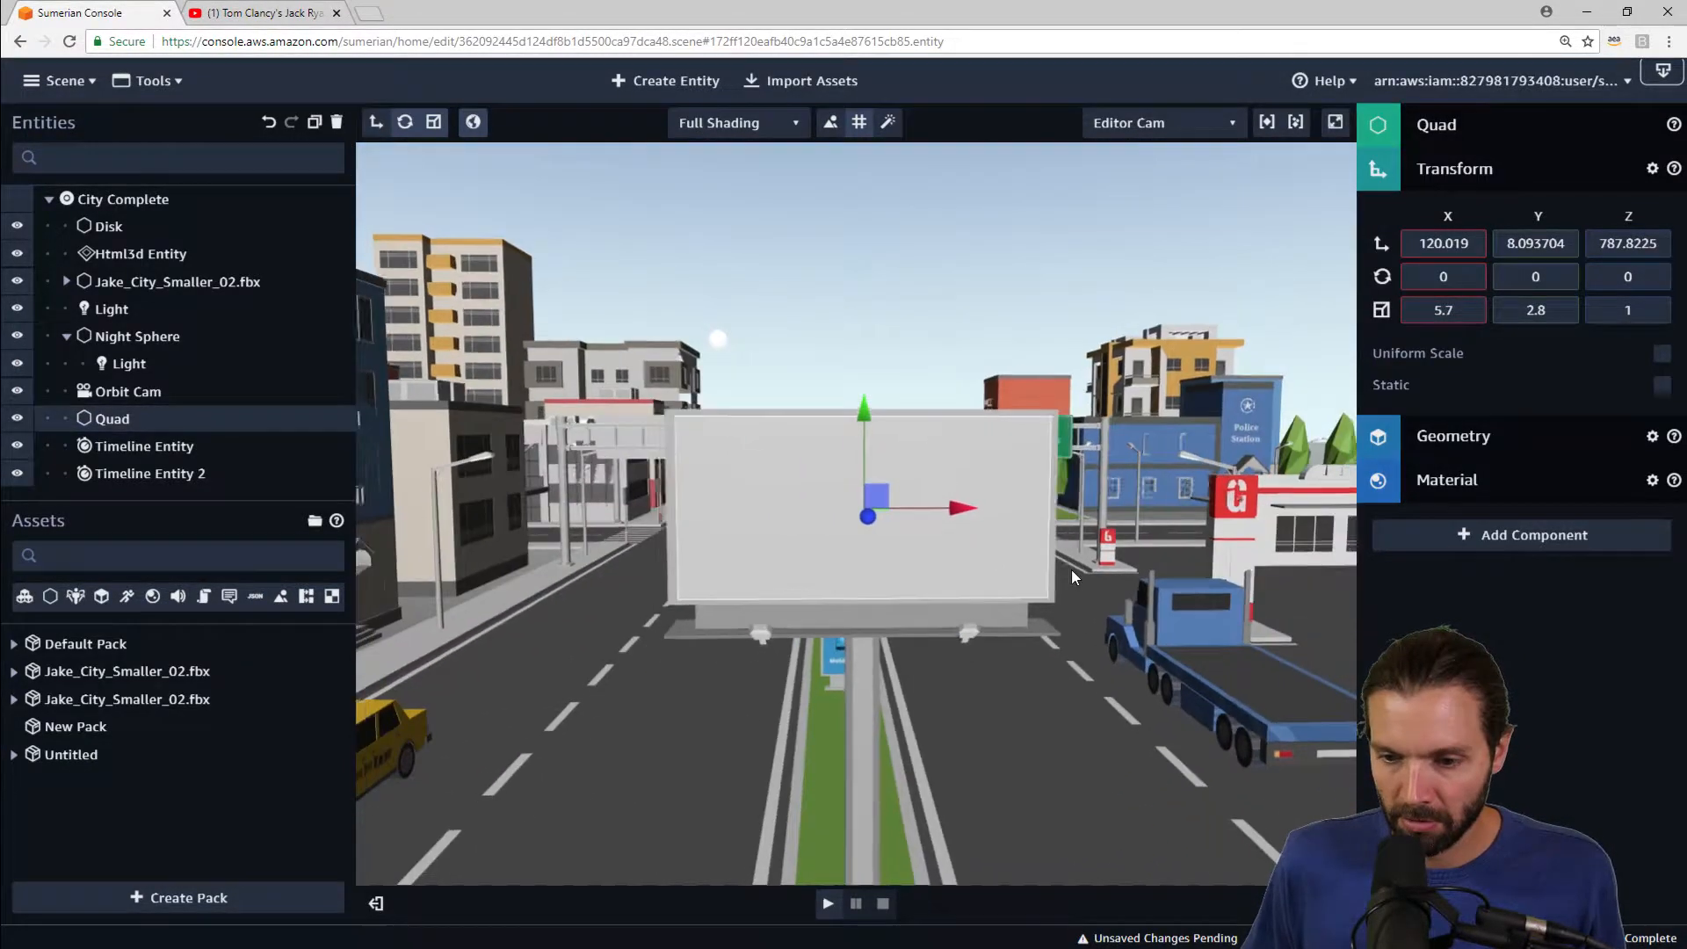
Step: Add a Script component to the quad with a new Custom script
scroll(1070, 569, down, 5)
drag(1067, 657, 947, 673)
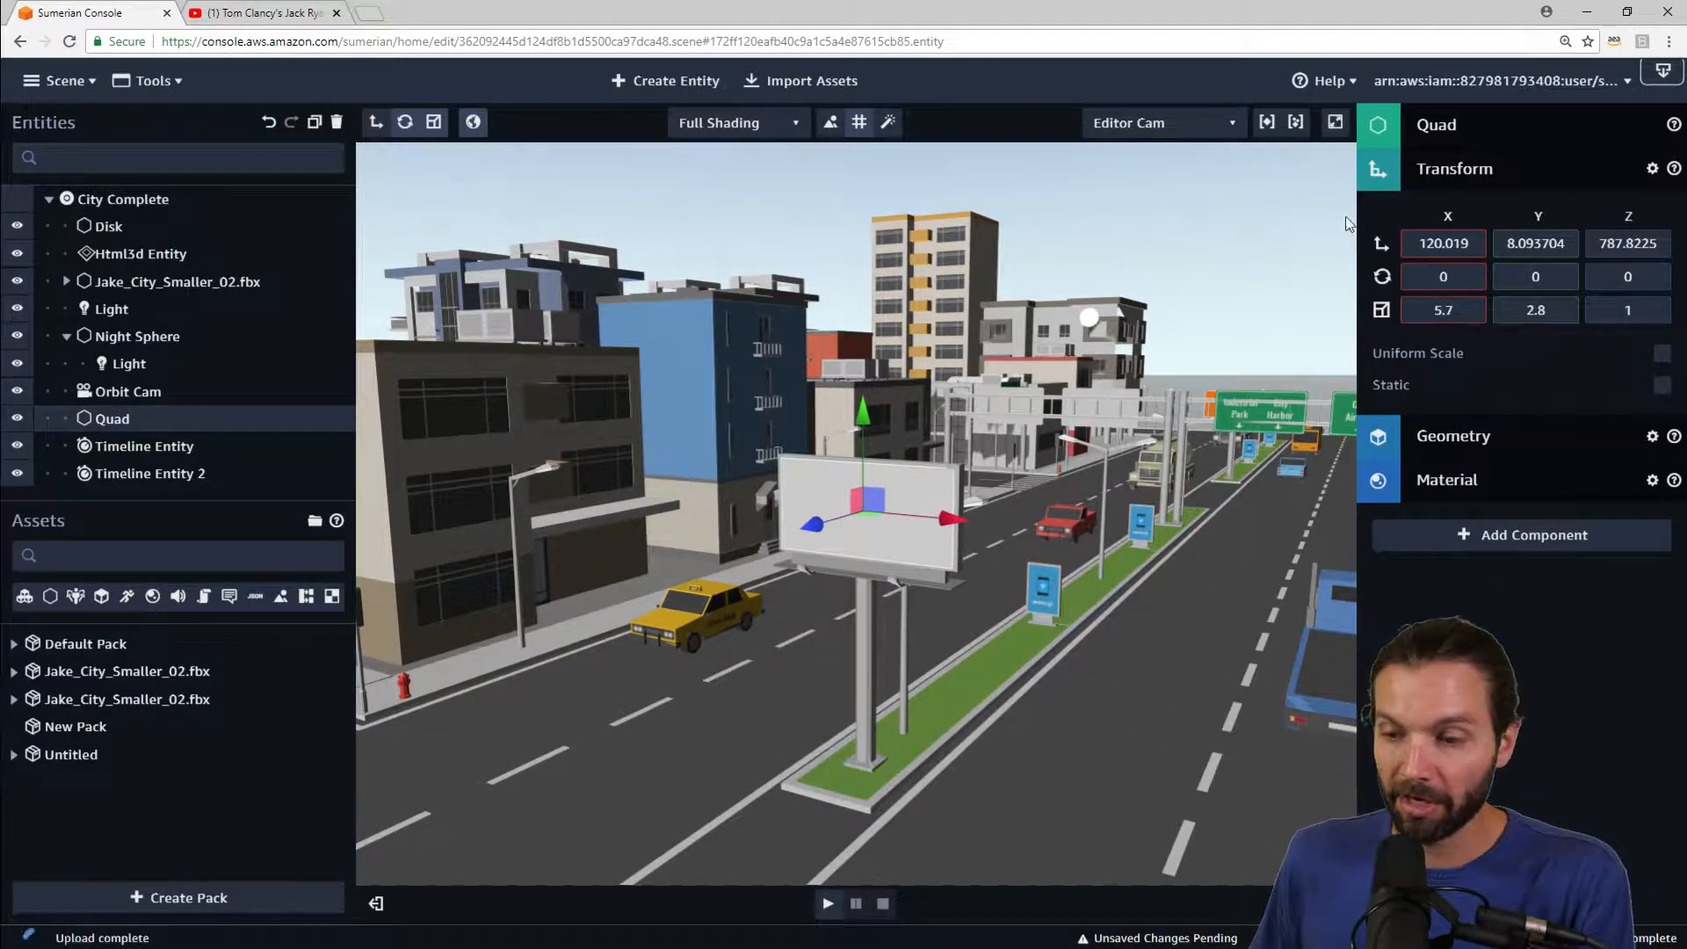
click(1494, 169)
click(1495, 312)
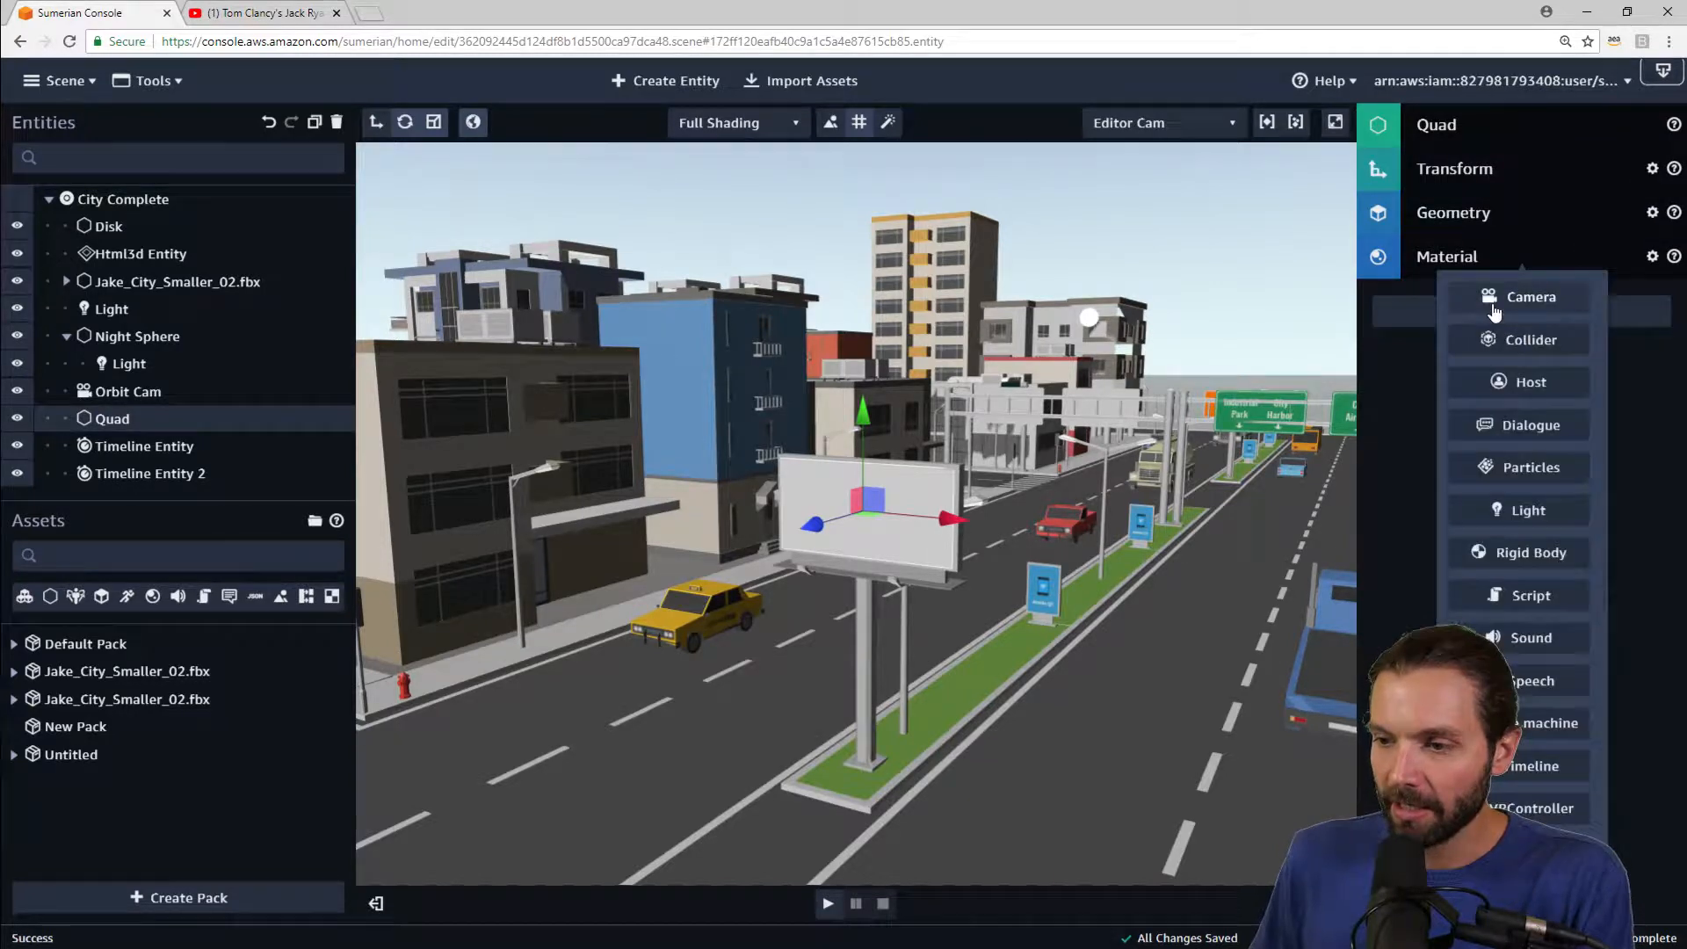
click(1555, 604)
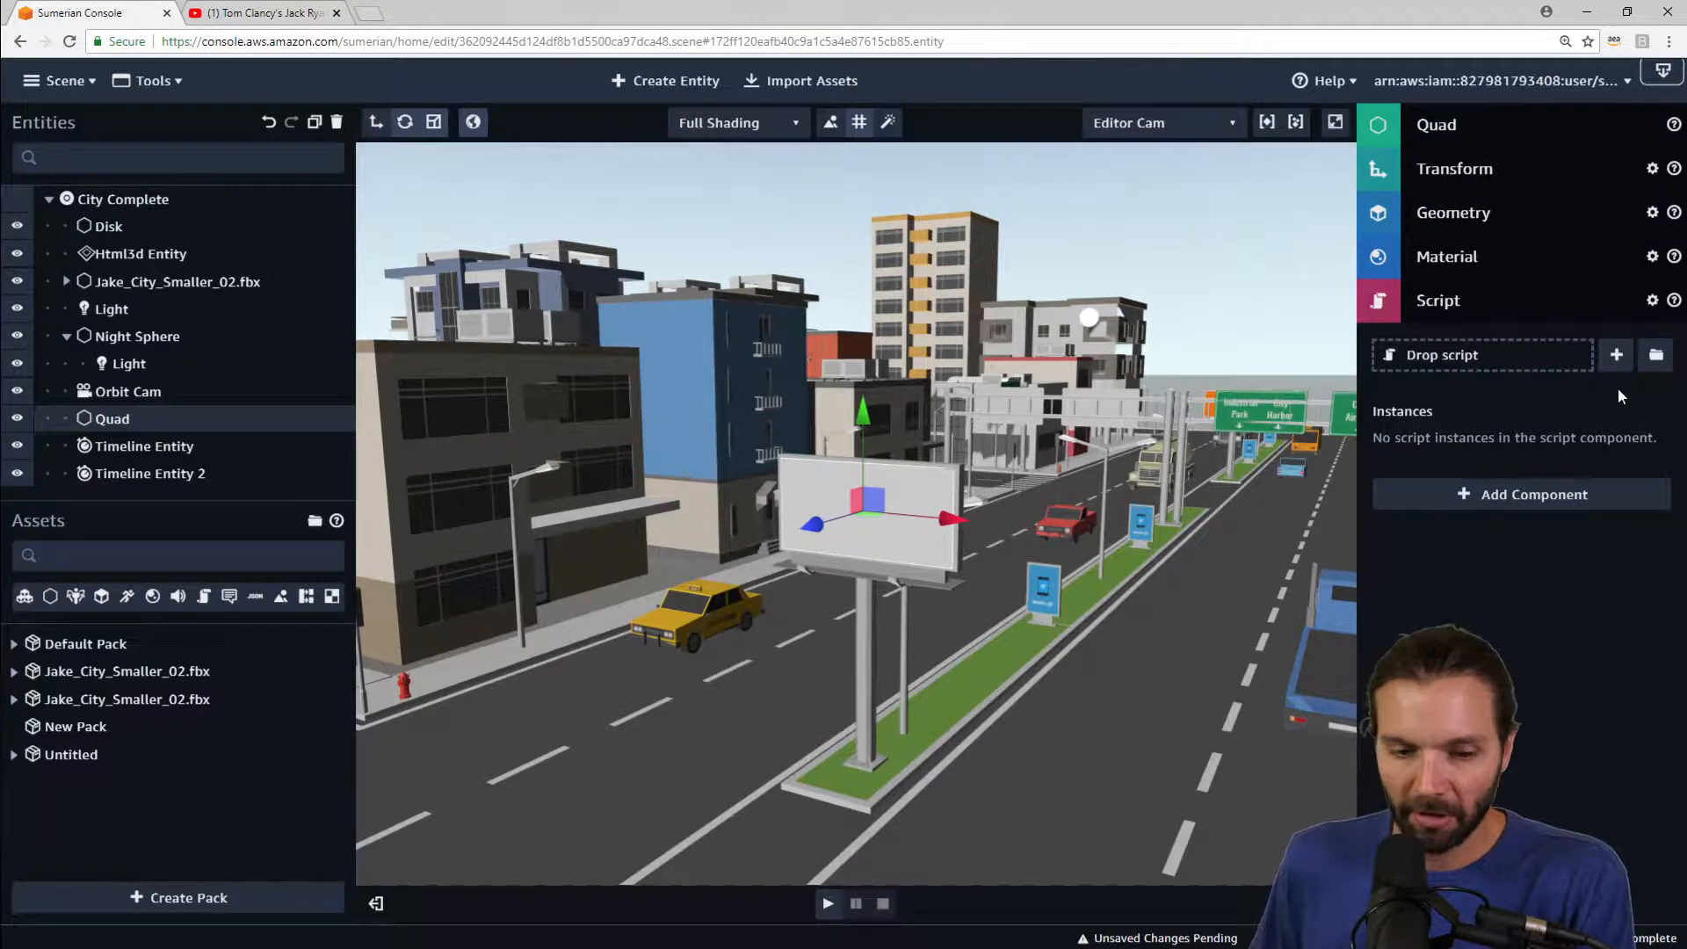
click(1619, 354)
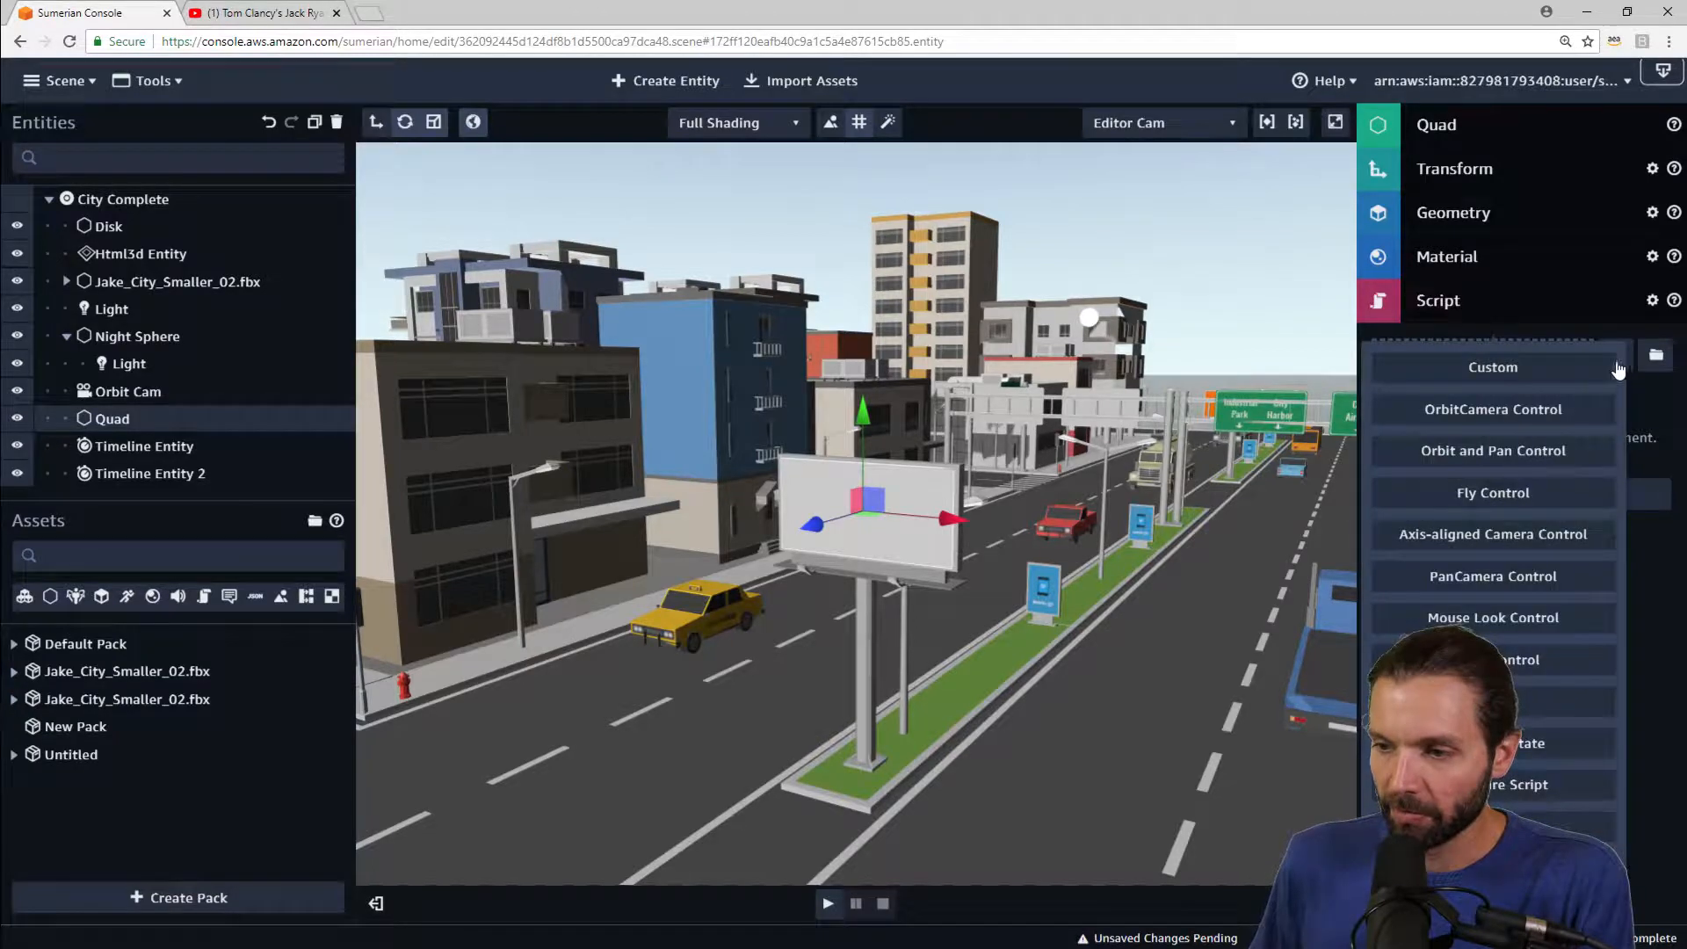
click(1540, 373)
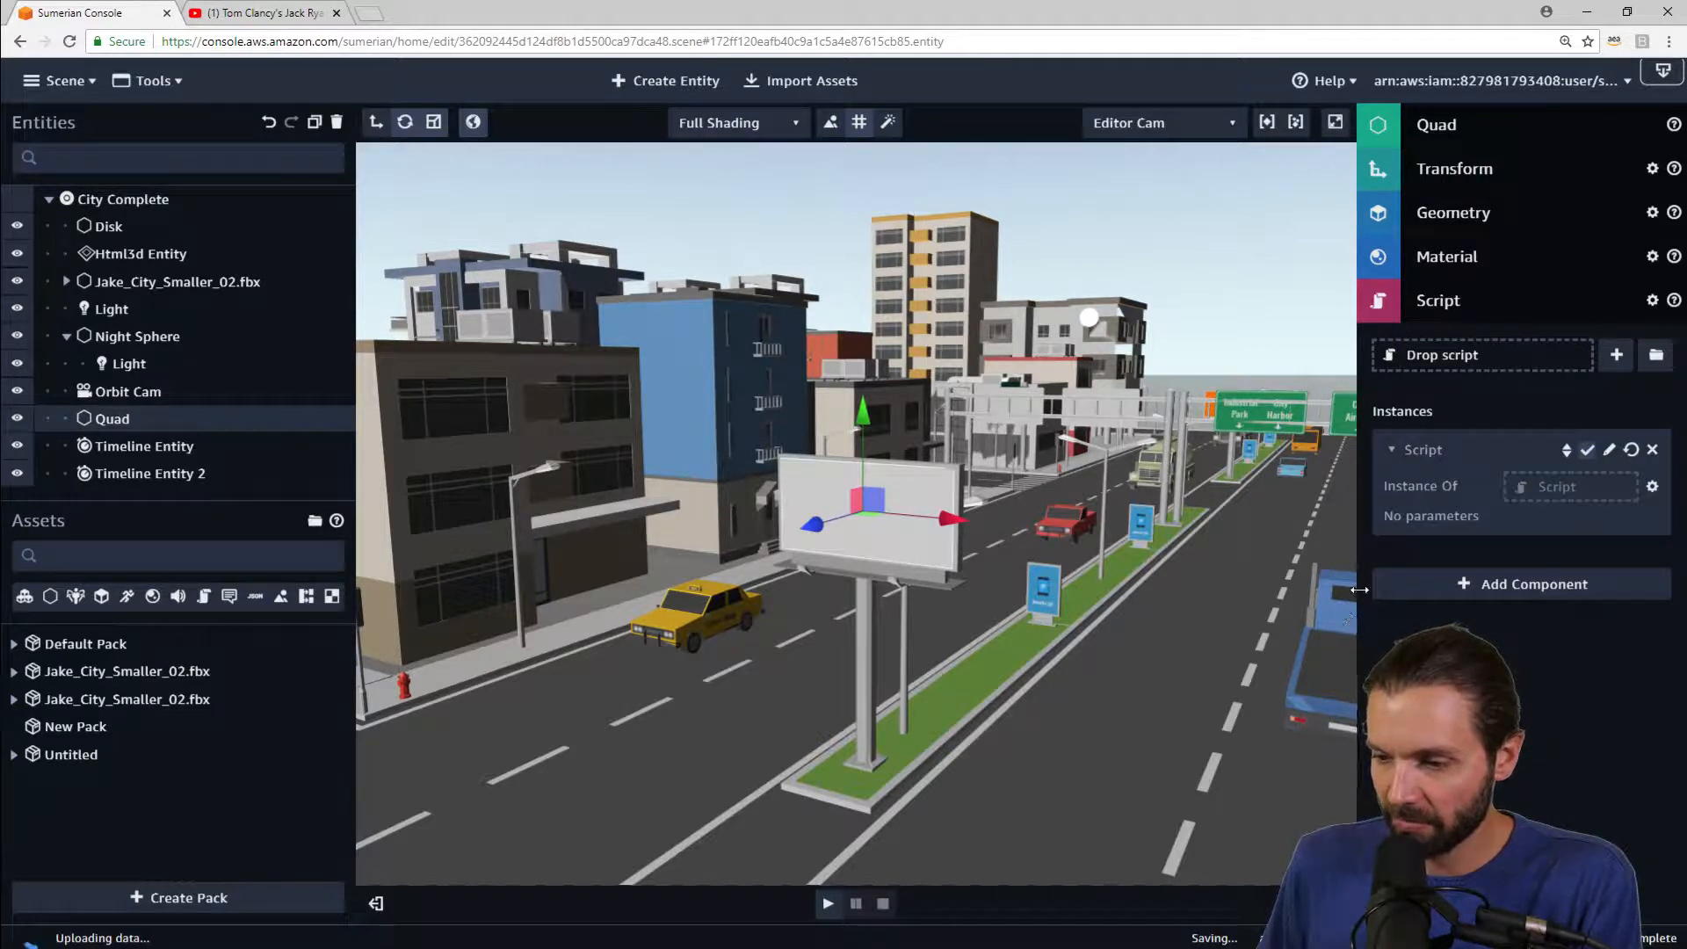
Step: Open the new custom script in the text editor
drag(1359, 590, 1320, 590)
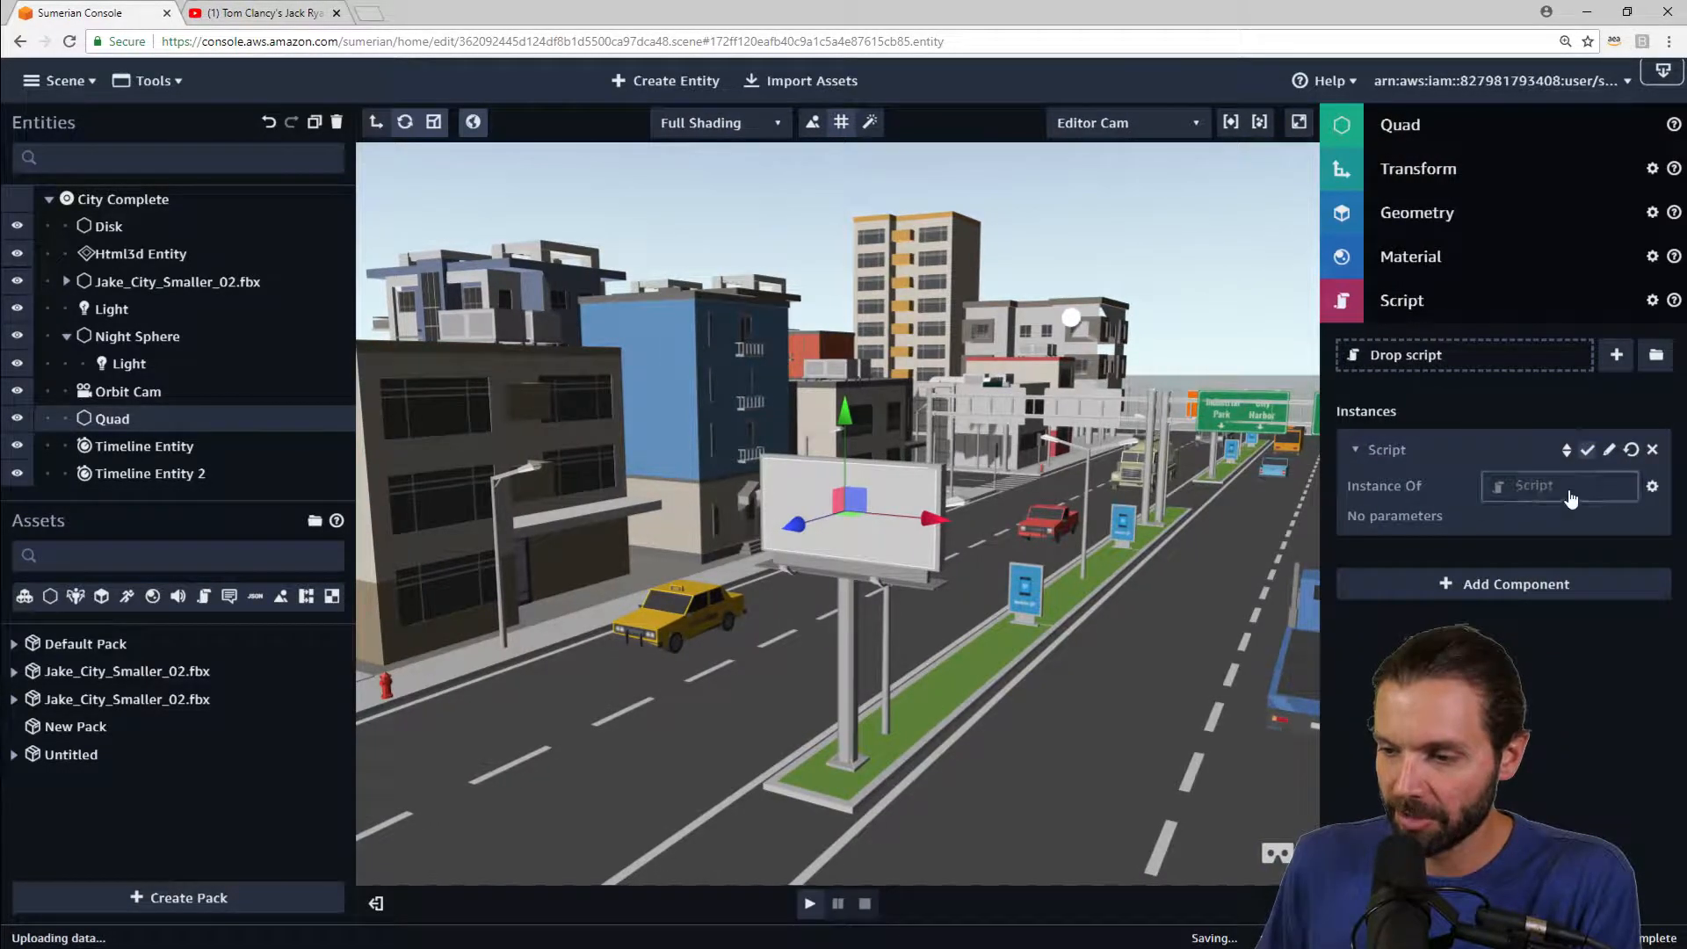
click(1611, 457)
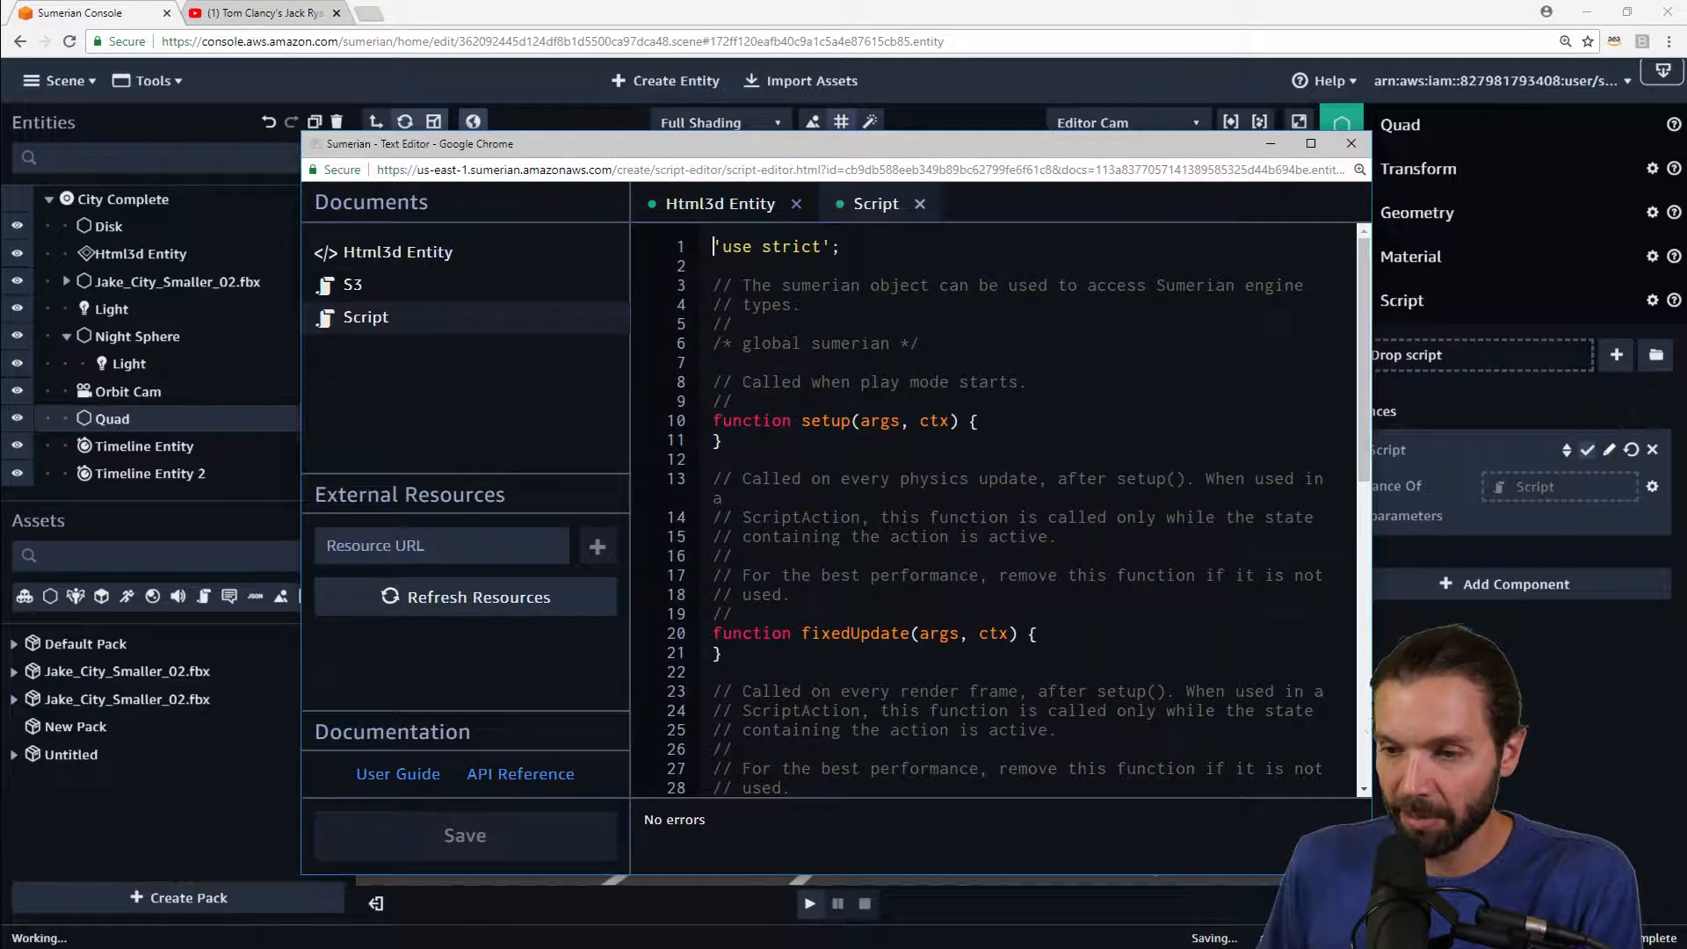
drag(1039, 148, 902, 111)
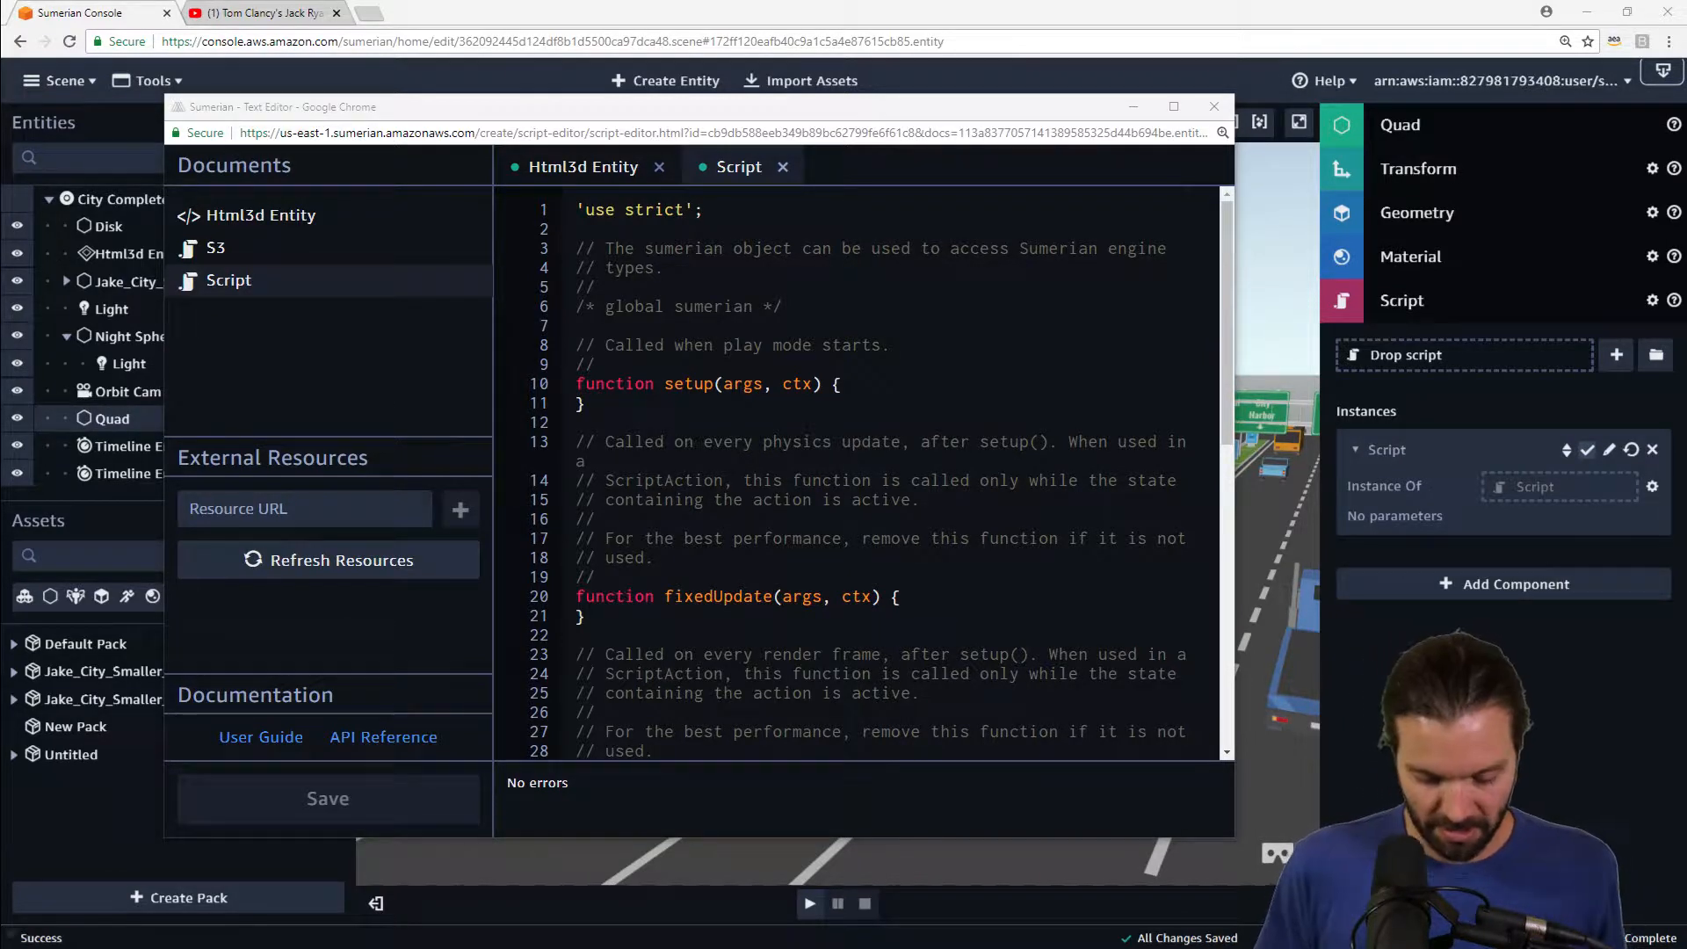
Step: Replace the quad's script contents with the pasted image-loading code, widen the editor window, save, and close it
click(794, 536)
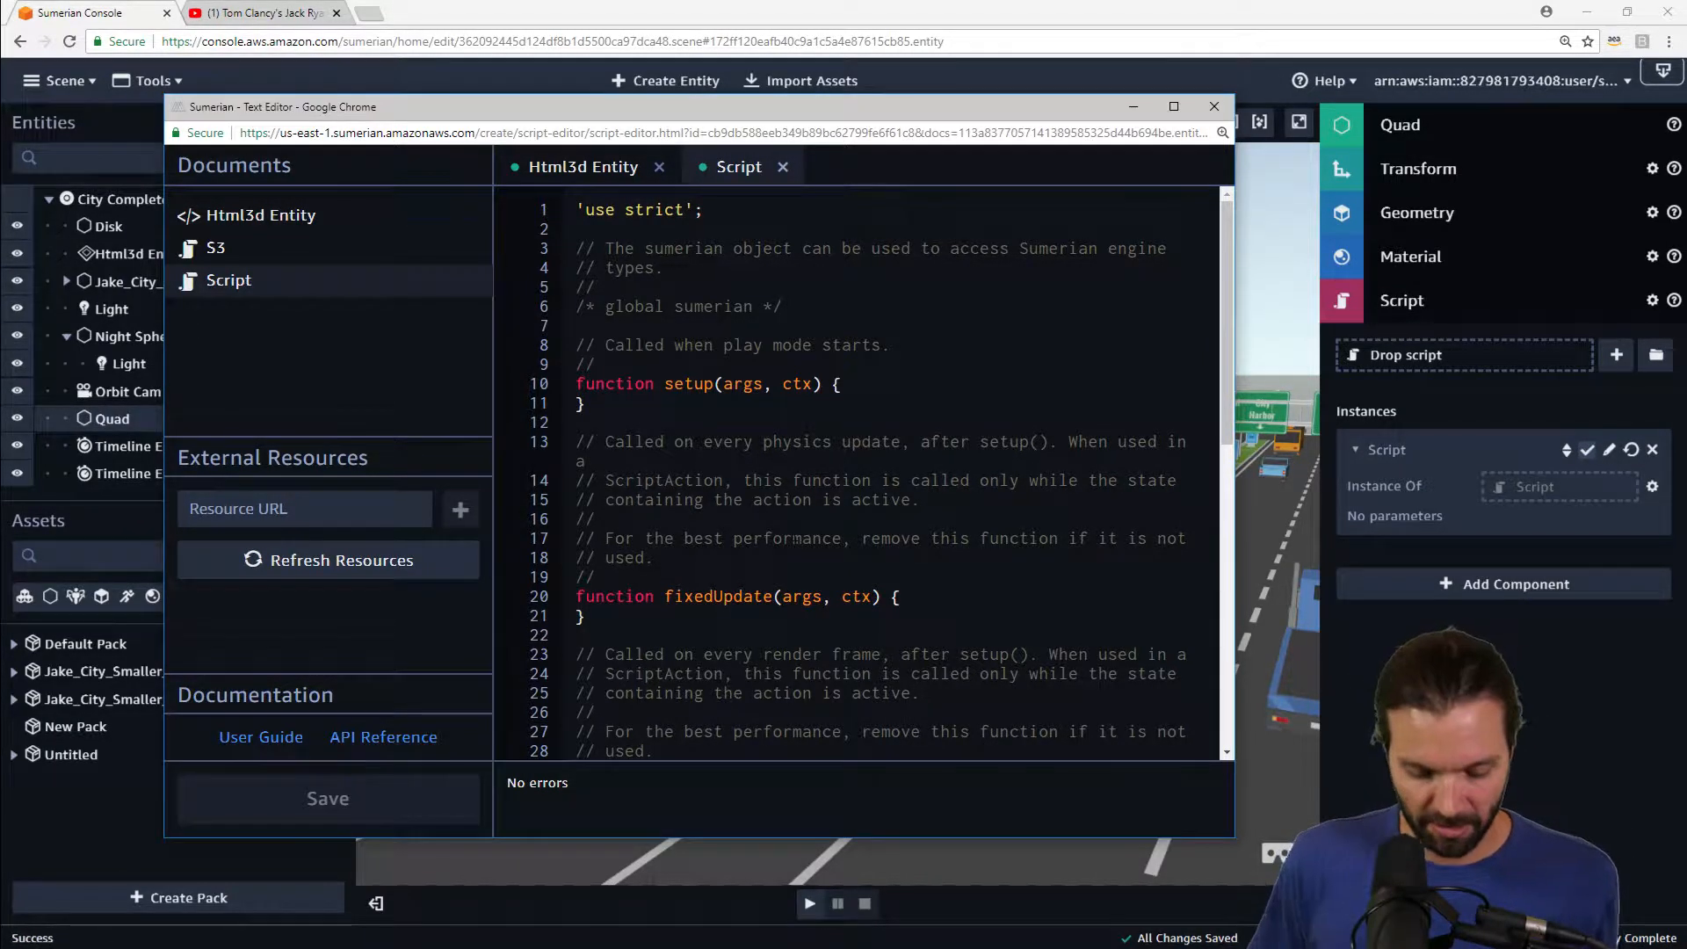
key(ctrl+a)
key(BackSpace)
key(ctrl+v)
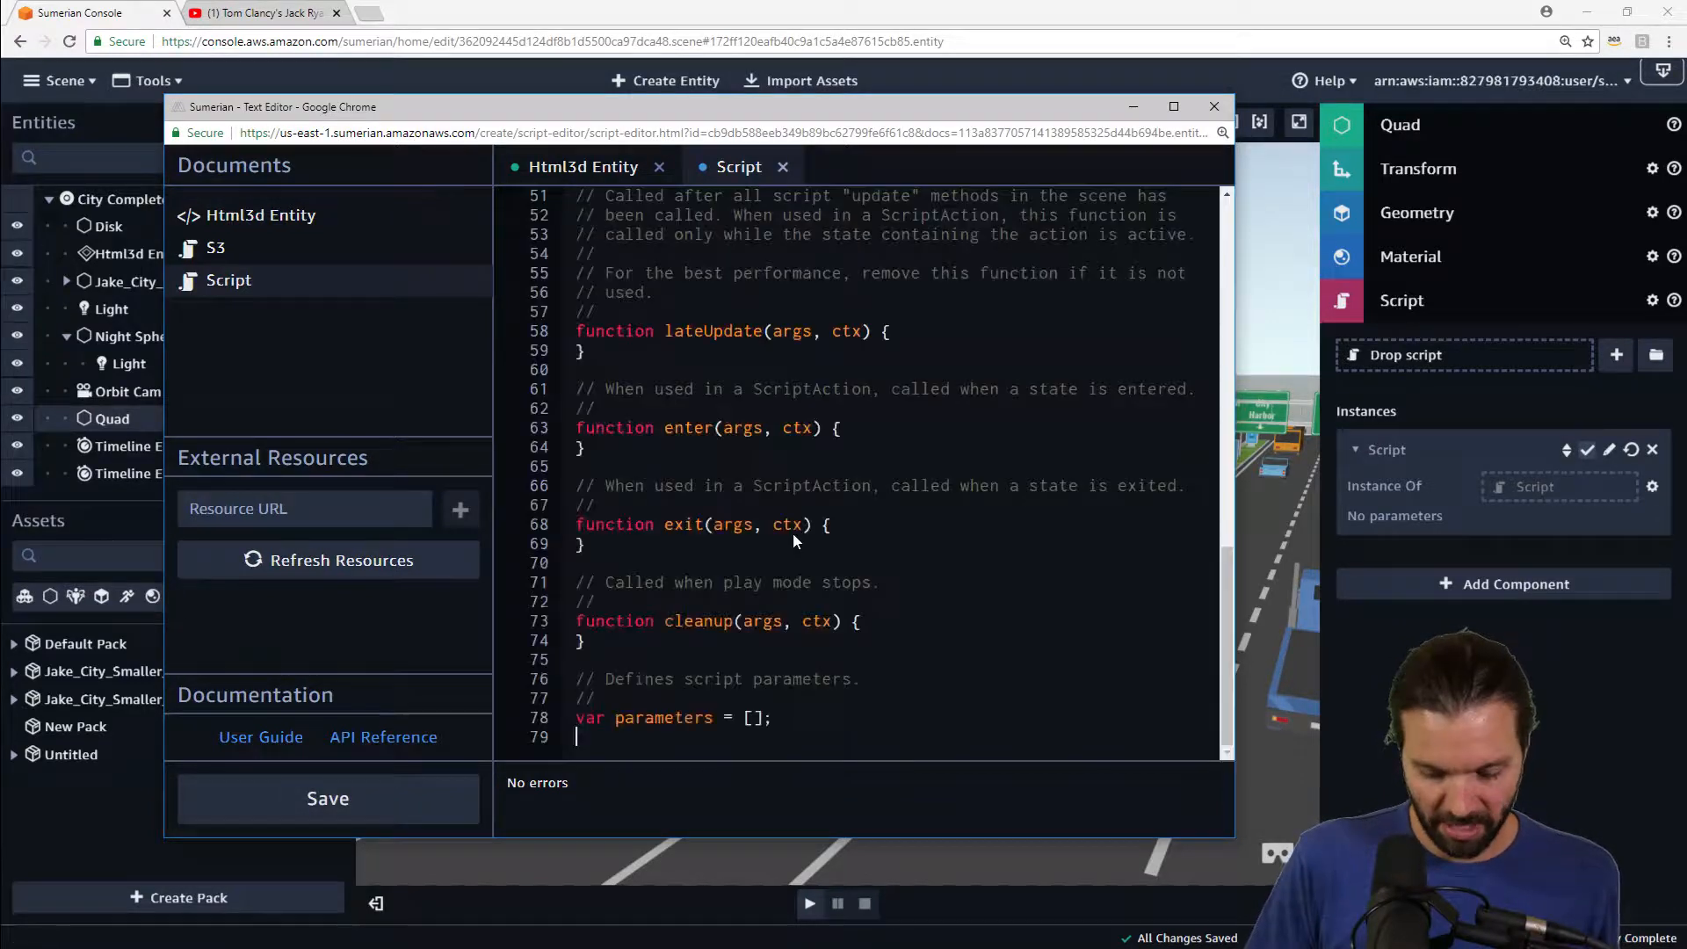
scroll(861, 474, up, 15)
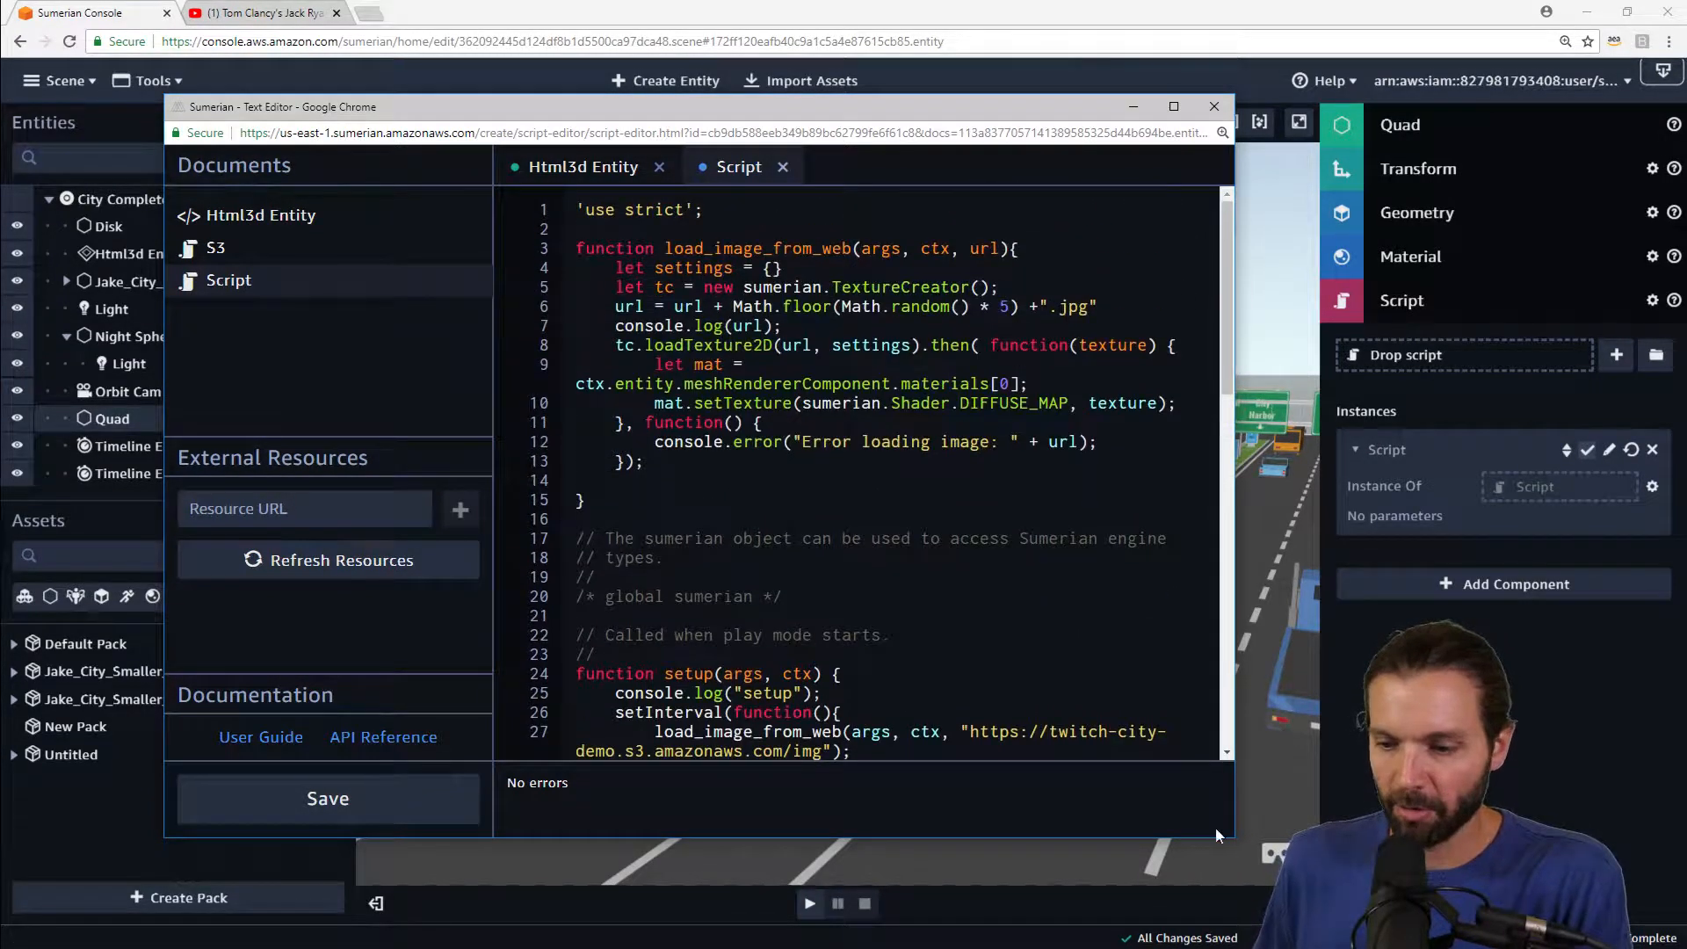
drag(1234, 835, 1257, 835)
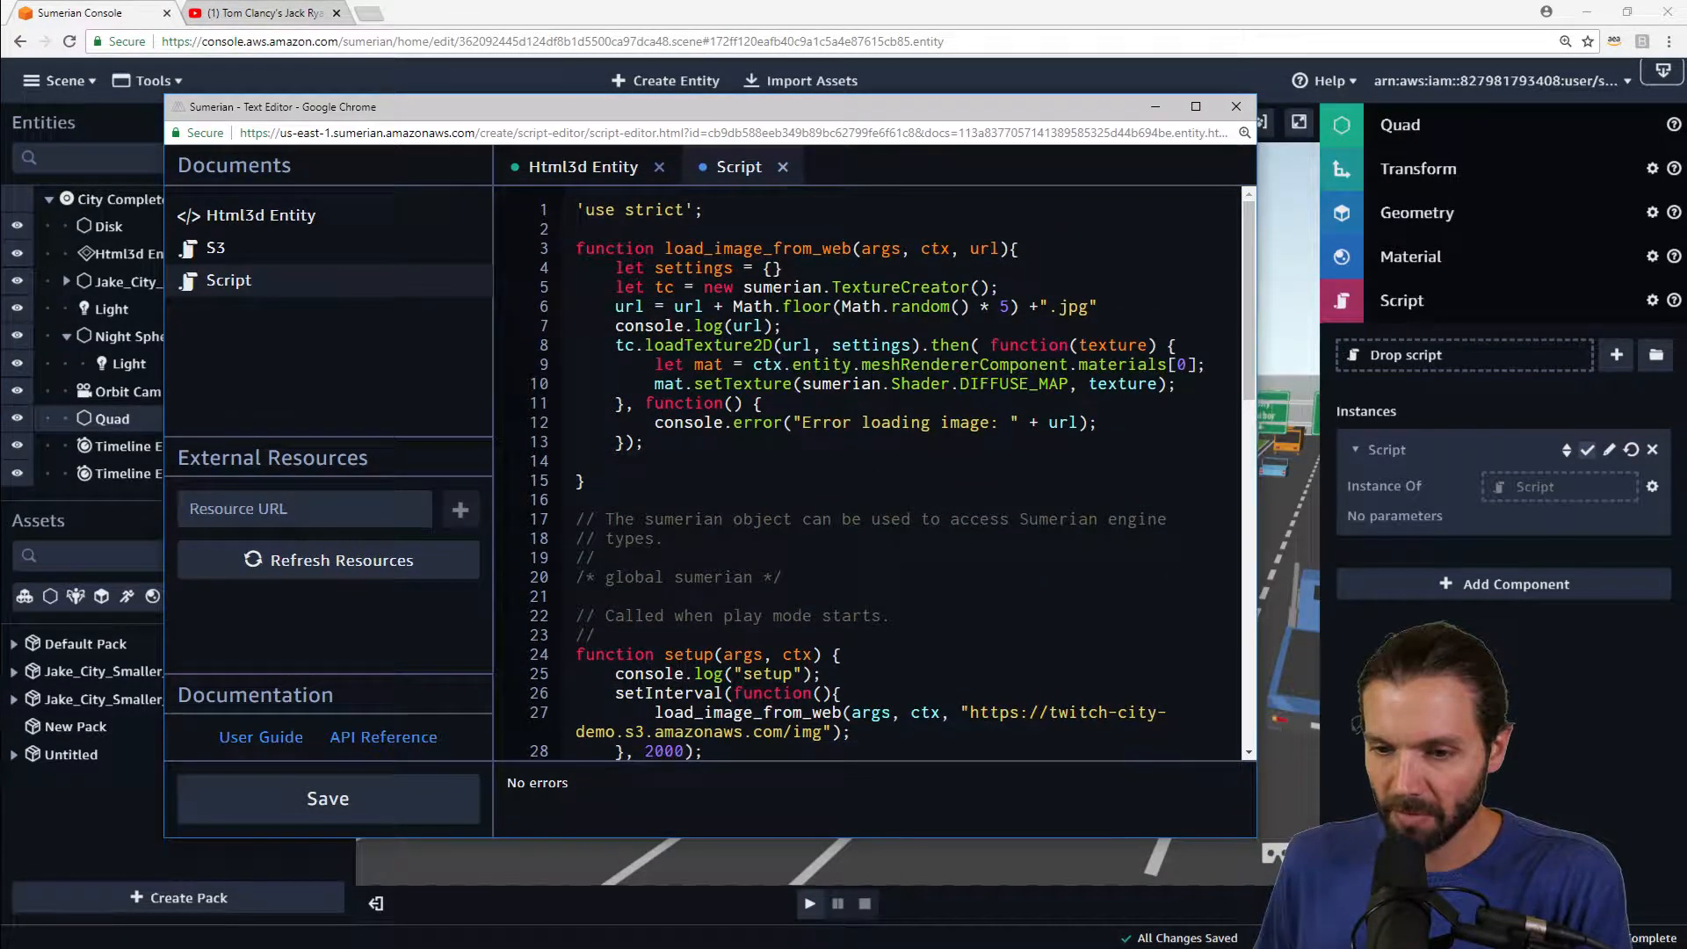
click(370, 820)
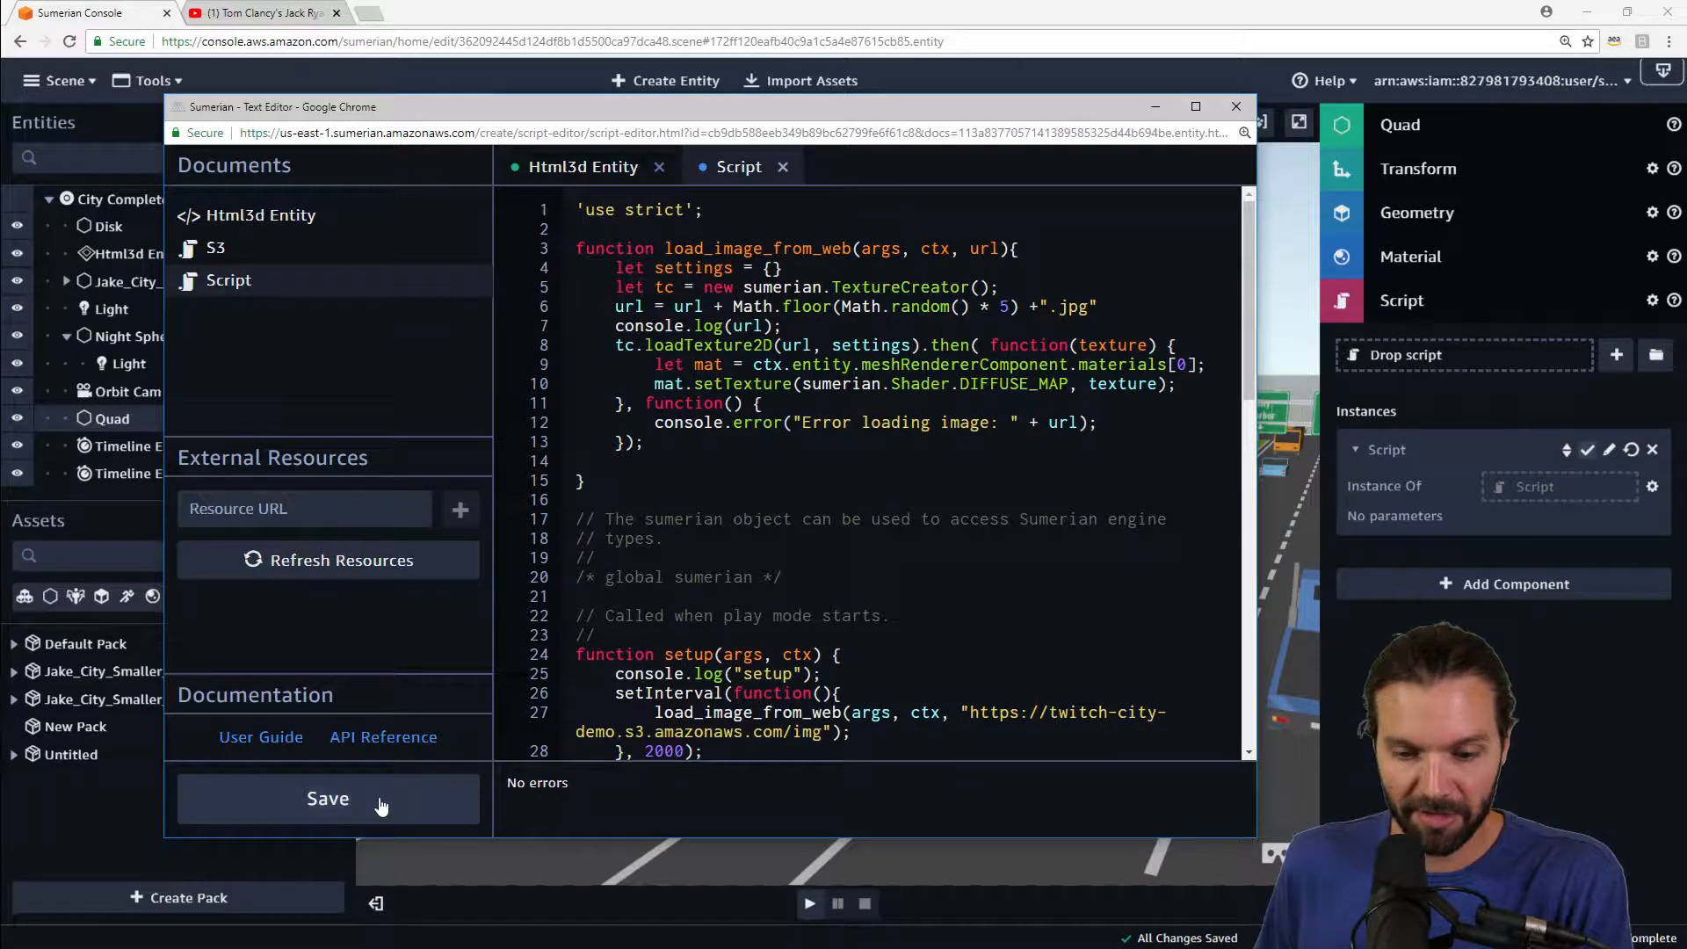
click(1167, 857)
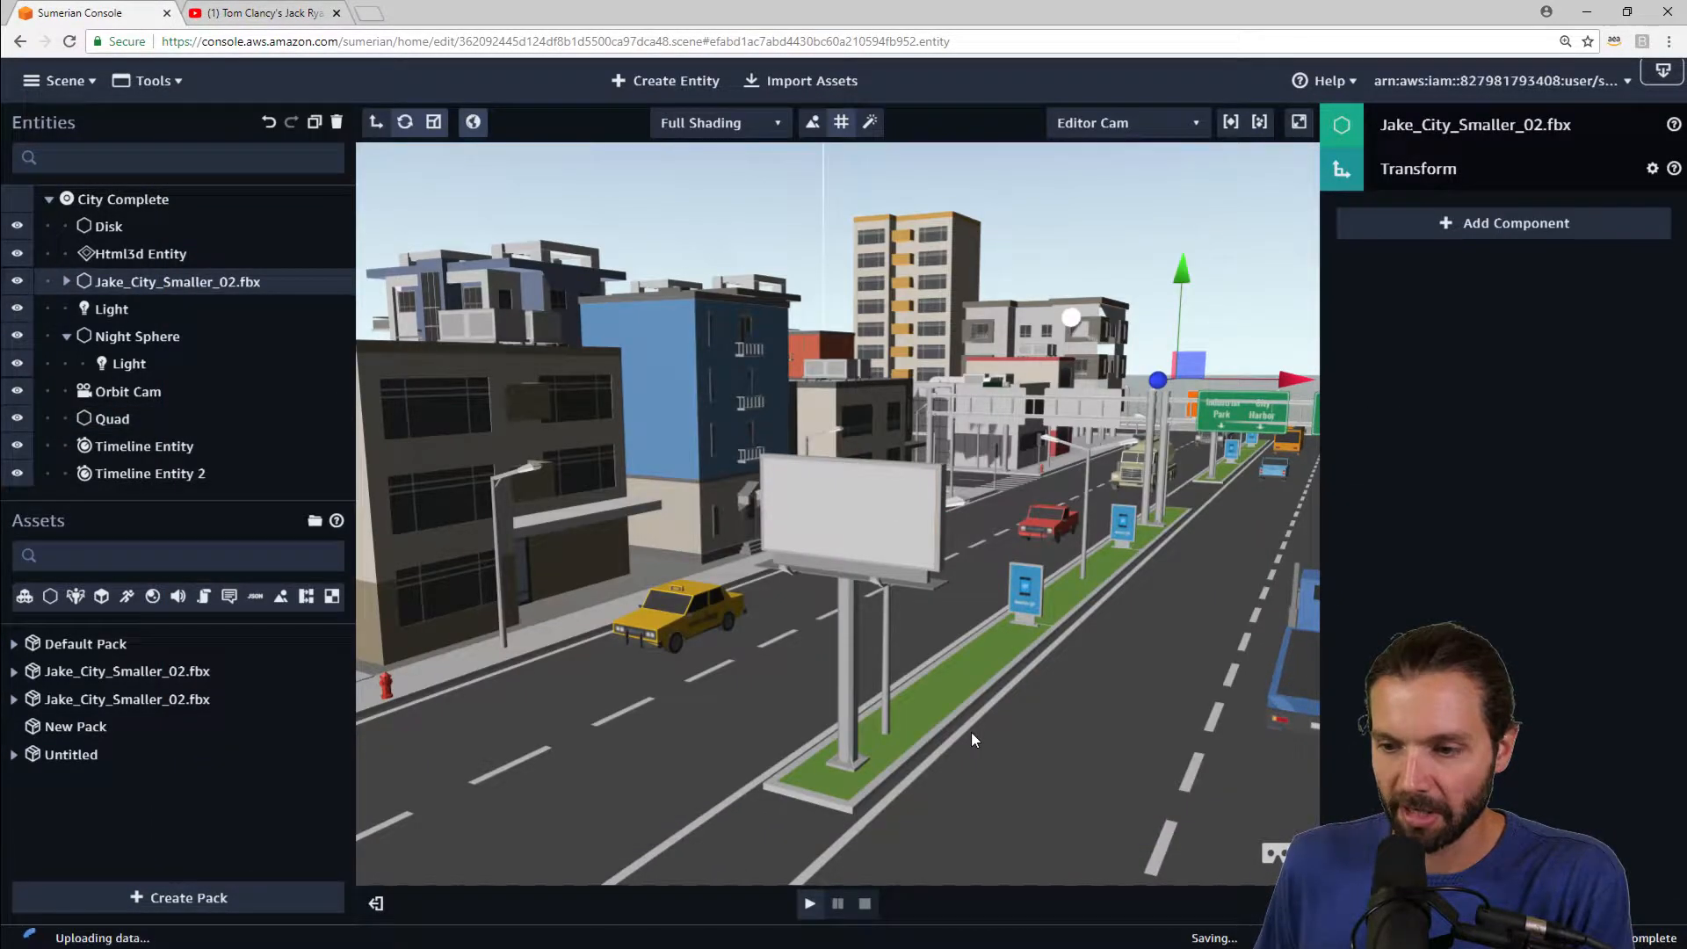
Step: Play the scene and move the view out over the street to check the billboard's image
right_drag(1006, 696, 985, 689)
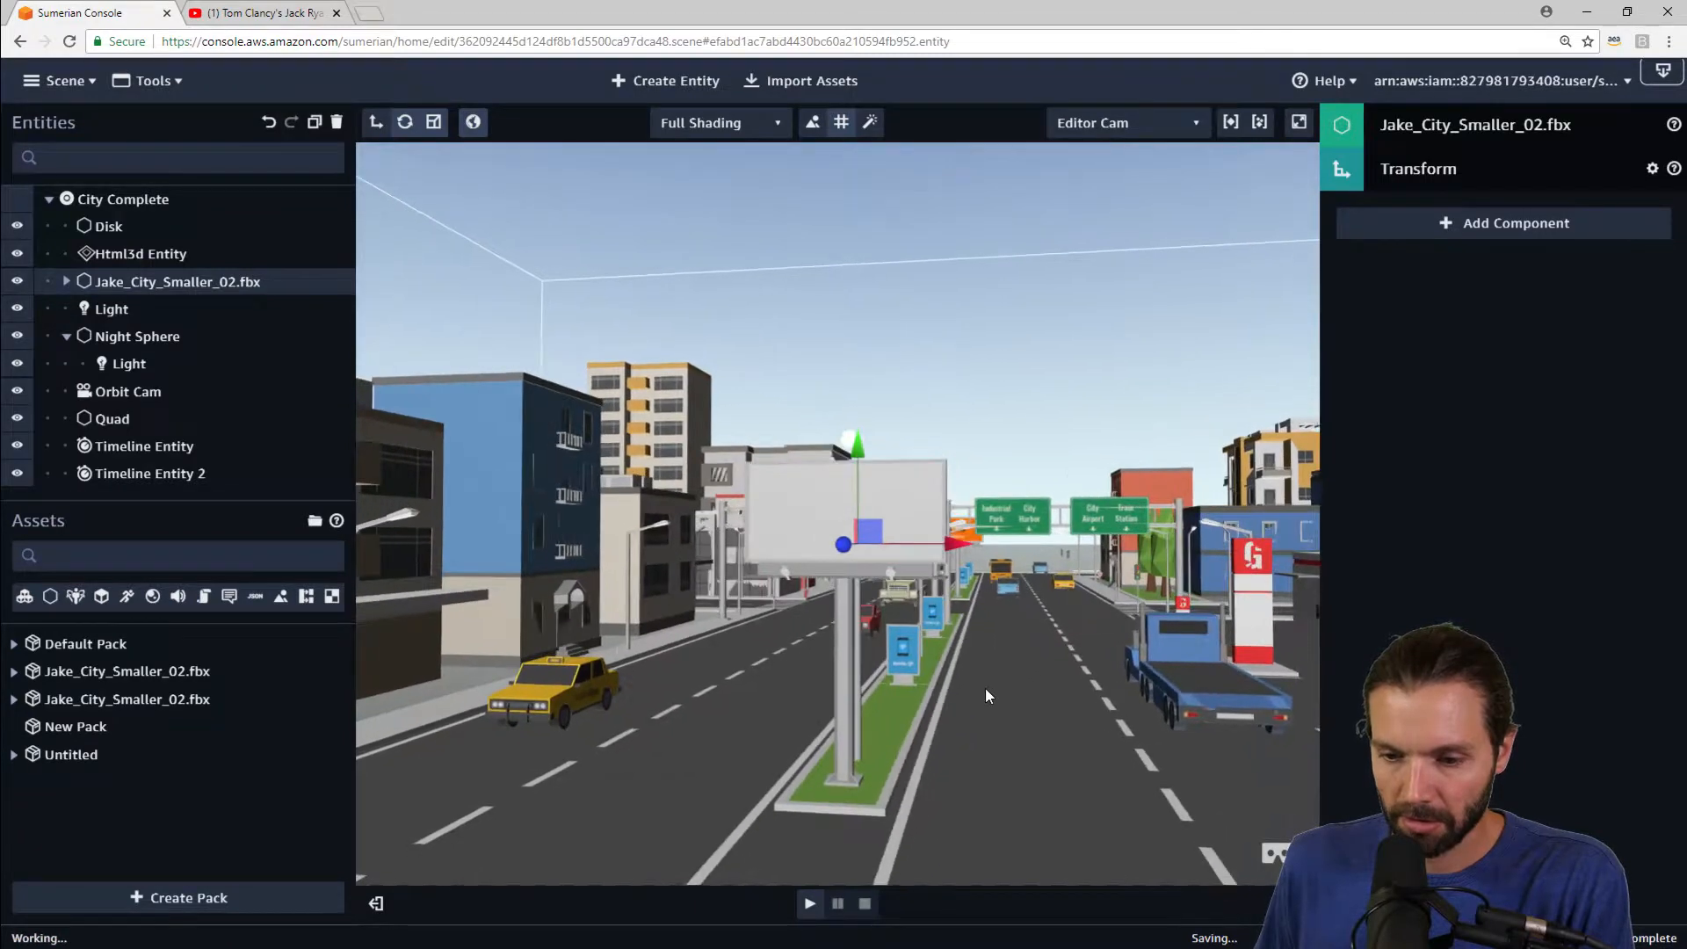
click(809, 905)
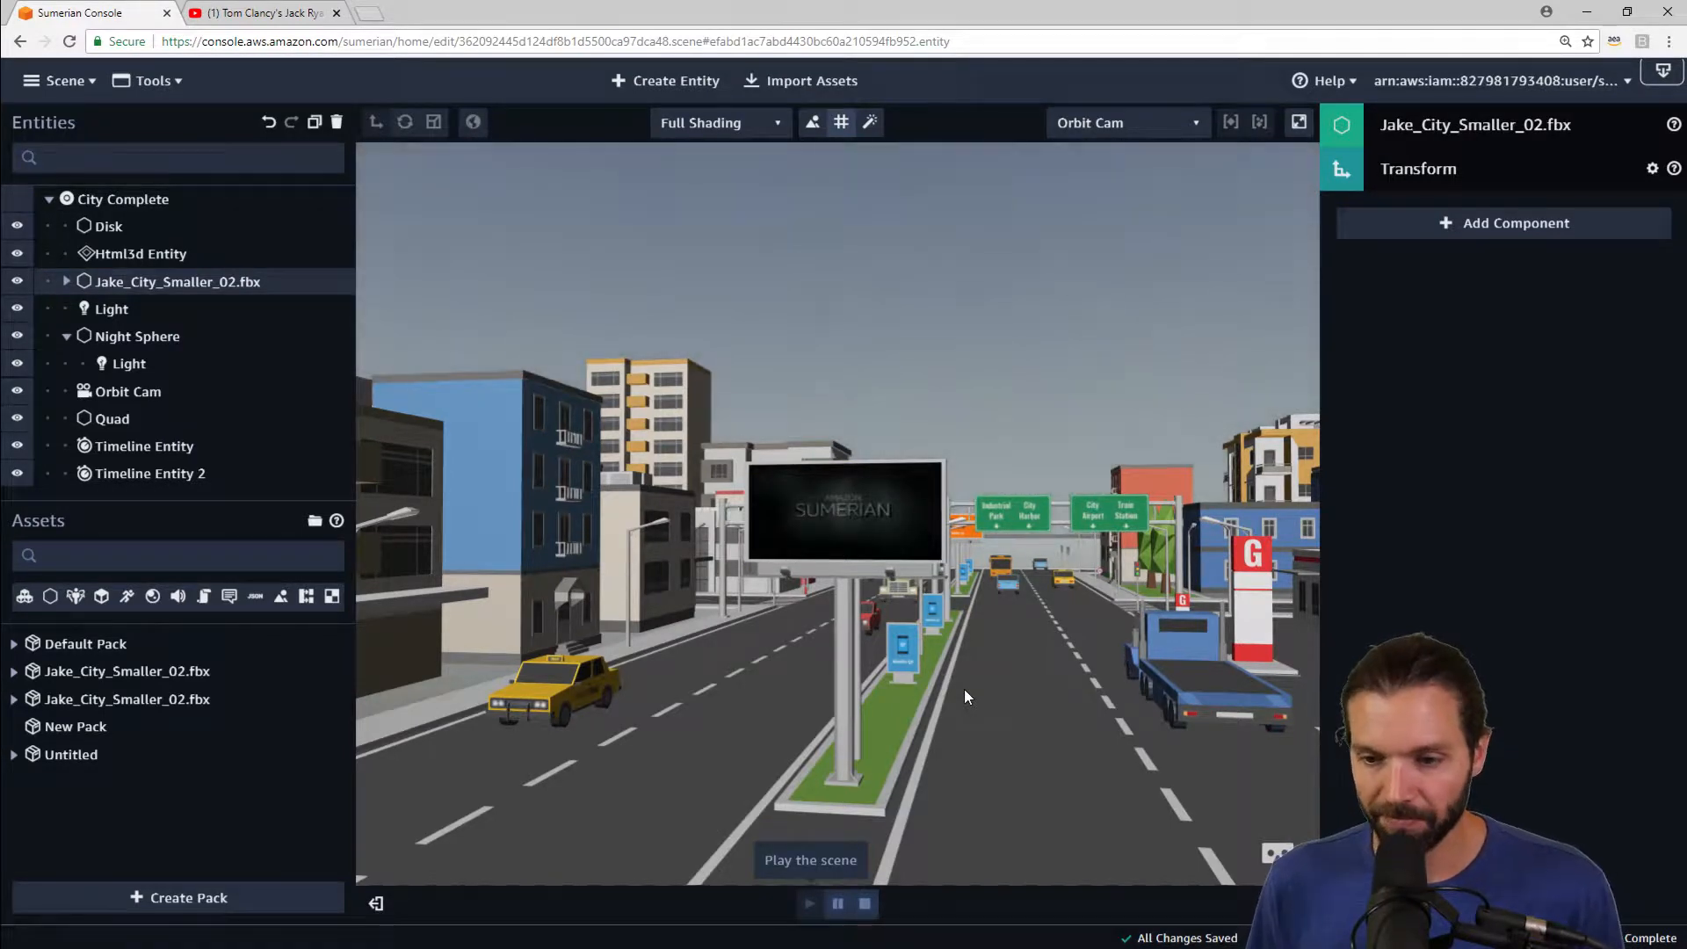
scroll(1007, 494, down, 5)
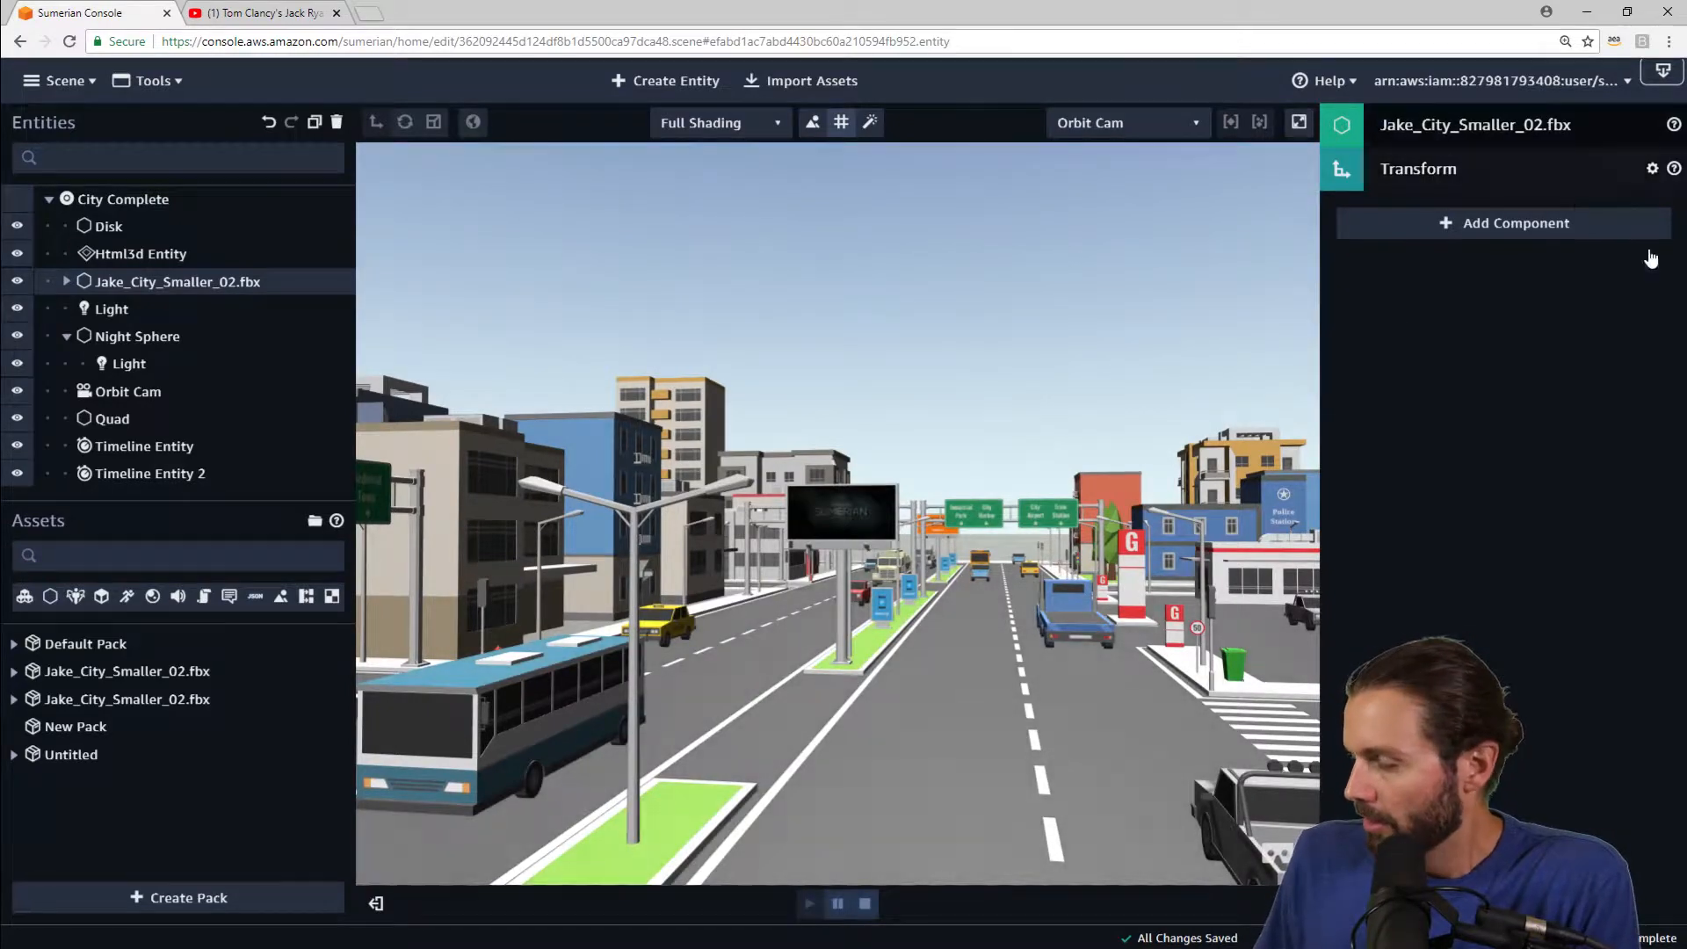
scroll(1067, 390, down, 3)
scroll(1067, 390, down, 2)
drag(1045, 345, 1044, 388)
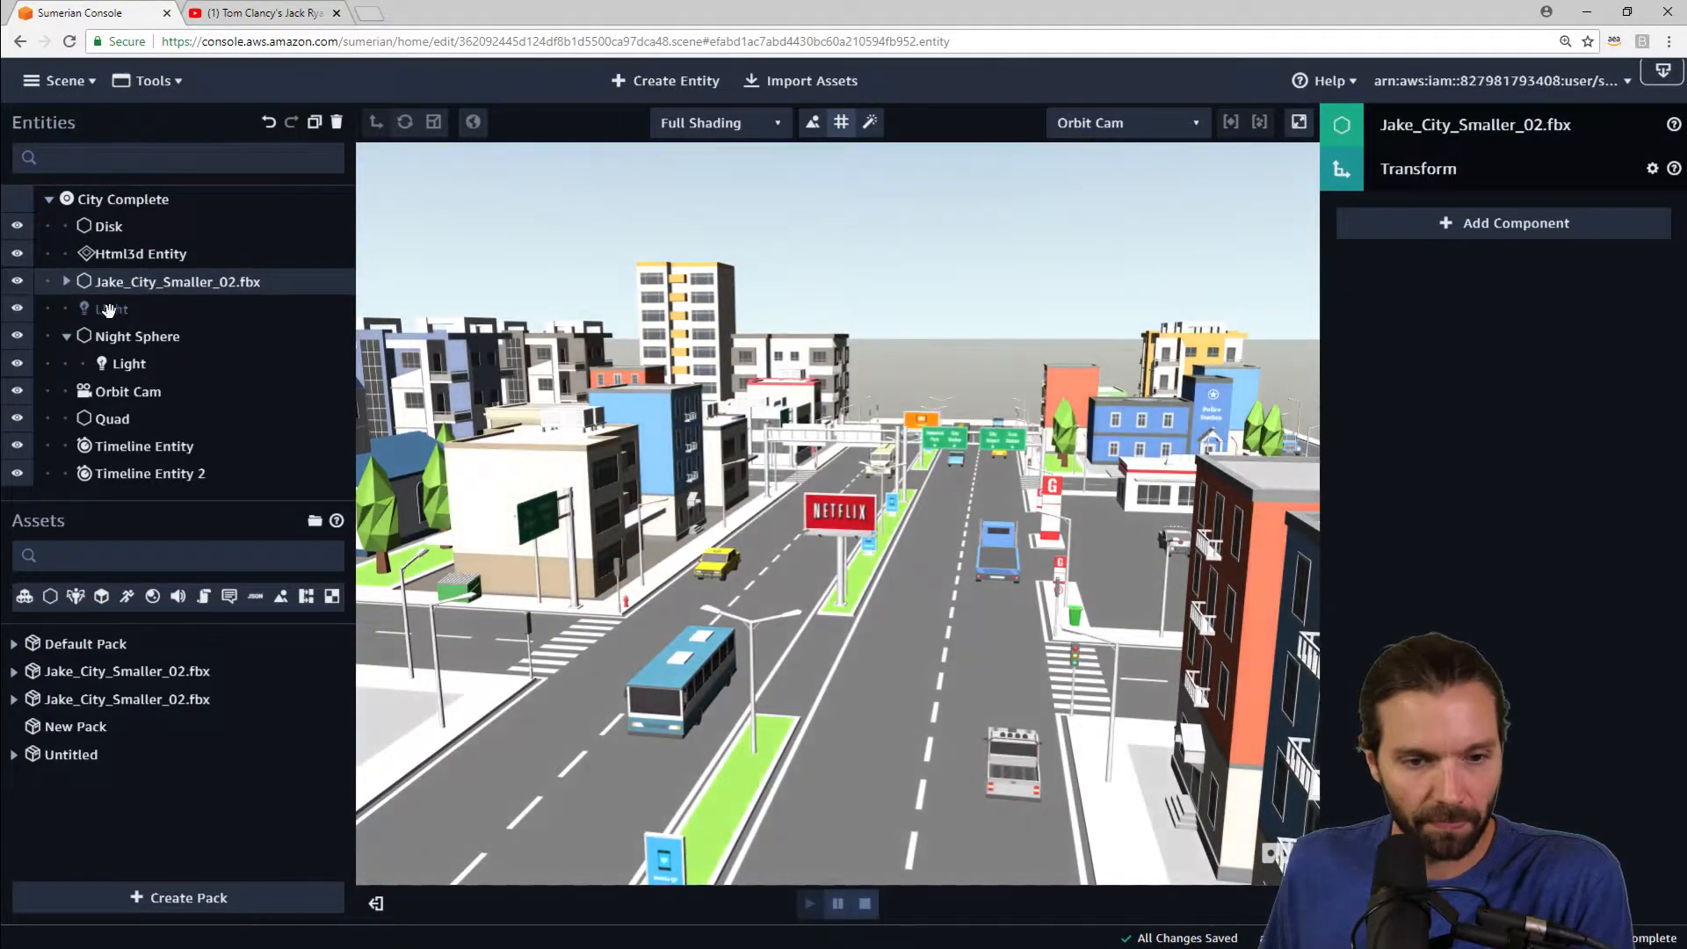
Step: Select the Quad, stop play mode, and reopen its script in the text editor
click(111, 420)
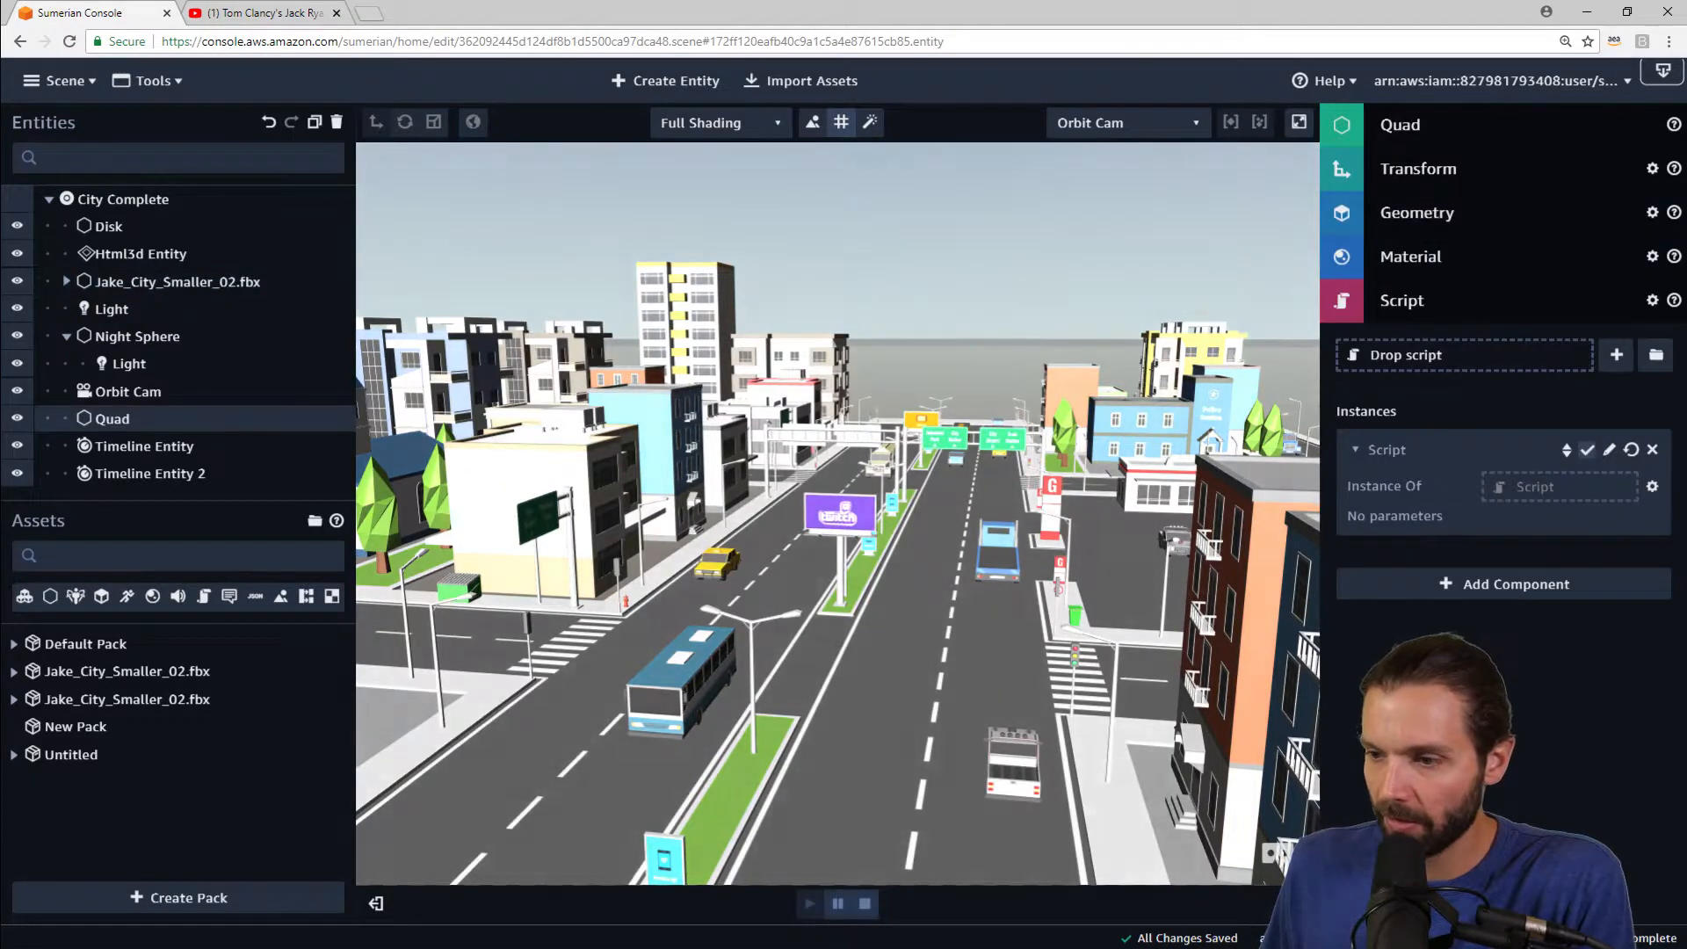
click(1616, 452)
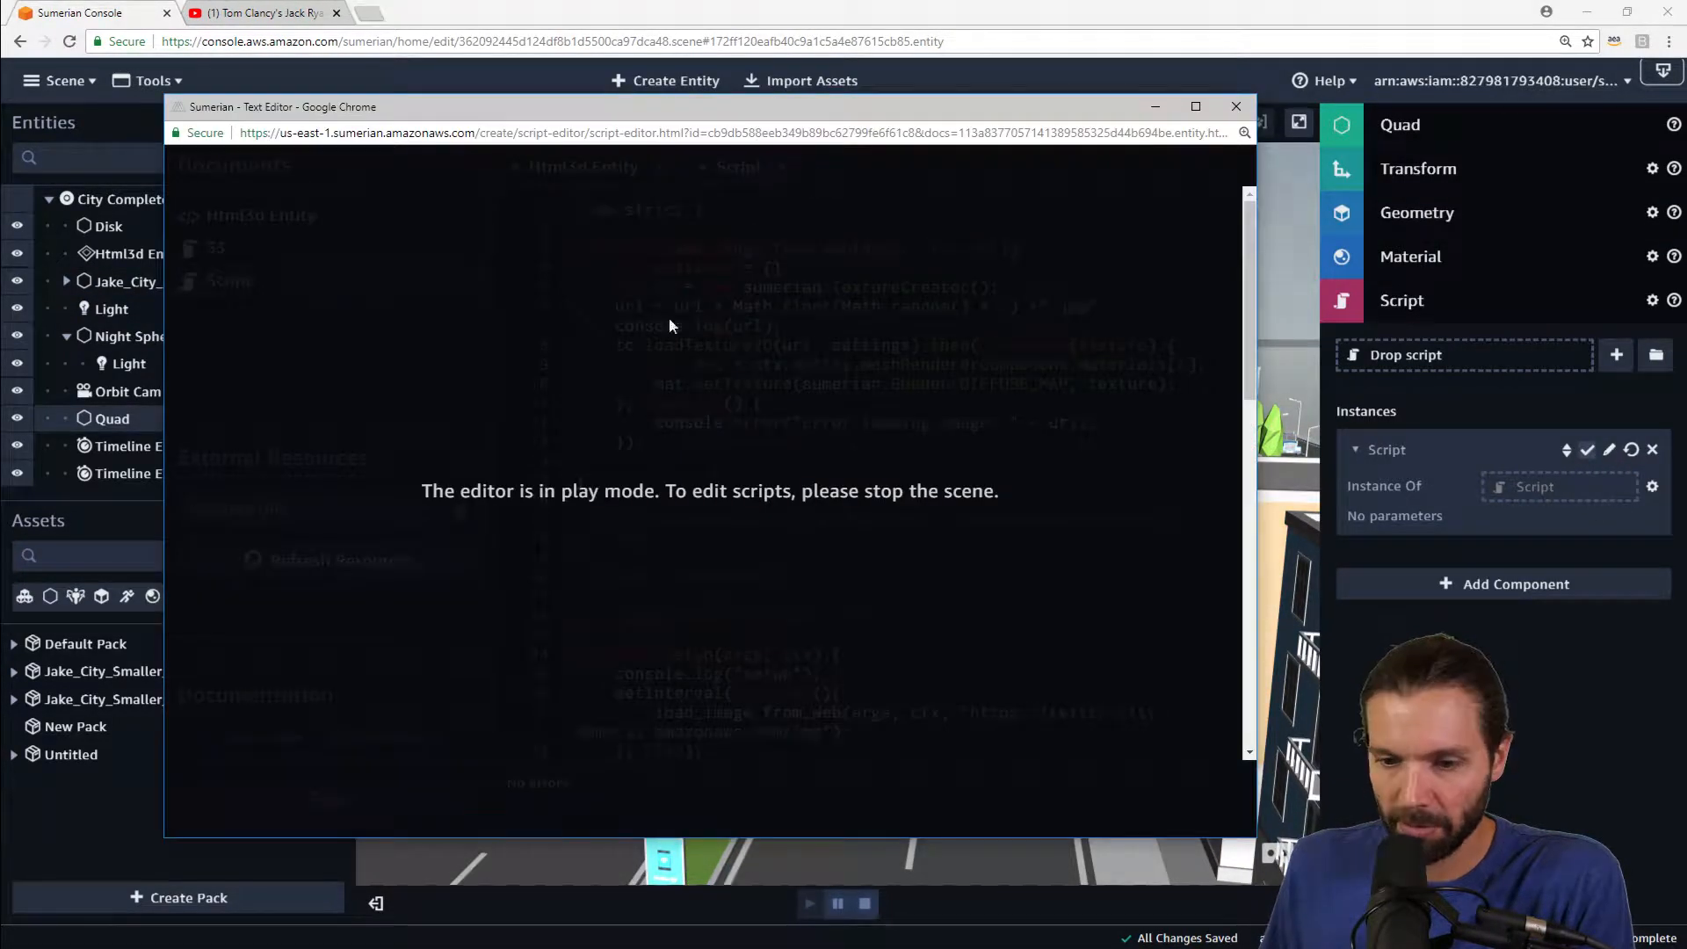
click(896, 877)
click(865, 903)
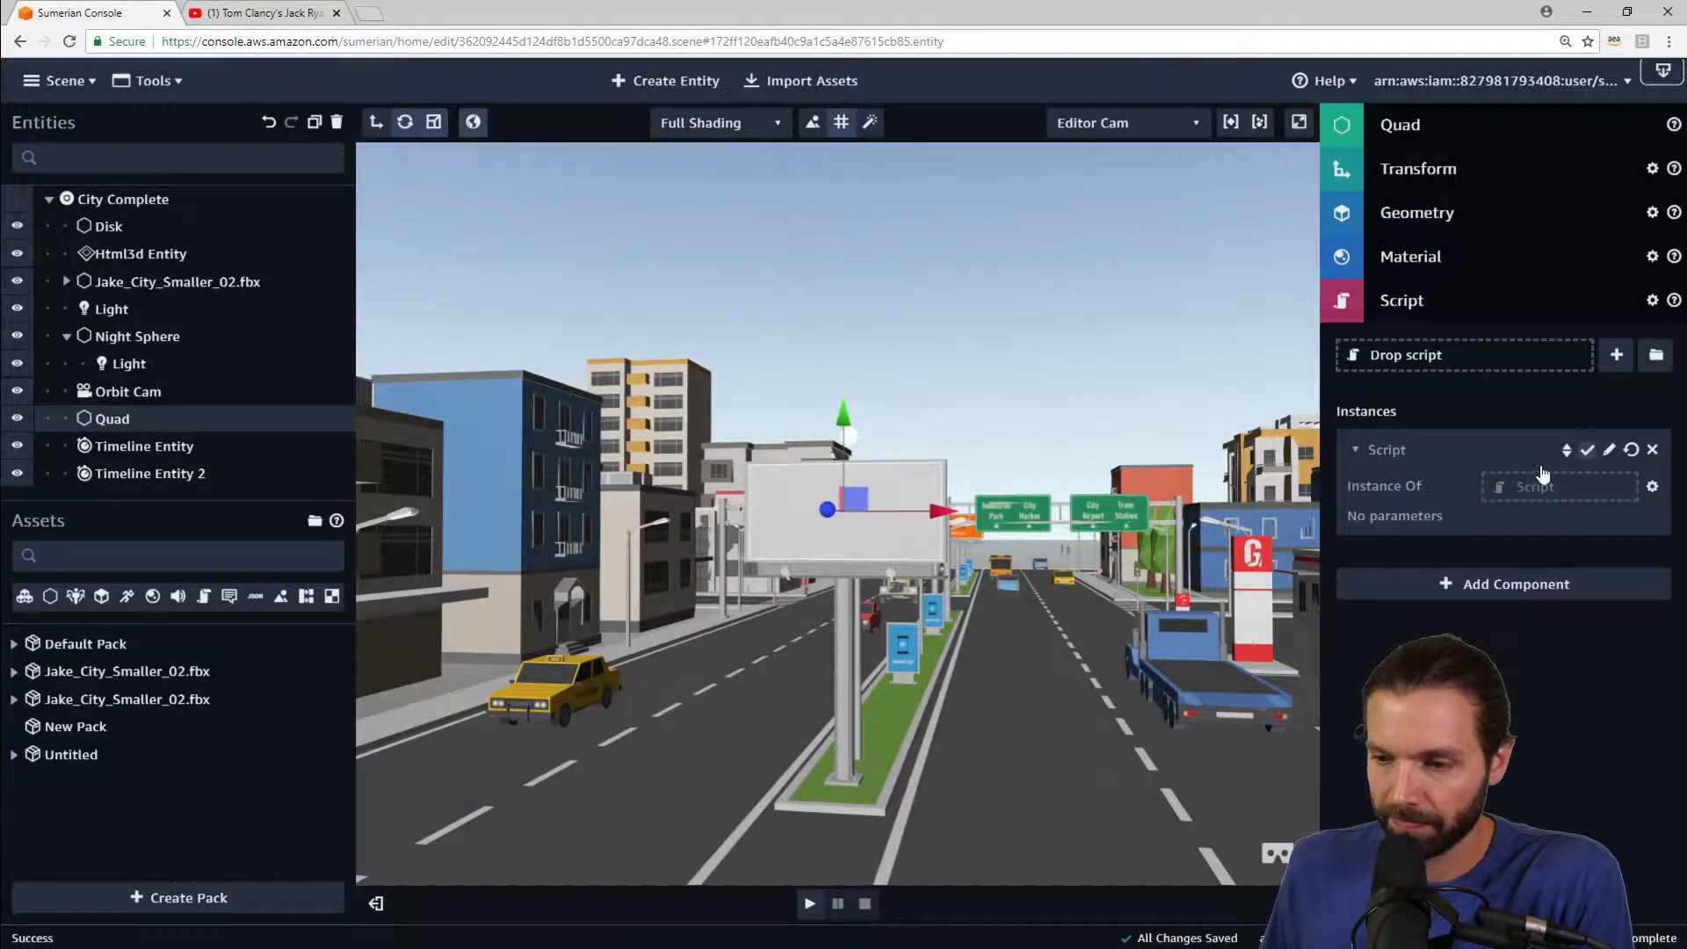
click(1614, 452)
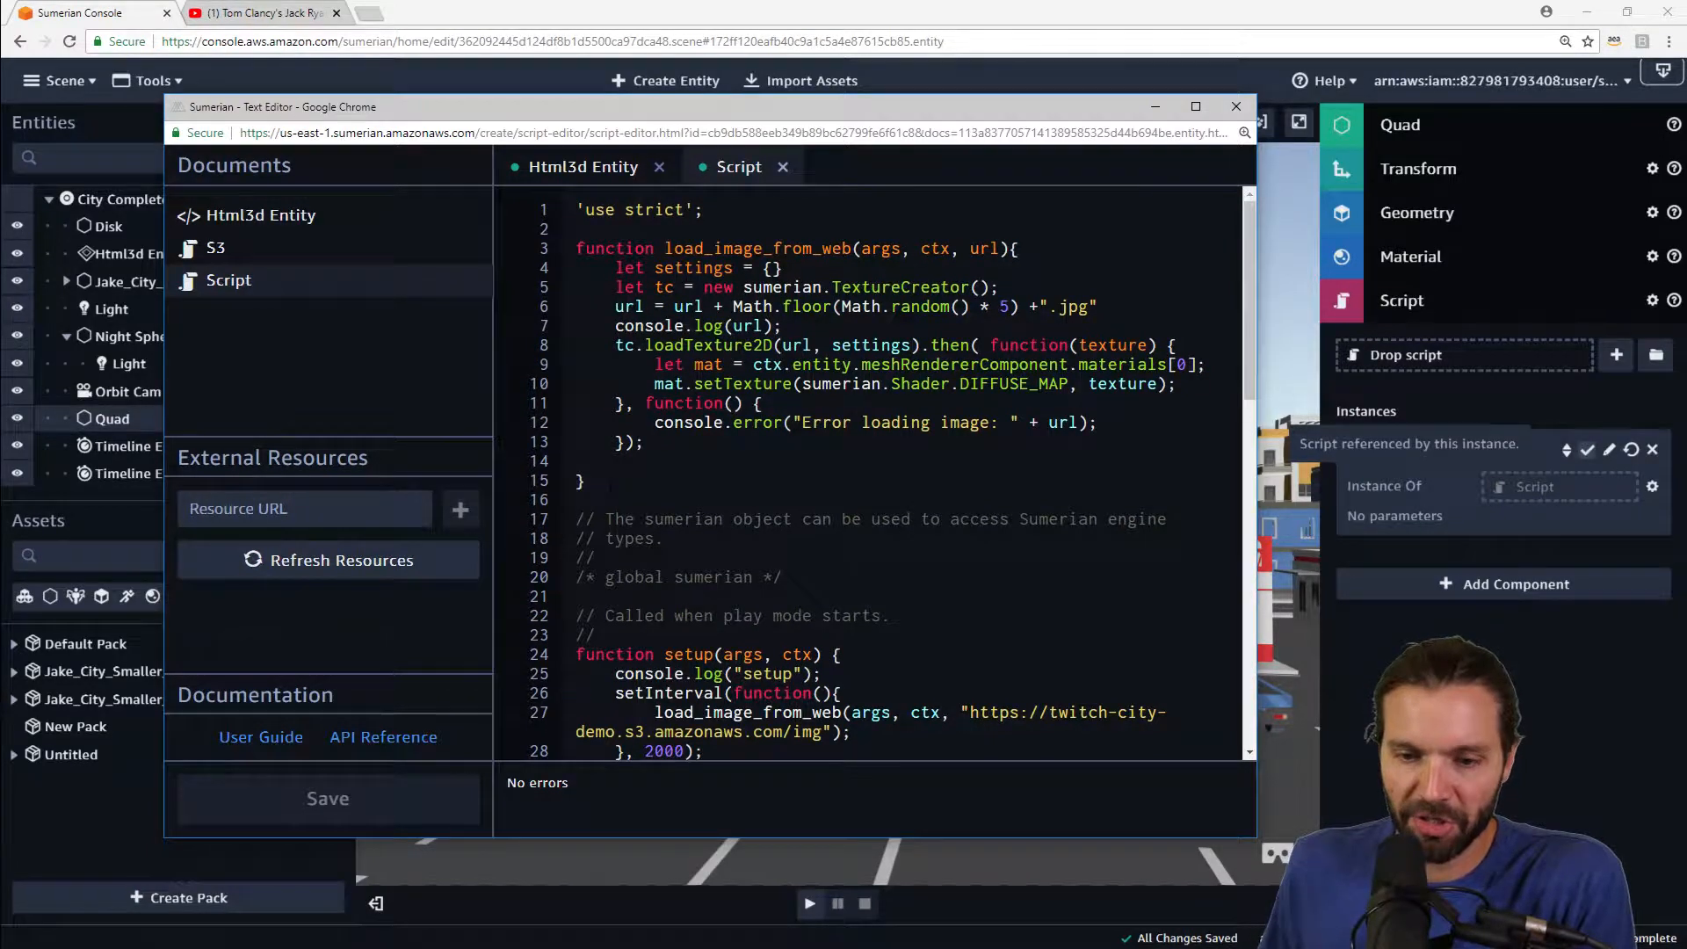
Step: Review the load_image_from_web function and the setInterval image URL and 2000 ms interval in setup, then close the editor
drag(609, 485, 576, 249)
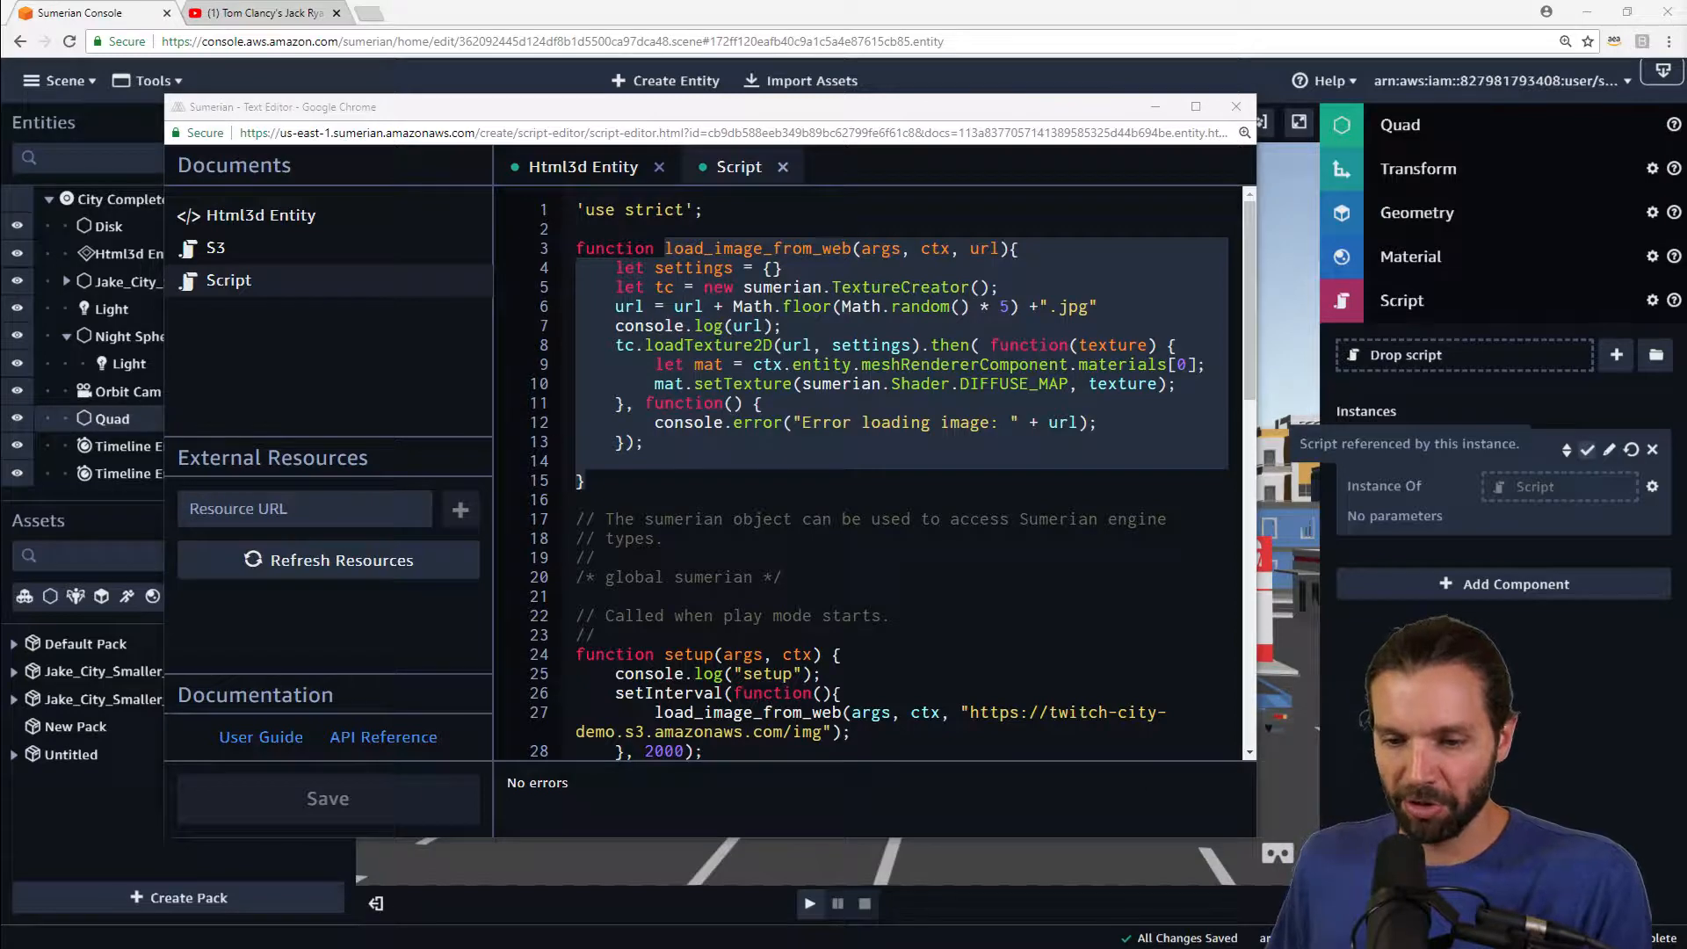
click(1009, 307)
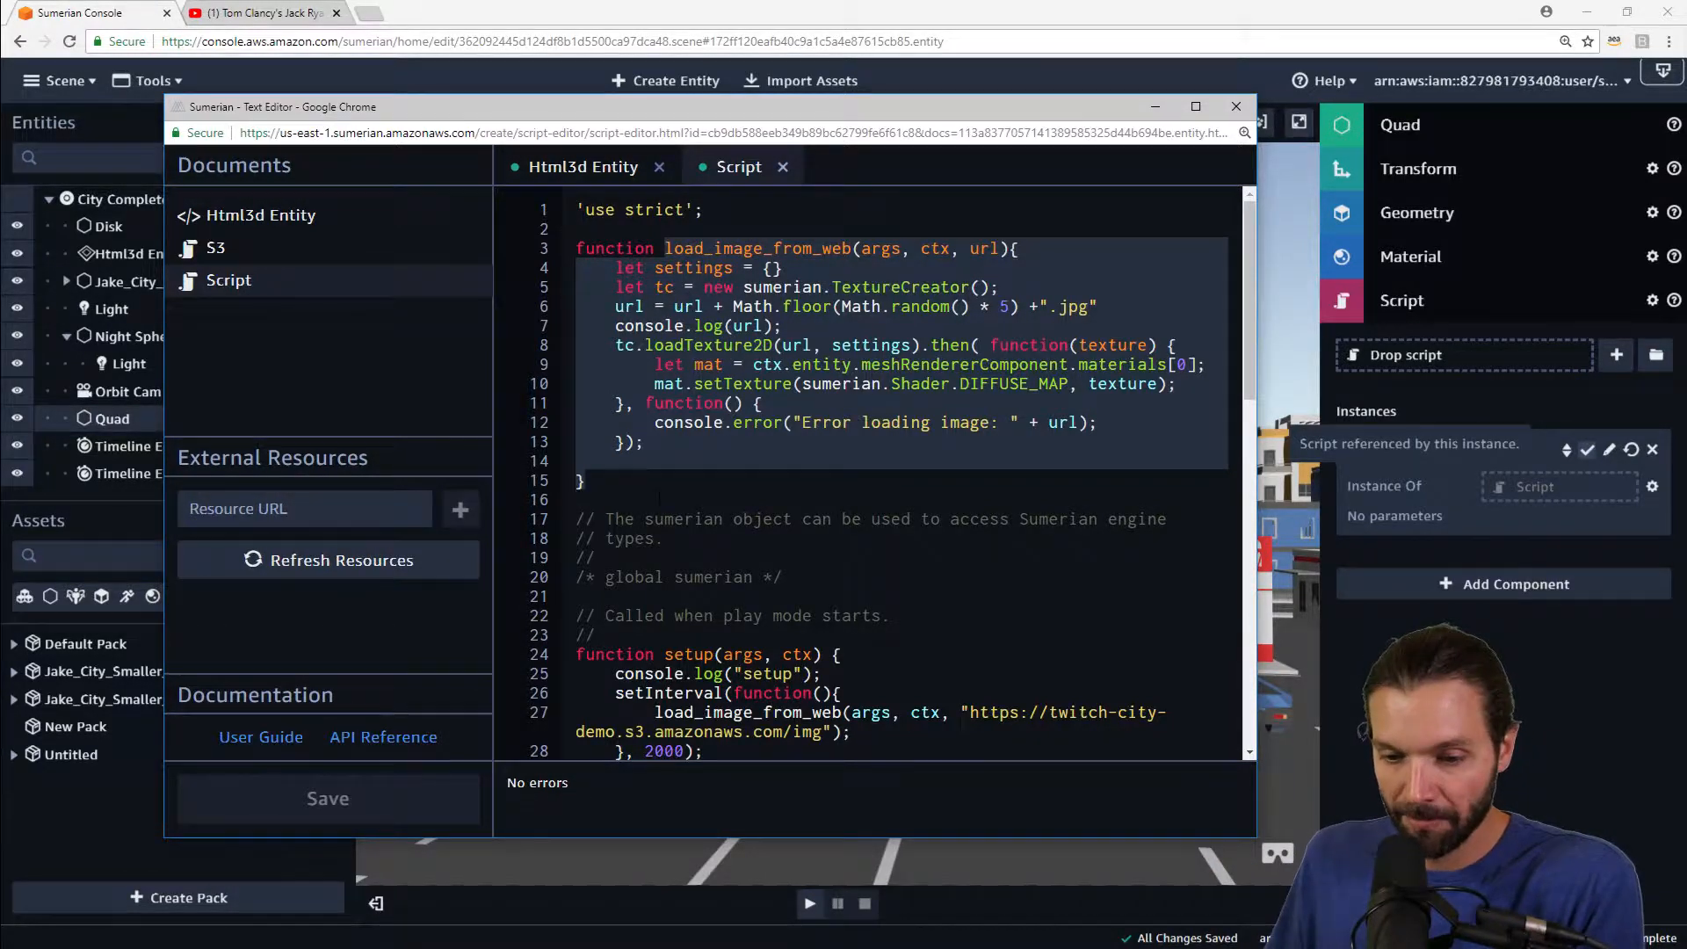
scroll(878, 475, down, 2)
click(586, 683)
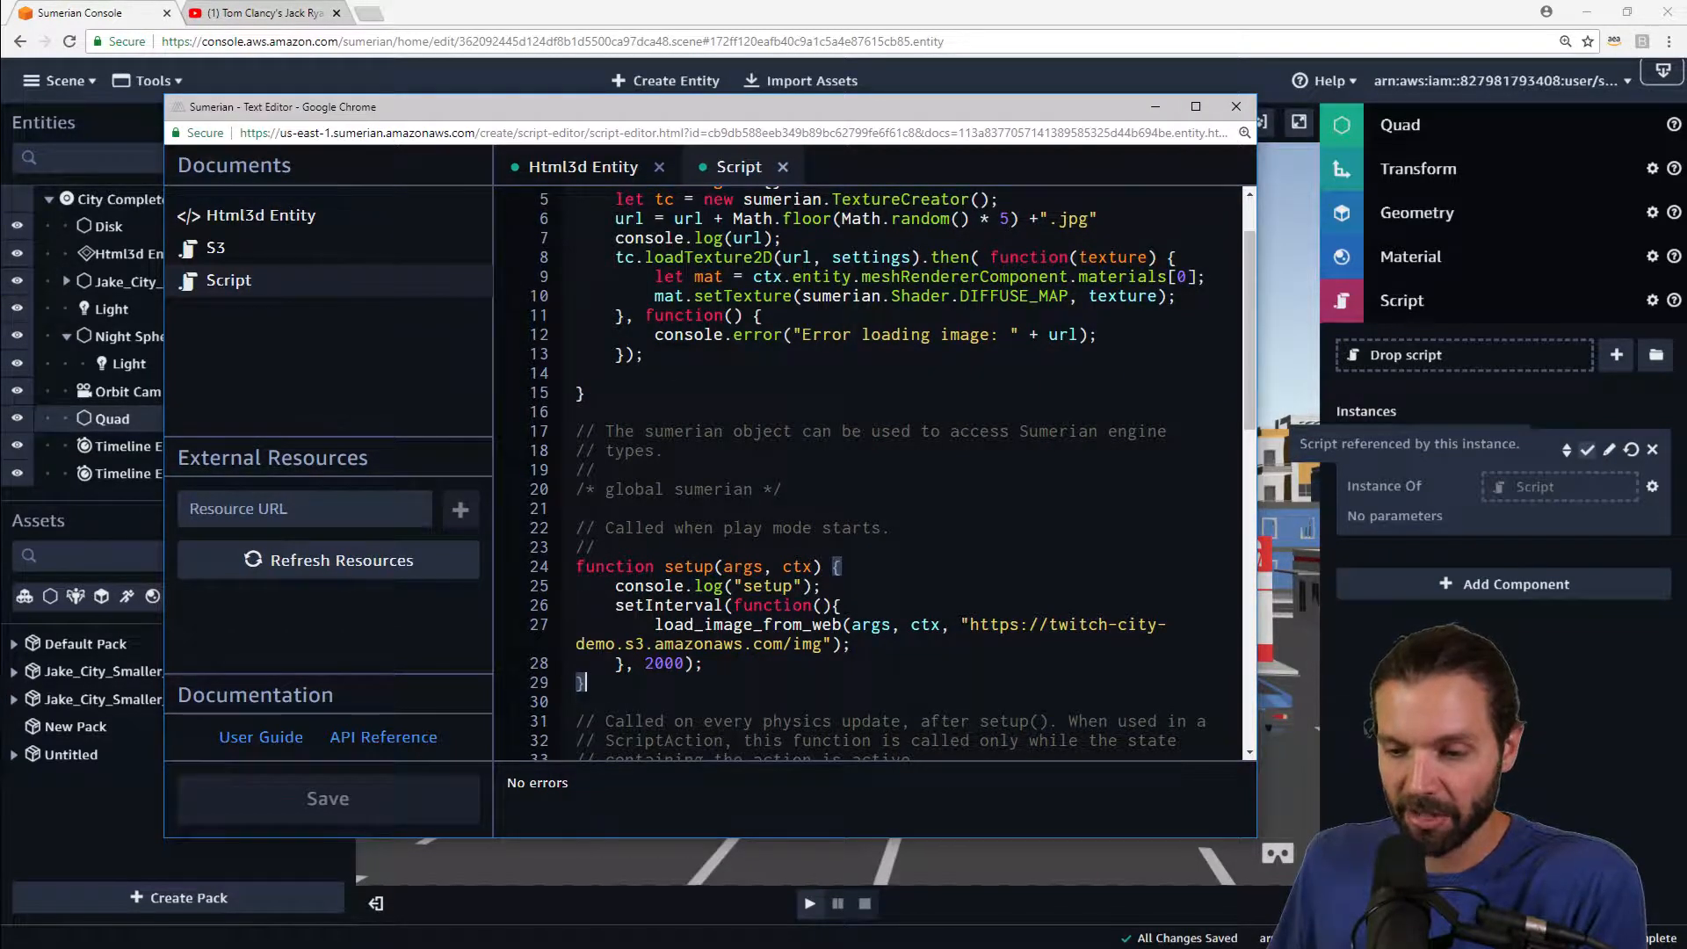
drag(969, 625, 832, 644)
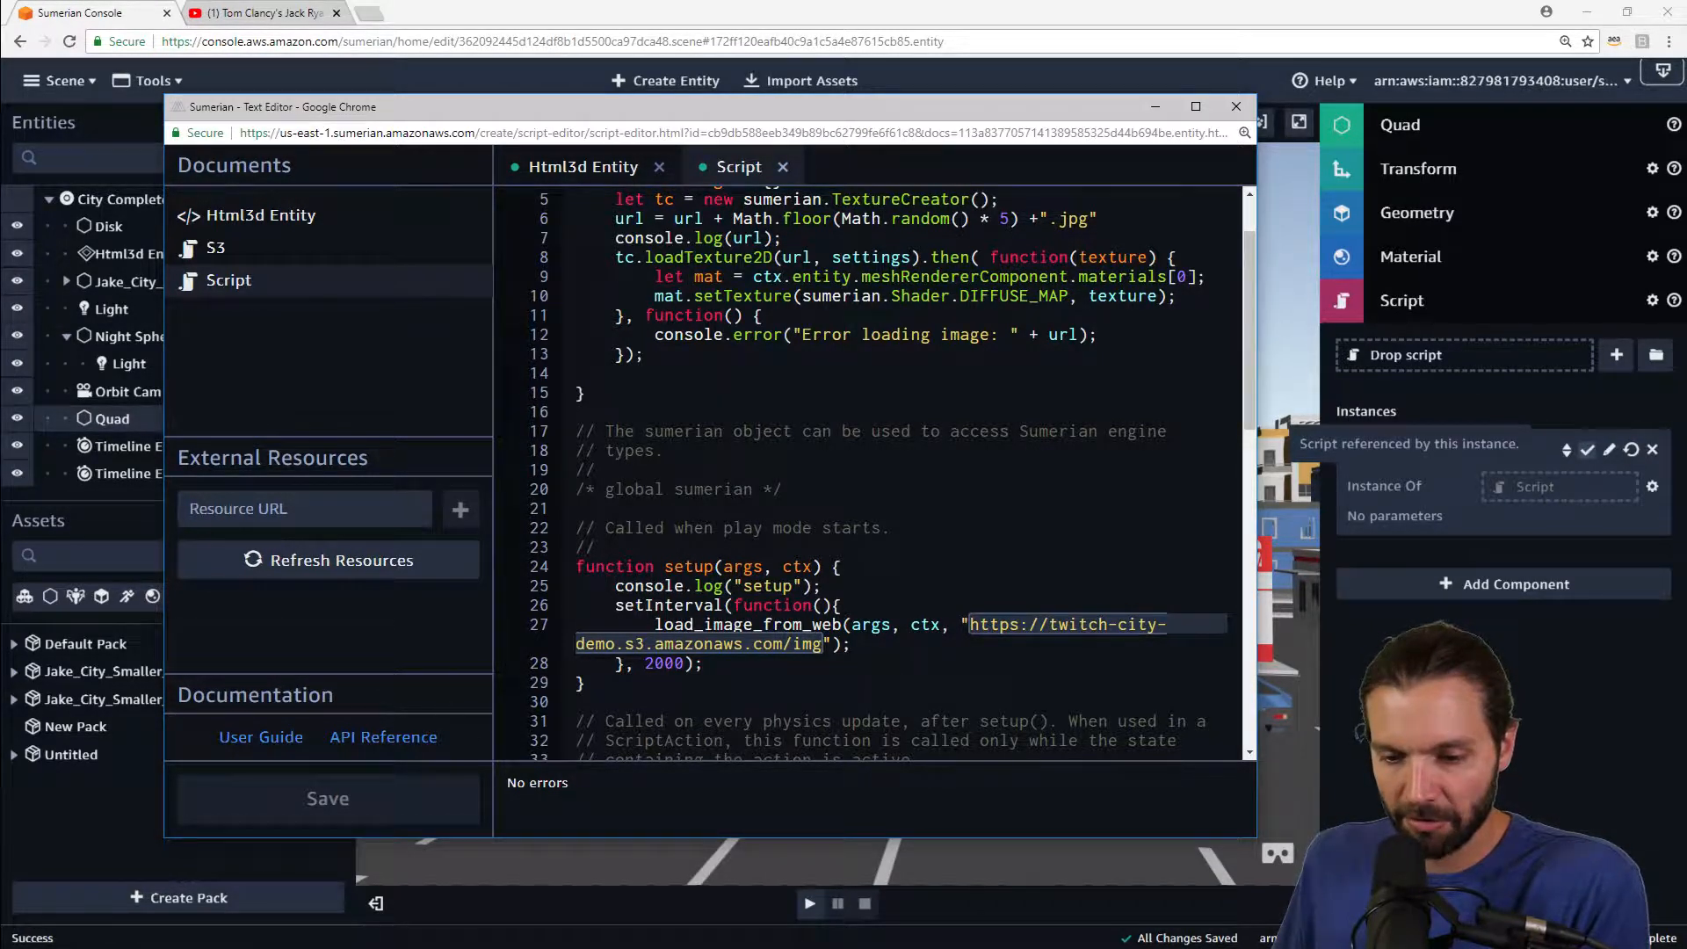
click(648, 662)
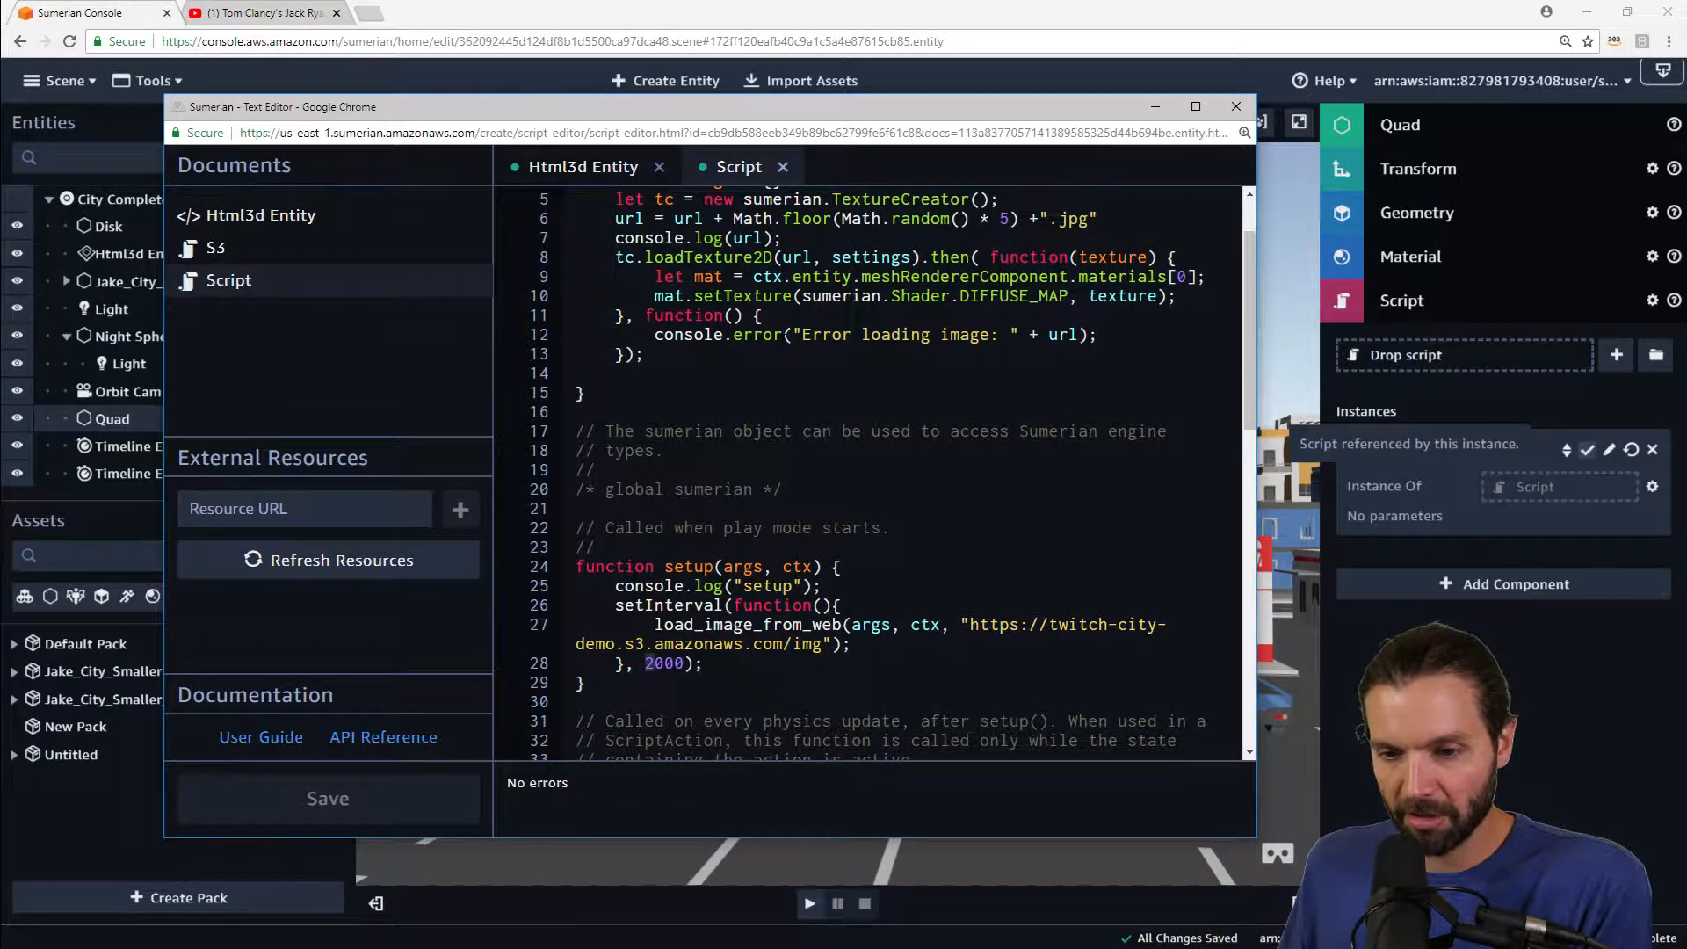
scroll(648, 662, up, 1)
drag(577, 479, 557, 250)
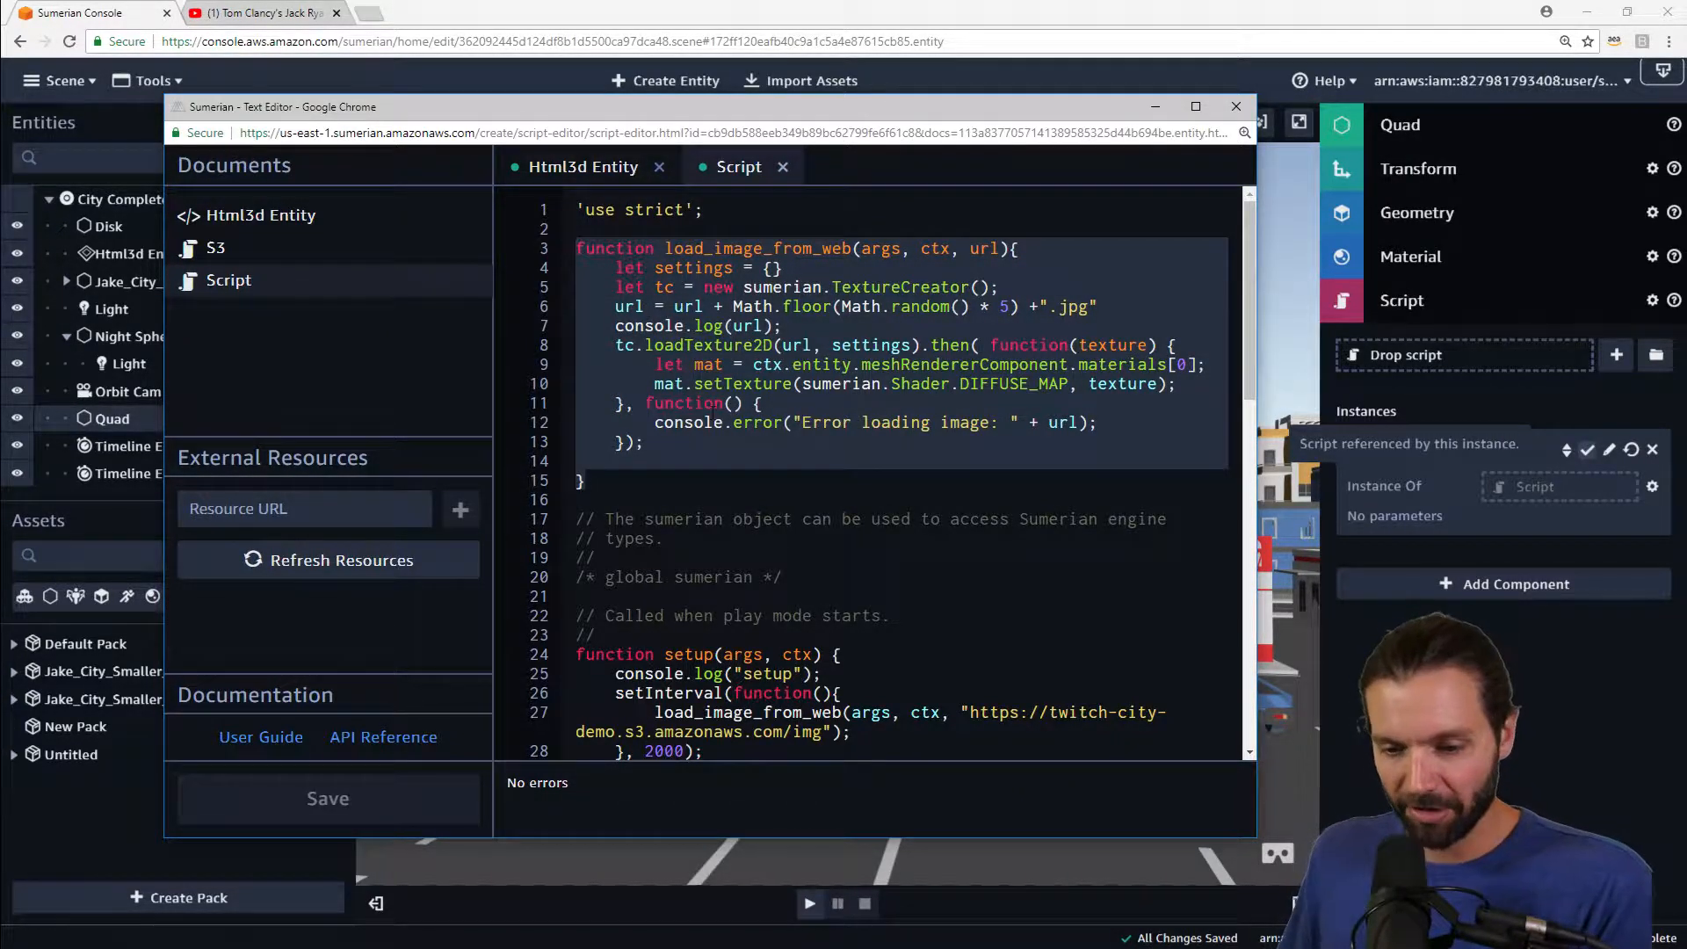
scroll(869, 475, down, 1)
click(578, 681)
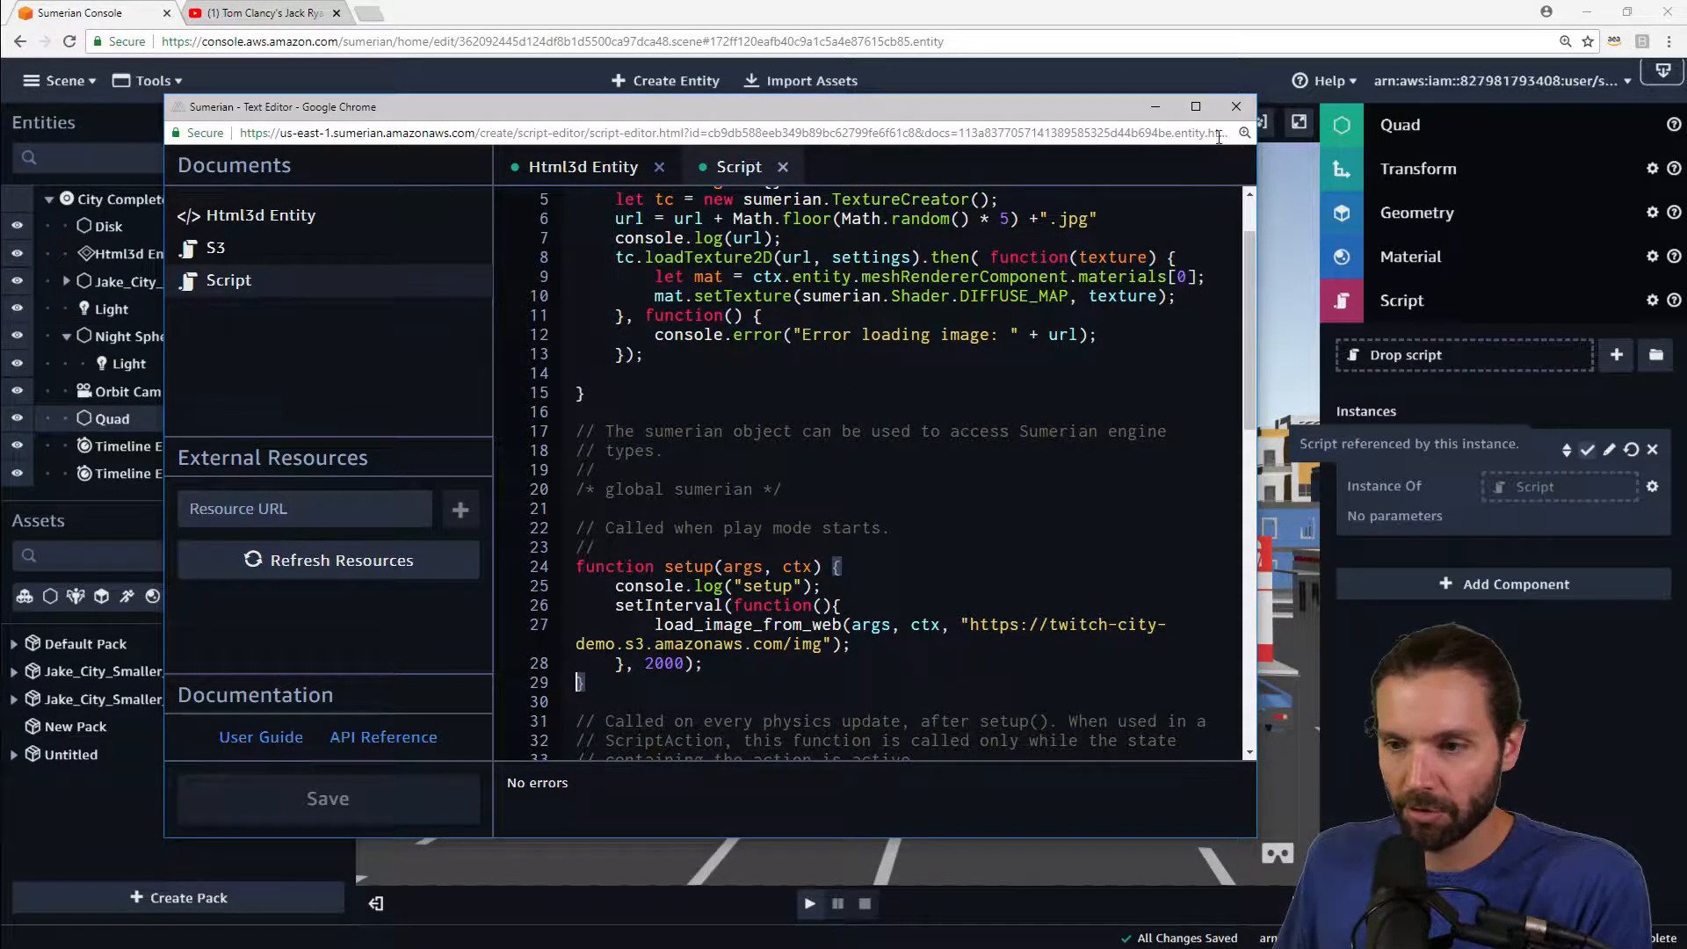
click(1237, 108)
Step: Navigate the viewport around the city street to examine the billboard from different angles
scroll(1026, 383, down, 5)
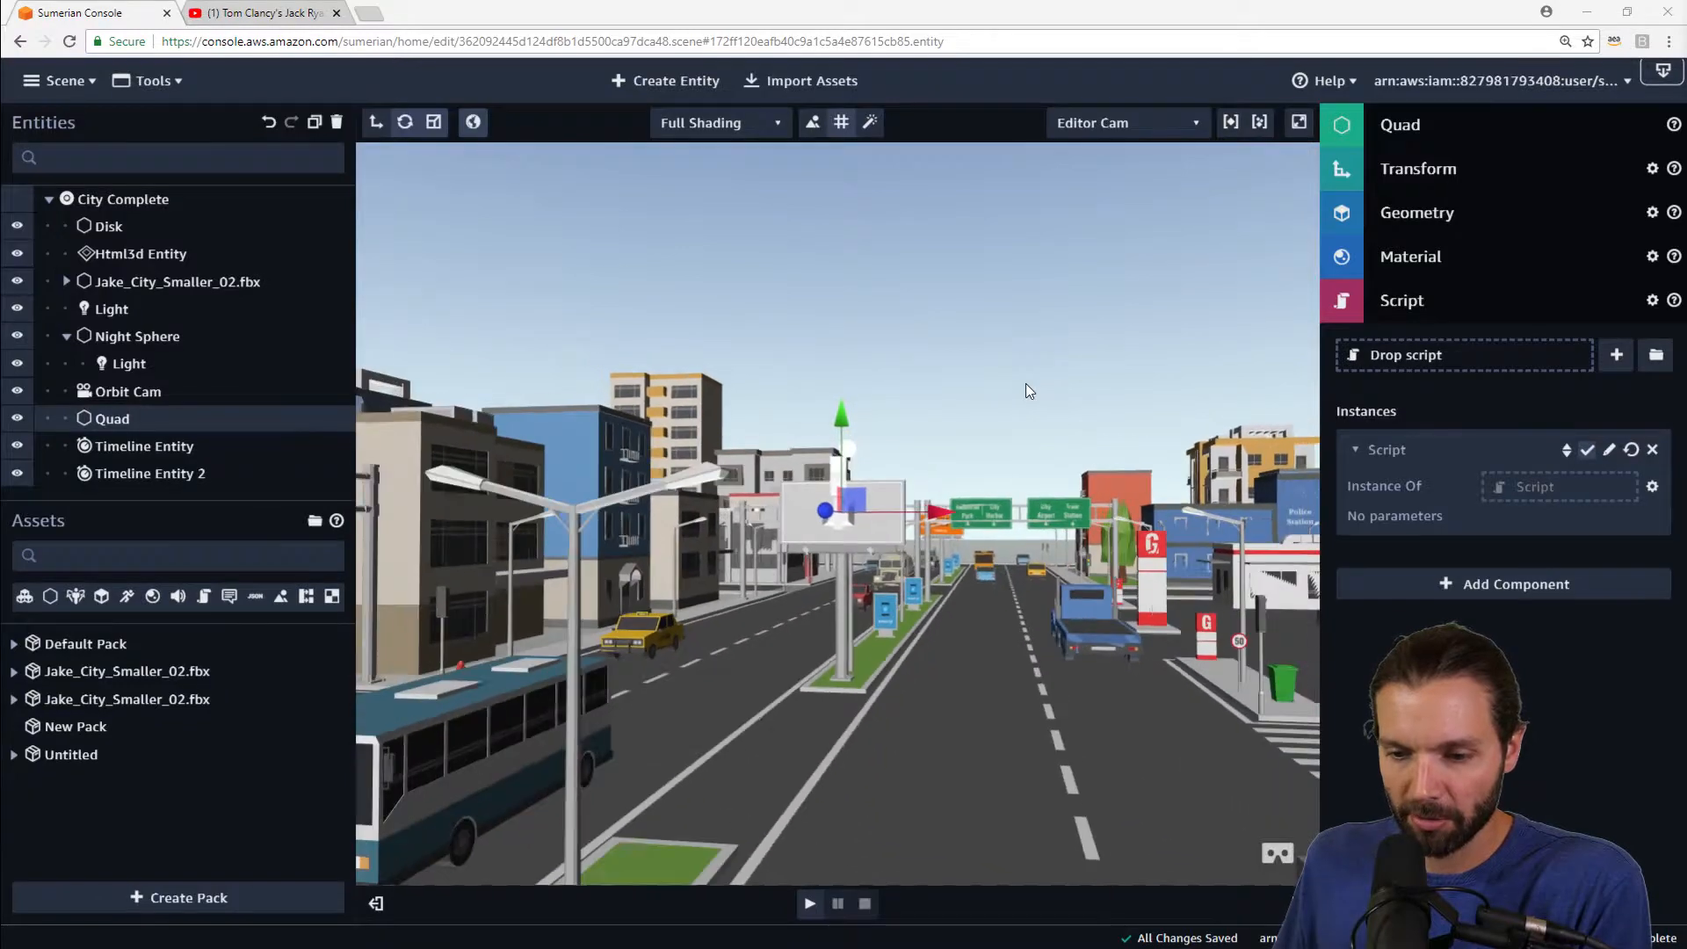
scroll(922, 576, up, 10)
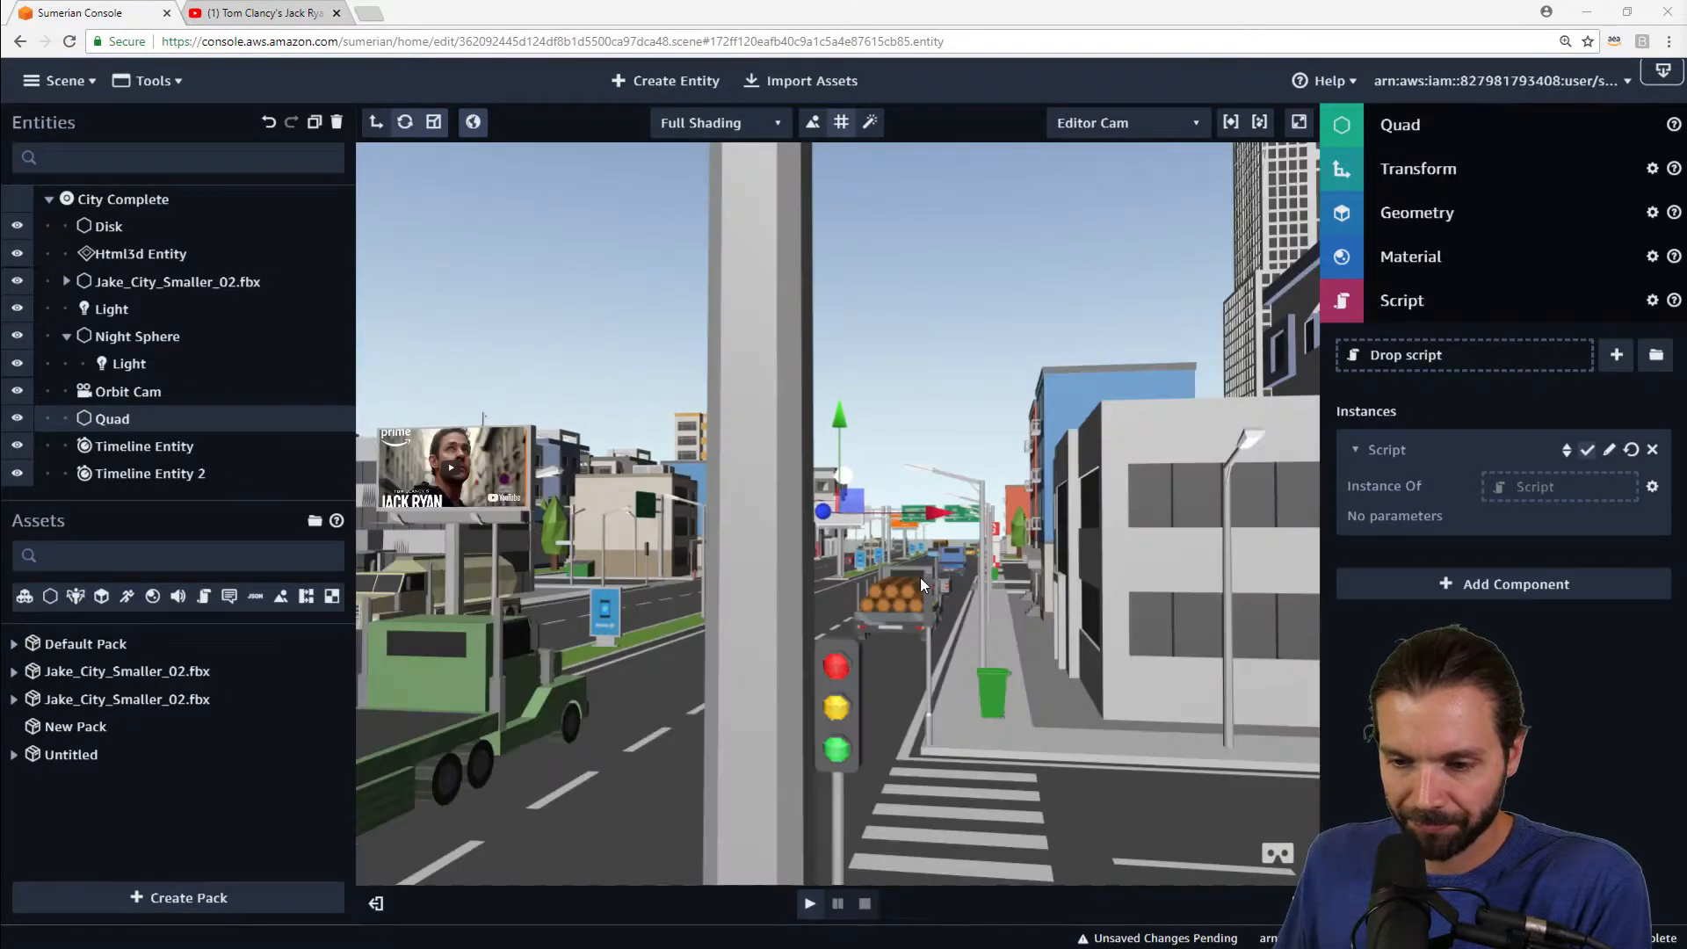
scroll(942, 622, down, 8)
scroll(940, 625, up, 10)
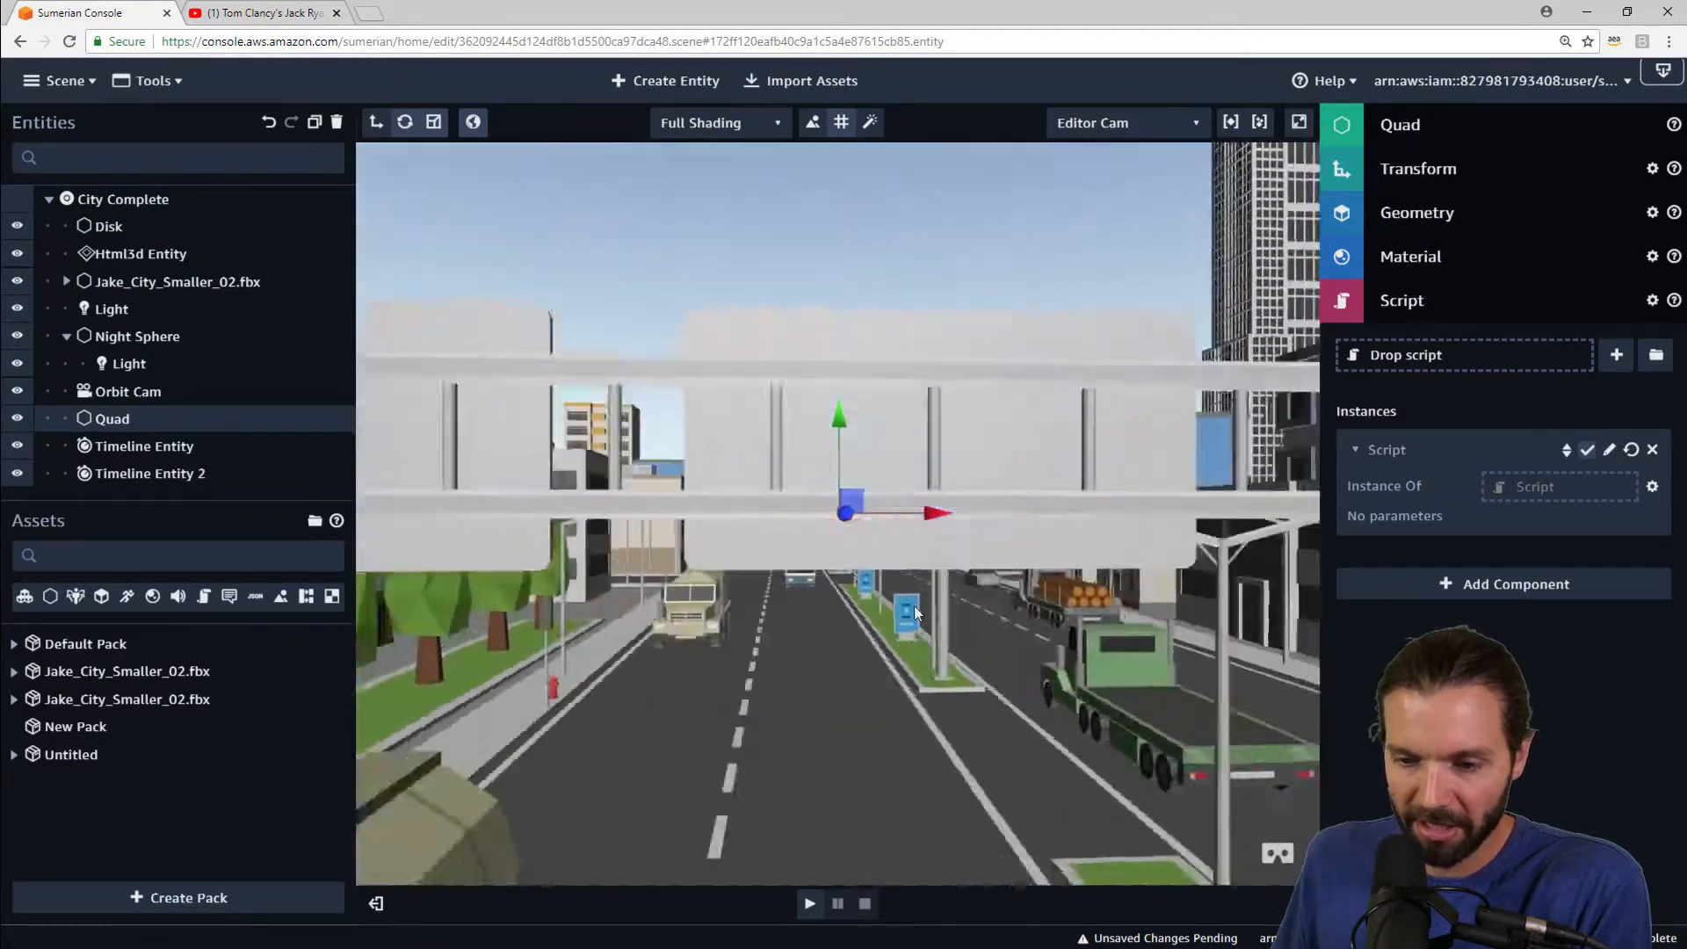
scroll(881, 617, down, 10)
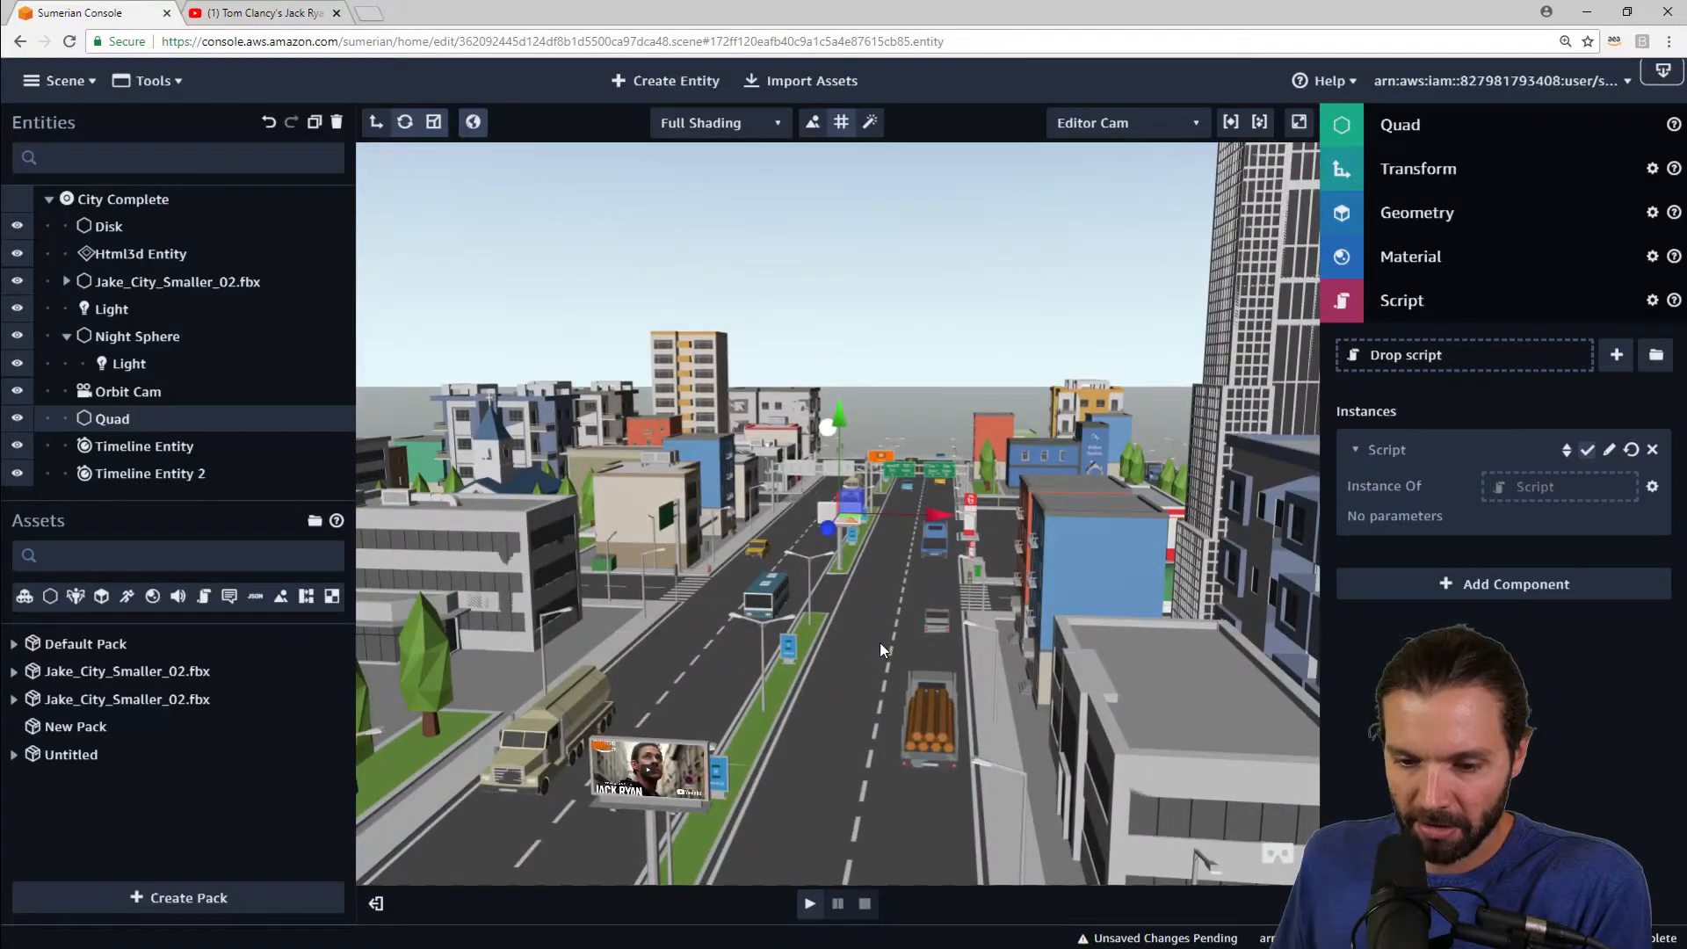
scroll(877, 606, up, 10)
scroll(877, 619, down, 10)
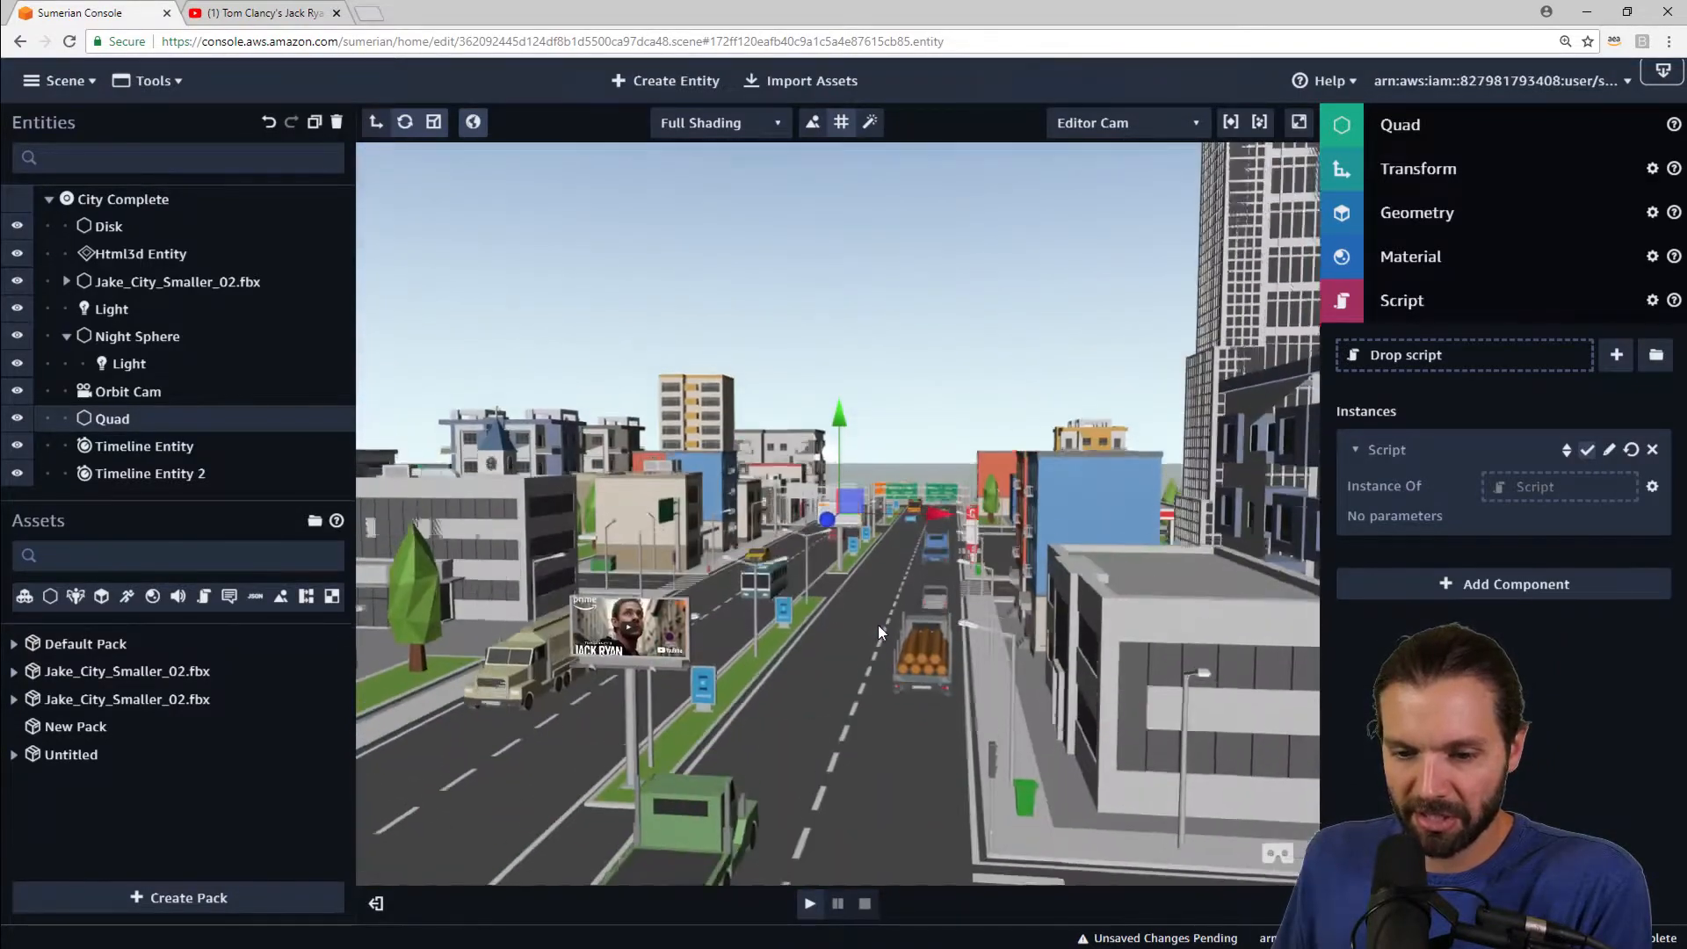
scroll(878, 633, down, 5)
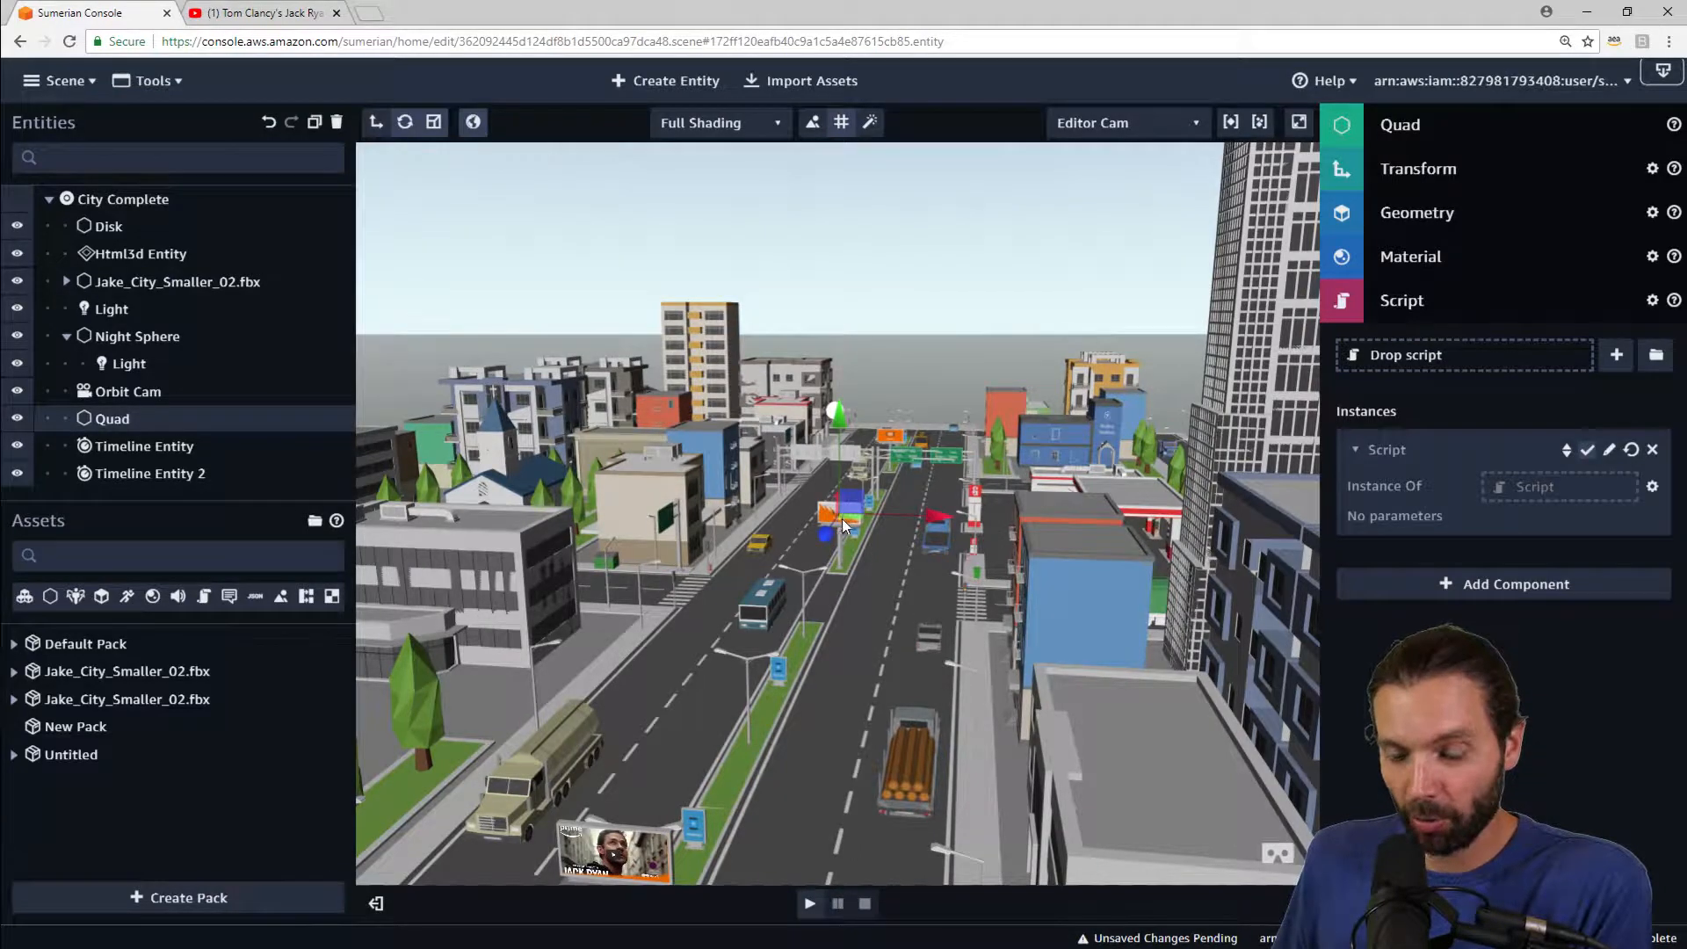
scroll(883, 663, up, 5)
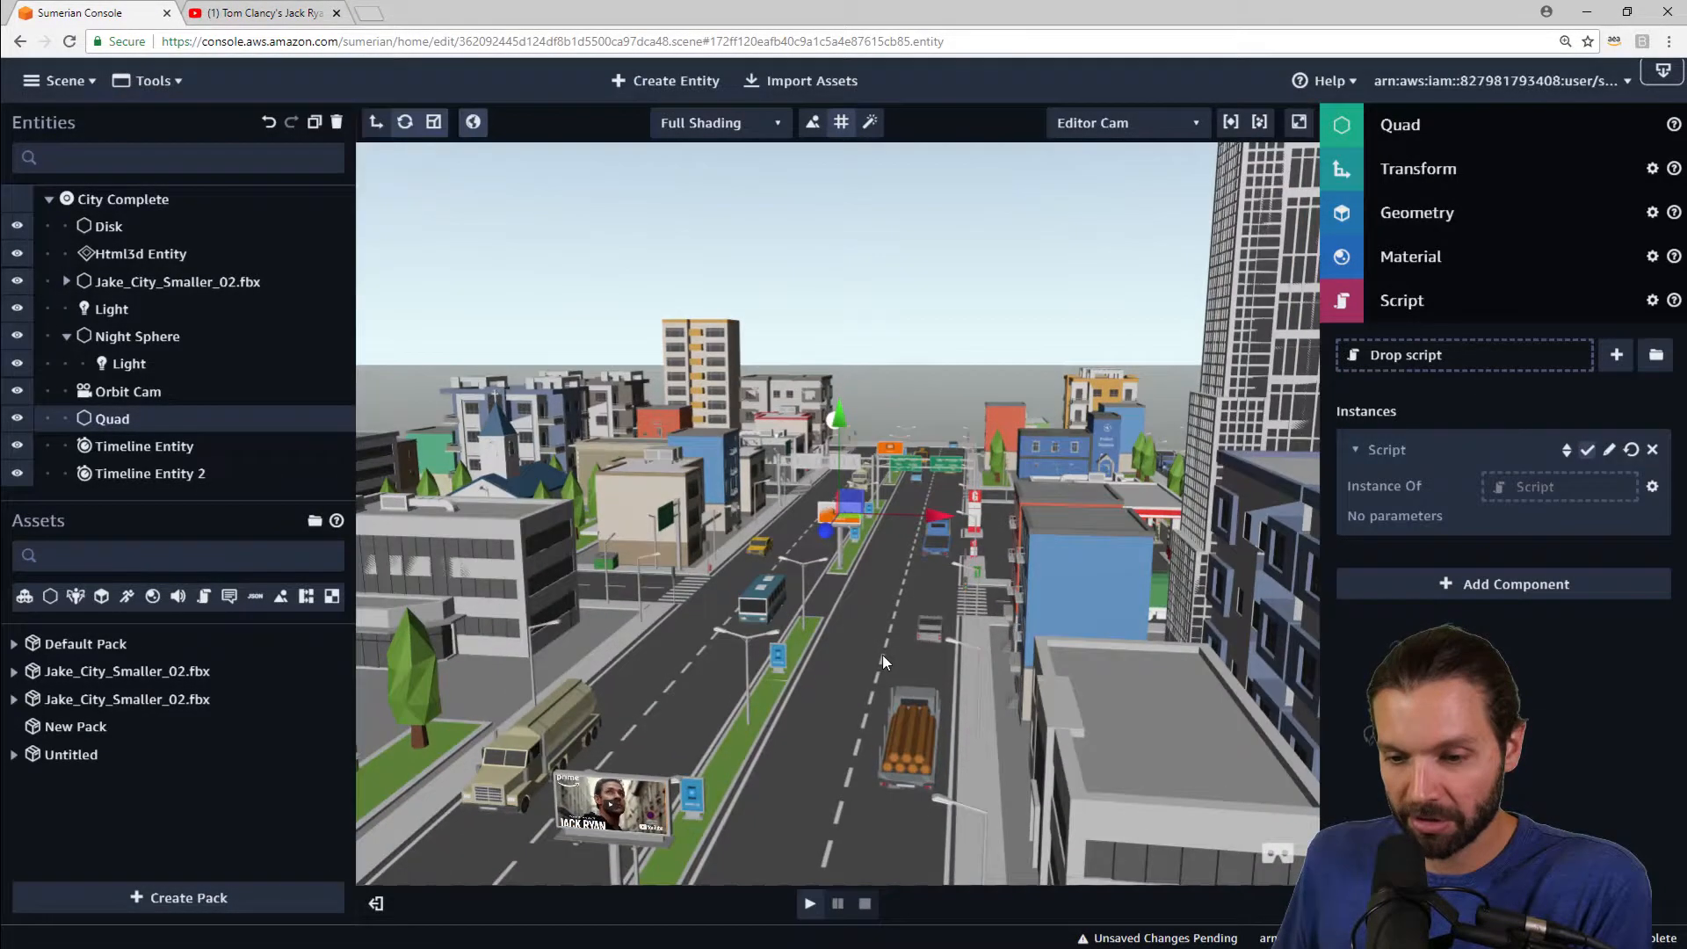
scroll(886, 622, up, 10)
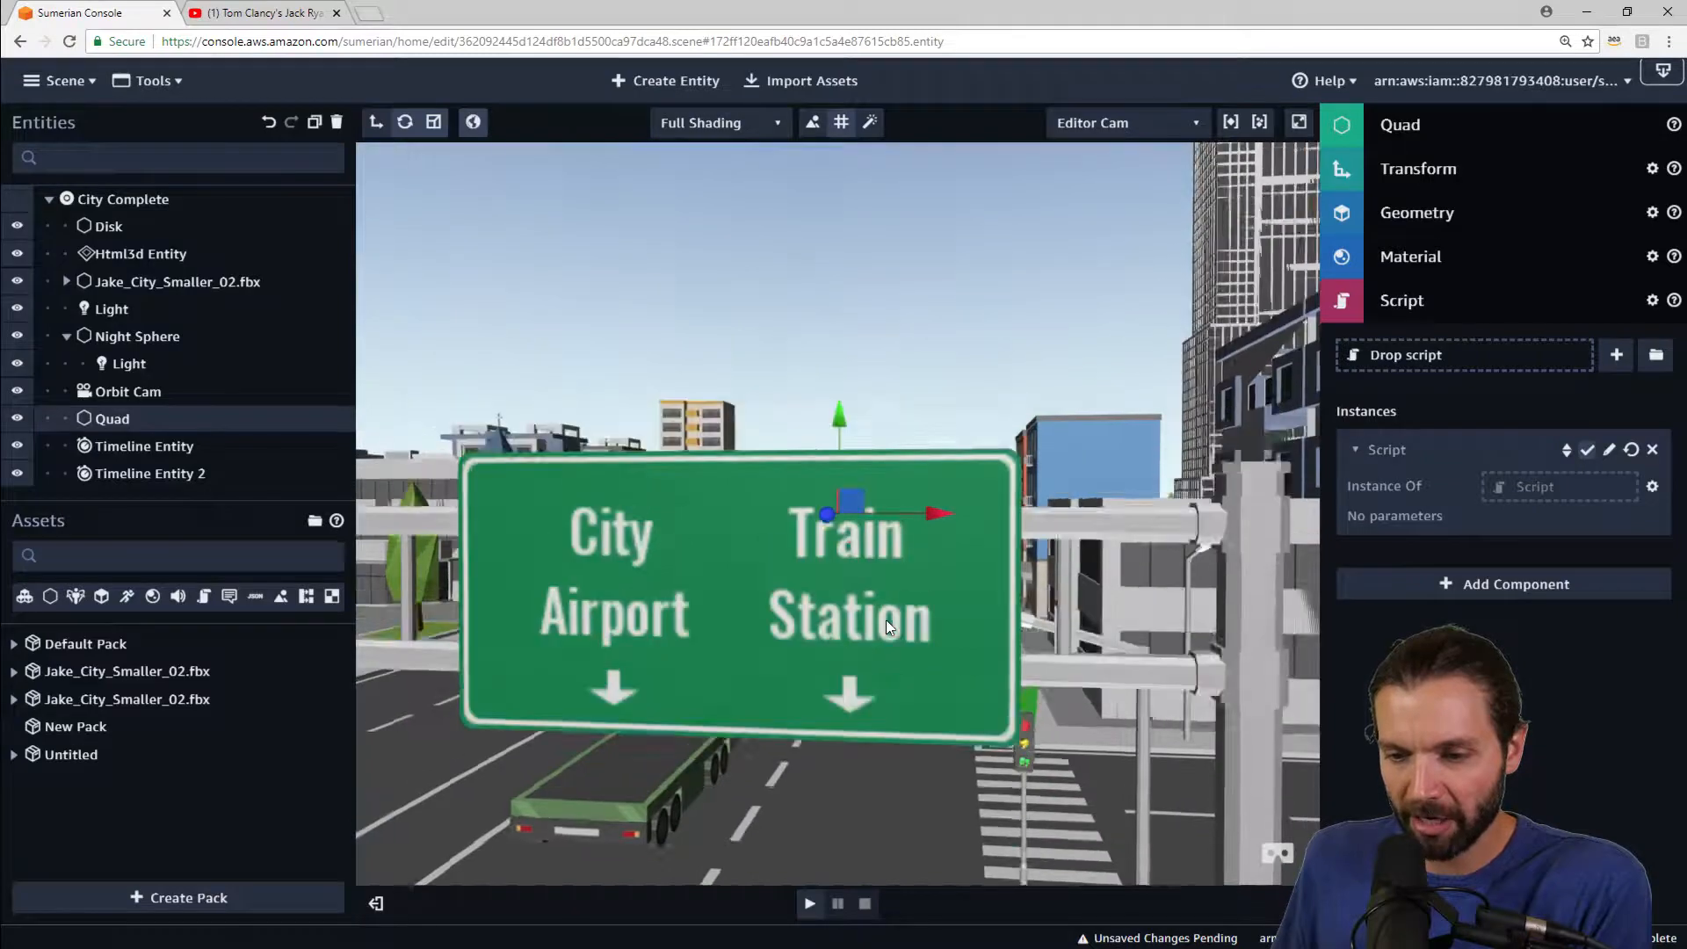
scroll(885, 624, down, 12)
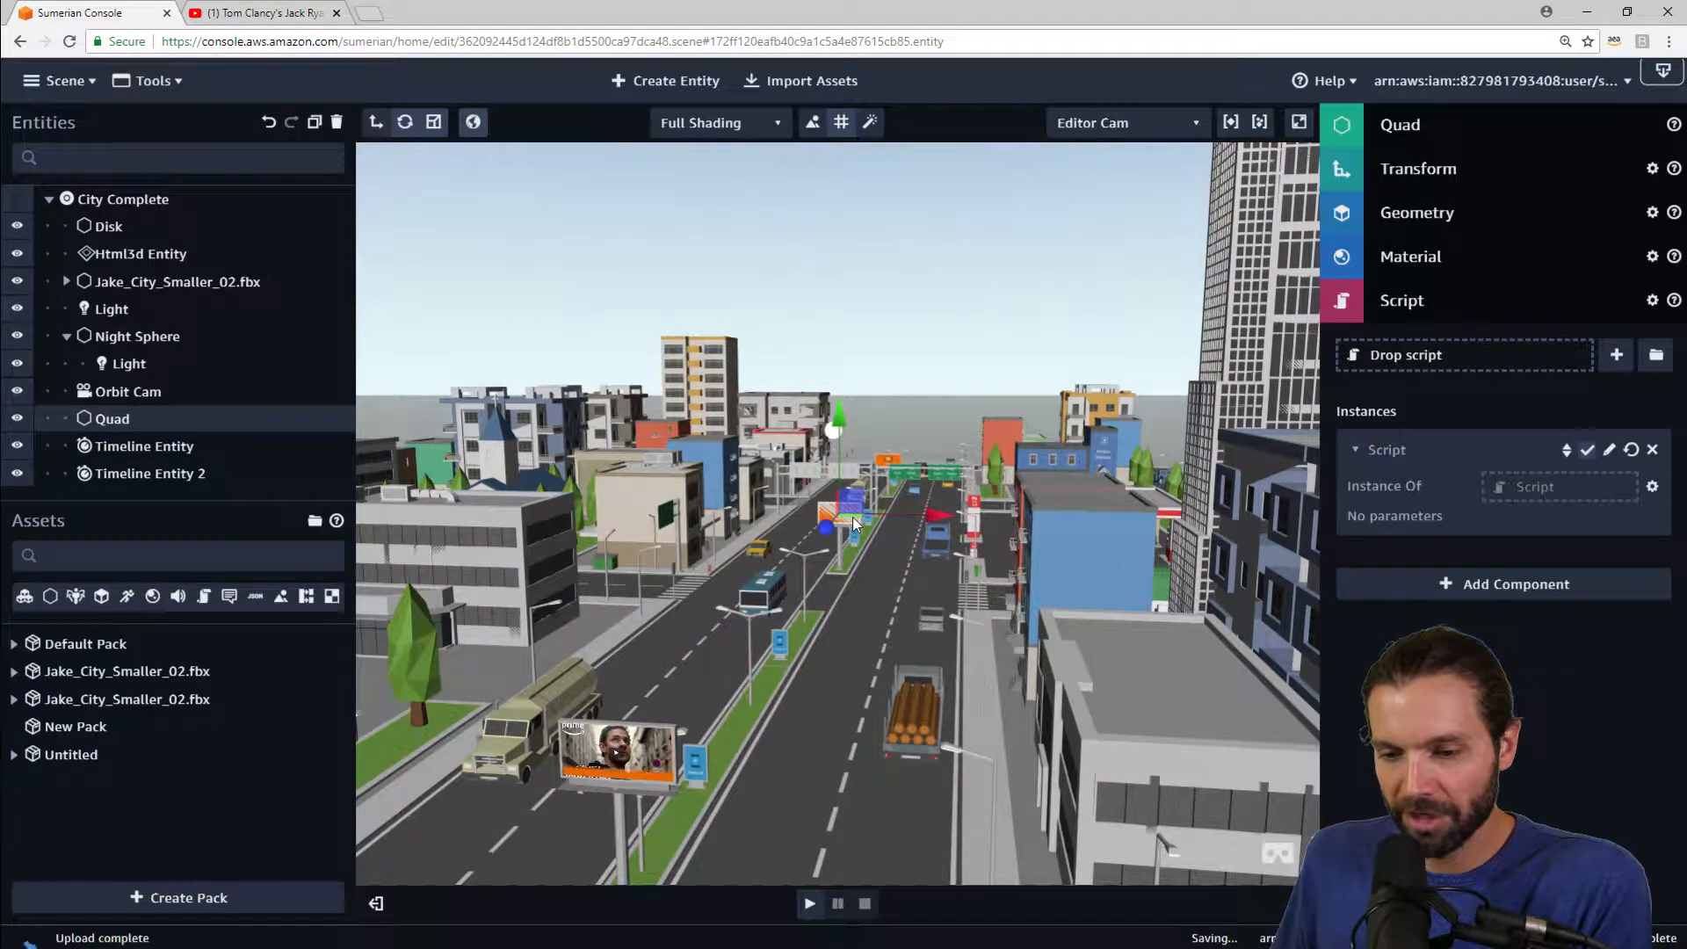
mouse_move(903, 598)
right_down()
mouse_move(873, 596)
mouse_move(903, 573)
right_up()
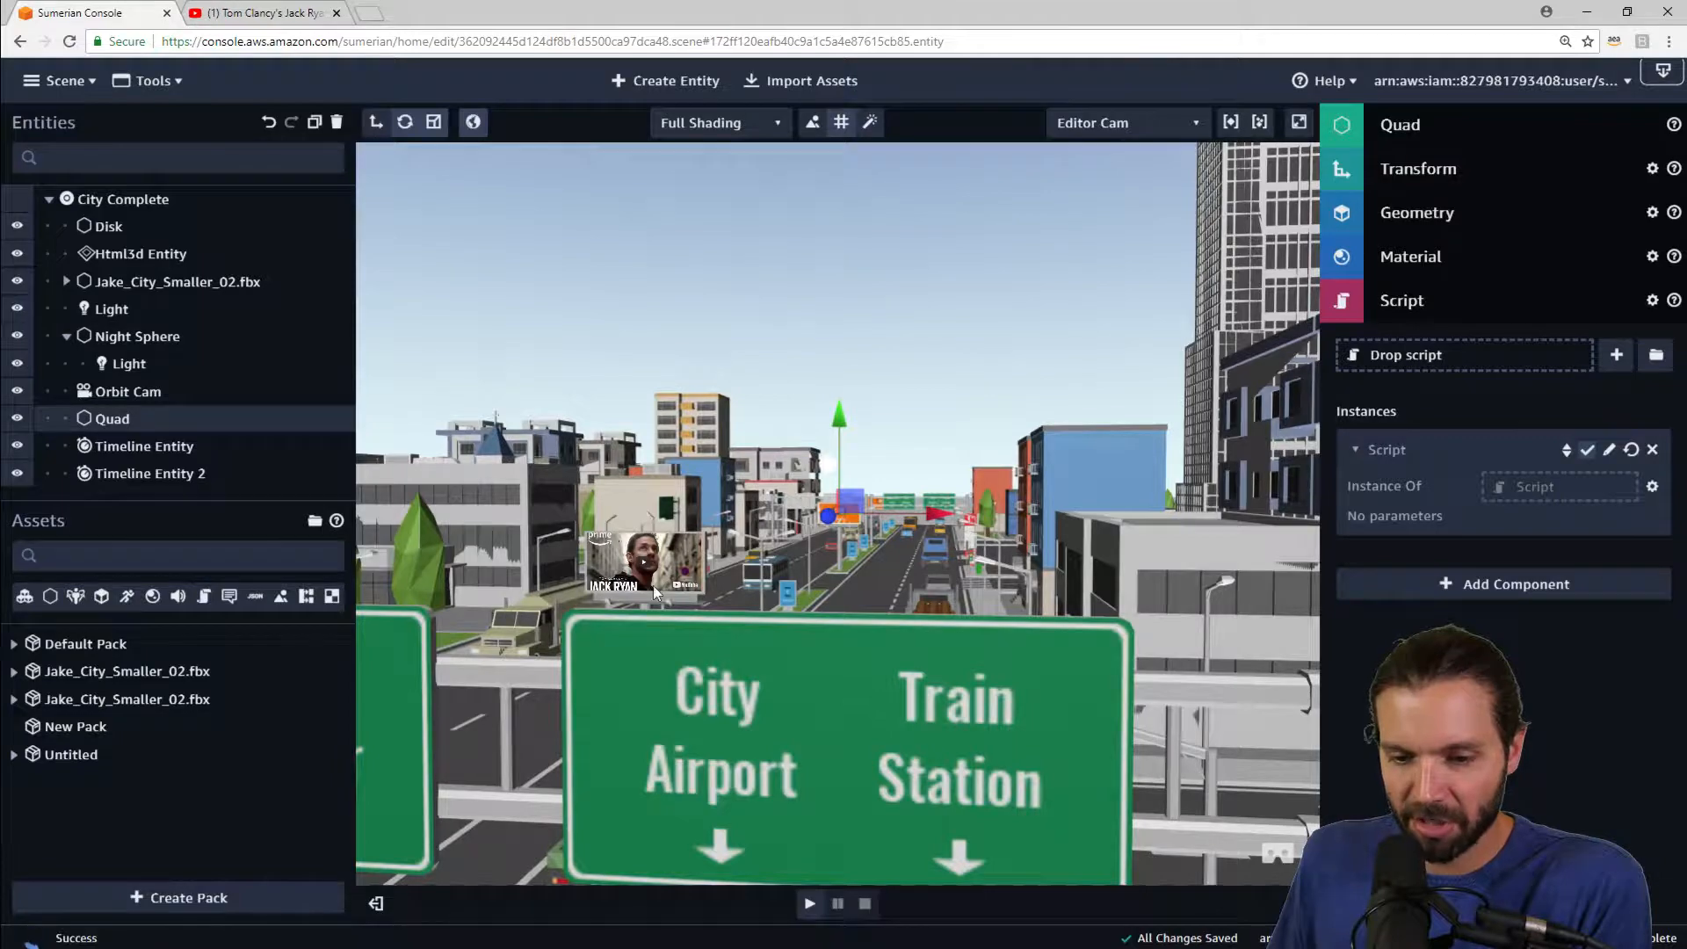
scroll(792, 566, down, 5)
right_drag(891, 481, 900, 508)
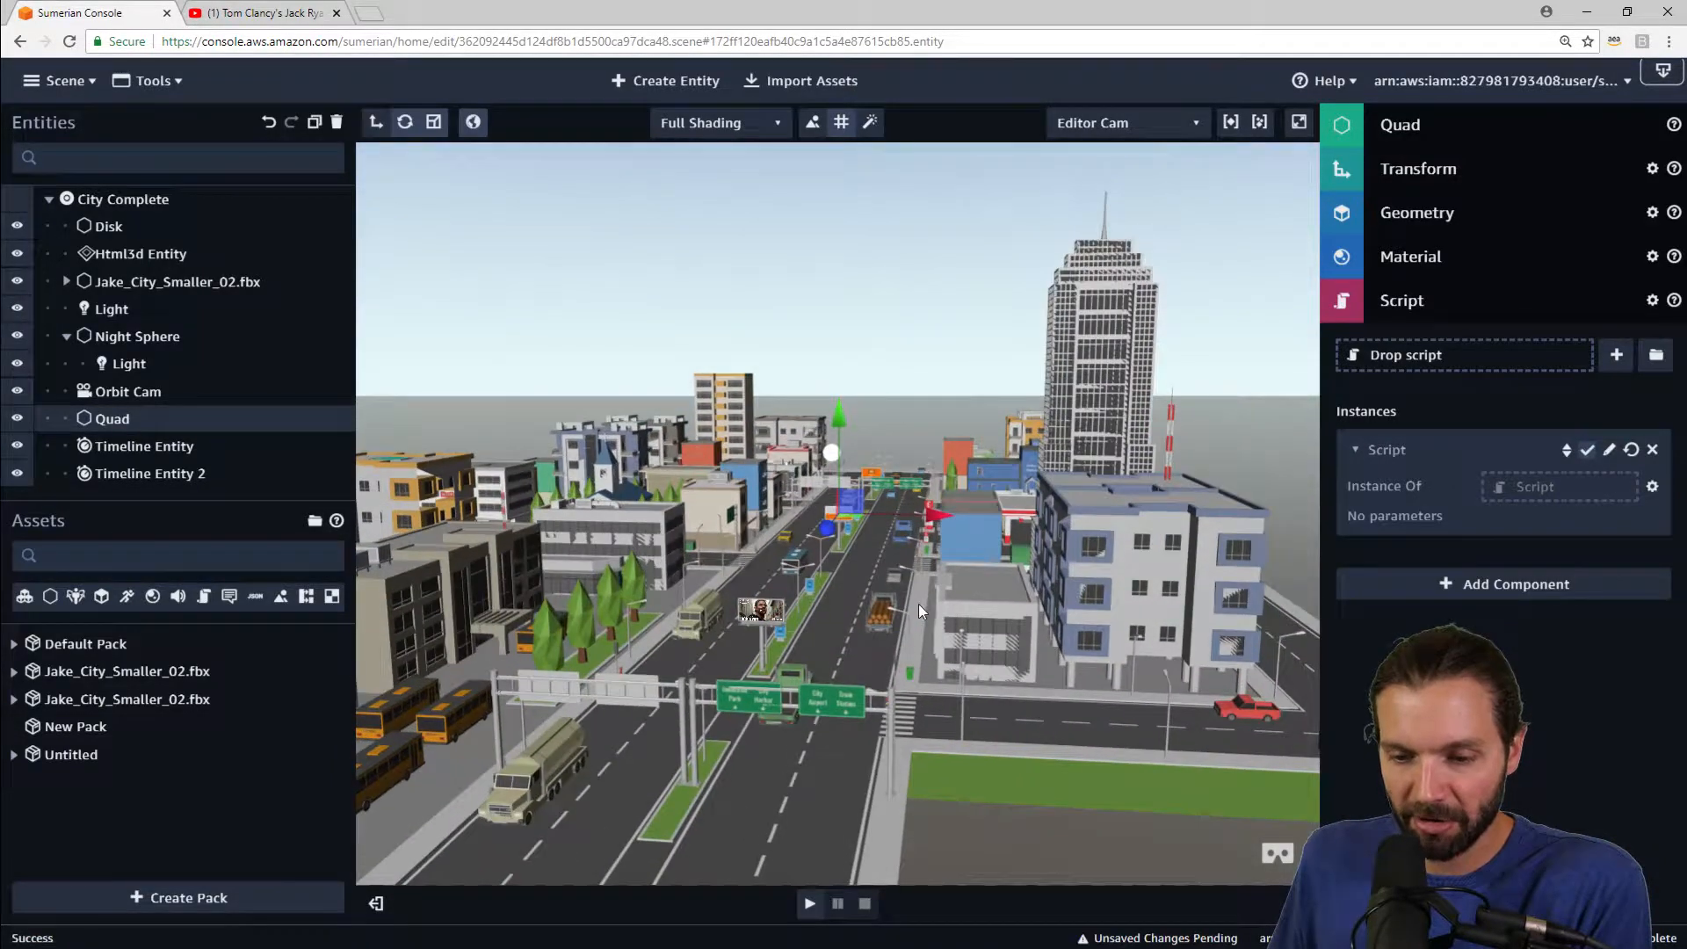
right_drag(919, 603, 989, 601)
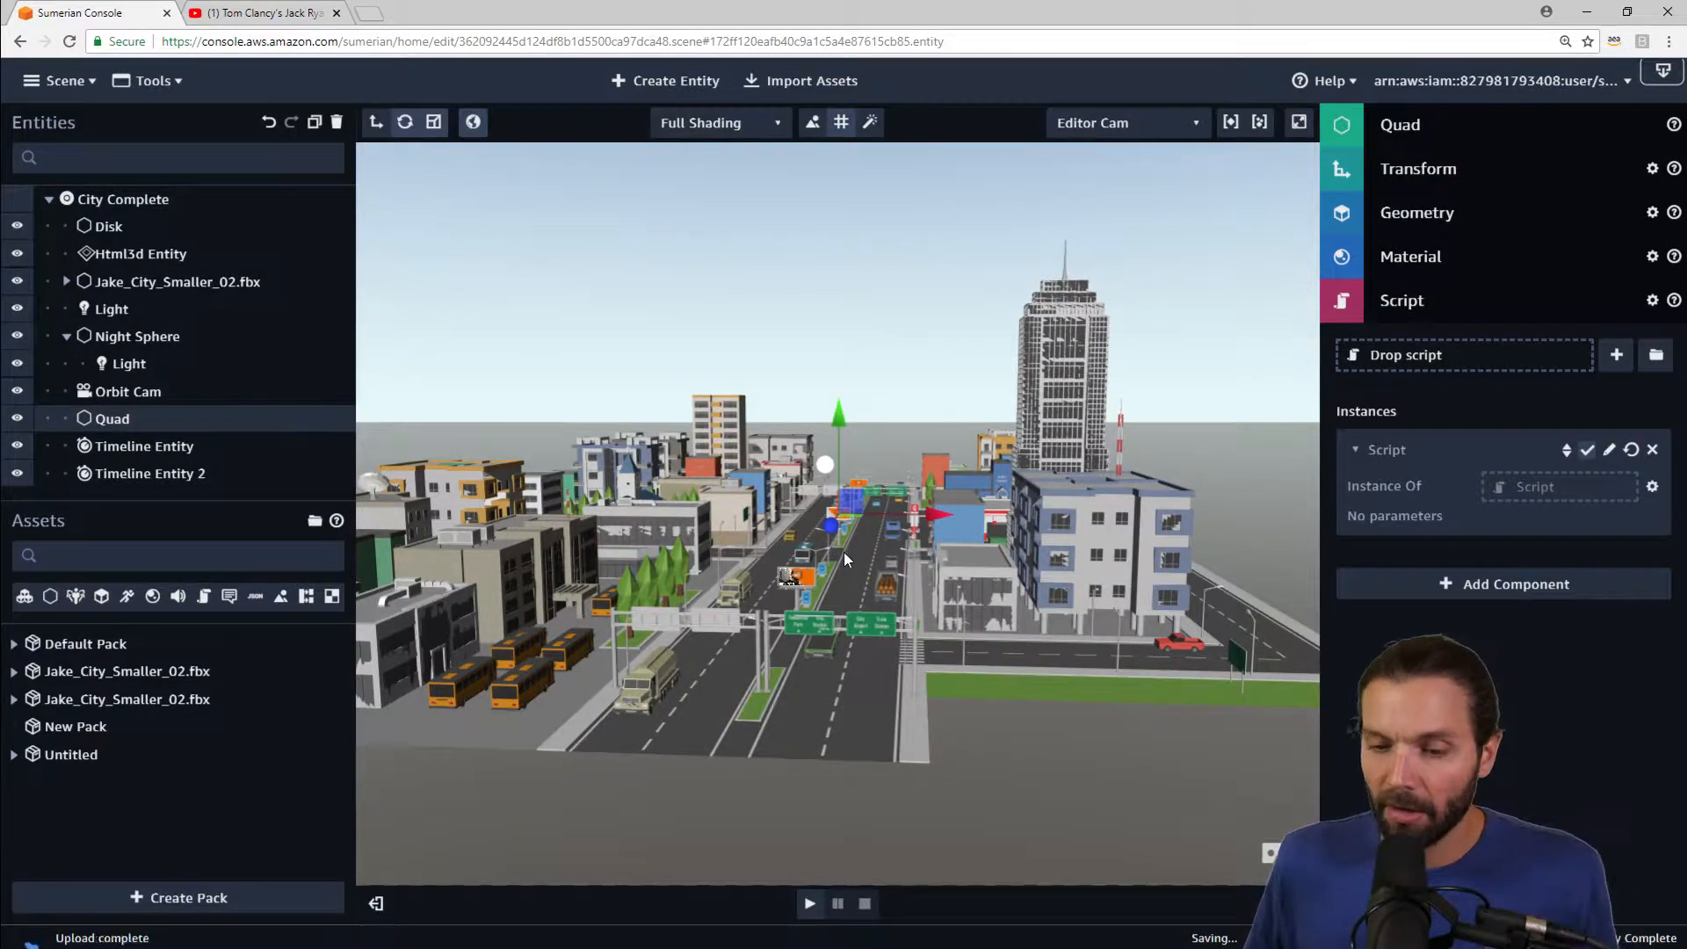
scroll(840, 550, up, 5)
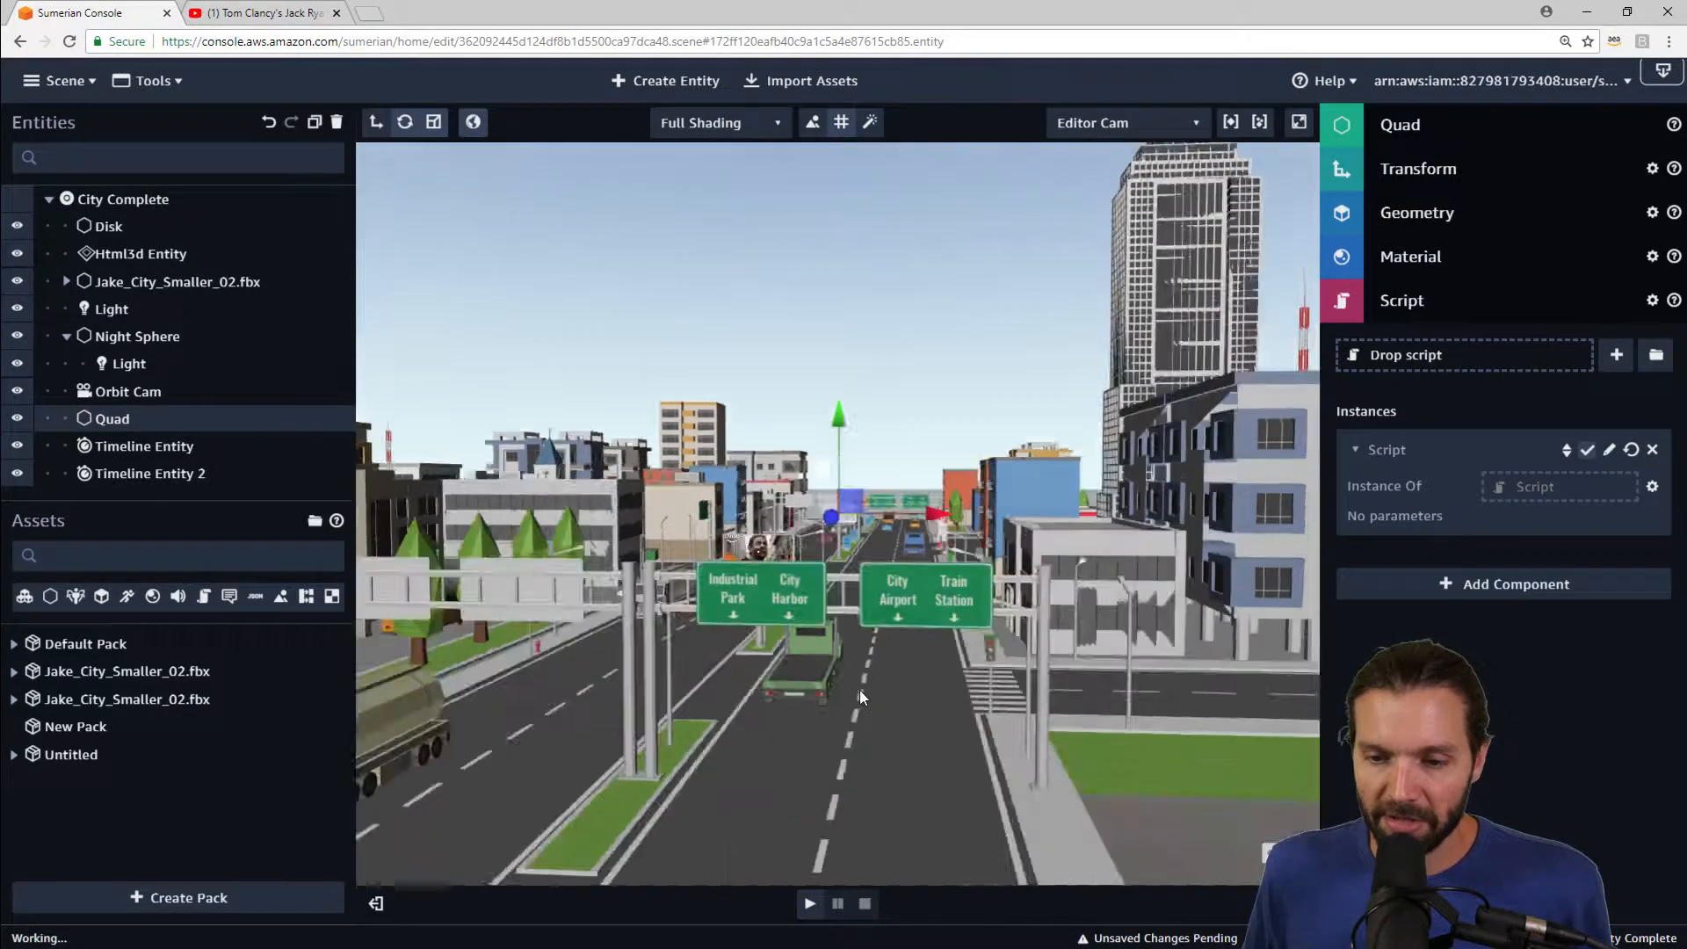
scroll(860, 689, up, 5)
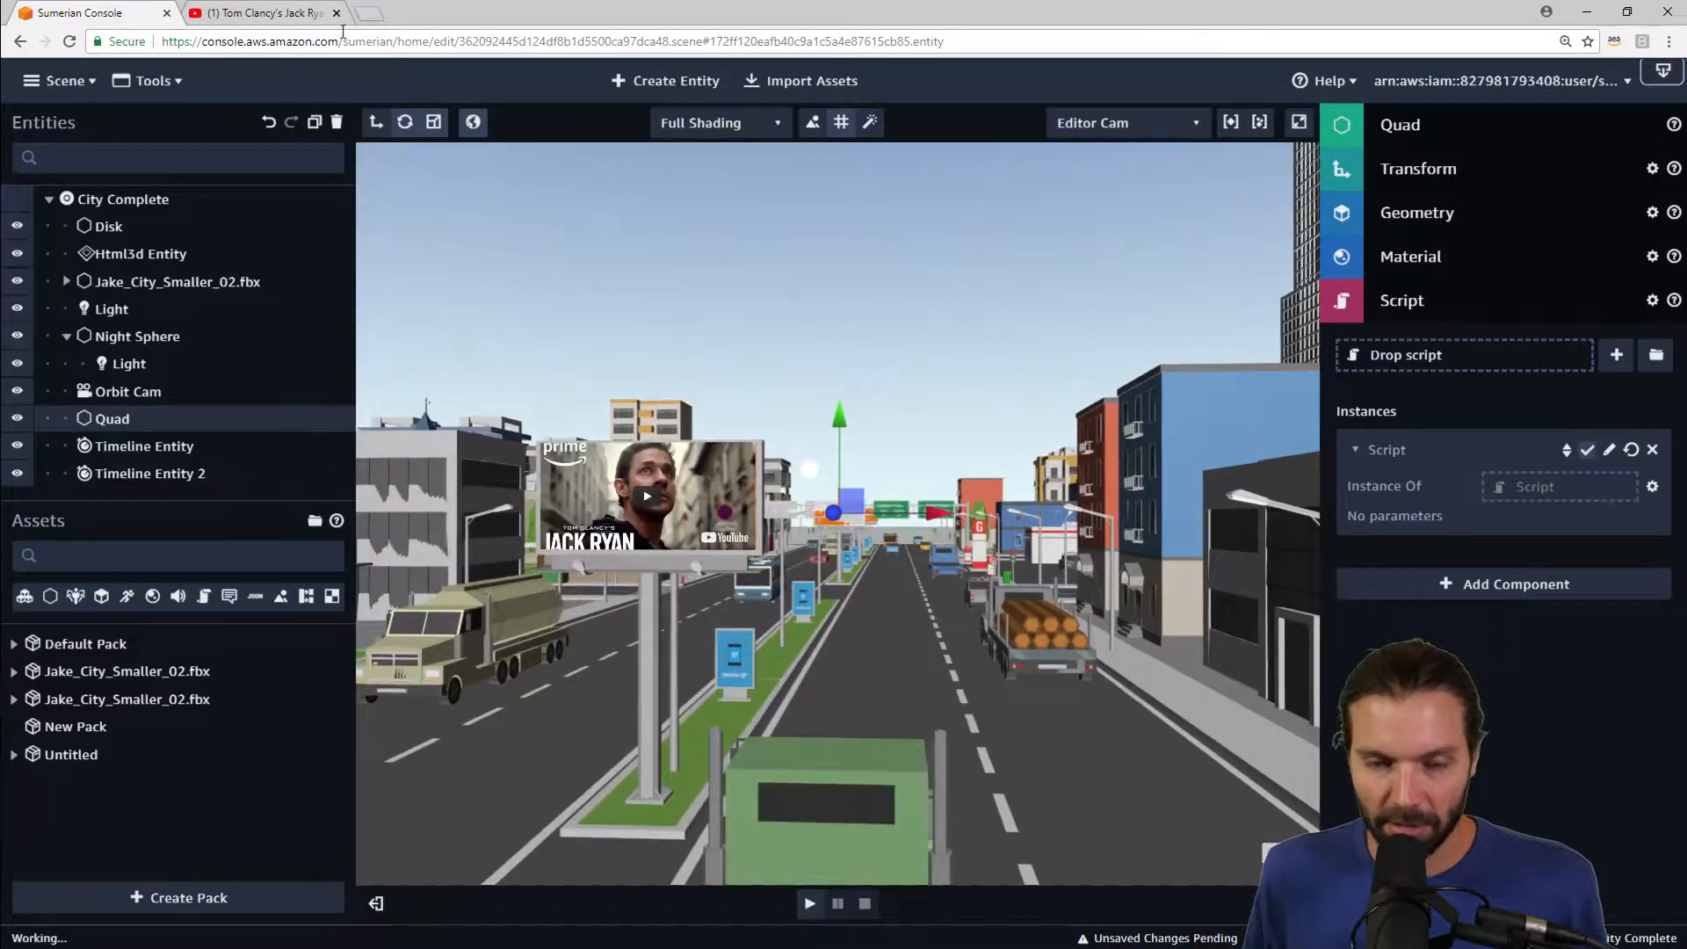
Step: Create a Fly camera entity and move it down to street level at the near end of the city's main road
click(646, 83)
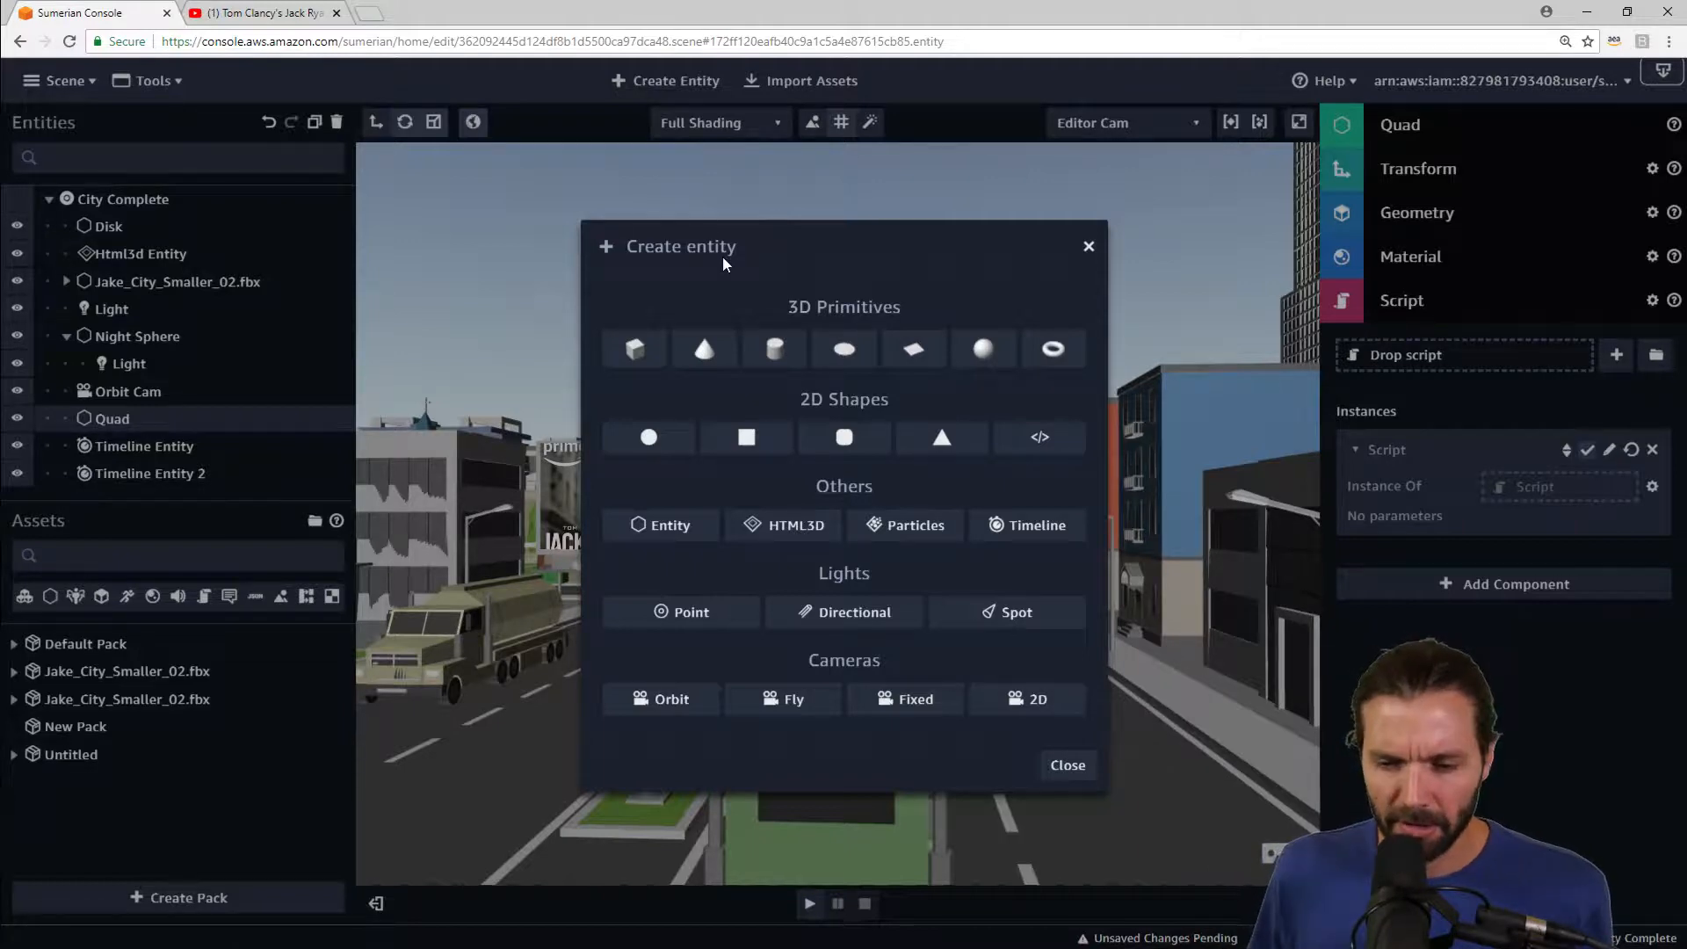
click(791, 700)
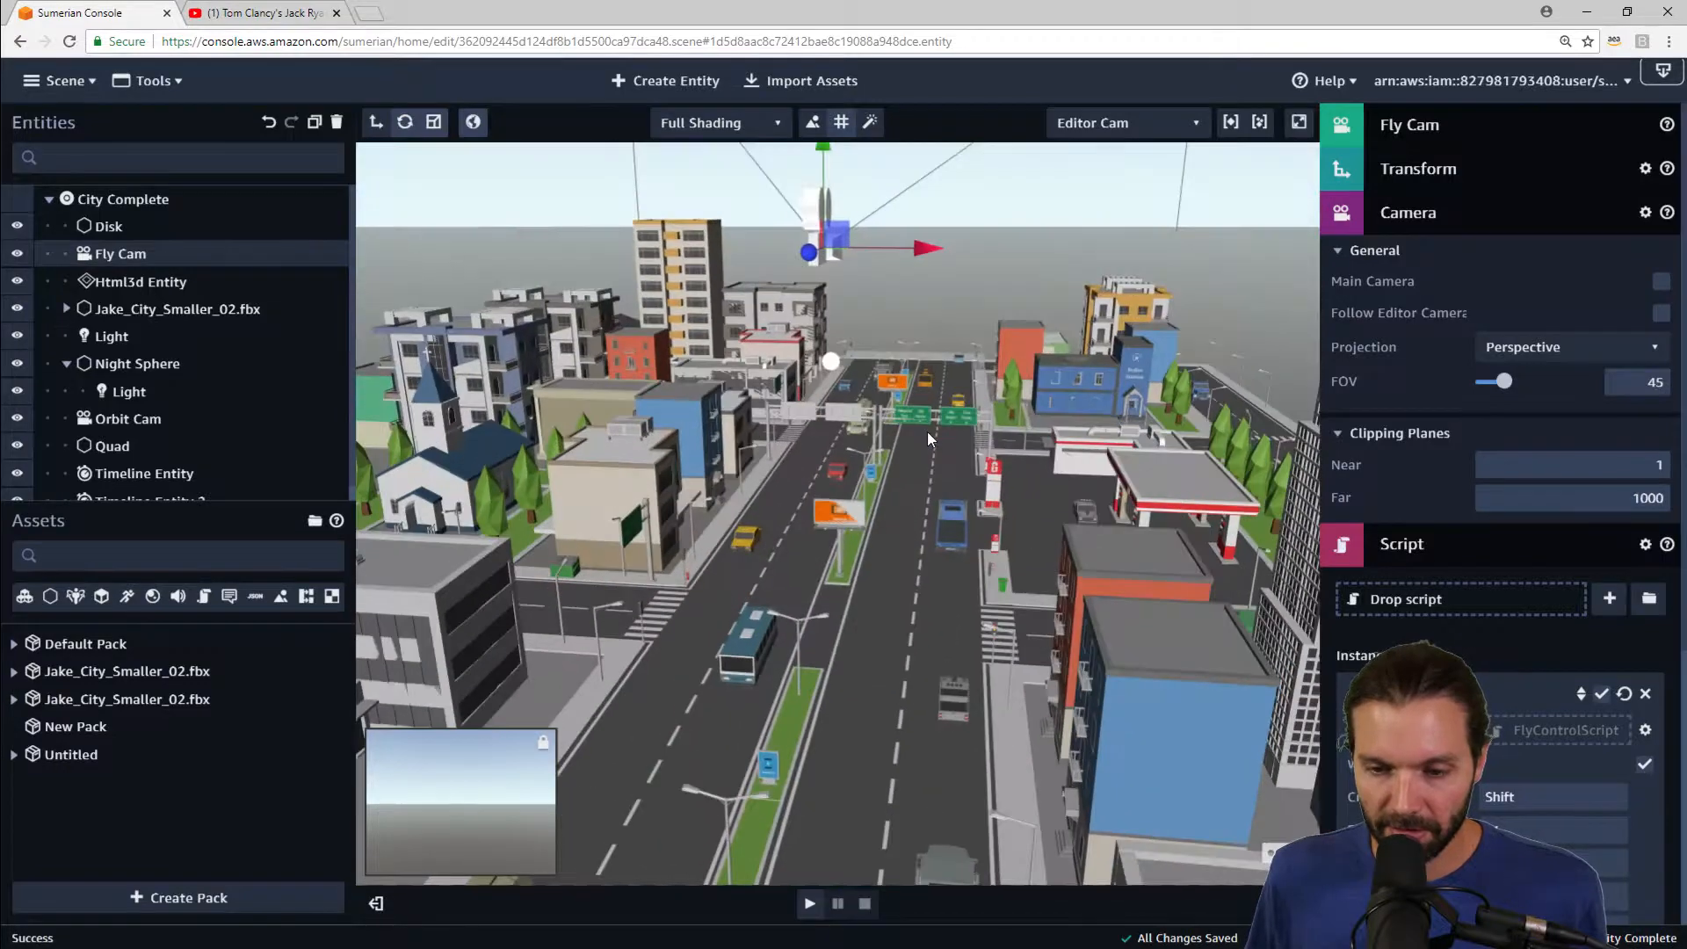
scroll(925, 430, down, 8)
scroll(856, 345, down, 4)
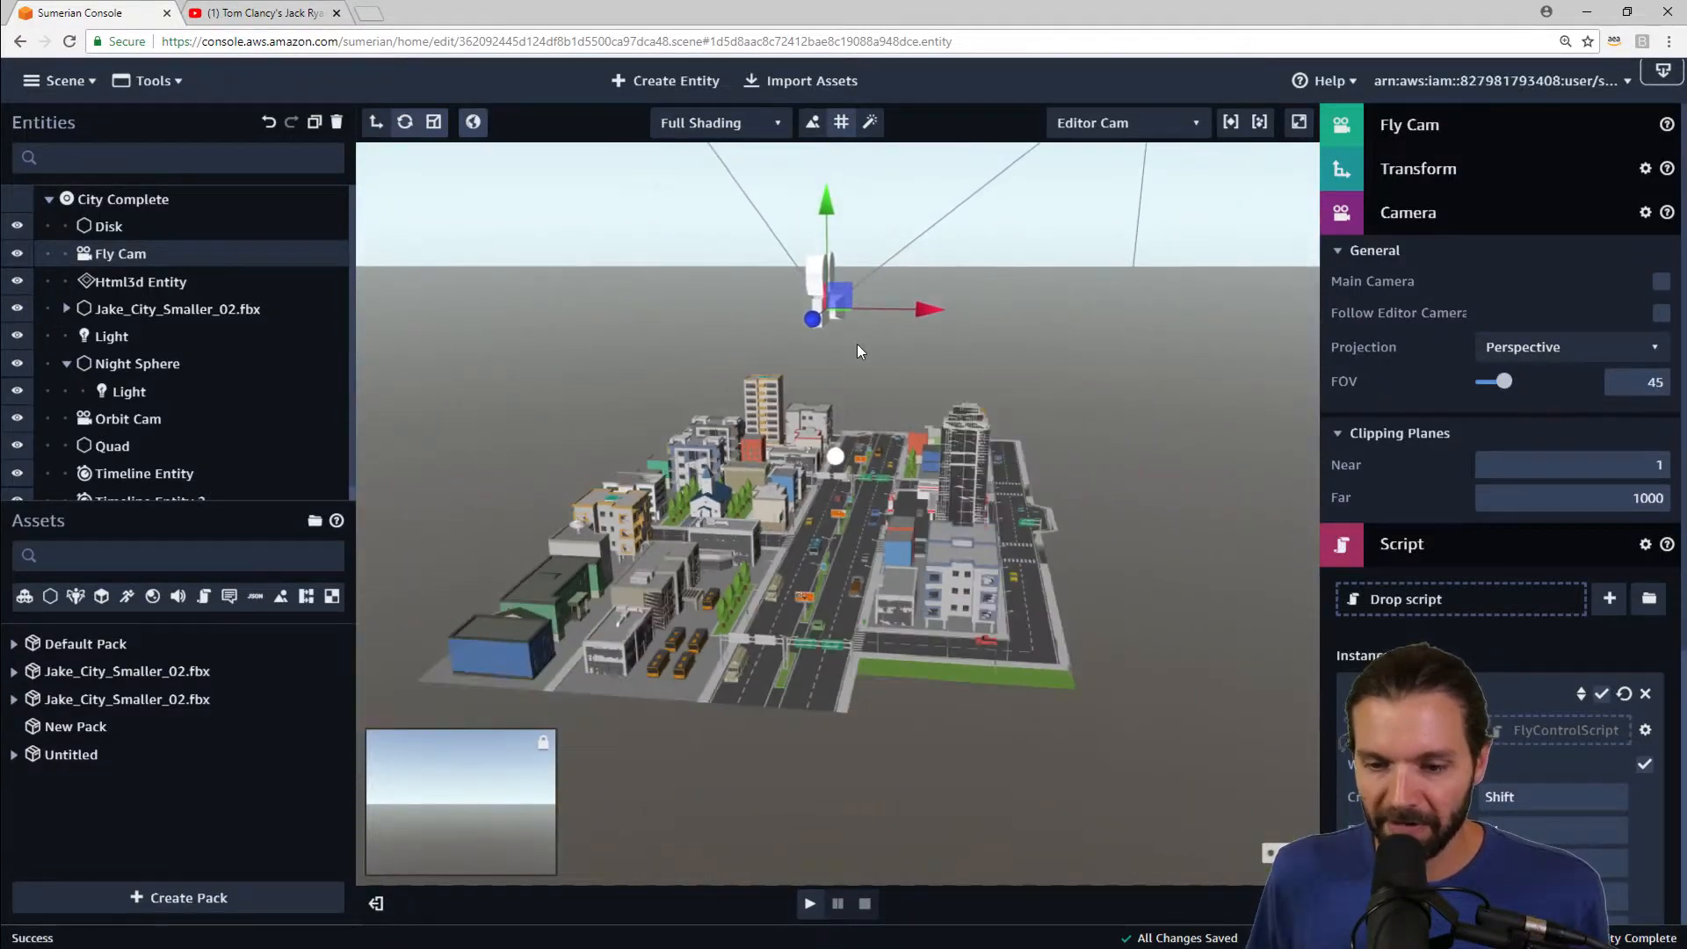
drag(809, 318, 950, 518)
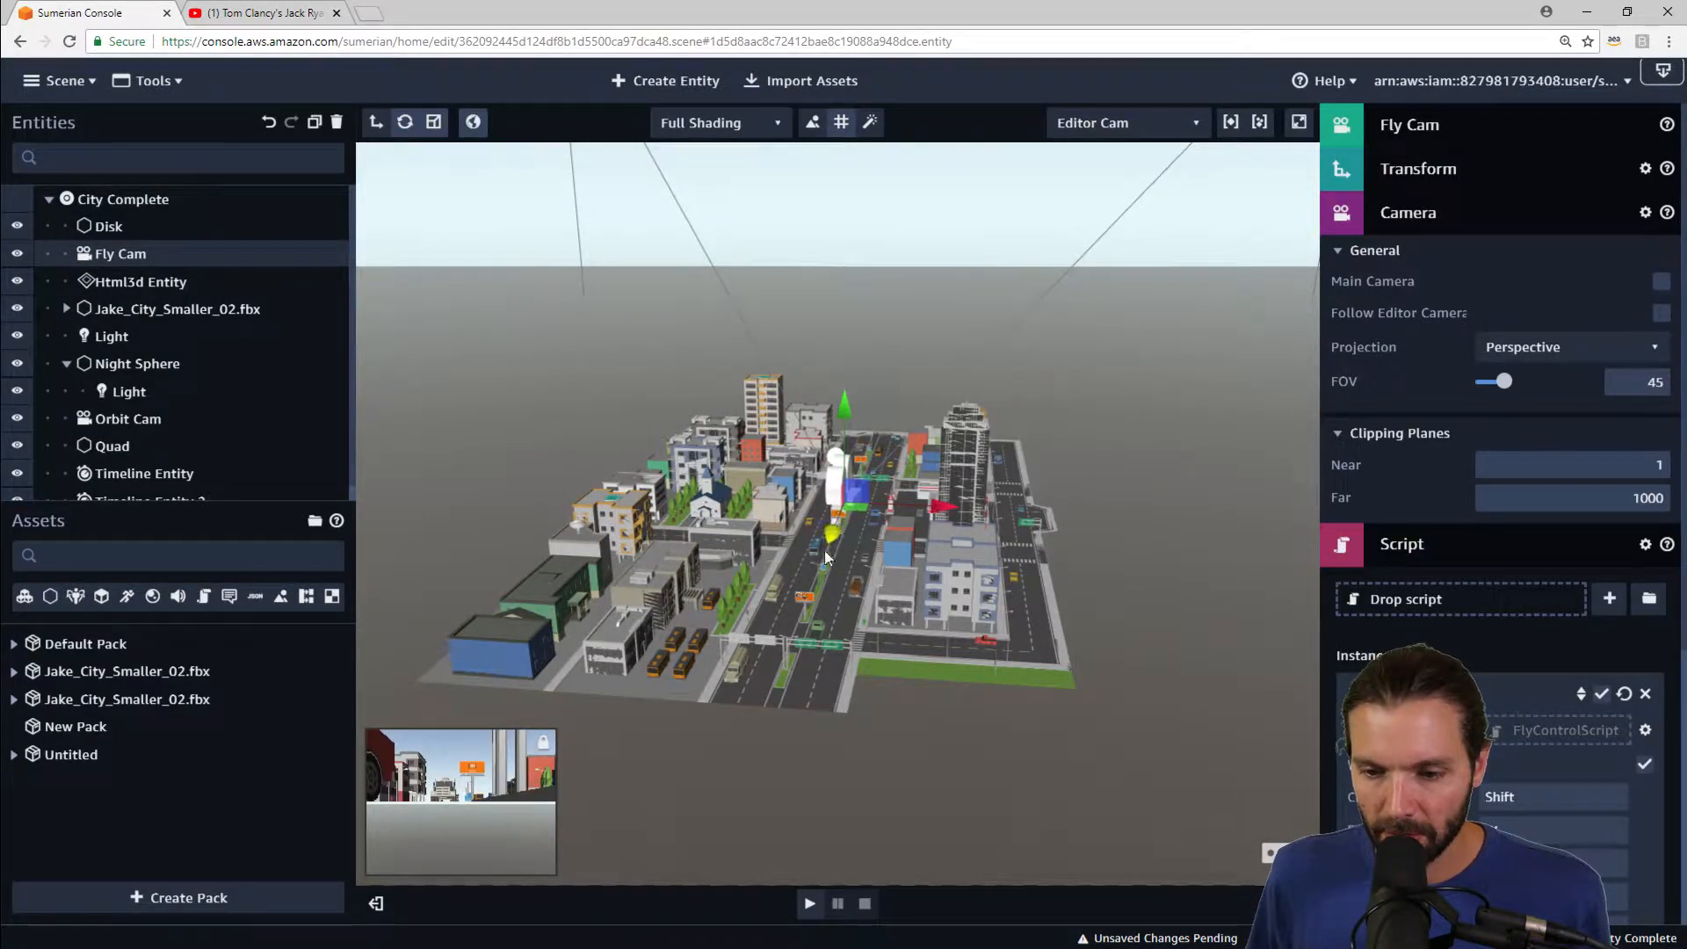
drag(824, 550, 671, 824)
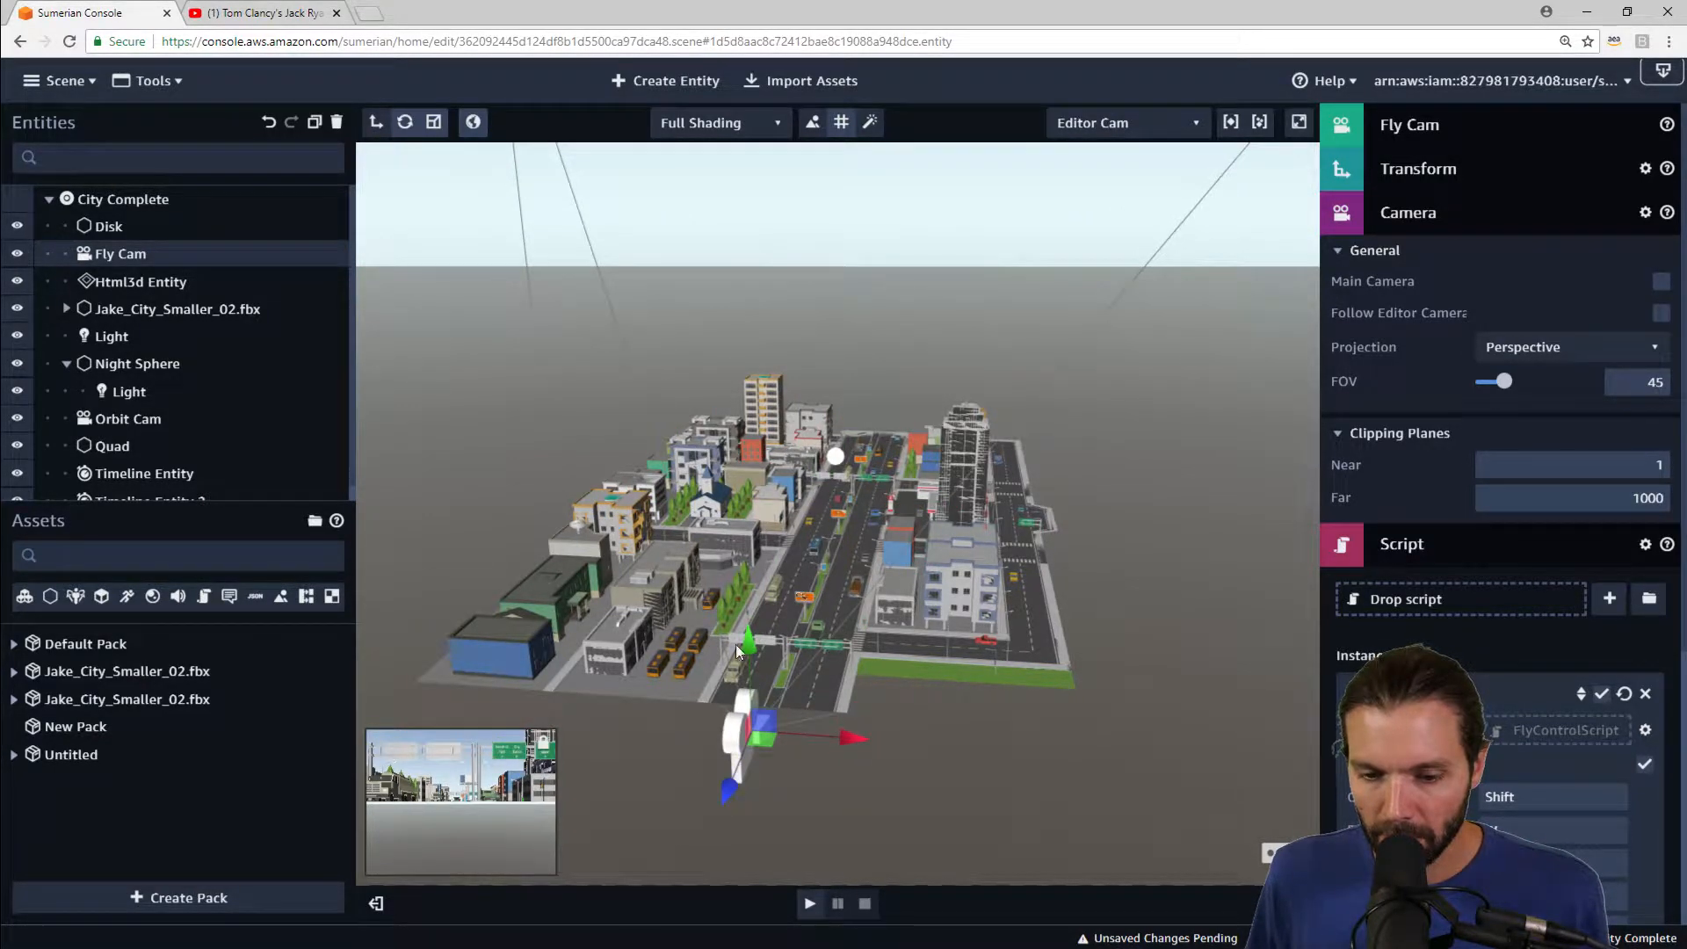
drag(751, 650, 755, 648)
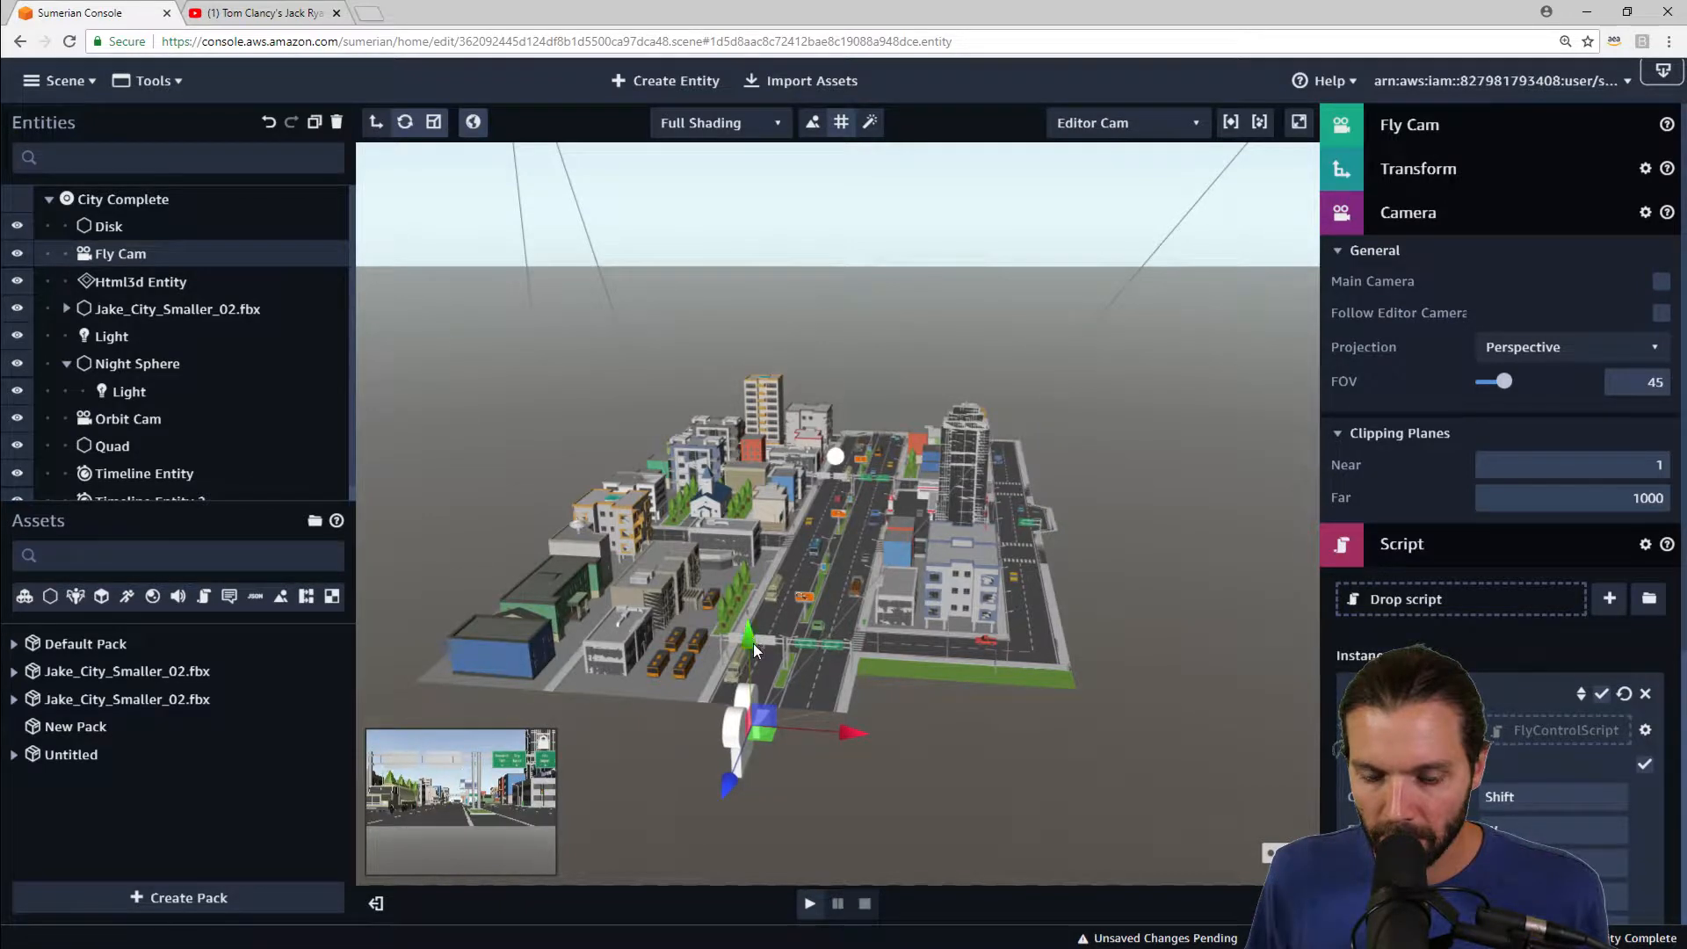
click(841, 726)
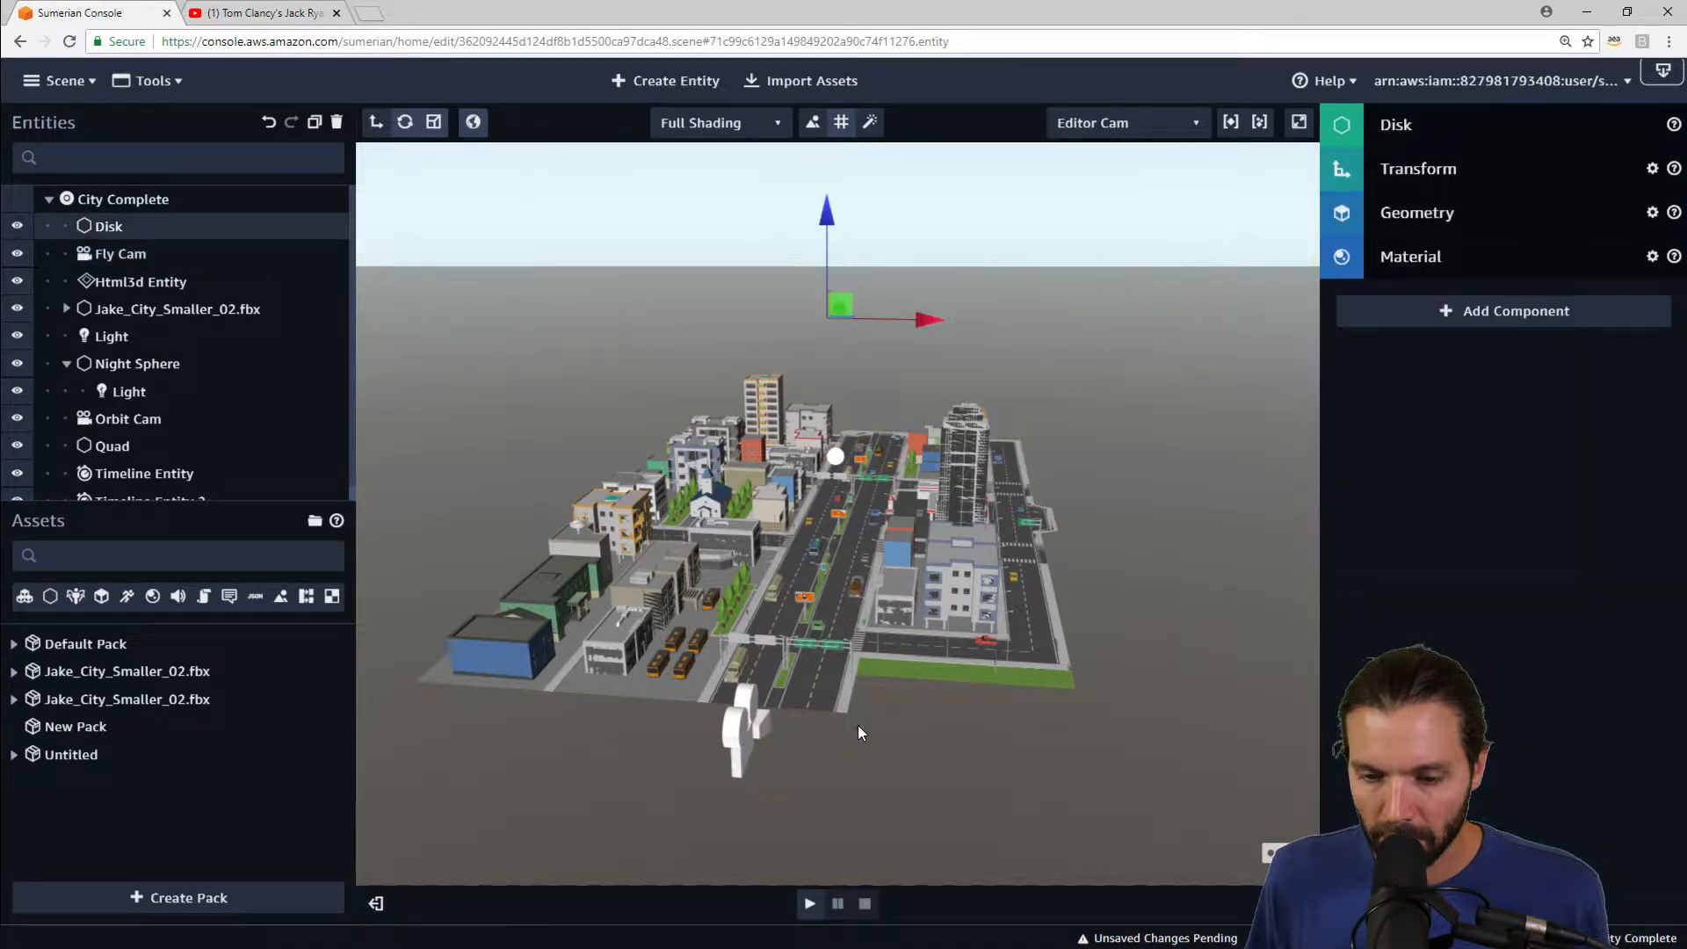
click(752, 725)
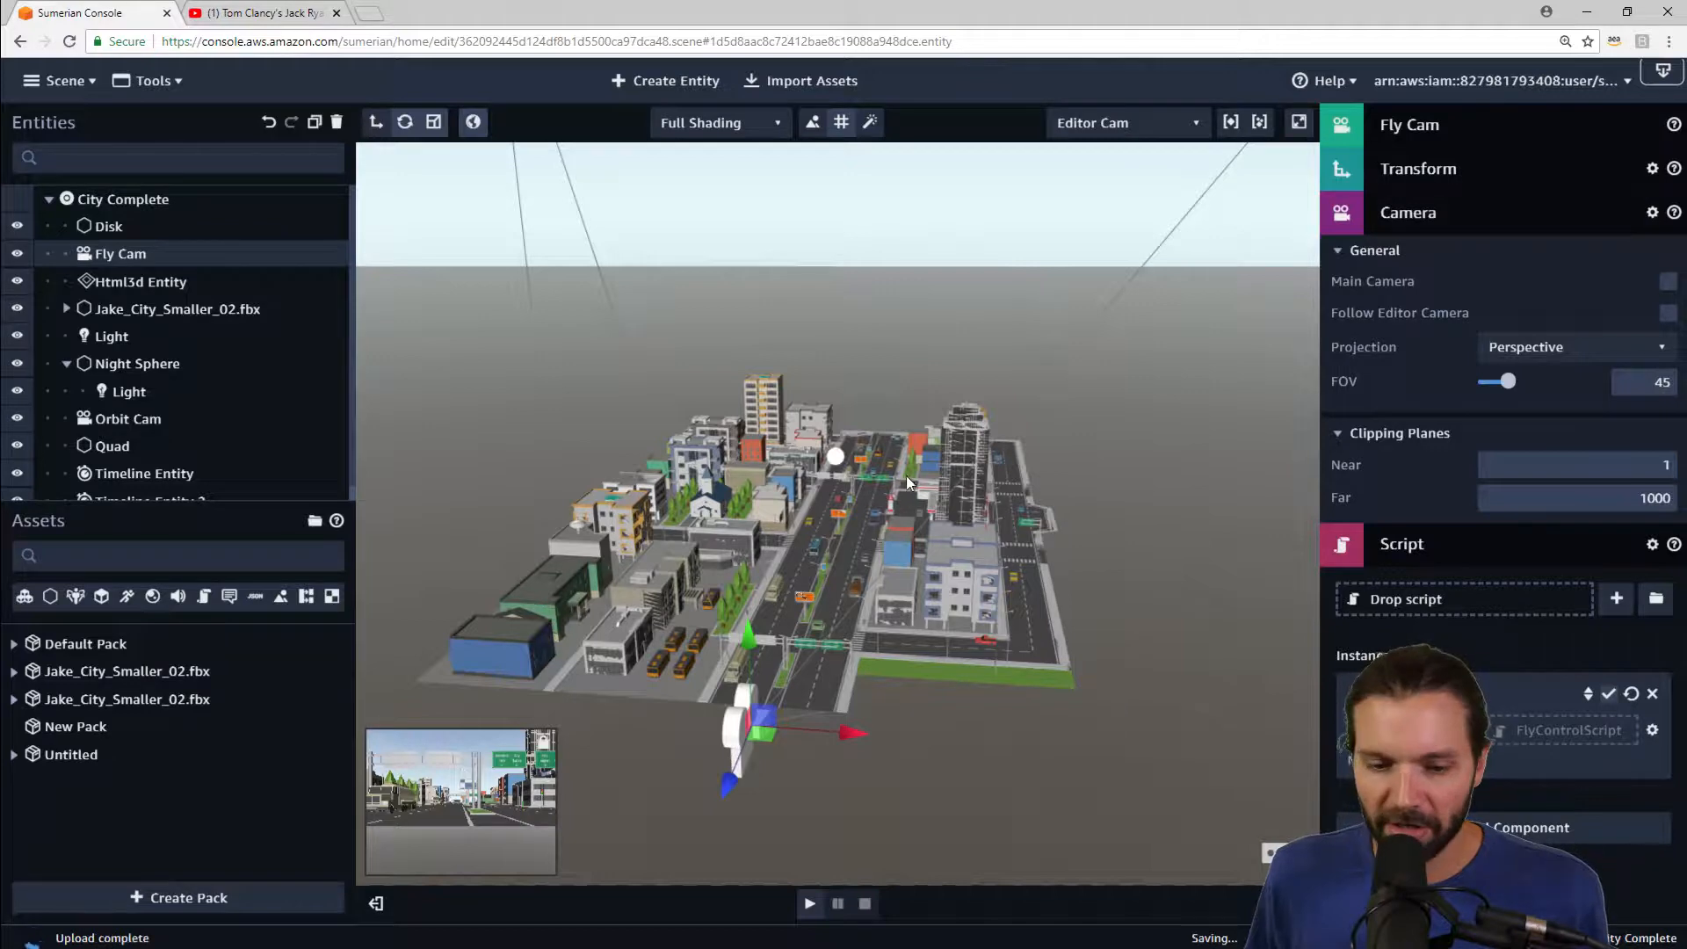
Step: Orbit around the city and expand the city model's hierarchy, selecting individual building entities to locate them
drag(1008, 356, 1019, 394)
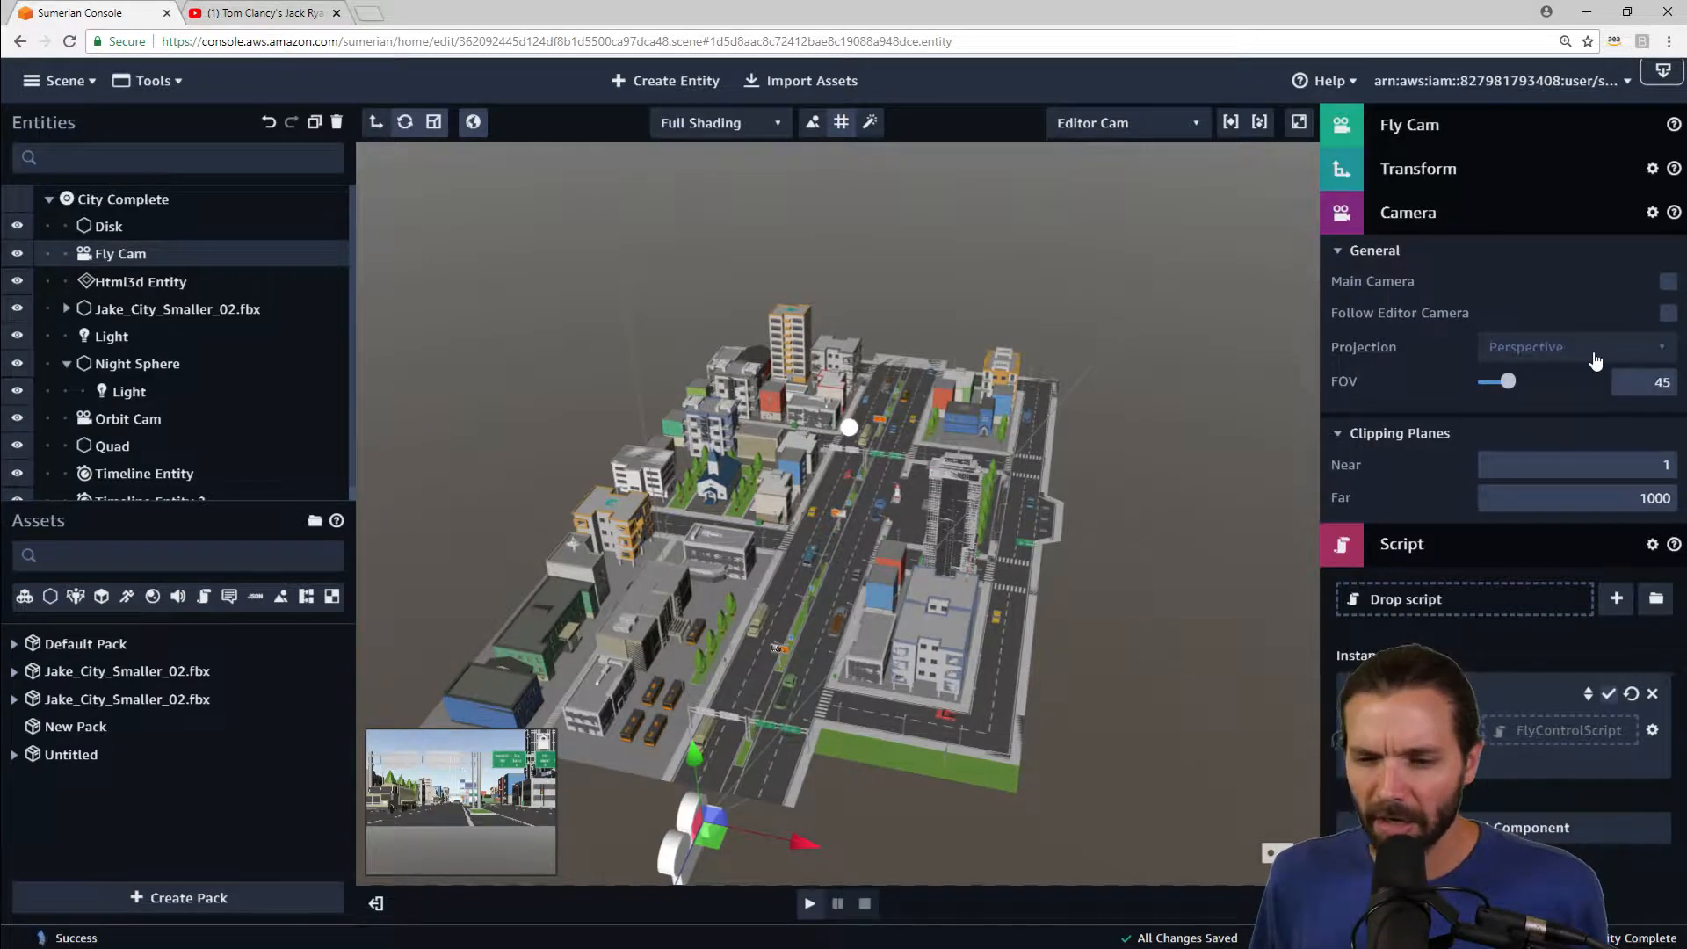
right_drag(937, 804, 977, 725)
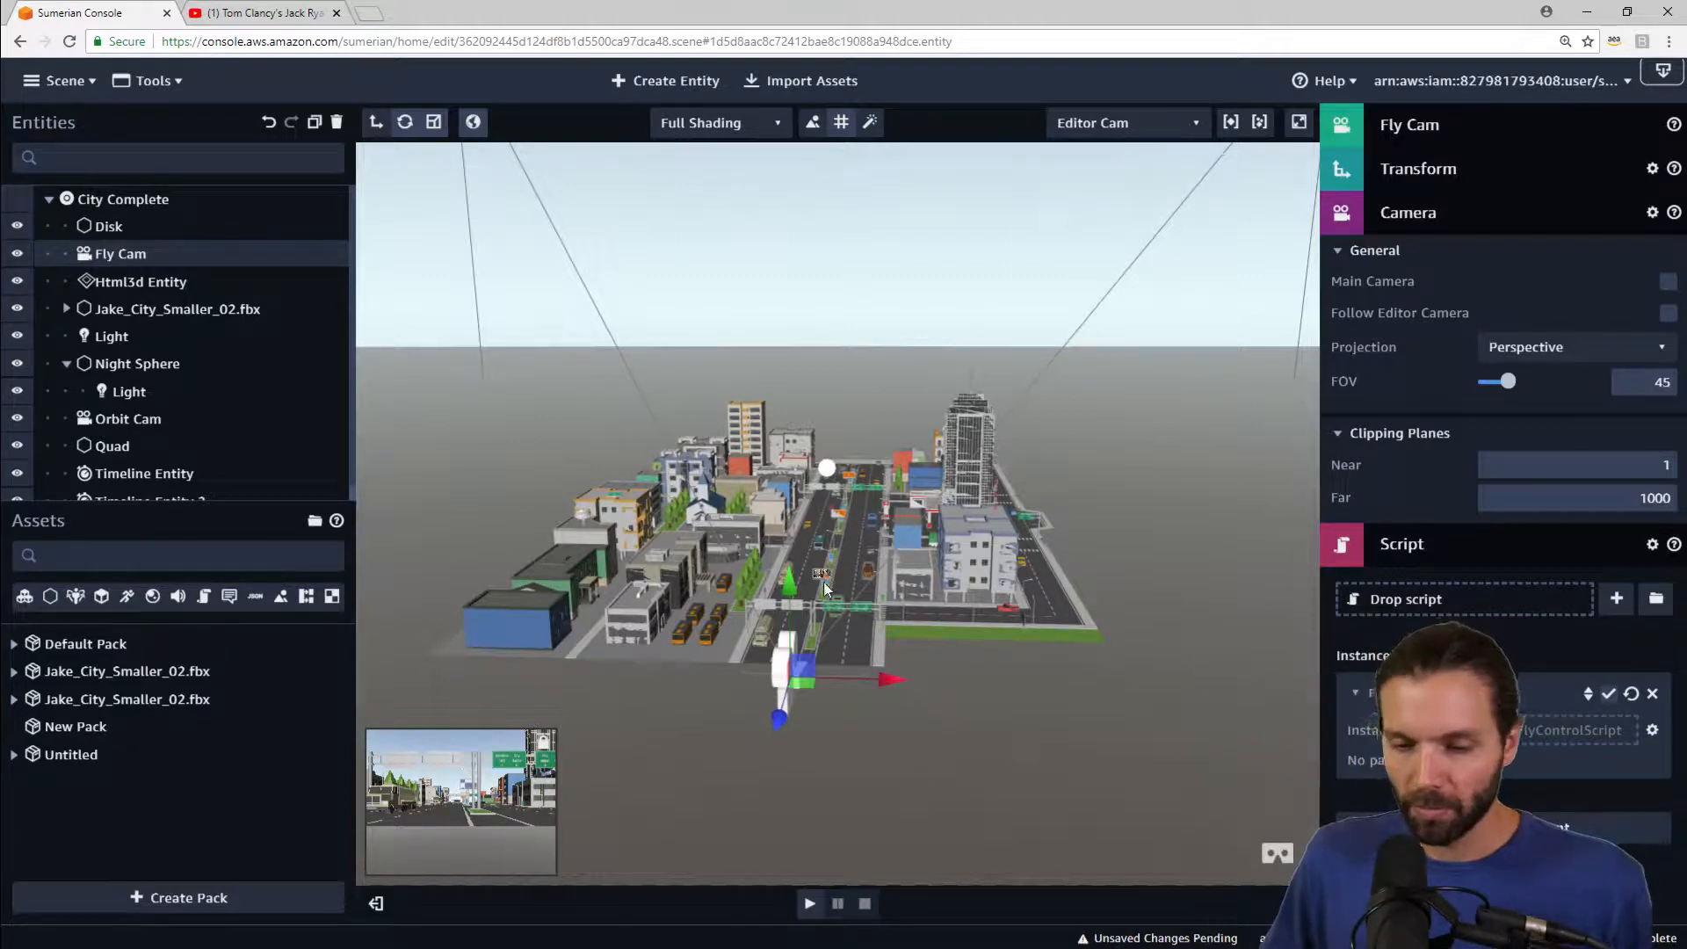
right_drag(1079, 654, 961, 599)
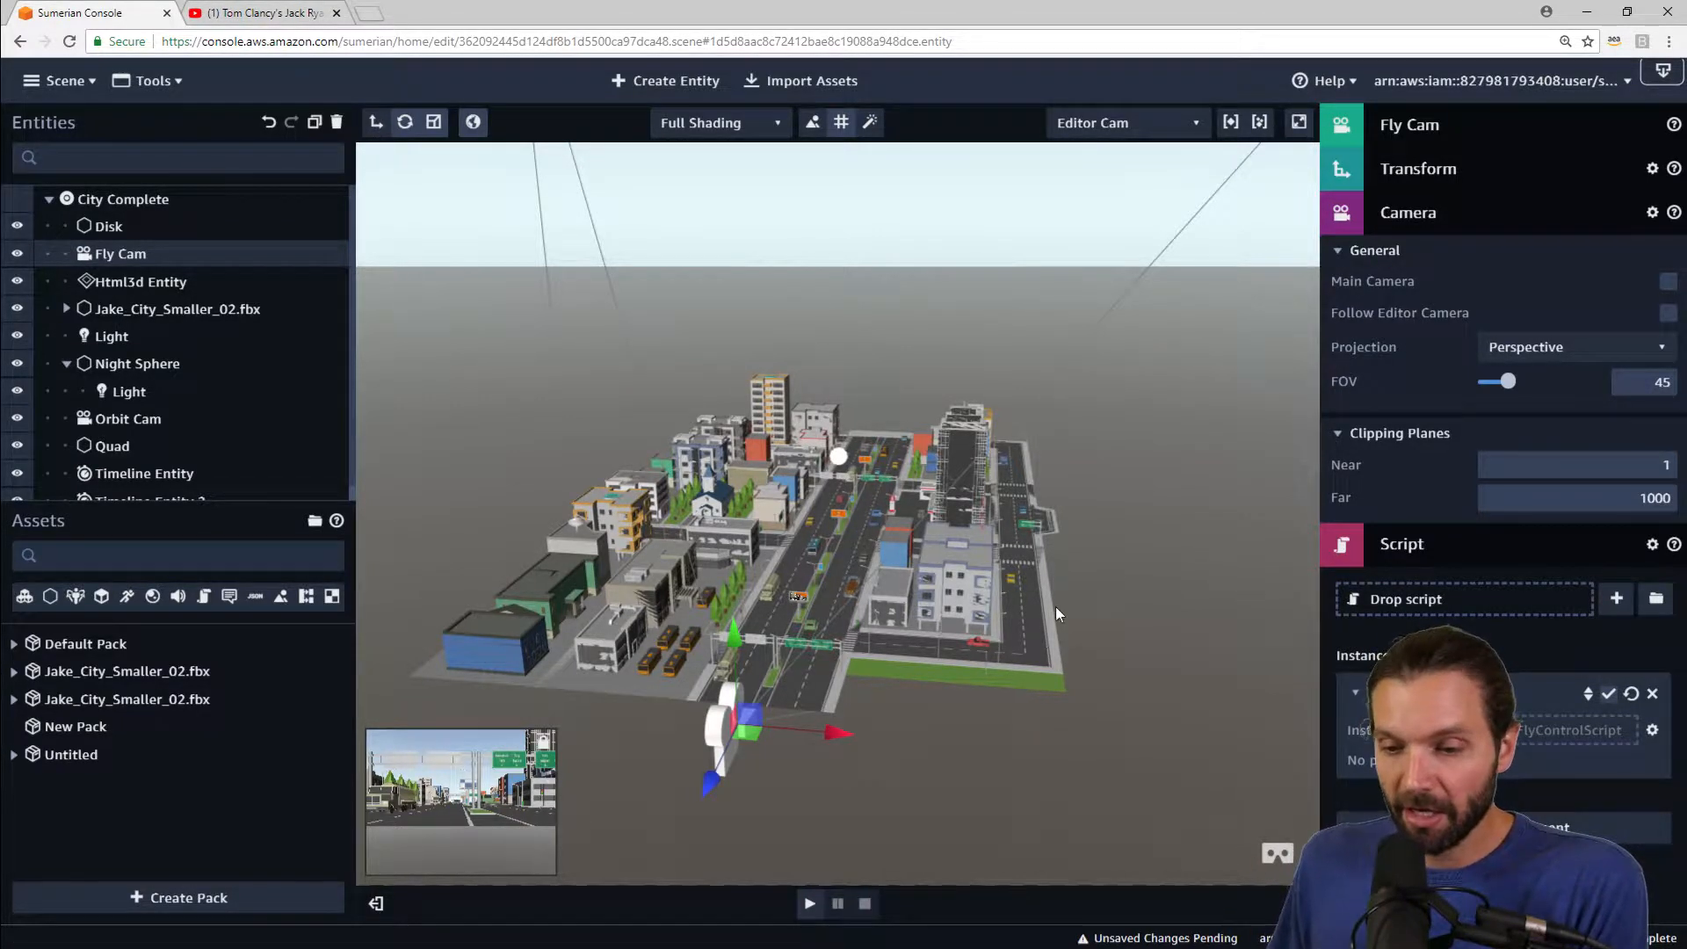
right_drag(1057, 608, 1086, 605)
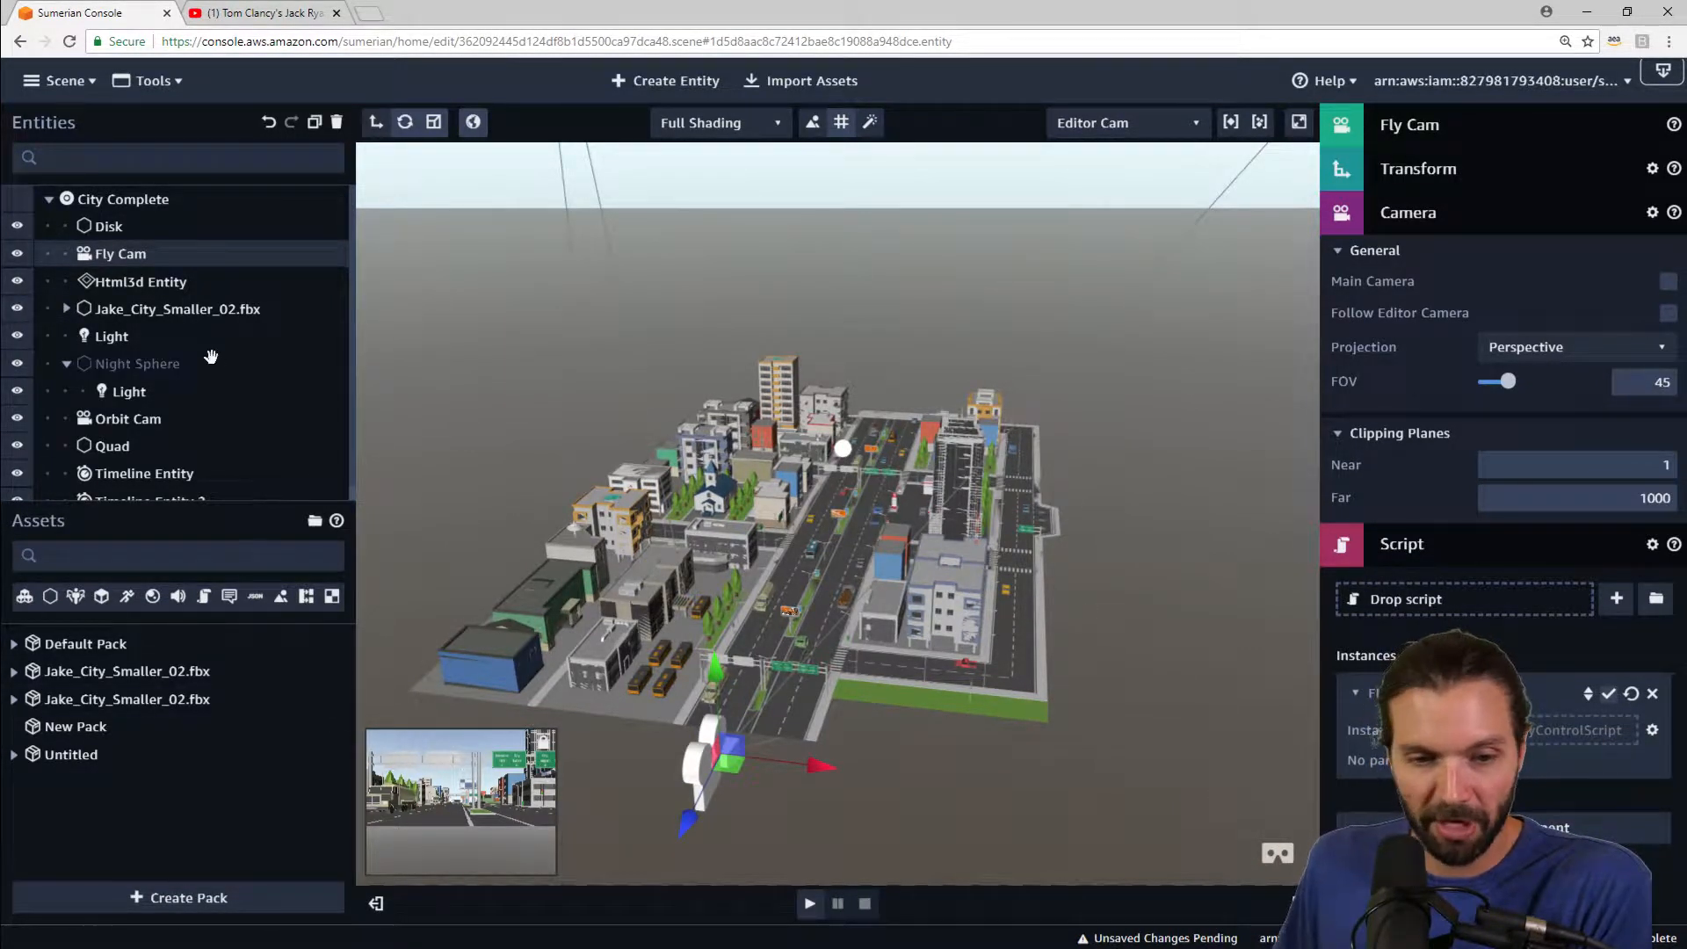
click(65, 310)
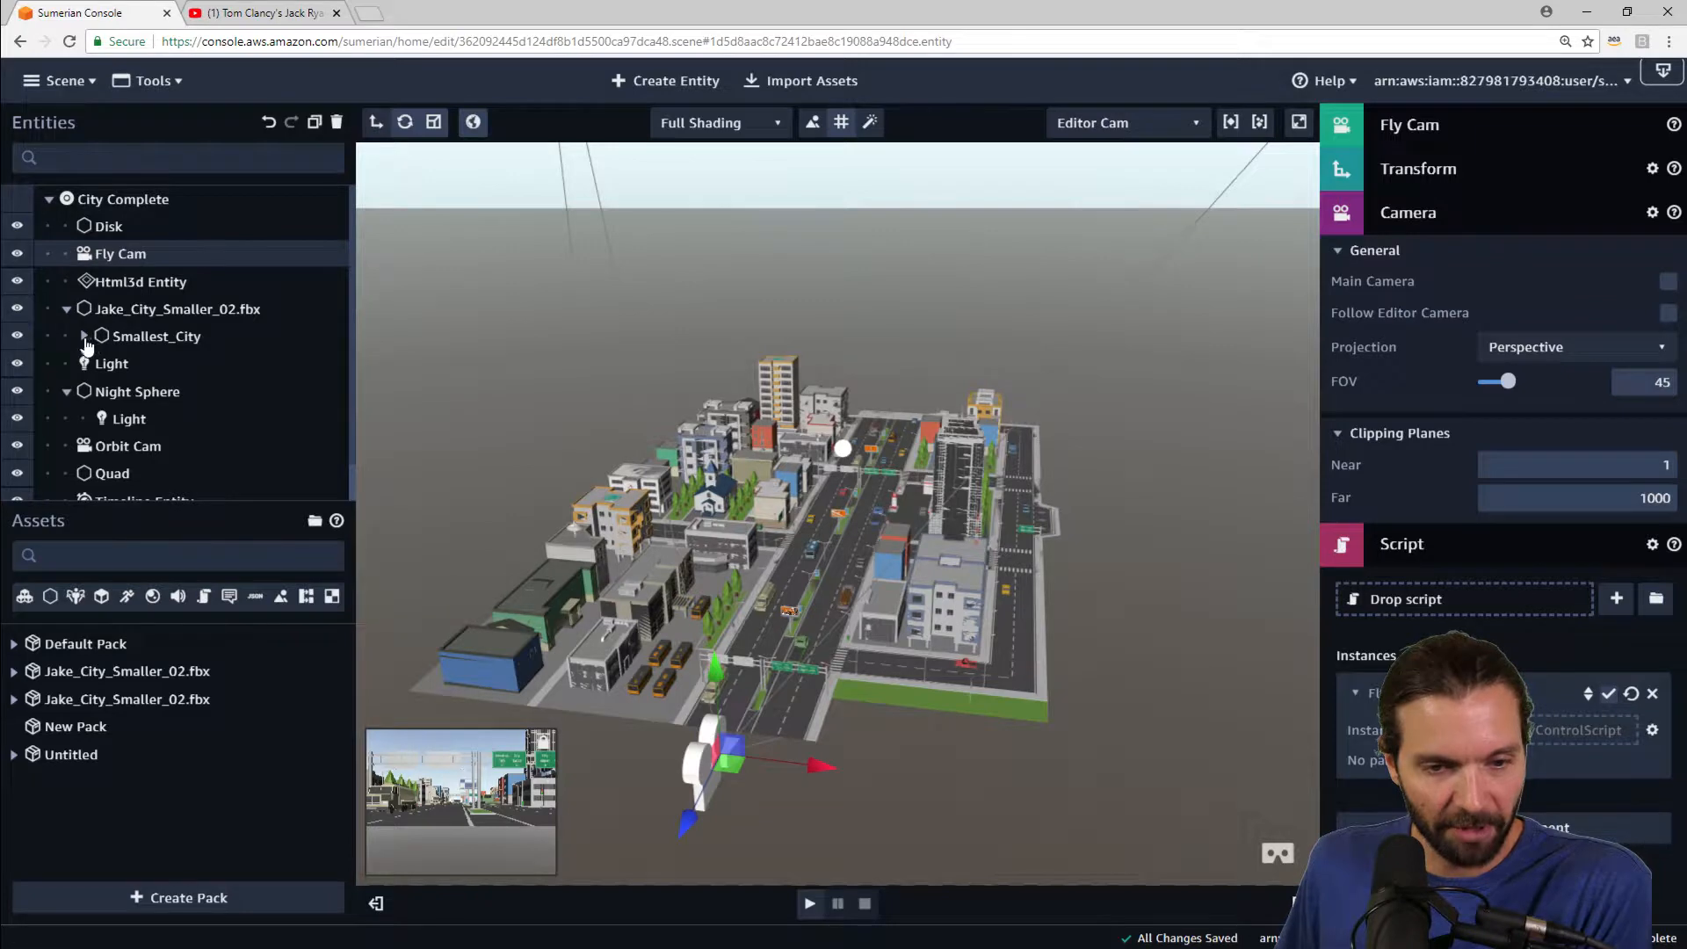
click(85, 337)
scroll(163, 303, down, 5)
click(164, 296)
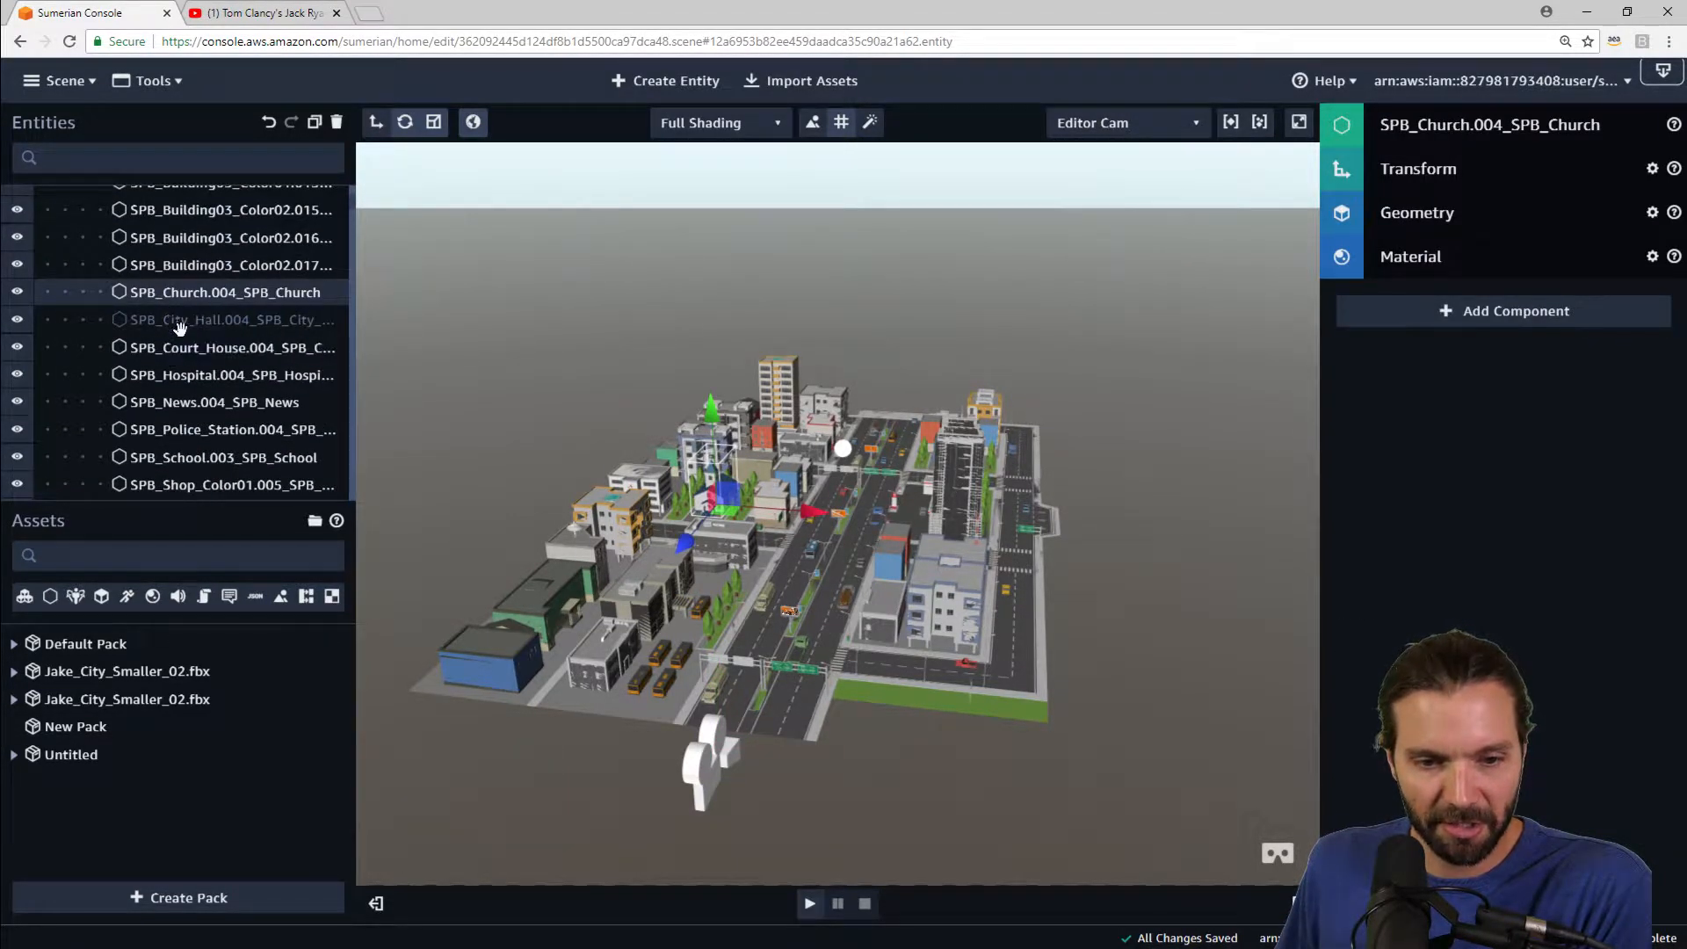
click(182, 321)
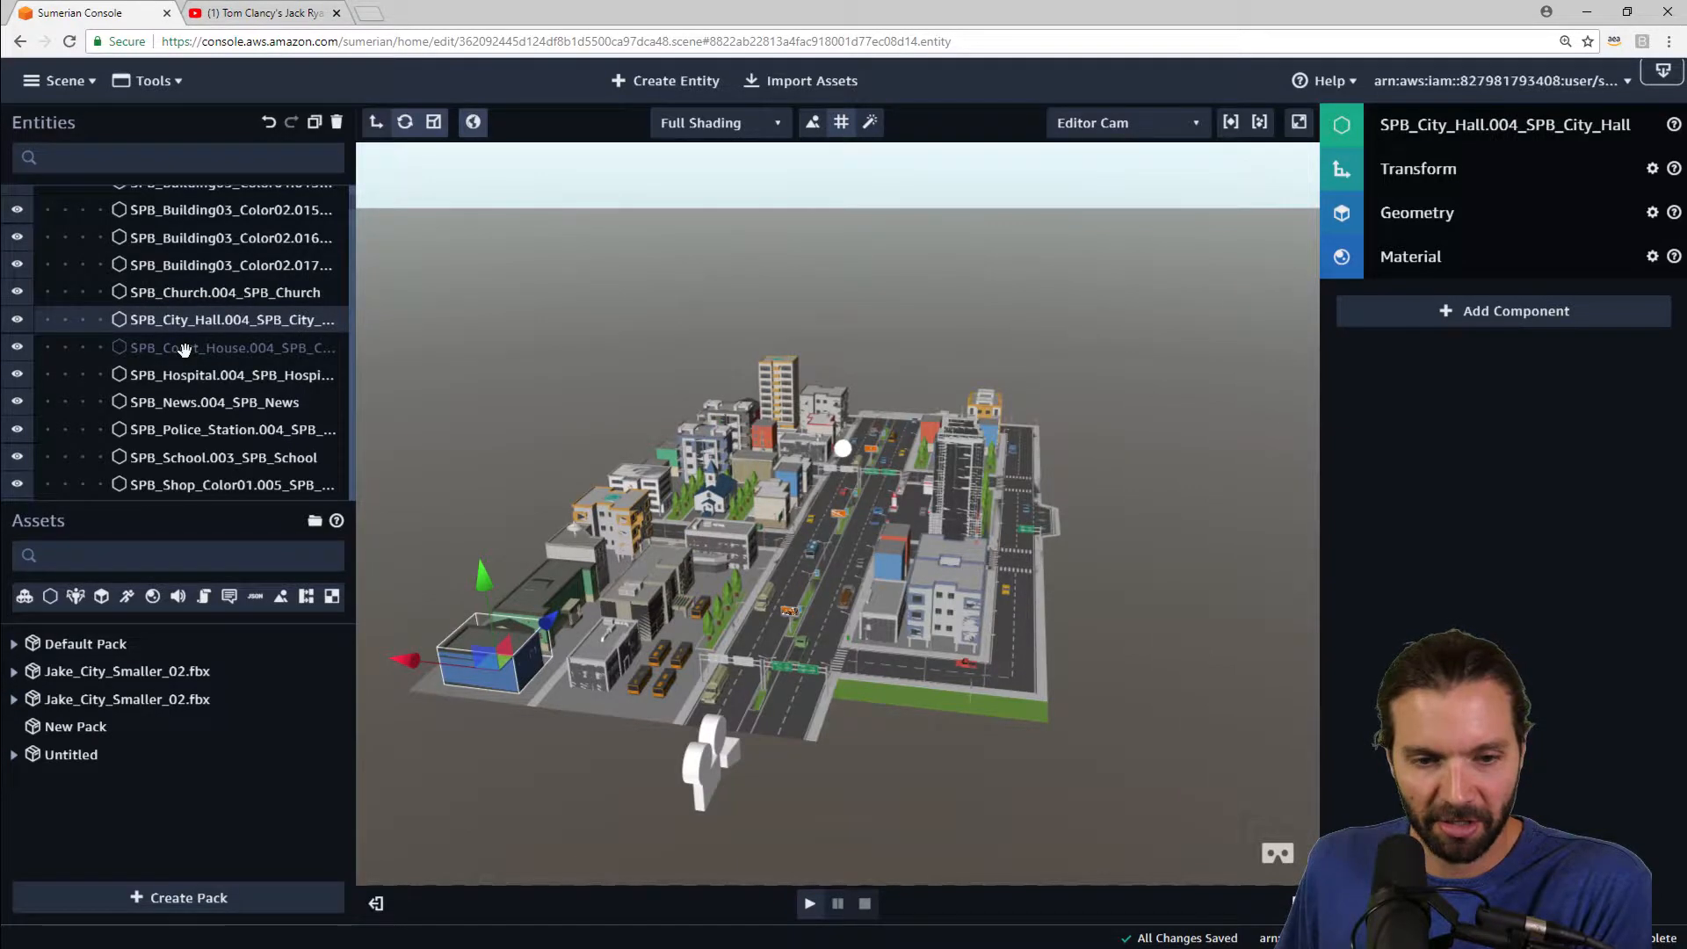
click(184, 350)
click(183, 376)
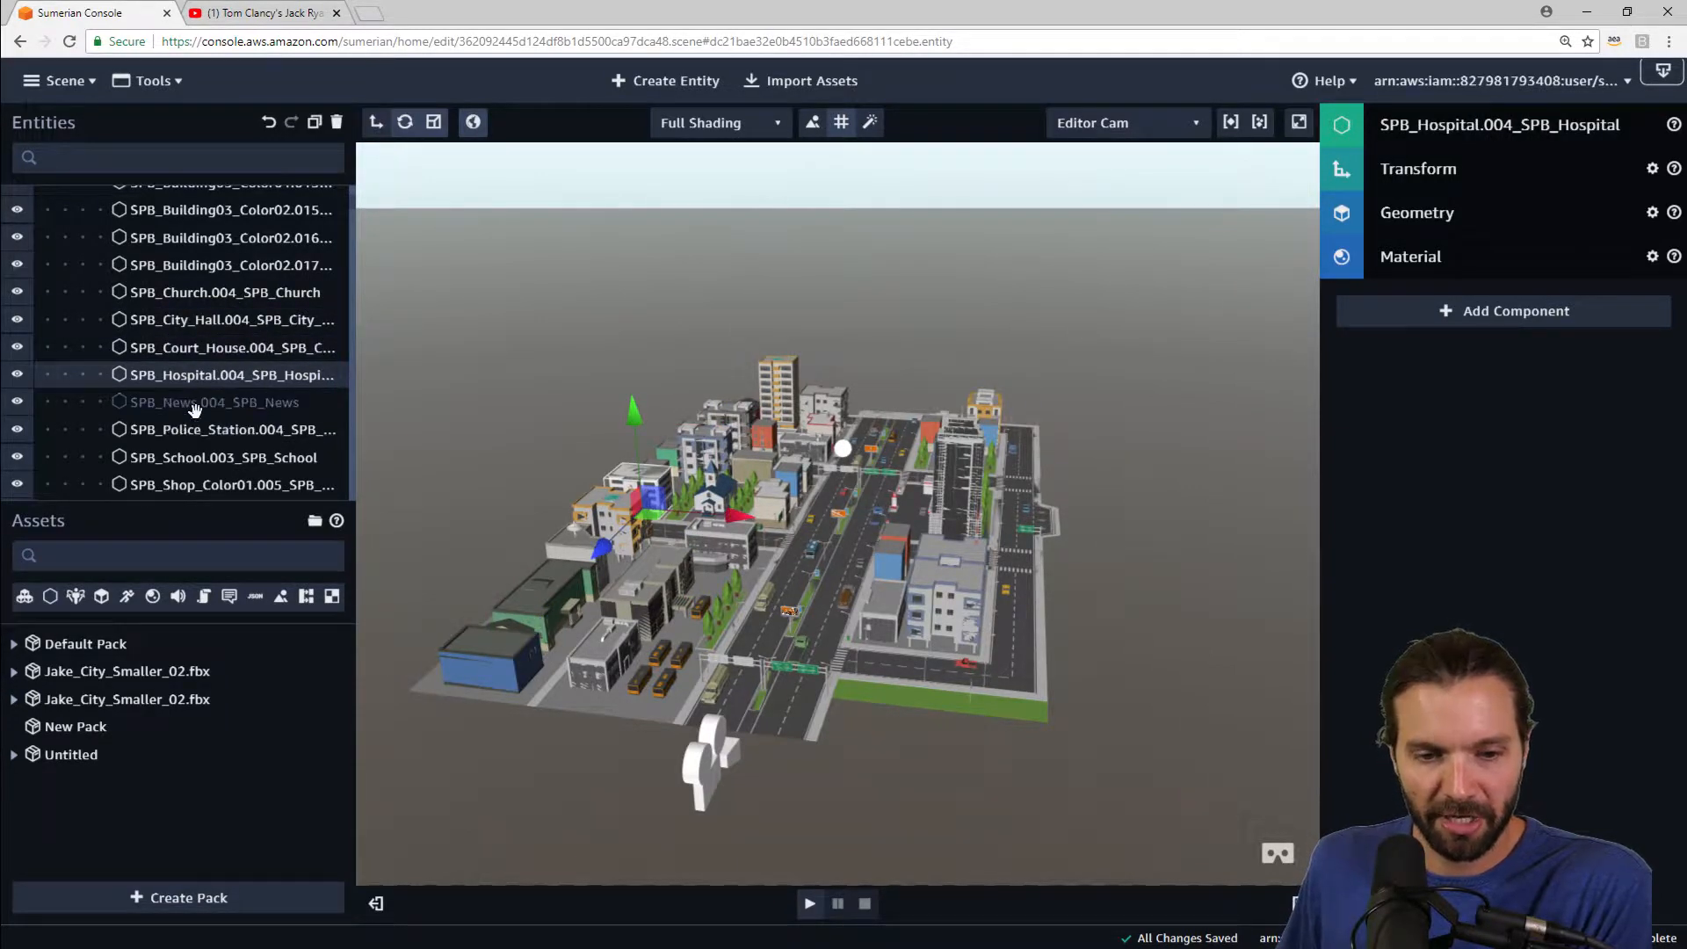
click(195, 406)
scroll(206, 369, up, 3)
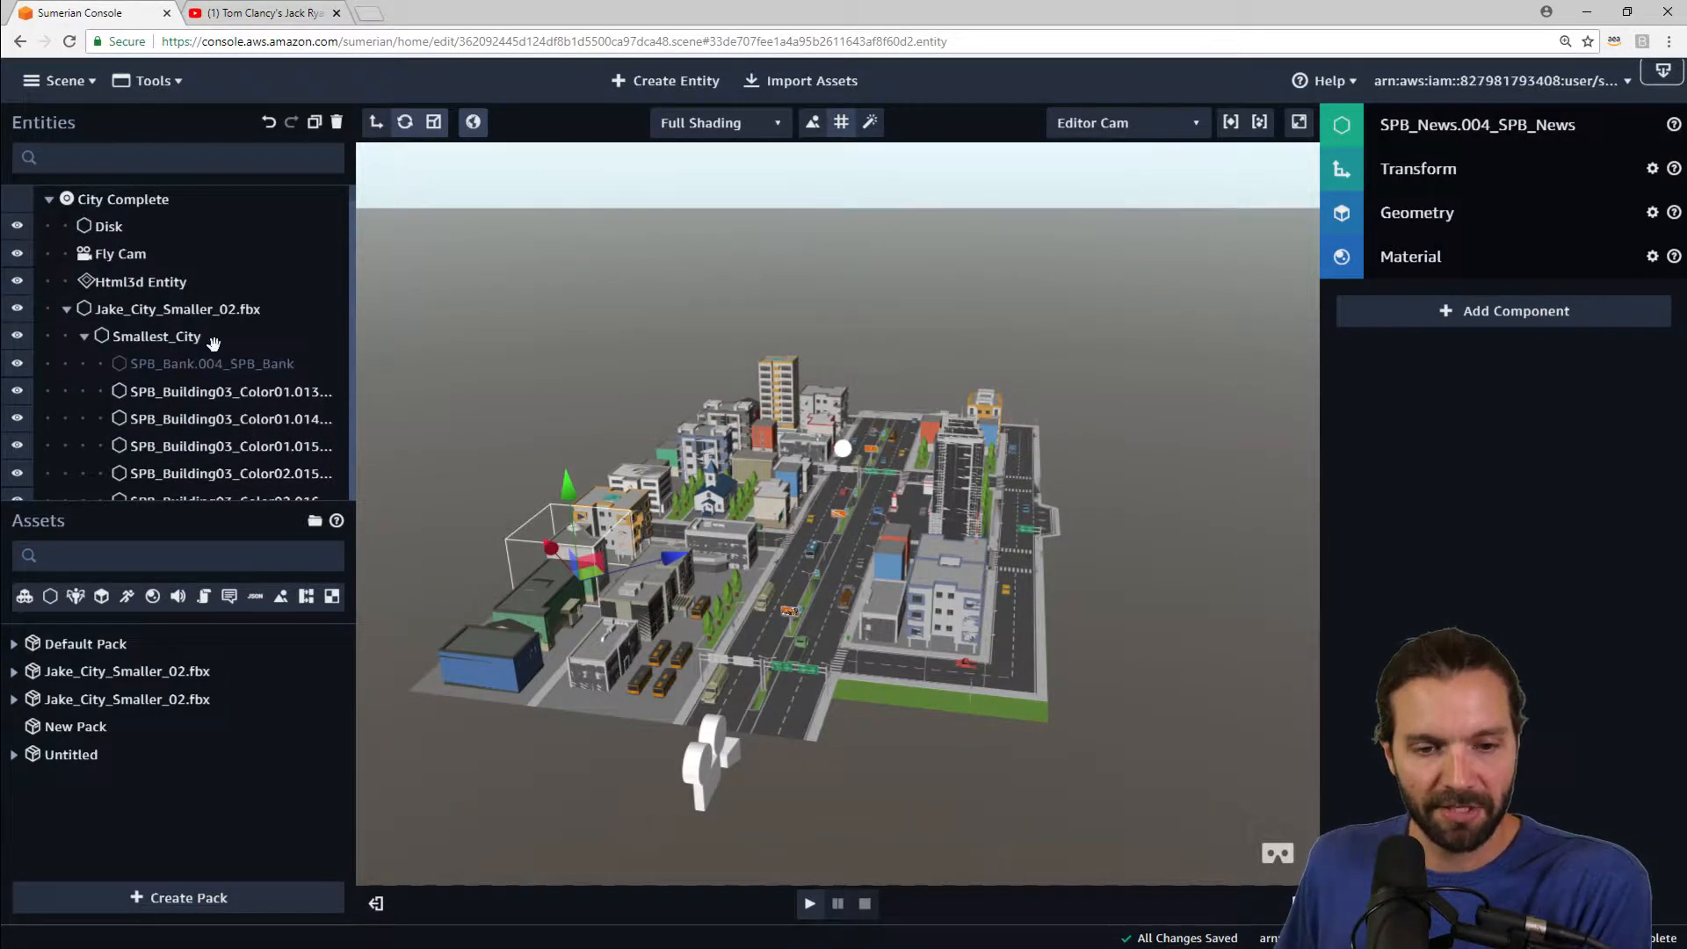
scroll(228, 367, down, 3)
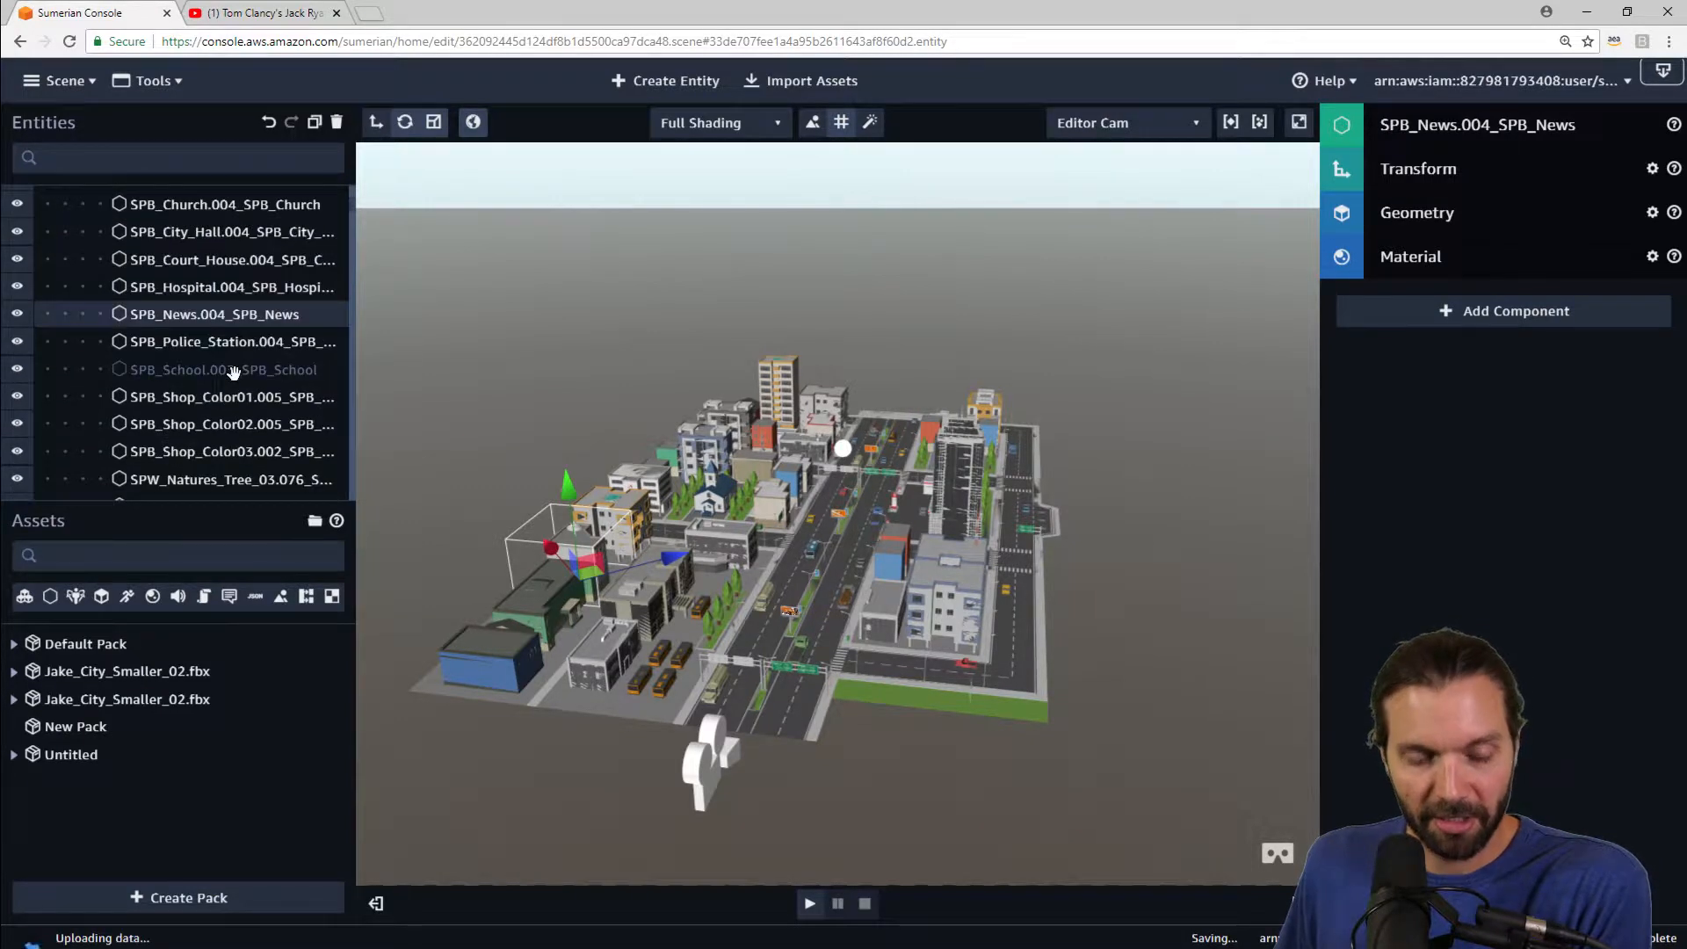
drag(233, 372, 211, 343)
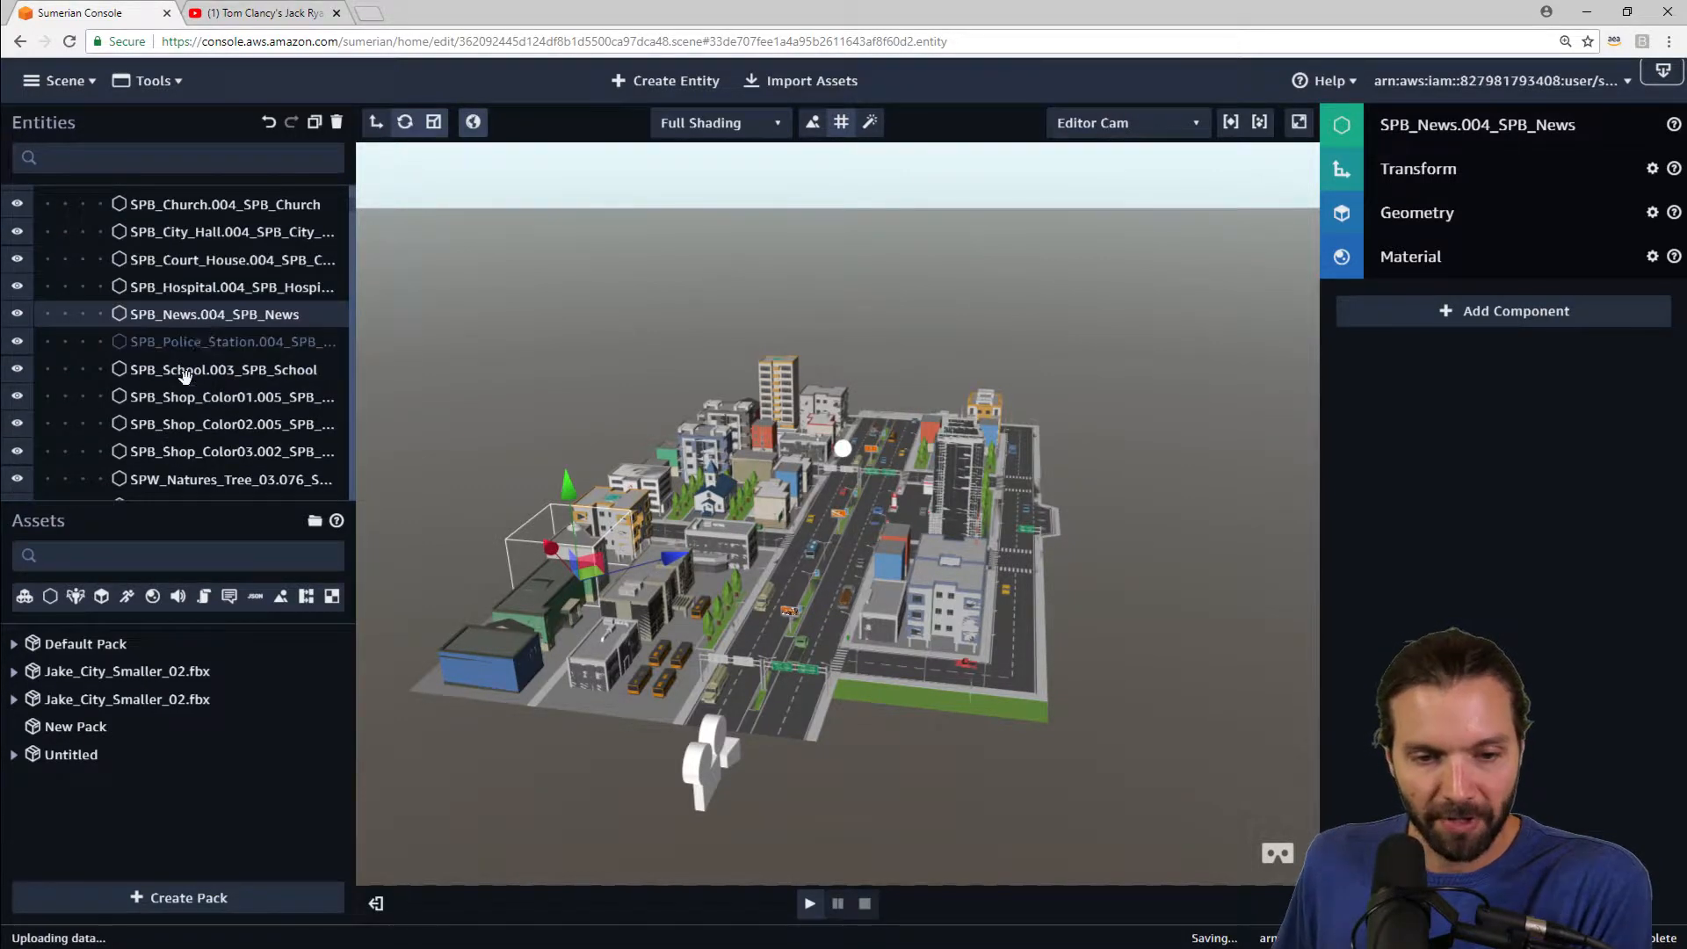
click(169, 424)
drag(182, 451, 183, 454)
click(173, 479)
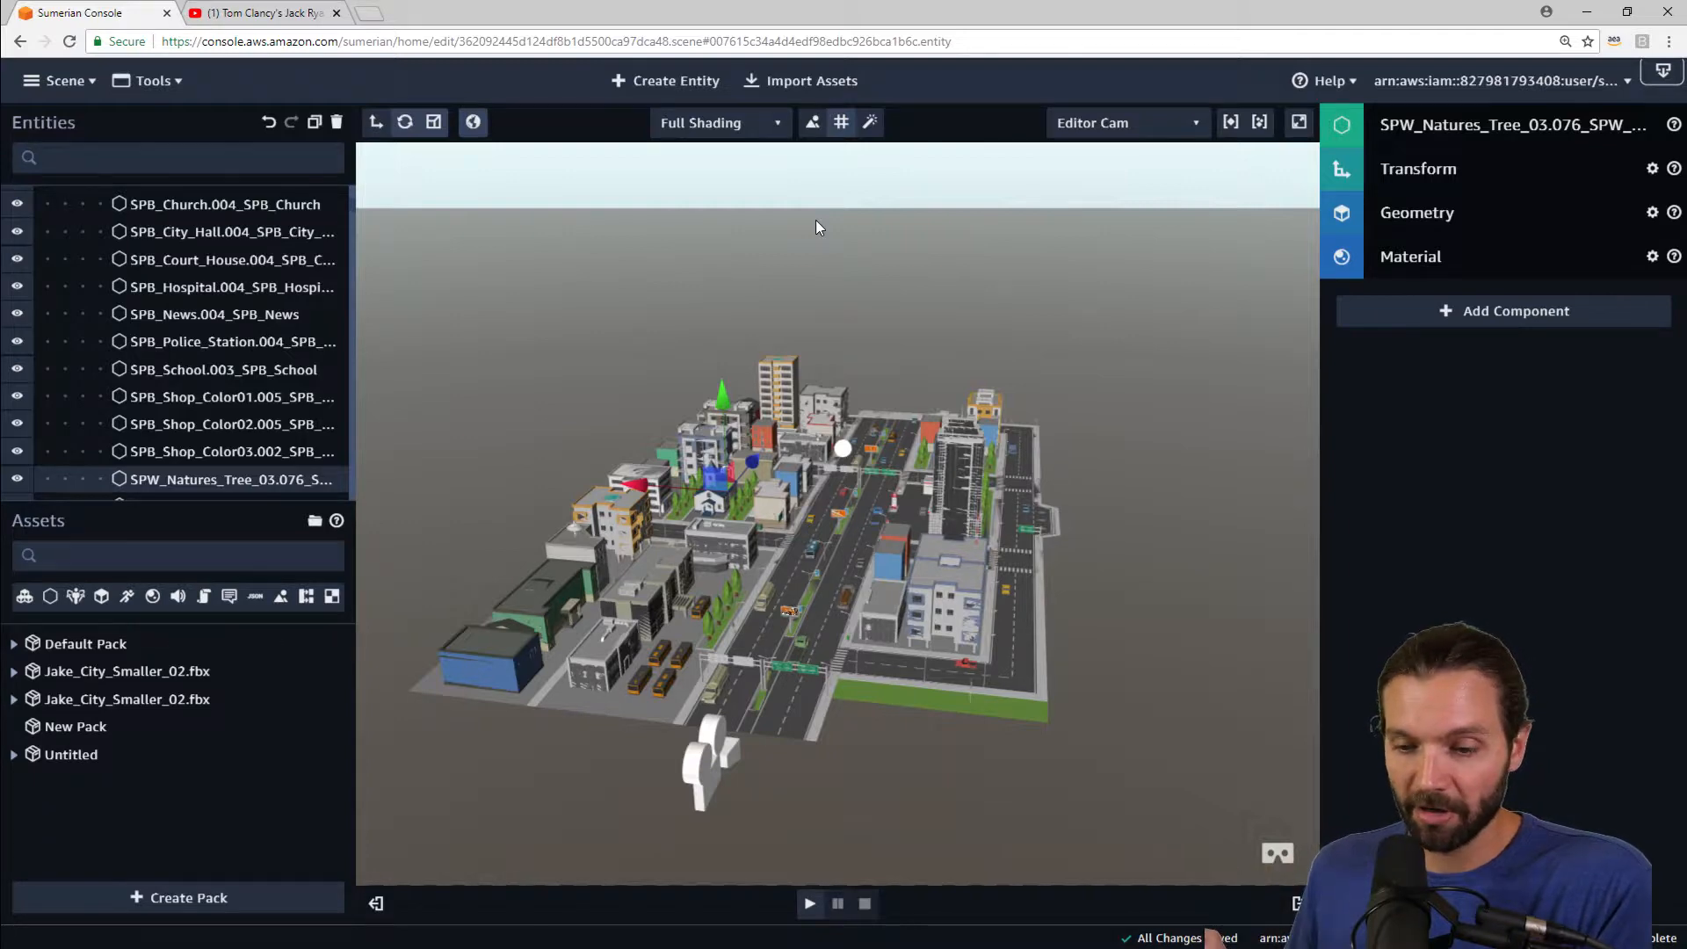
Step: Zoom the viewport back down into the street to view the billboard
scroll(872, 611, up, 5)
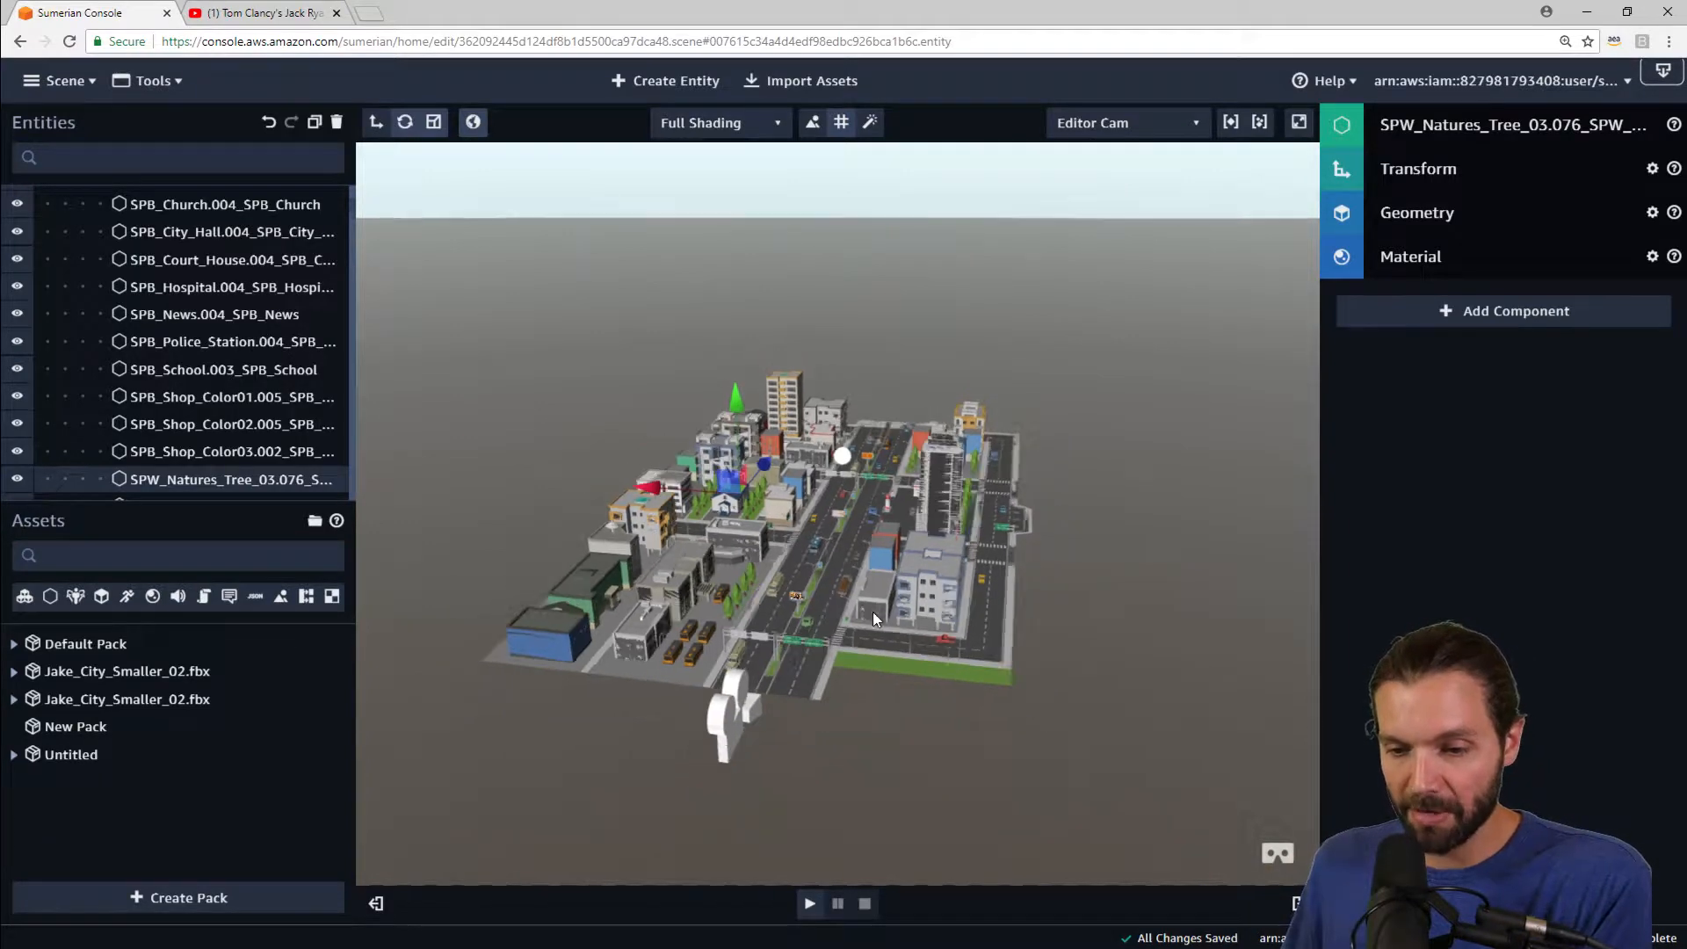
scroll(858, 566, down, 5)
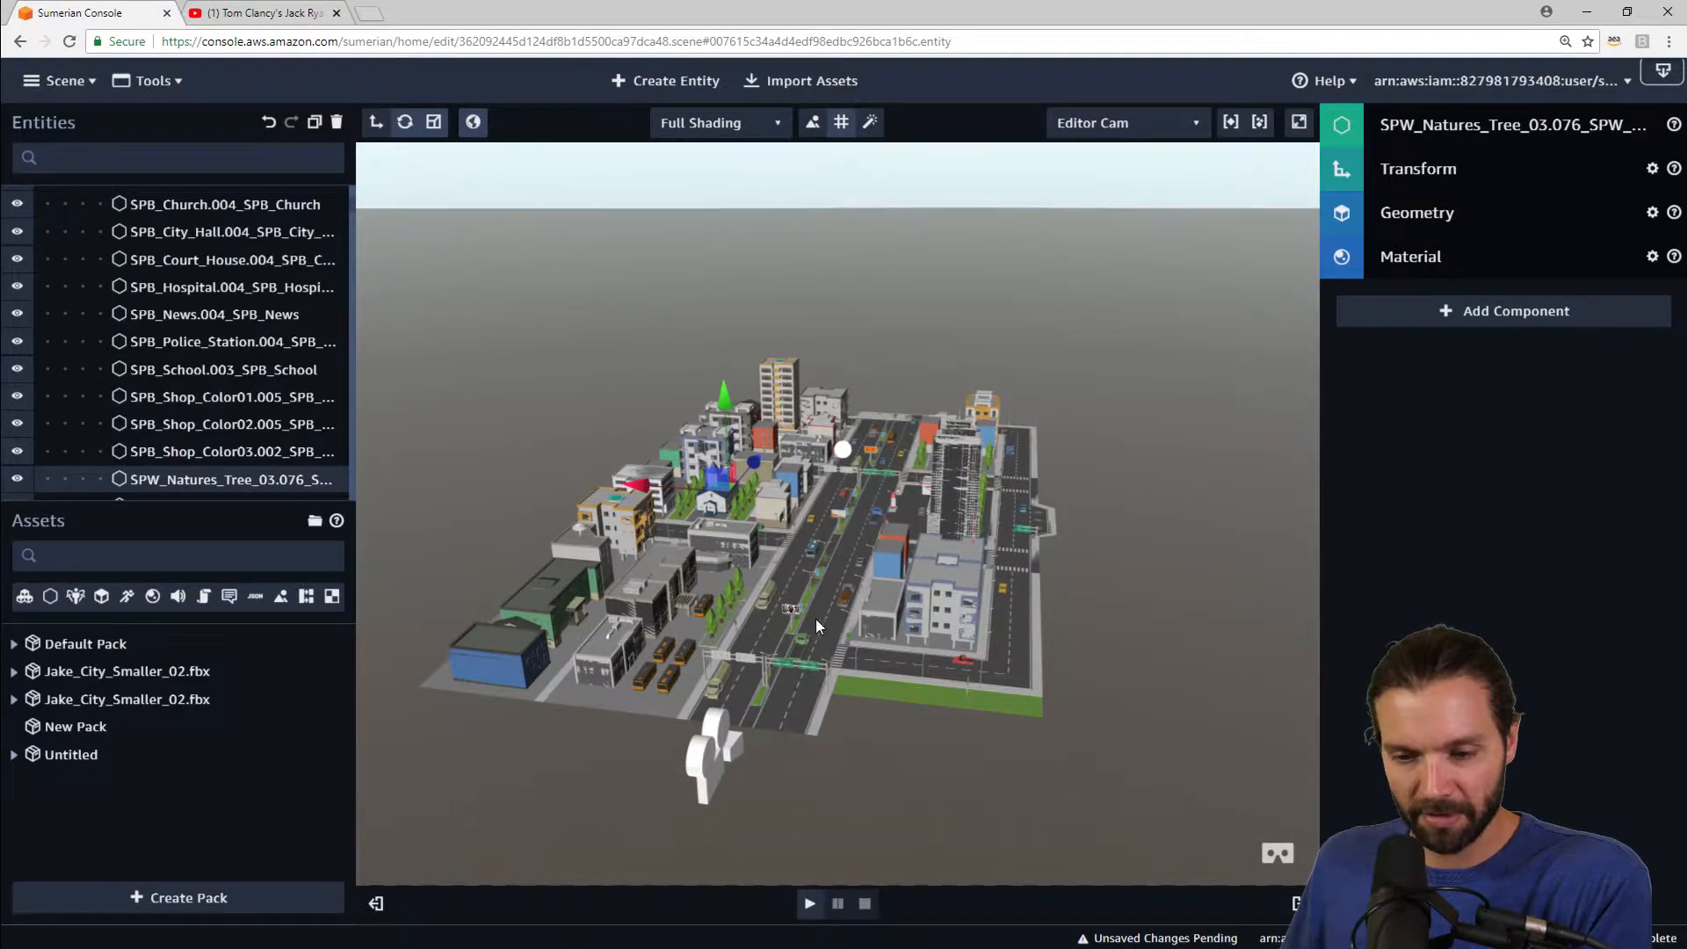
scroll(810, 608, up, 5)
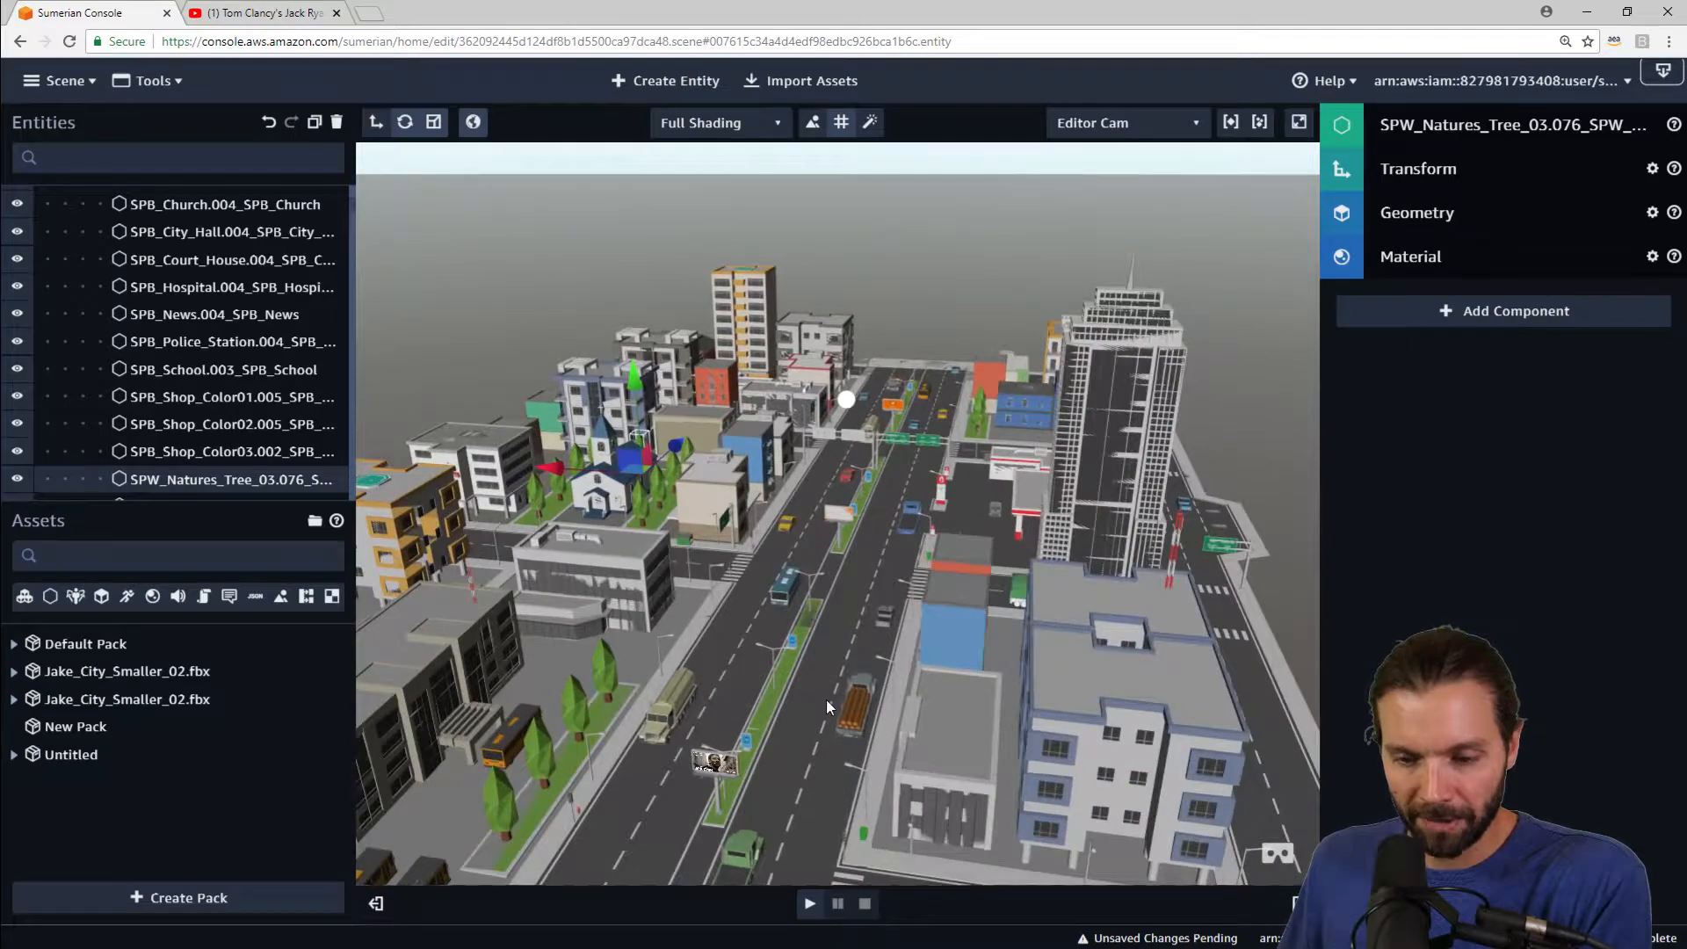
right_drag(826, 699, 851, 610)
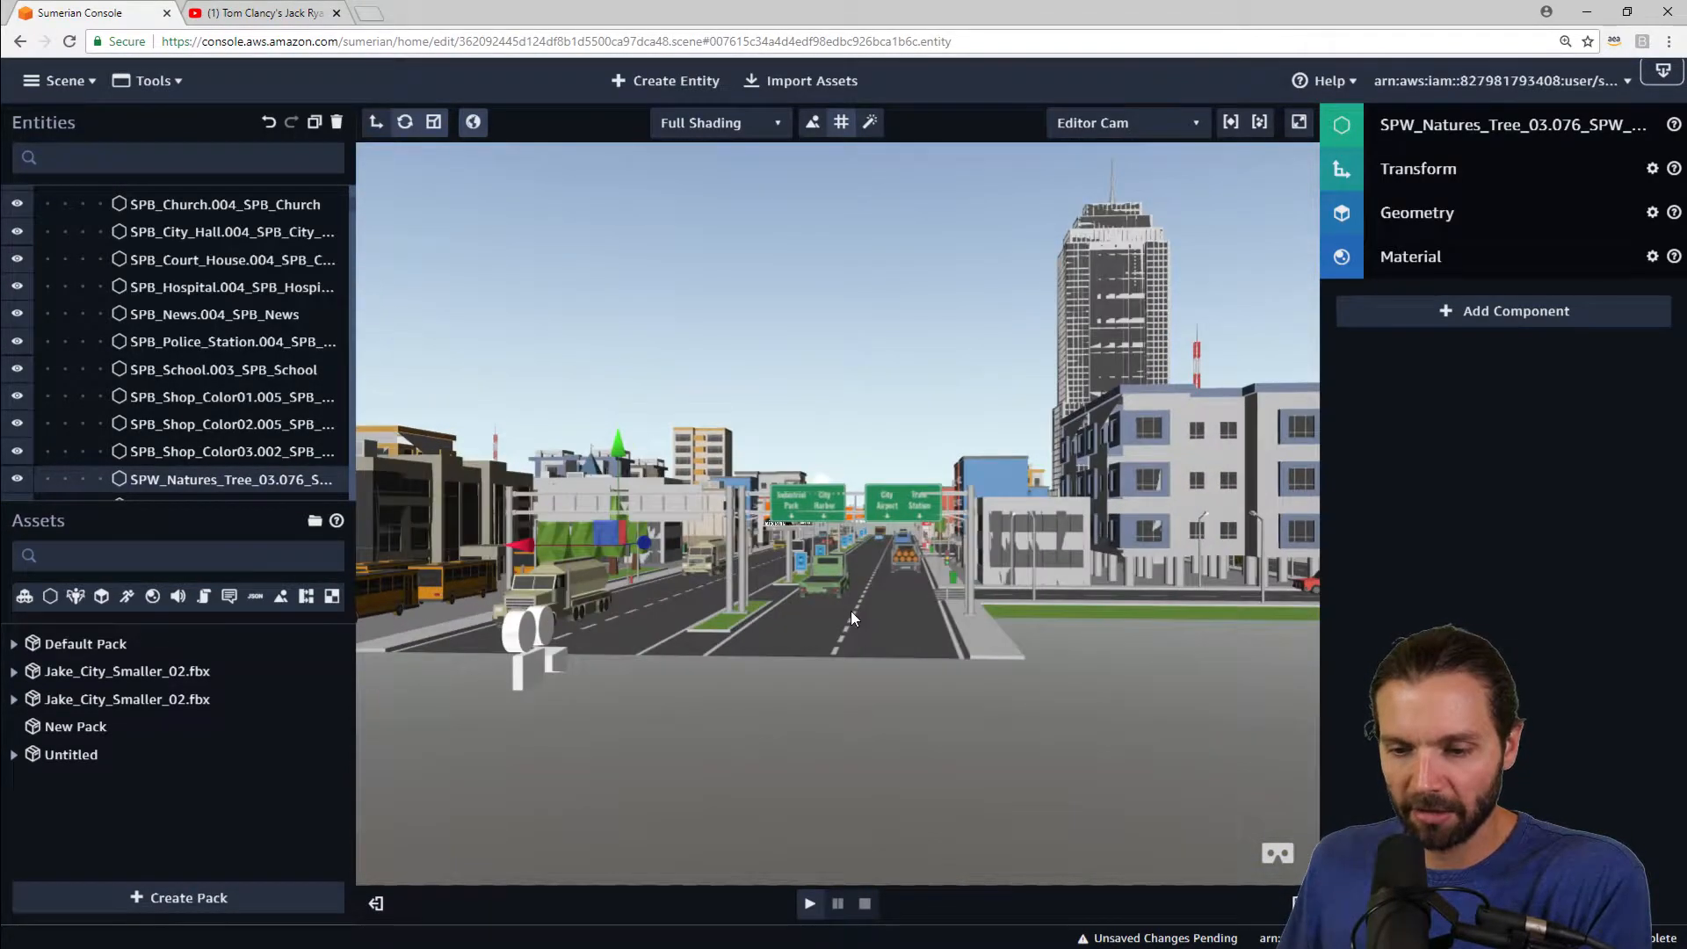
scroll(850, 615, up, 10)
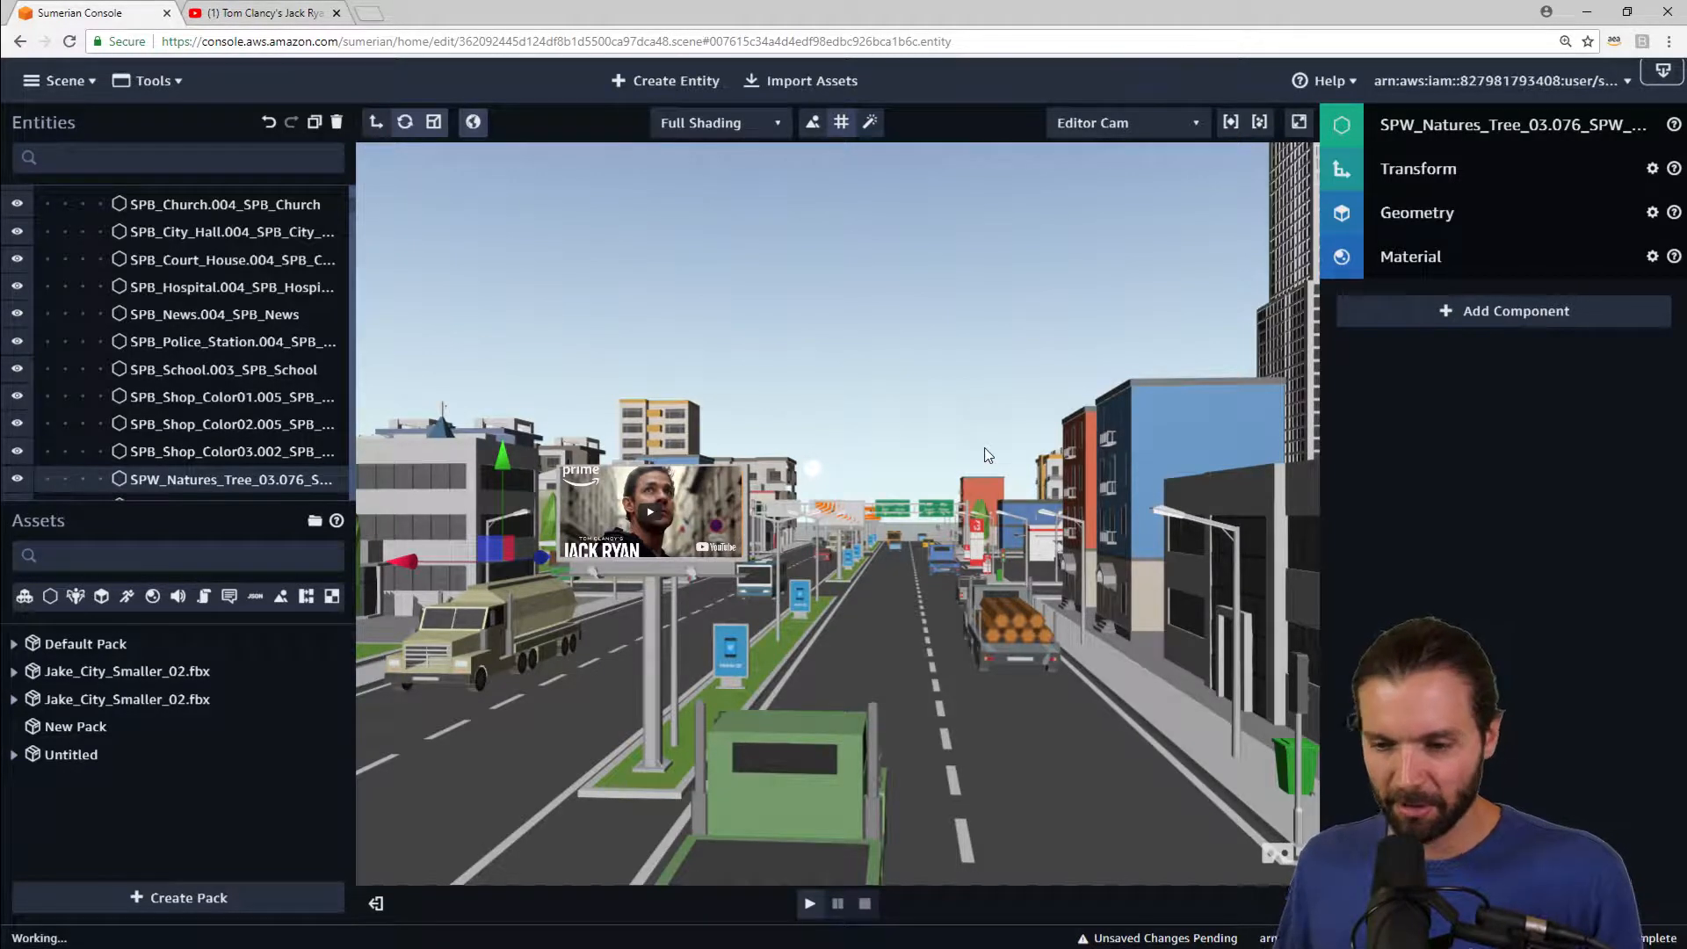
click(653, 510)
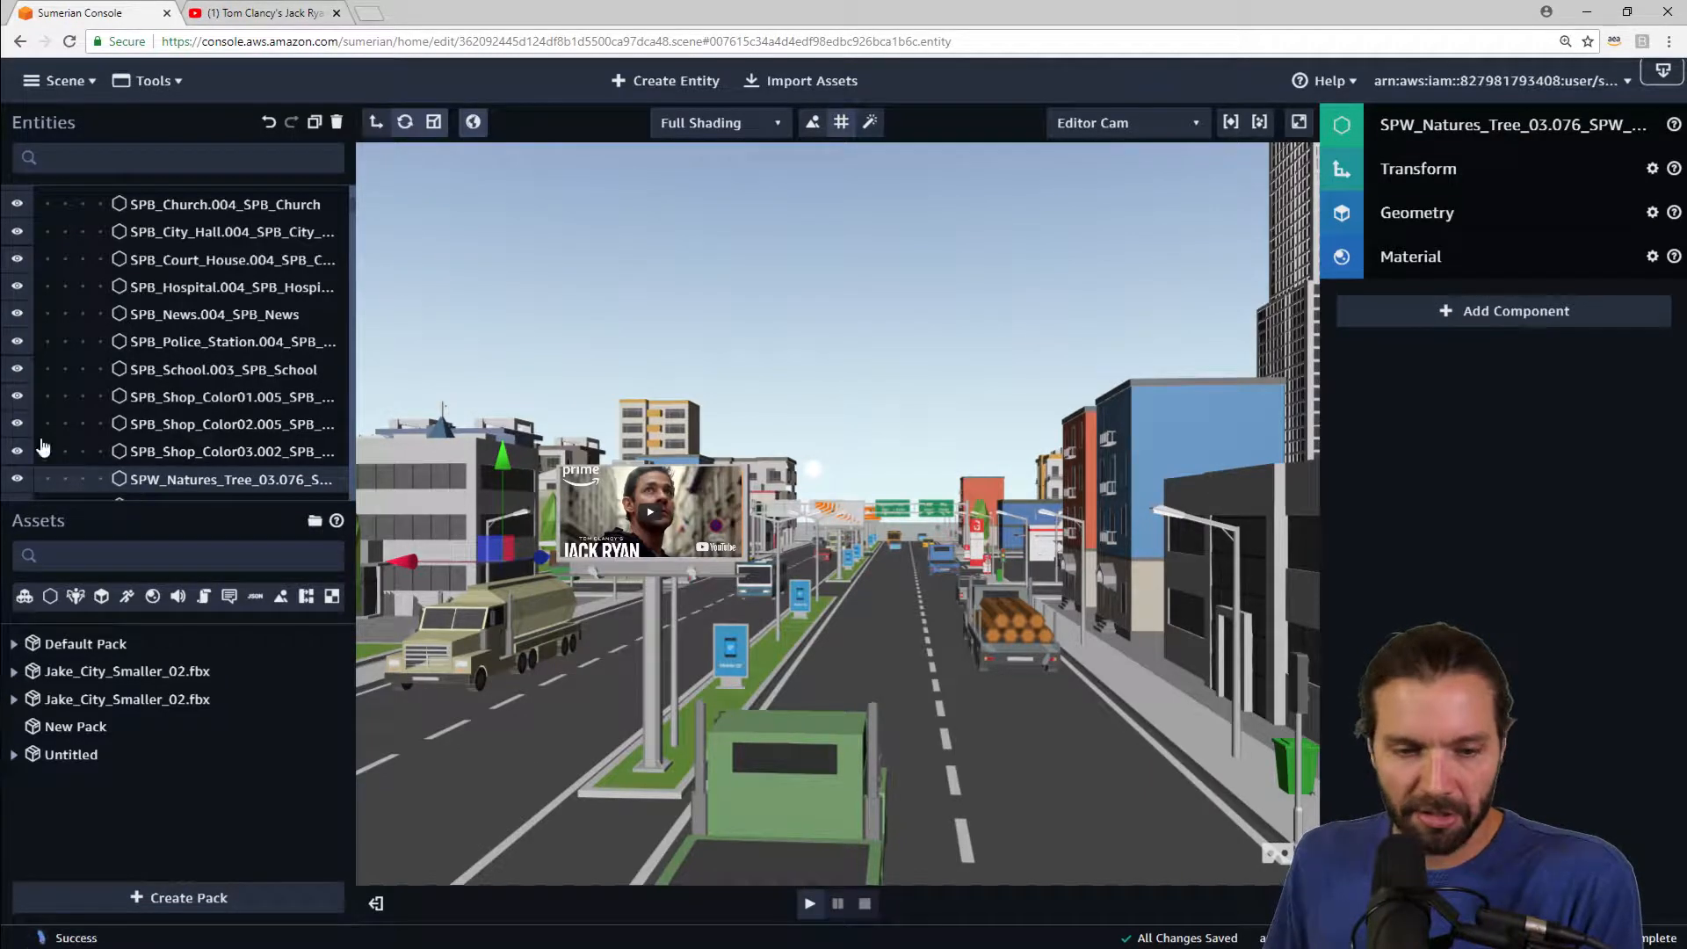
Step: Collapse the city model in the entity list, select the Fly Cam, and set it as the Main Camera
scroll(222, 307, up, 10)
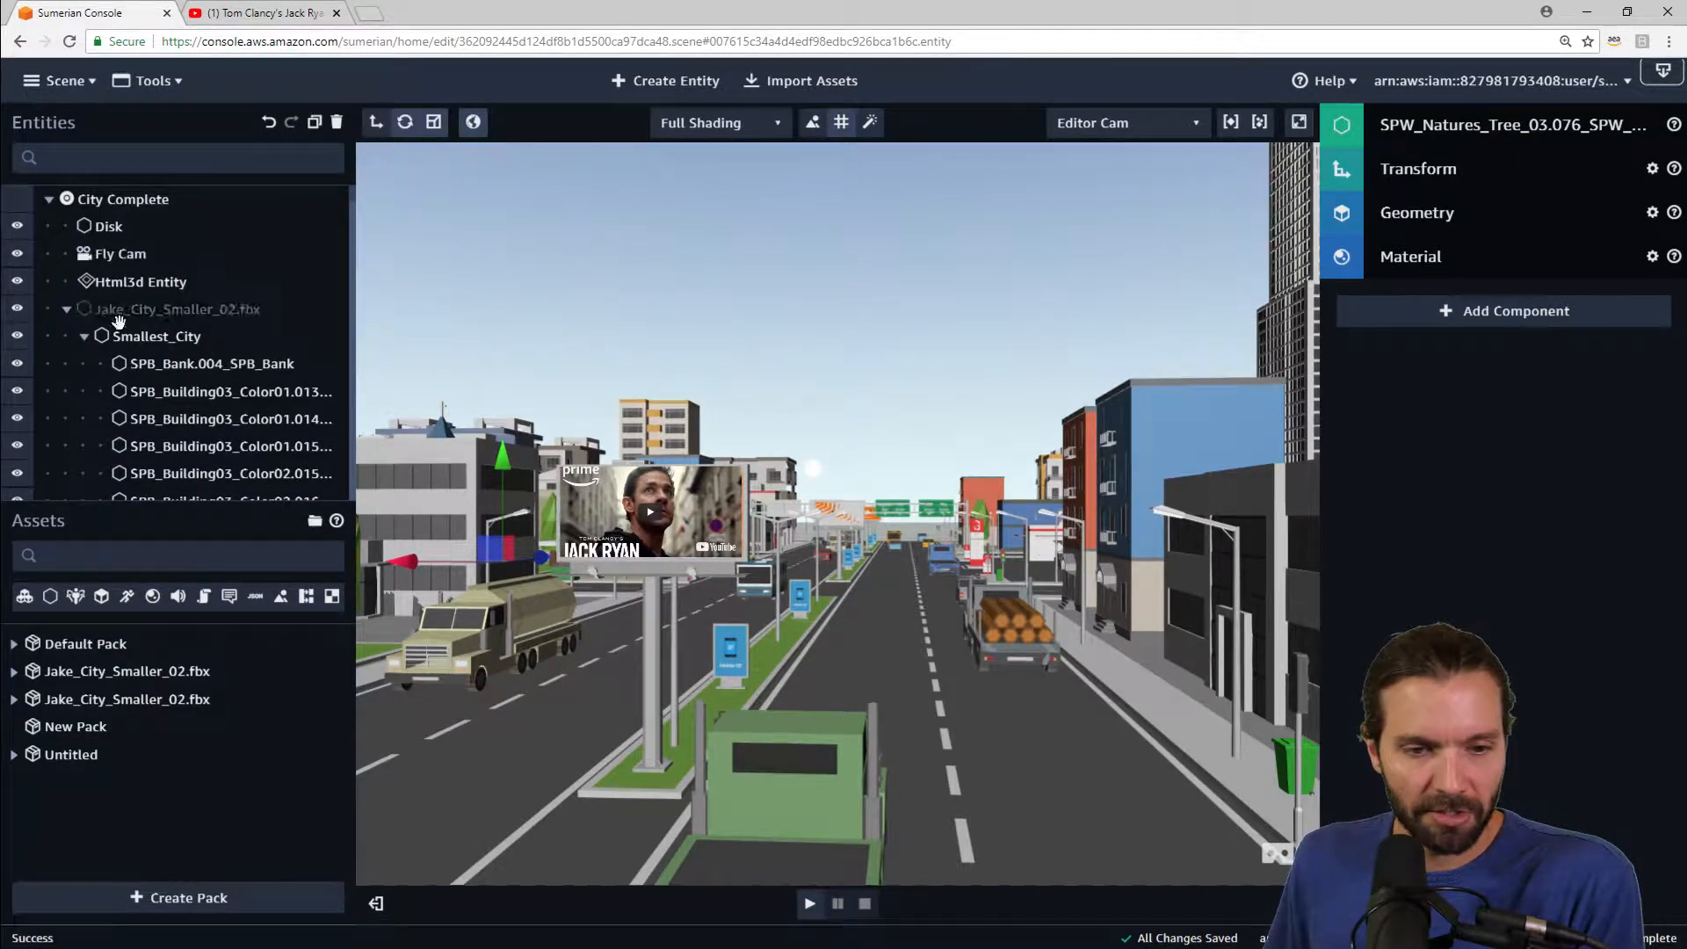
click(67, 309)
click(95, 255)
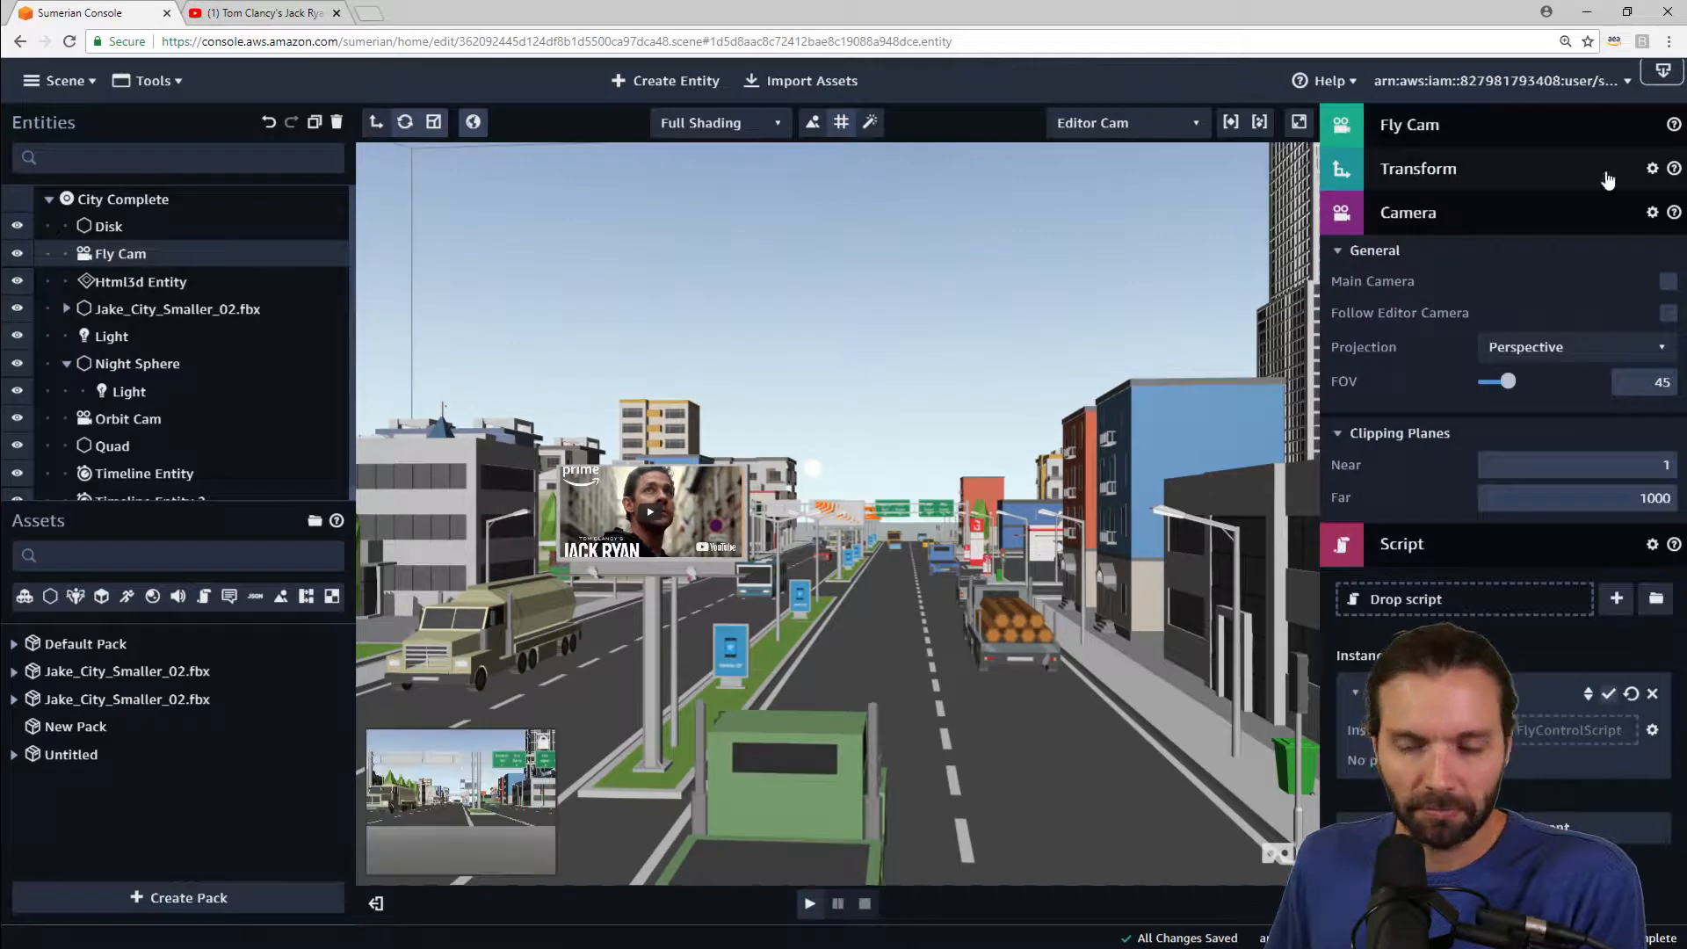
click(1666, 282)
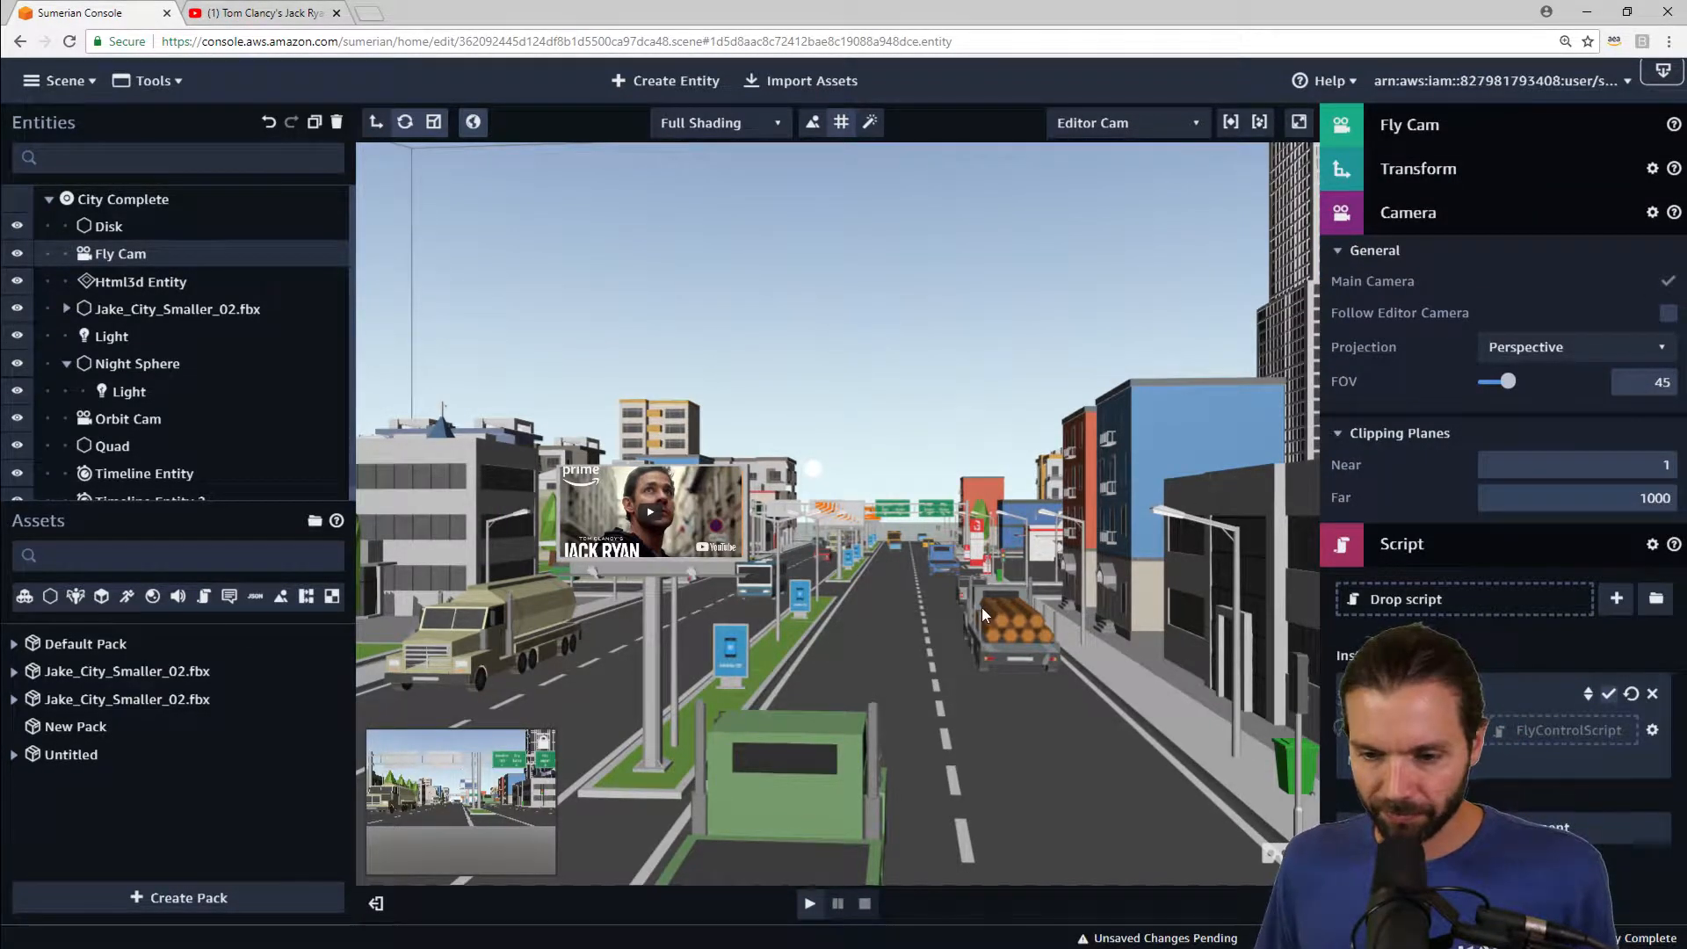
Step: Play the scene and fly the camera forward along the street toward the billboard
scroll(982, 608, down, 3)
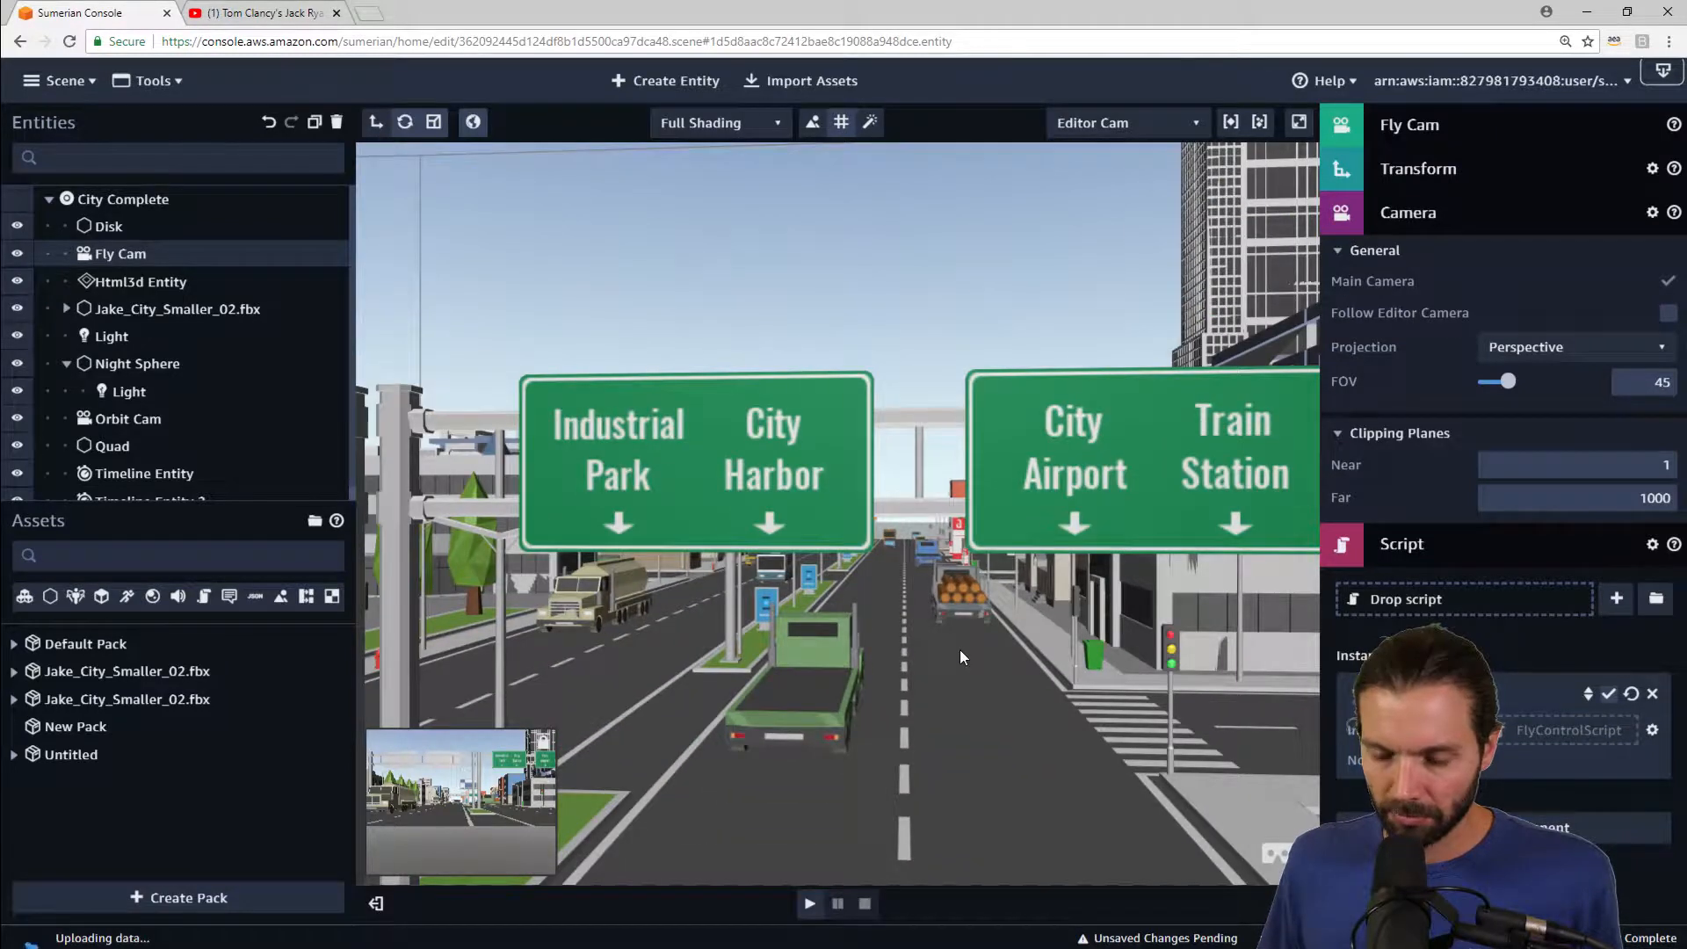
scroll(962, 646, down, 4)
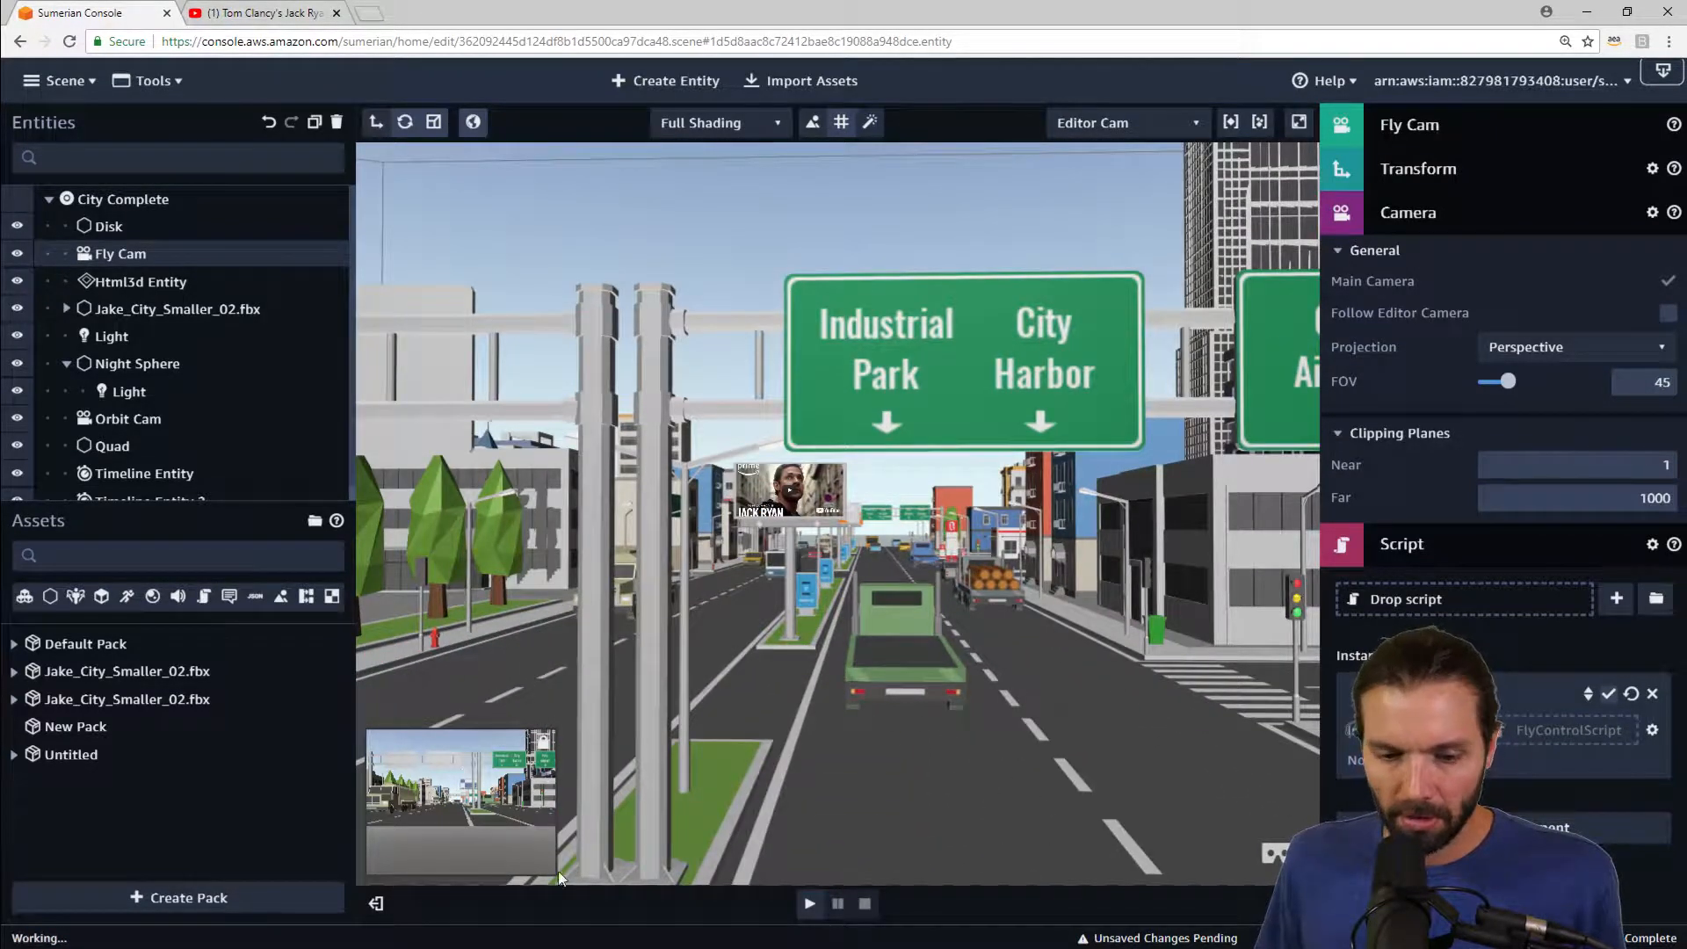
click(808, 905)
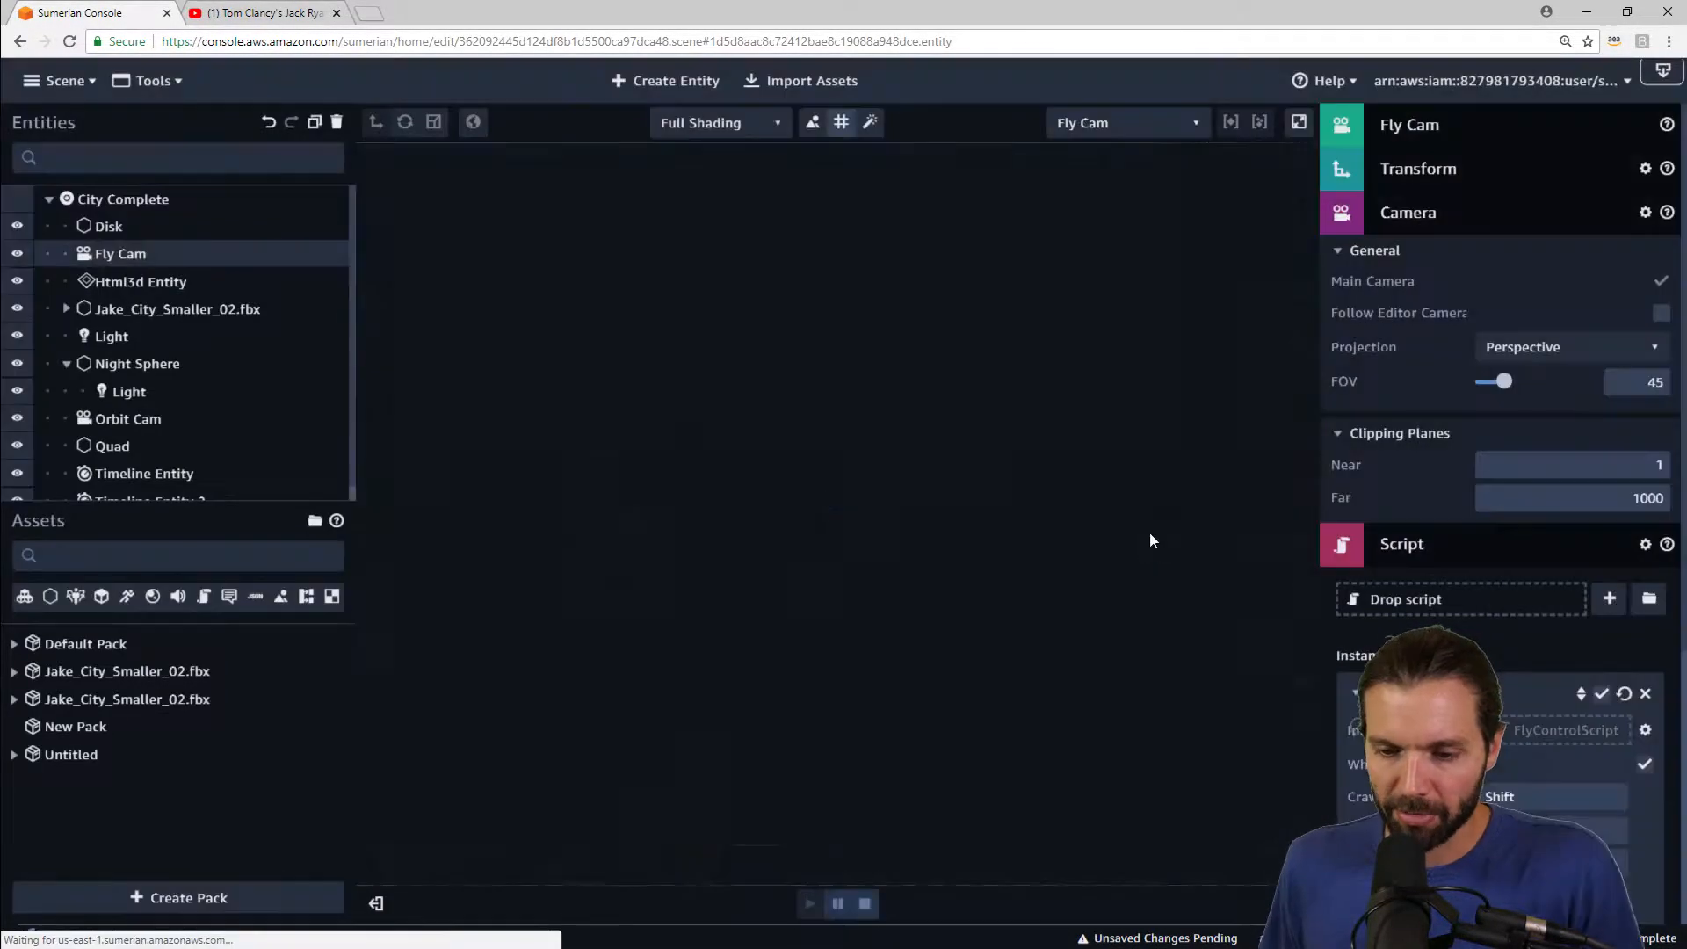
key(w)
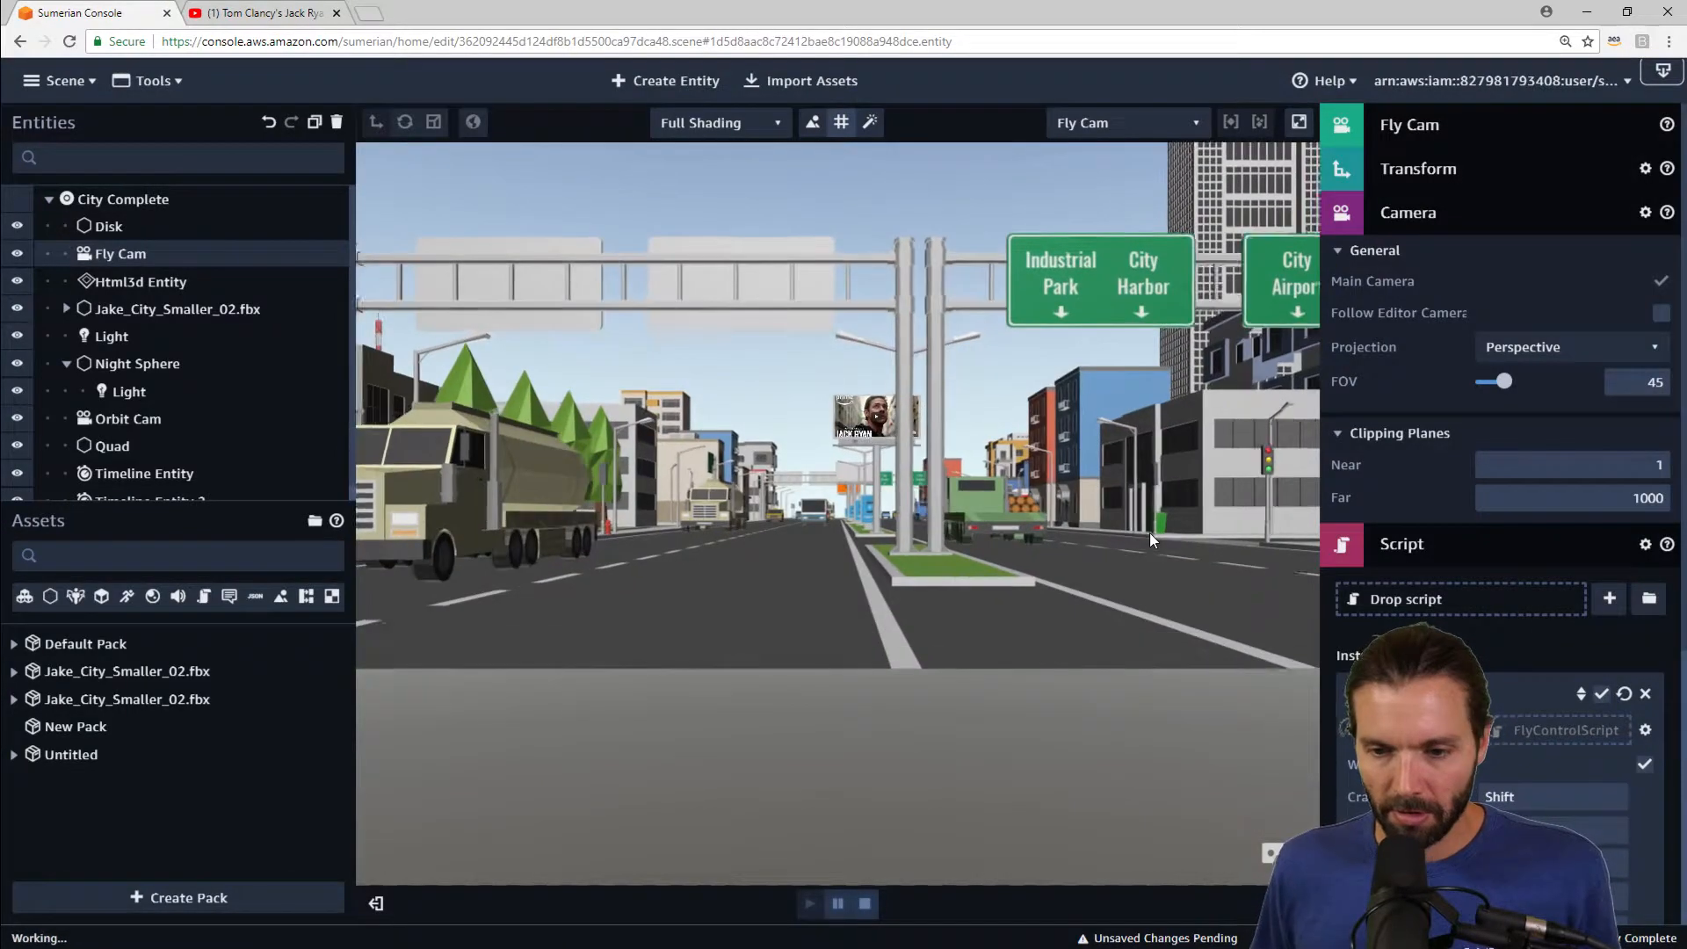
drag(886, 643, 803, 538)
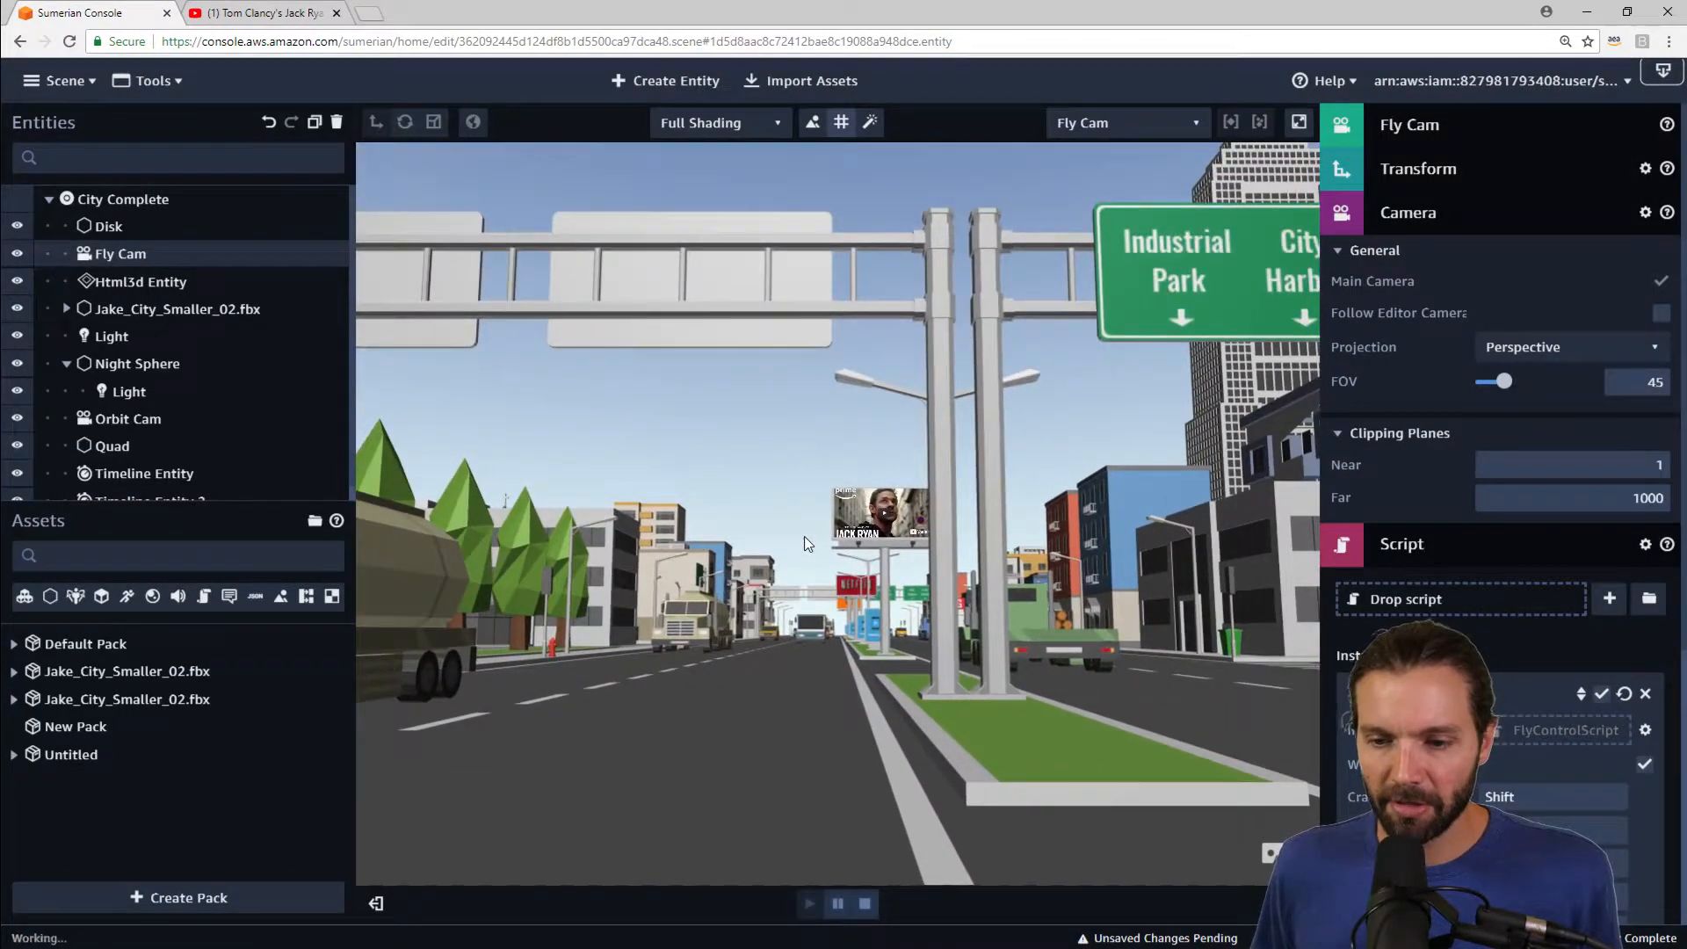
key(w)
key(w)
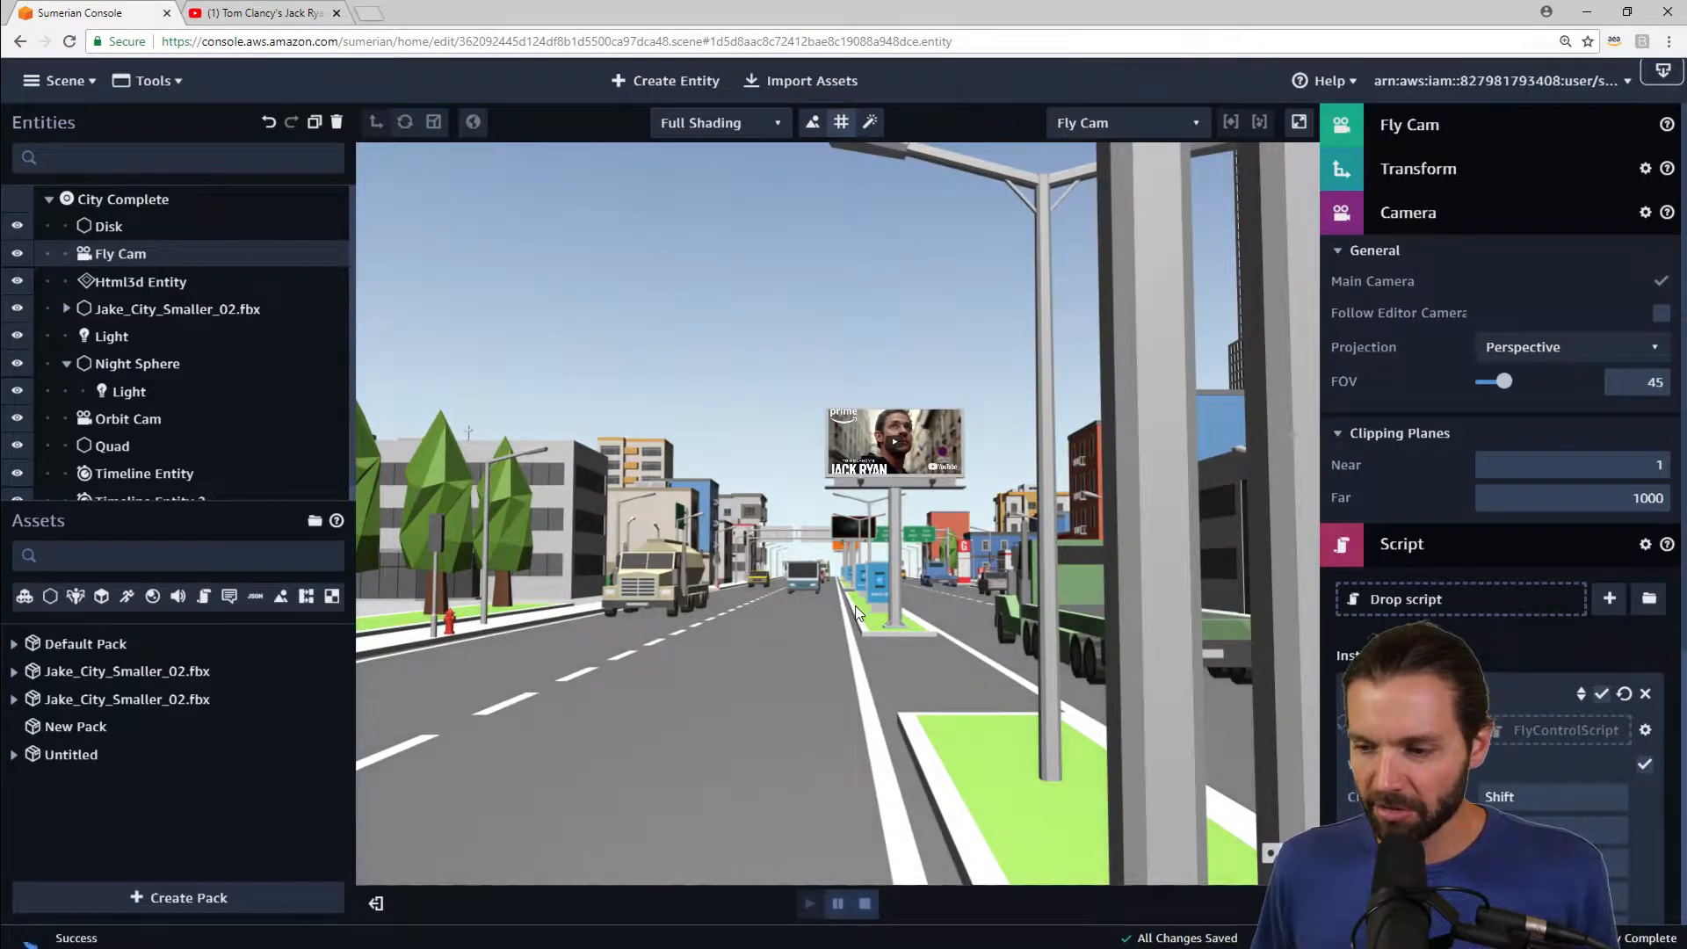
Step: Stop the scene and set the FlyControlScript keys to Uparrow, Downarrow, Leftarrow and Rightarrow for forward, back and strafing
scroll(1429, 444, down, 4)
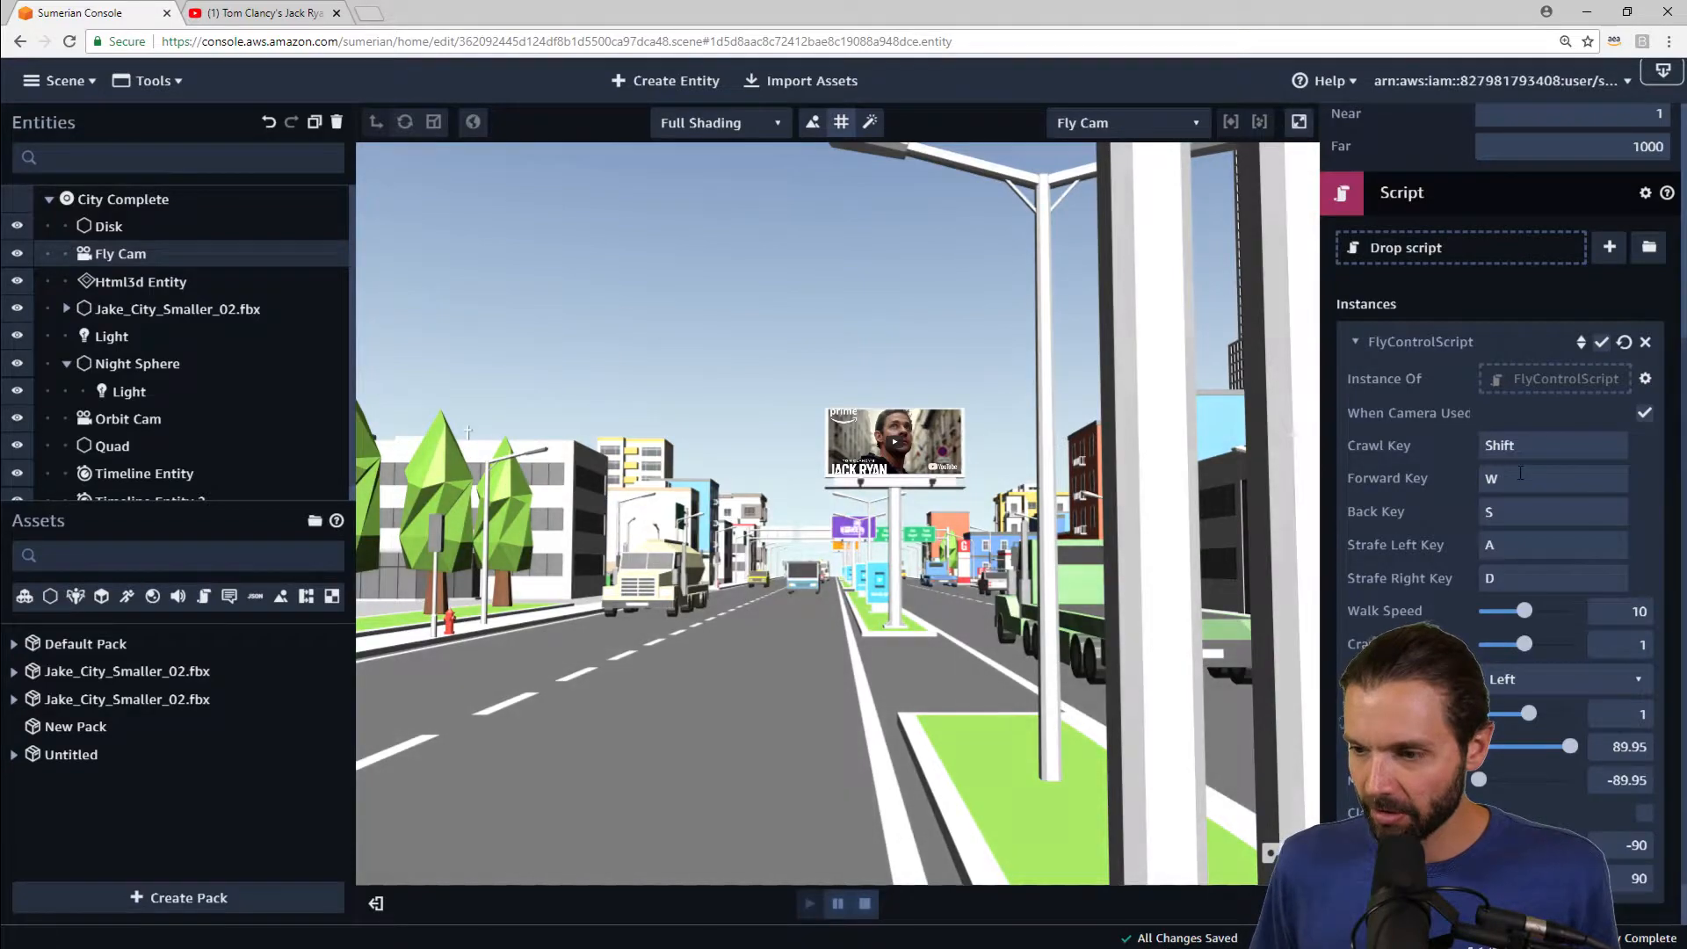
click(864, 903)
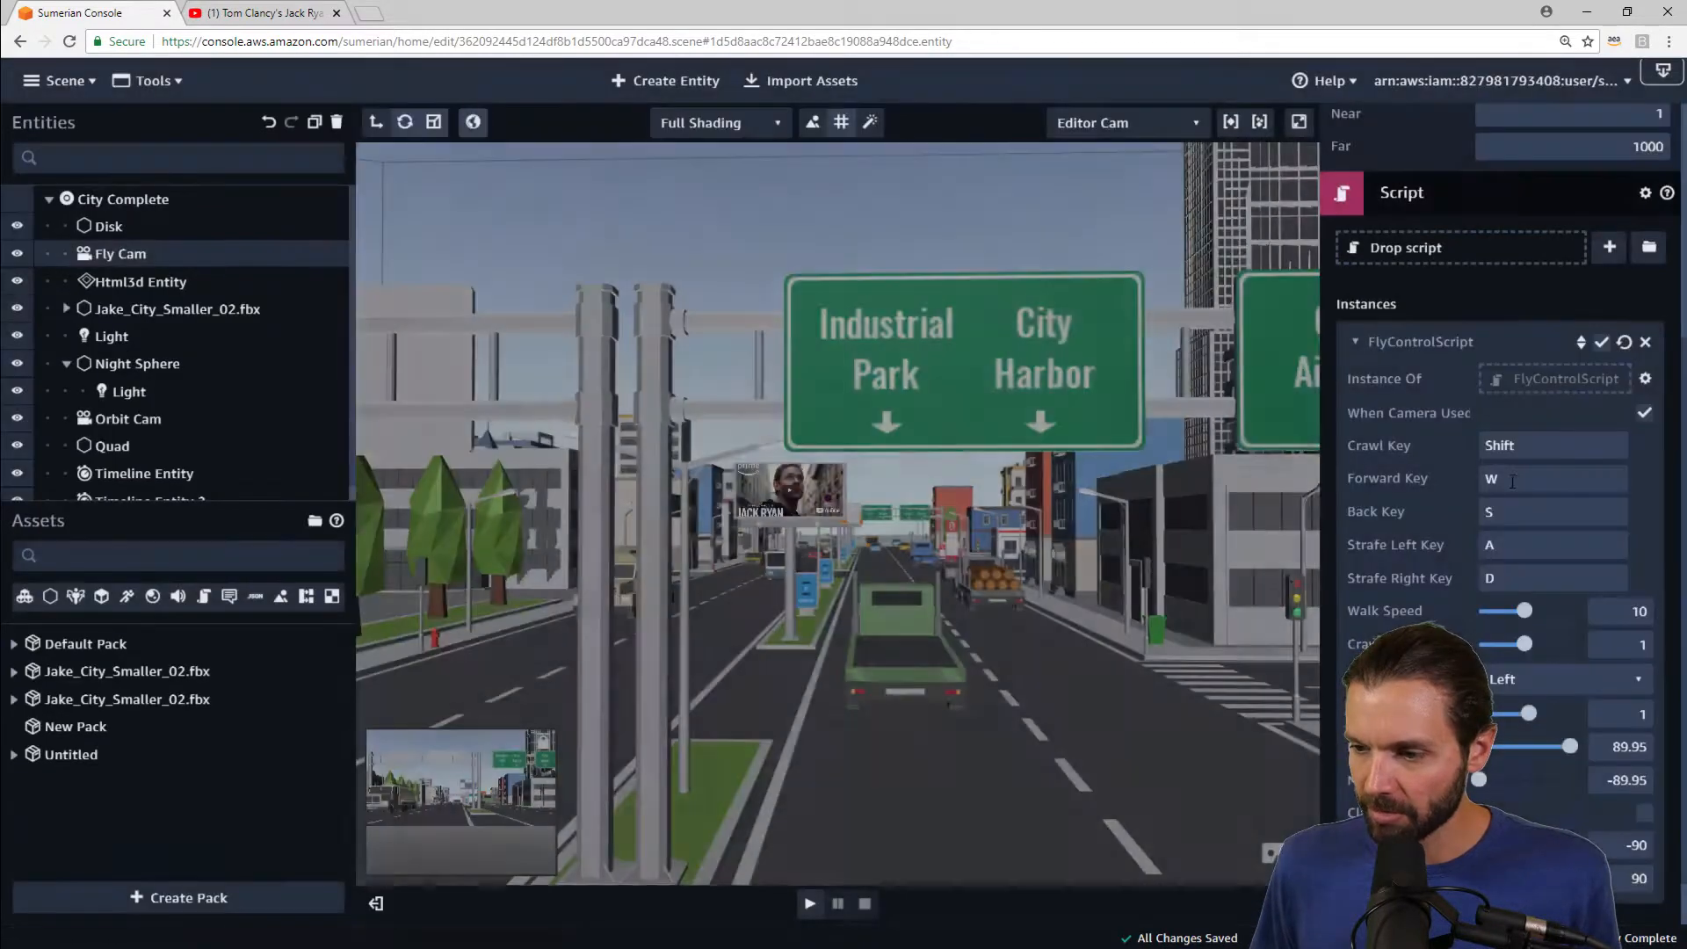
drag(1533, 478, 1425, 485)
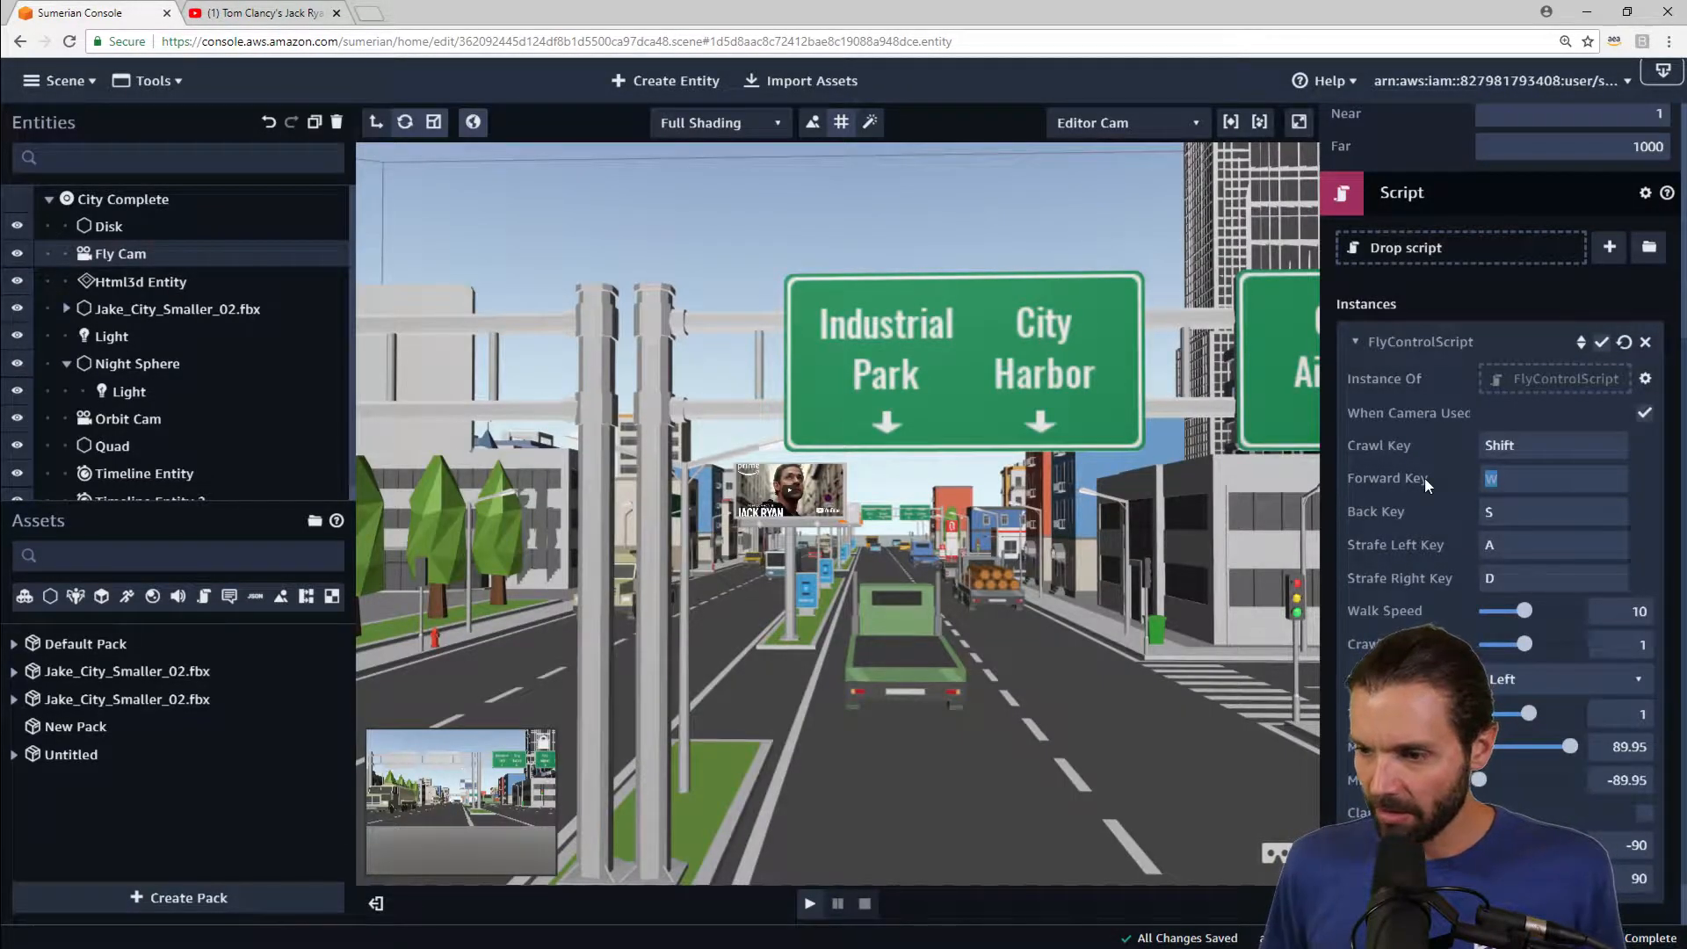
key(Up)
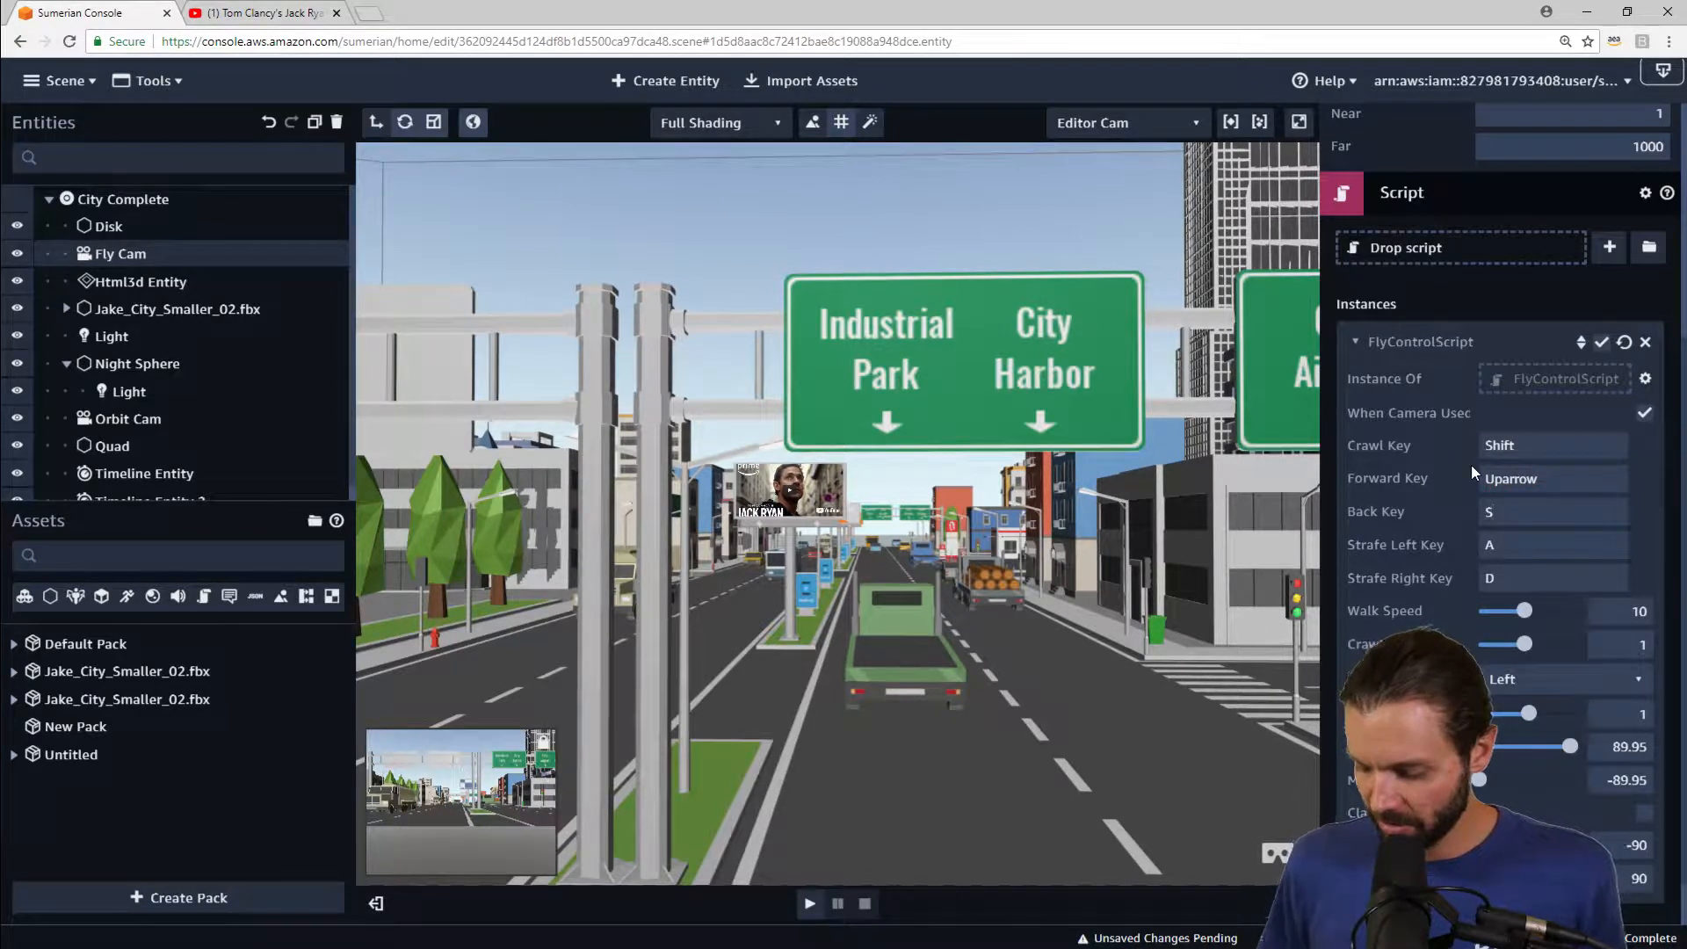
key(Down)
click(1521, 542)
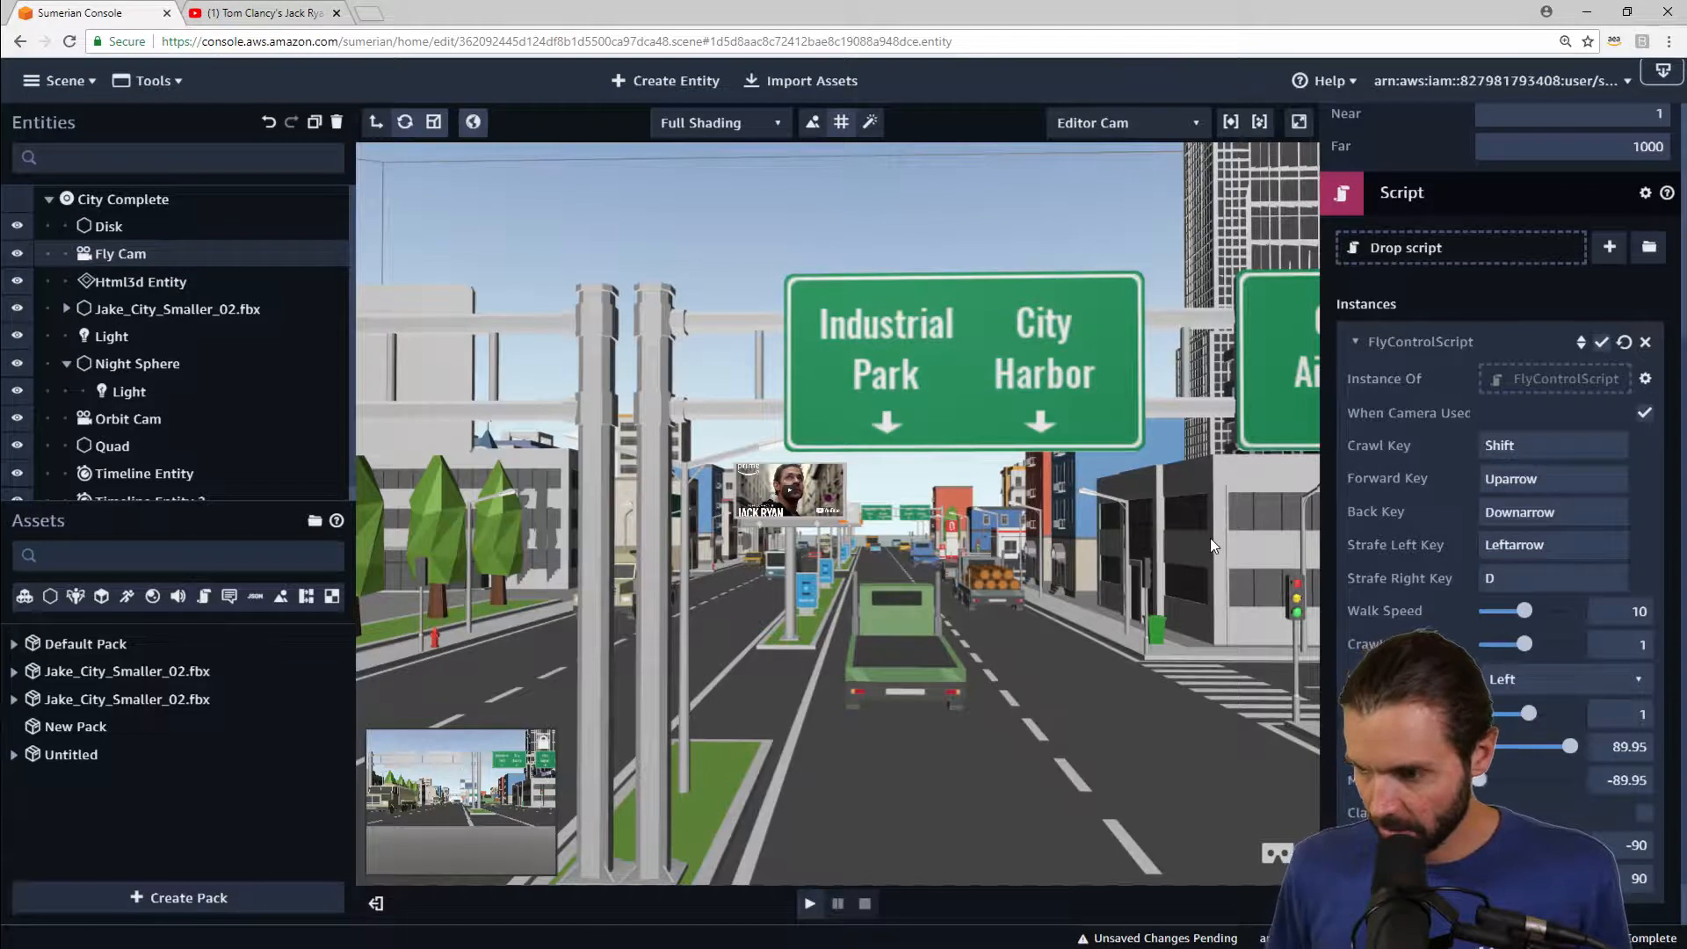
key(Right)
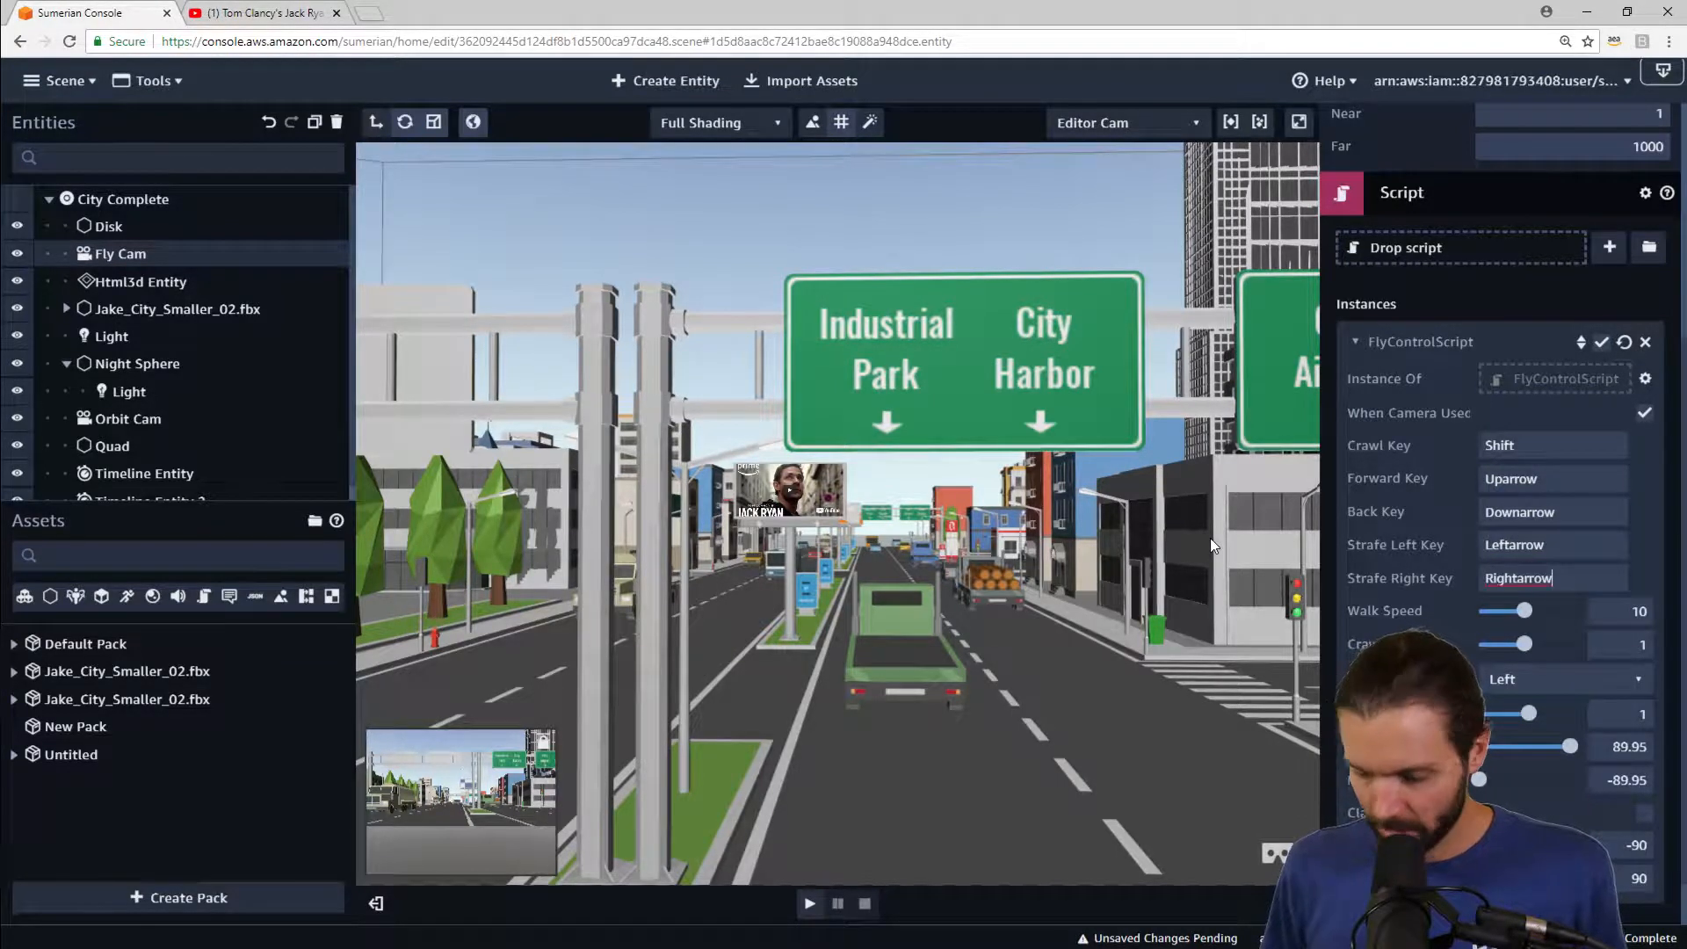
Step: Play the scene, fly the camera along the street past the billboards using the arrow keys, and stop playback
click(806, 905)
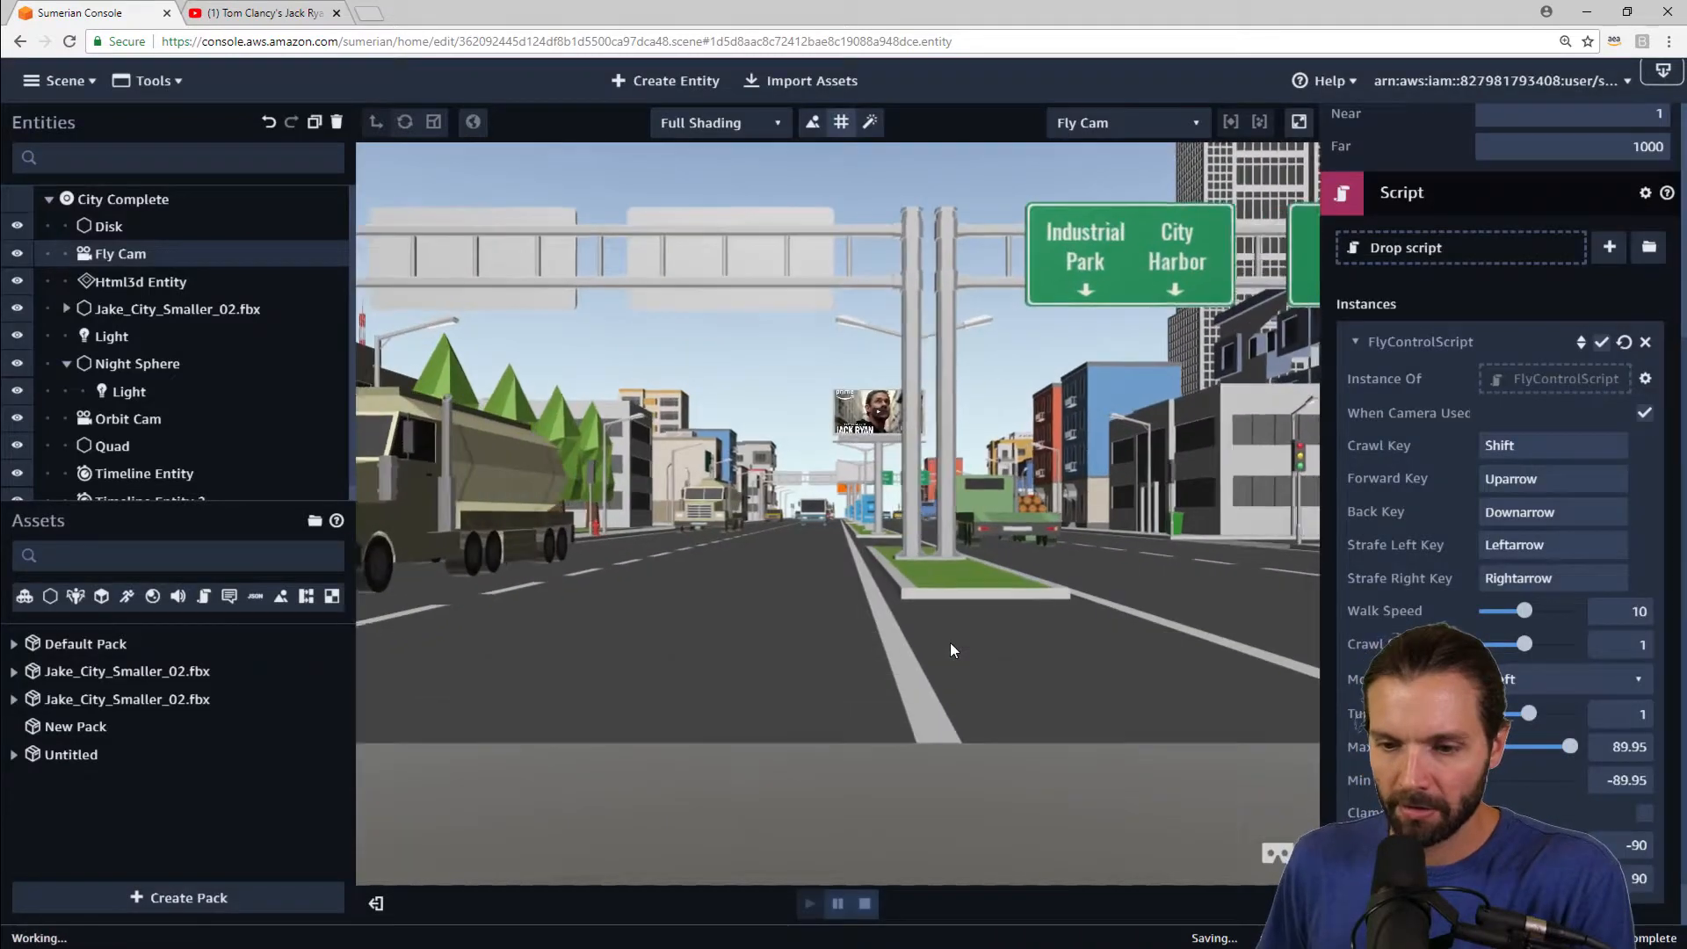
key(Up)
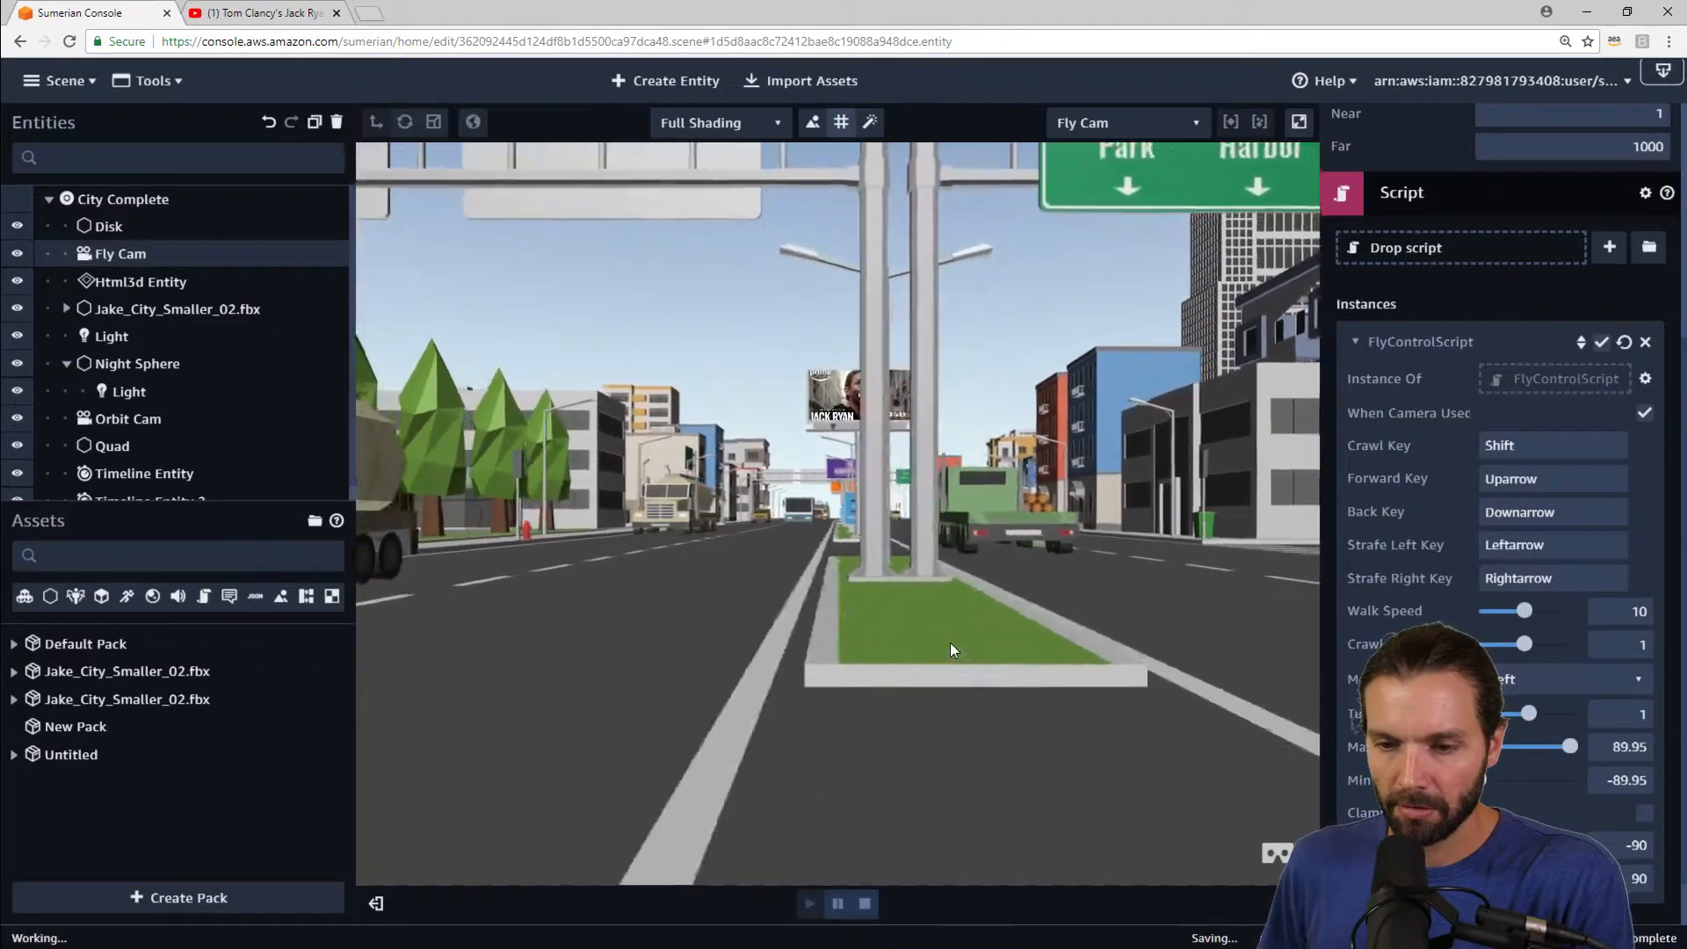
key(Right)
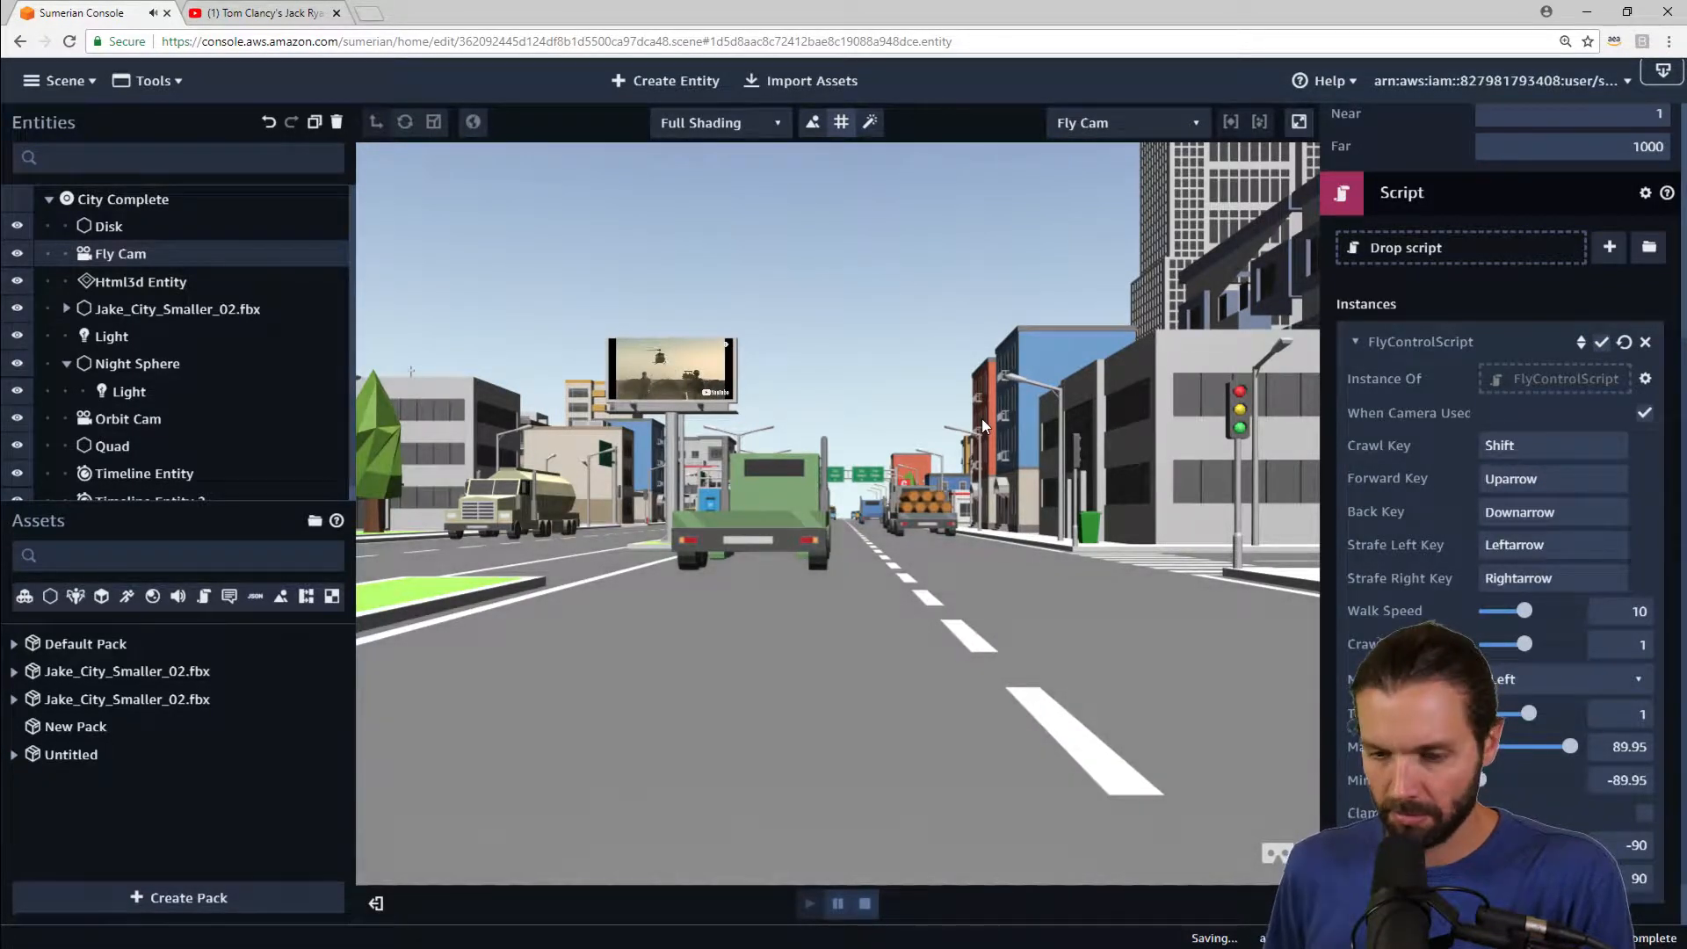
key(Up)
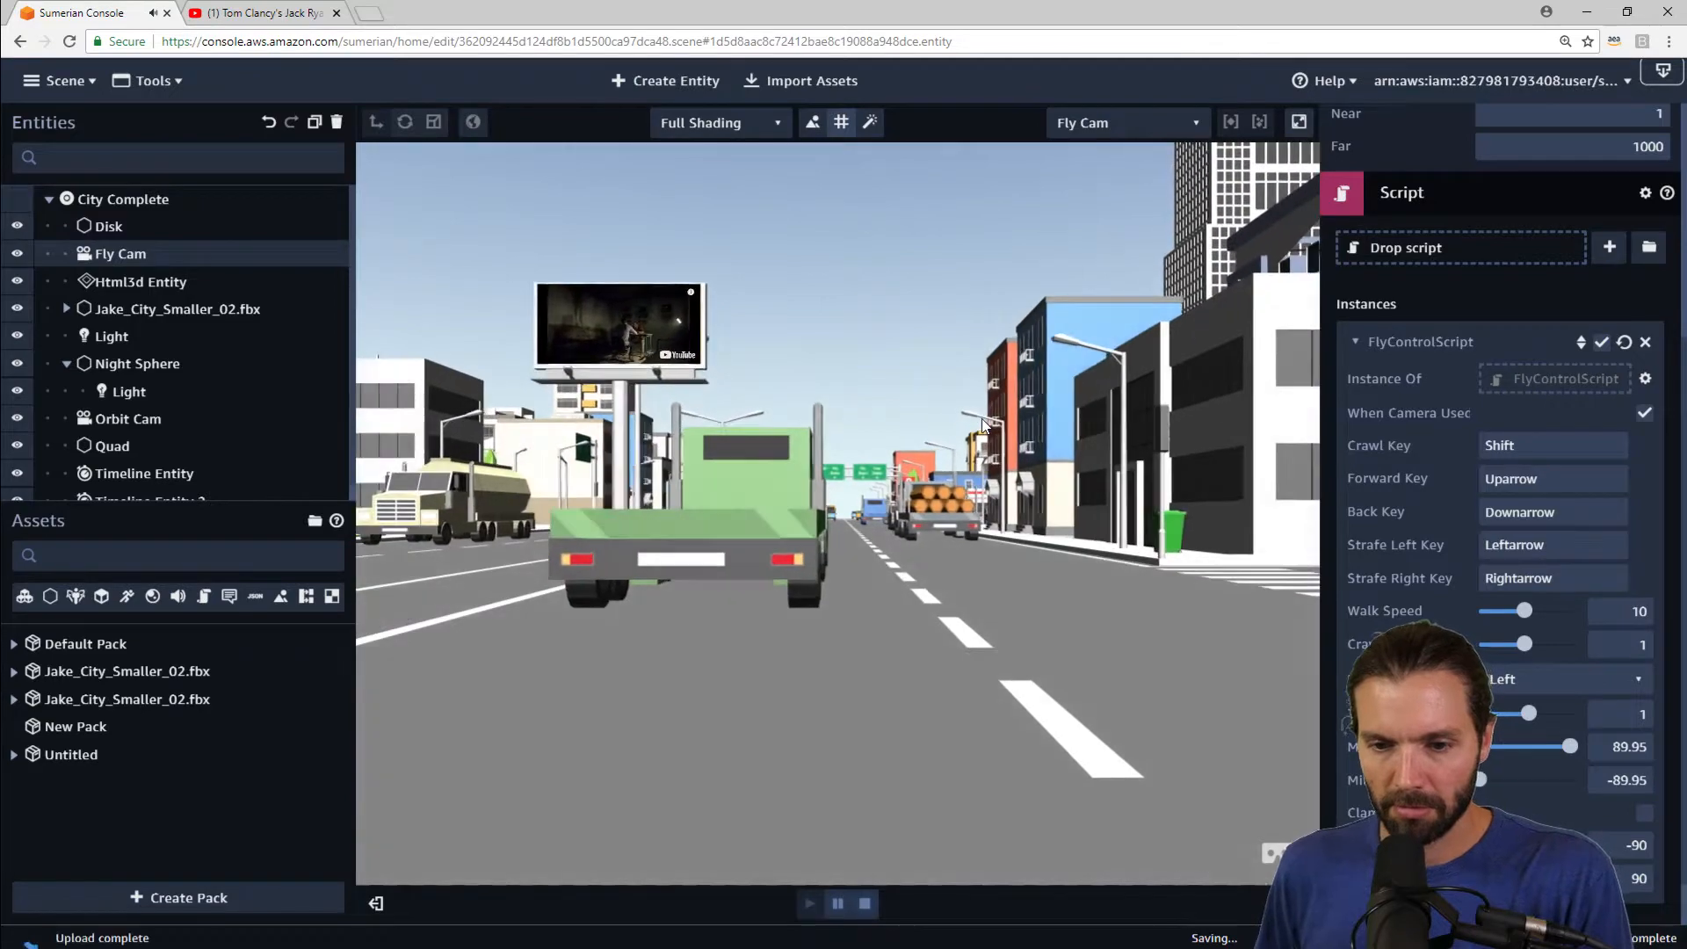
drag(993, 431, 922, 403)
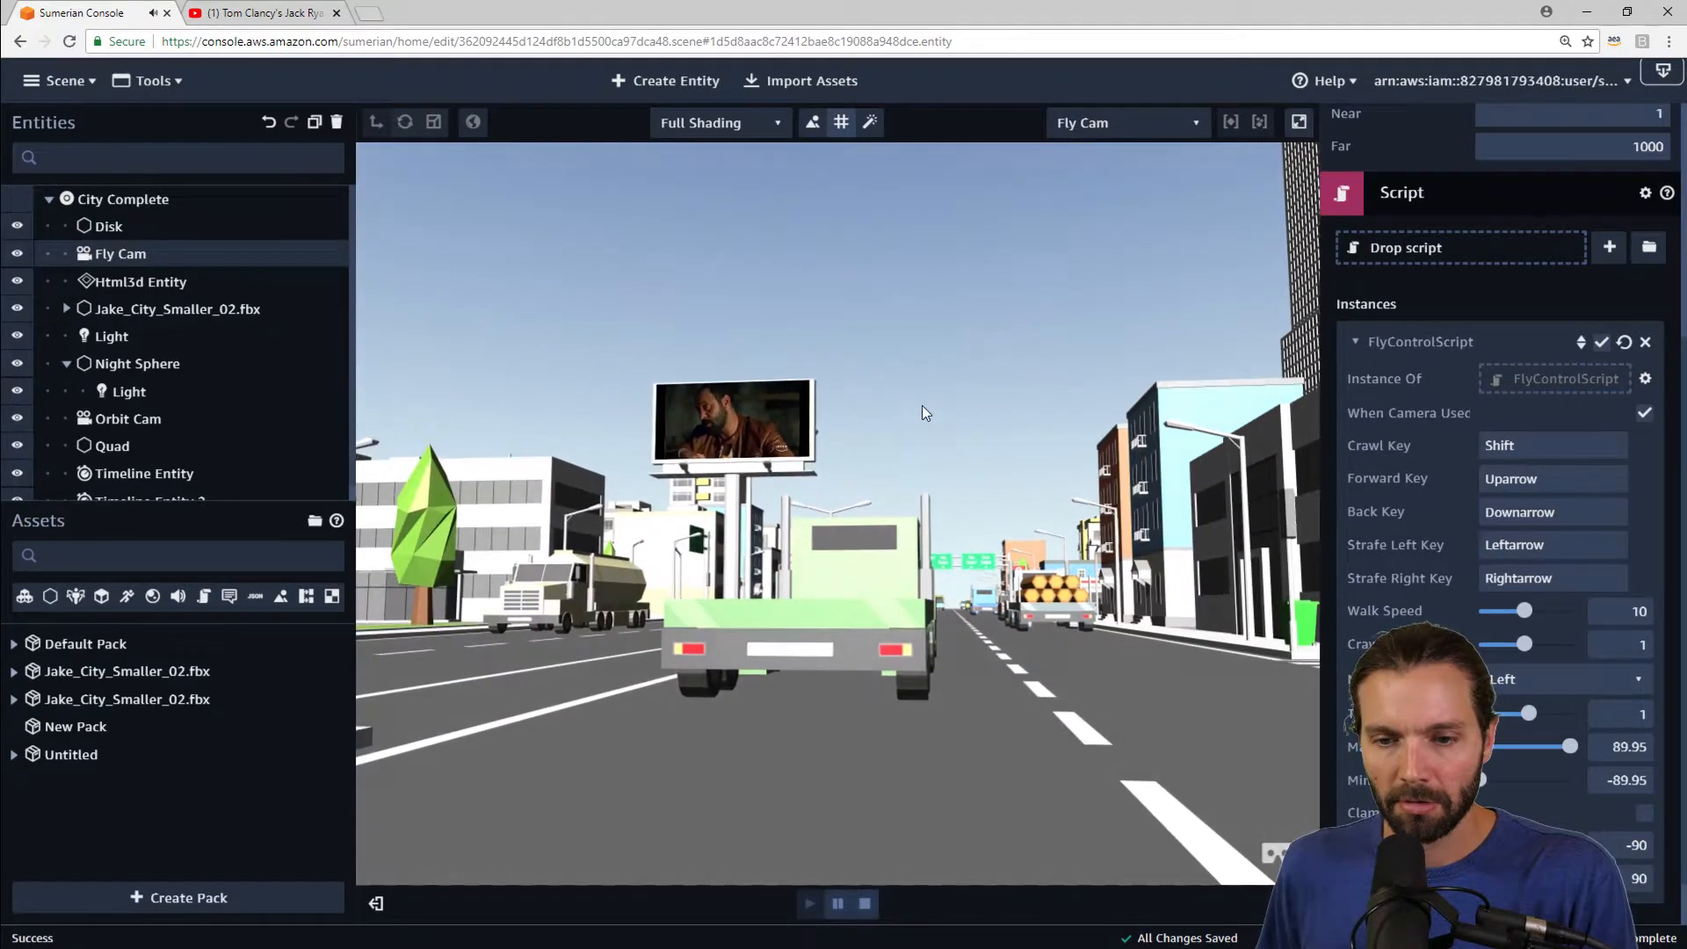
key(Up)
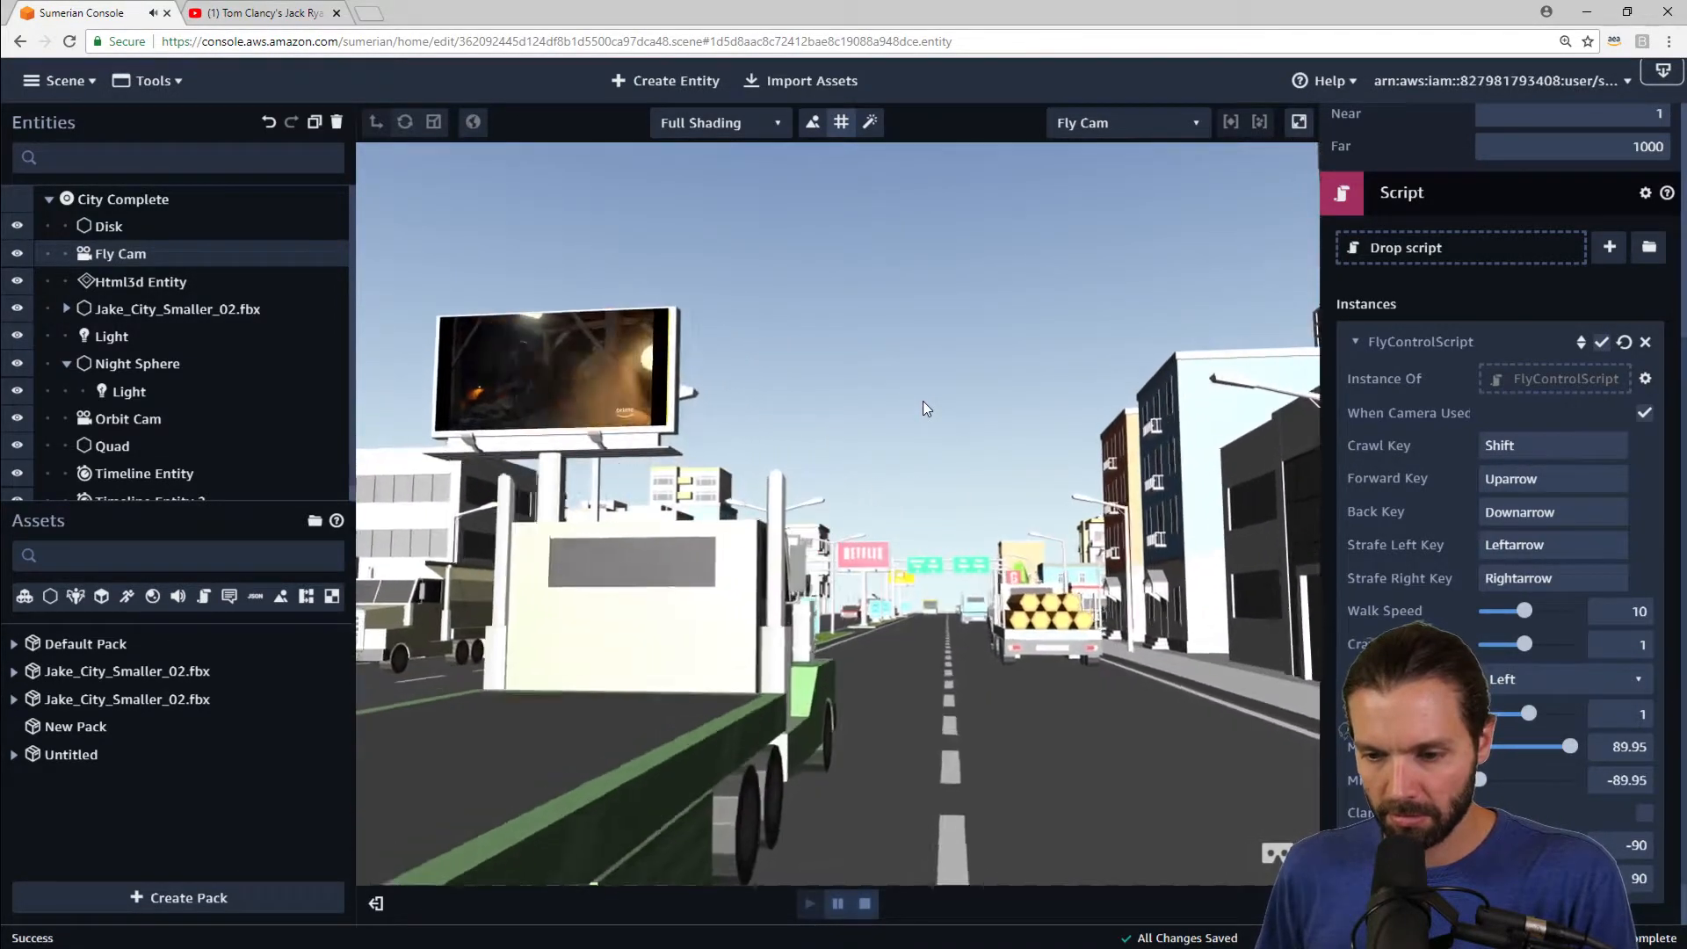
key(Up)
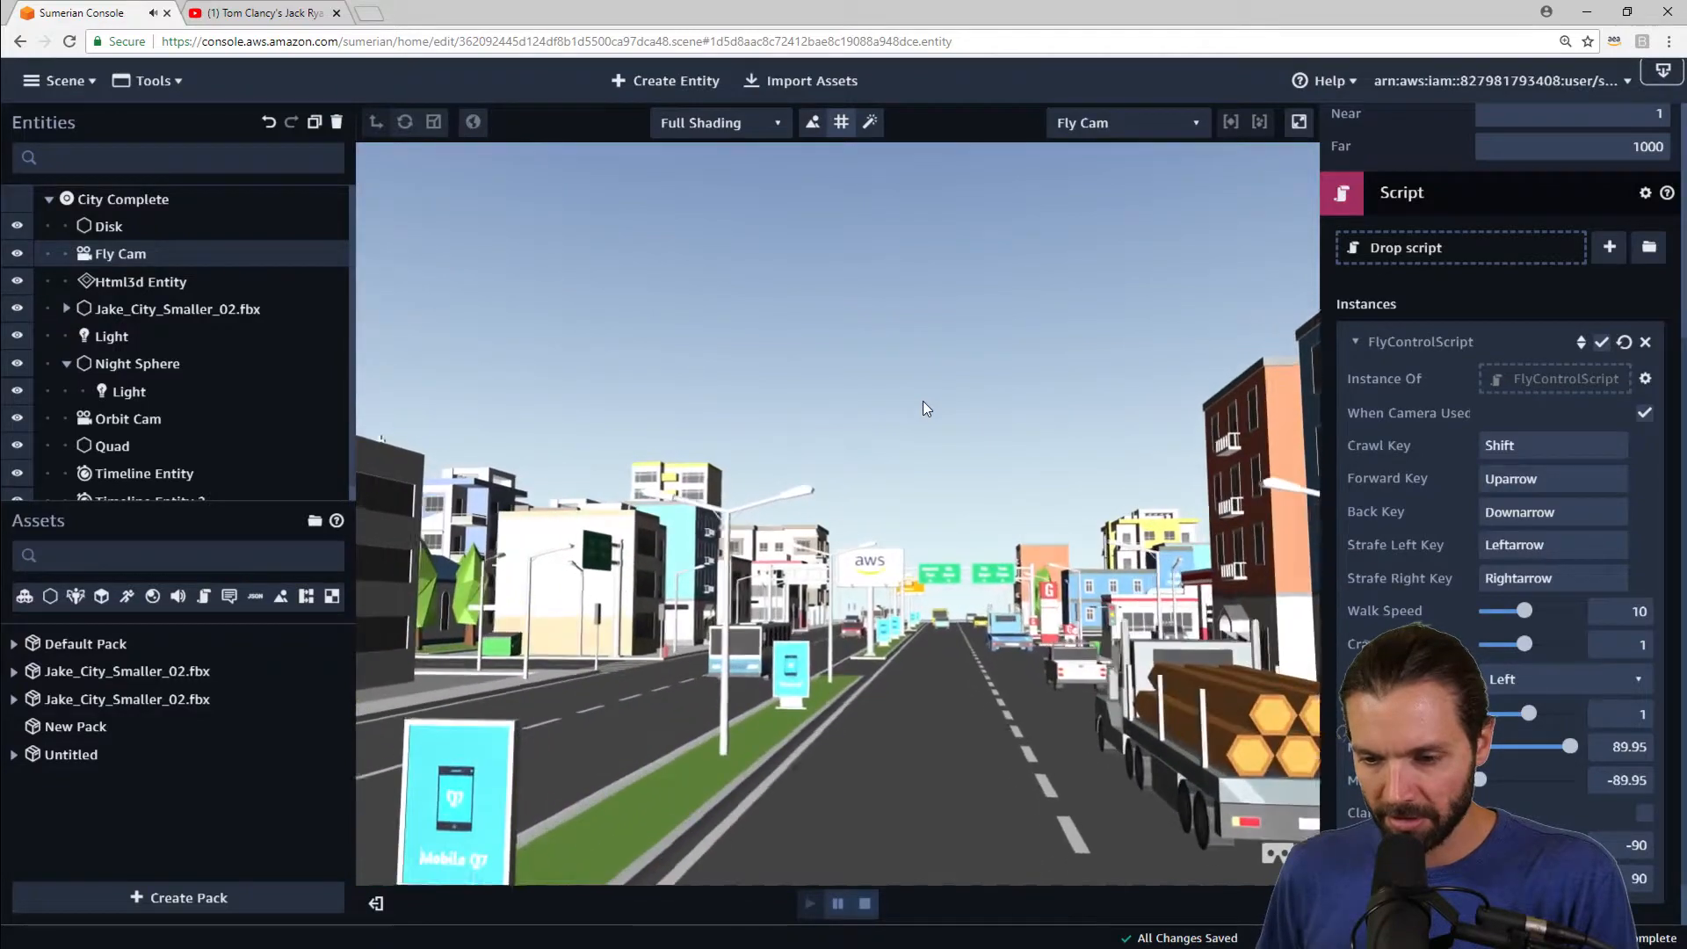
key(Up)
drag(922, 401, 936, 588)
key(Up)
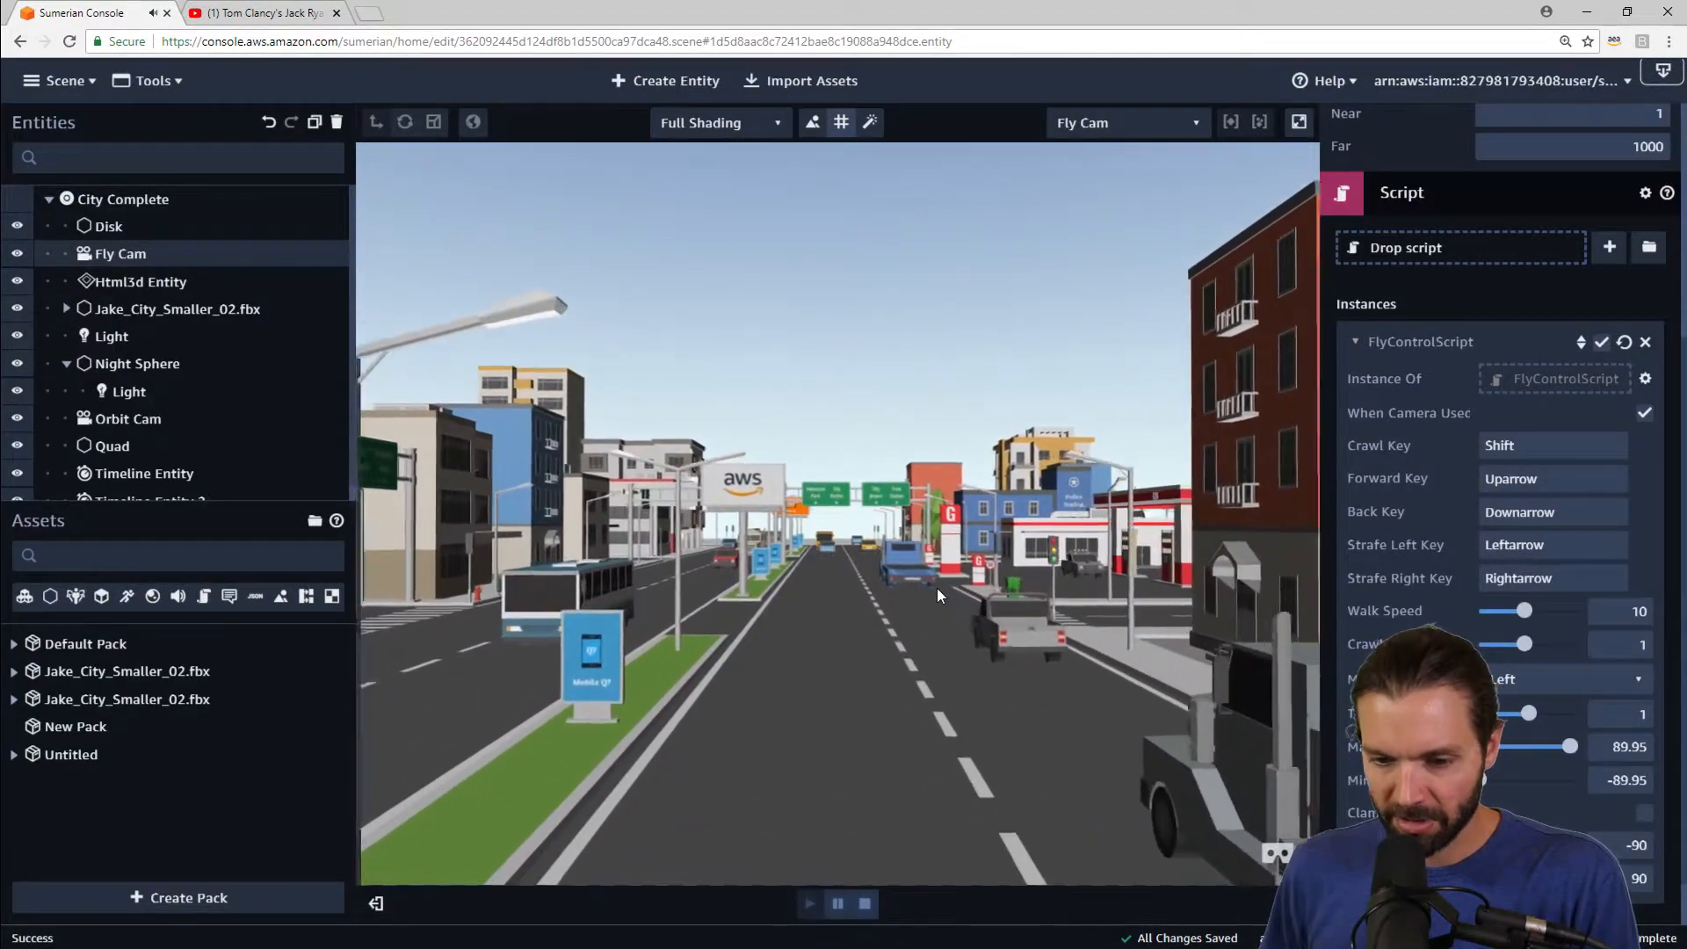
key(Up)
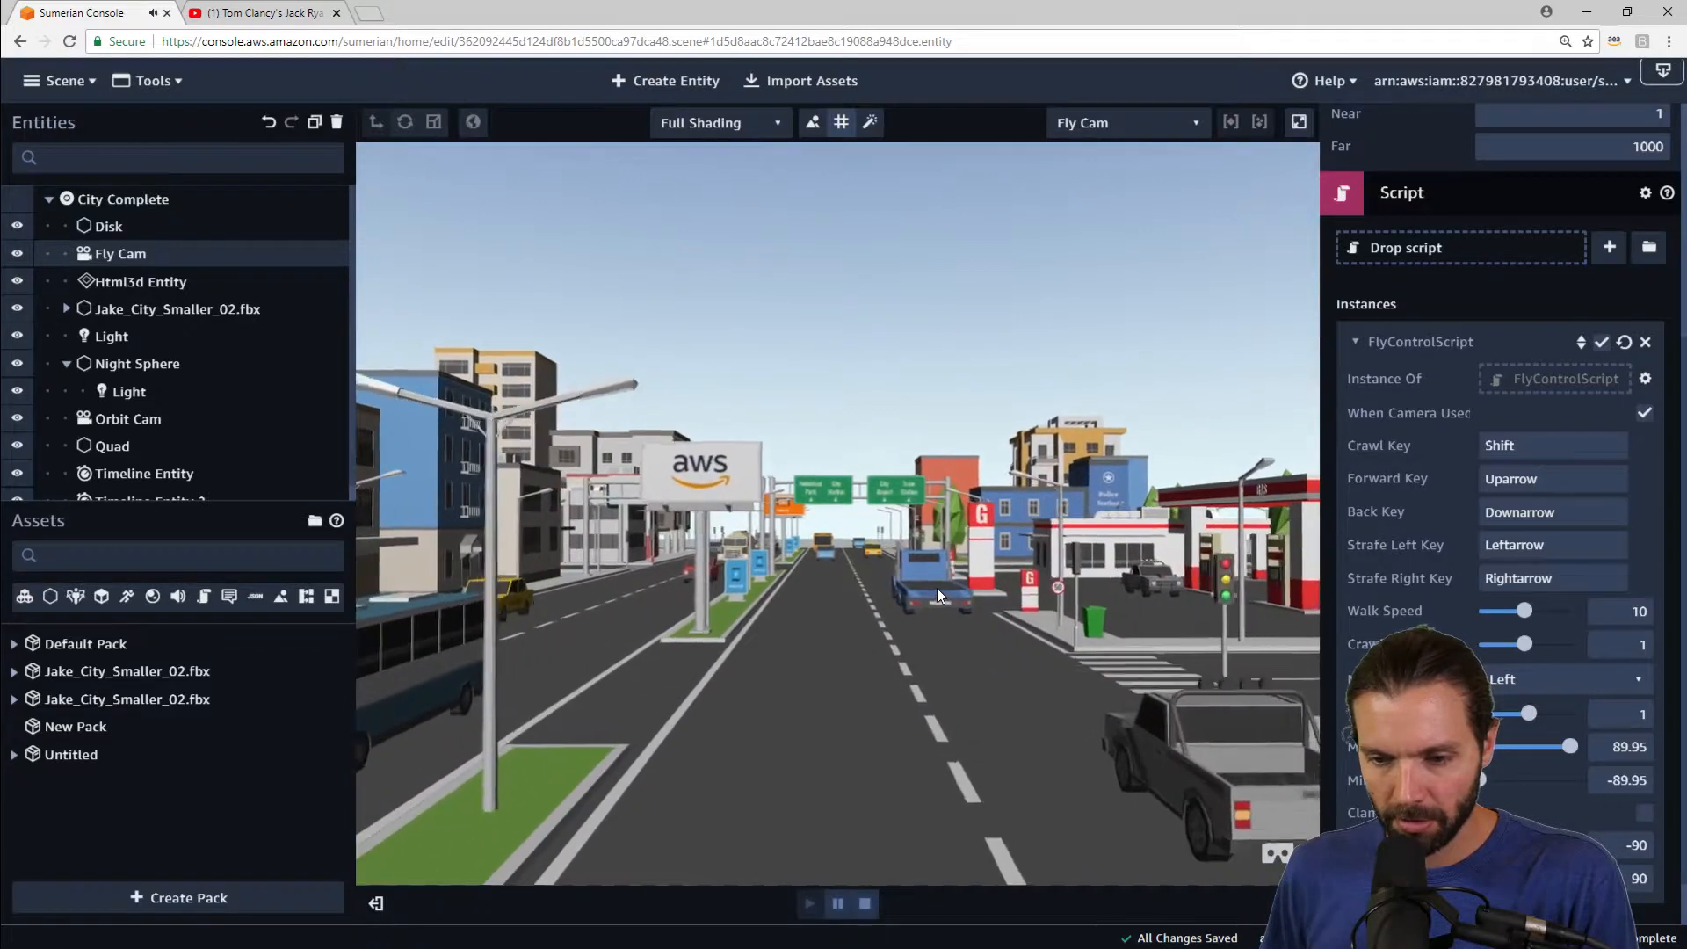
key(Up)
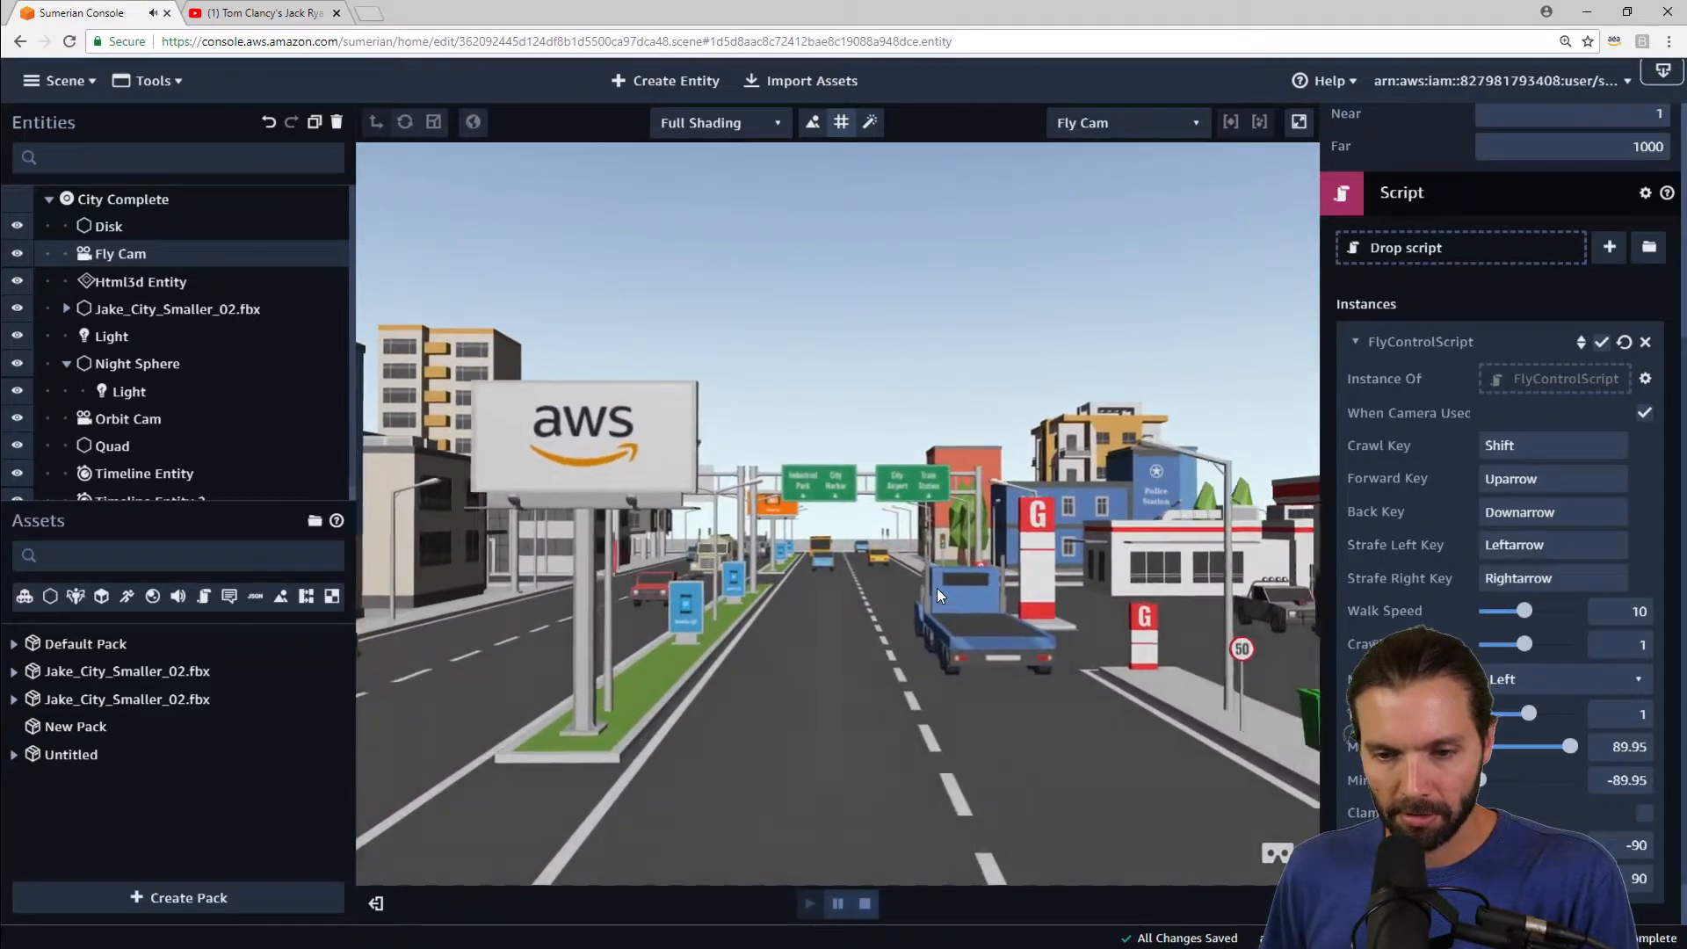
drag(782, 635, 731, 629)
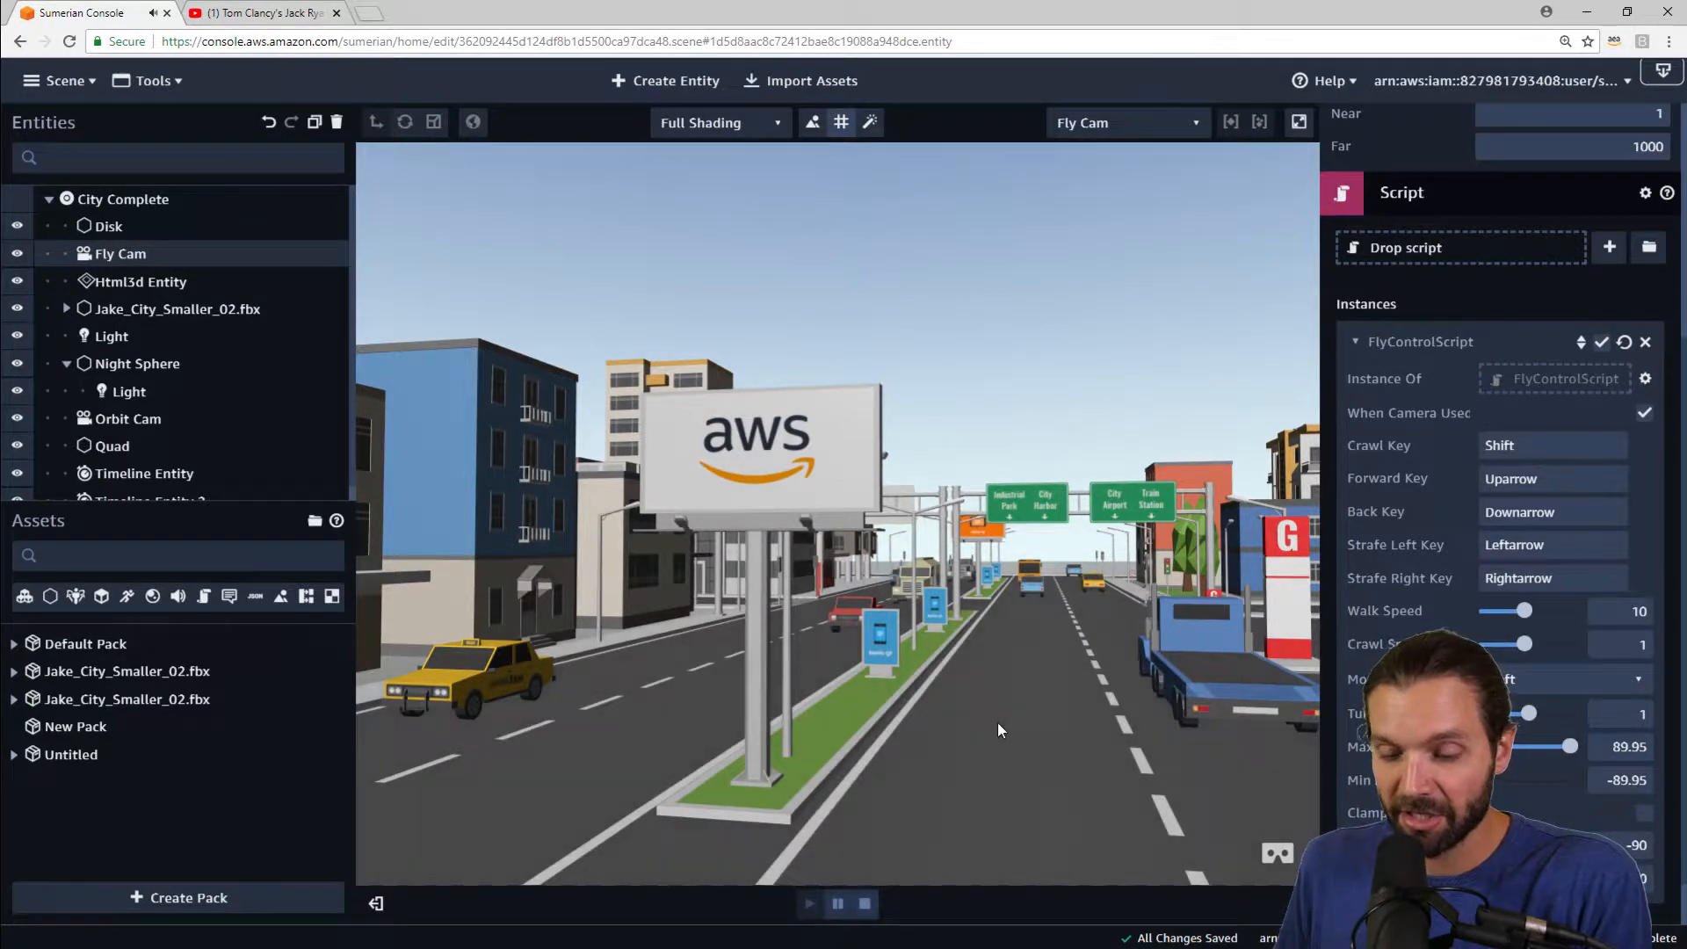
drag(998, 722, 1021, 724)
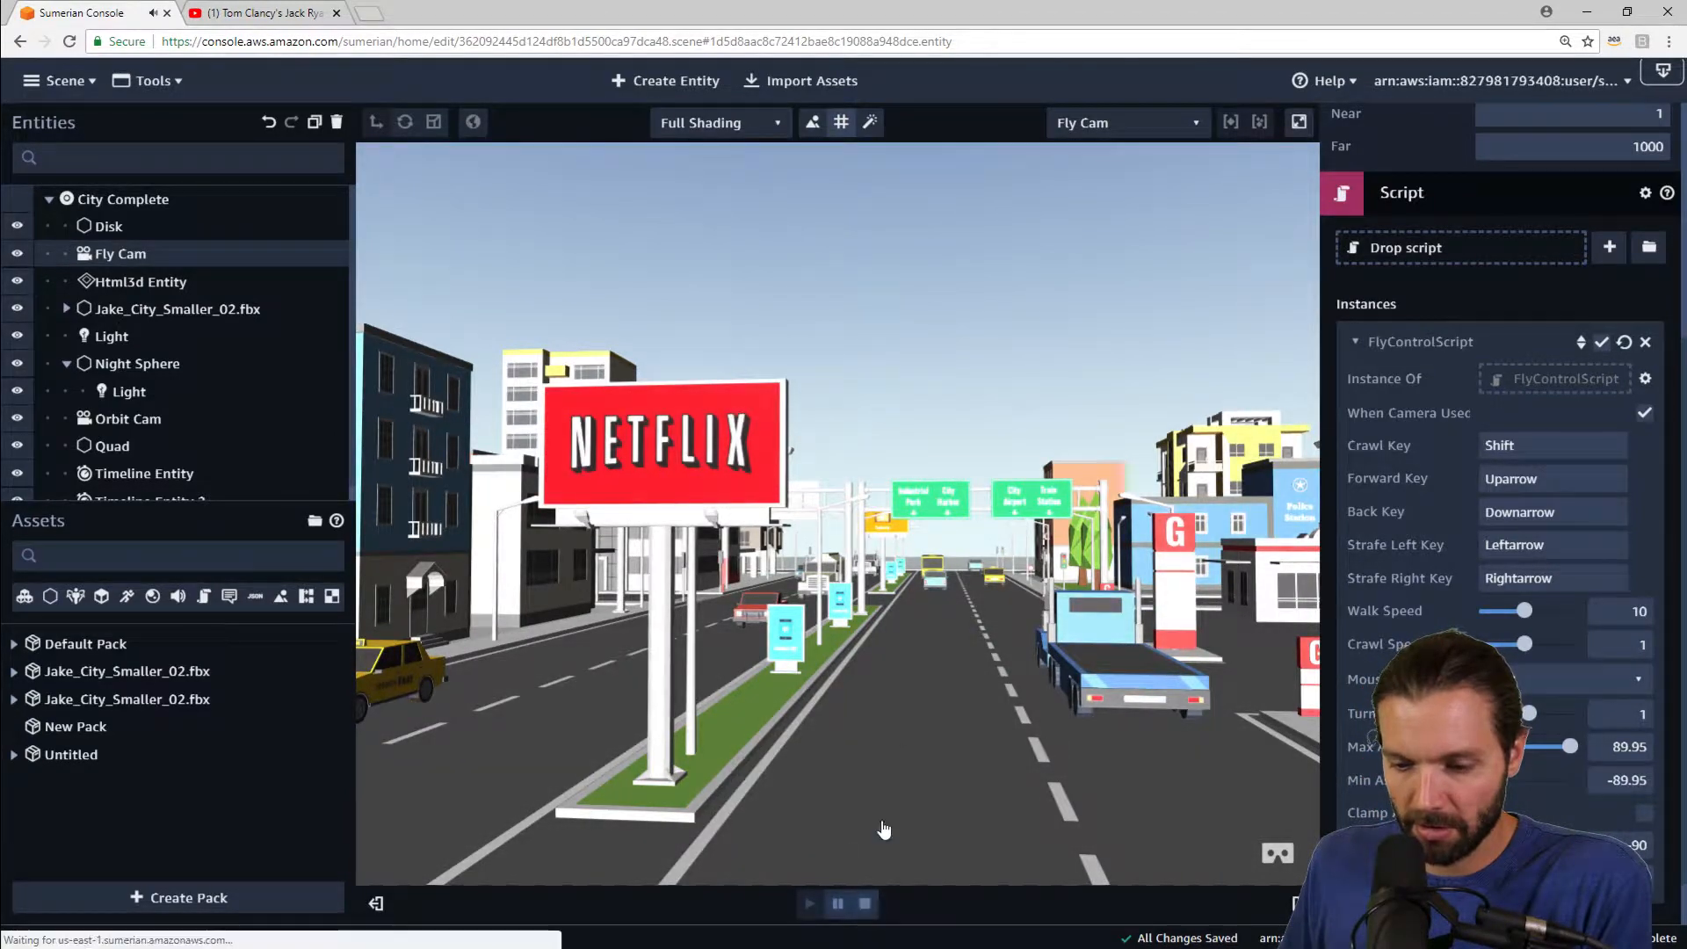
click(865, 903)
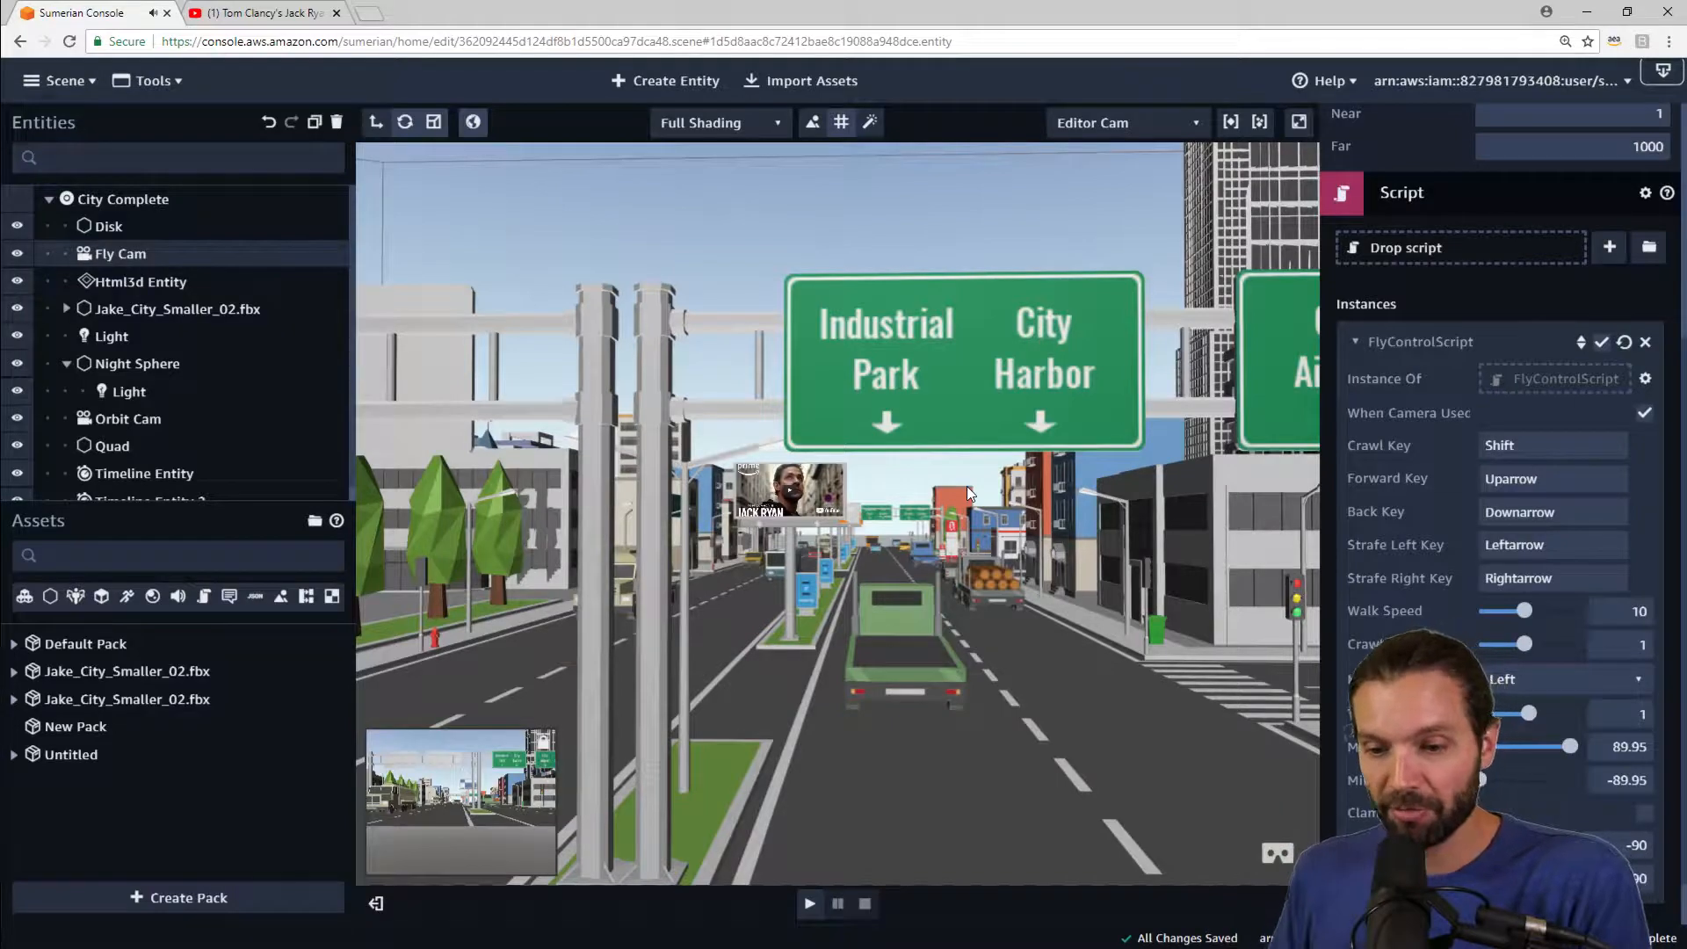
Step: Zoom and orbit the editor view along the street to examine the billboards and surrounding buildings
scroll(1012, 578, up, 6)
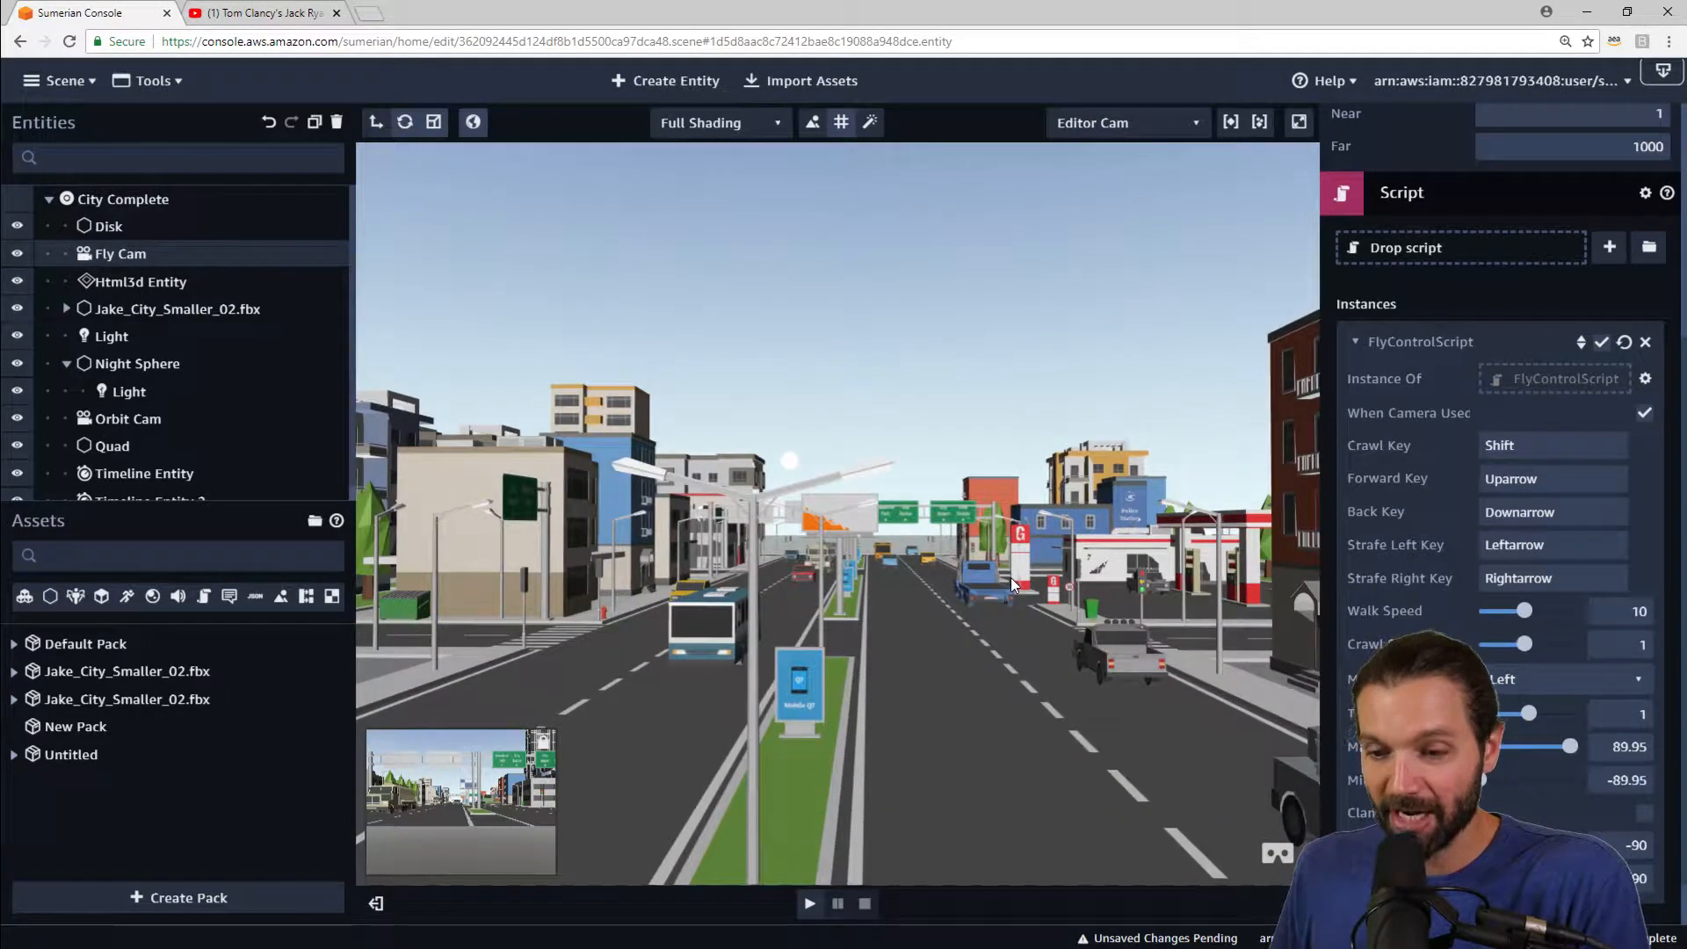
drag(1055, 562, 1086, 574)
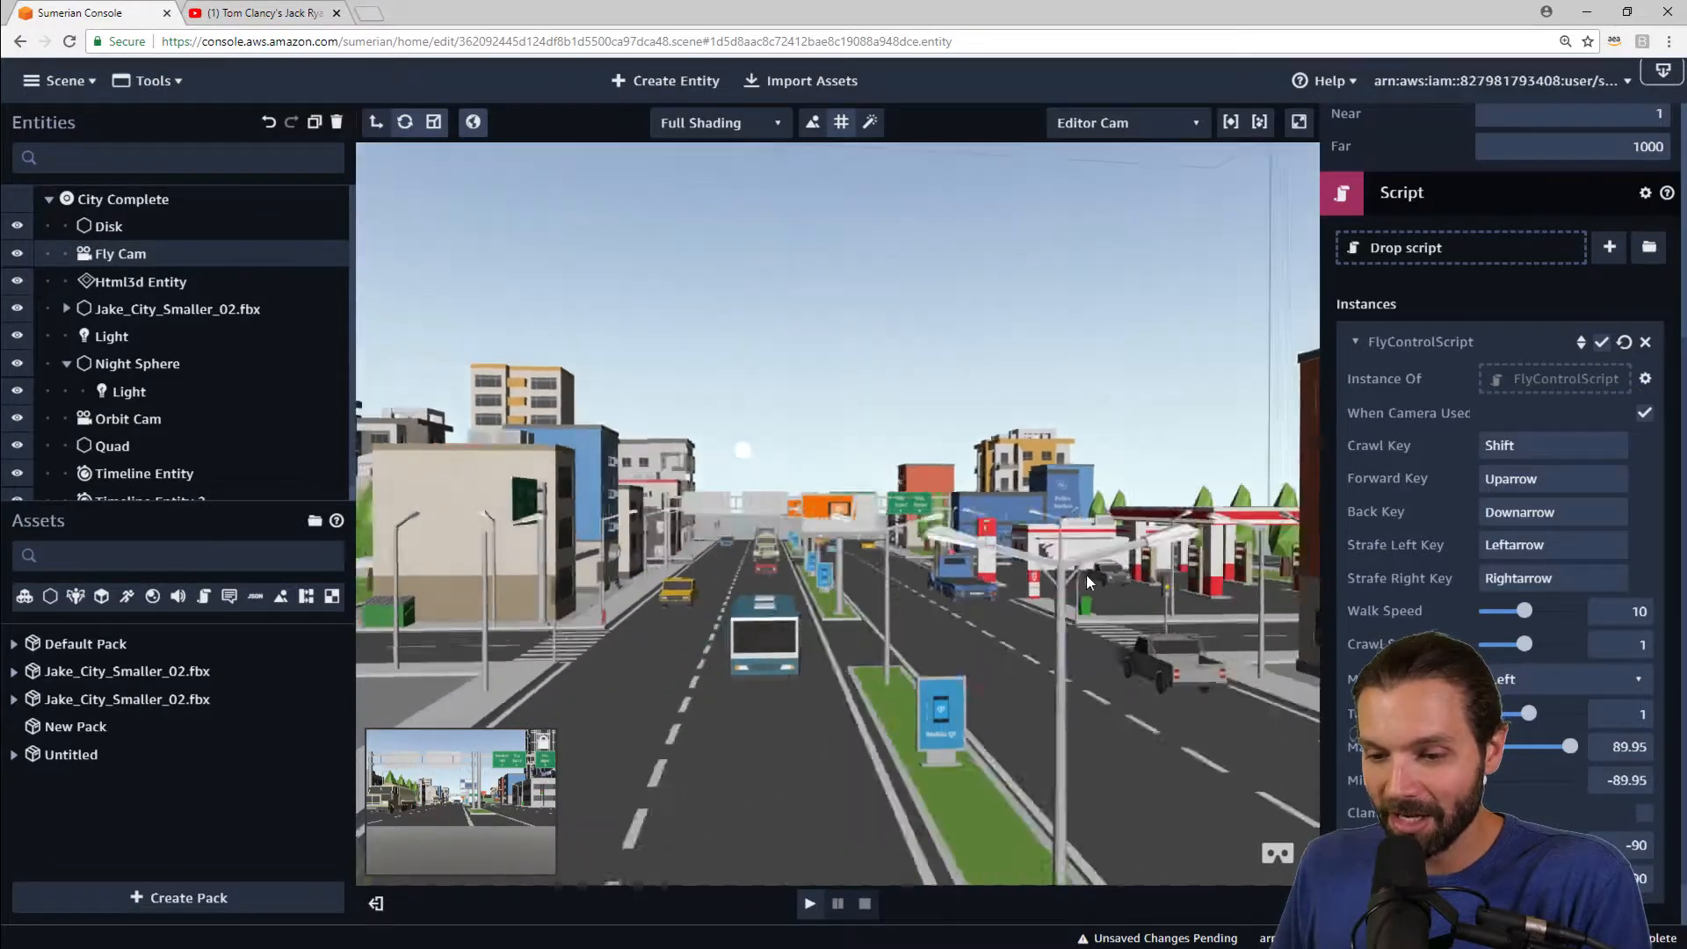
scroll(1054, 573, up, 5)
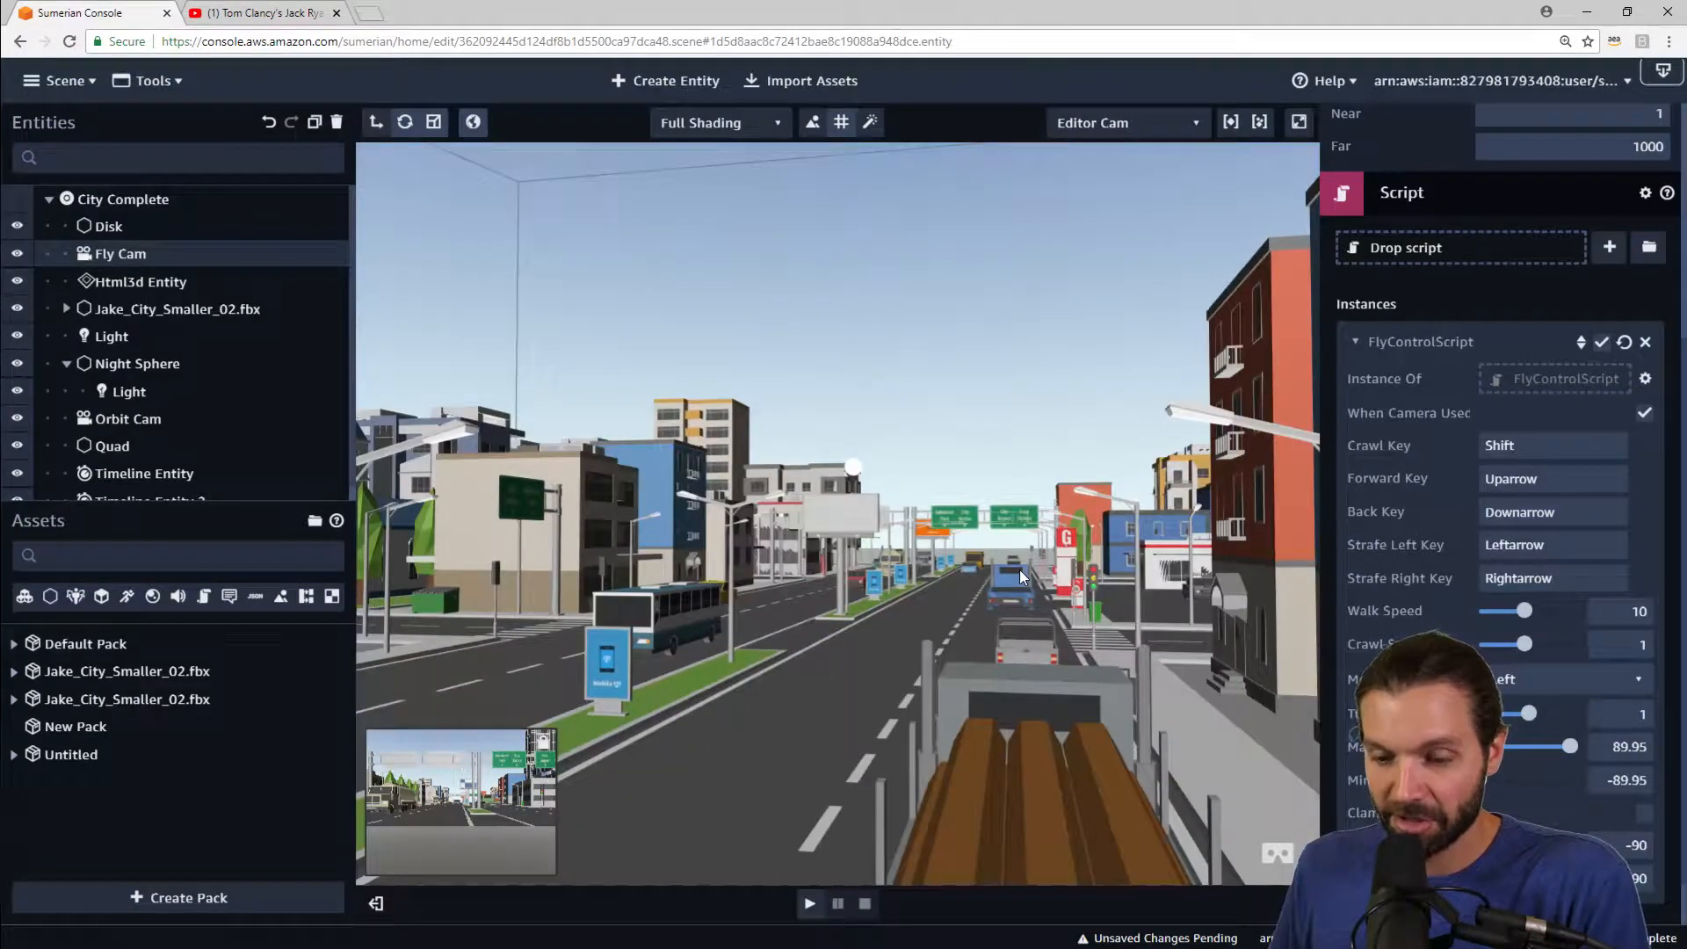
scroll(1011, 568, up, 5)
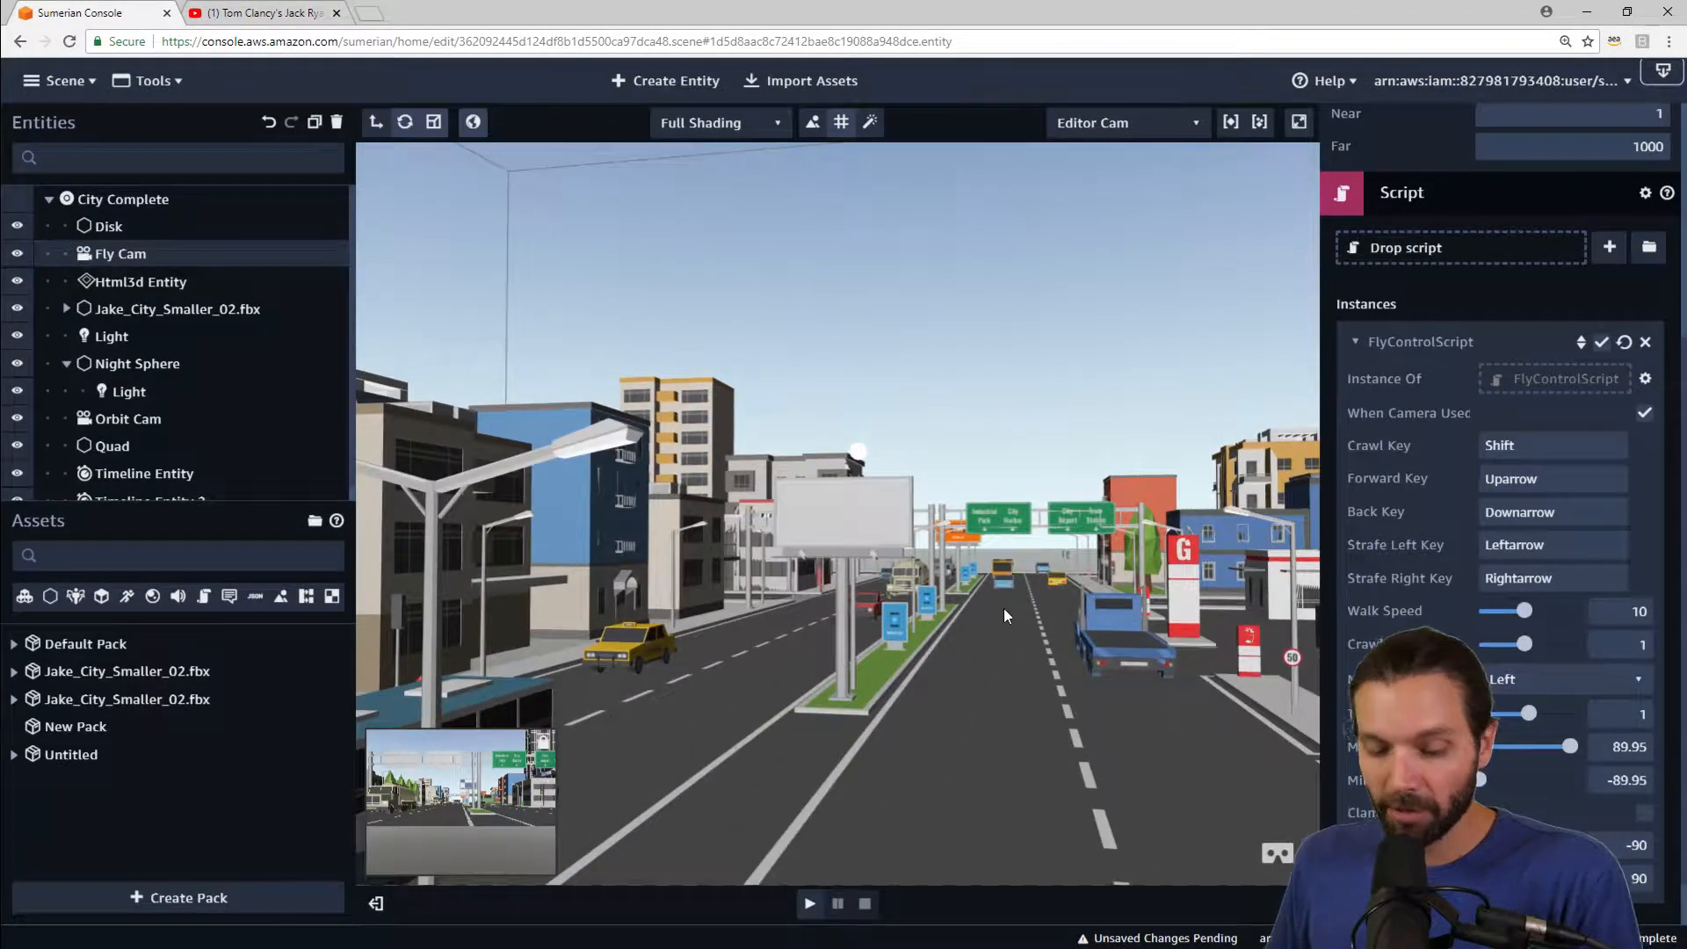
scroll(931, 606, up, 5)
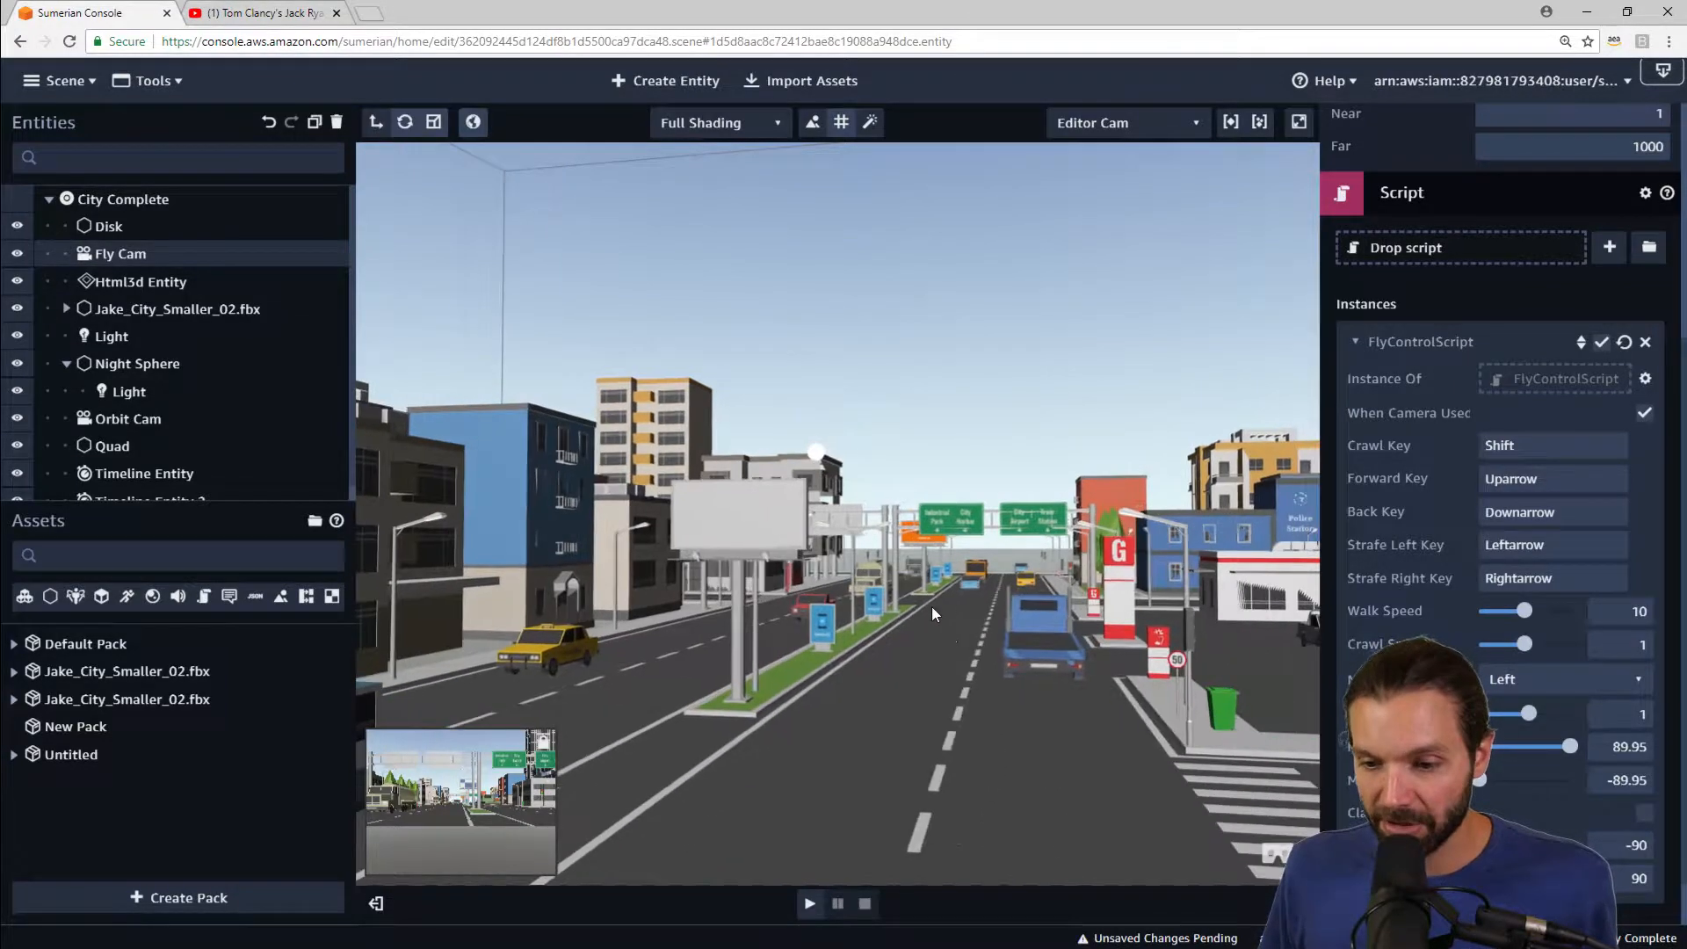
drag(947, 635, 714, 678)
drag(932, 578, 739, 629)
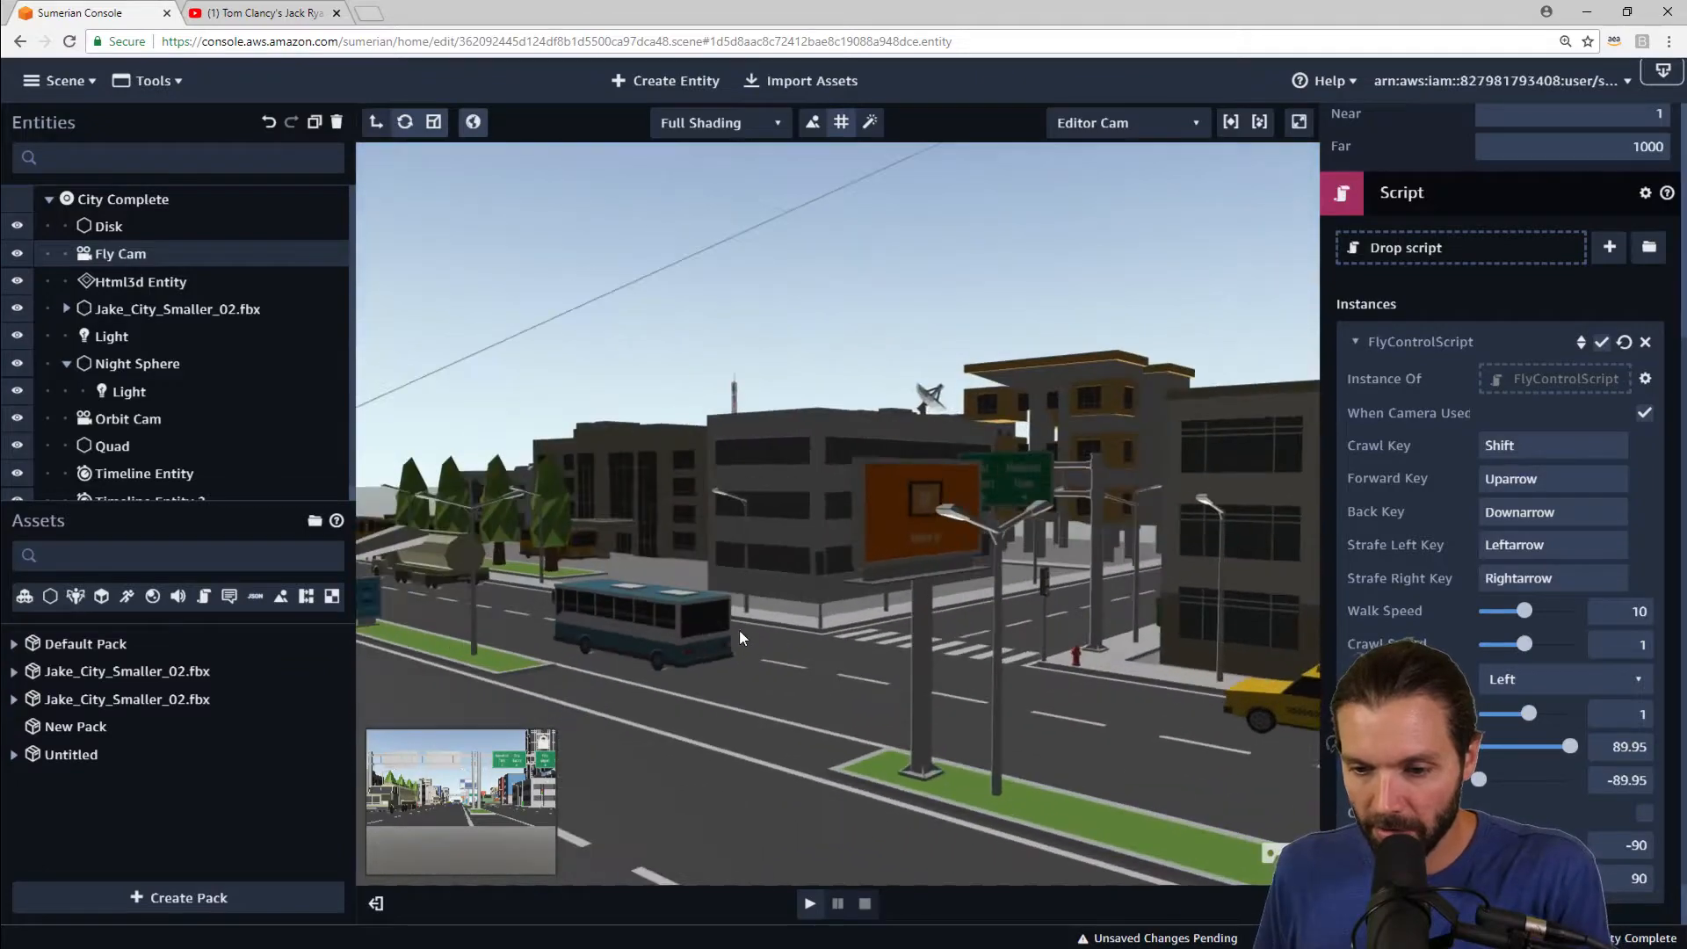
drag(1186, 466, 1049, 530)
drag(720, 571, 810, 545)
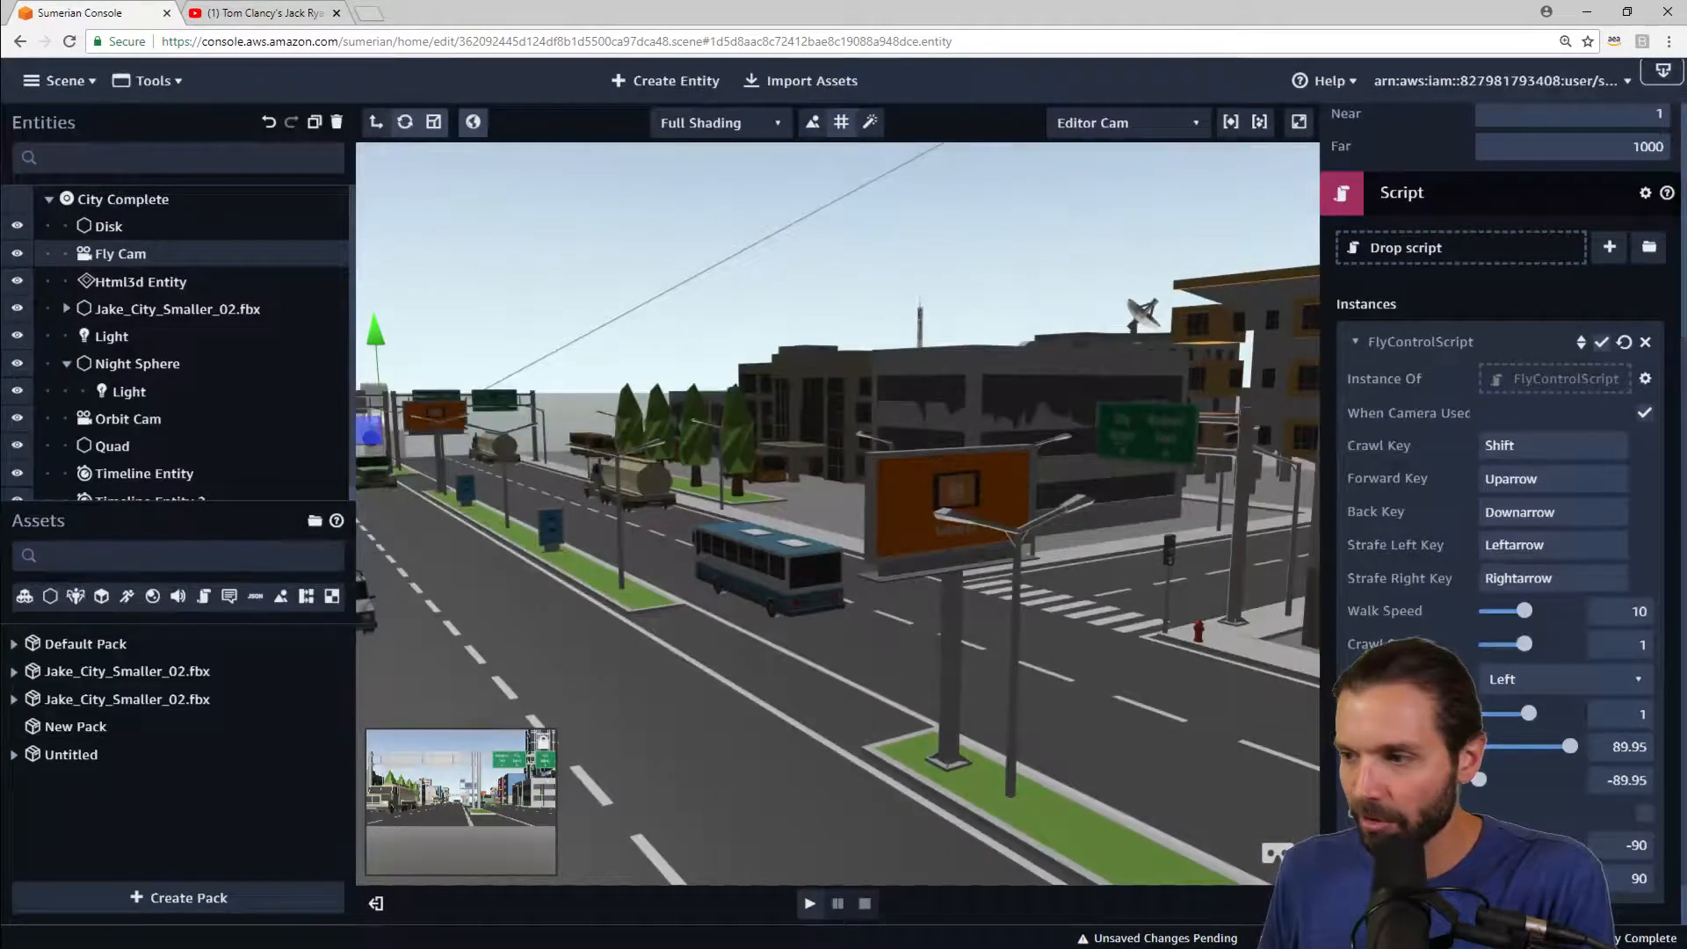
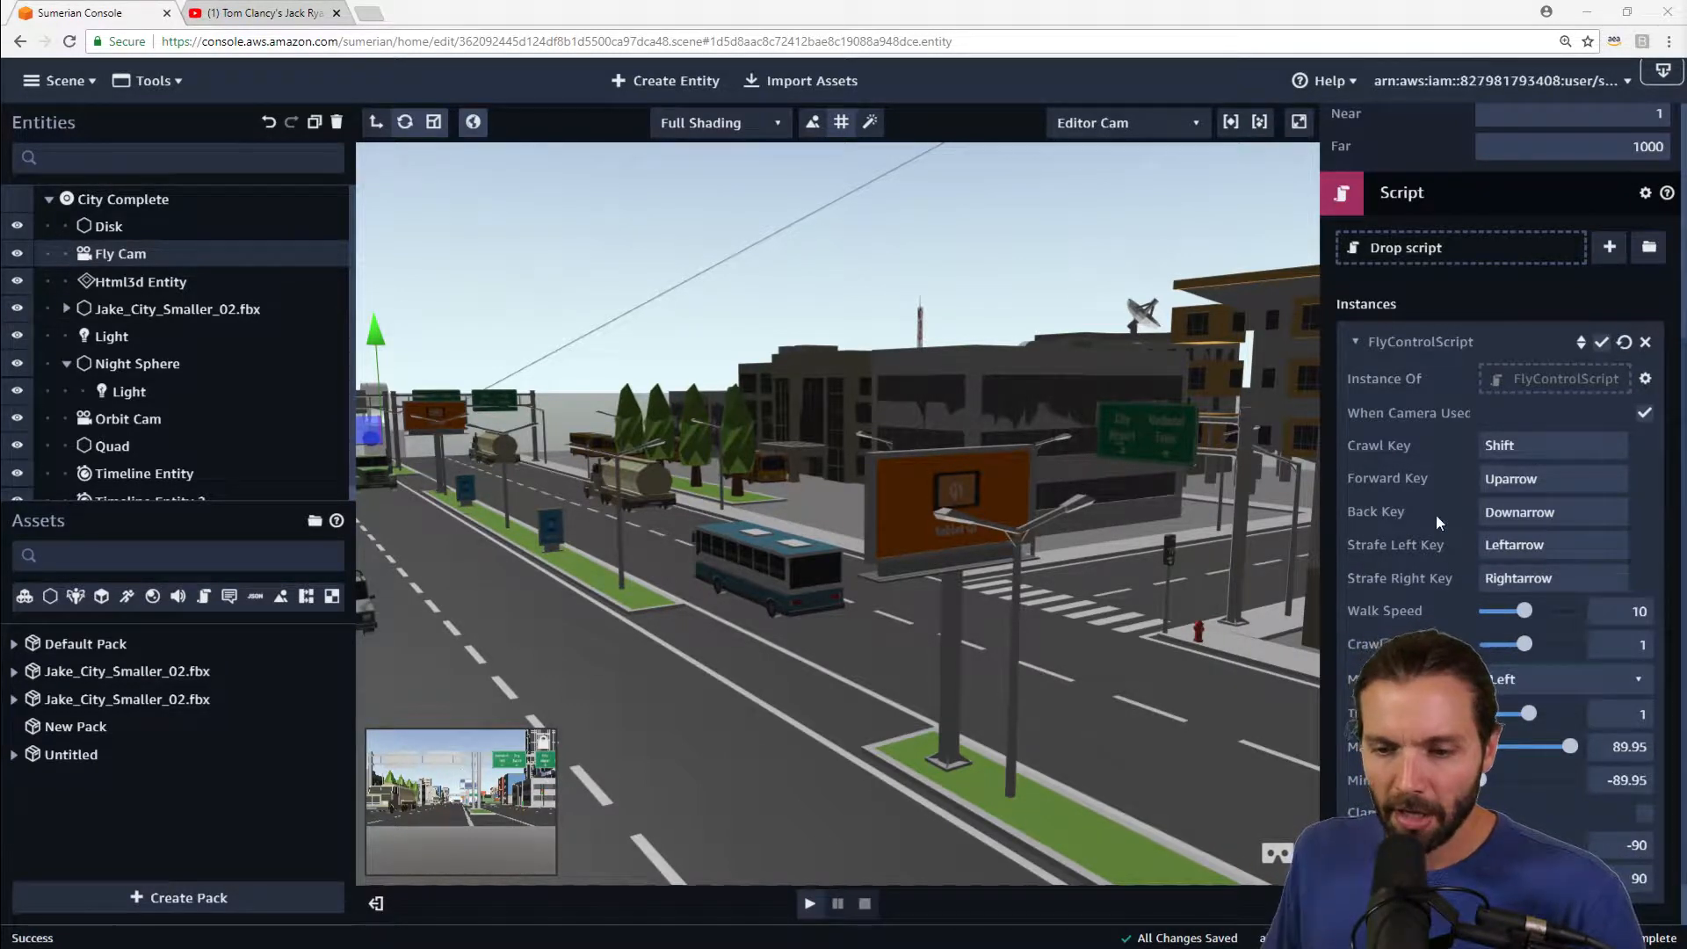
Step: Orbit and zoom the editor view around the city, from overhead and street level, to inspect the street, billboards and buildings
drag(669, 512, 1167, 502)
scroll(975, 504, down, 2)
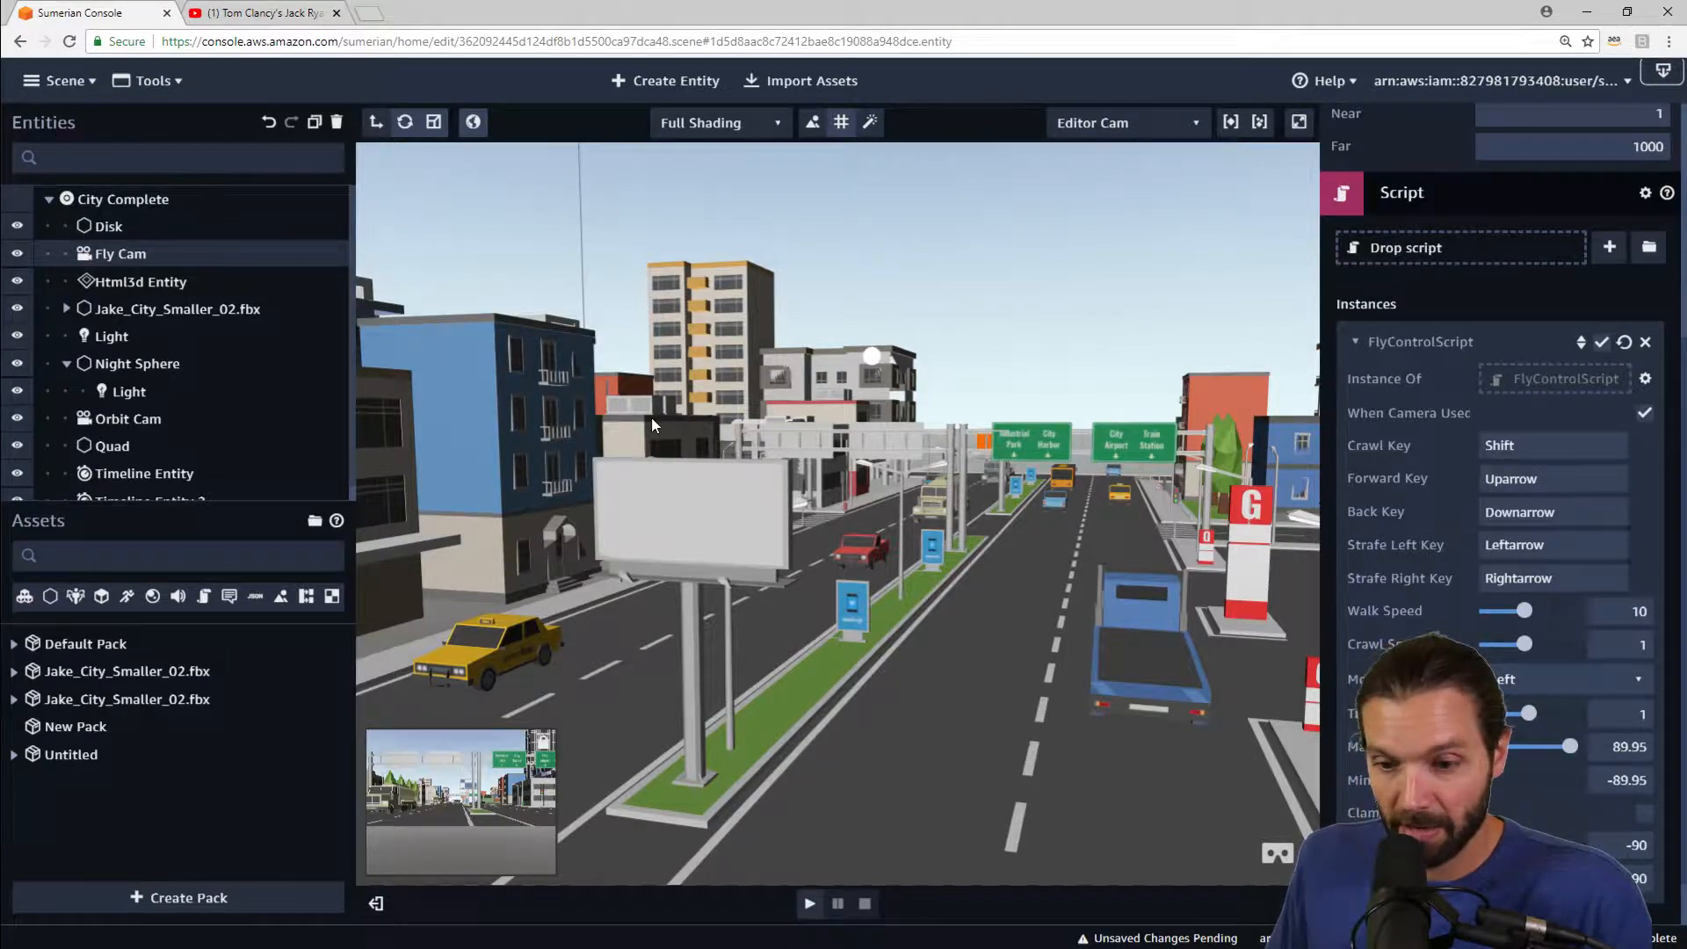
scroll(962, 414, down, 5)
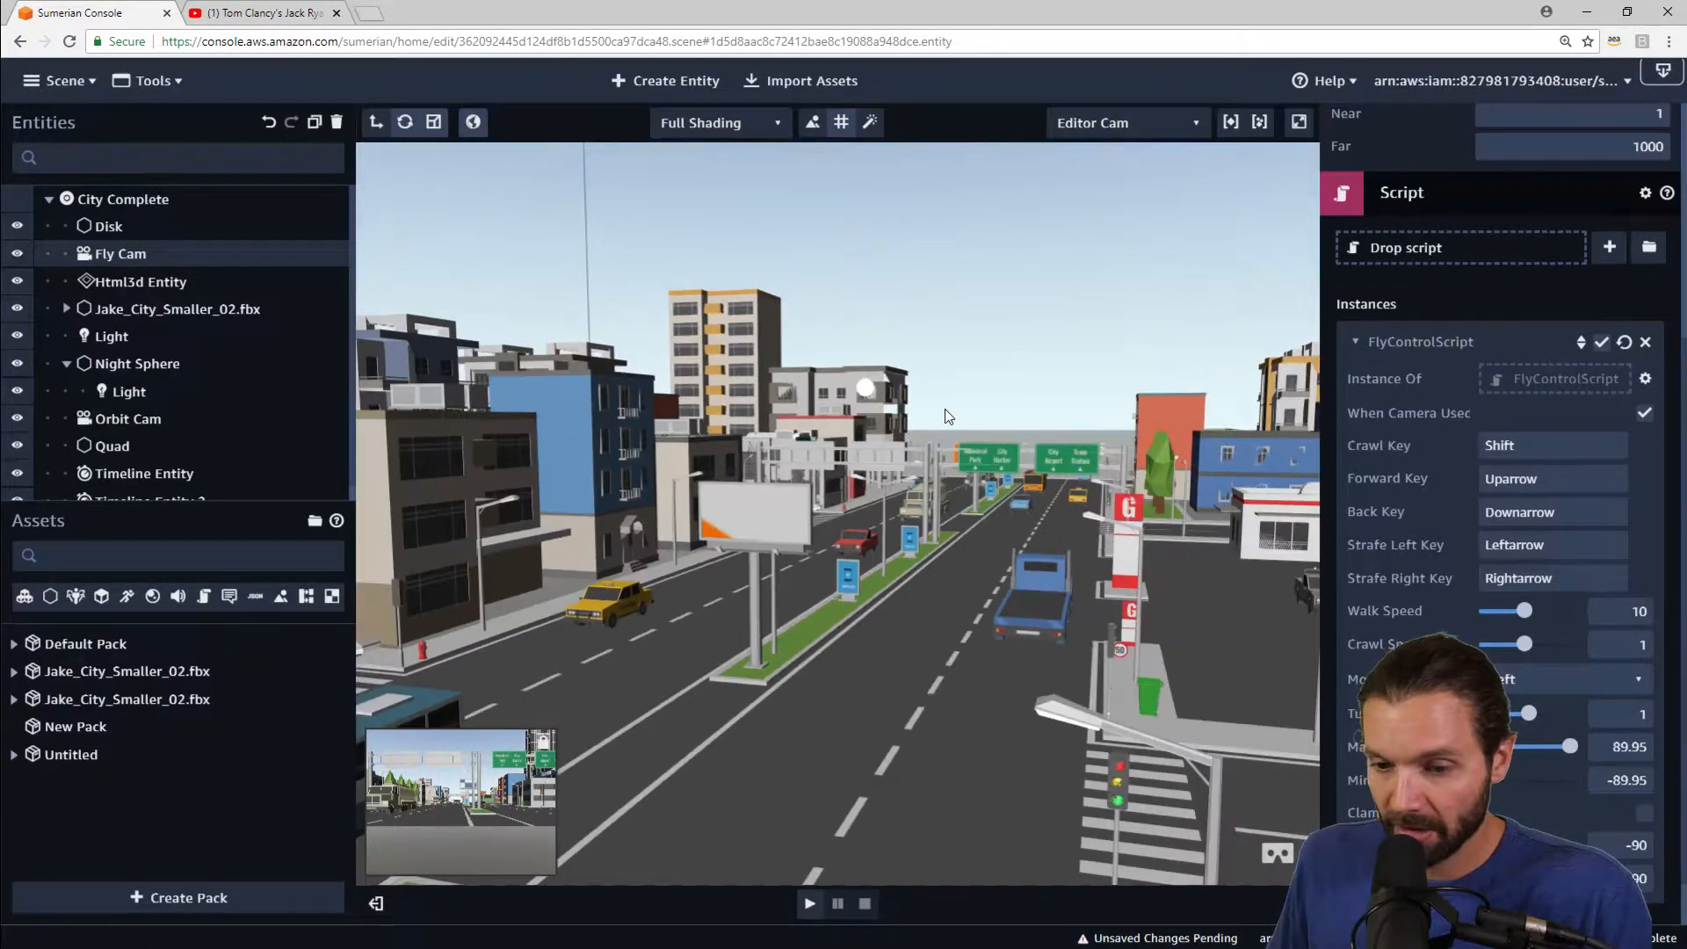
right_drag(945, 413, 628, 459)
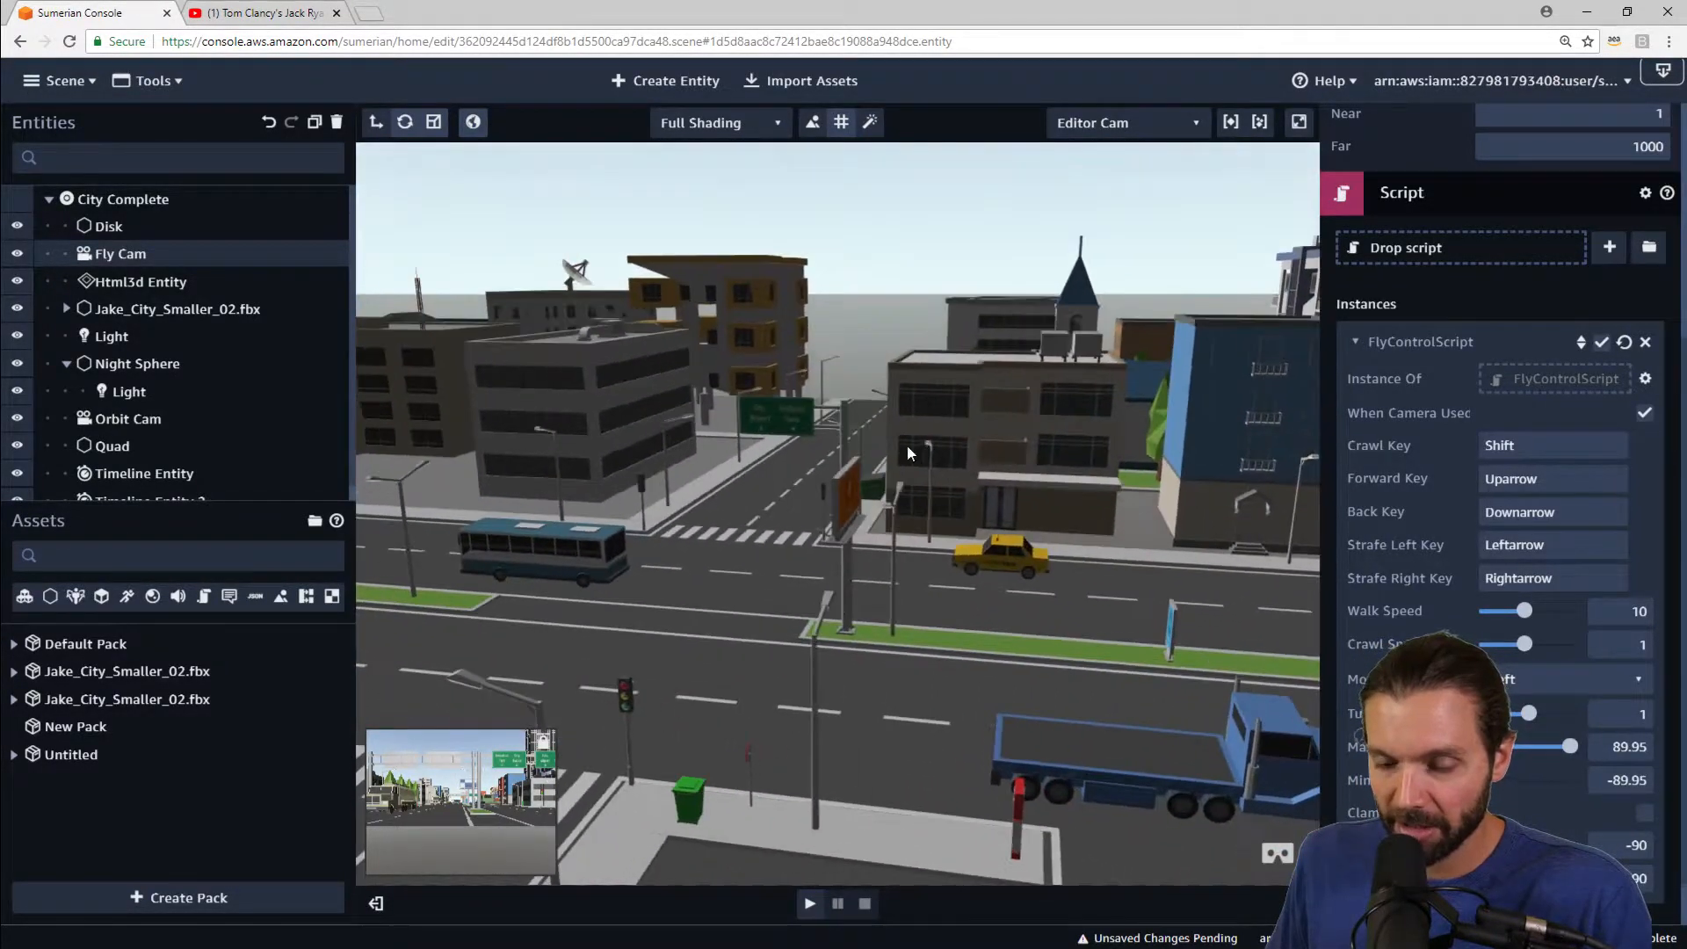
right_drag(909, 444, 609, 380)
right_drag(884, 381, 536, 439)
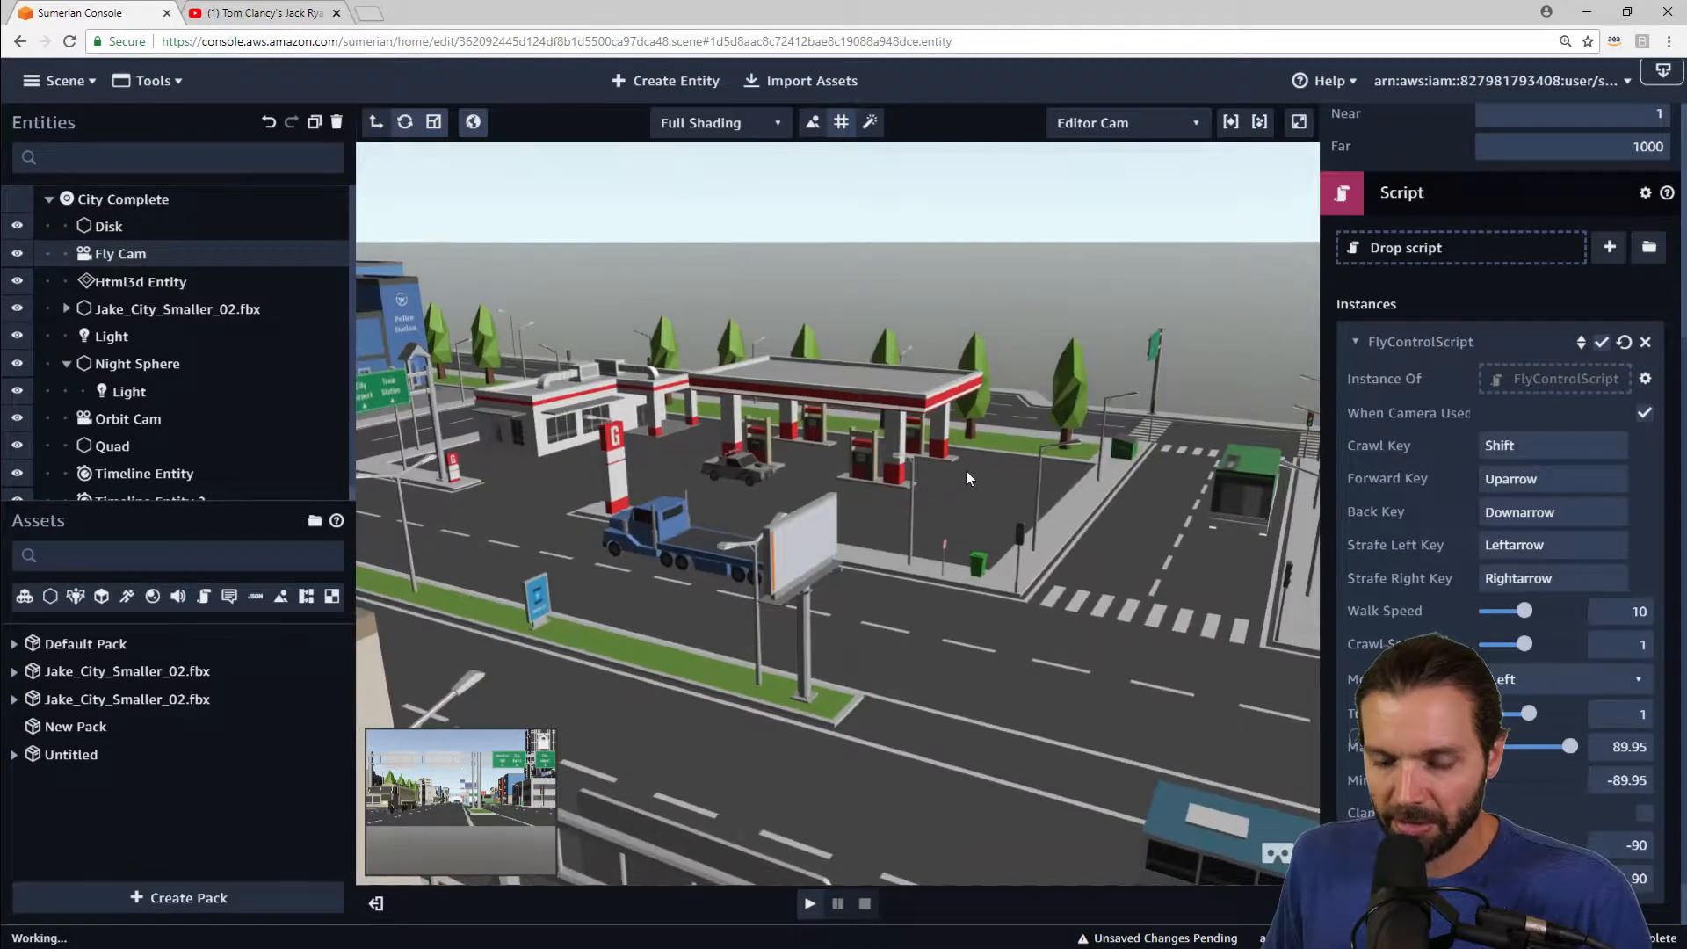
right_drag(967, 474, 705, 411)
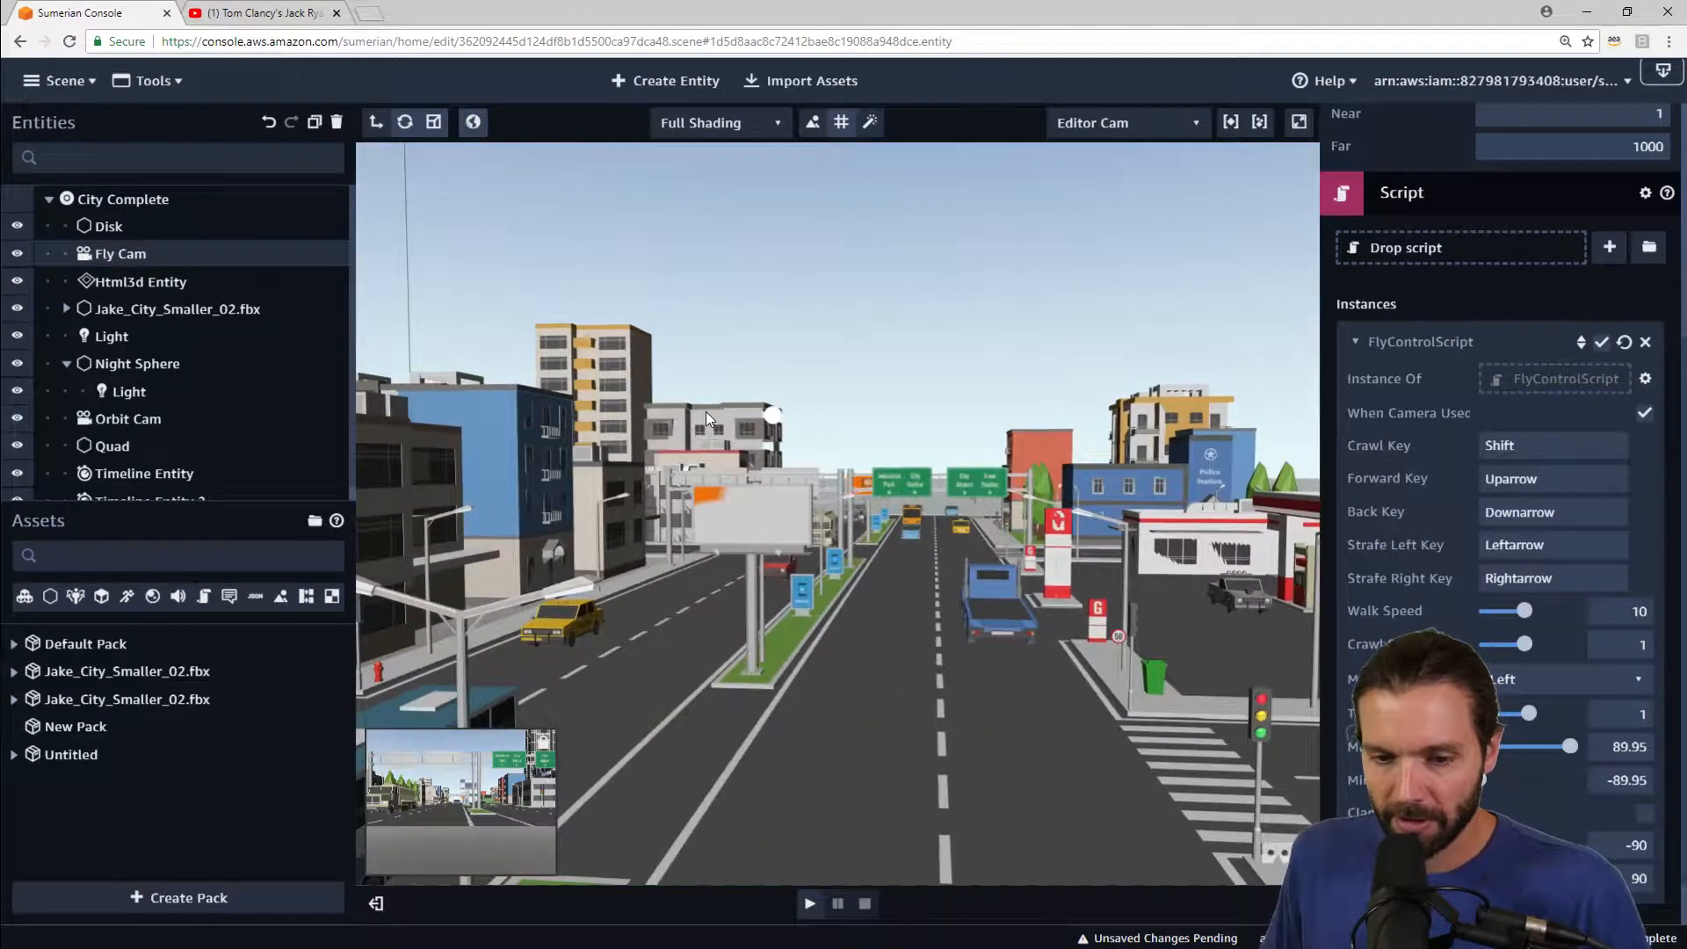
scroll(713, 396, up, 3)
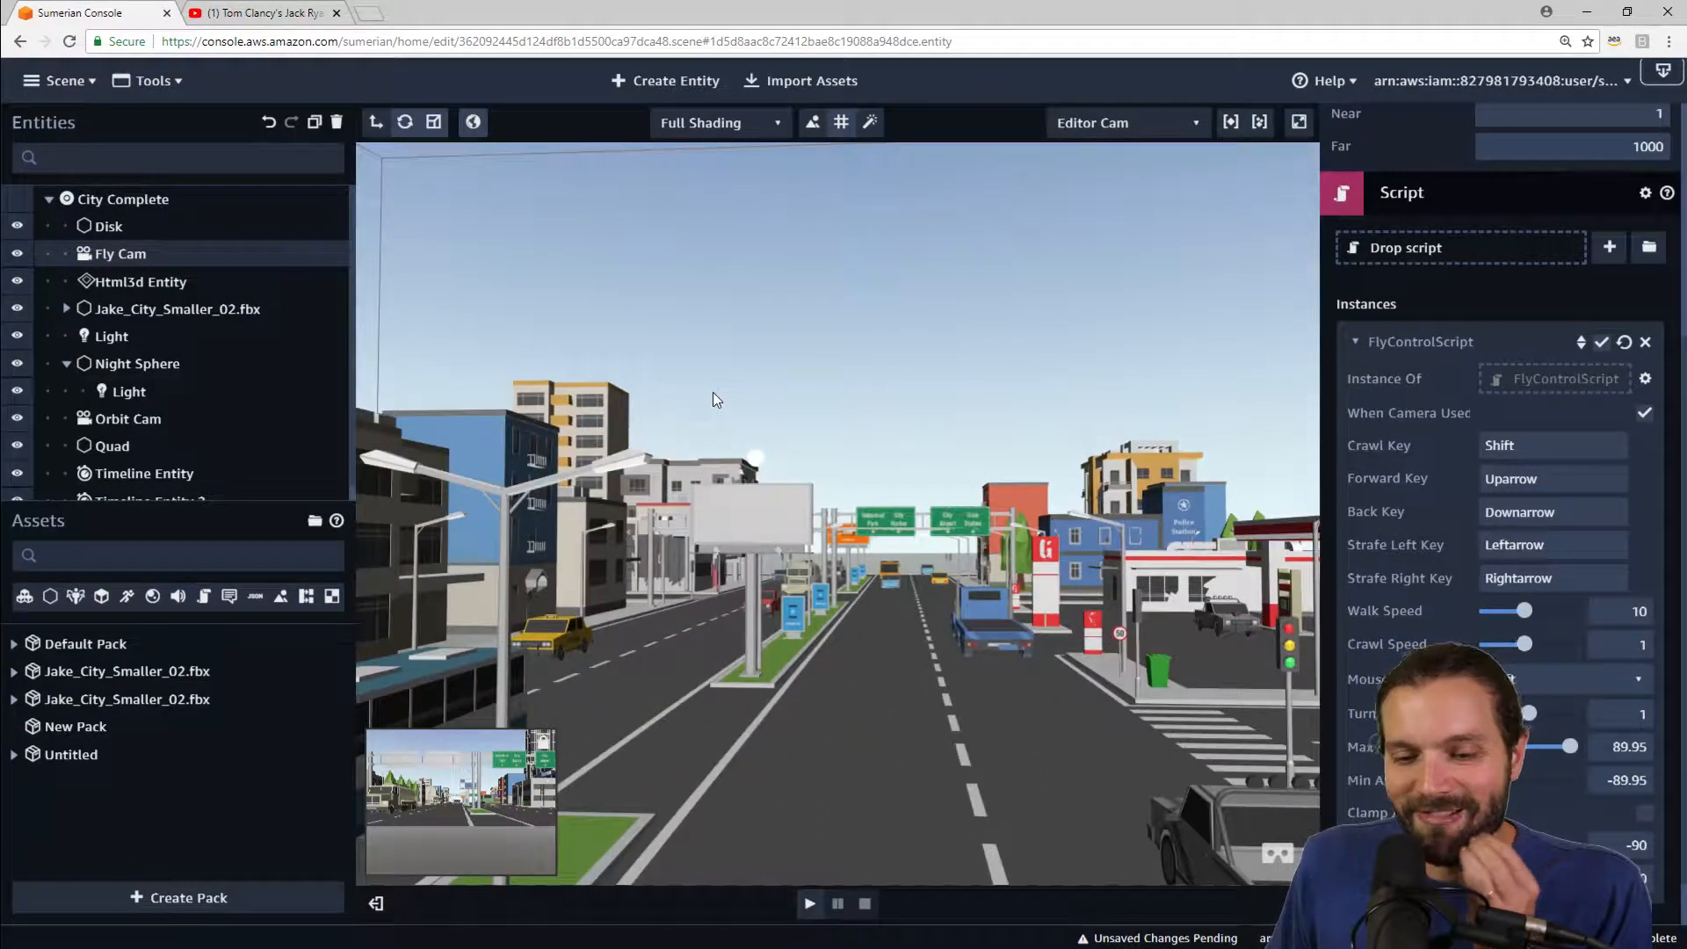
scroll(757, 435, up, 6)
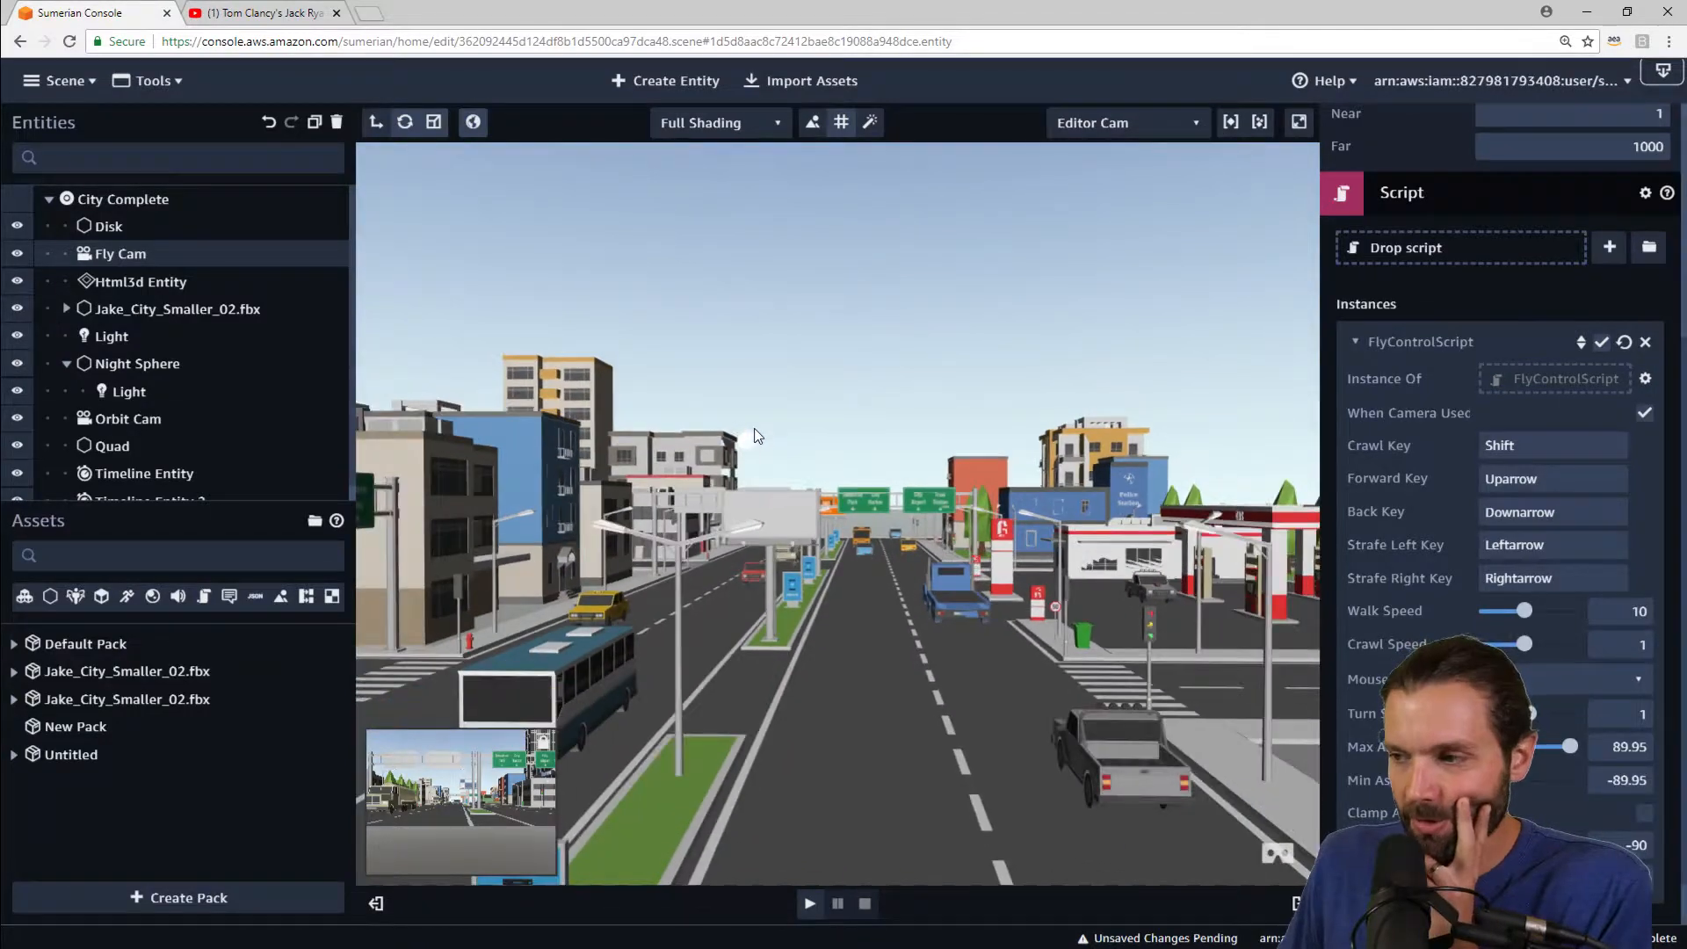
scroll(755, 430, down, 3)
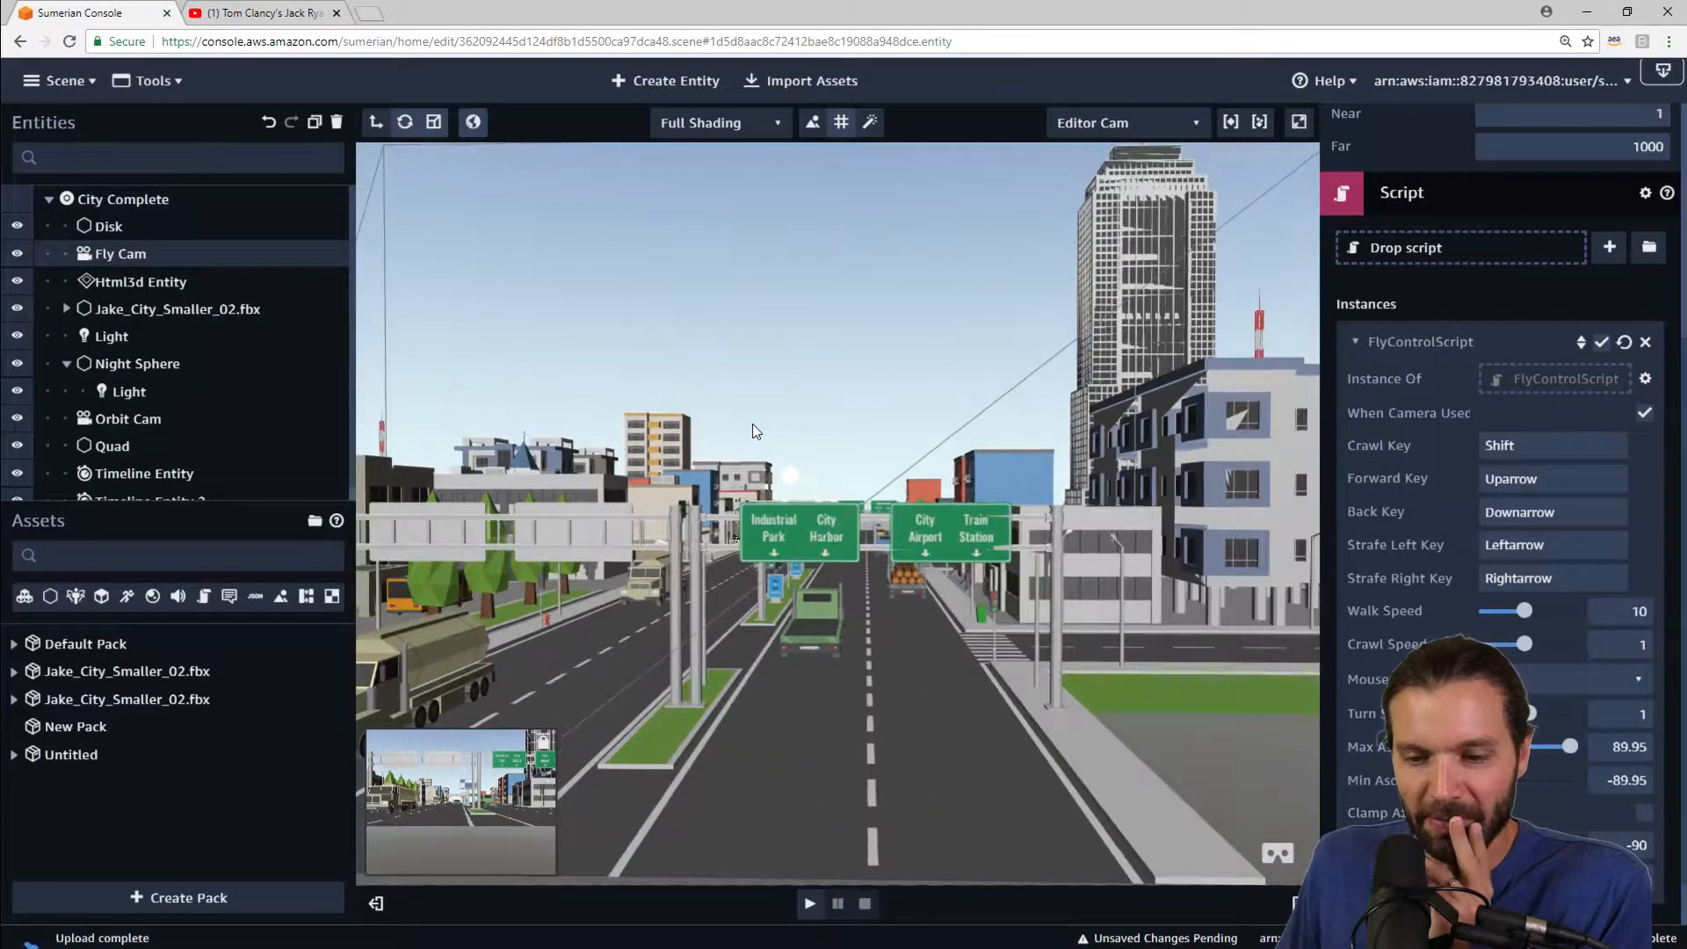
scroll(756, 430, down, 3)
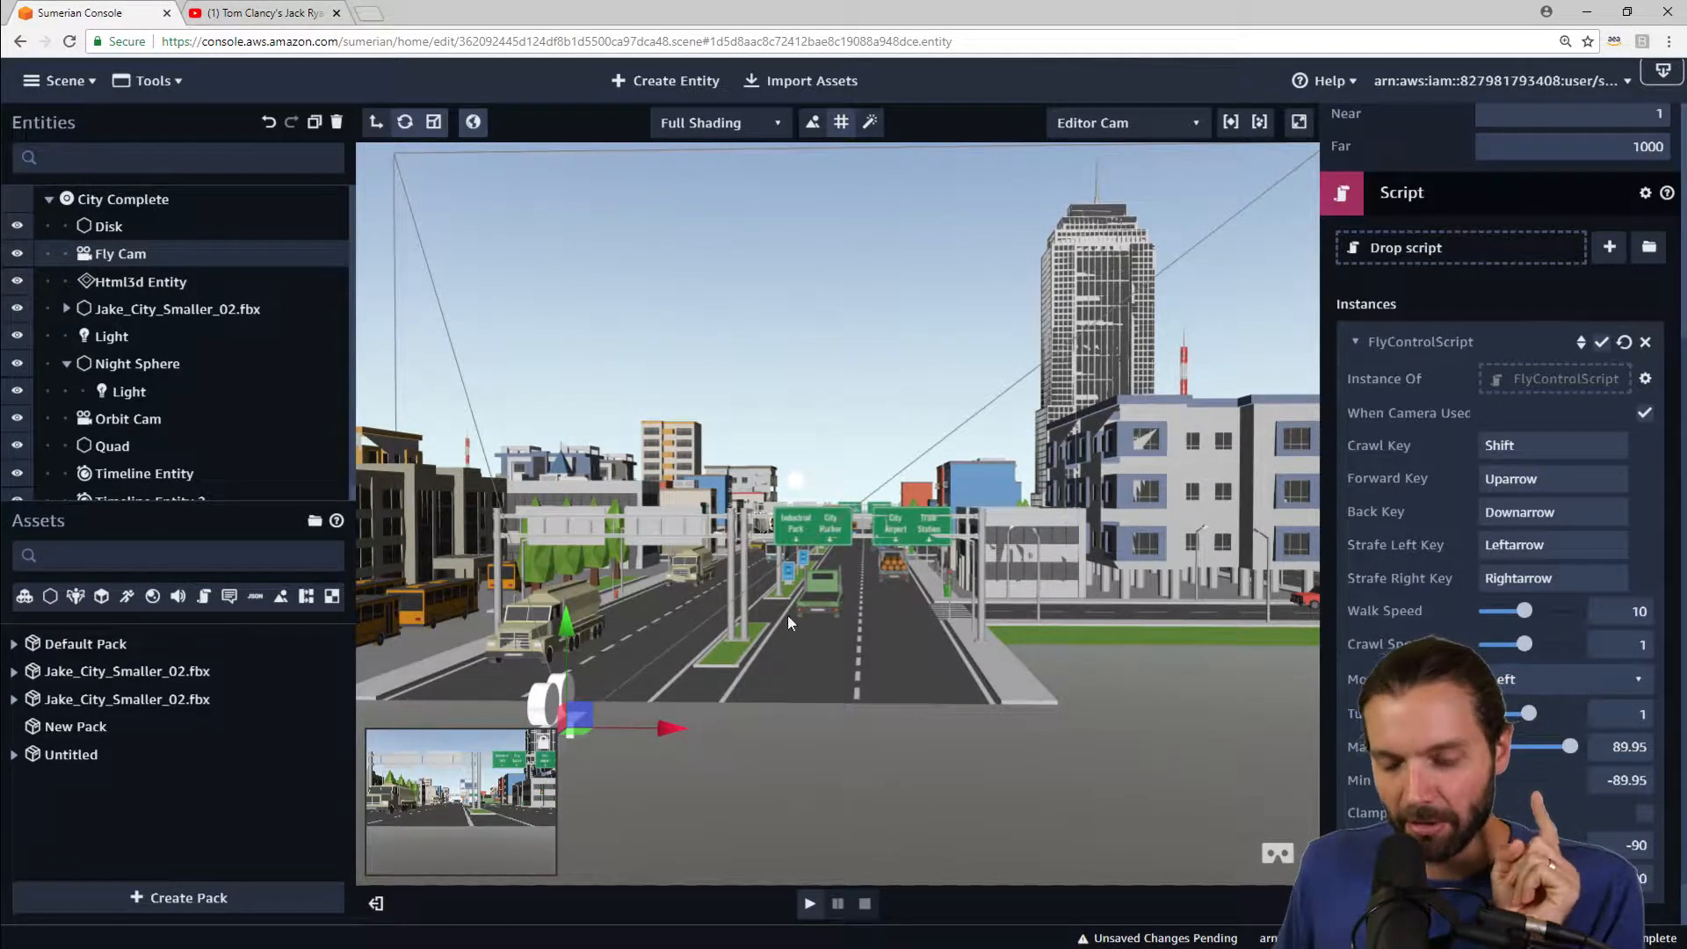
right_drag(870, 465, 901, 571)
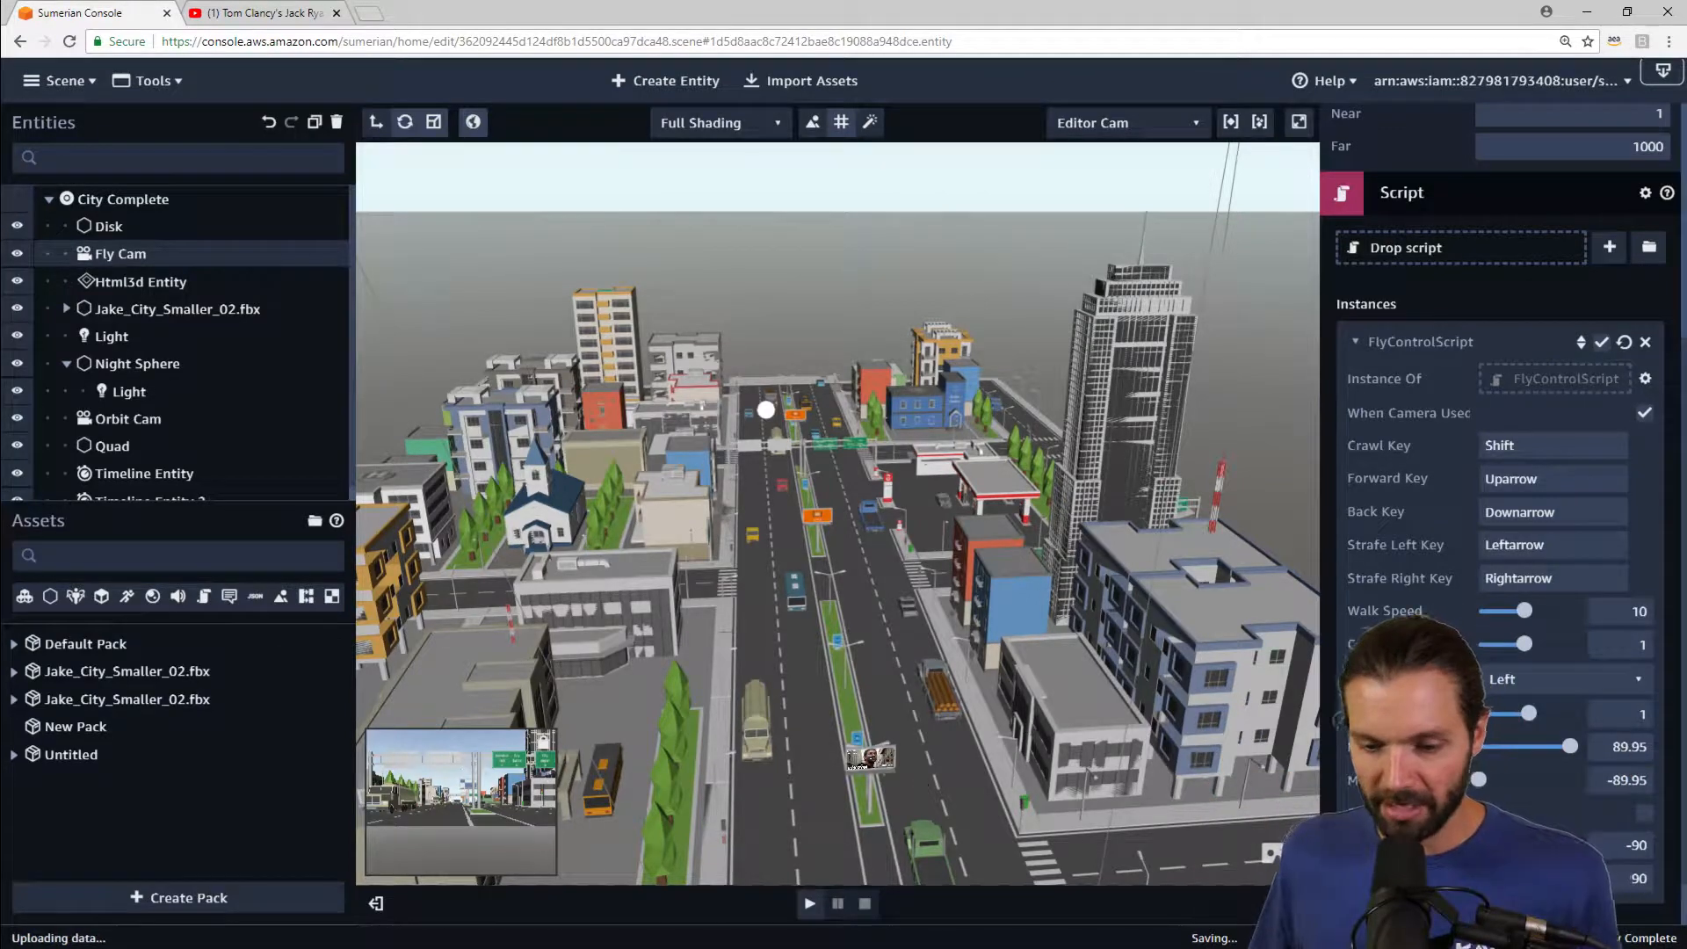
scroll(991, 778, up, 5)
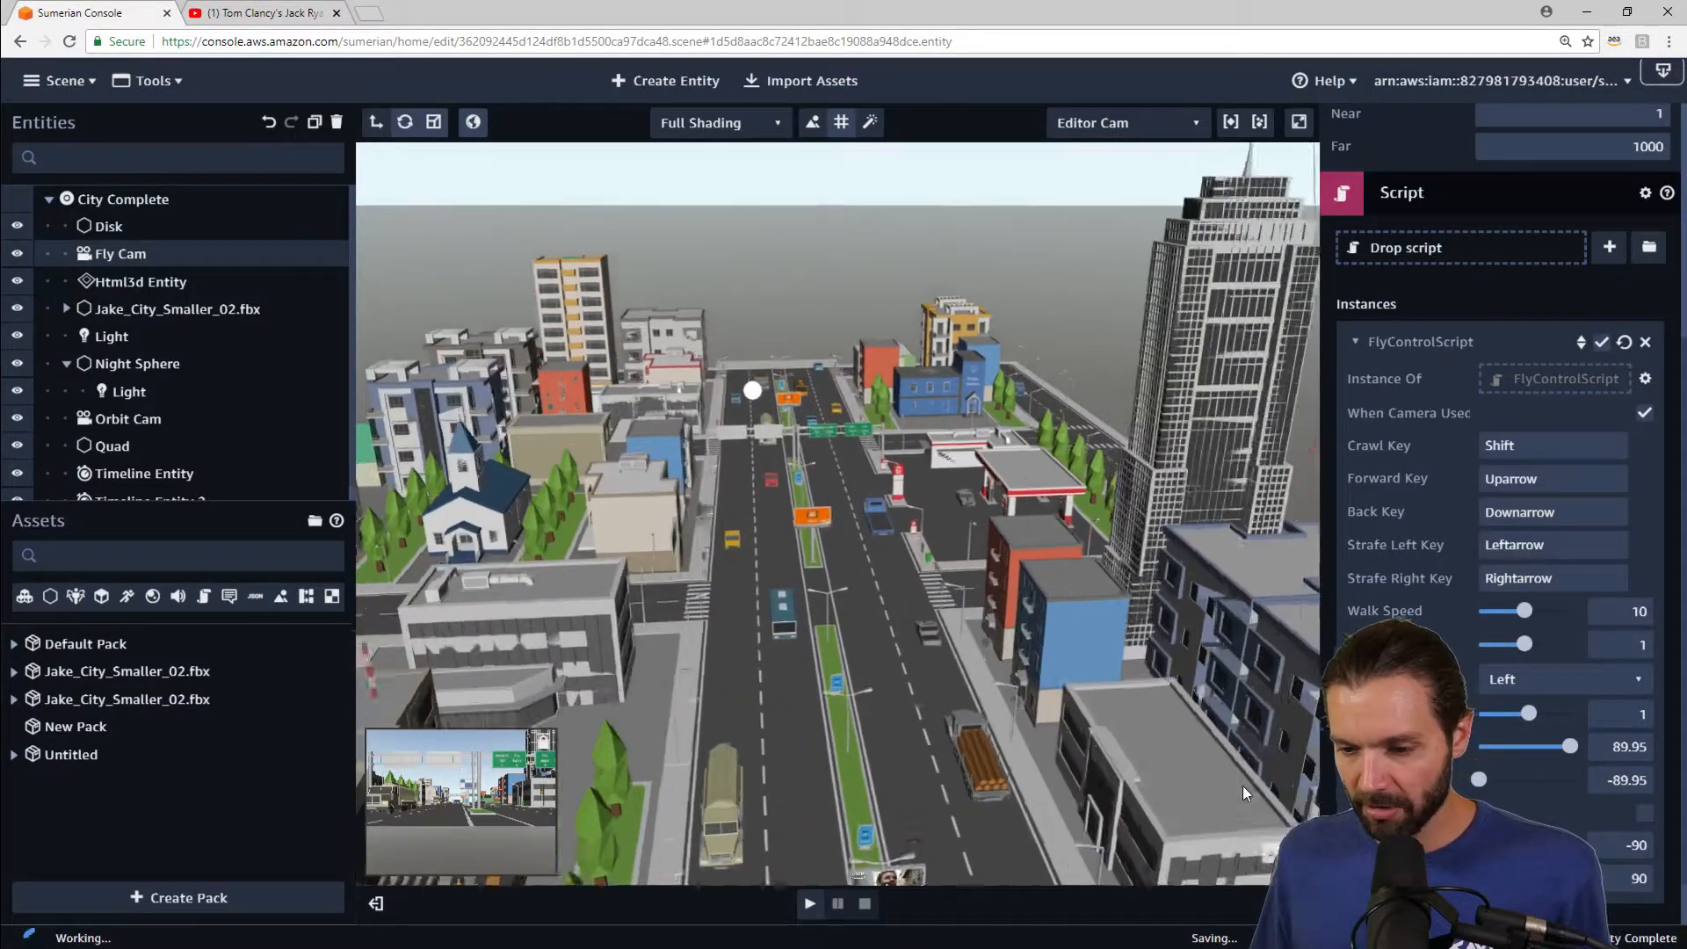
drag(1149, 700, 999, 637)
scroll(999, 638, up, 6)
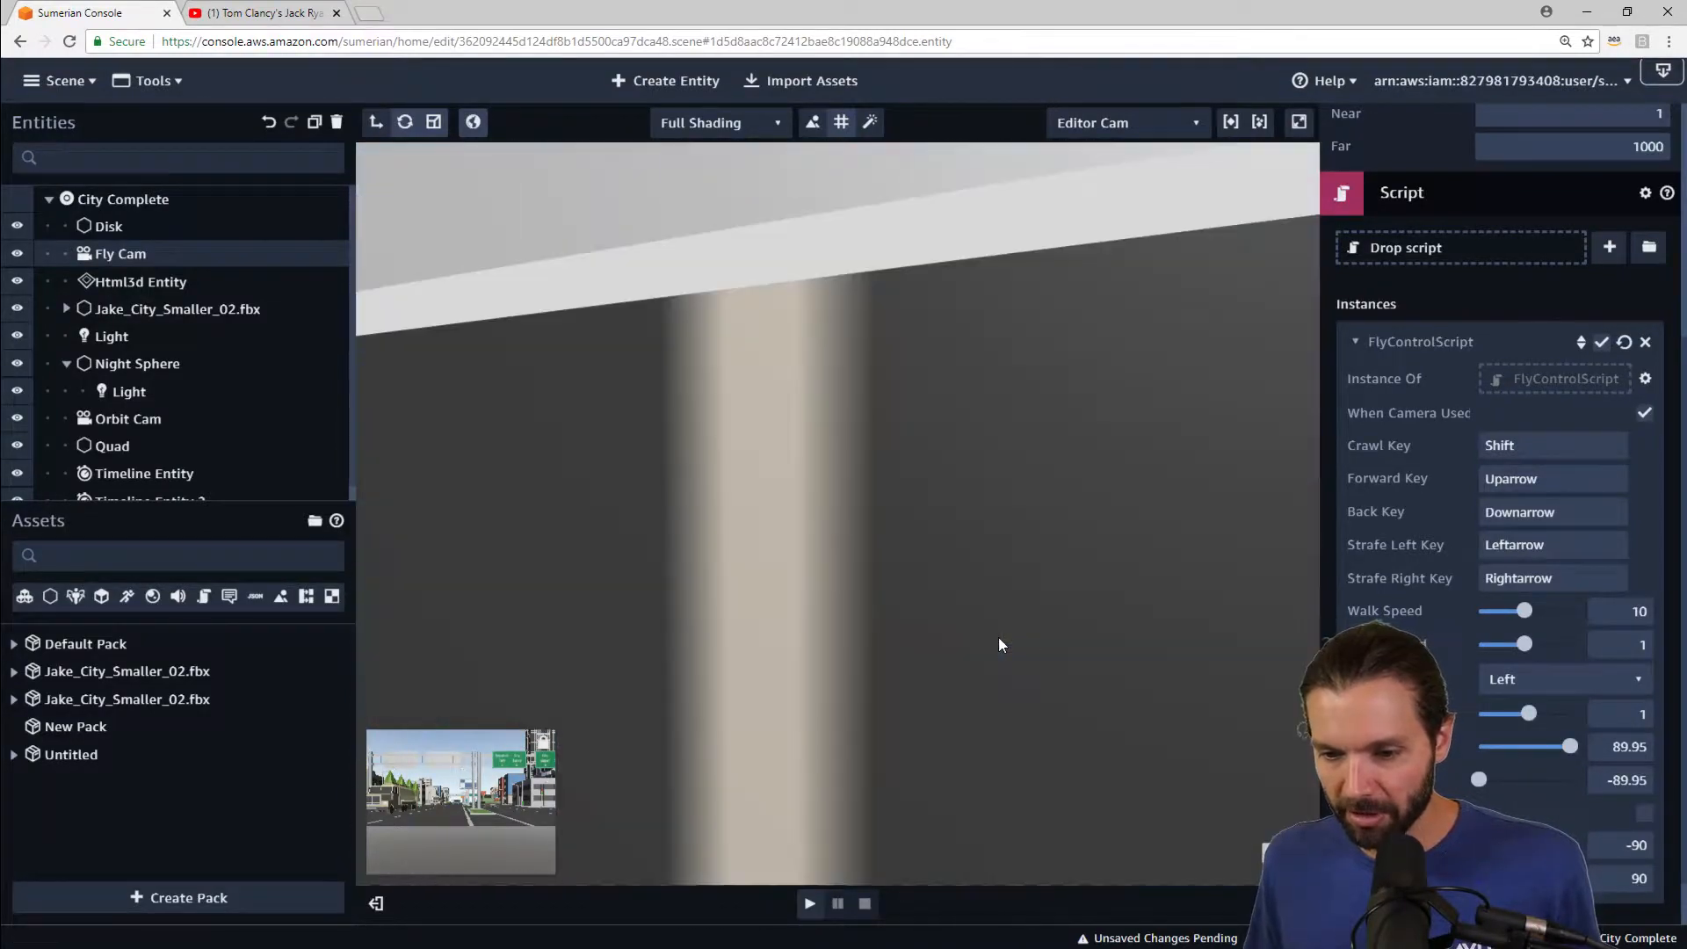
scroll(999, 639, up, 3)
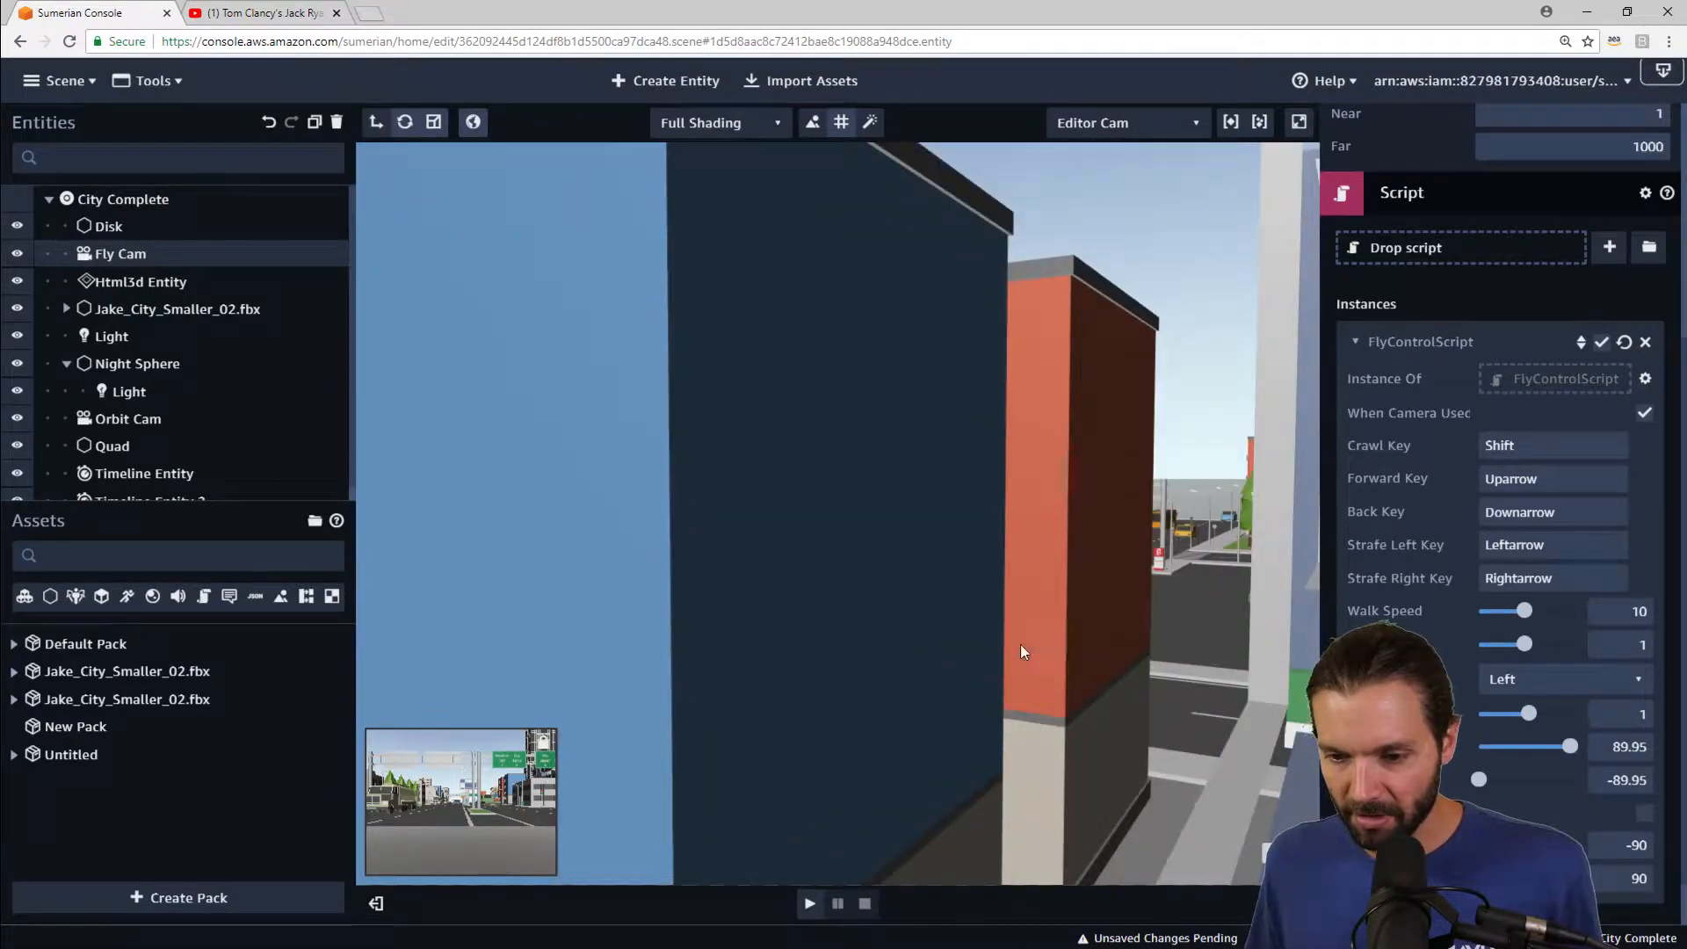
scroll(1021, 640, up, 2)
drag(1021, 633, 1003, 630)
scroll(977, 620, up, 3)
scroll(962, 643, up, 2)
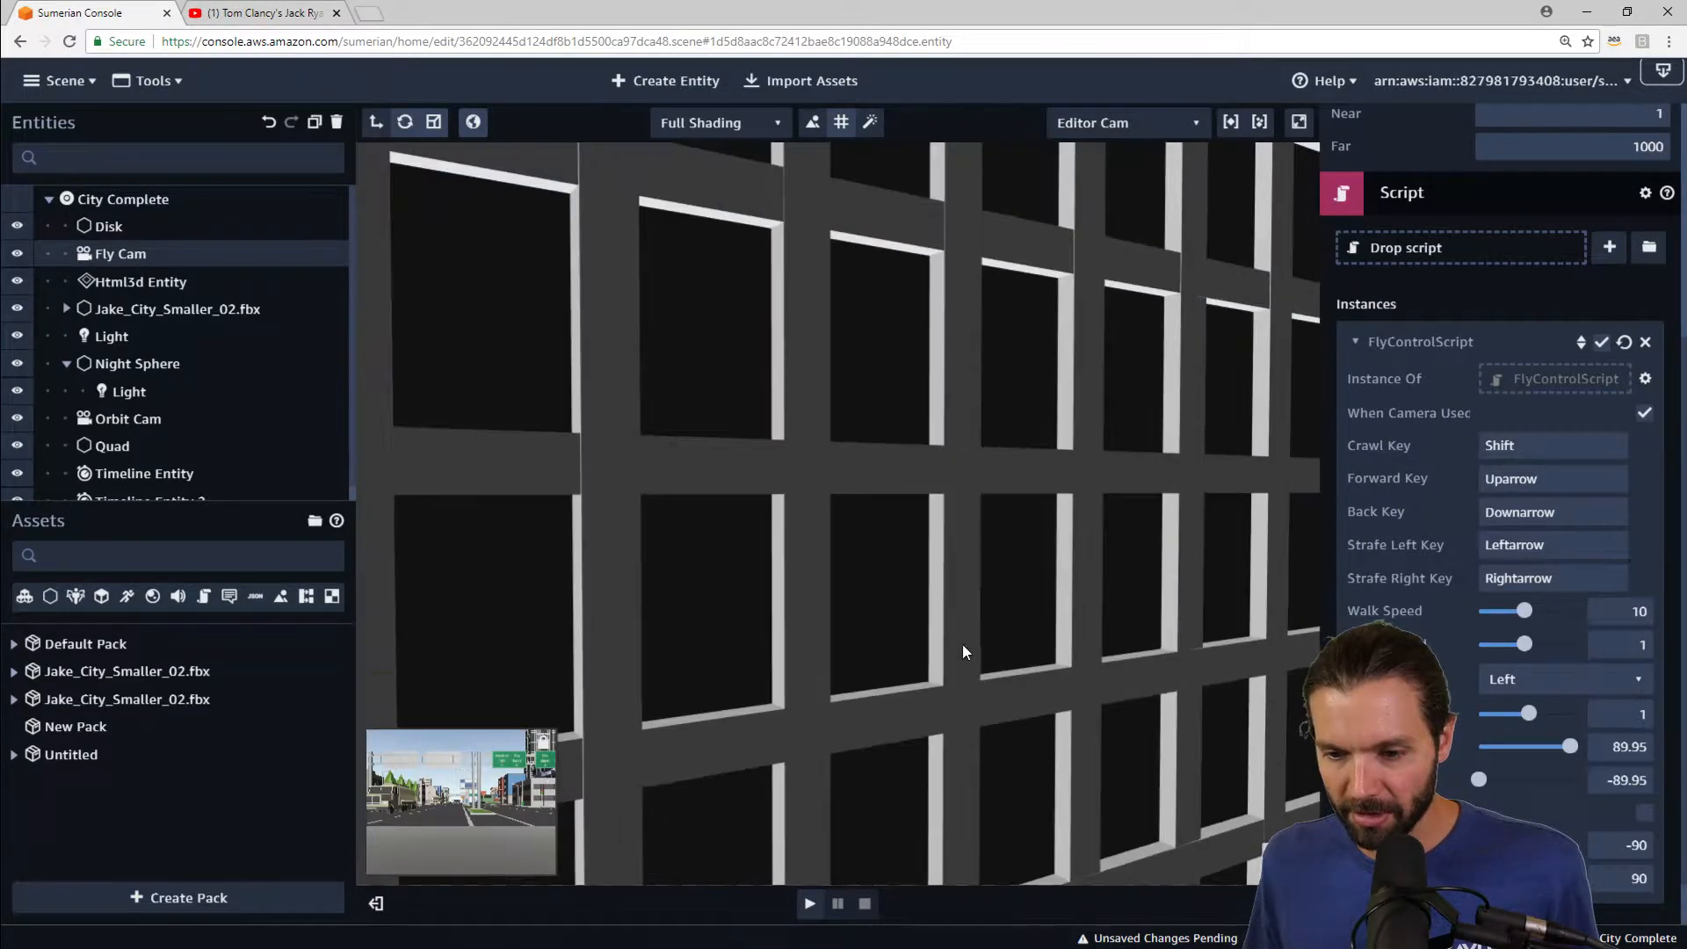
scroll(961, 643, up, 2)
scroll(962, 644, up, 2)
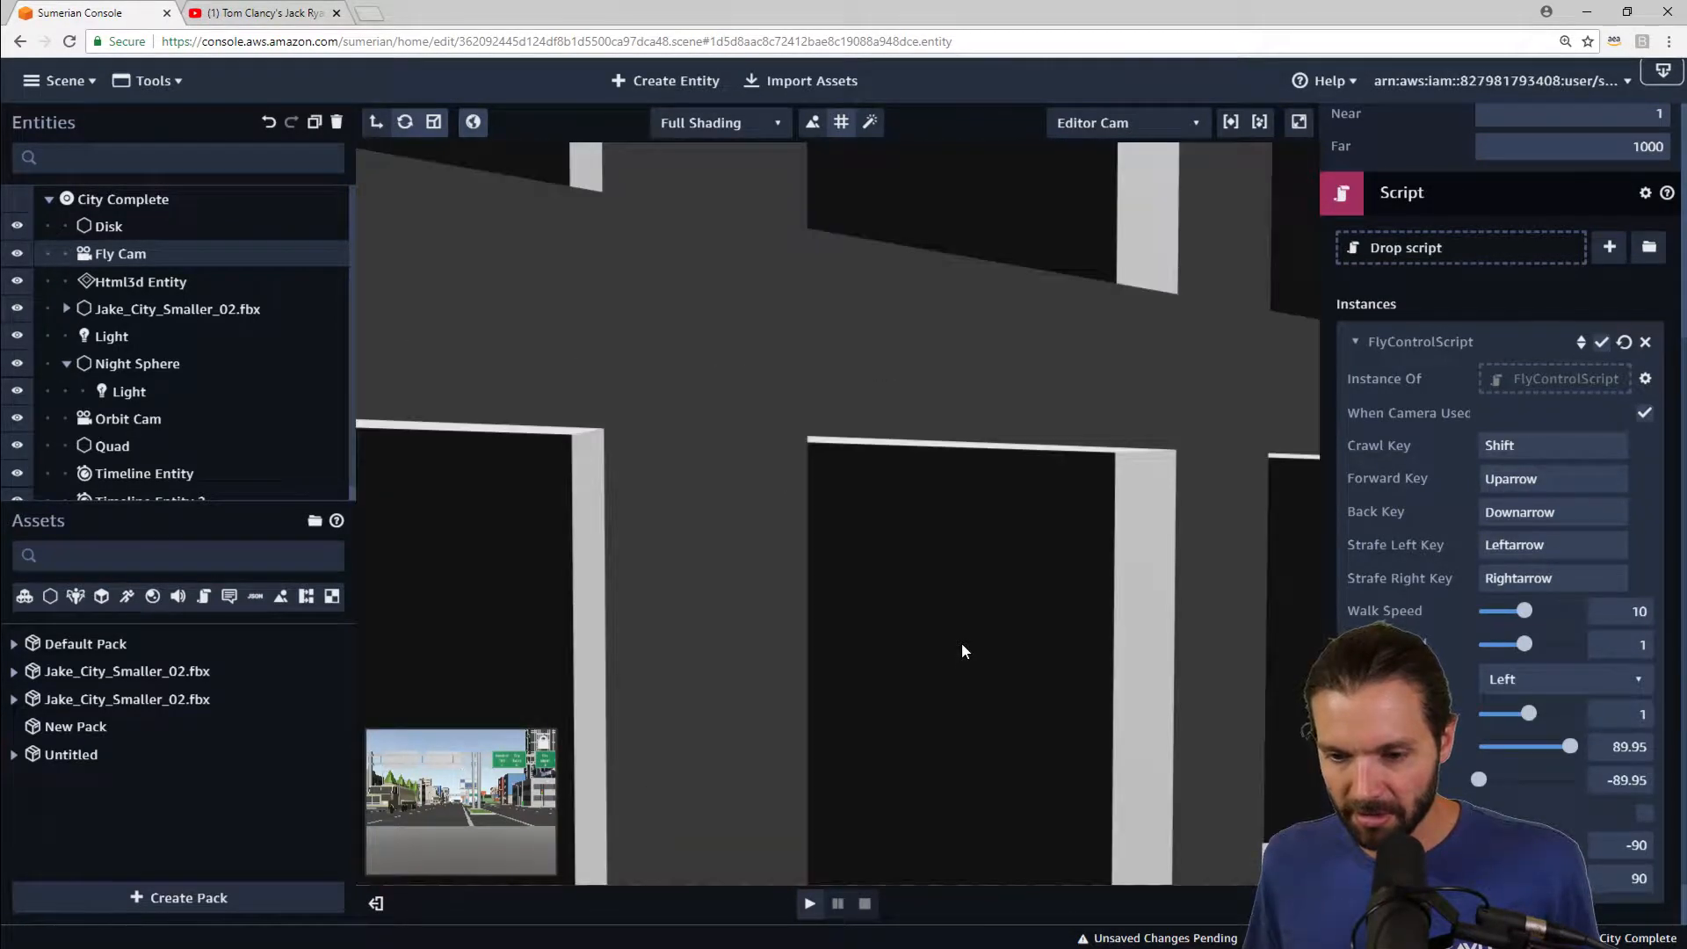
scroll(942, 662, up, 2)
scroll(941, 661, down, 4)
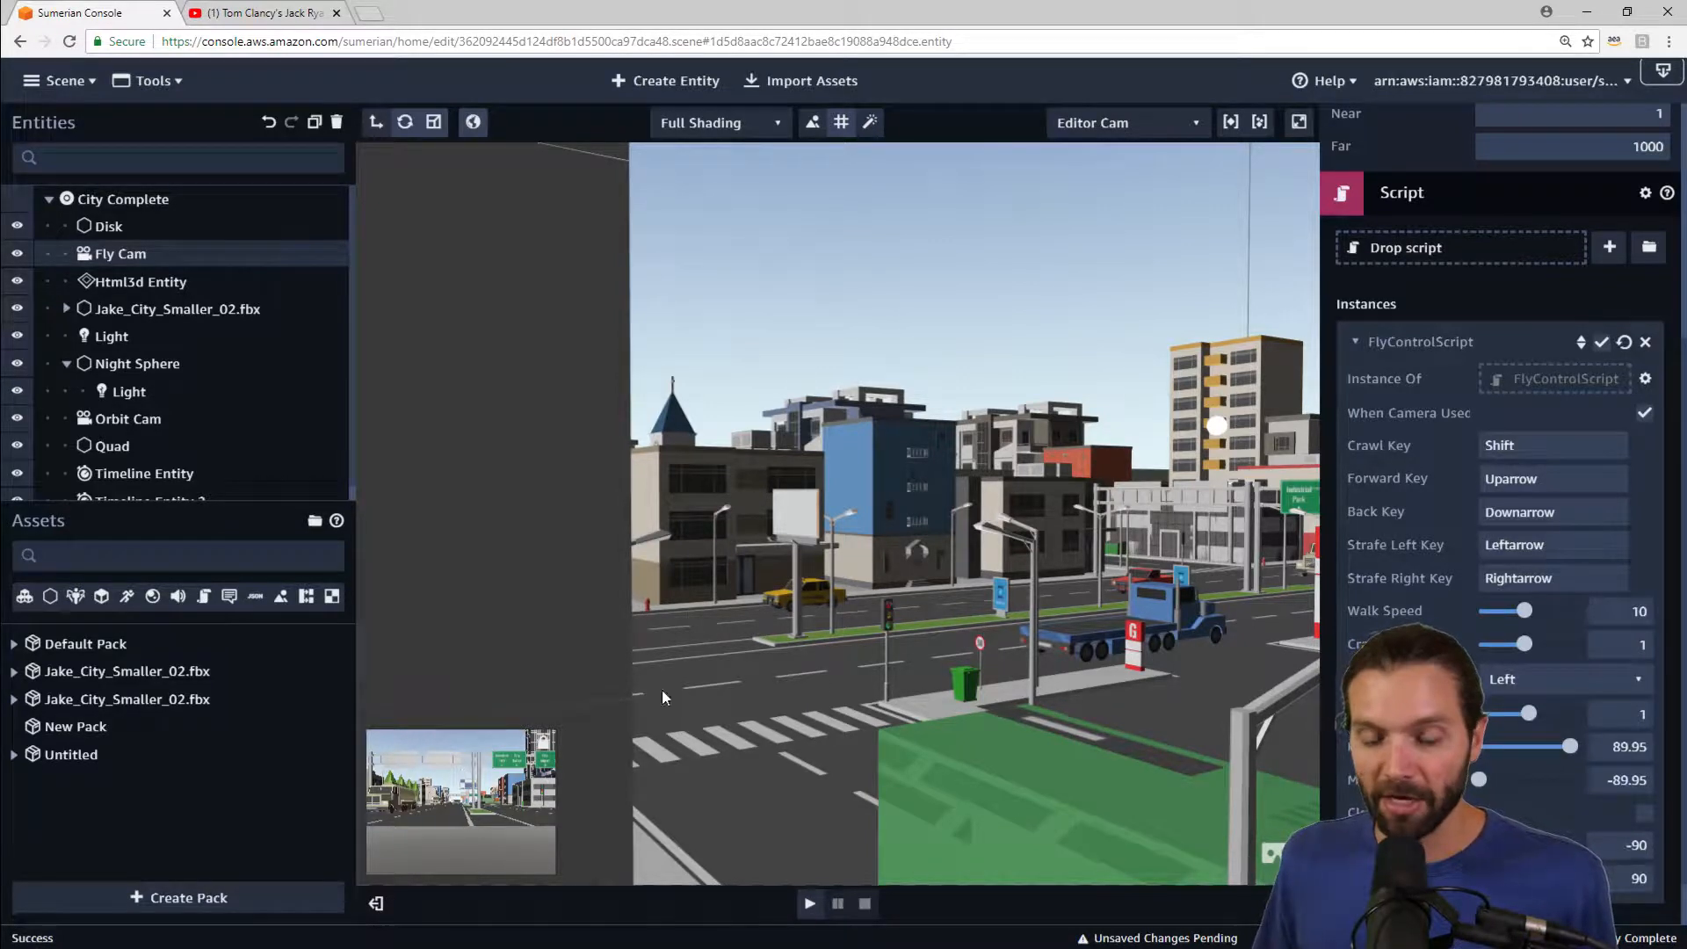
scroll(843, 617, down, 6)
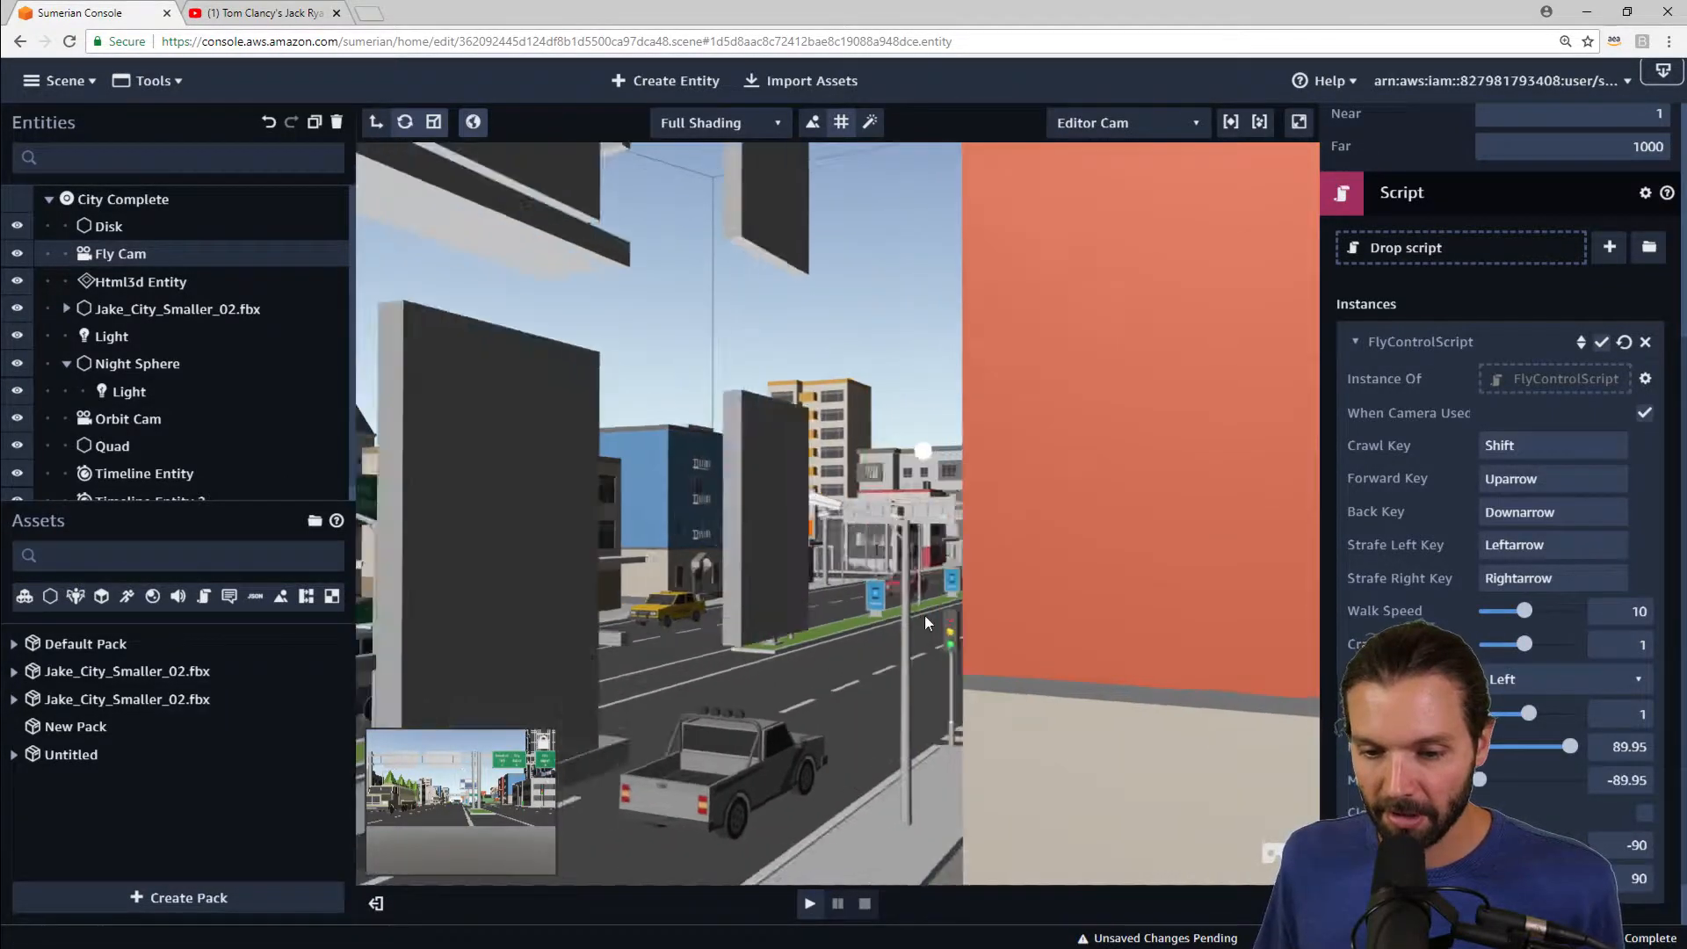
scroll(960, 620, up, 6)
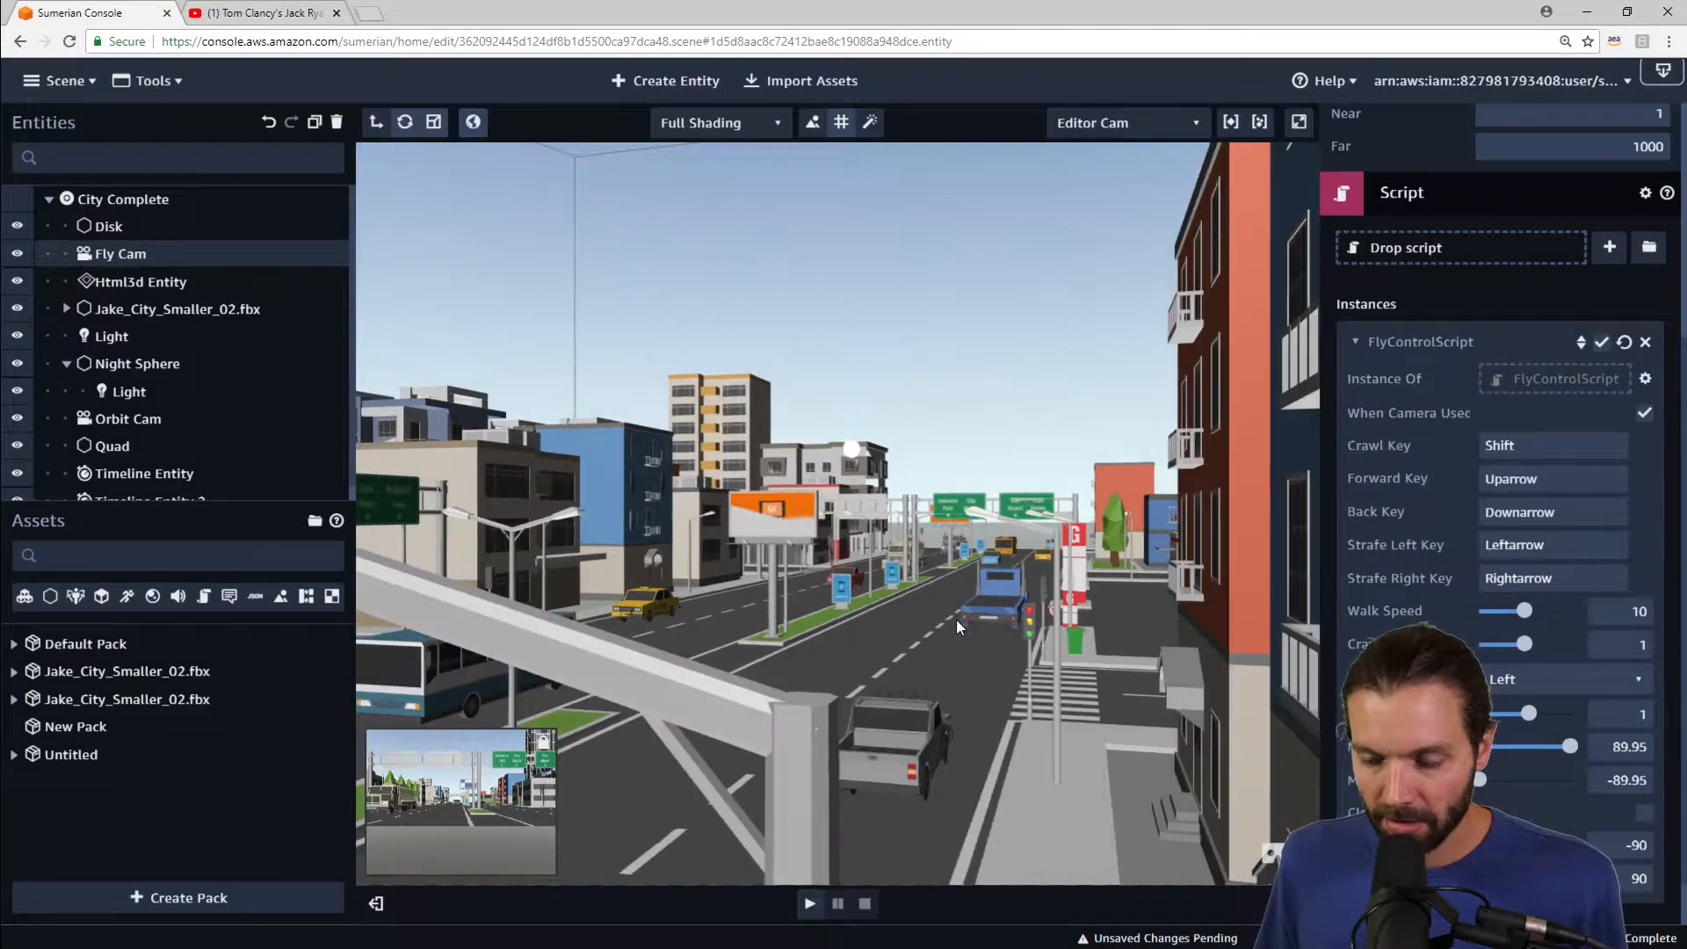
scroll(956, 628, down, 6)
scroll(904, 634, up, 4)
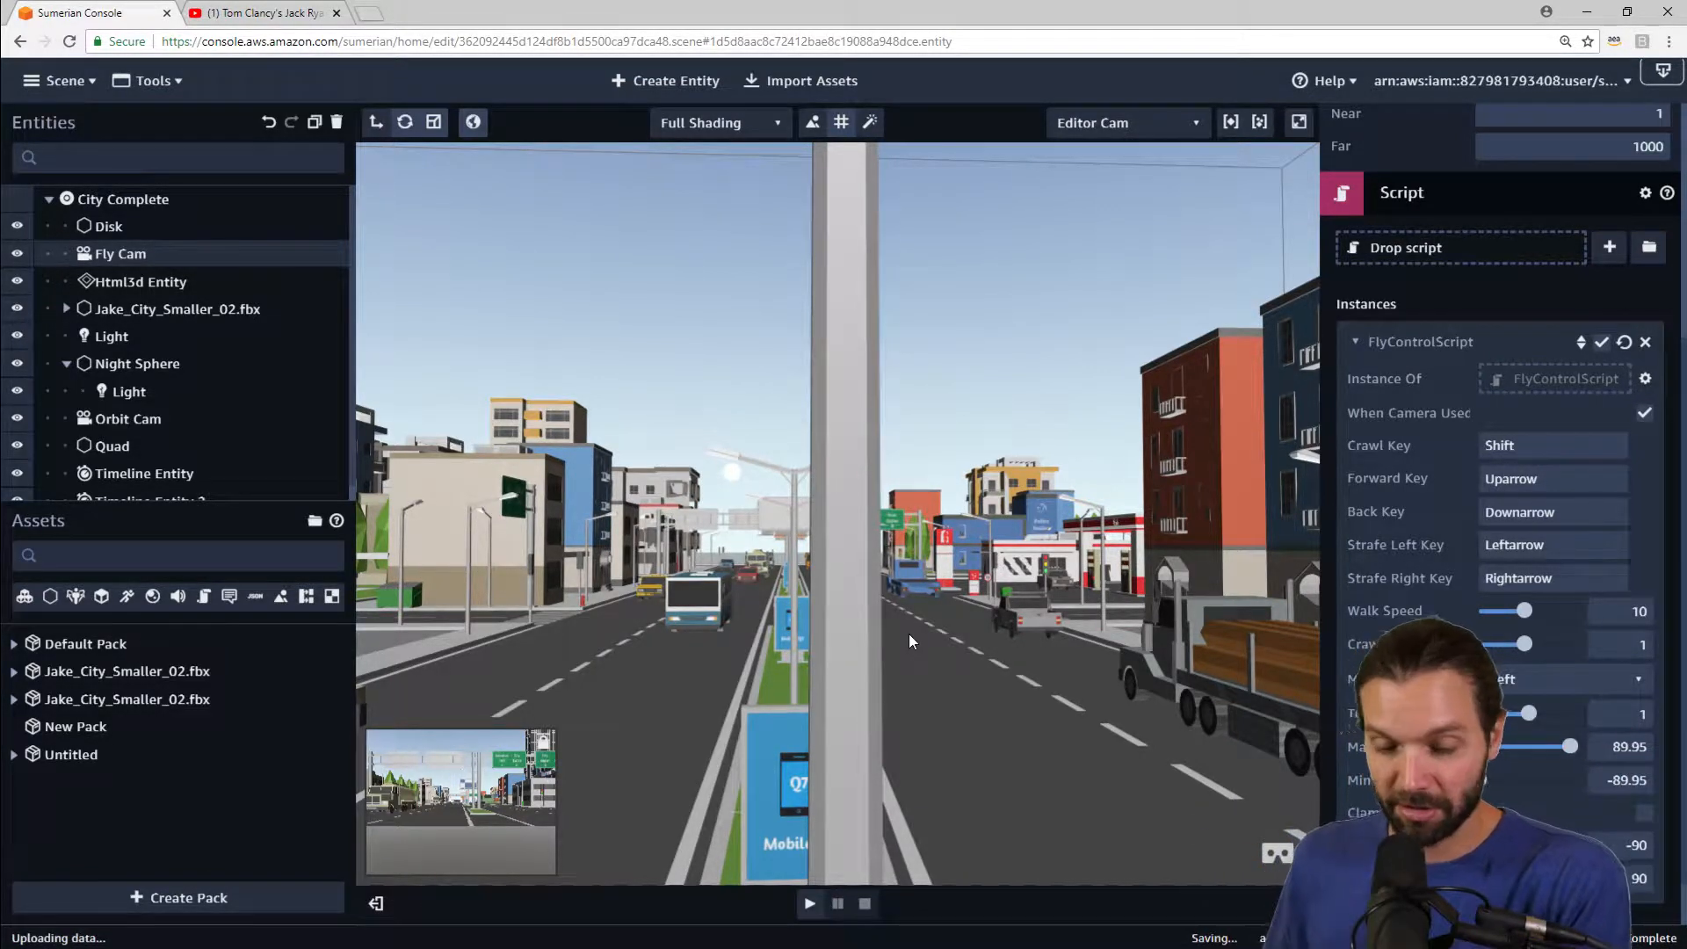
scroll(894, 615, down, 6)
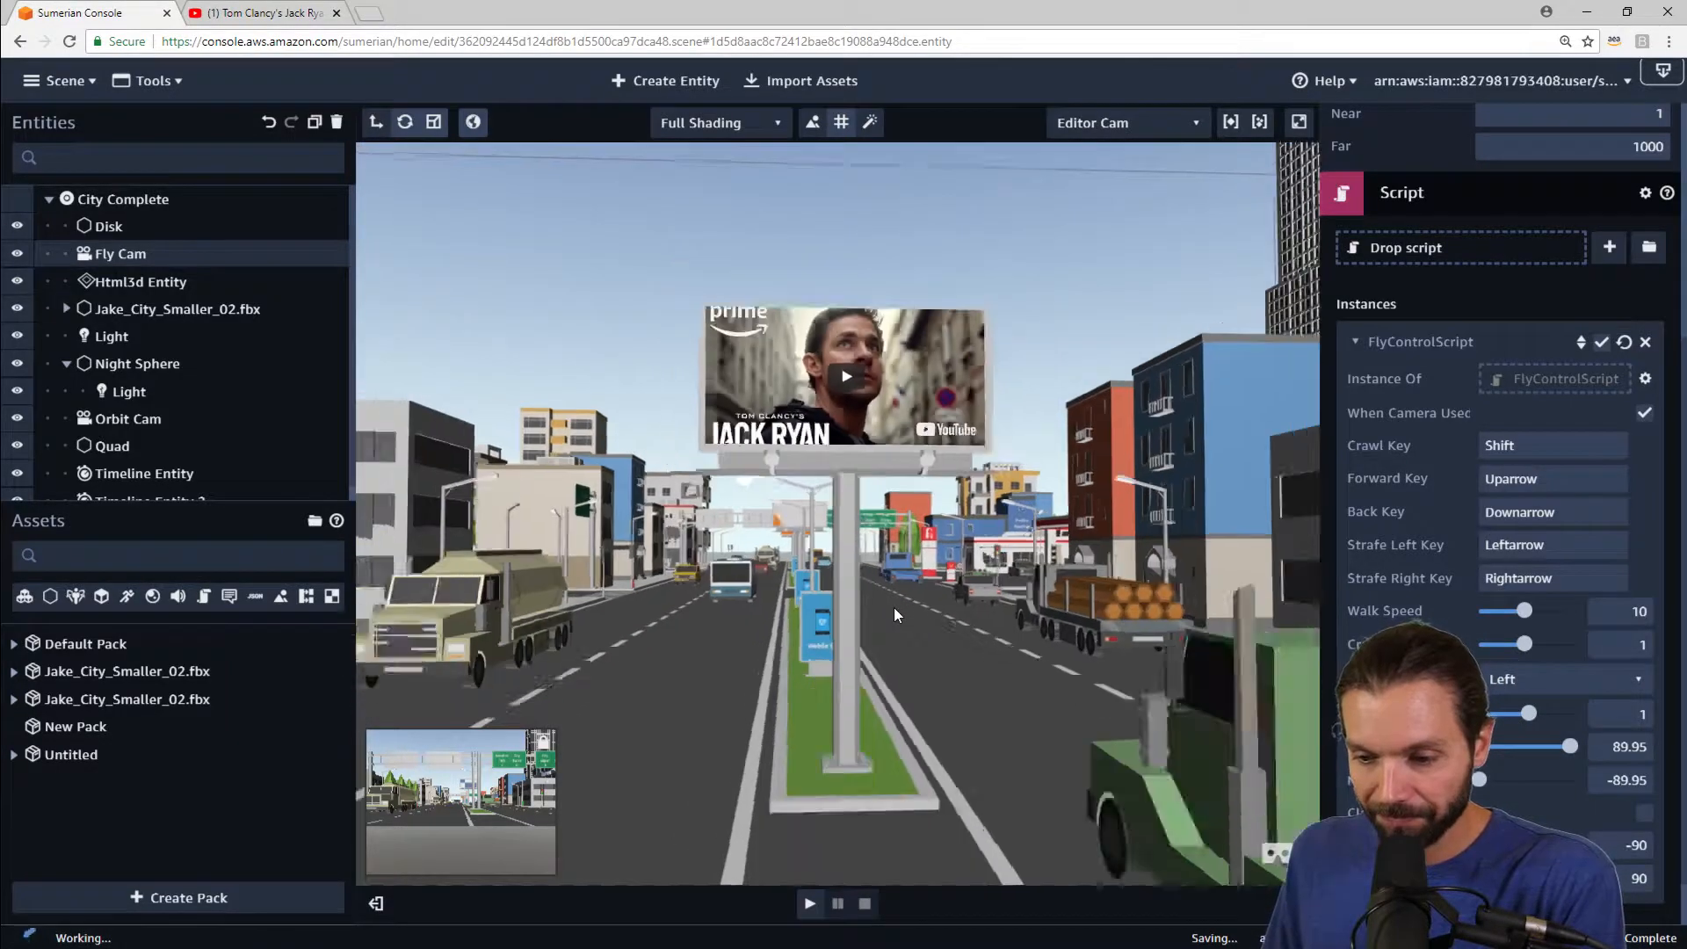
scroll(1023, 435, down, 8)
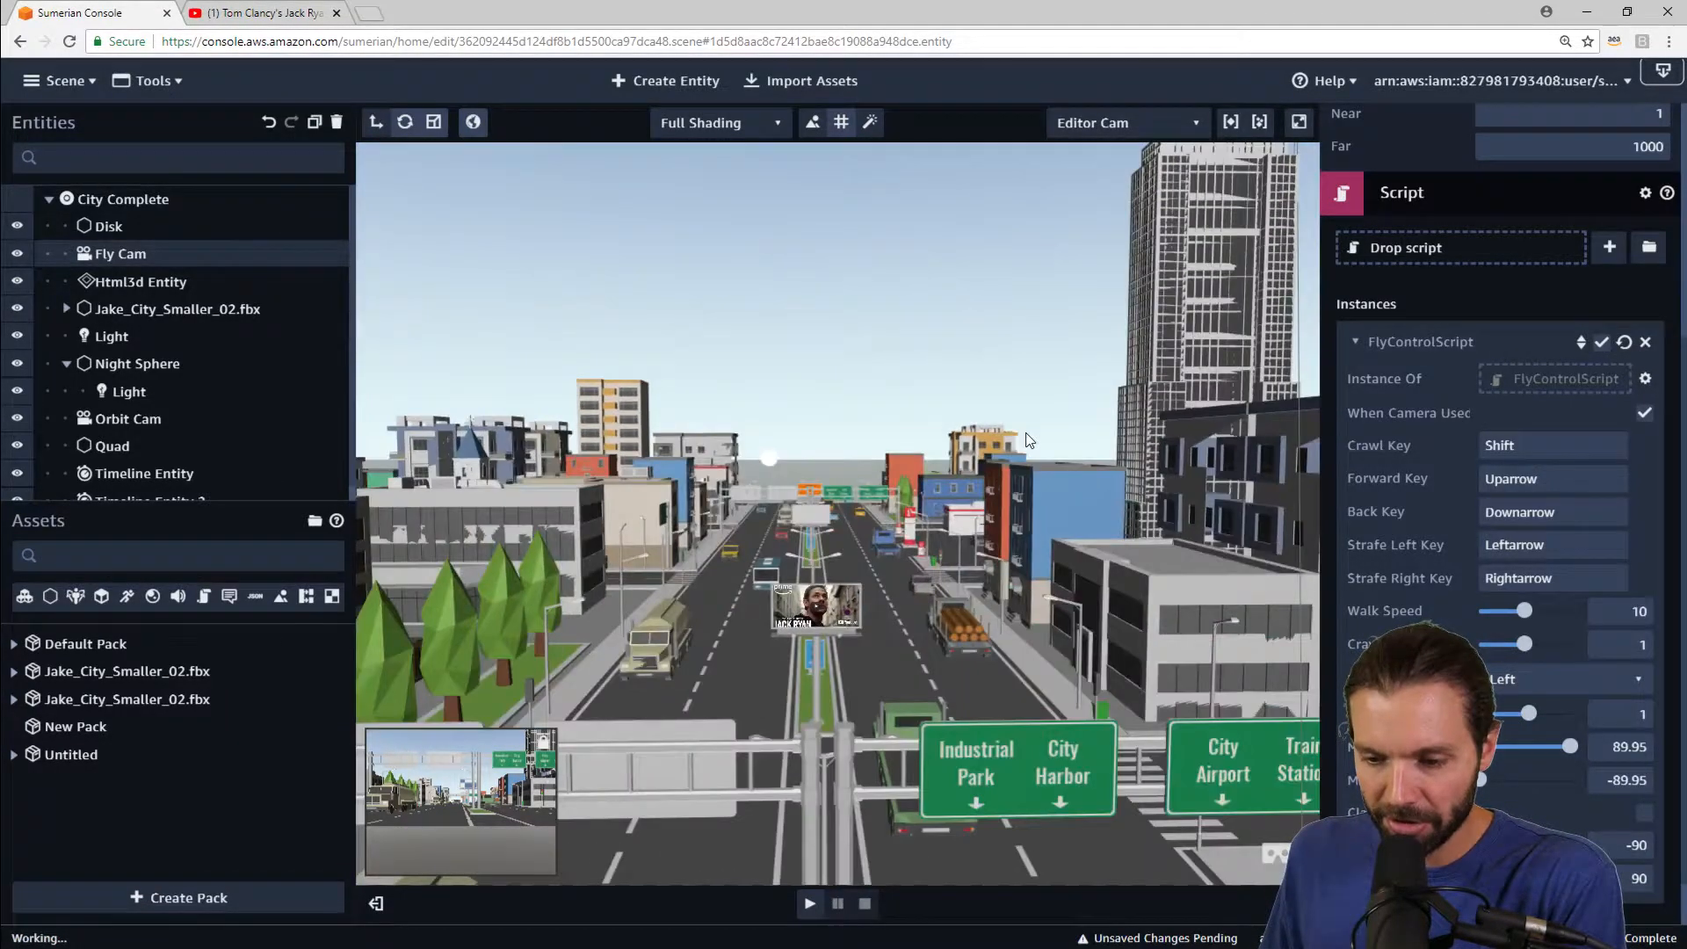
scroll(1014, 440, up, 10)
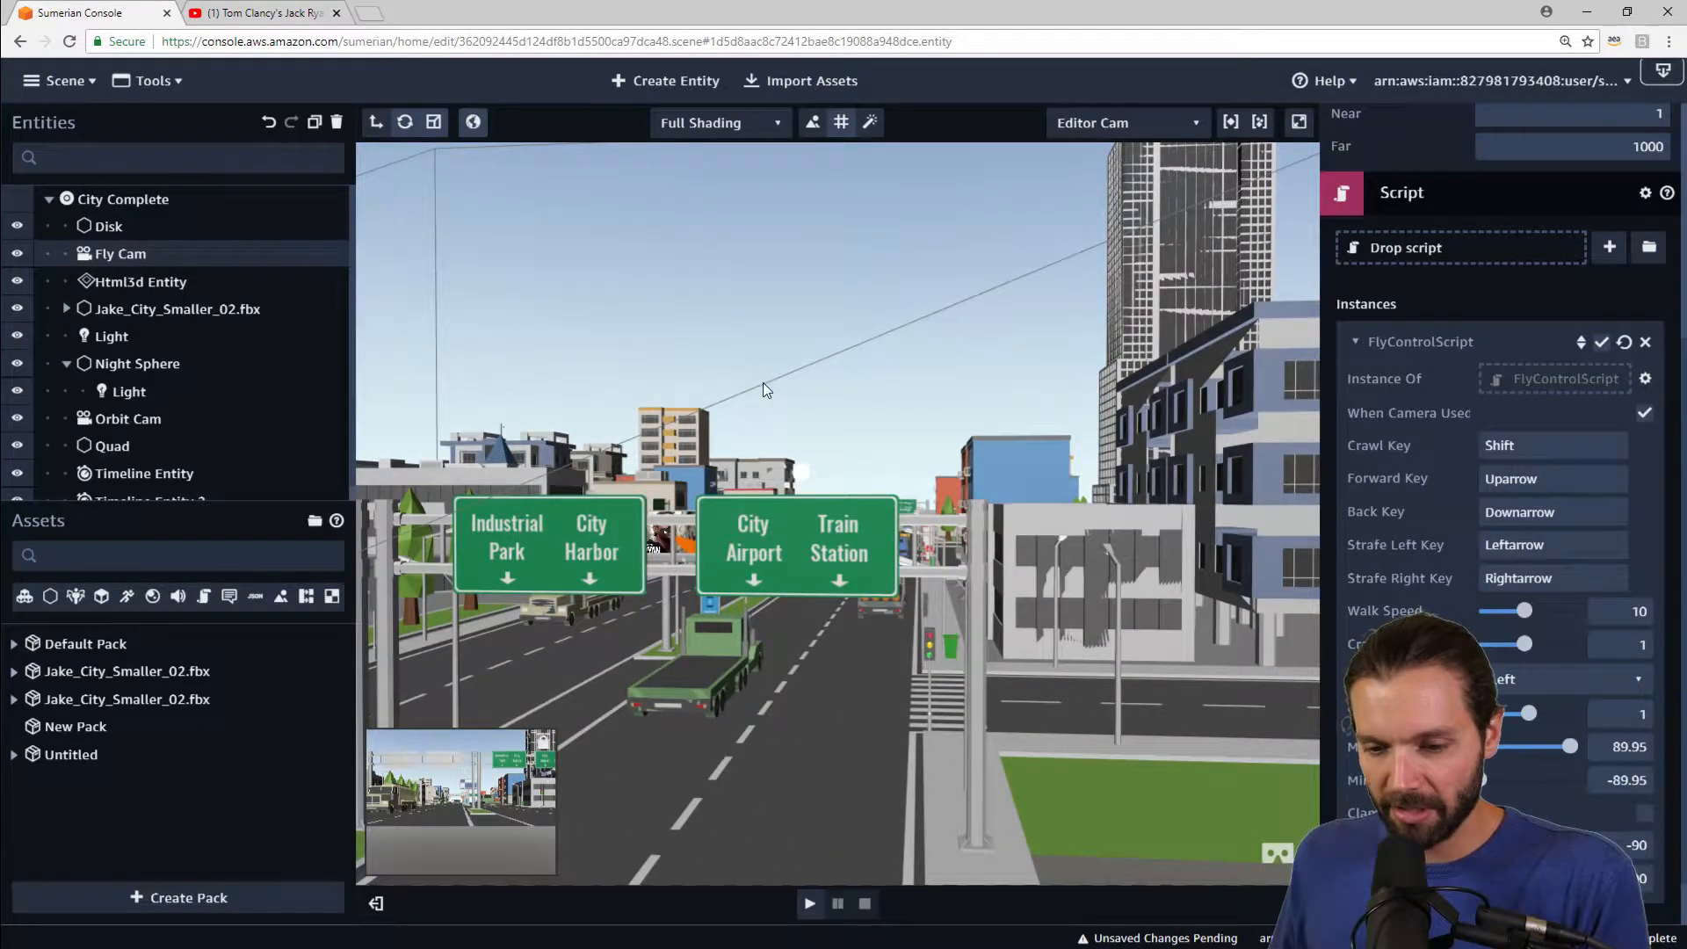
scroll(764, 386, down, 8)
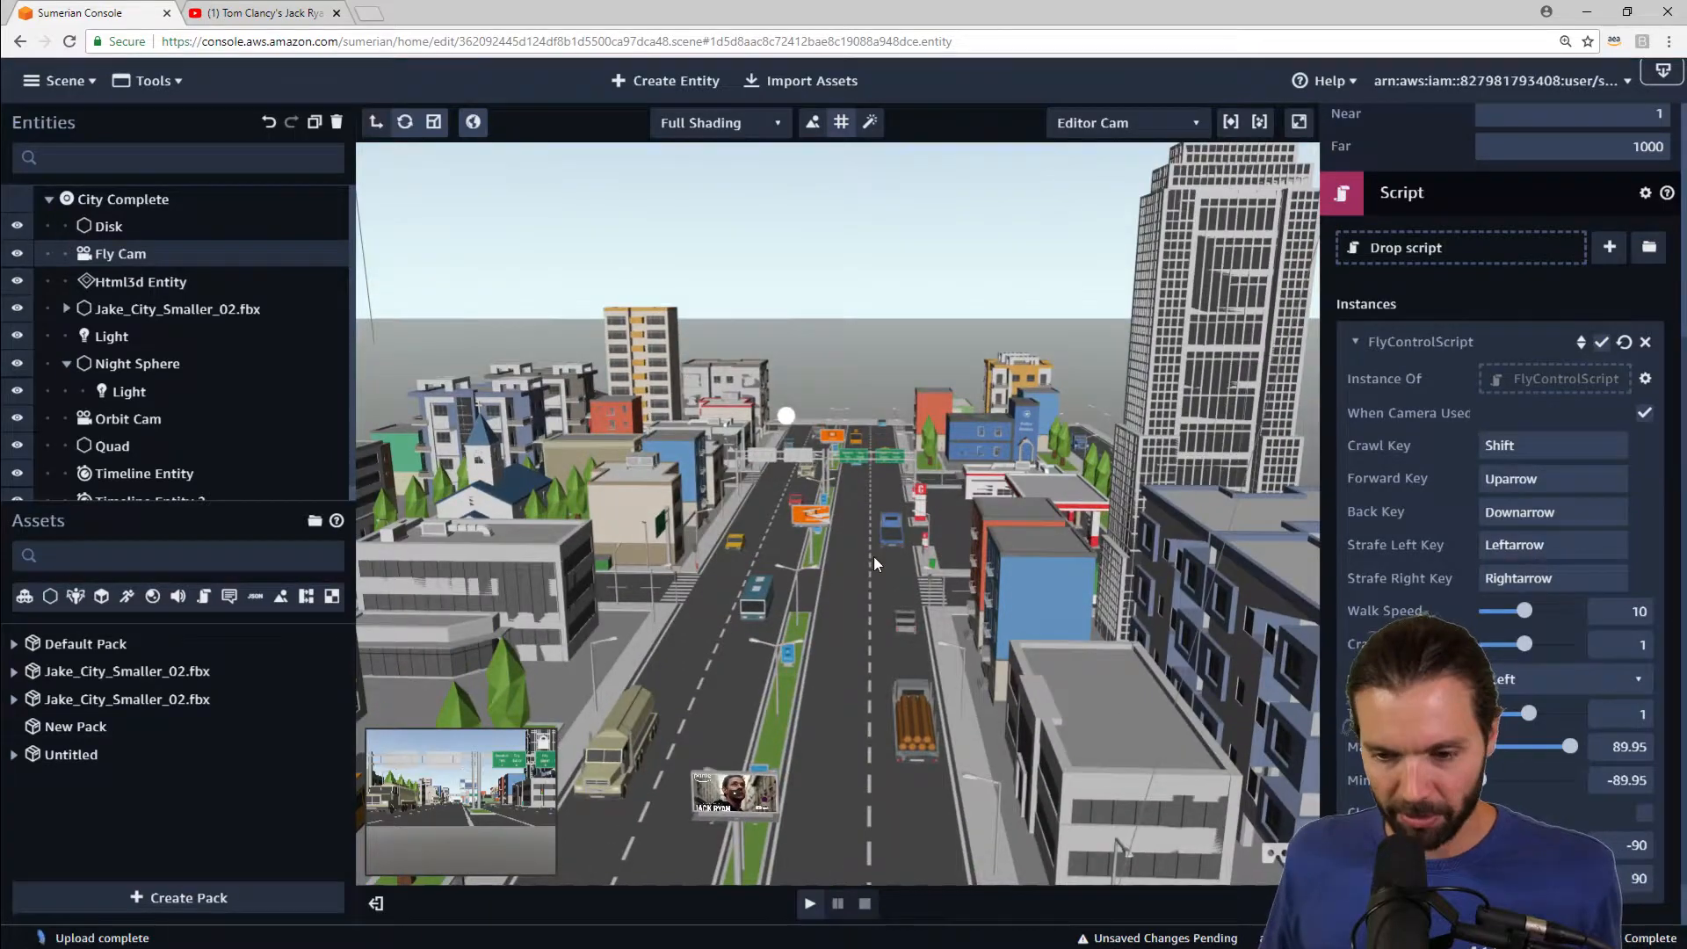
scroll(873, 556, up, 6)
drag(833, 453, 864, 527)
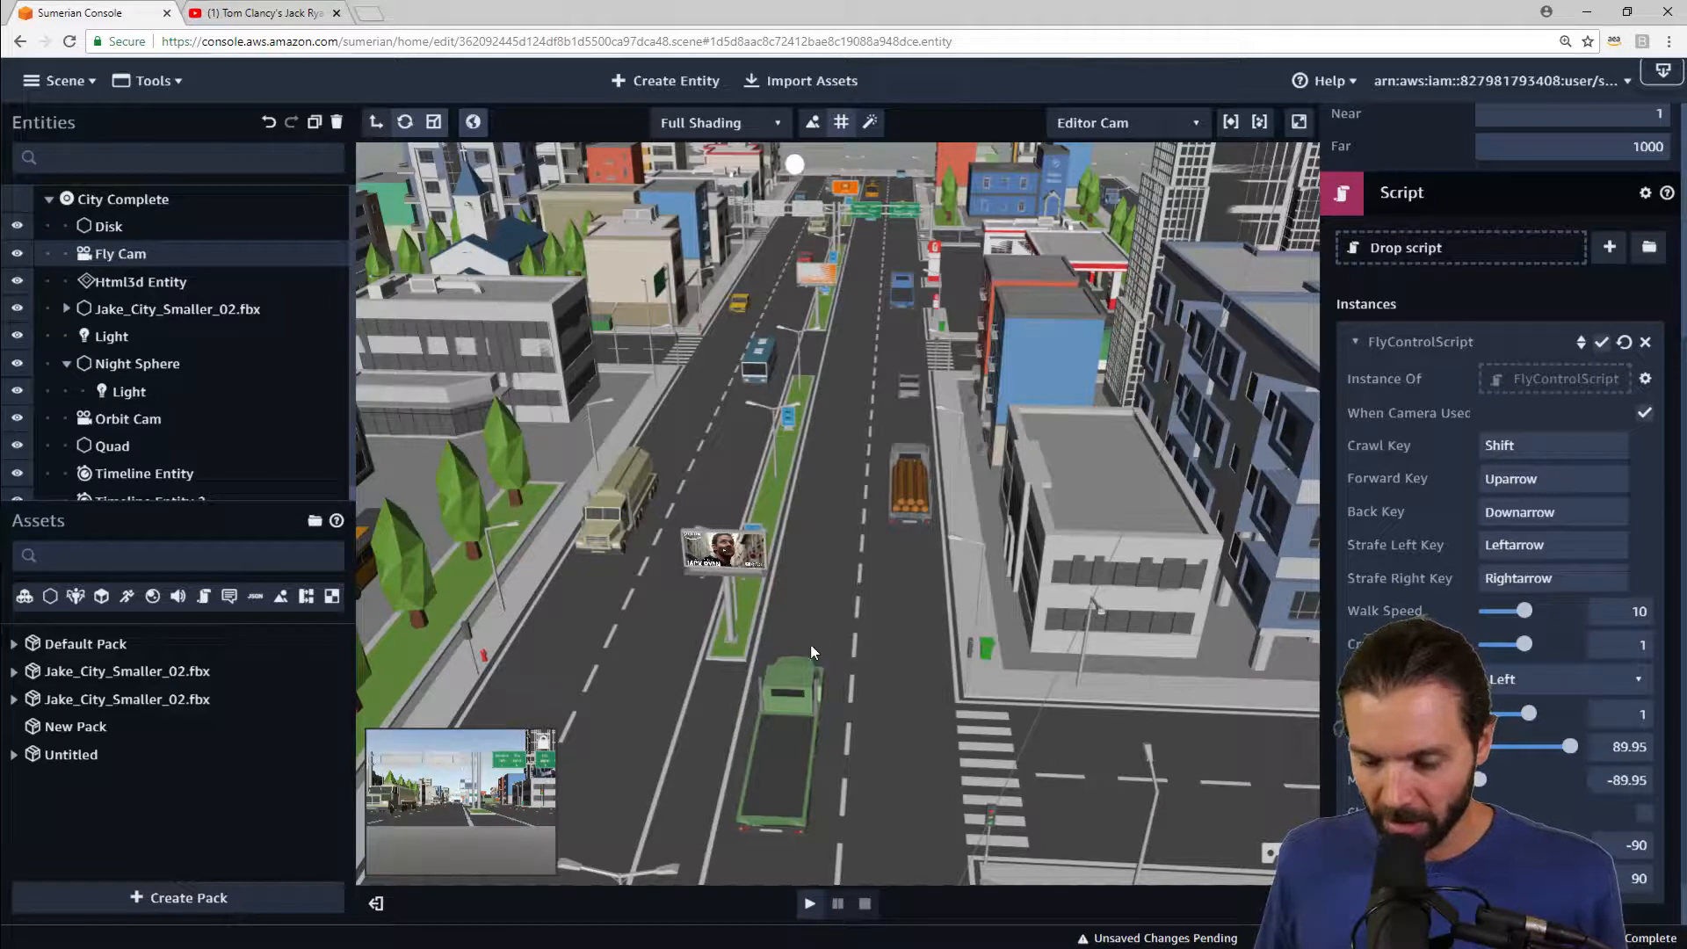
Step: Collapse the Fly Cam's Camera and Script component sections in the inspector
click(1429, 200)
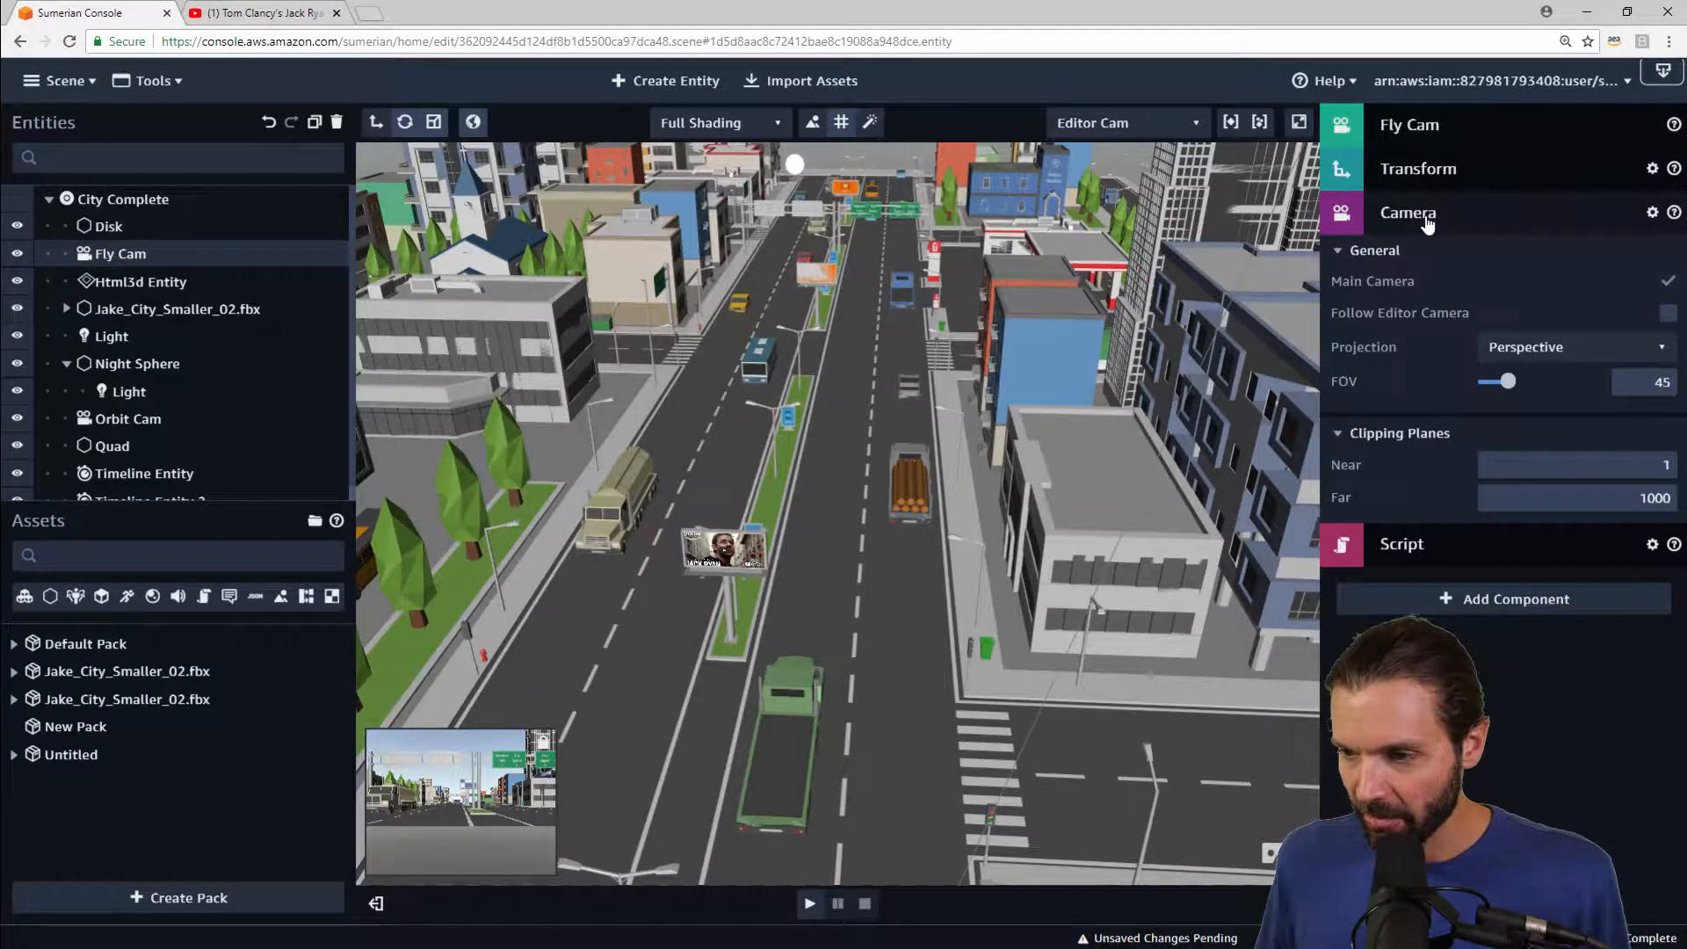
click(1423, 216)
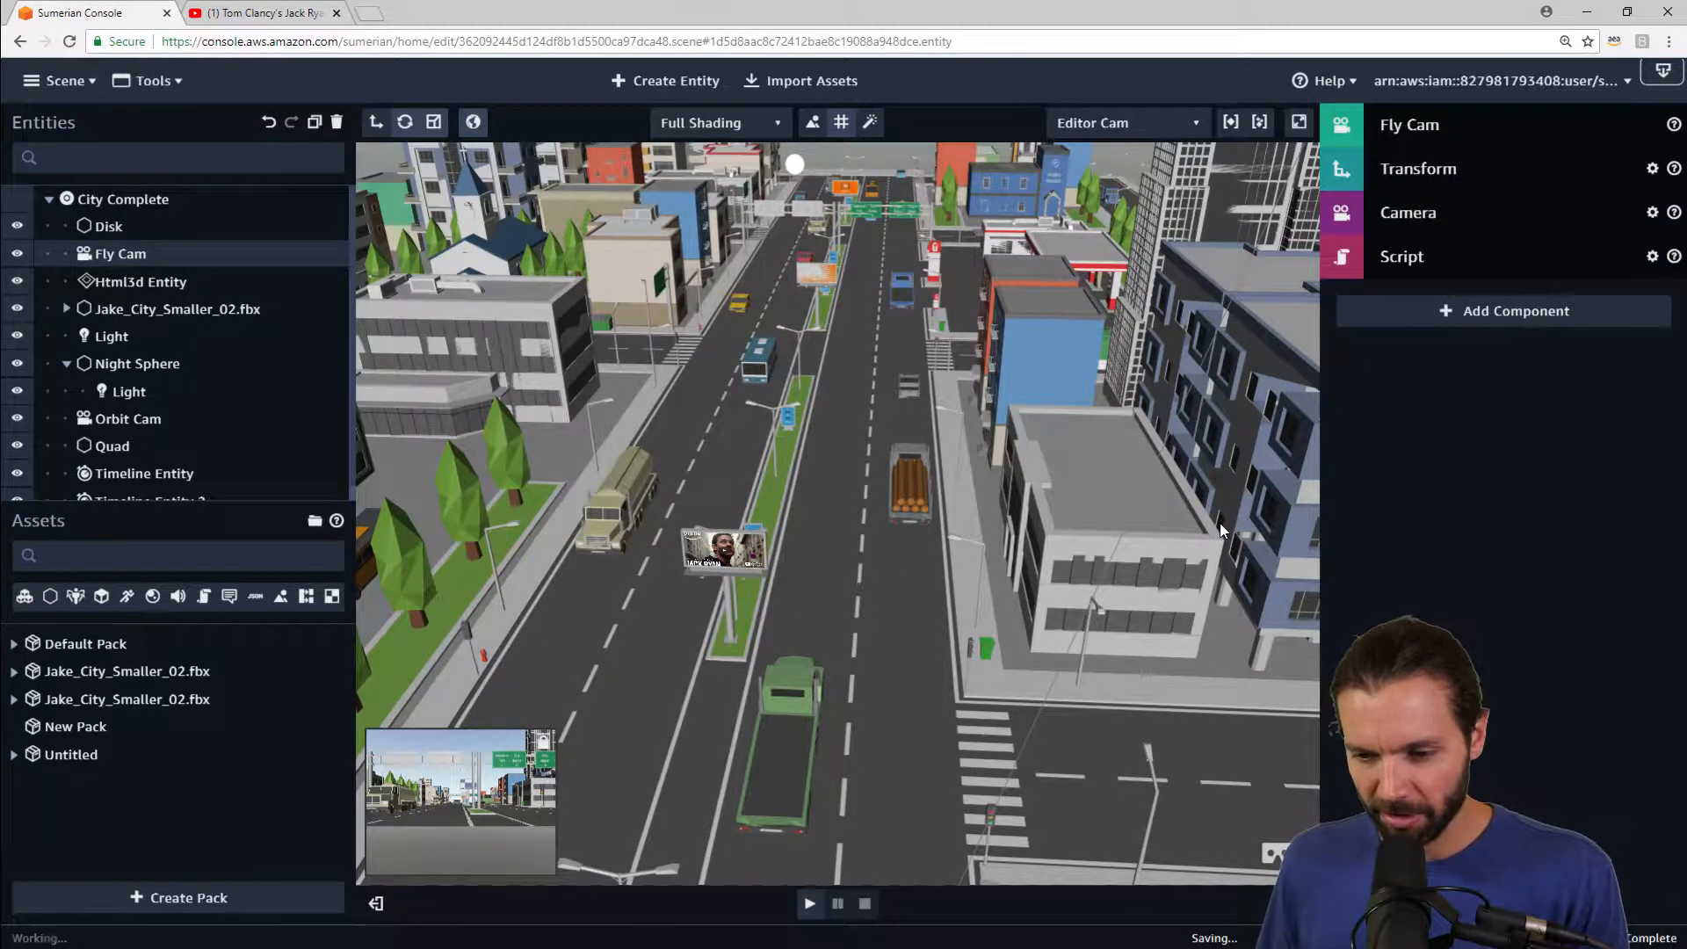
right_drag(951, 747, 963, 667)
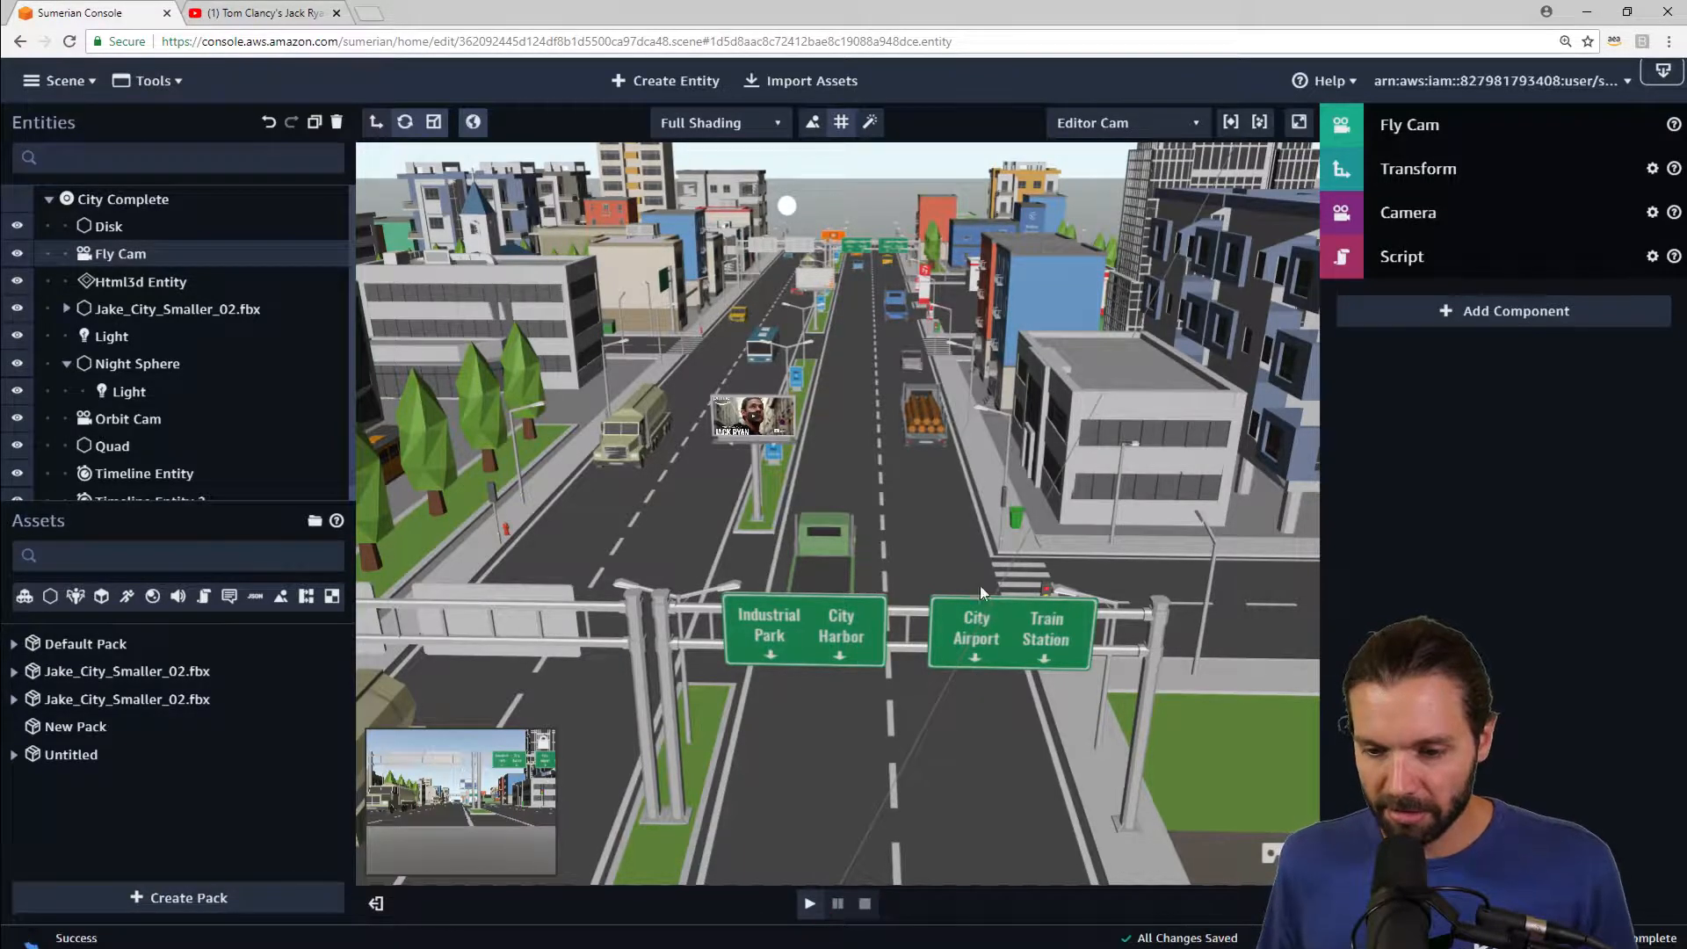
right_drag(1024, 513, 1012, 556)
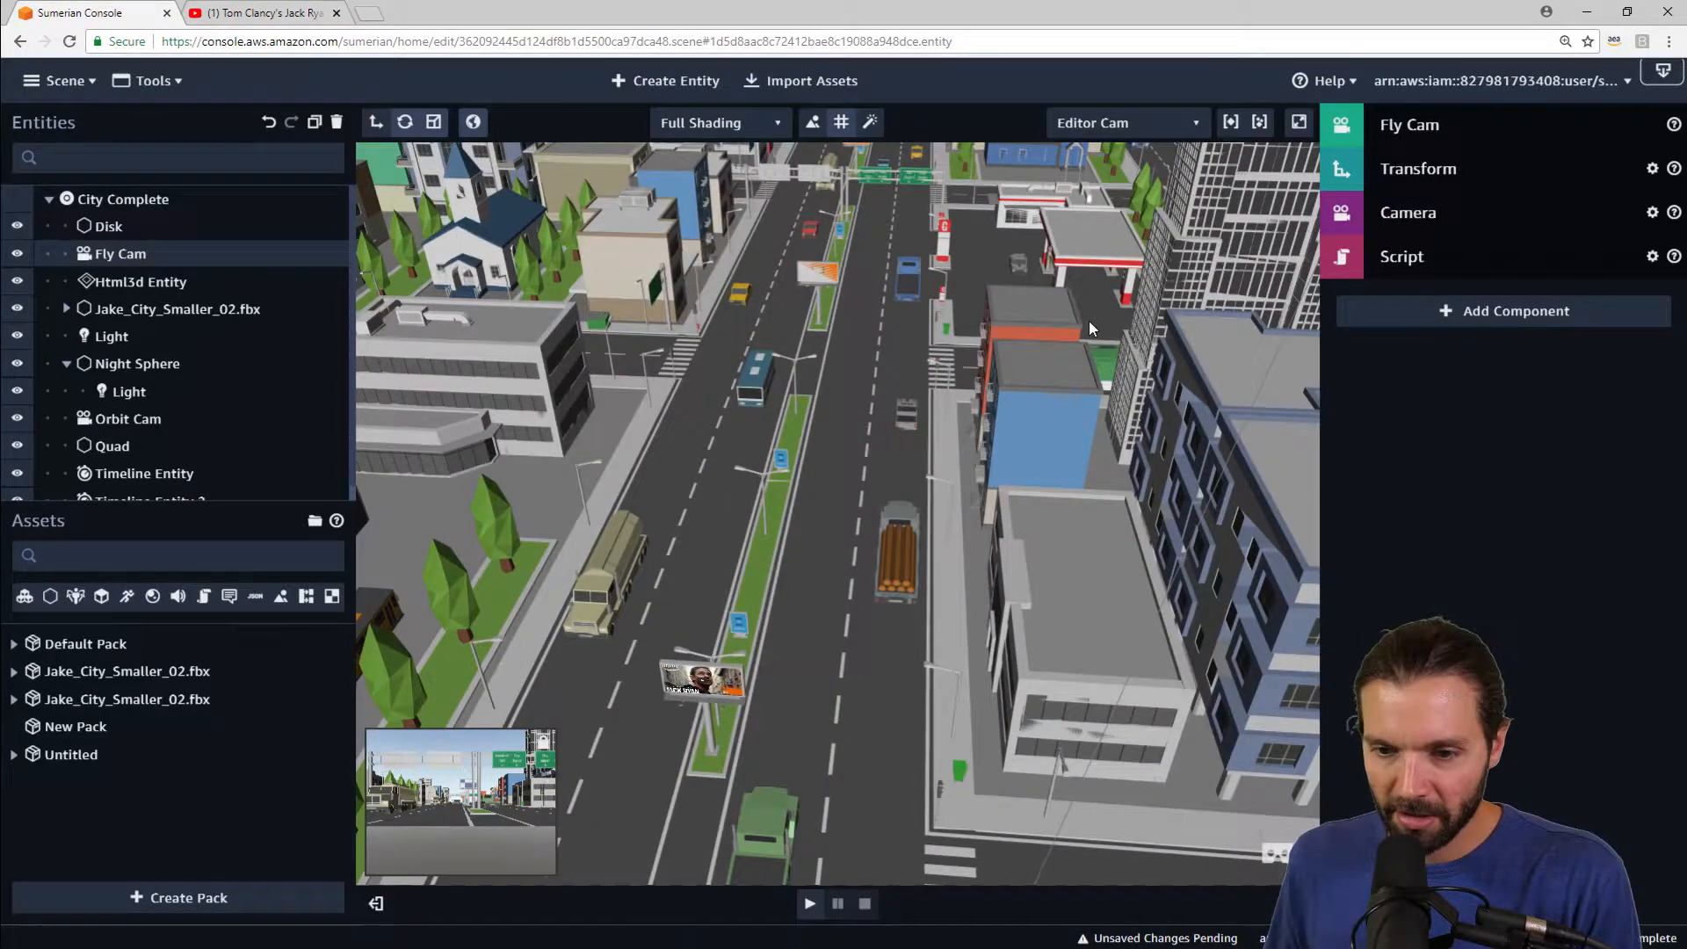
right_drag(1089, 322, 677, 327)
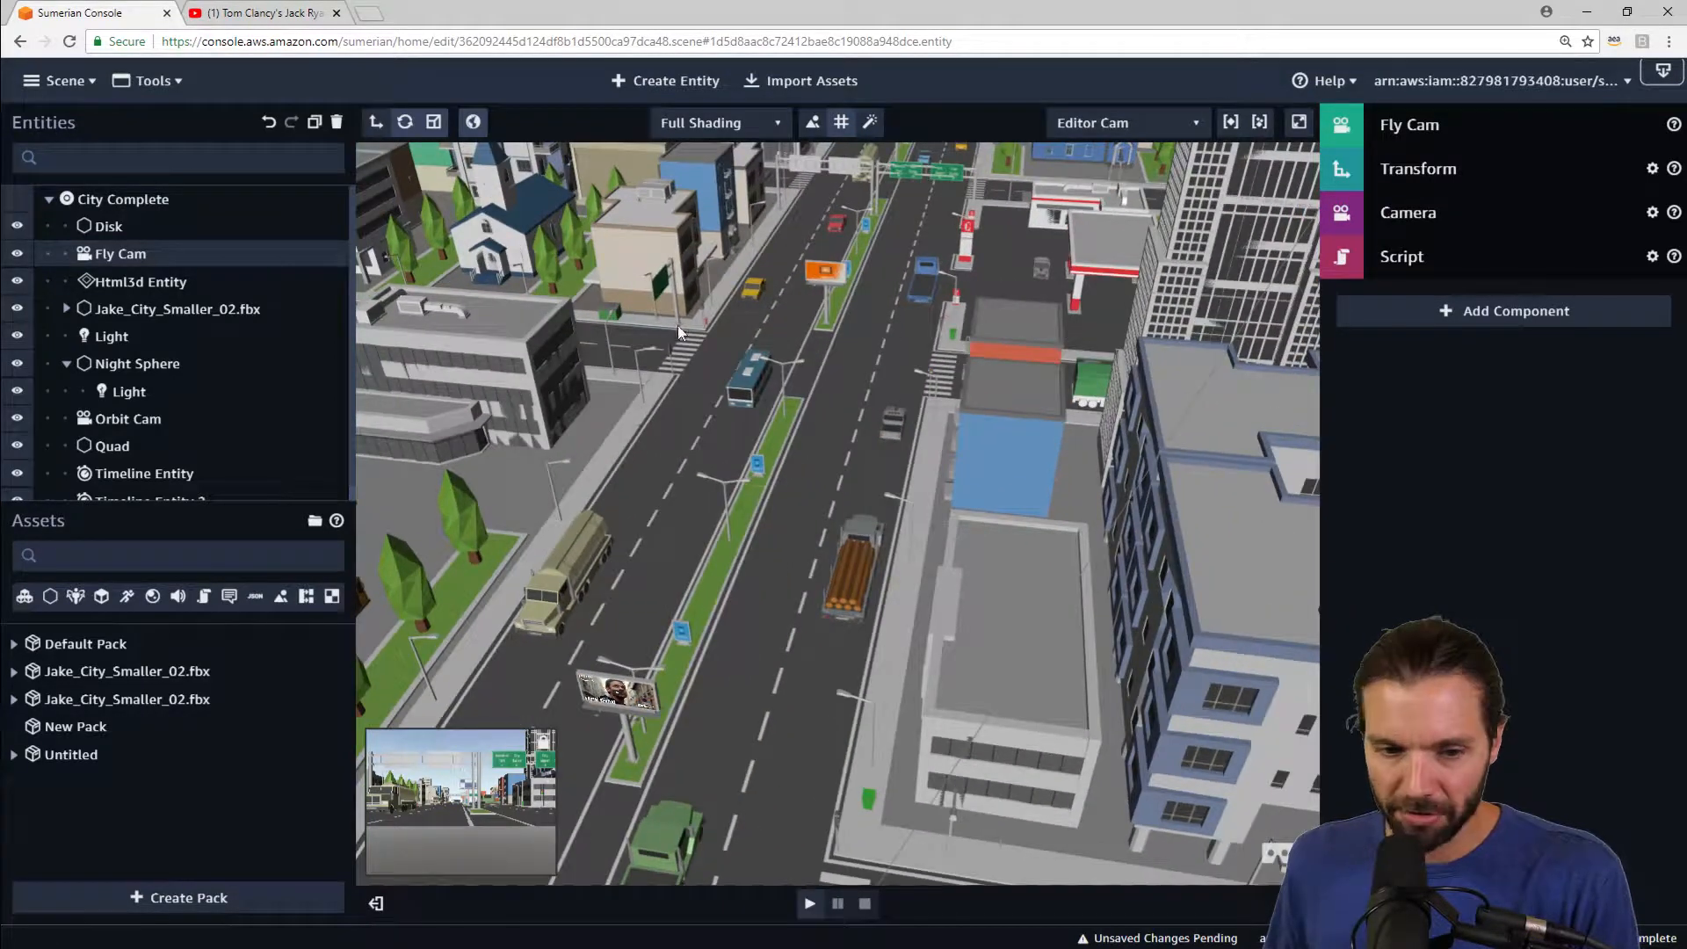
Step: Search the entity hierarchy for MUSCLE and focus the view on the muscle car vehicle
click(67, 309)
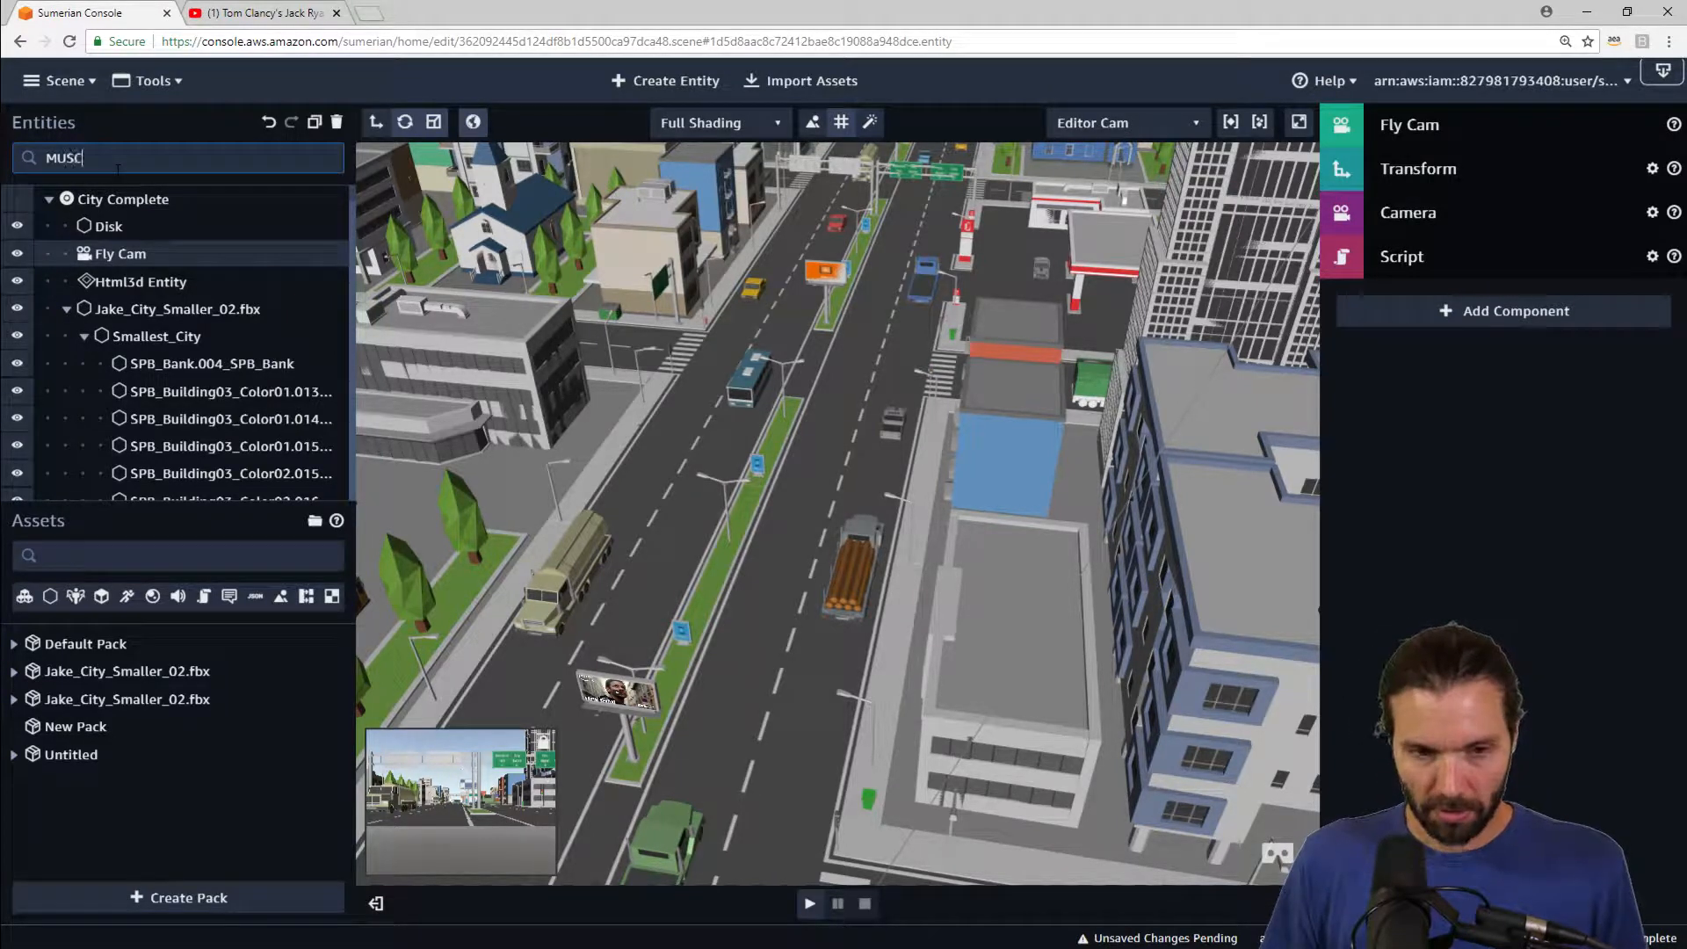
text(K)
text(E)
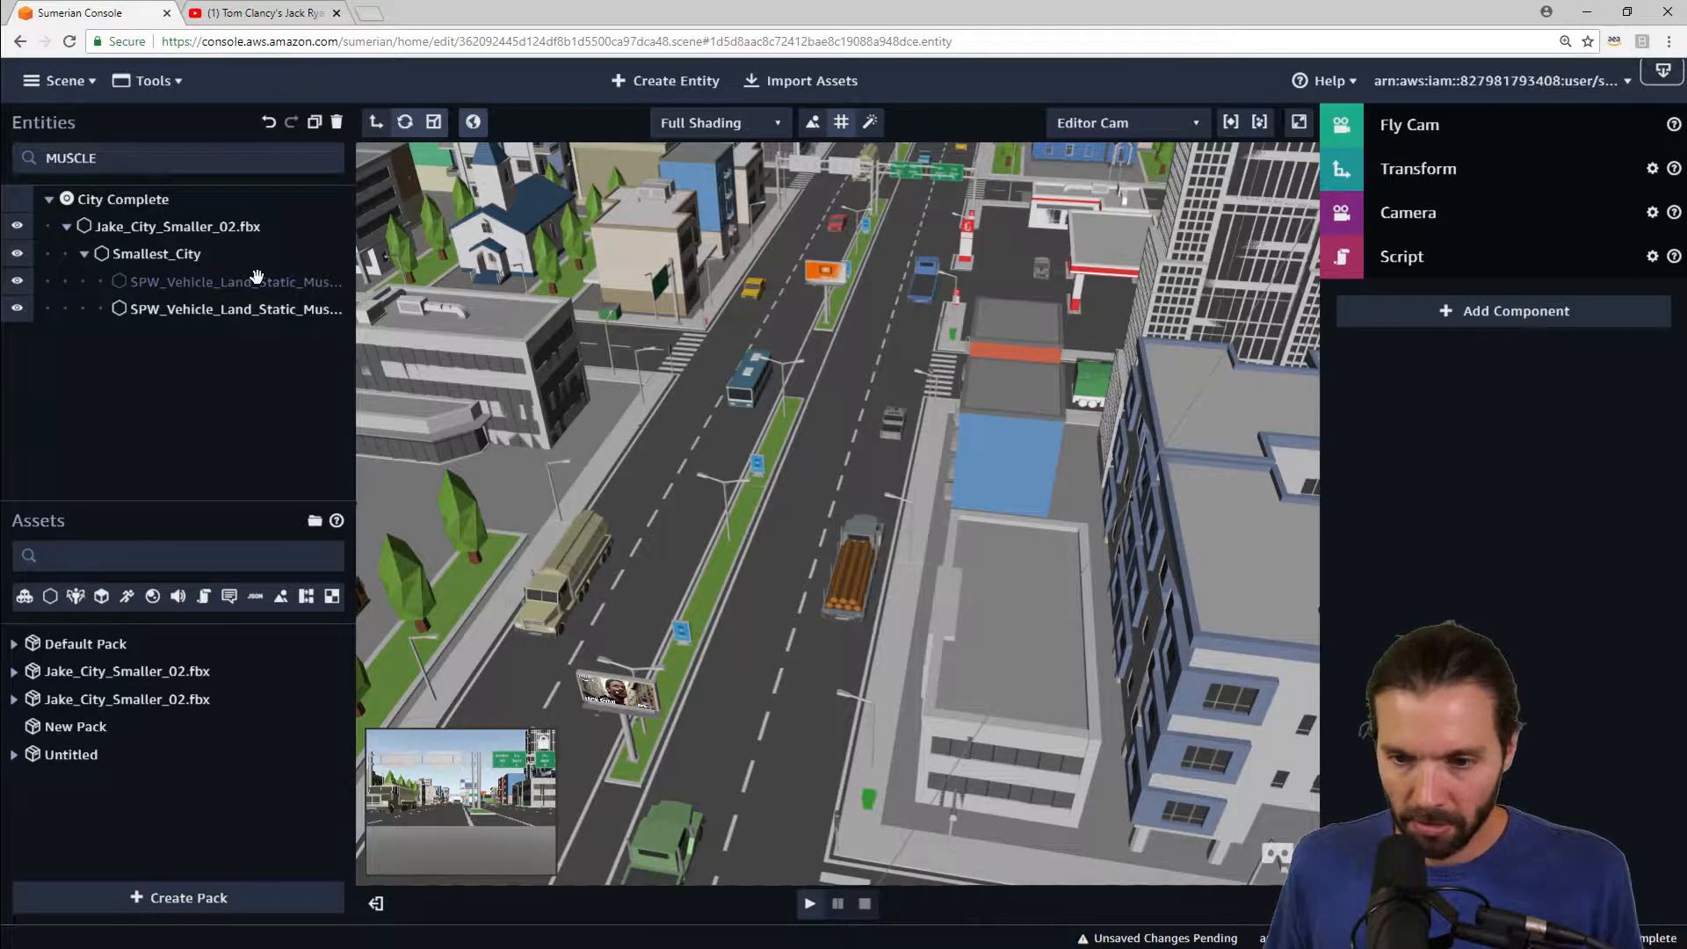
double_click(218, 281)
click(218, 281)
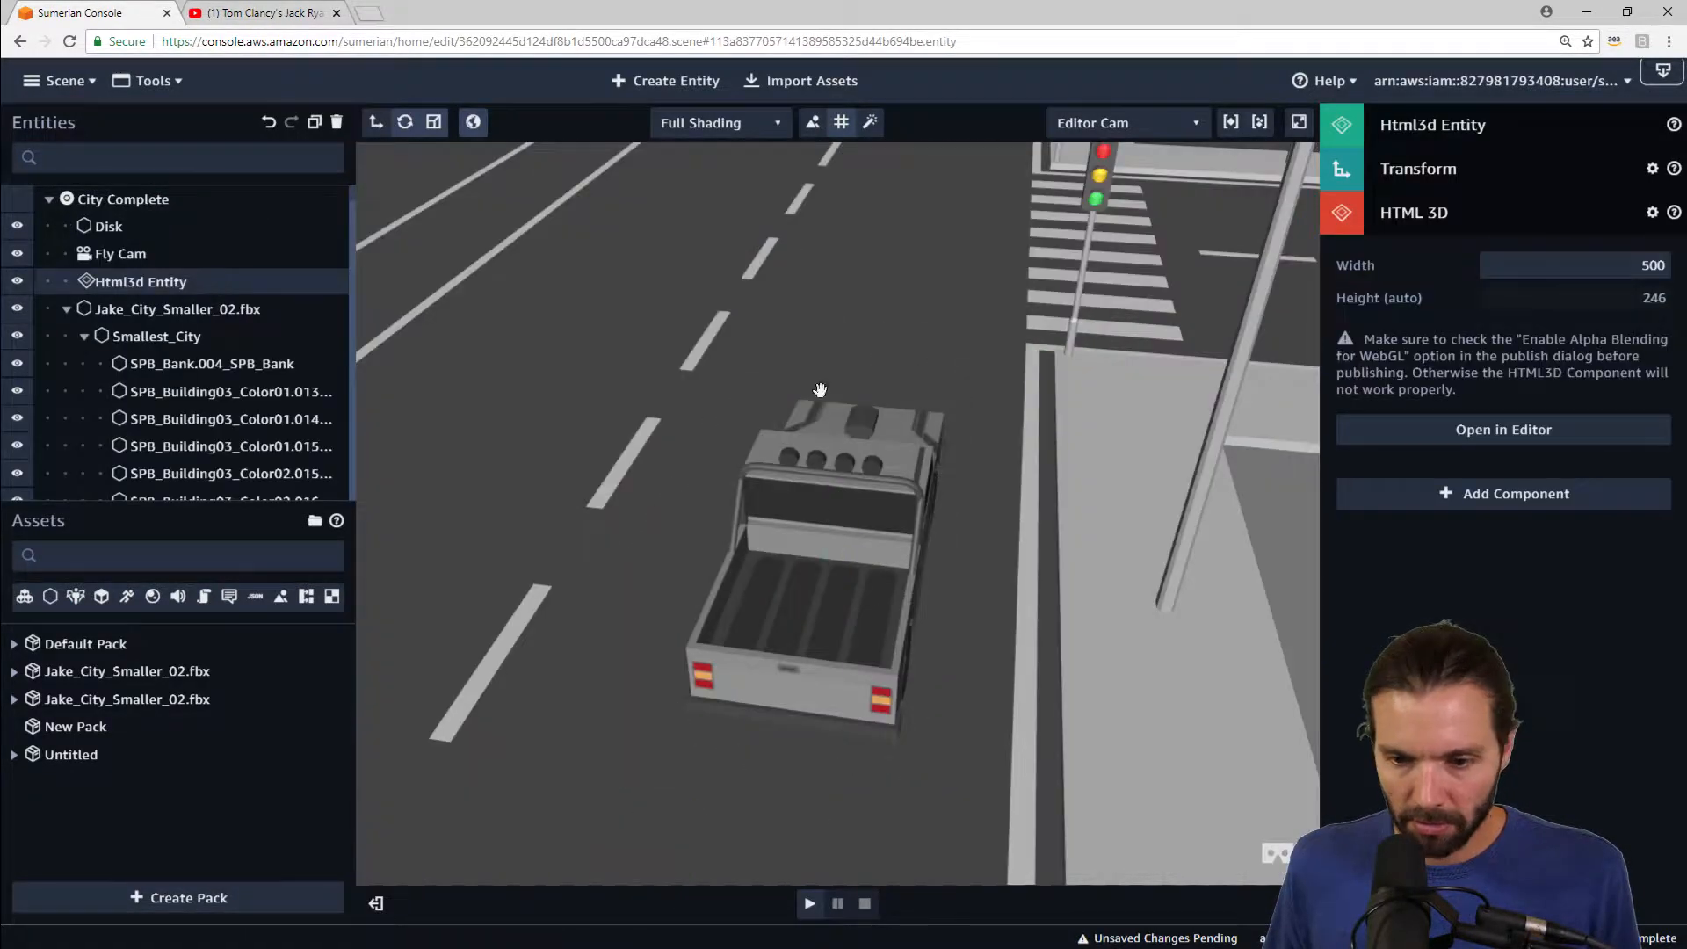
drag(975, 398, 1203, 341)
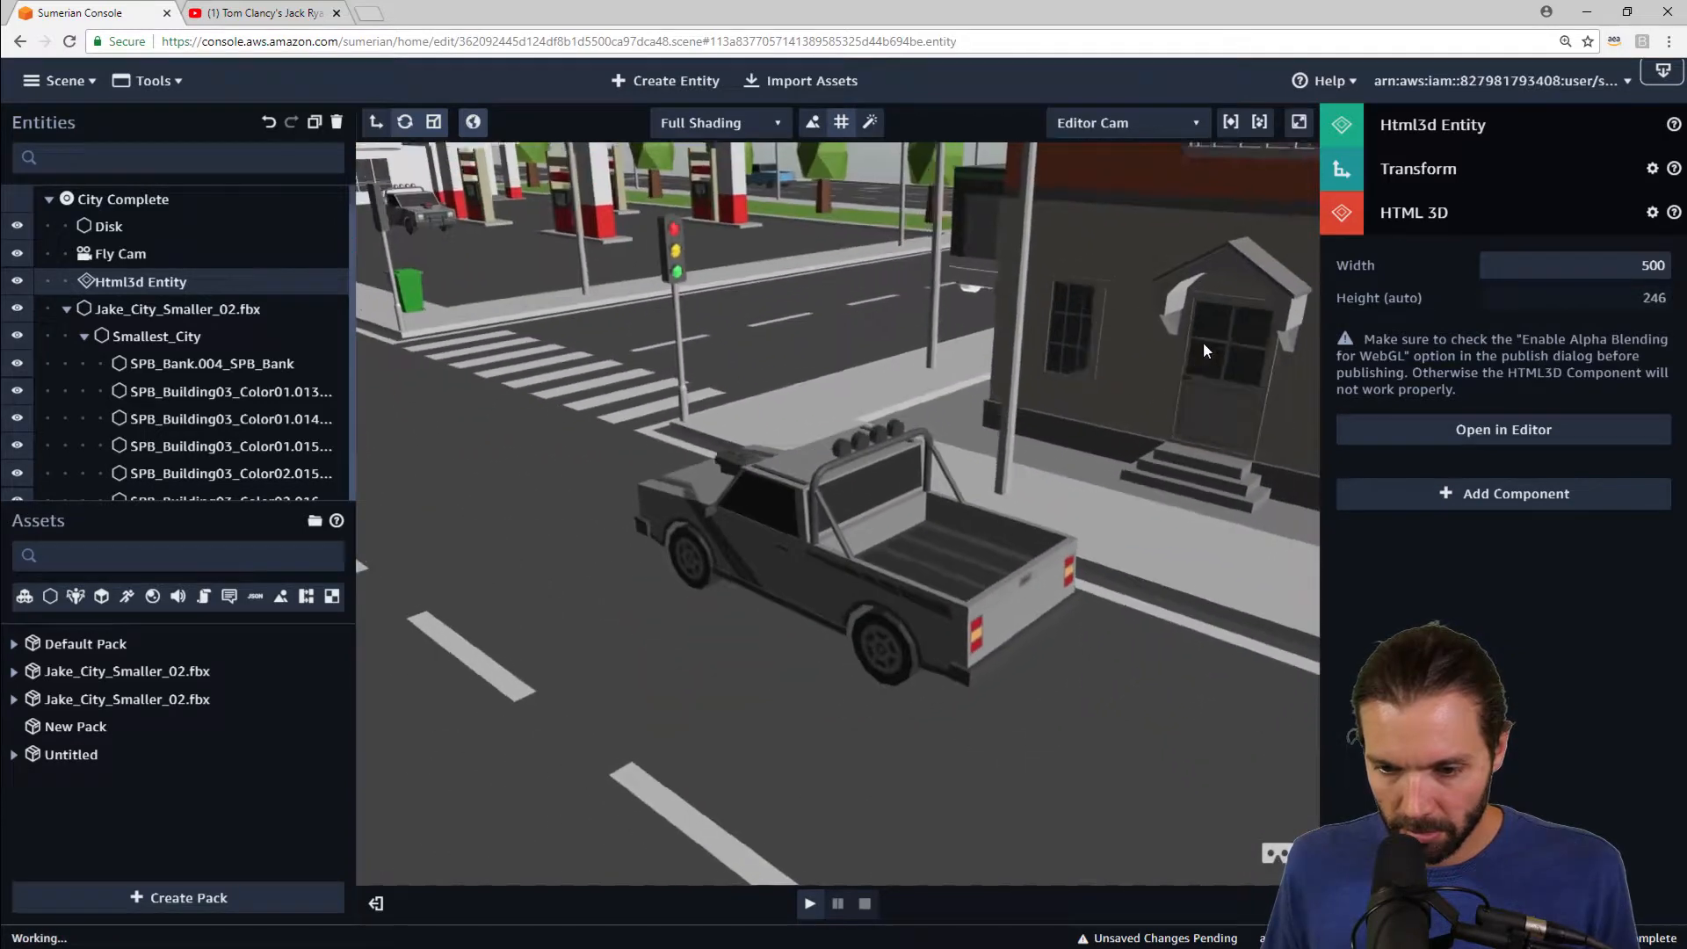
Step: Enter MUSCLE in the entity search again to list the matching city objects
click(204, 159)
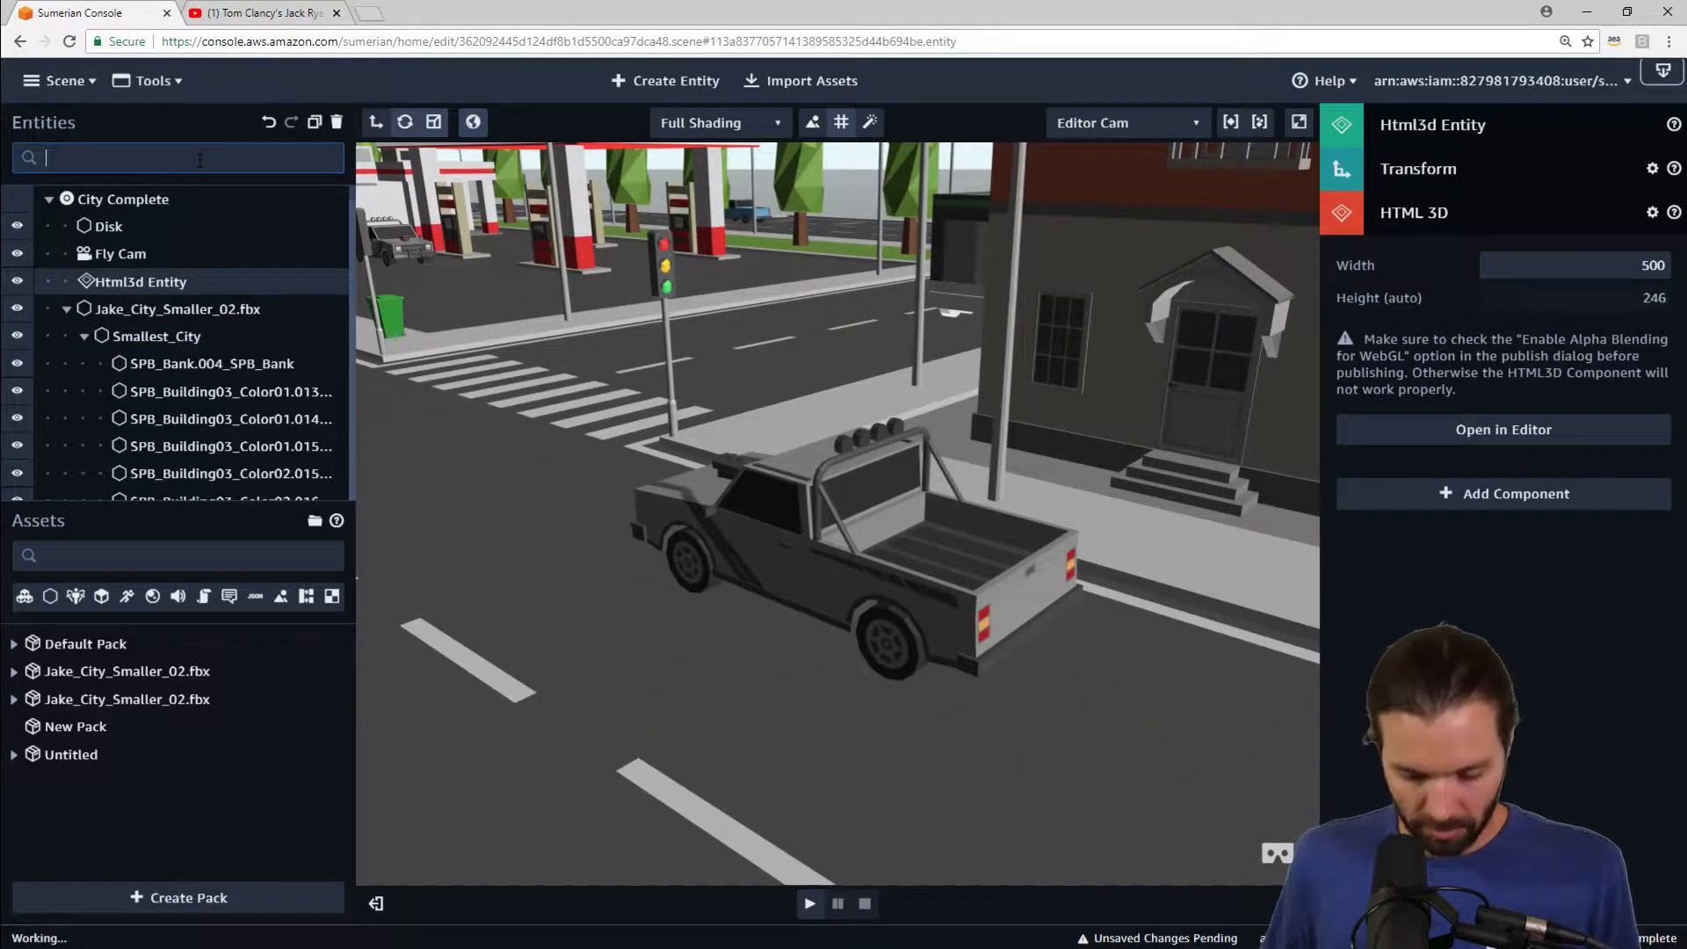
text(MUSCK)
key(BackSpace)
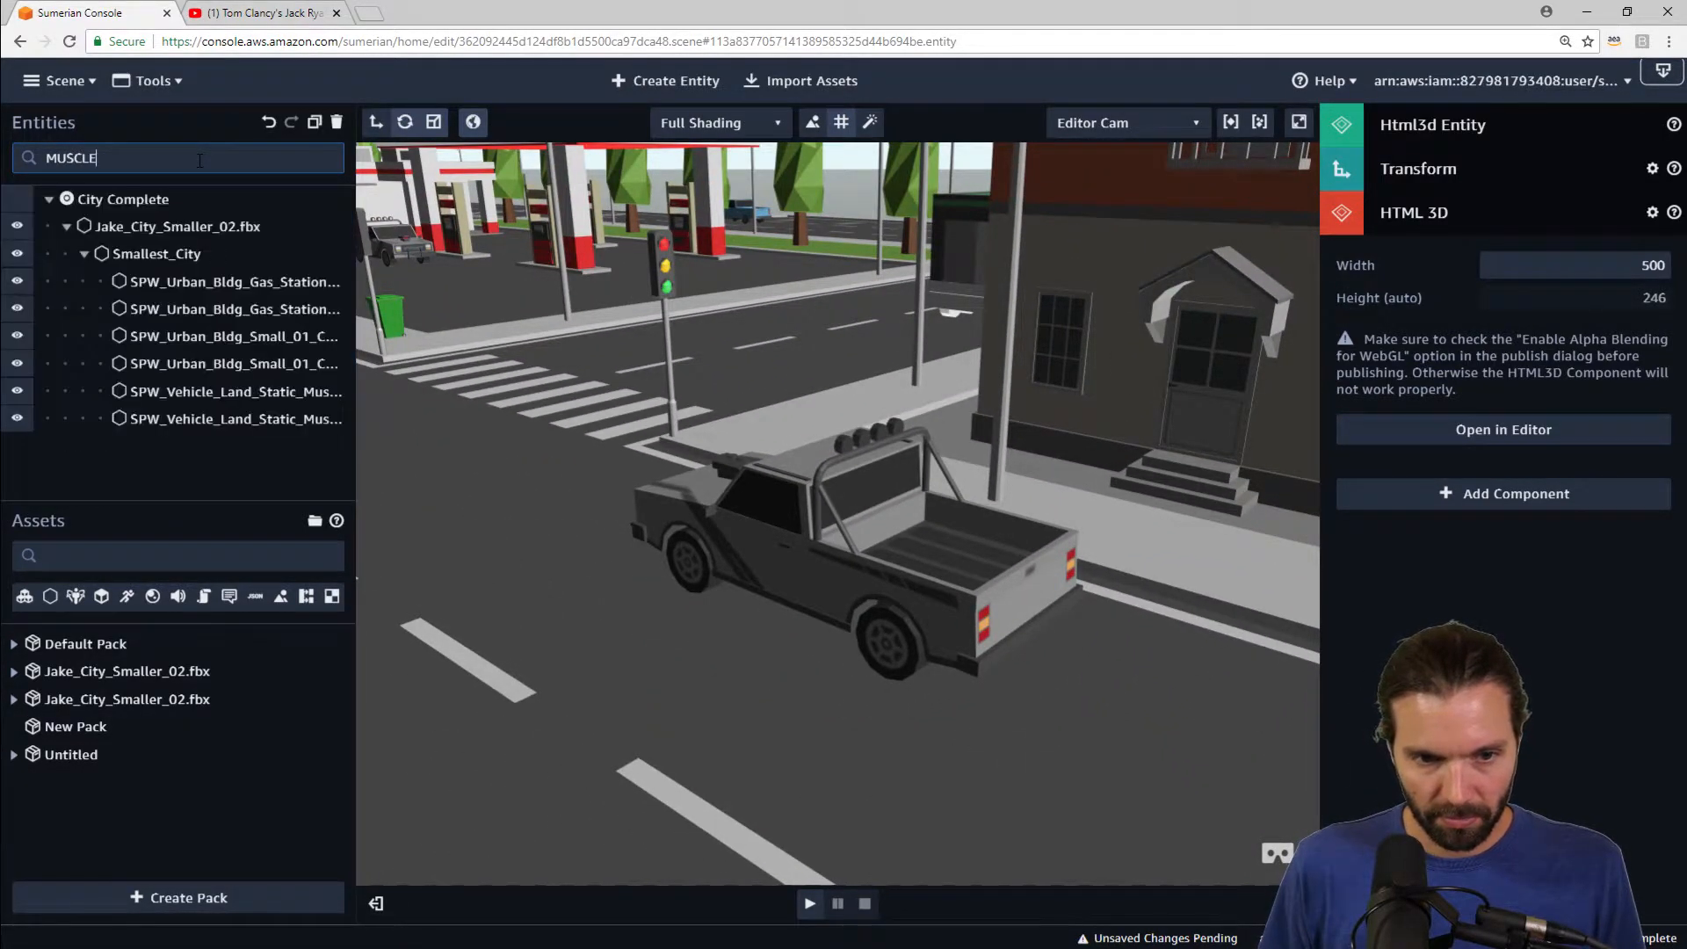
Step: Select the muscle car vehicle entity from the MUSCLE search results
text(LE)
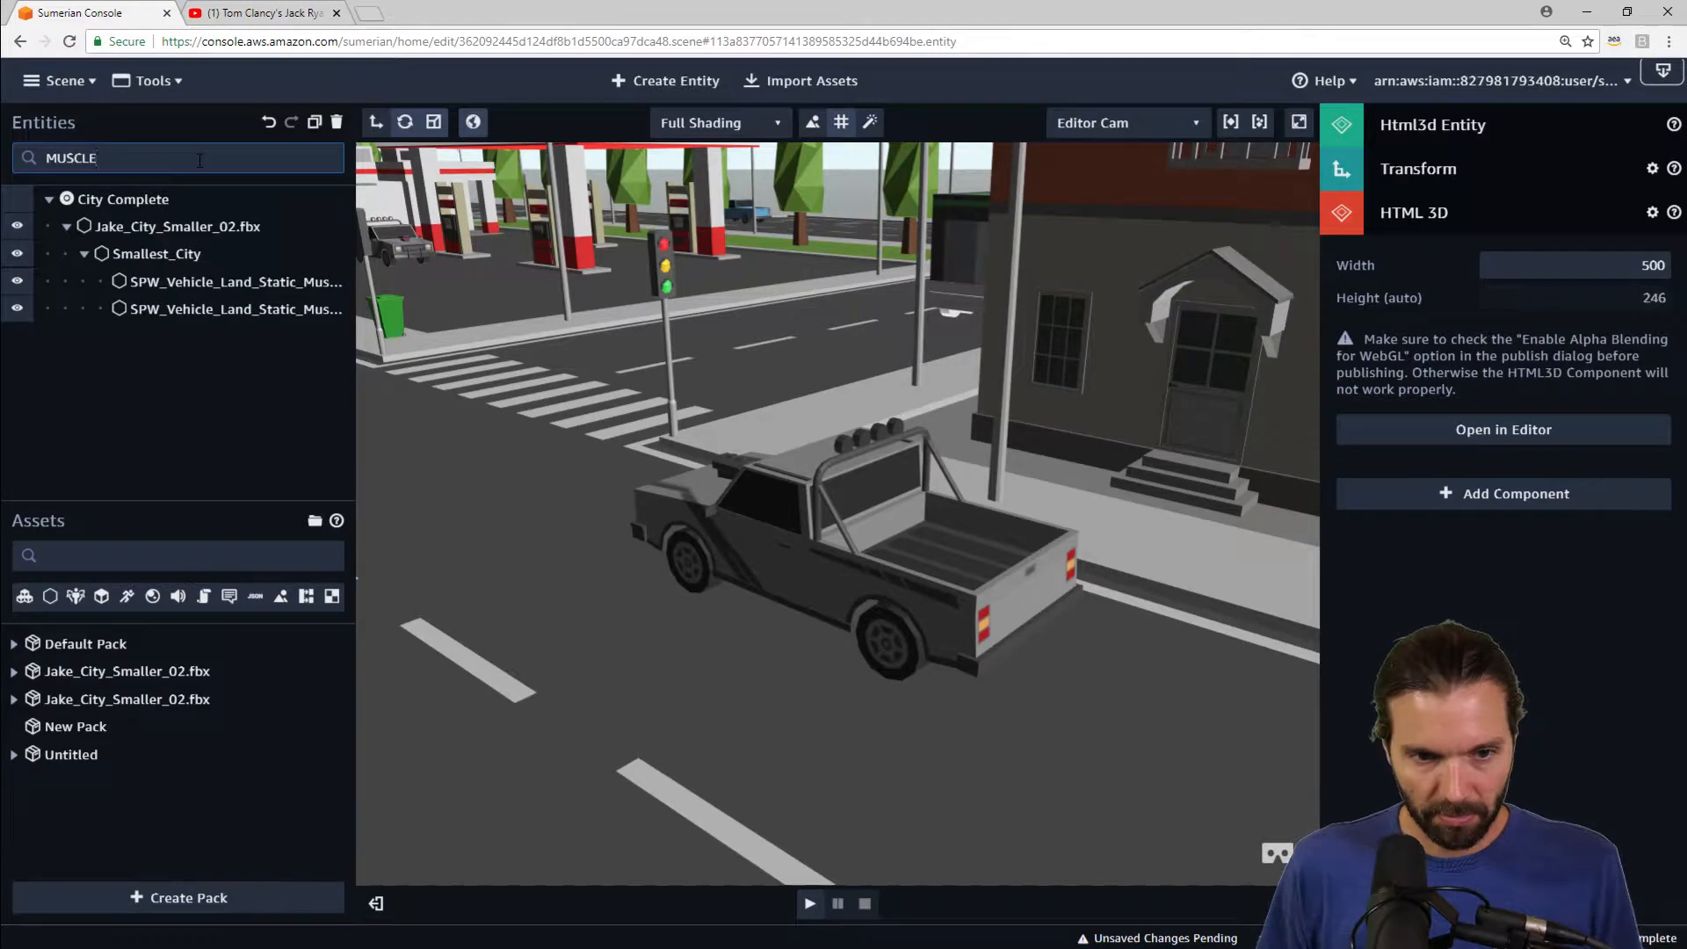
click(298, 284)
click(292, 307)
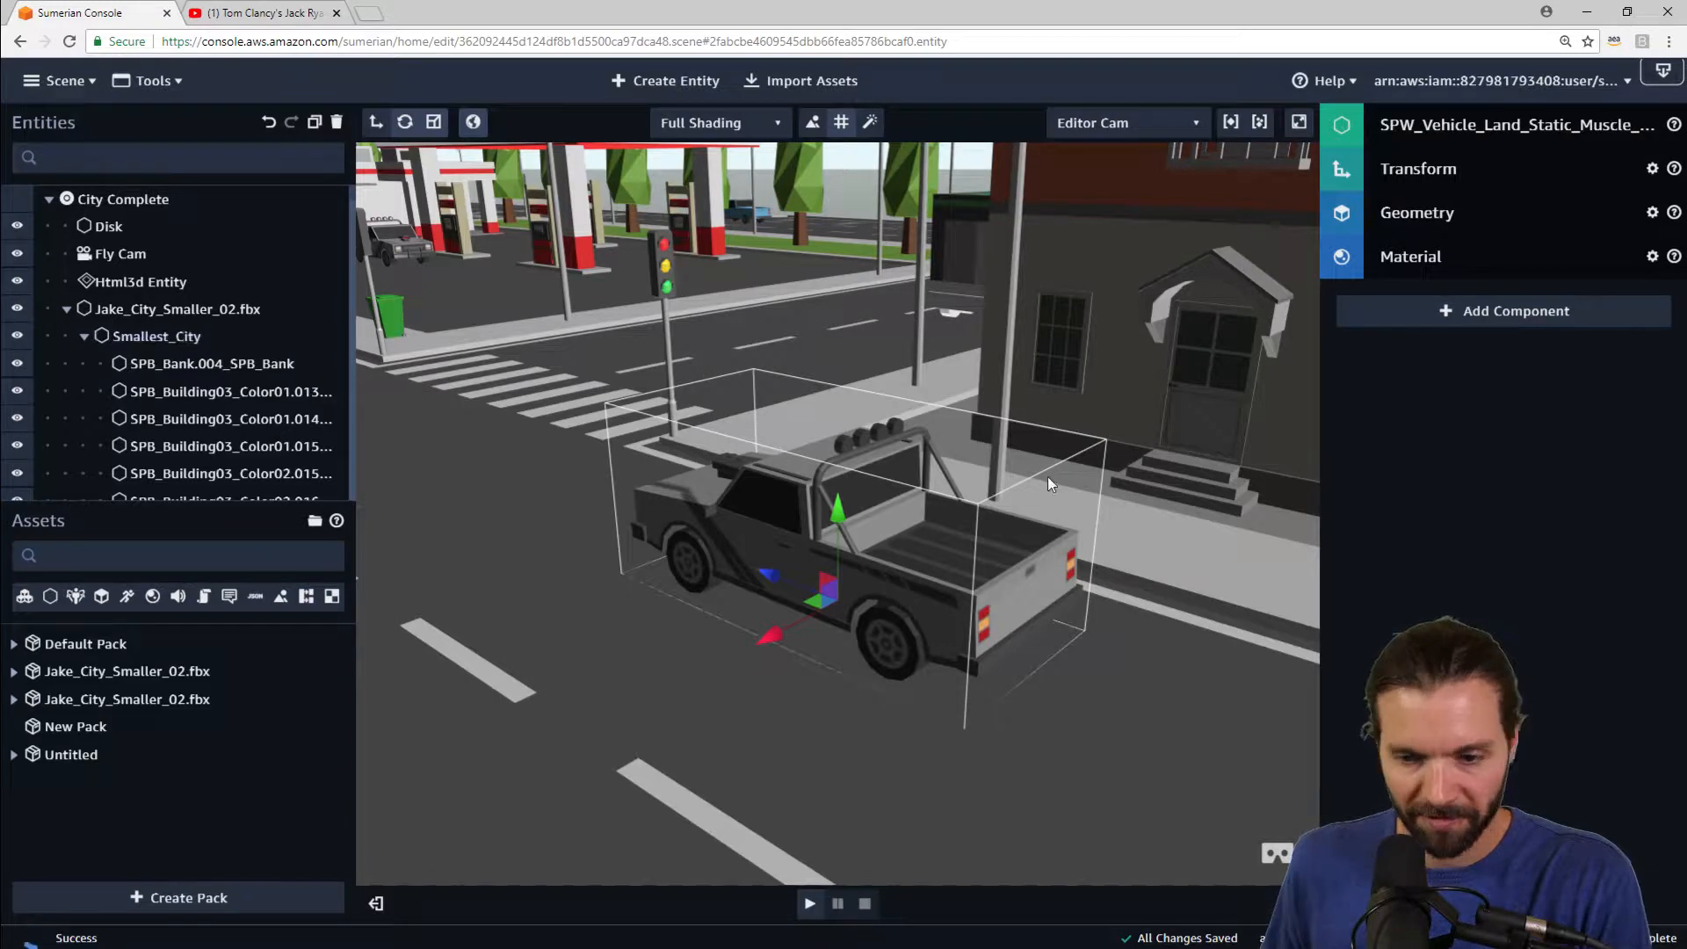
Step: Add a State Machine component to the muscle car and create a new behavior in it
click(1498, 314)
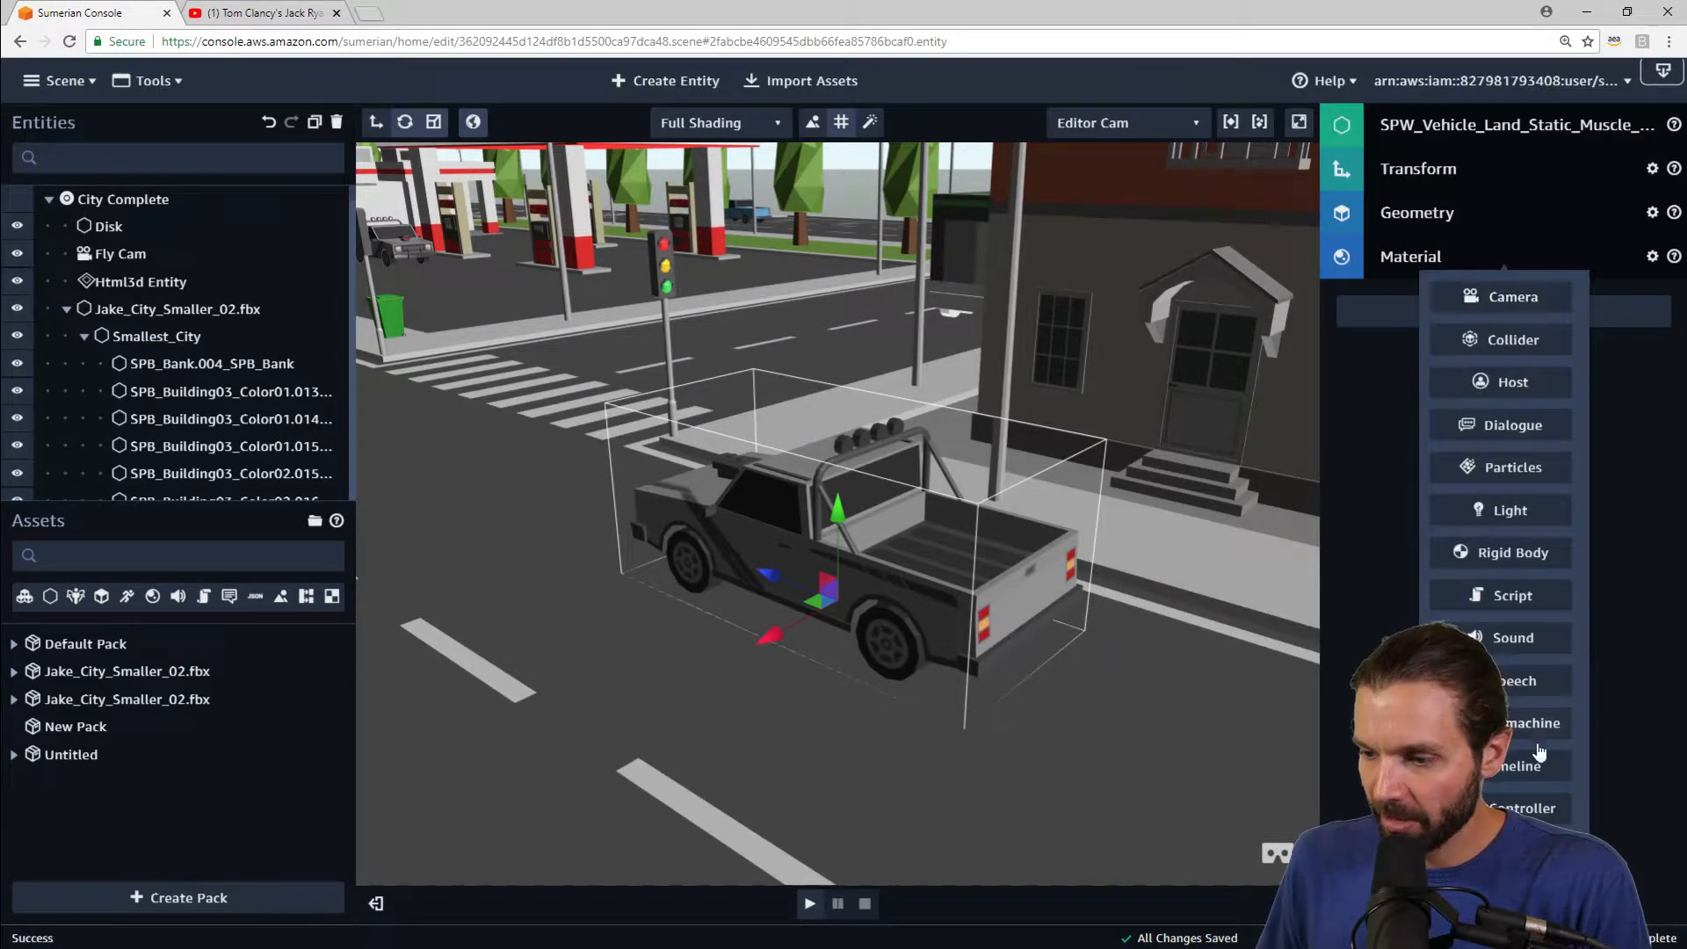
scroll(1510, 644, down, 1)
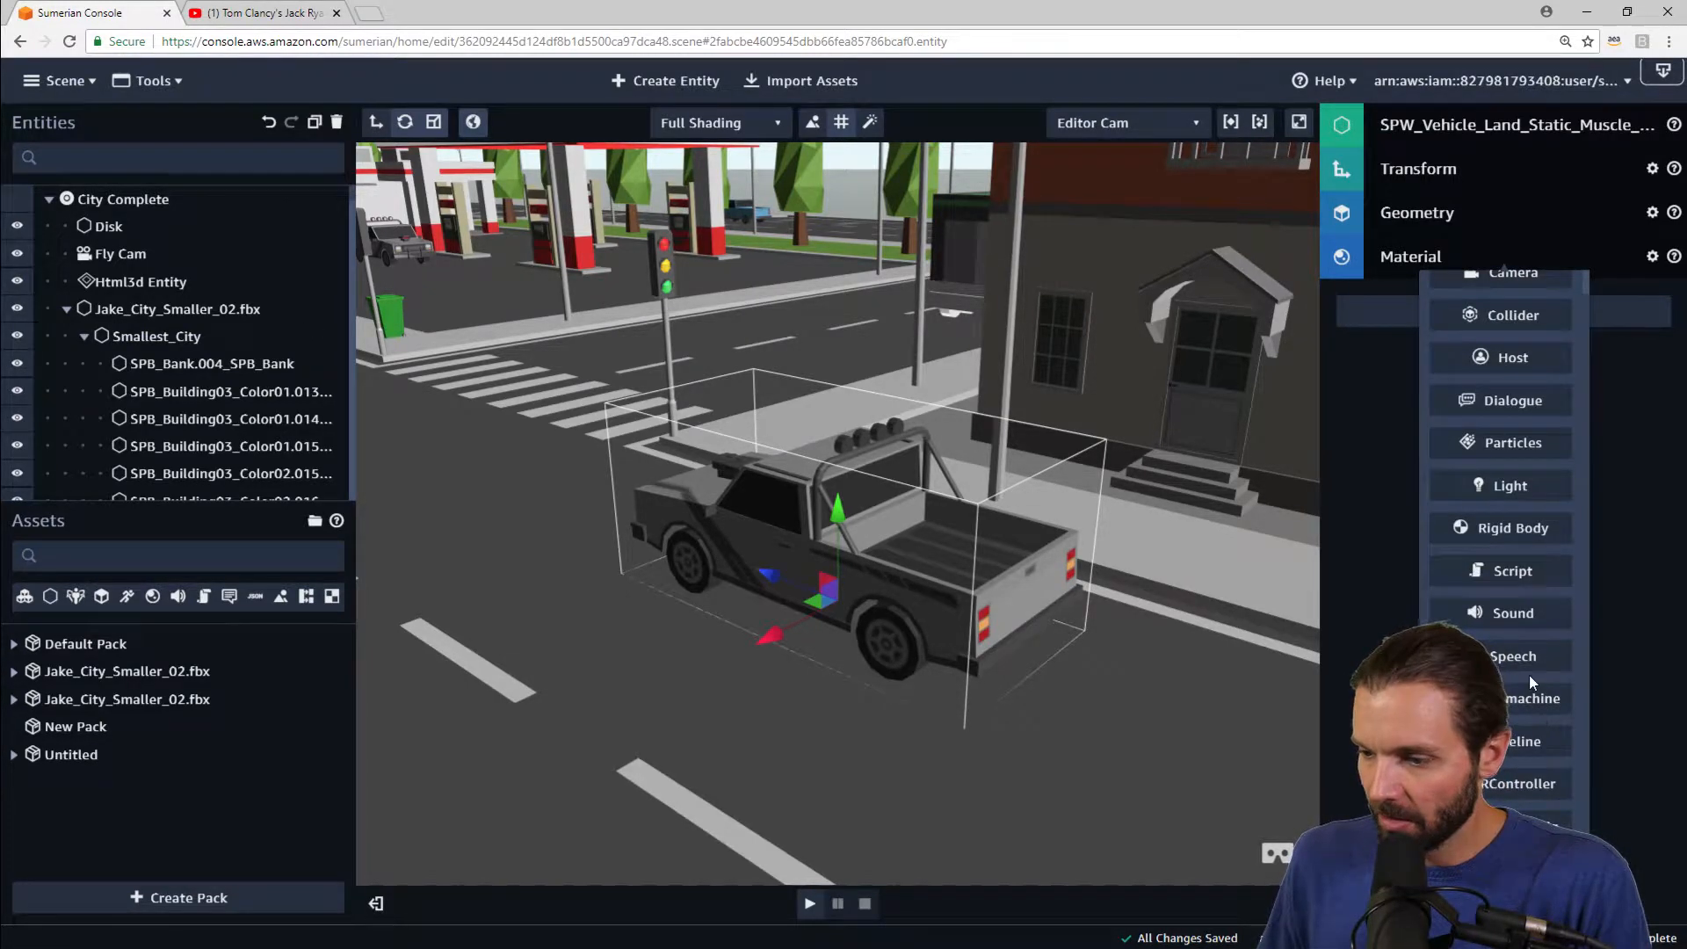
click(1513, 698)
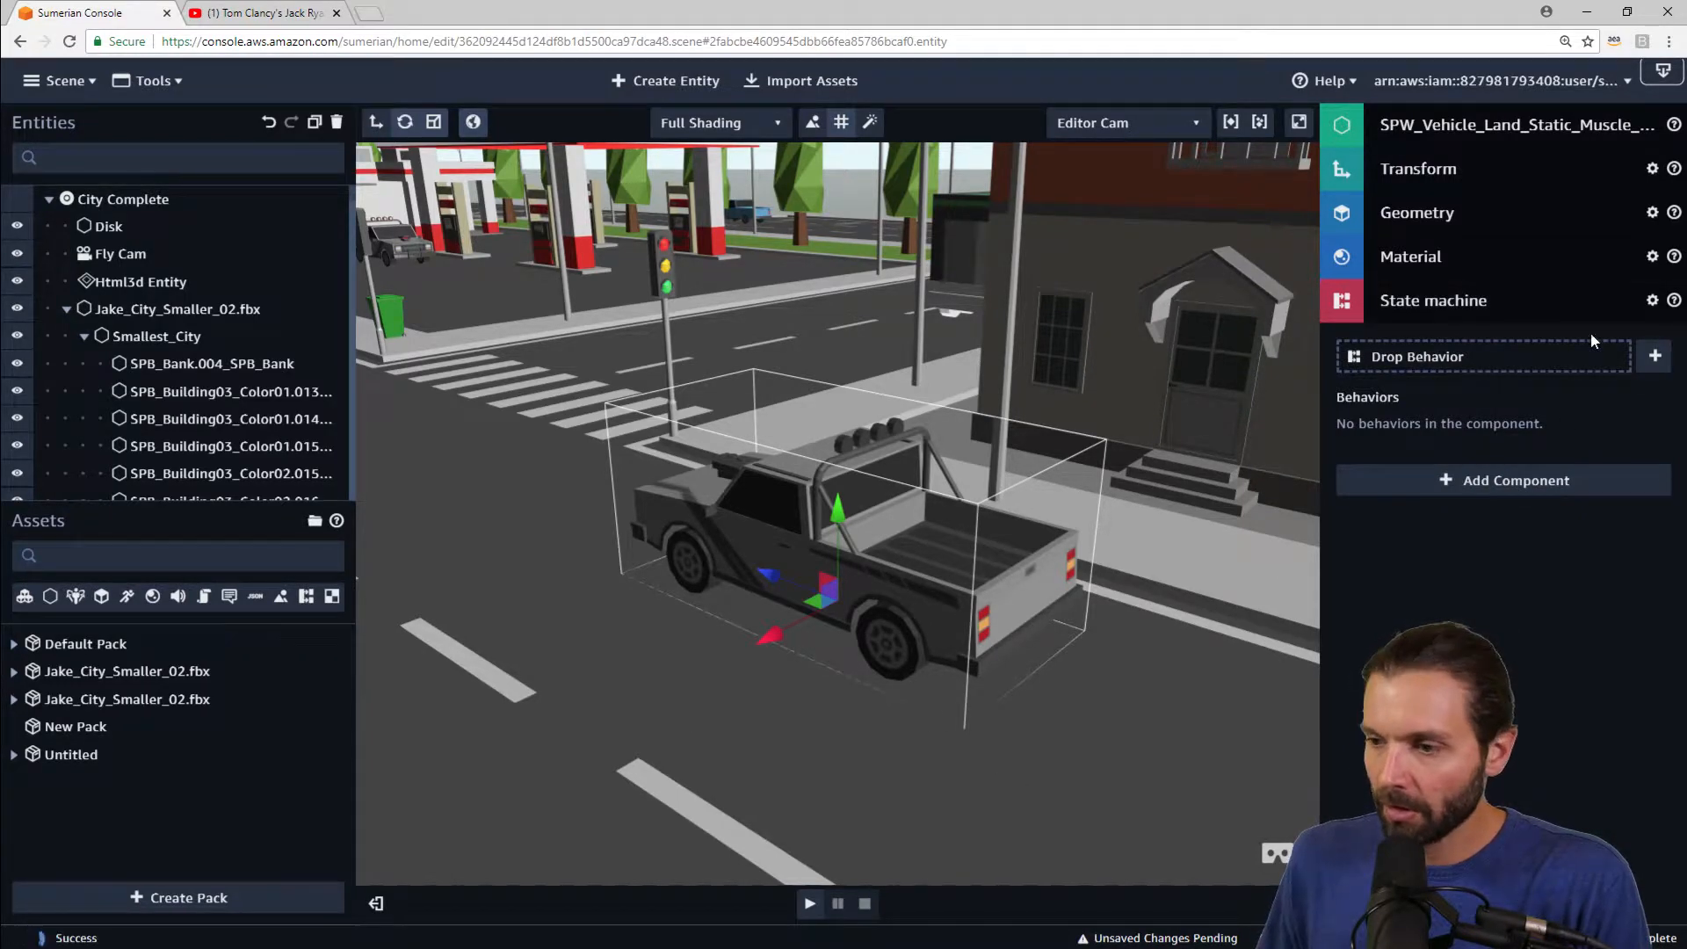
click(1655, 356)
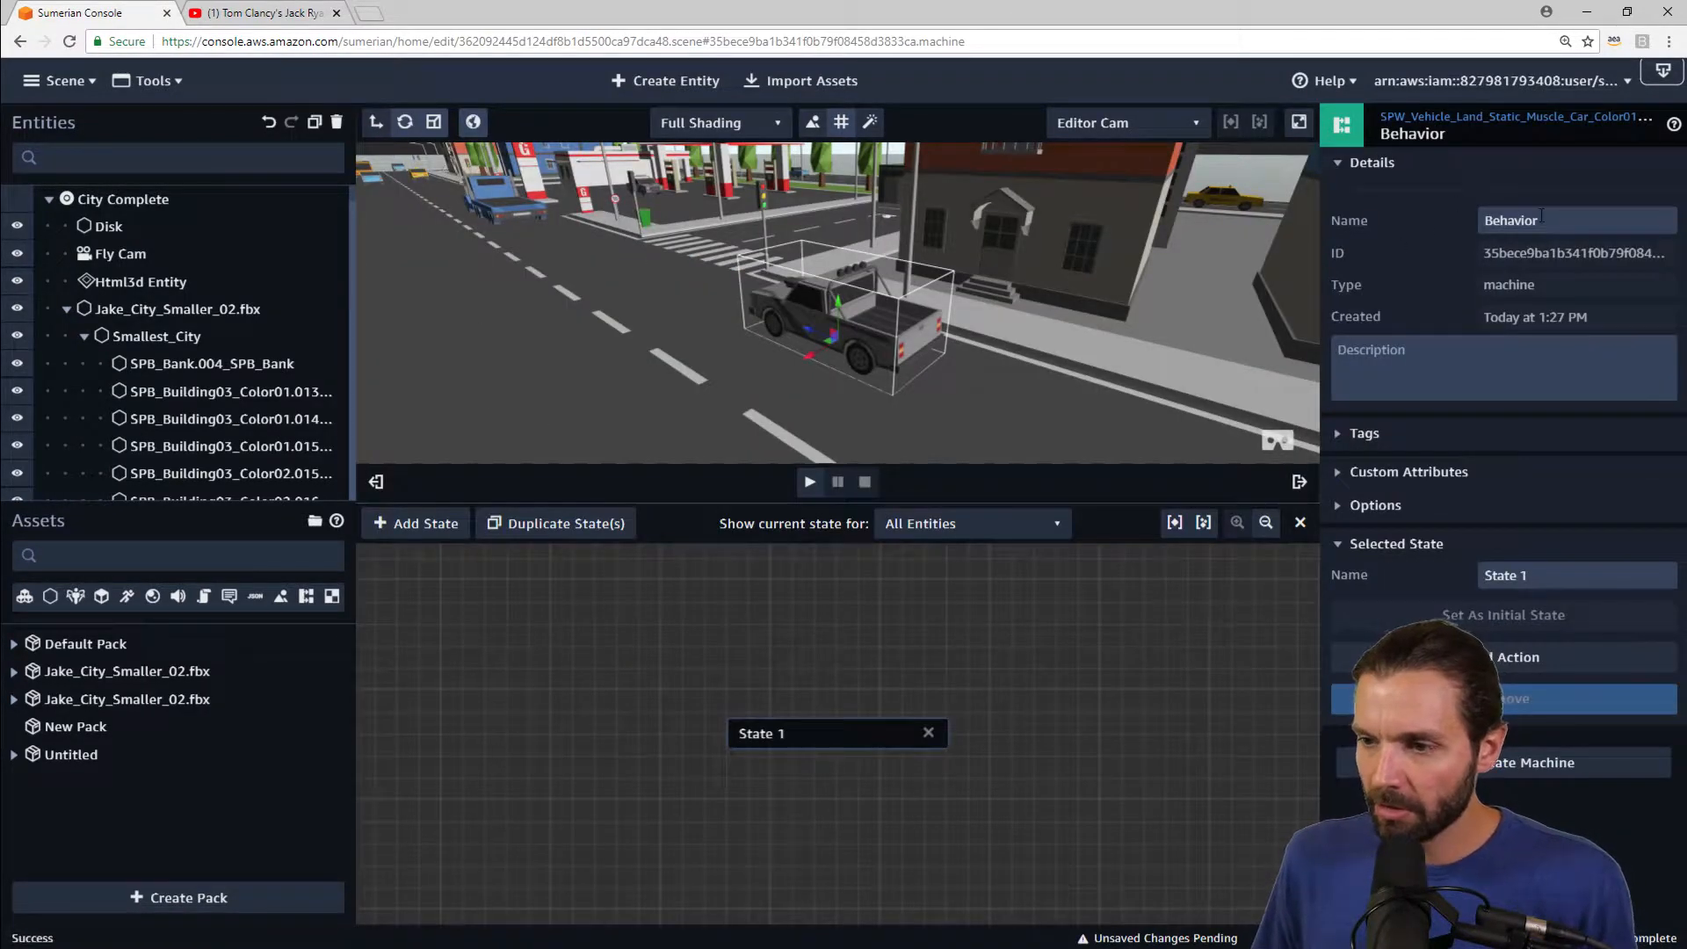
Step: Rename the new behavior to Movement
click(1355, 216)
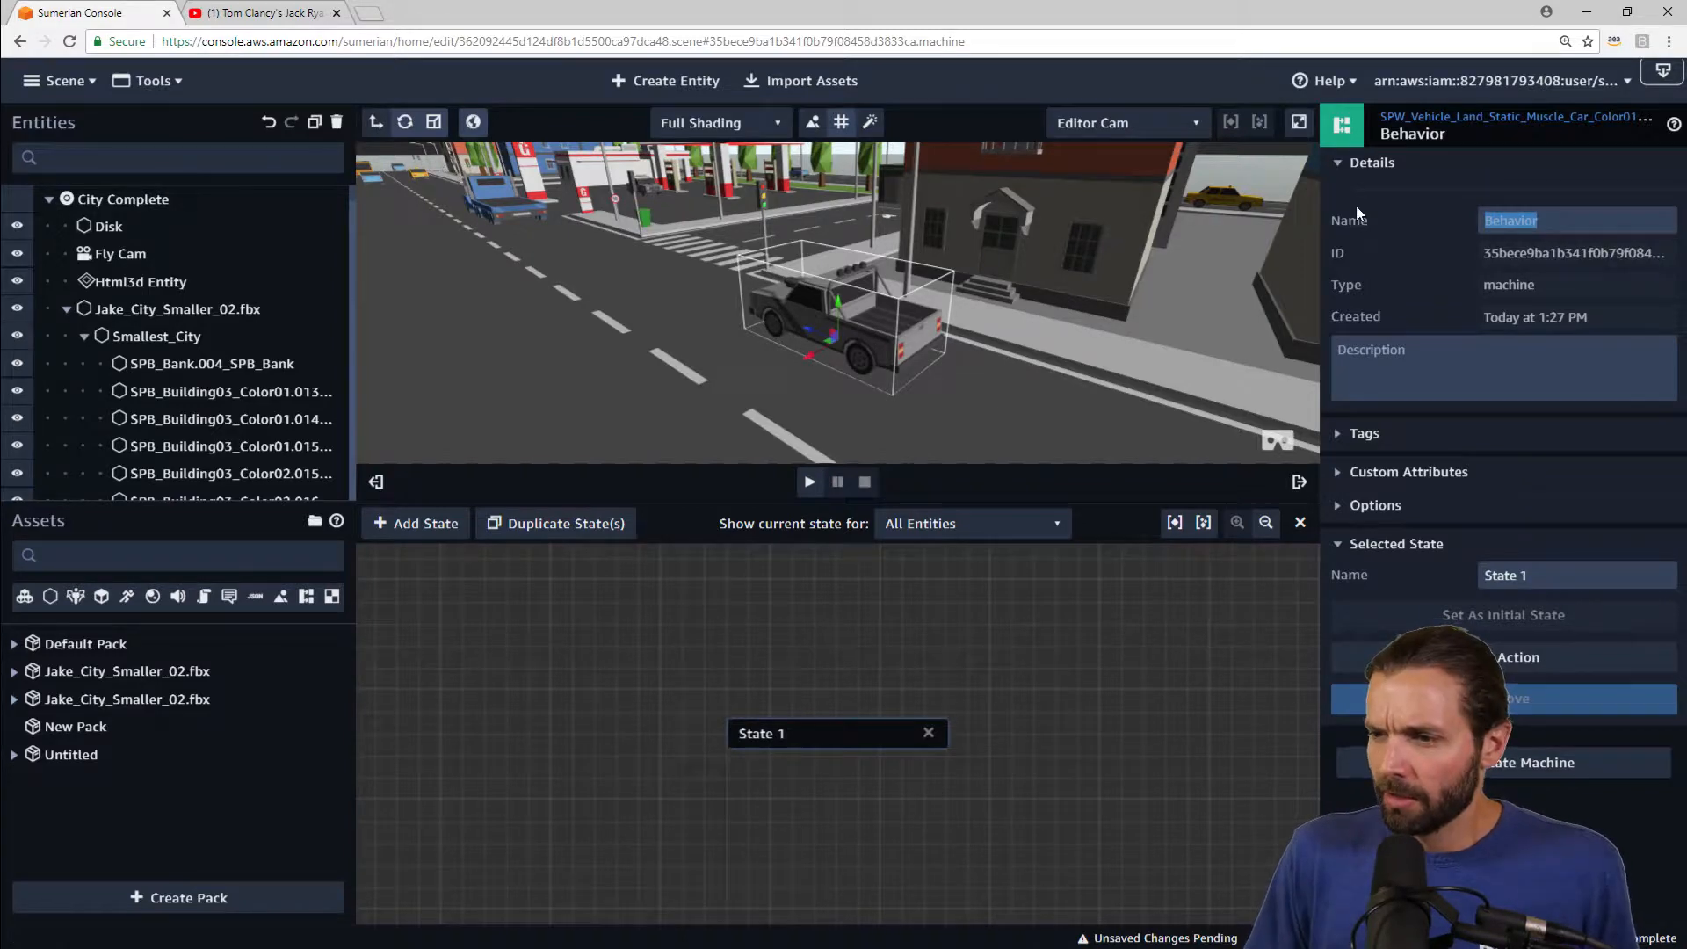
text(Movelemnt)
key(BackSpace)
key(BackSpace)
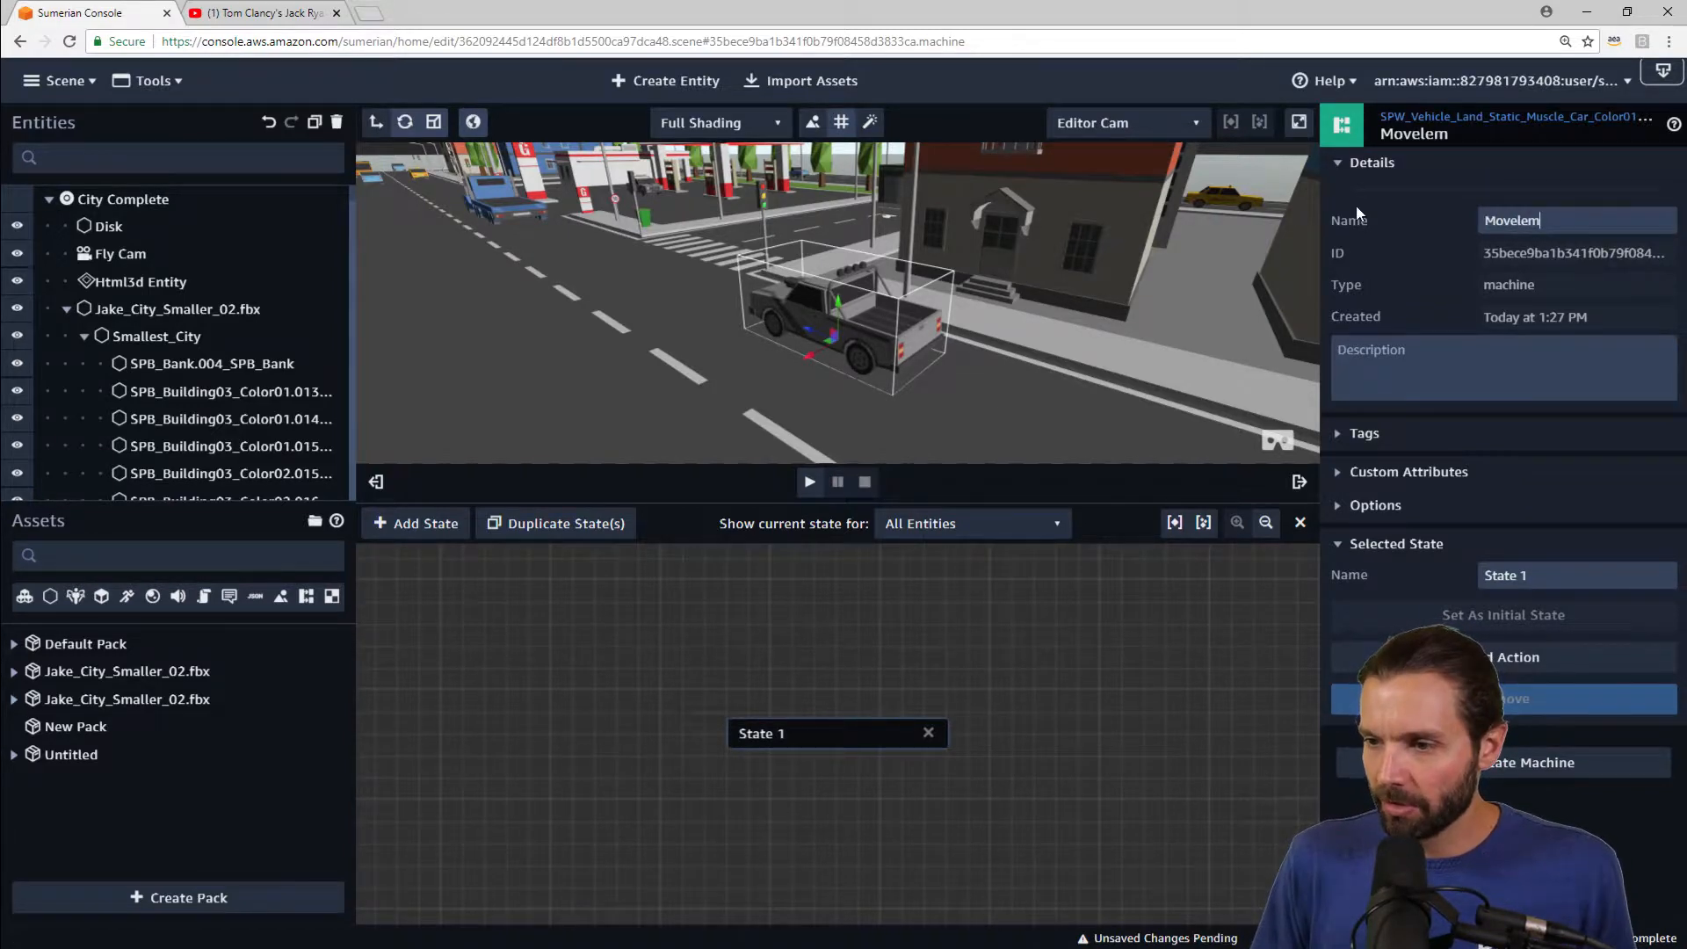
text(ne)
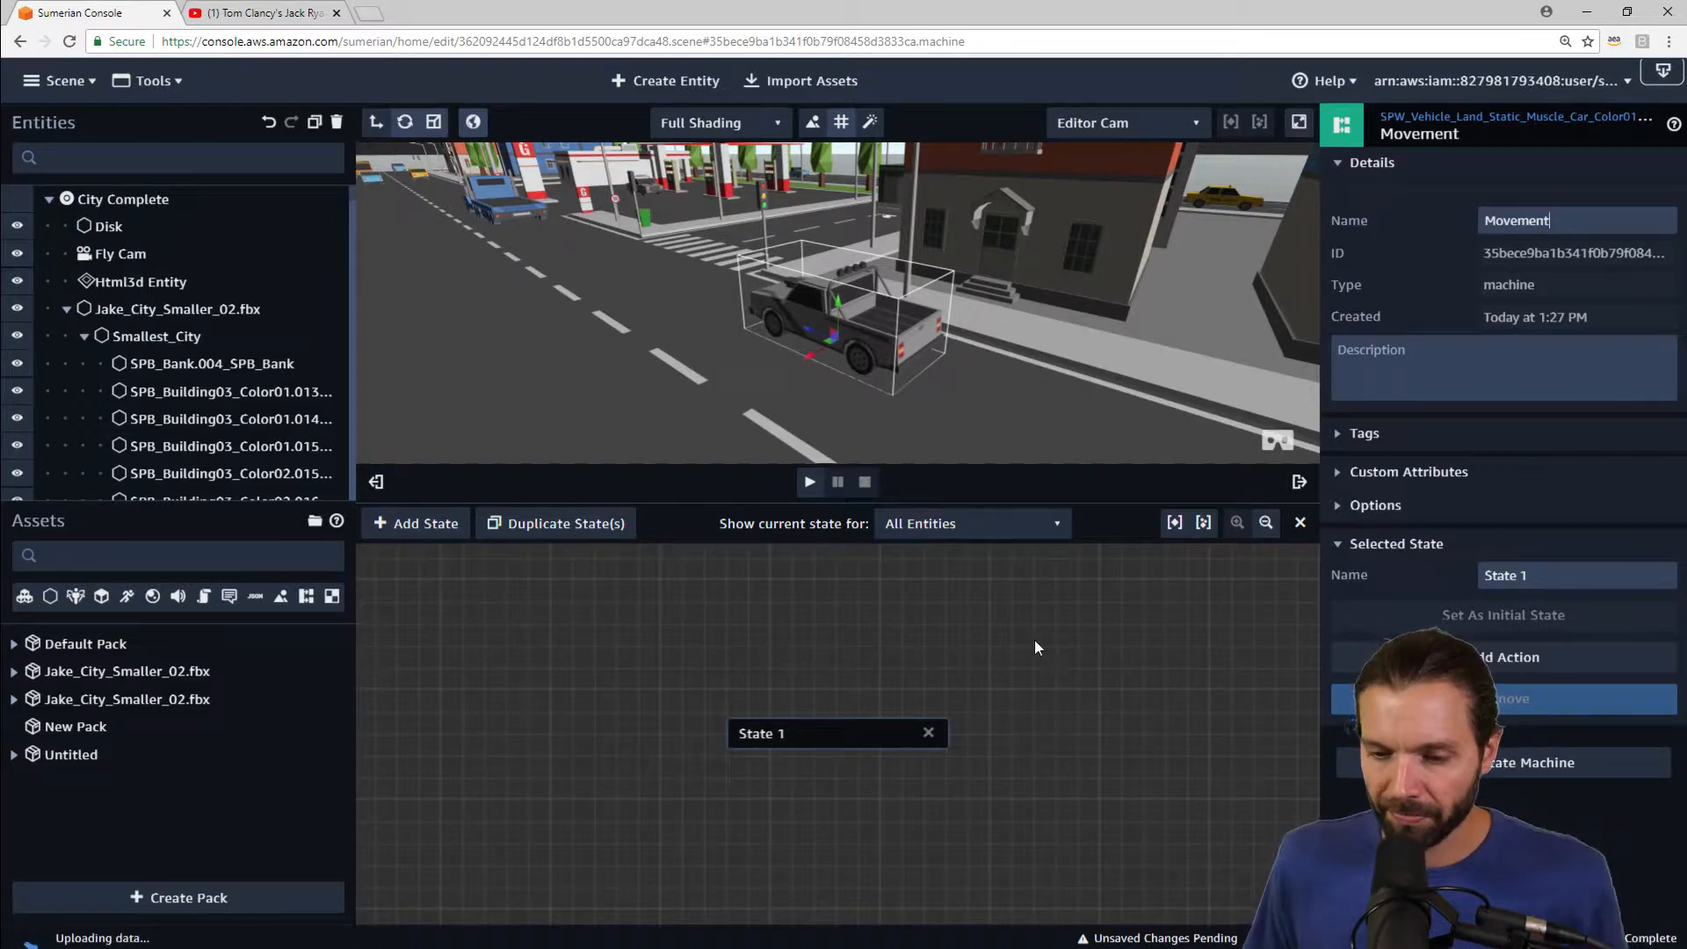
Step: Rename the behavior's first state to No movement
drag(801, 723, 706, 724)
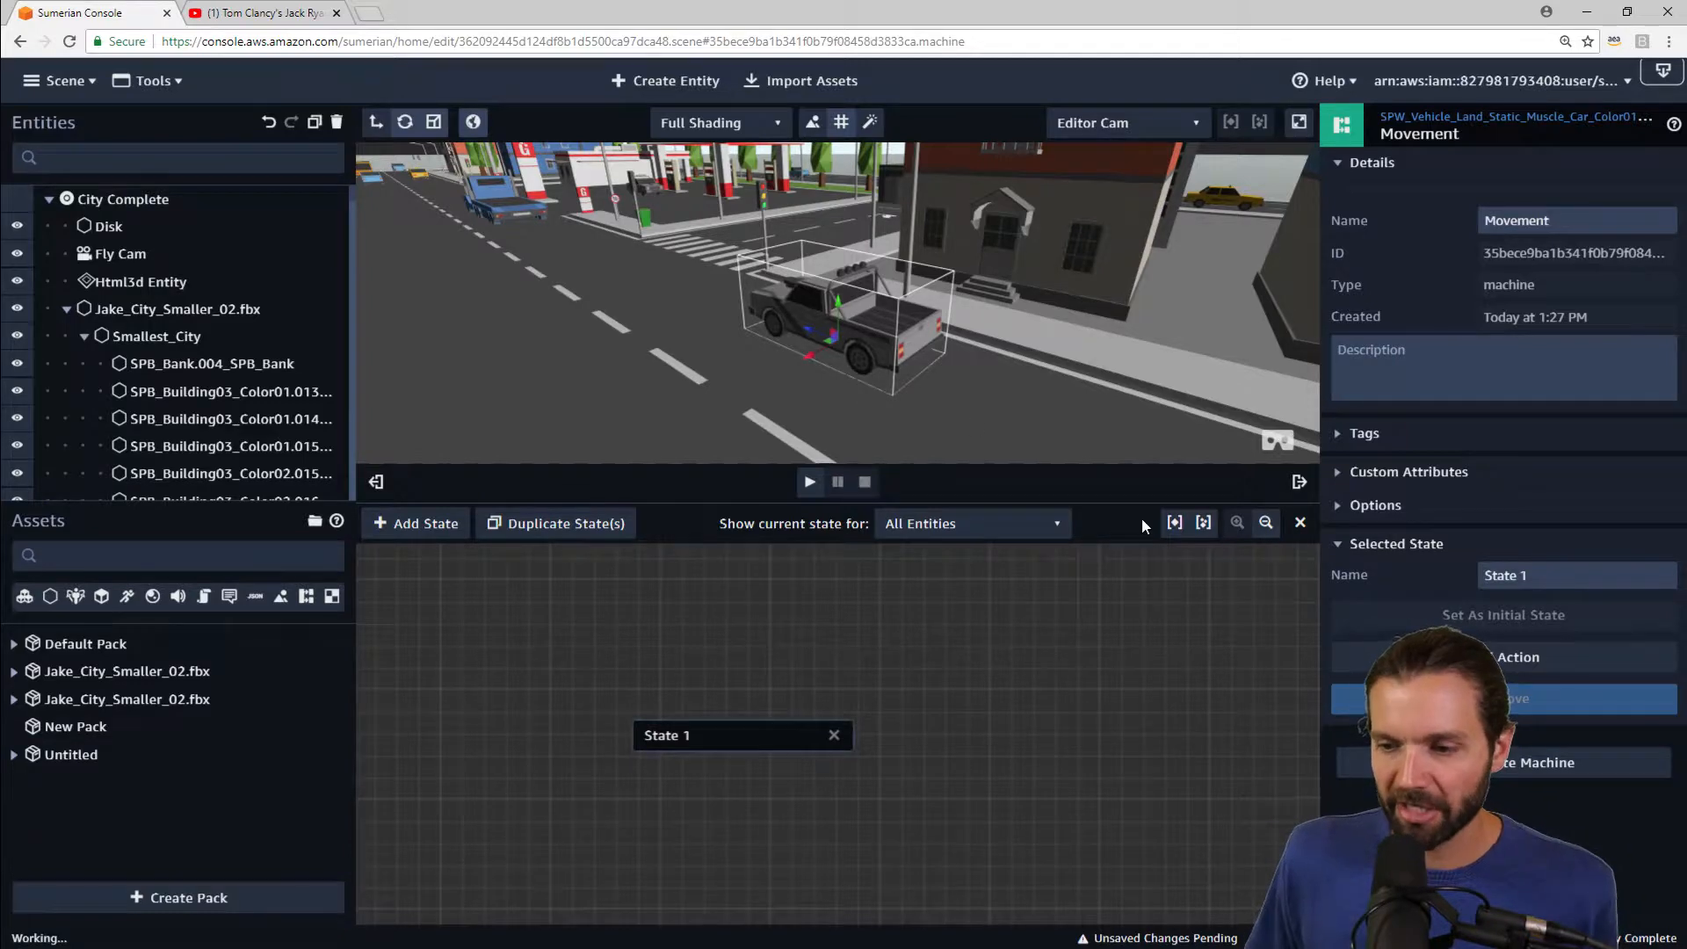
drag(1125, 503, 1109, 597)
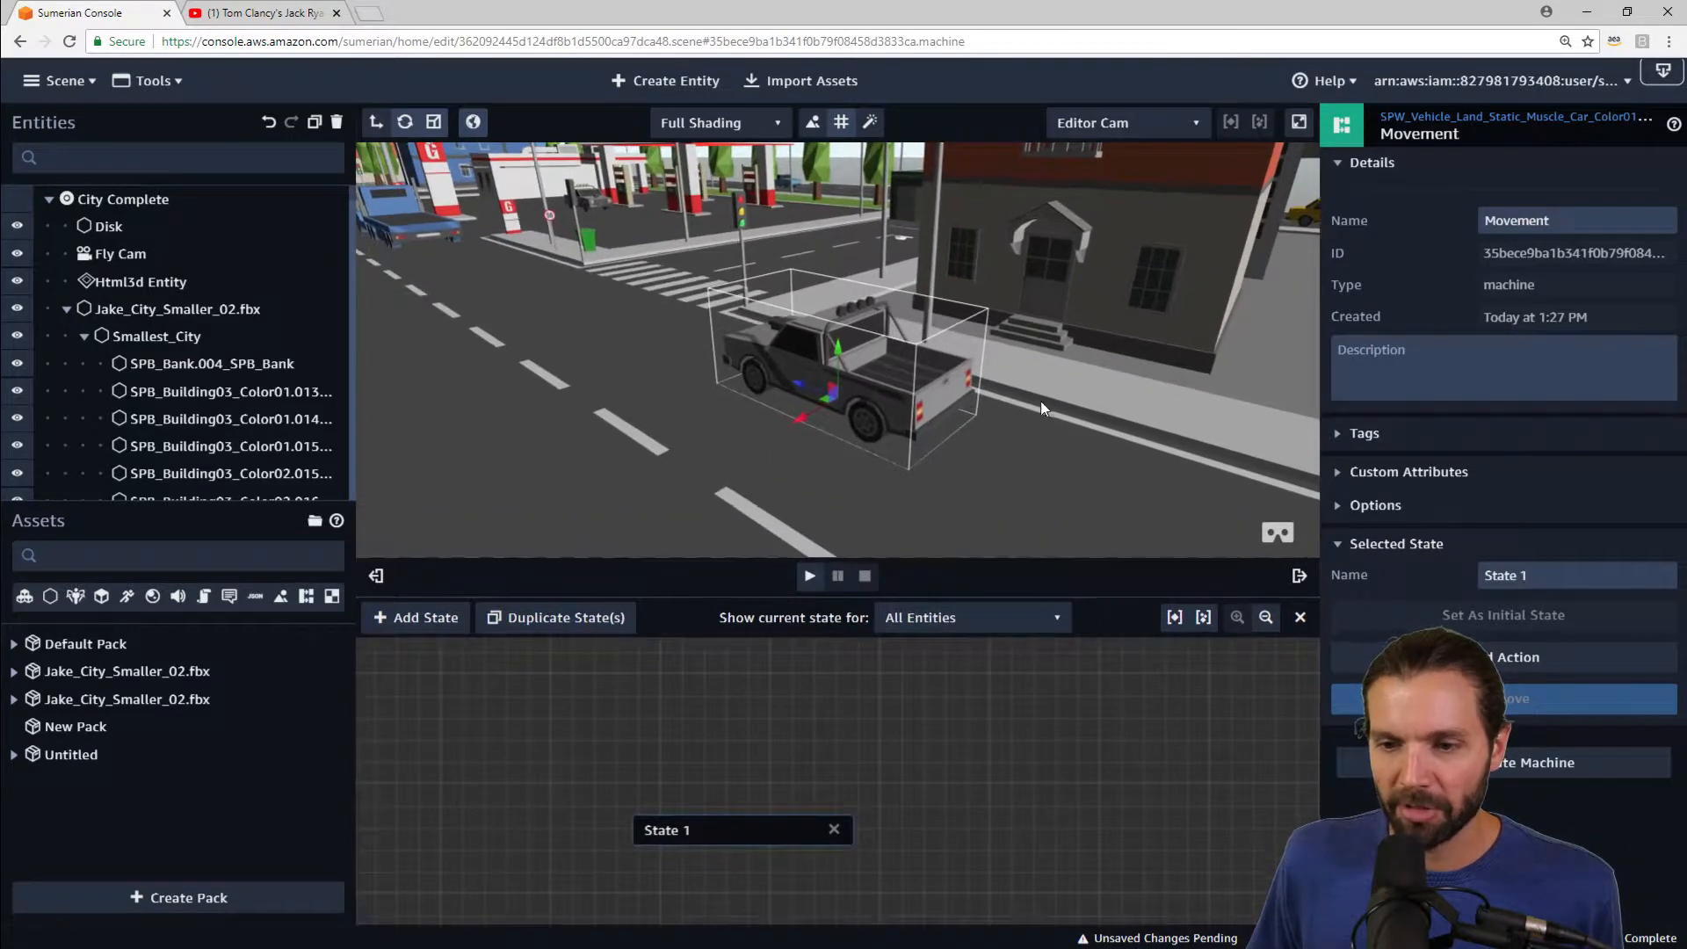
drag(1014, 394, 789, 434)
scroll(824, 401, down, 5)
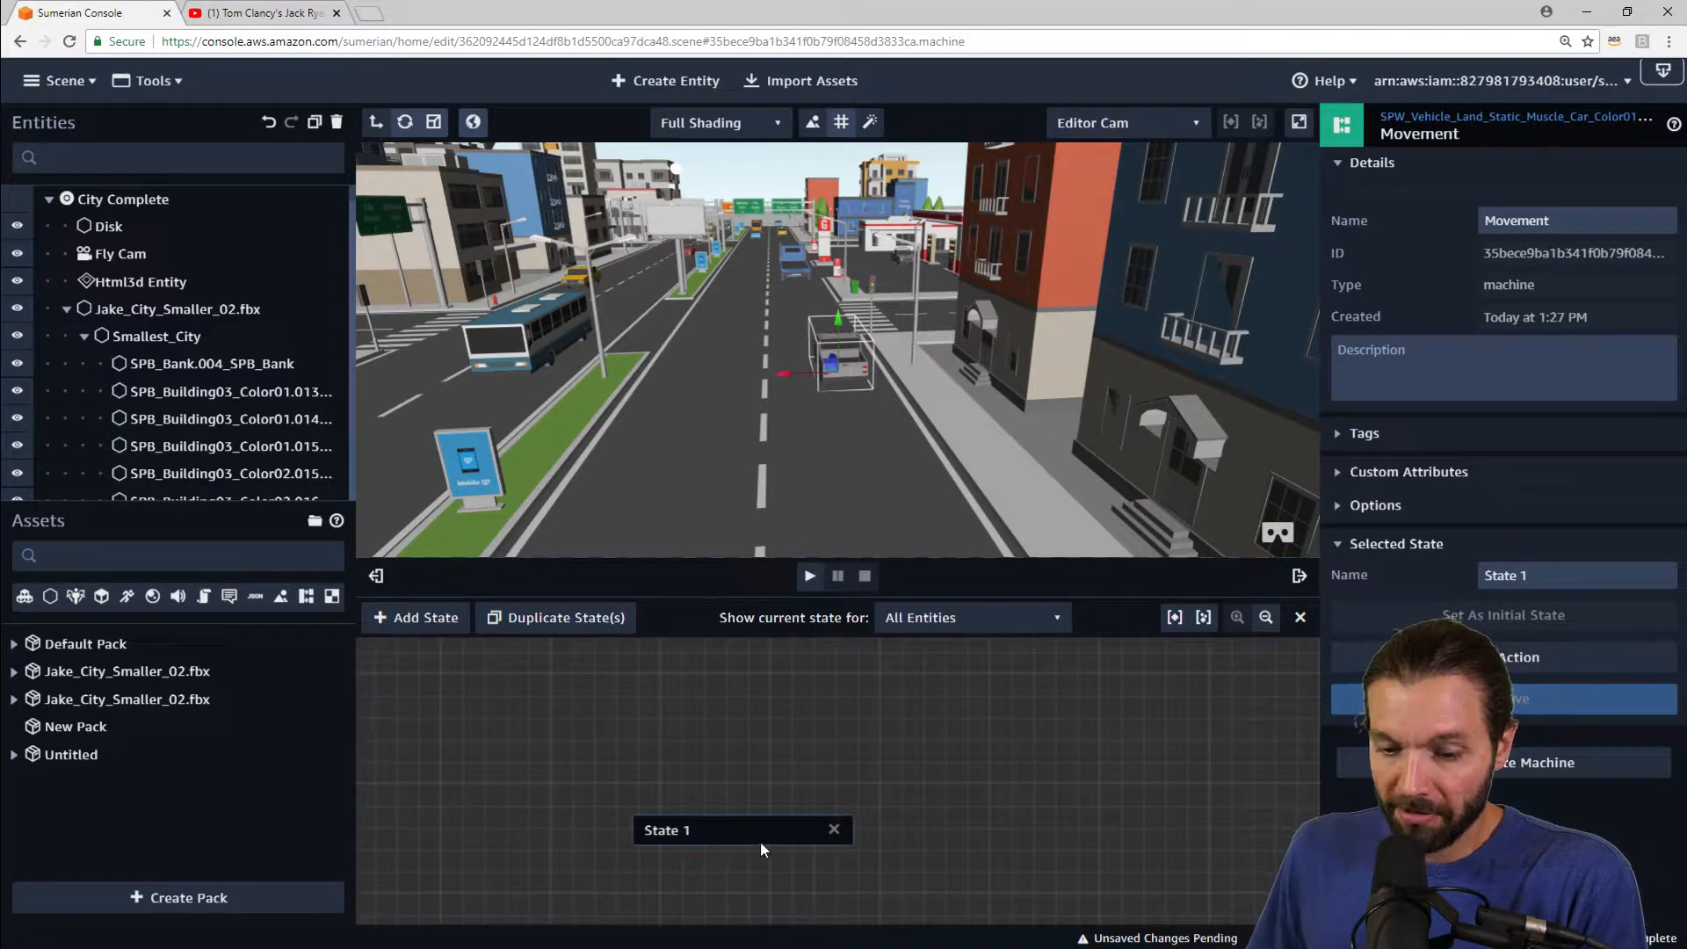
drag(761, 825, 854, 790)
triple_click(1483, 573)
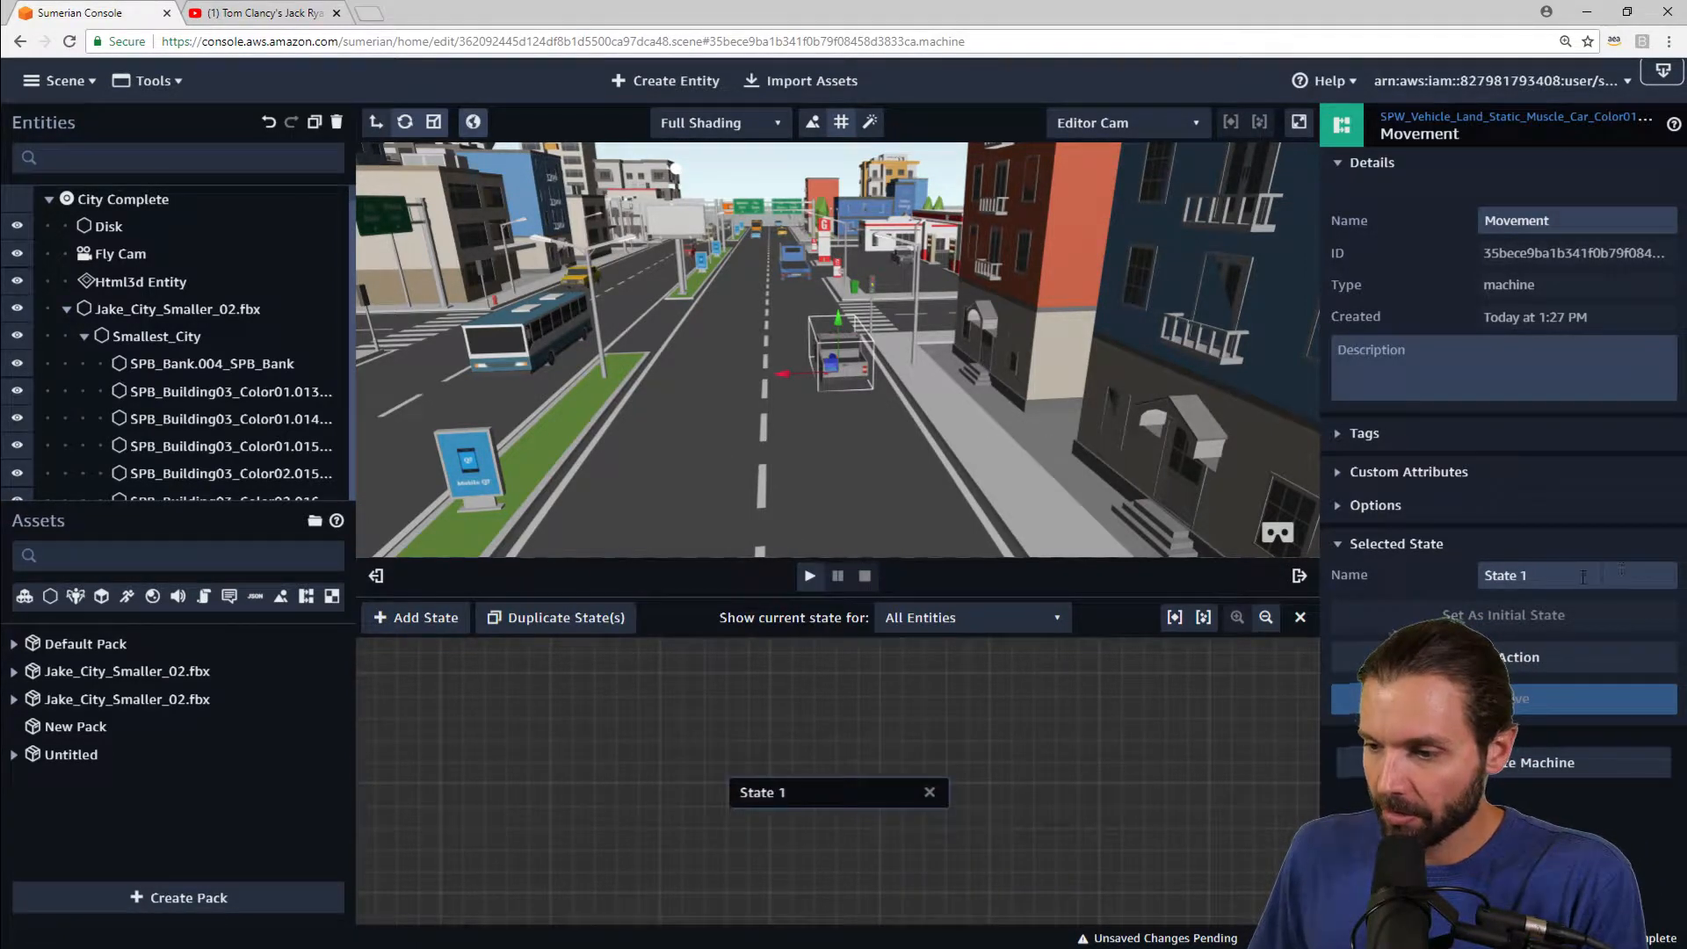
text(No)
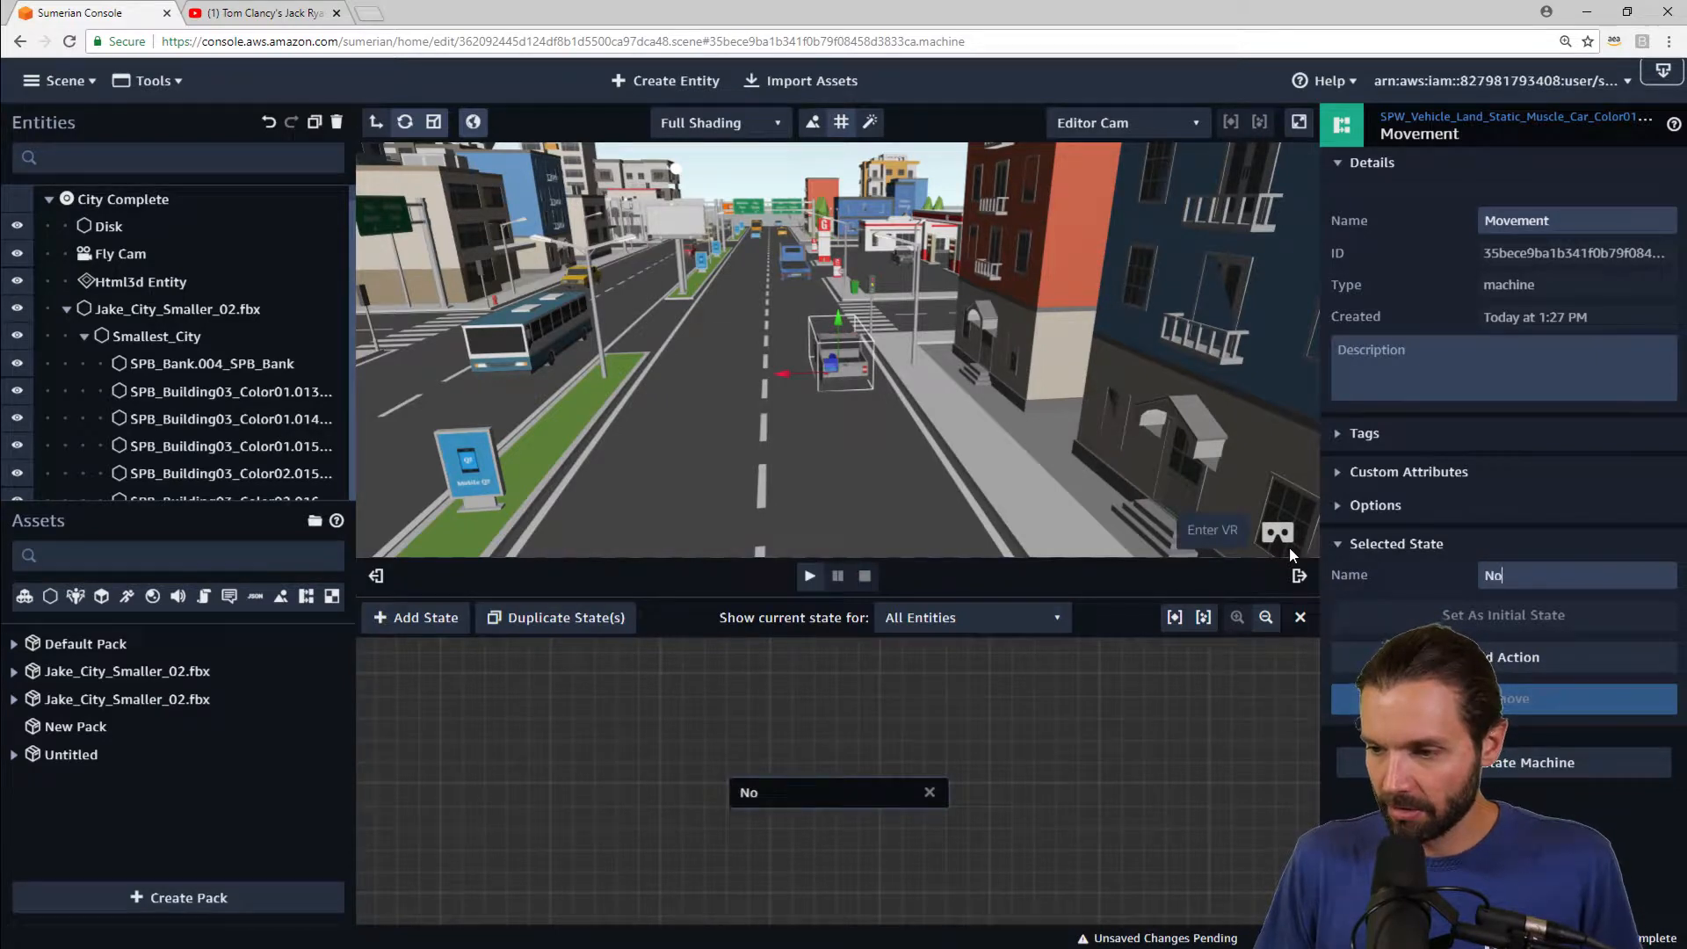
text( movement)
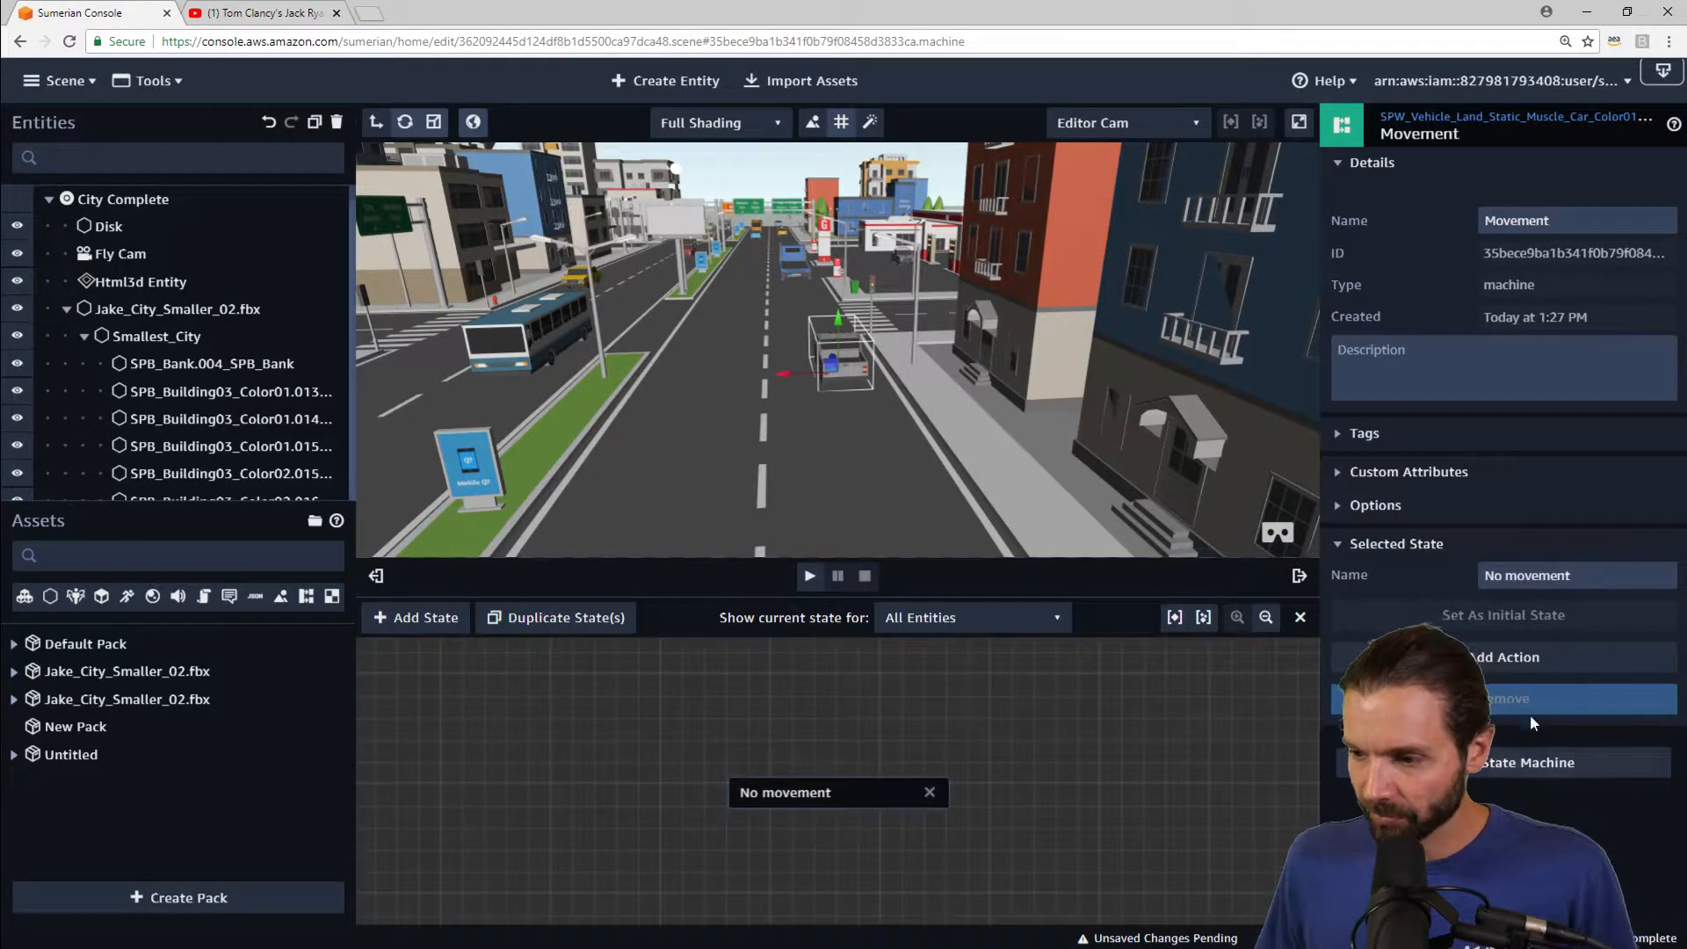
Step: Add a Key Down action to the No movement state with the key set to Uparrow
click(1531, 661)
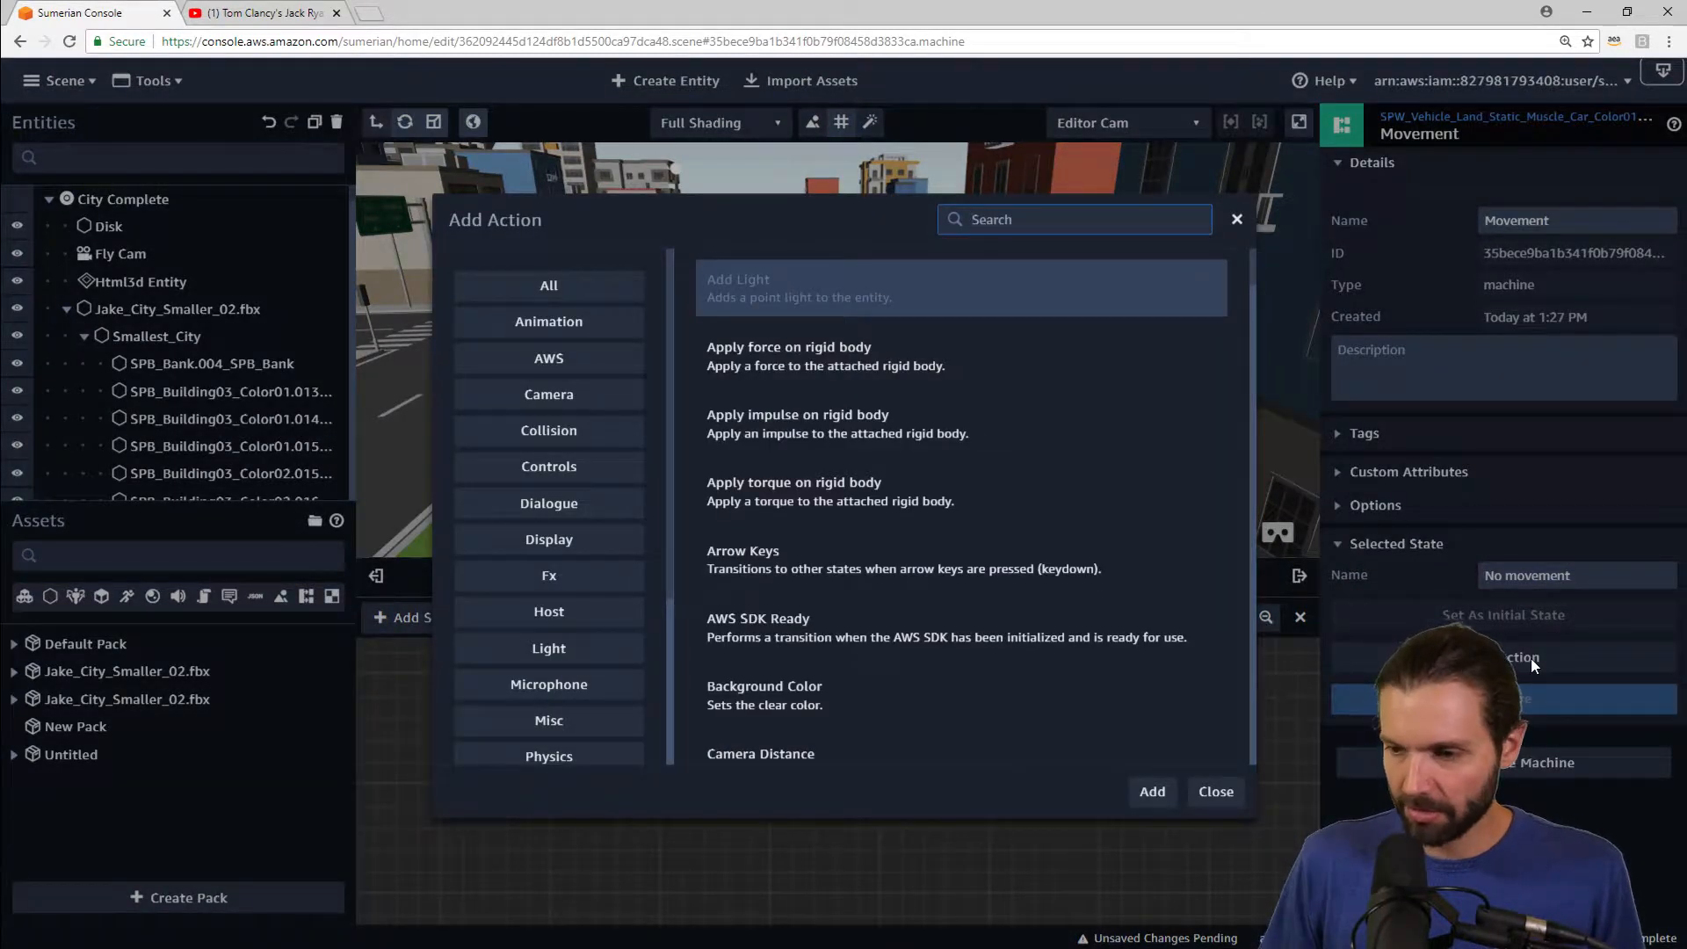
text(key down)
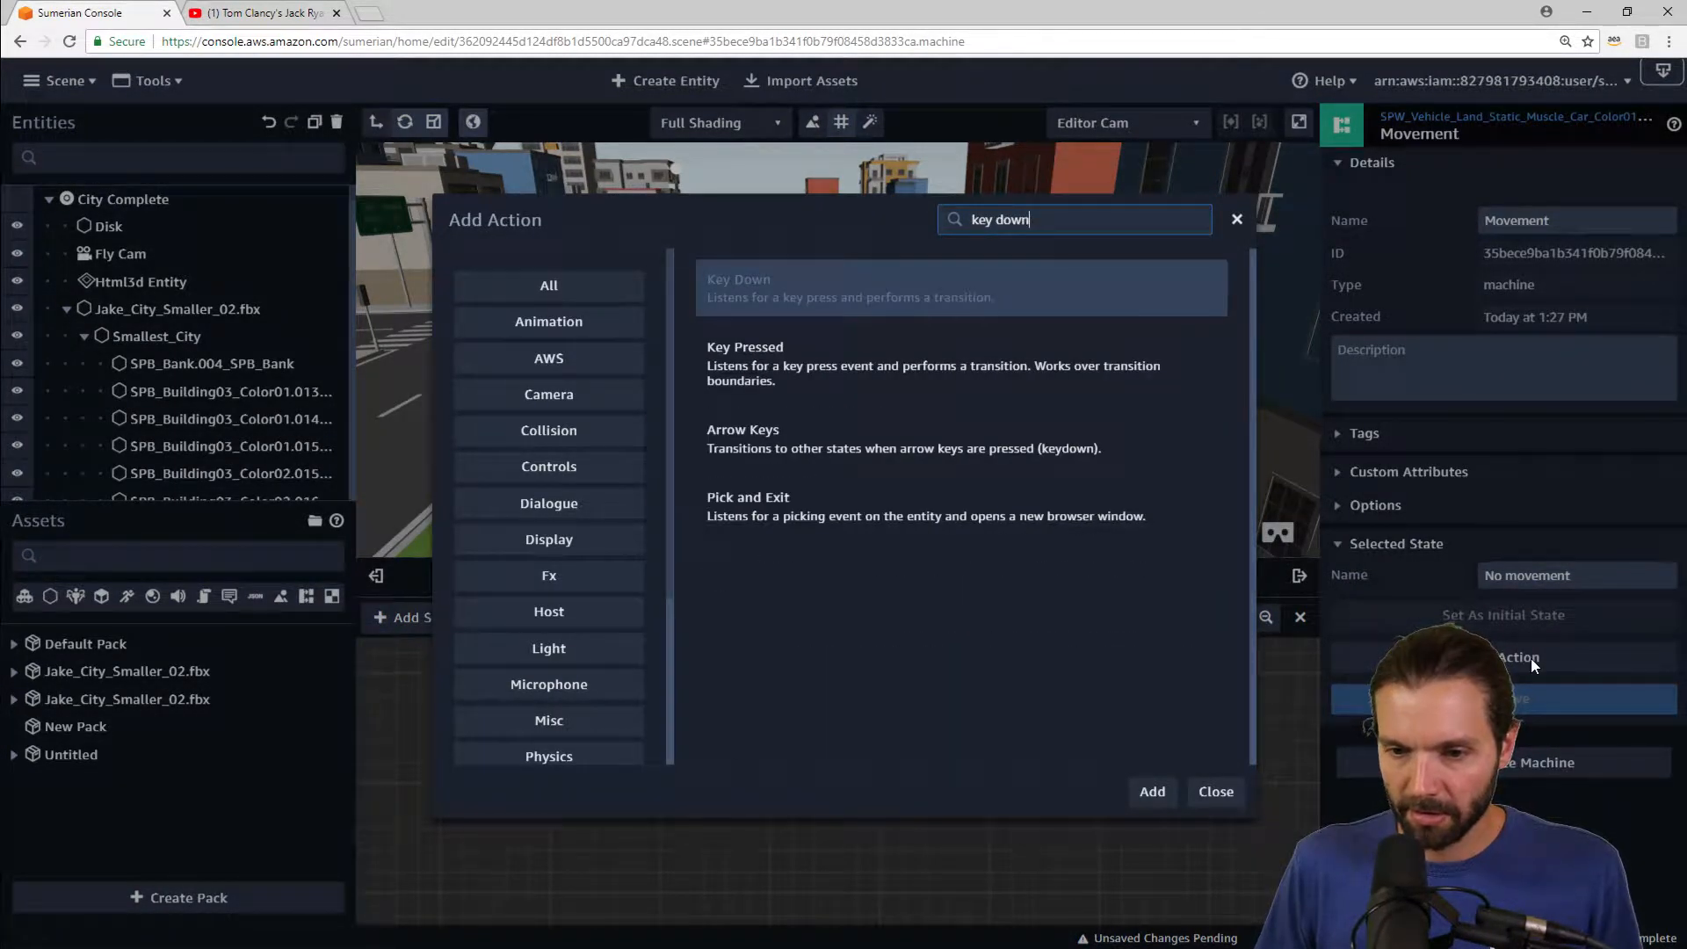
key(Return)
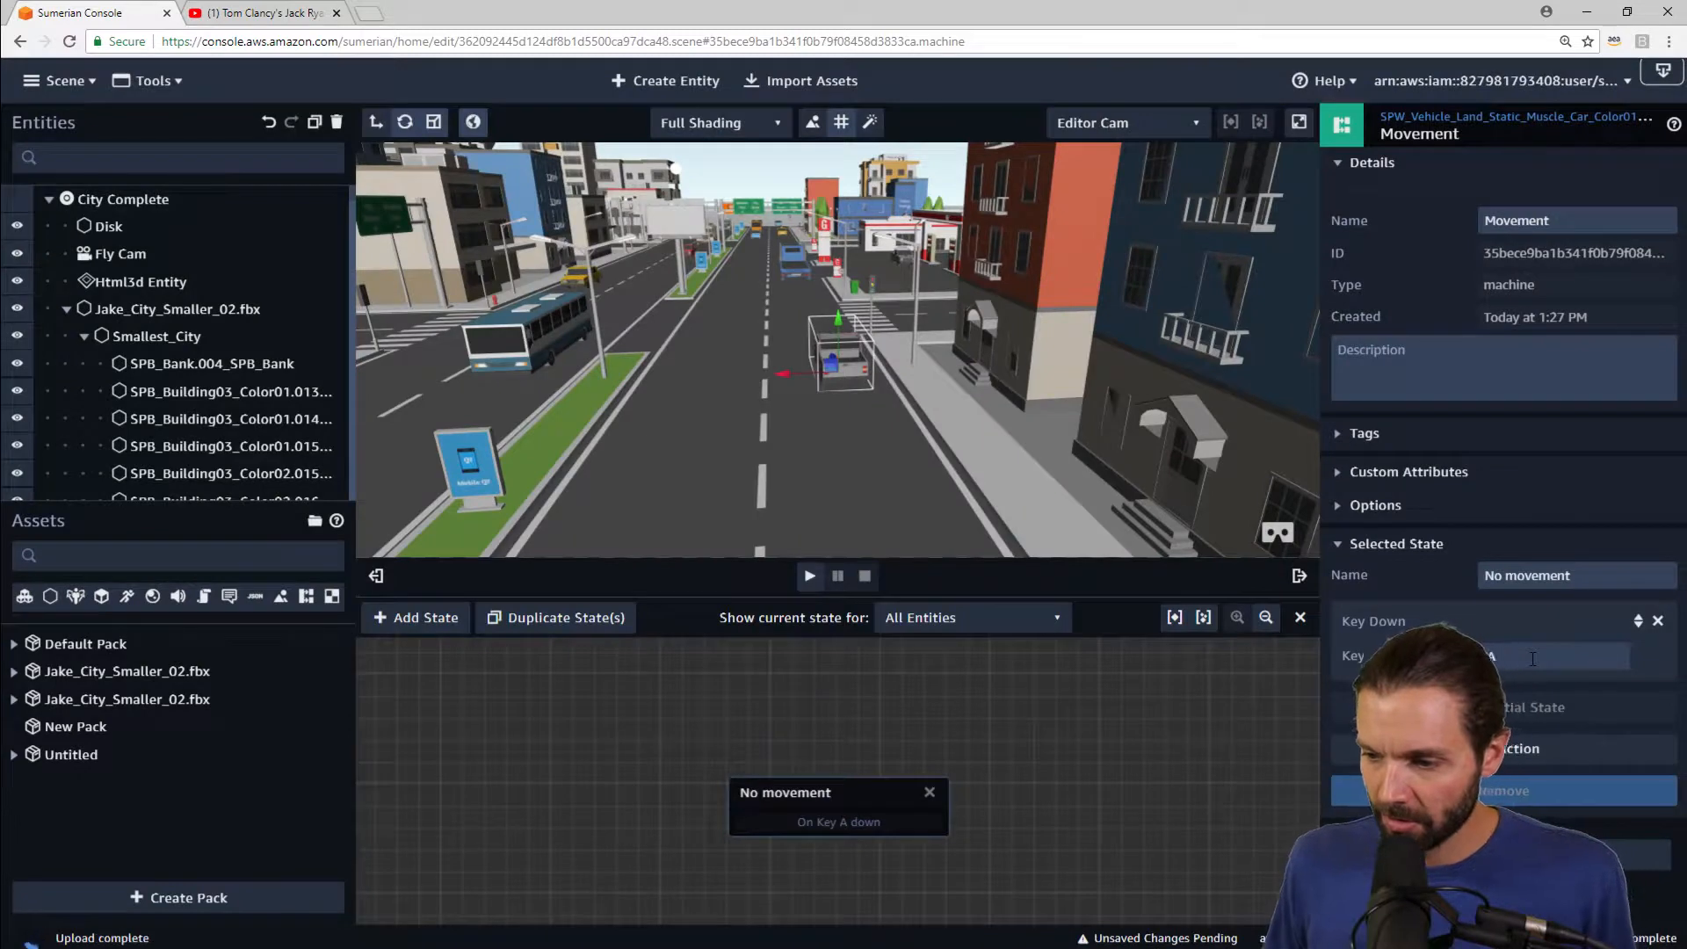
double_click(1533, 658)
text(Uparrow)
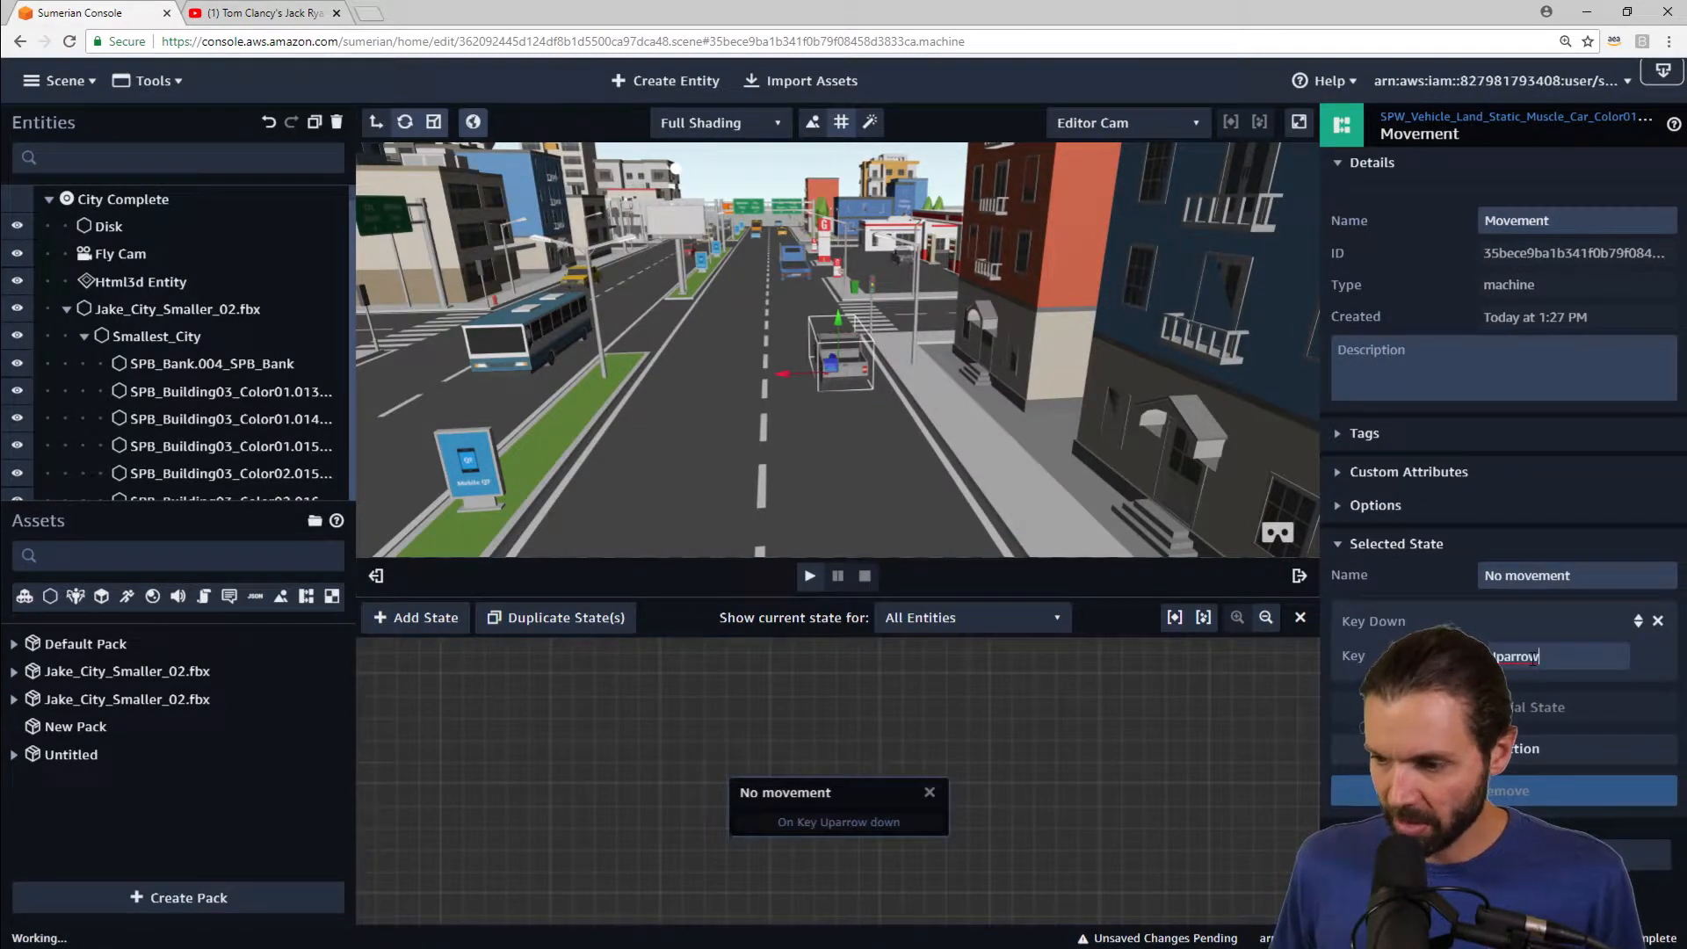
Step: Add a second state to the behavior and name it forward
drag(830, 798, 838, 797)
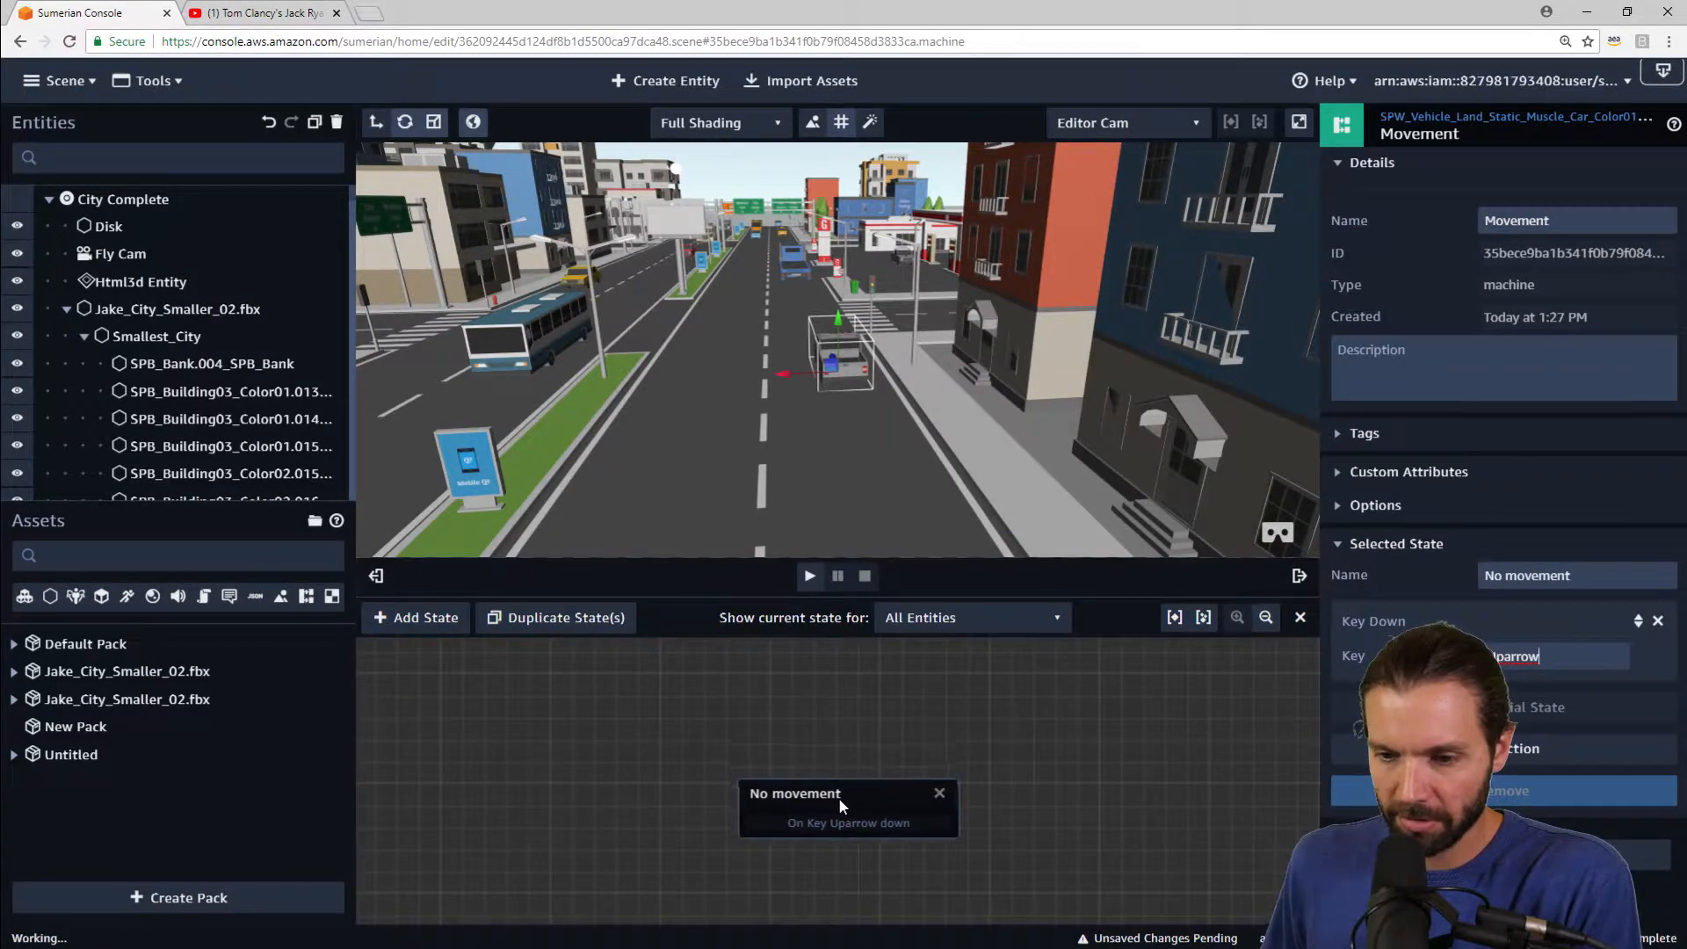
click(404, 617)
drag(864, 782, 553, 742)
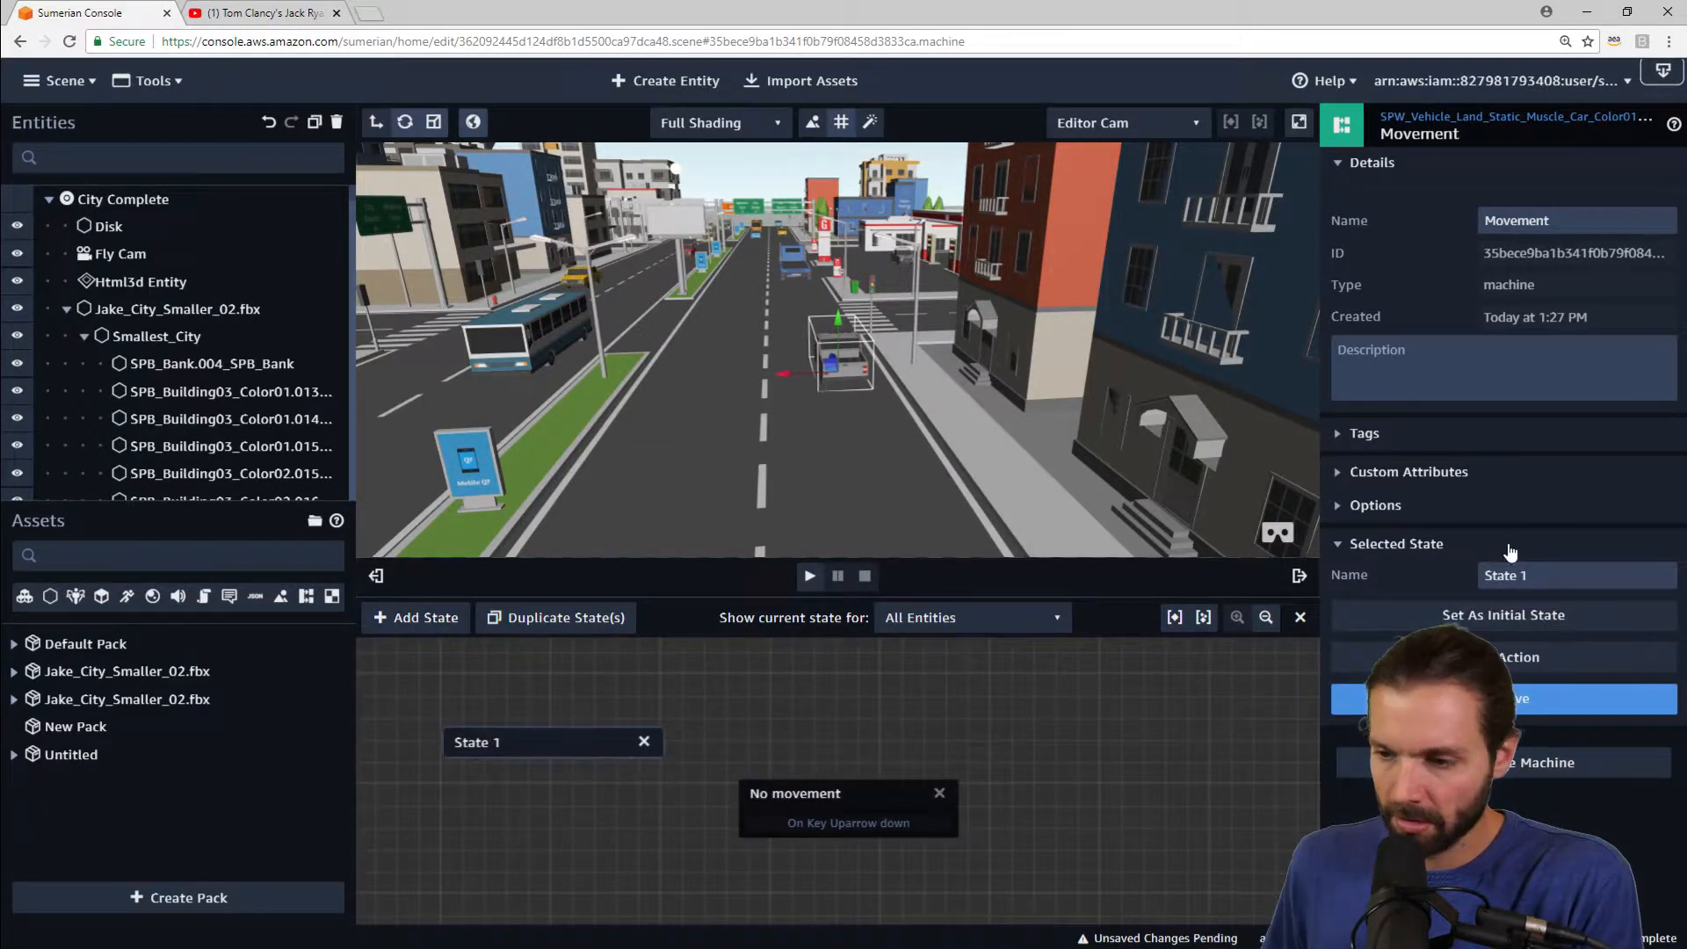
triple_click(1527, 575)
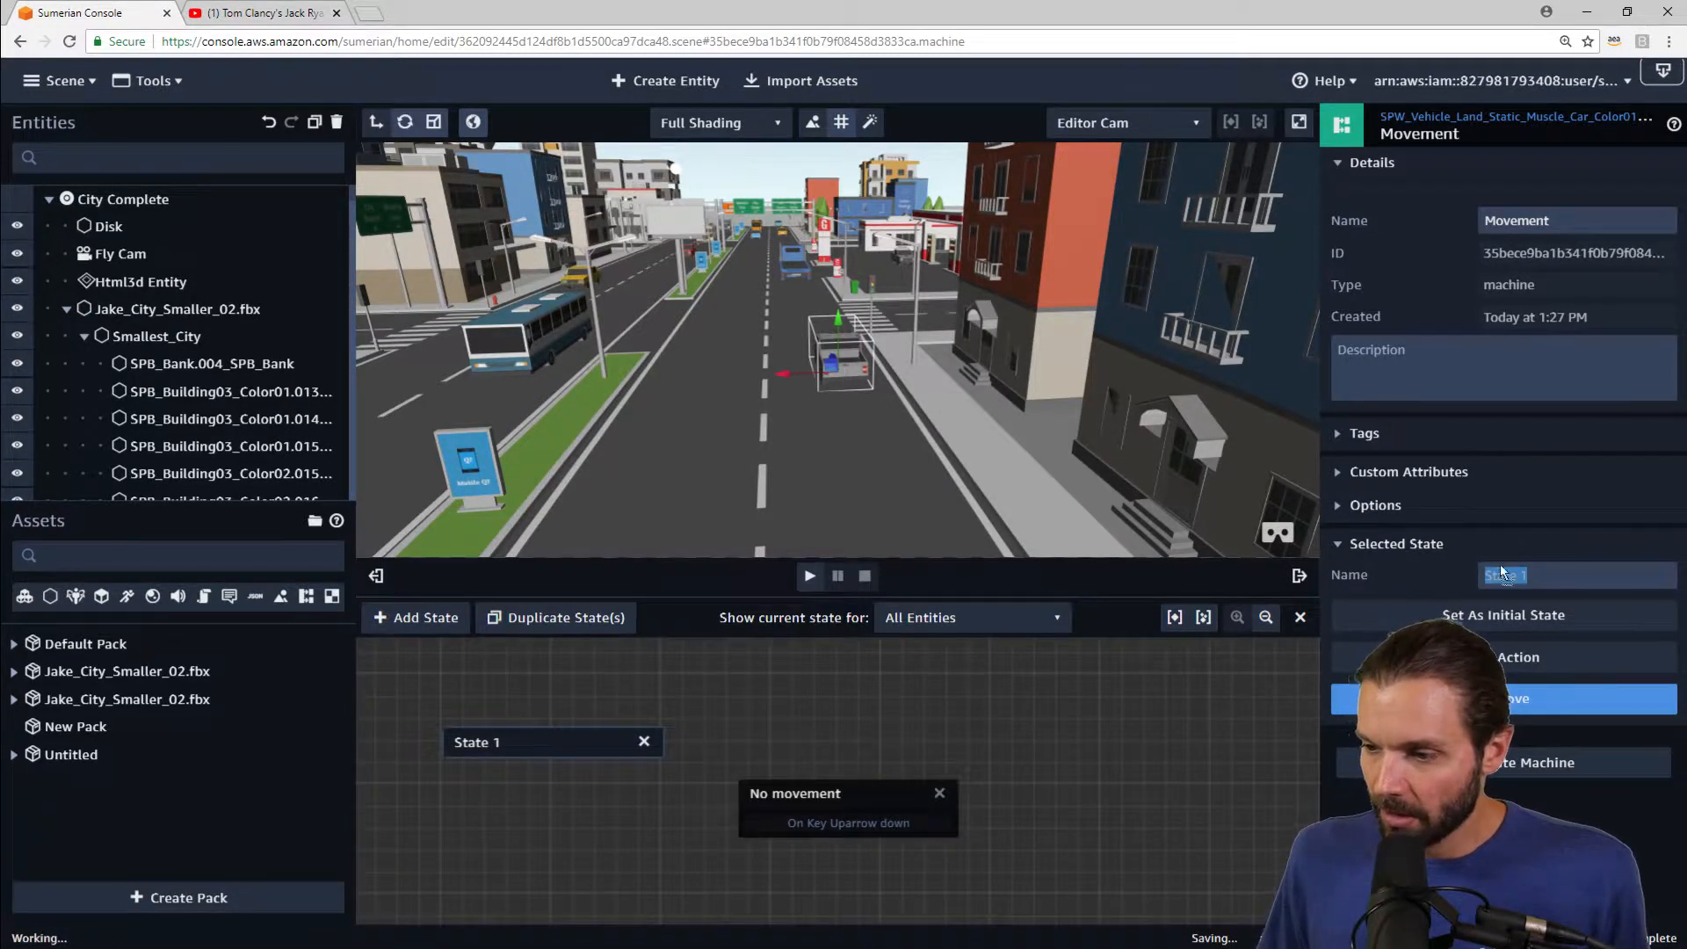
text(forward)
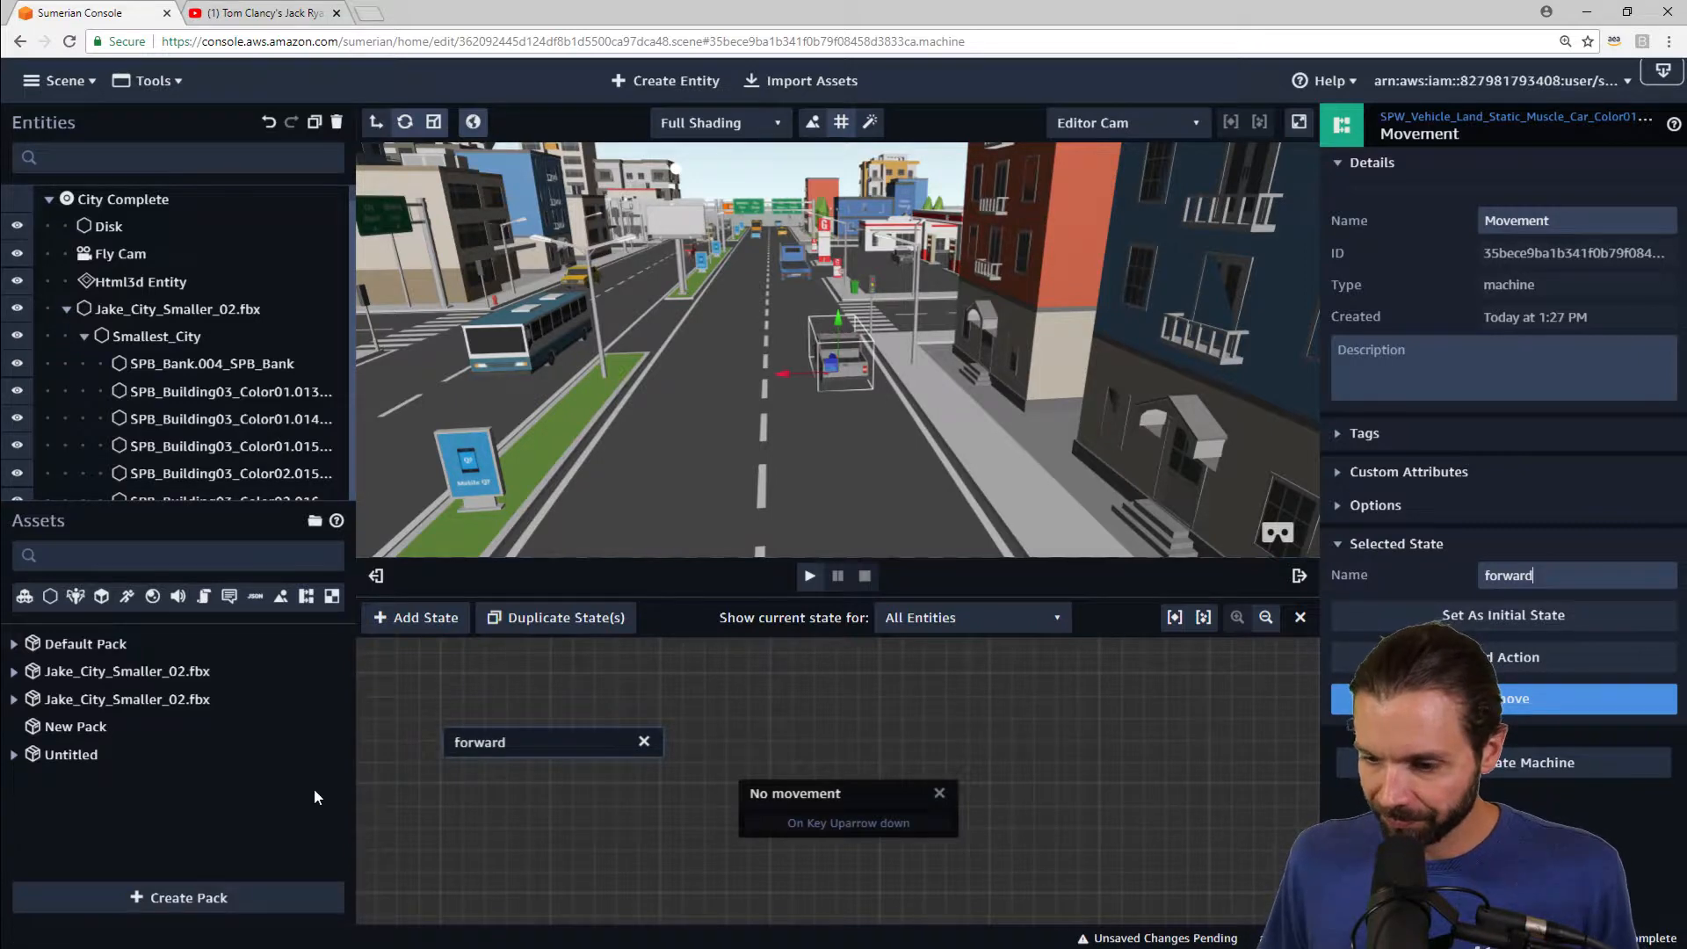
Step: Add a Tween Move action to the forward state
click(1526, 667)
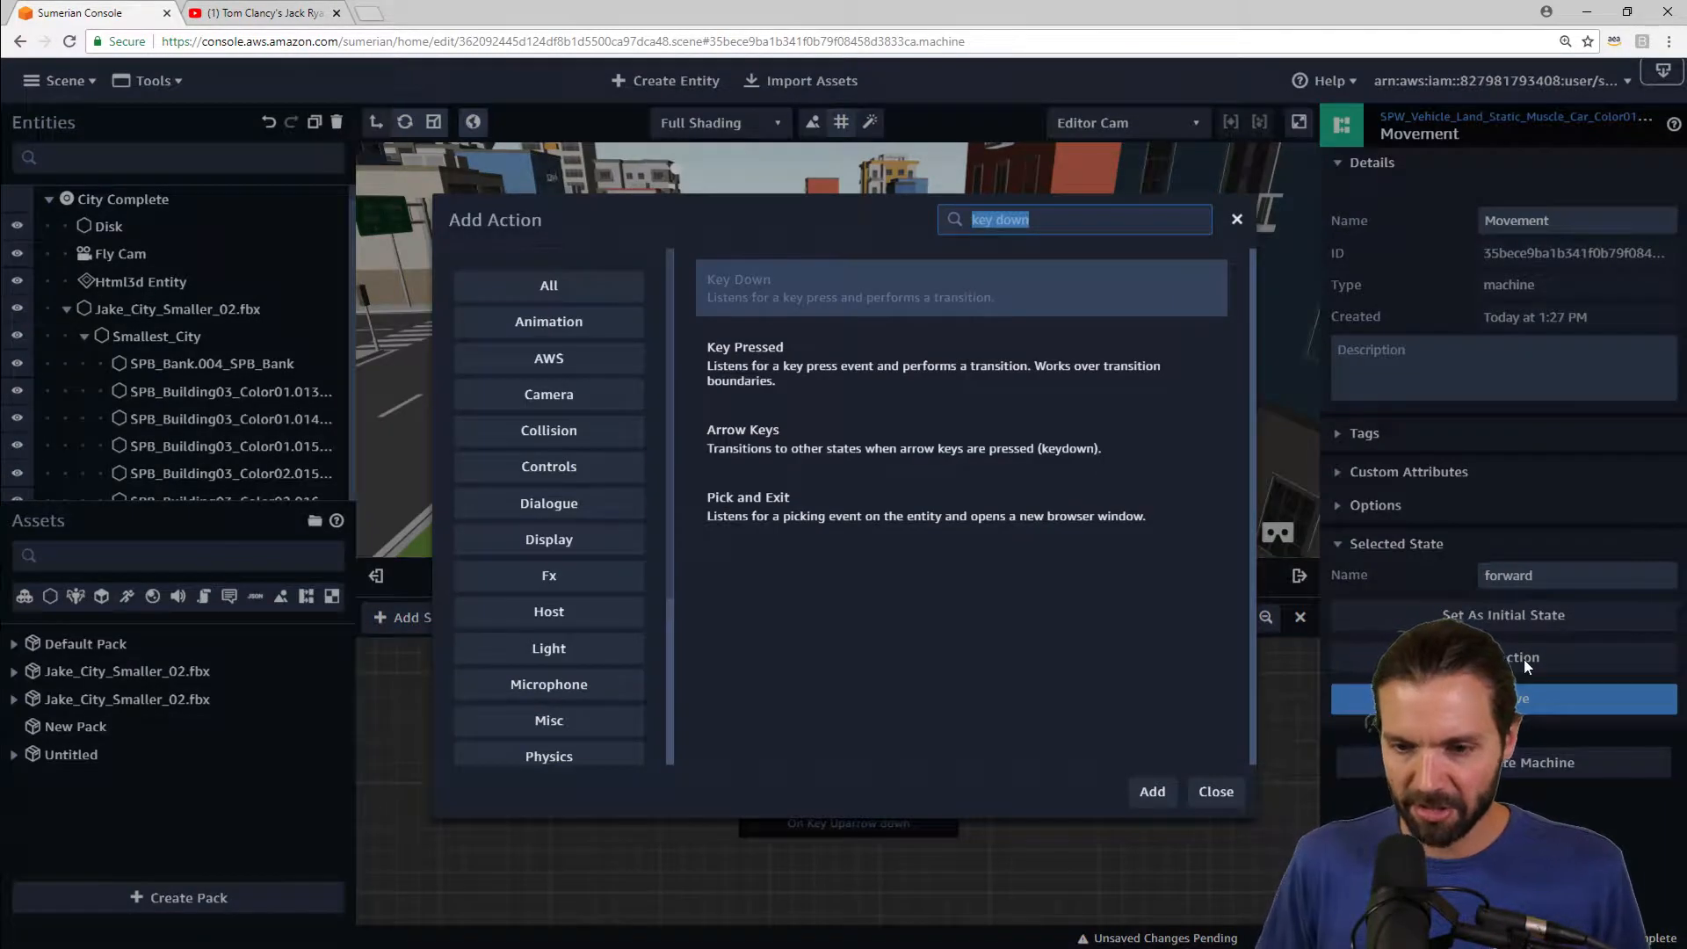
text(tween)
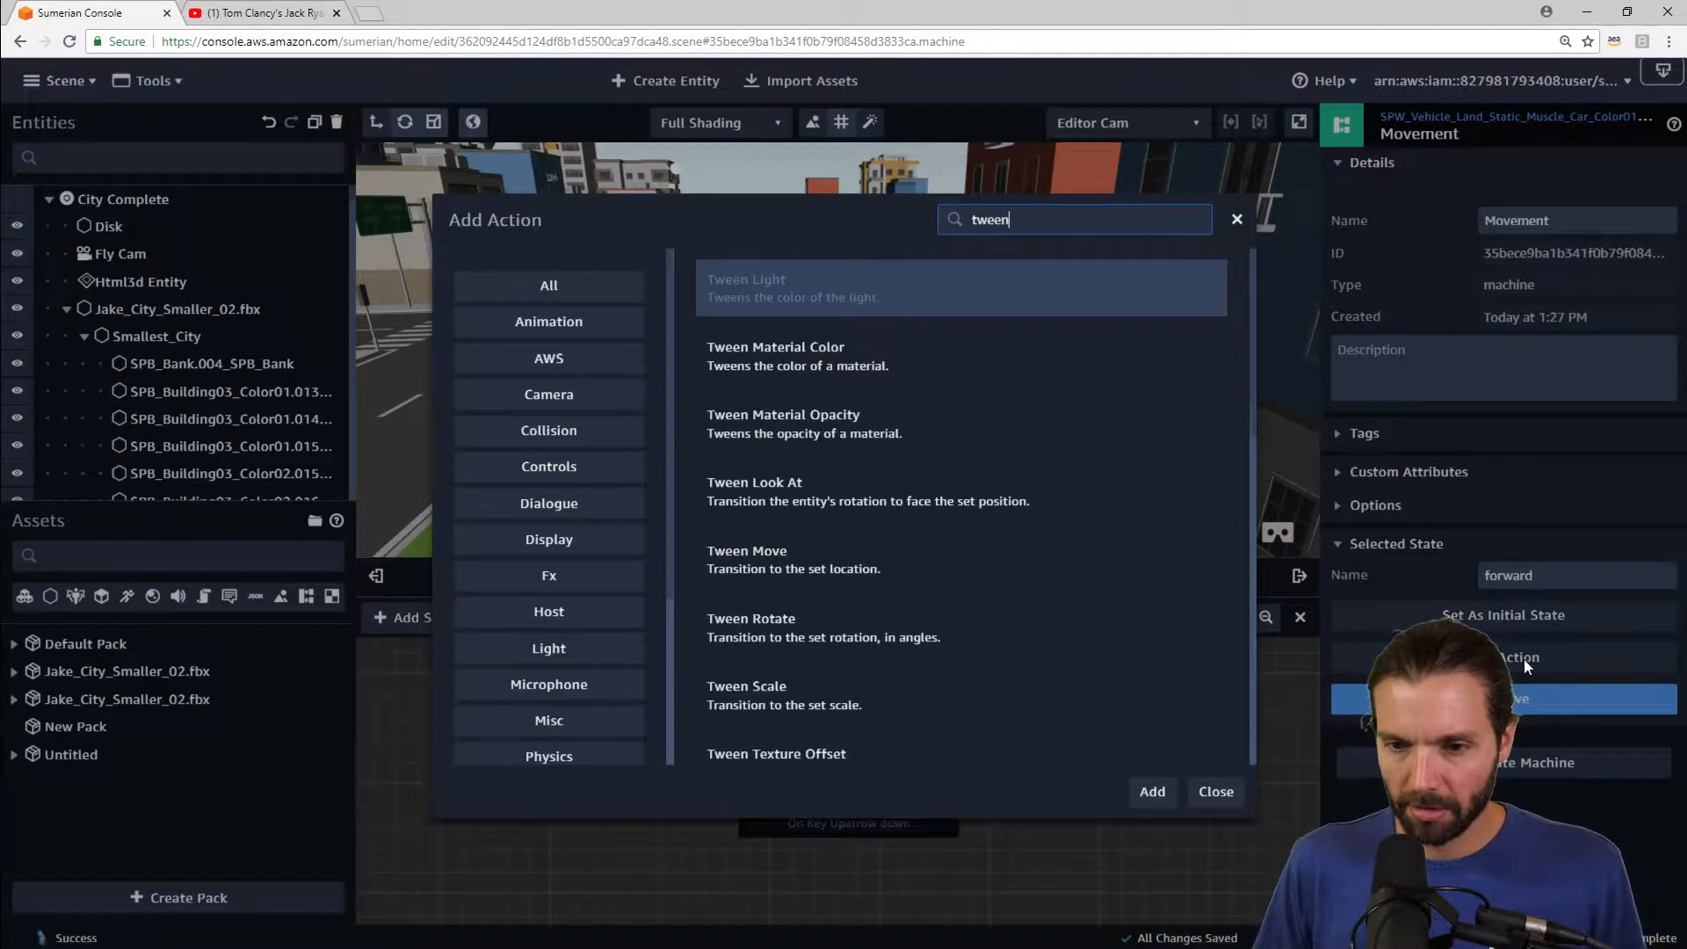
text( move)
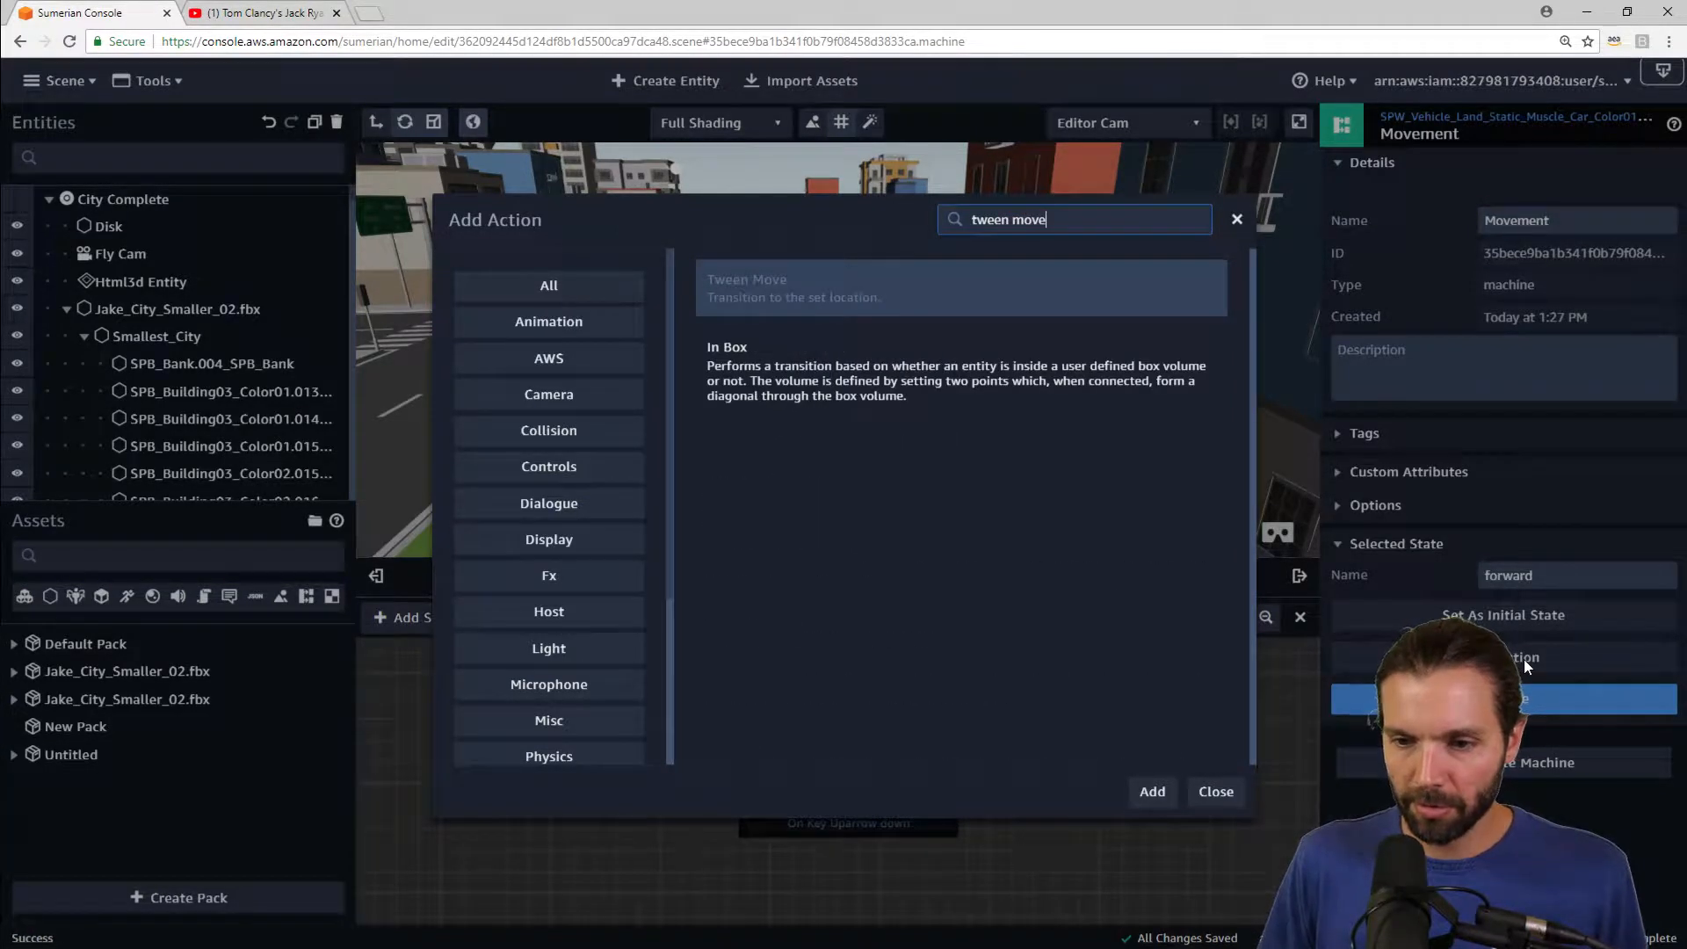
key(Return)
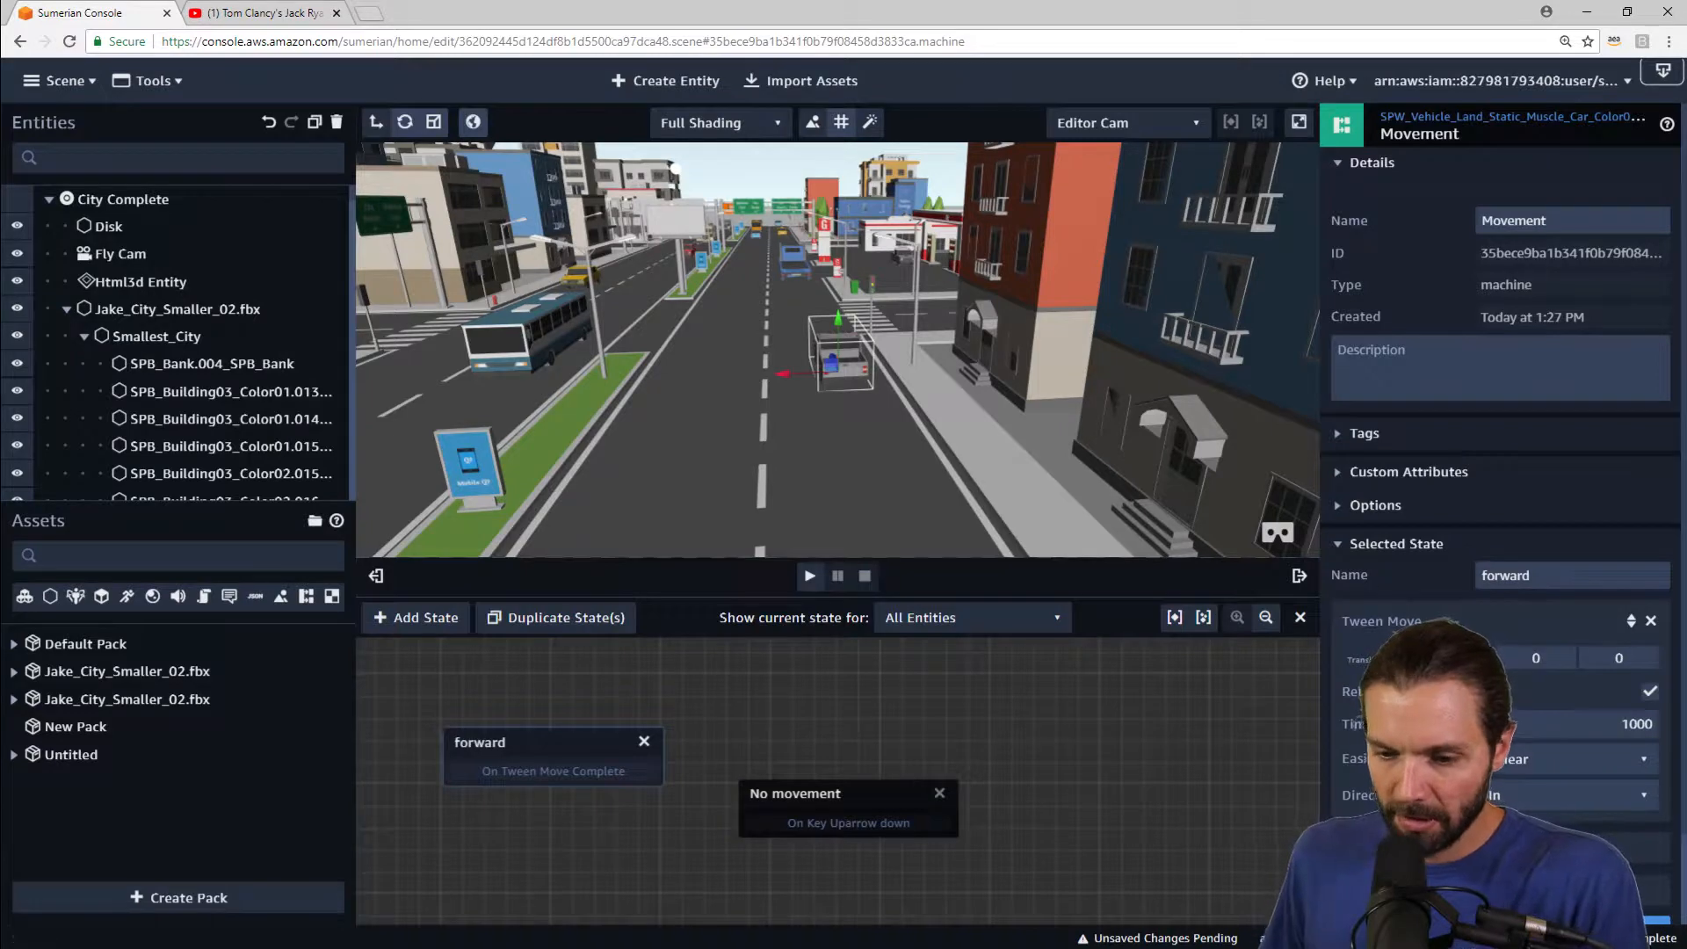
Step: Set the Tween Move translation to 0, 0, 1 and its time to 200
drag(824, 794, 857, 790)
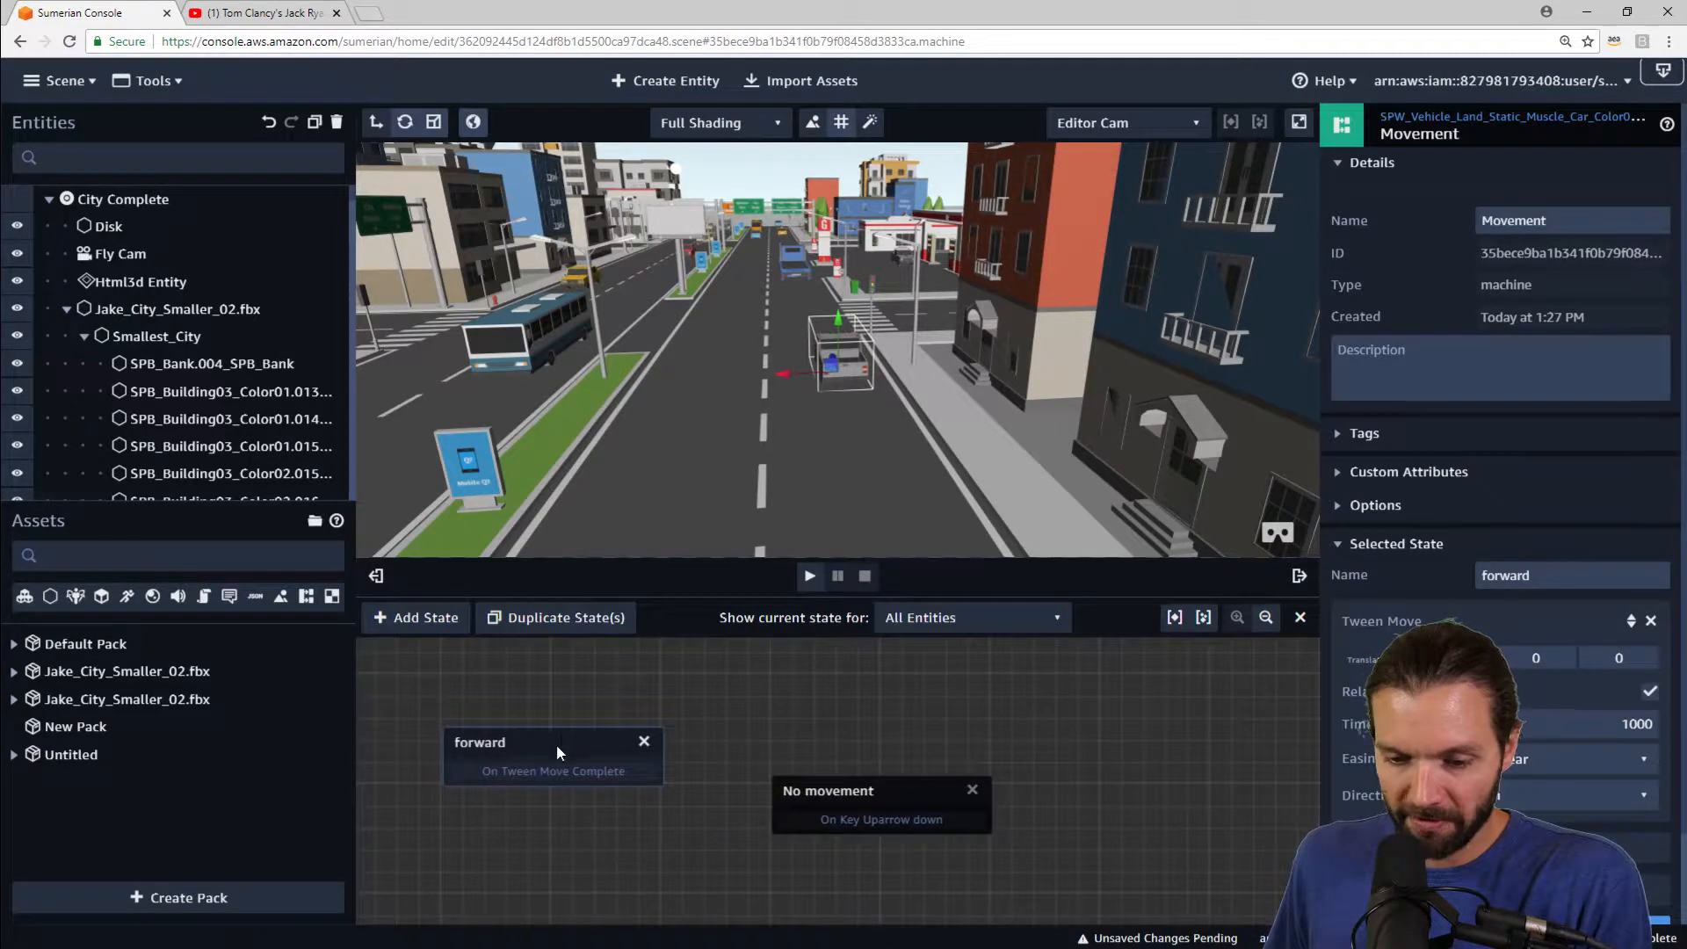
drag(556, 745, 575, 699)
drag(877, 797, 856, 773)
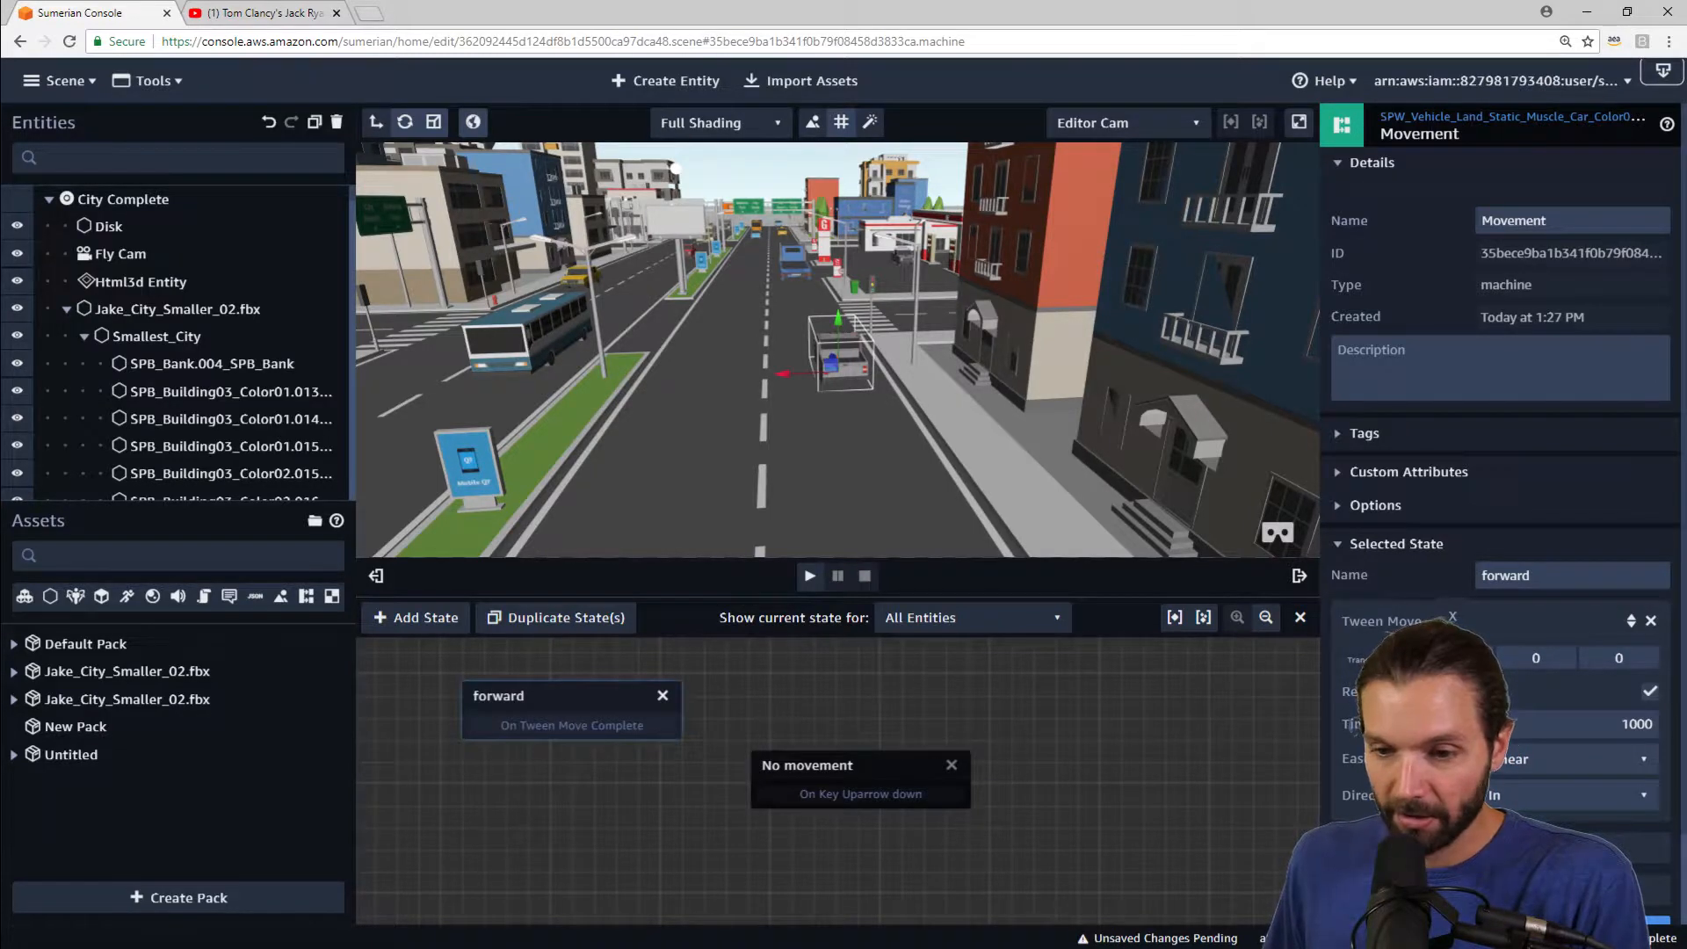
drag(885, 436, 873, 503)
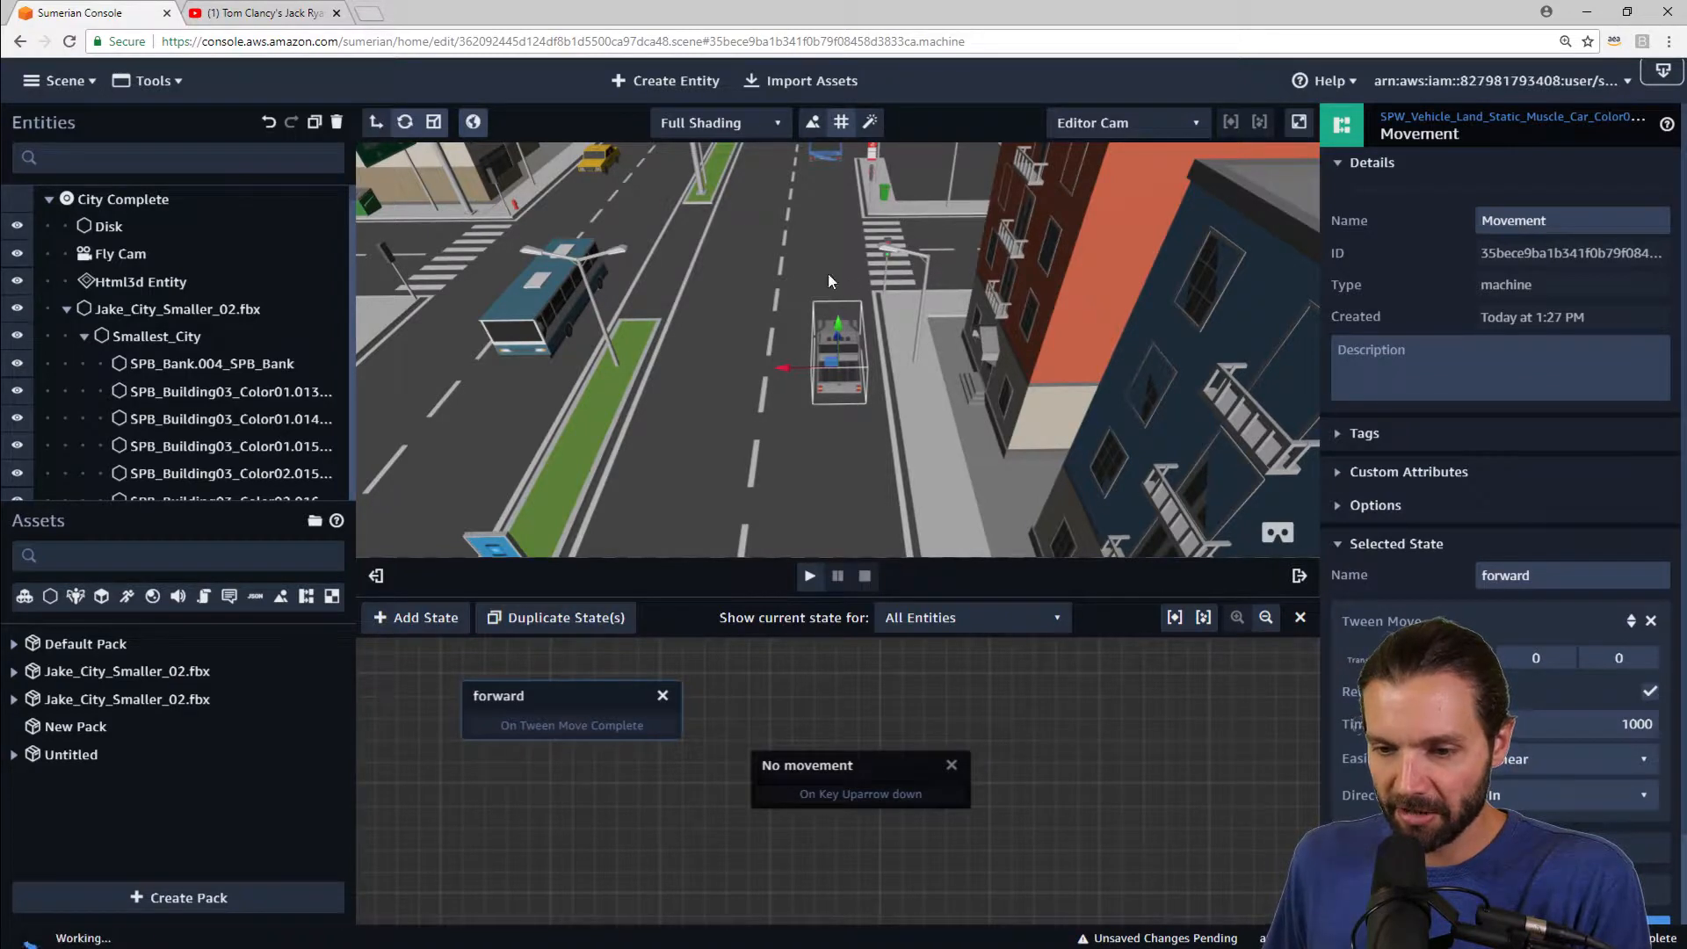
drag(829, 435, 849, 434)
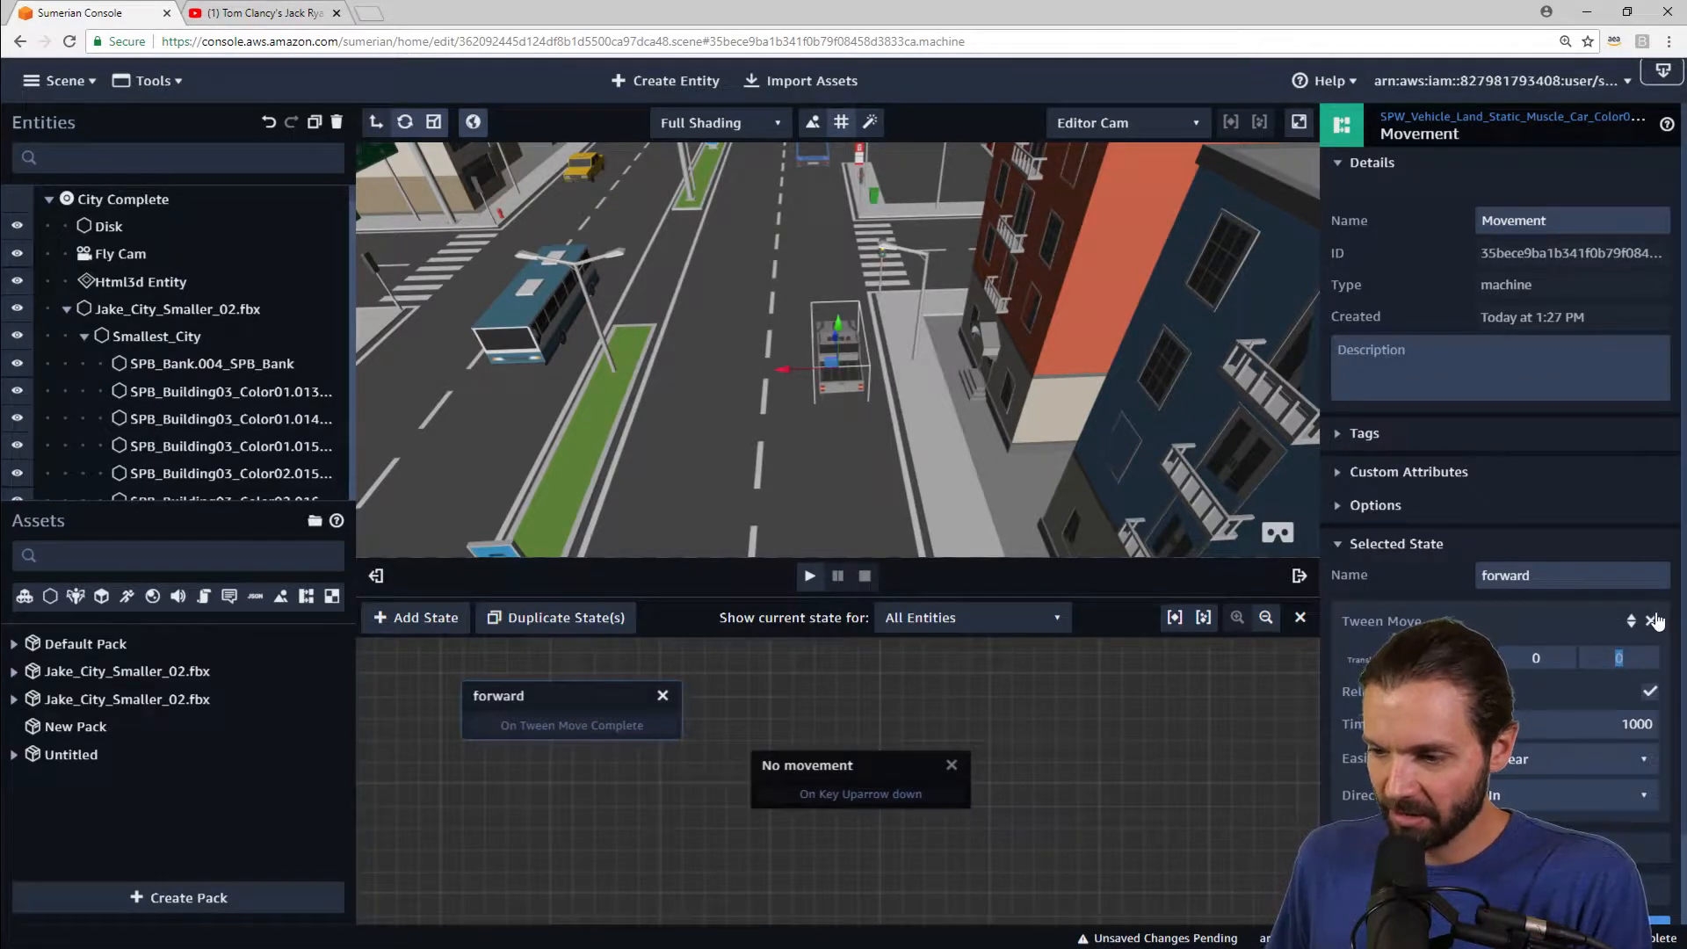
text(1)
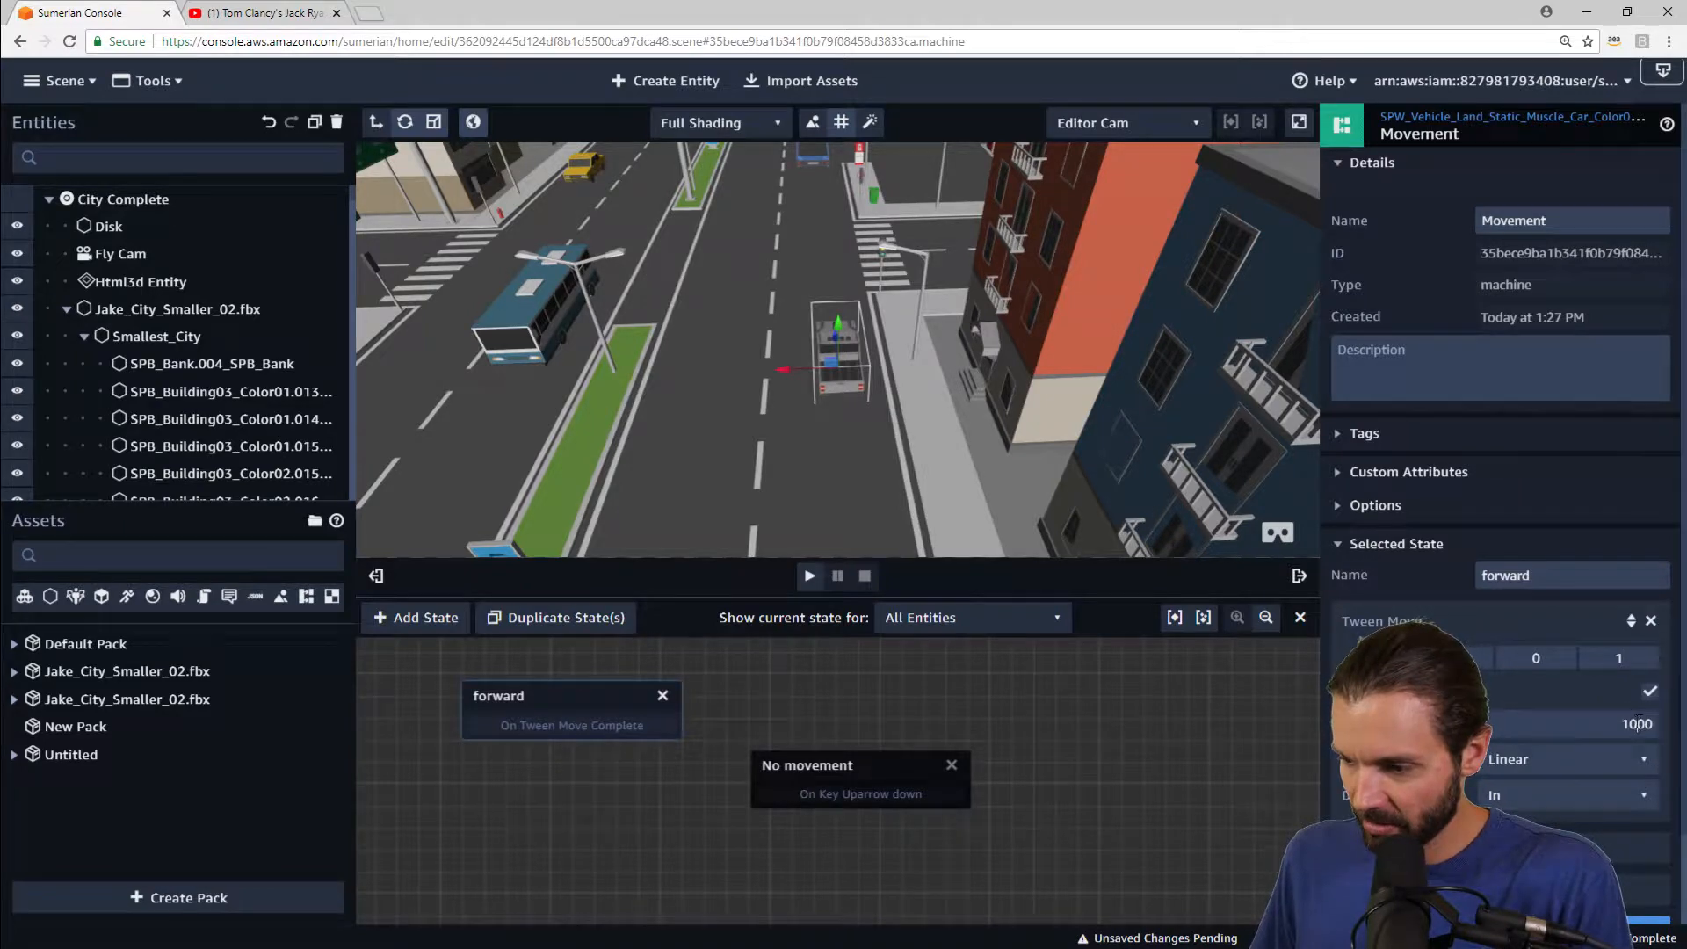
text(2)
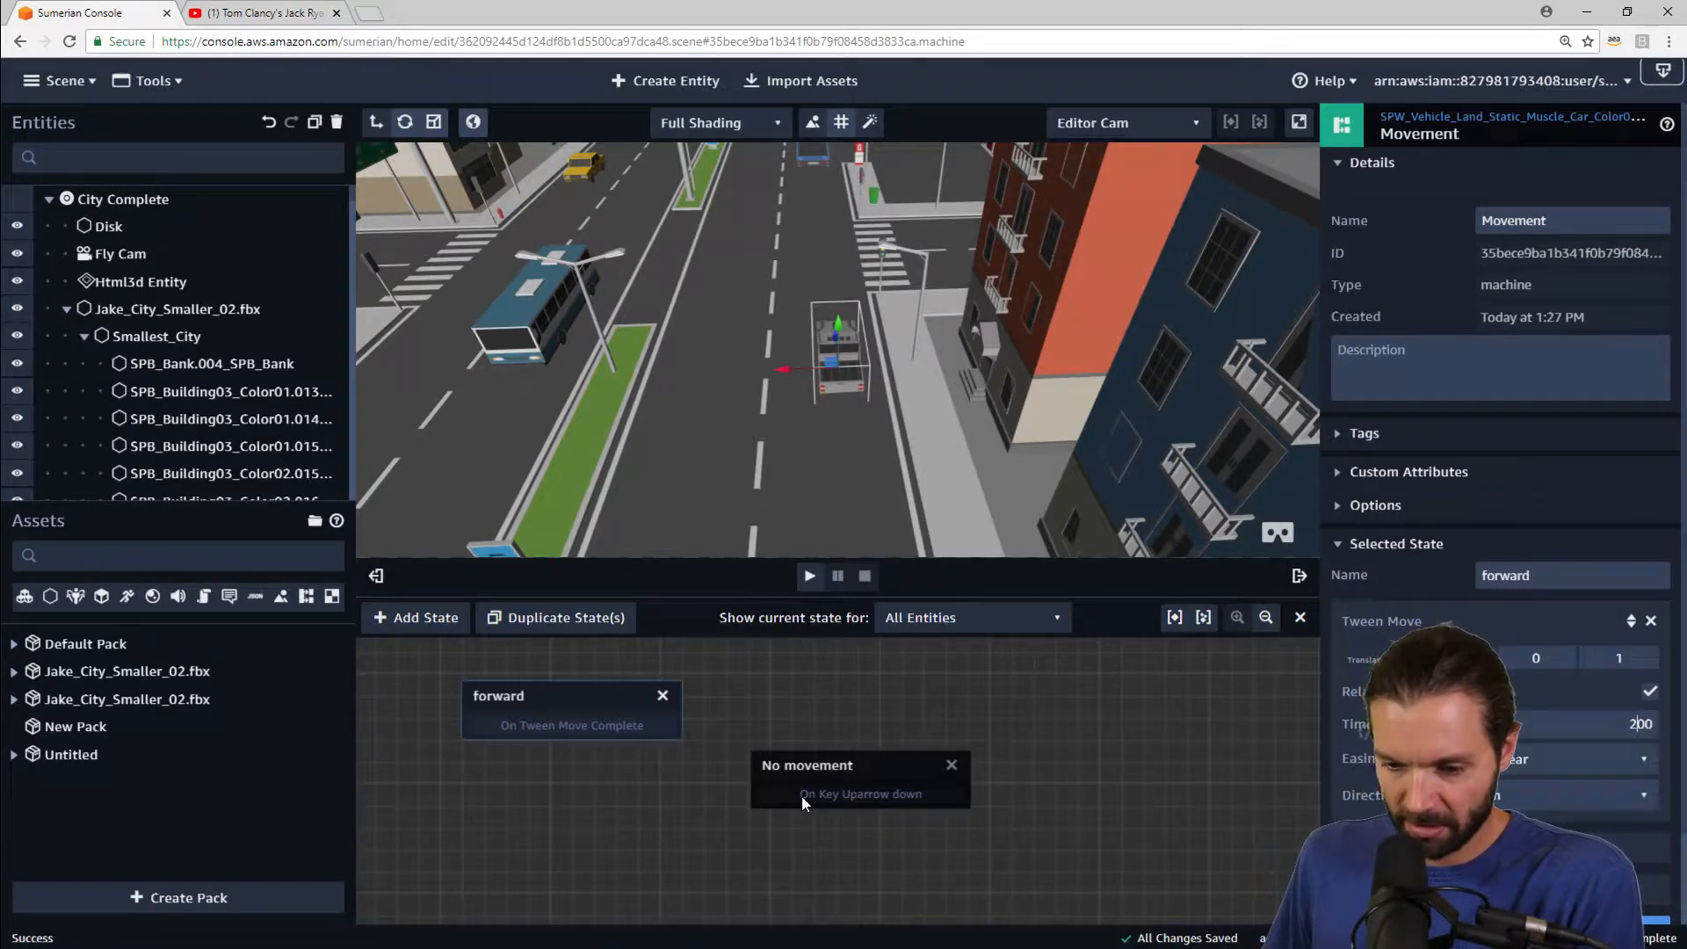
Step: Connect the No movement state's Uparrow key-down transition to the forward state
drag(801, 794, 599, 703)
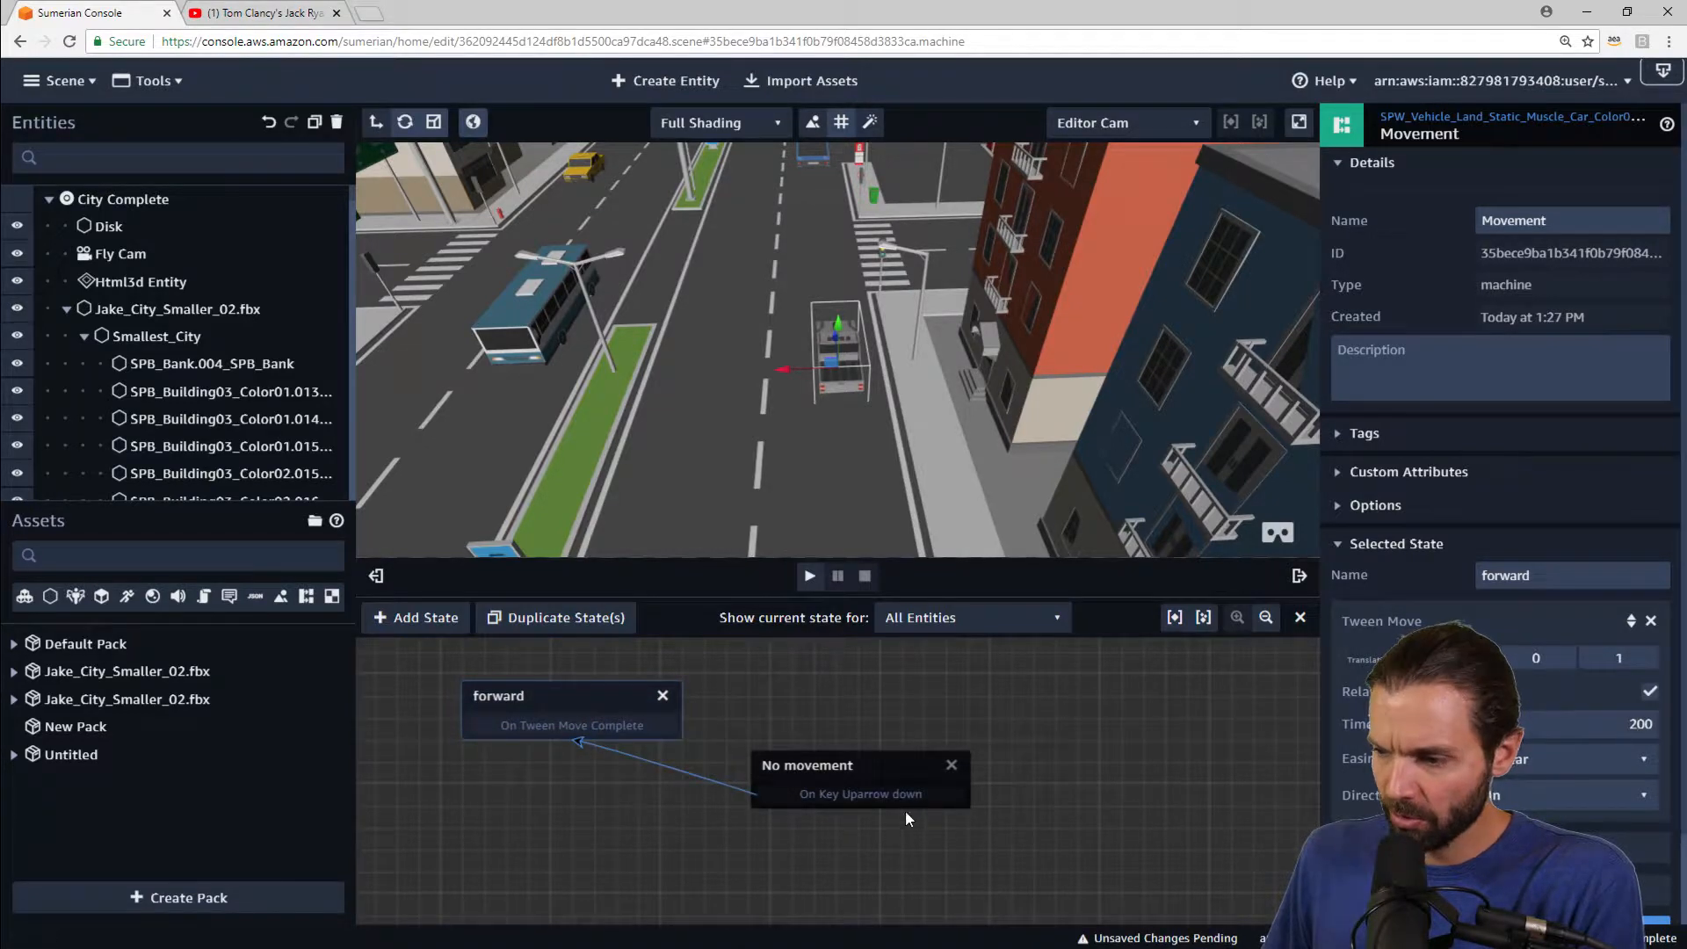
drag(888, 764, 896, 782)
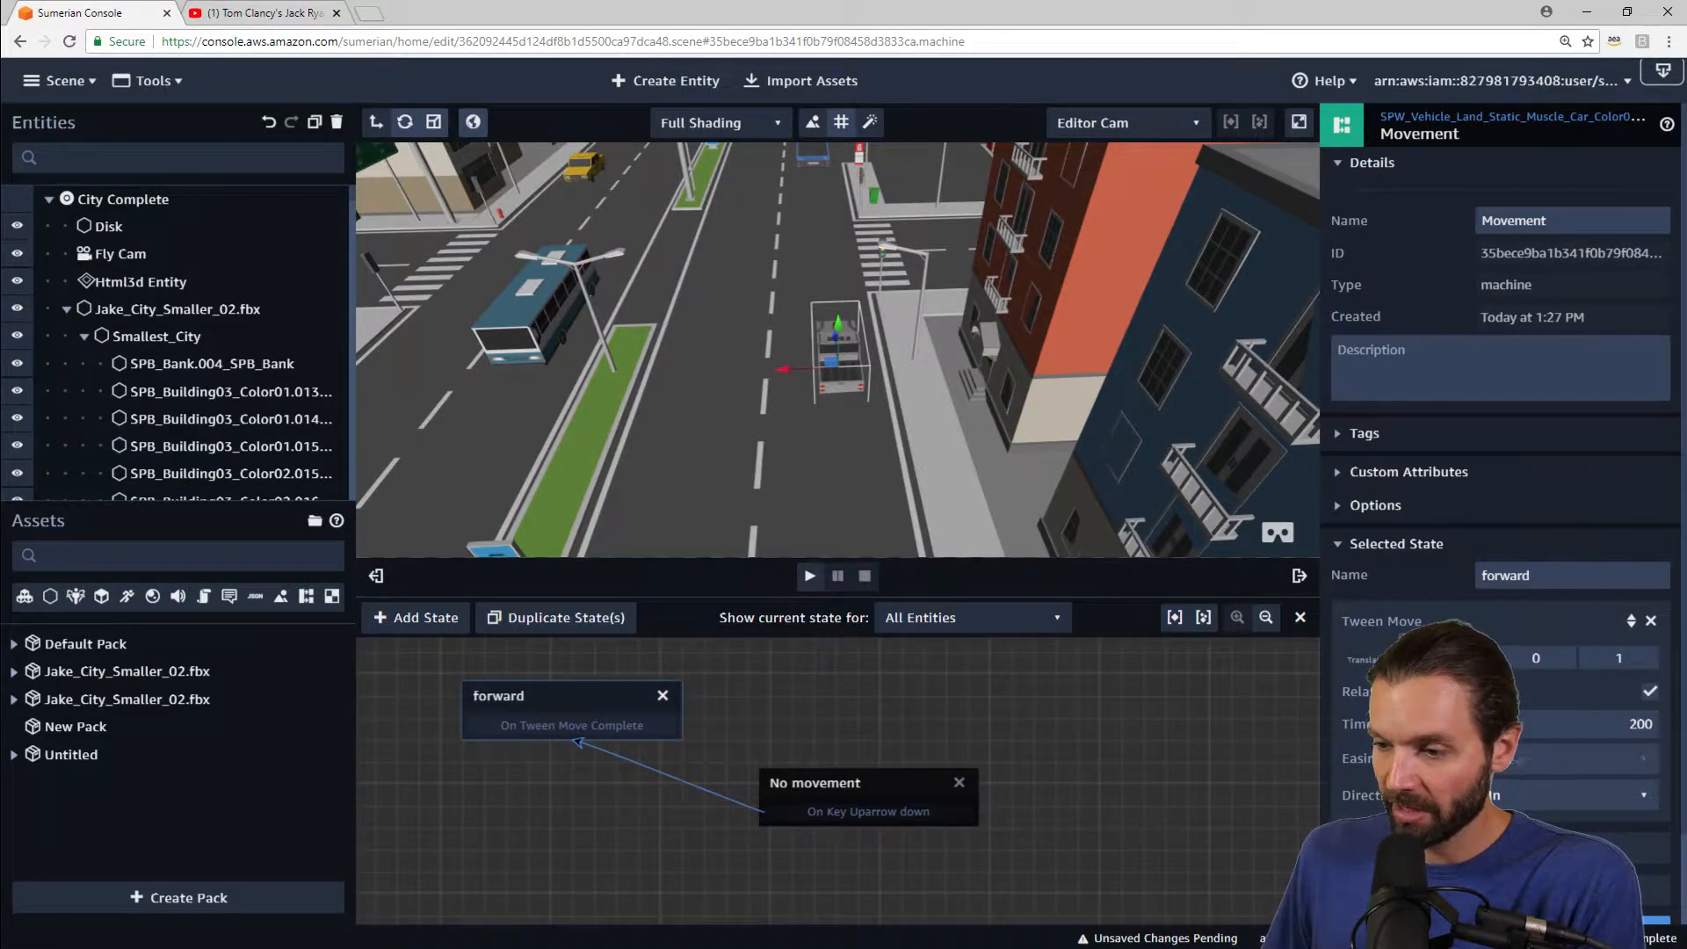
Step: Add a Key Up action for the up arrow to the forward state and connect its transition back to No movement
click(1564, 848)
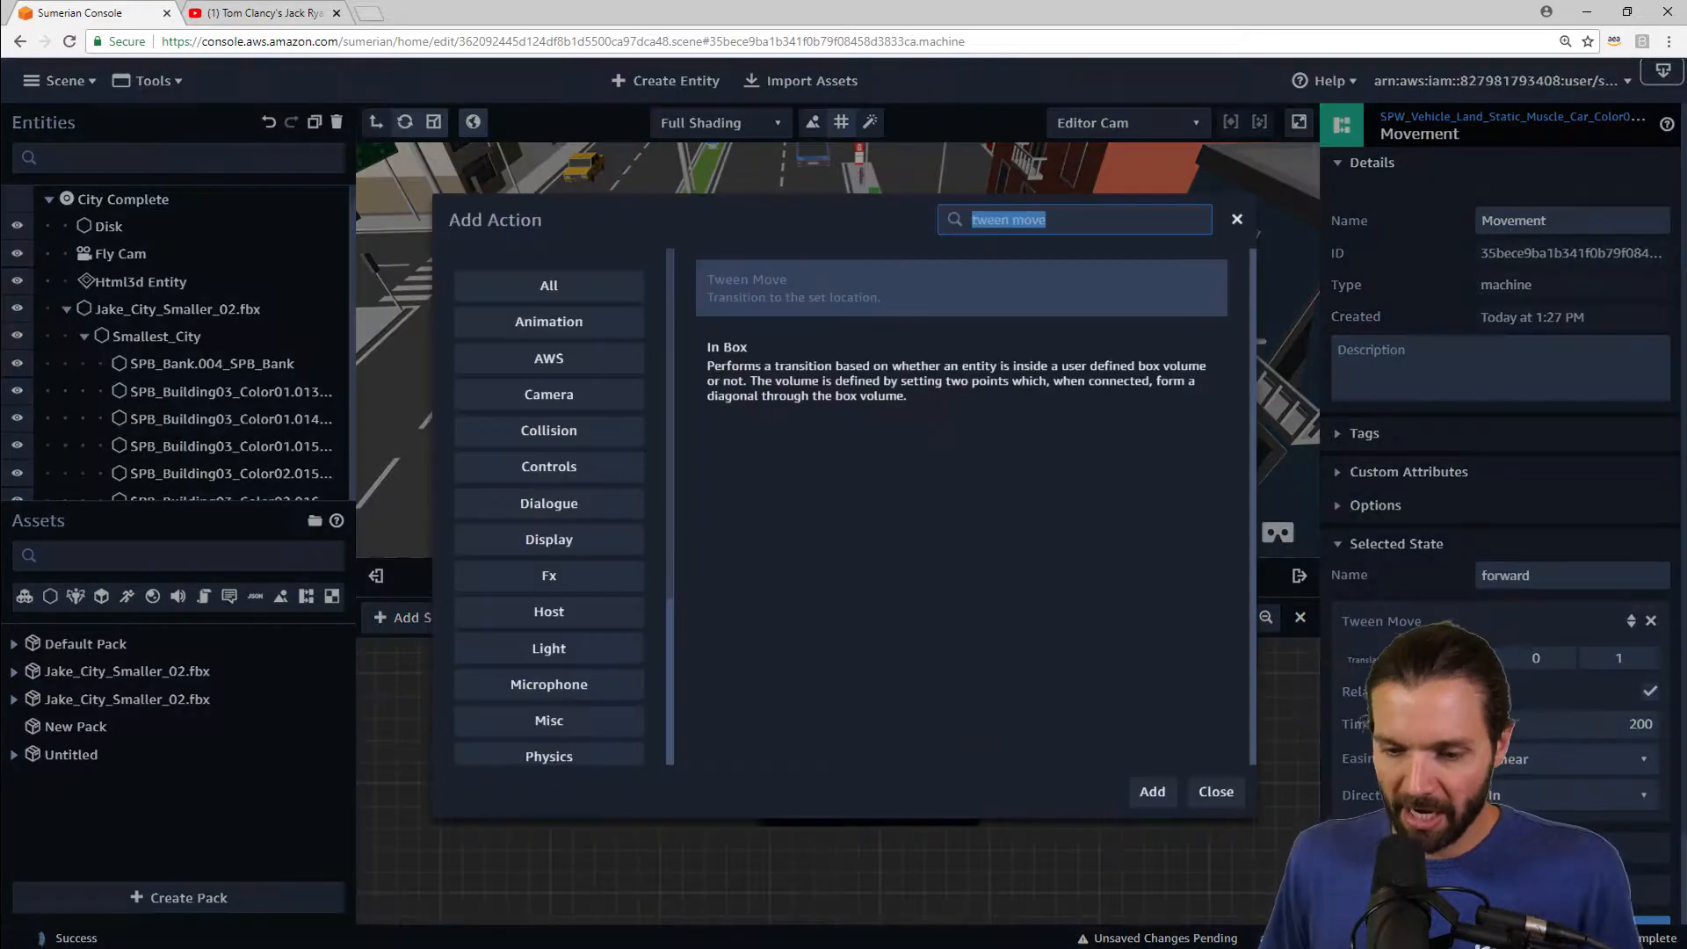
text(key up)
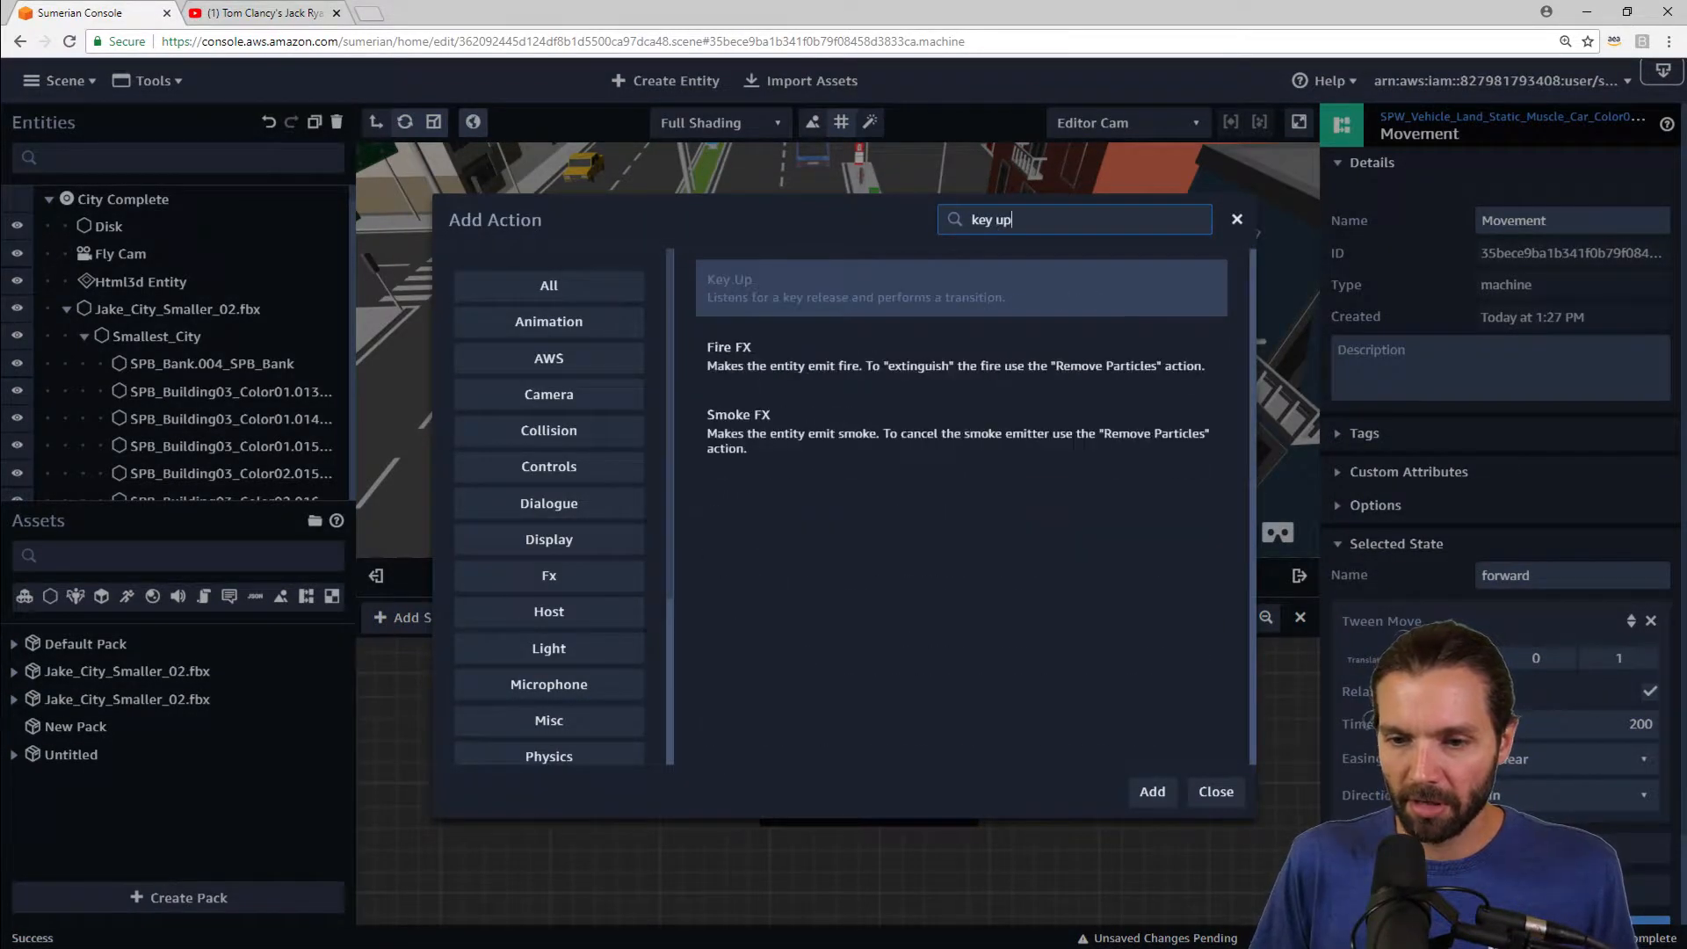
key(Return)
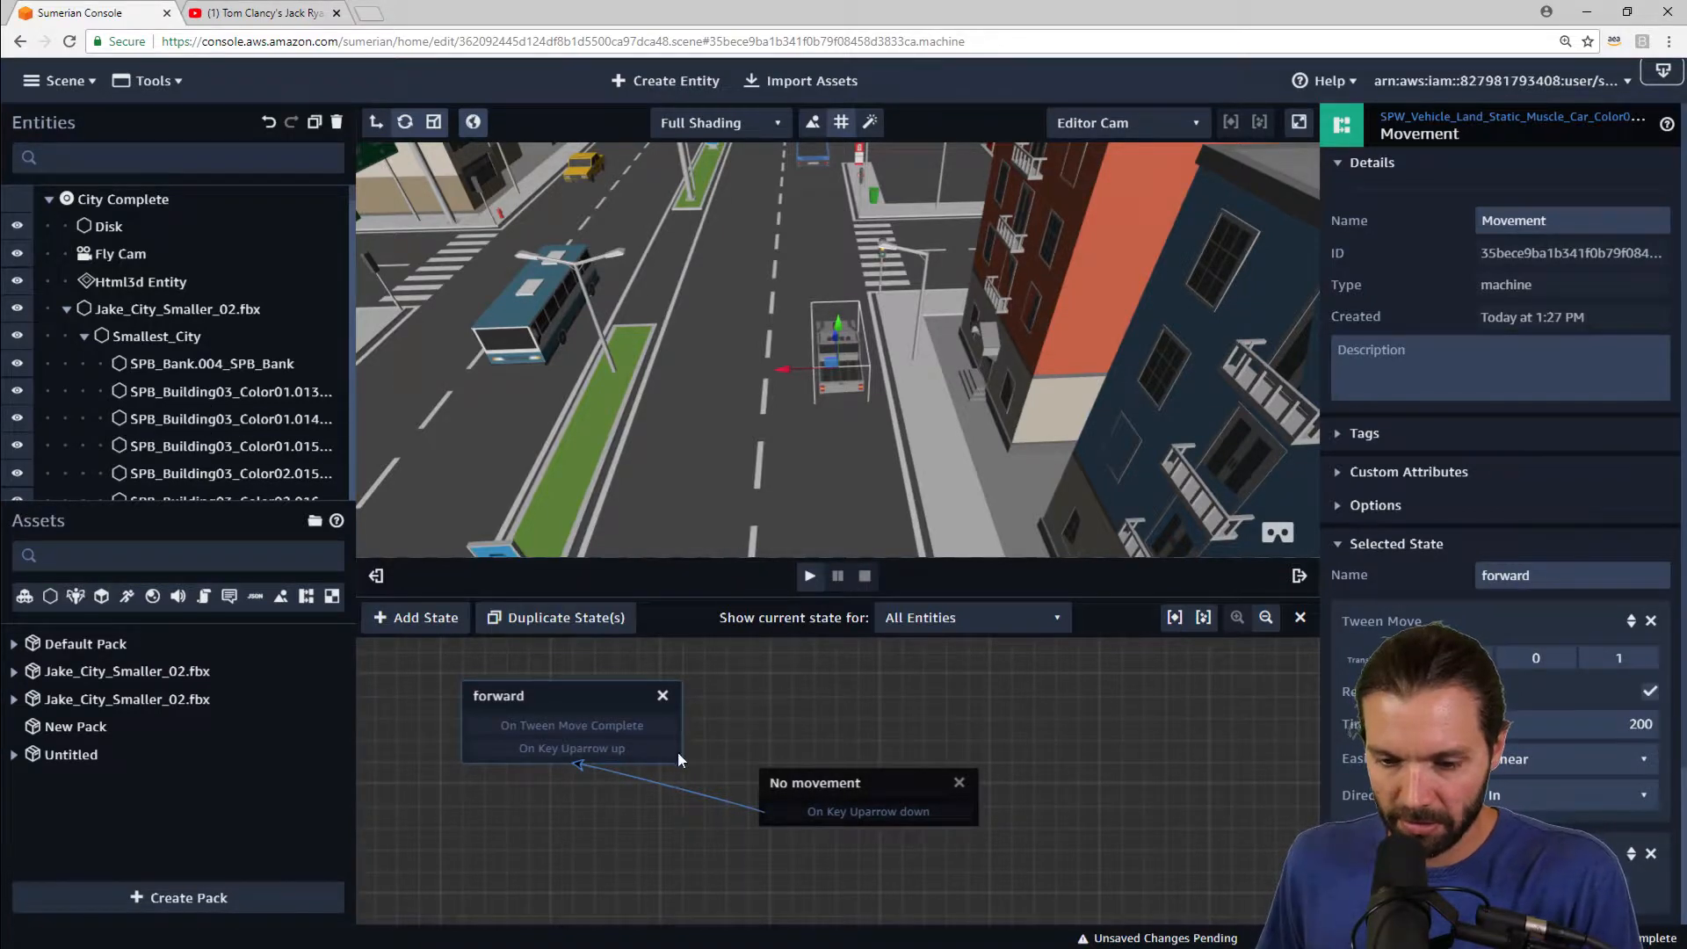
drag(676, 754, 804, 788)
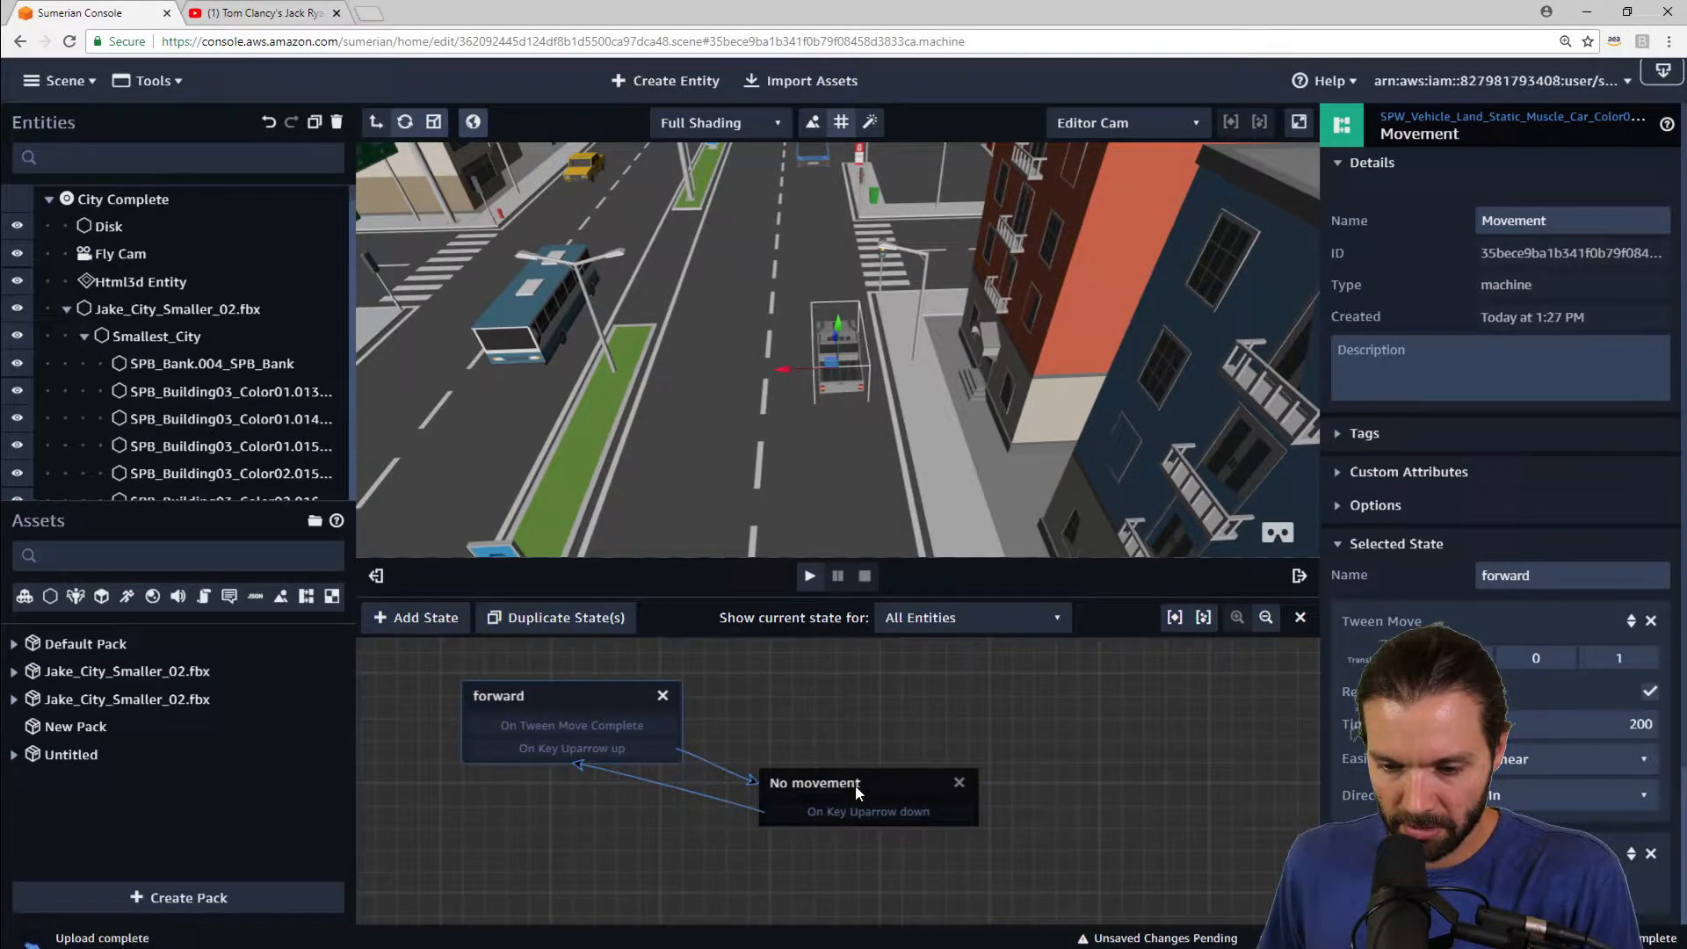
Step: Play the scene briefly through the Fly Cam and stop it
click(809, 580)
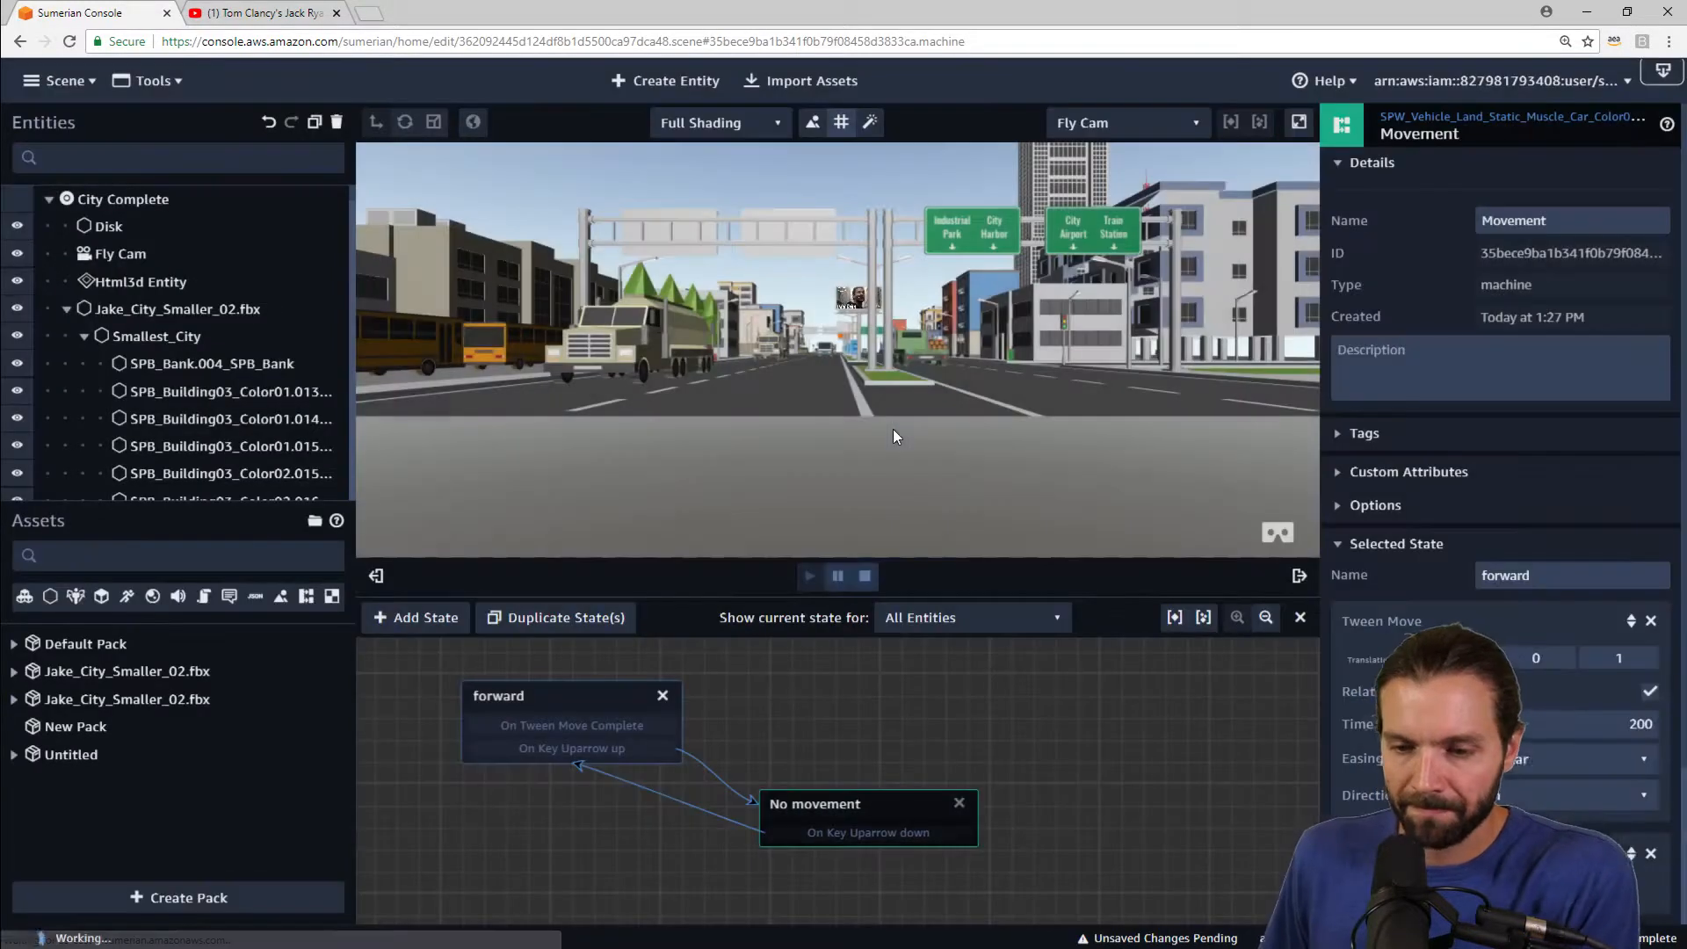
click(121, 252)
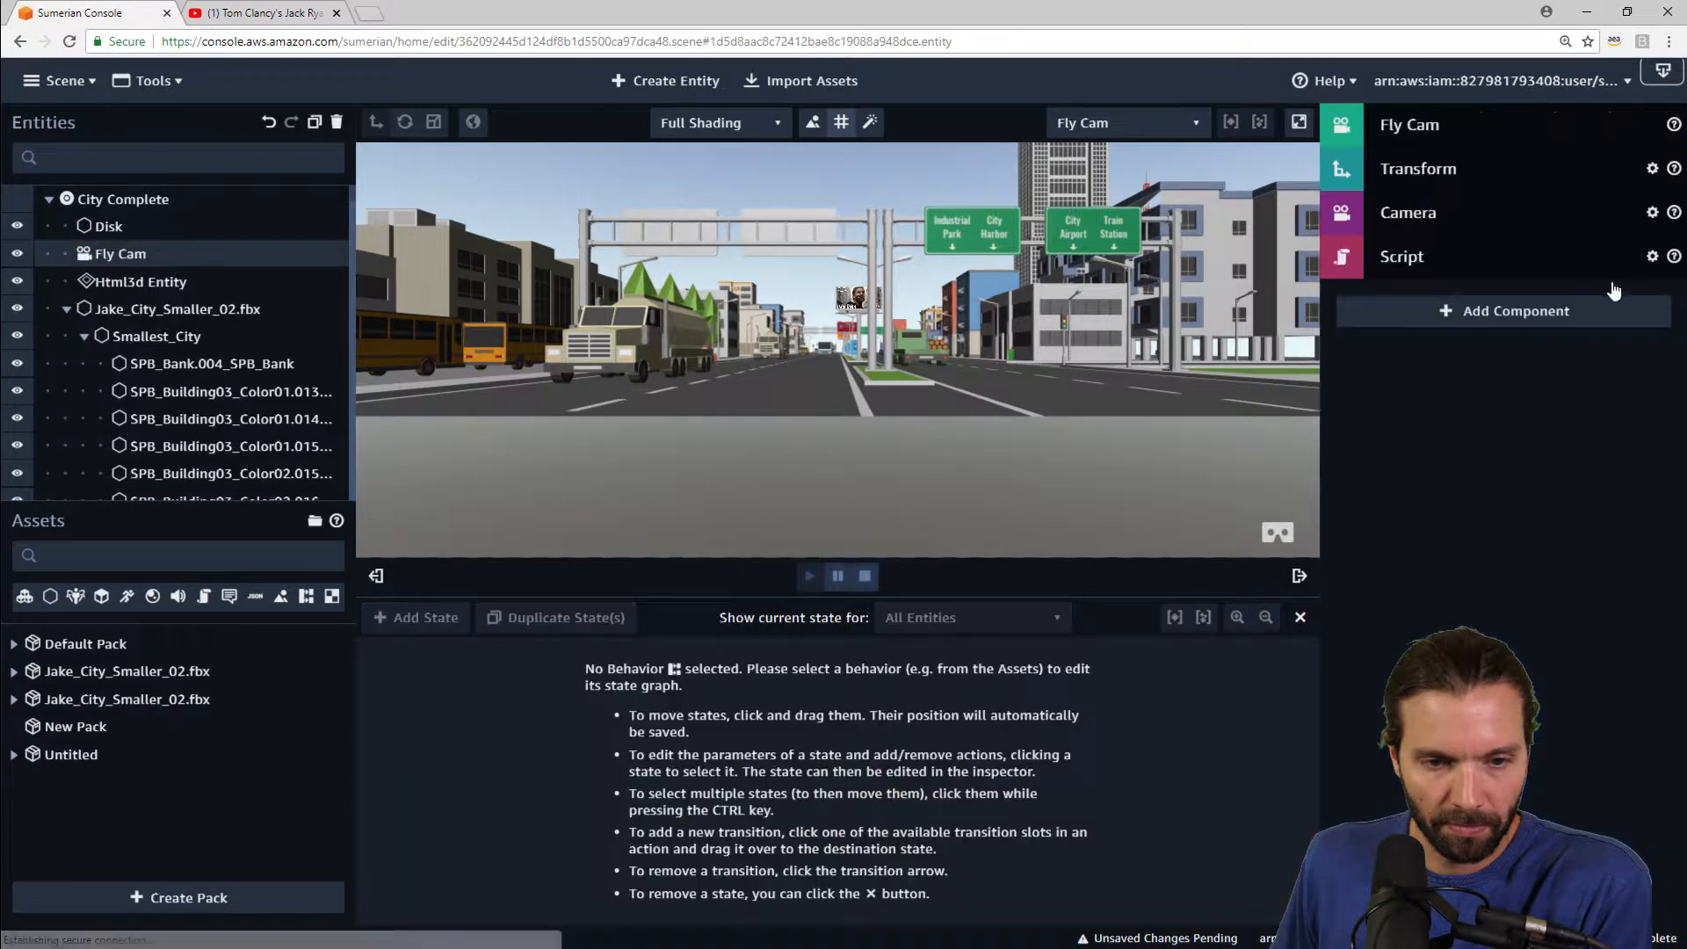
click(865, 577)
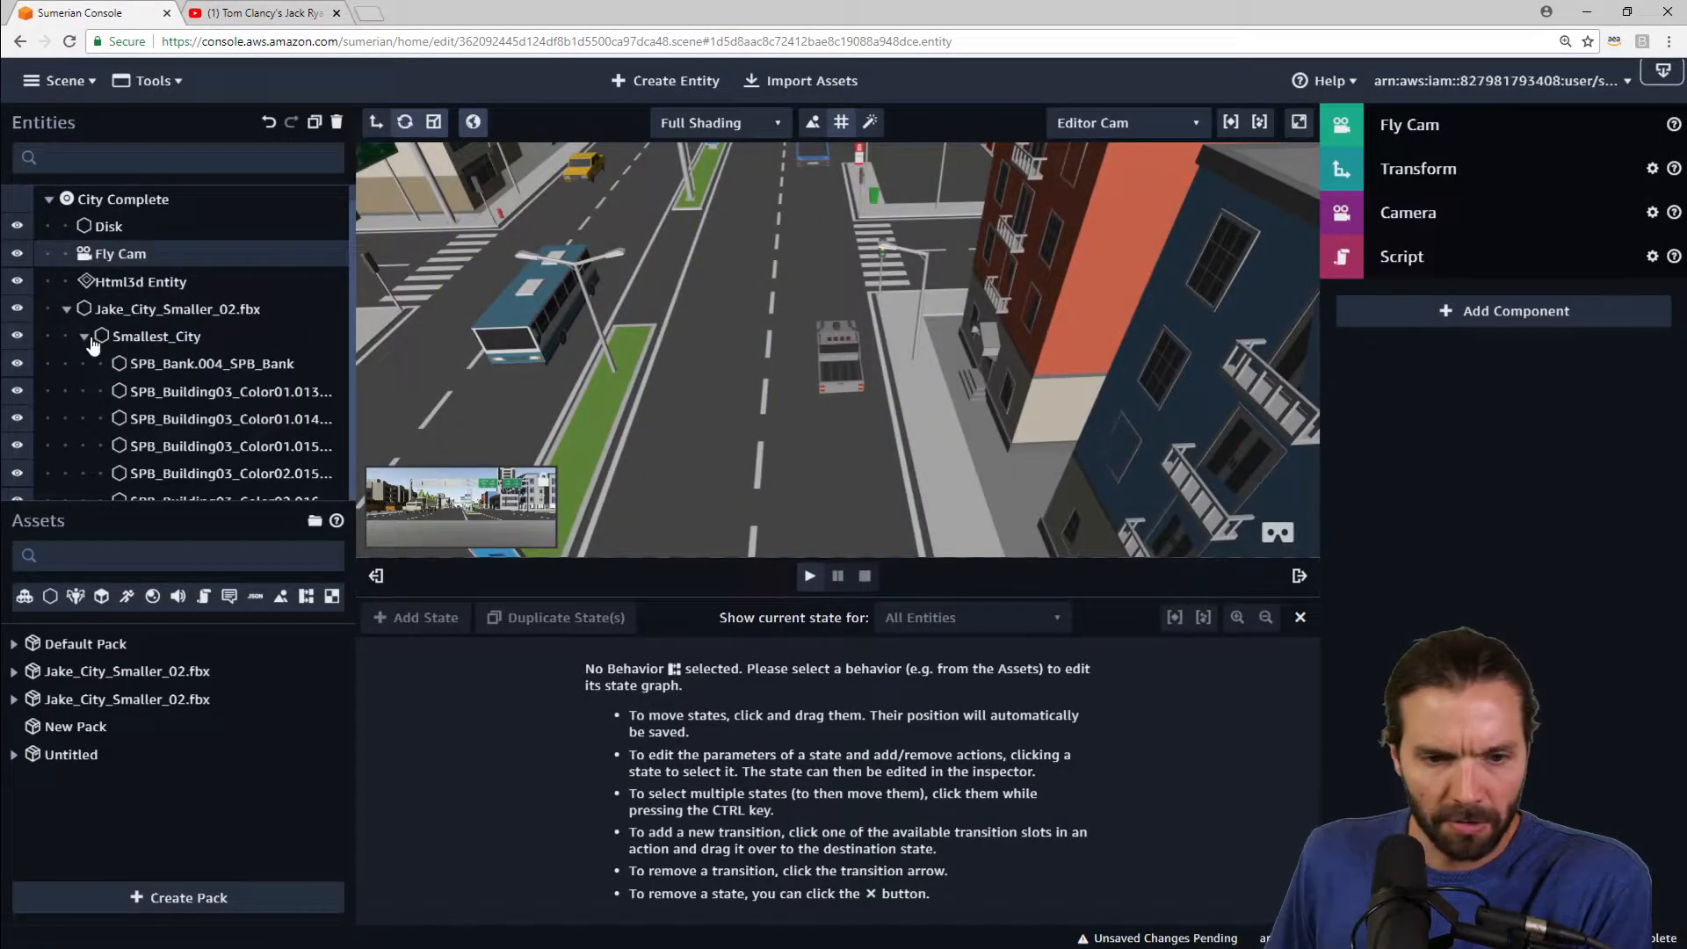
Step: Select the Orbit Cam and set it as the main camera in its Camera settings
click(68, 310)
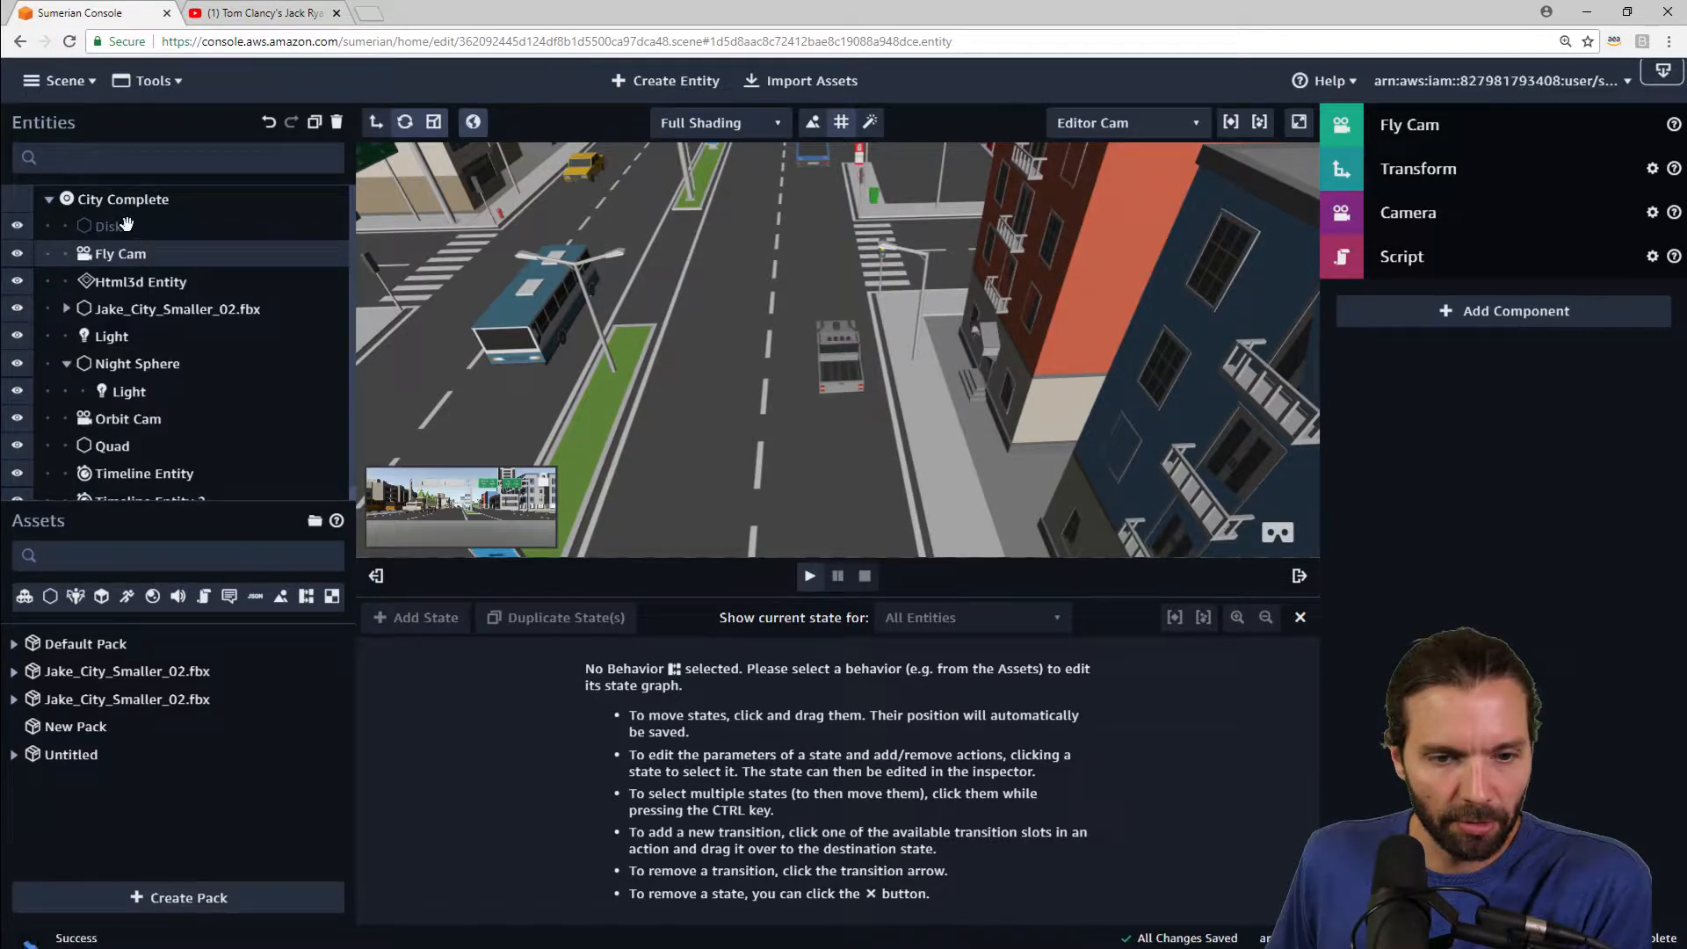
click(128, 419)
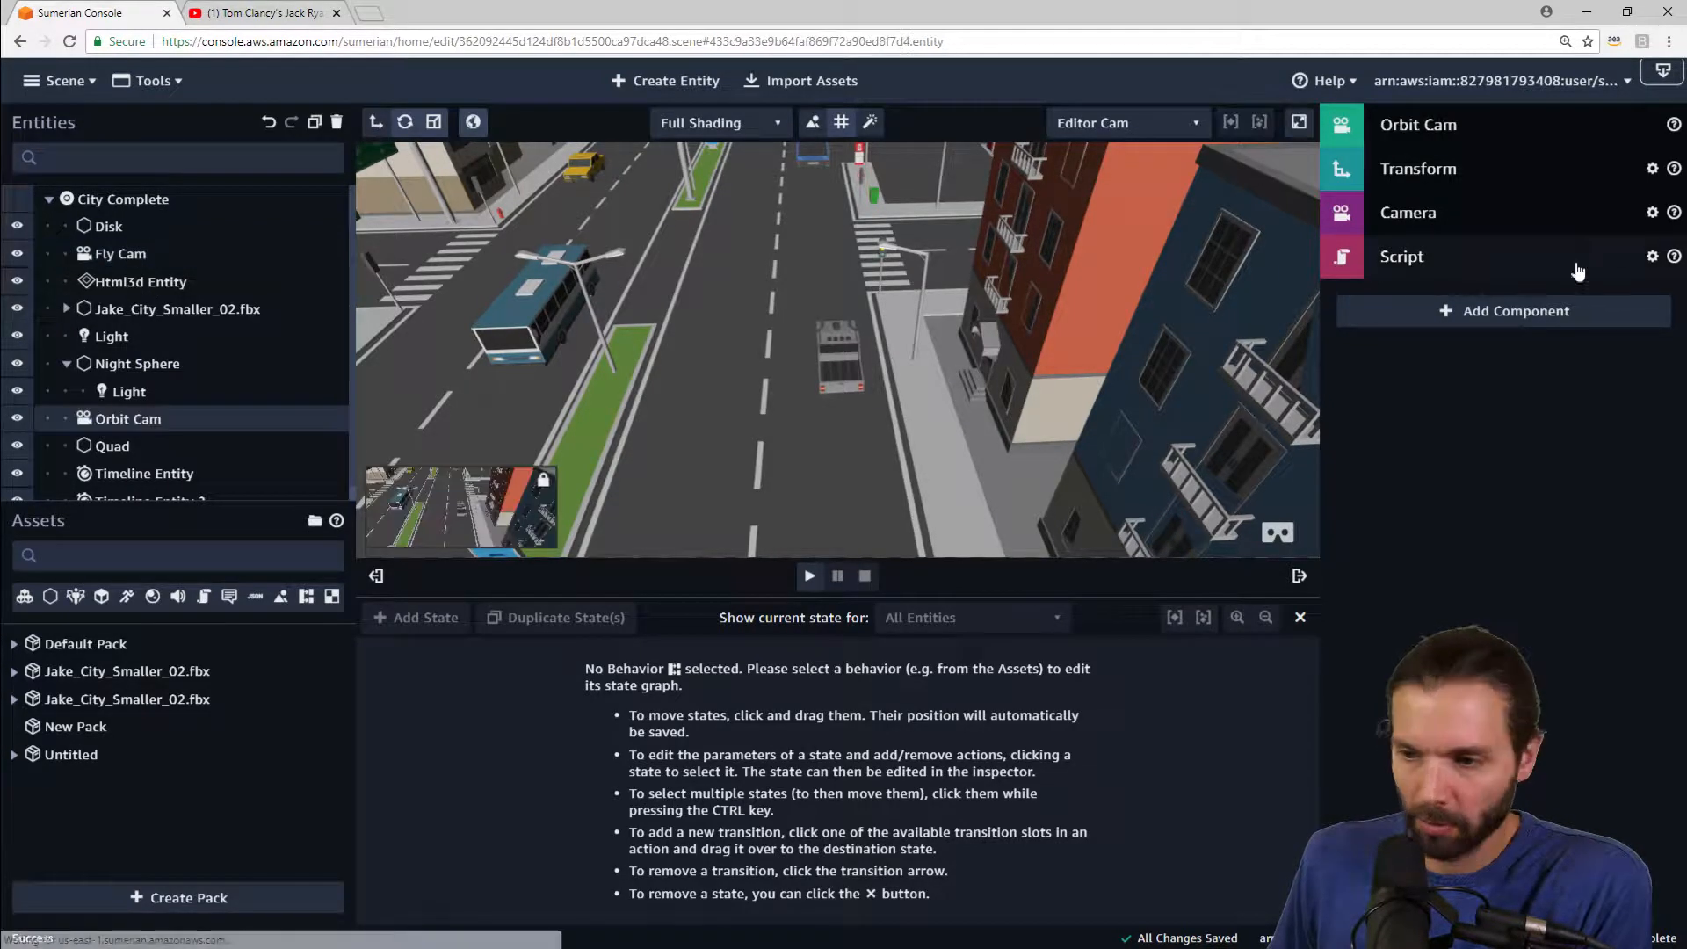
click(1518, 203)
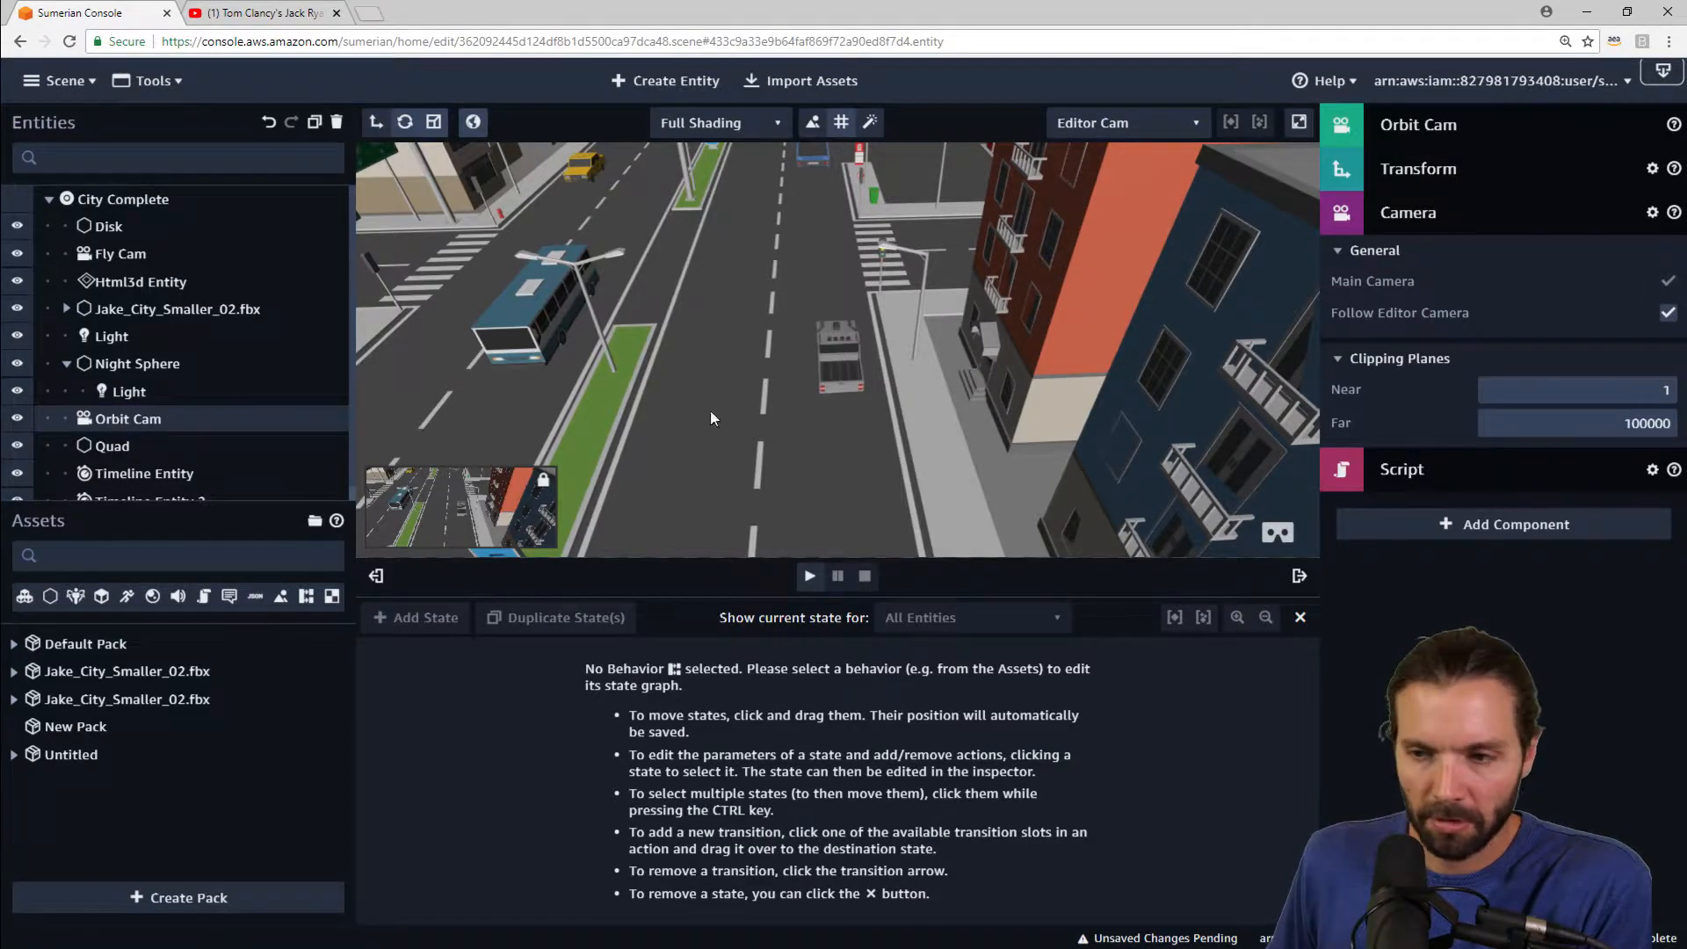
Step: Open the Movement behavior from the Default Pack
click(305, 598)
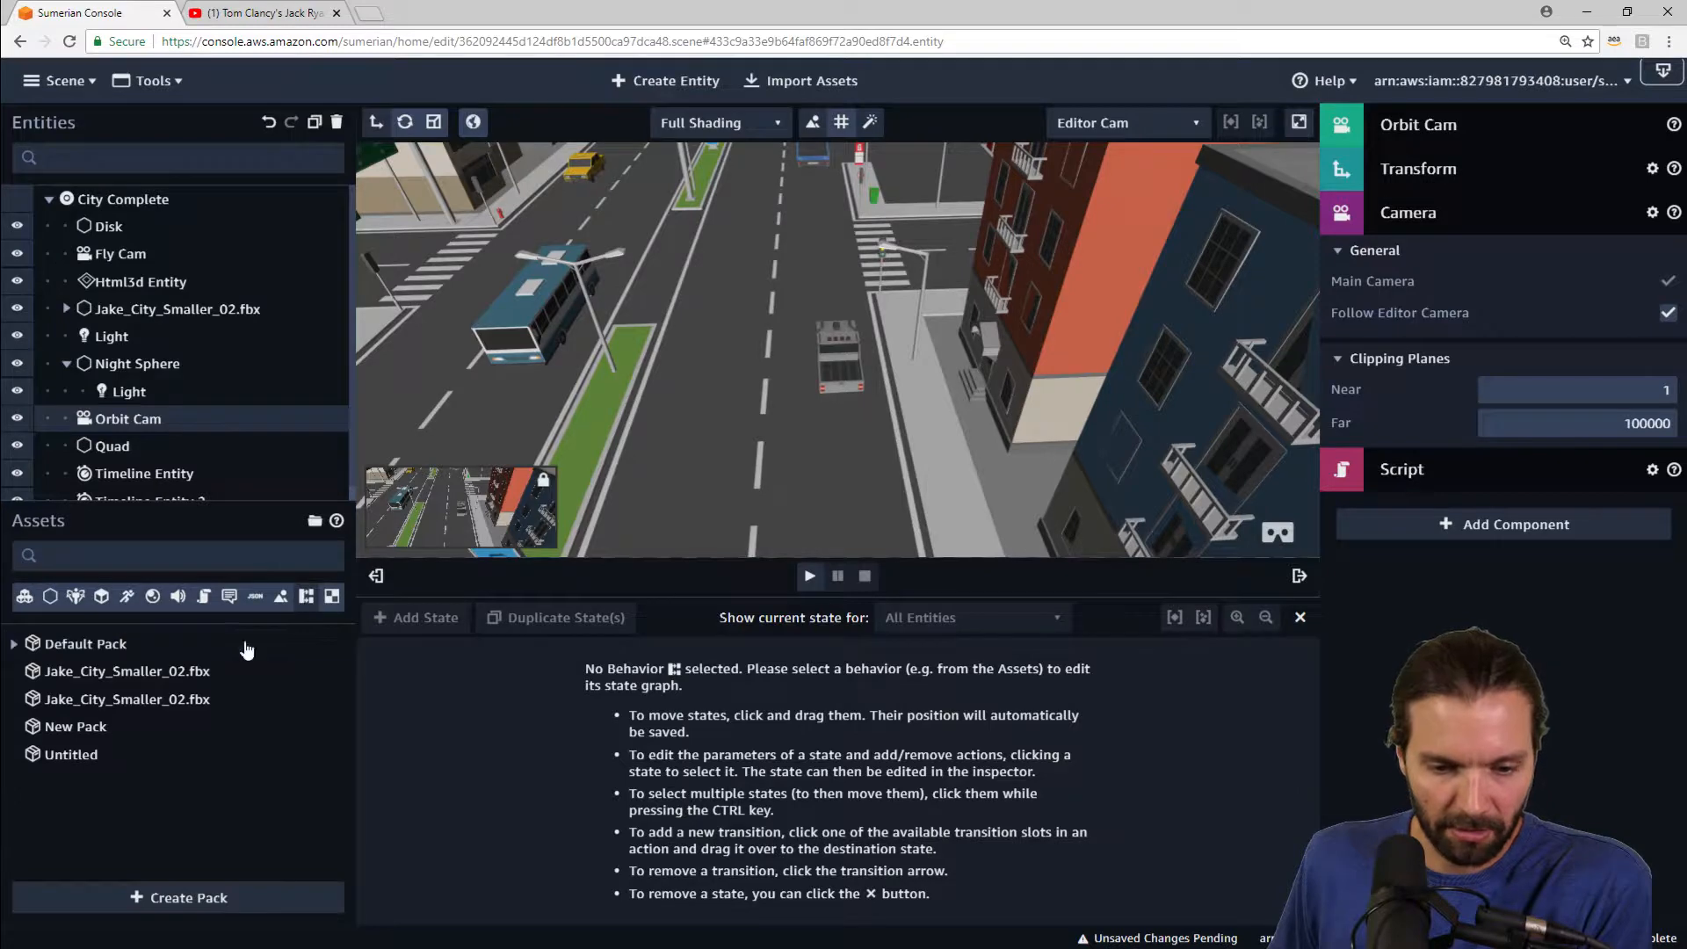
click(14, 644)
click(88, 689)
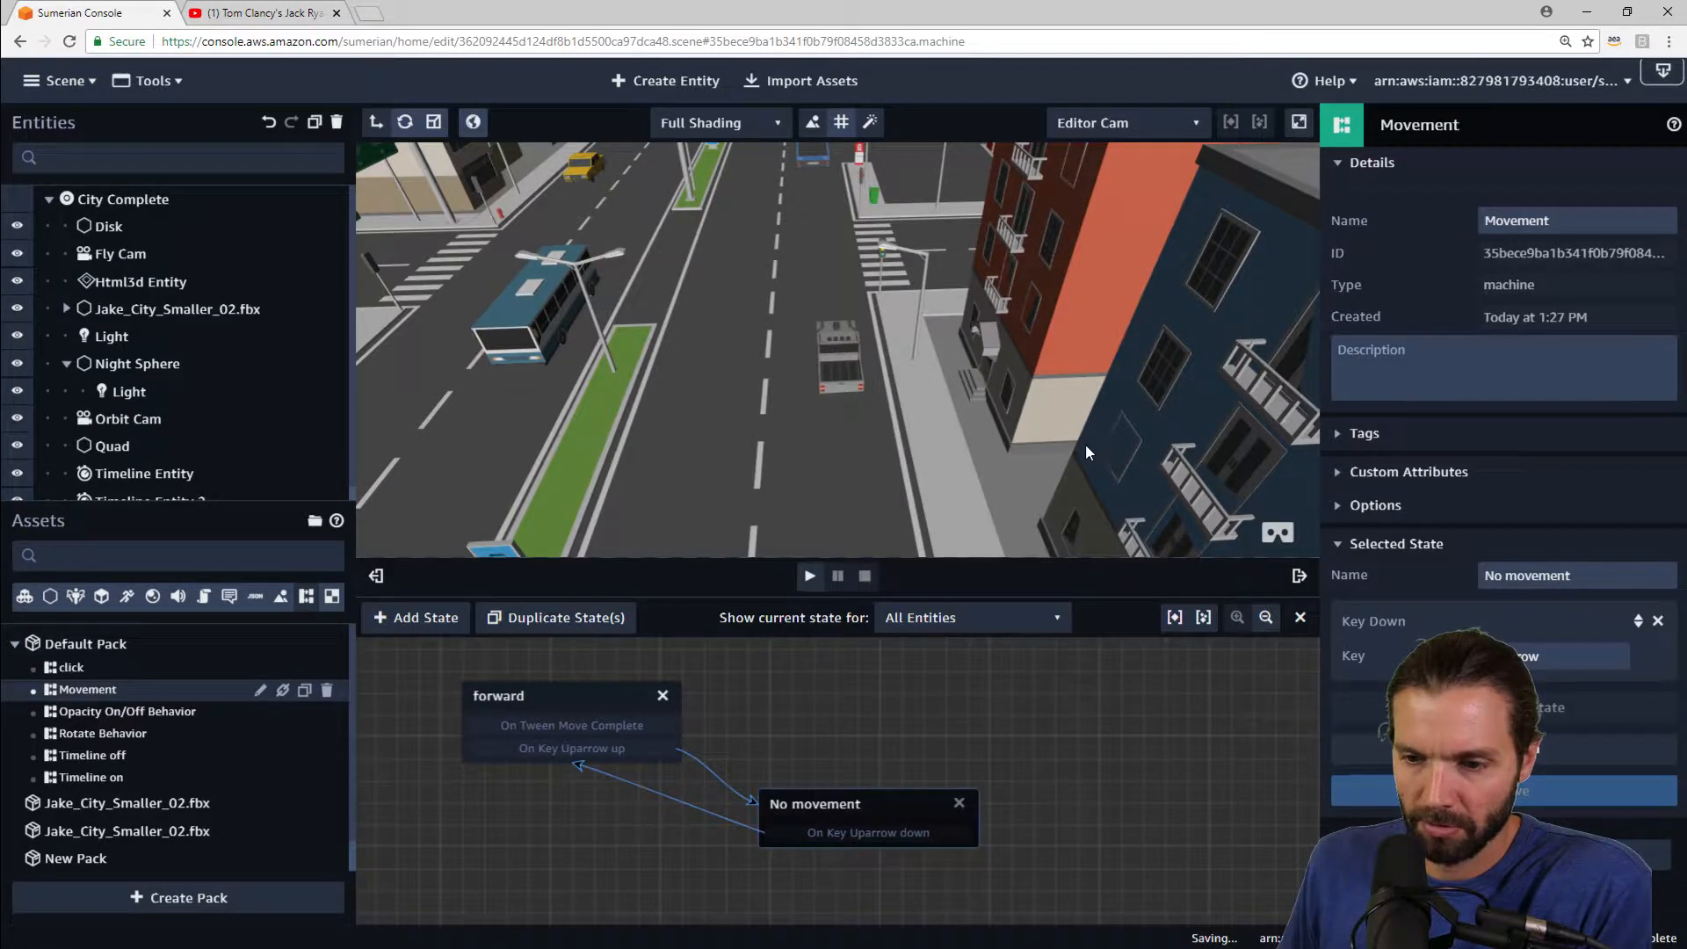
Step: Play the scene, drive the car forward with the up arrow while orbiting the view, and stop
click(809, 577)
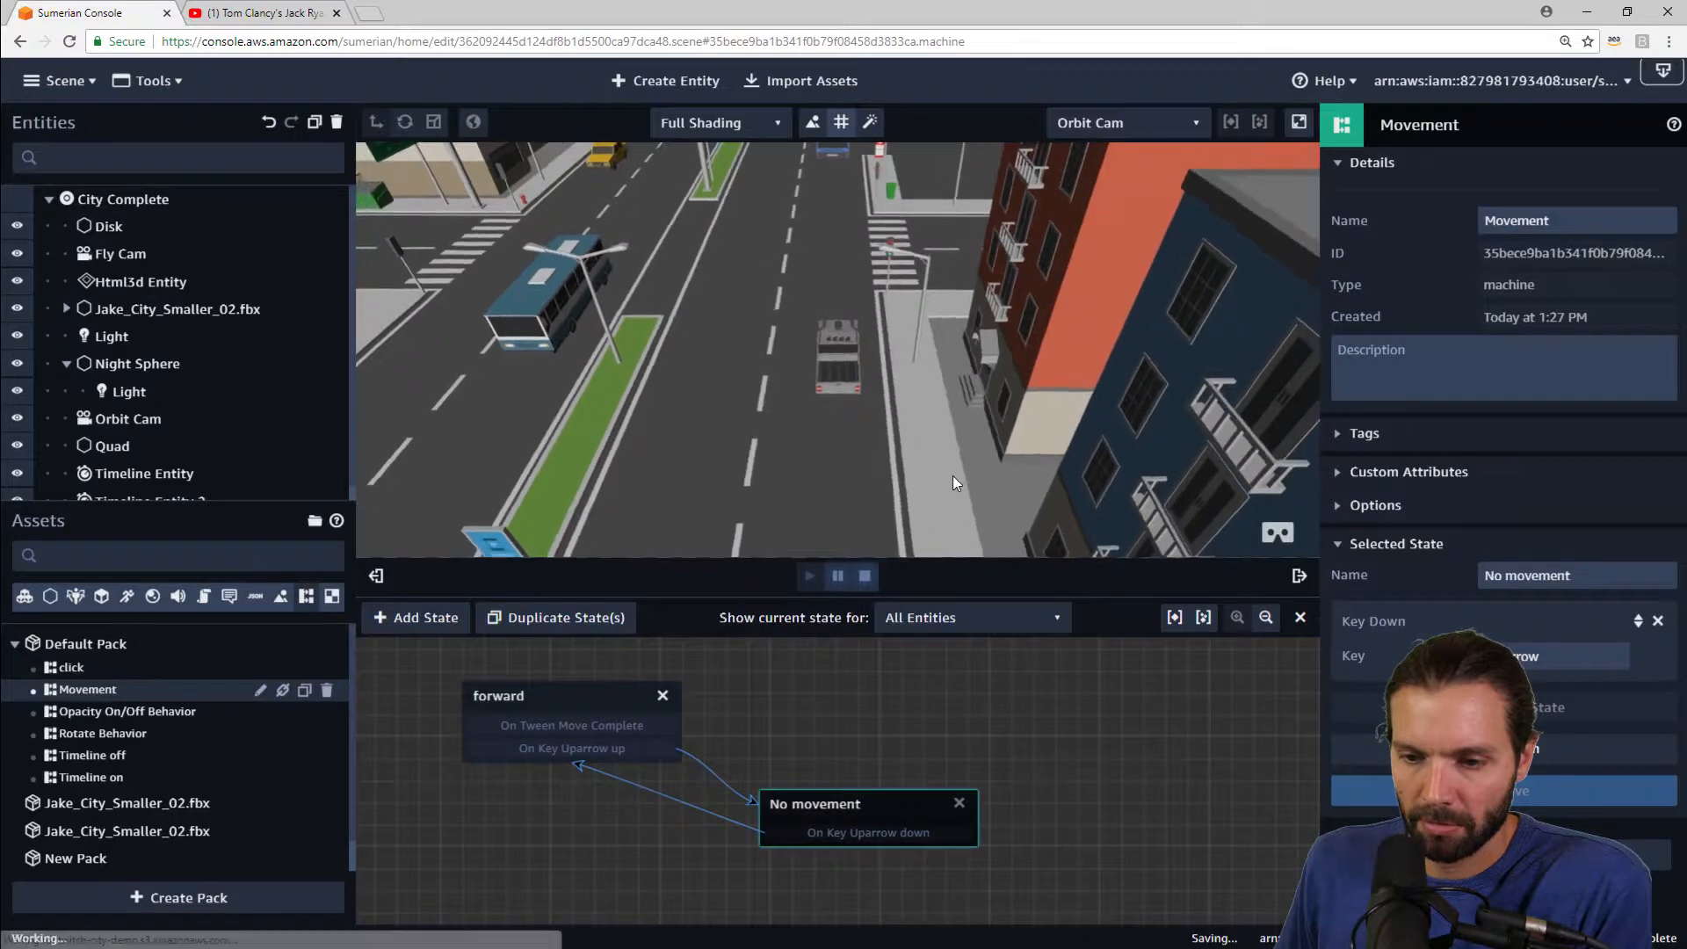
key(Up)
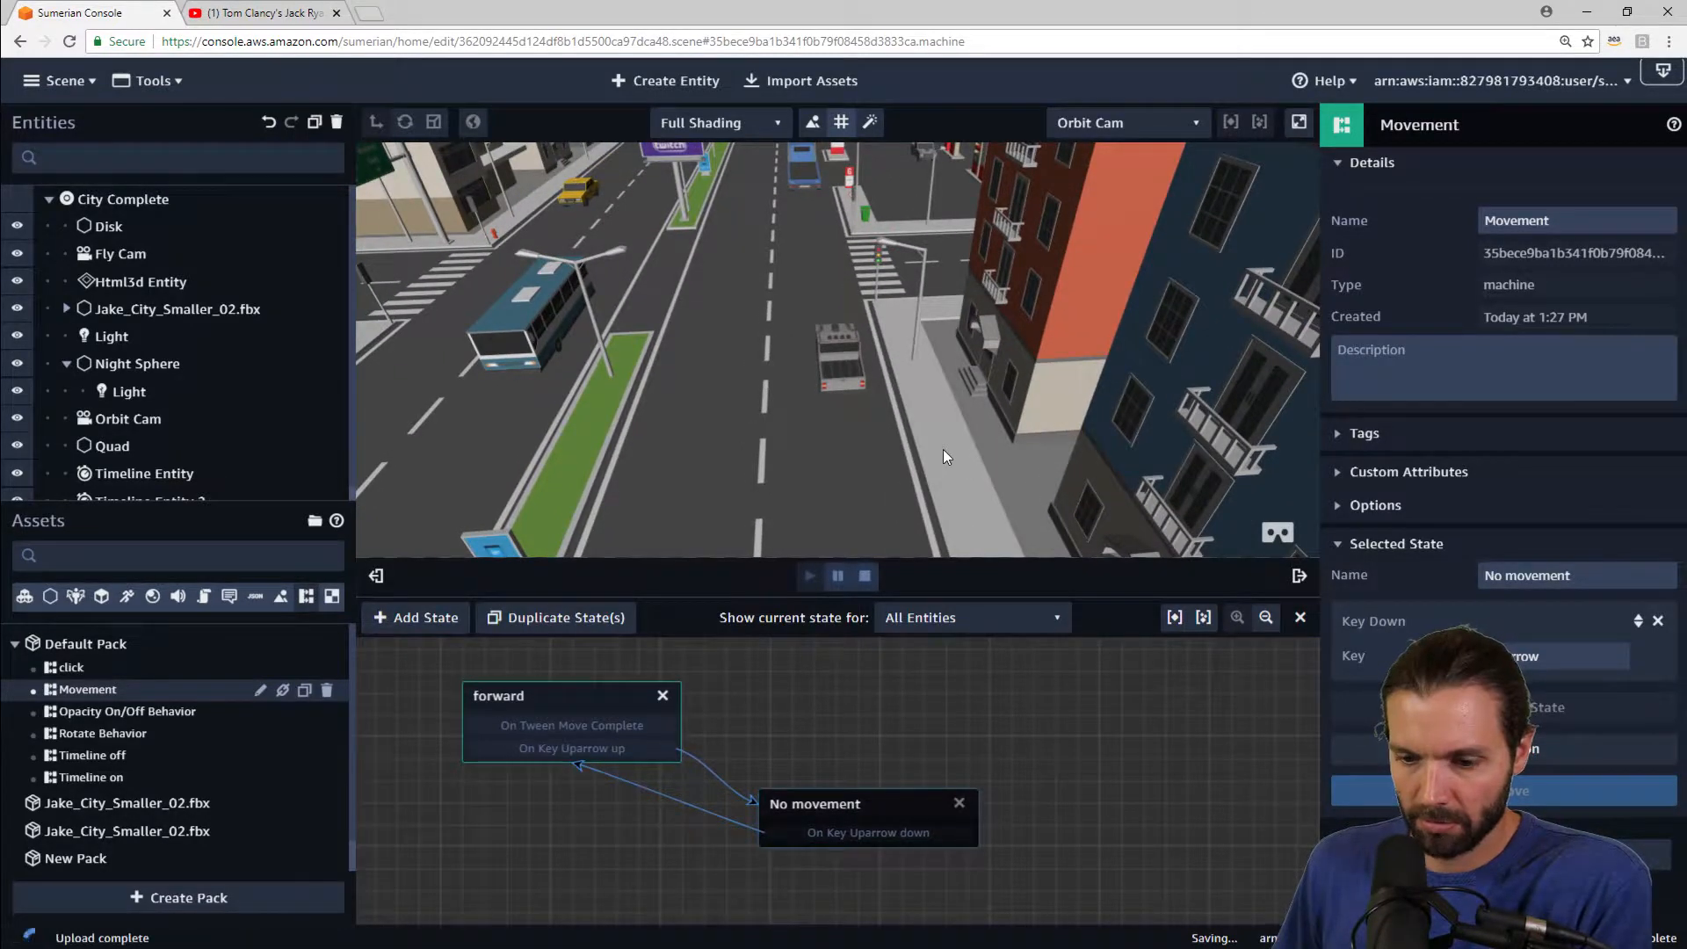
key(Up)
key(Up)
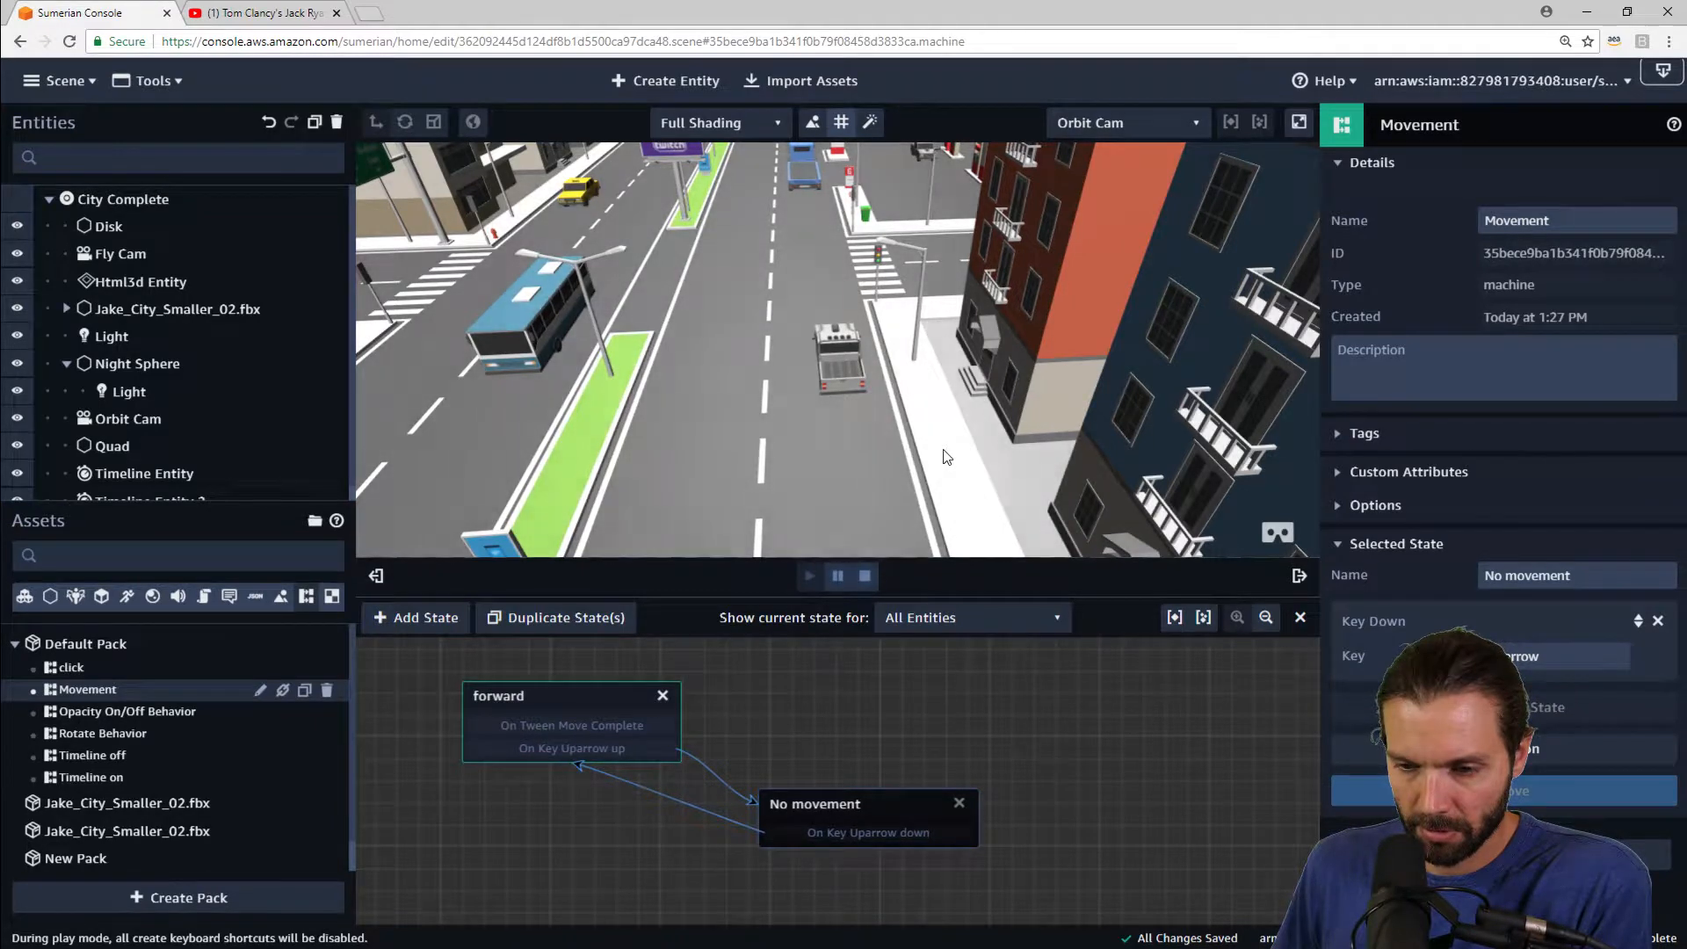
key(Up)
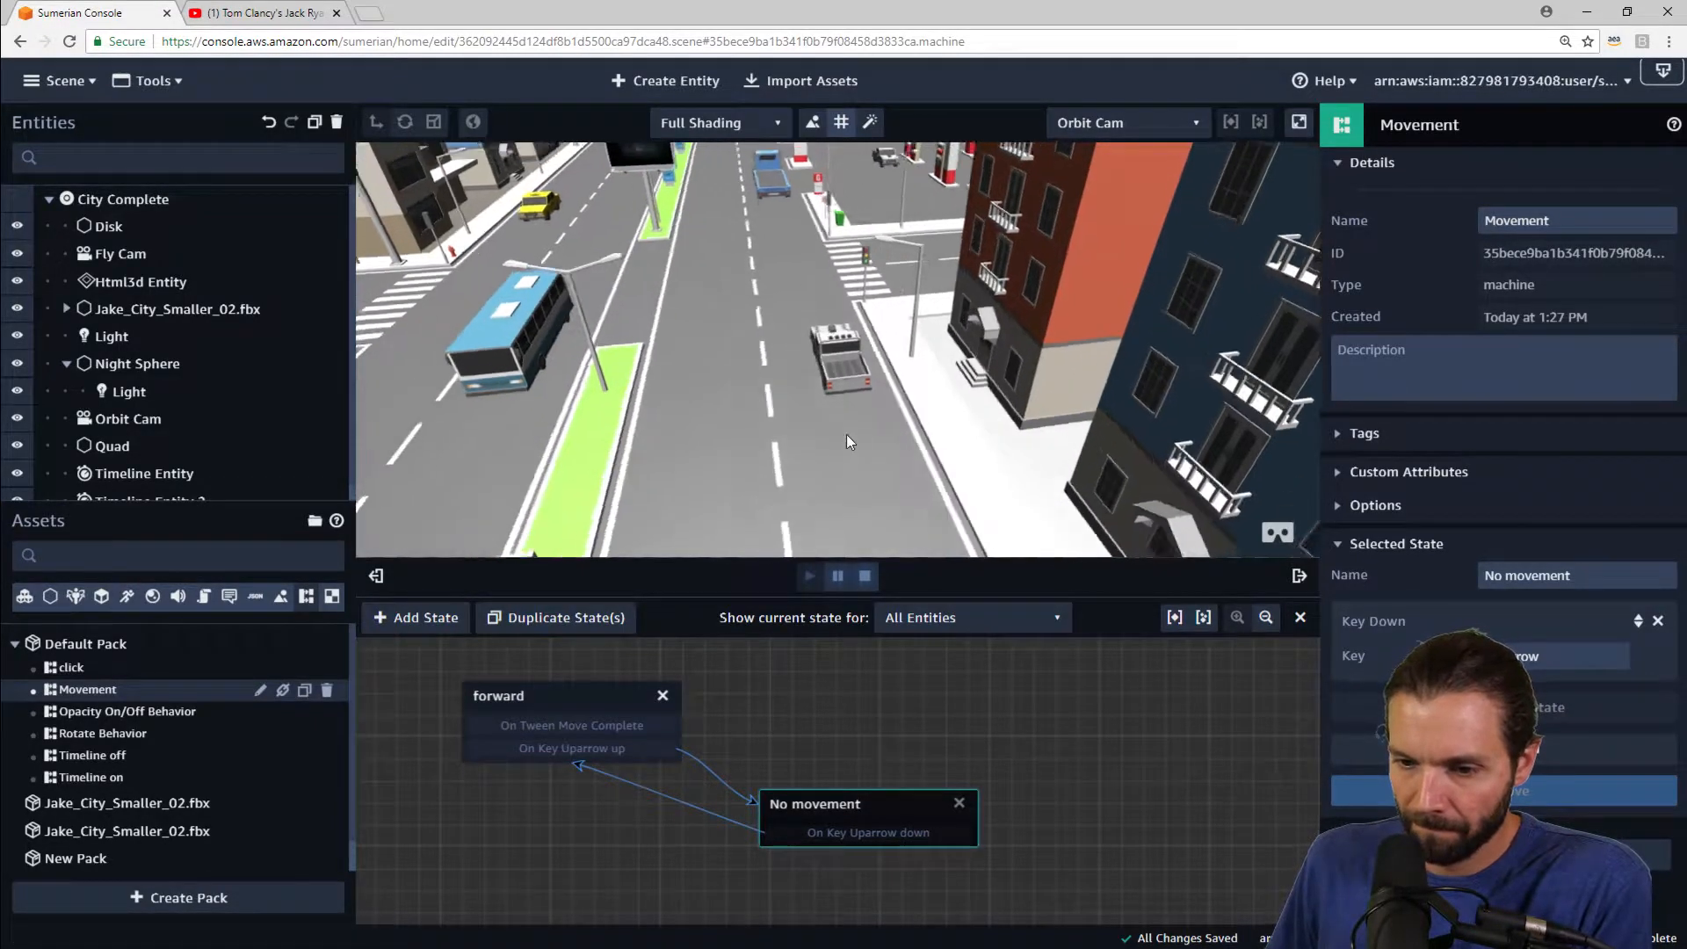
drag(846, 434, 1073, 441)
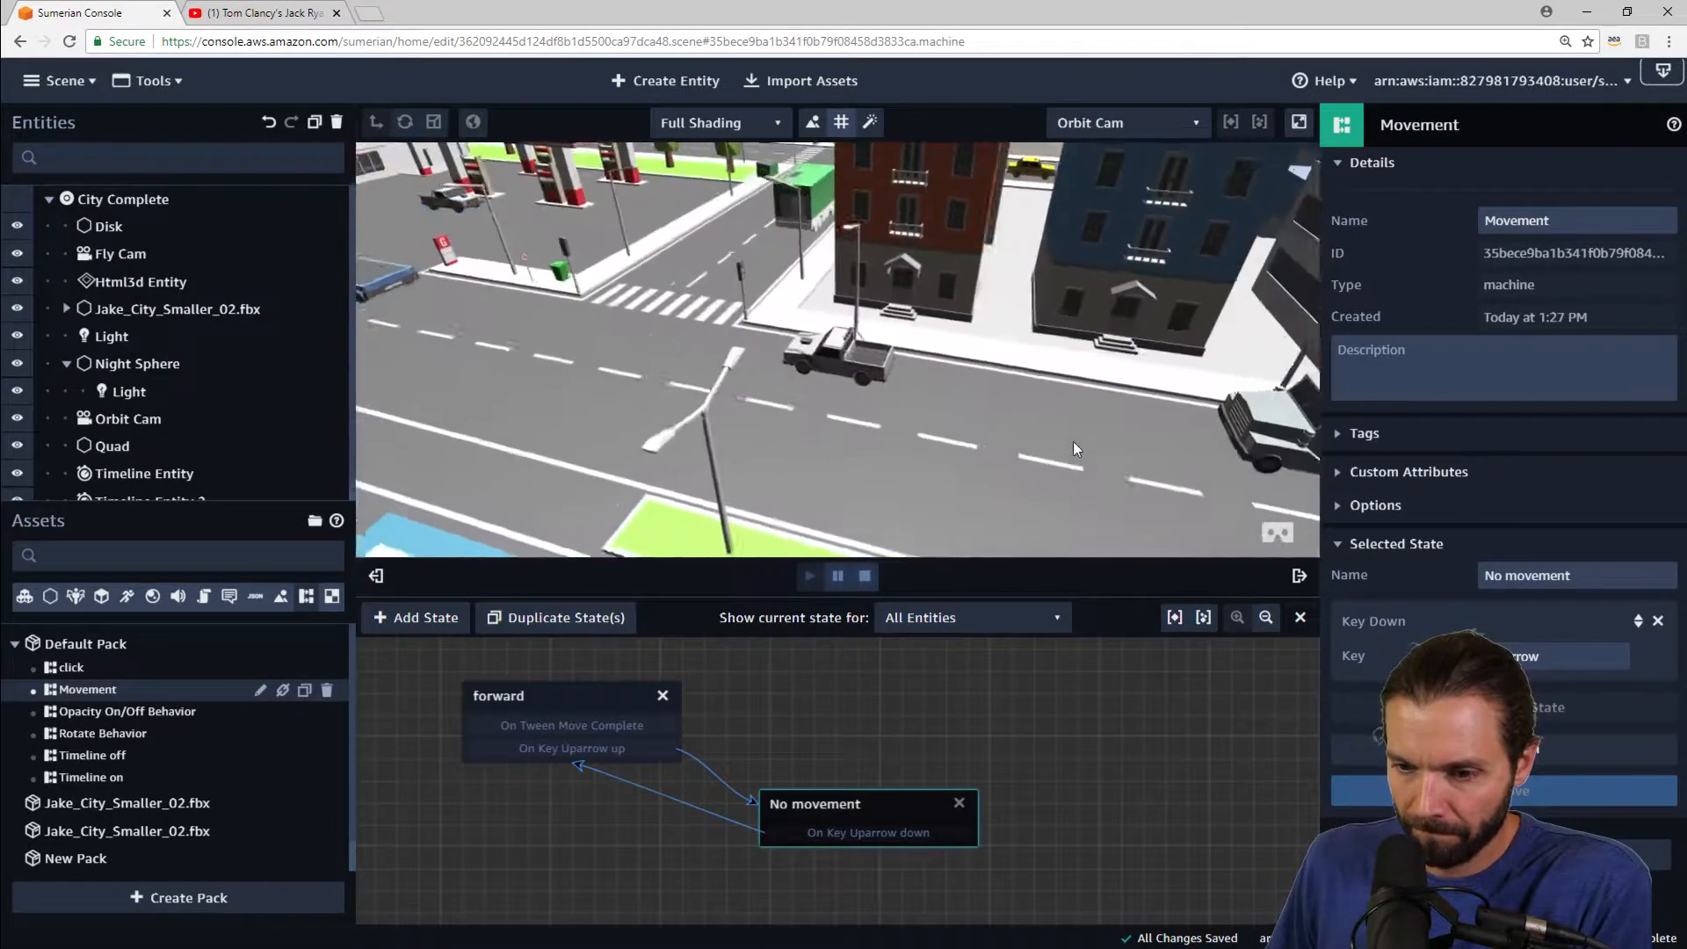
click(864, 577)
Step: Set the forward state's Tween Move Z translation to 2
click(582, 696)
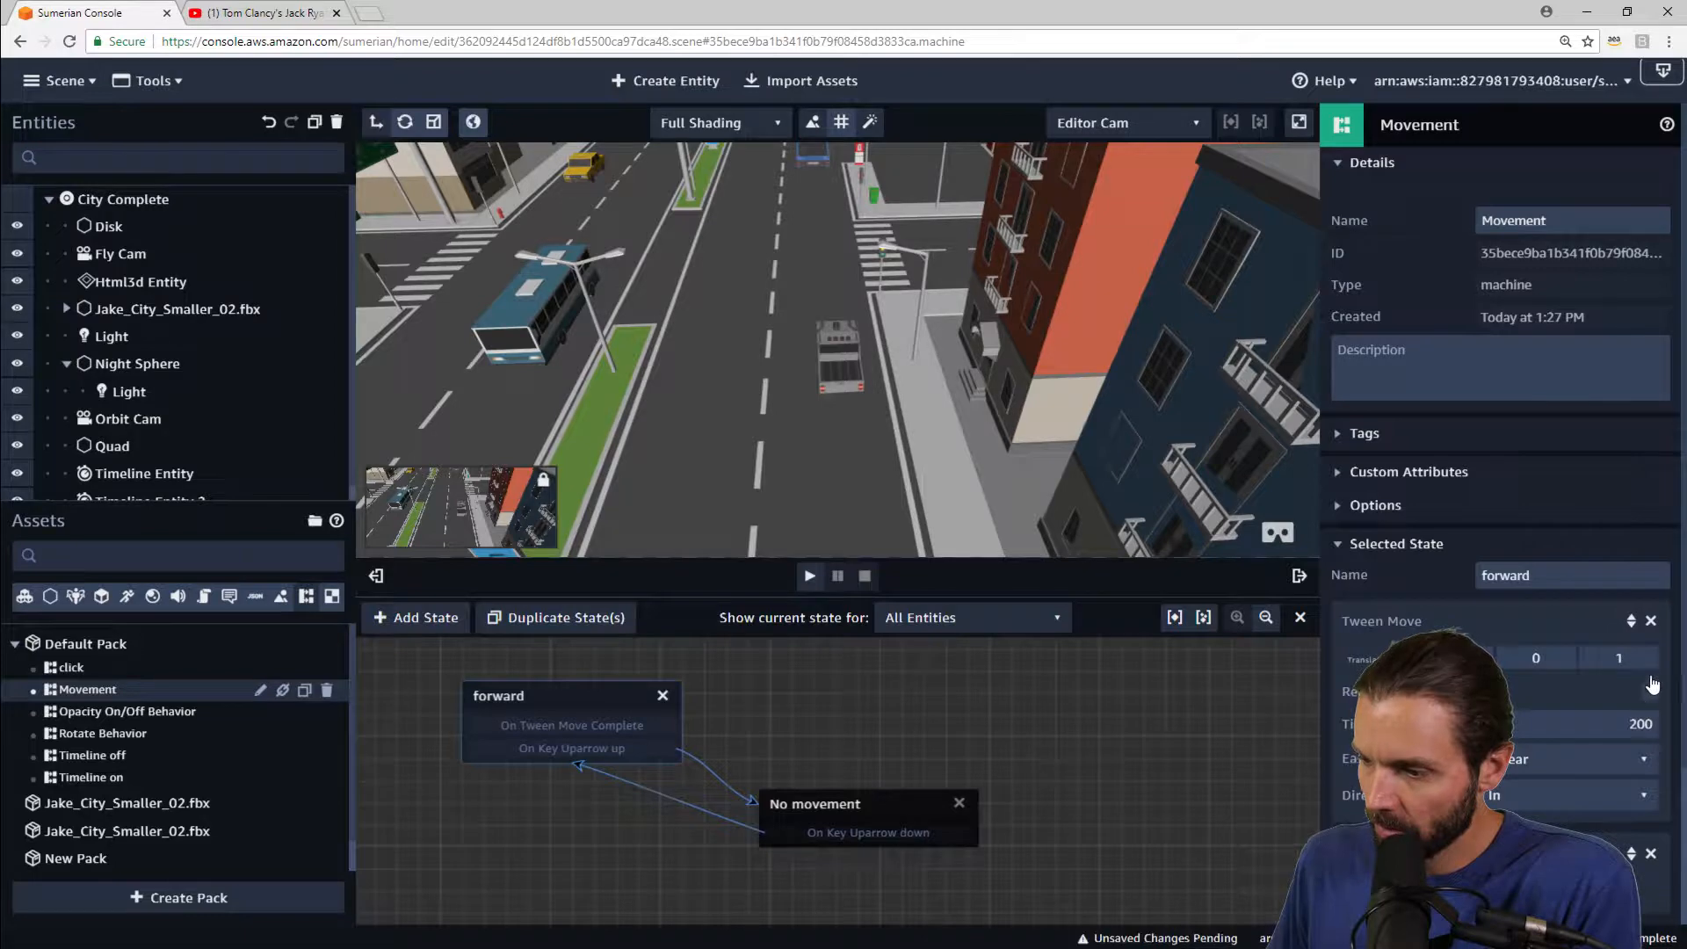
double_click(1628, 657)
text(2)
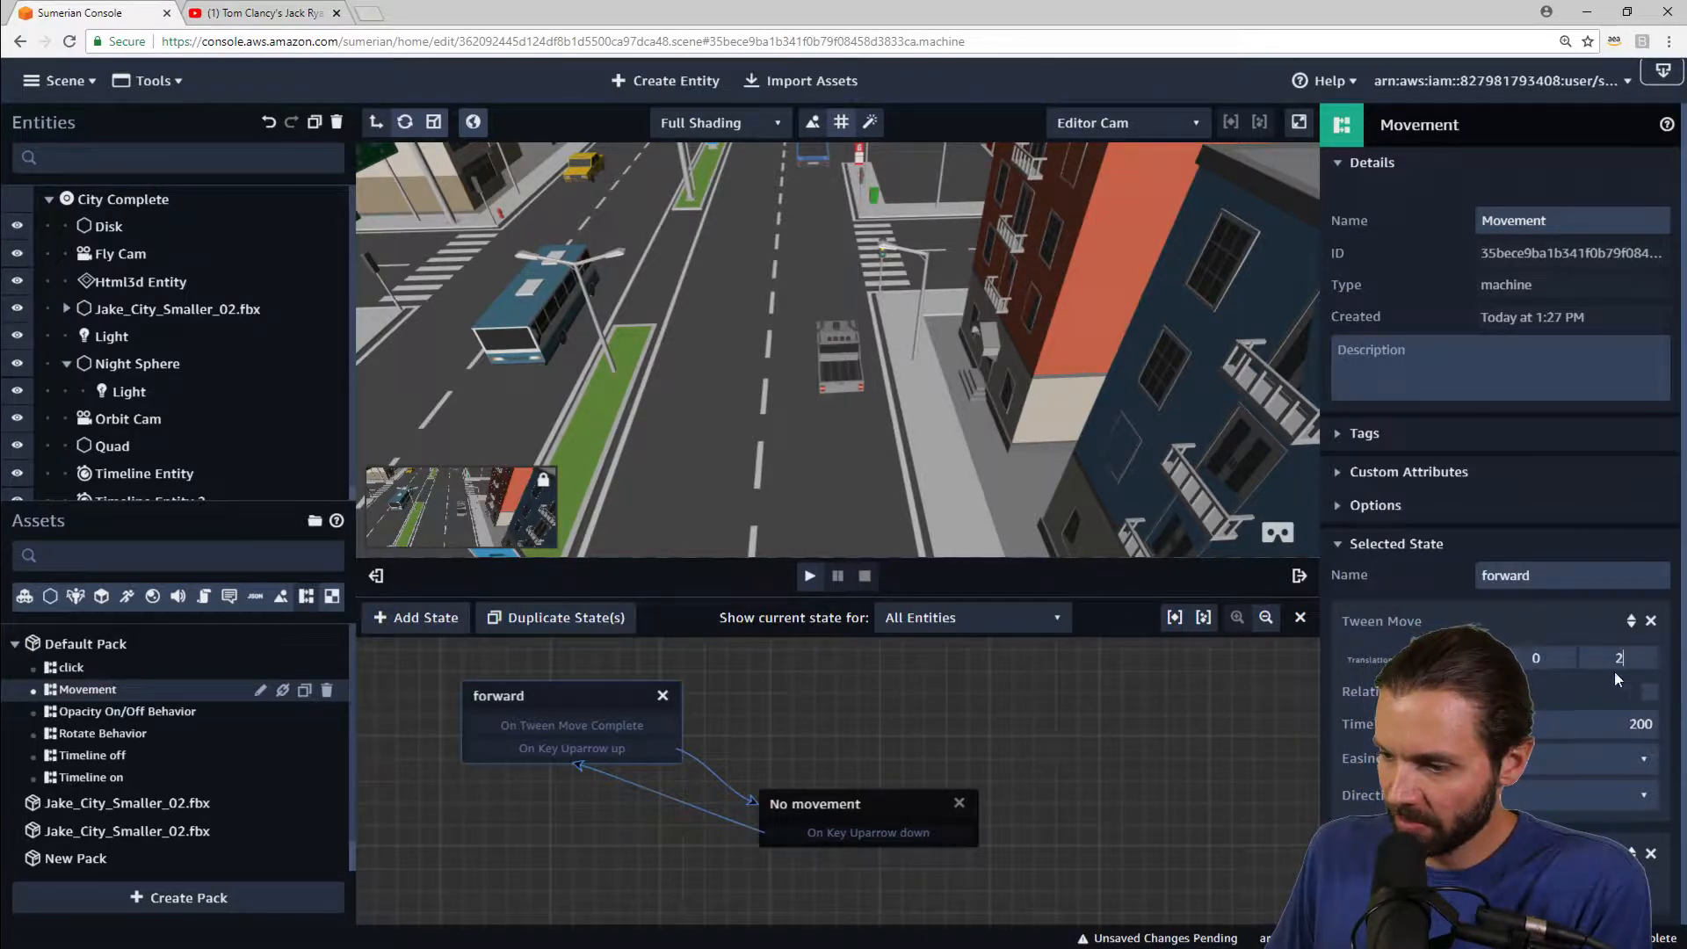
Step: Play the scene again and test the faster forward movement with the up arrow, then stop
click(809, 578)
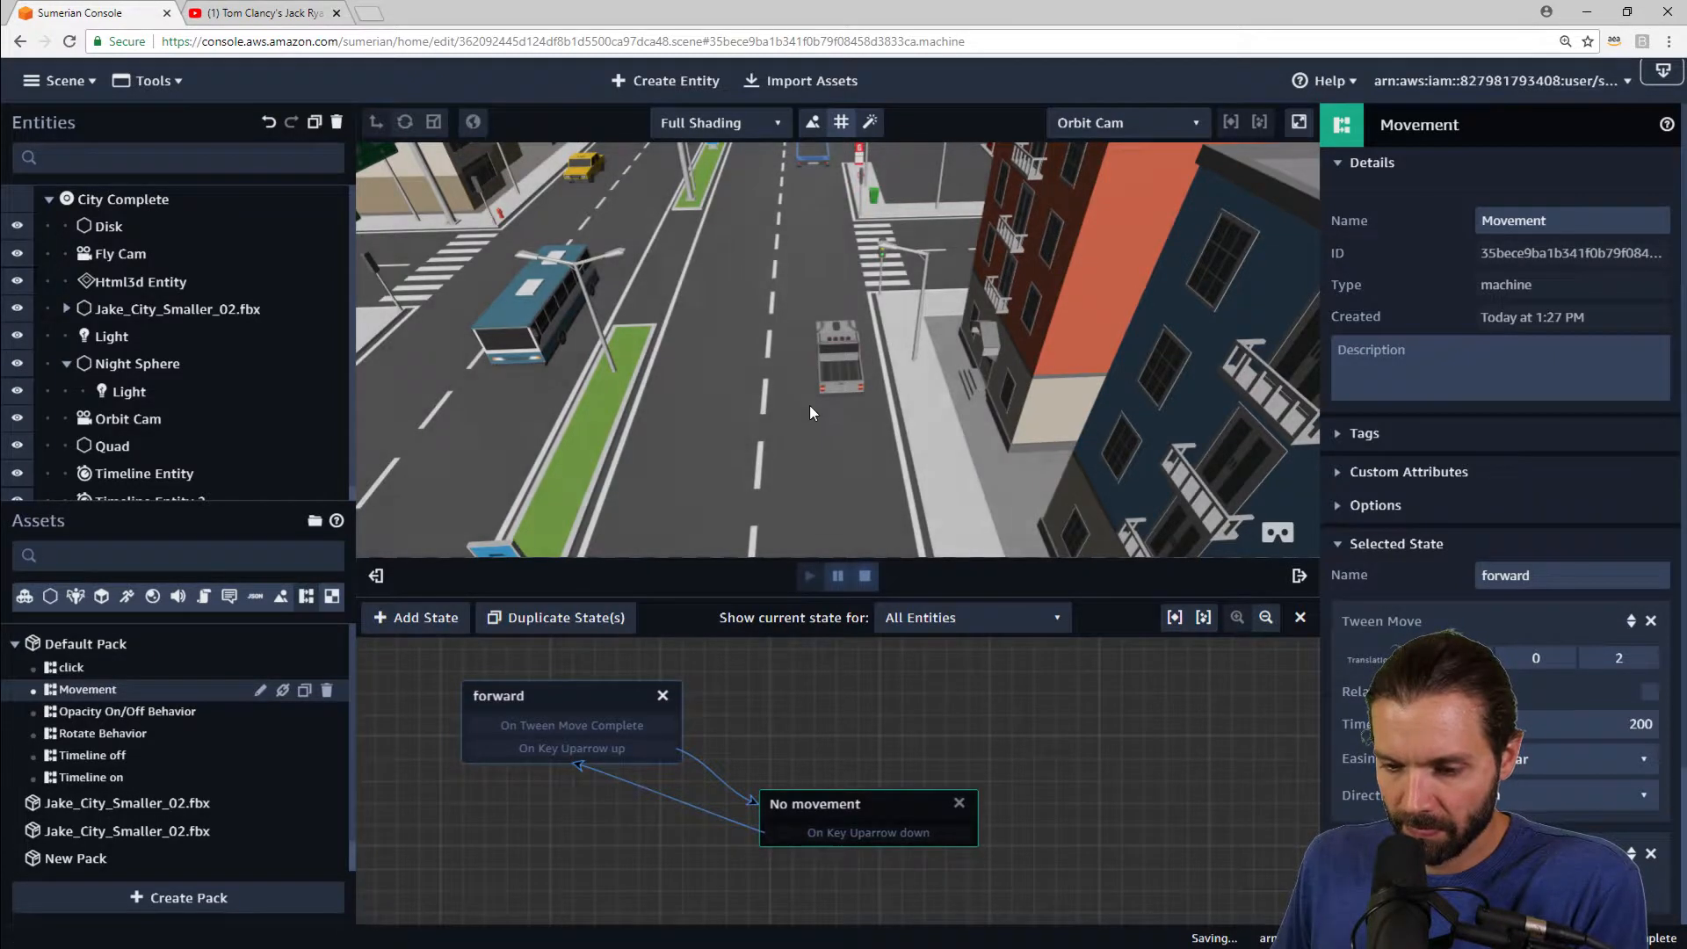
key(Up)
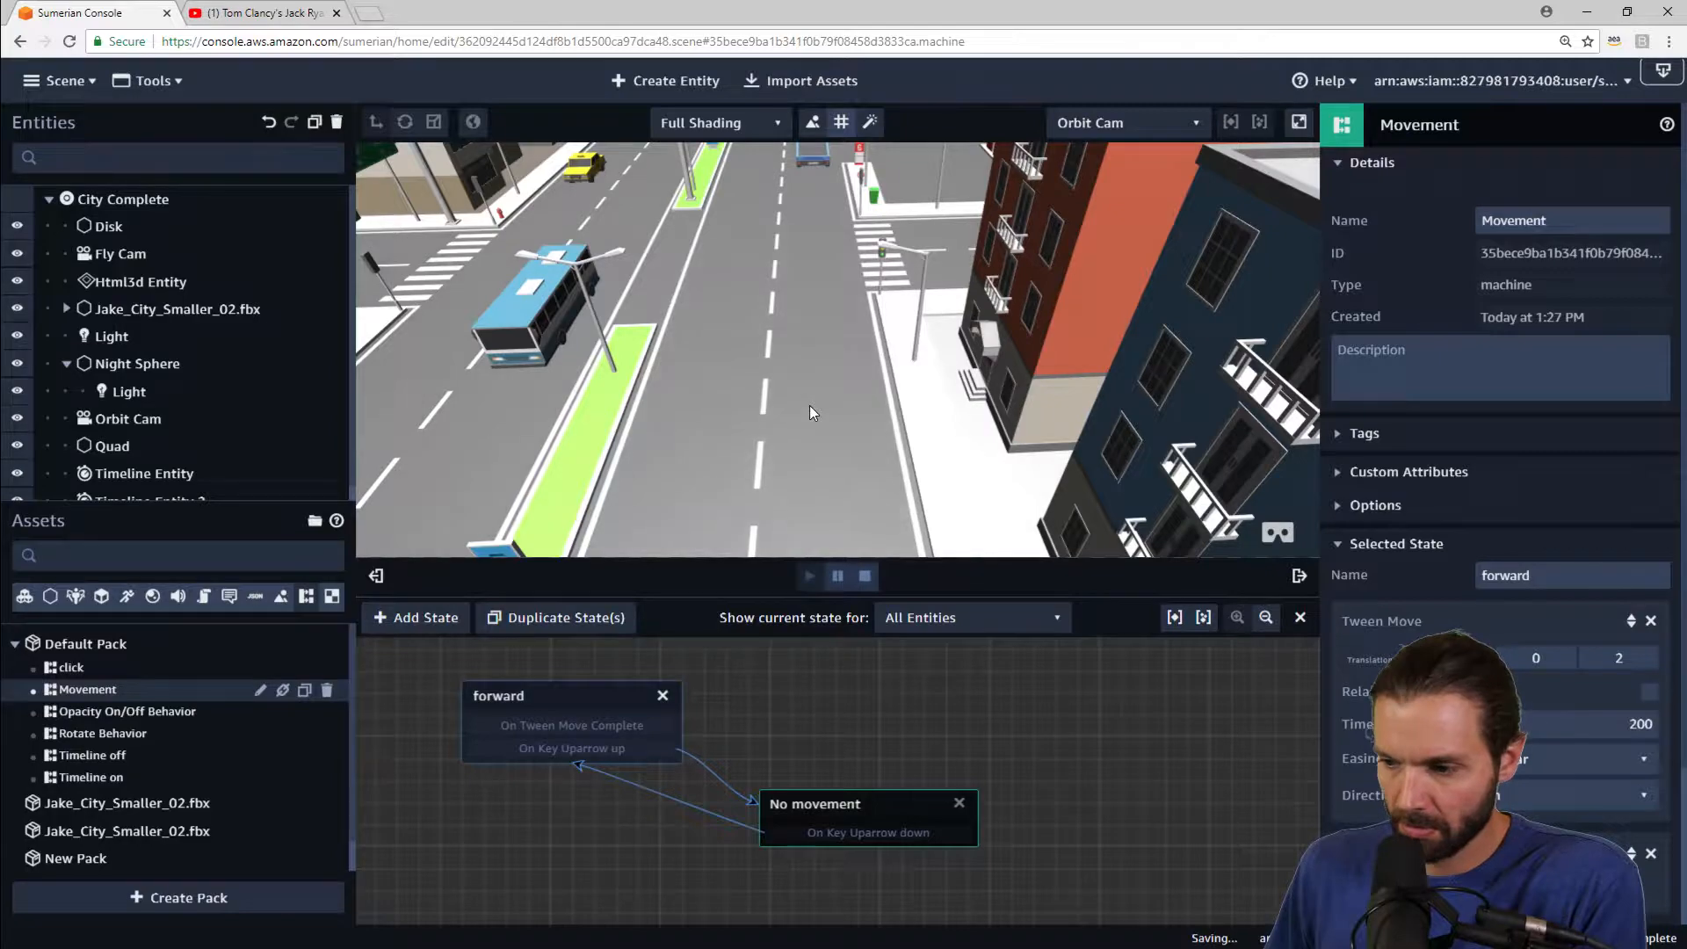
key(Up)
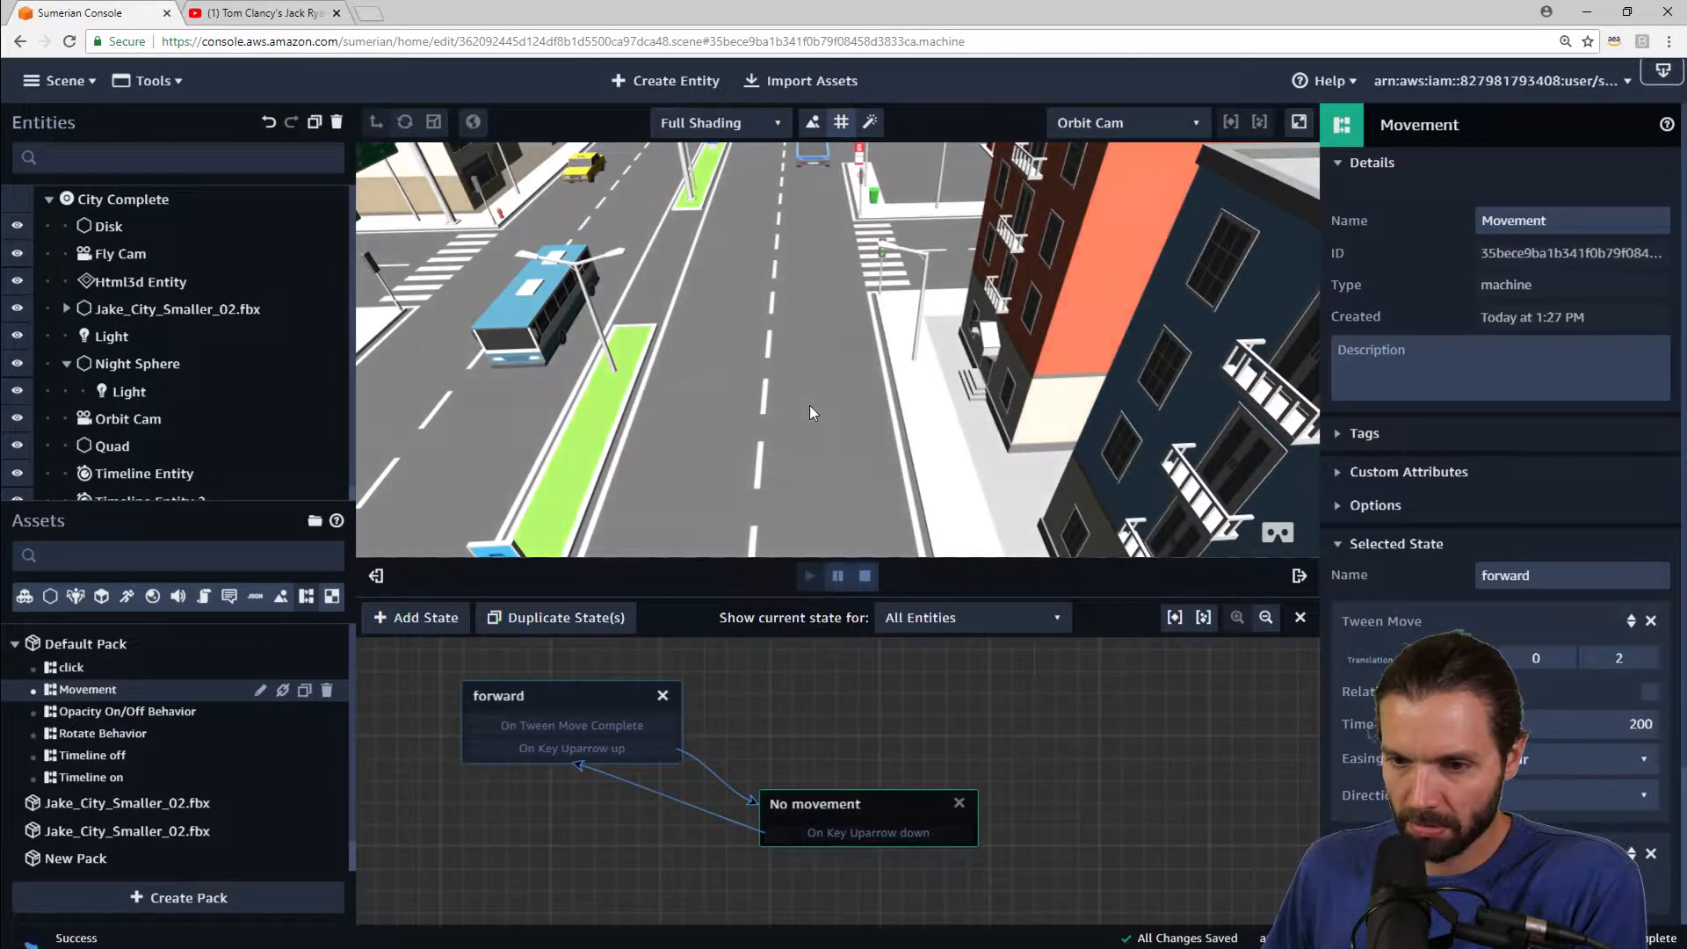
drag(973, 371, 230, 263)
right_drag(229, 265, 211, 309)
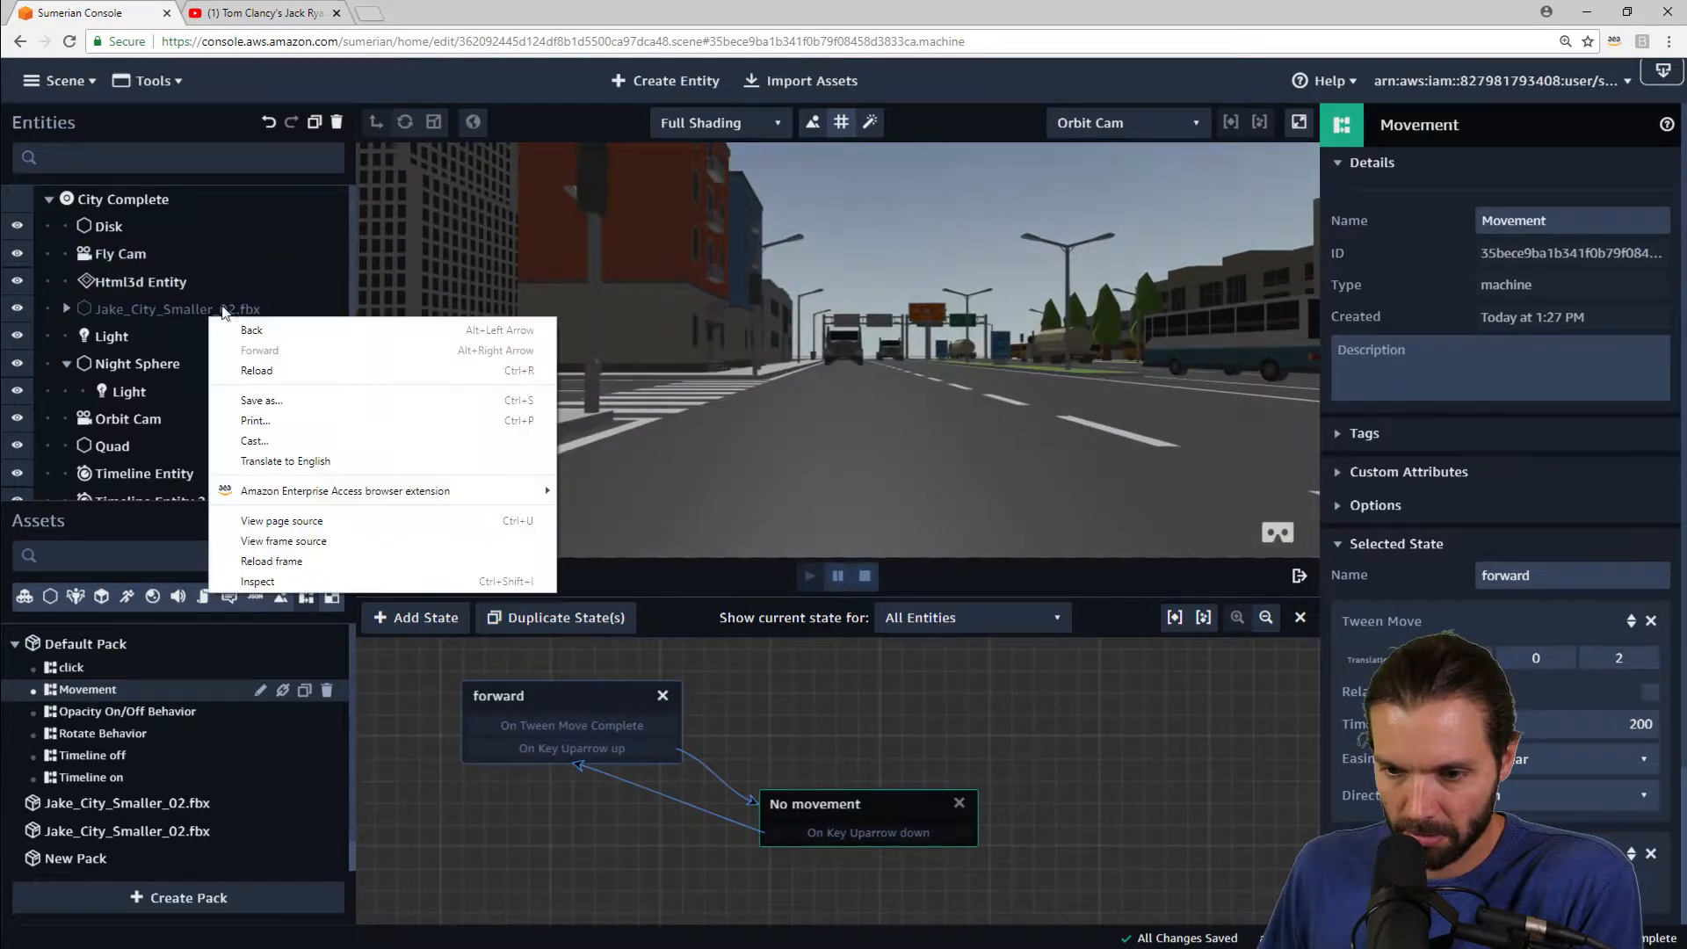
right_drag(766, 255, 655, 211)
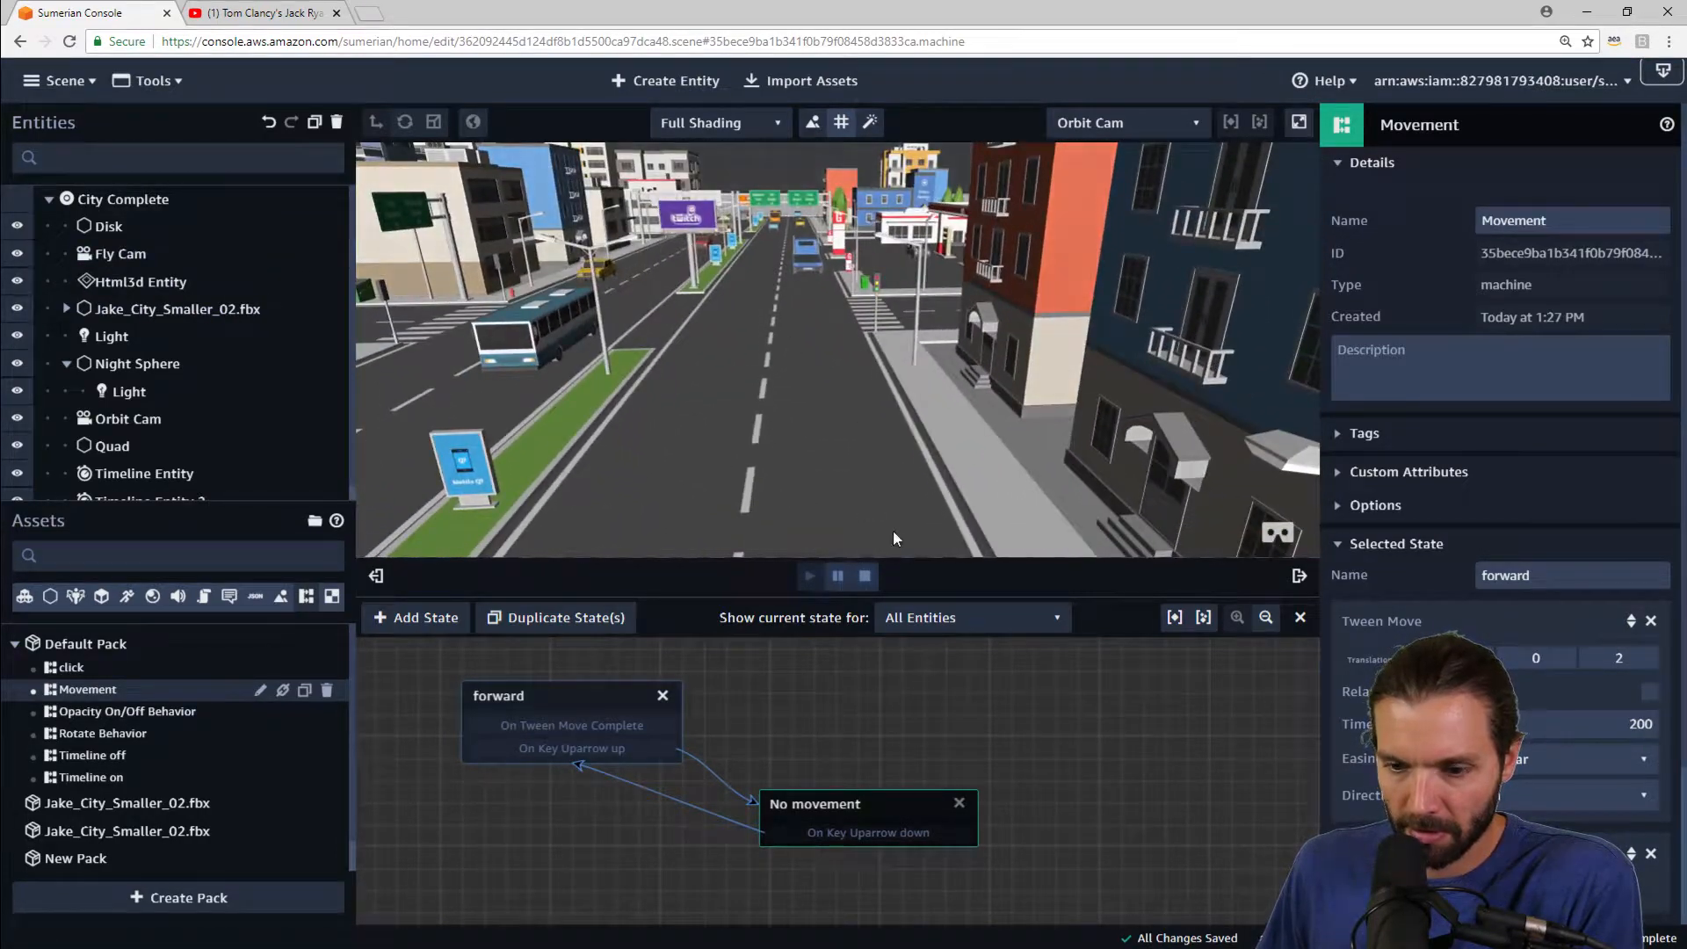
click(864, 575)
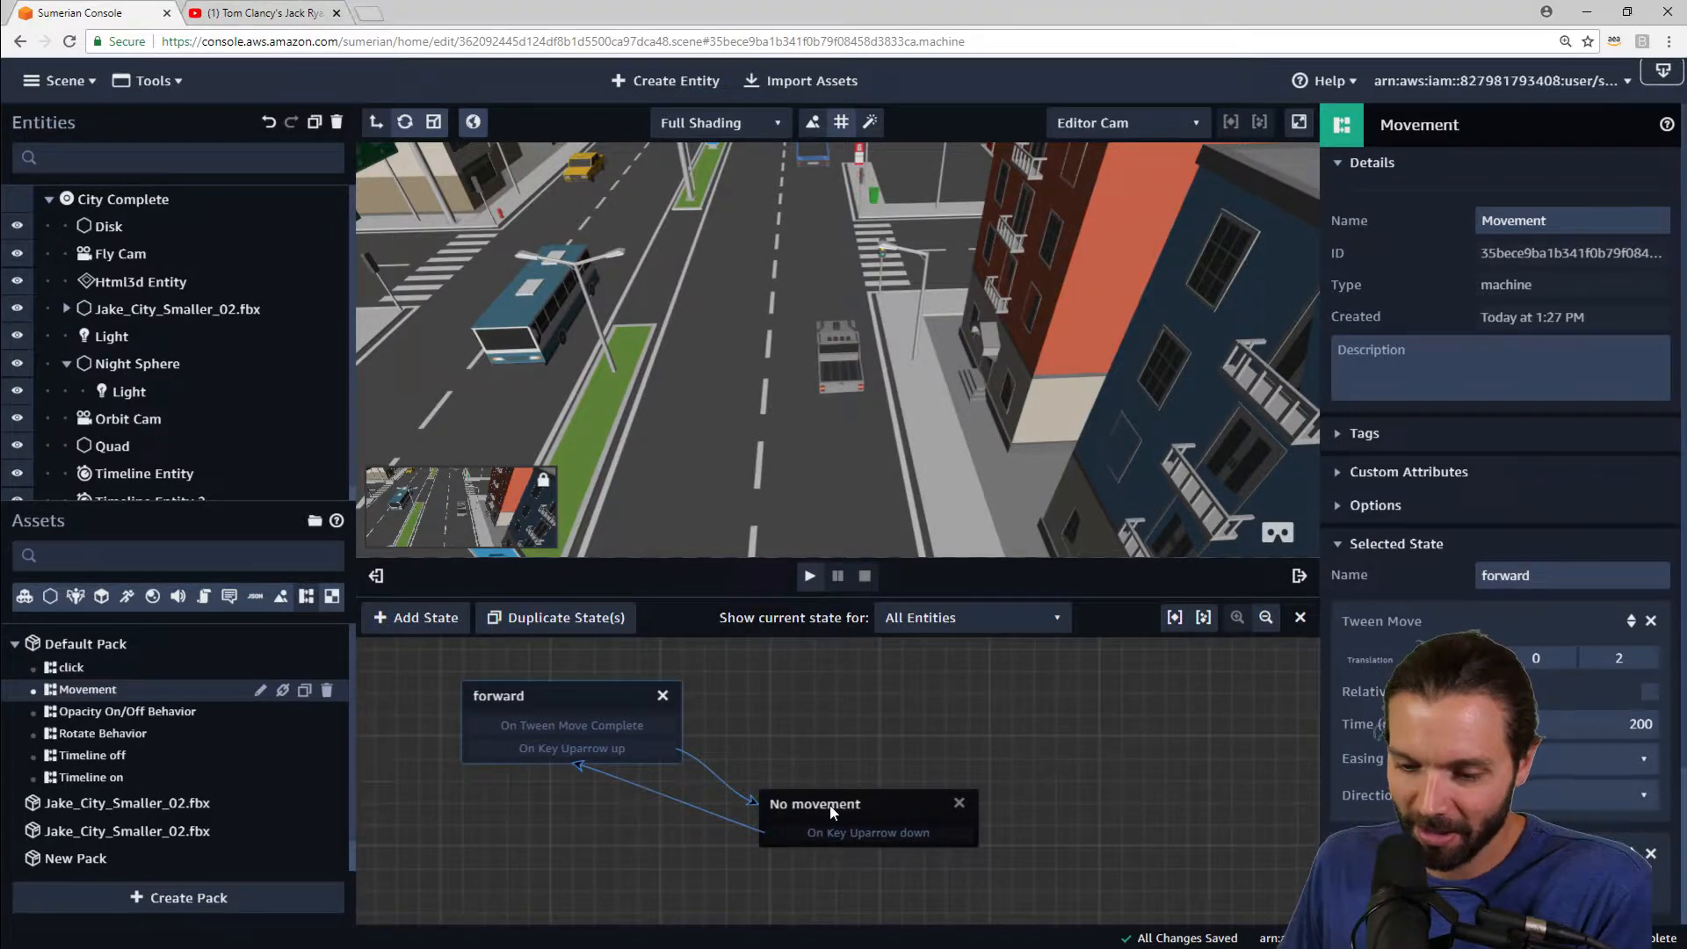
Step: Reposition the No movement state and set the forward Tween Move Z translation to 0.1
drag(835, 806, 924, 768)
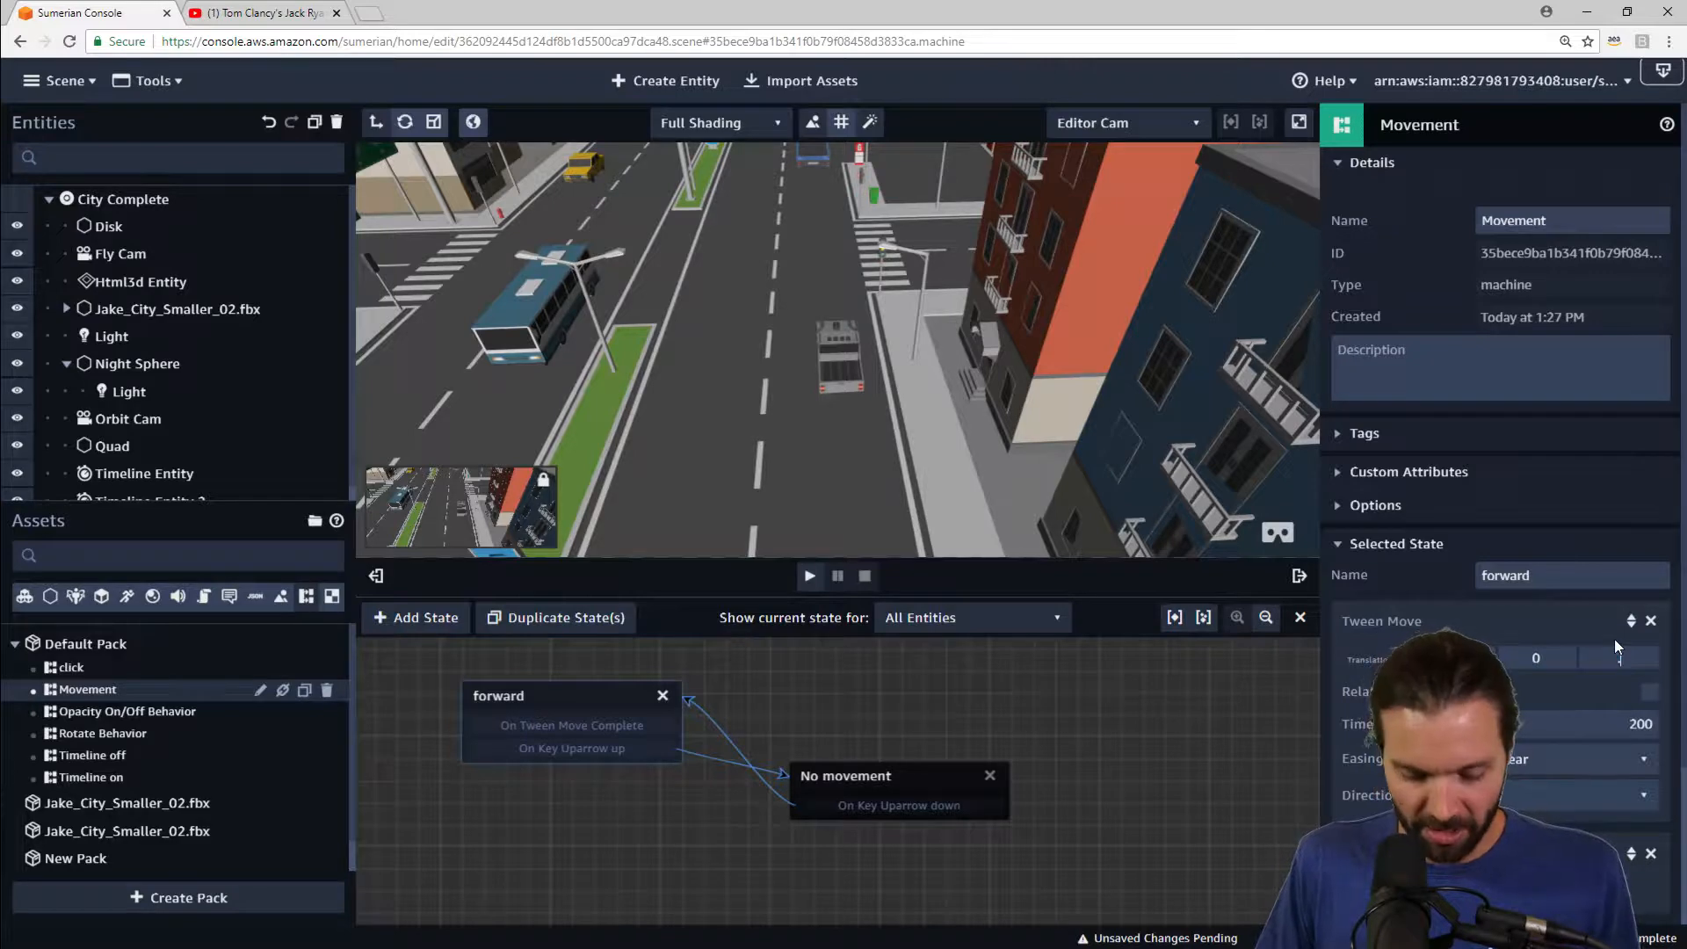
text(.1)
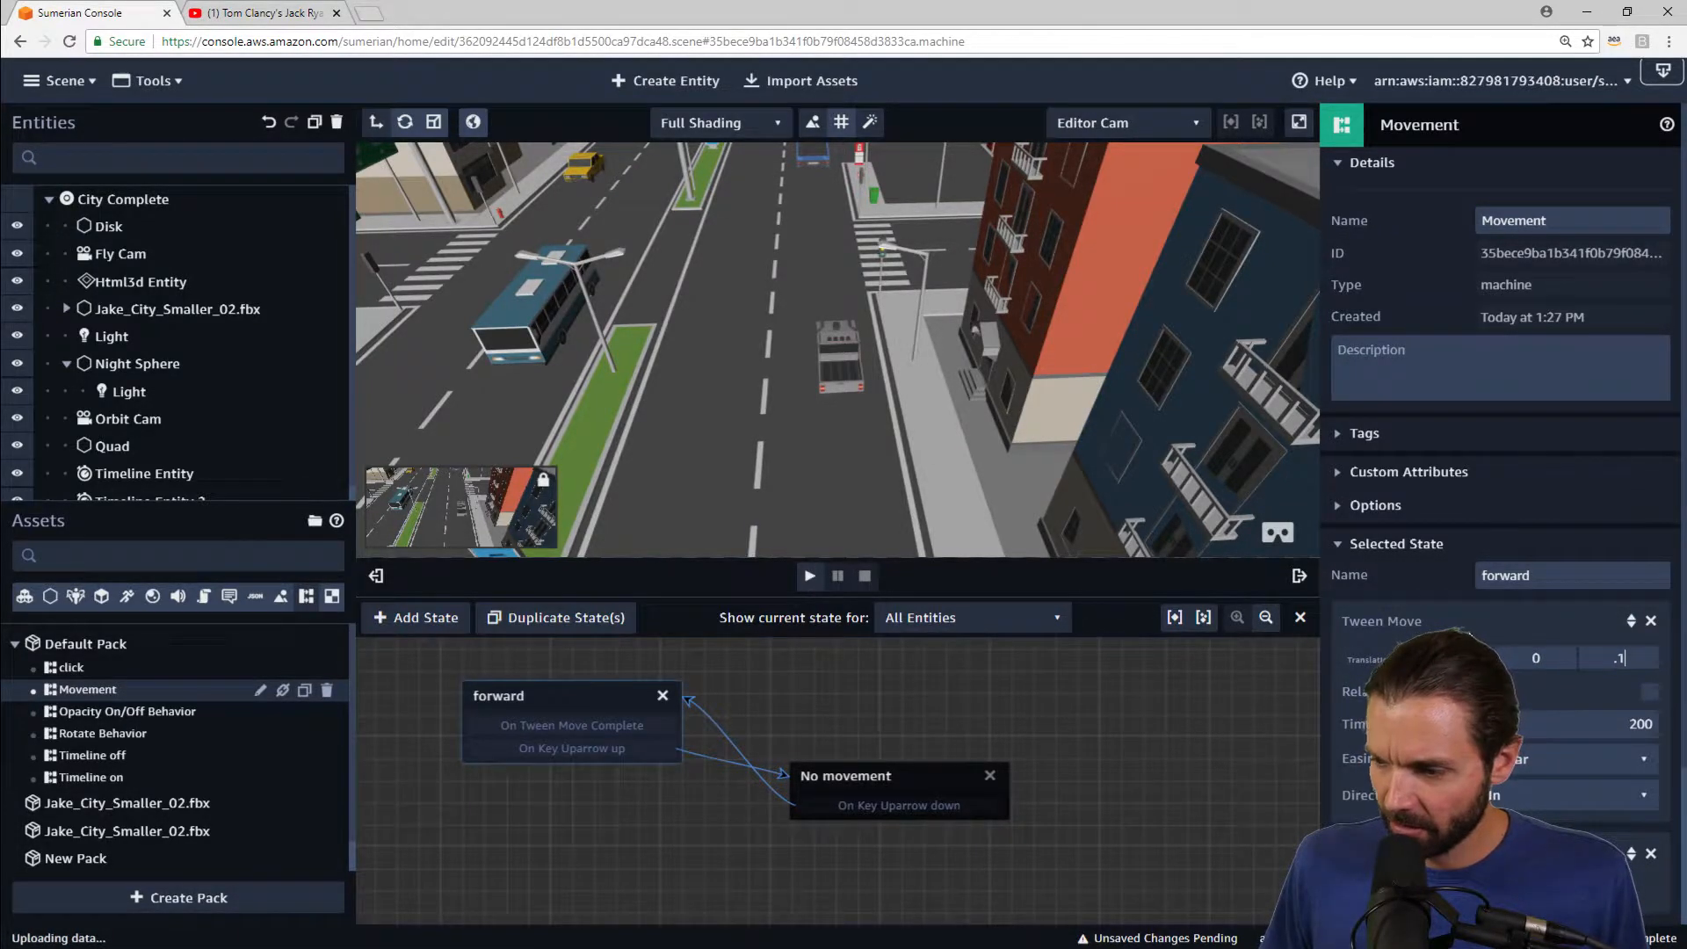
Step: Play the scene to check the 0.1 movement, orbiting the view, then stop
click(810, 577)
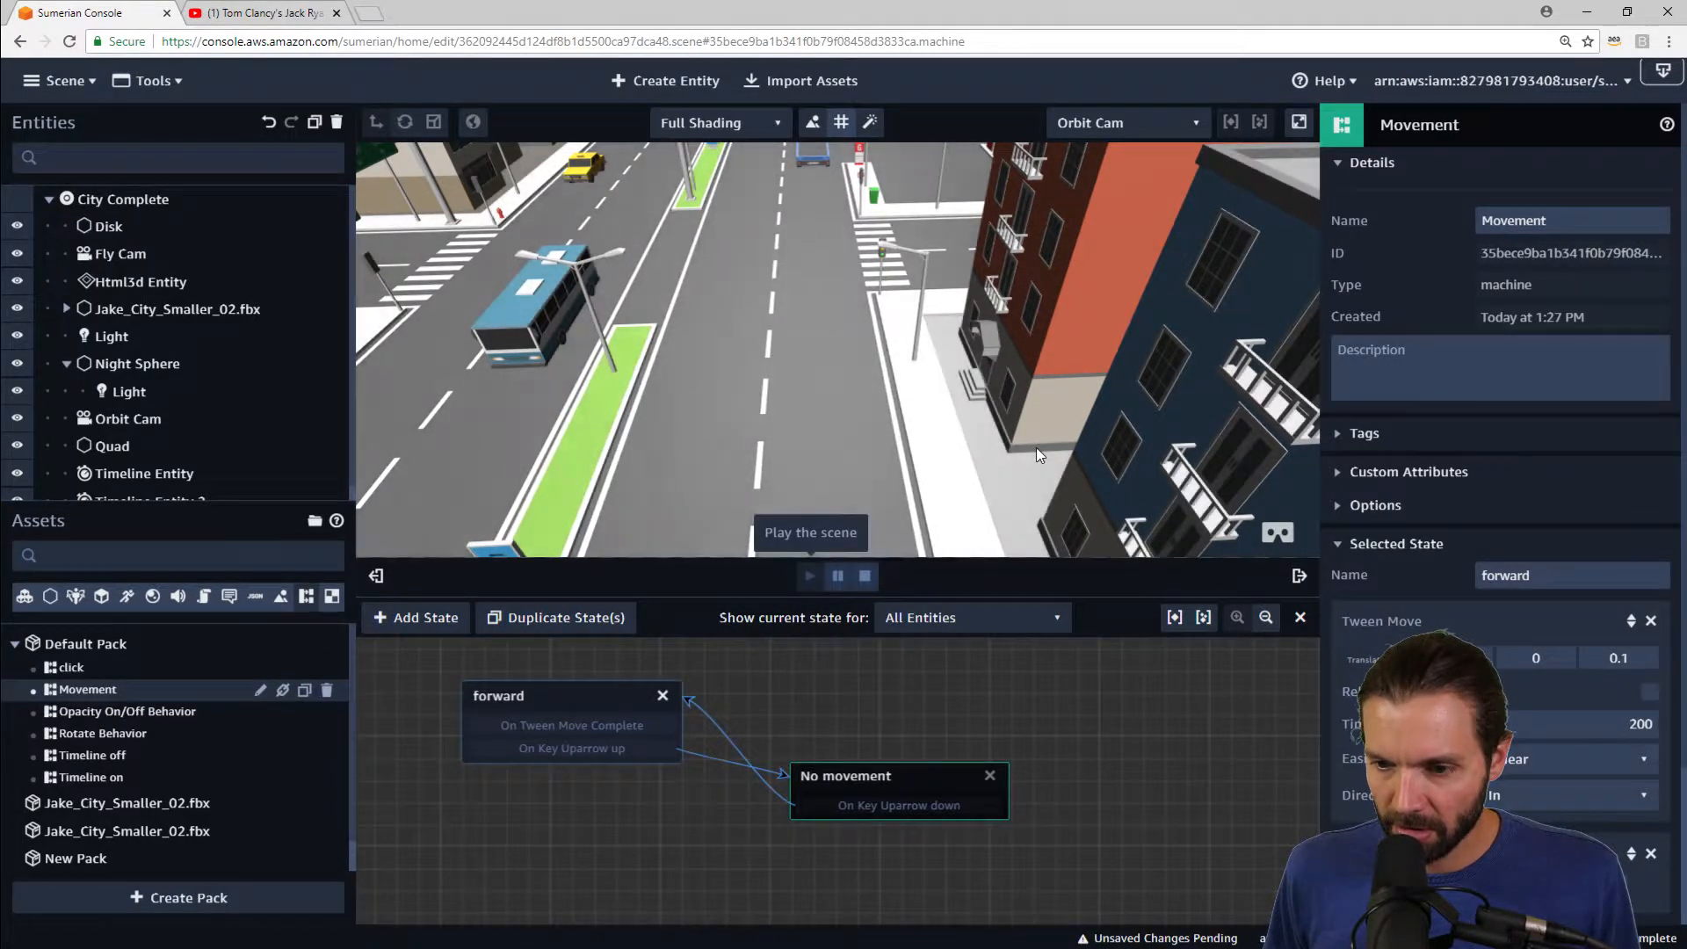
drag(1036, 446, 731, 419)
click(865, 576)
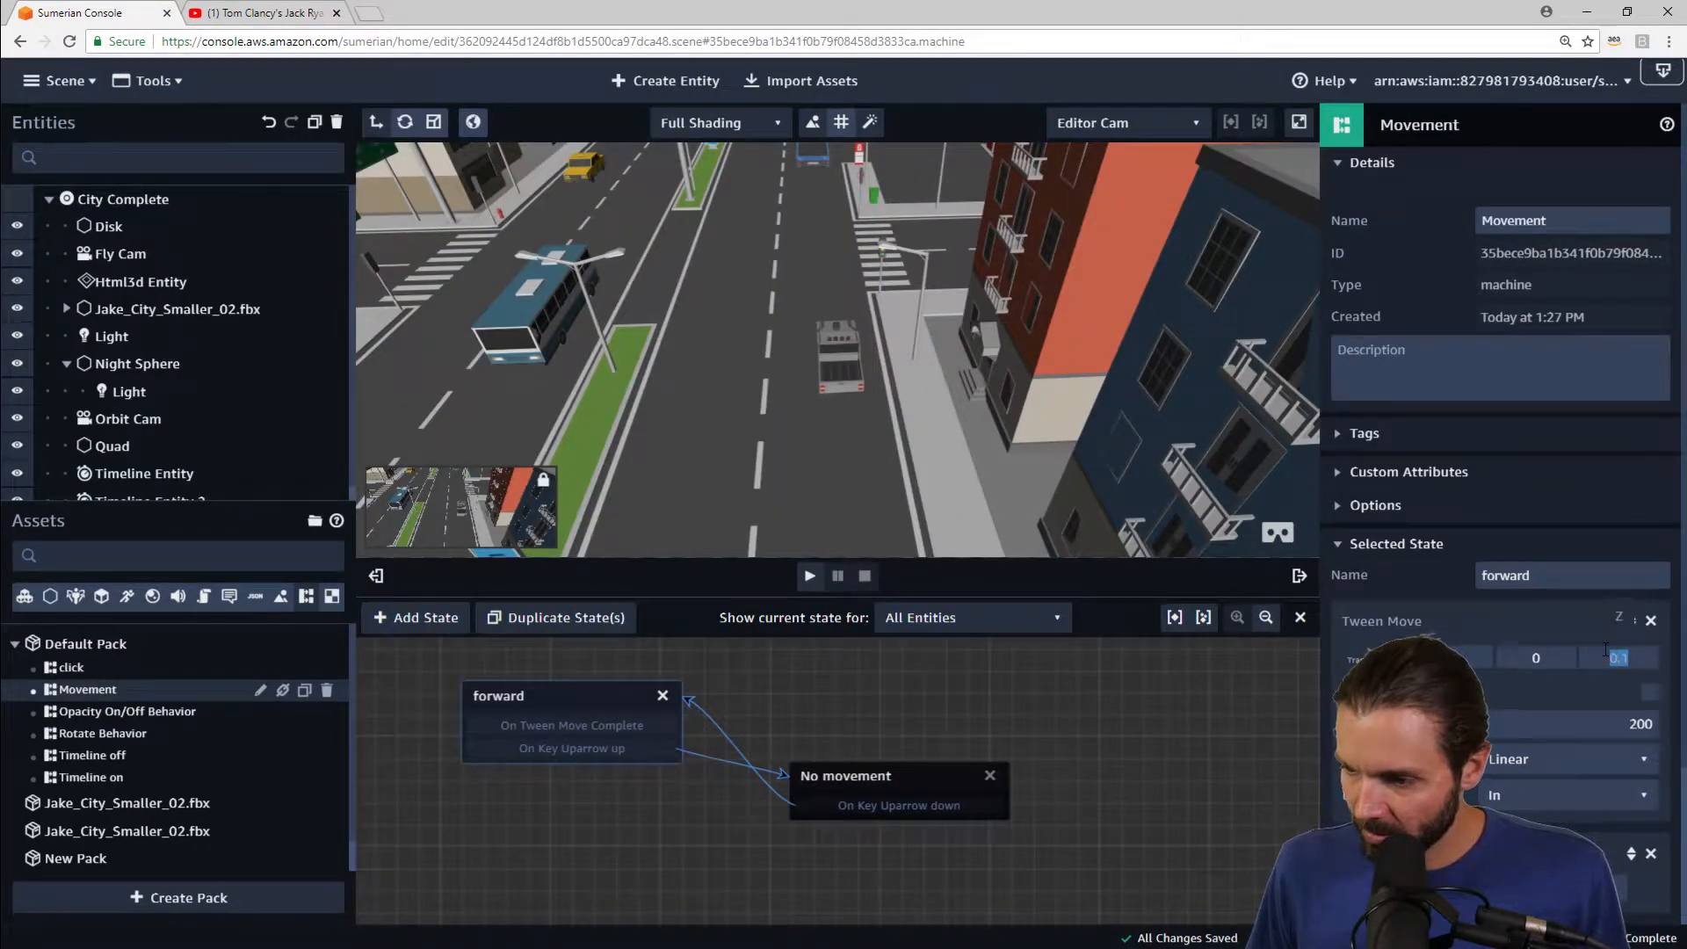
Step: Set the forward Tween Move Z translation to 0 and test it in play mode with the up arrow
text(0)
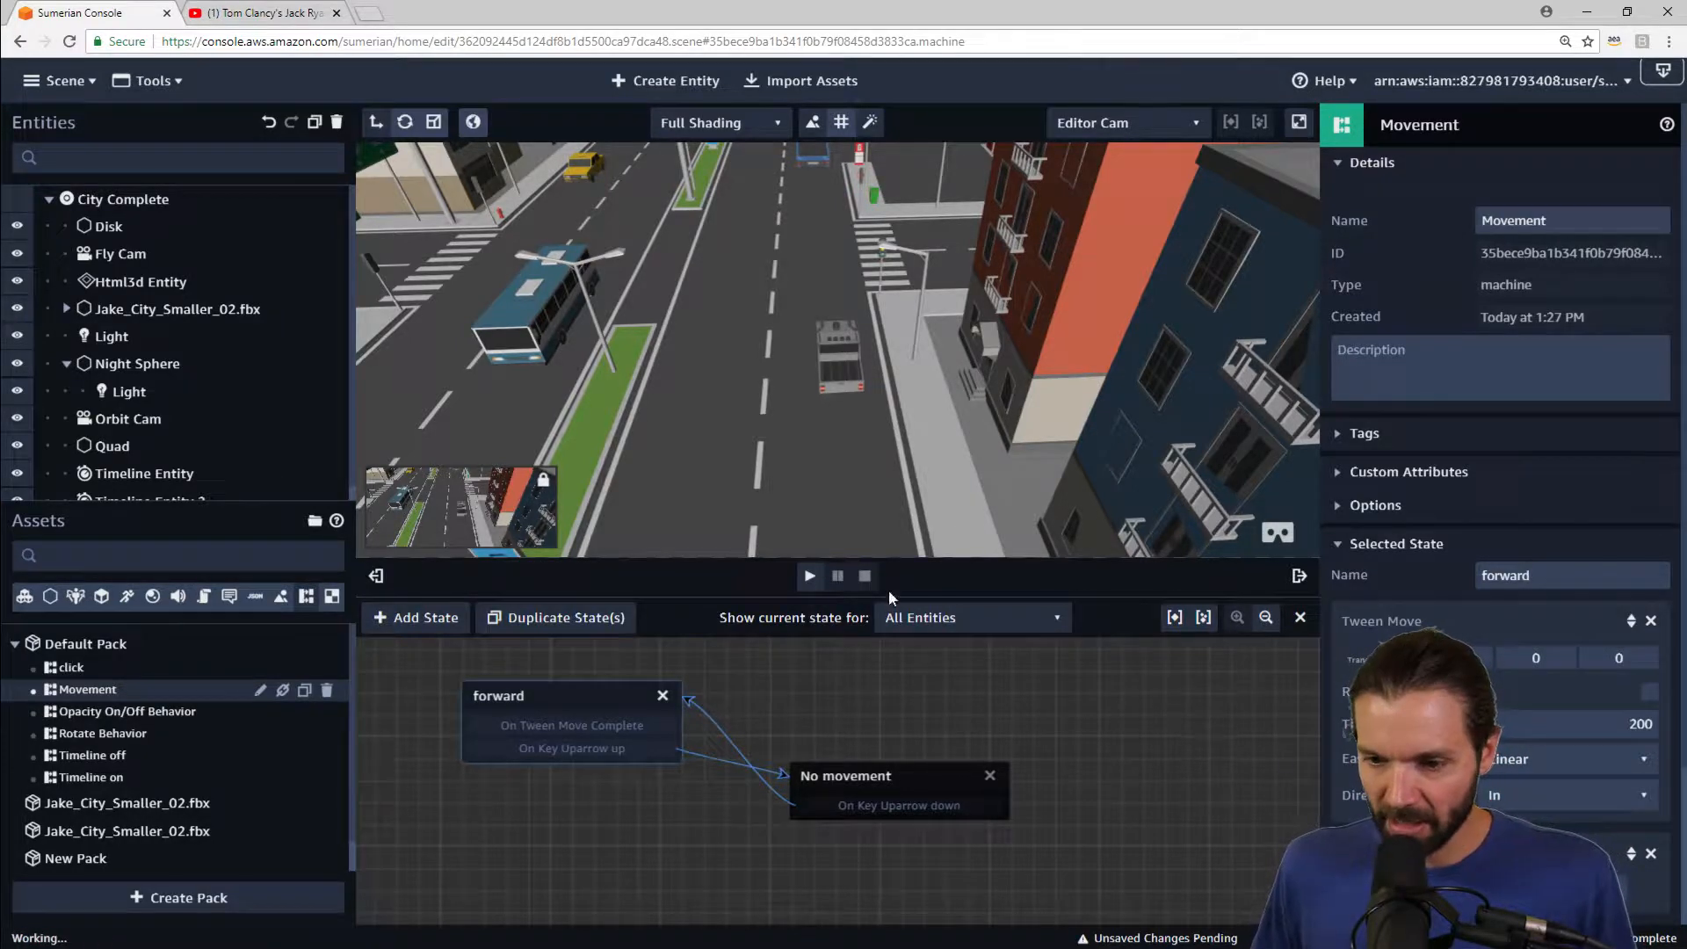
click(809, 577)
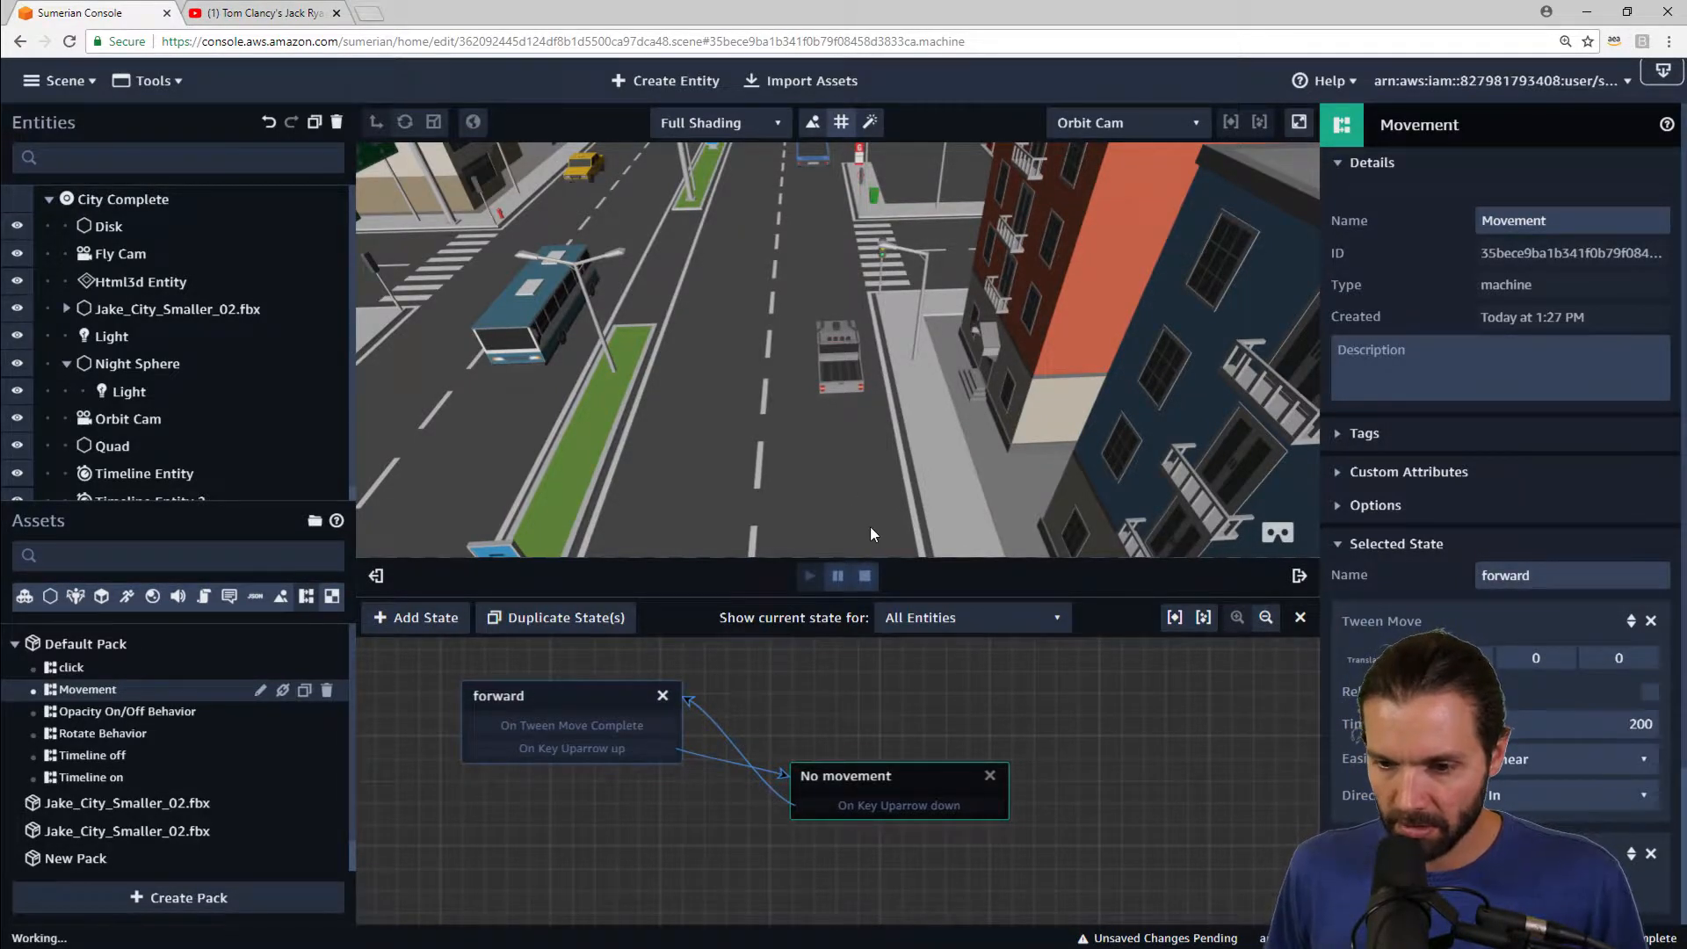
key(Up)
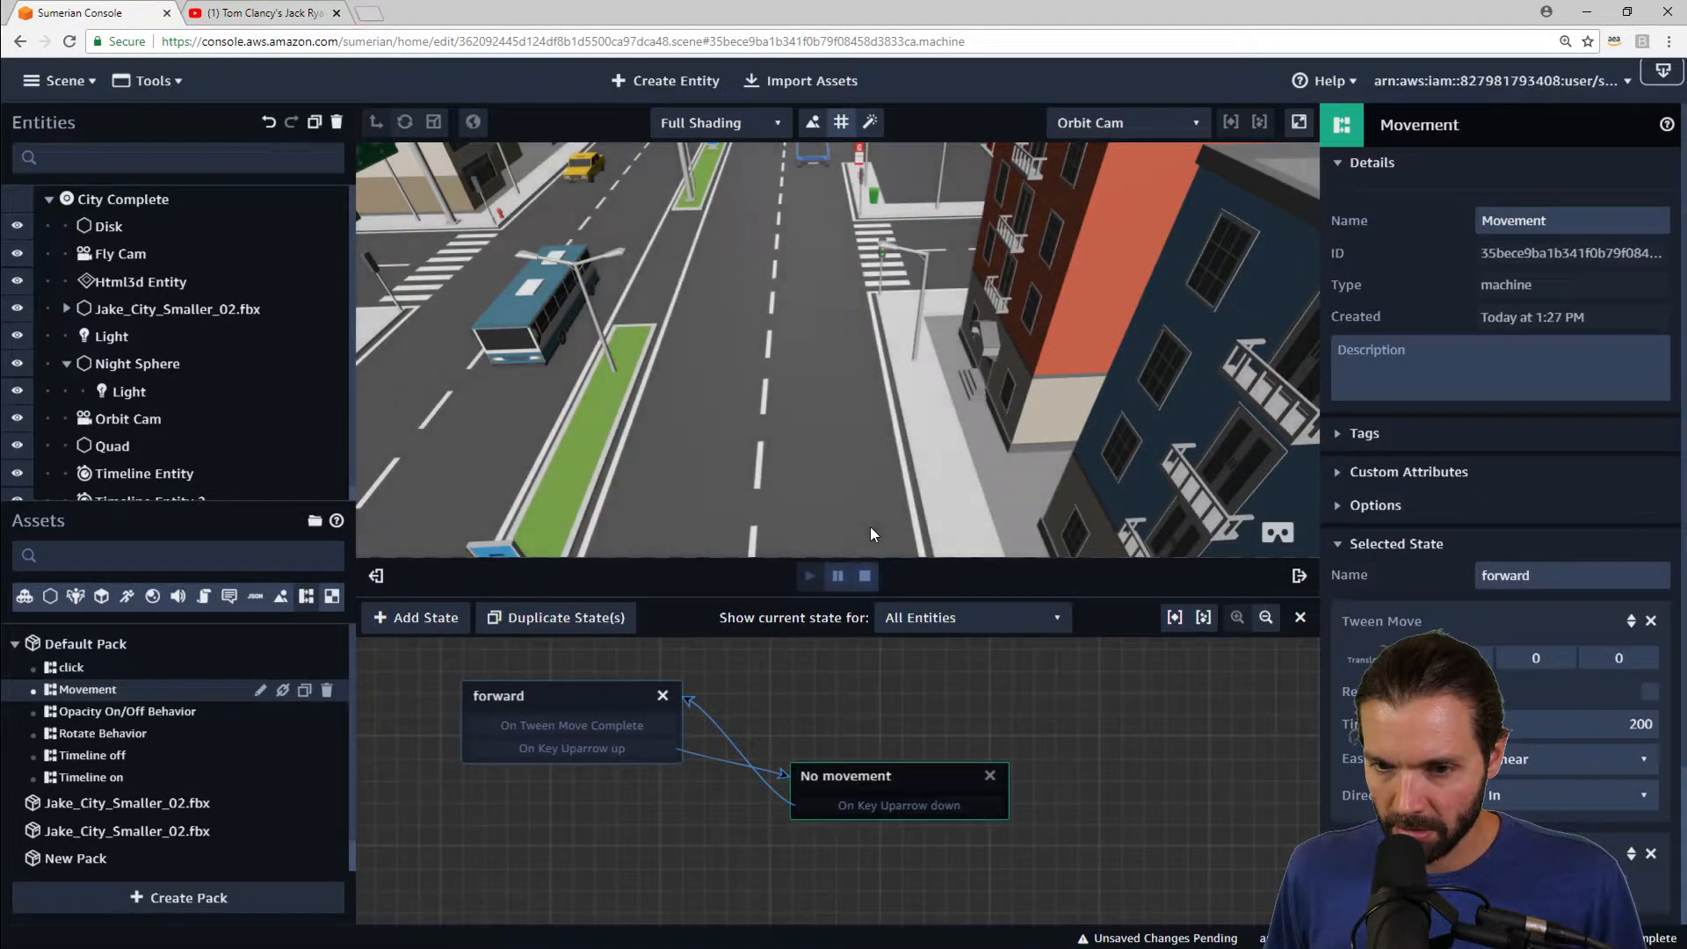
key(Up)
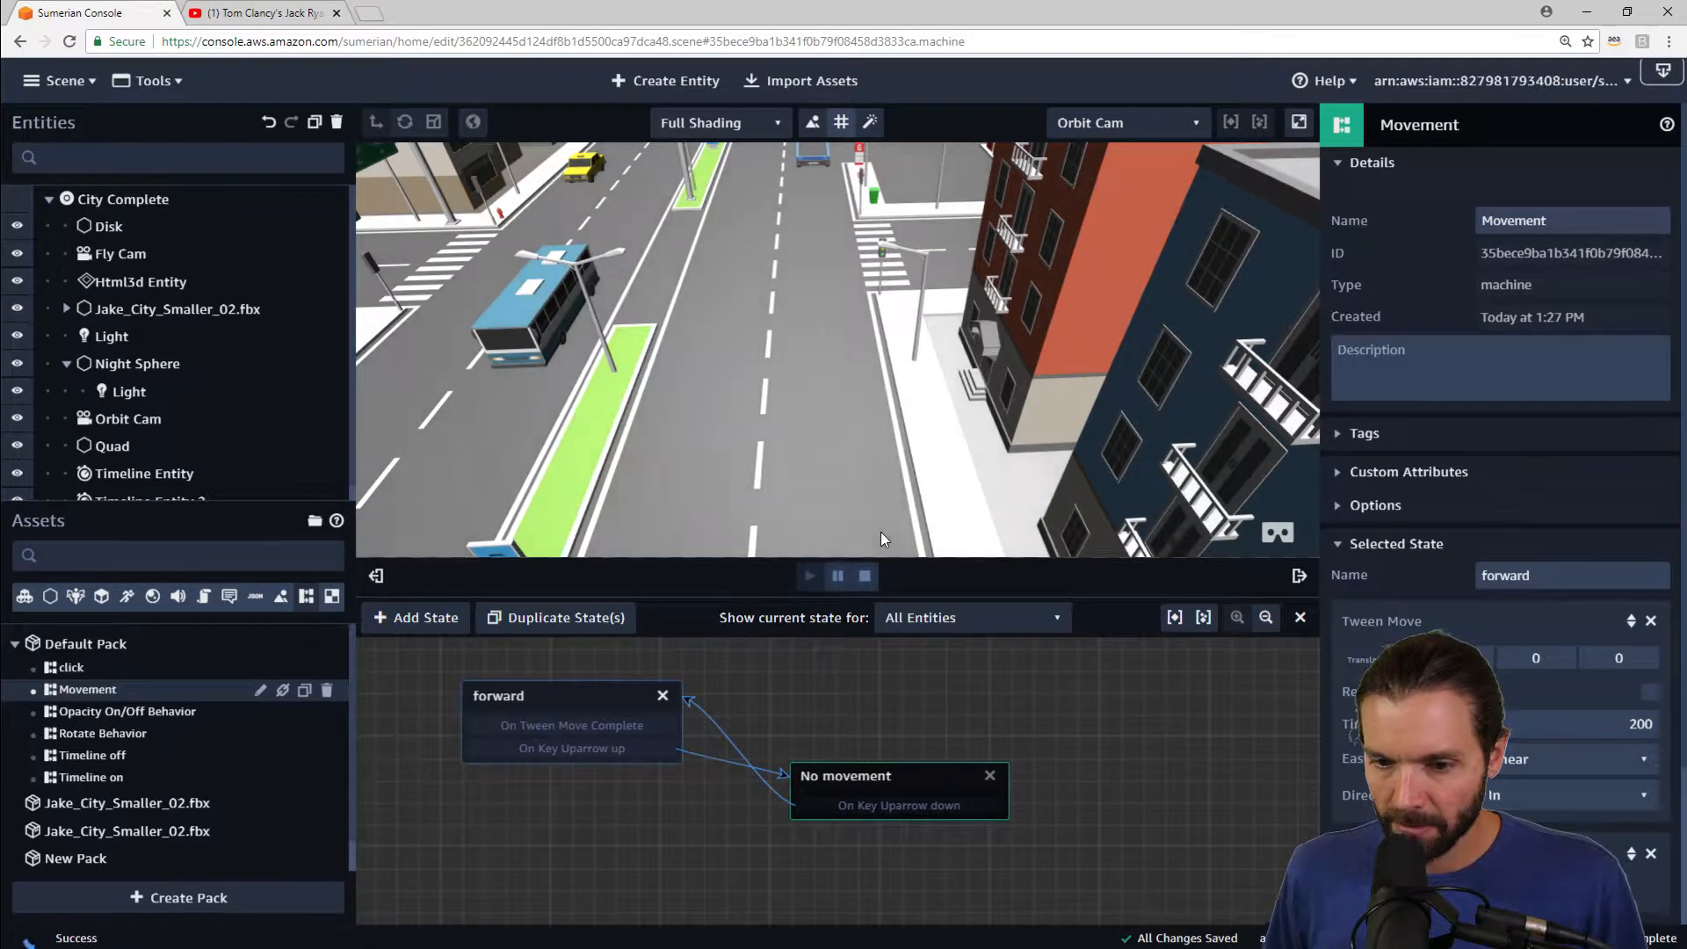
drag(998, 361, 1099, 331)
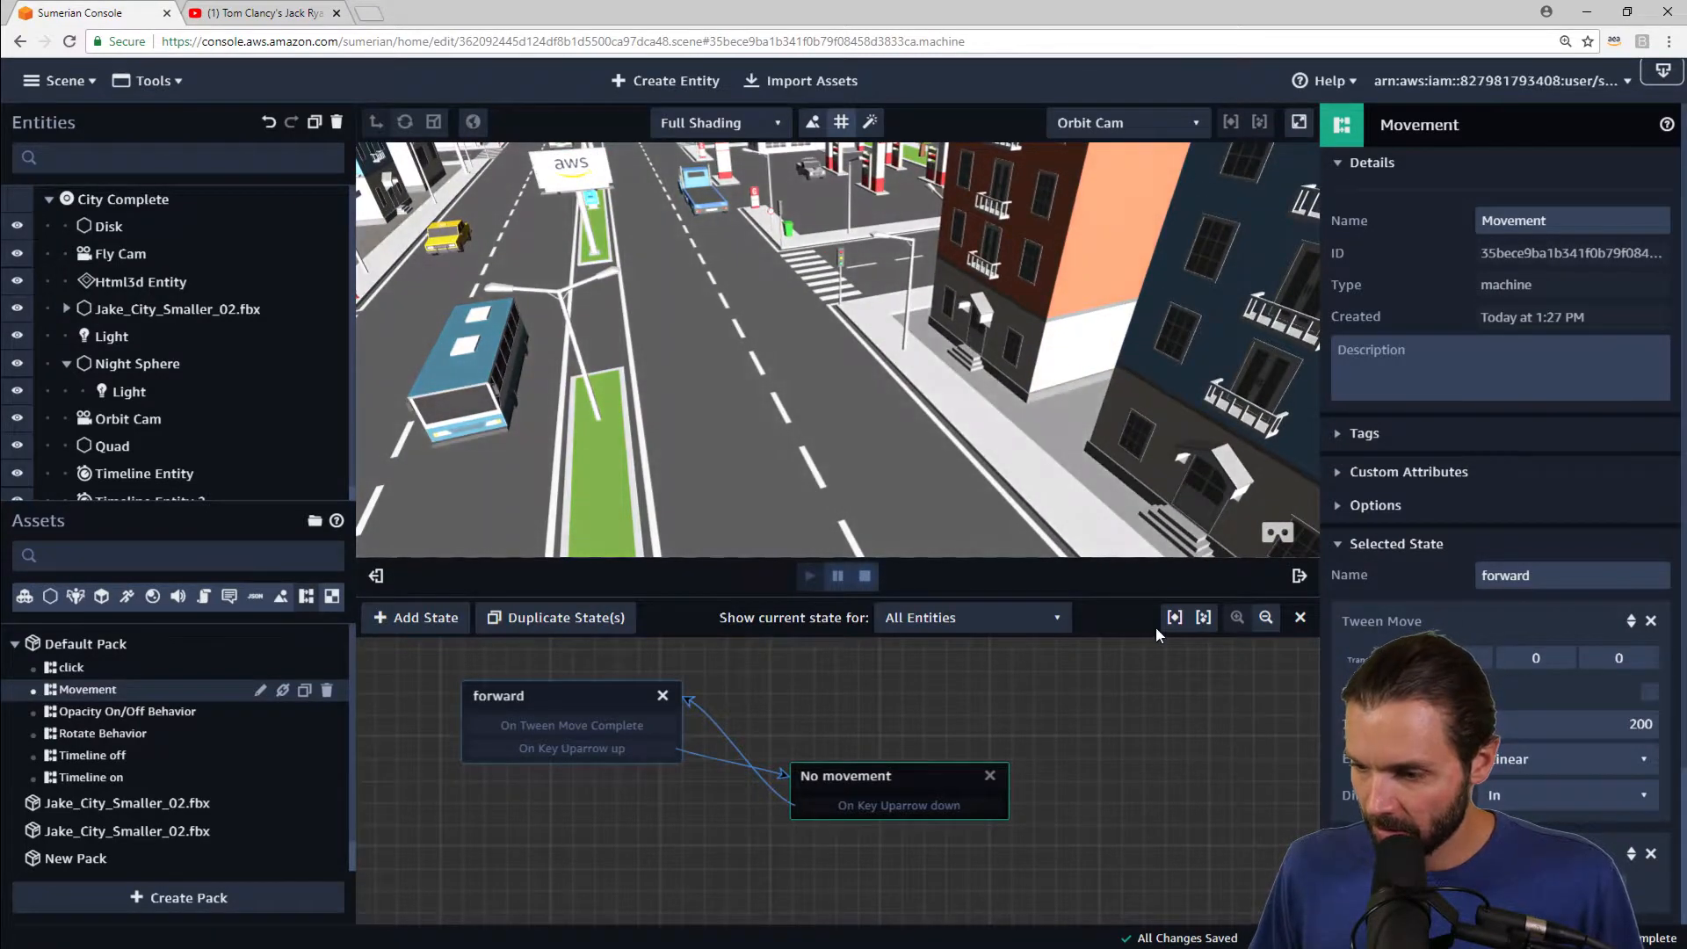
click(864, 576)
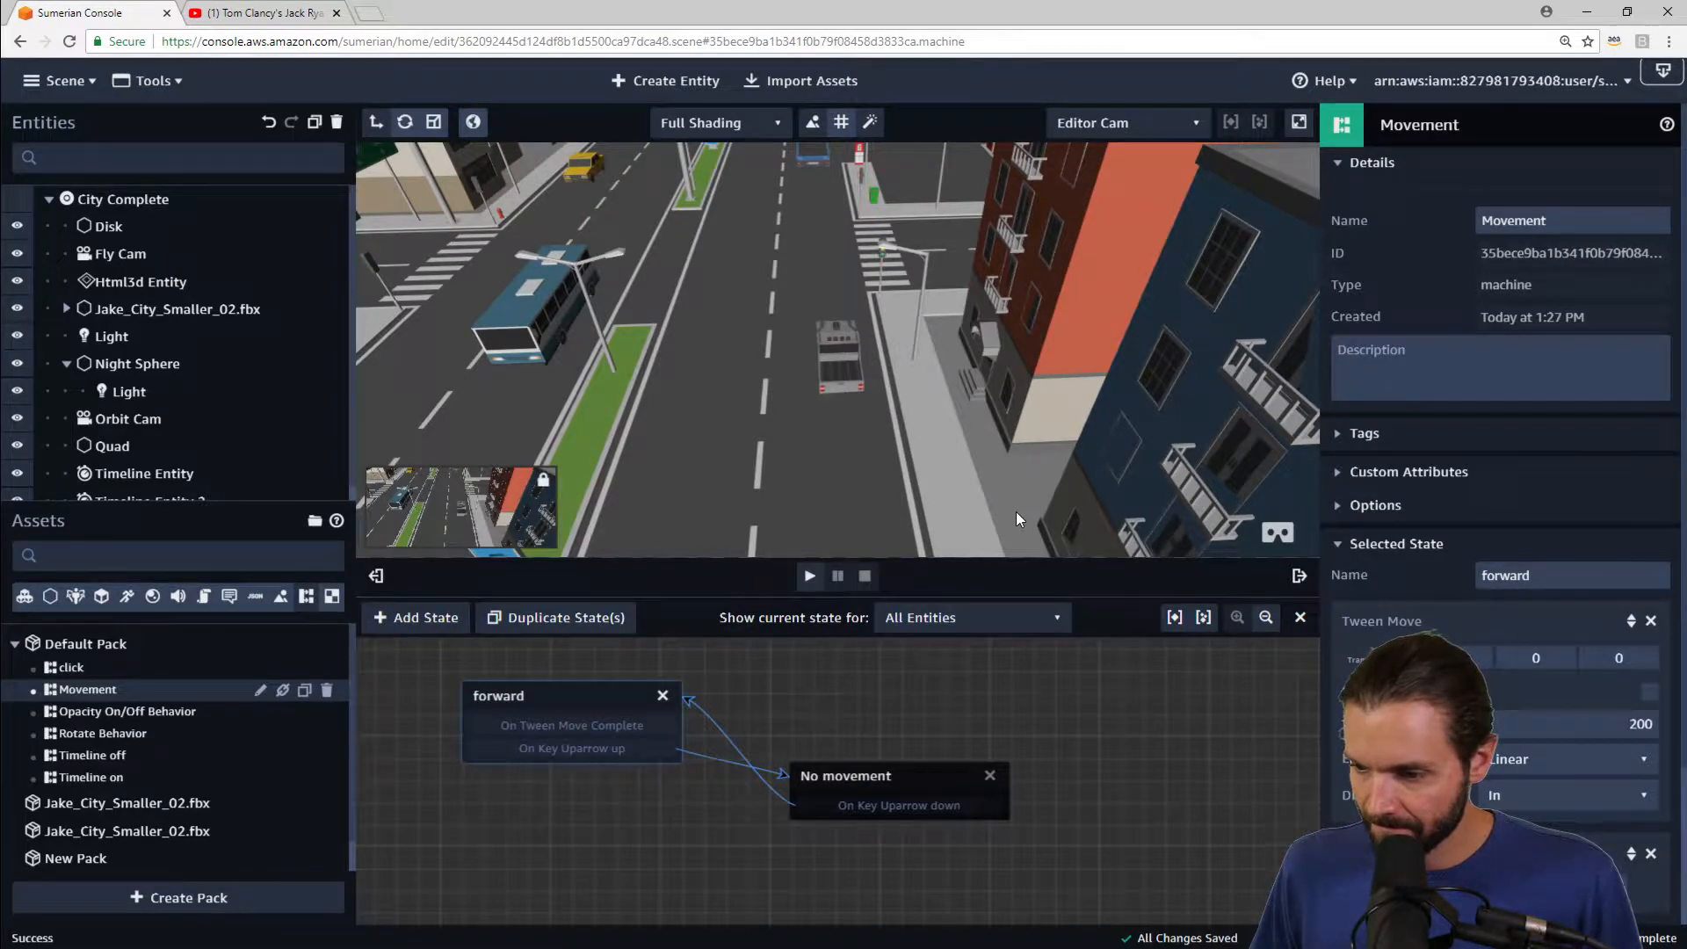
Step: Replace the forward state's Tween Move action with a Set Rigid Body Velocity action
scroll(1430, 630, down, 2)
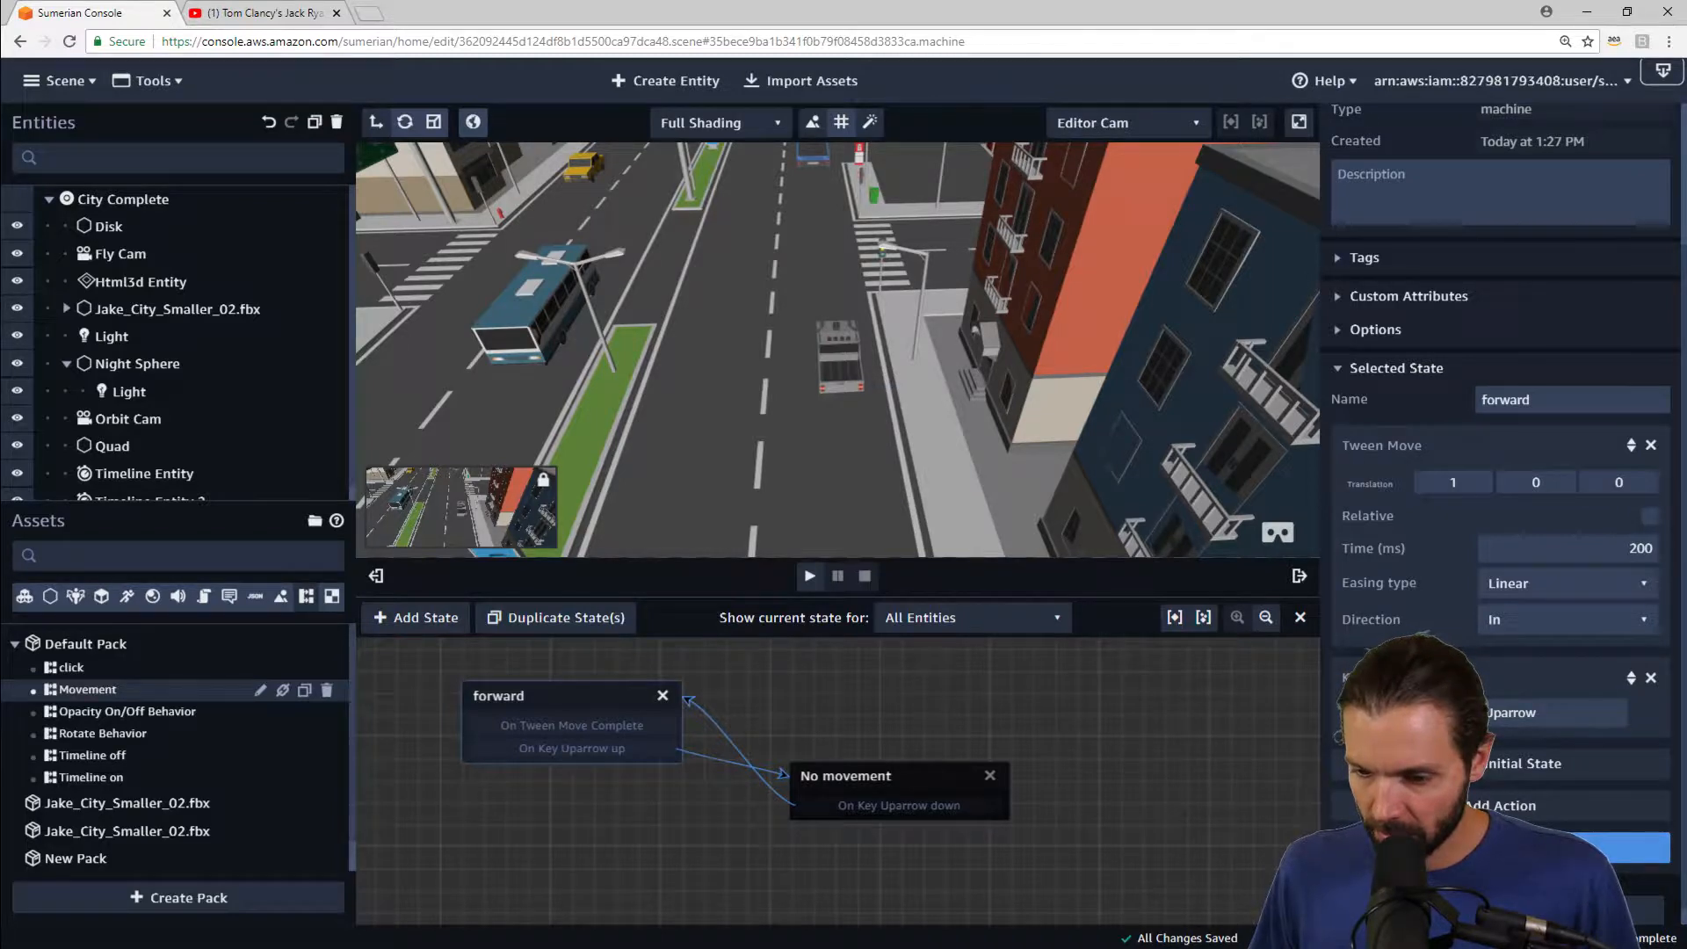
click(931, 766)
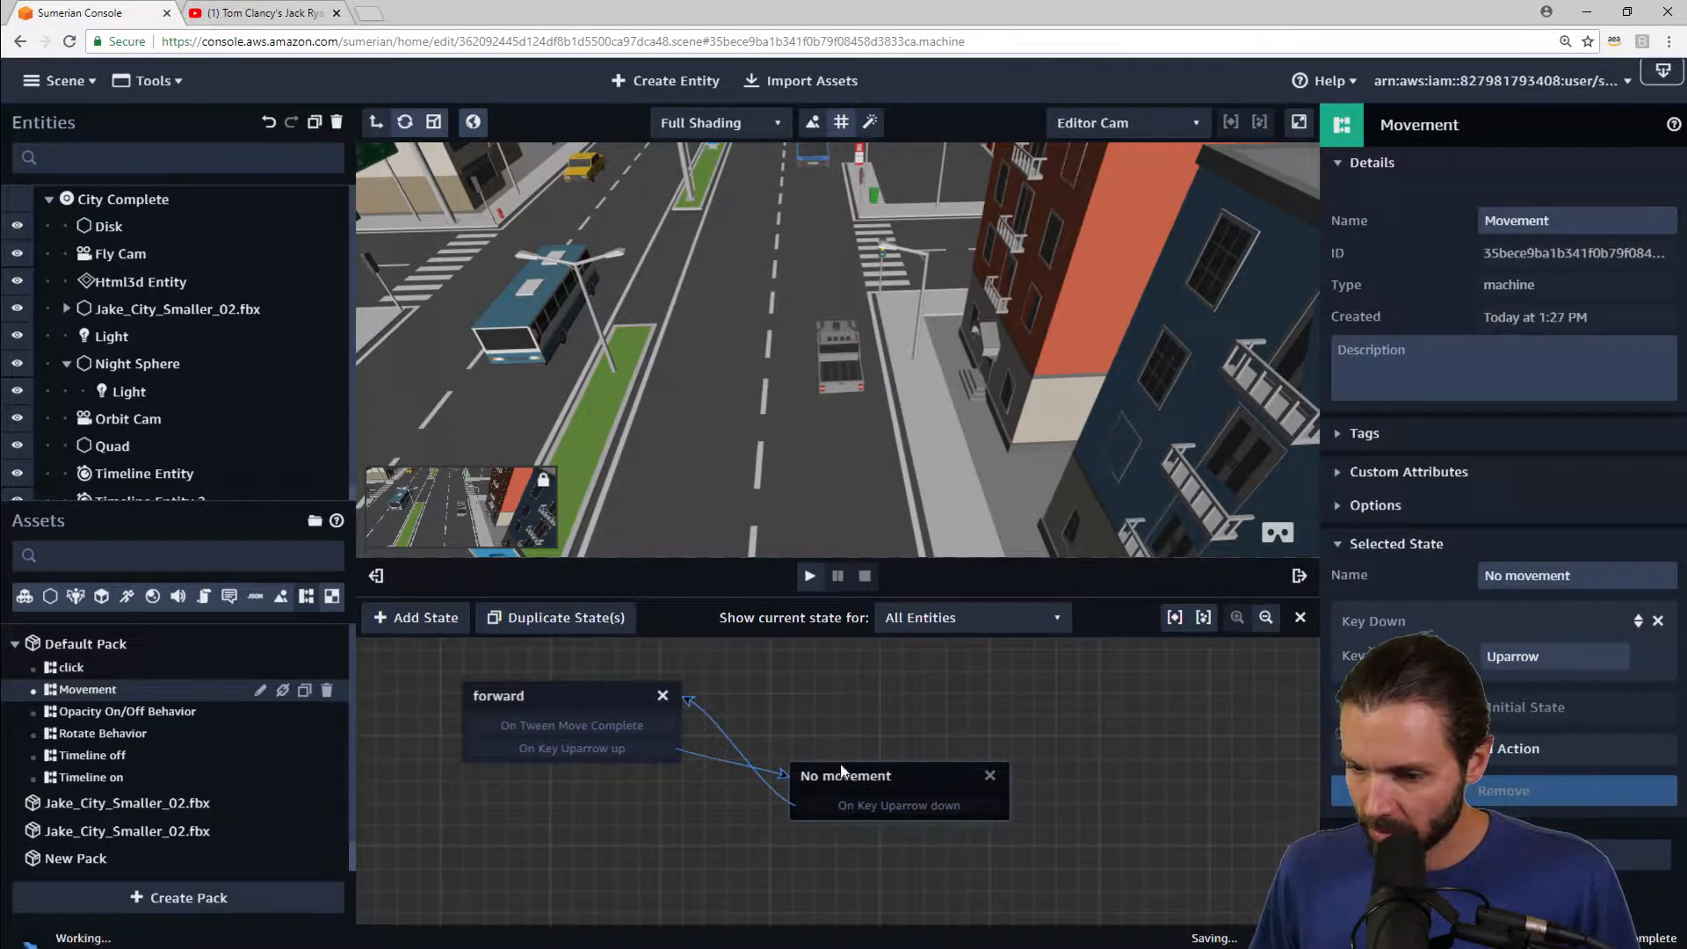
click(563, 695)
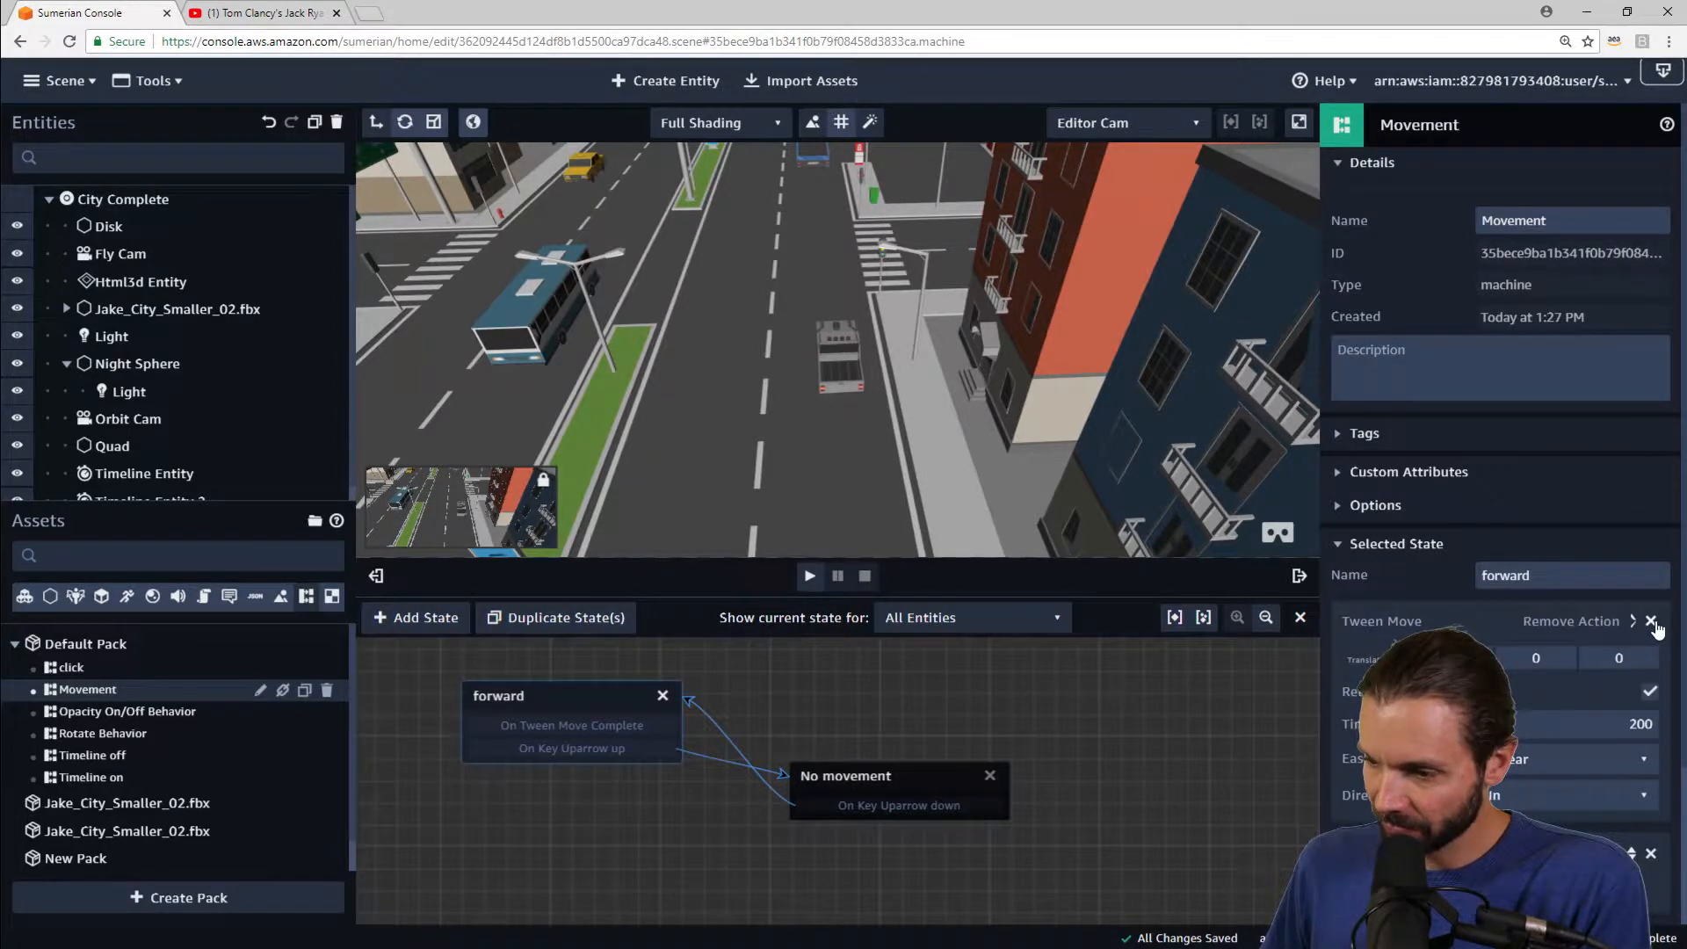
click(1655, 627)
click(1497, 749)
drag(1030, 220, 719, 198)
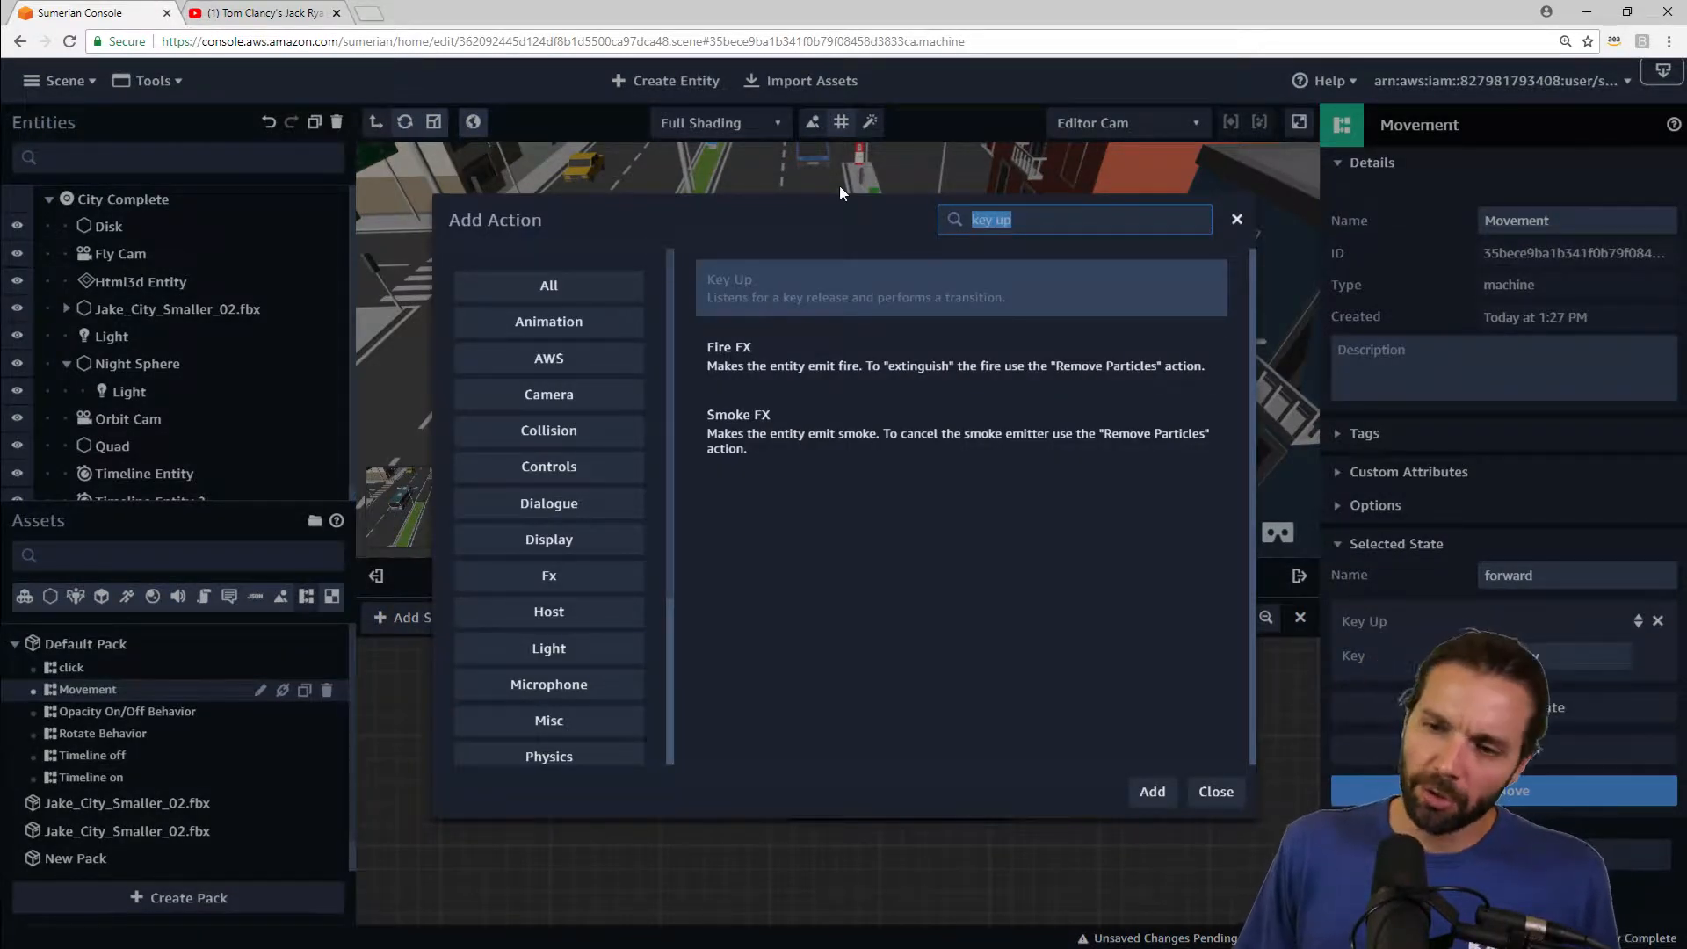
text(set )
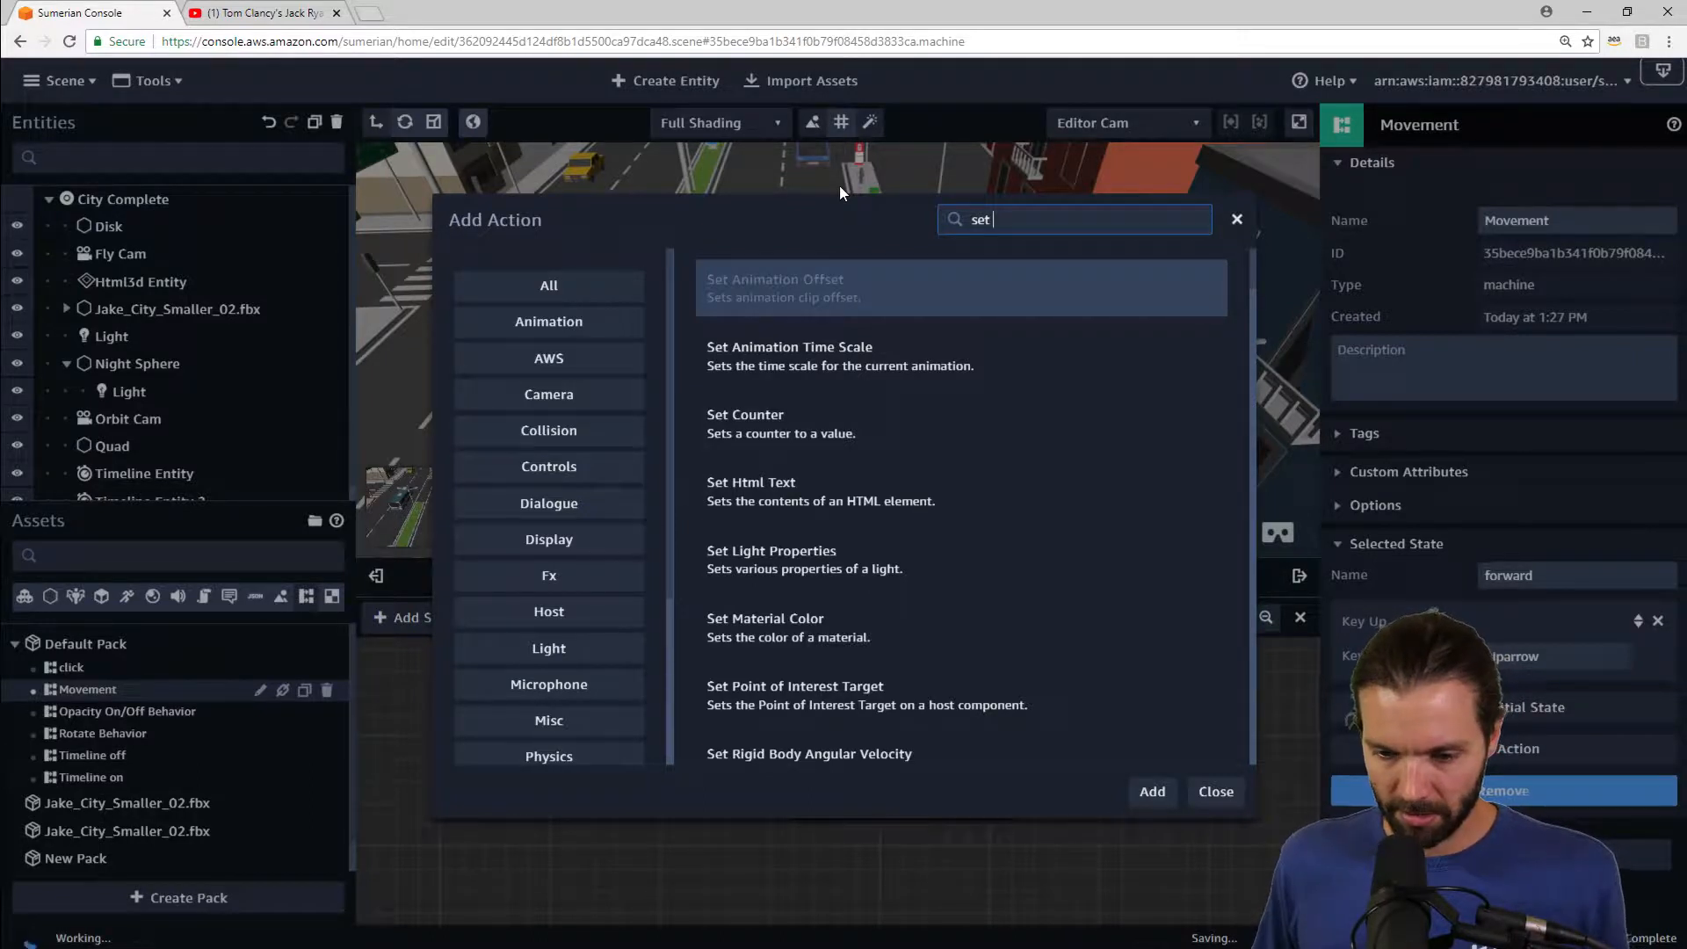
text(rid)
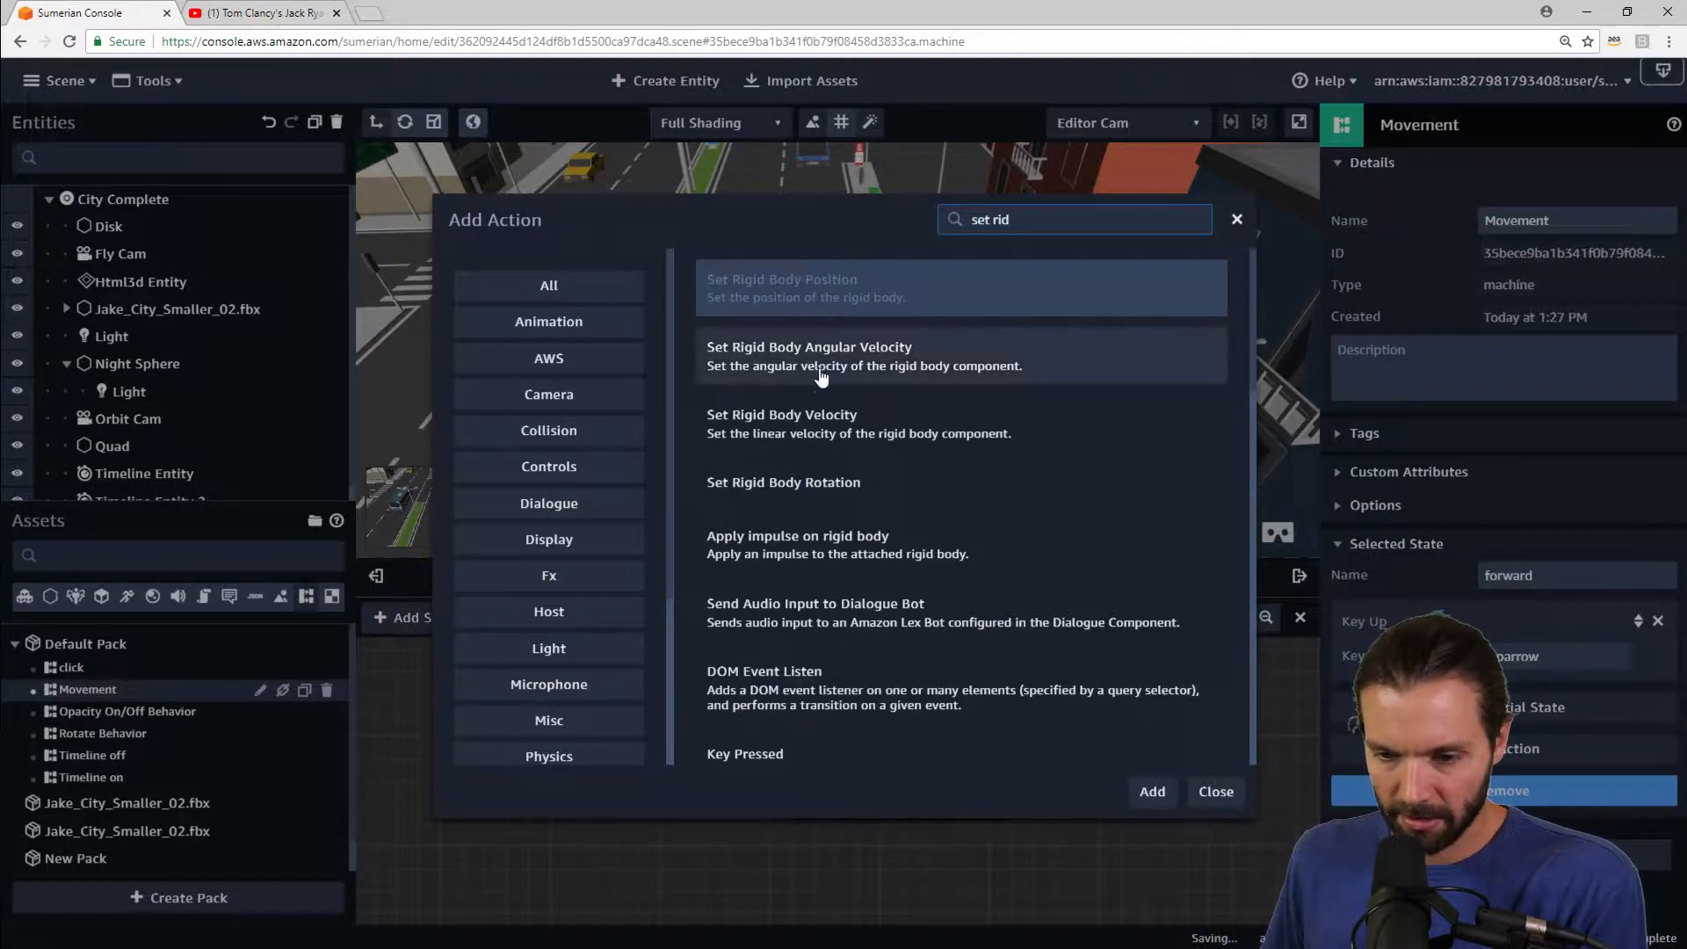
click(820, 422)
click(1152, 792)
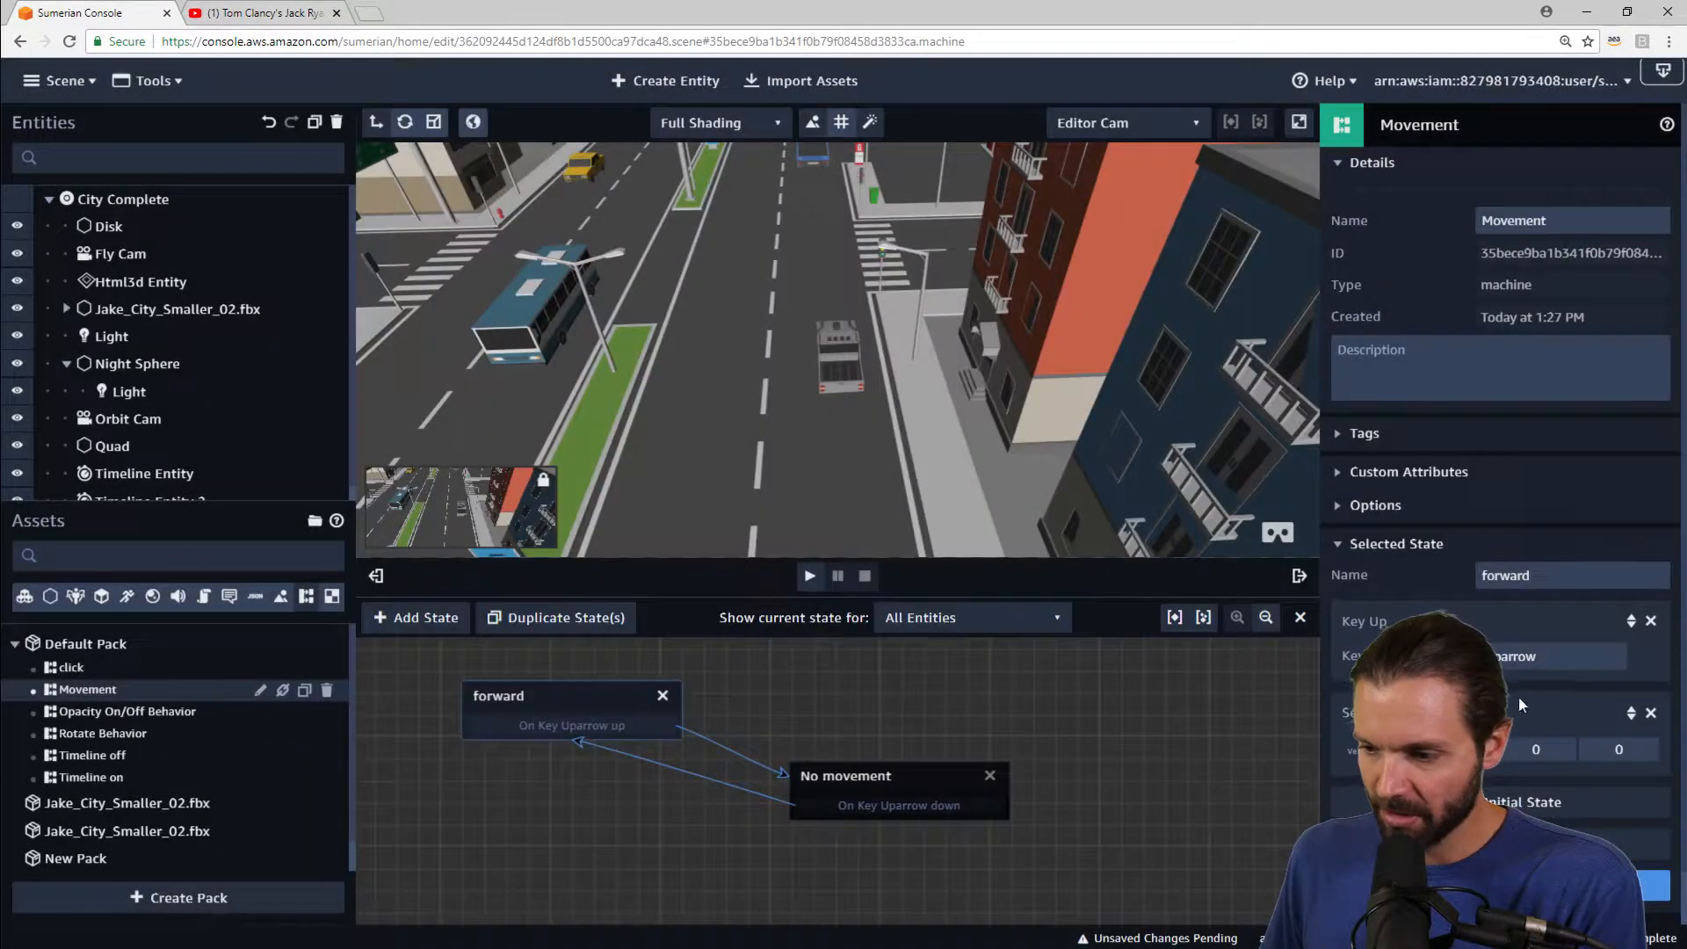
Step: Move the Set Rigid Body Velocity action above Key Up and set its Z velocity to 5
click(1631, 682)
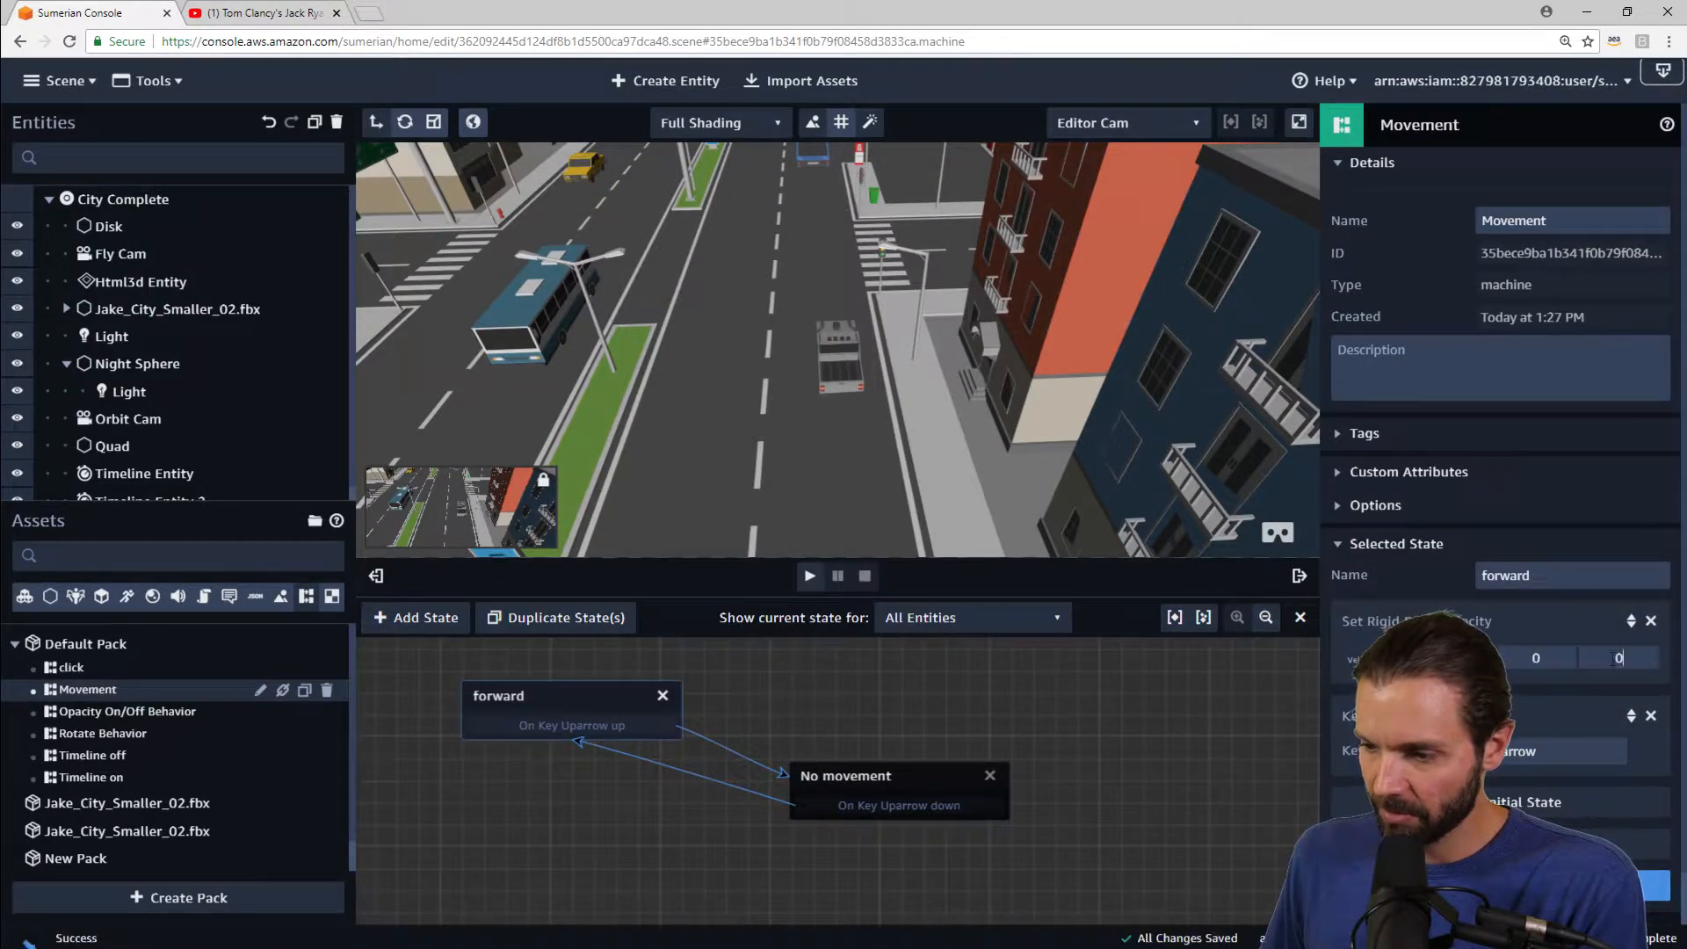
drag(1652, 655, 1584, 651)
text(5)
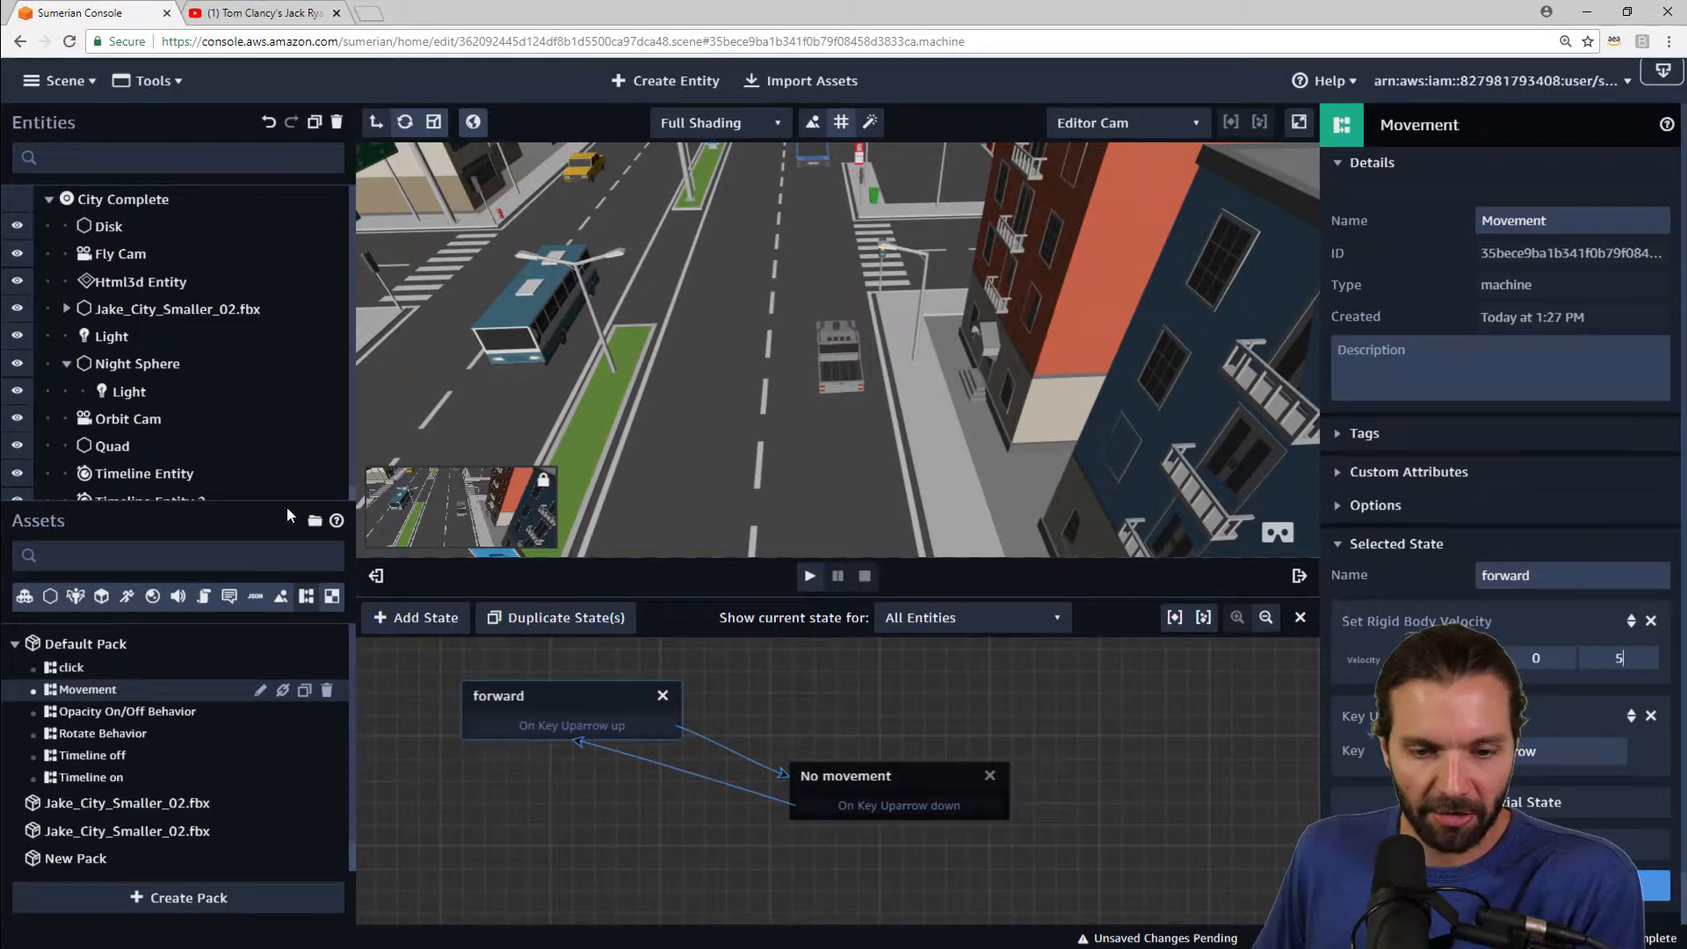
Step: Close the state machine editor and add a Collider with Infinite Plane shape to the Disk entity
drag(287, 506, 290, 607)
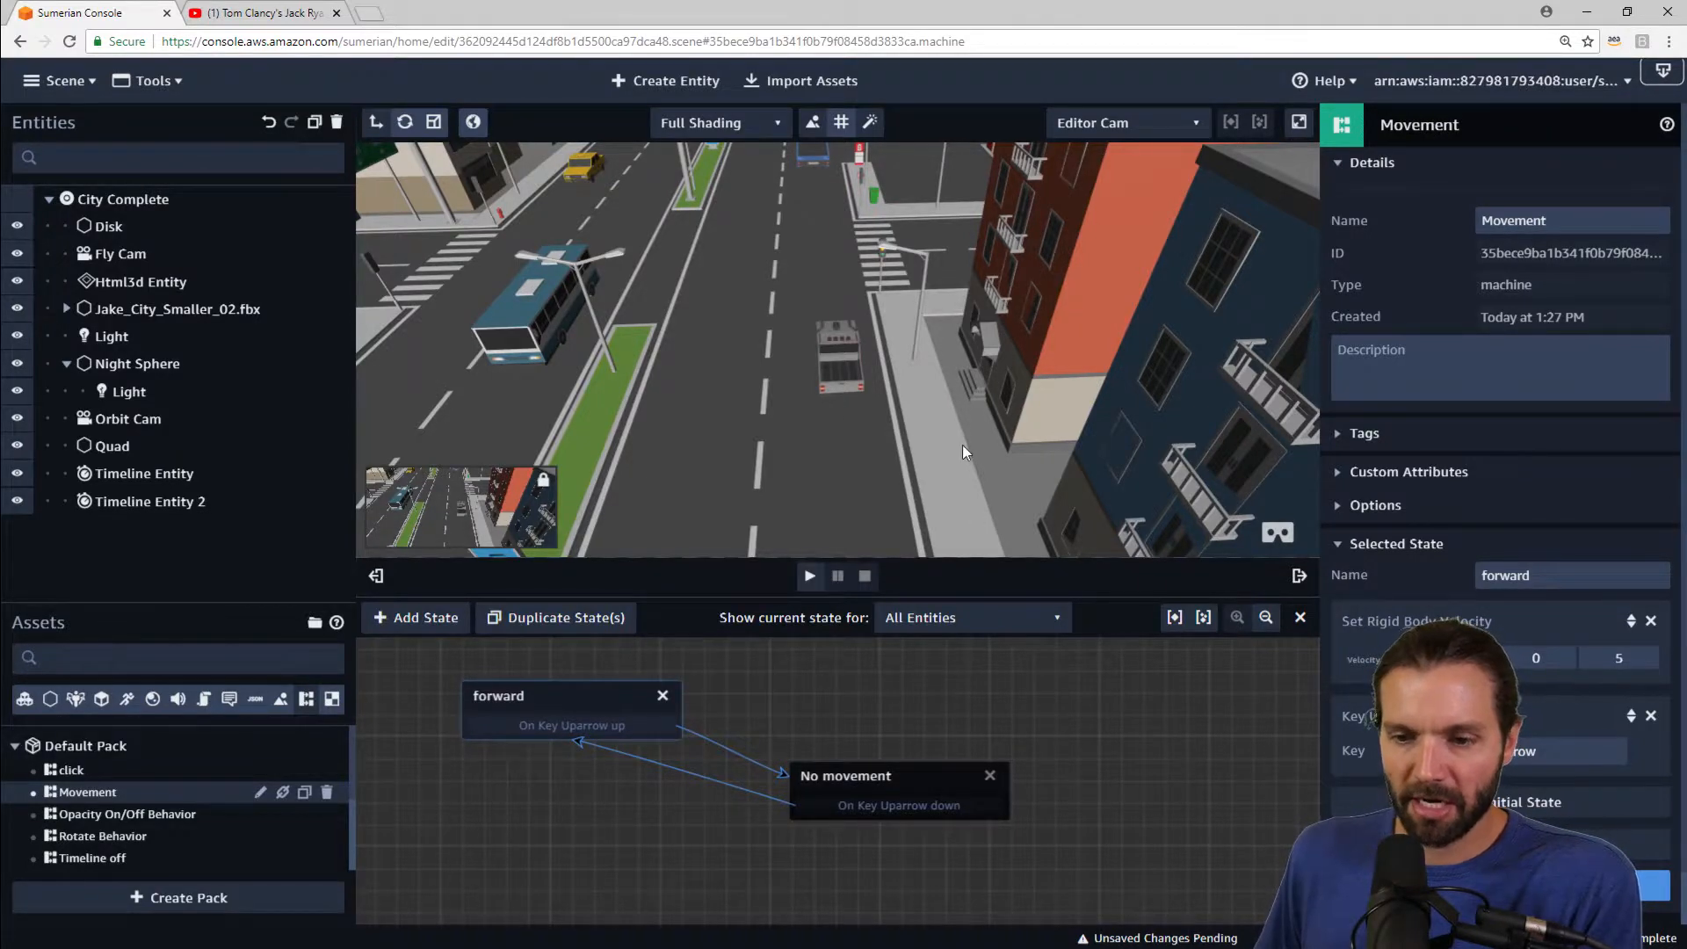
click(1300, 620)
right_drag(1072, 540, 972, 519)
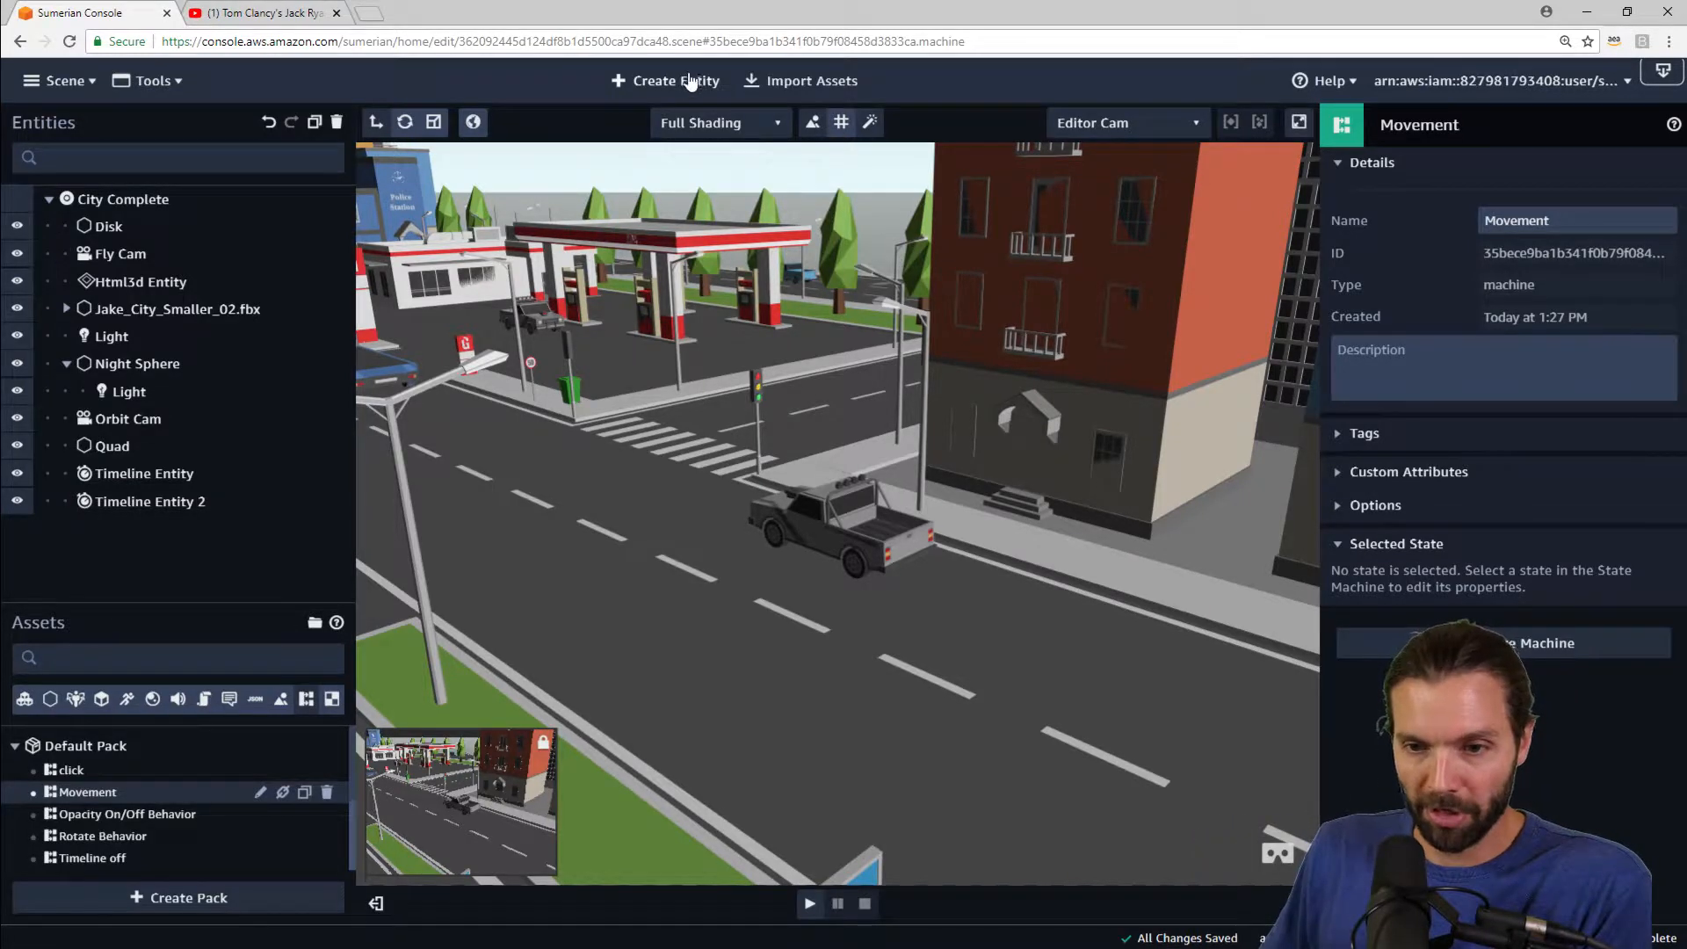
click(107, 227)
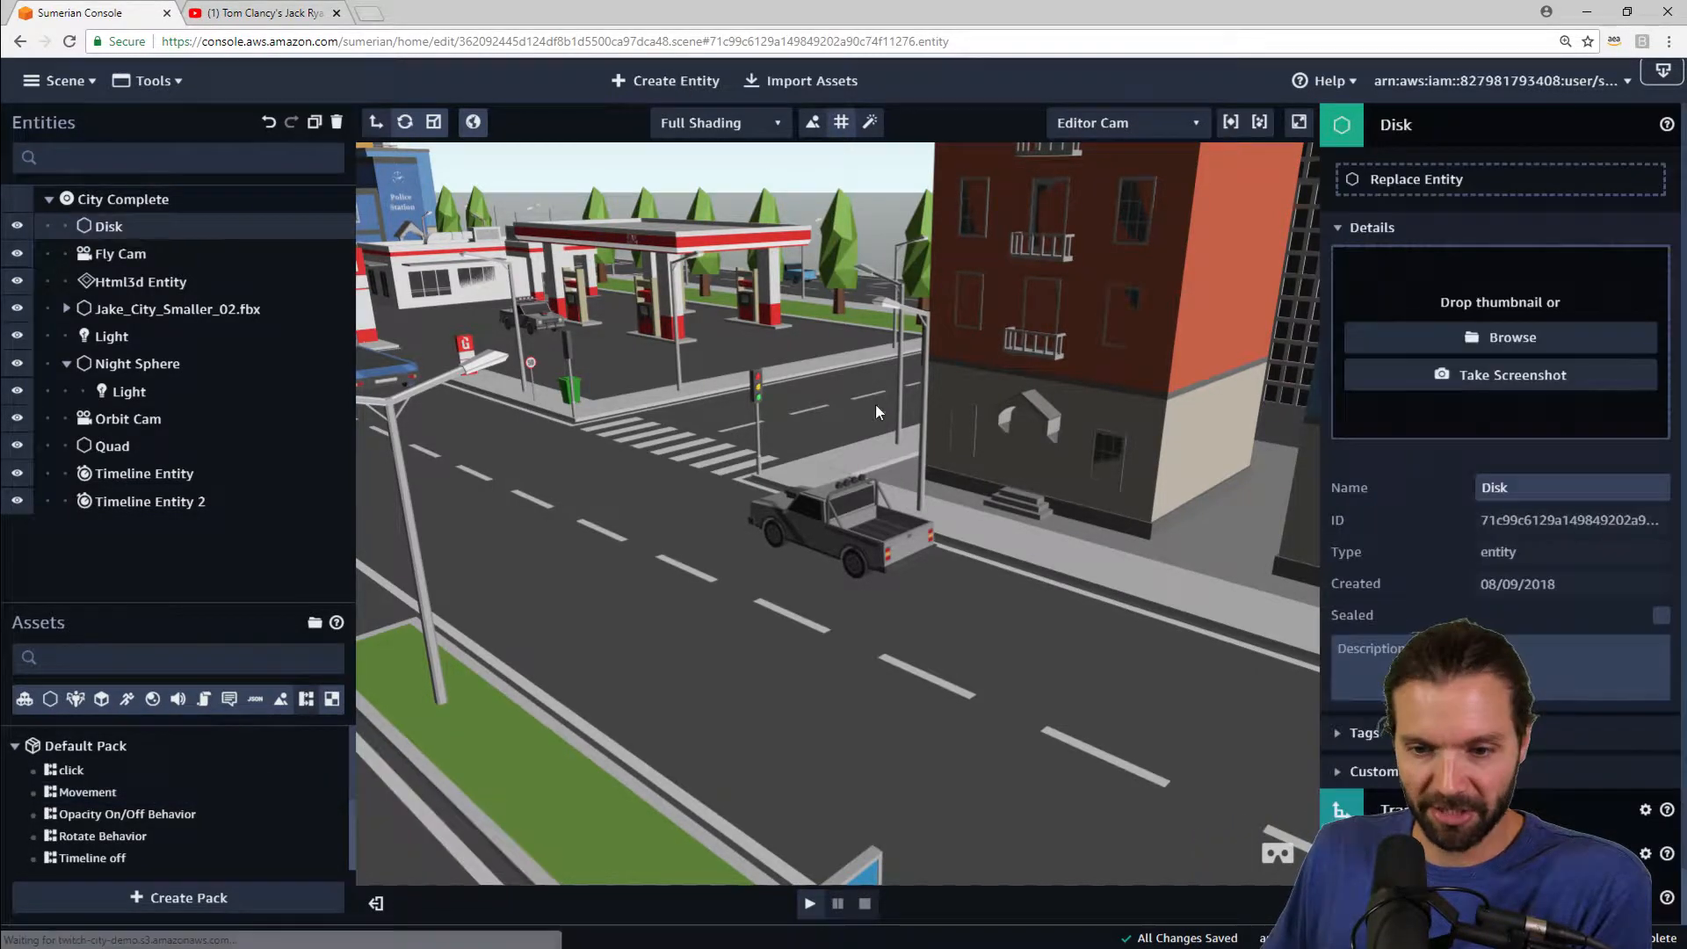
drag(924, 397, 563, 406)
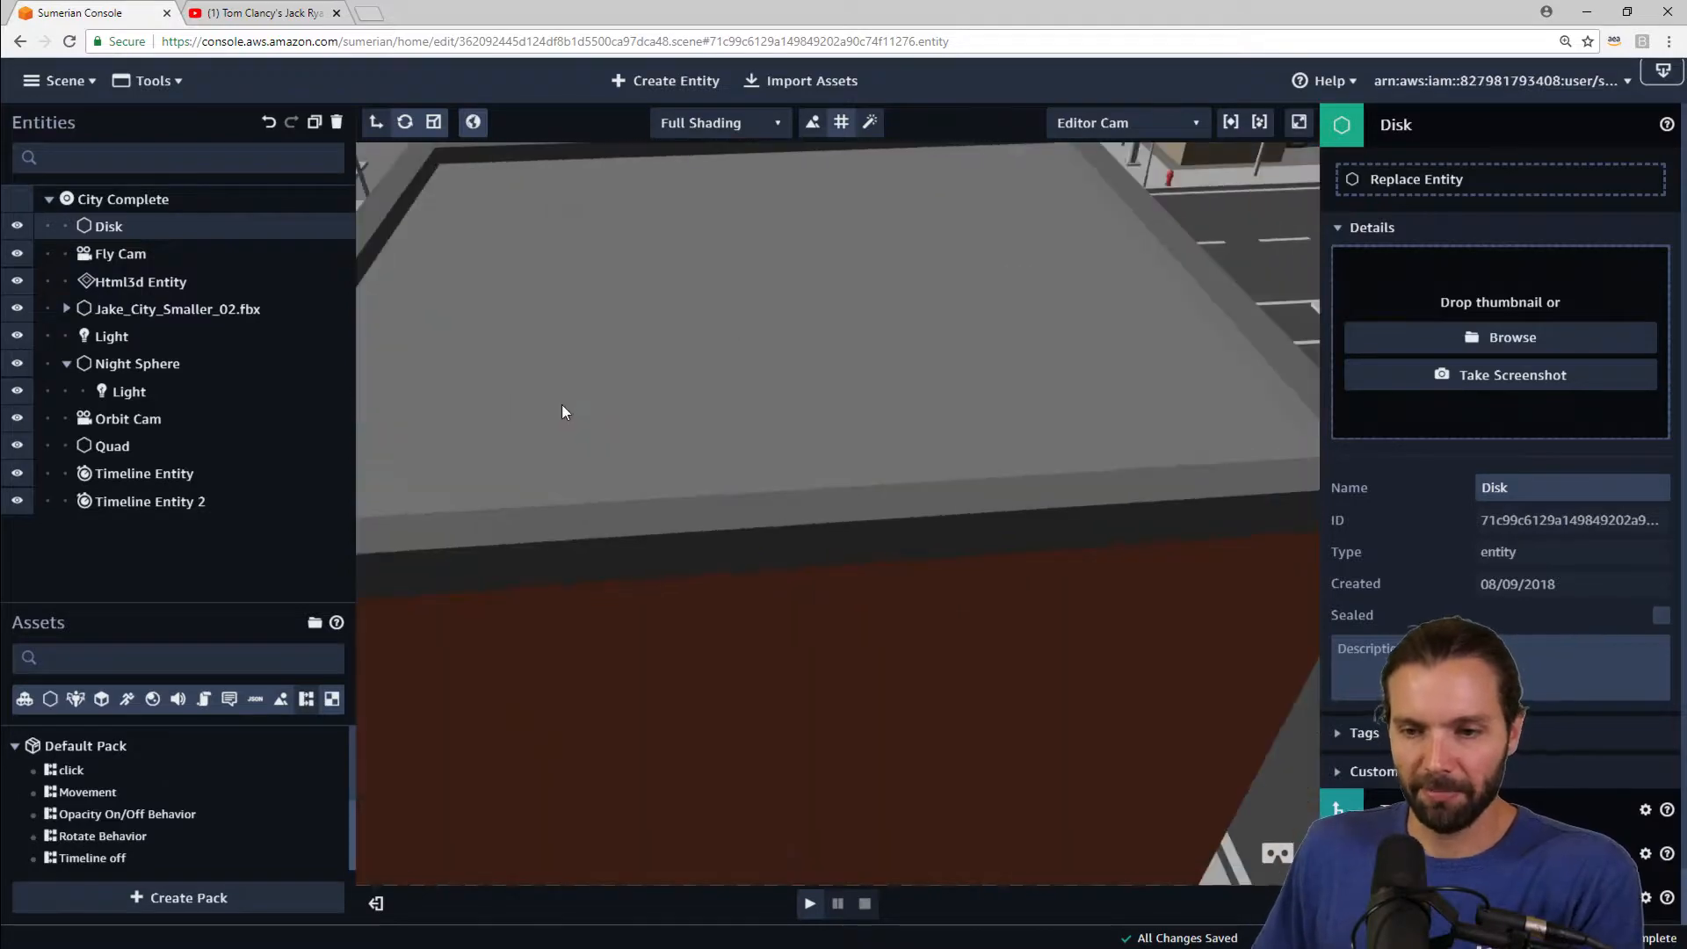
scroll(577, 400, down, 10)
scroll(541, 420, down, 6)
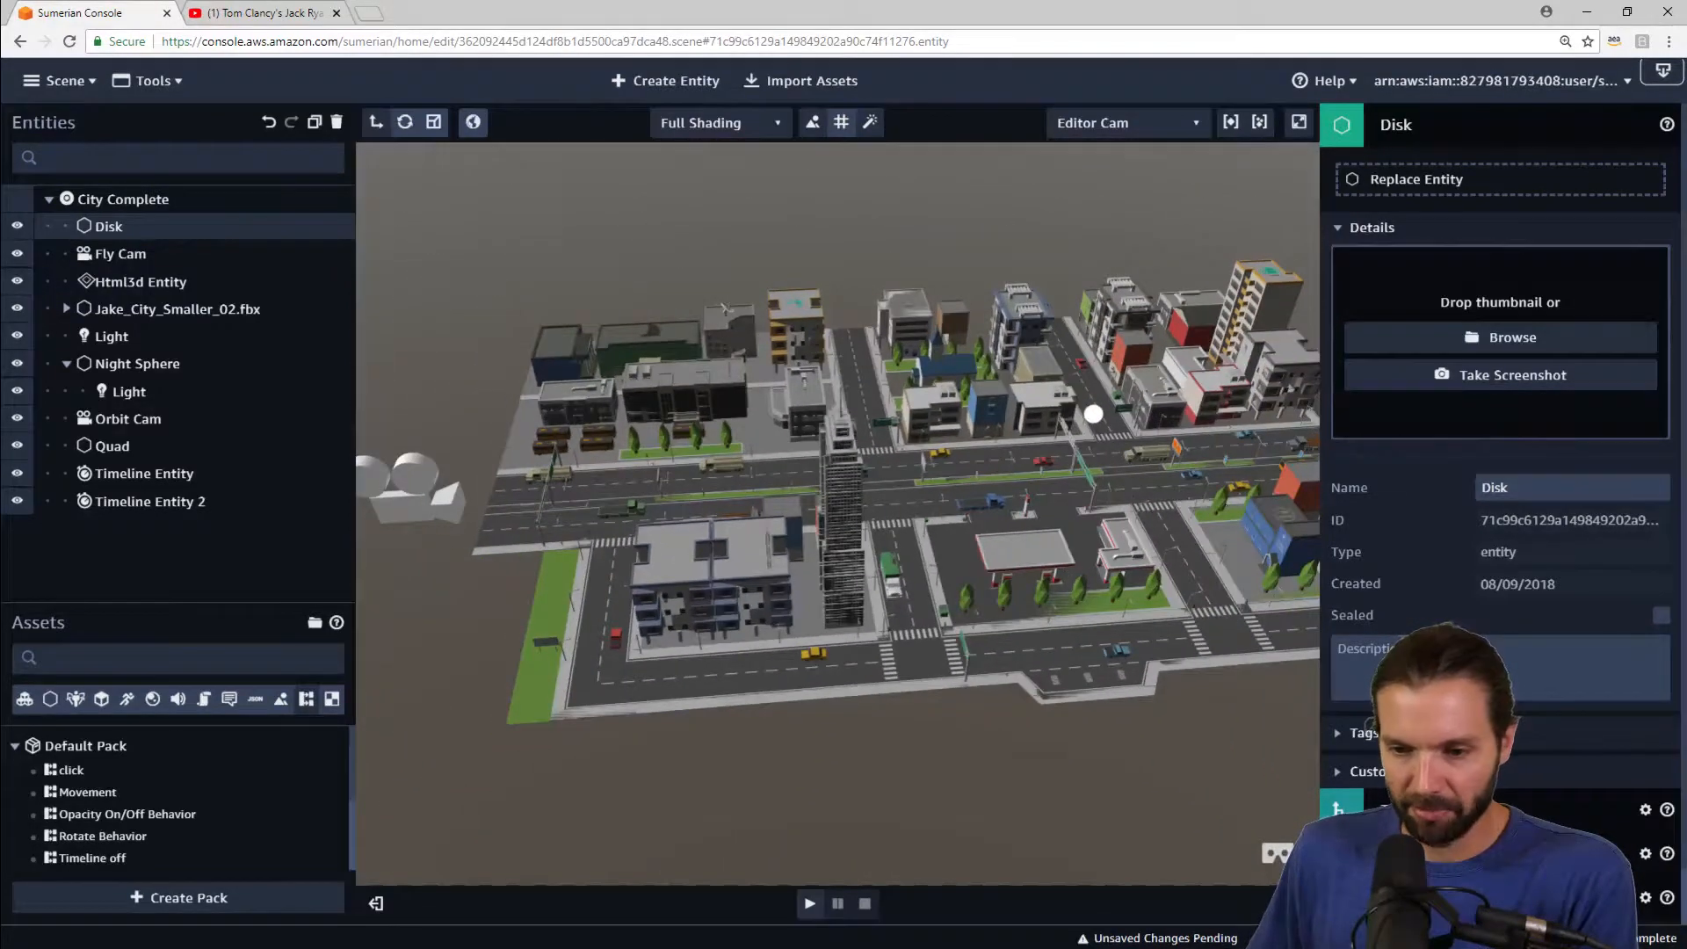
mouse_move(978, 541)
mouse_down()
mouse_move(952, 540)
mouse_move(1019, 550)
mouse_move(902, 579)
mouse_move(977, 575)
mouse_up()
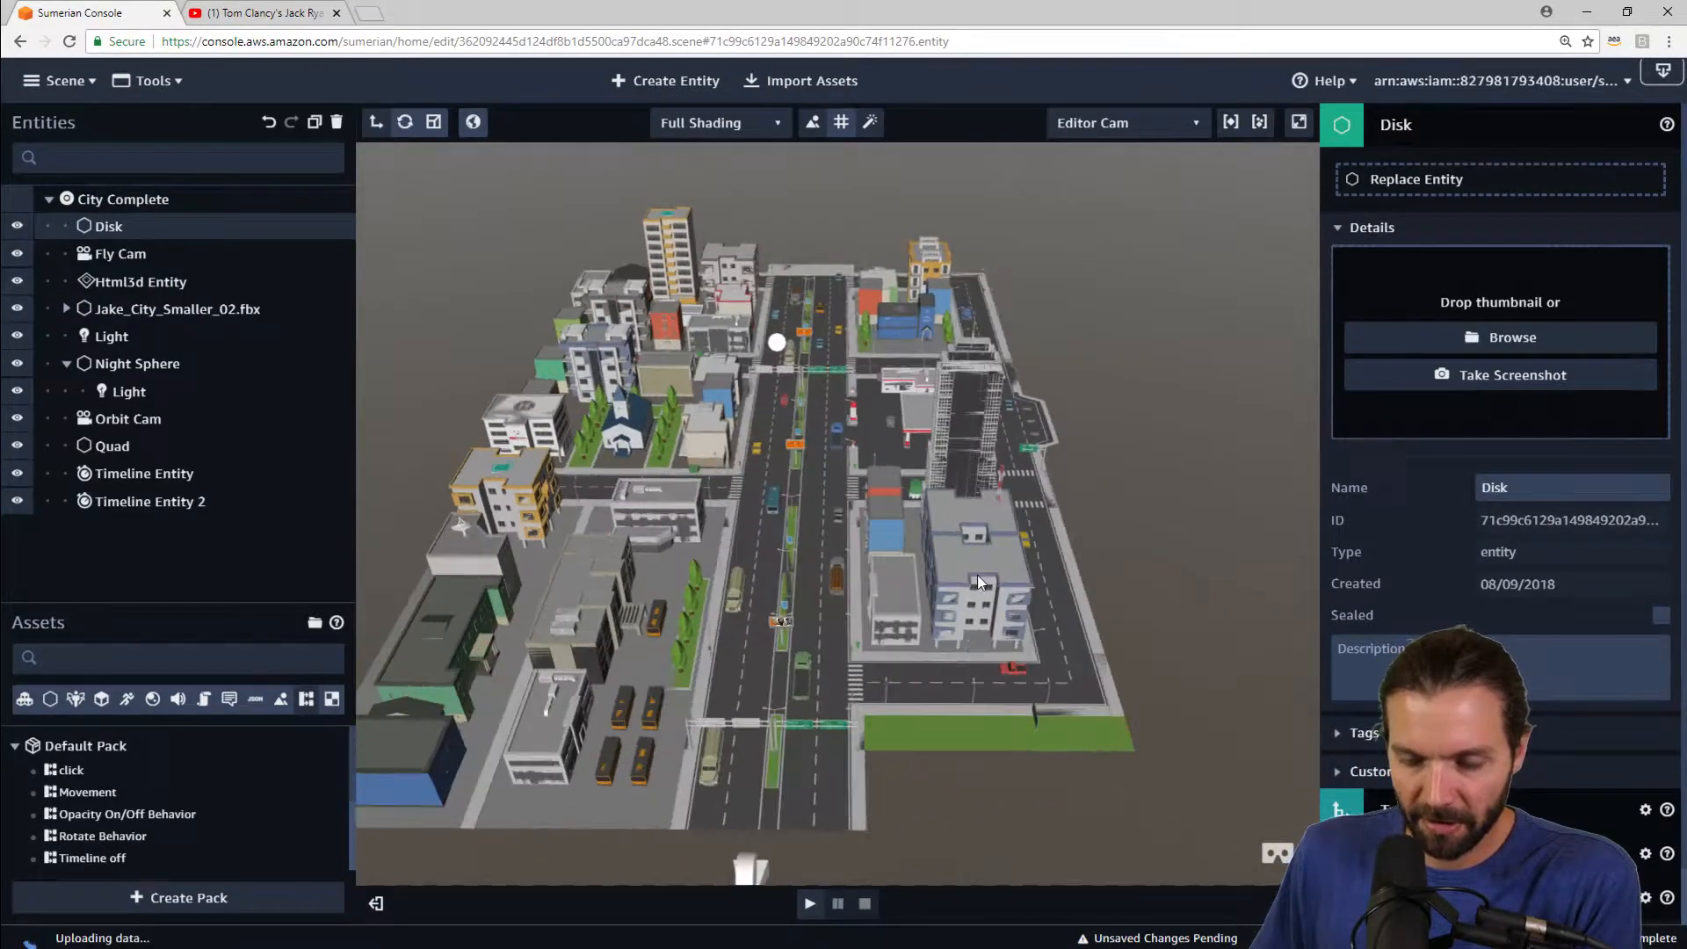
click(1458, 136)
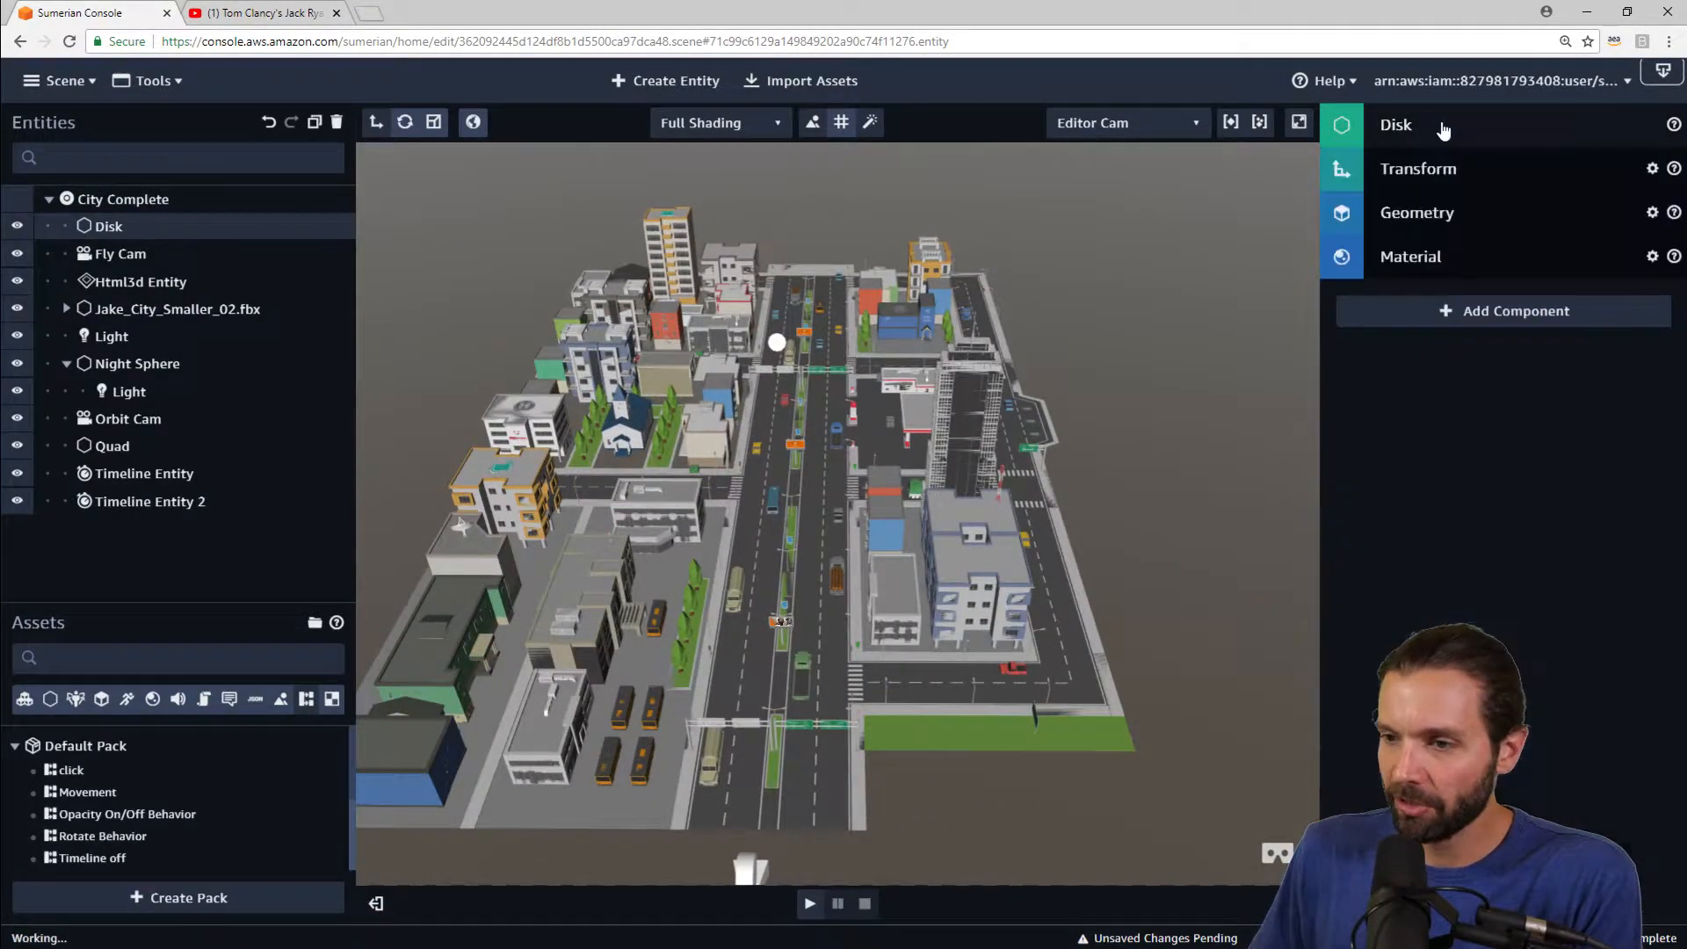
click(1502, 309)
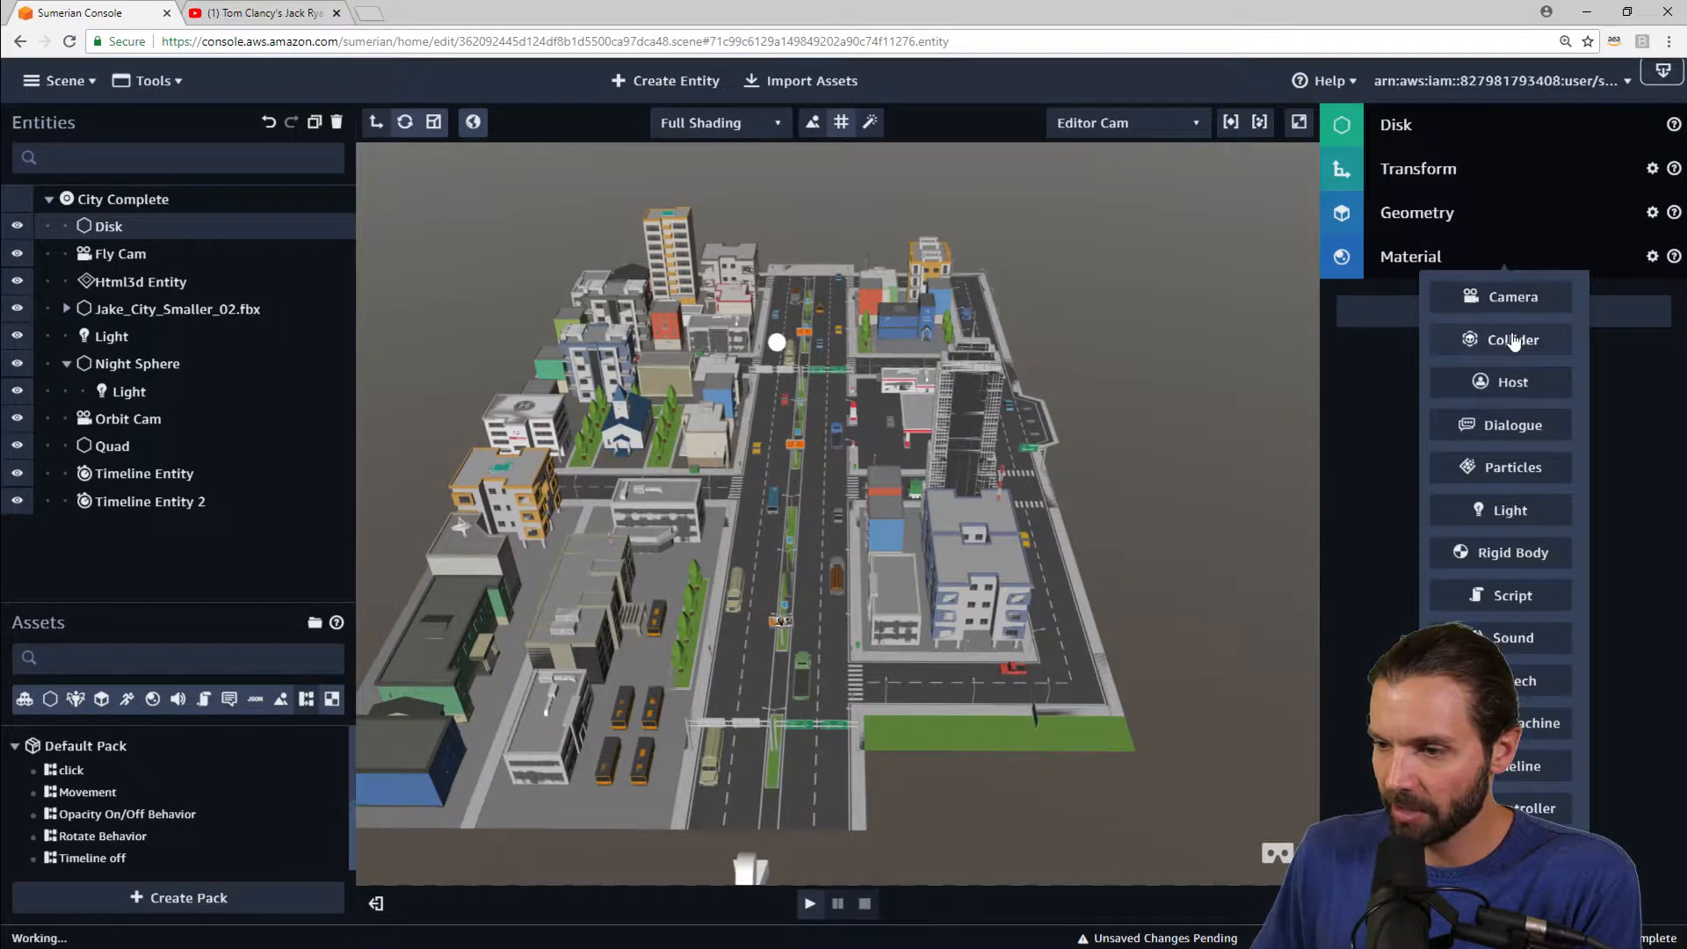
click(1512, 341)
click(1542, 356)
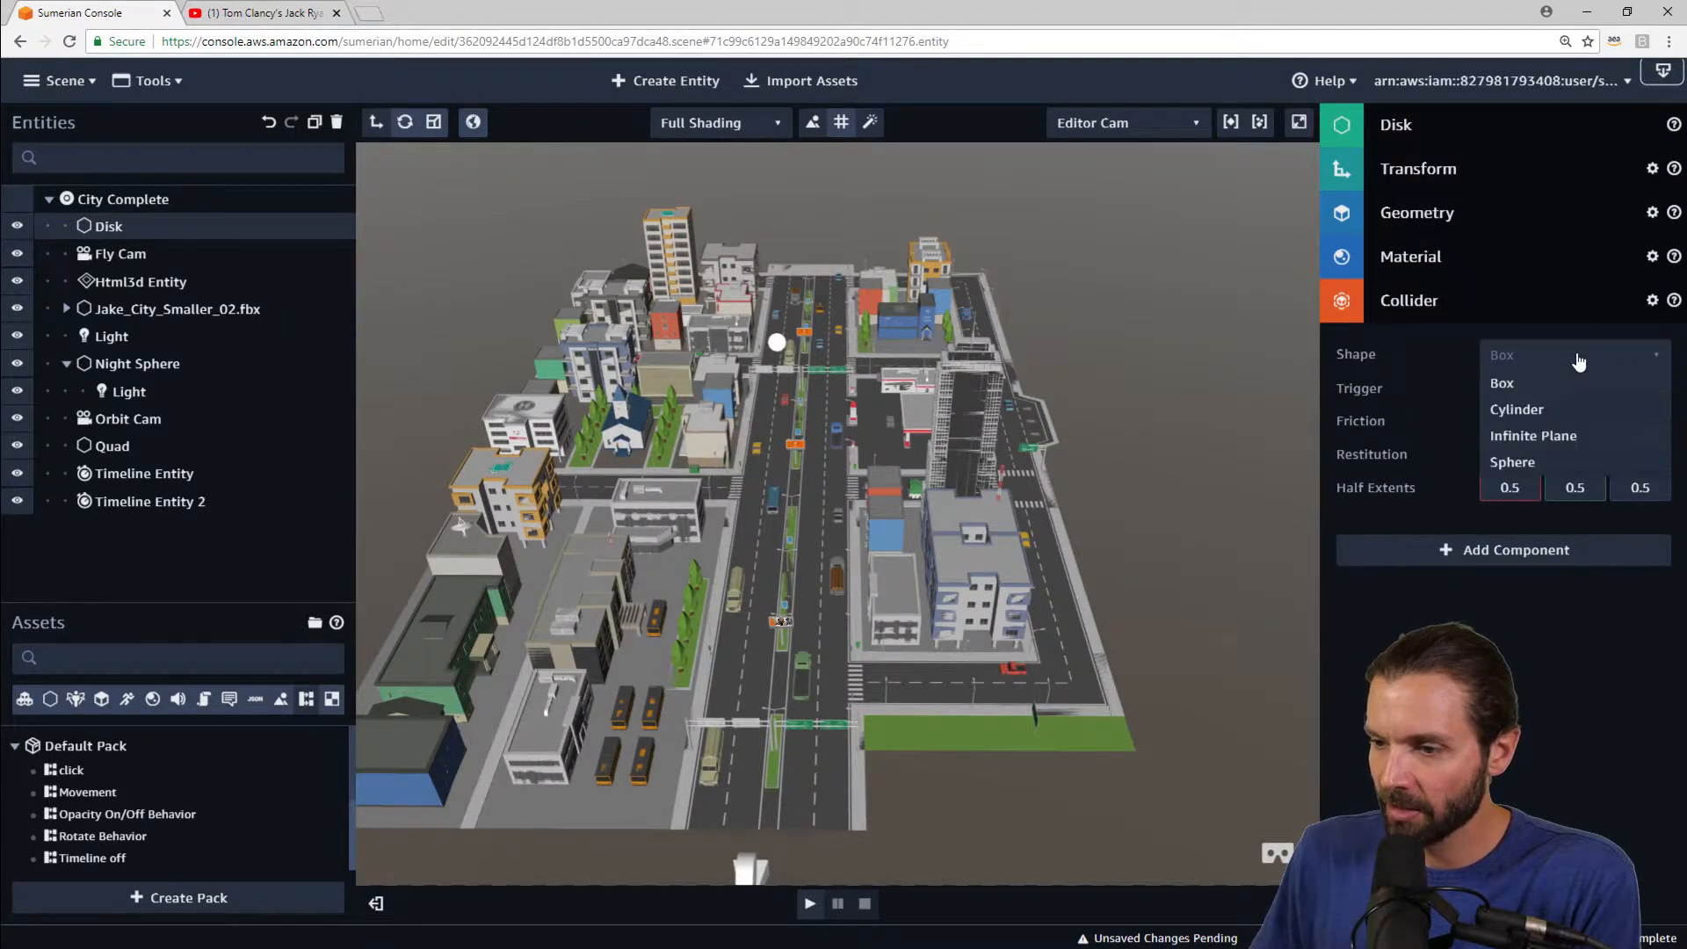
click(1544, 437)
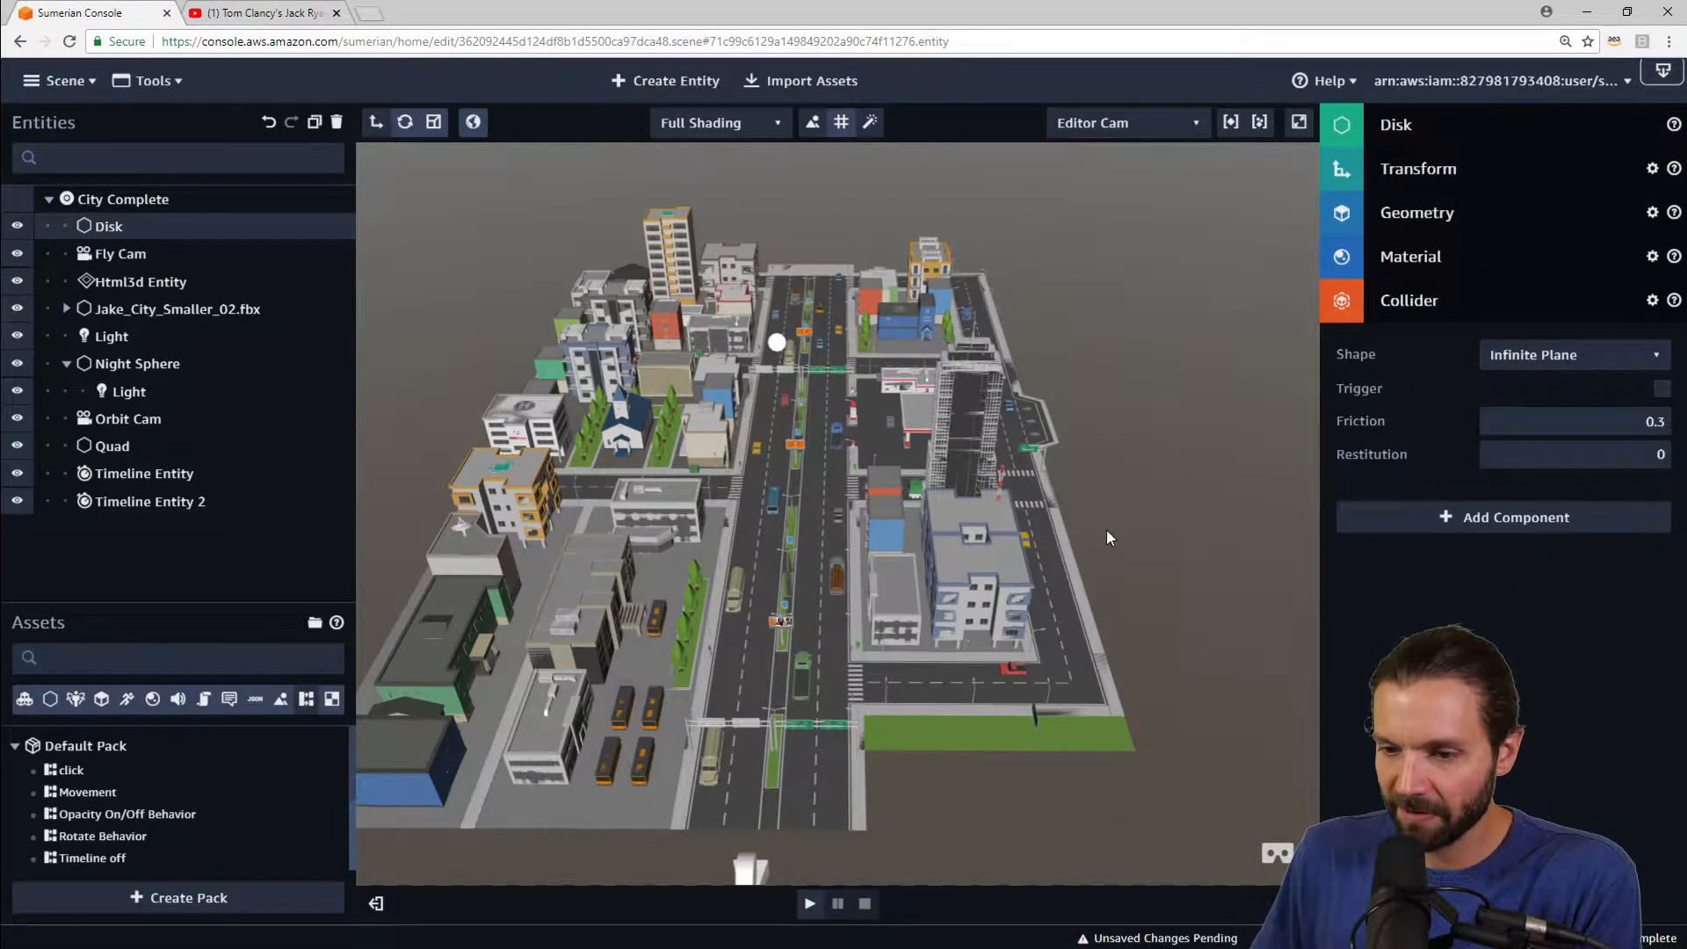
click(1428, 300)
Step: Find and select the muscle car entity and add a Collider component to it
scroll(847, 534, up, 10)
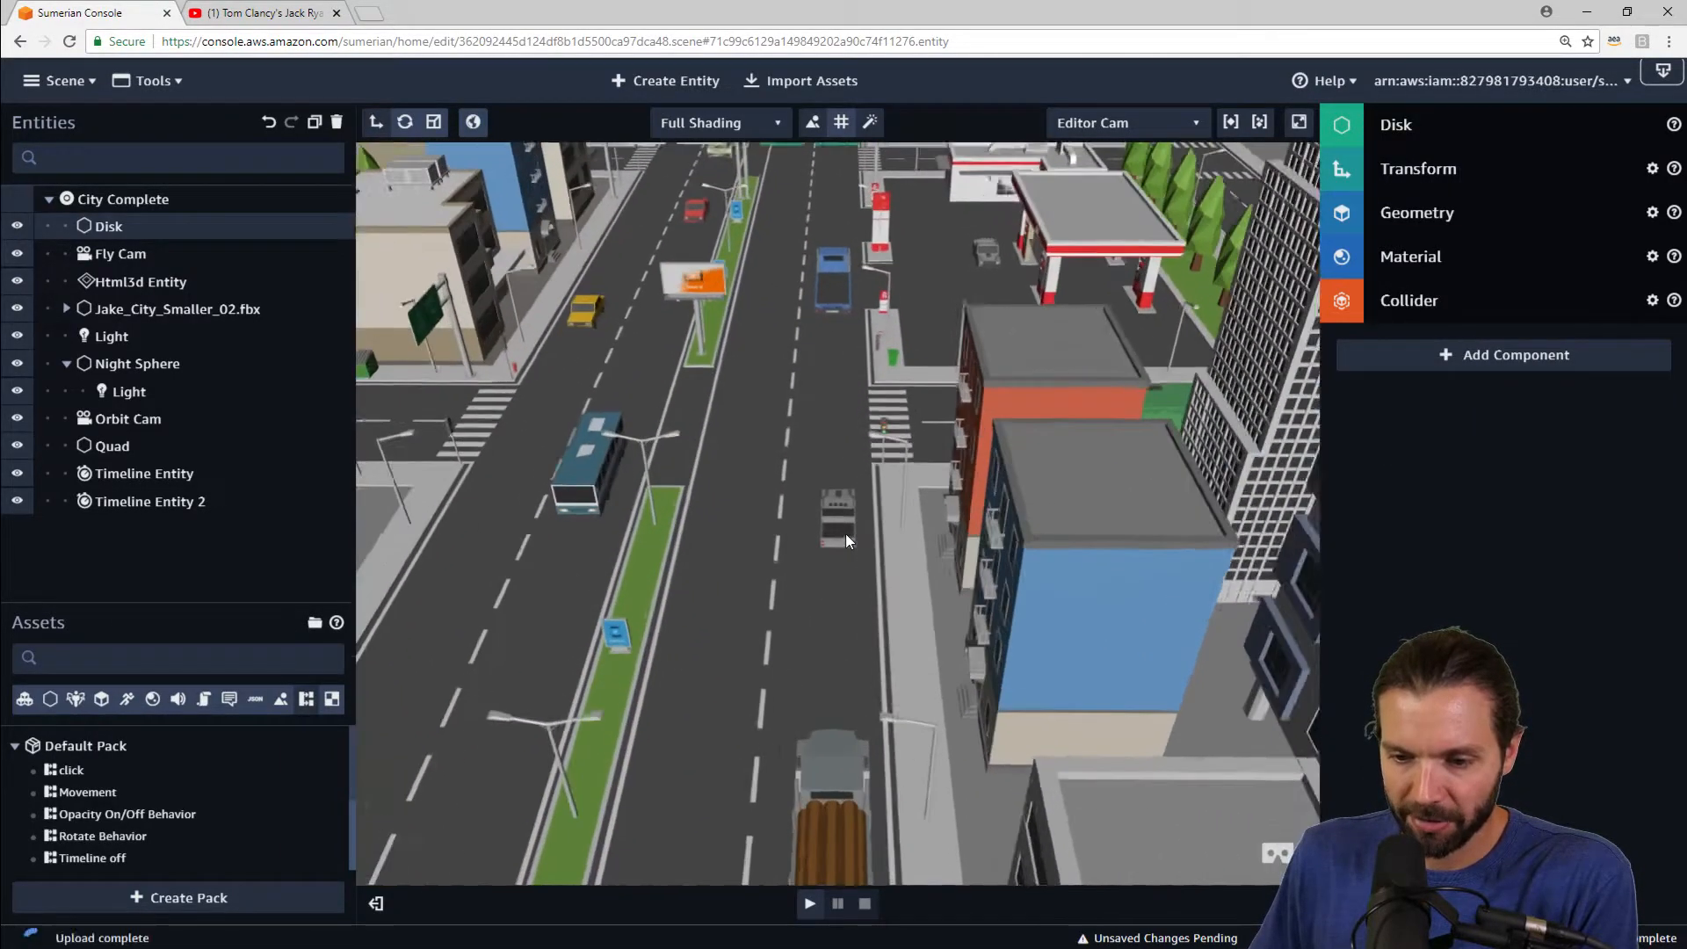
drag(845, 534, 964, 533)
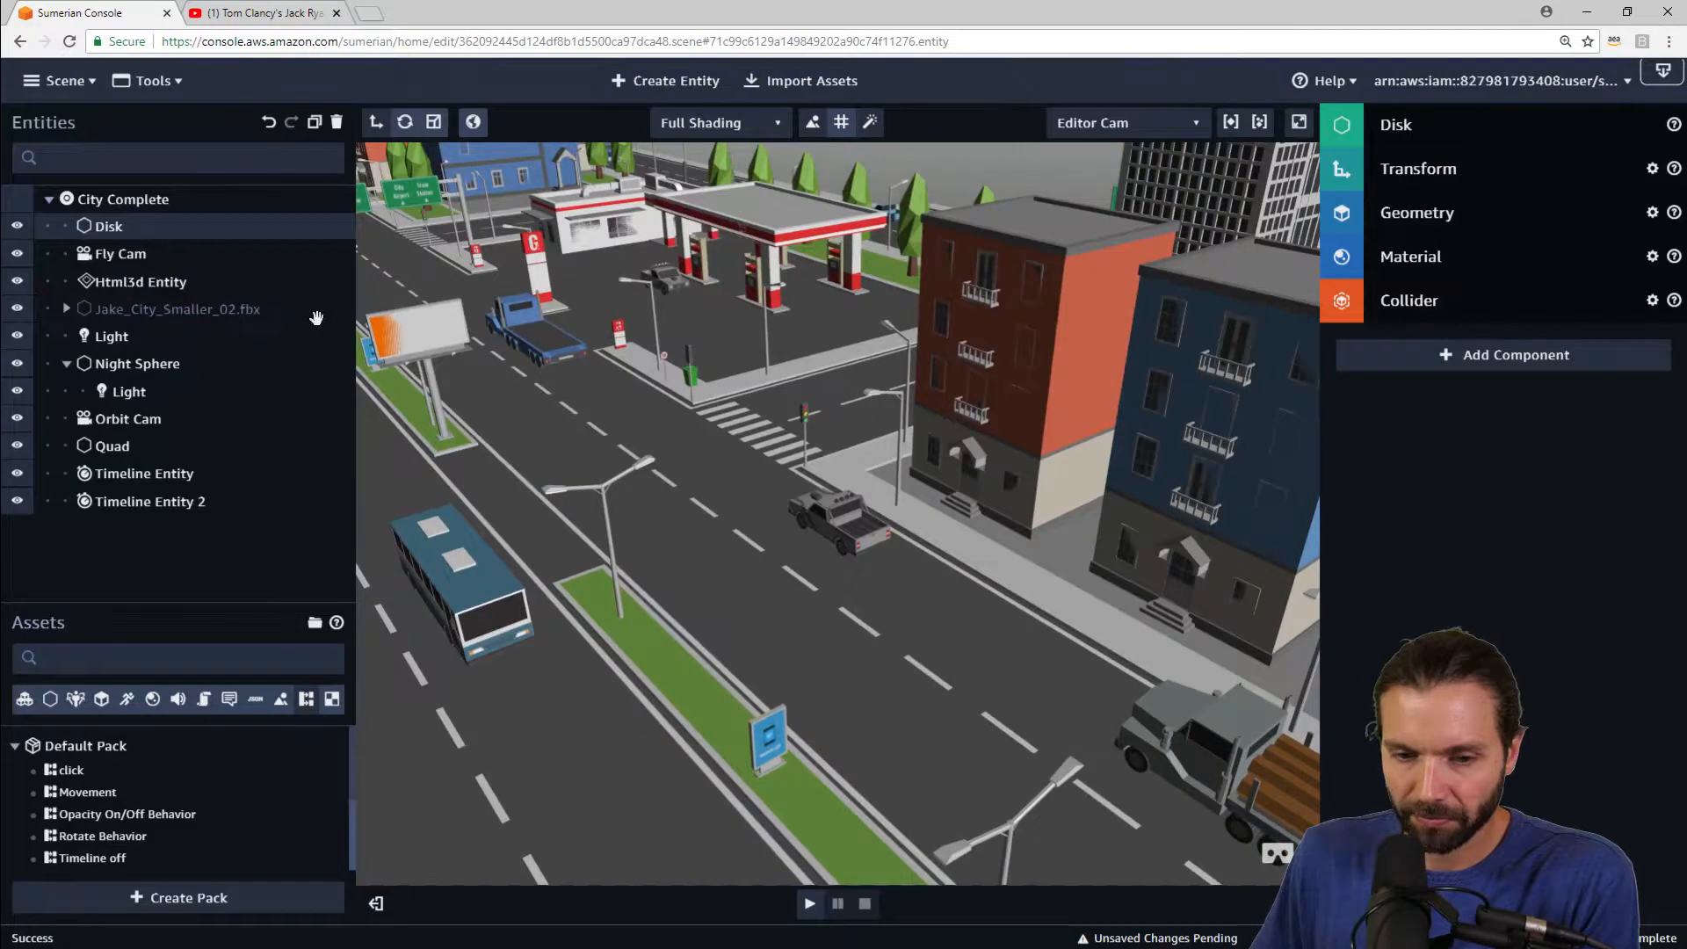
click(861, 534)
click(97, 163)
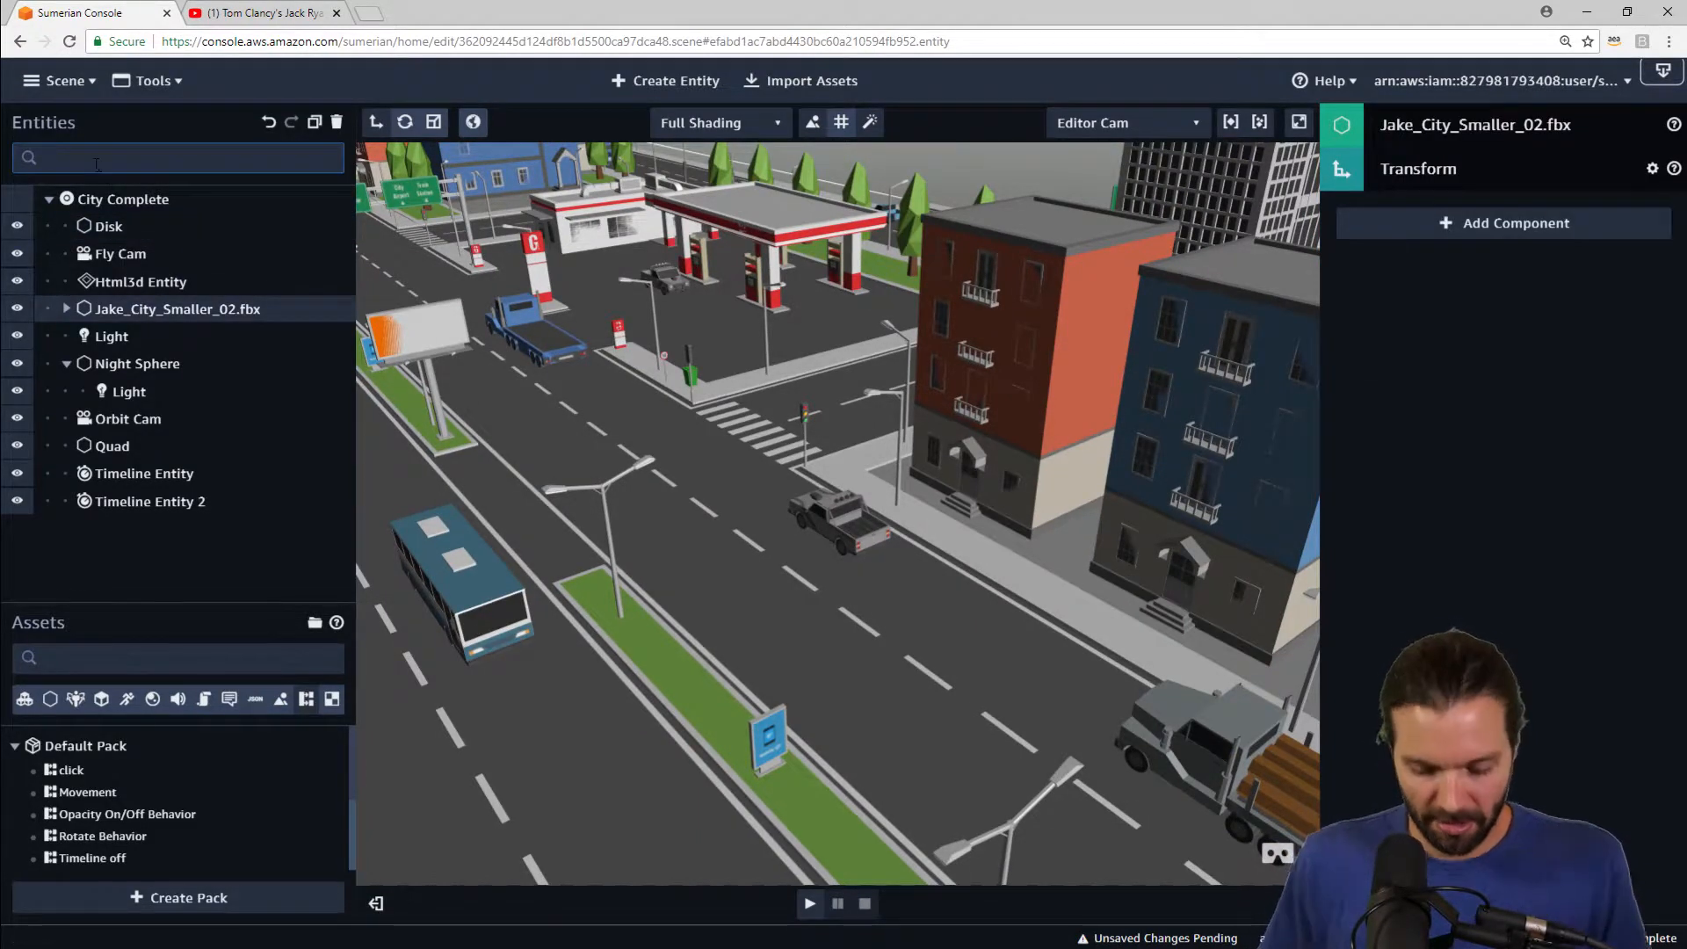
text(musck)
key(BackSpace)
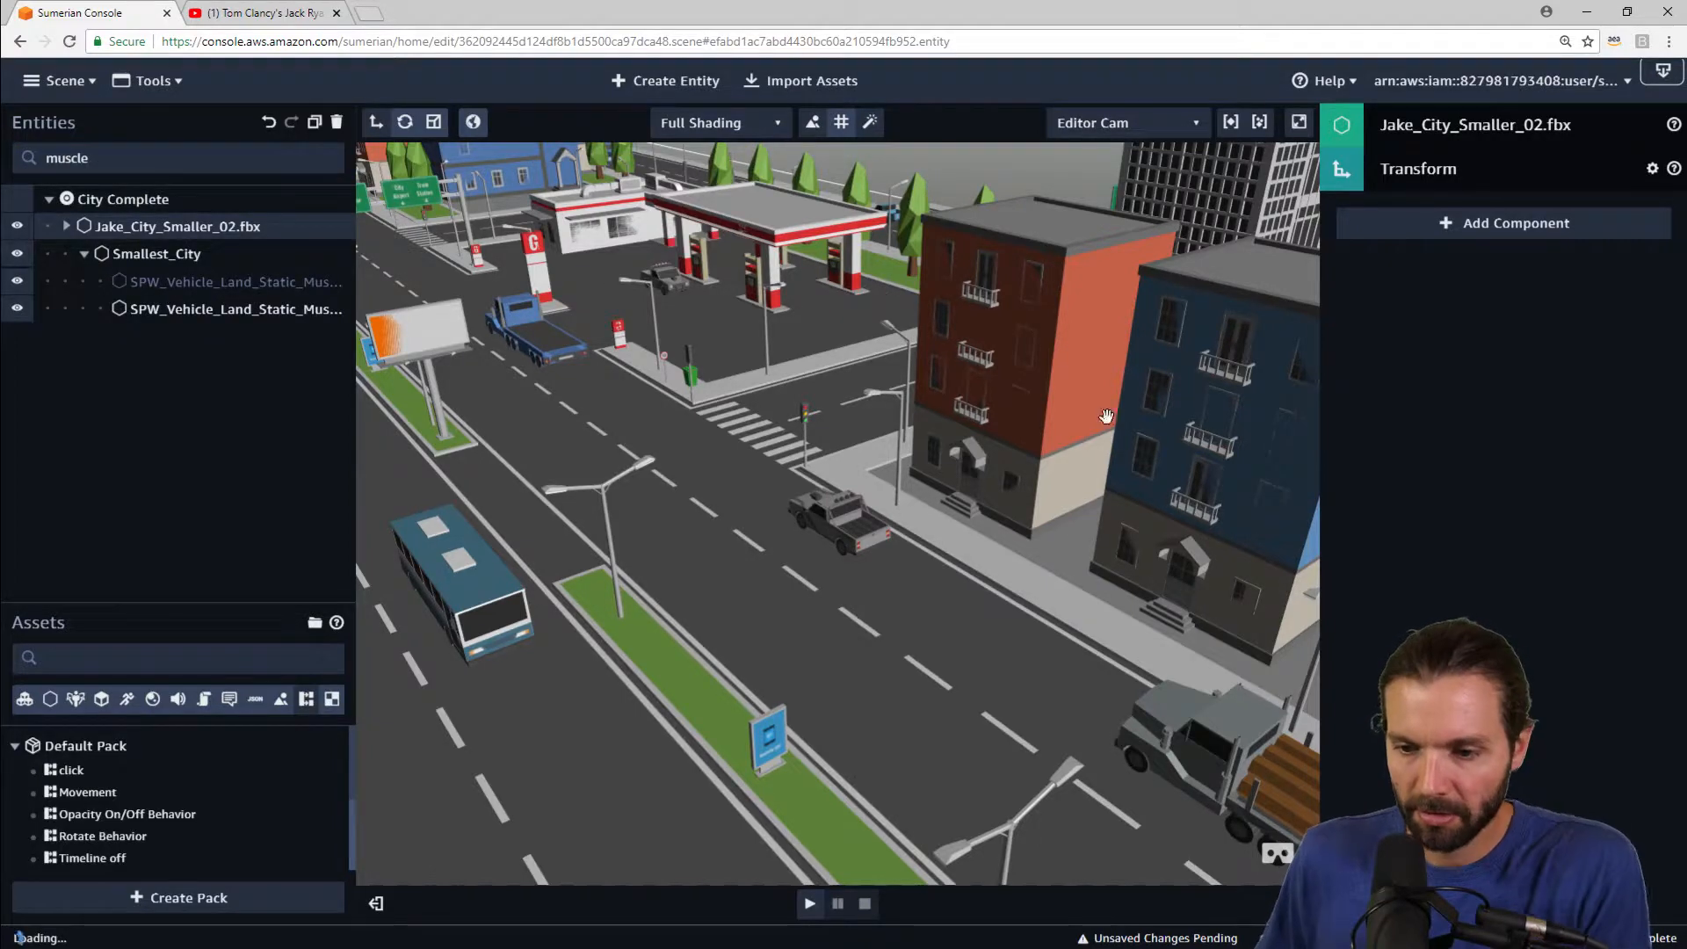
click(826, 520)
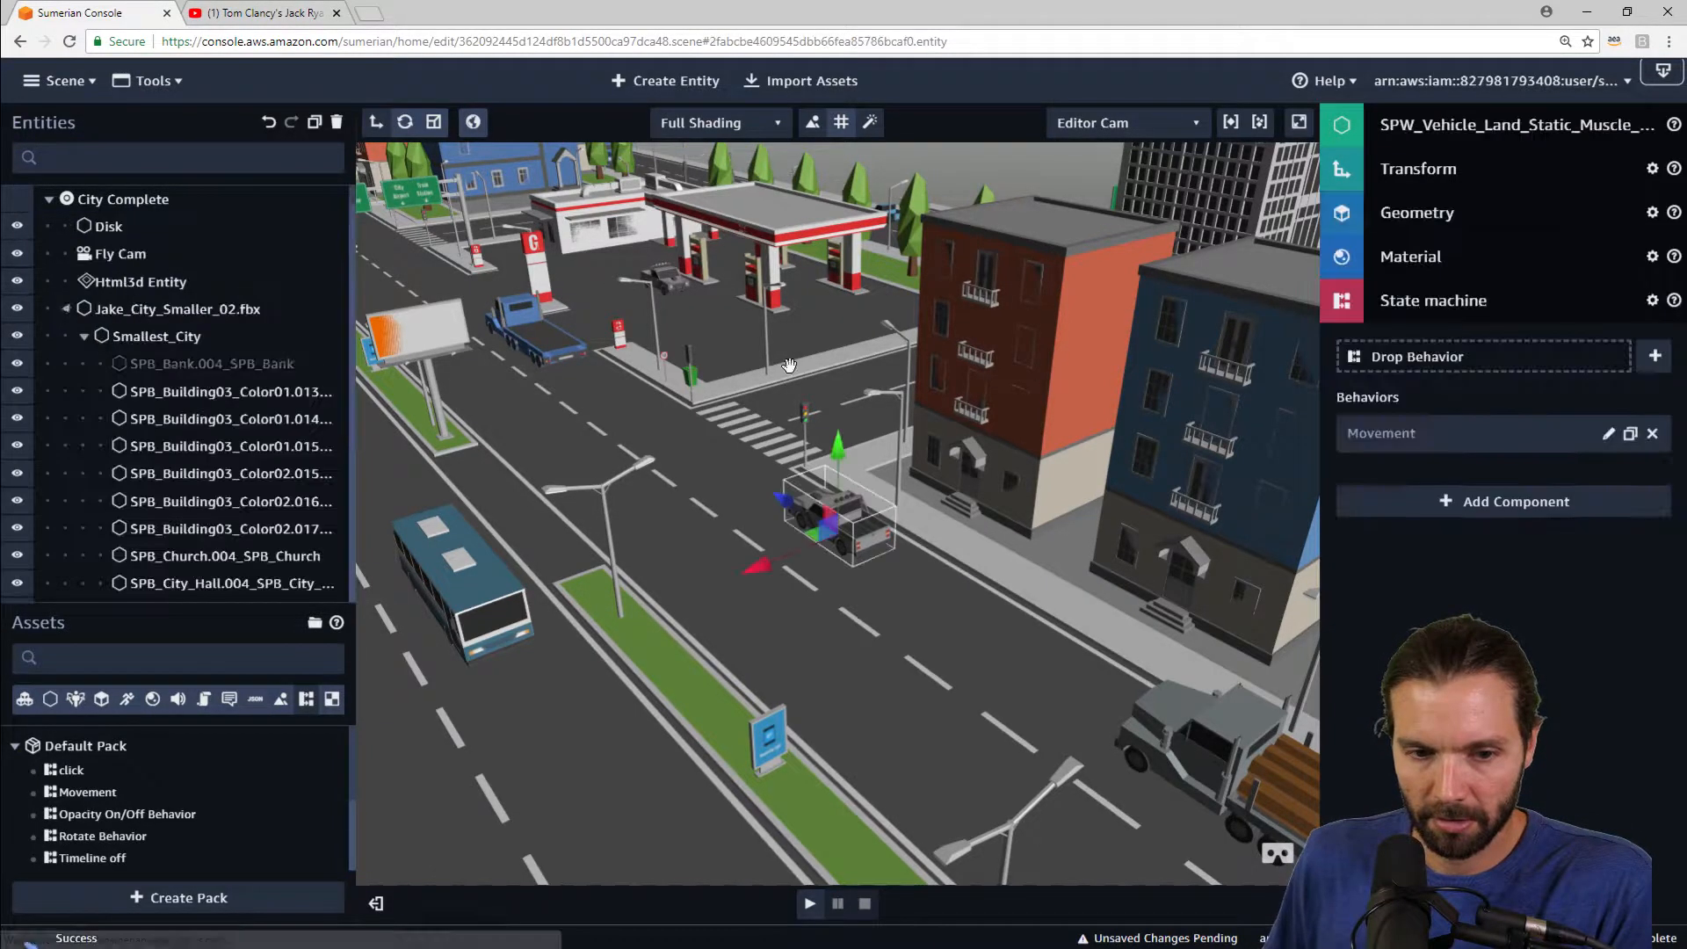
click(1550, 504)
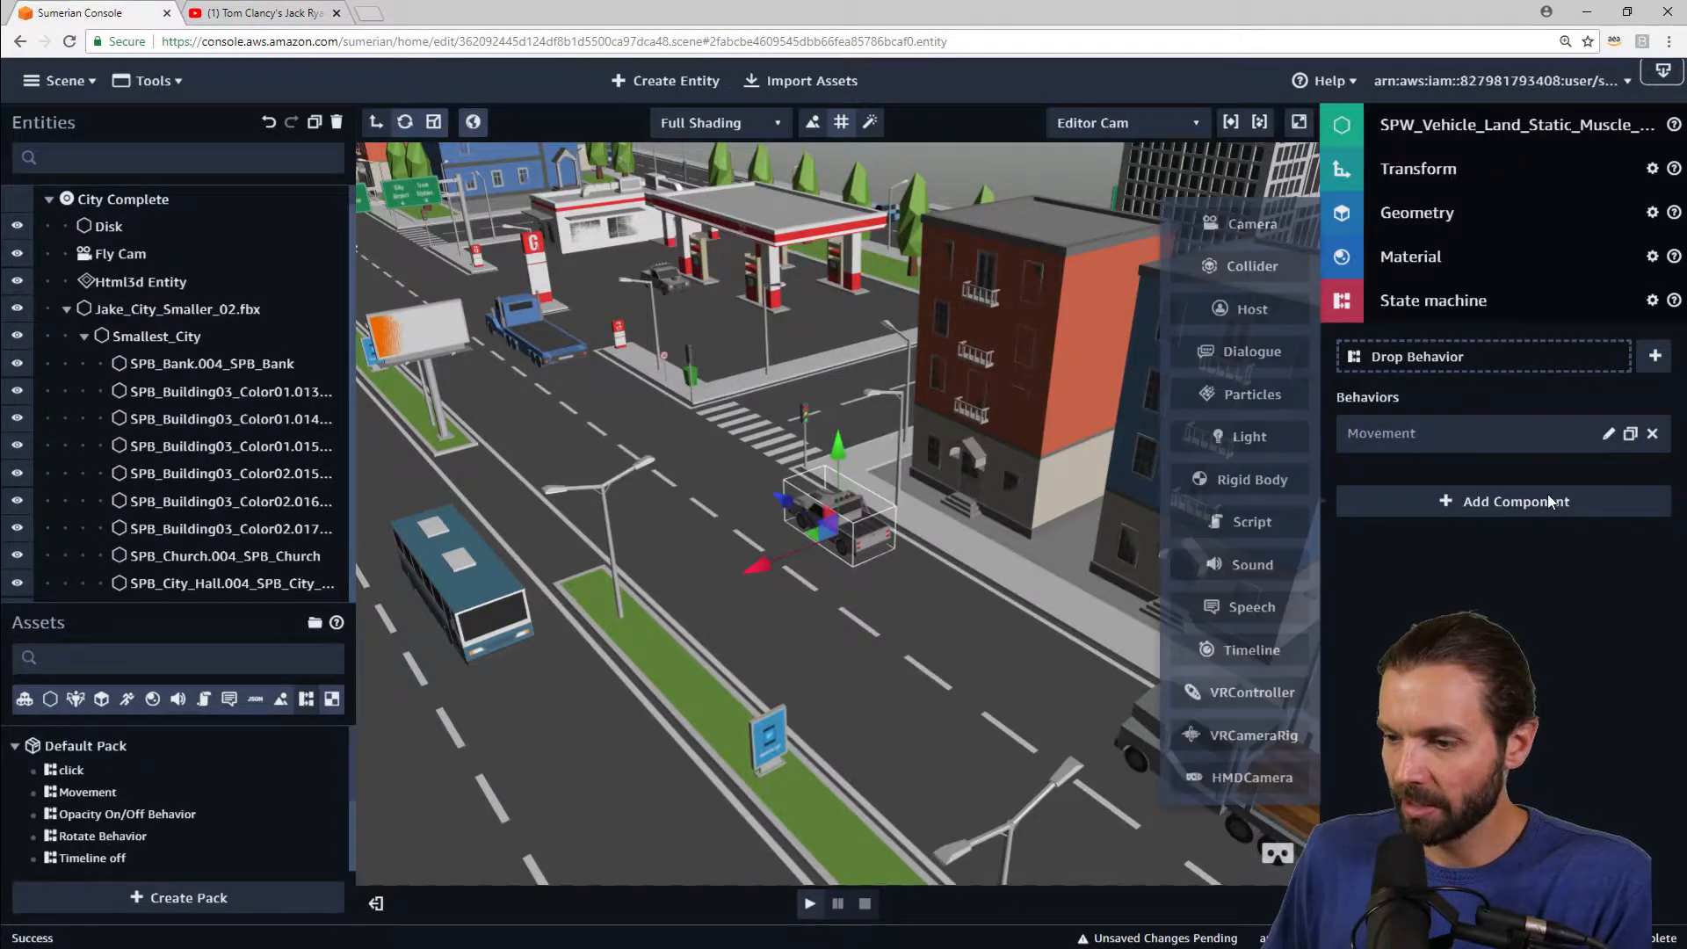
click(1258, 264)
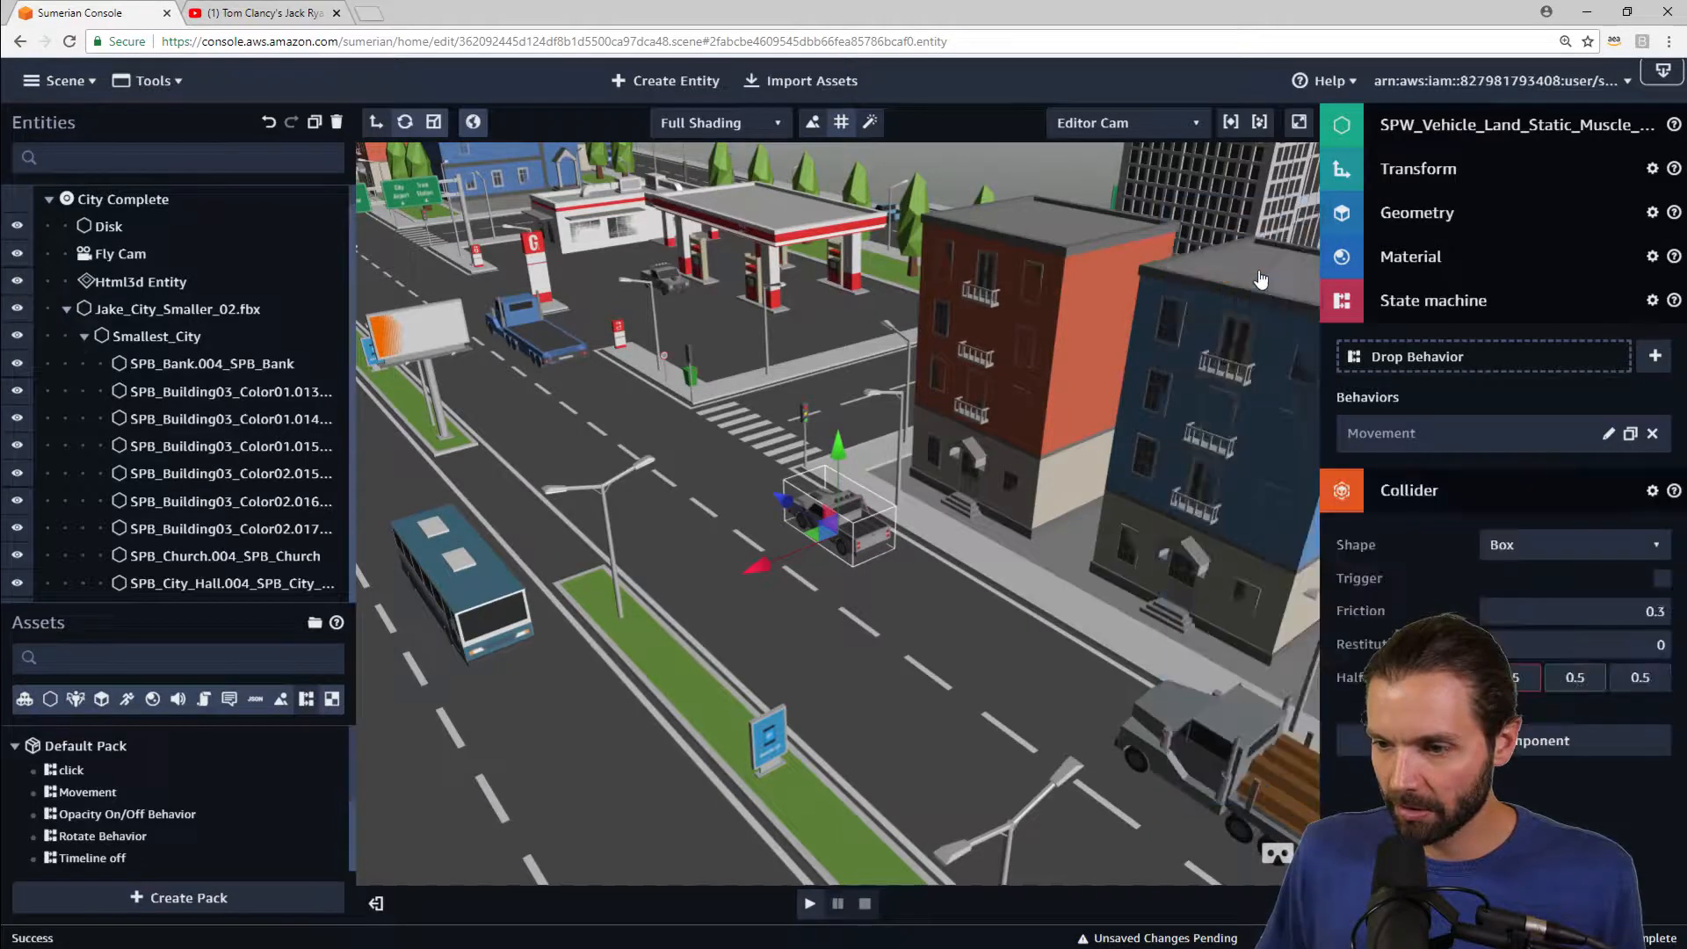
Step: Add a Rigid Body component to the muscle car
click(1503, 315)
click(1548, 597)
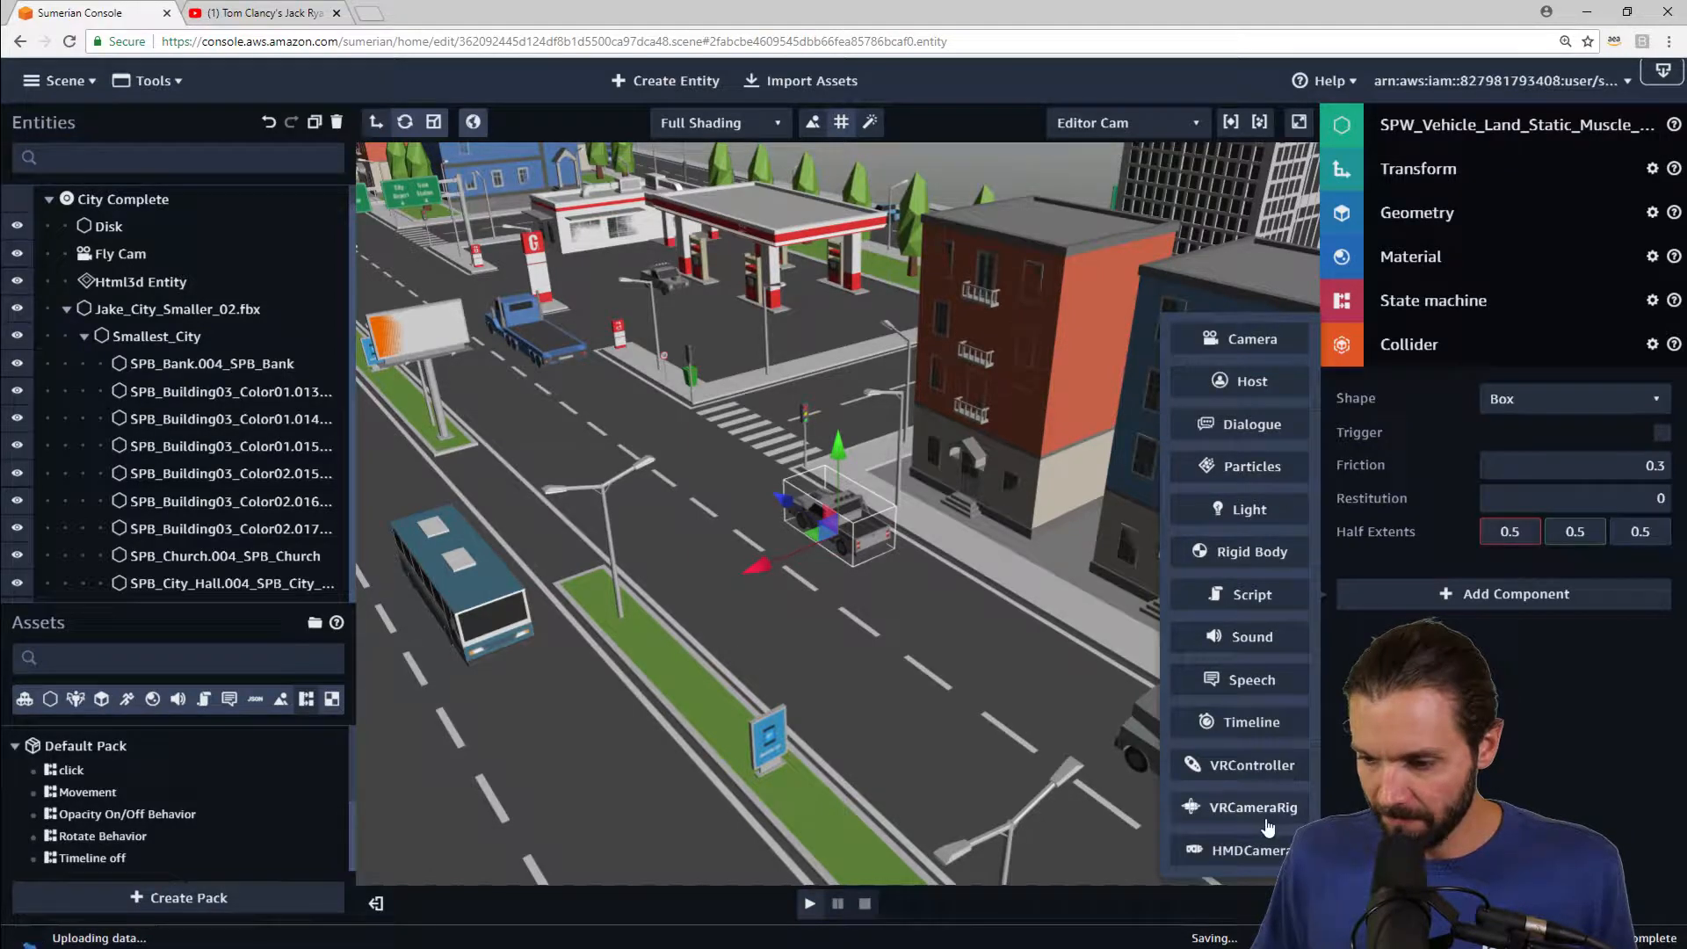
click(1250, 554)
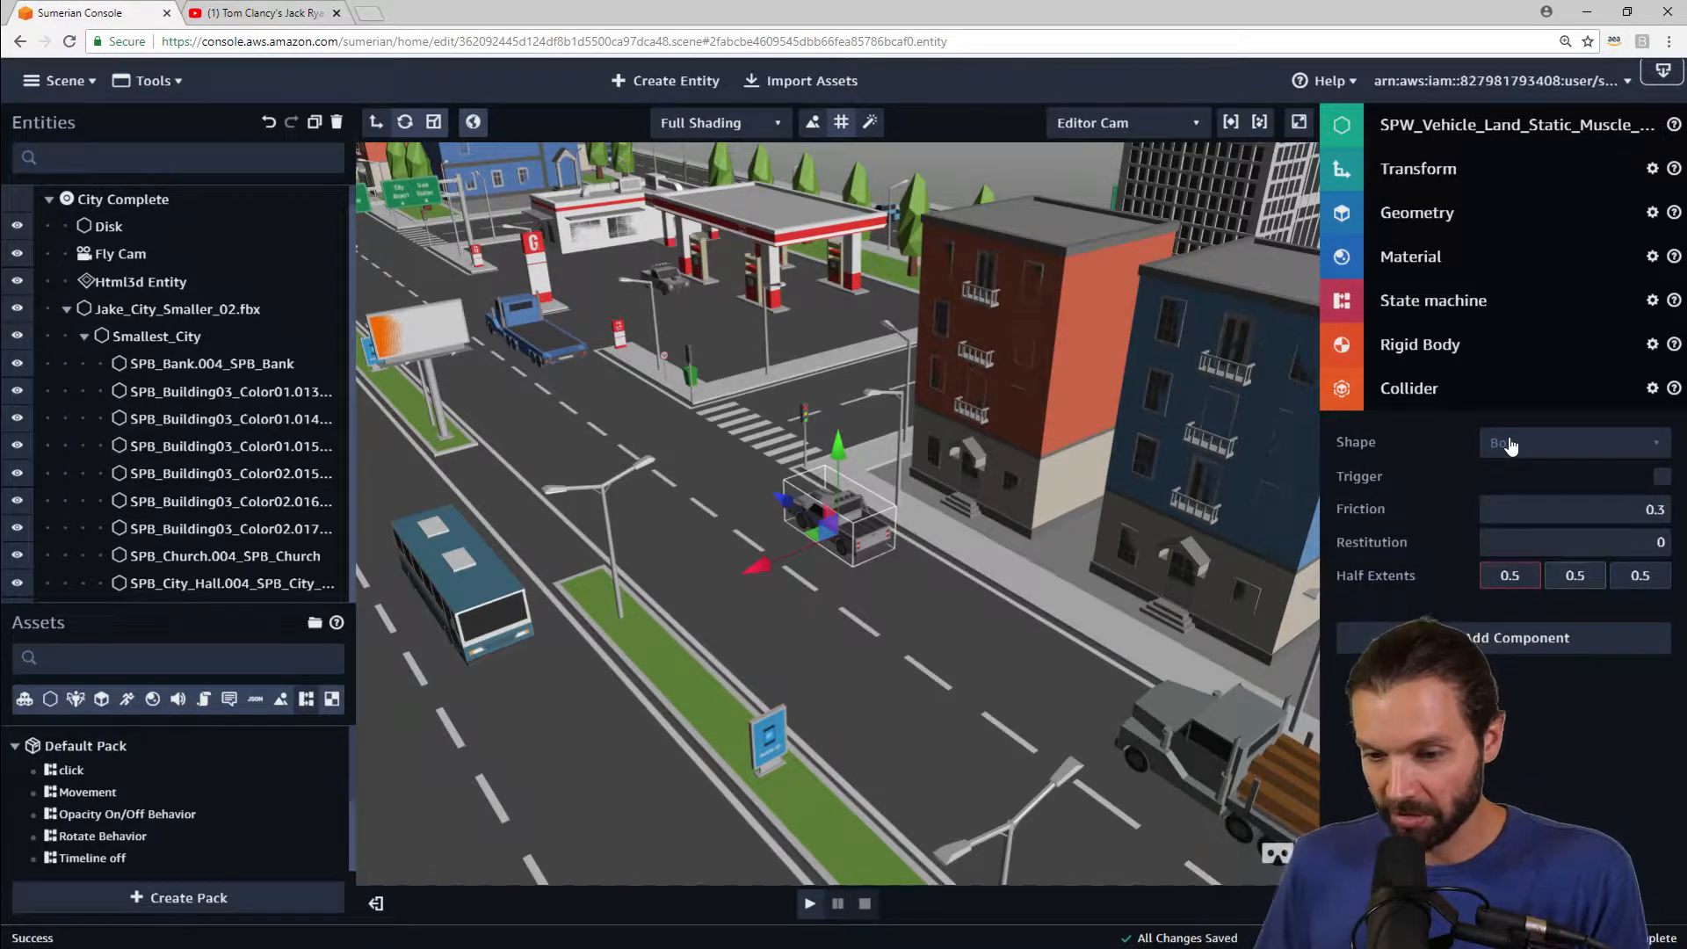
Step: Play the scene to test the car's physics movement, then stop
click(810, 905)
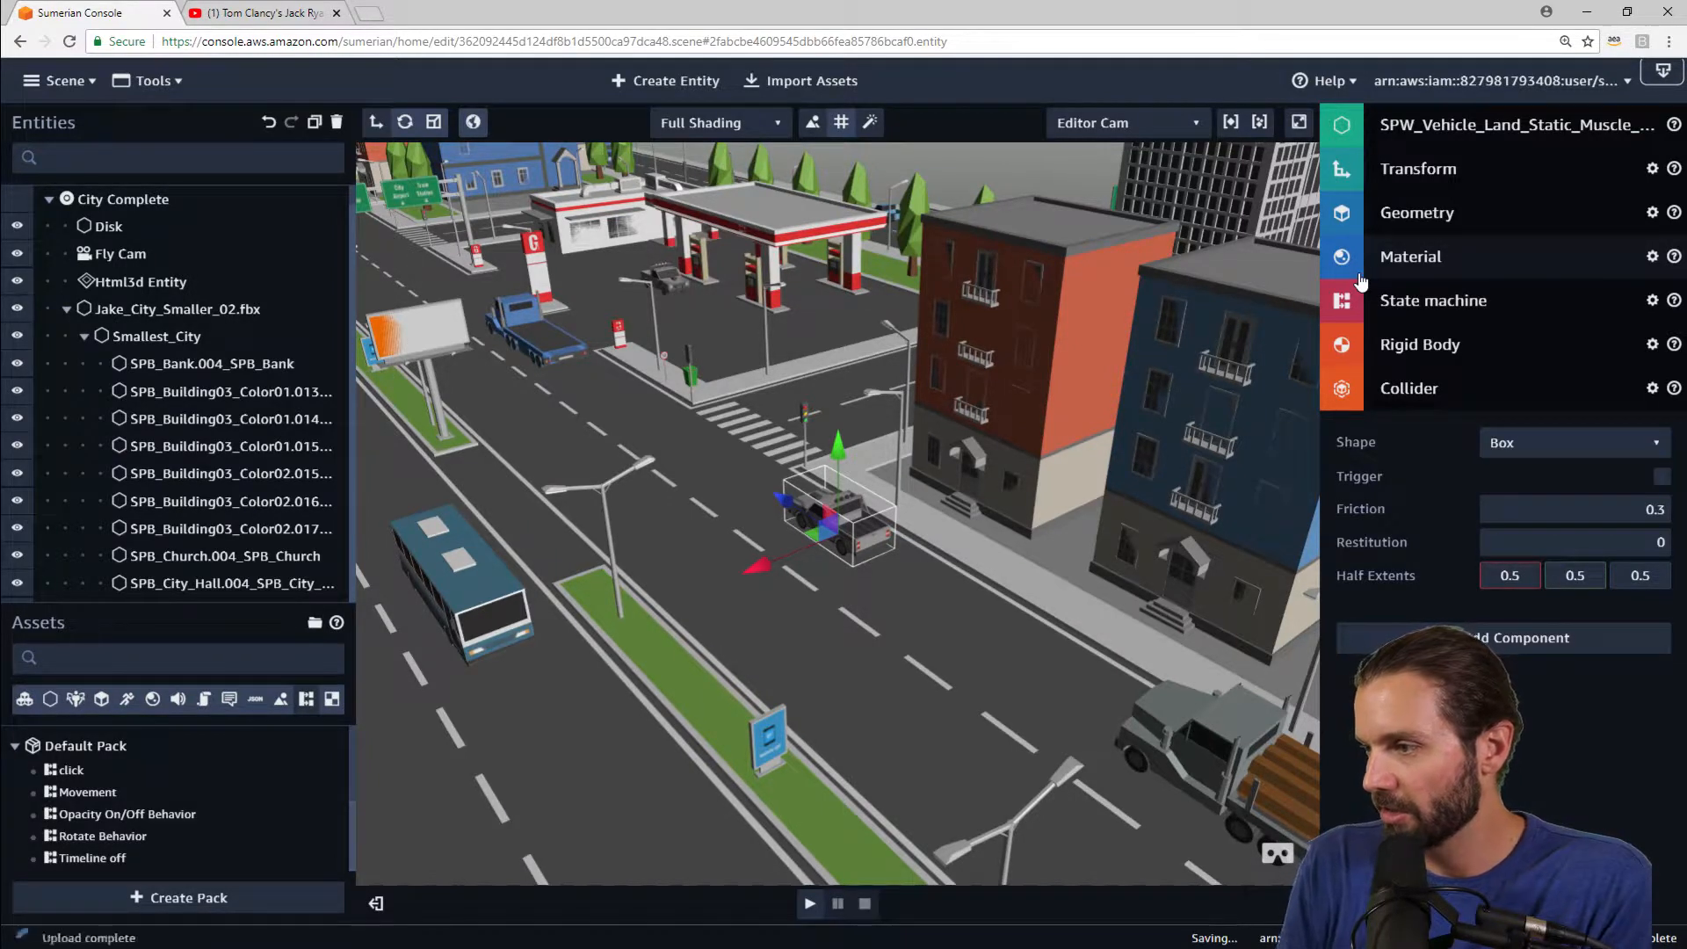
key(space)
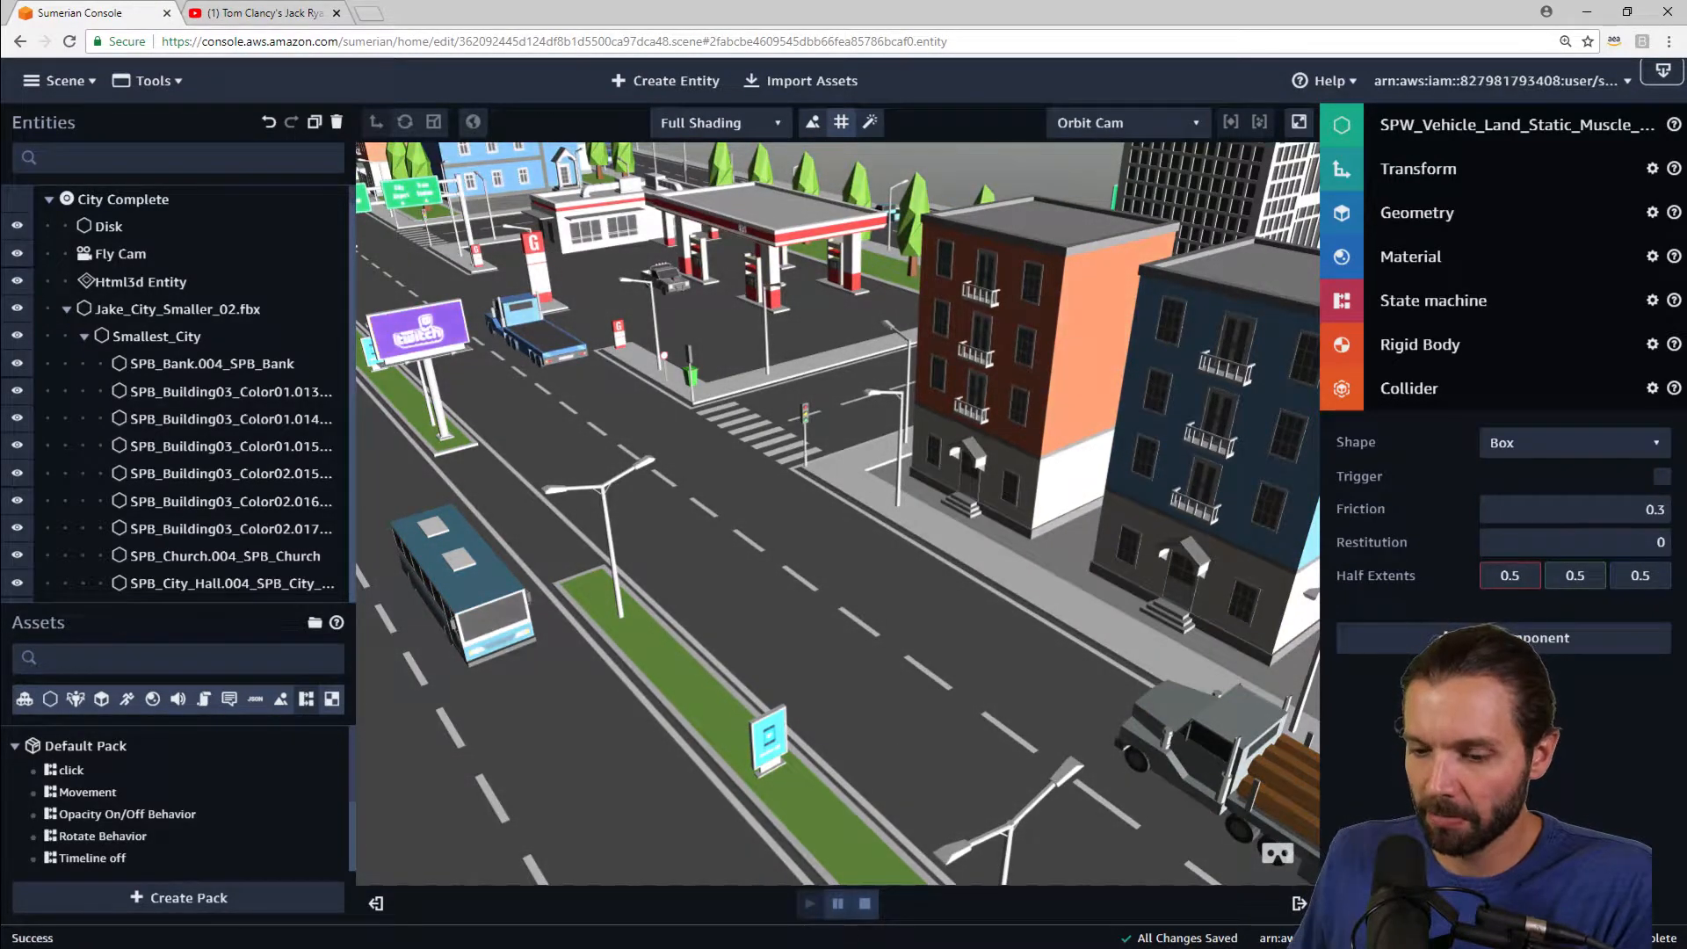
click(864, 903)
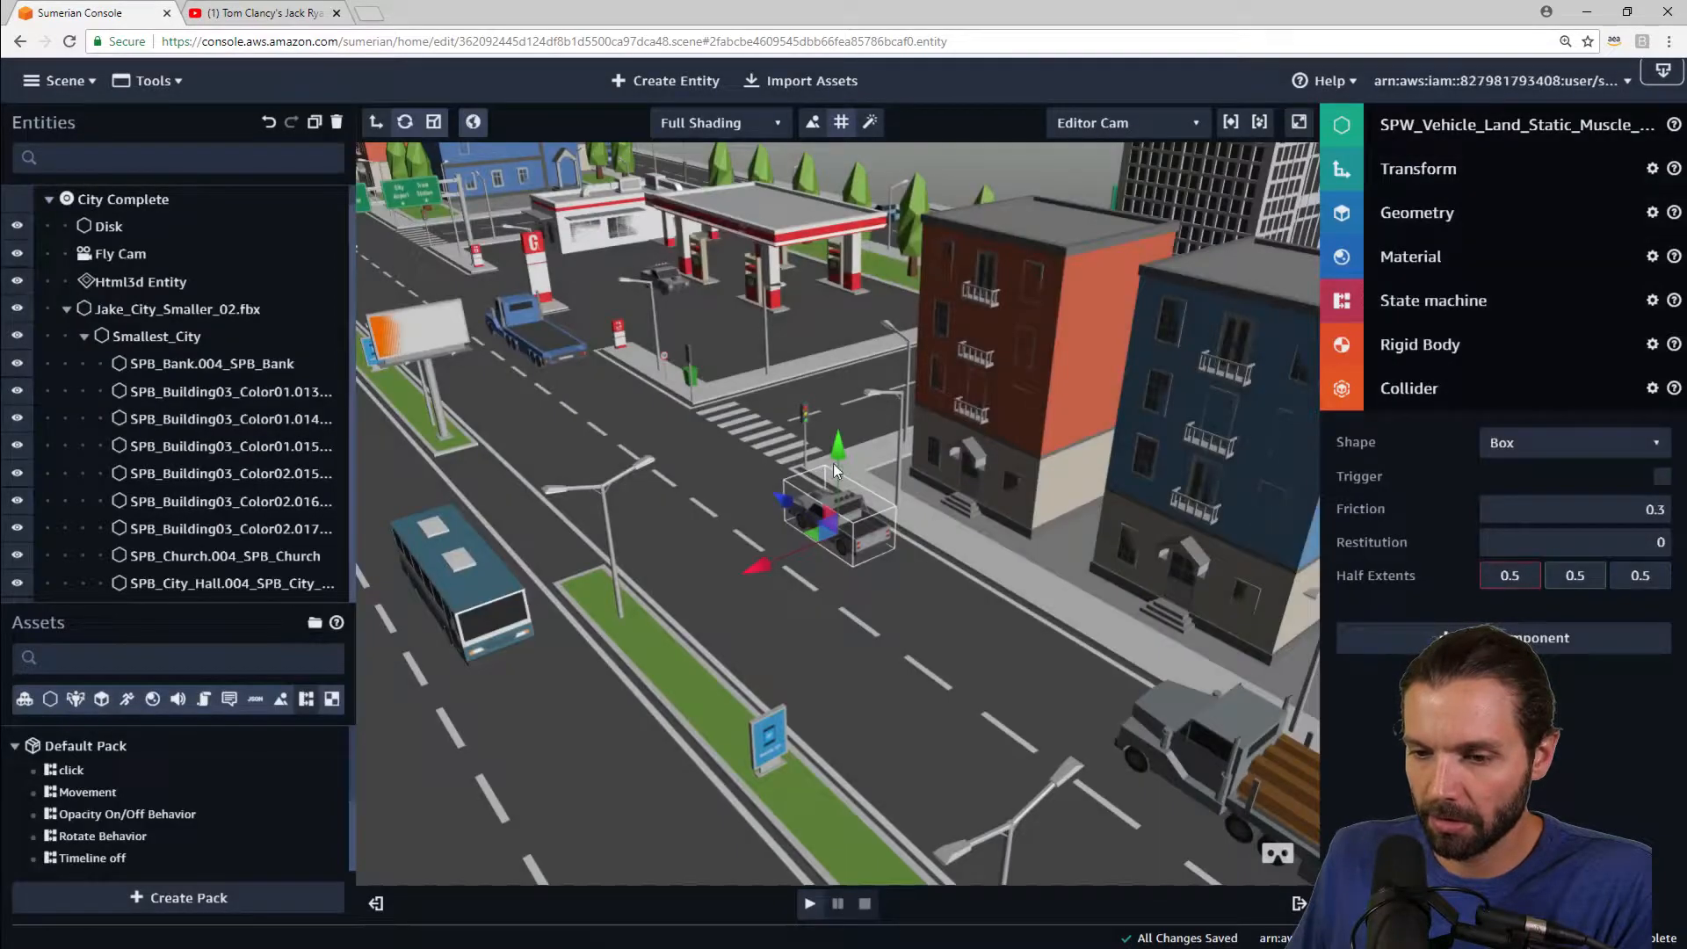
Step: Raise the muscle car slightly above the road and test it in play mode again
drag(838, 451, 845, 423)
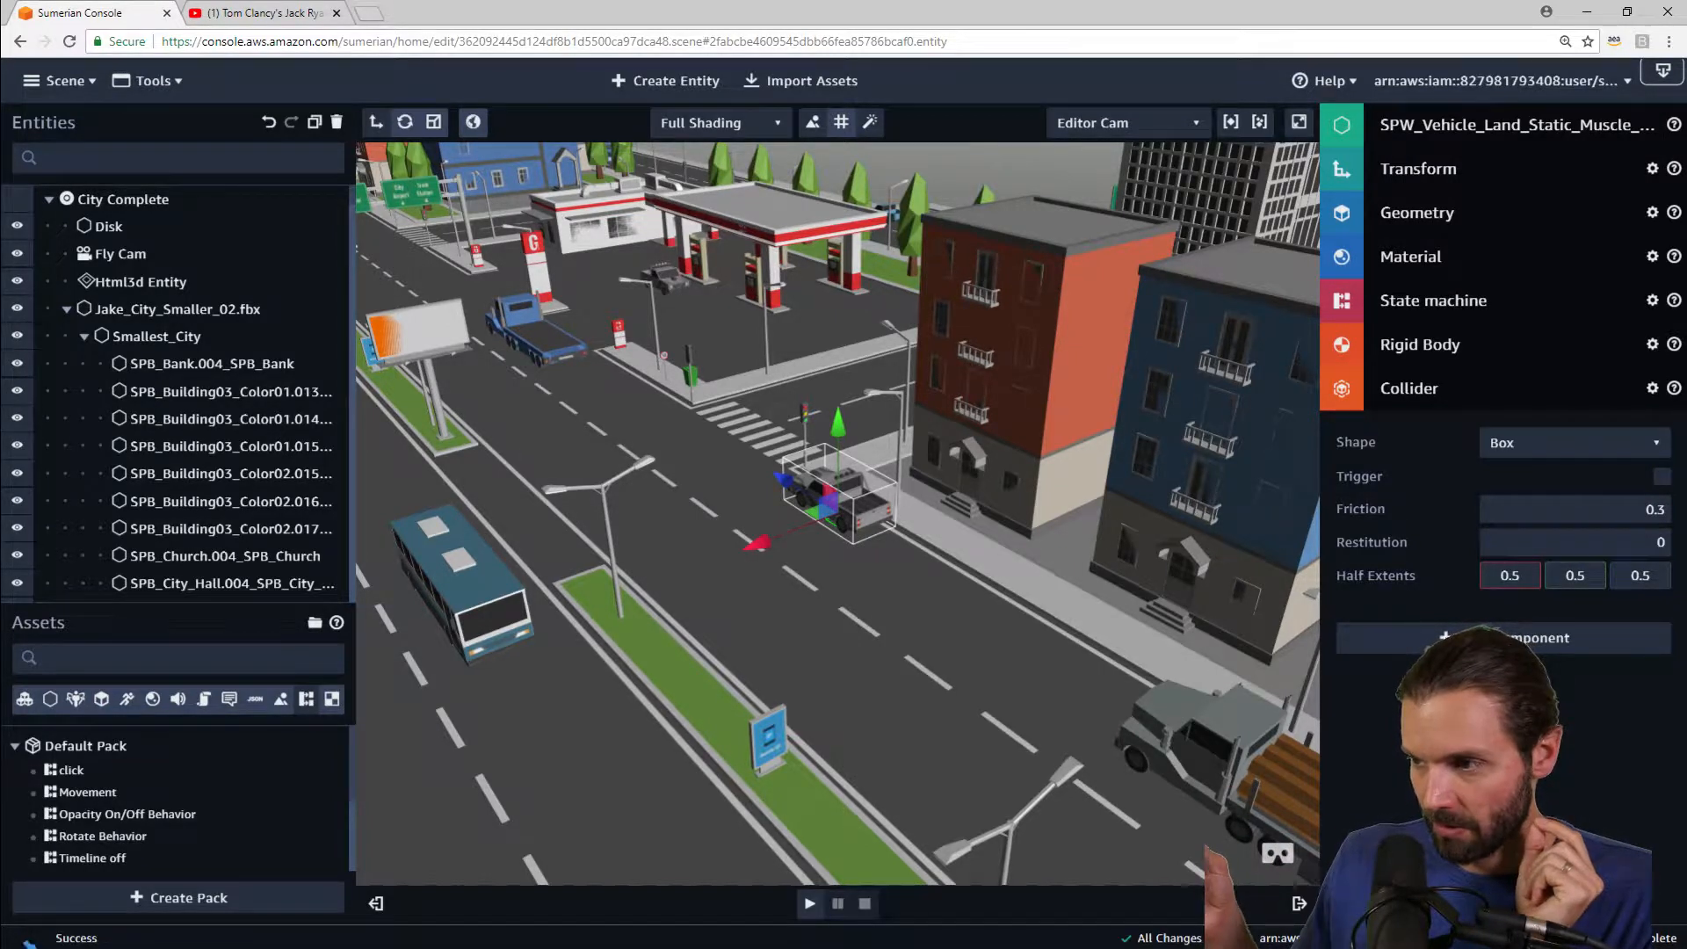
click(808, 903)
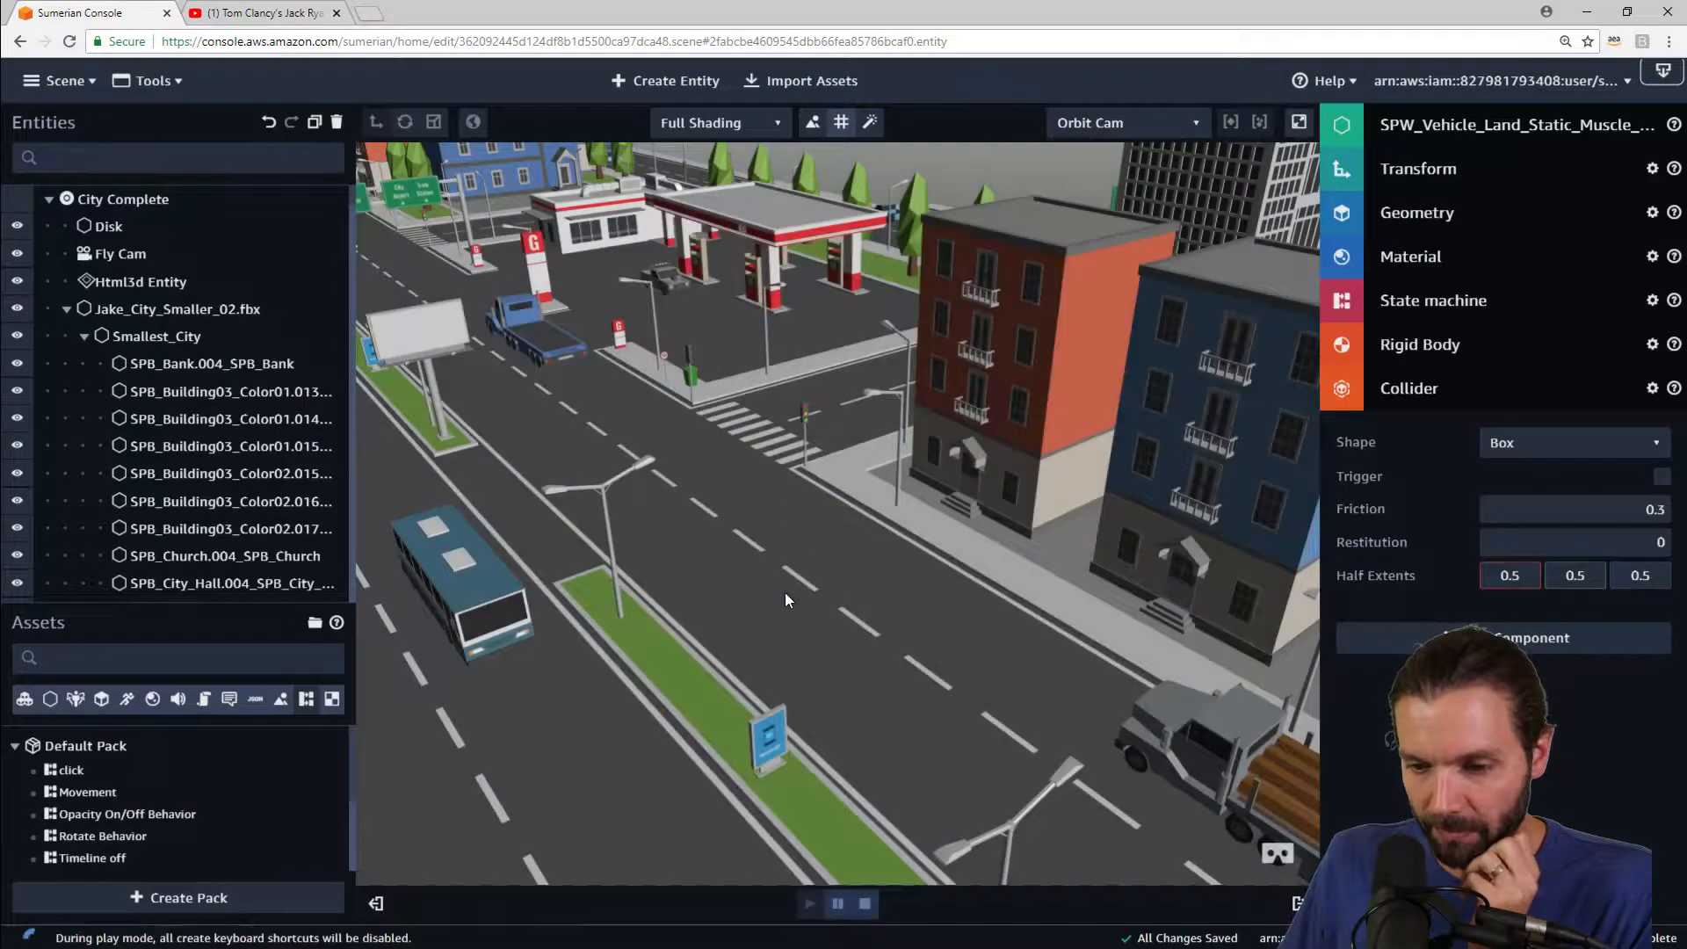
click(865, 903)
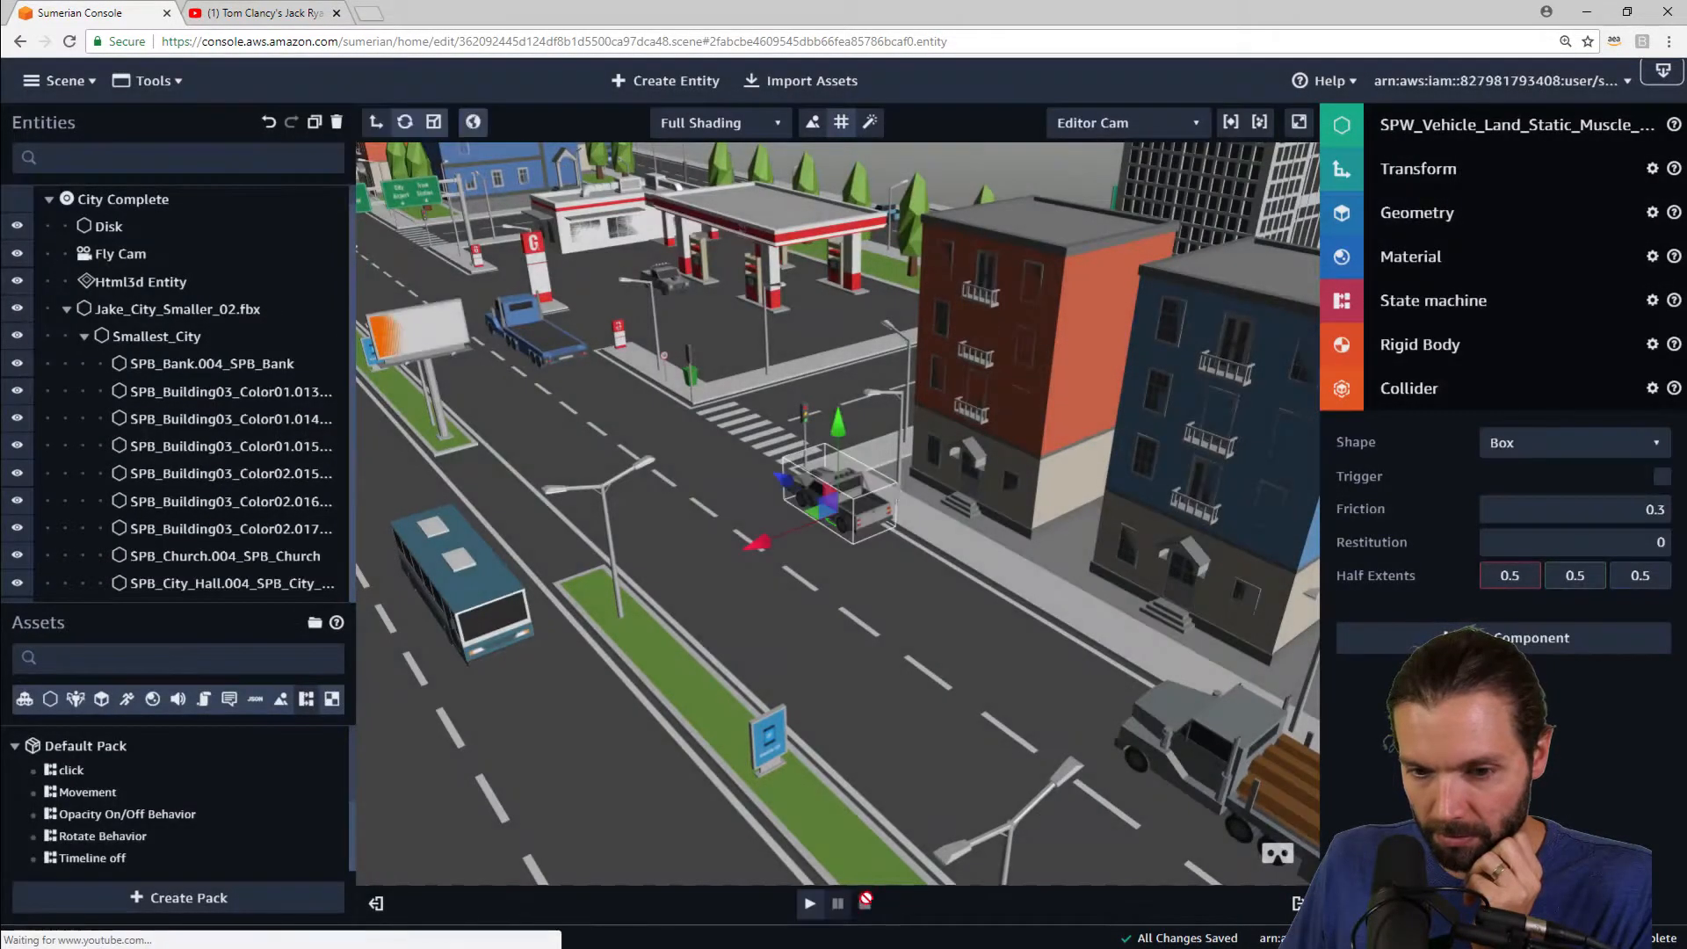
Step: Raise the muscle car higher above the road
drag(838, 430, 838, 335)
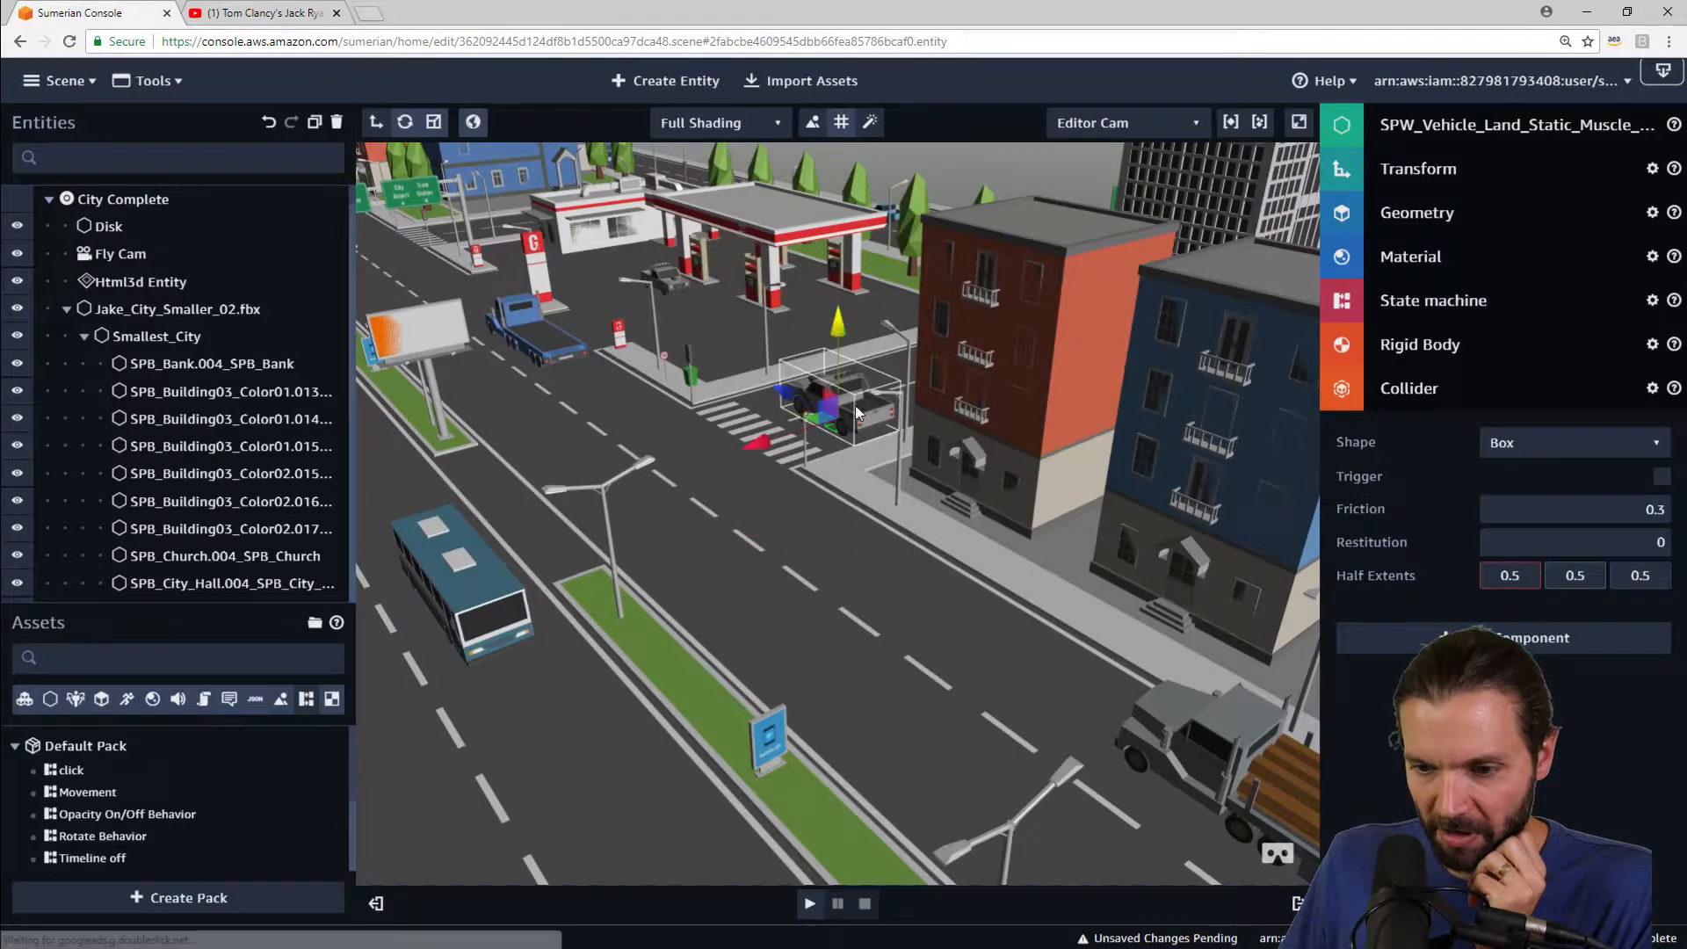
Step: Set the muscle car collider's half extents to 1.49, 0.17 and 2.84
right_drag(961, 606, 991, 507)
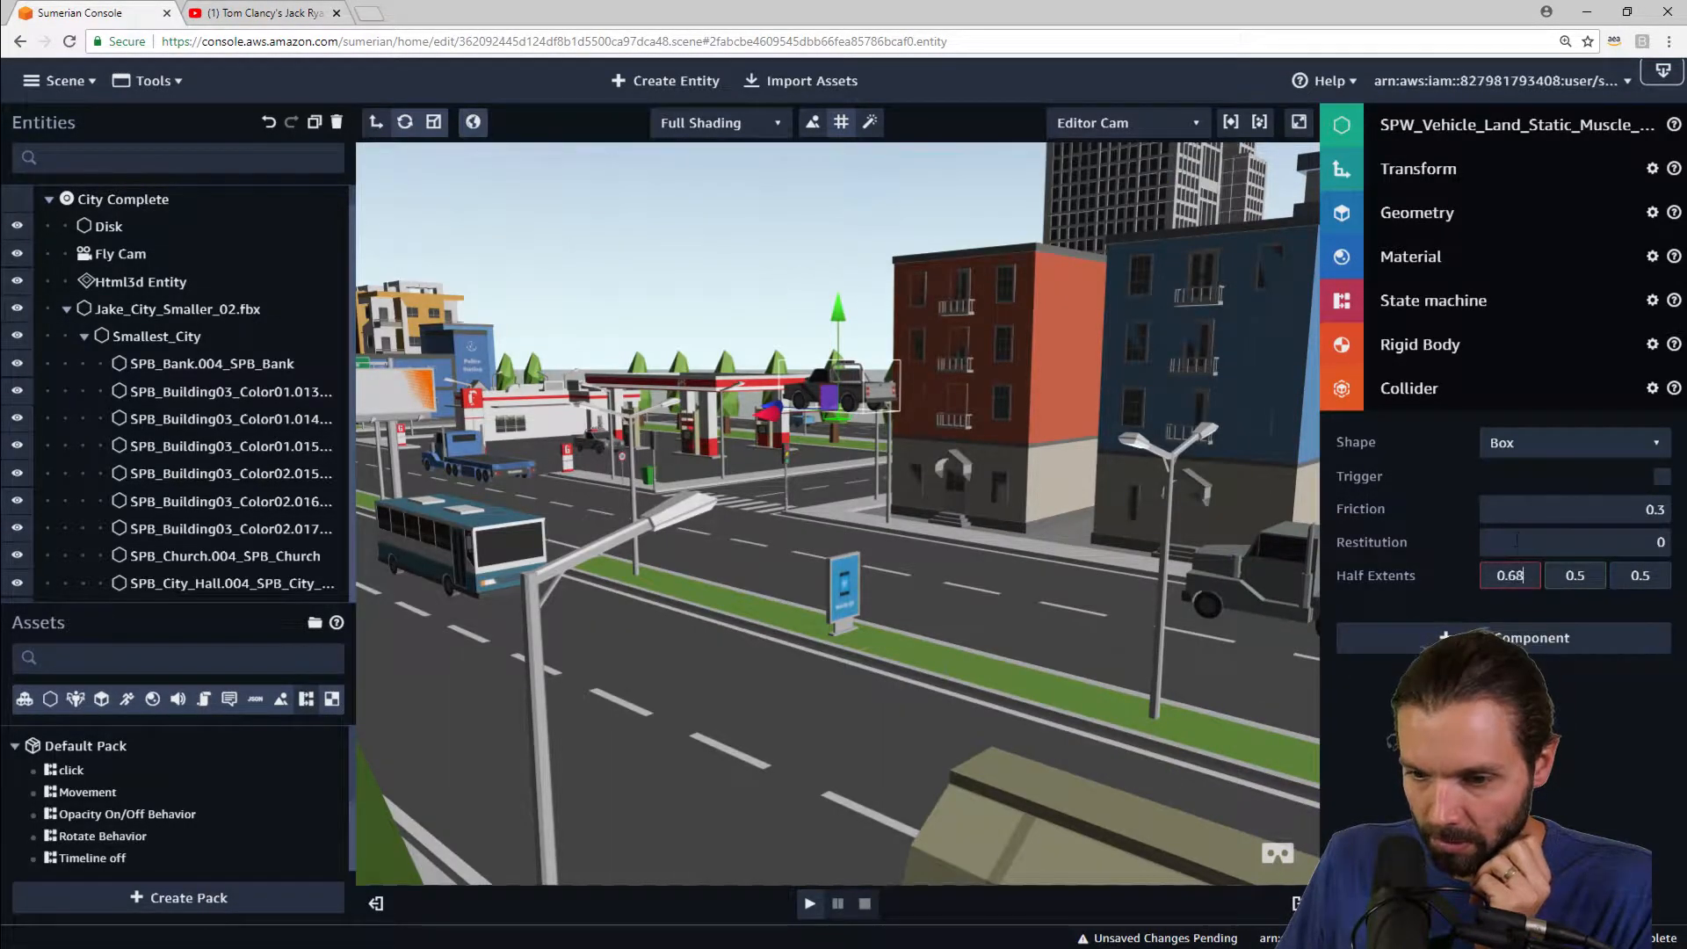
key(BackSpace)
key(BackSpace)
key(BackSpace)
key(BackSpace)
text(1.28)
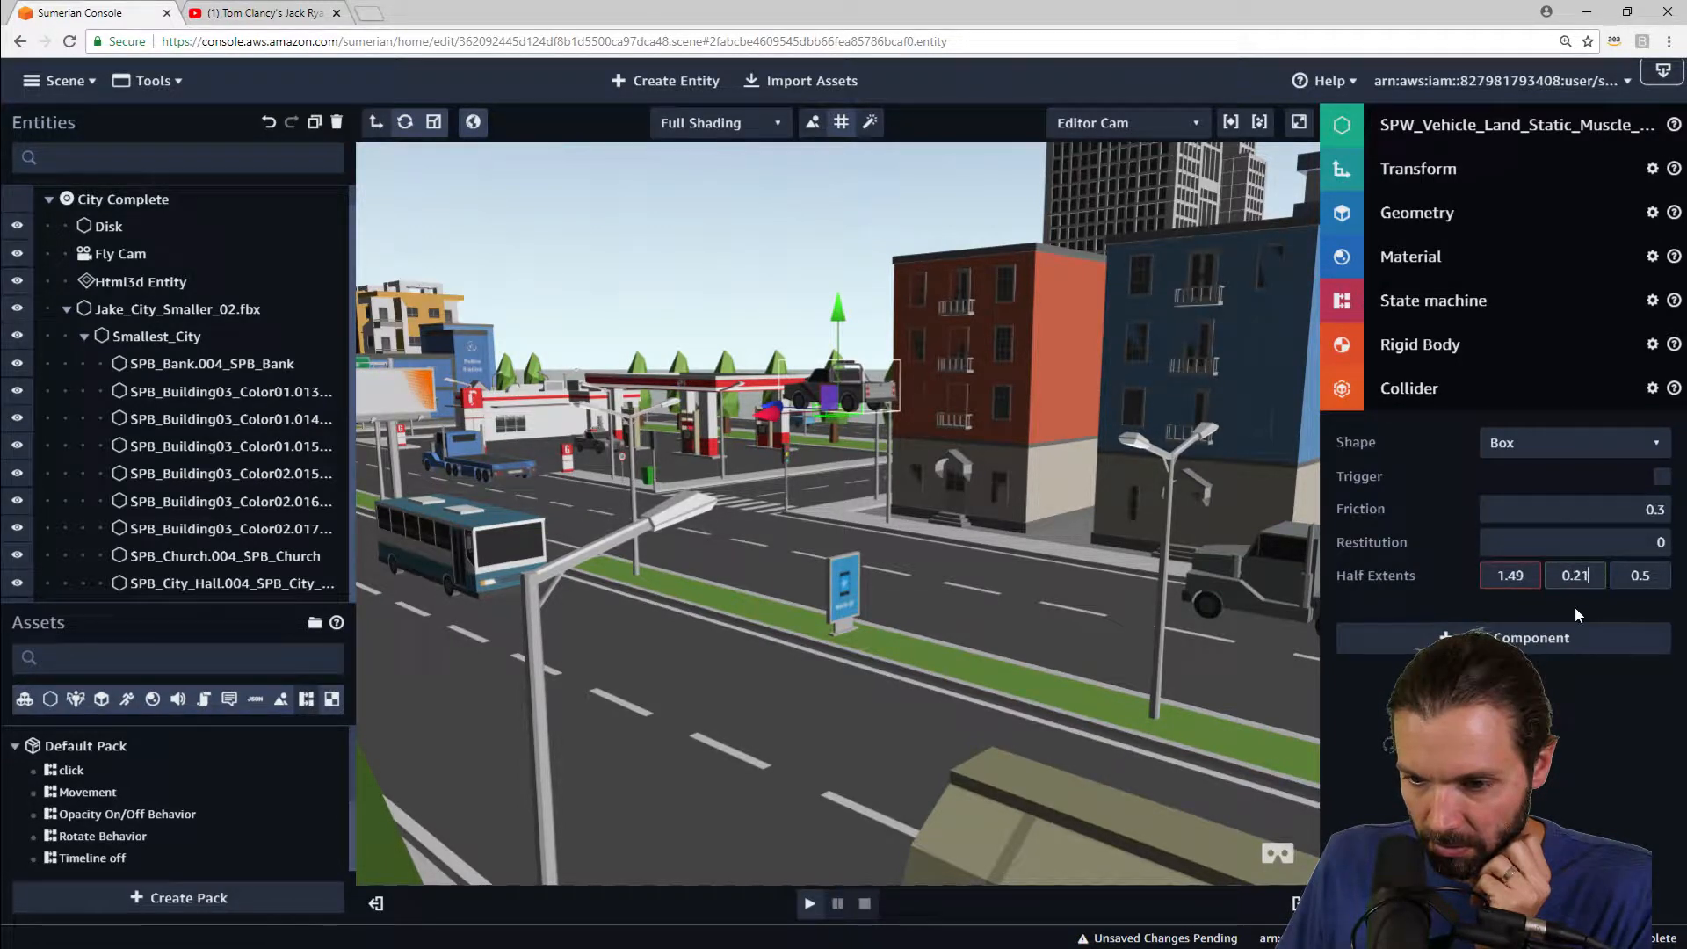
key(BackSpace)
key(BackSpace)
text(17)
key(Return)
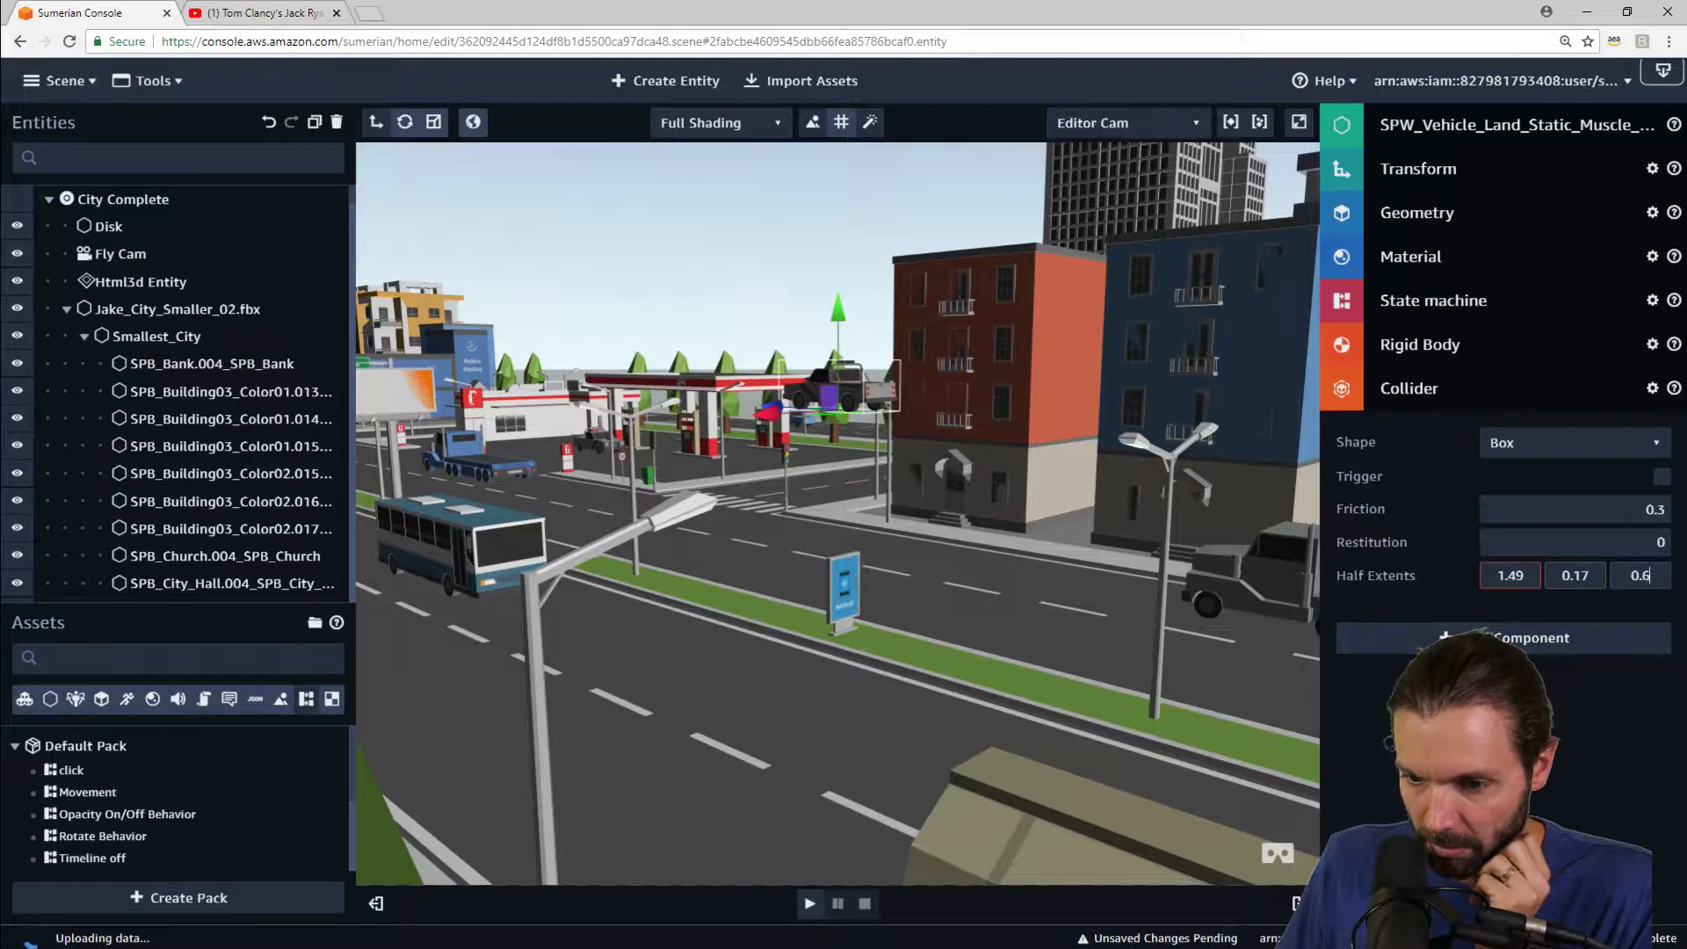
key(BackSpace)
key(BackSpace)
key(BackSpace)
text(2.56)
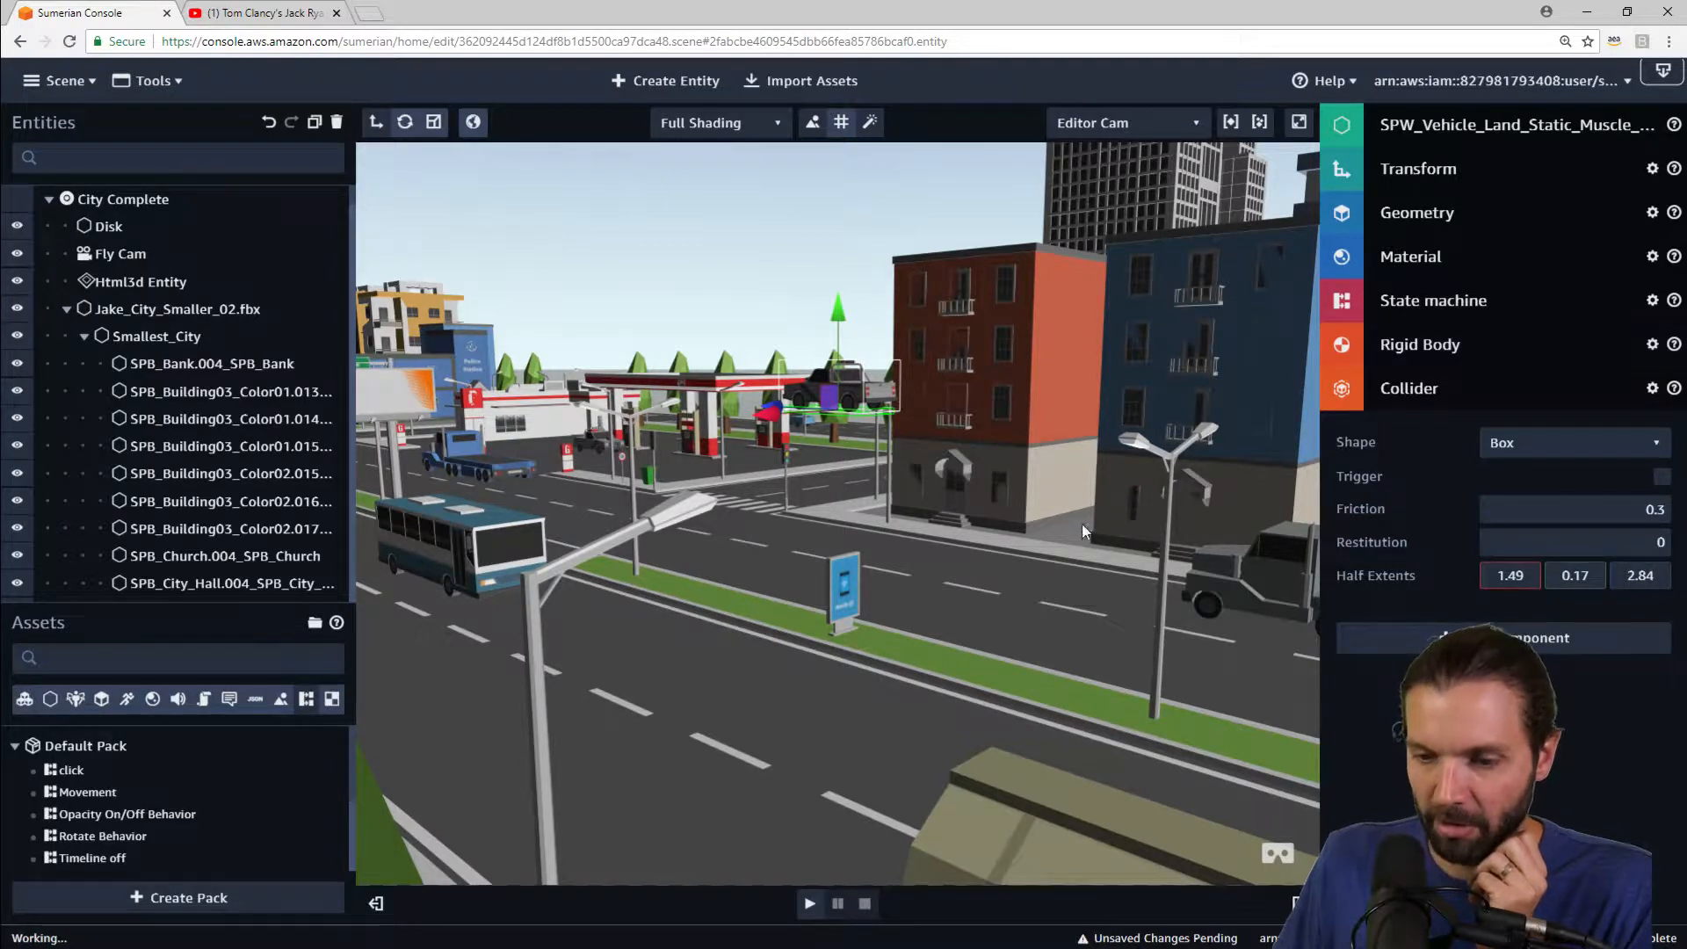
Step: Orbit around the muscle car to inspect how its collider box fits the body
scroll(934, 429, down, 3)
scroll(934, 430, up, 5)
scroll(930, 422, up, 3)
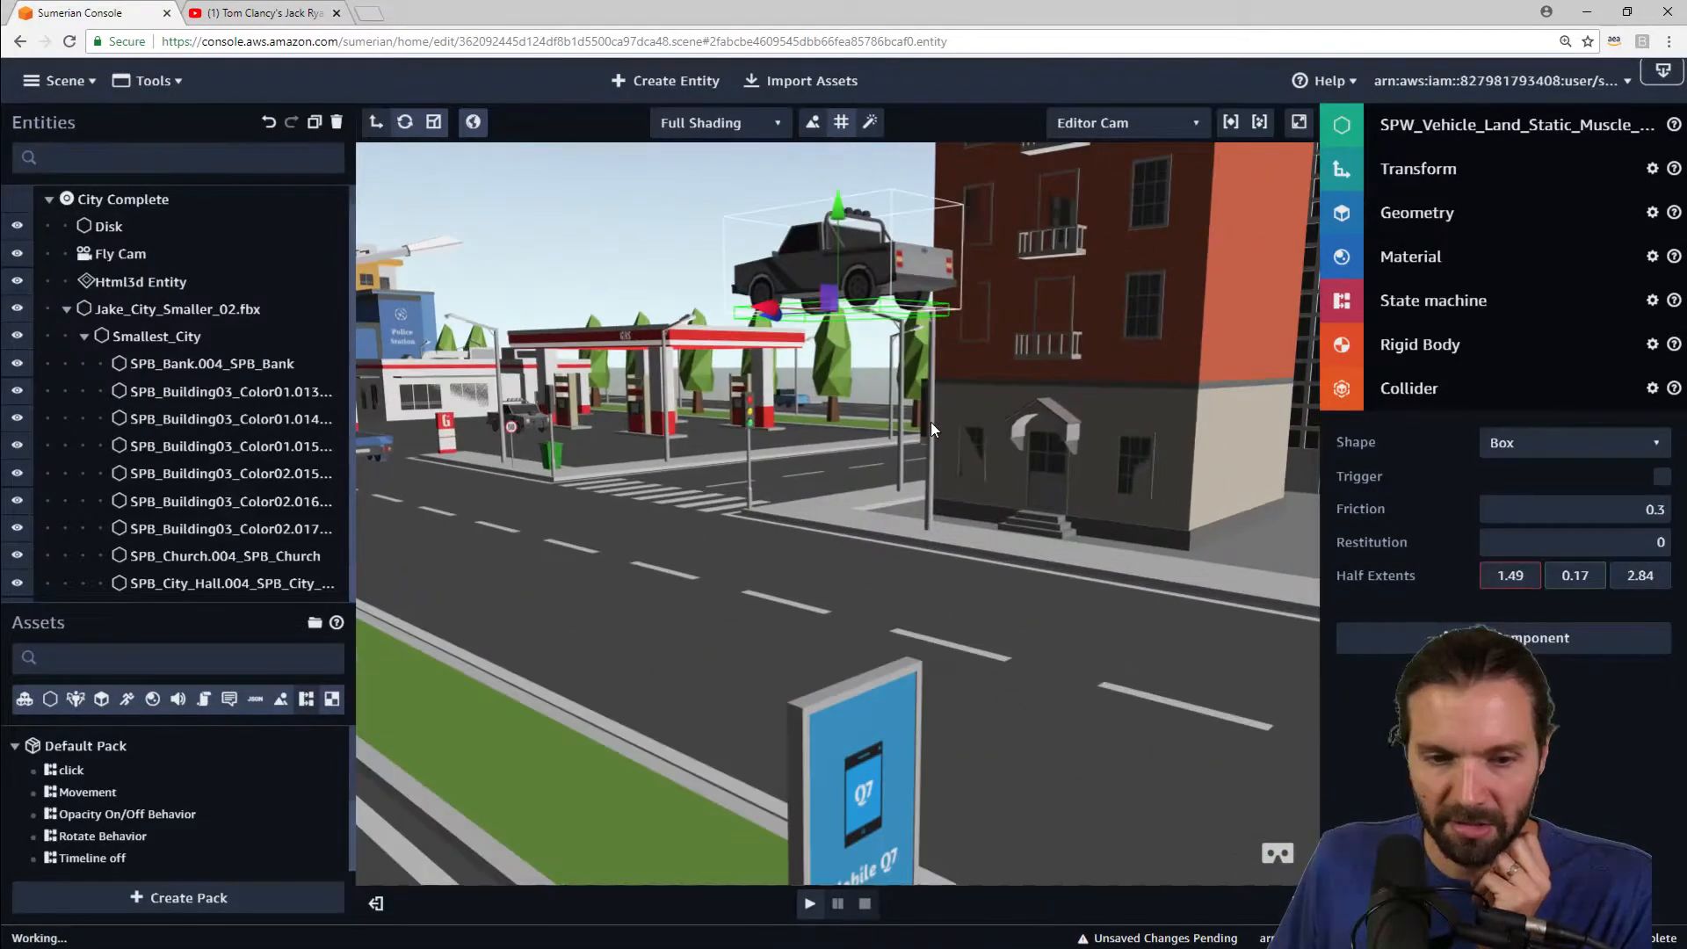
middle_drag(940, 390, 904, 789)
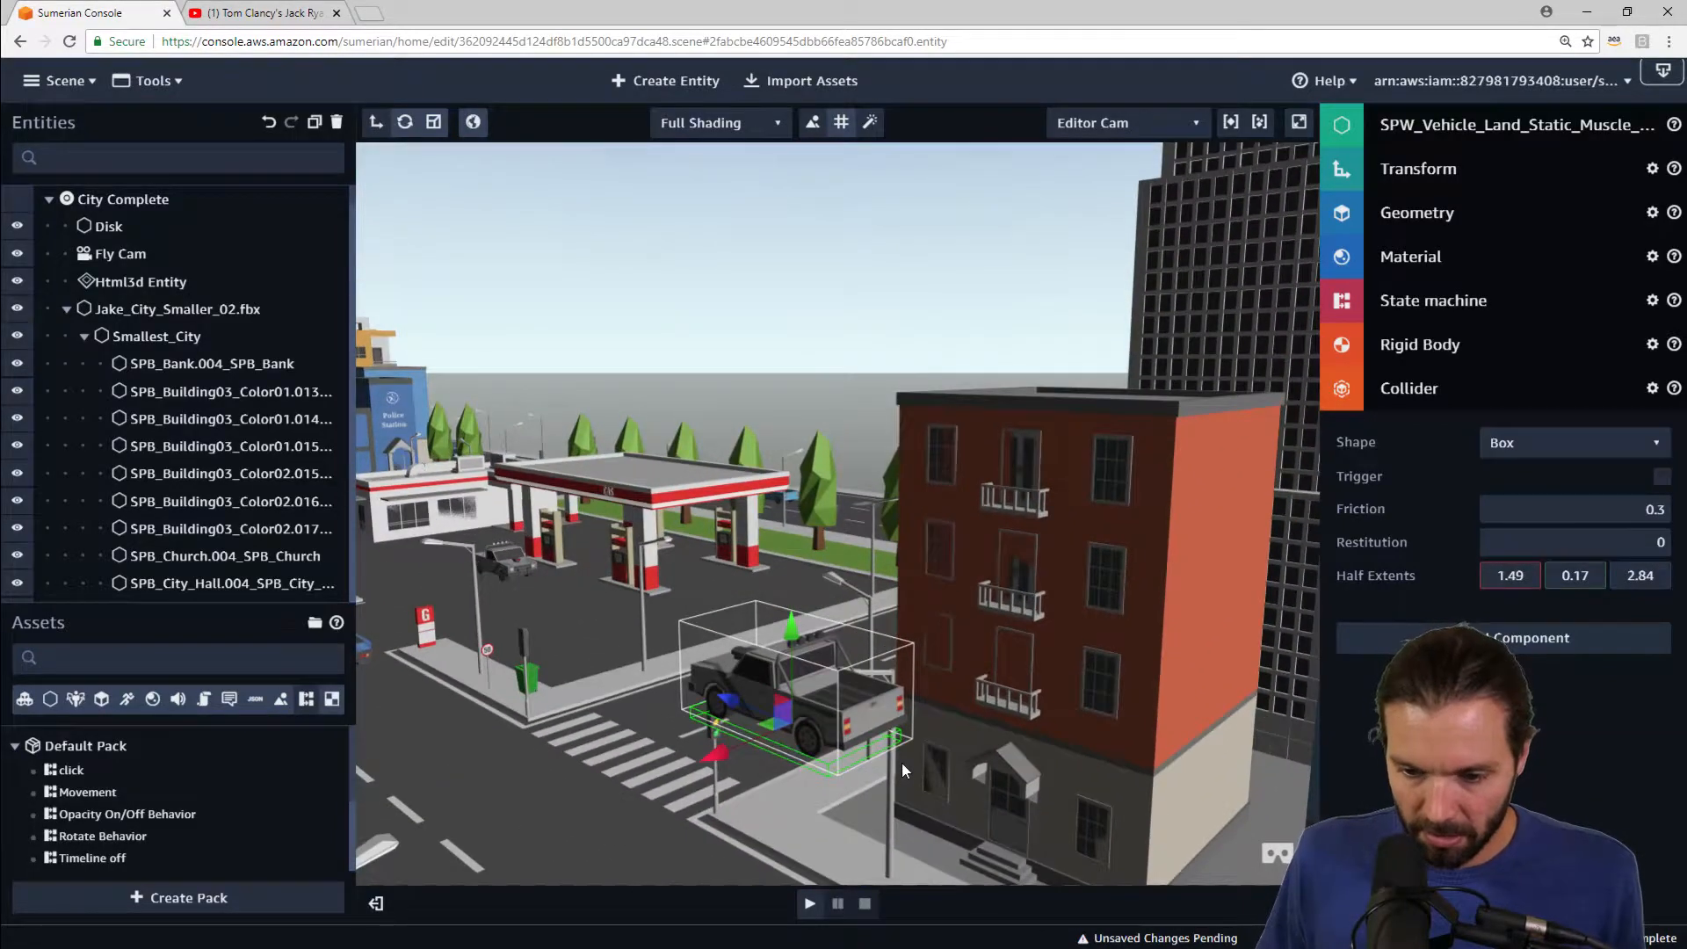
drag(898, 766, 636, 713)
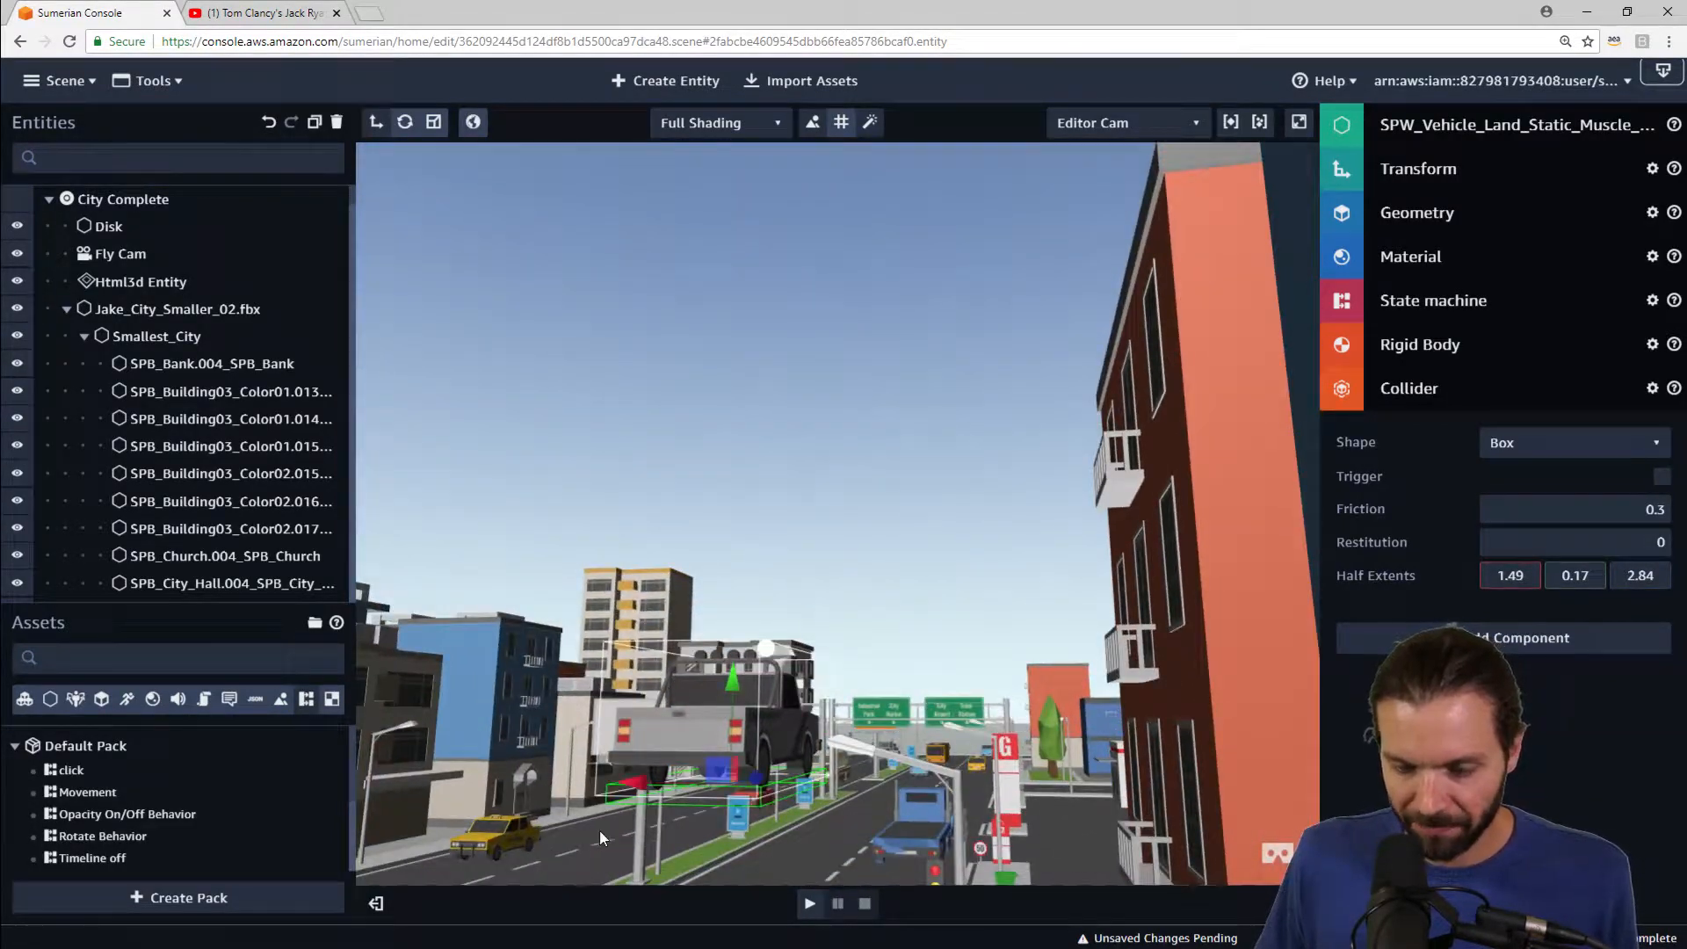
drag(599, 829, 698, 715)
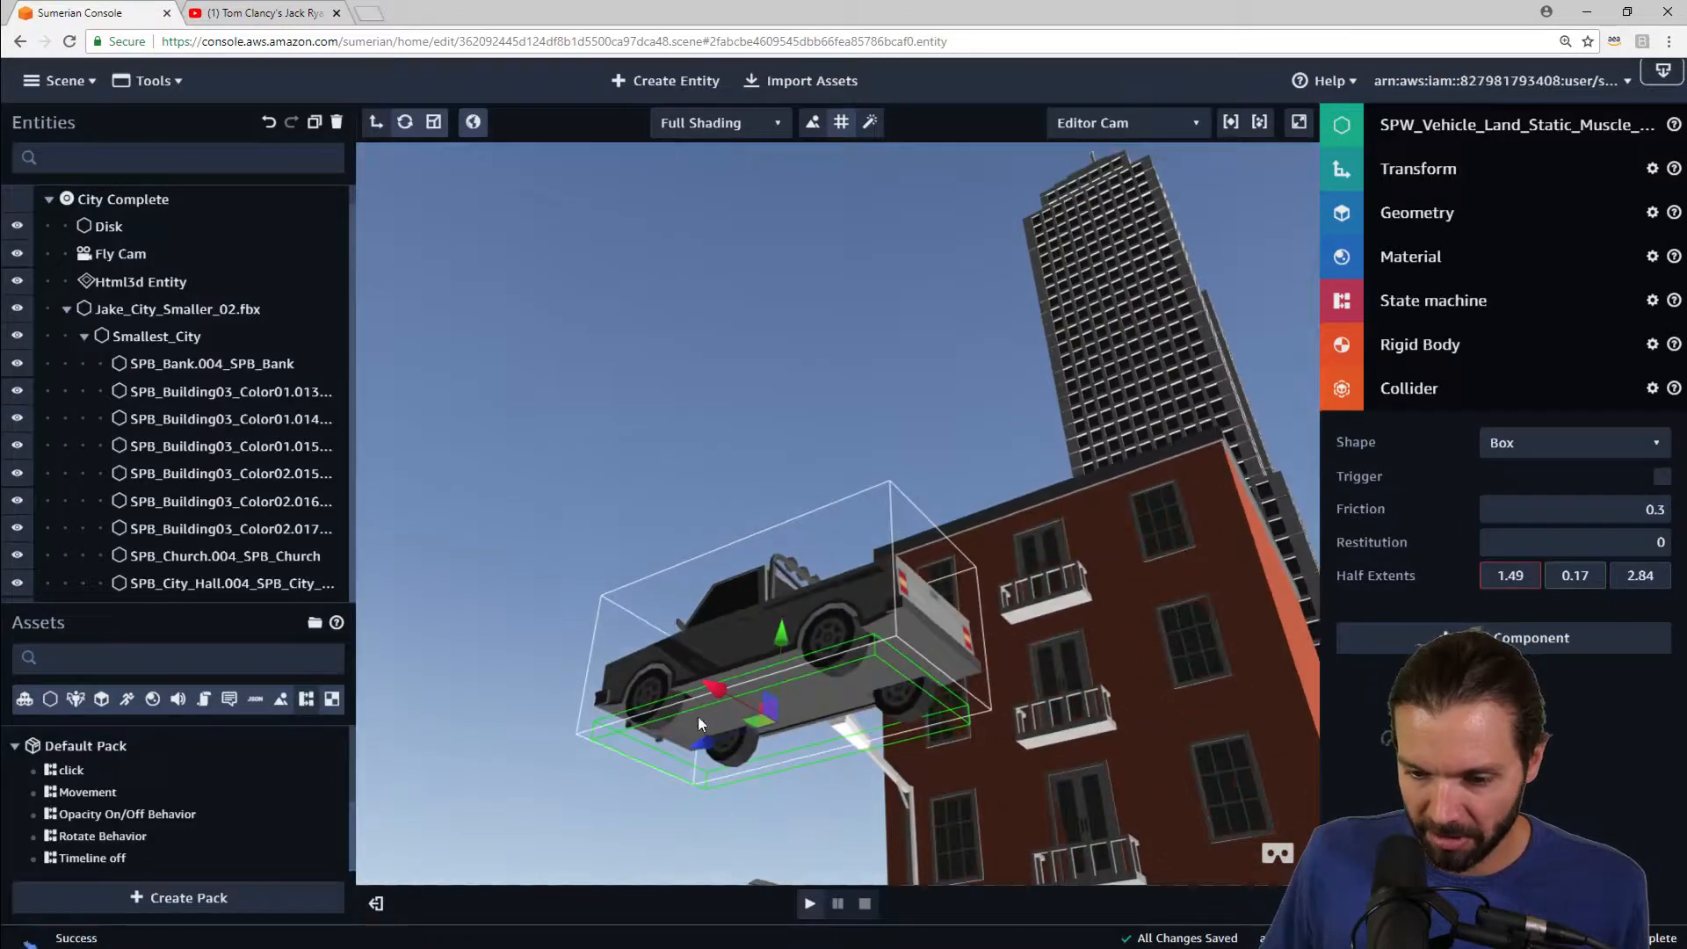
drag(908, 644, 965, 782)
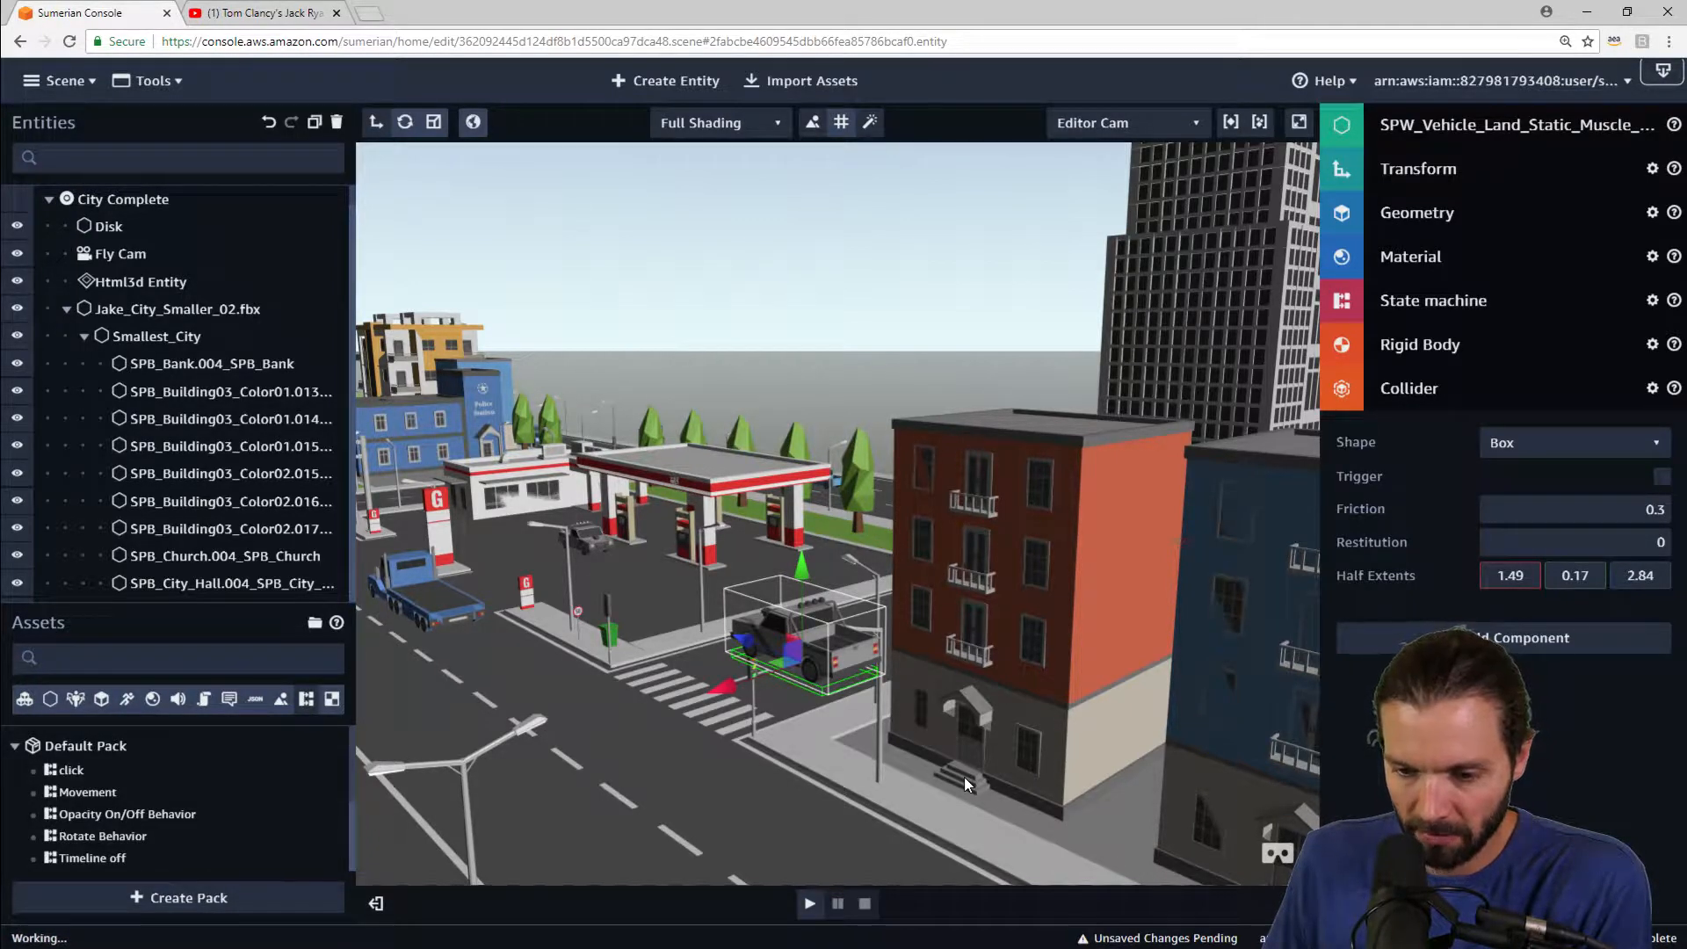
Step: Play the scene to test the car with the resized collider, then stop it
scroll(886, 740, down, 4)
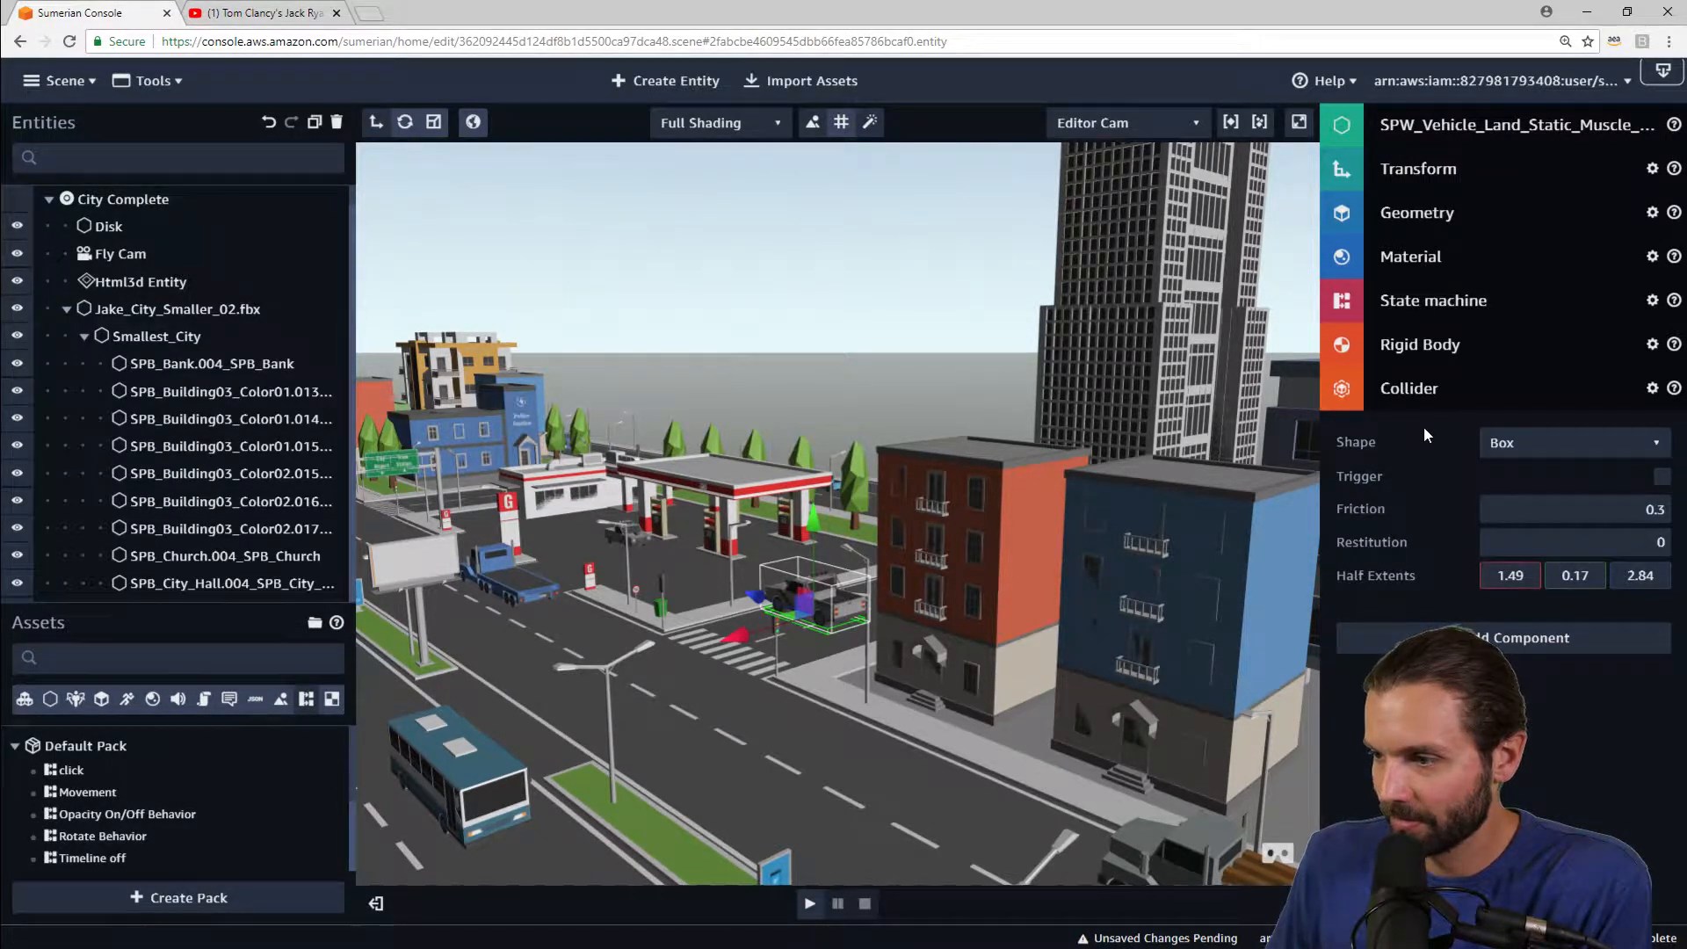
click(809, 905)
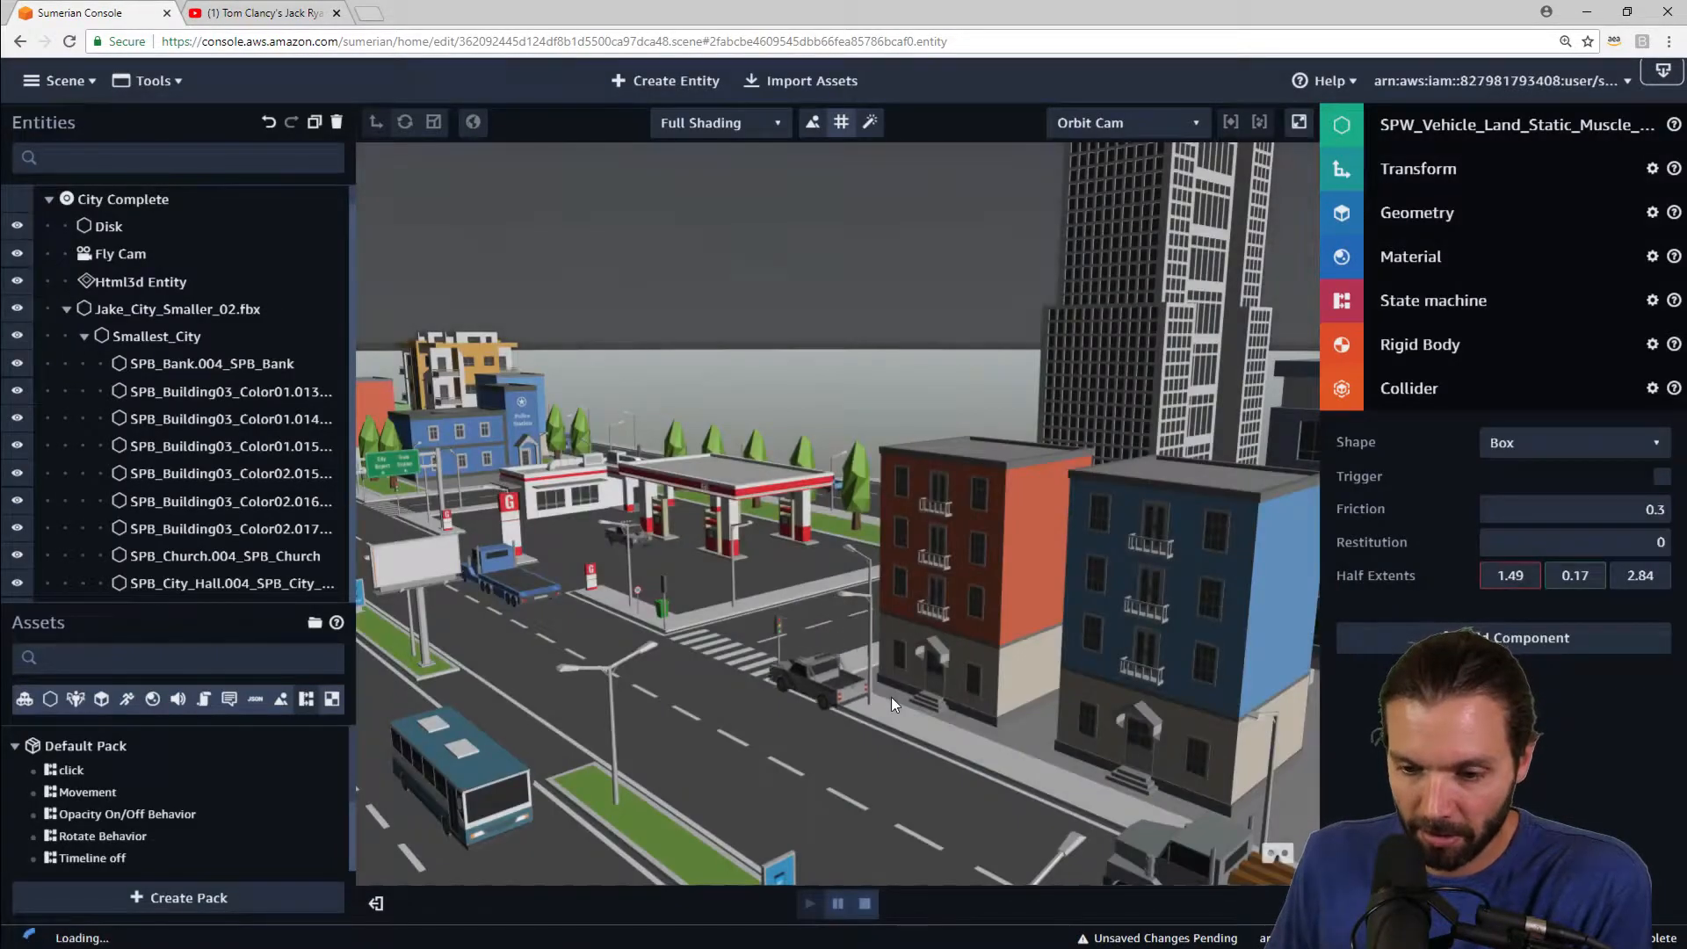
click(864, 903)
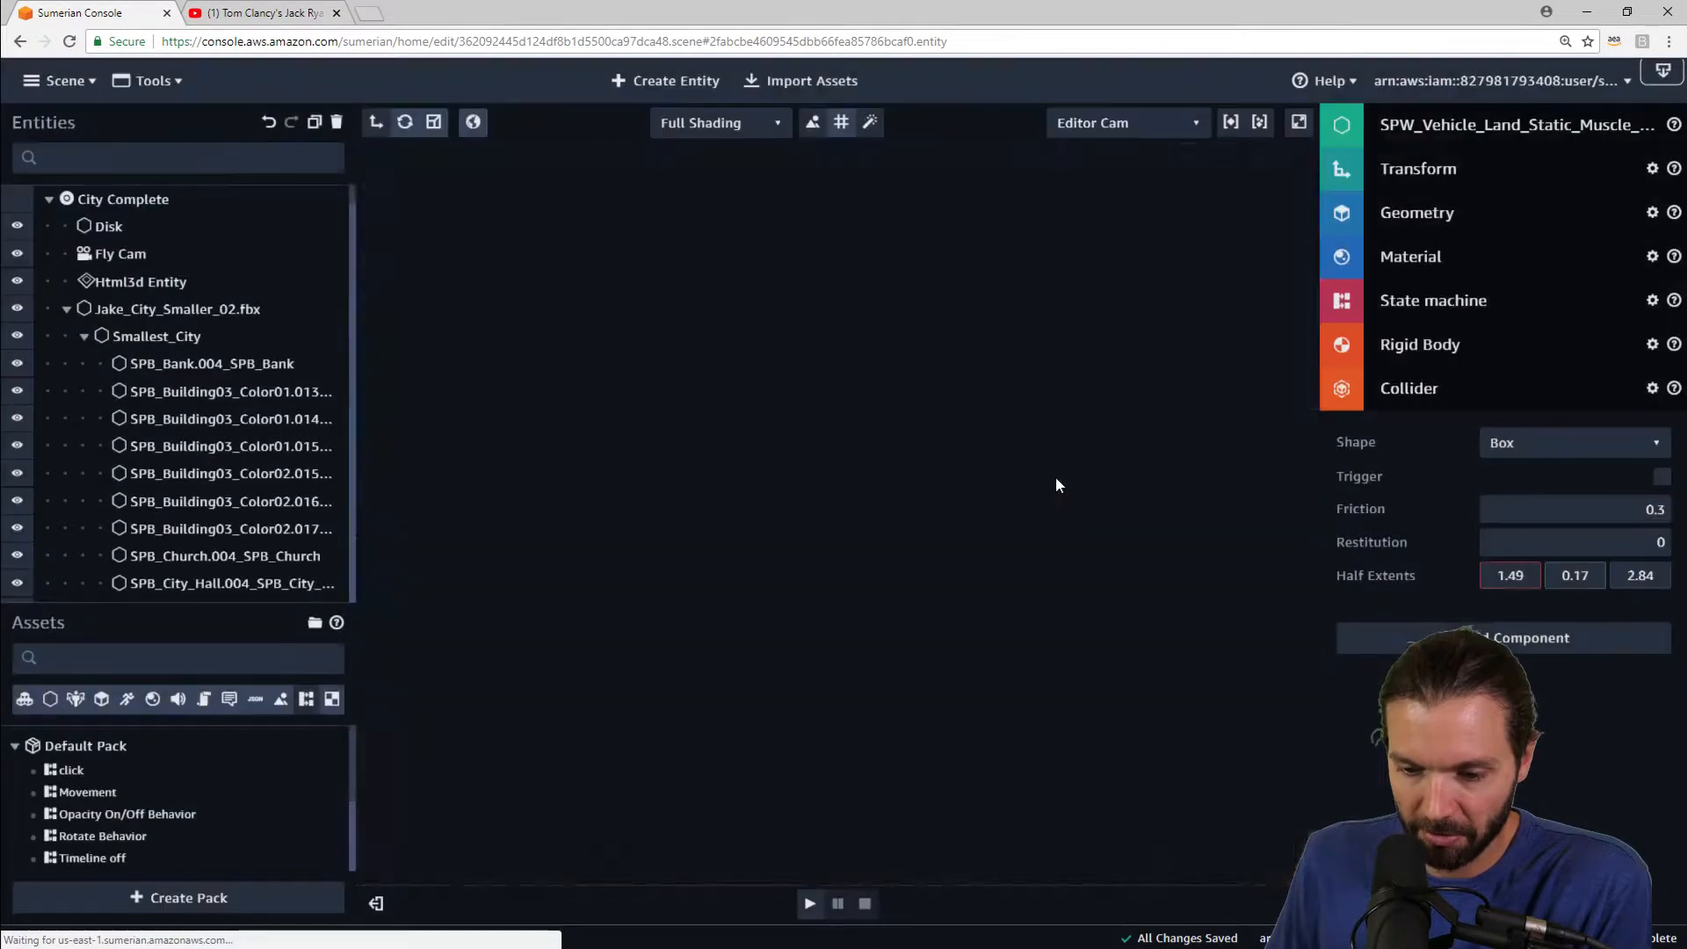
Step: Filter the entity list for muscle and inspect the muscle car's Transform values
click(154, 151)
text(musck)
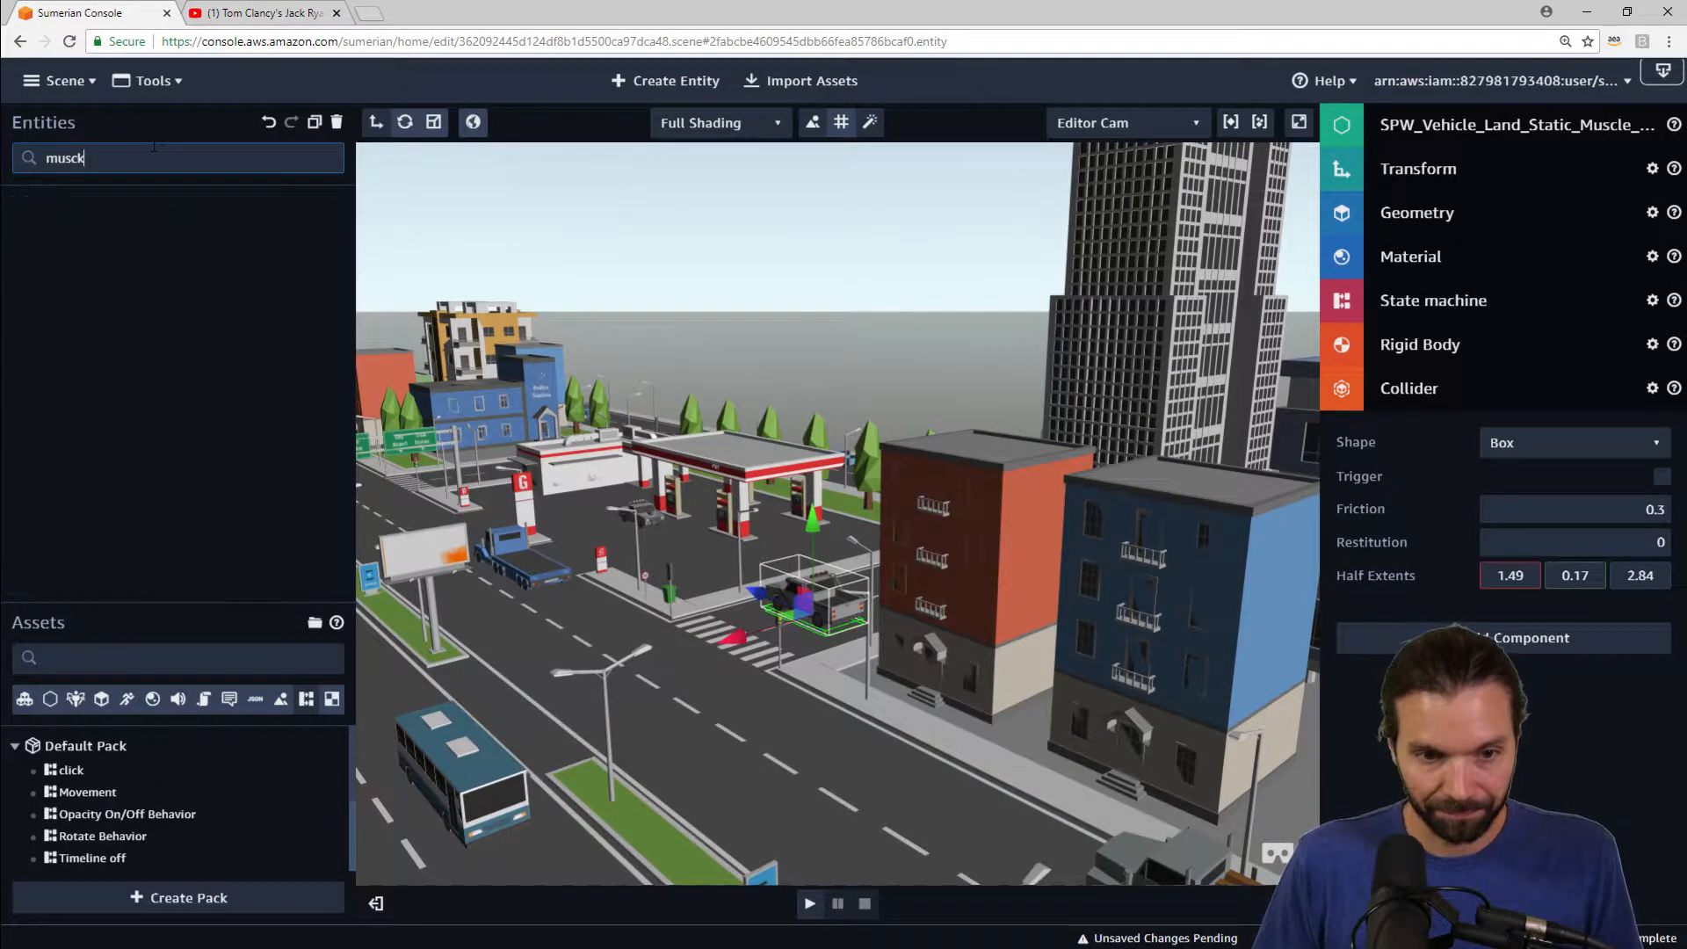
key(BackSpace)
text(le)
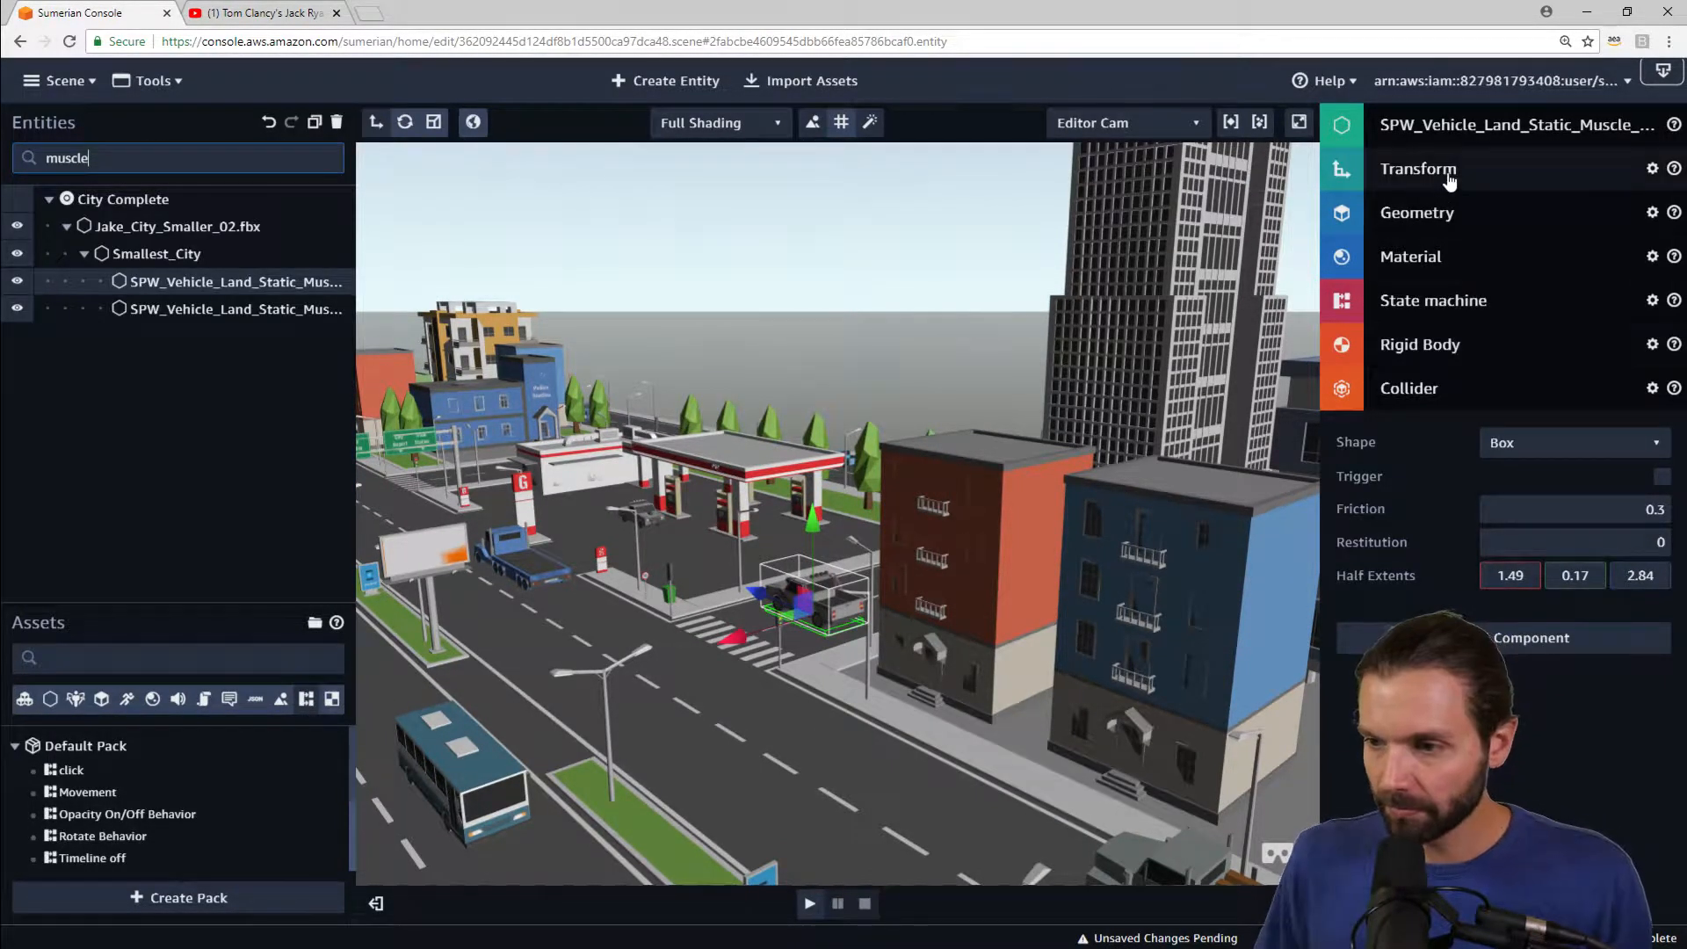
click(1418, 168)
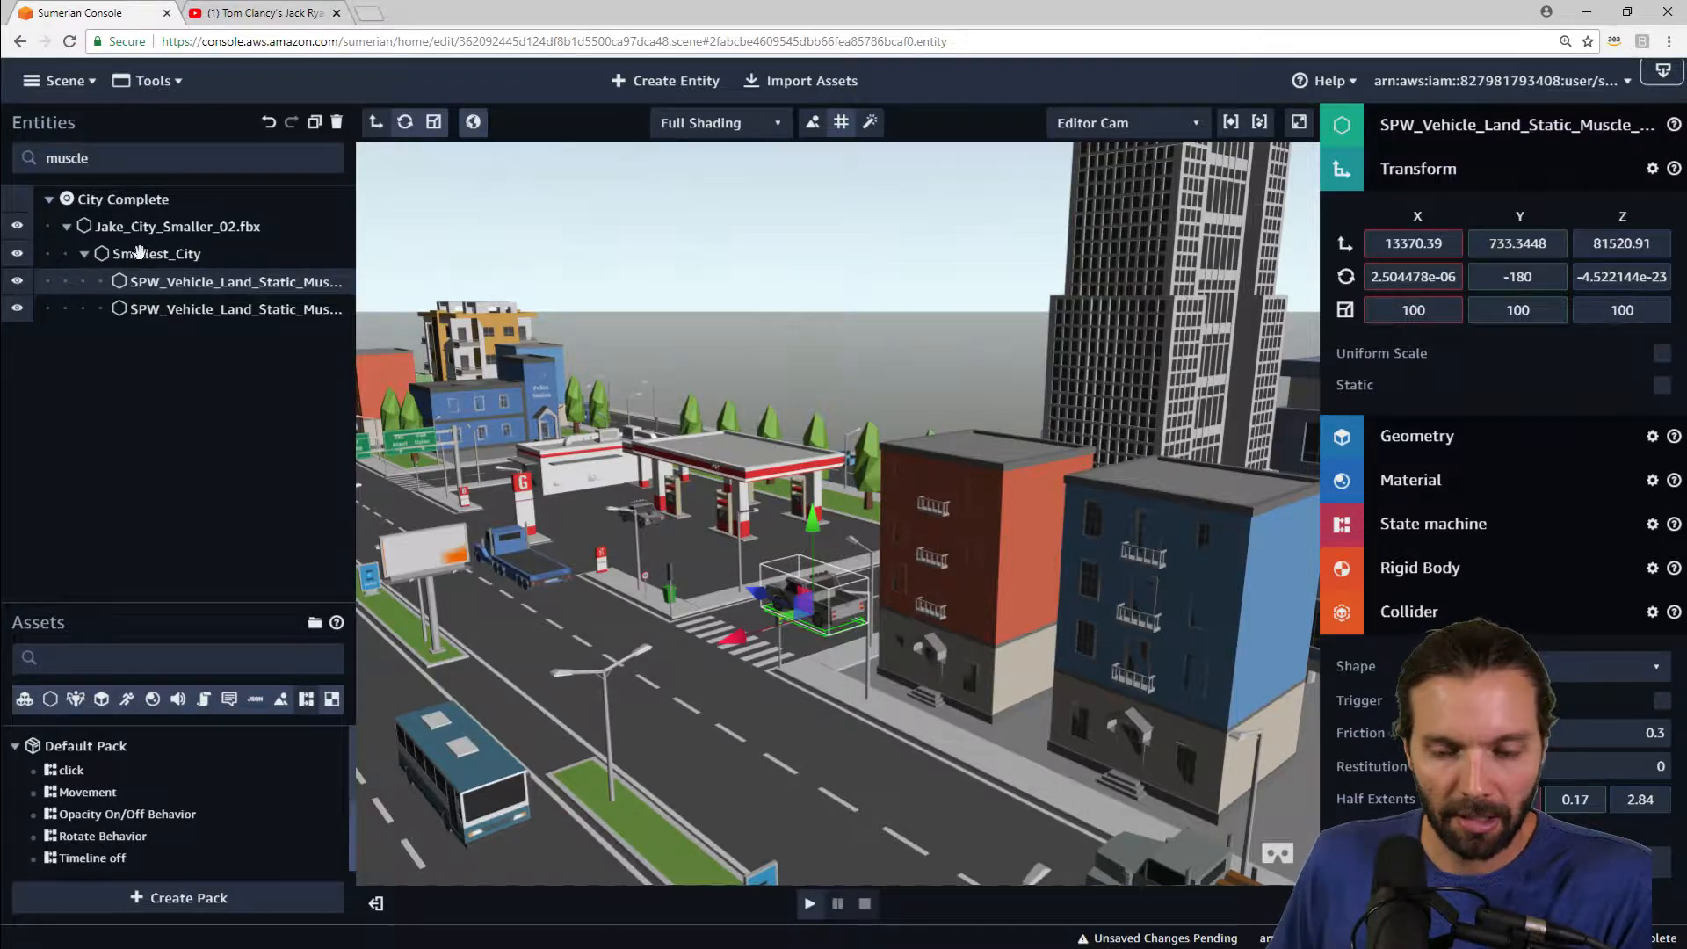
right_drag(951, 677, 975, 636)
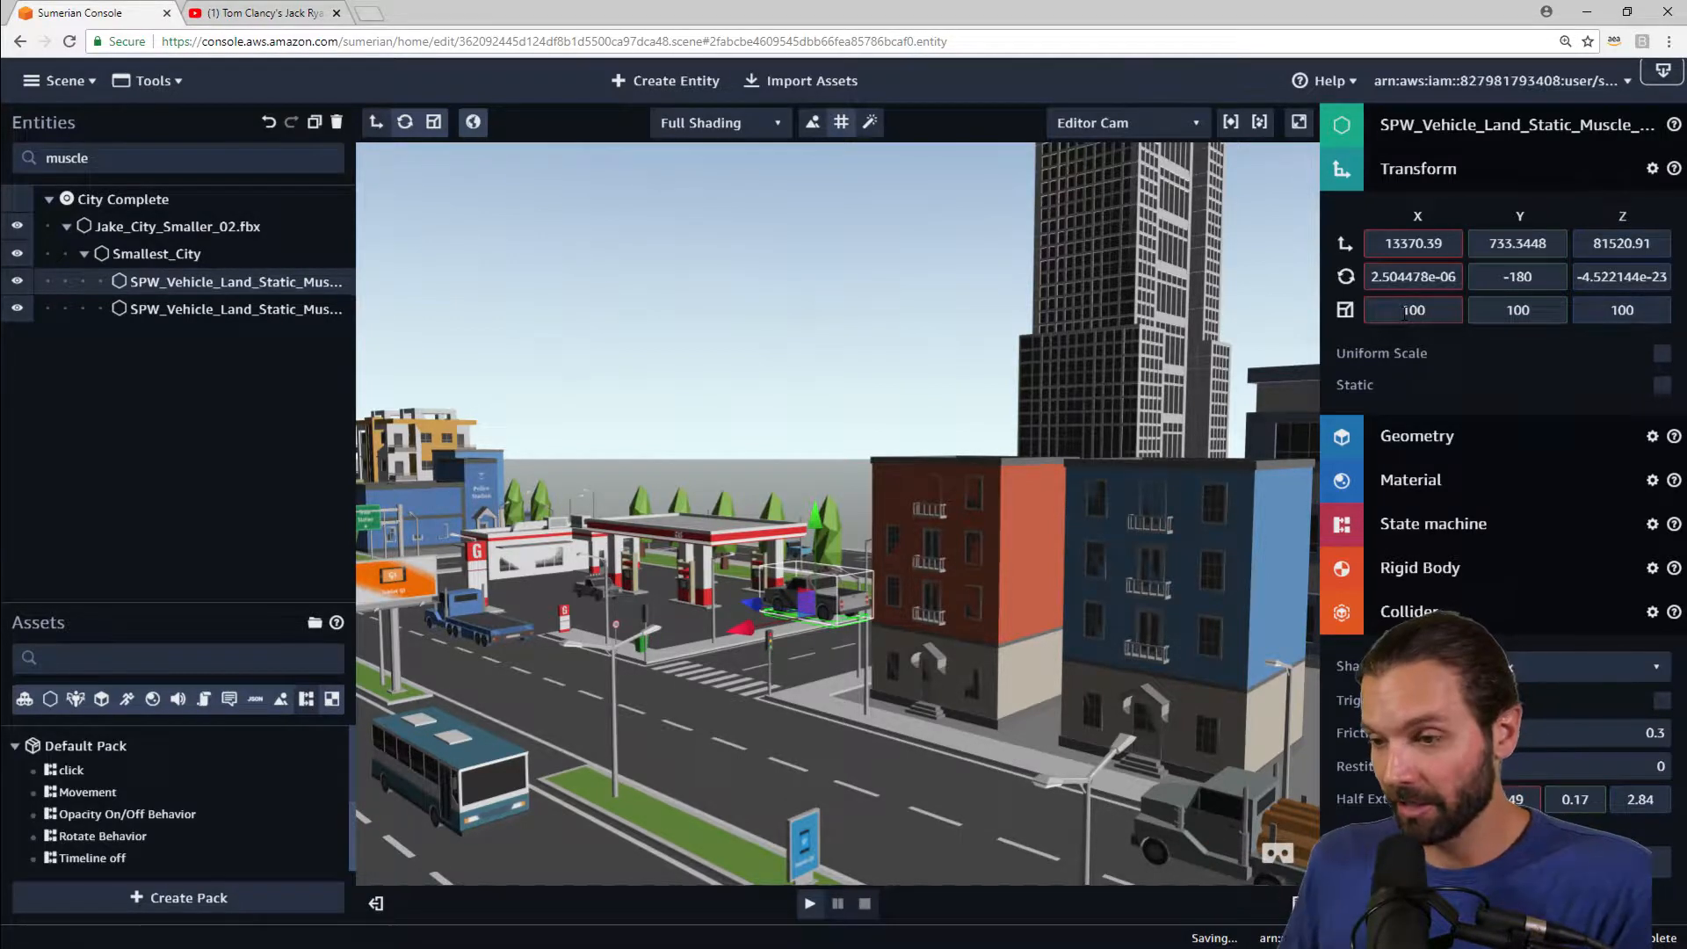
click(1404, 311)
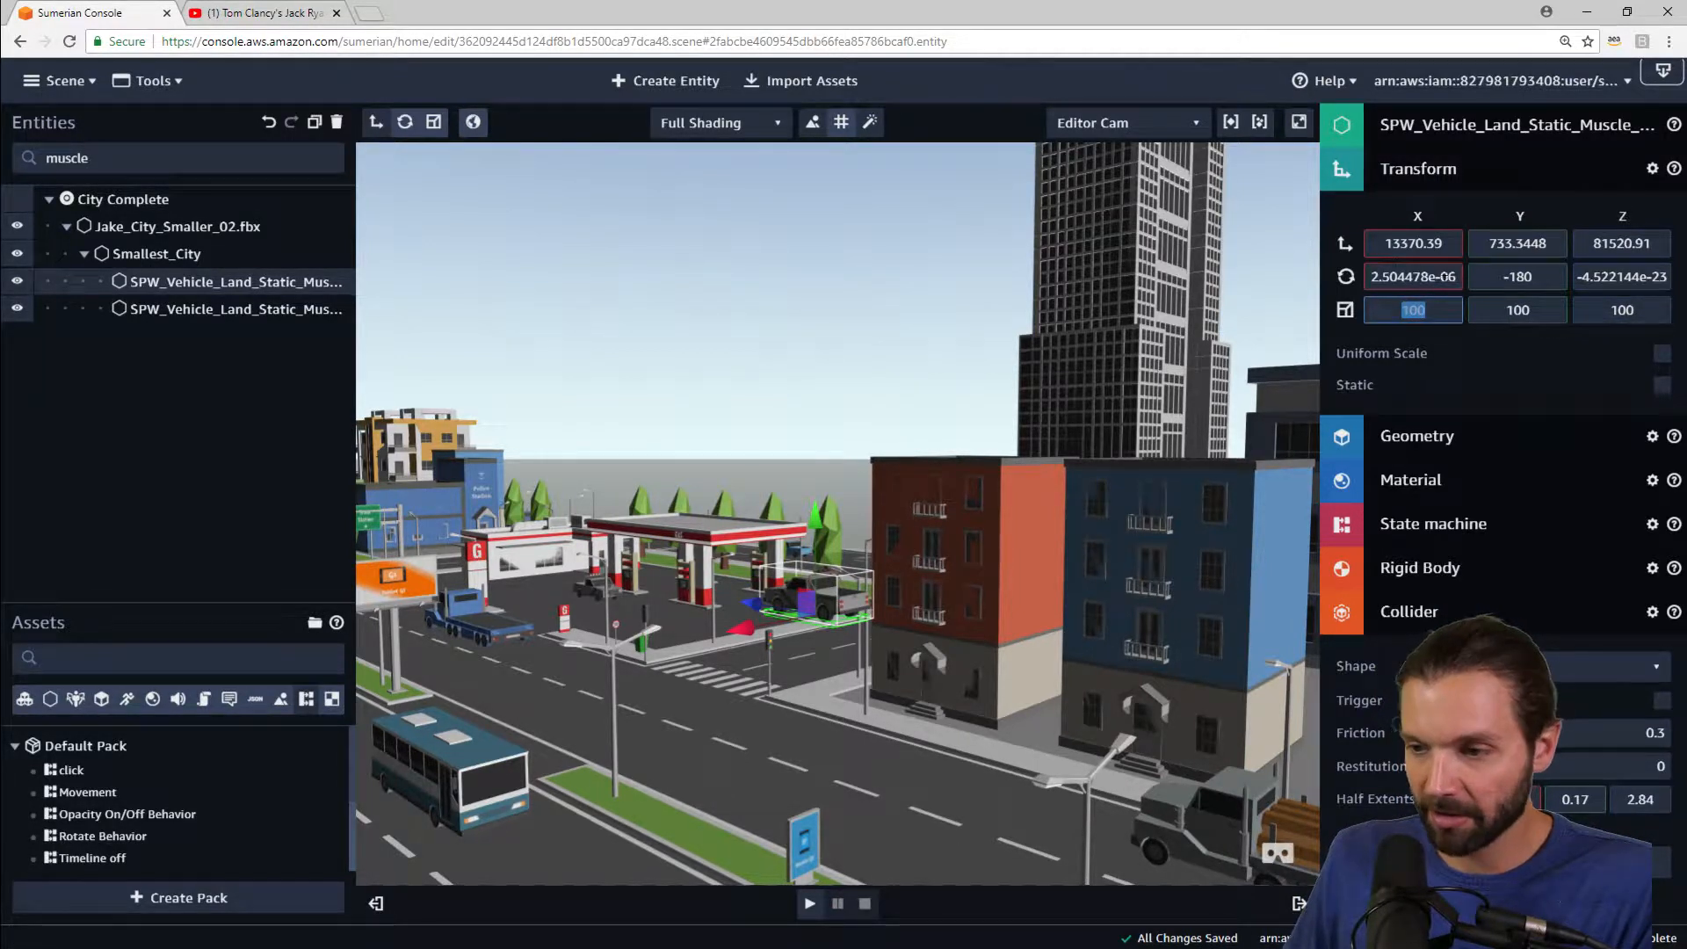
right_drag(924, 443, 888, 477)
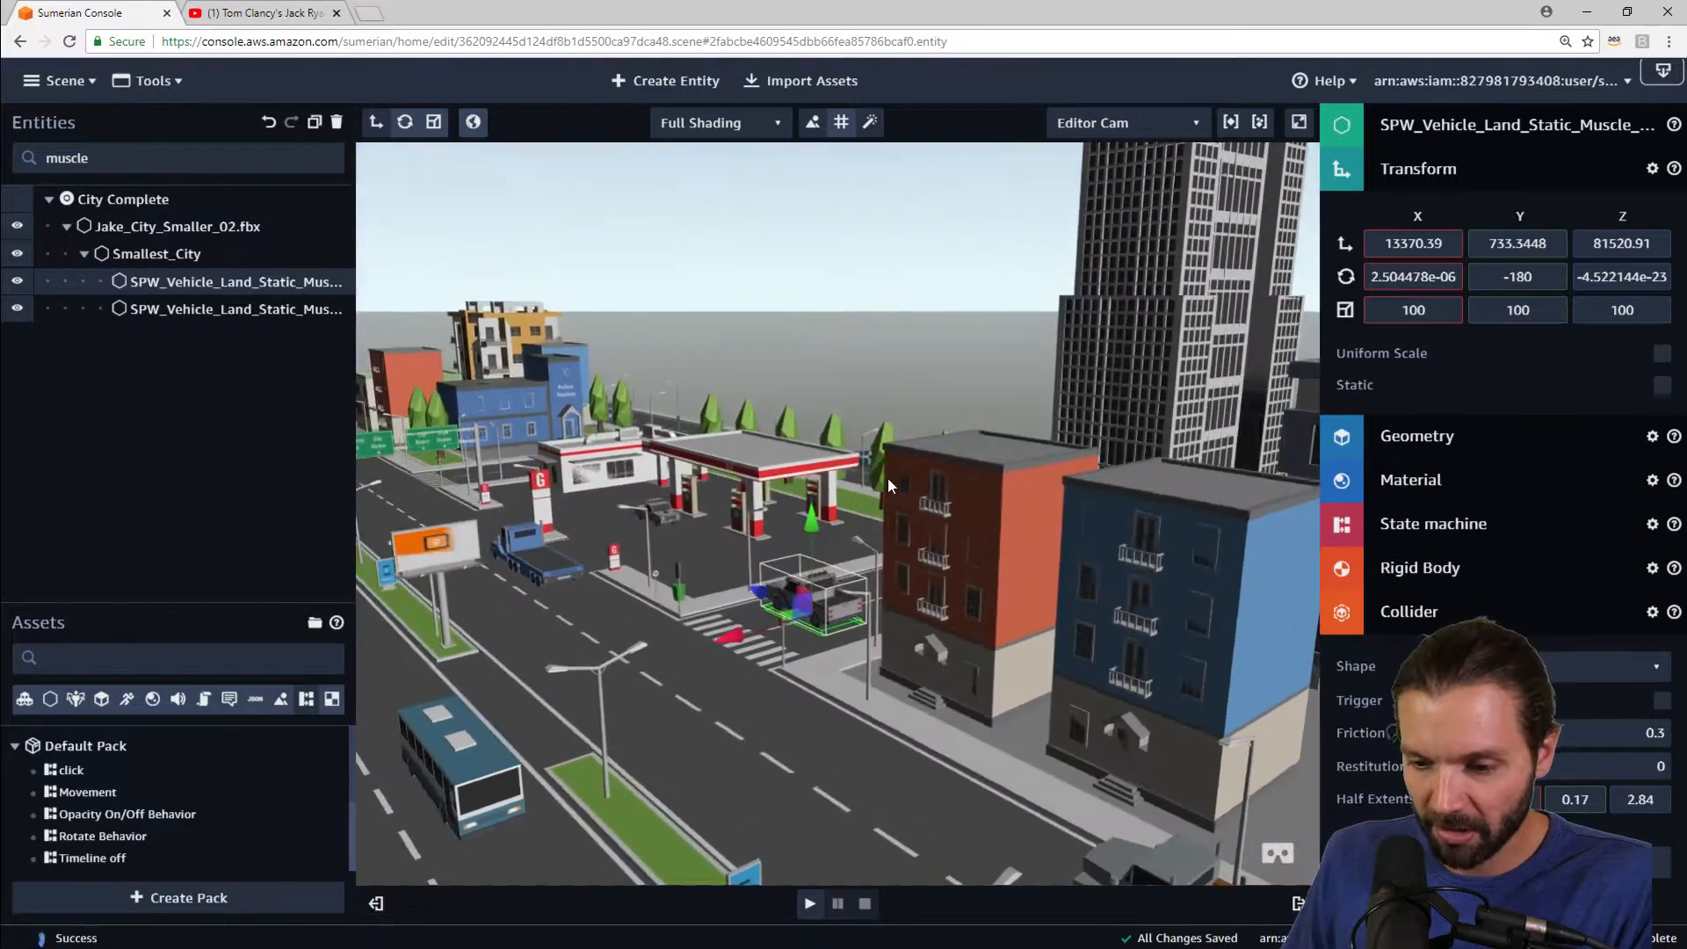
scroll(886, 480, down, 3)
scroll(884, 483, up, 5)
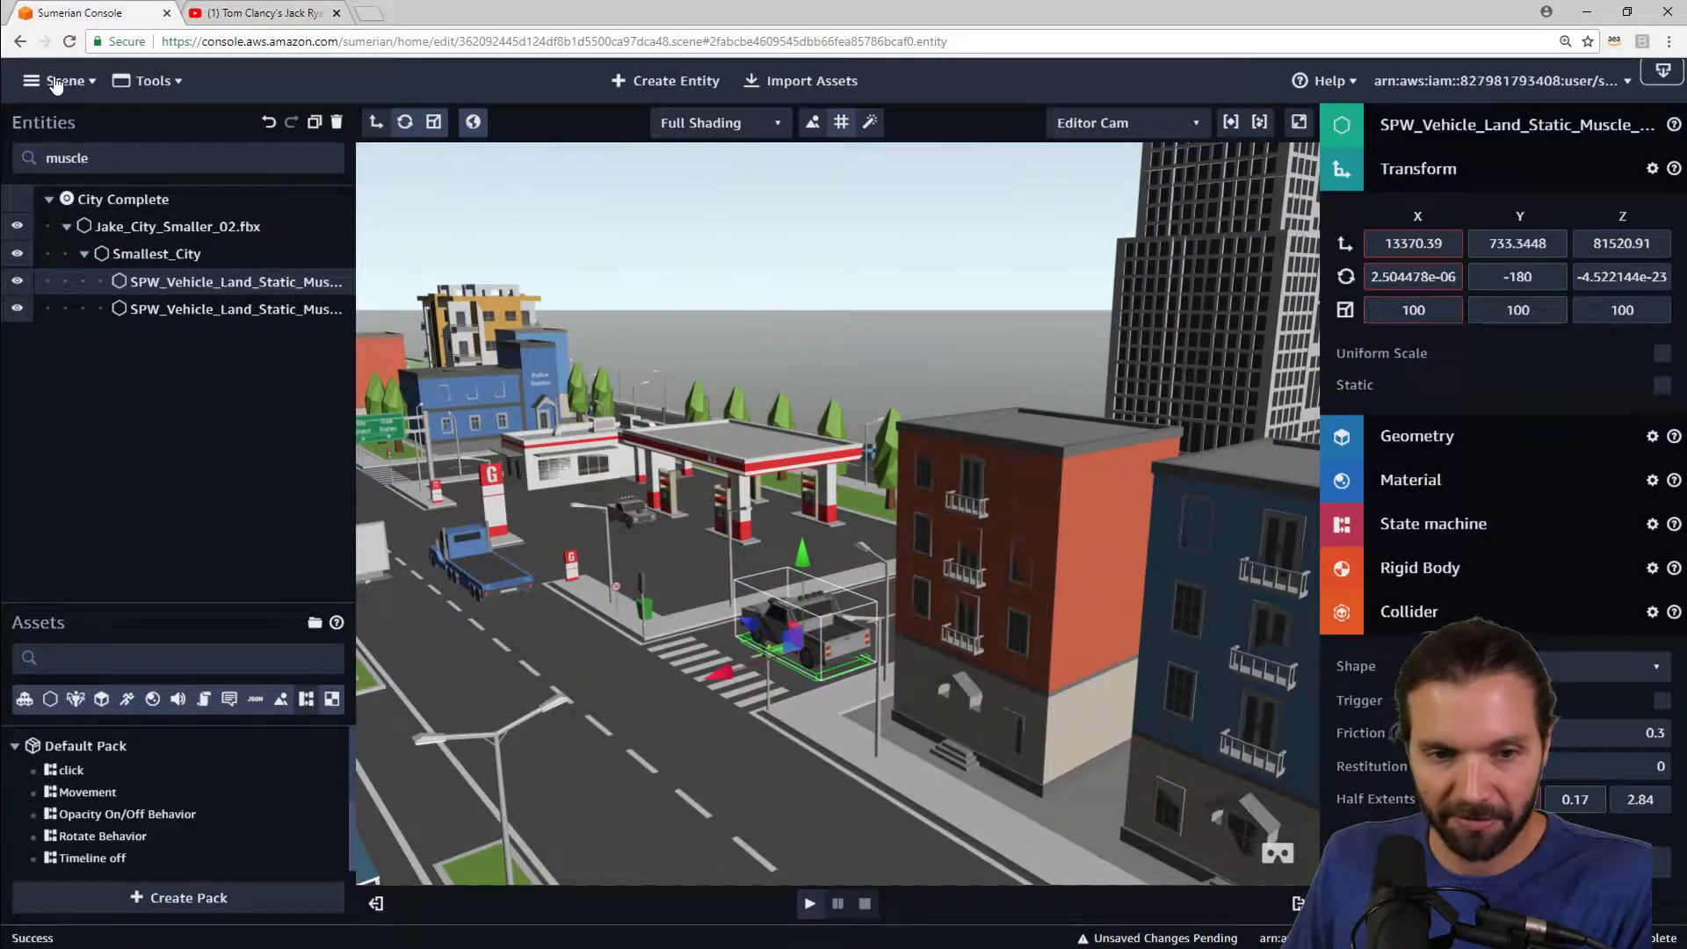
Step: Reload the editor page, then play and stop the scene again
click(72, 40)
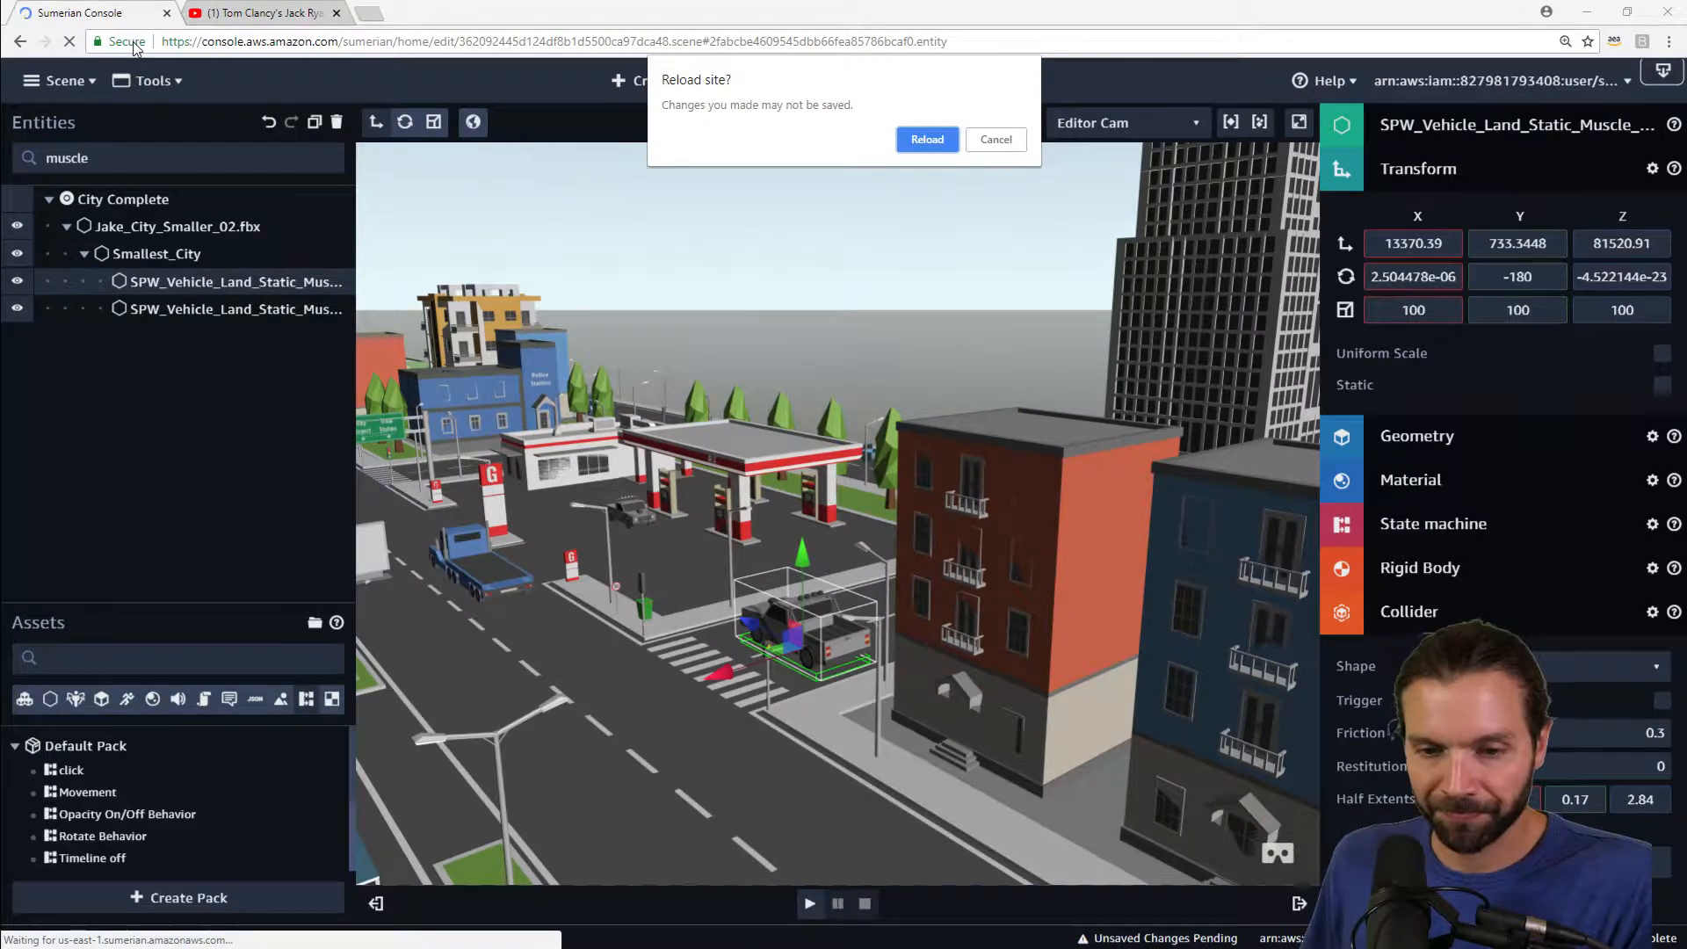
click(931, 141)
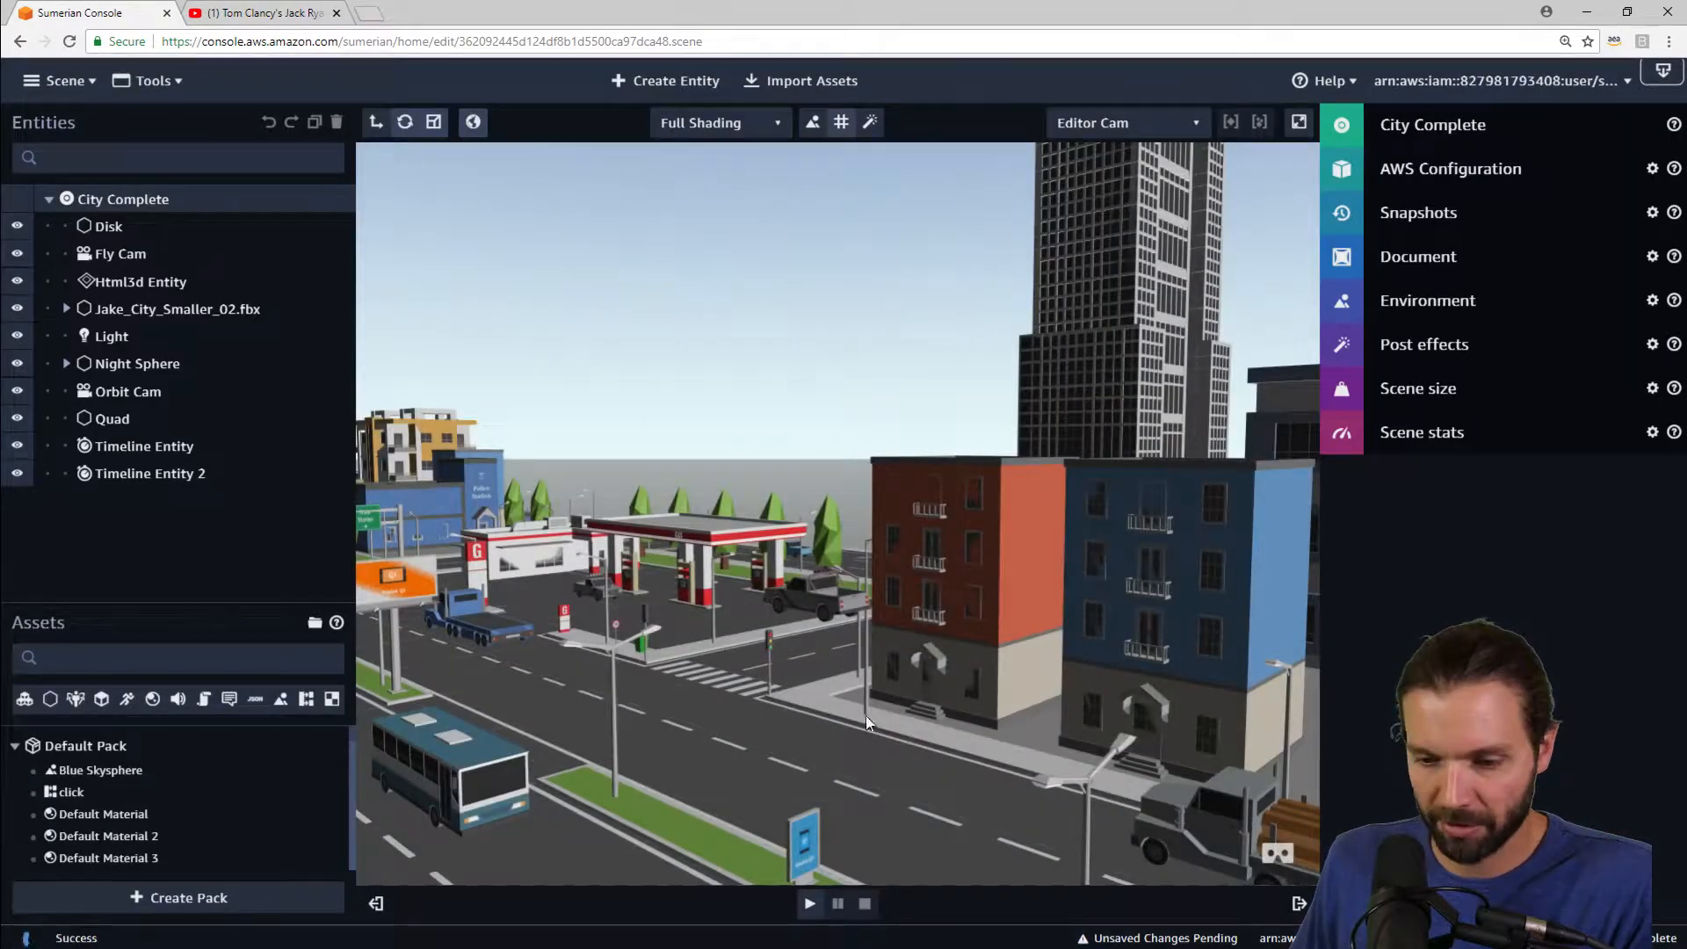
drag(899, 650, 789, 828)
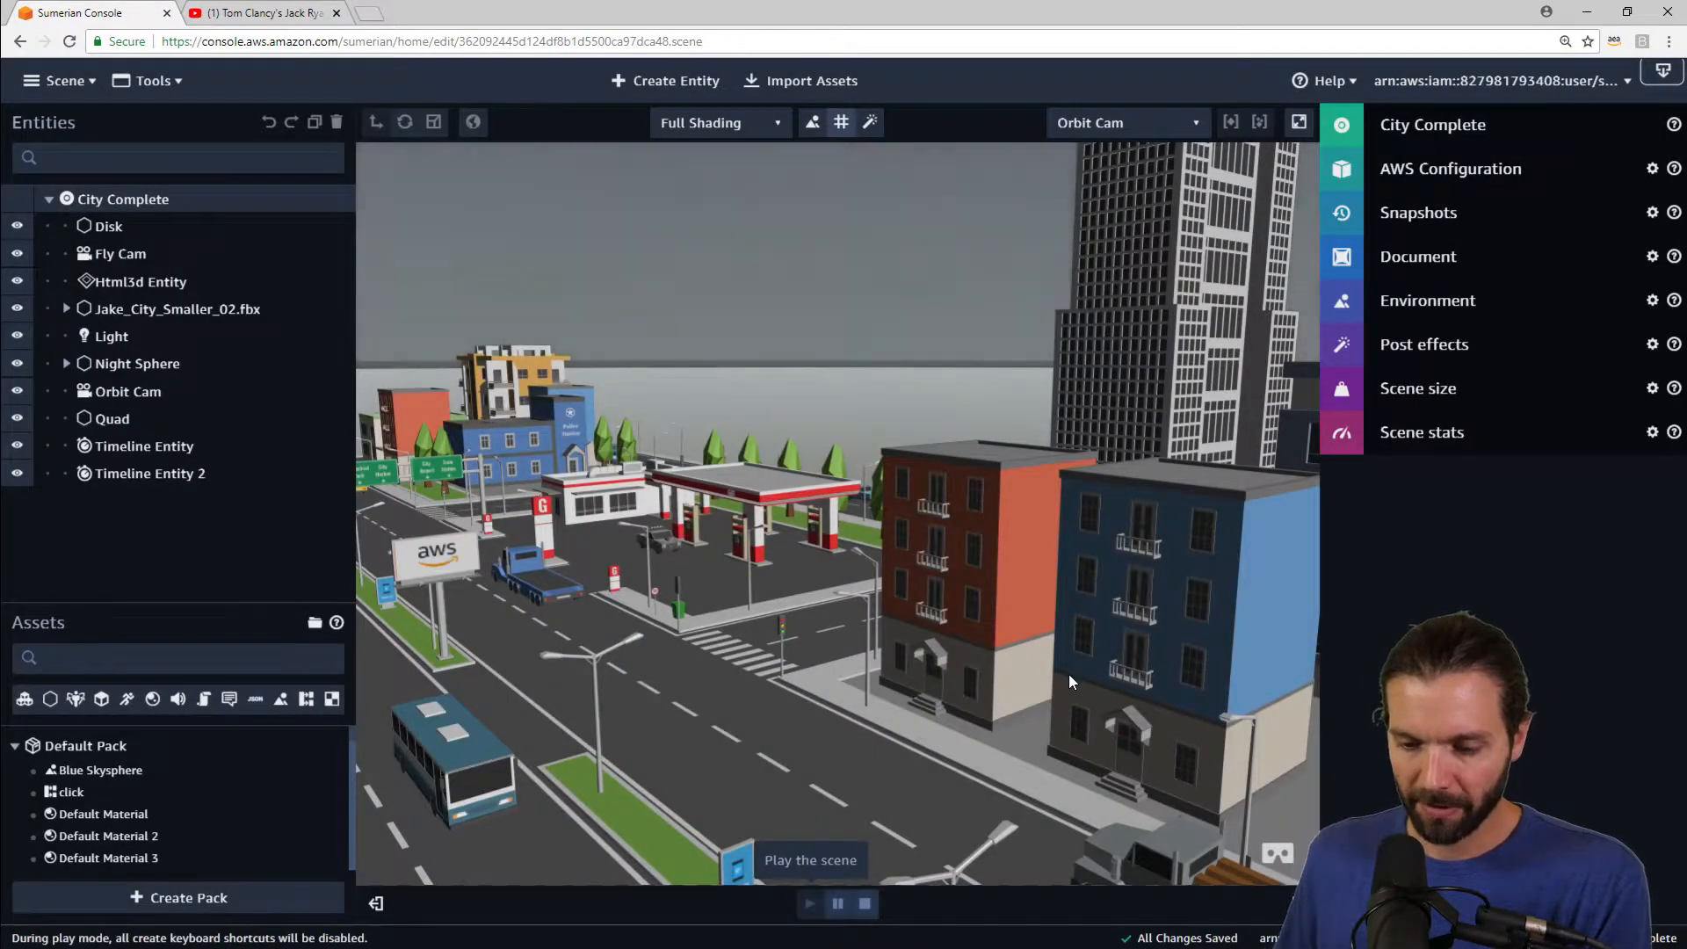
click(866, 906)
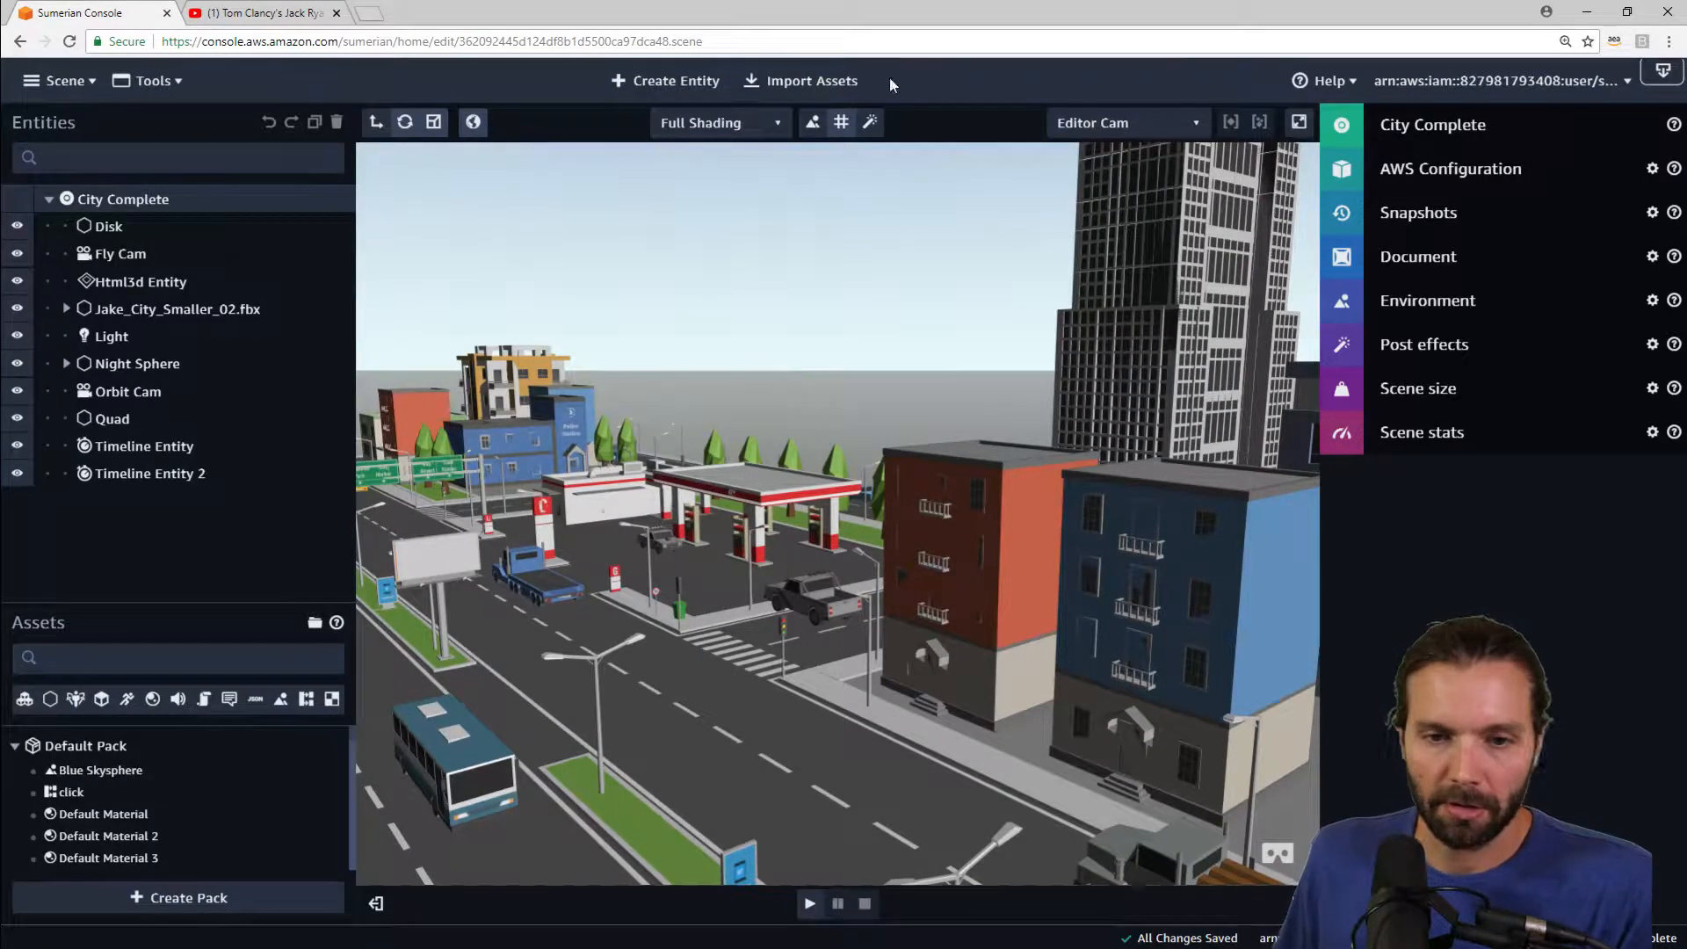
Step: Create a new empty entity and name it Car
click(696, 80)
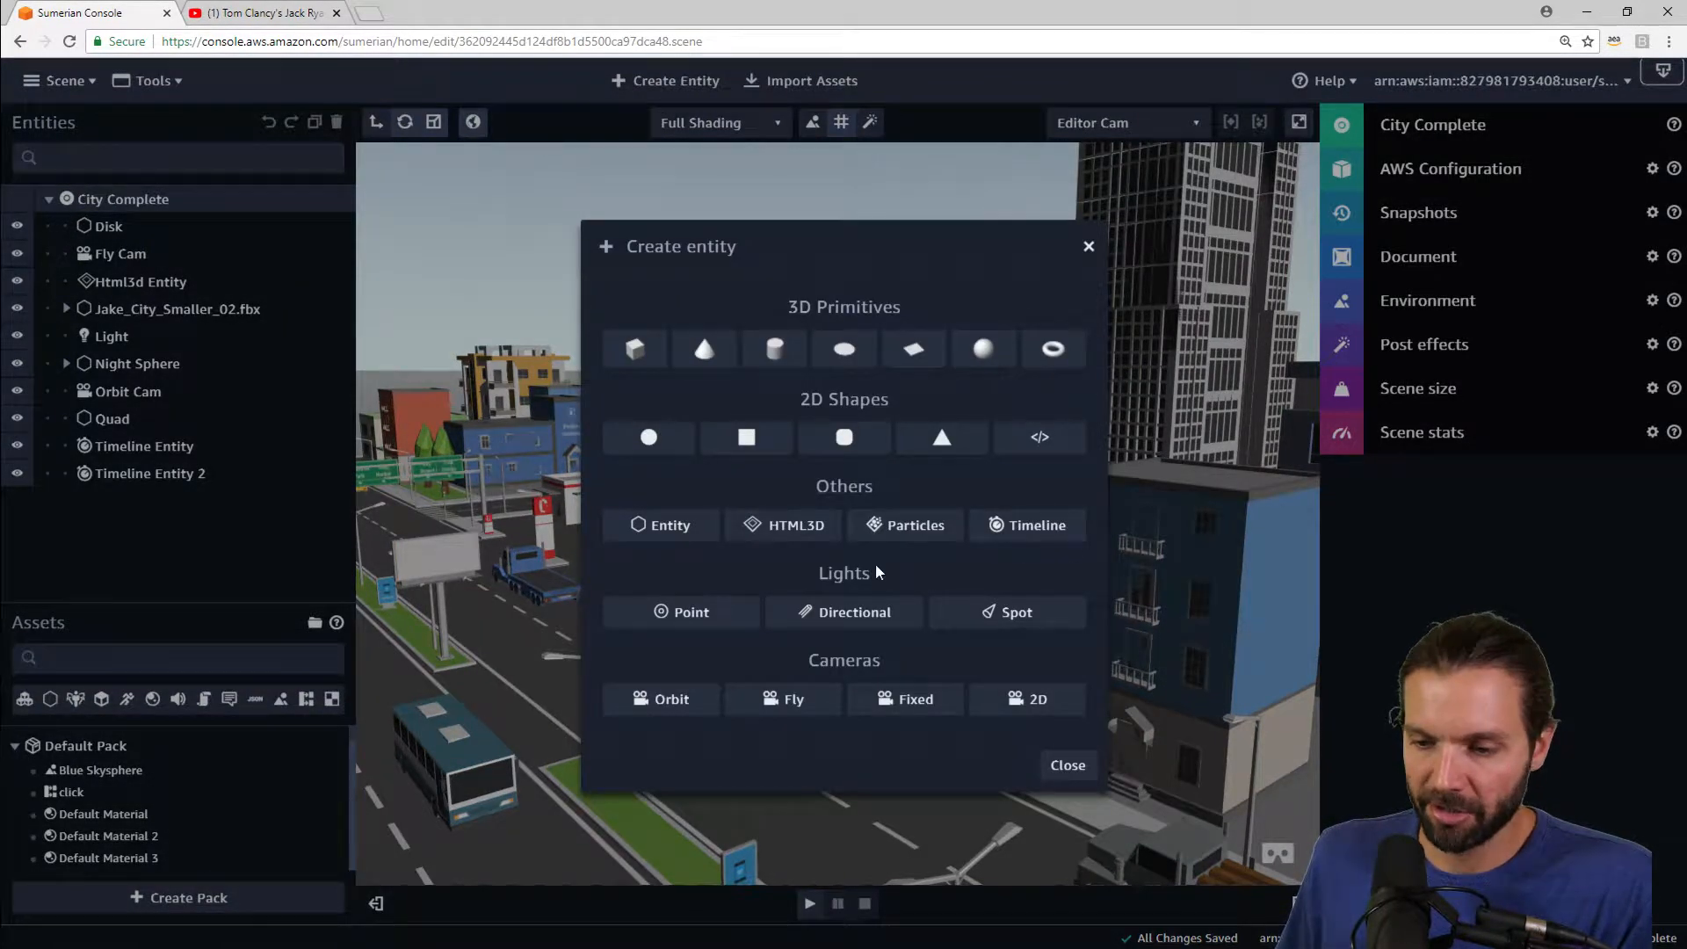
click(660, 526)
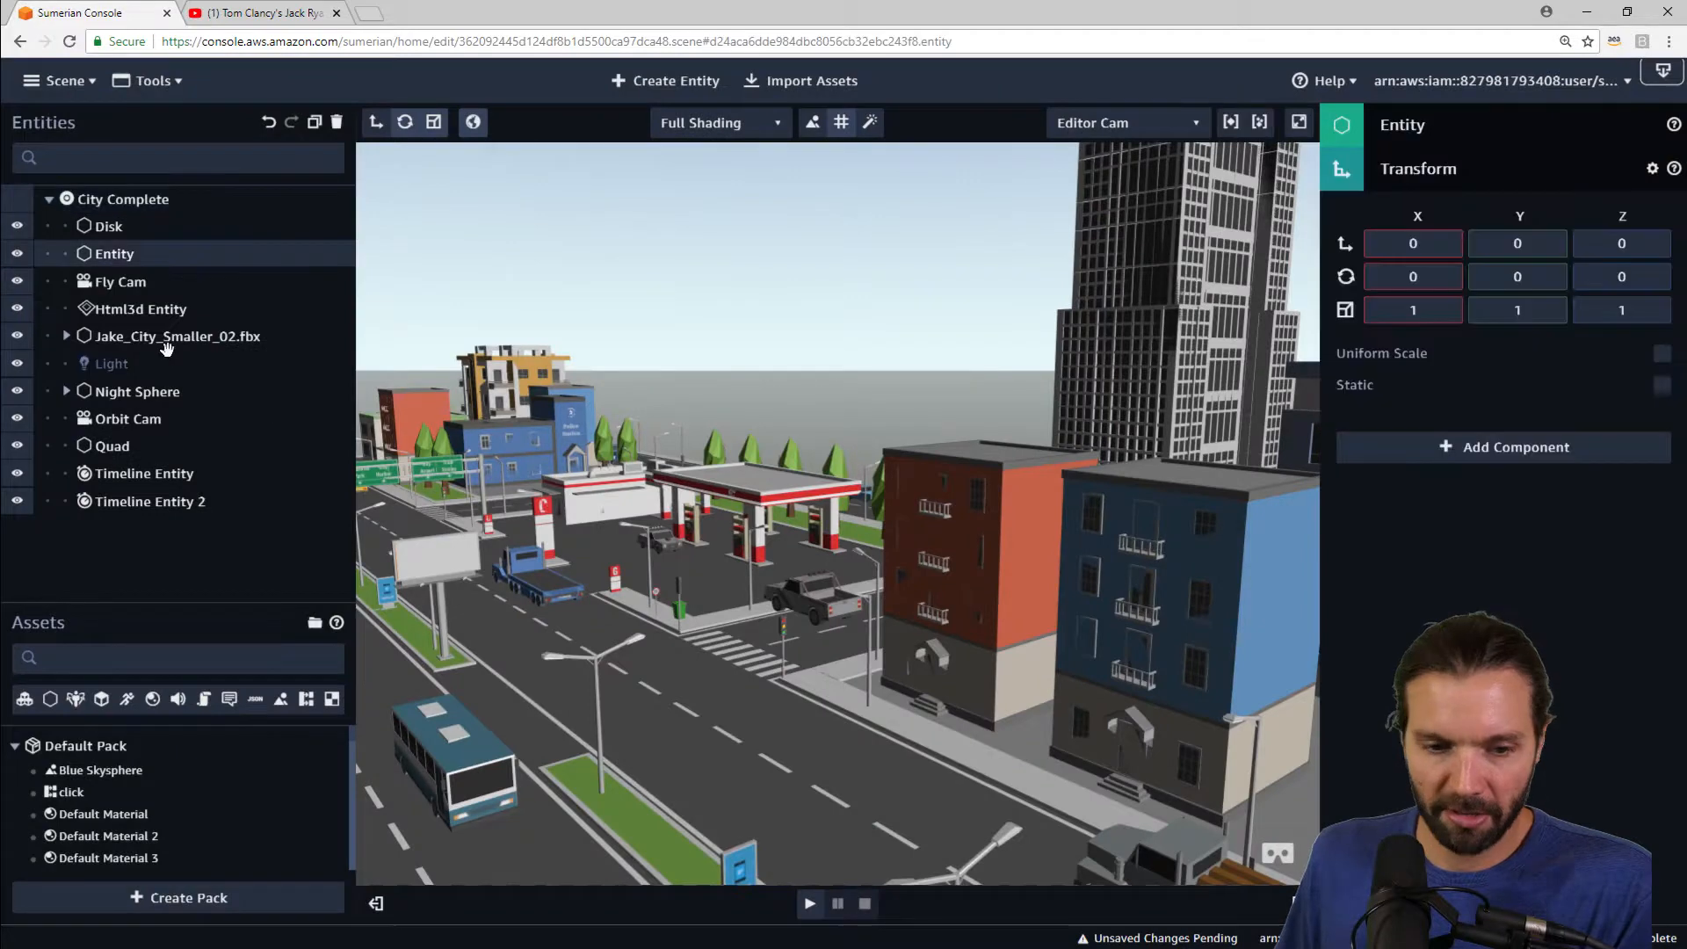
click(1449, 124)
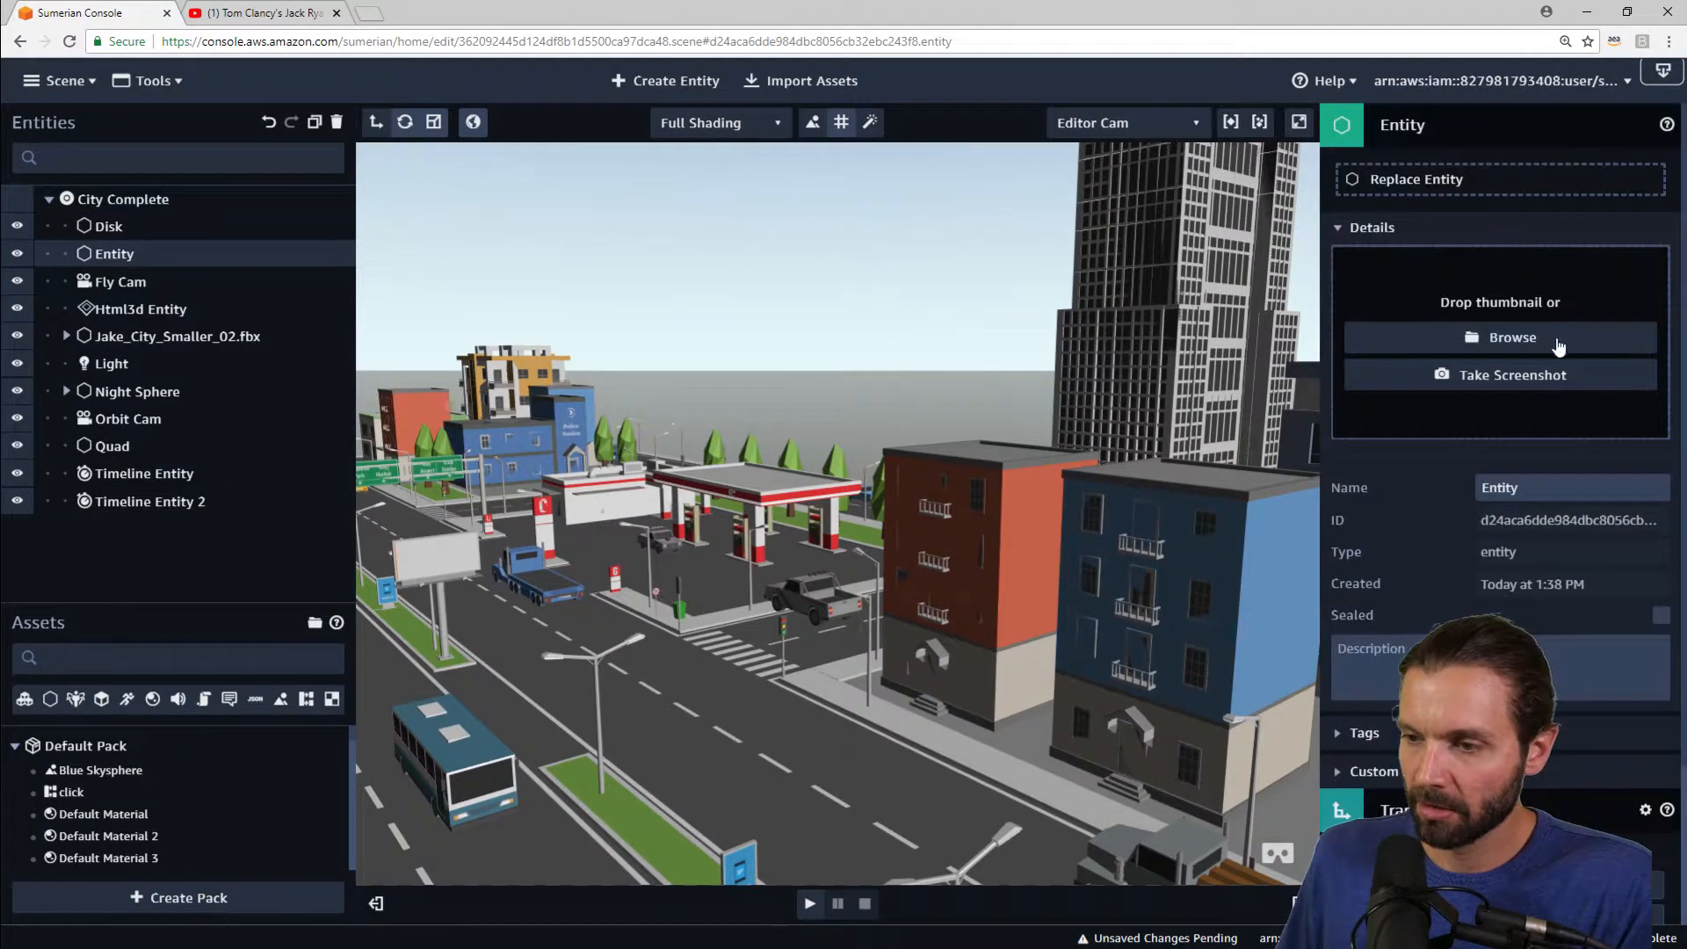
double_click(1542, 488)
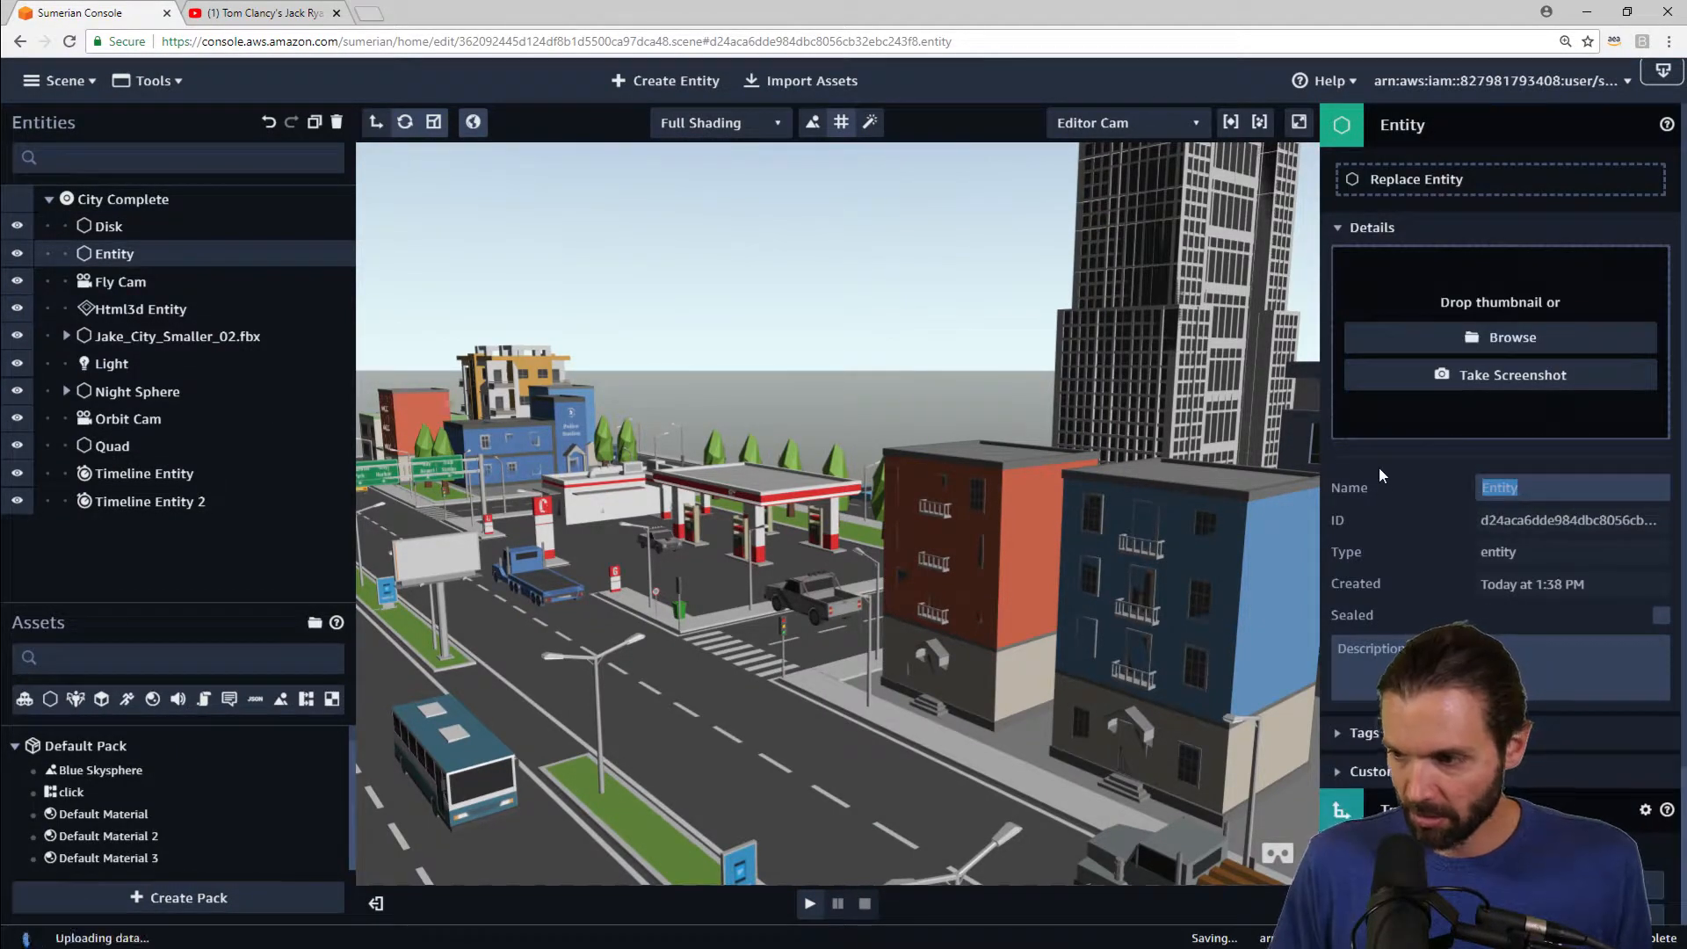
text(Car)
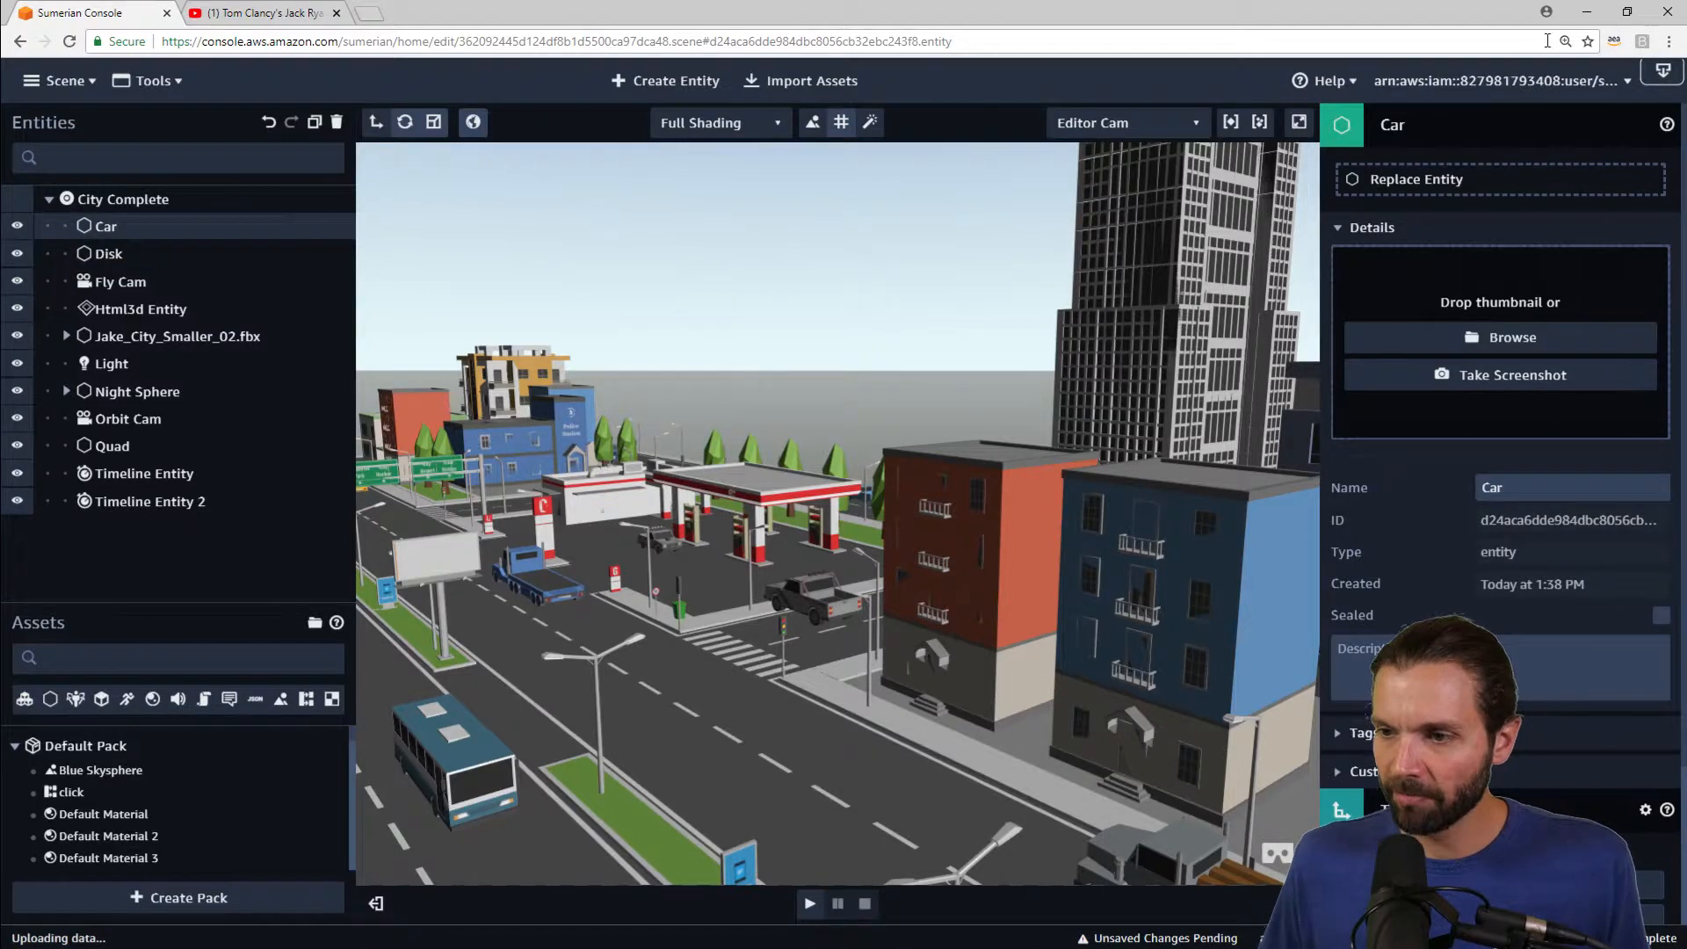
click(1452, 124)
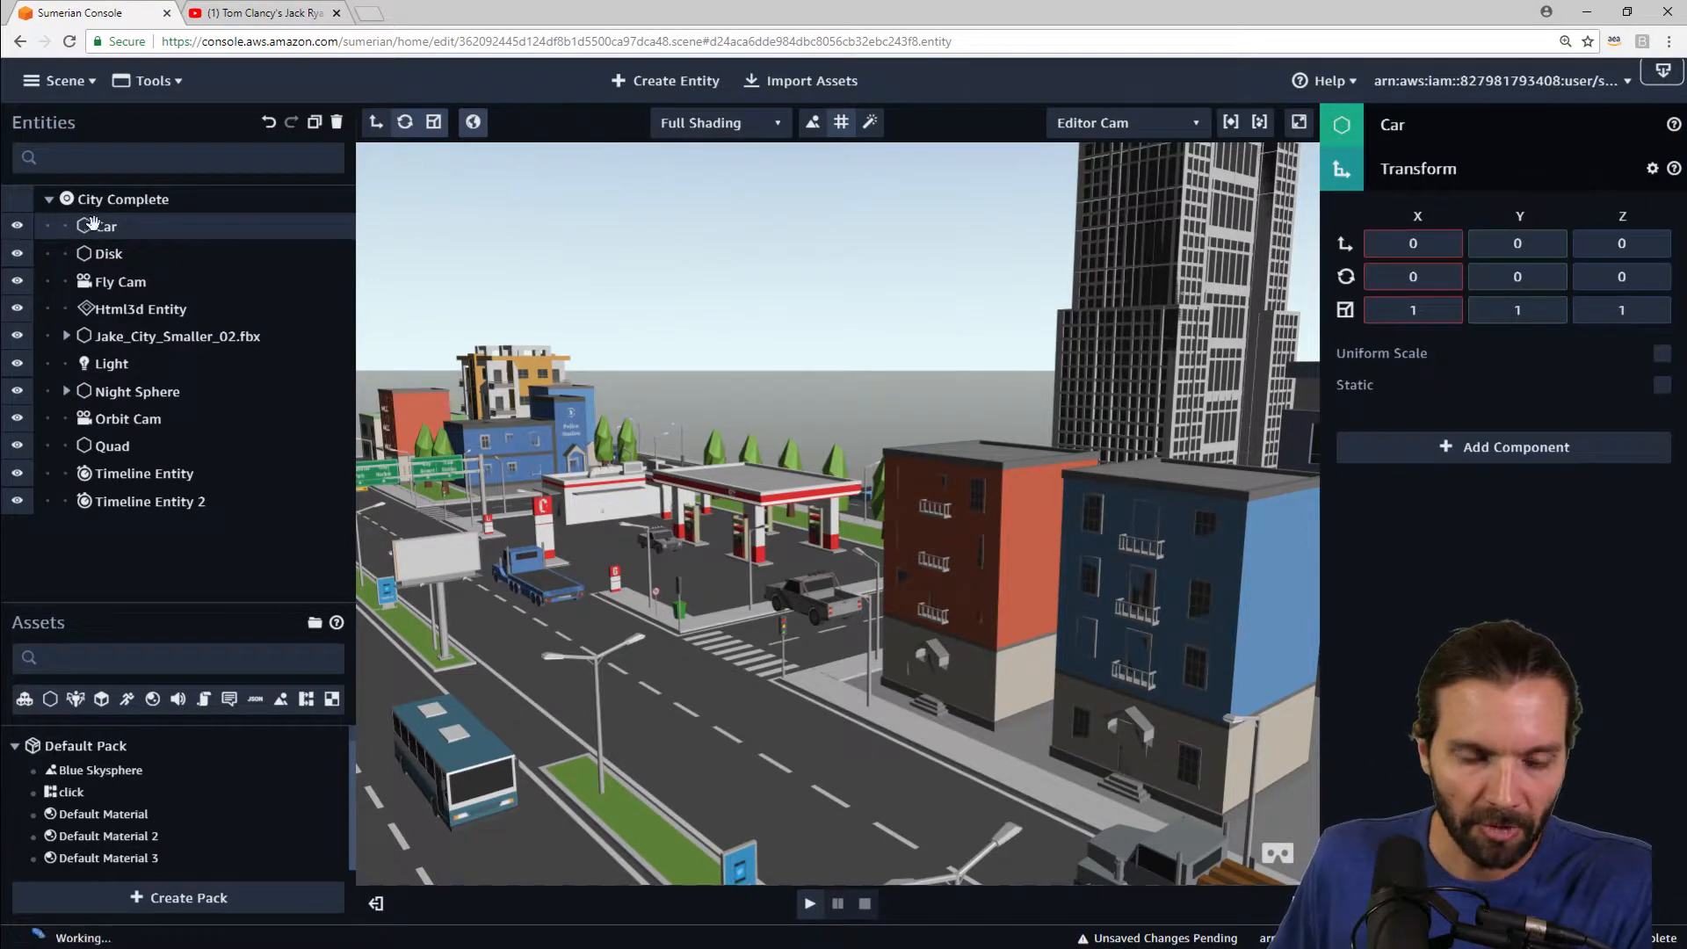
Step: Move the Car entity into Jake_City_Smaller_02.fbx in the entity hierarchy
drag(107, 225, 127, 283)
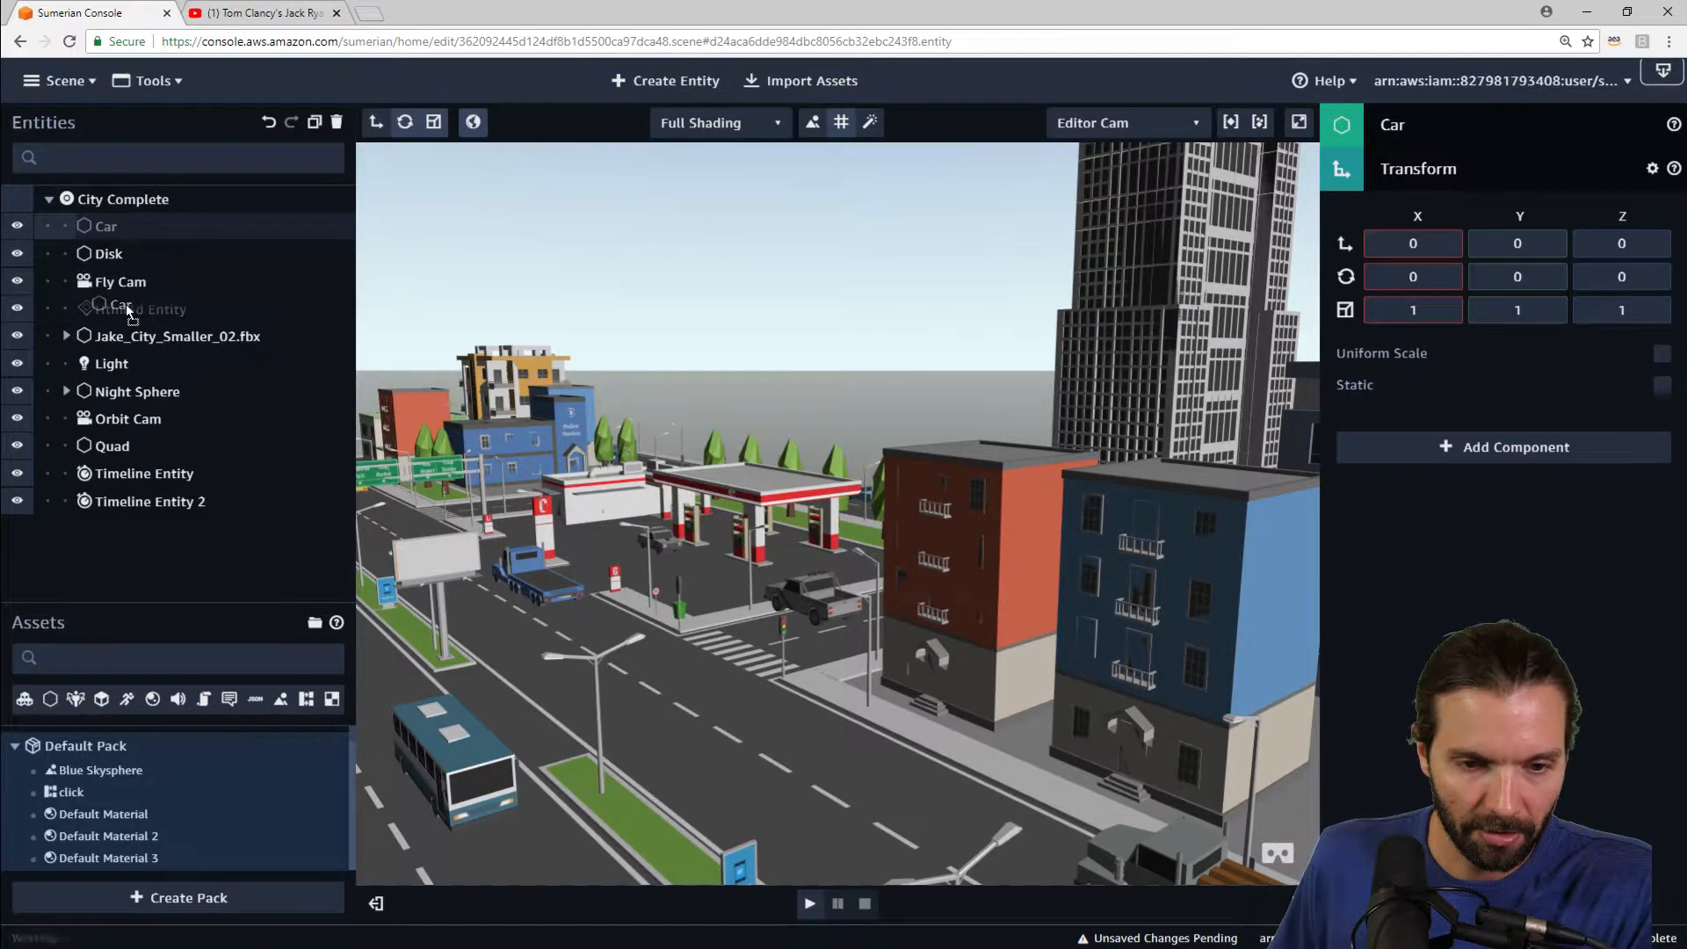
drag(125, 304, 130, 334)
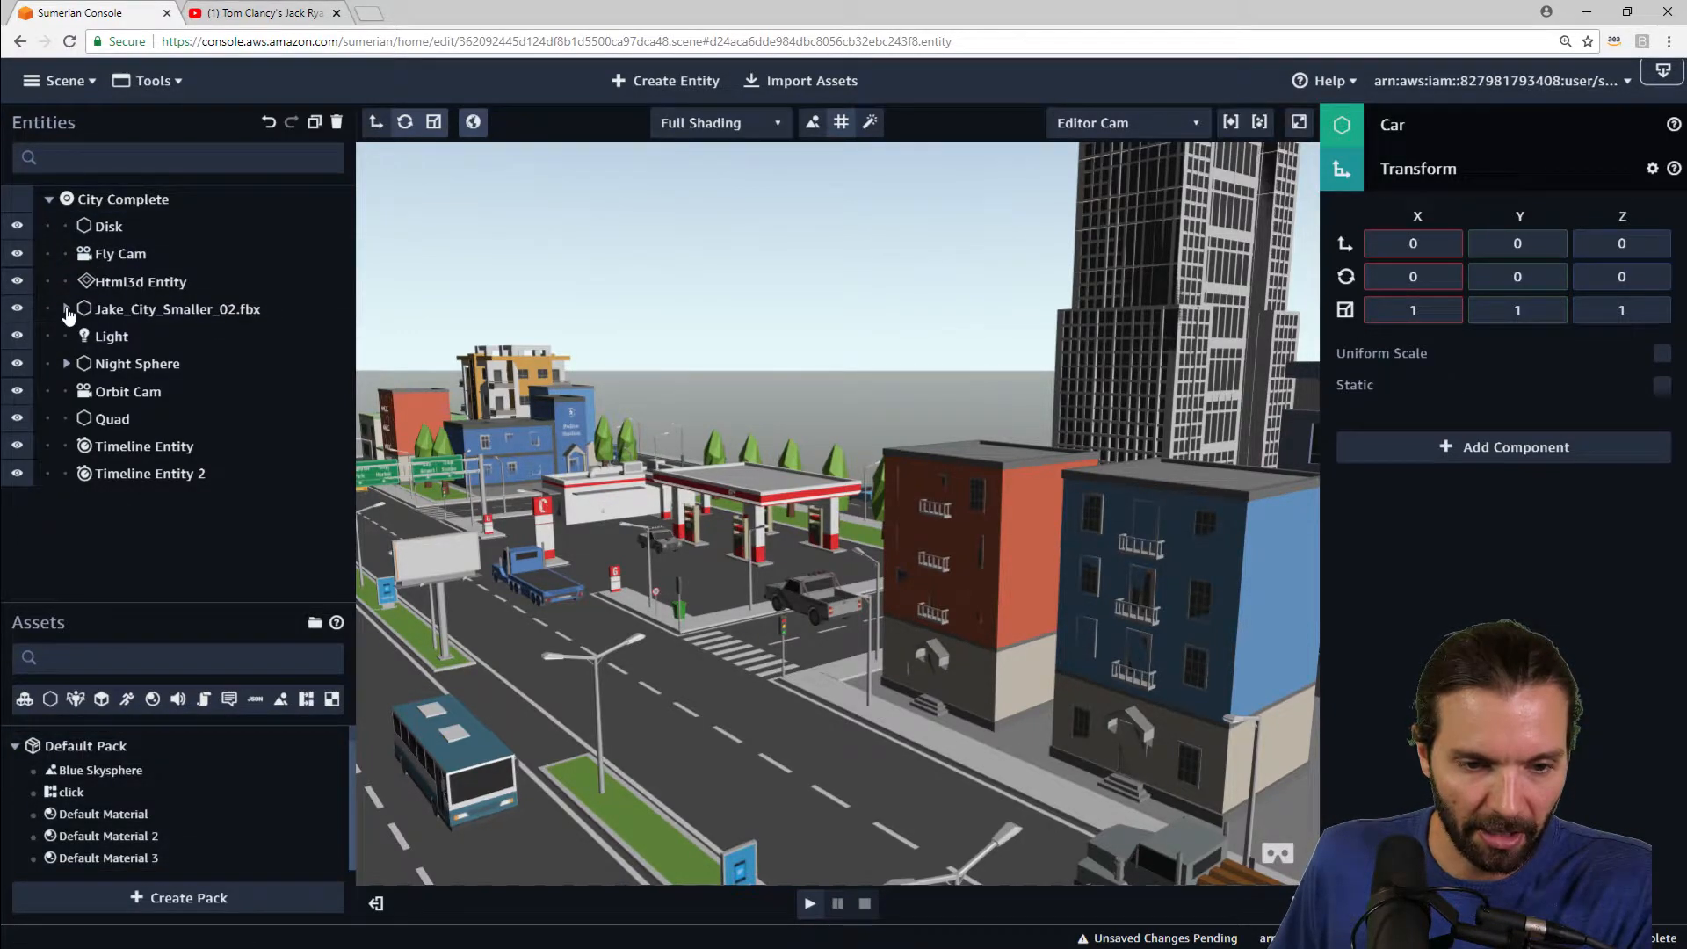
click(65, 309)
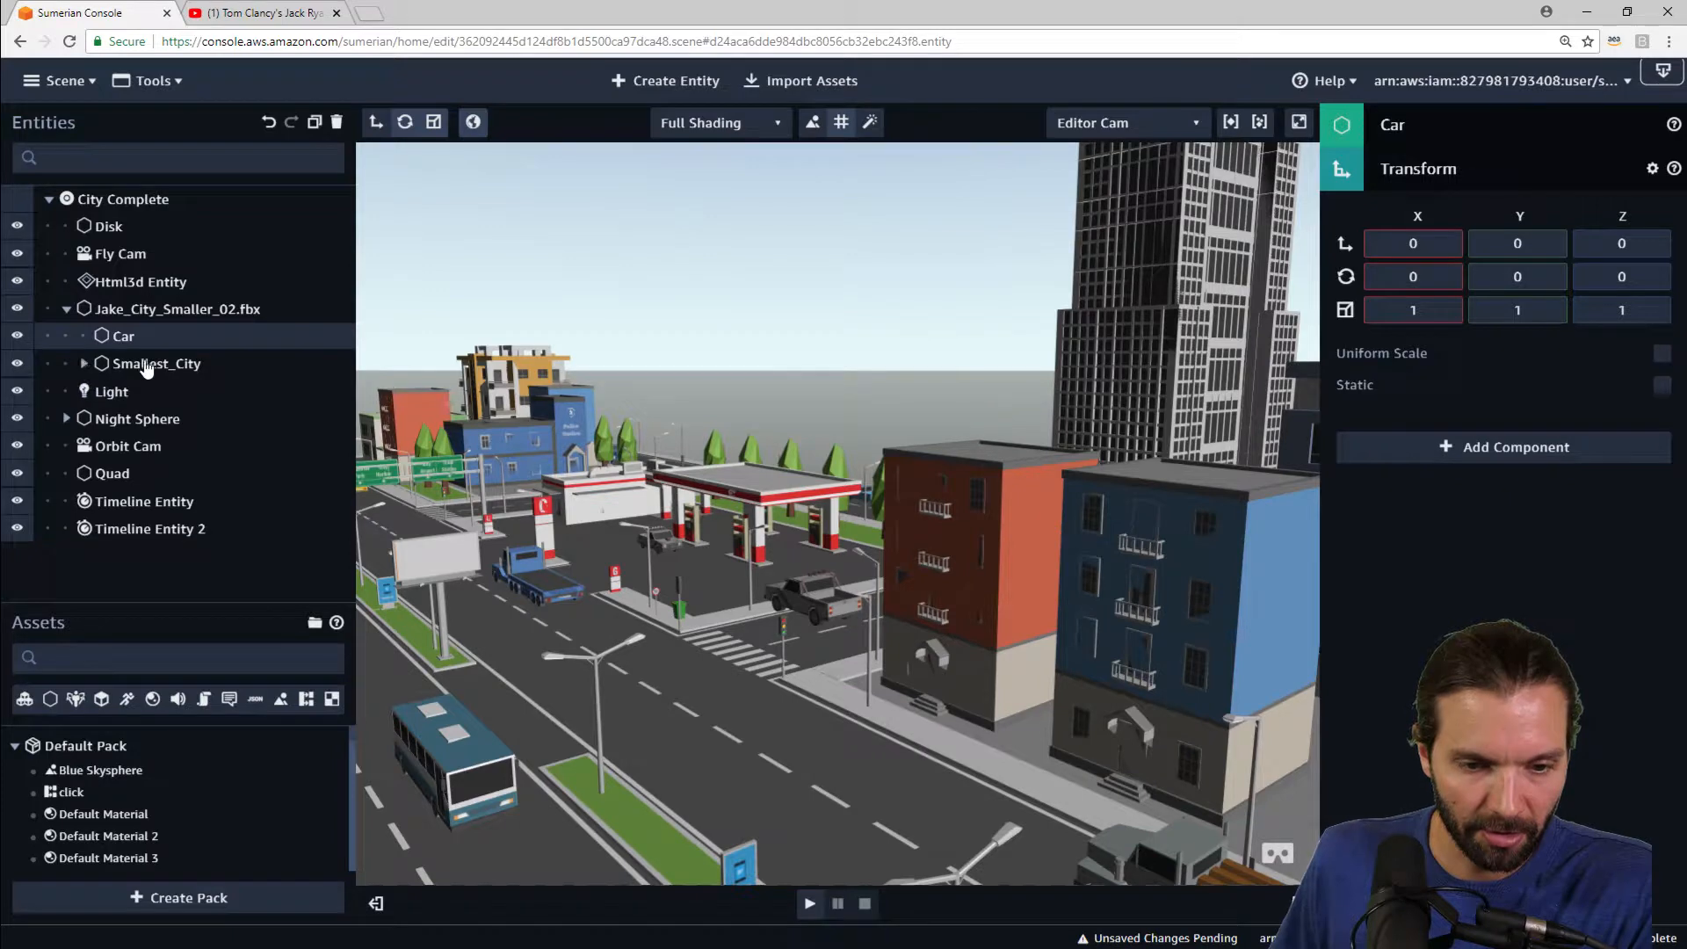
click(84, 363)
click(84, 363)
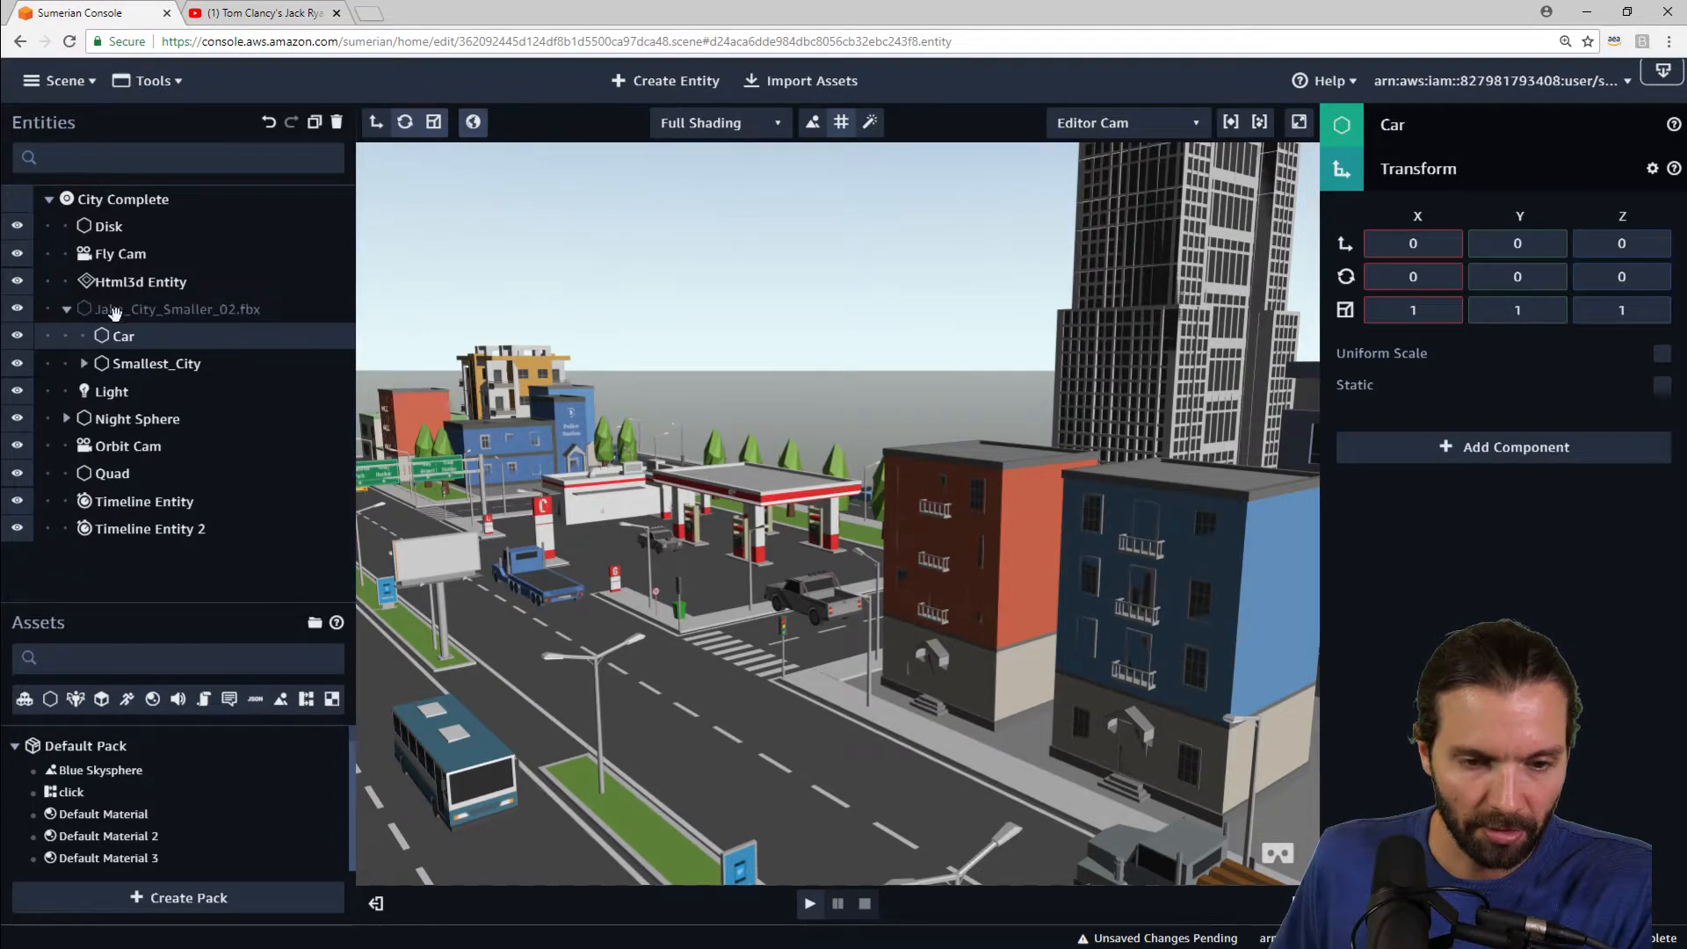
Step: Rename the Car entity to Muscle Car
click(1463, 118)
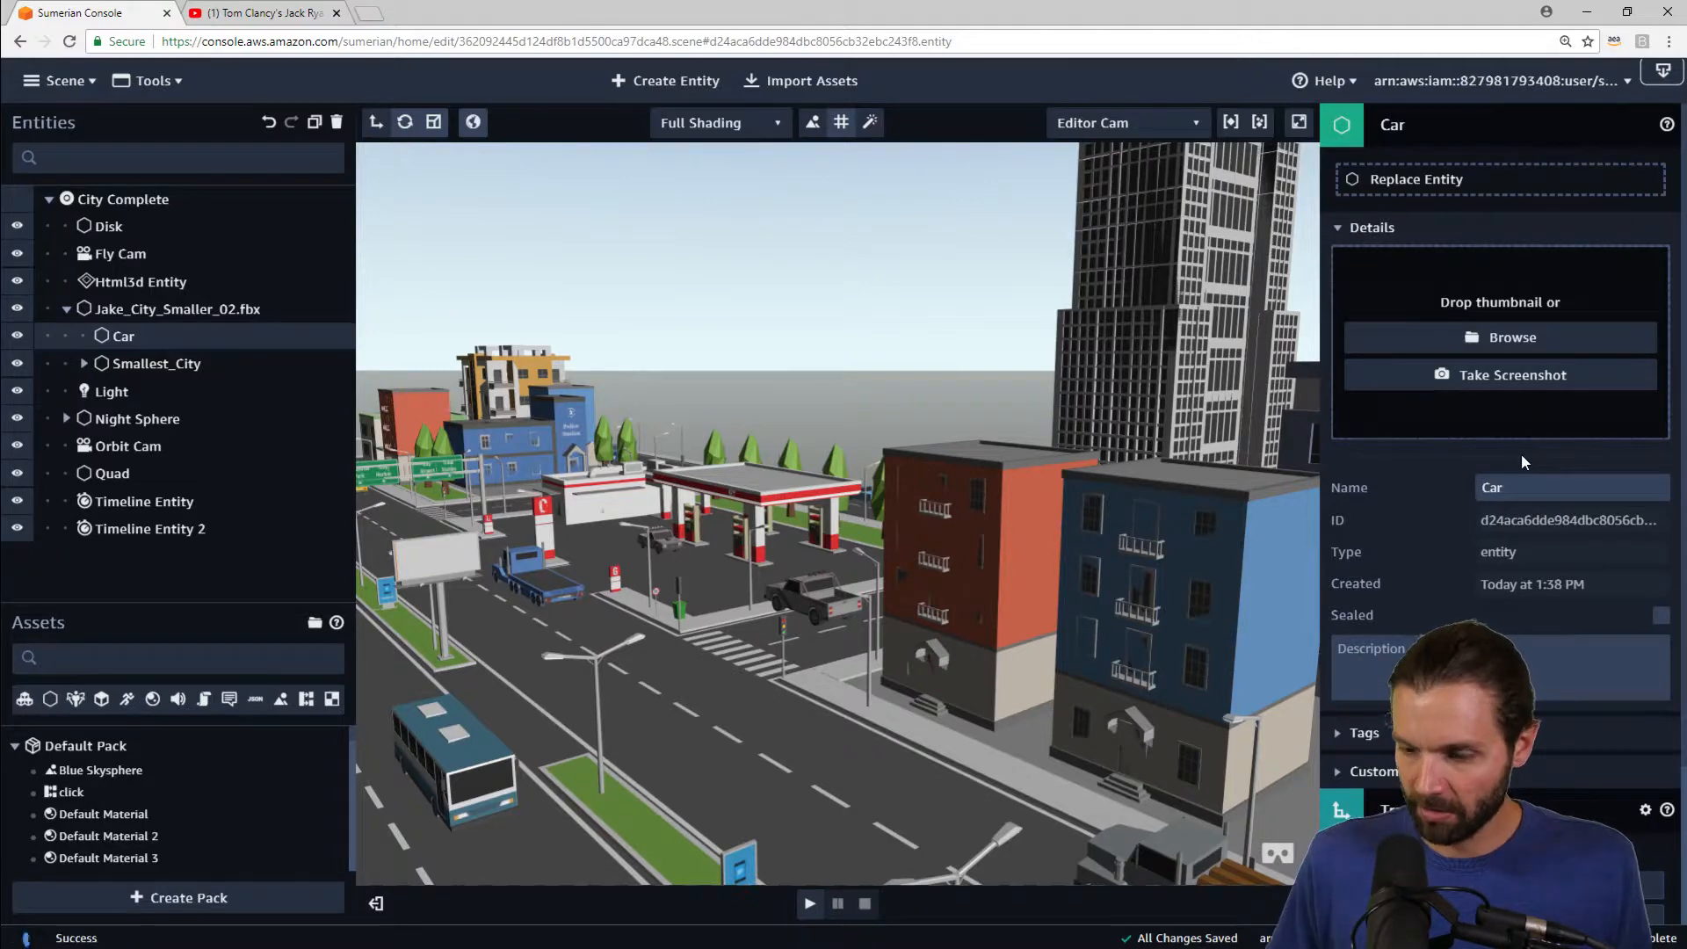
text(Muscle)
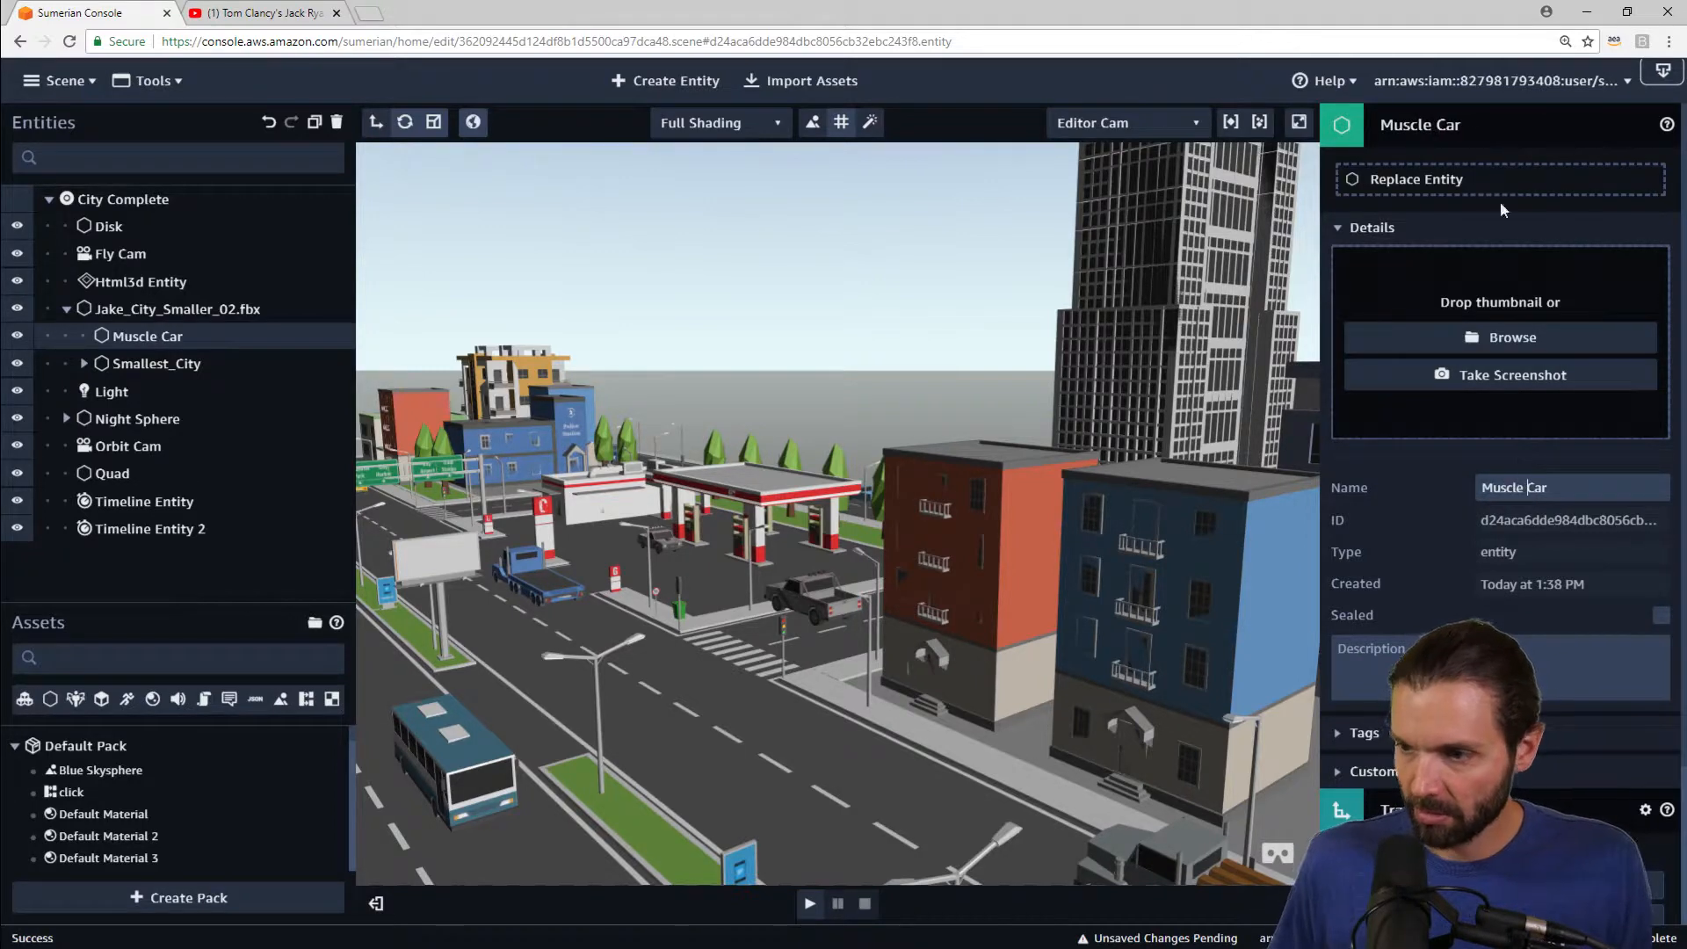
Step: Search the entities for muscle and parent the muscle car vehicle model under the Muscle Car entity
click(1493, 128)
click(92, 160)
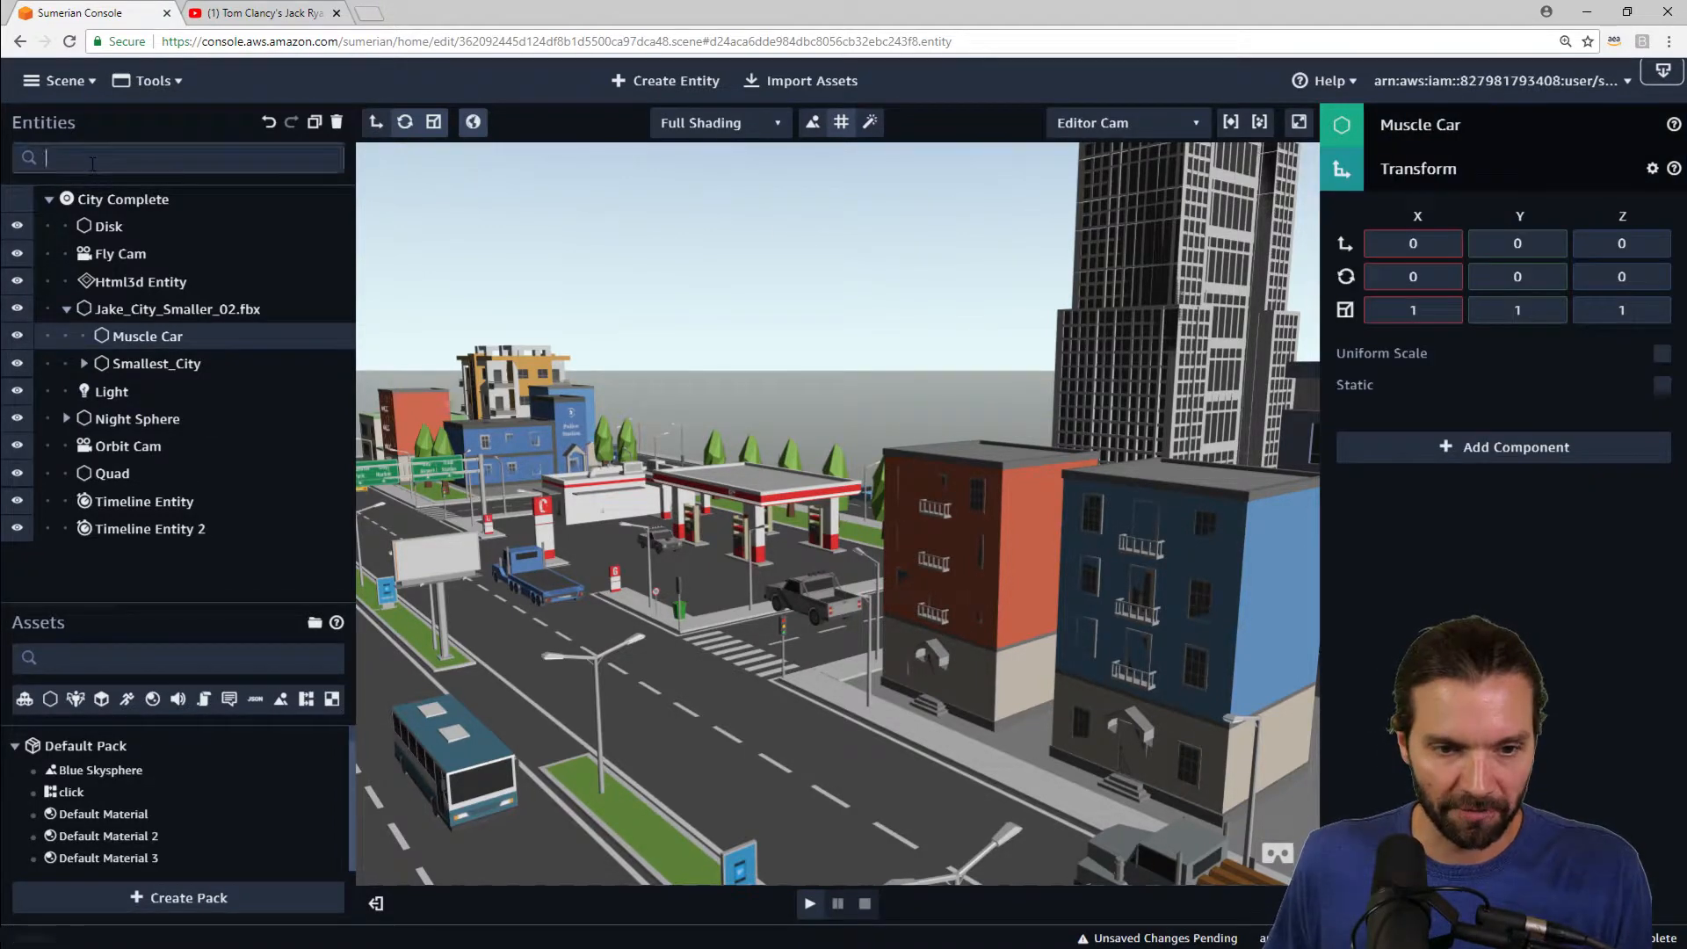
text(m)
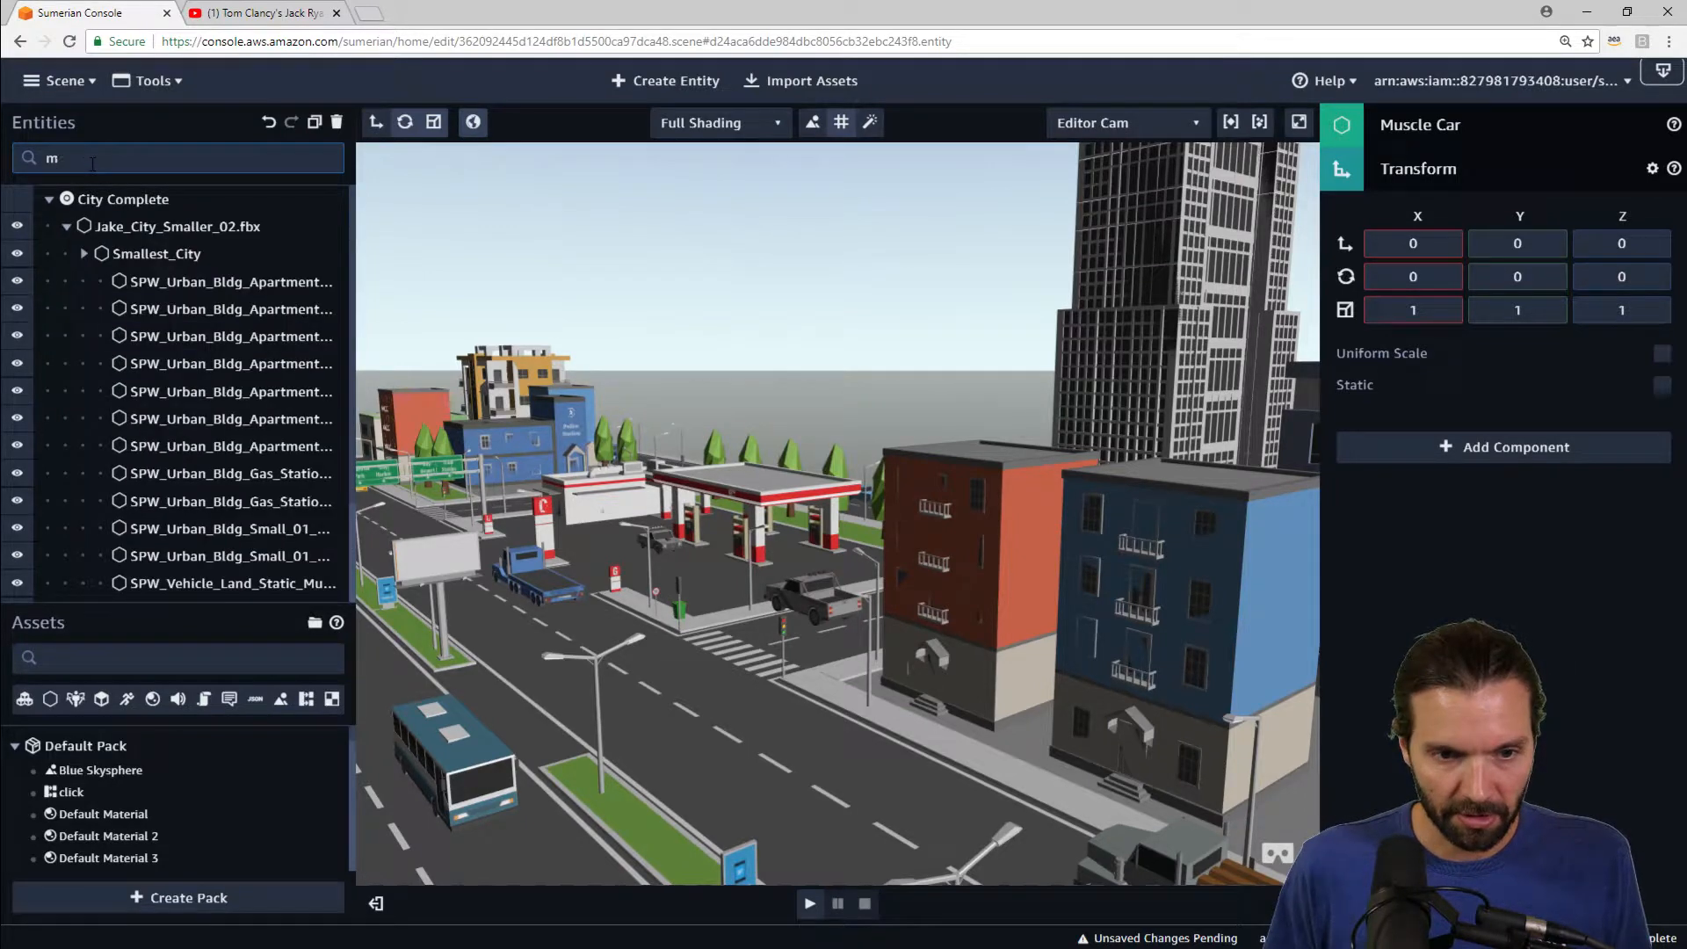
text(sucuscle)
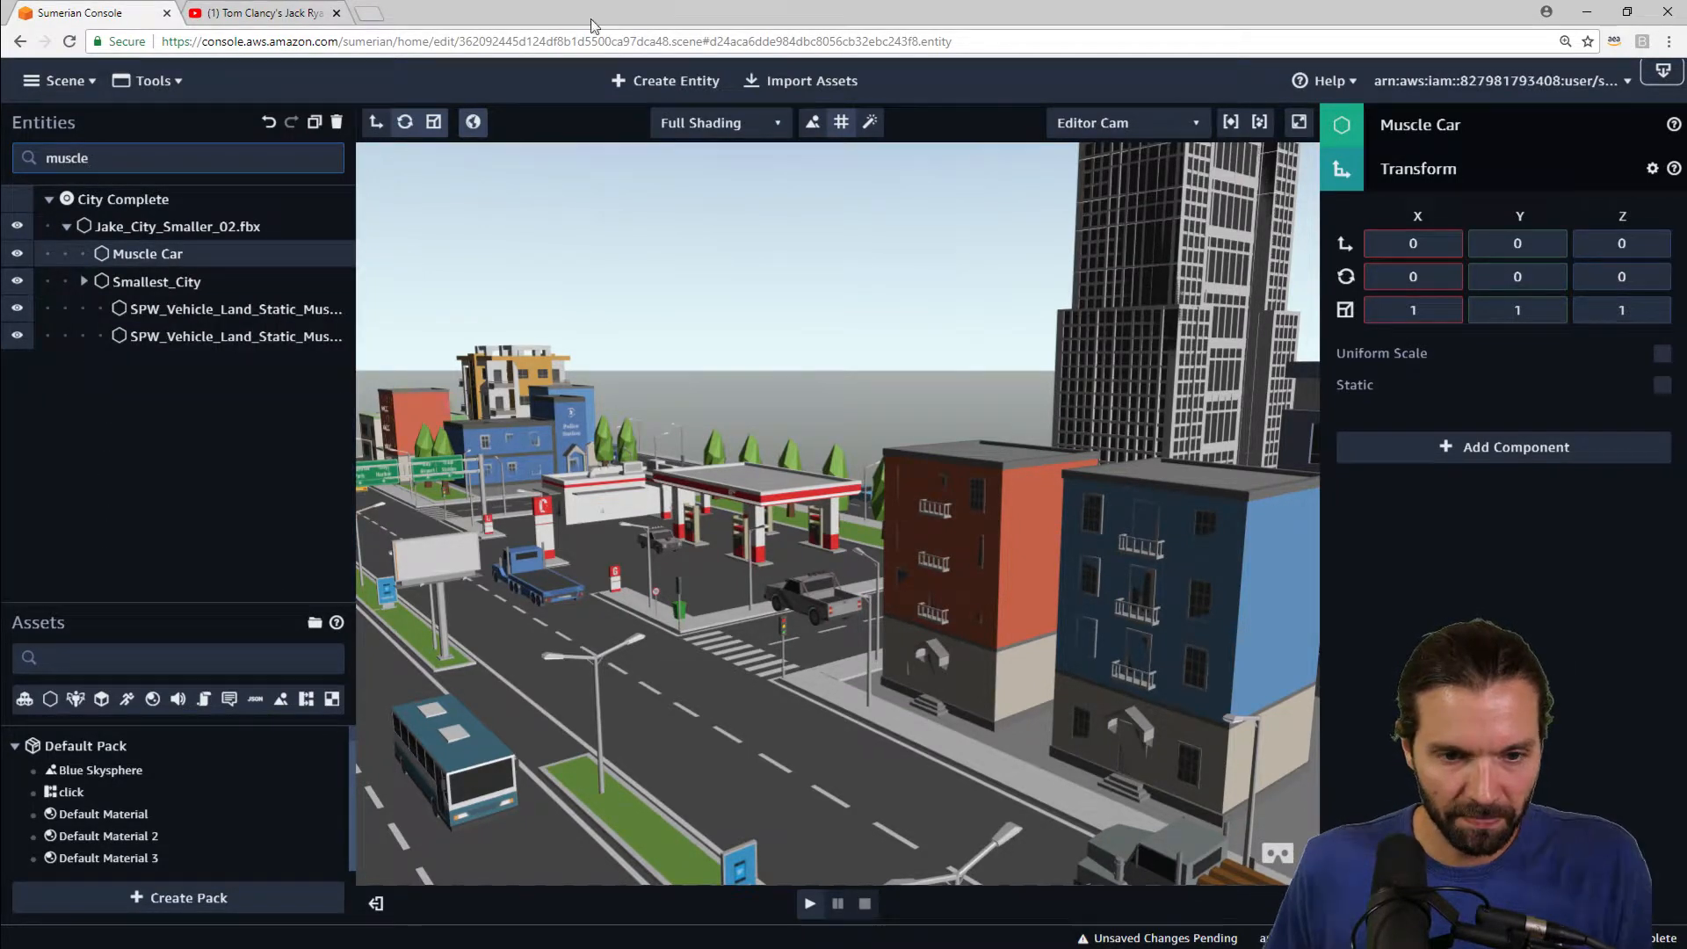
drag(230, 309, 138, 253)
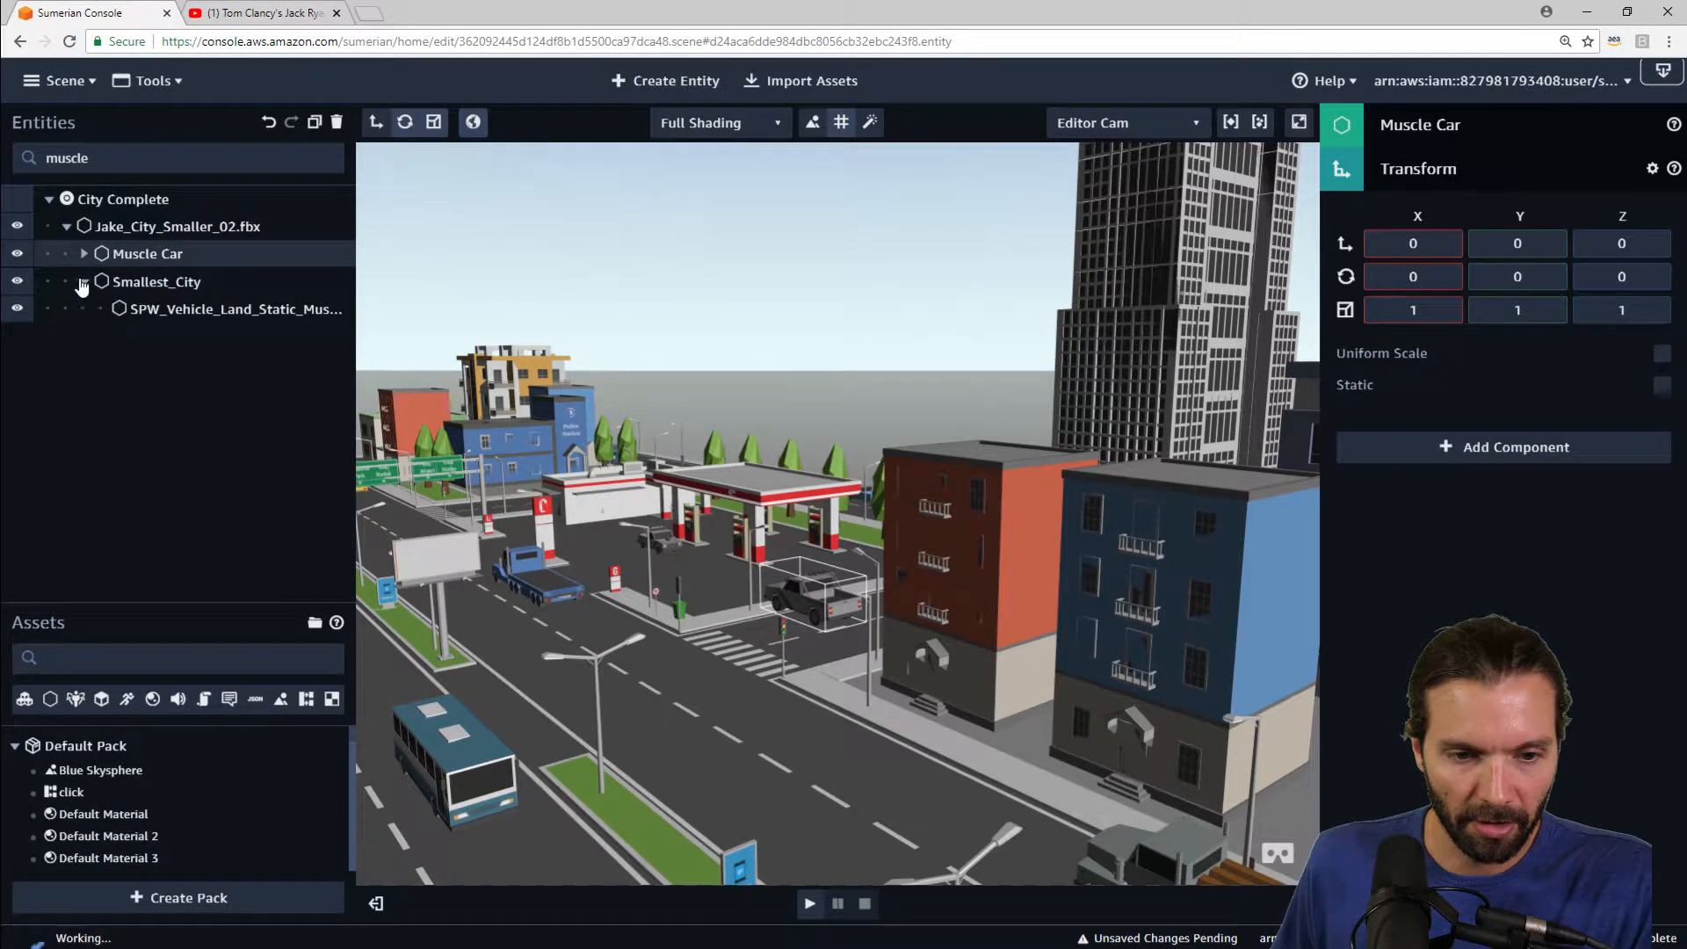
click(84, 254)
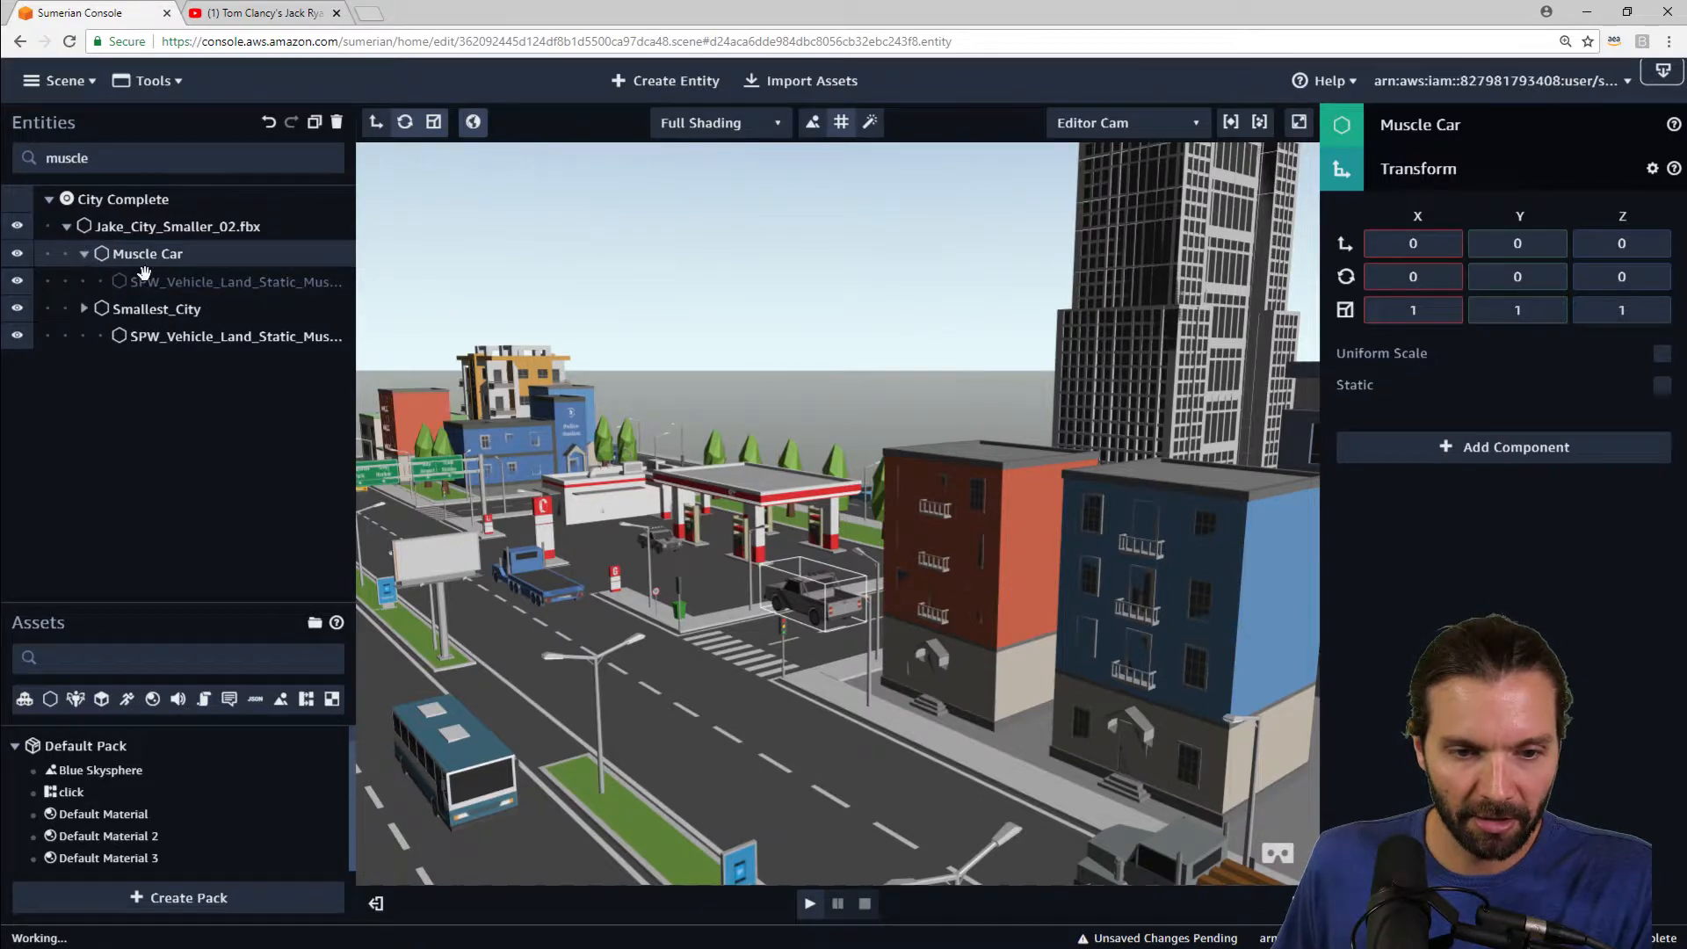
Step: Remove the Rigid Body and Collider components from the muscle car vehicle model
click(145, 281)
click(1569, 182)
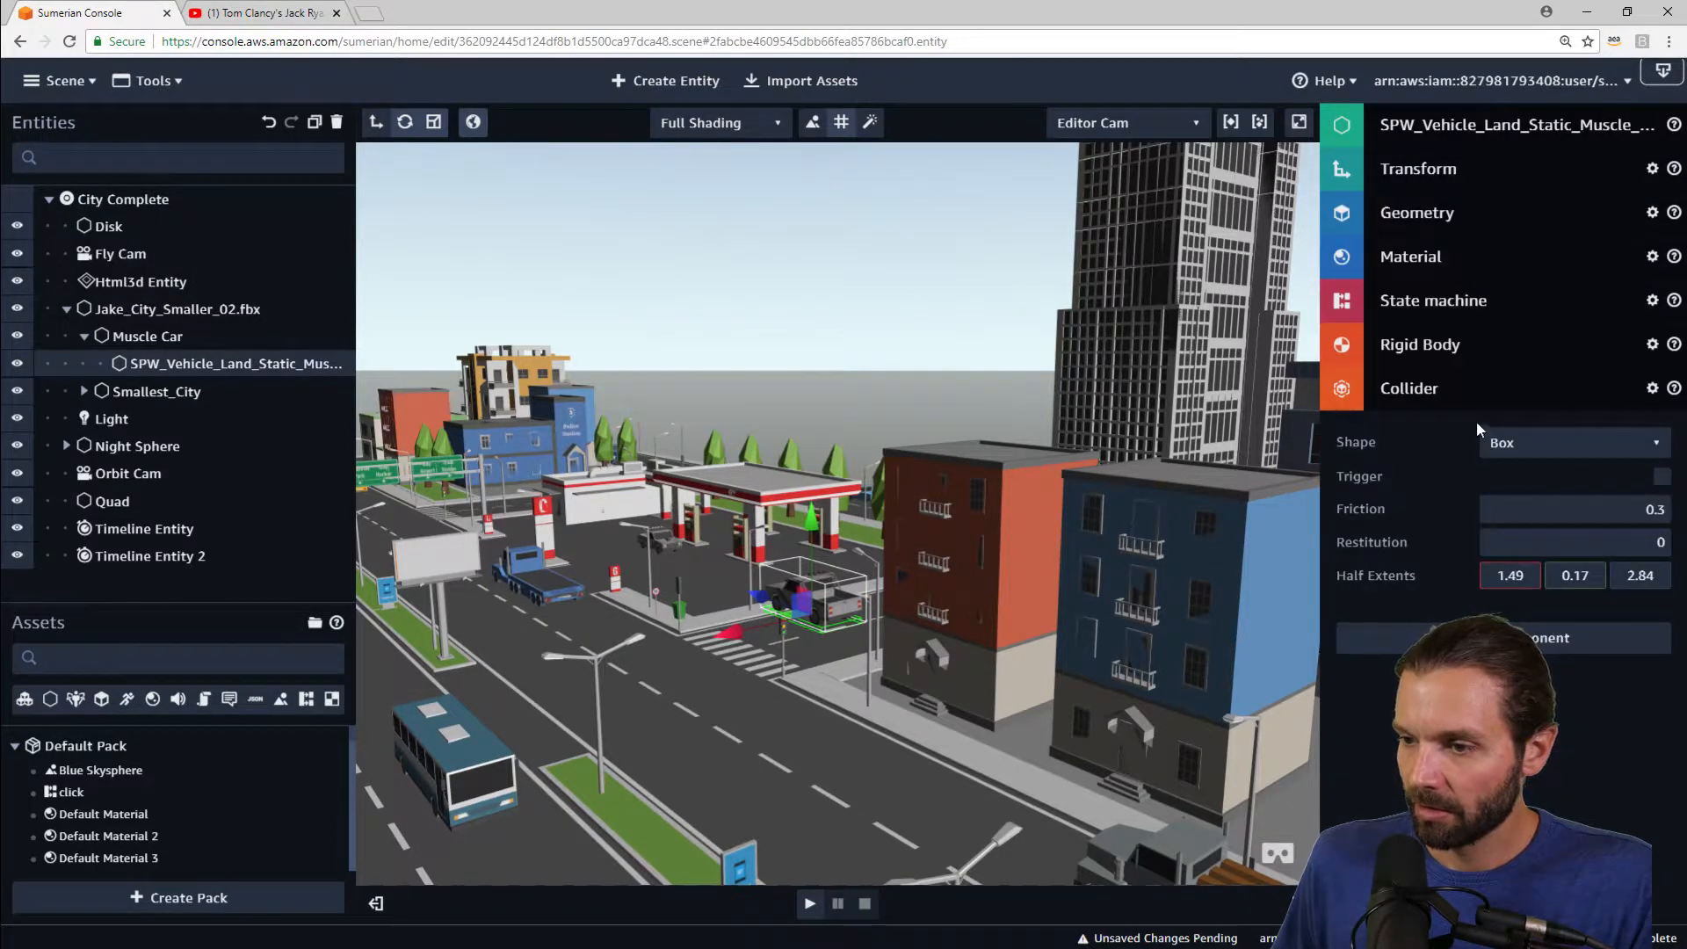
click(1481, 392)
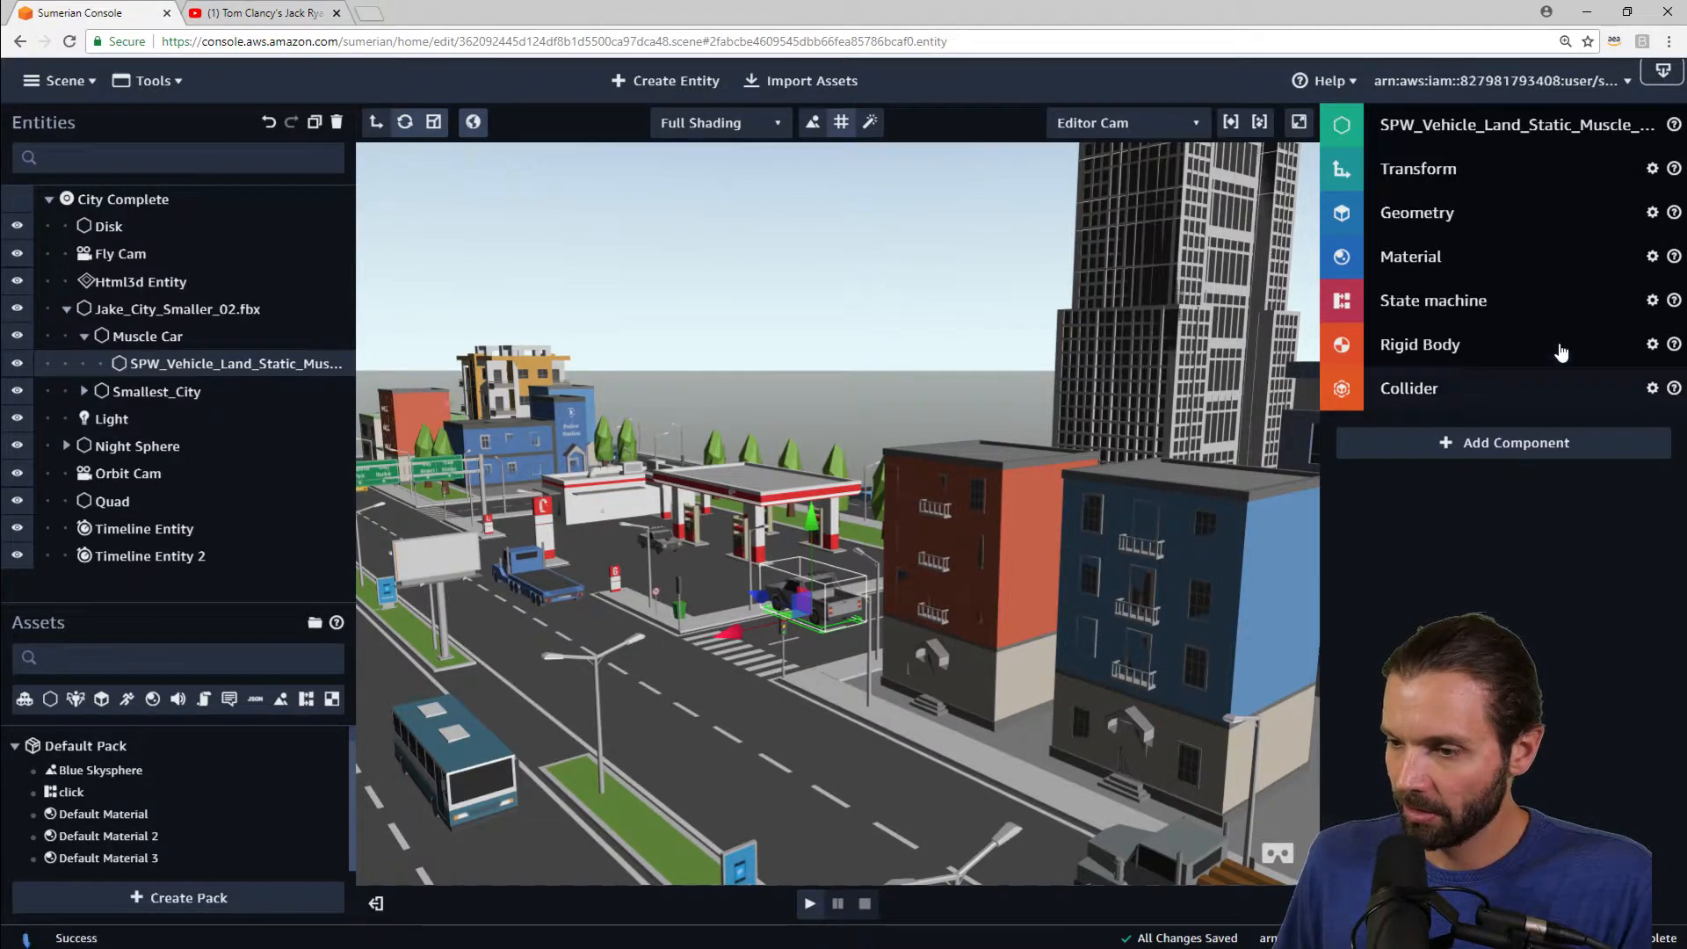
click(1651, 343)
click(1562, 567)
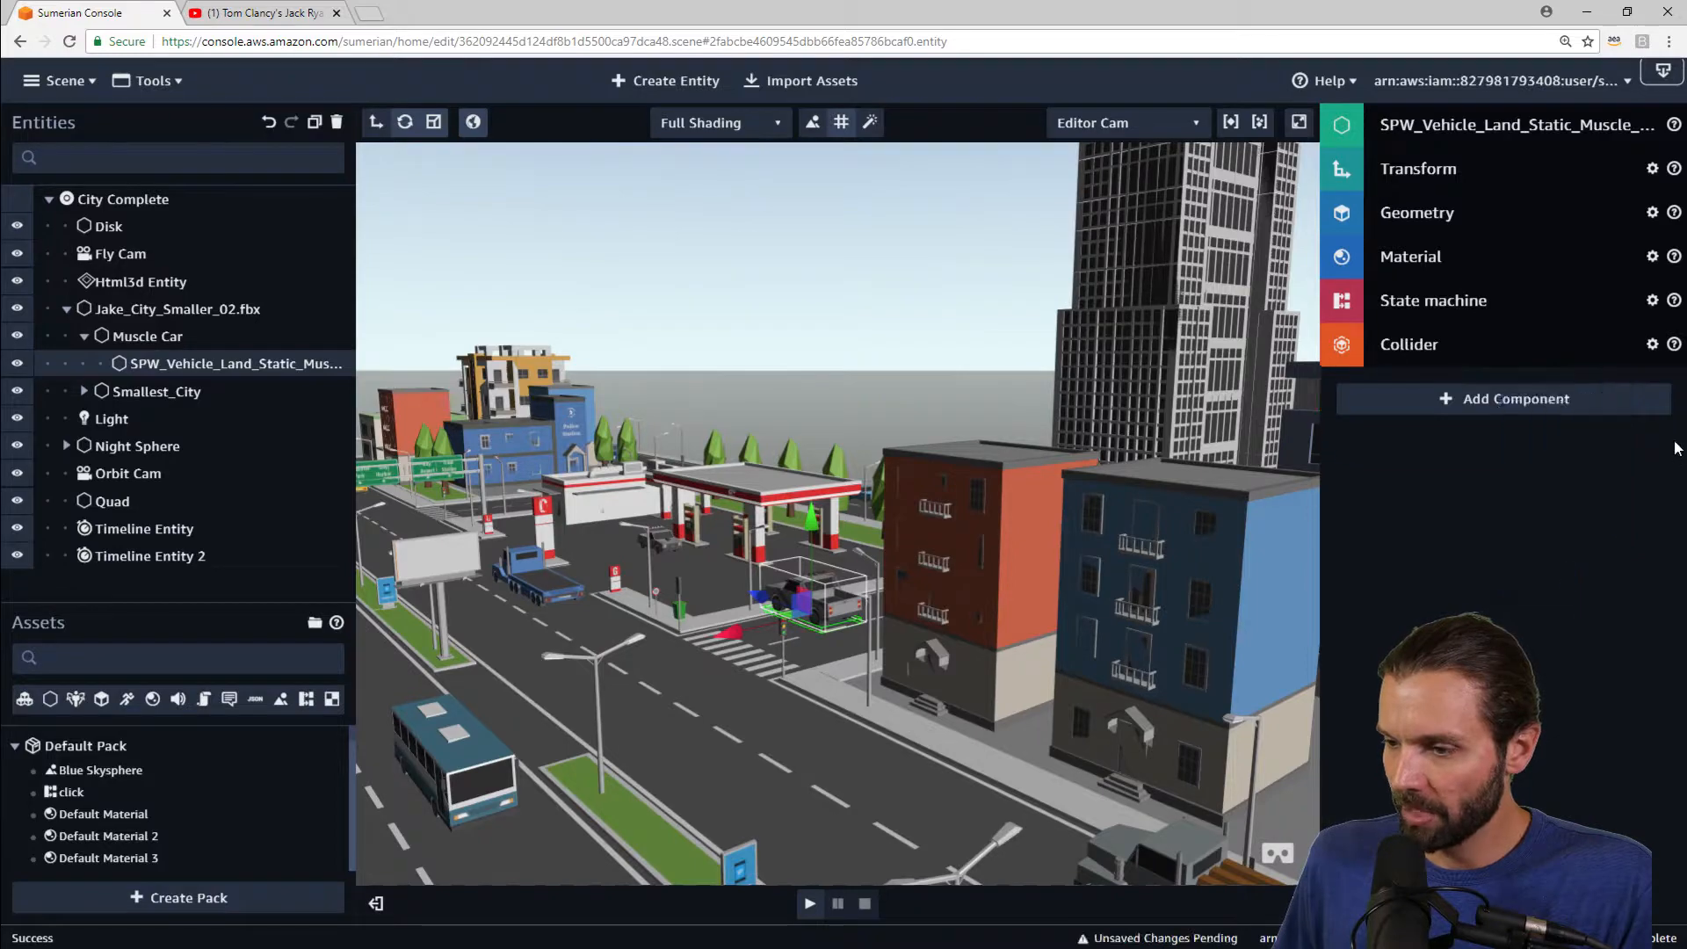
click(1651, 343)
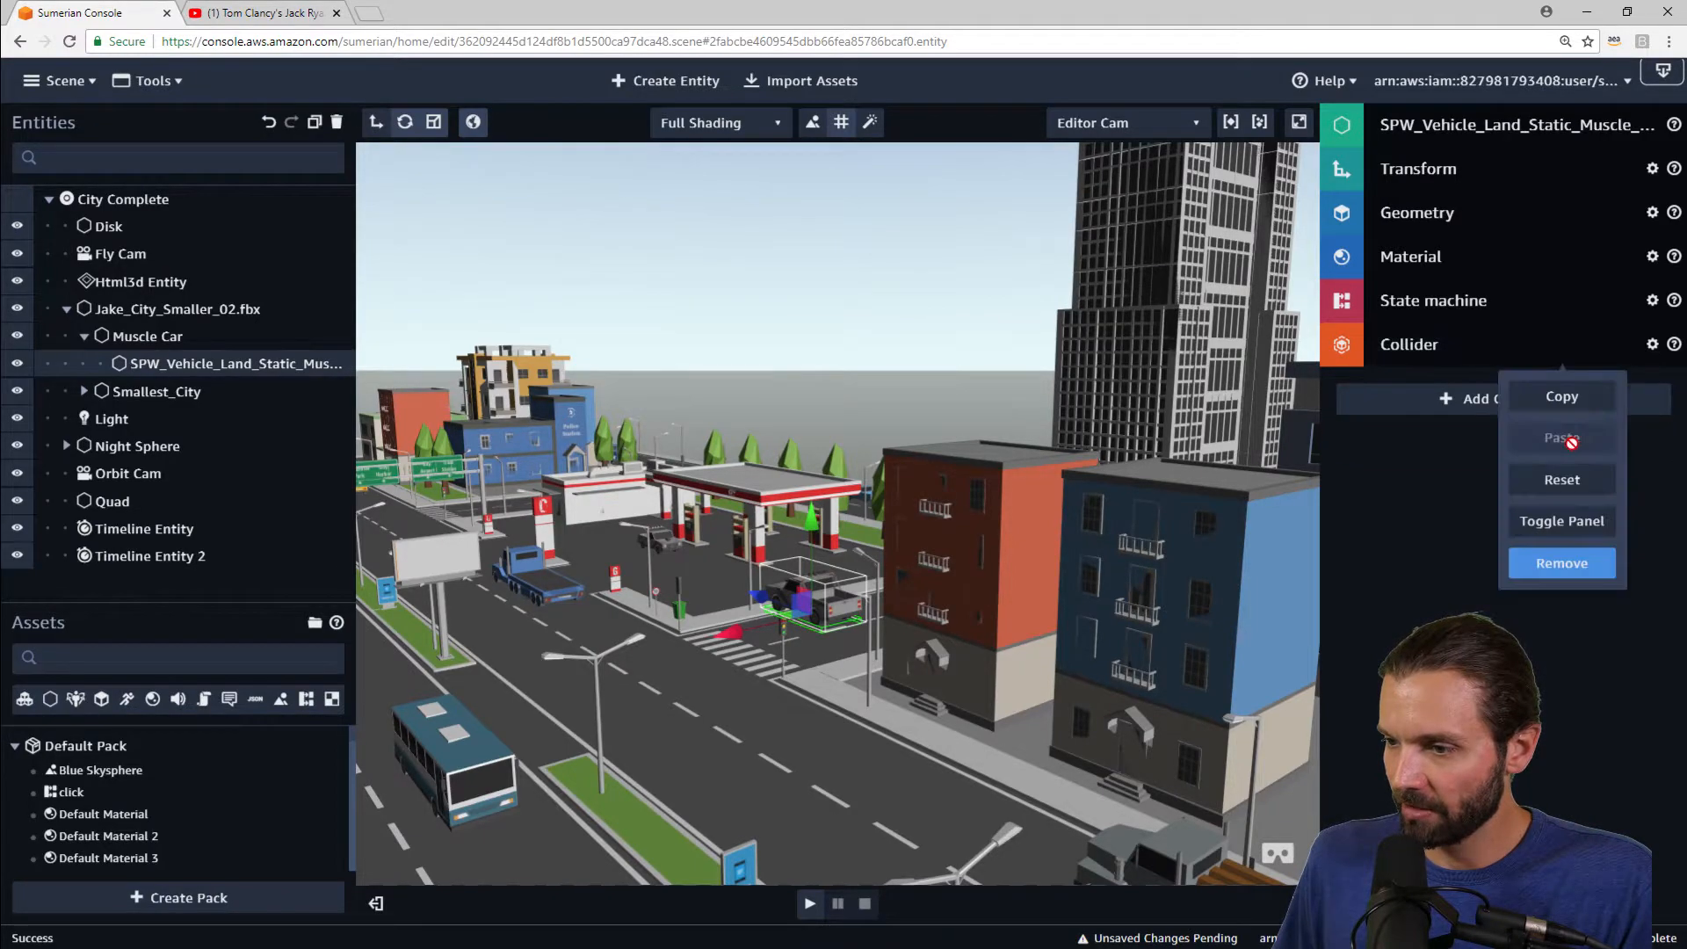
click(1562, 564)
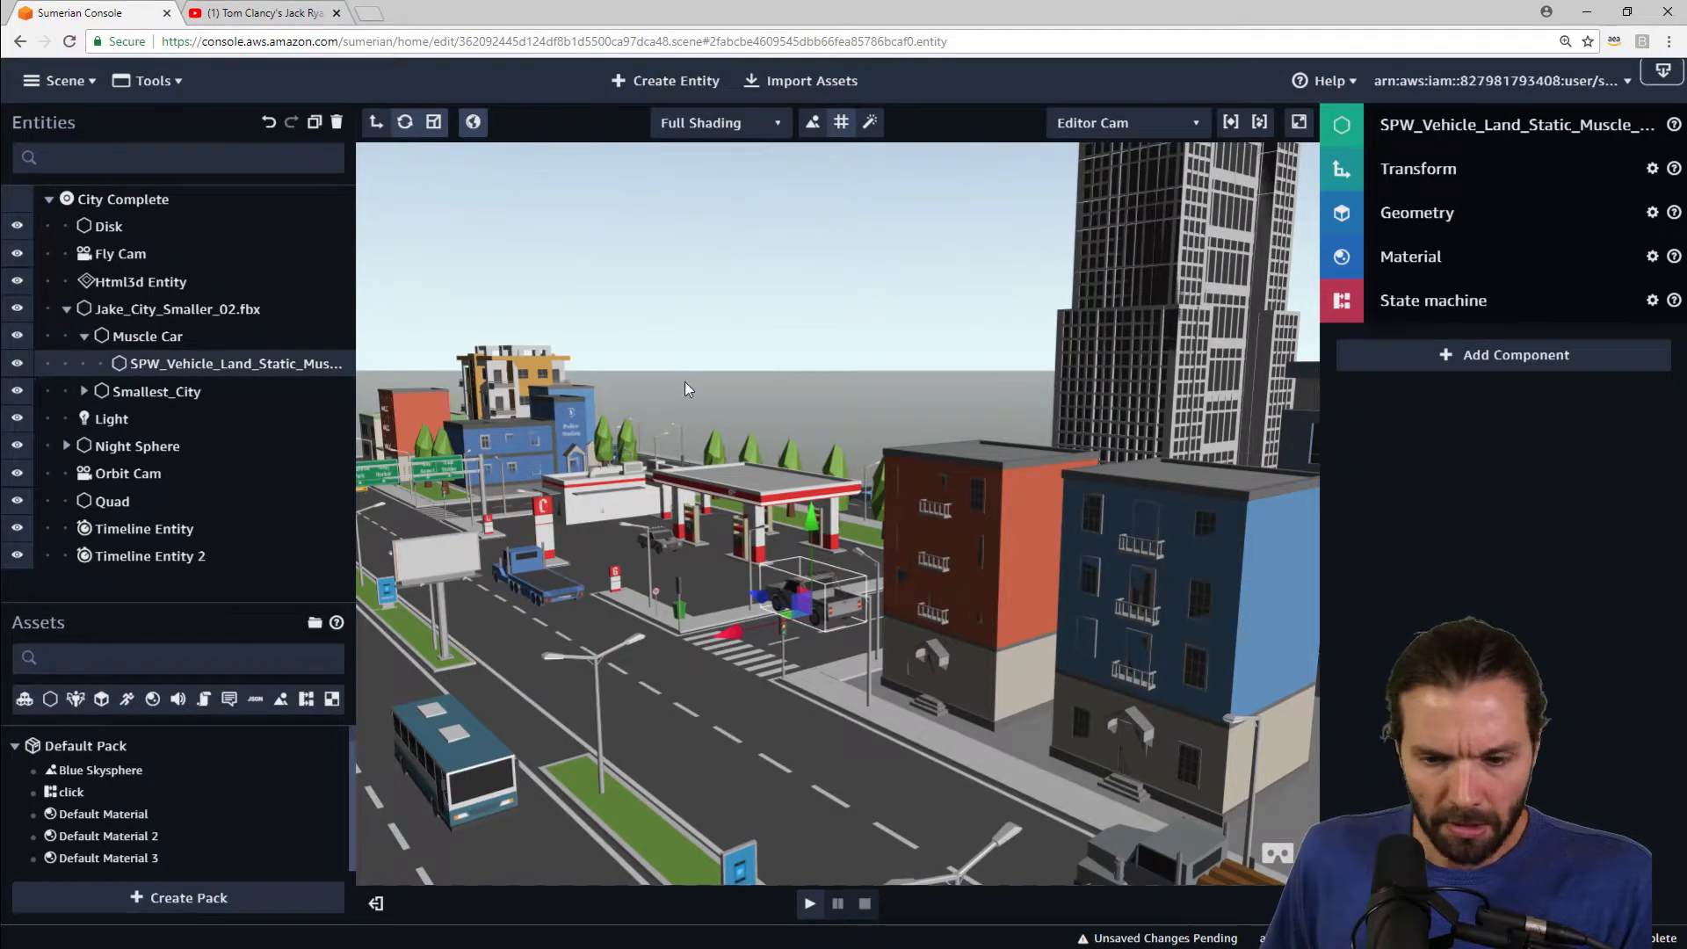
Step: Move the vehicle model out of the Muscle Car entity into Smallest_City
drag(687, 388, 1100, 402)
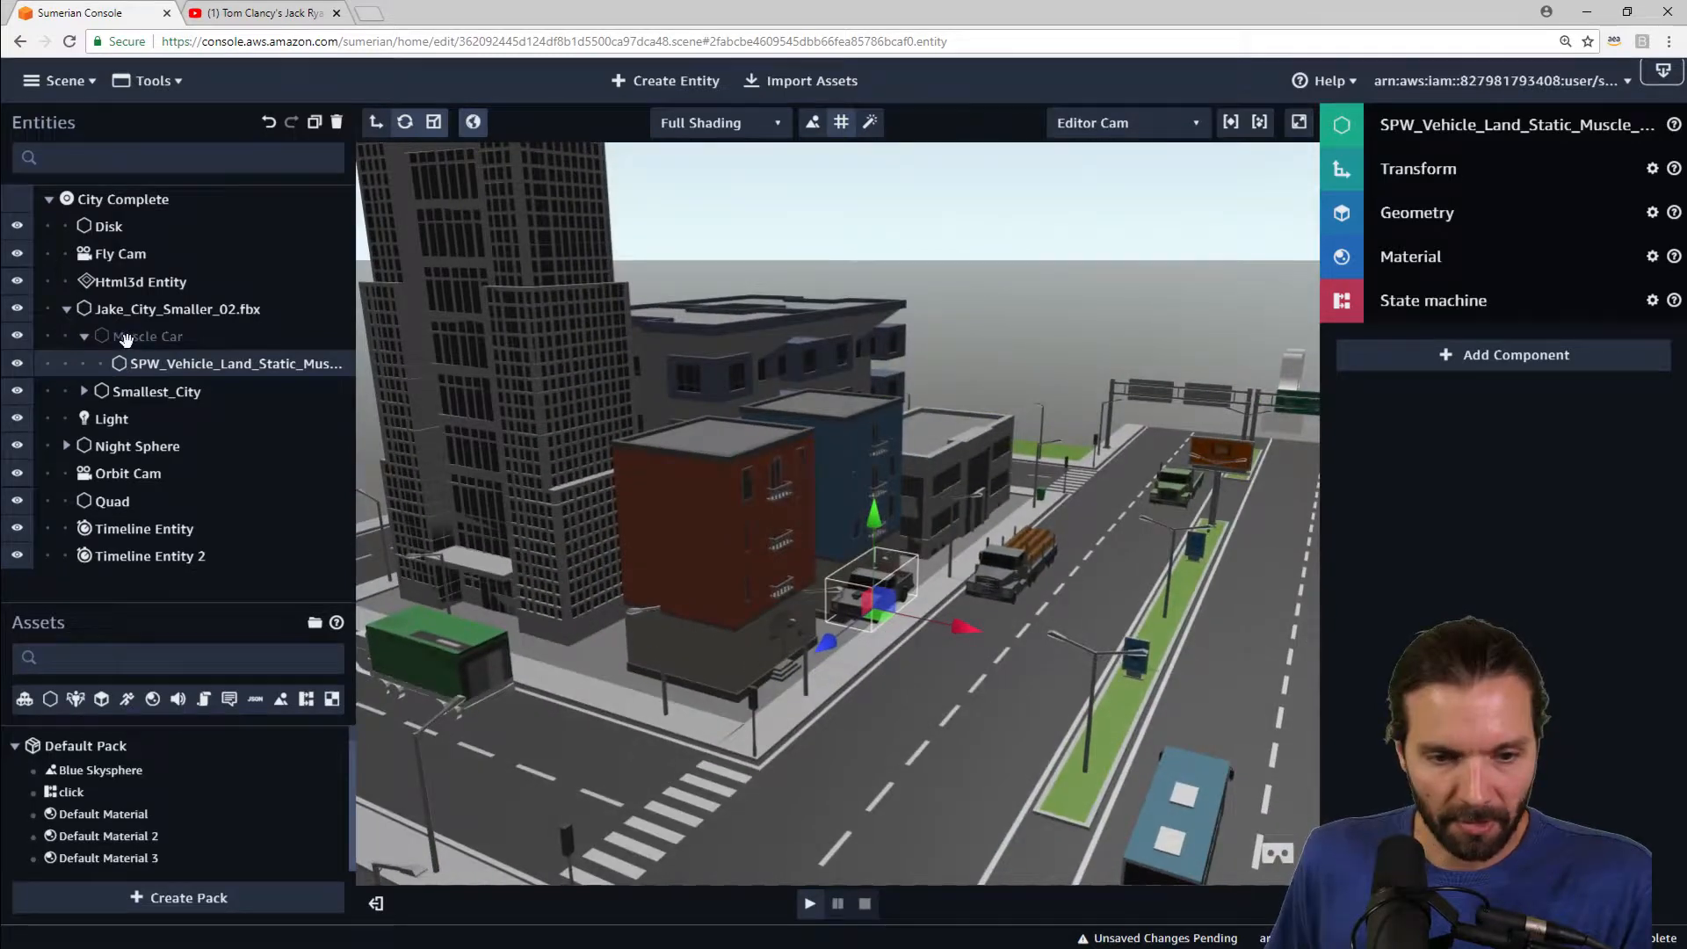
click(127, 338)
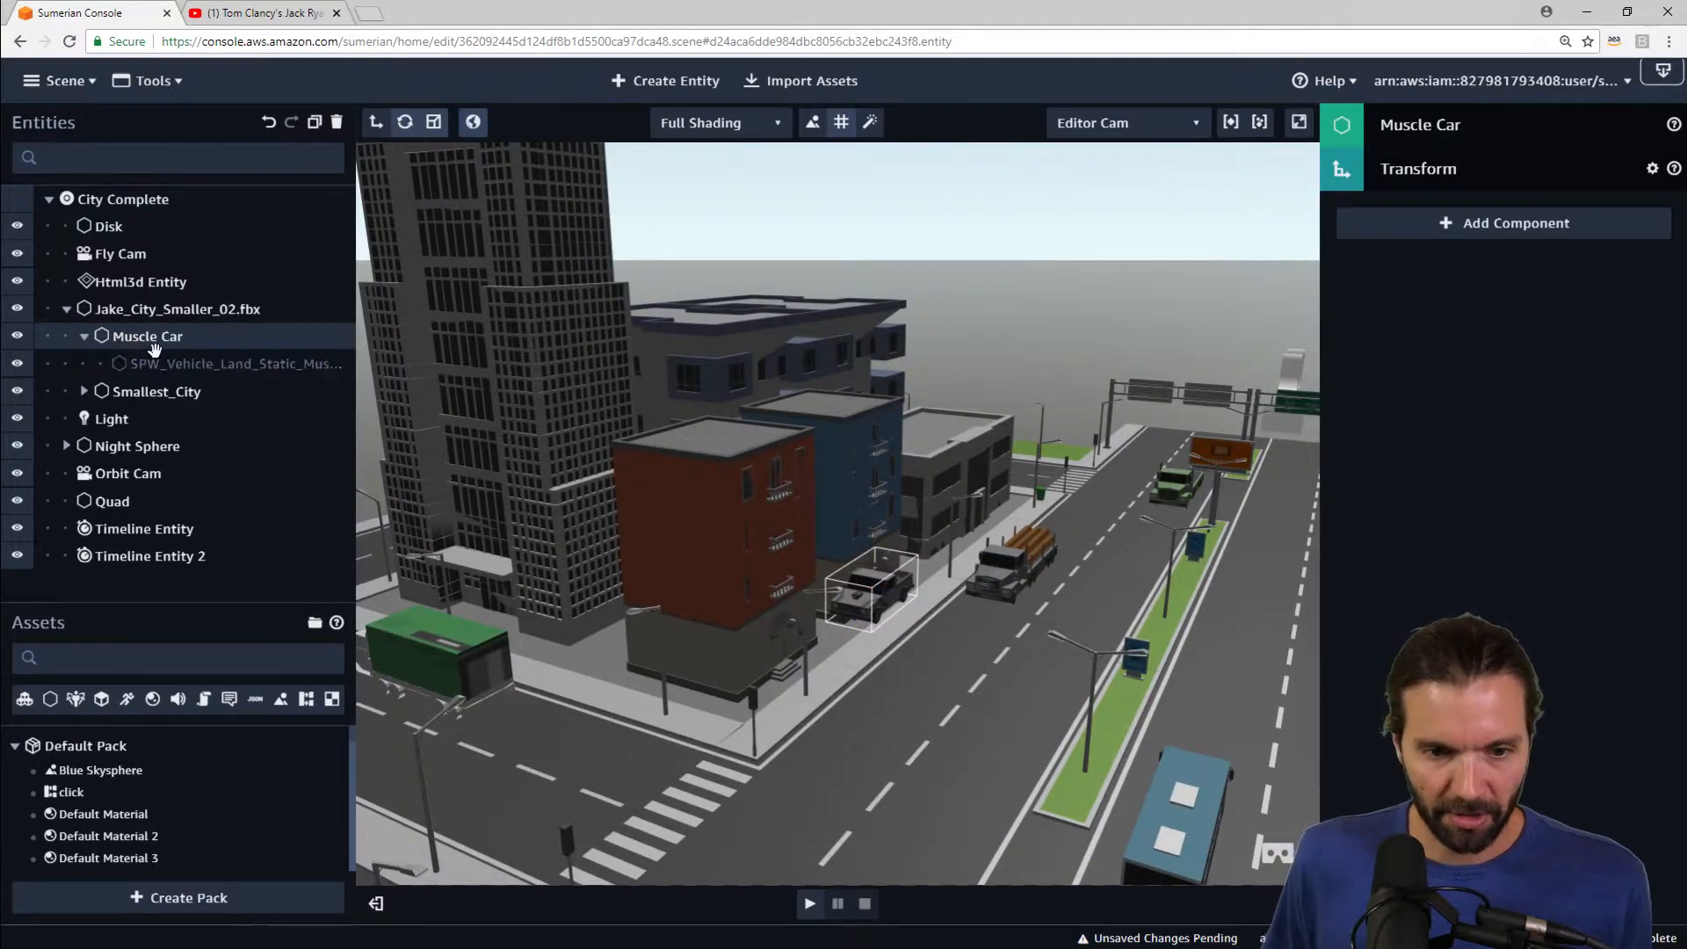
mouse_move(153, 362)
mouse_down()
mouse_move(139, 411)
mouse_move(140, 390)
mouse_up()
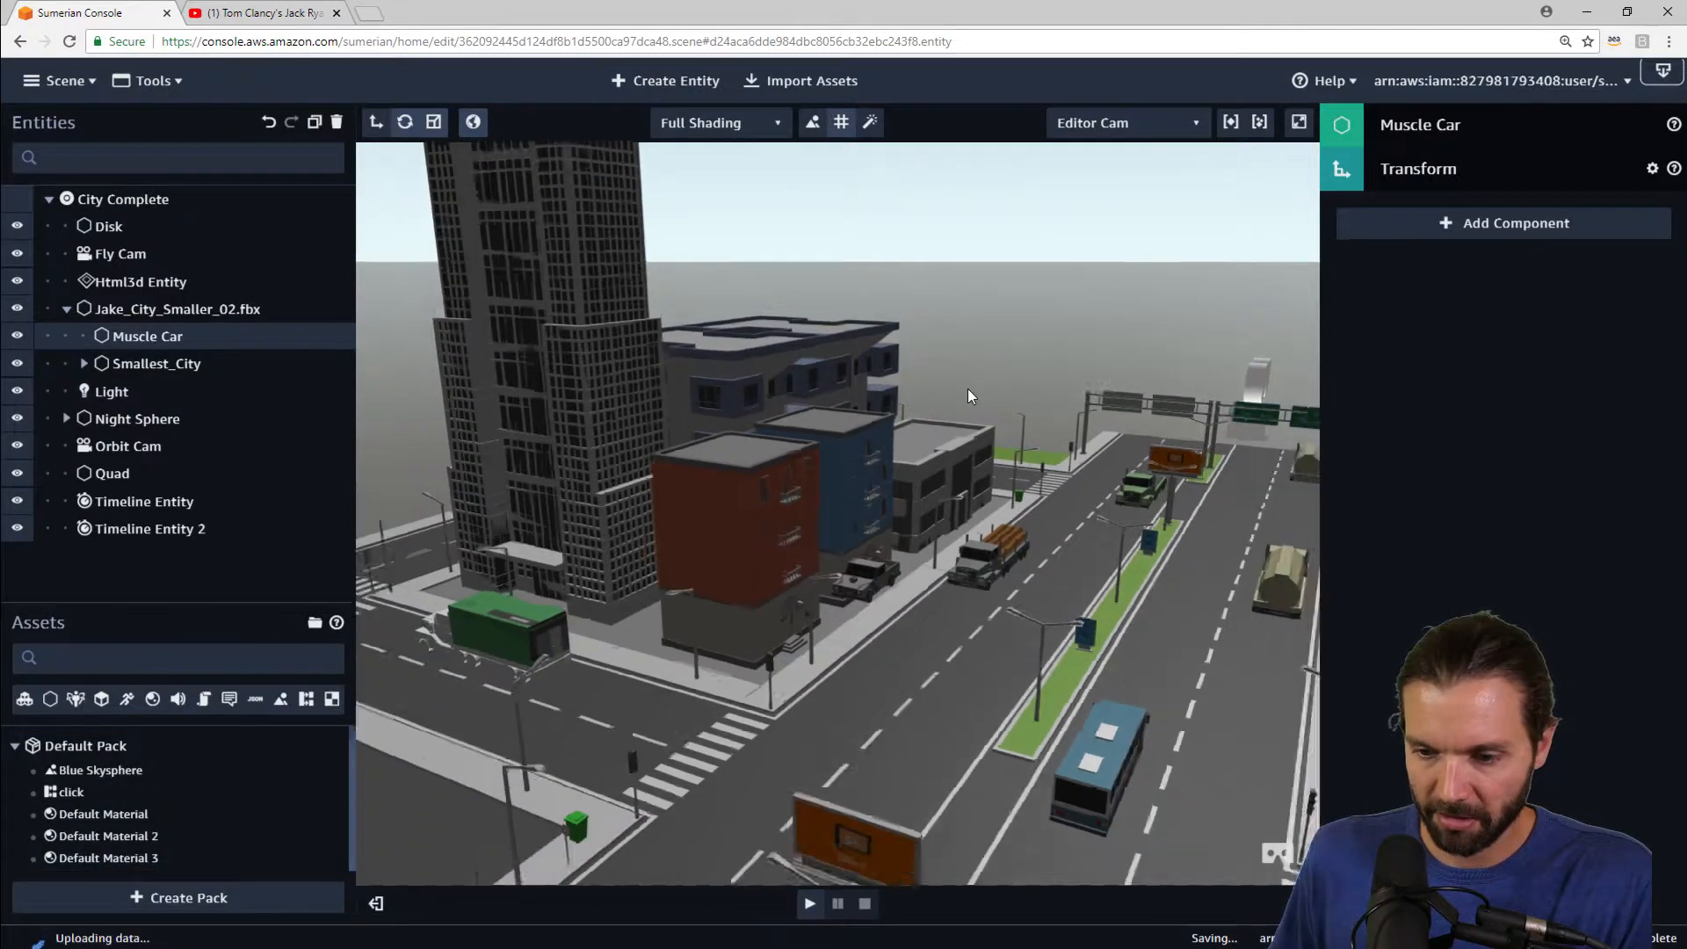
Step: Focus on the empty Muscle Car entity and drag it from the origin over to the city street
scroll(967, 394, down, 3)
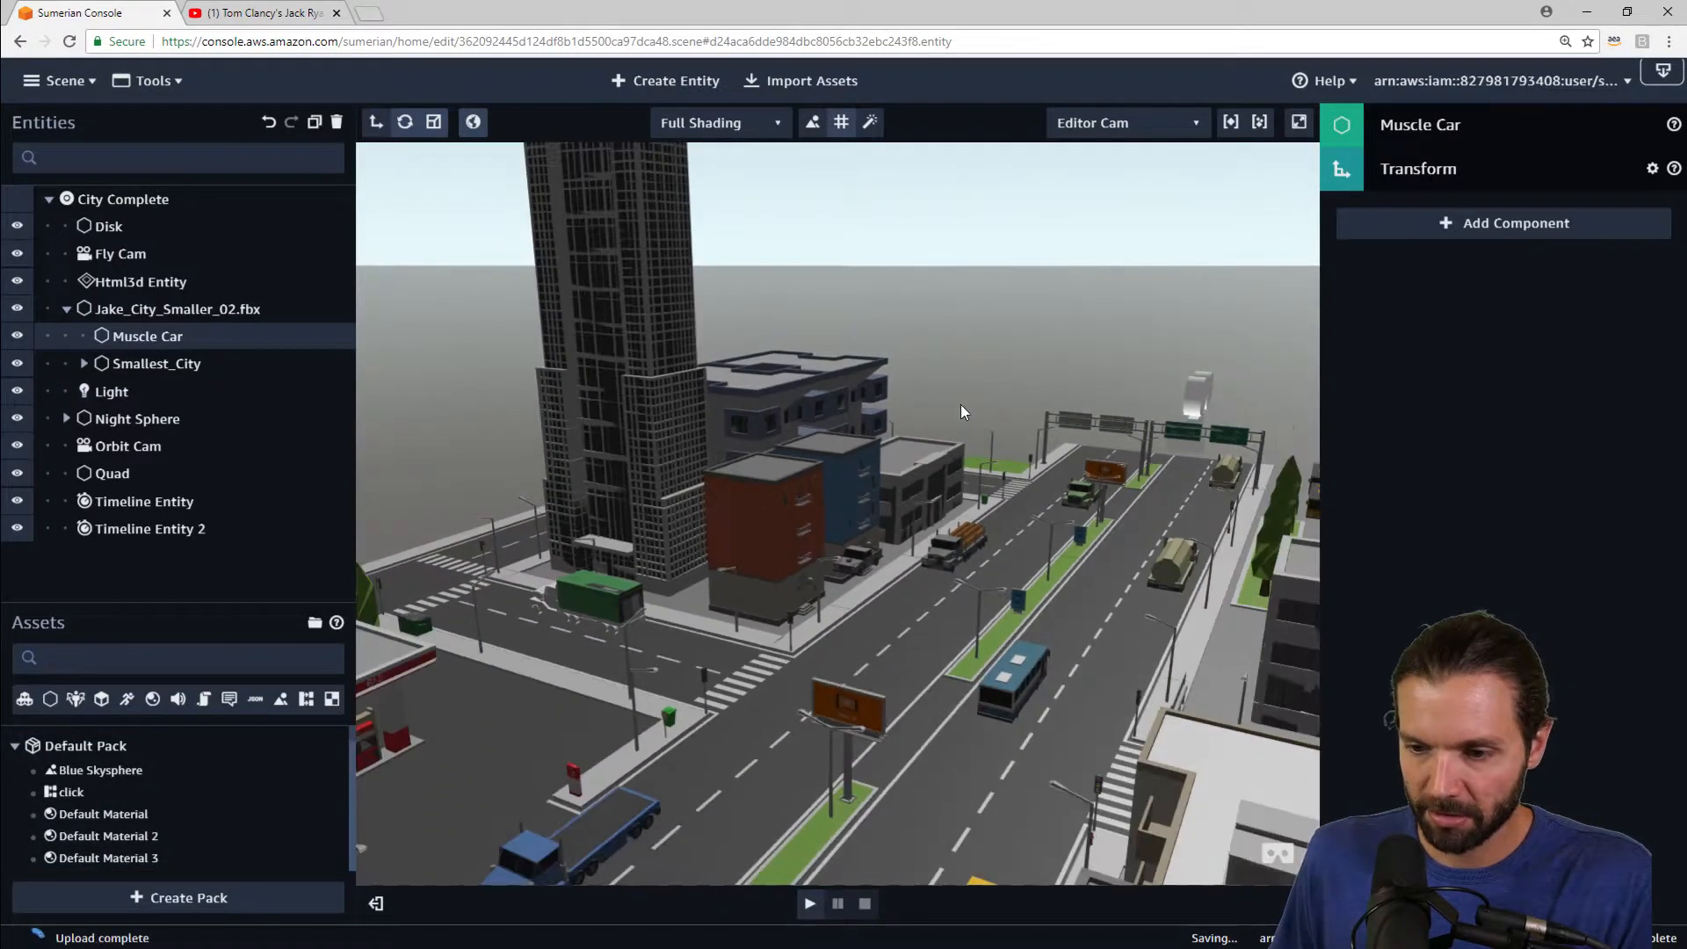
double_click(146, 337)
drag(1033, 320, 772, 373)
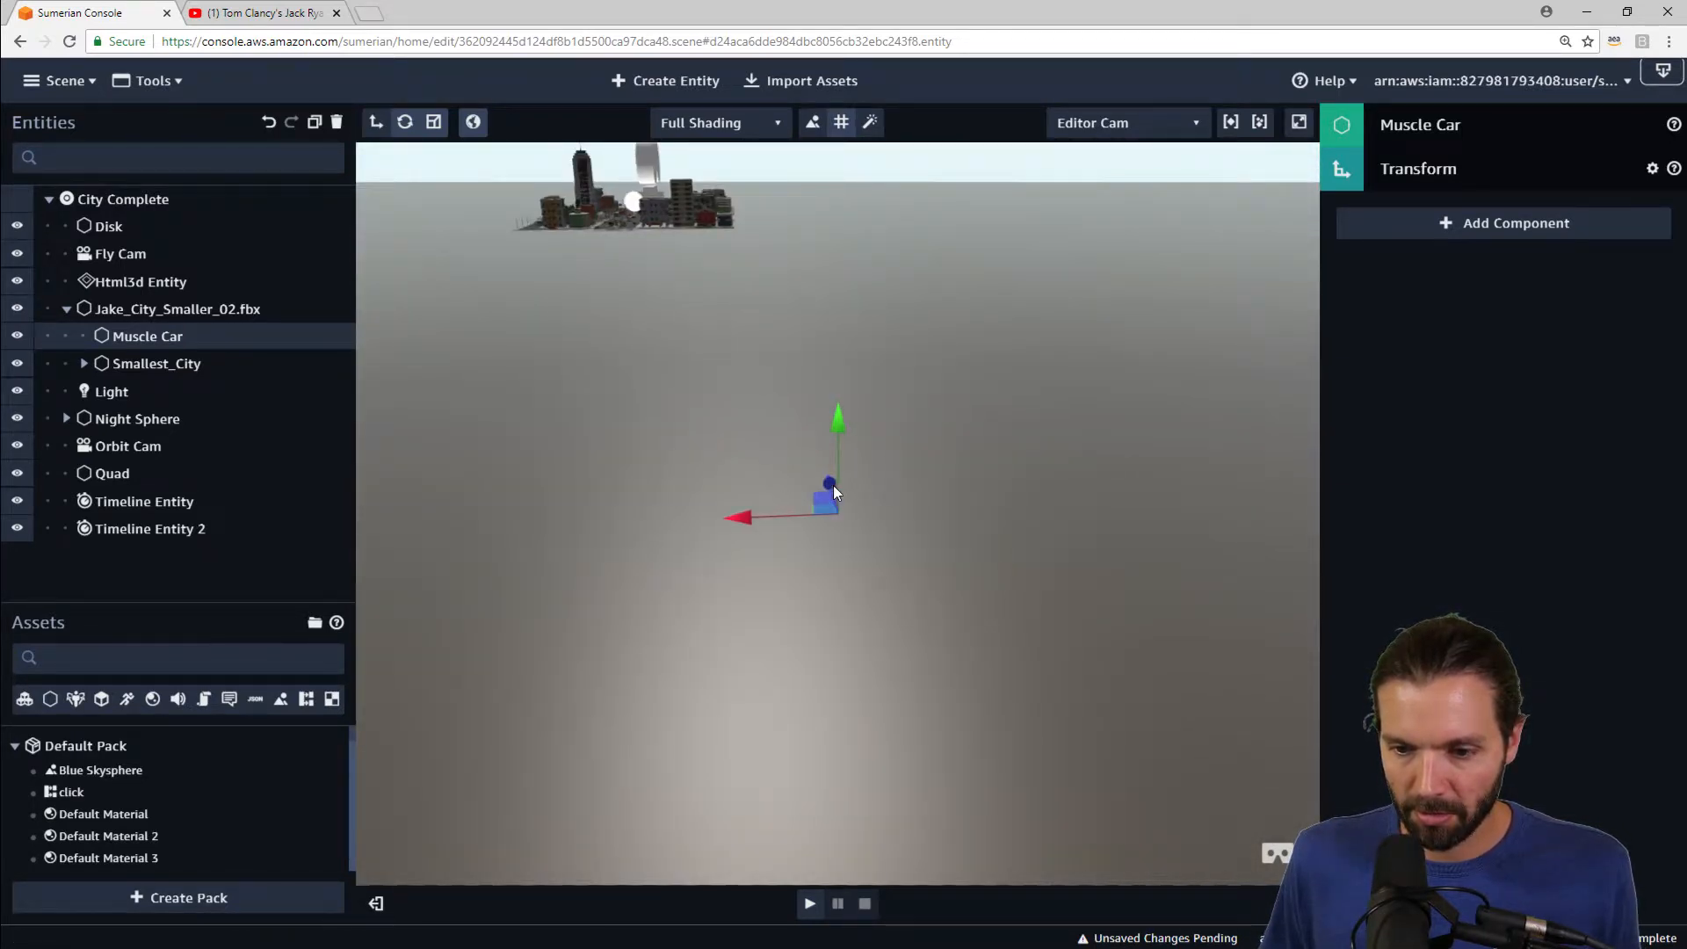
drag(833, 485, 741, 156)
drag(737, 229, 632, 232)
drag(528, 245, 502, 245)
key(f)
right_drag(810, 414, 873, 503)
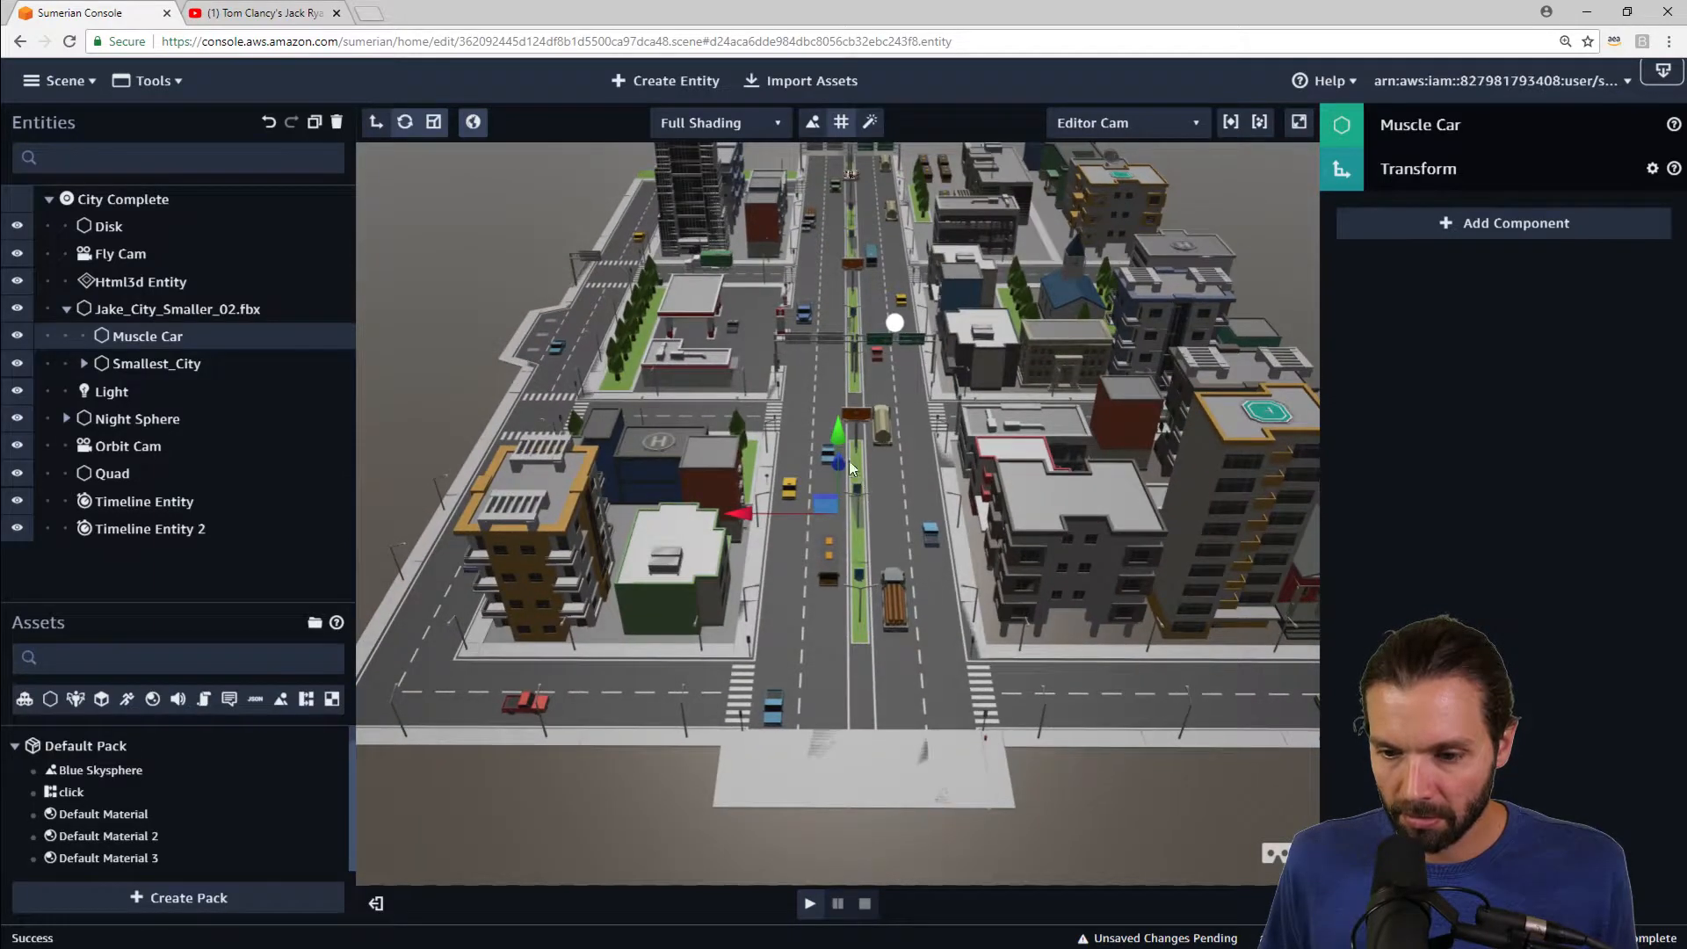
right_drag(968, 456, 858, 469)
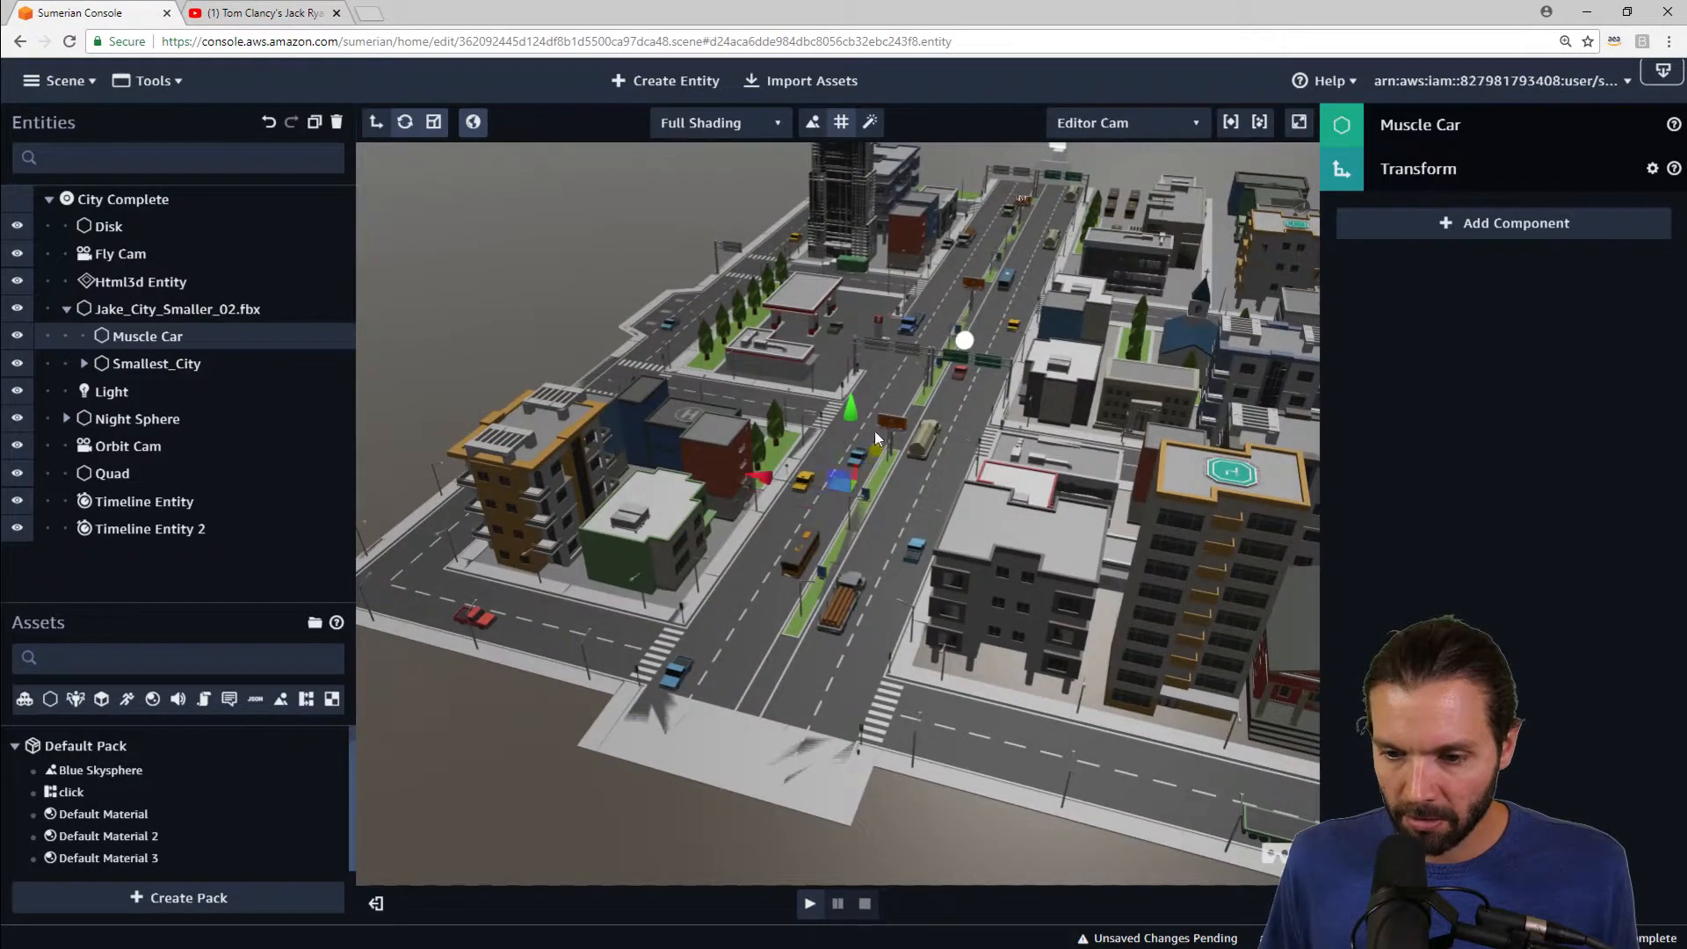
drag(893, 250, 857, 246)
key(f)
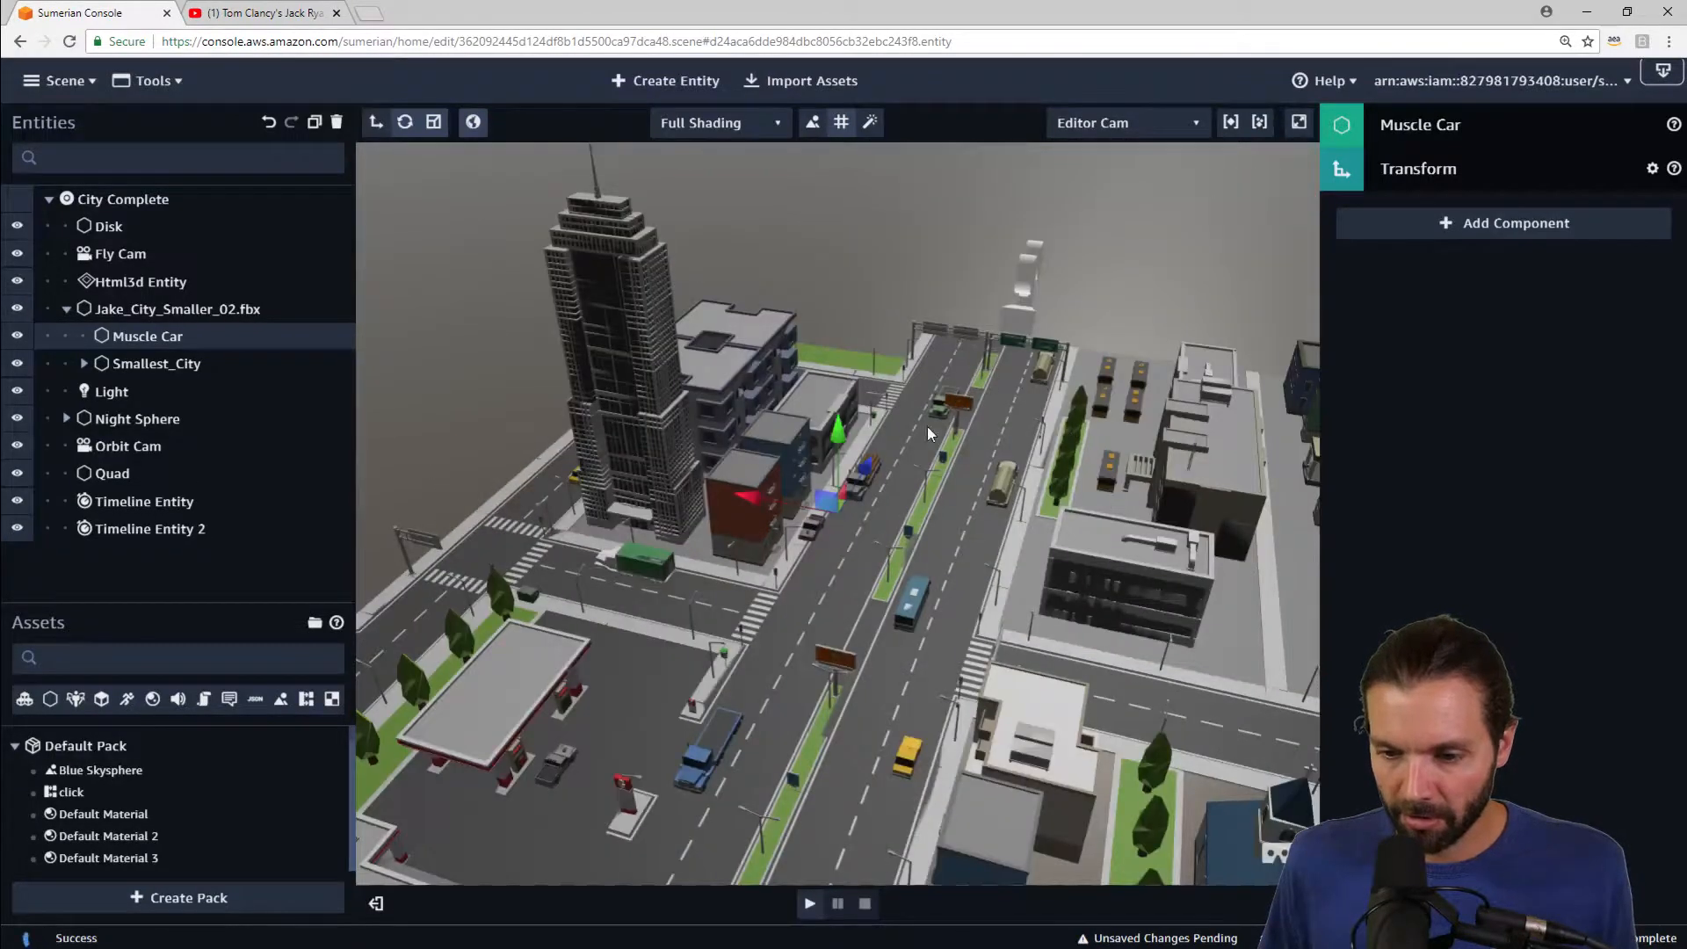
right_drag(929, 431, 784, 404)
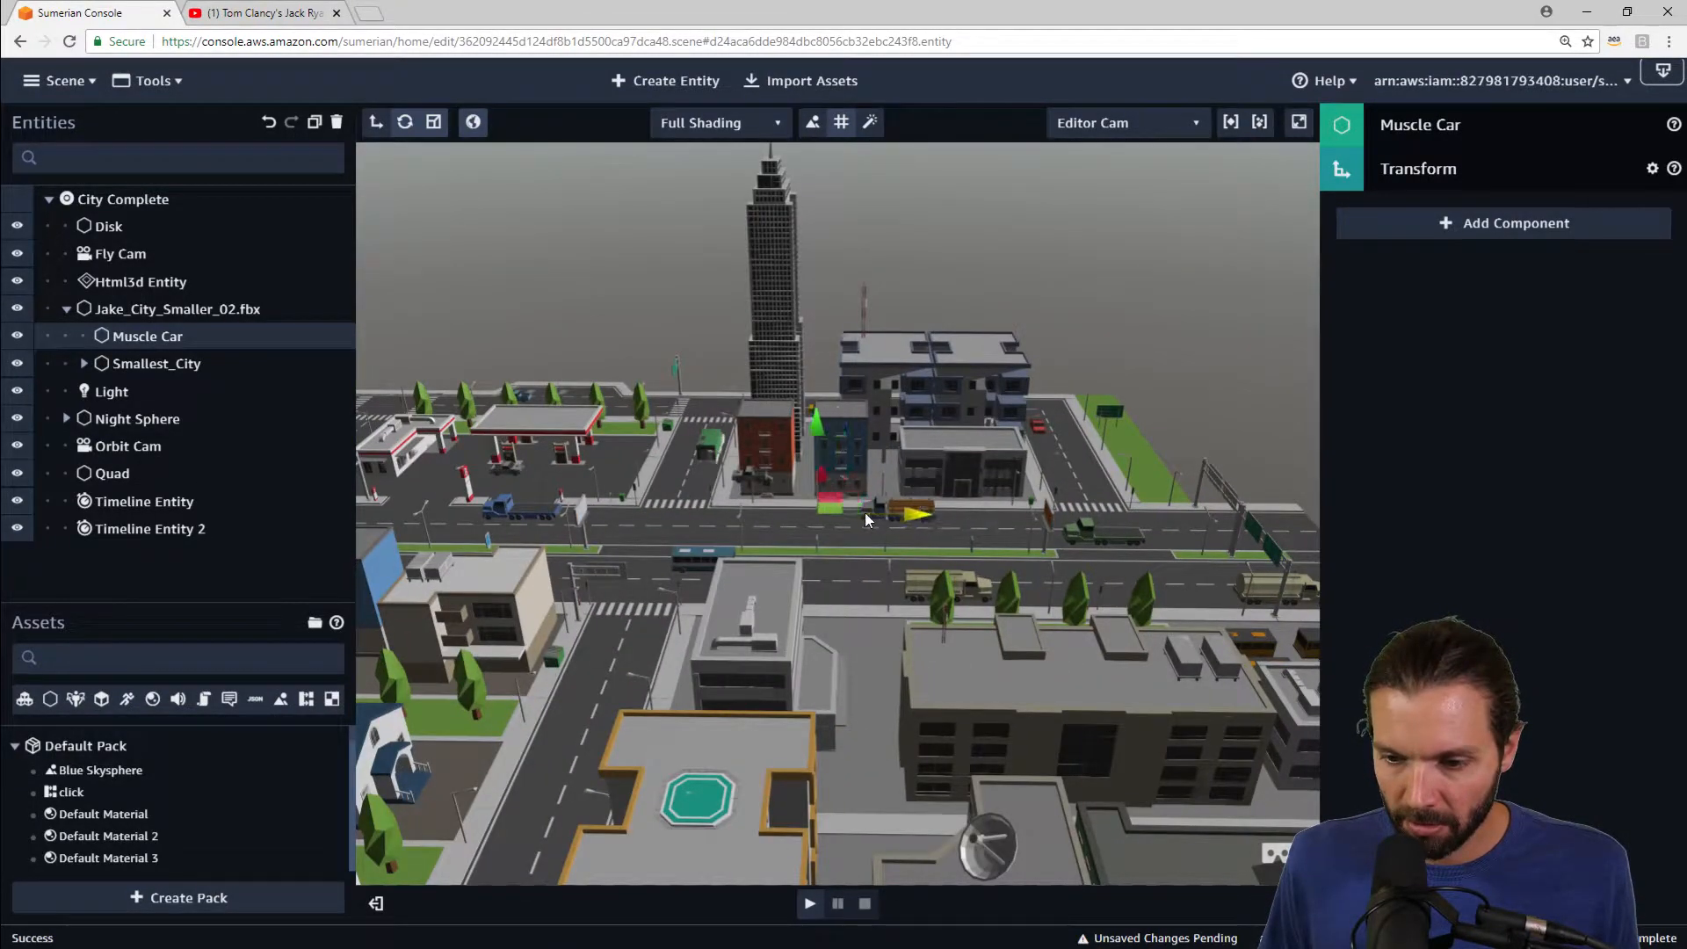
Step: Align the Muscle Car entity's position with the muscle car model floating above the street
scroll(875, 514, up, 2)
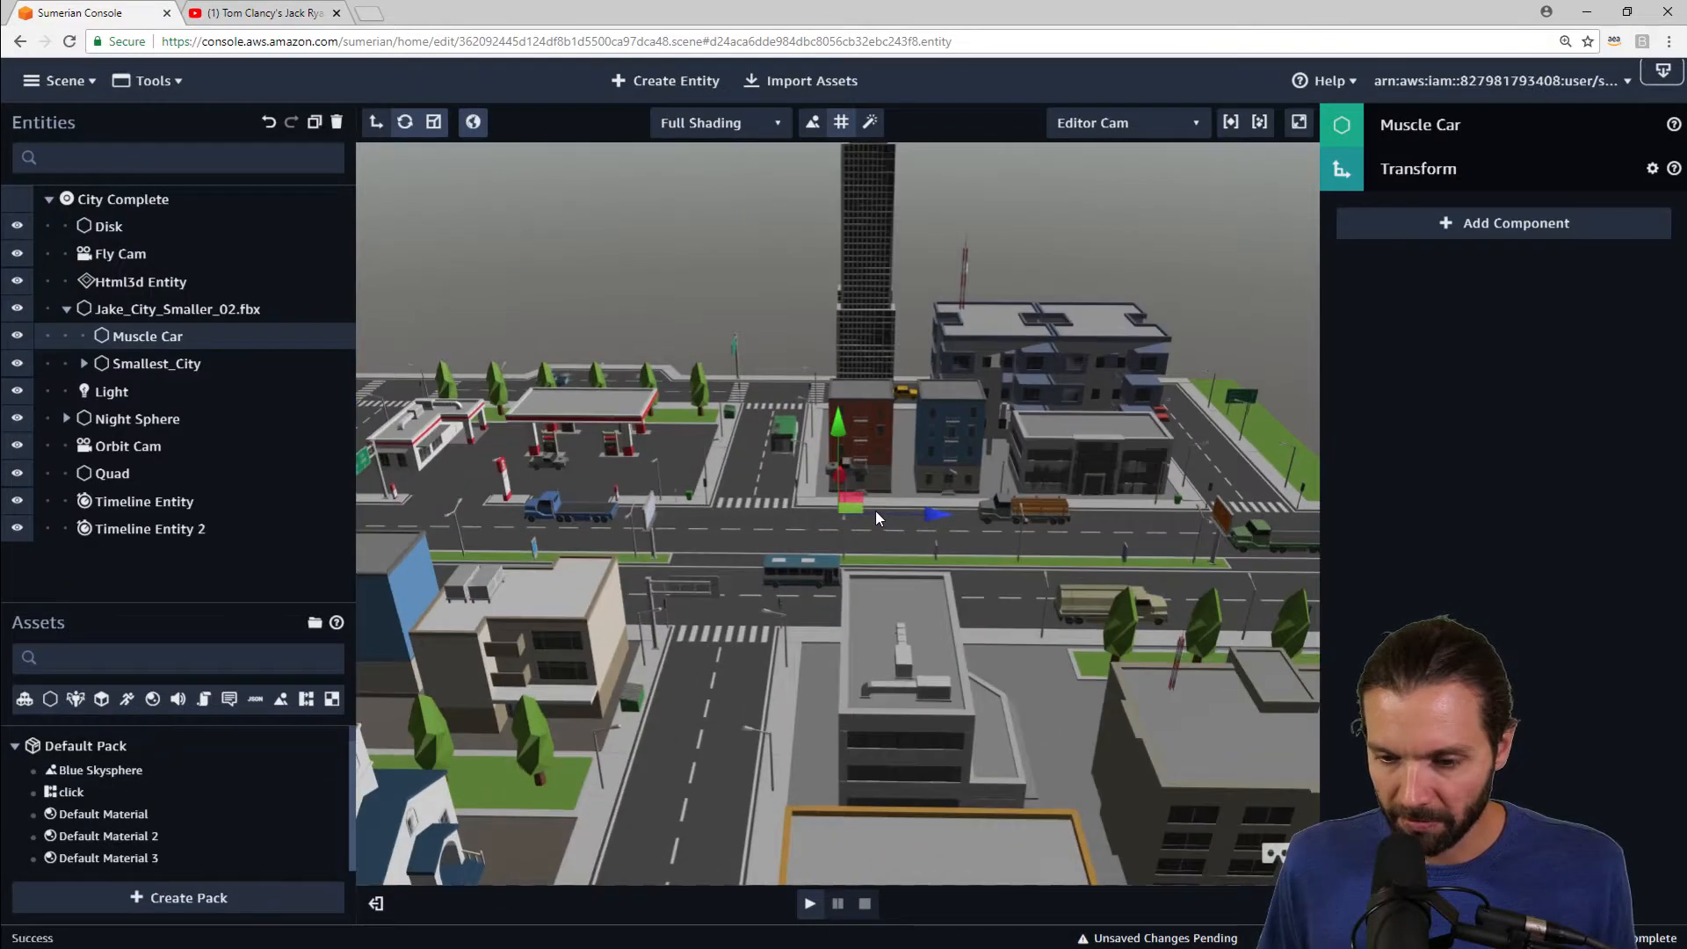
scroll(875, 510, up, 5)
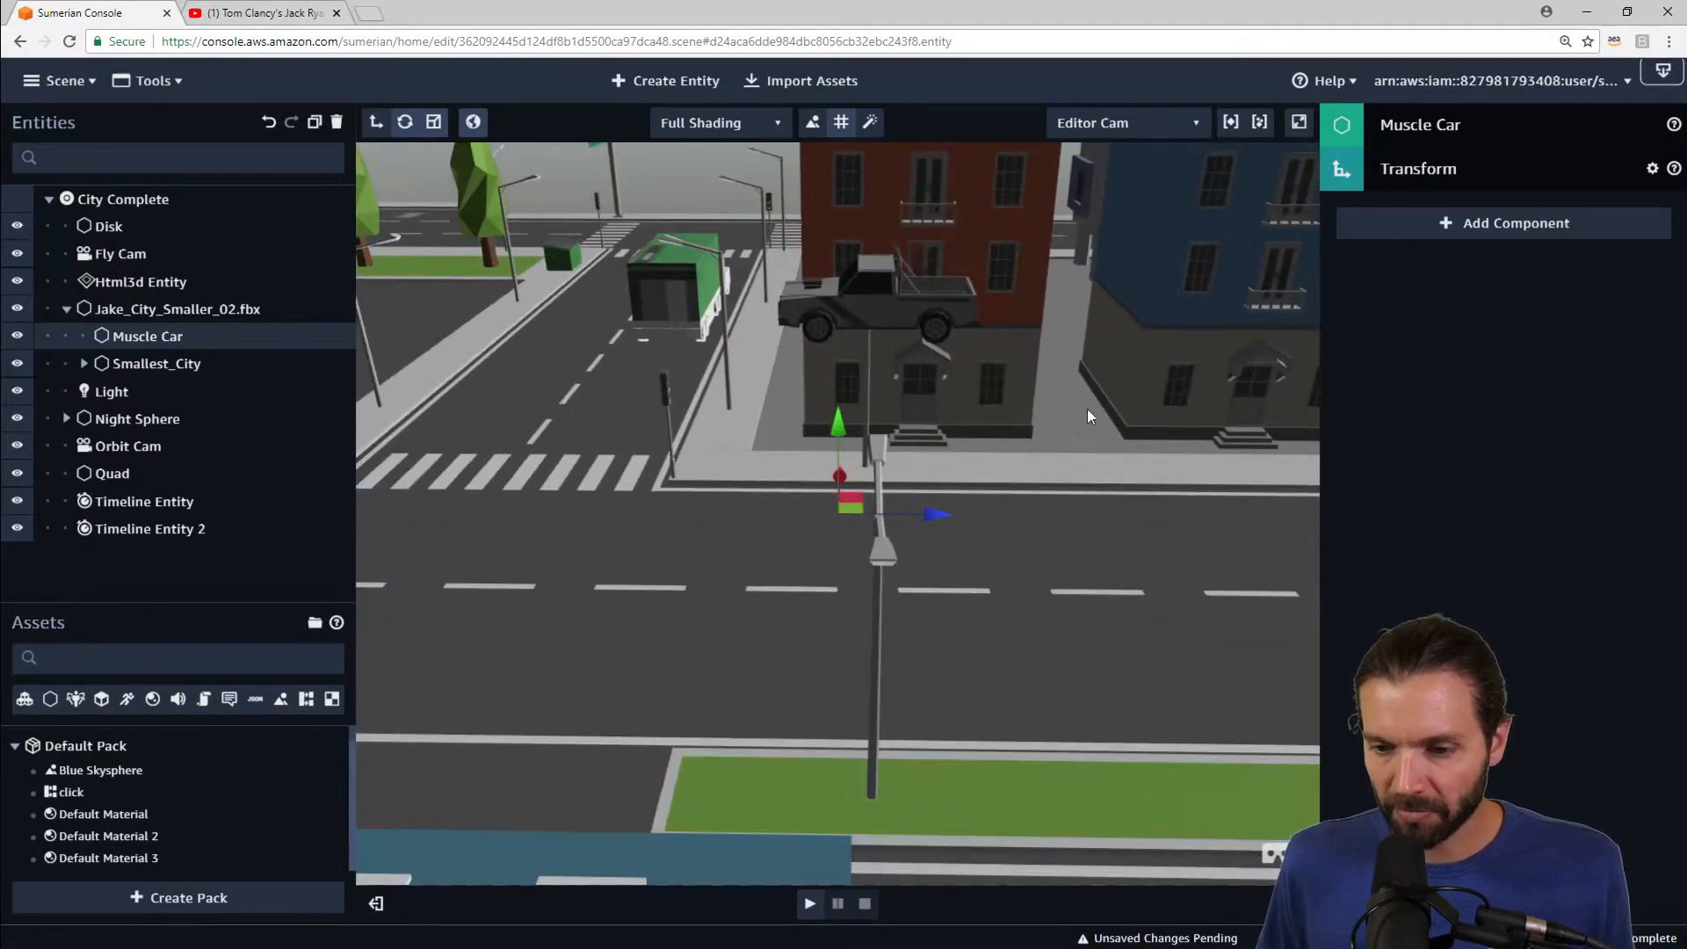
right_drag(1088, 408, 792, 388)
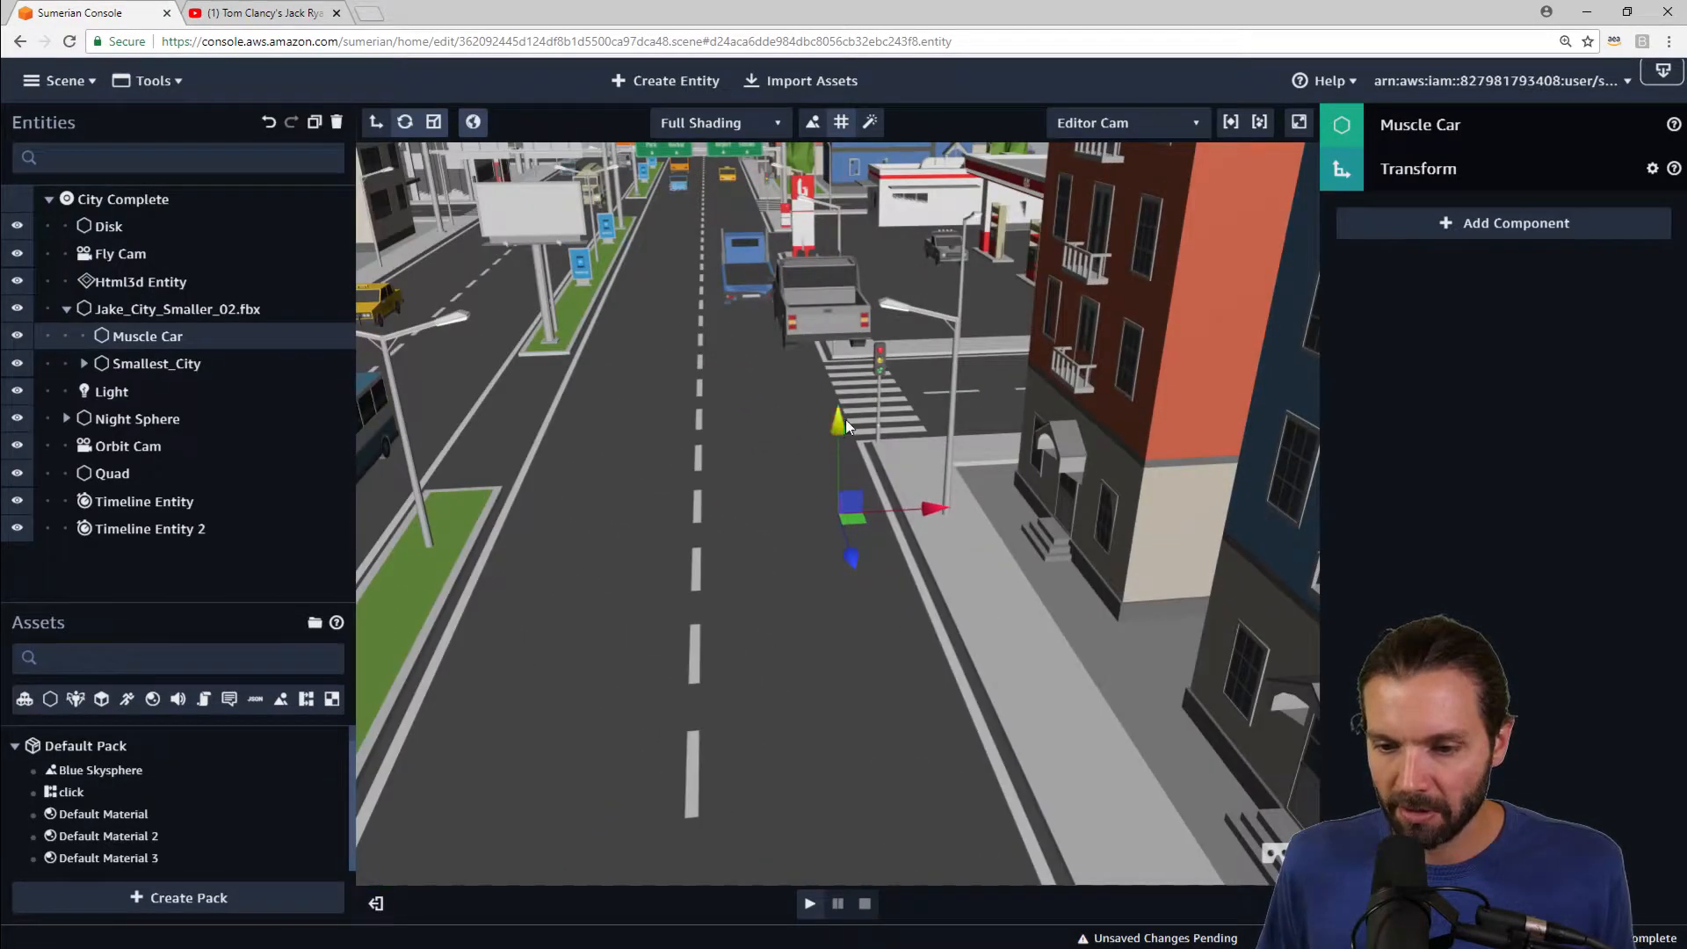
drag(846, 419, 846, 192)
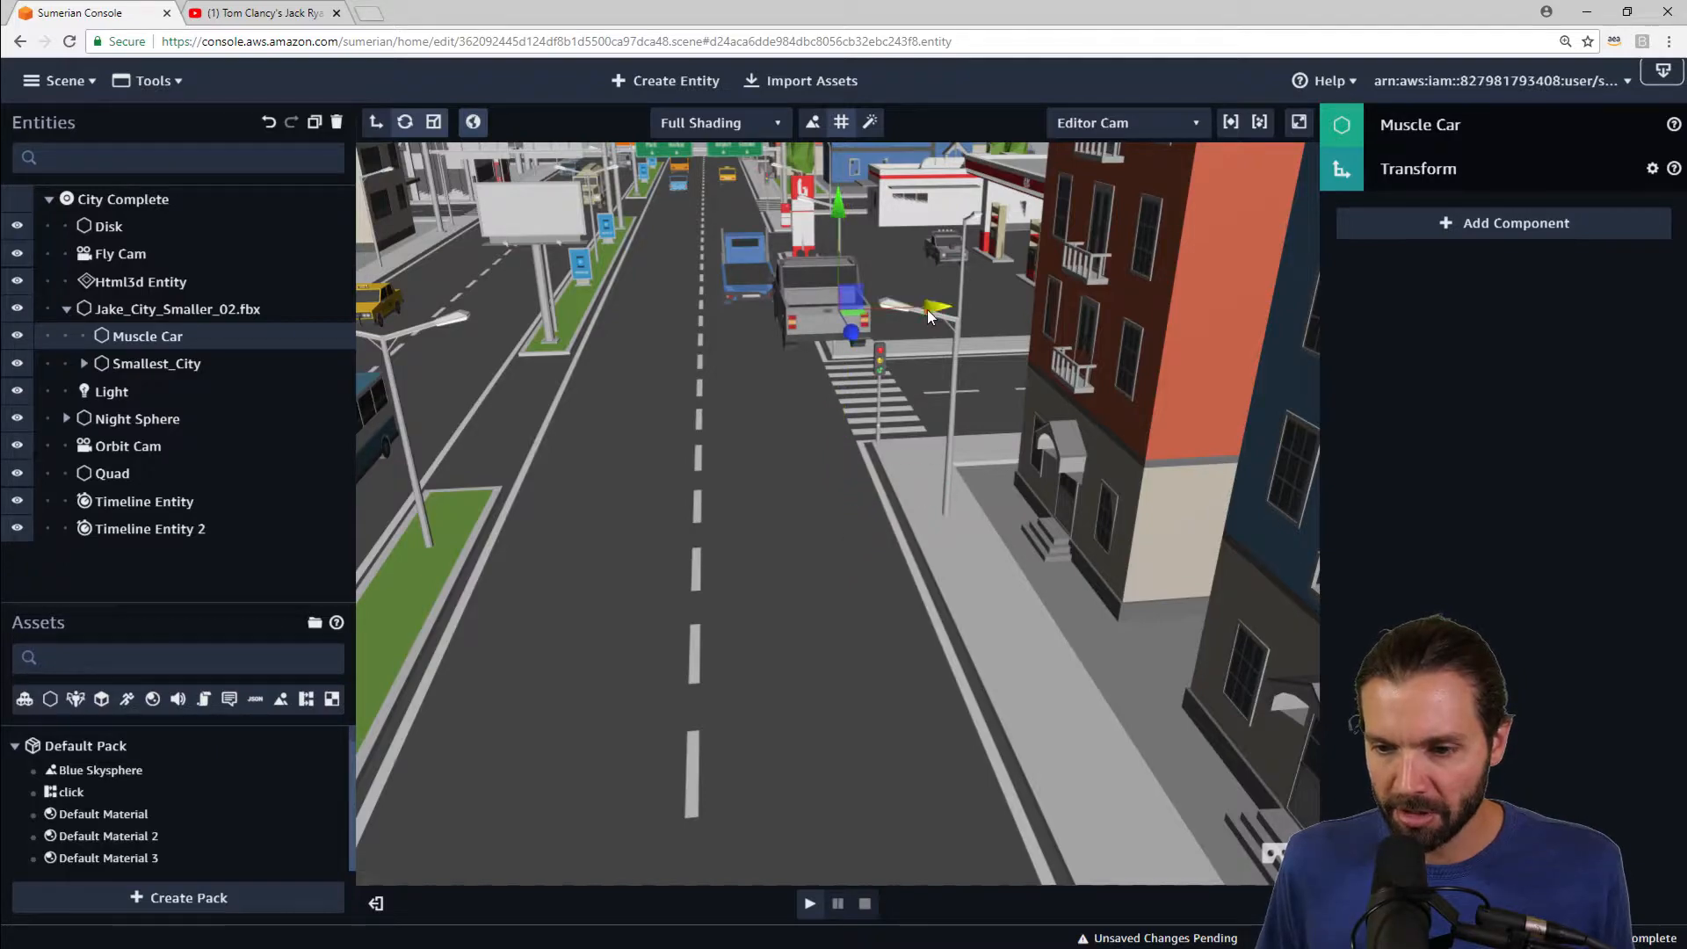
drag(928, 310, 914, 315)
right_drag(762, 378, 1198, 404)
click(762, 308)
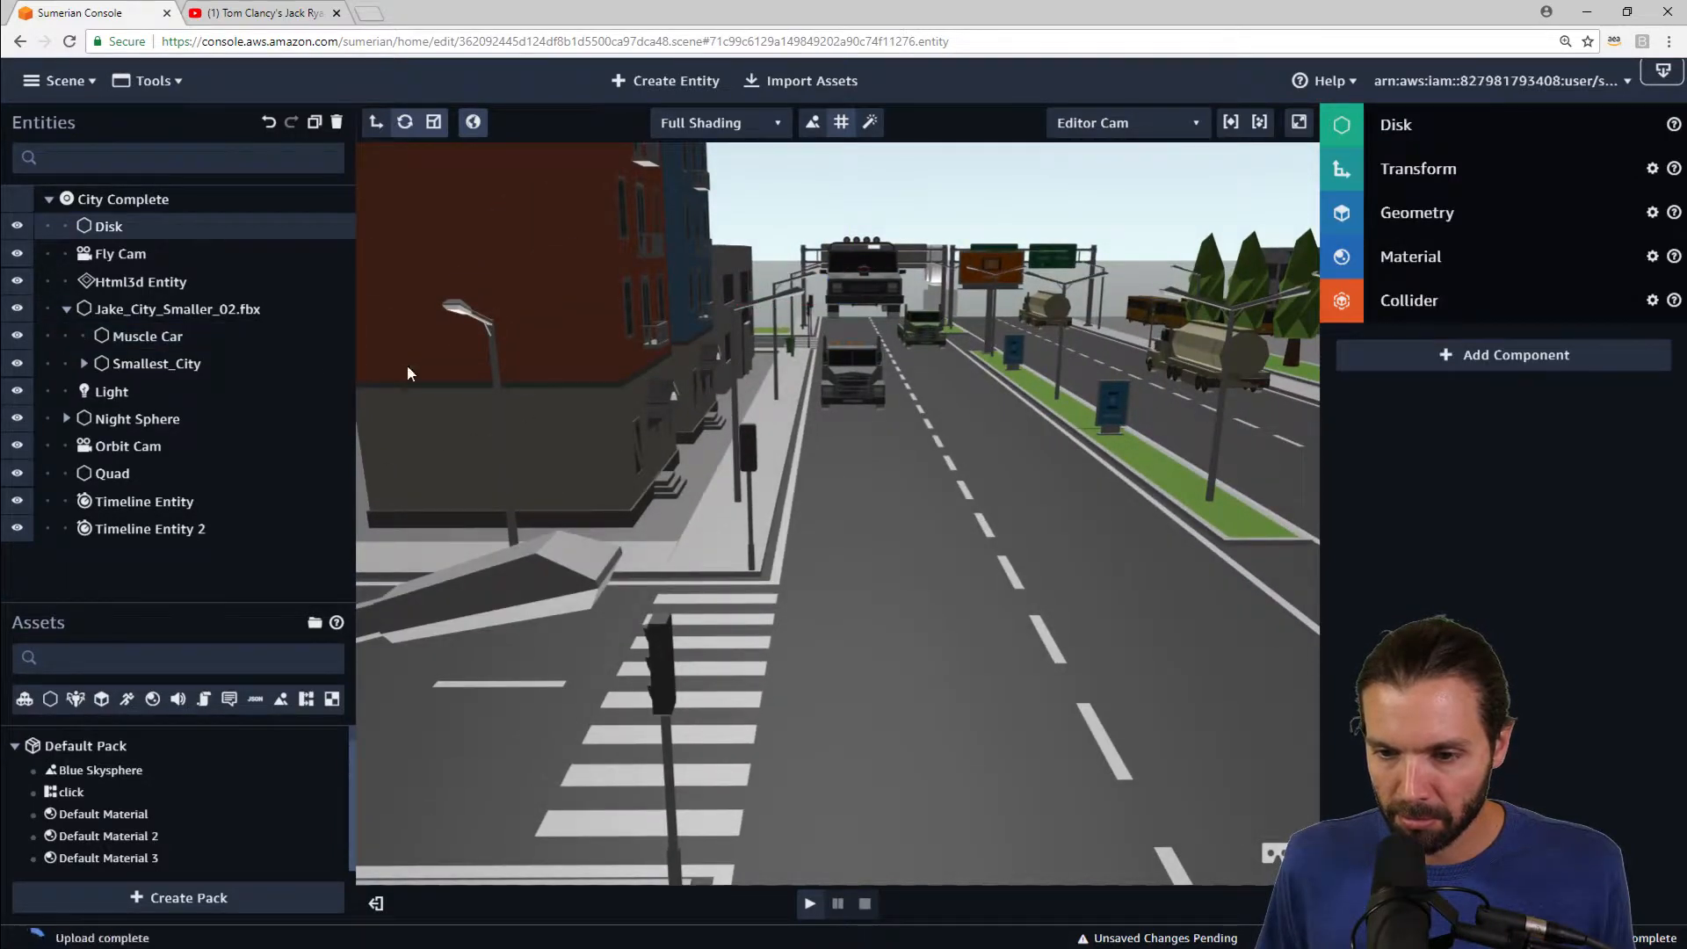
click(130, 332)
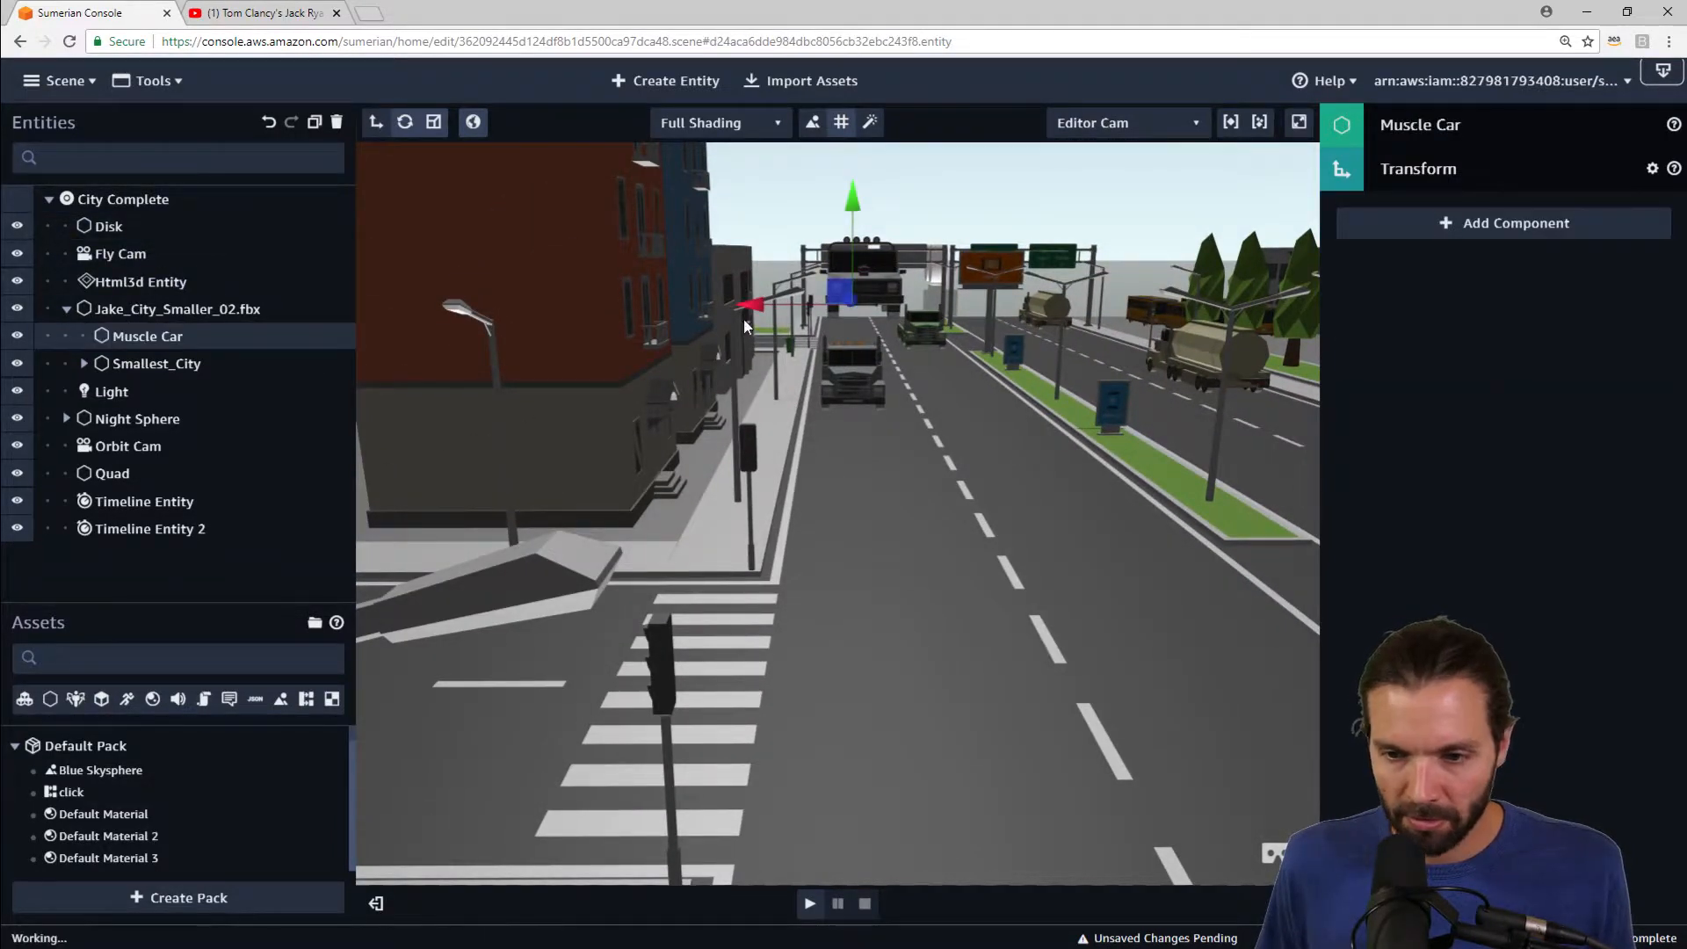
drag(755, 302, 766, 303)
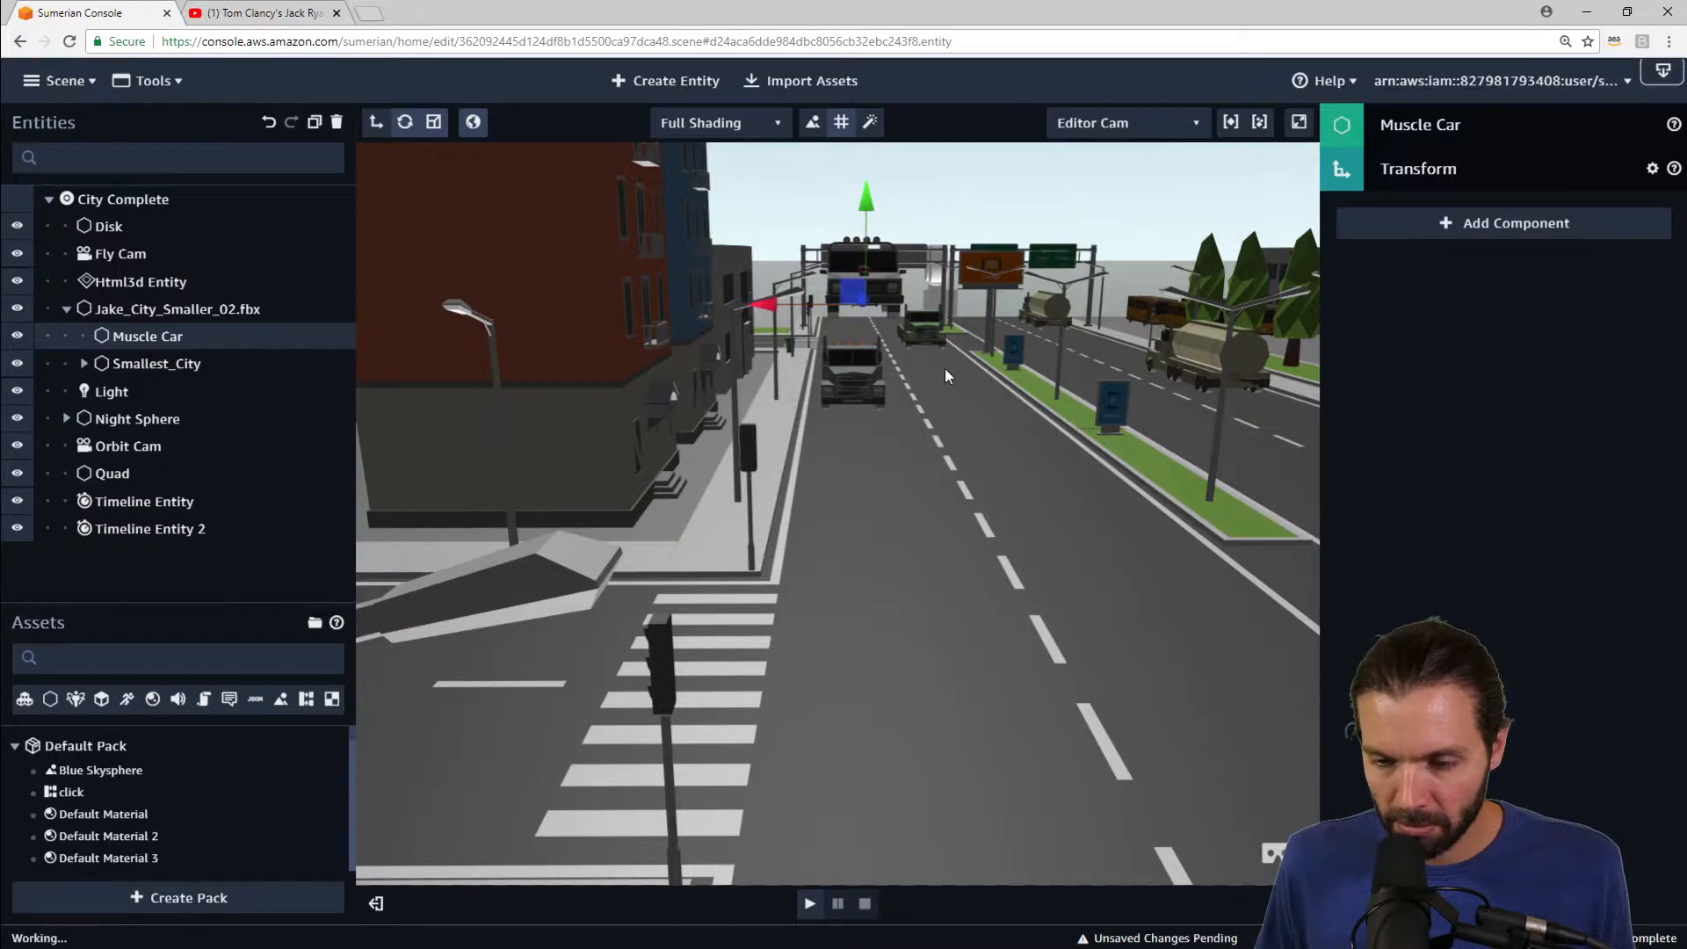
right_drag(945, 369, 744, 247)
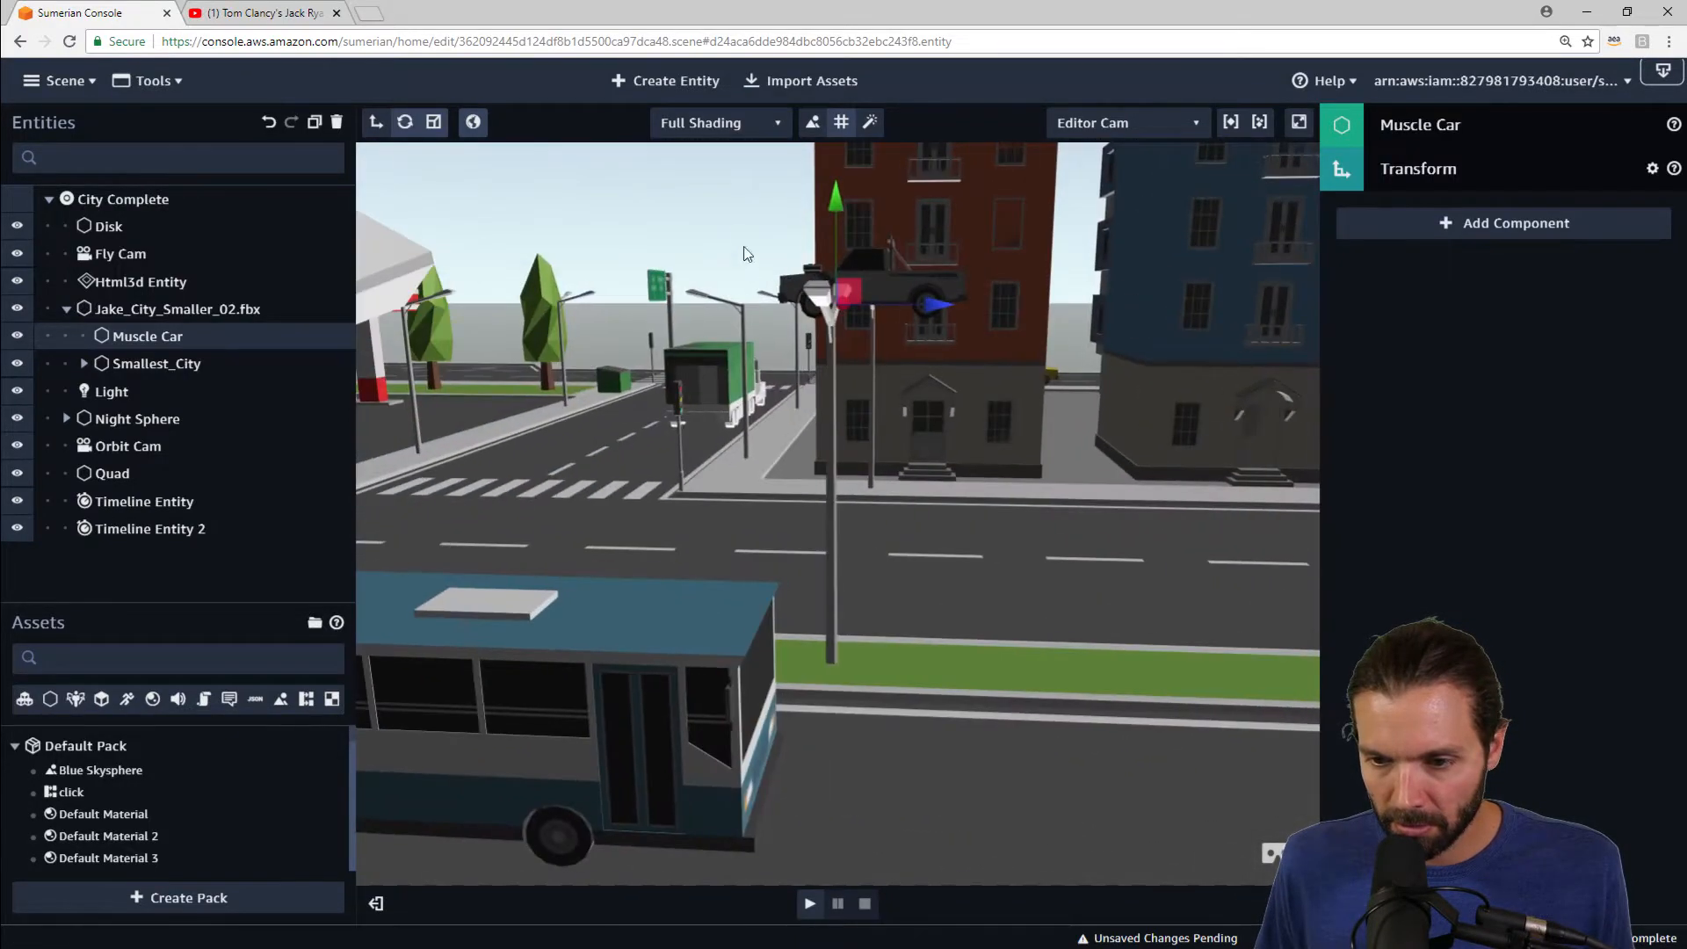
drag(831, 202, 837, 183)
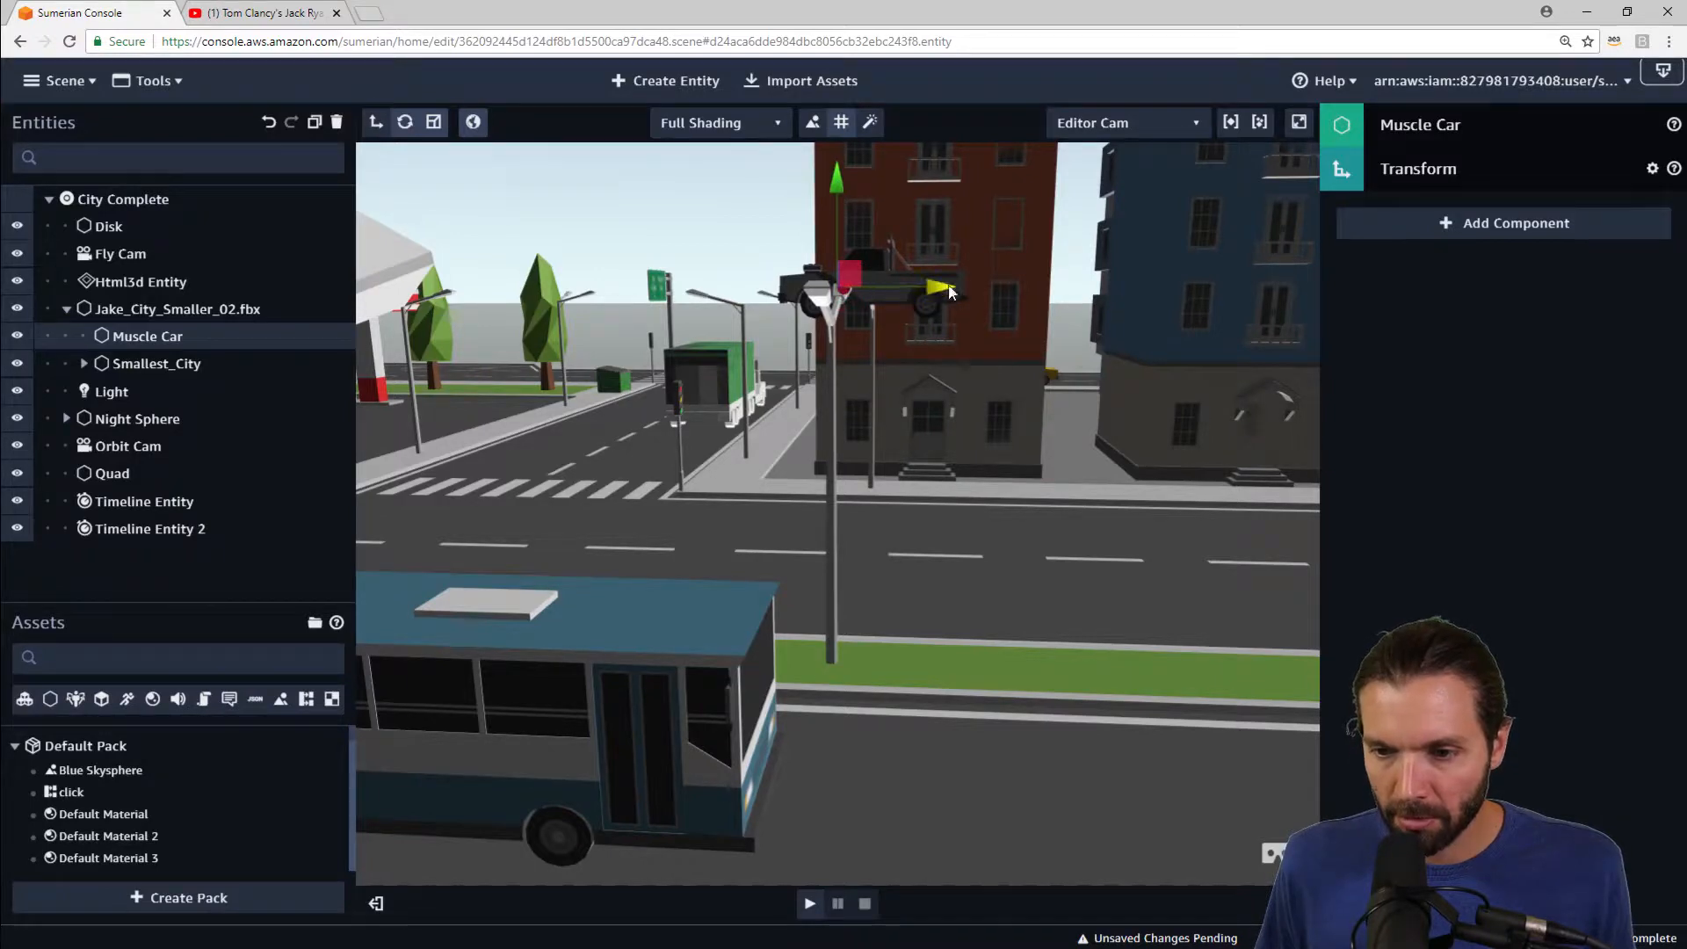
drag(949, 291, 951, 291)
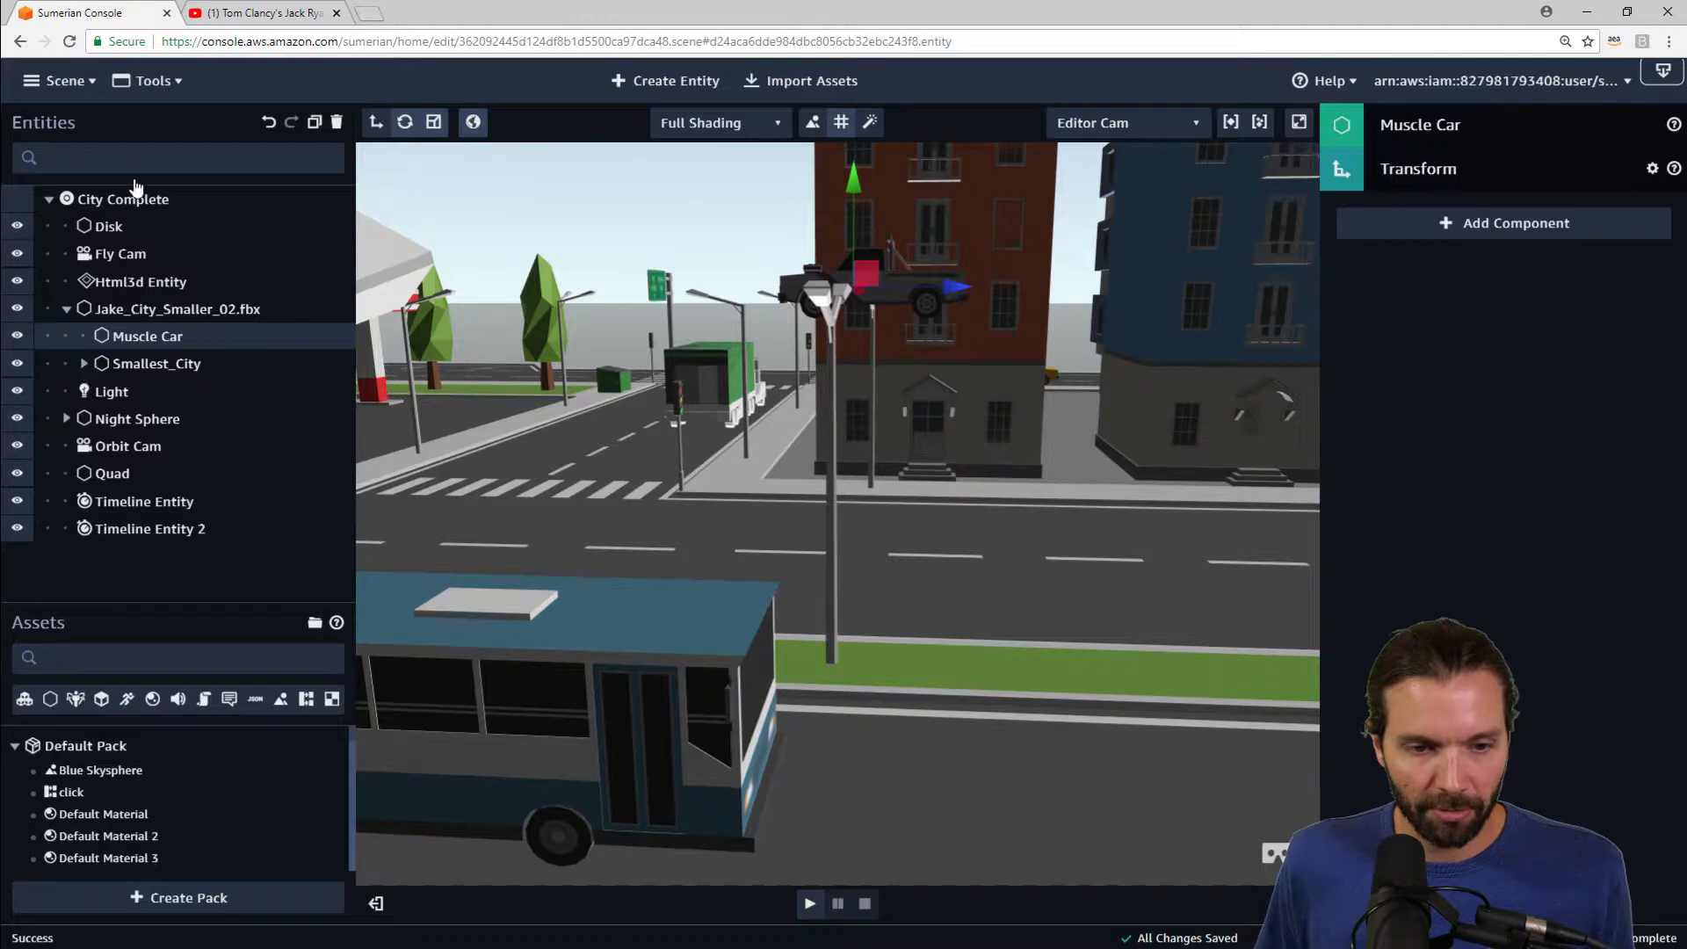
Step: Search for the muscle car model and move it back under the Muscle Car entity
click(84, 364)
click(84, 364)
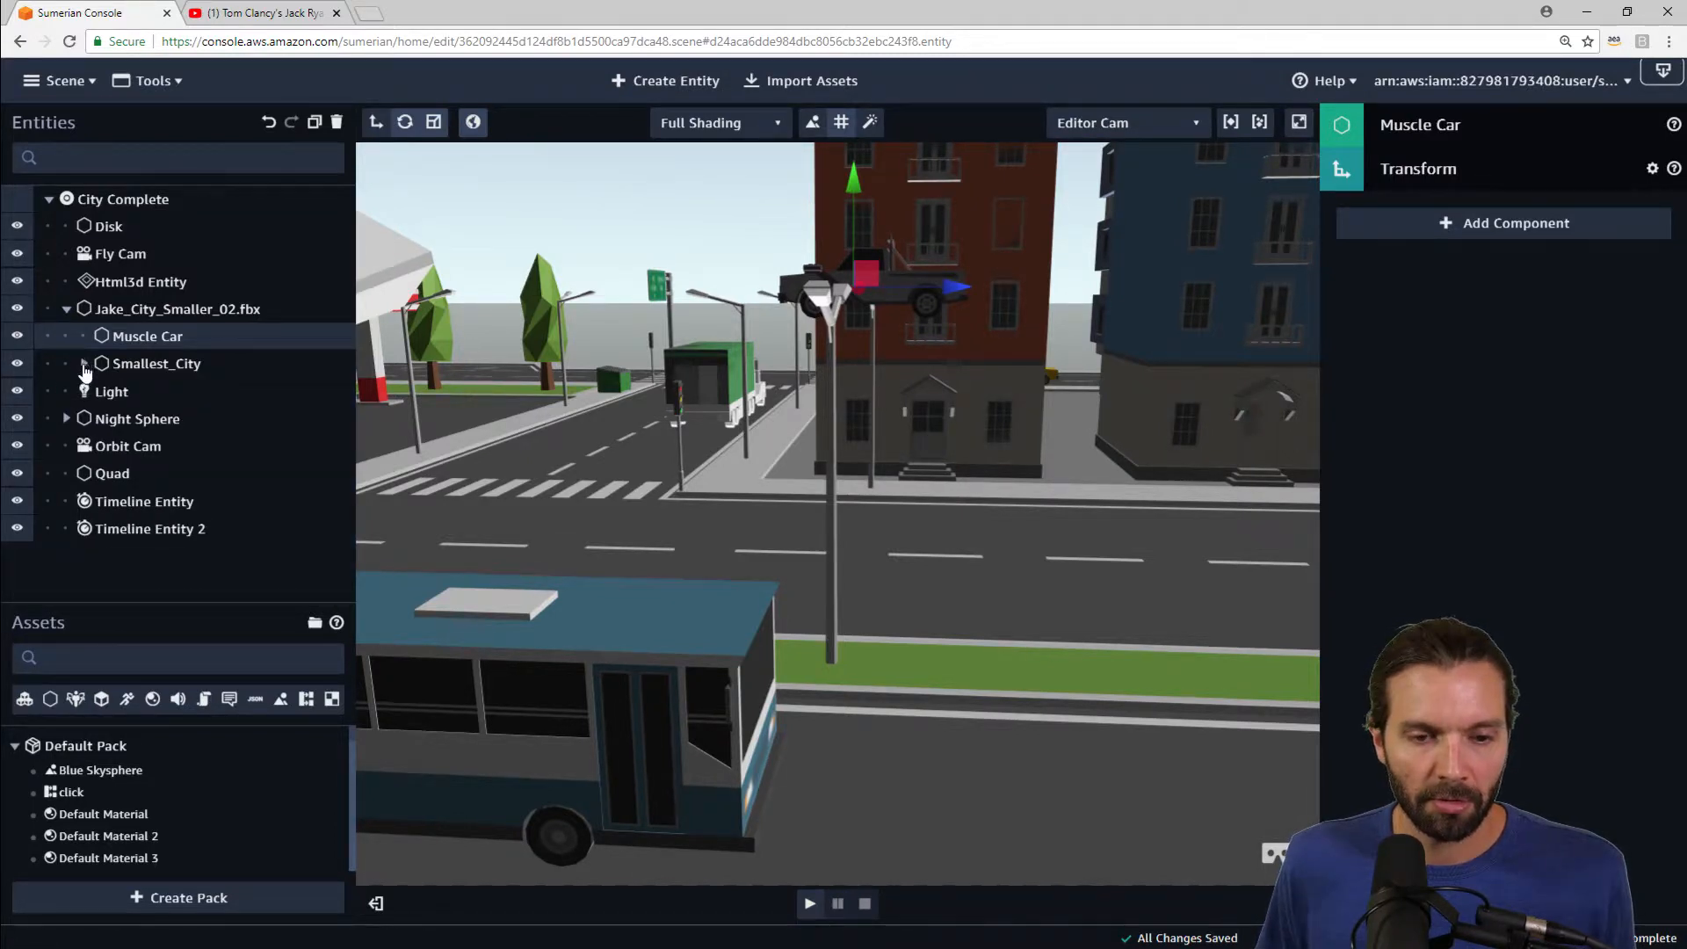
click(84, 364)
click(140, 157)
text(muscle)
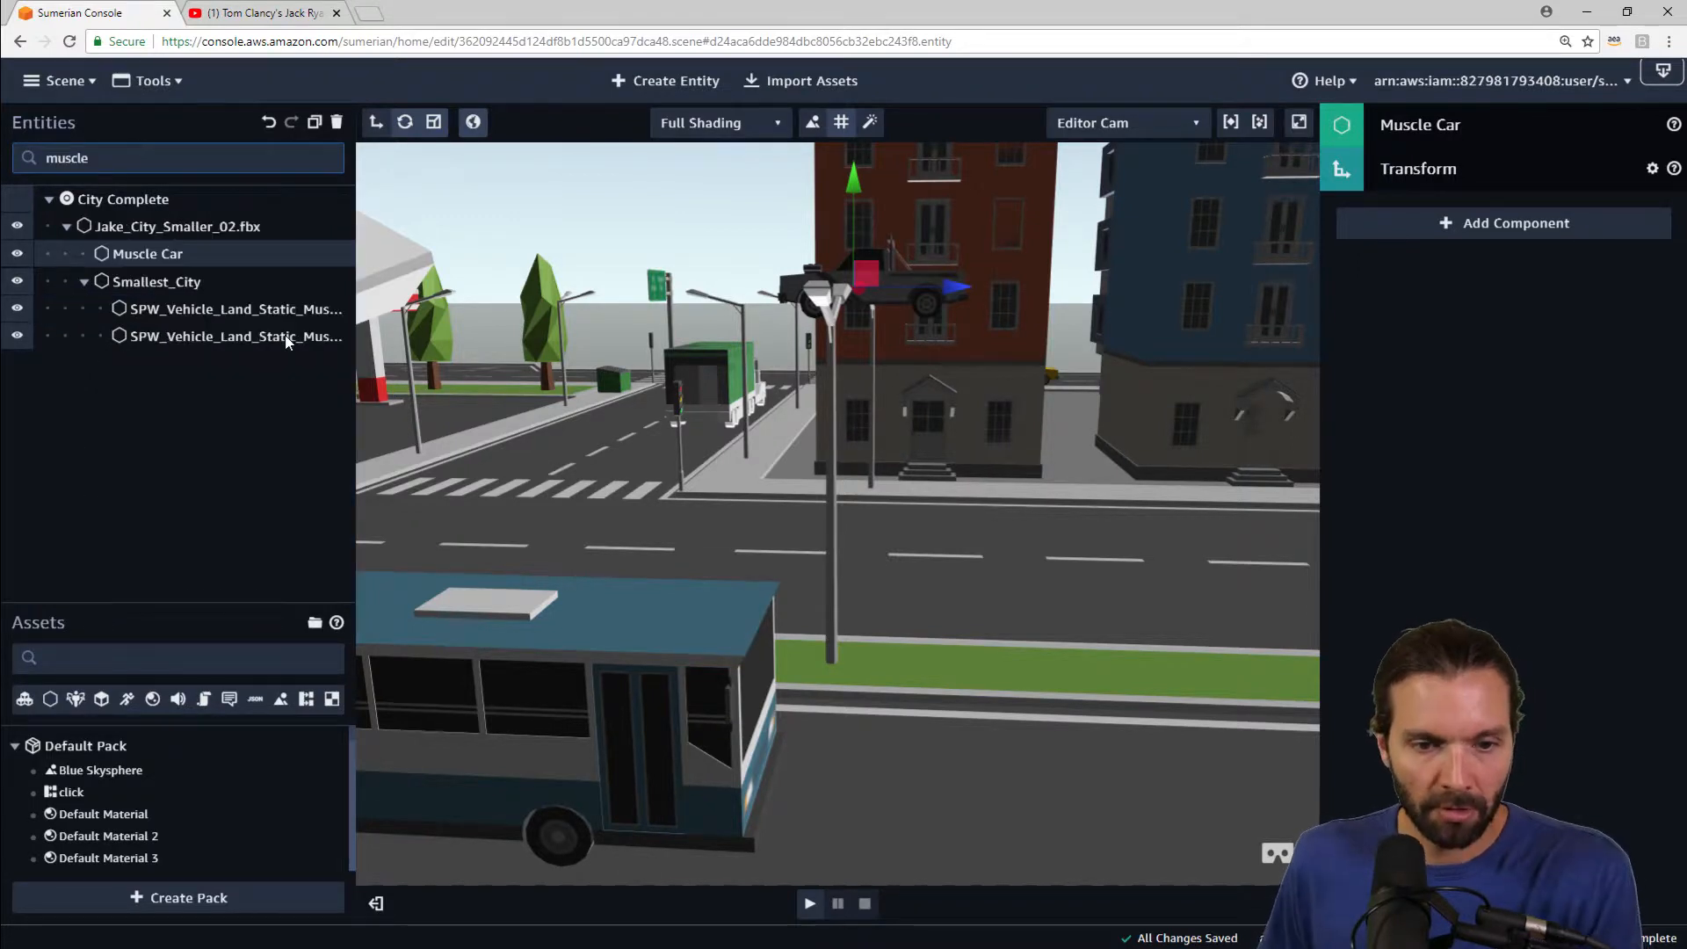
drag(263, 309, 146, 254)
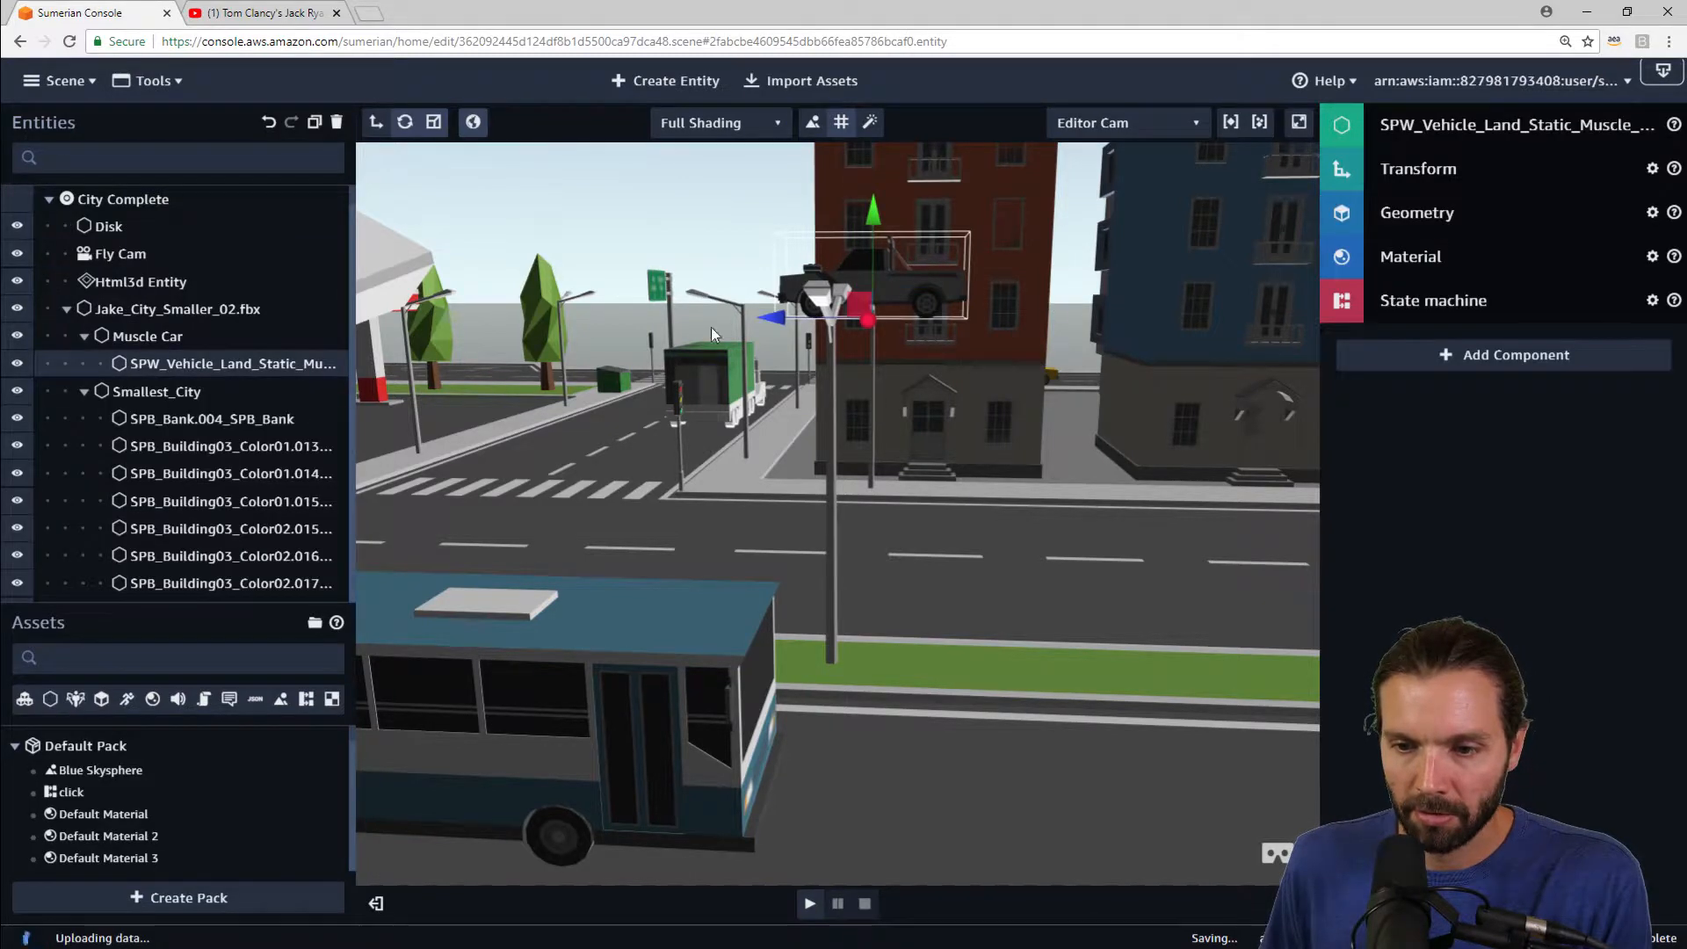
Step: Add a Rigid Body component to the Muscle Car entity
click(86, 391)
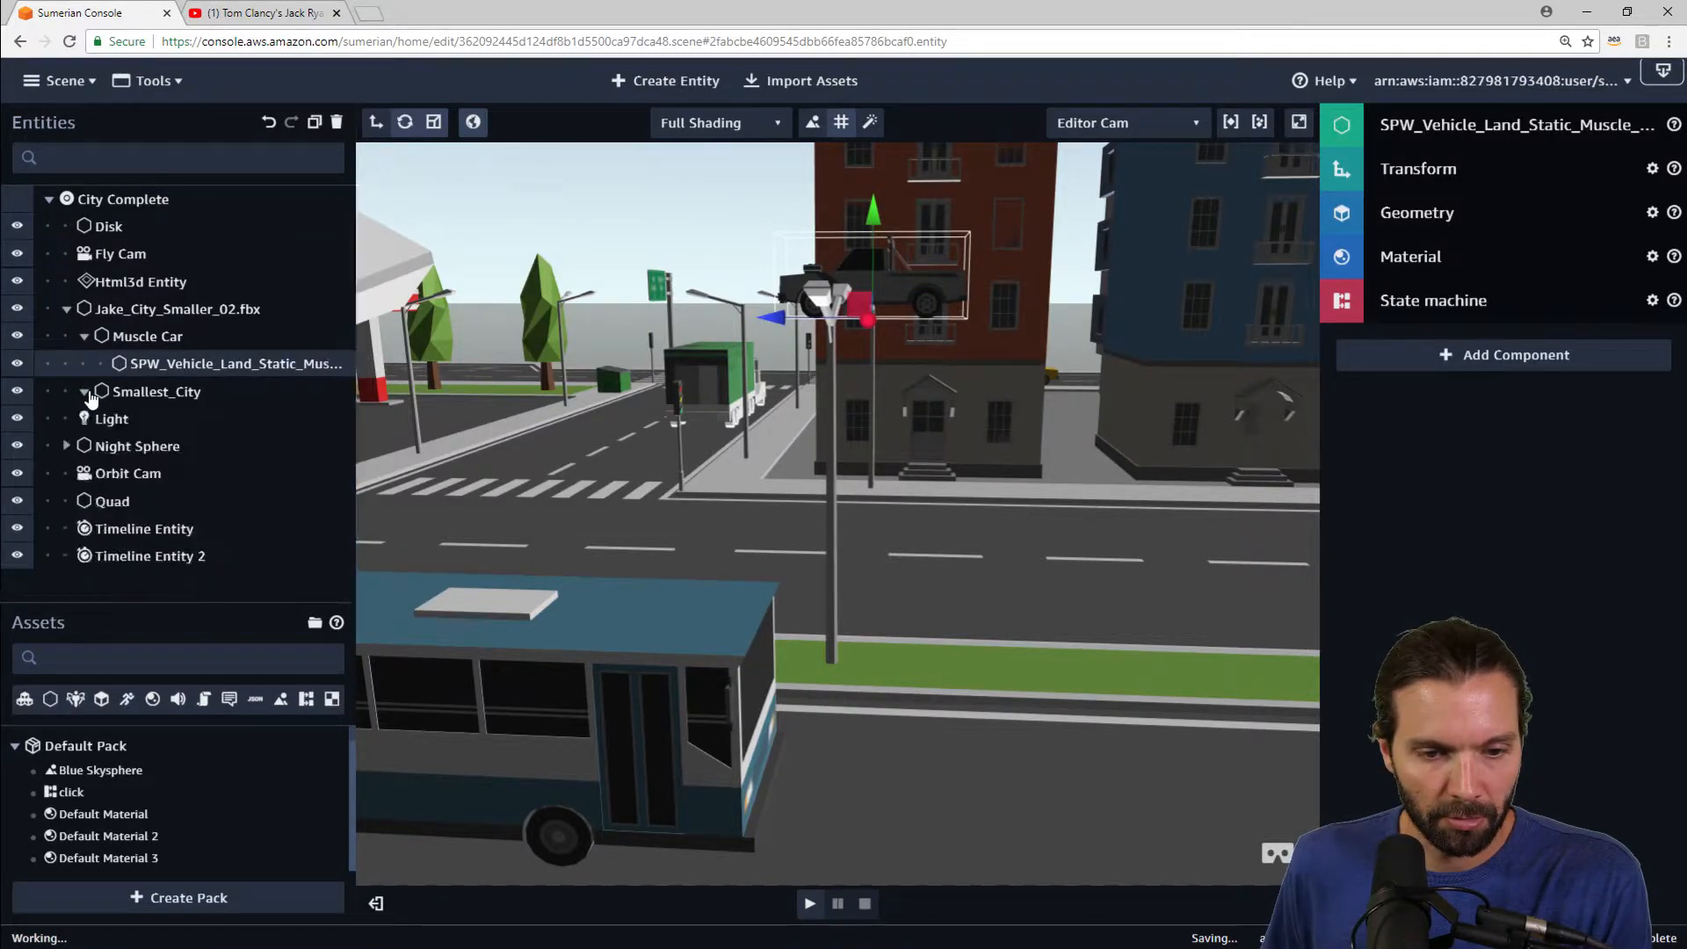
click(84, 336)
click(131, 339)
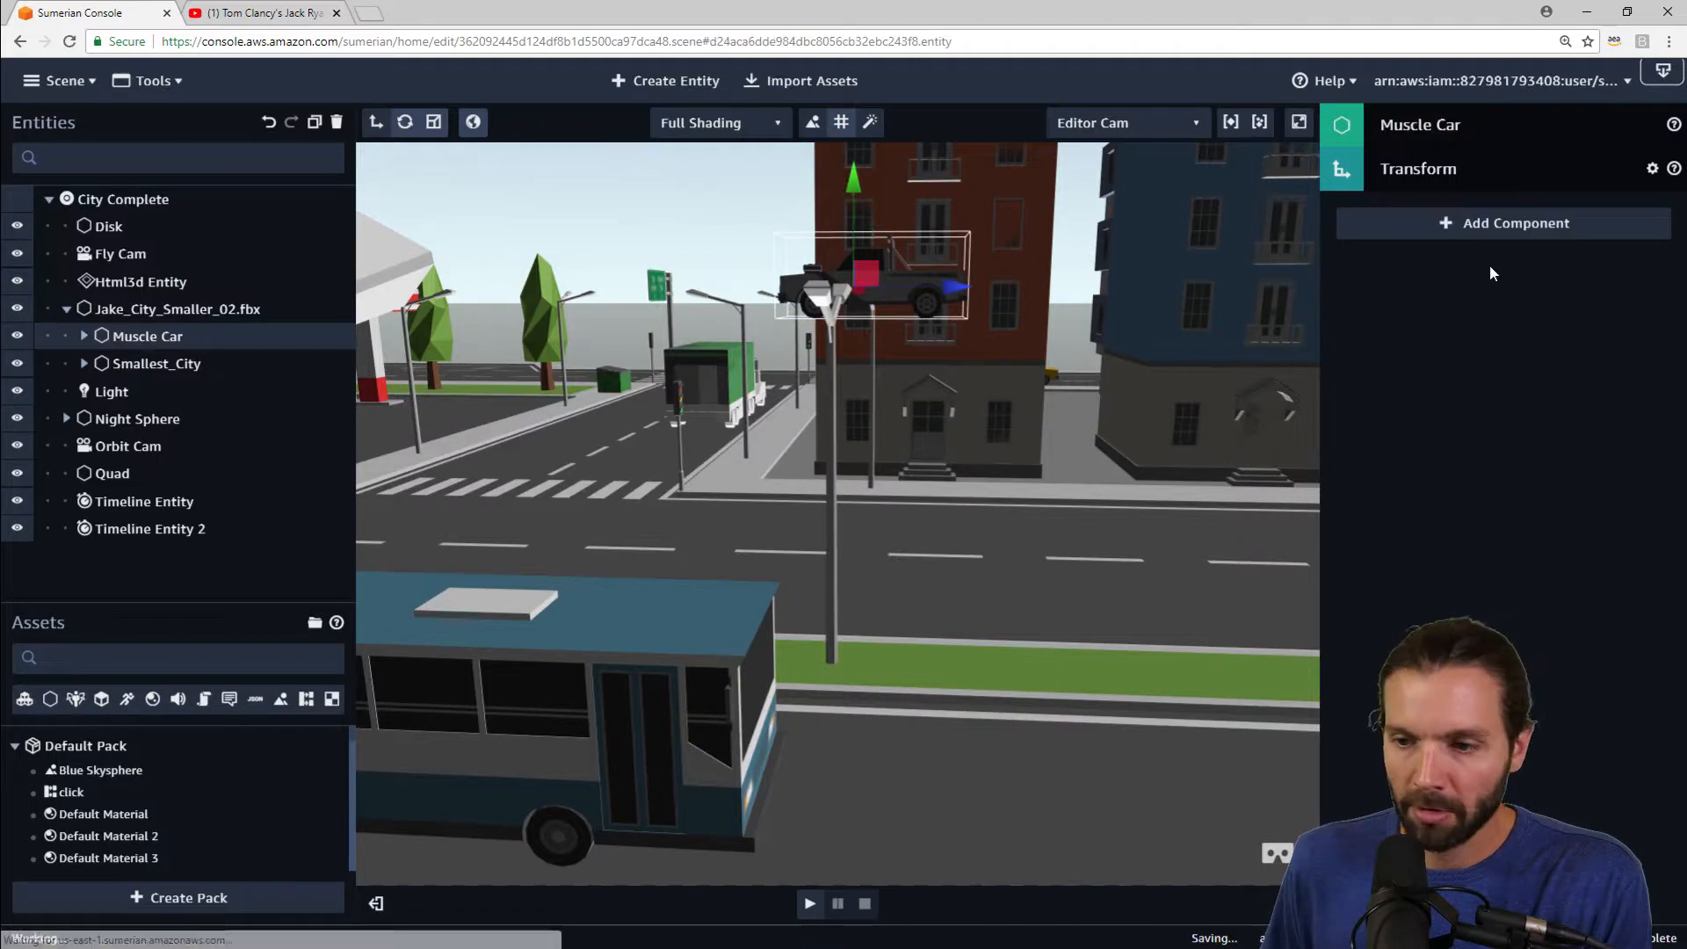
click(1553, 226)
scroll(1530, 649, down, 3)
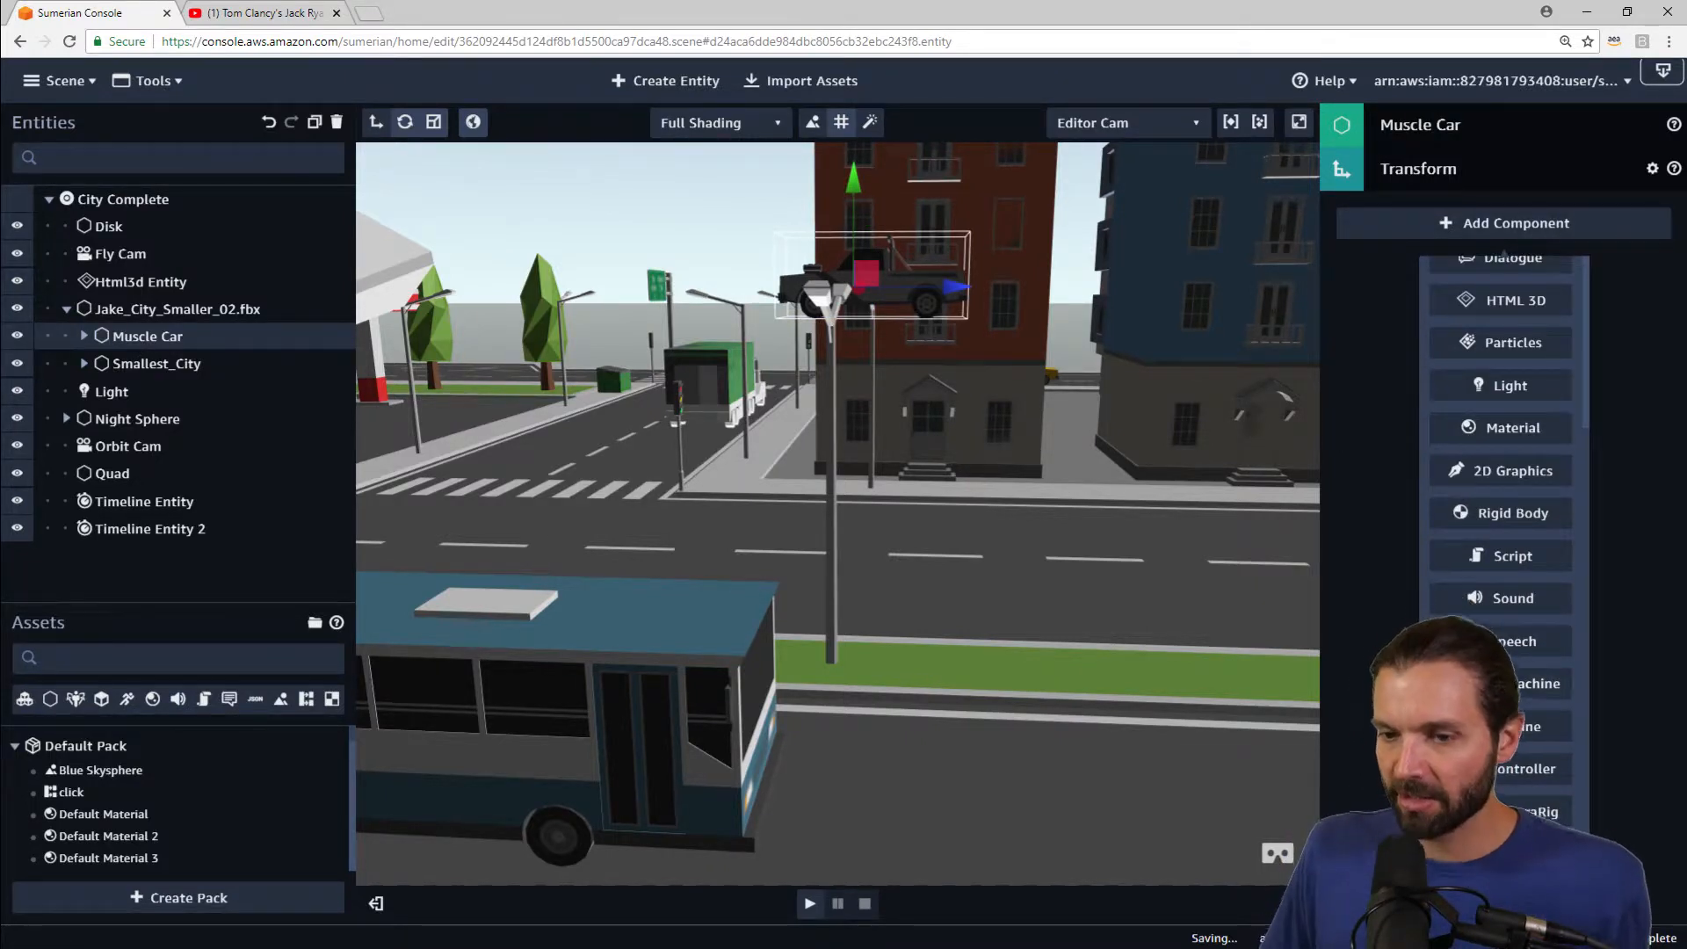
click(157, 330)
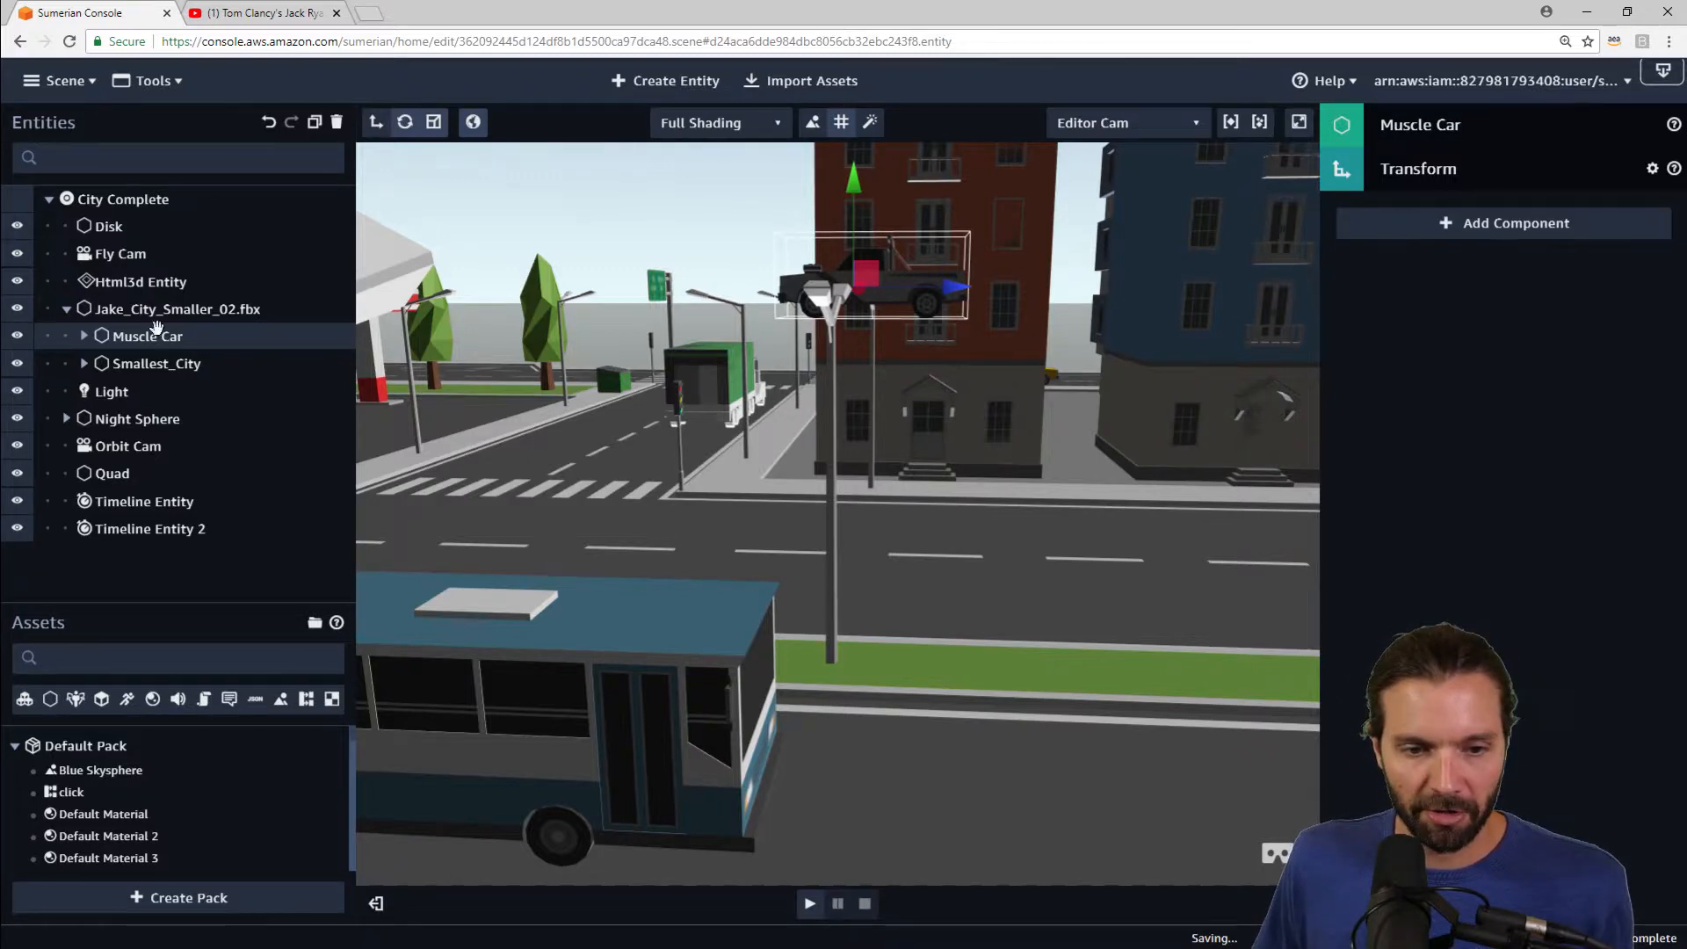
click(1437, 170)
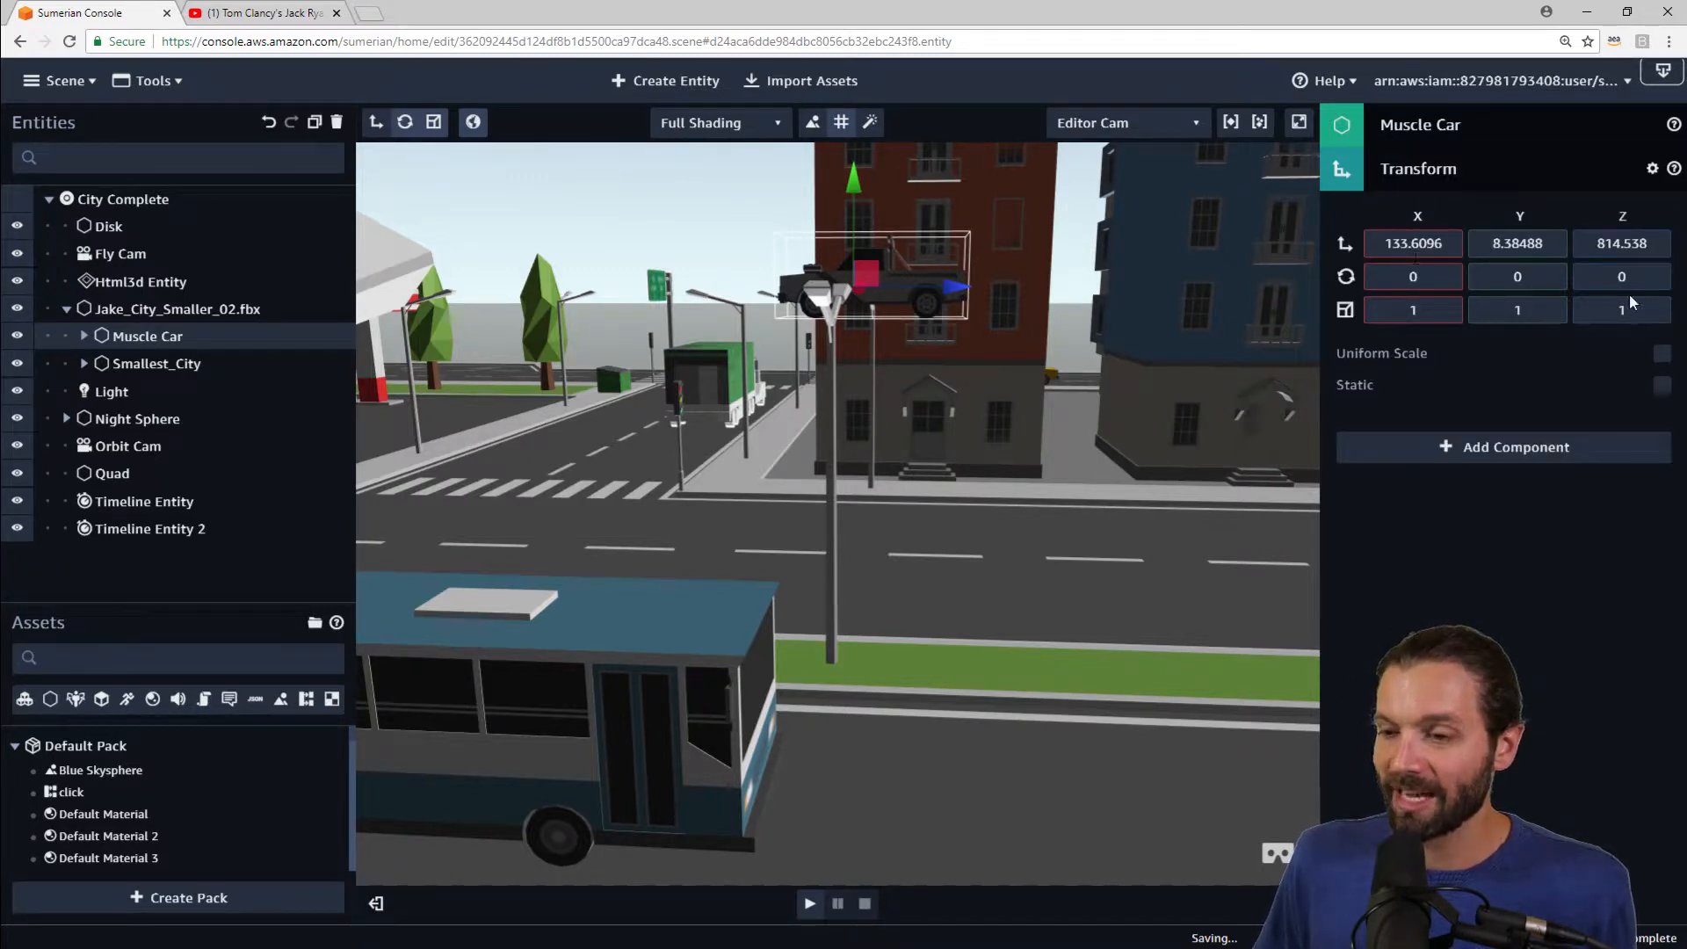
click(1444, 182)
click(1541, 224)
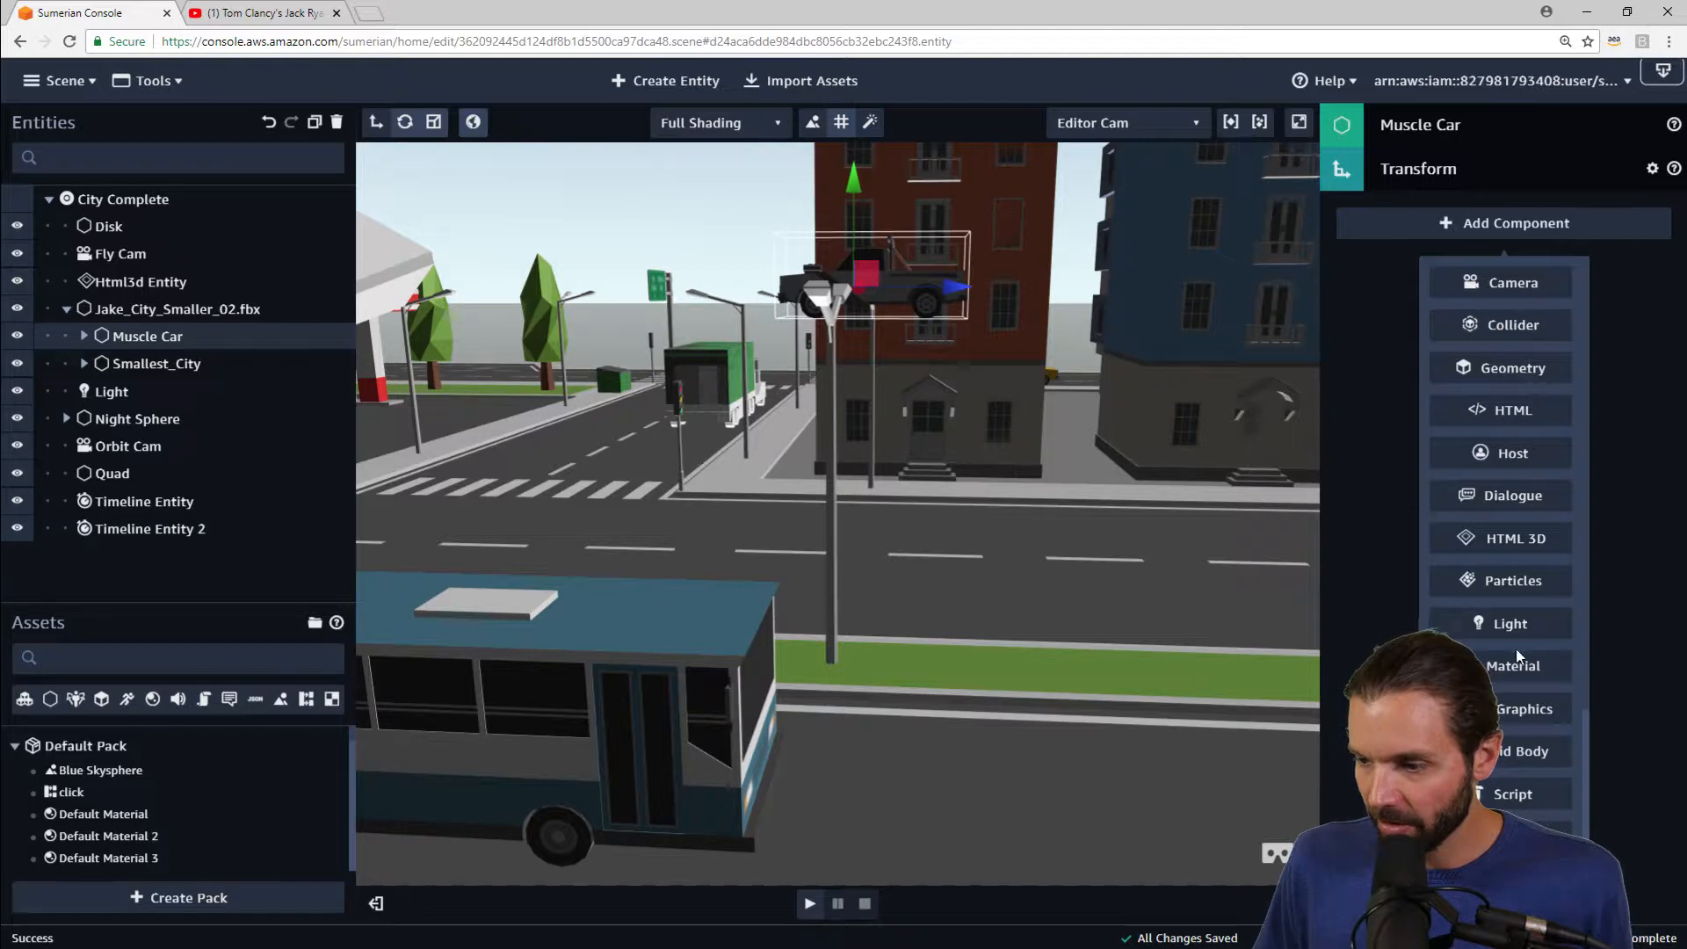
click(1519, 748)
Step: Add a Collider component to the Muscle Car entity
click(1634, 214)
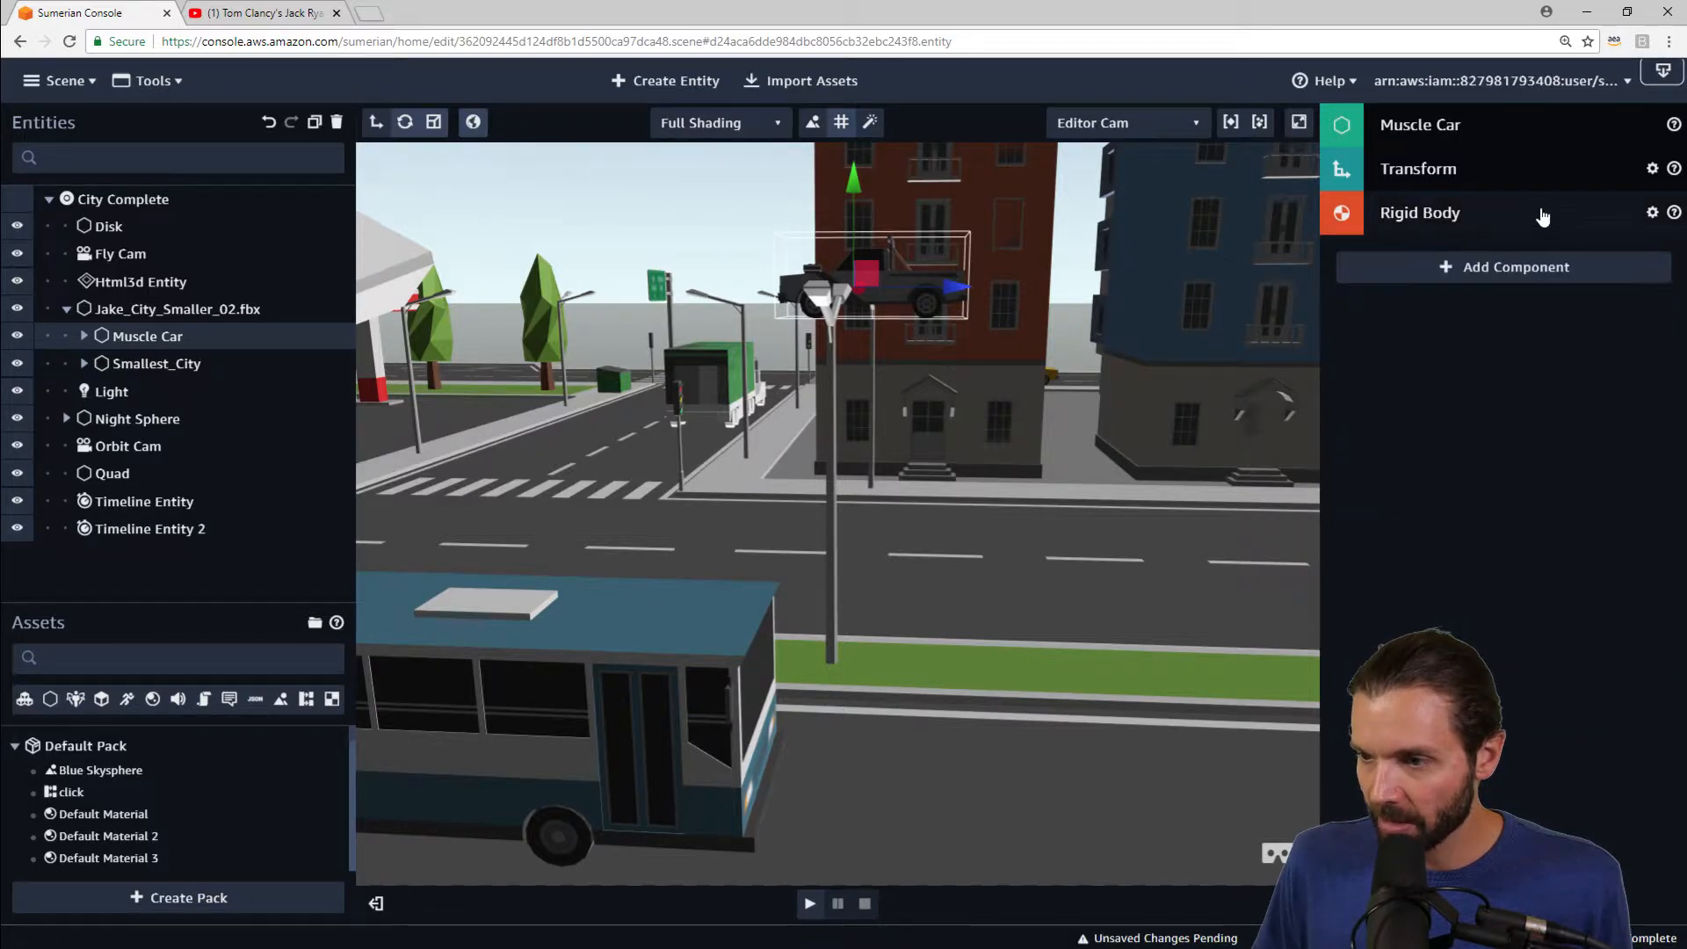
click(1498, 272)
click(1506, 344)
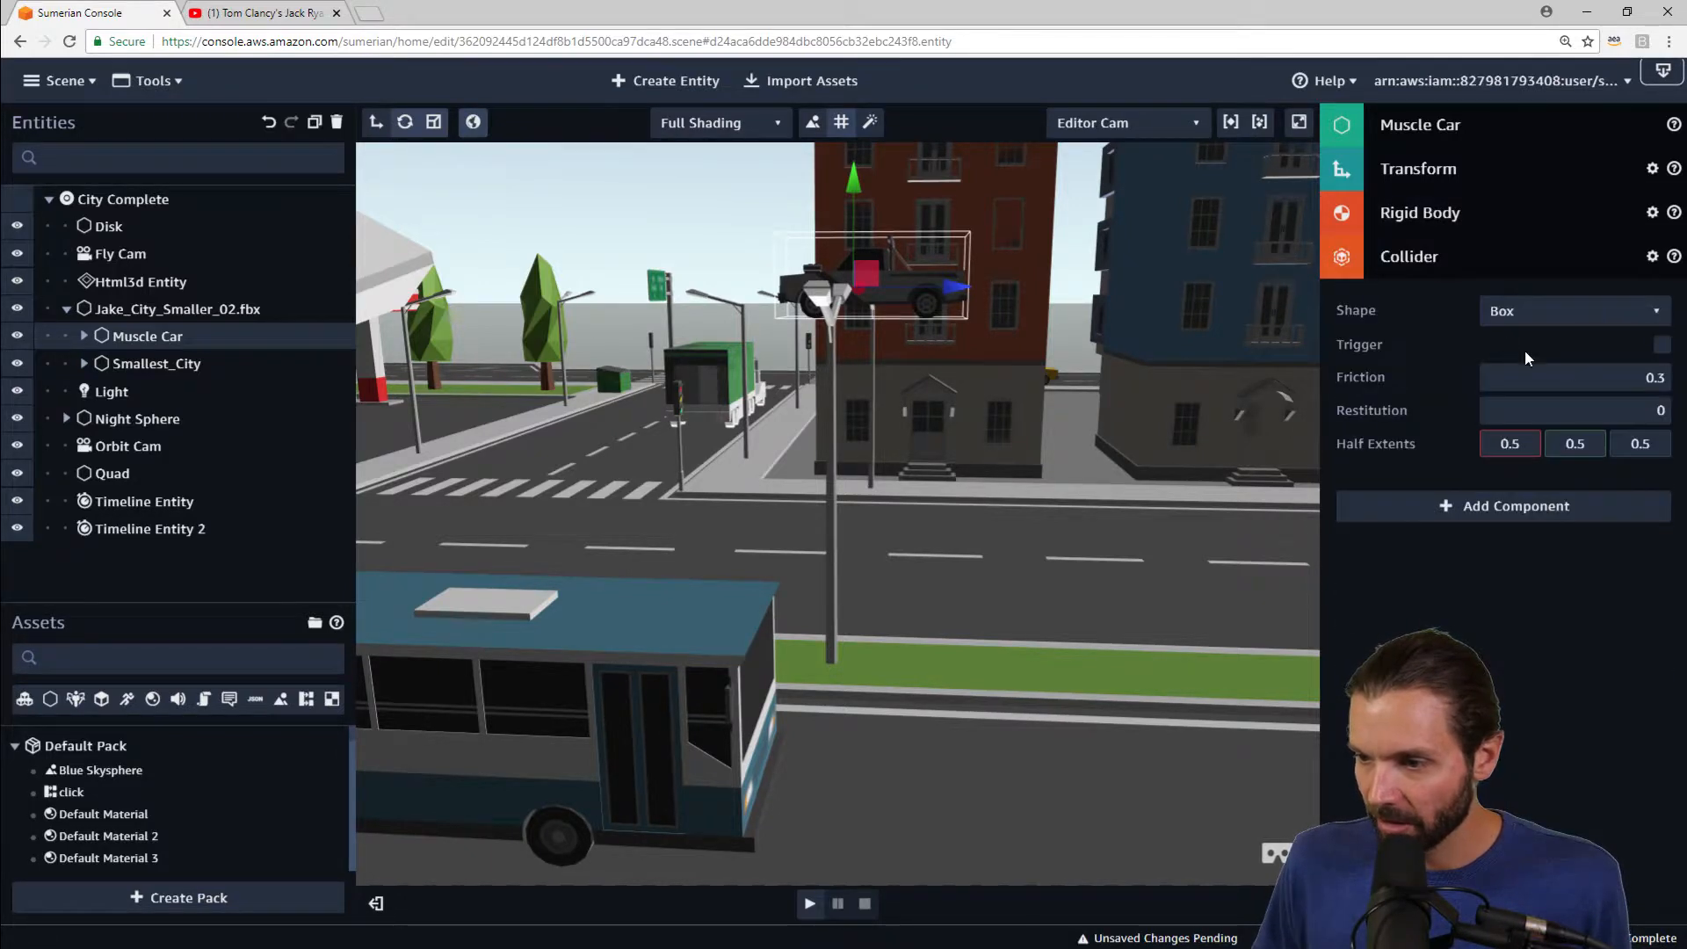
Step: Set the Muscle Car collider's box half extents to 2.19, 0.96 and 2.68
right_drag(1026, 357, 973, 361)
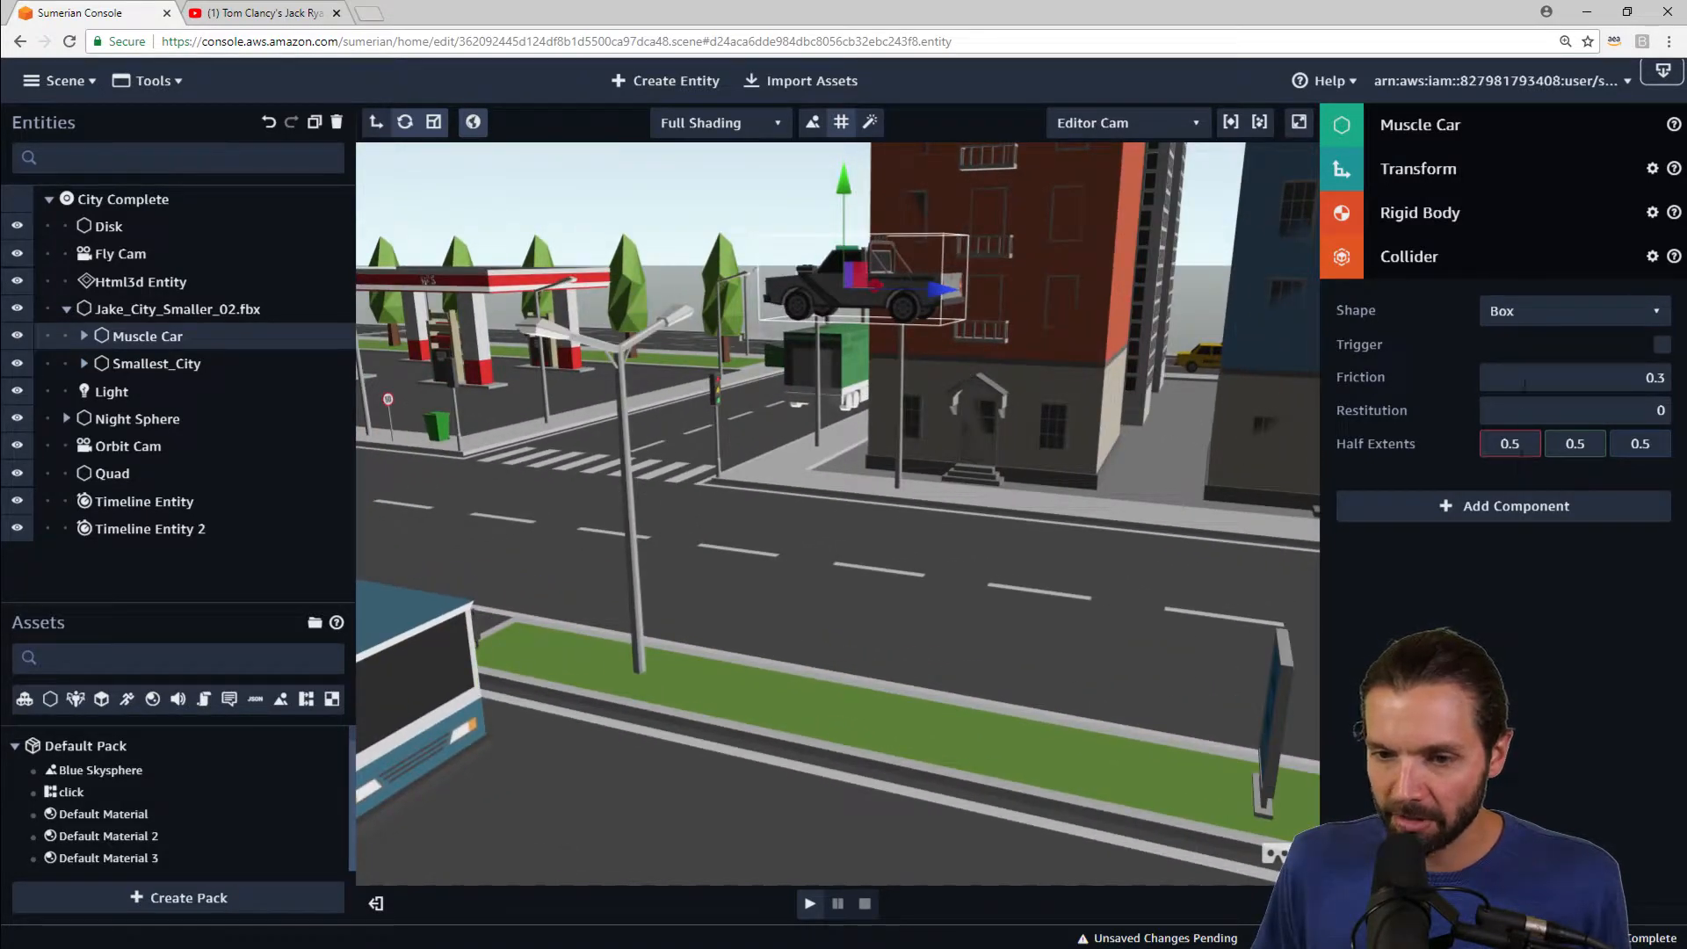
drag(1525, 437, 1512, 266)
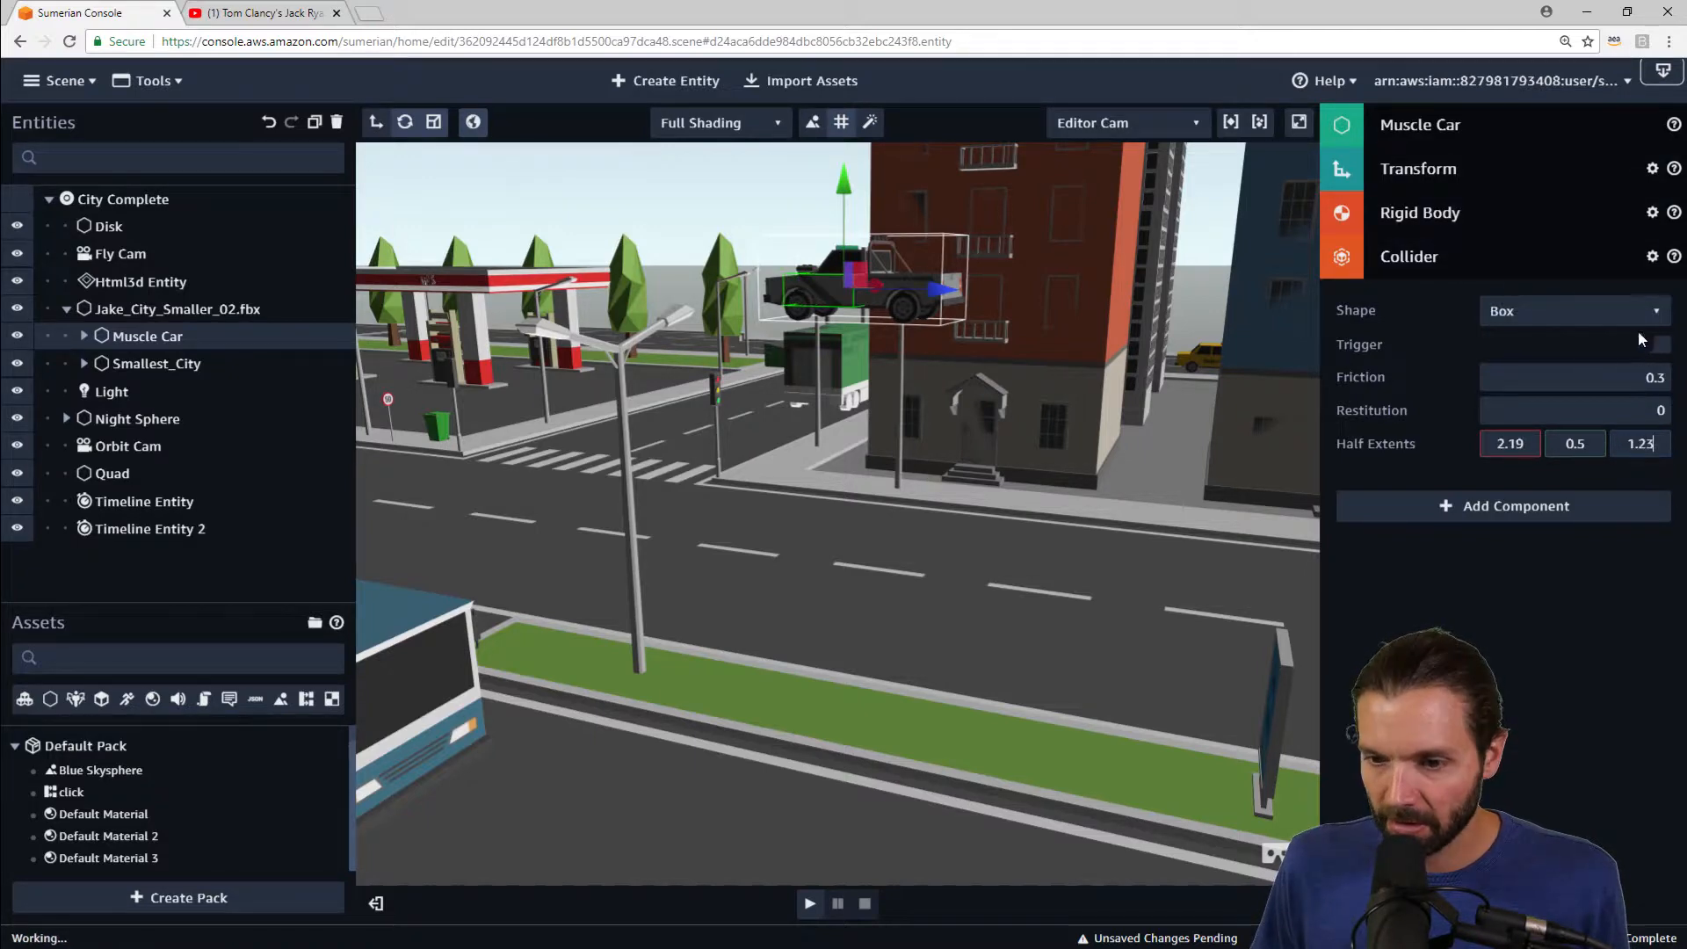
drag(1639, 337, 1591, 198)
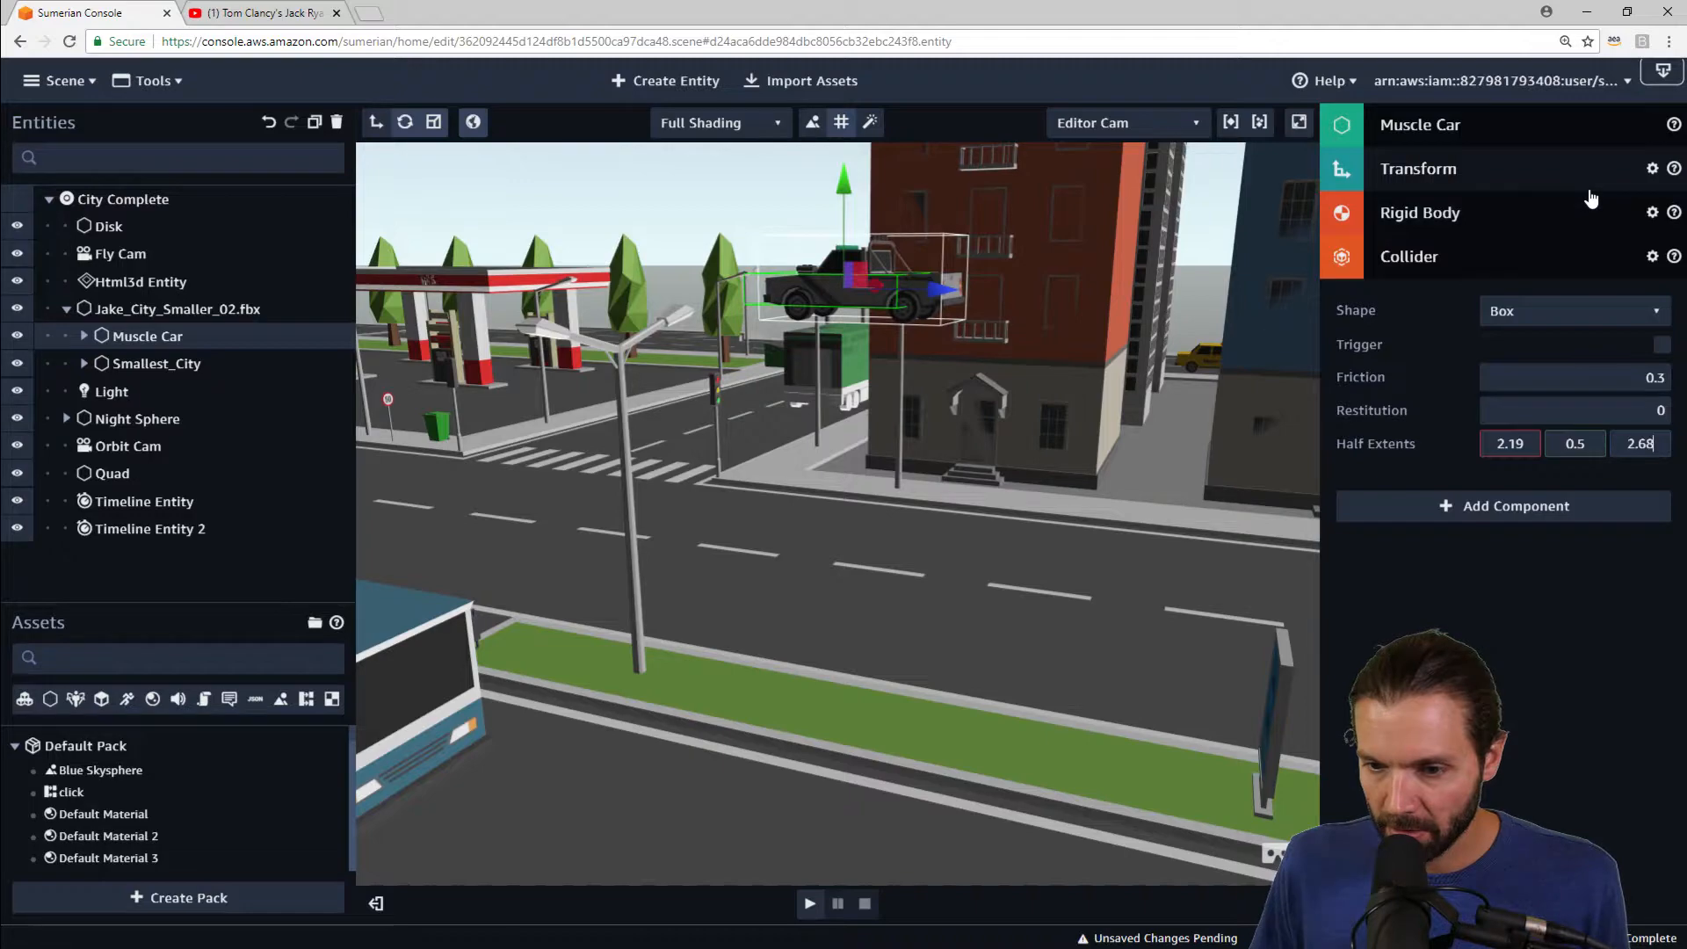
drag(1563, 451, 1592, 406)
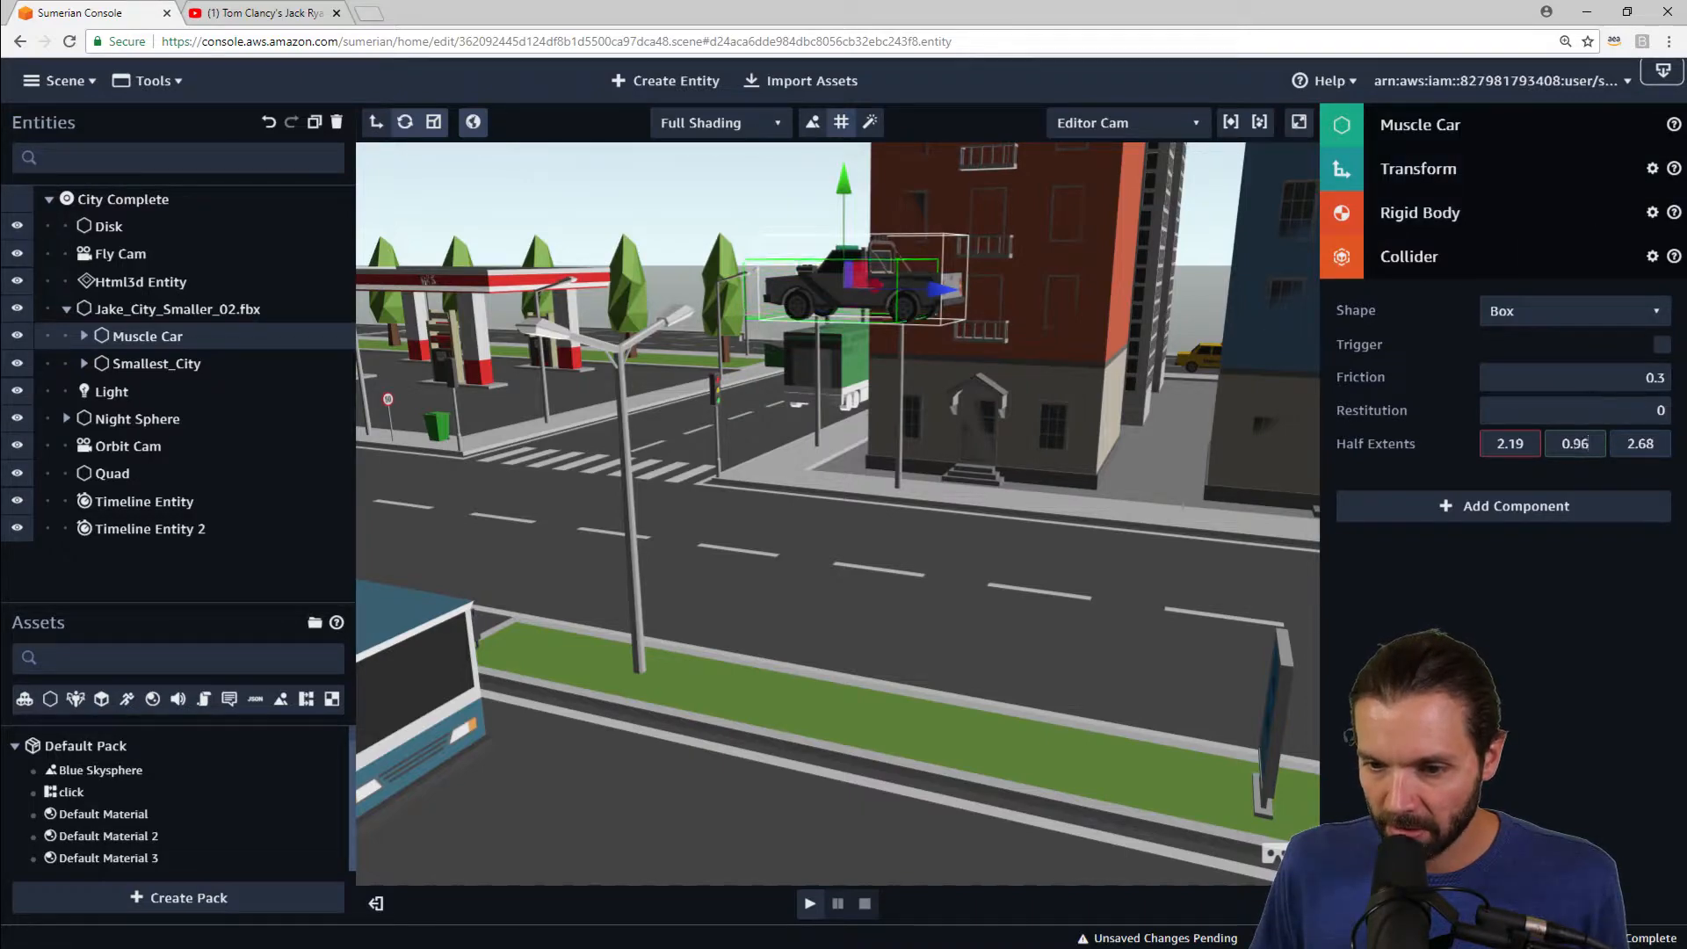
Step: Shift the vehicle model slightly so it sits centered inside the Muscle Car collider box
drag(1024, 472, 1105, 611)
scroll(1028, 703, up, 3)
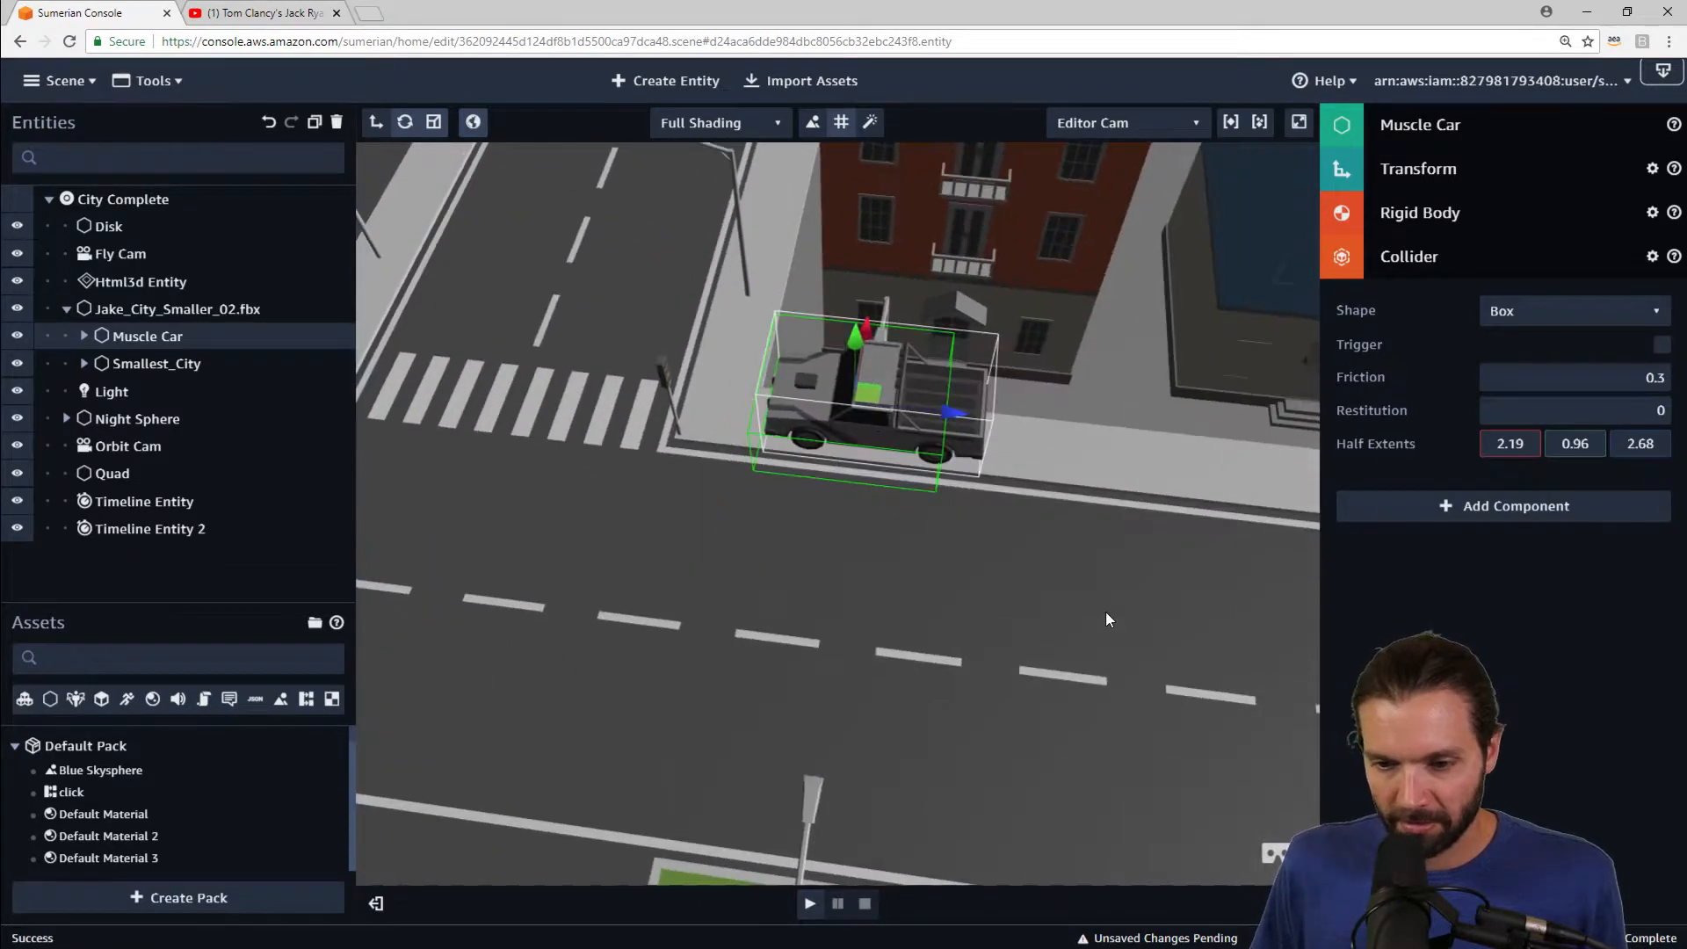
click(85, 363)
click(83, 336)
click(141, 362)
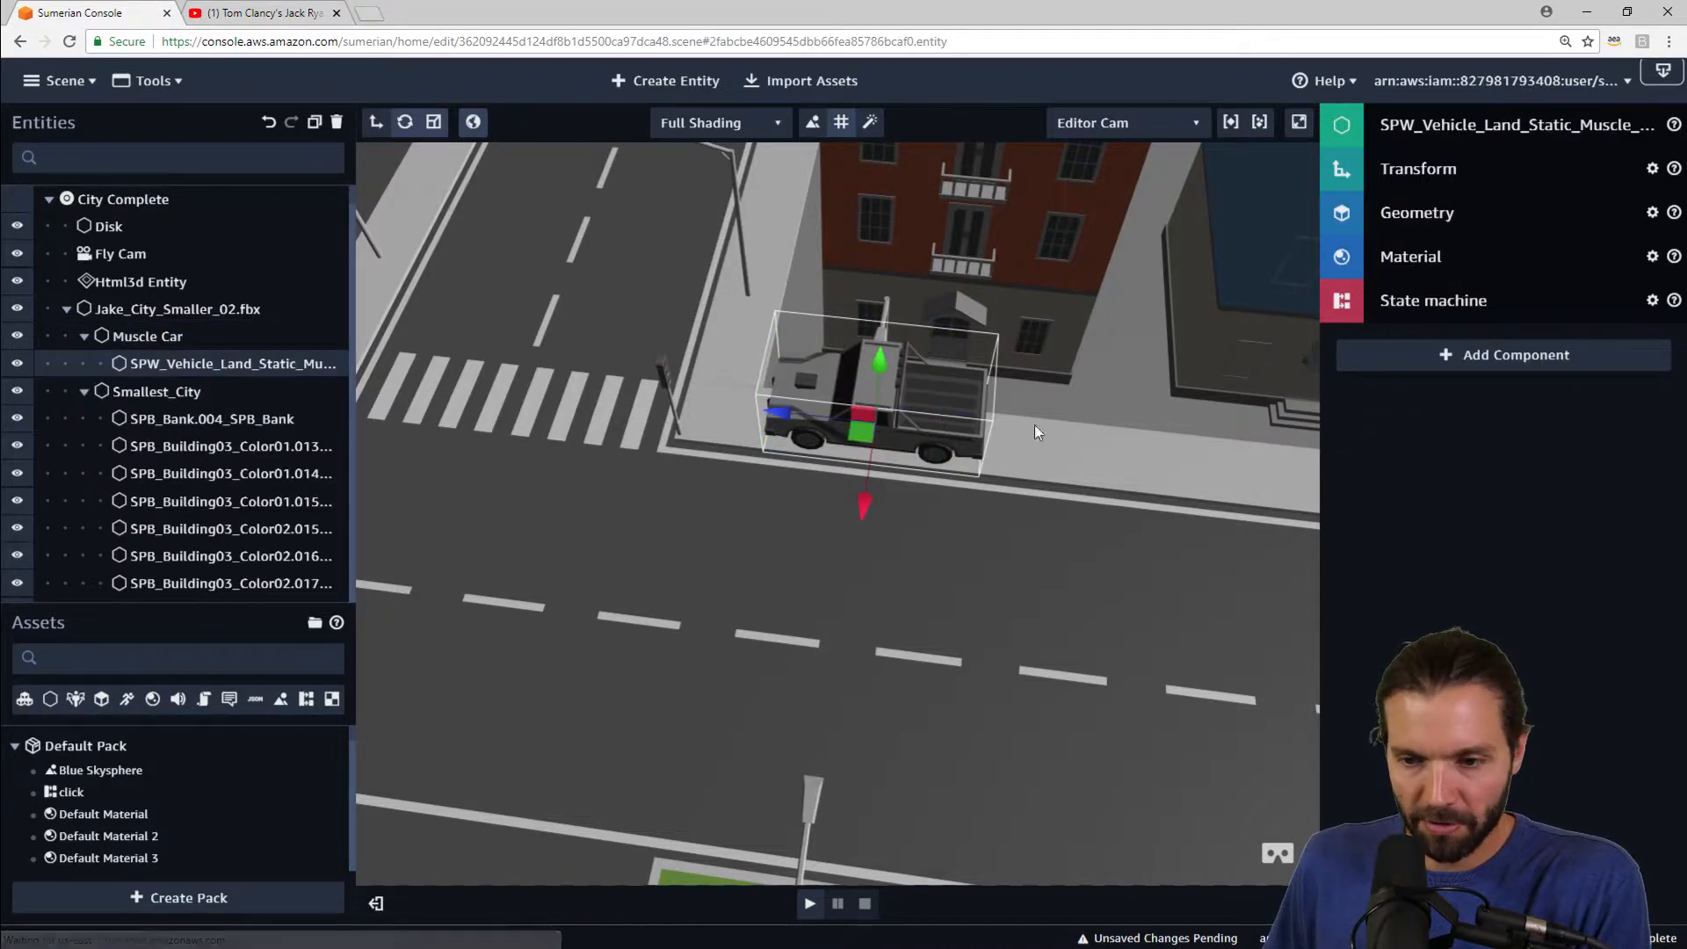
drag(793, 415, 762, 401)
click(155, 338)
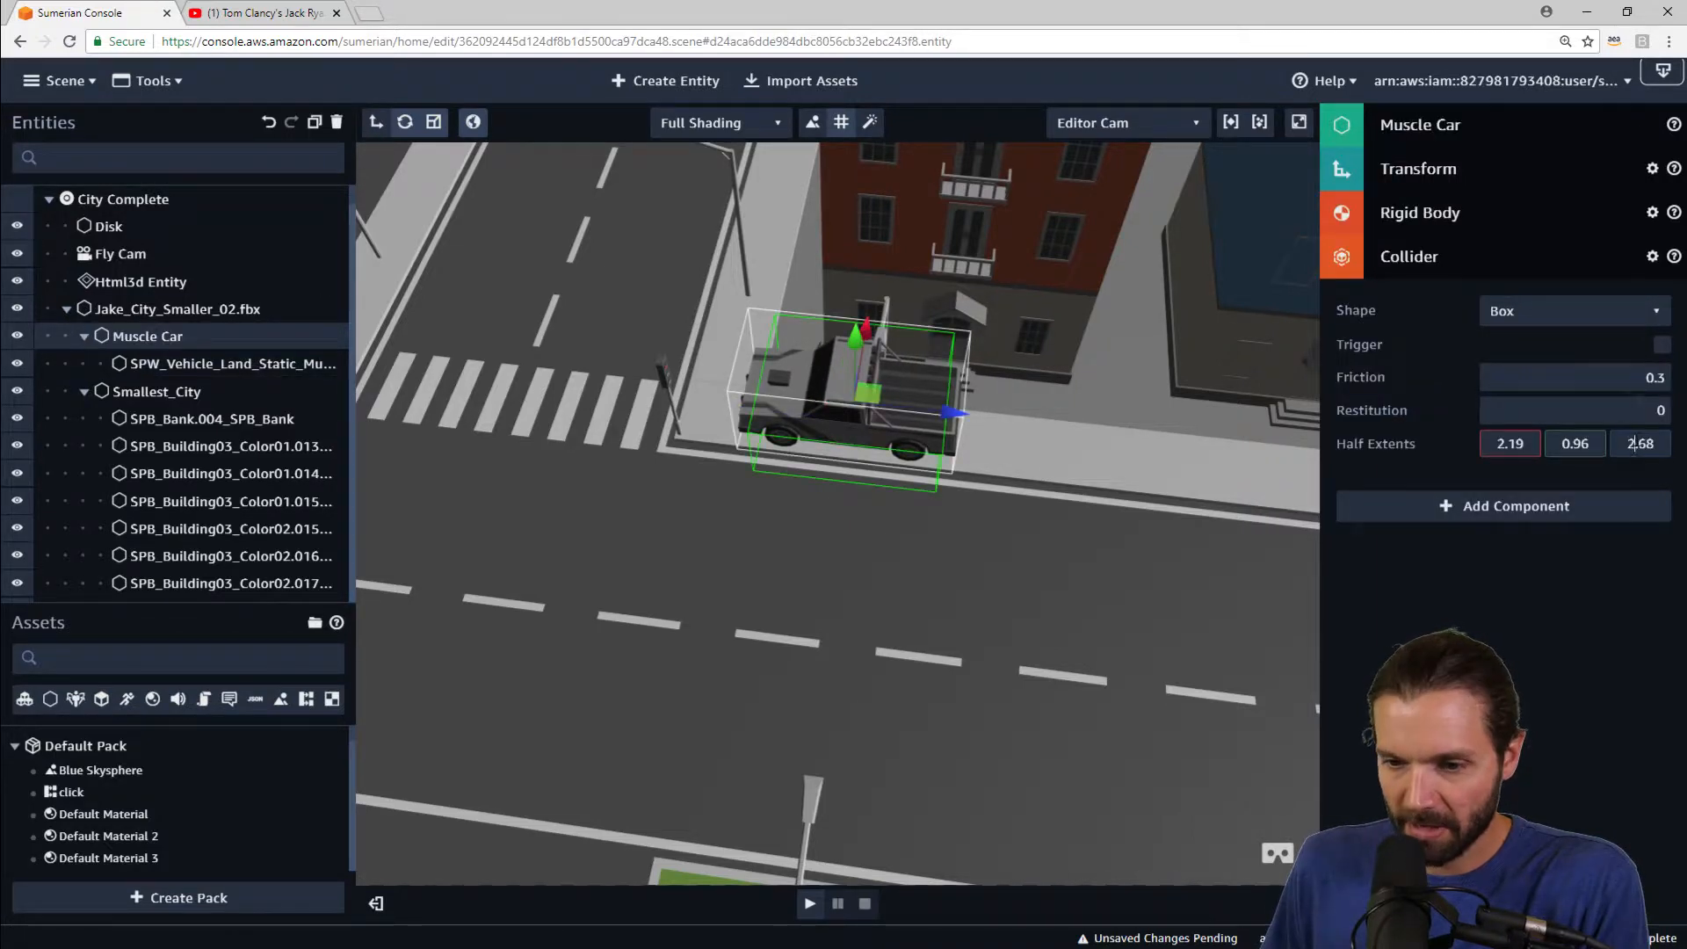
Step: Set the collider's third half extent to 3.26
double_click(1632, 444)
text(3.1)
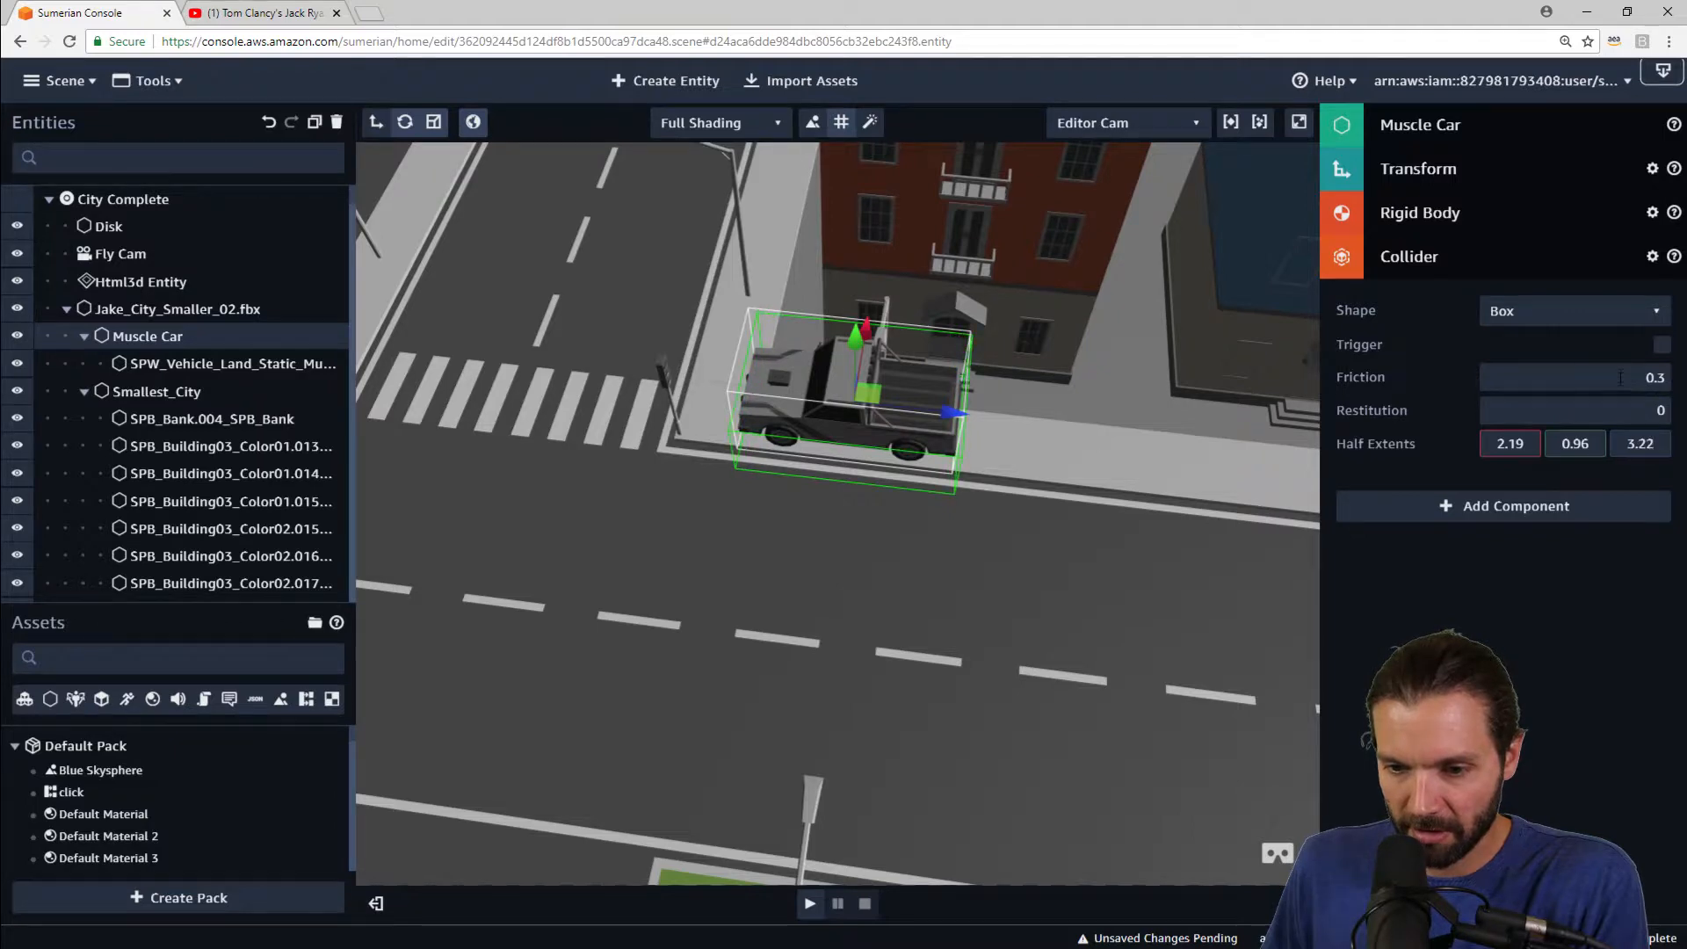
Step: Play the scene to test the car's physics and stop it
drag(1155, 659, 914, 369)
click(808, 904)
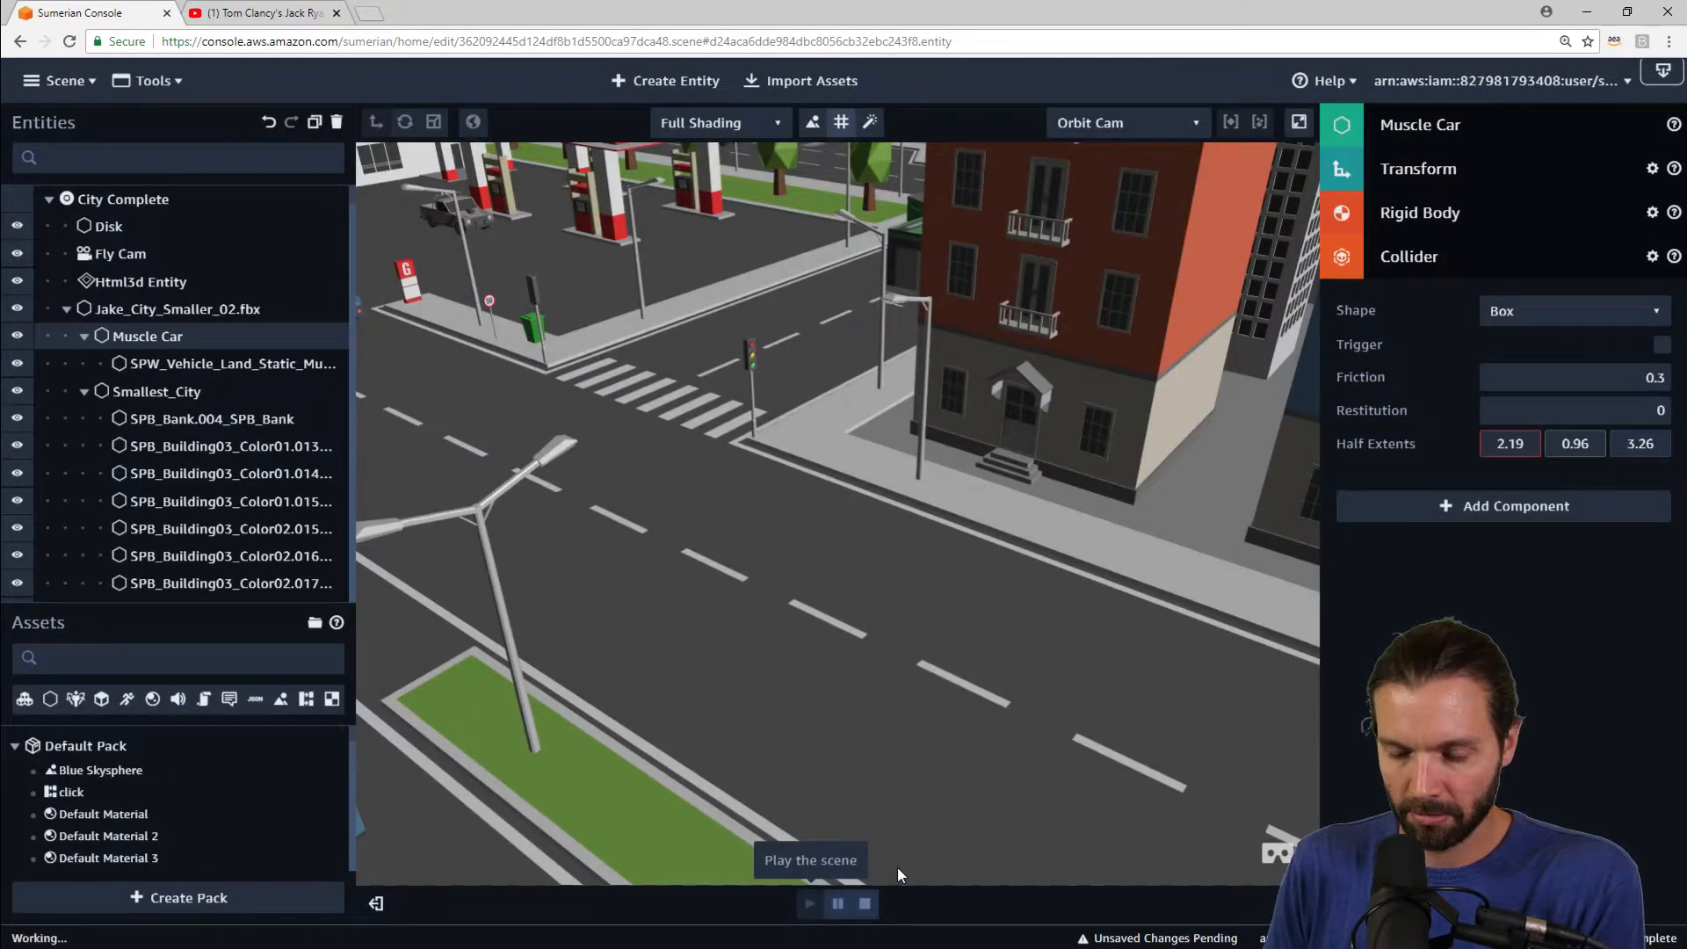
click(864, 903)
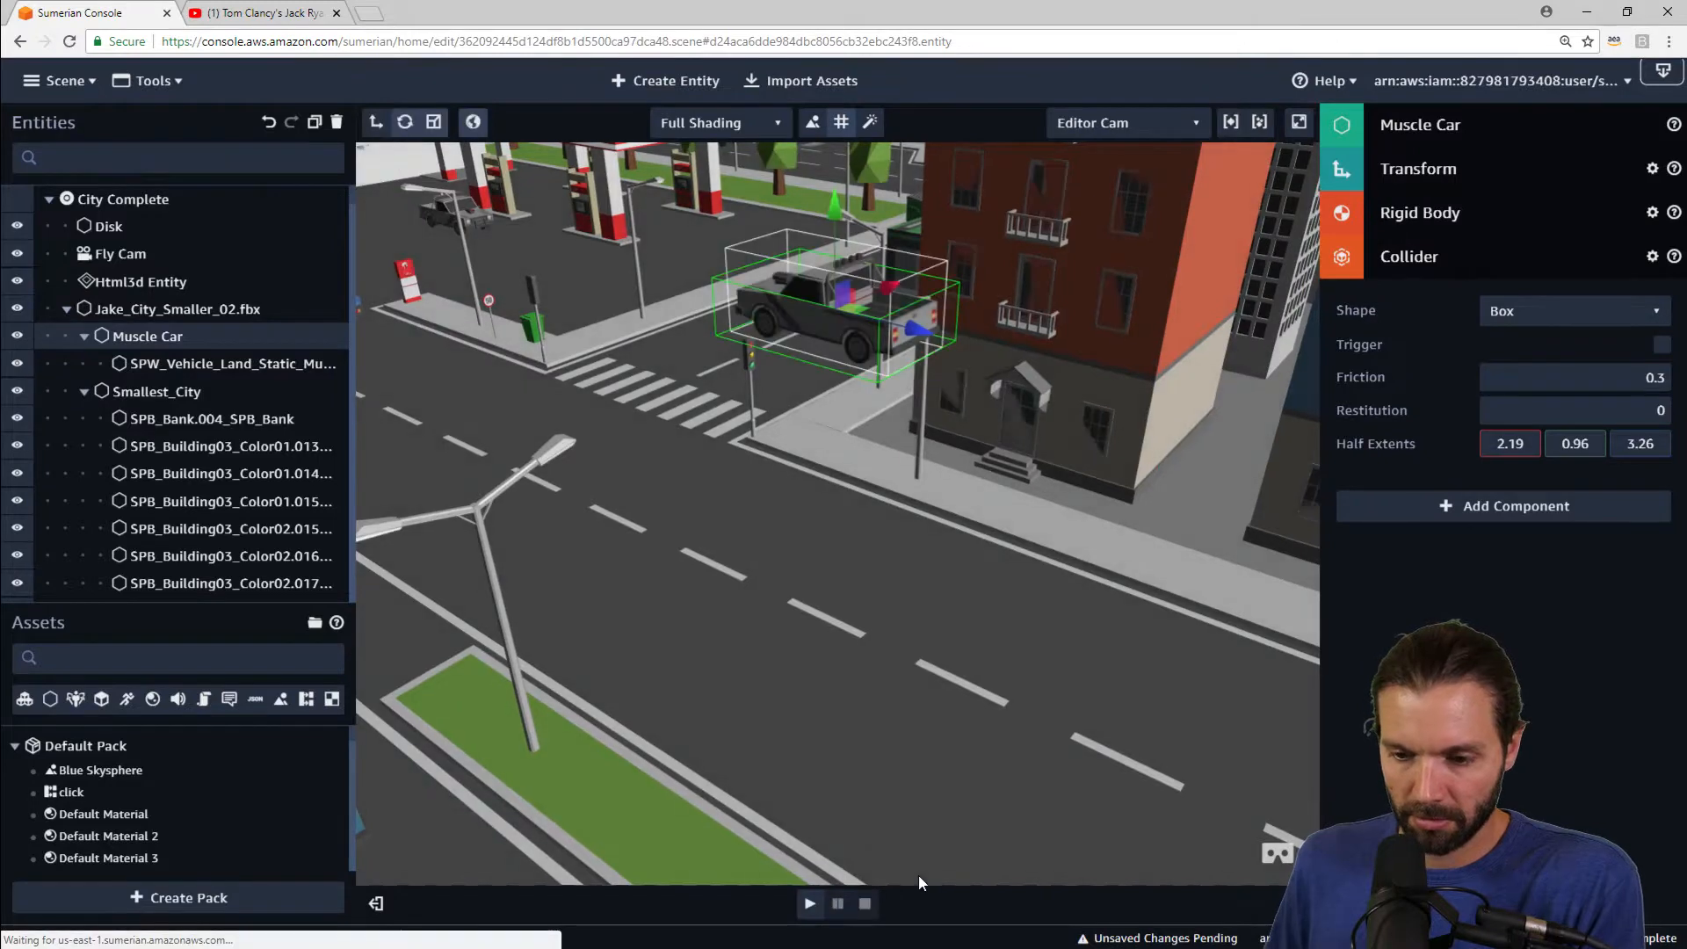
Step: Collapse the Muscle Car and city branches and play the scene again
scroll(916, 870, down, 5)
drag(1069, 471, 798, 496)
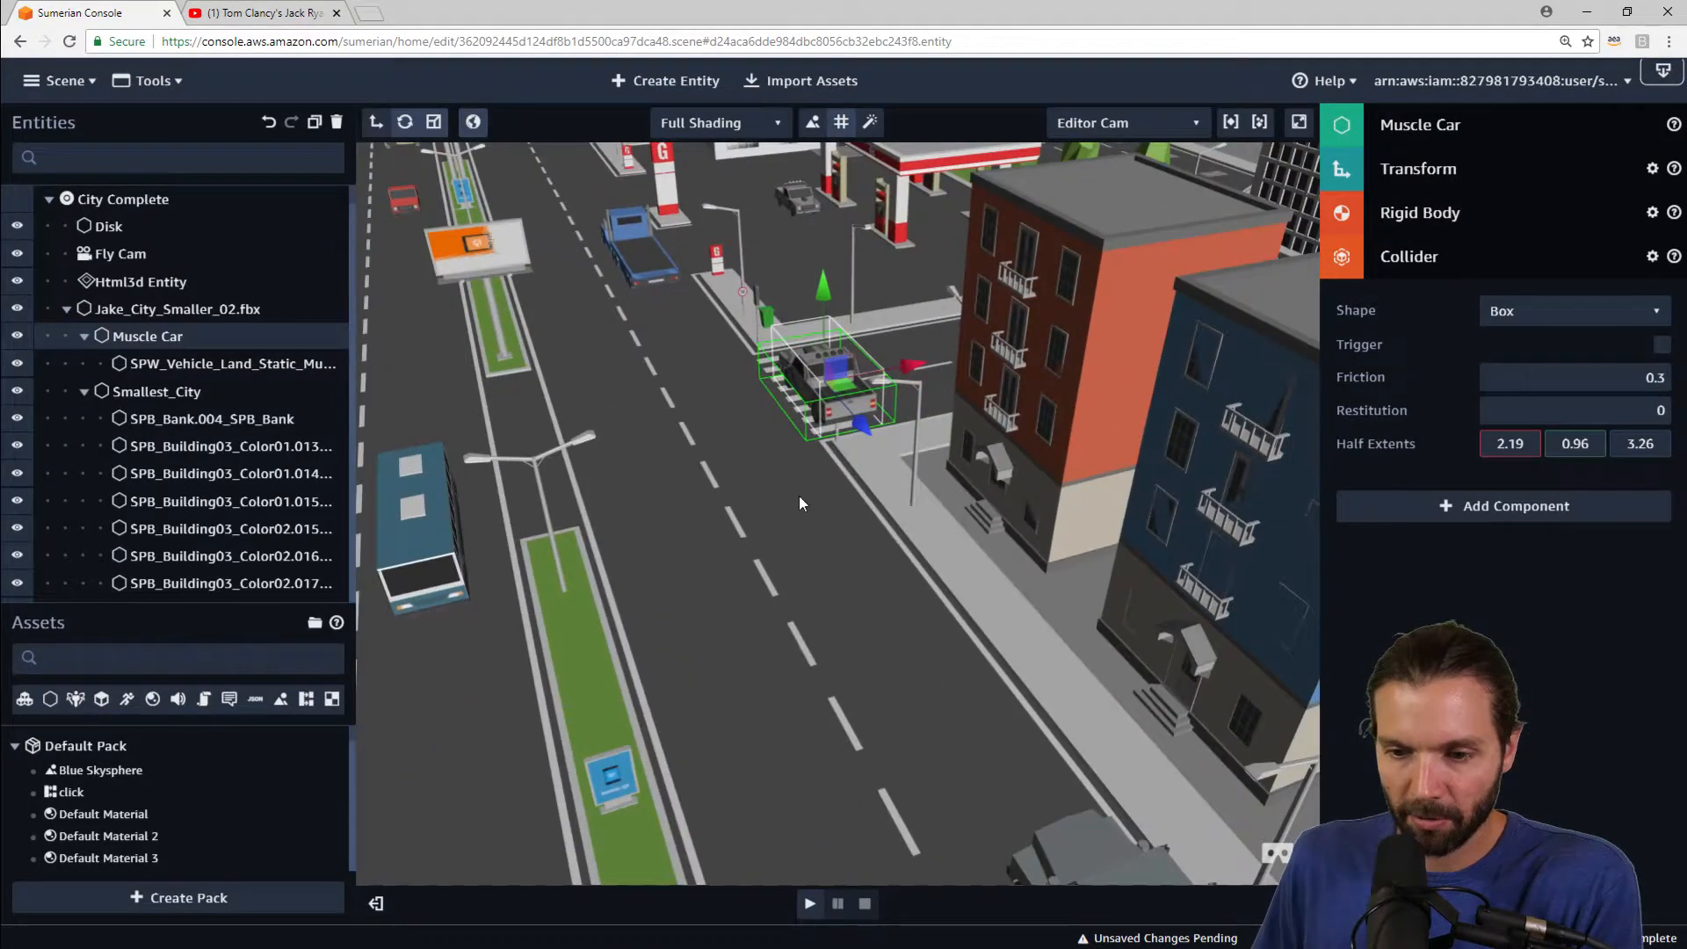
click(84, 336)
click(84, 362)
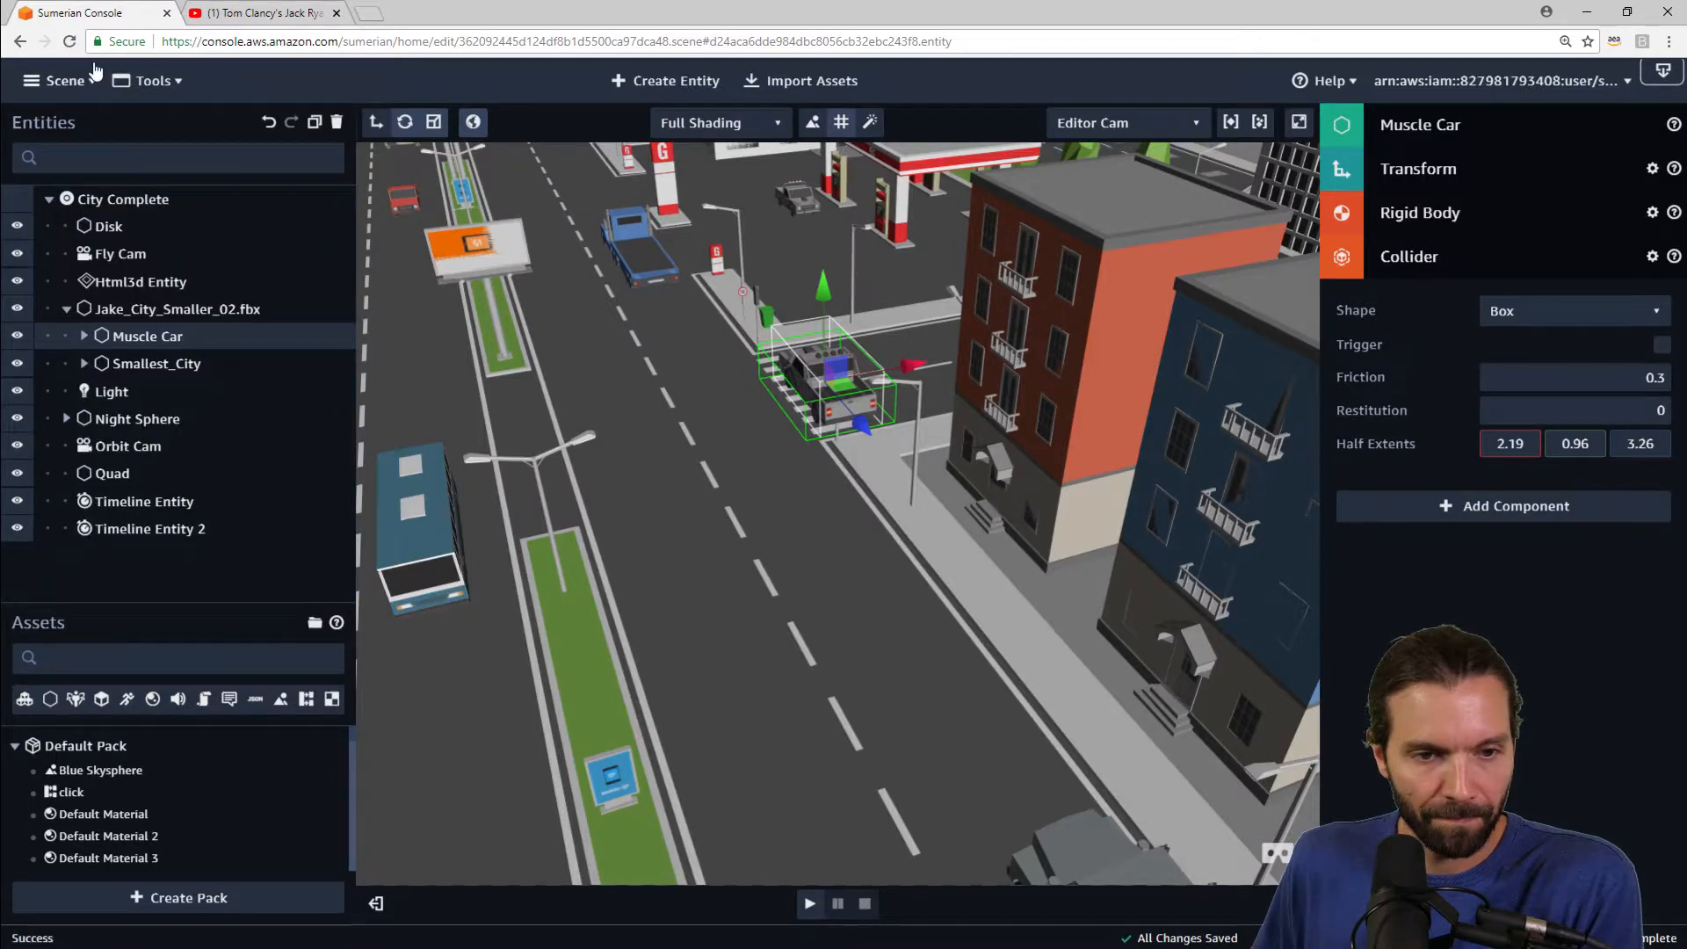
click(810, 905)
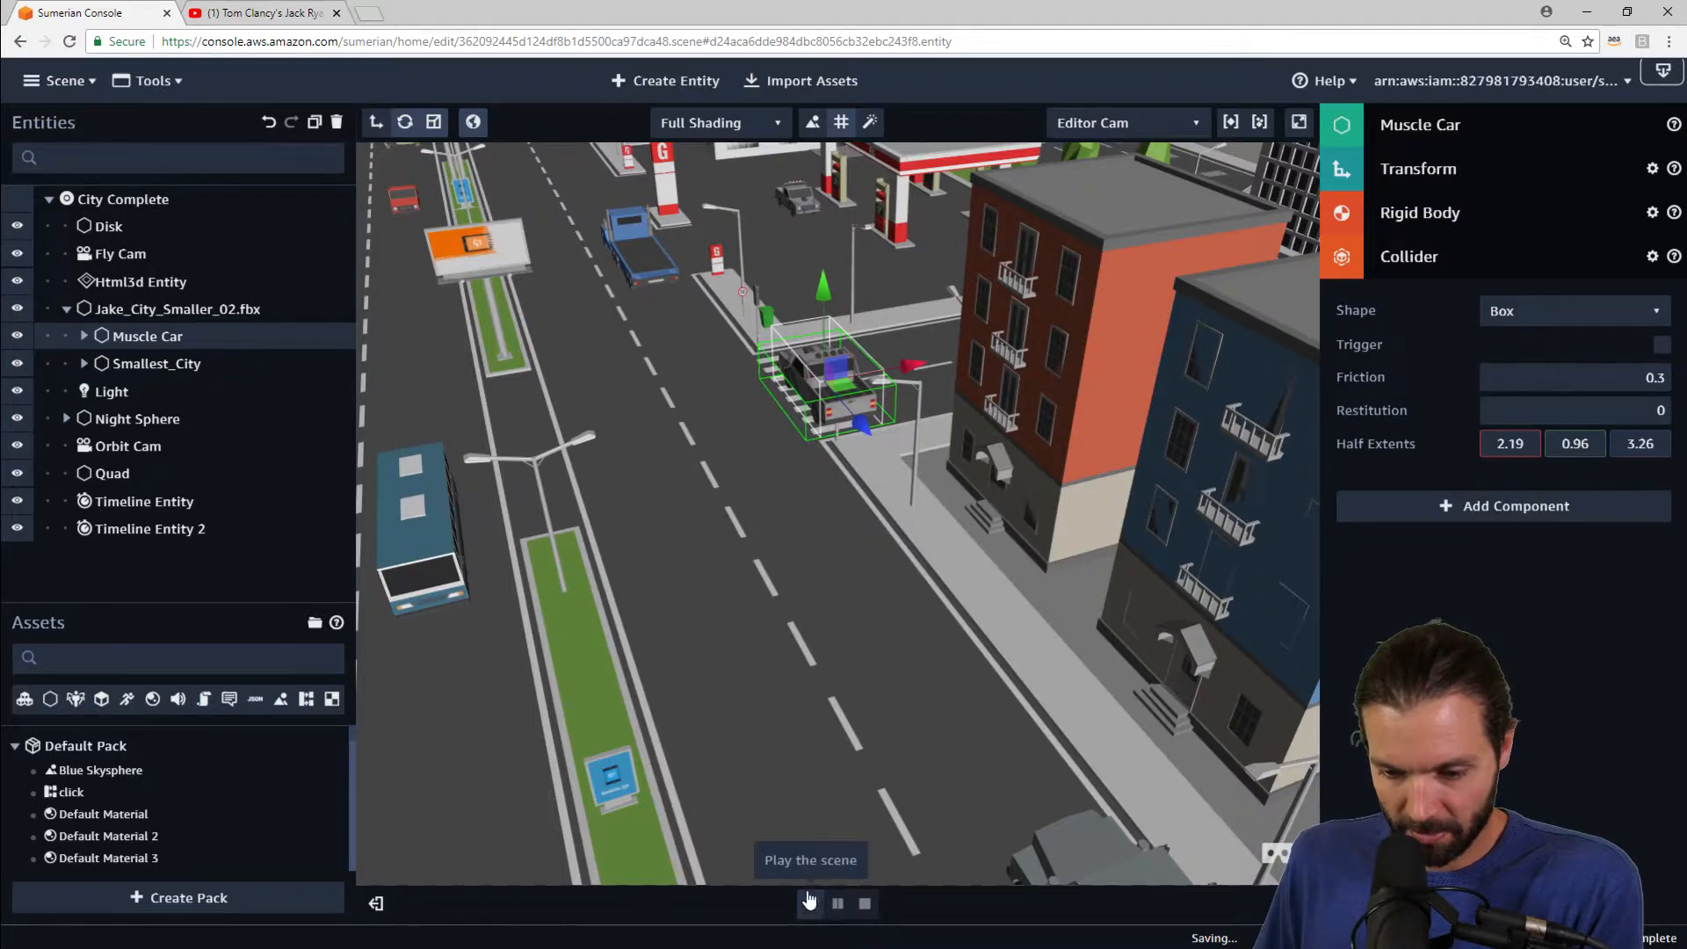
click(809, 899)
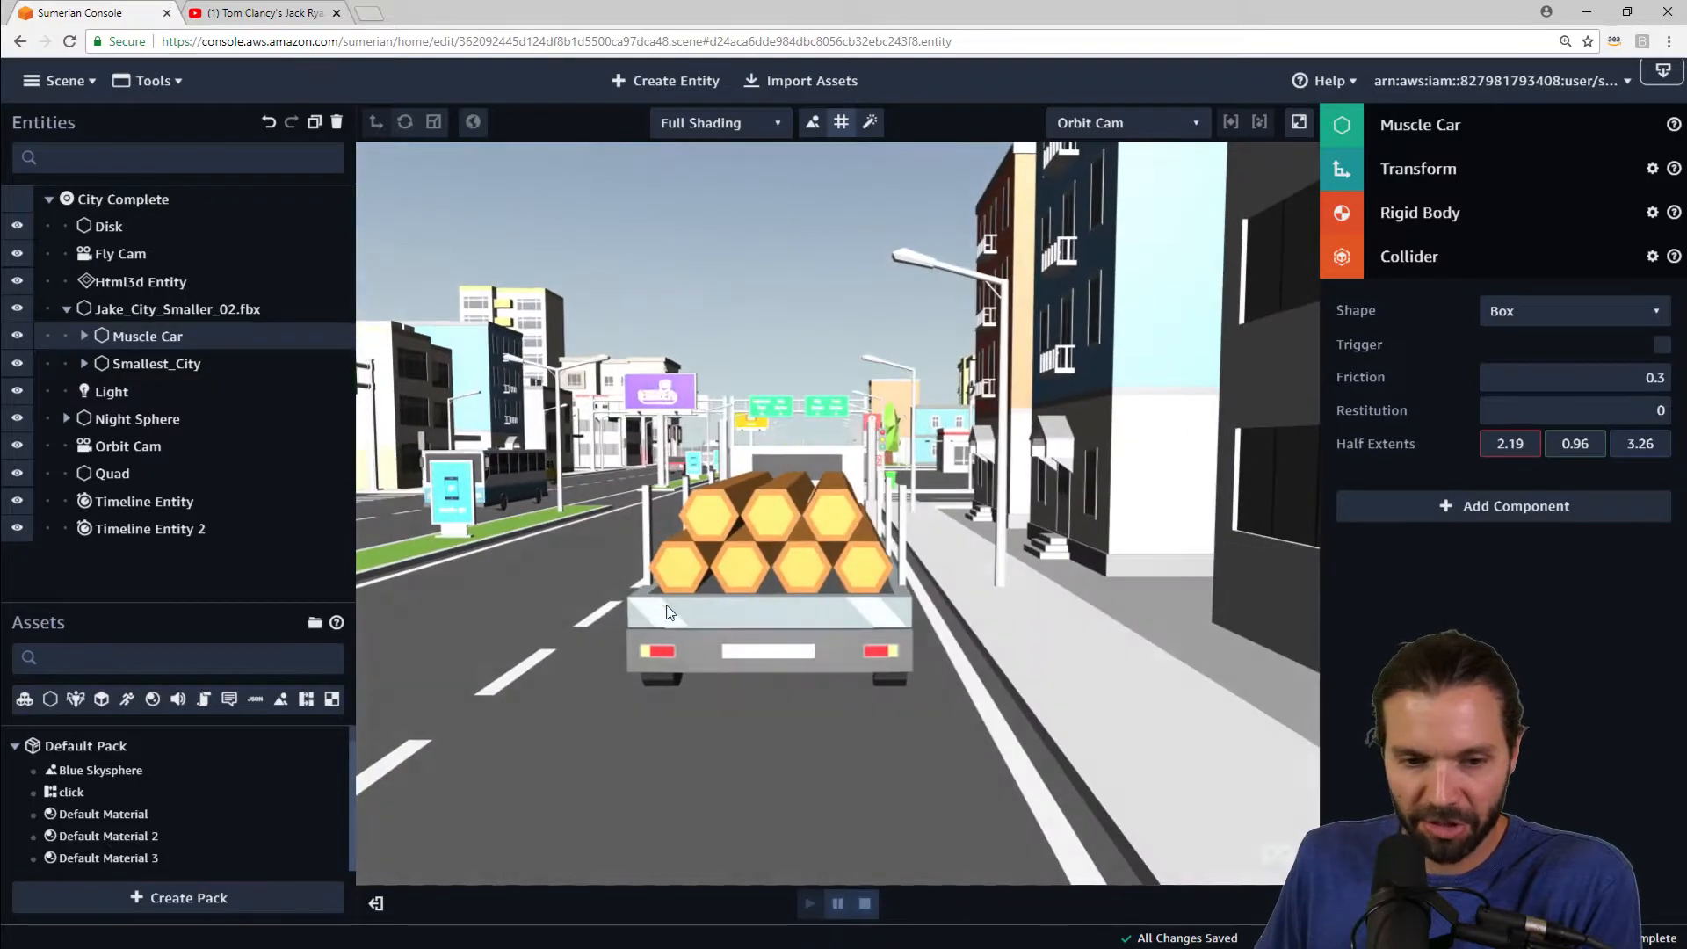
Step: Select the Disk entity to examine its Infinite Plane collider, then stop the scene
click(66, 308)
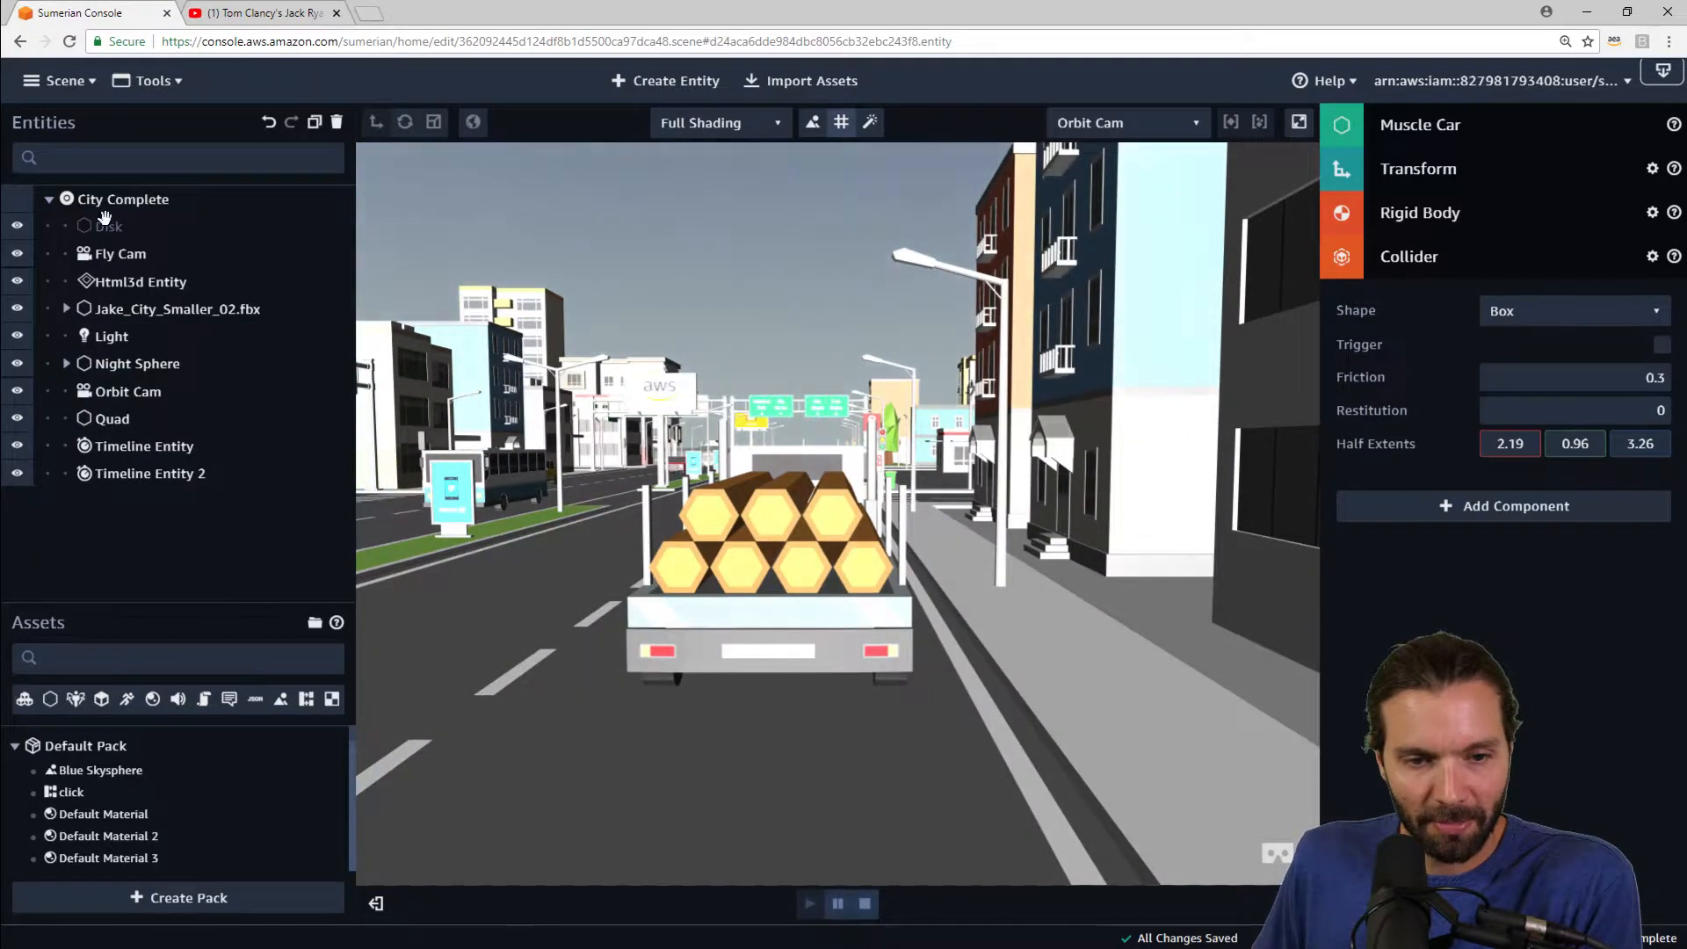
click(104, 220)
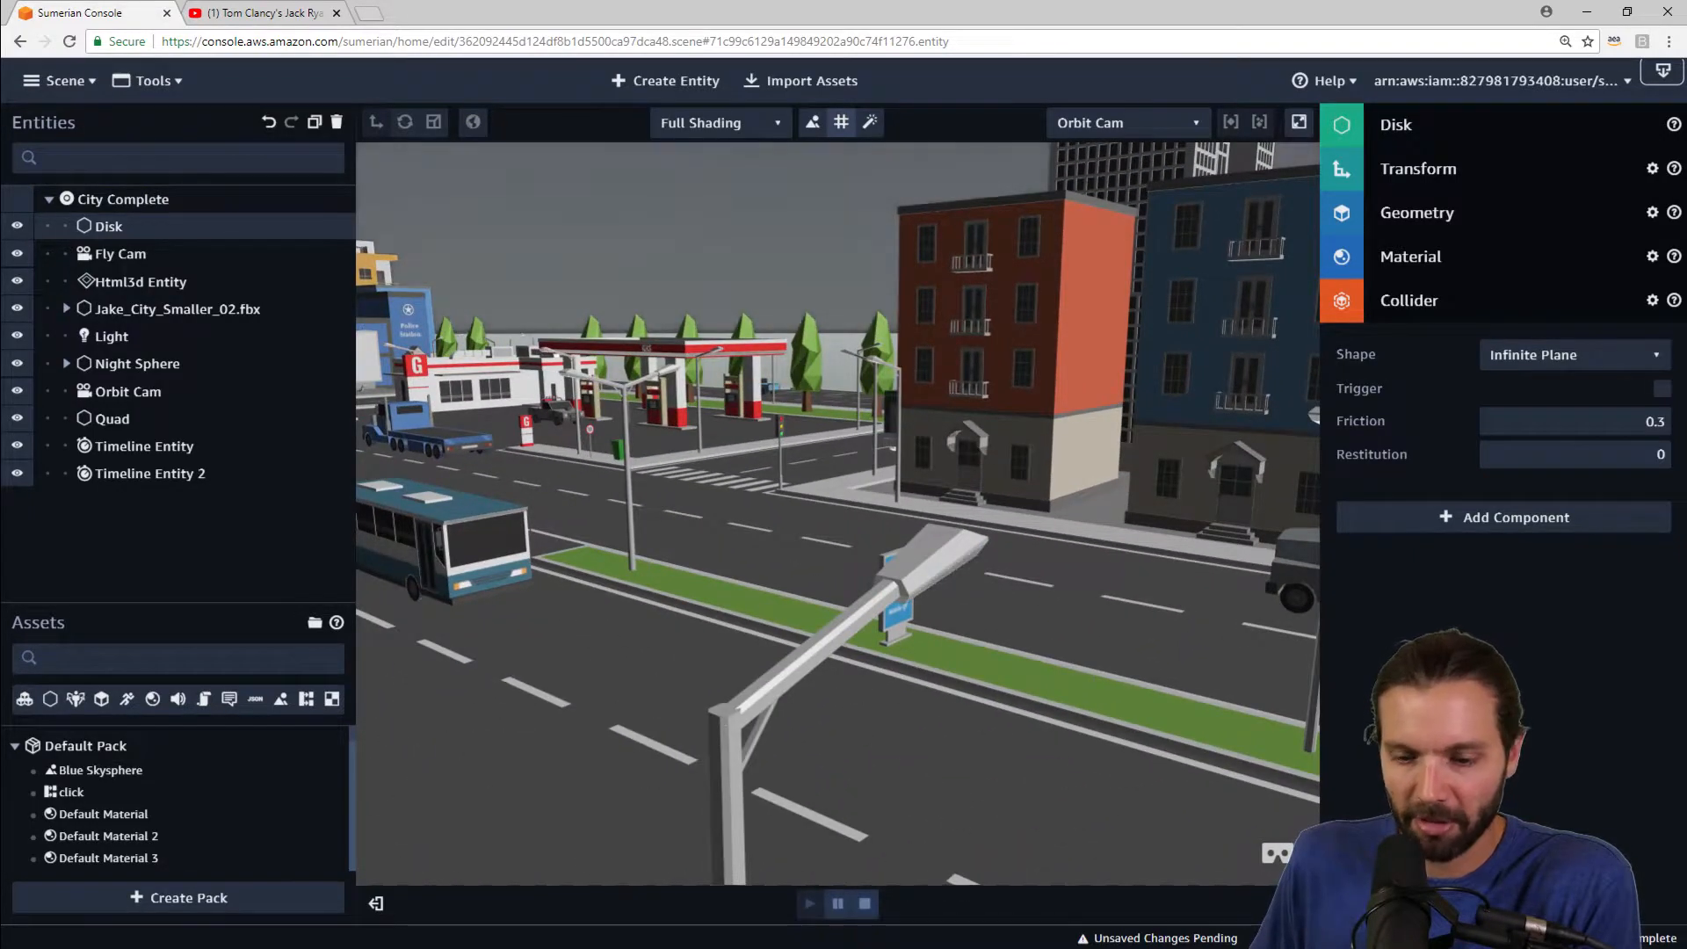
click(864, 903)
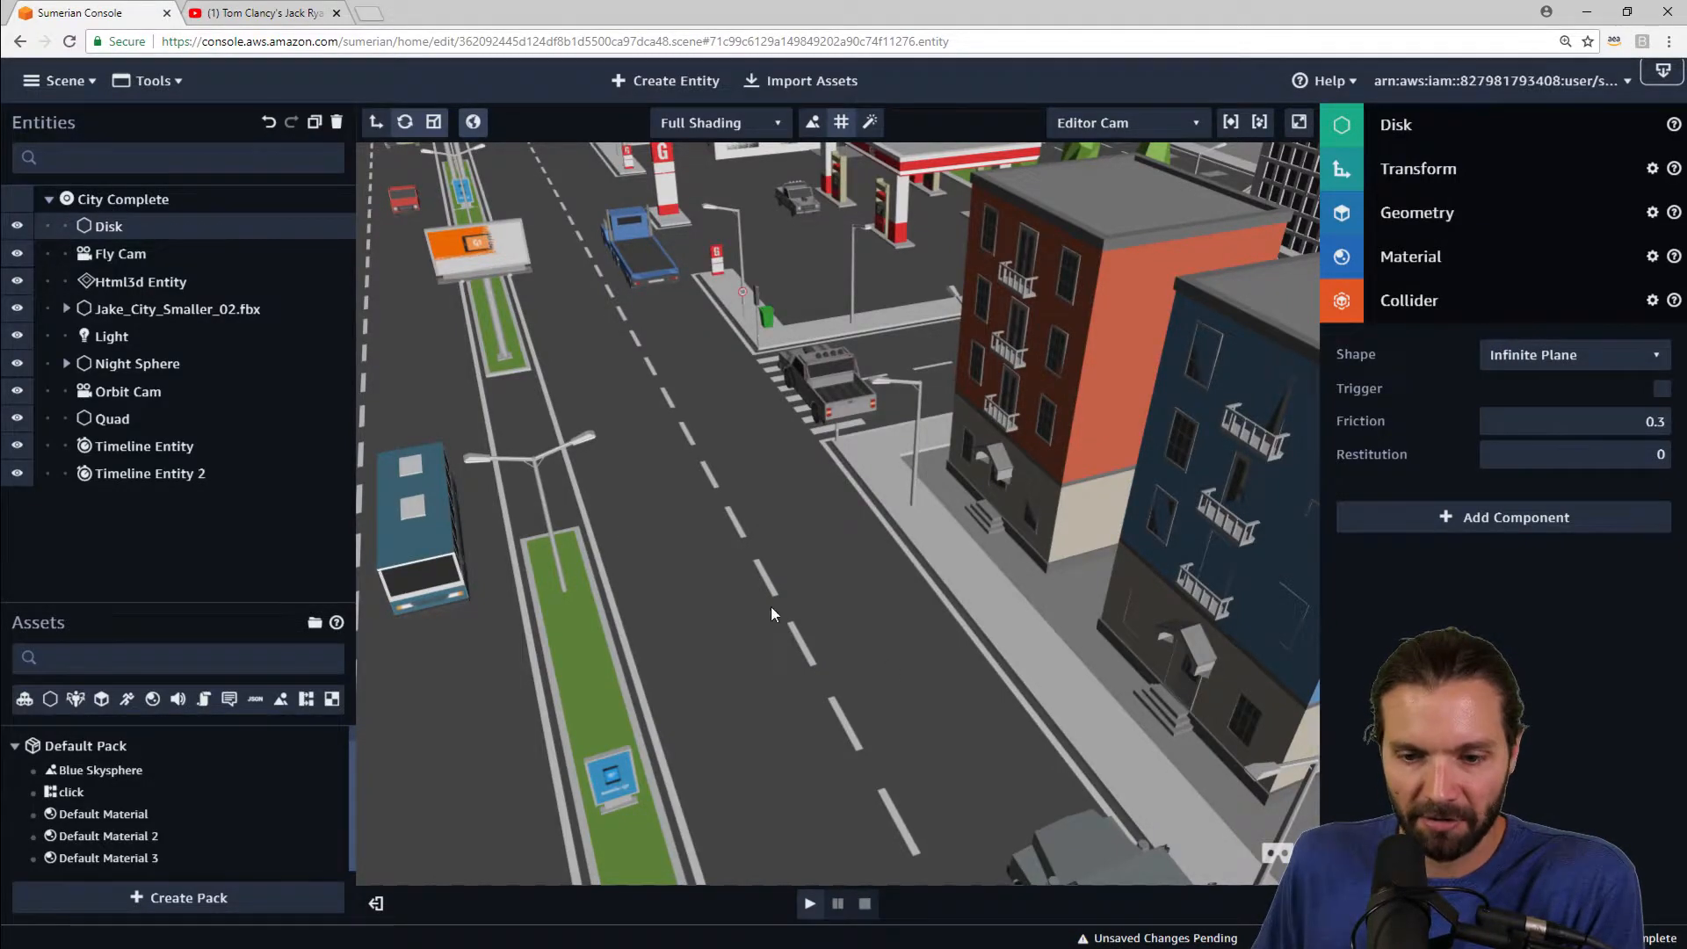
Step: Focus the view on the Disk and then on the Jake_City_Smaller_02.fbx model, reselecting the Disk
right_drag(918, 659, 874, 679)
key(f)
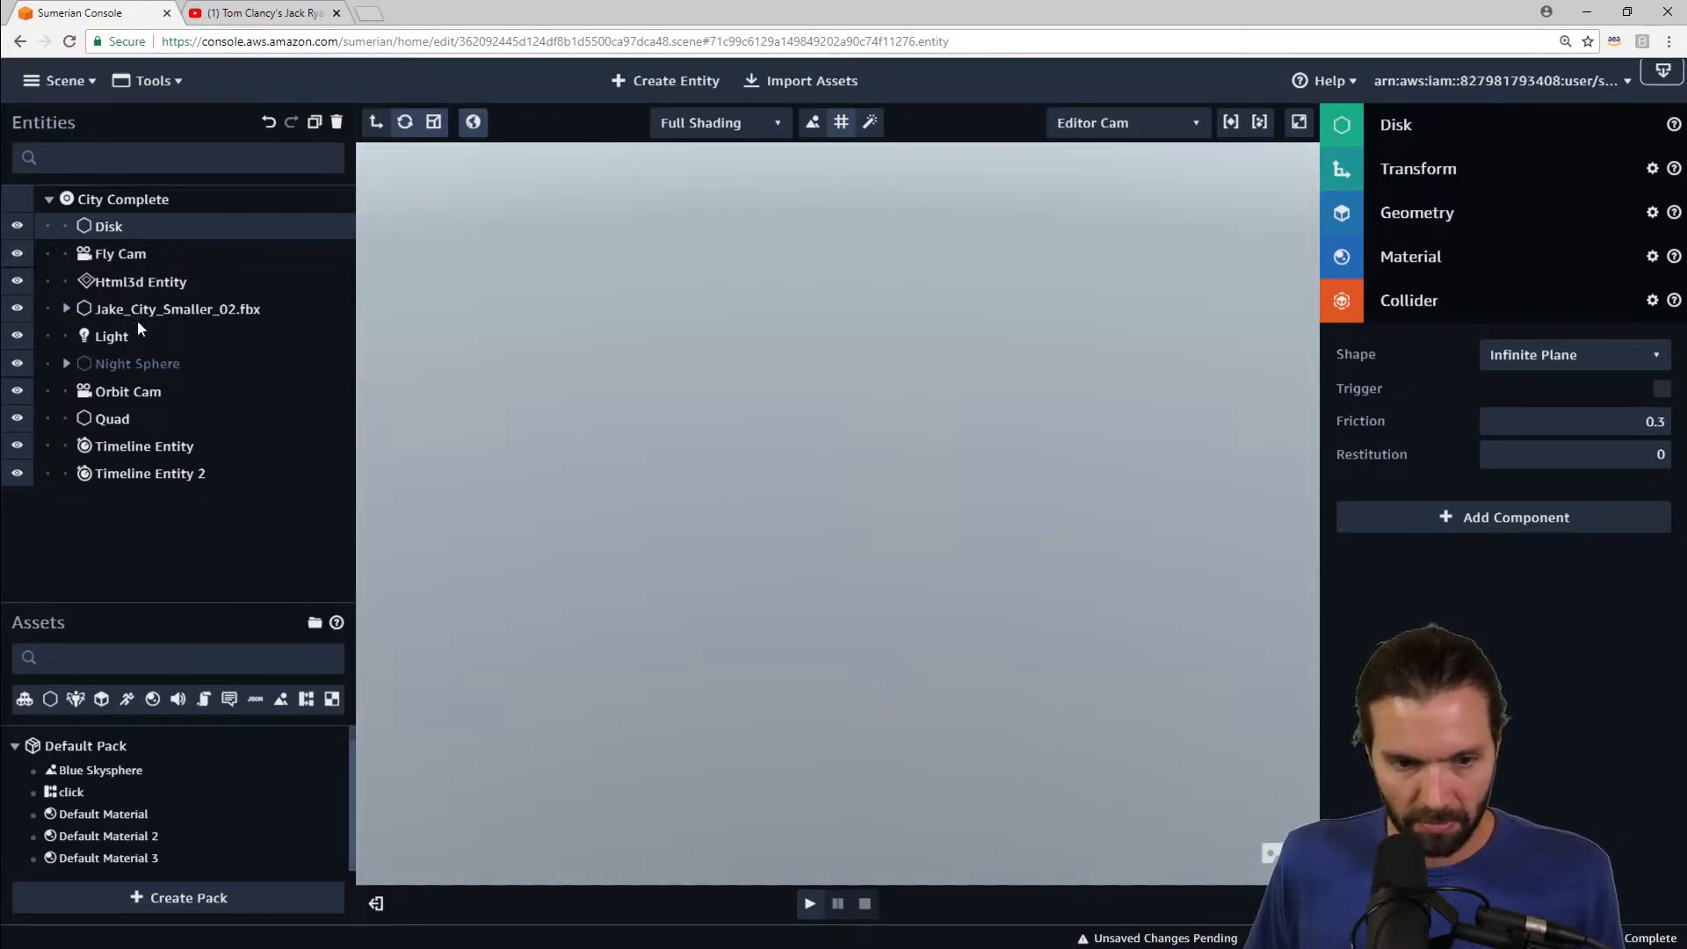
click(138, 308)
key(f)
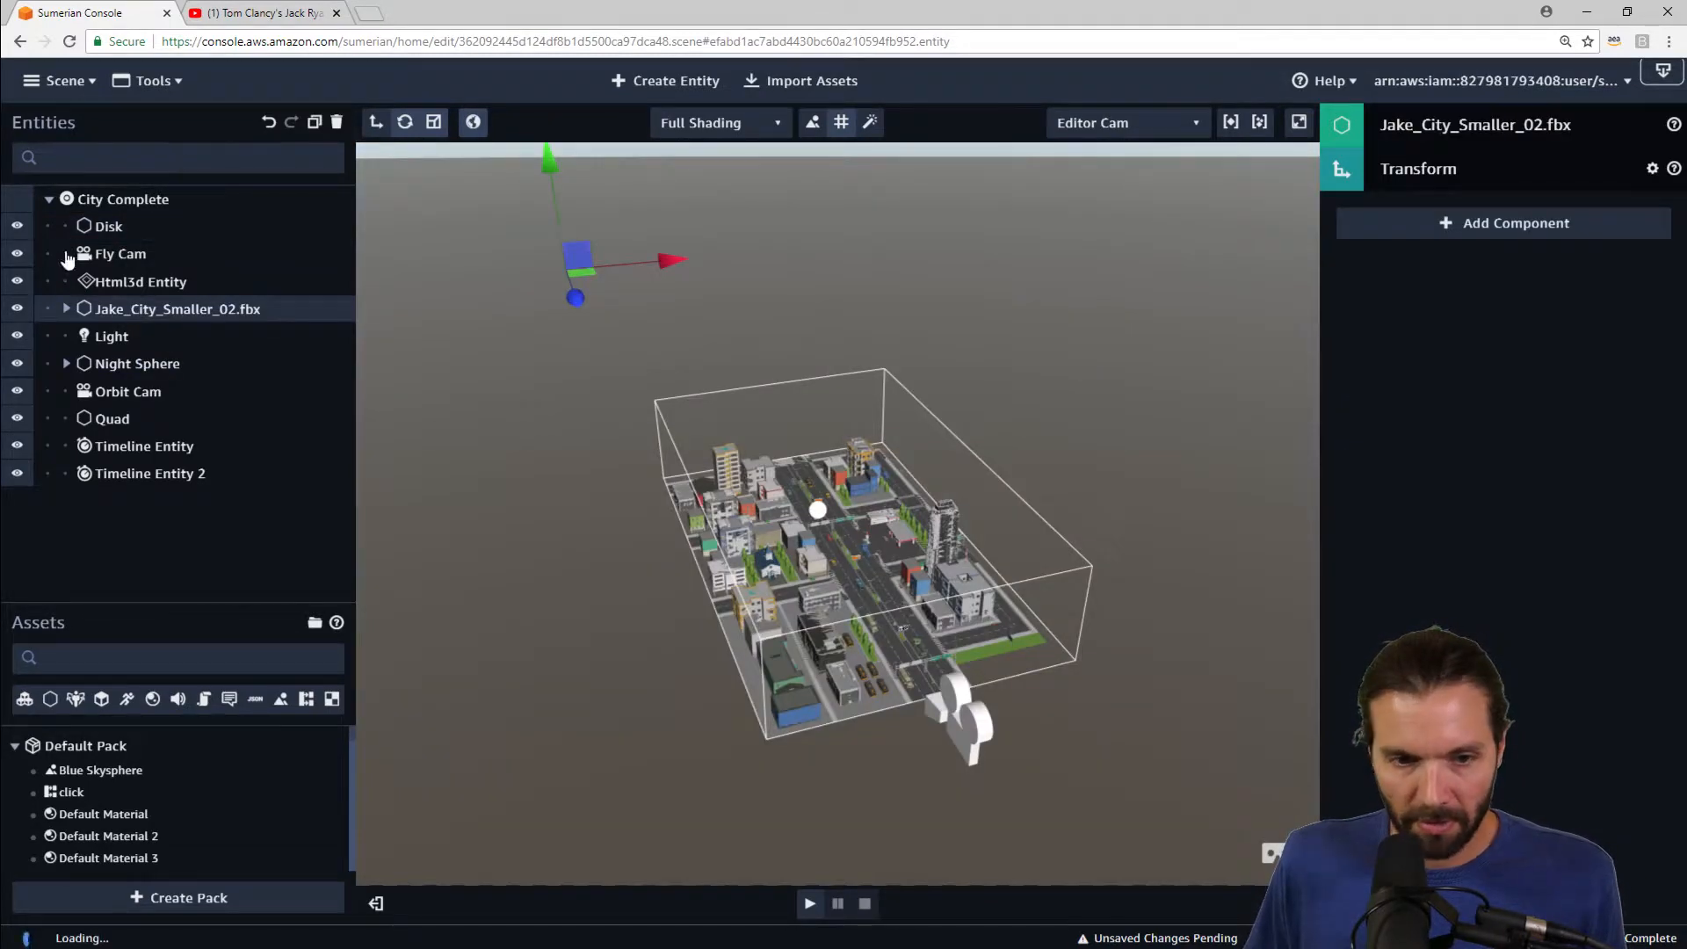
click(101, 225)
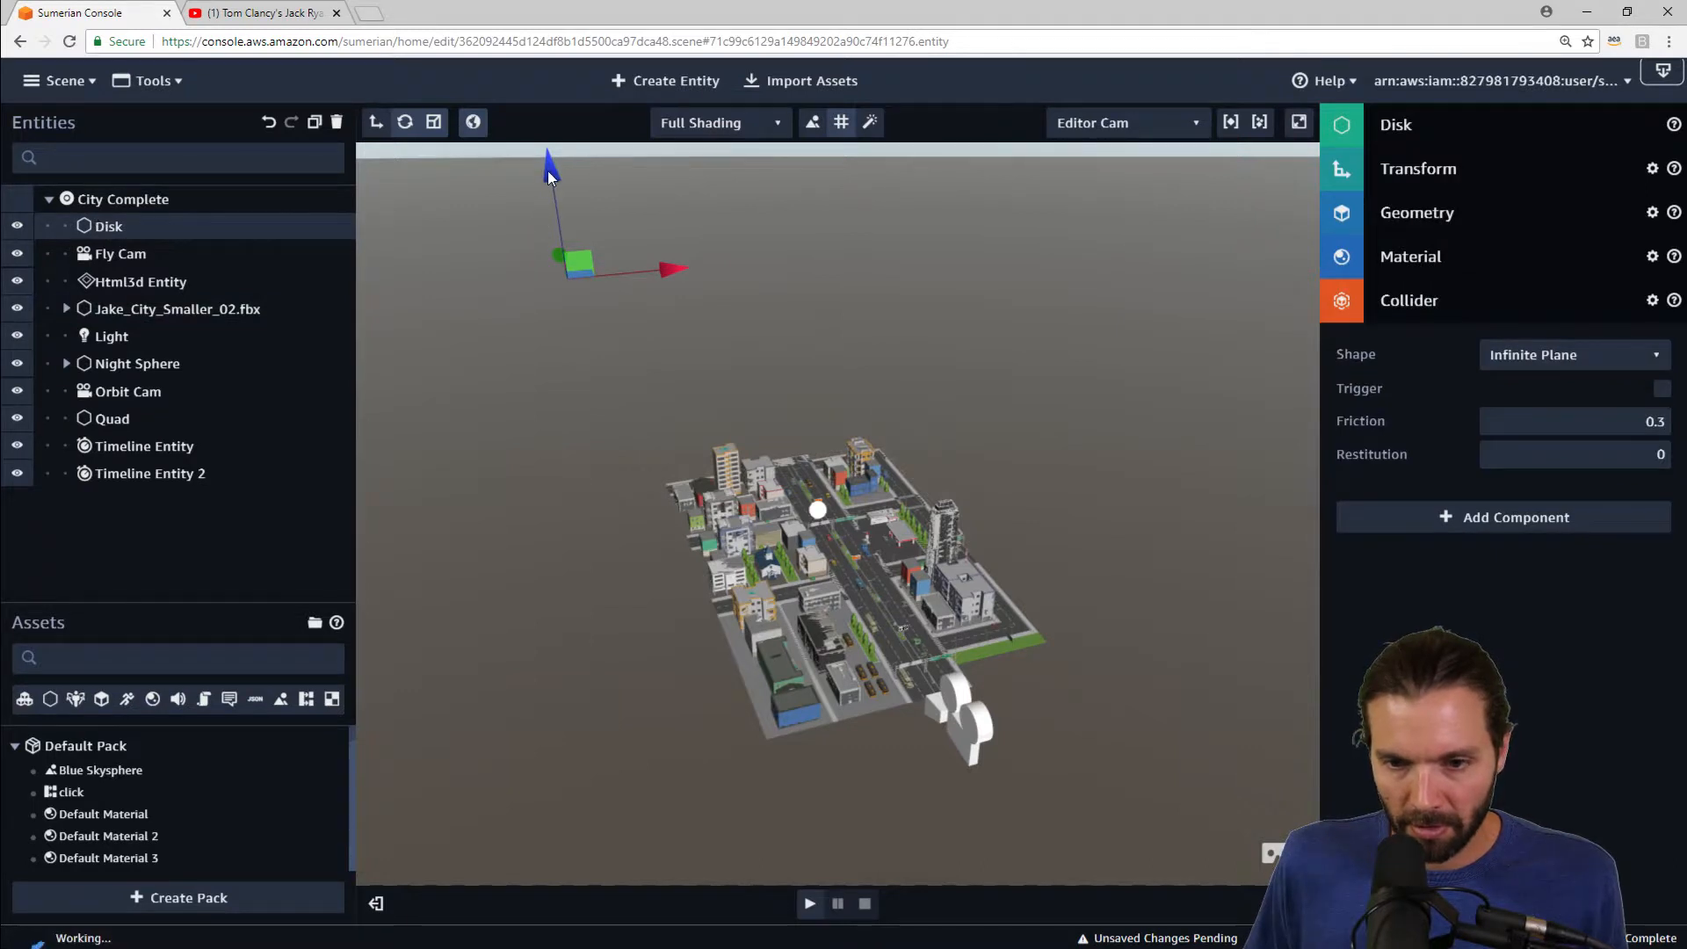
Step: Try raising the Disk along its vertical axis and undo the move
mouse_move(547, 170)
mouse_down()
mouse_move(552, 141)
mouse_move(546, 155)
mouse_up()
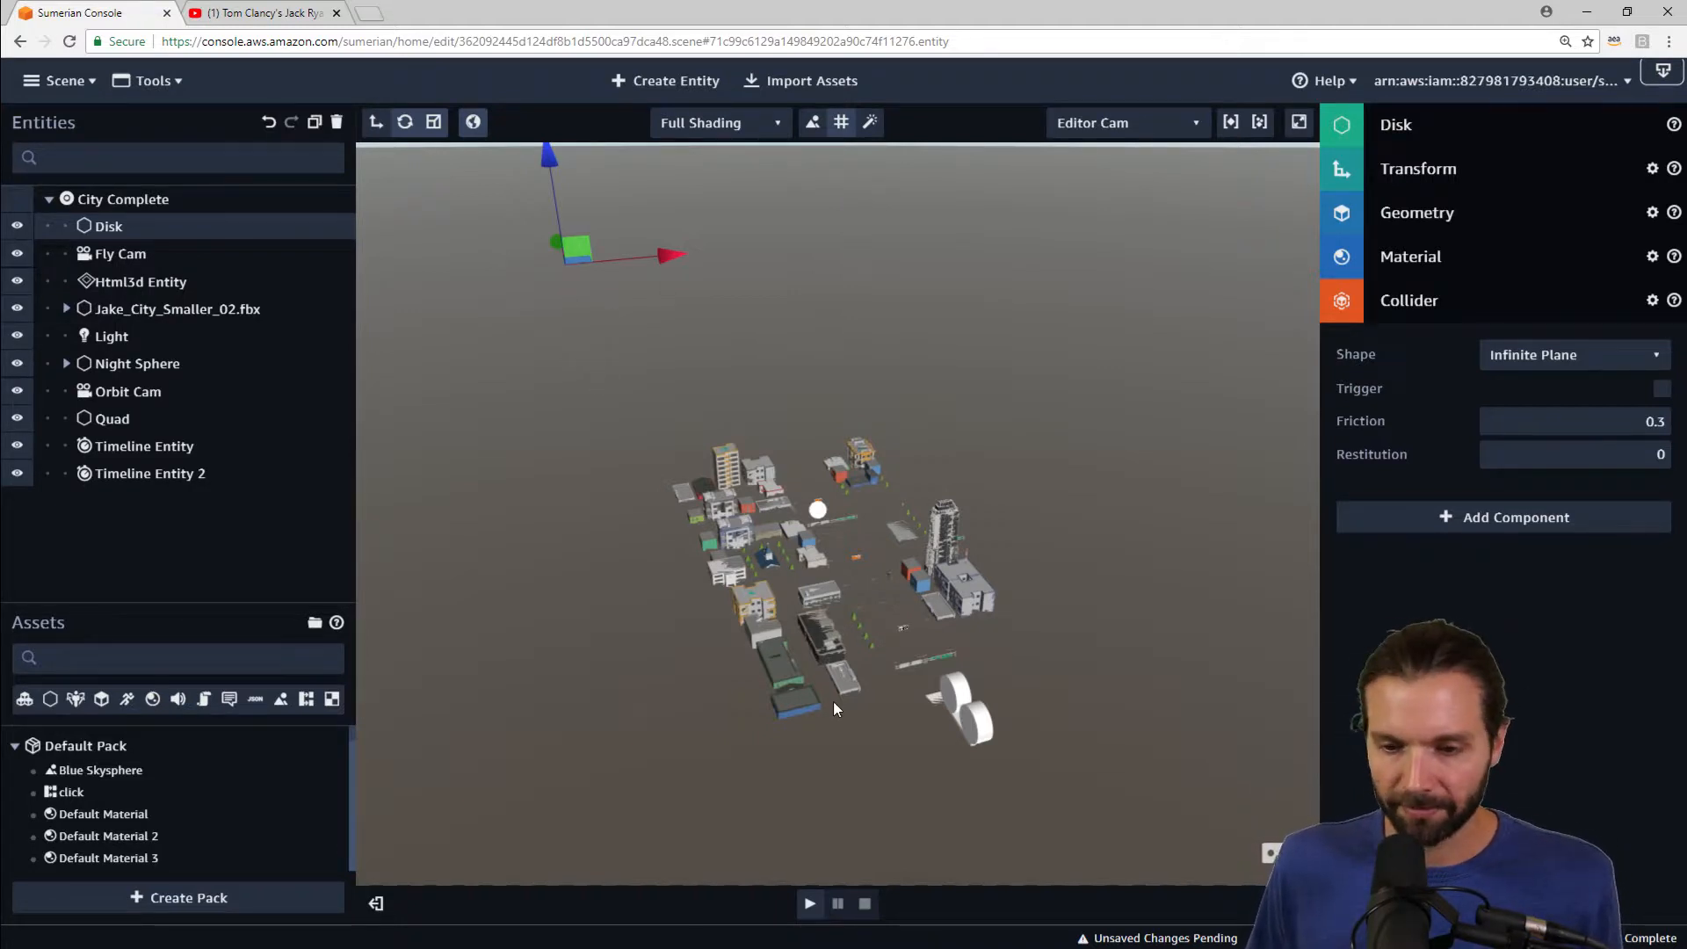
scroll(632, 316, up, 5)
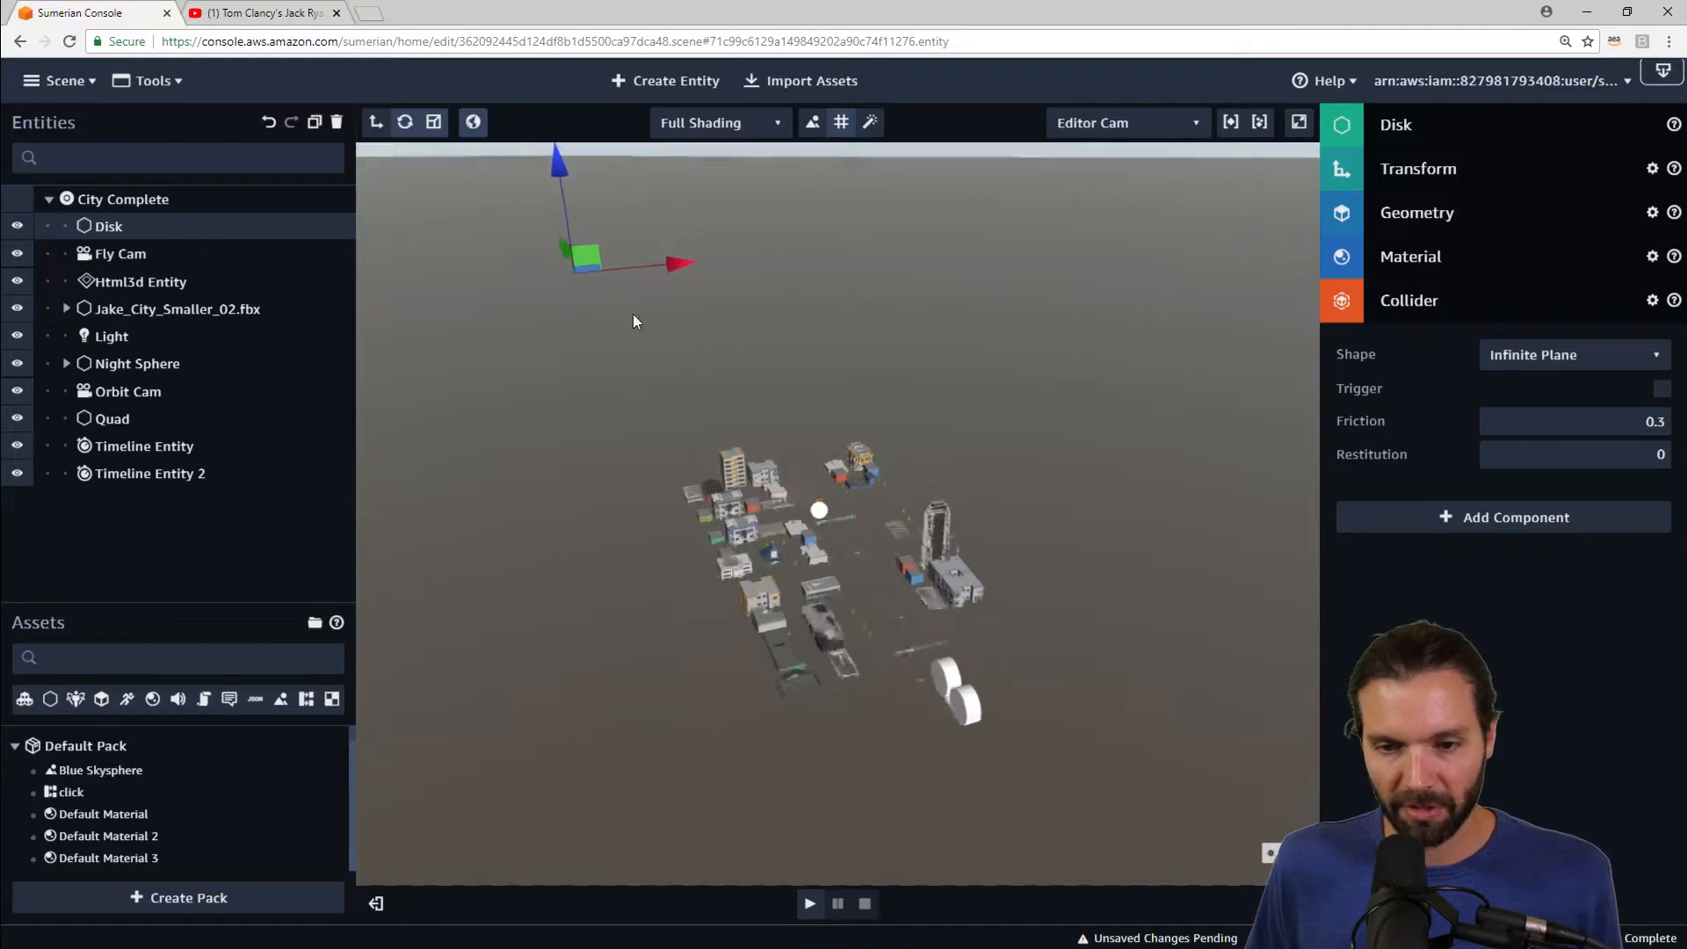
scroll(831, 609, up, 8)
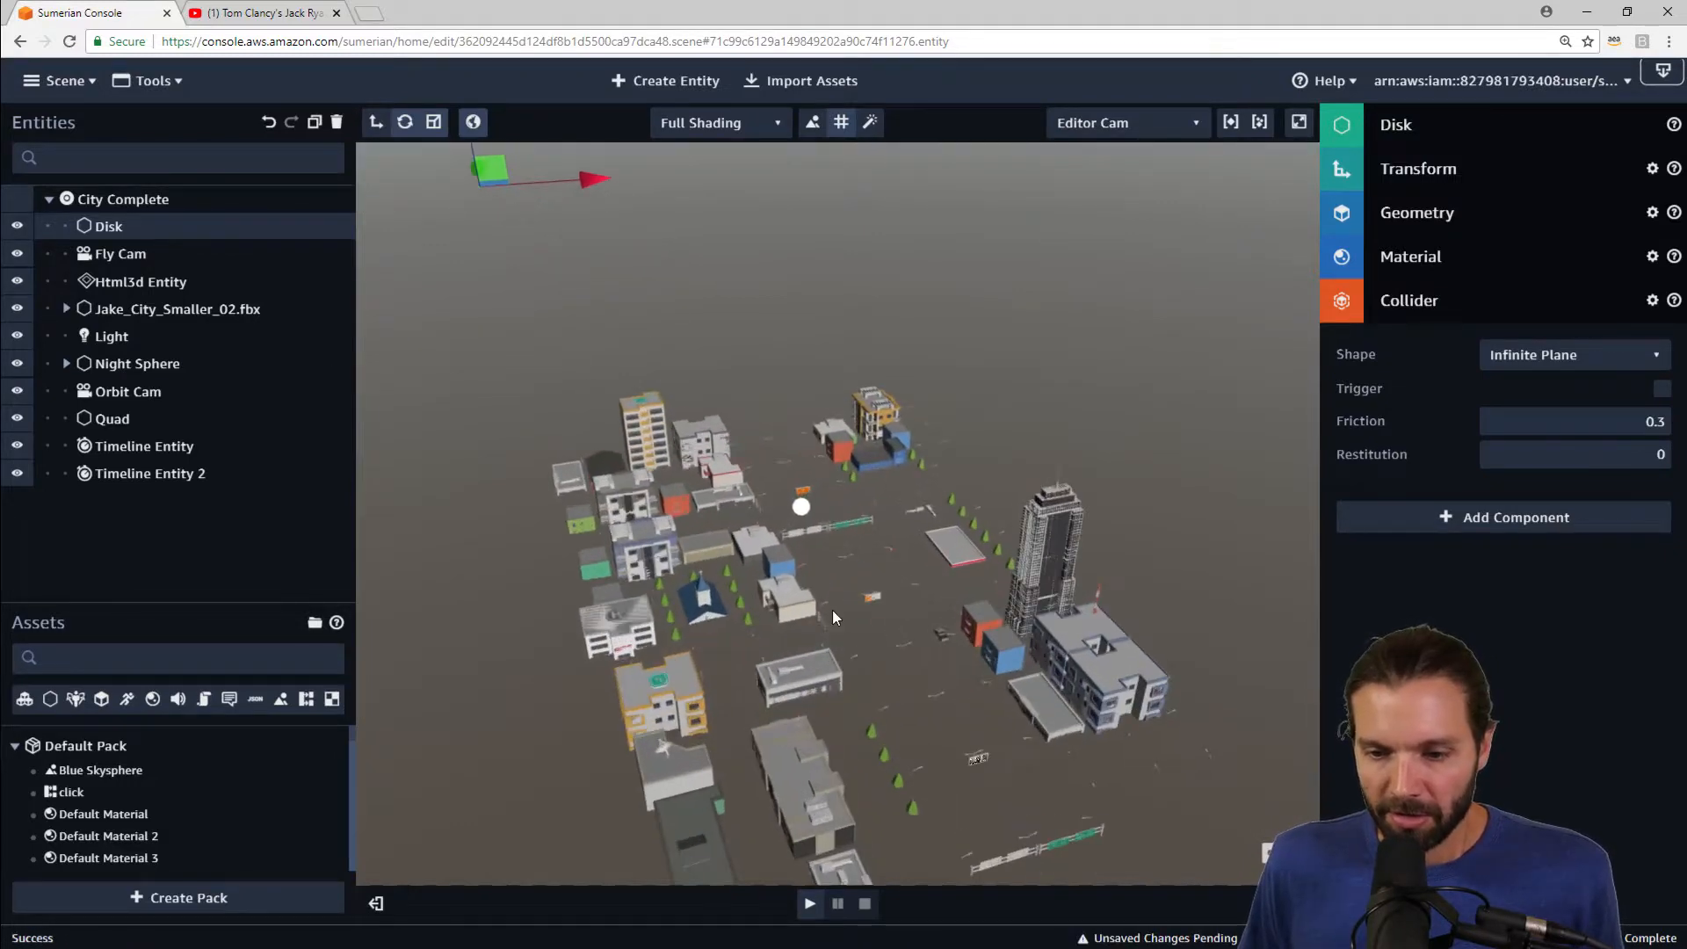
scroll(832, 608, up, 2)
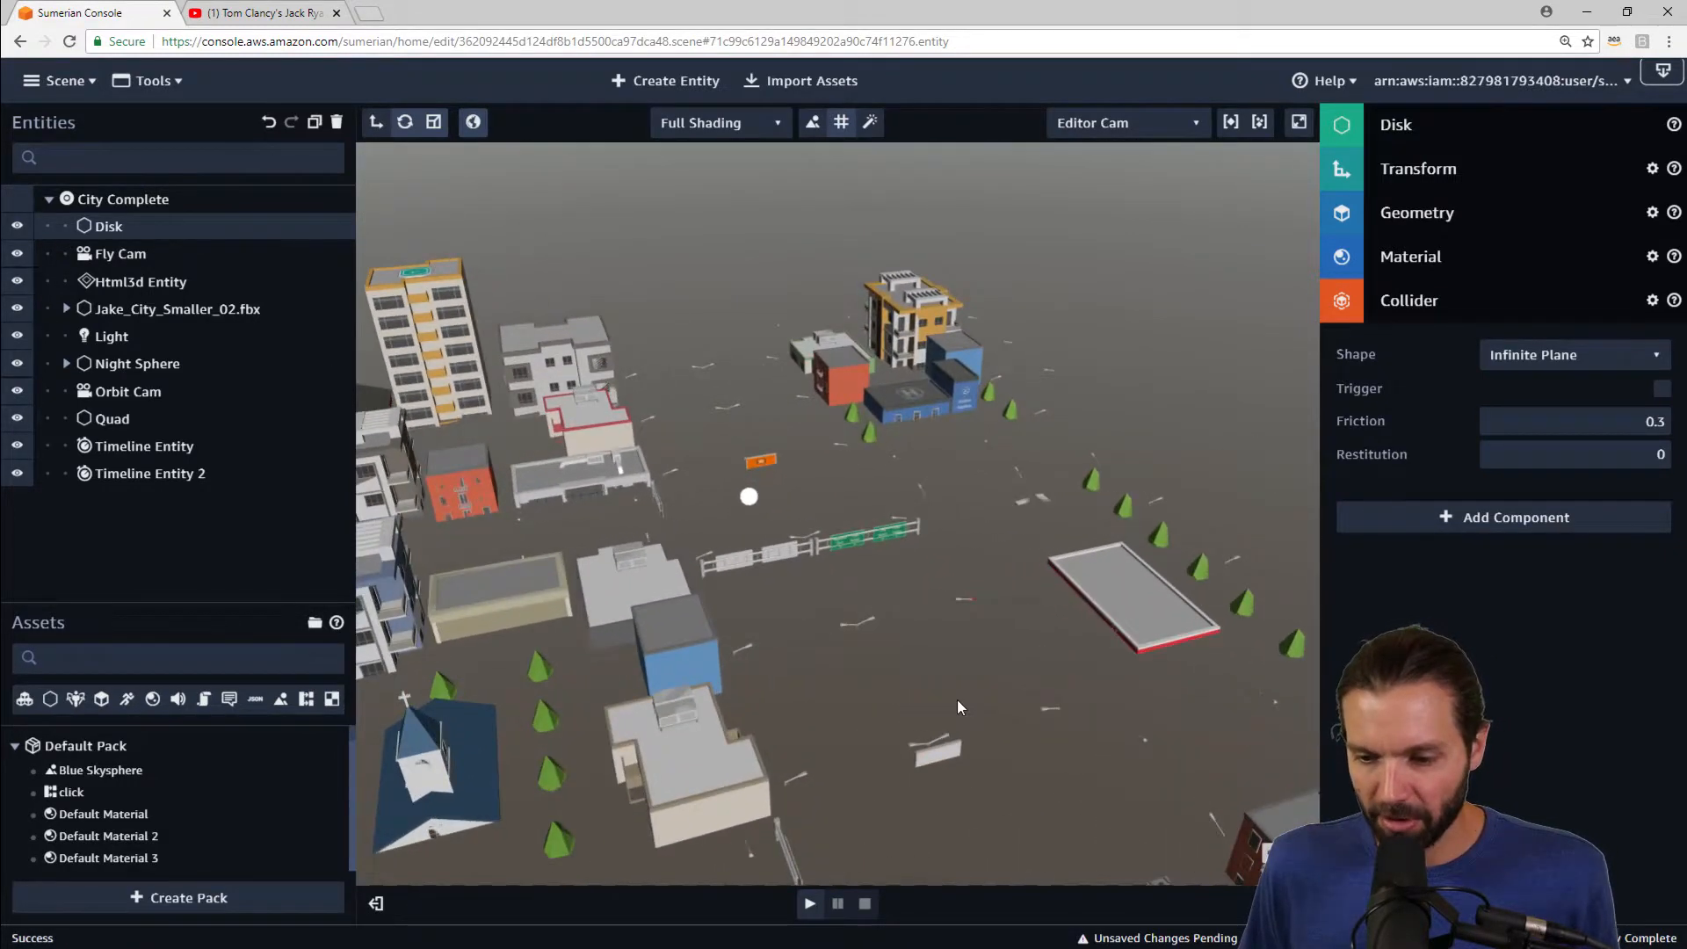
right_drag(956, 699, 1053, 674)
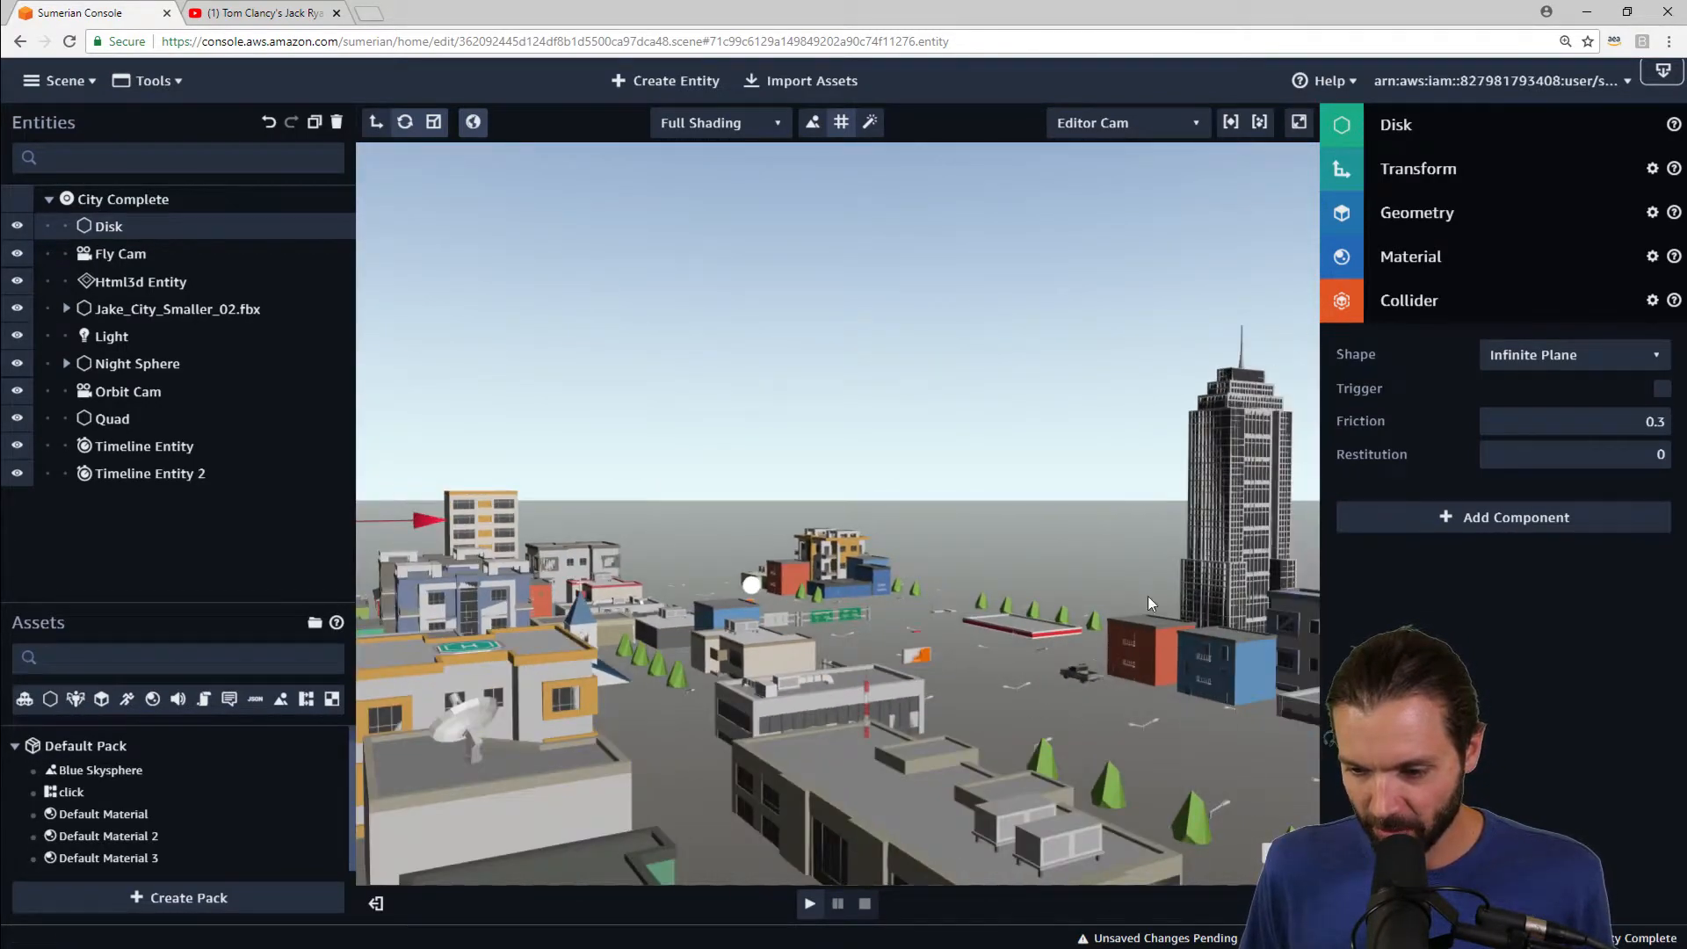
drag(123, 254, 224, 266)
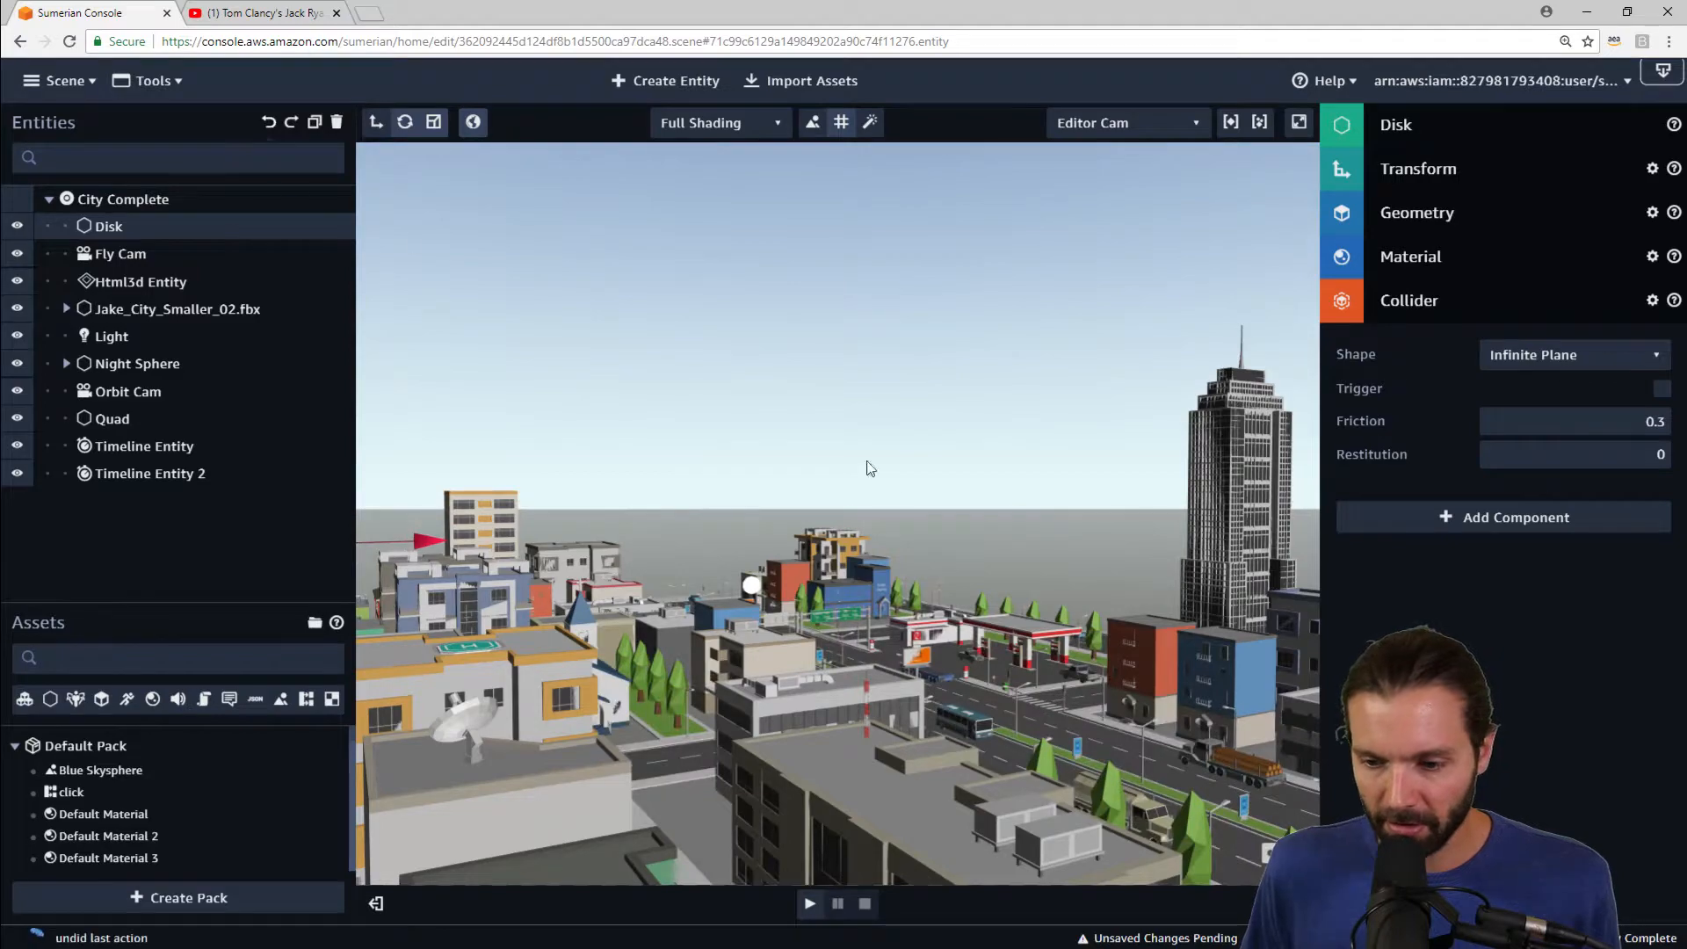
right_drag(998, 482, 856, 537)
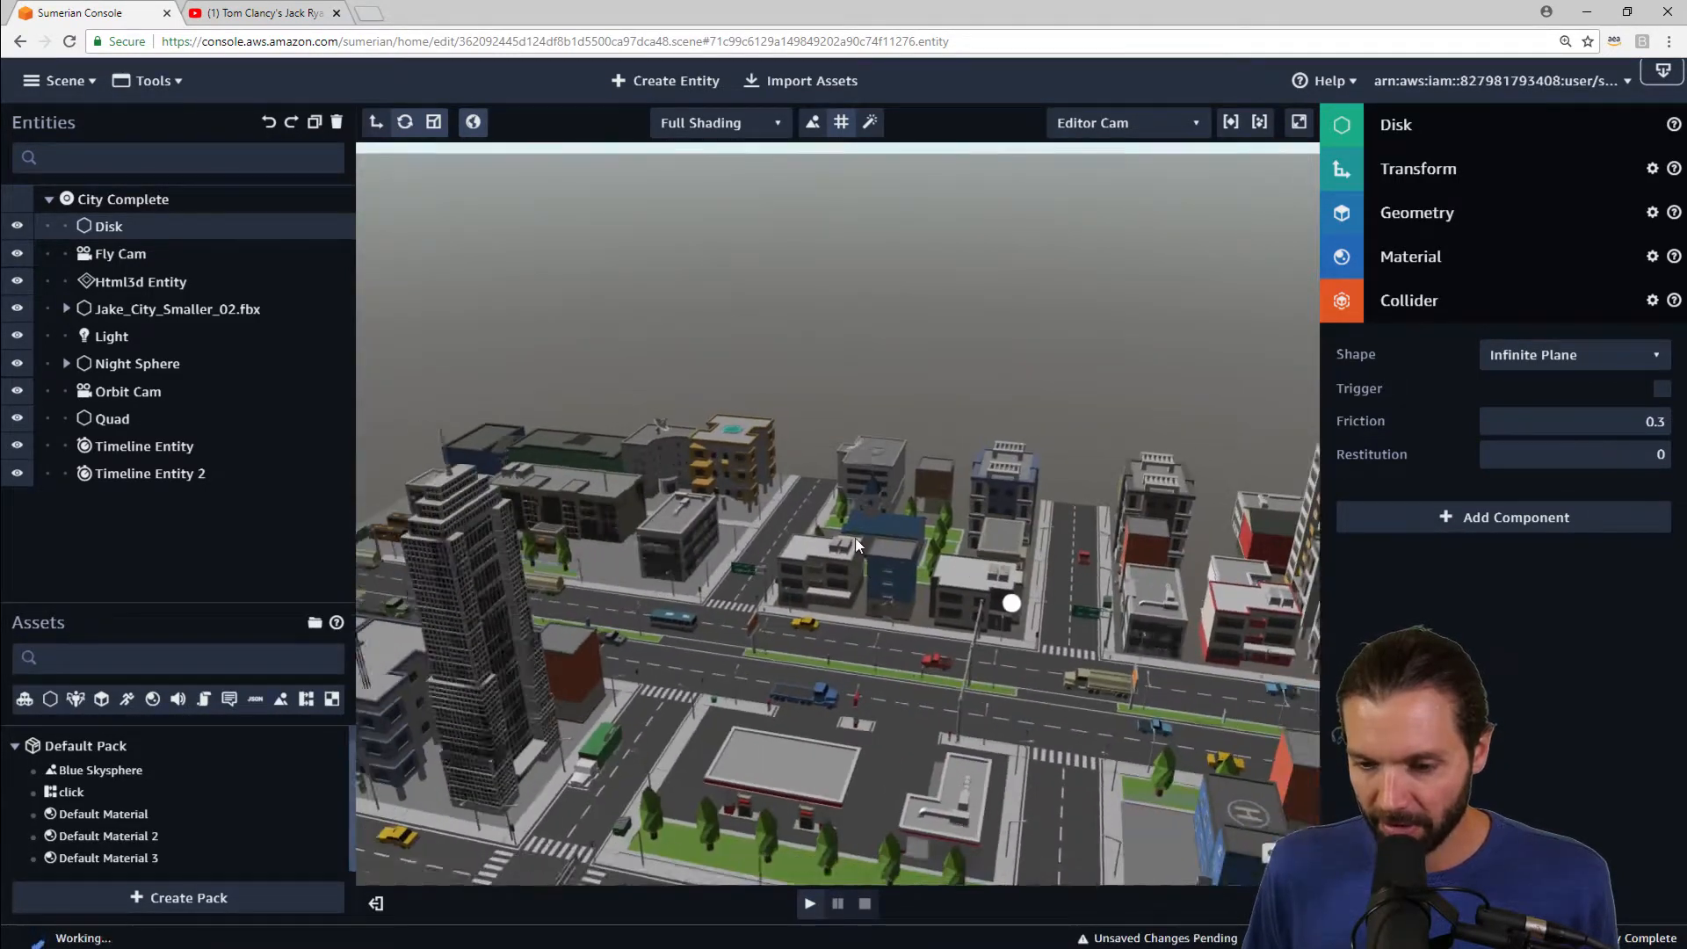
Step: Duplicate the Disk and raise the copy slightly along its vertical axis
click(315, 127)
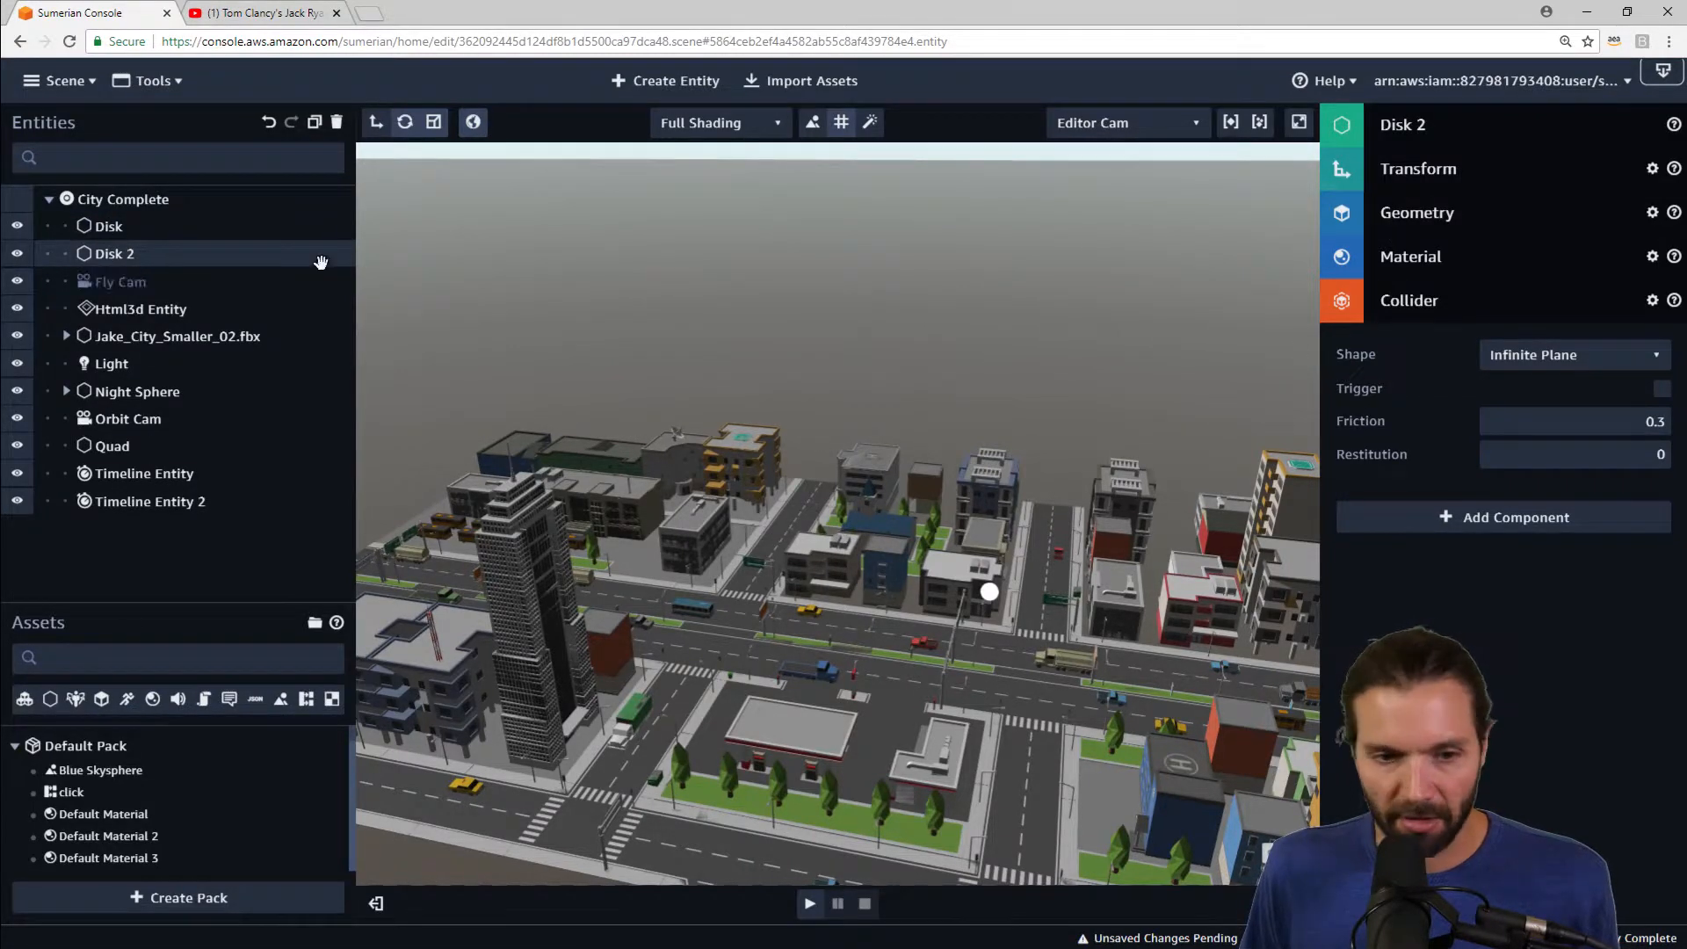
scroll(764, 473, down, 5)
right_drag(817, 555, 1353, 560)
right_drag(1188, 535, 1061, 366)
mouse_move(1098, 254)
mouse_down()
mouse_move(1096, 218)
mouse_move(1095, 238)
mouse_up()
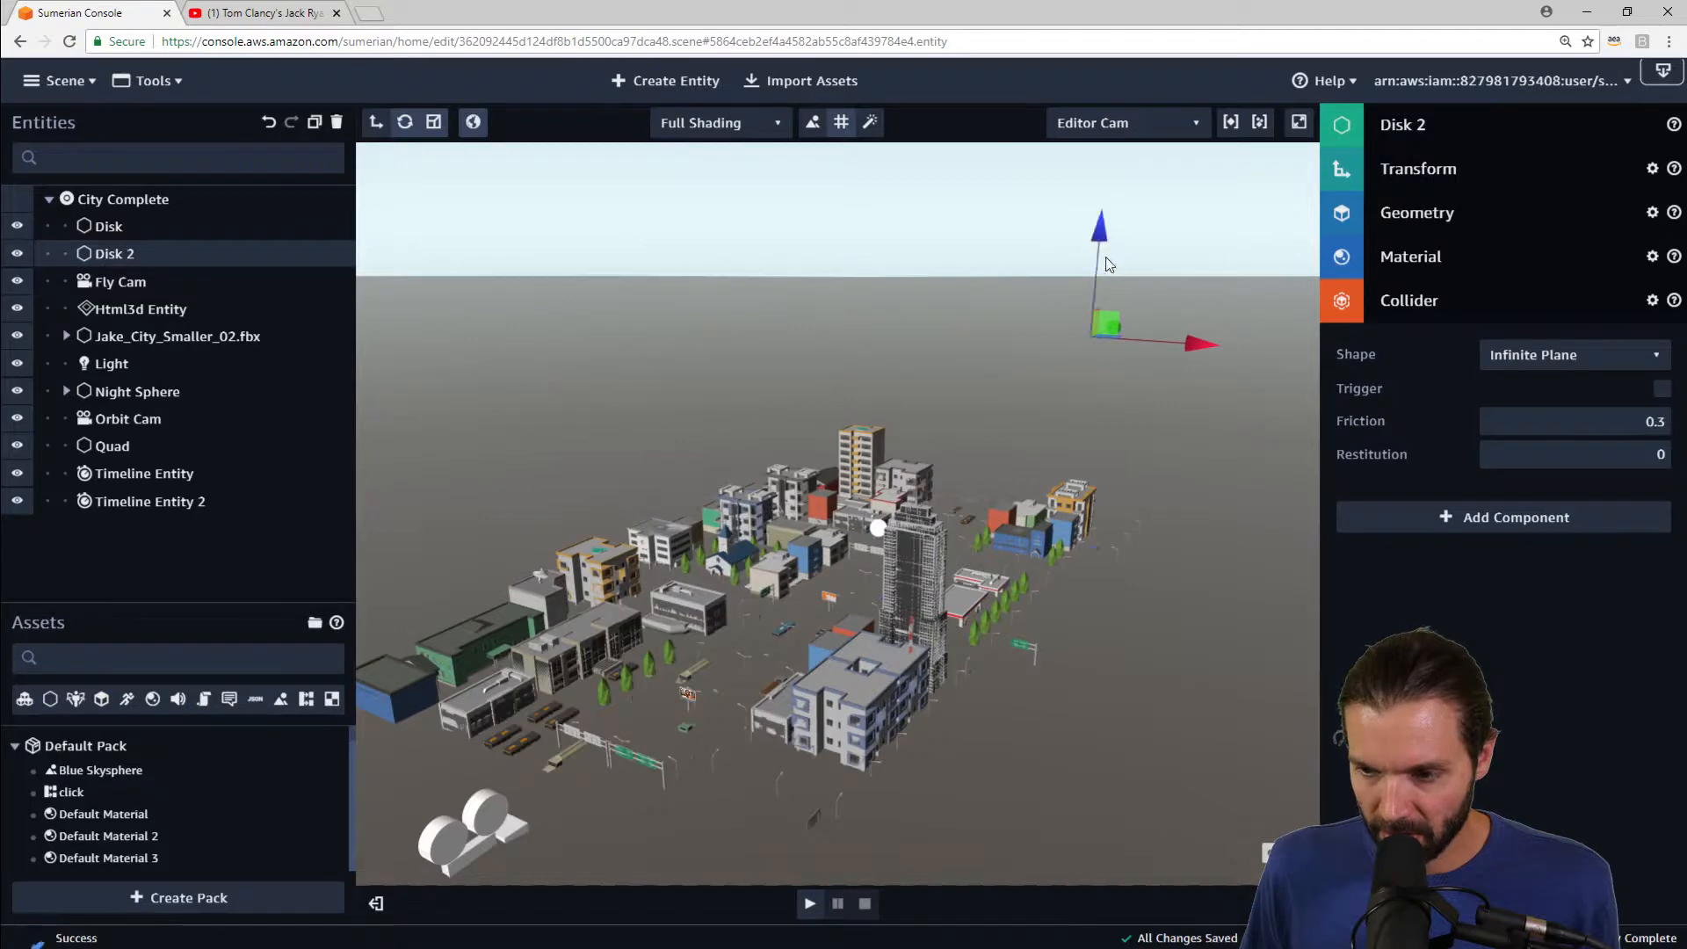
right_drag(1188, 324, 1173, 327)
drag(1154, 348, 947, 606)
key(f)
scroll(945, 597, up, 3)
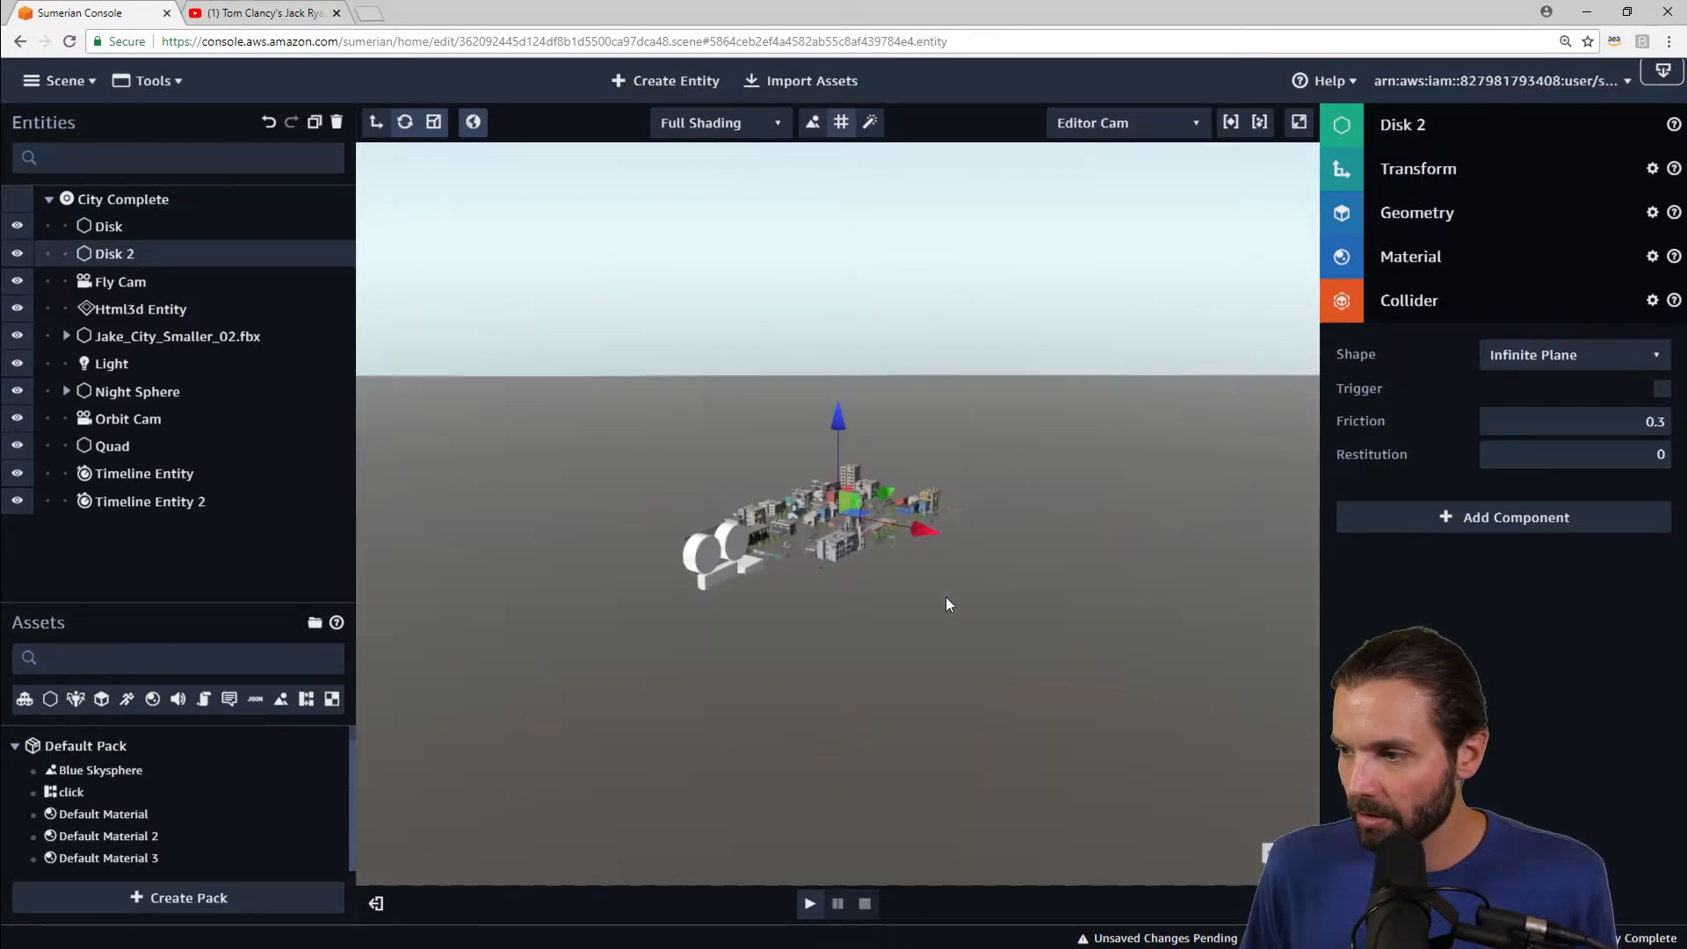
scroll(926, 543, up, 6)
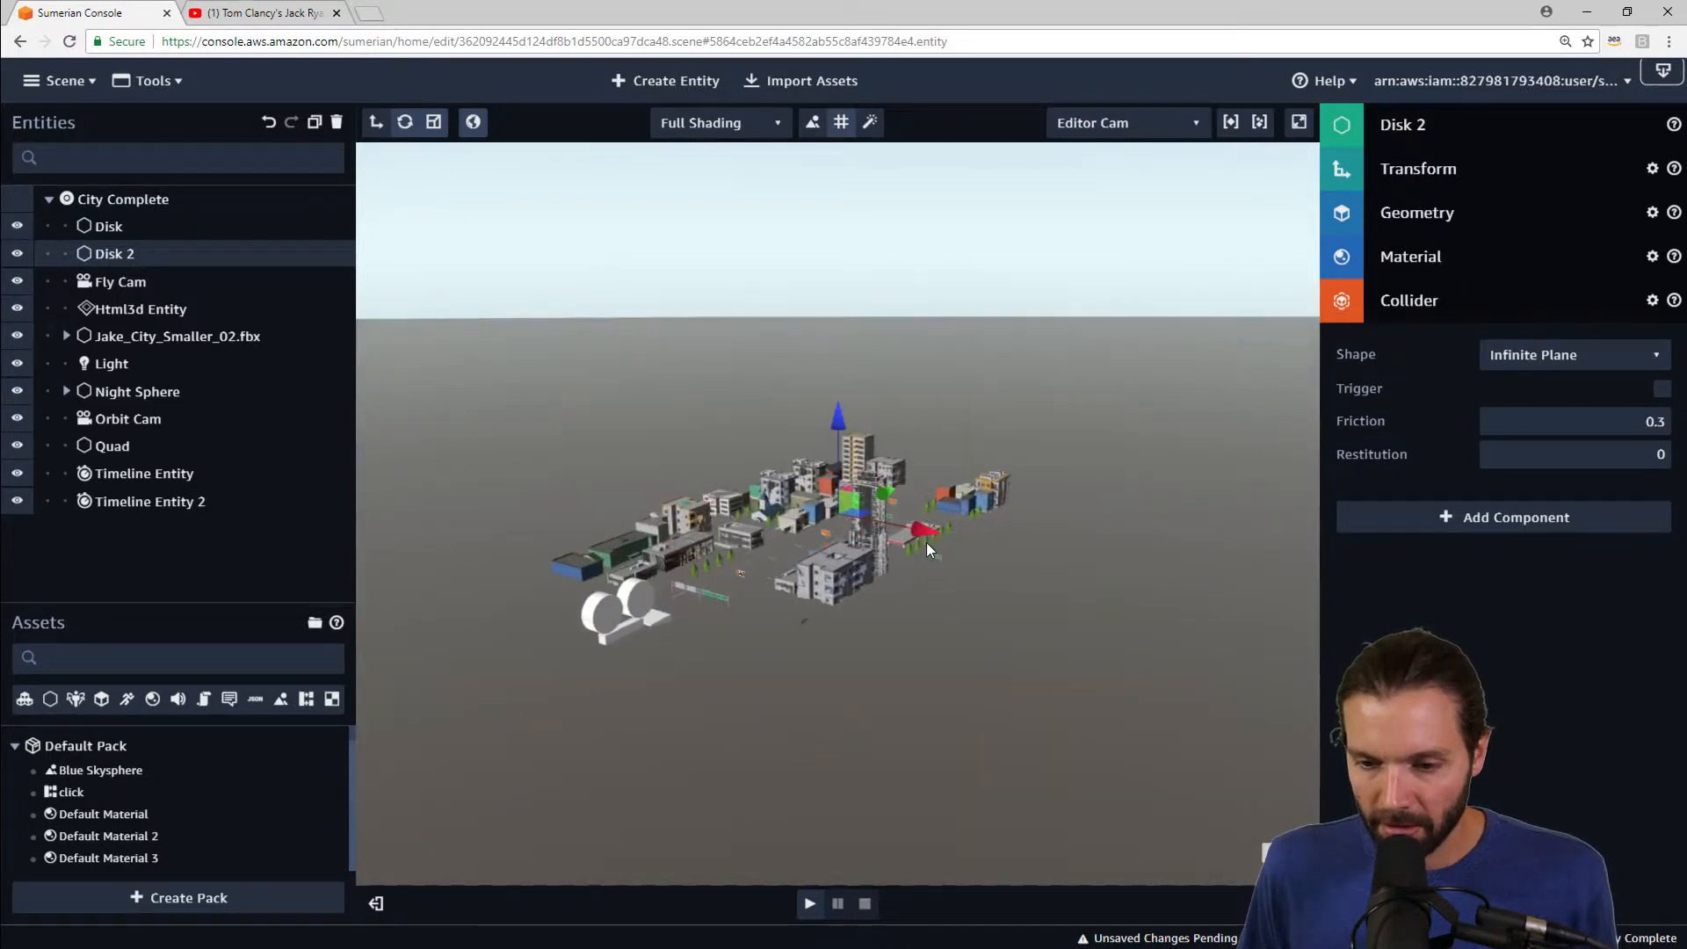
scroll(929, 550, up, 8)
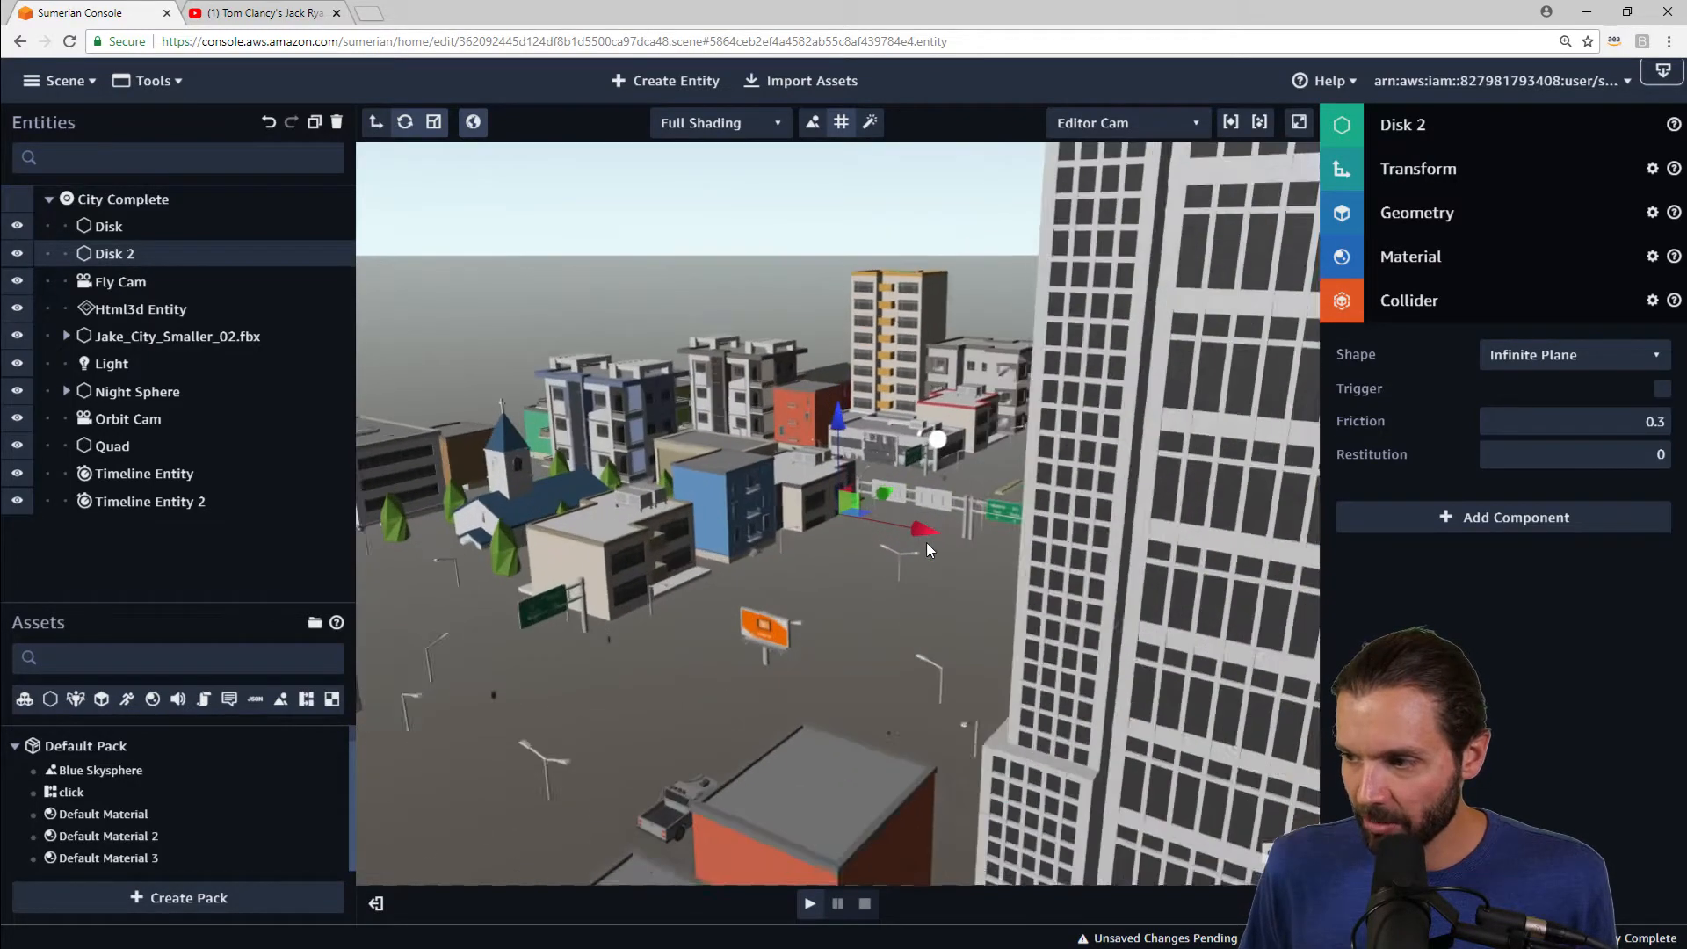
scroll(926, 541, up, 2)
right_drag(1029, 583, 625, 625)
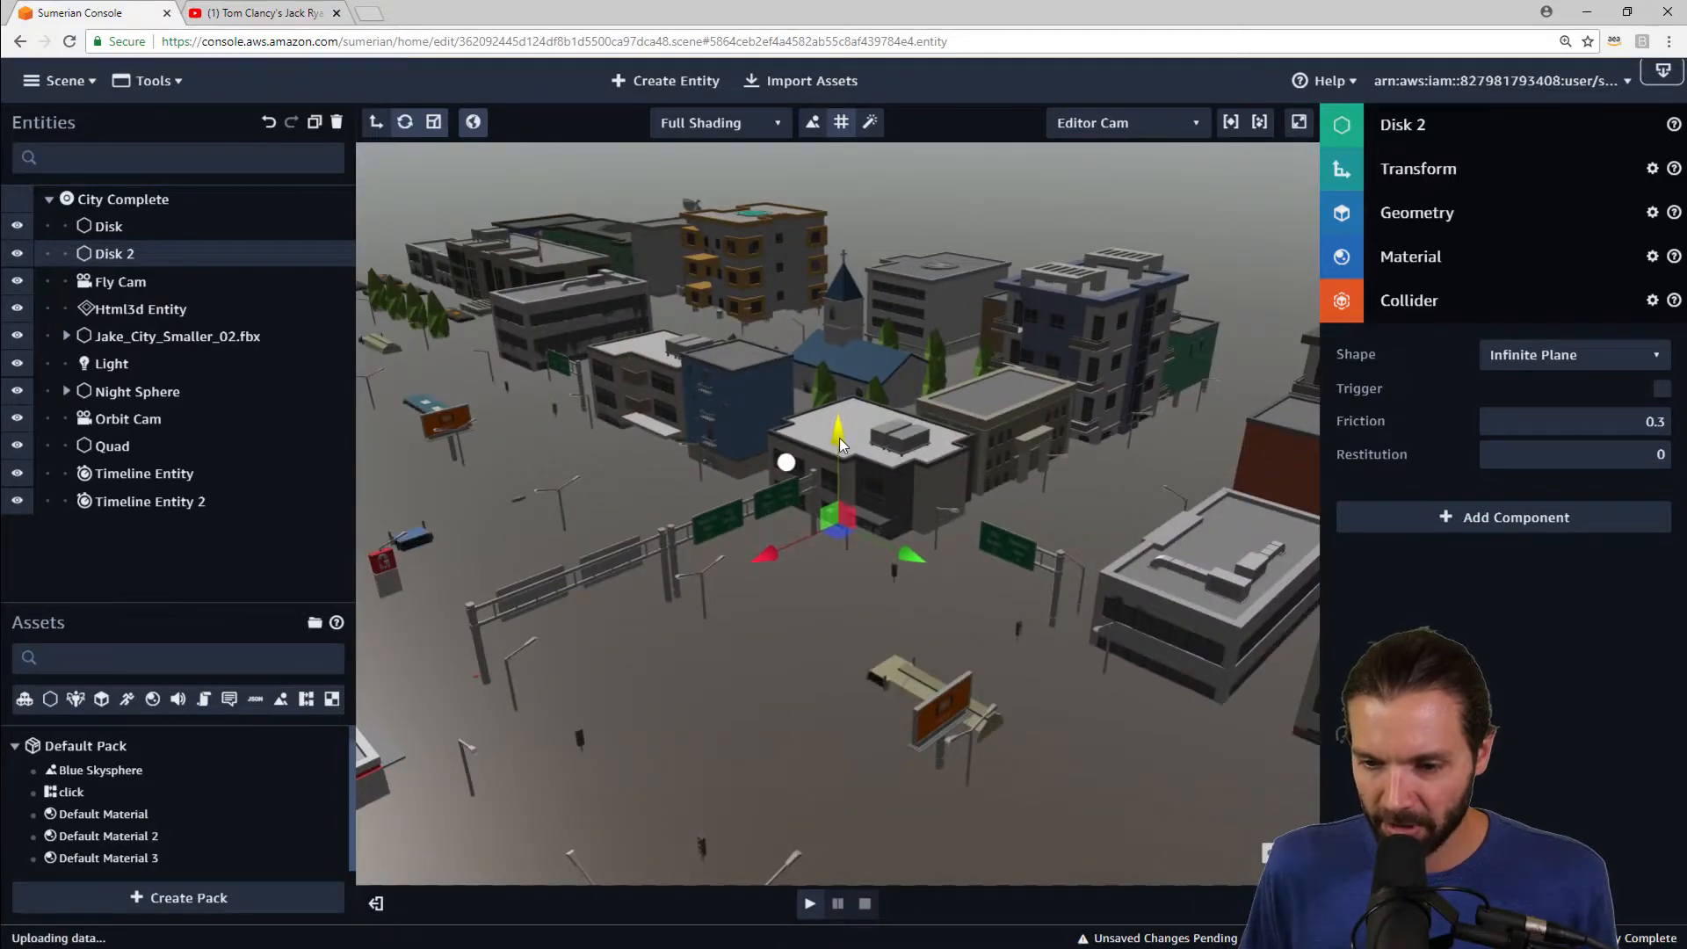
drag(840, 466, 844, 460)
drag(951, 489, 660, 434)
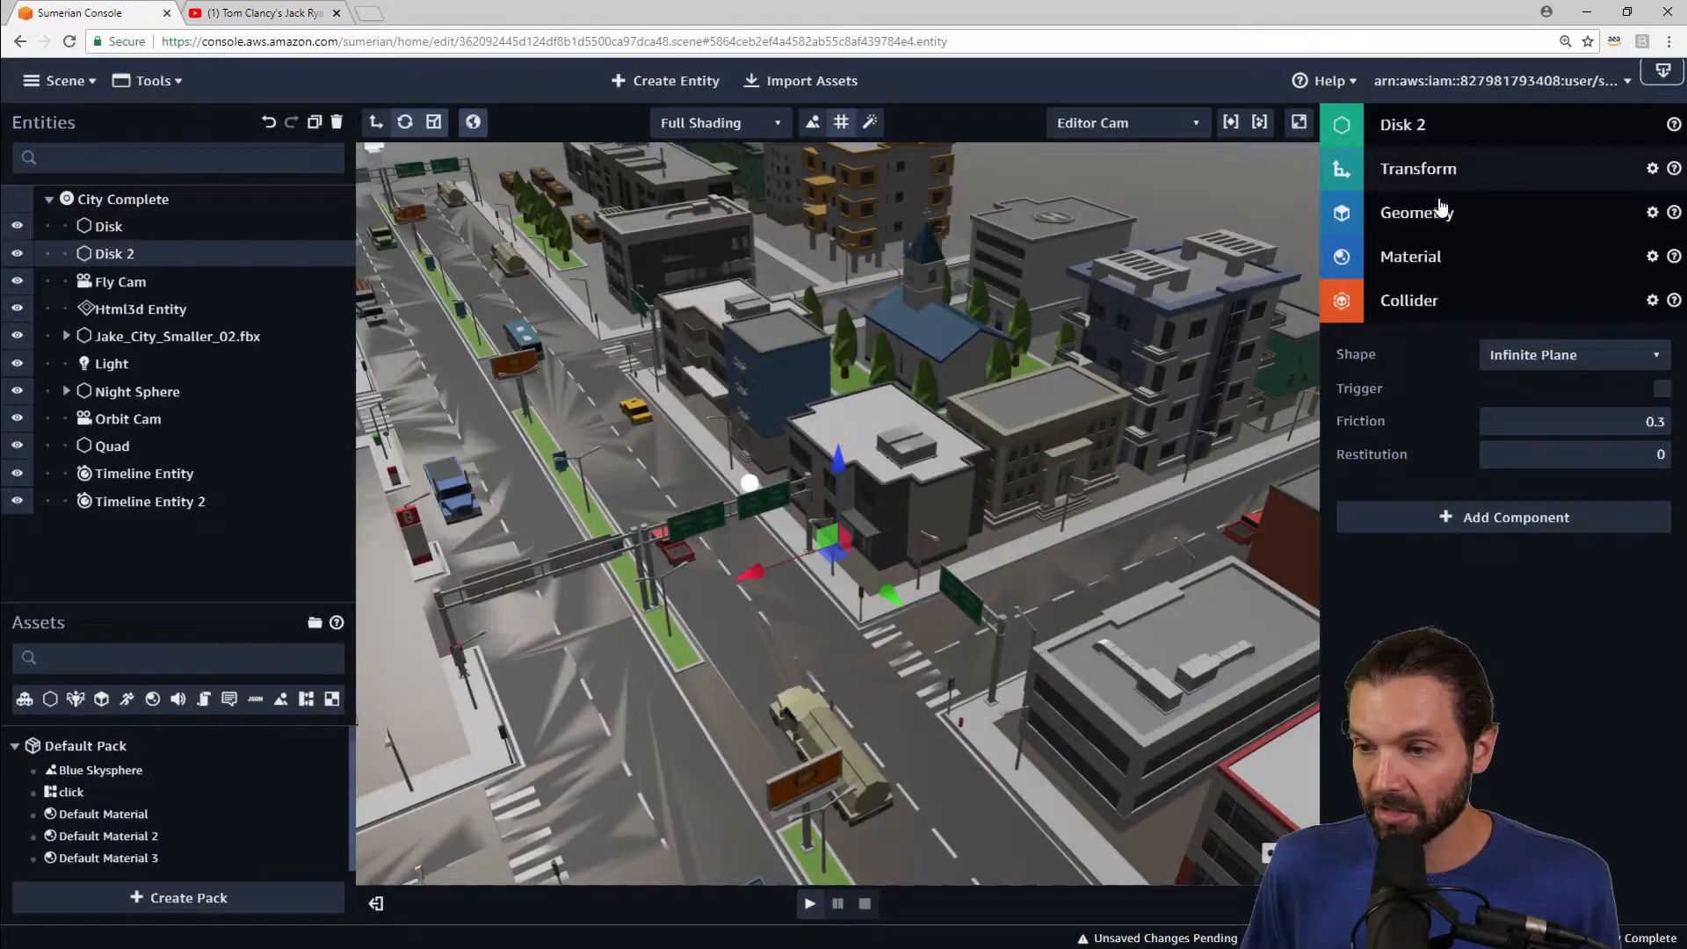
Step: Remove the Geometry component from Disk 2
click(1651, 212)
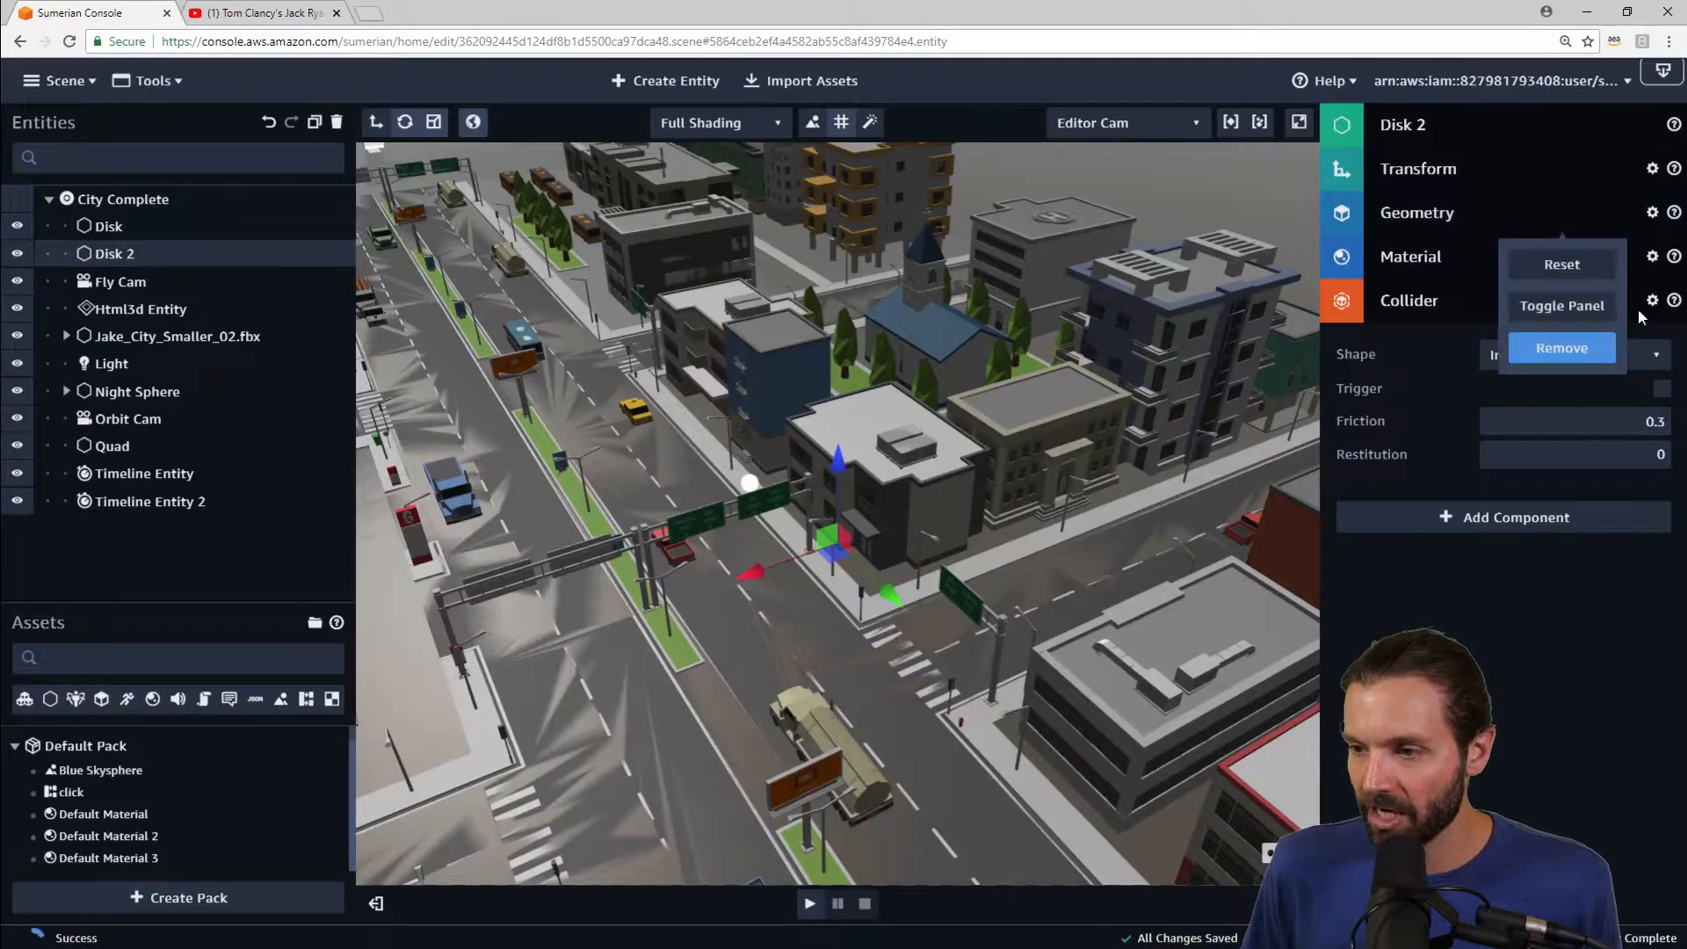
click(1561, 348)
drag(893, 681, 875, 655)
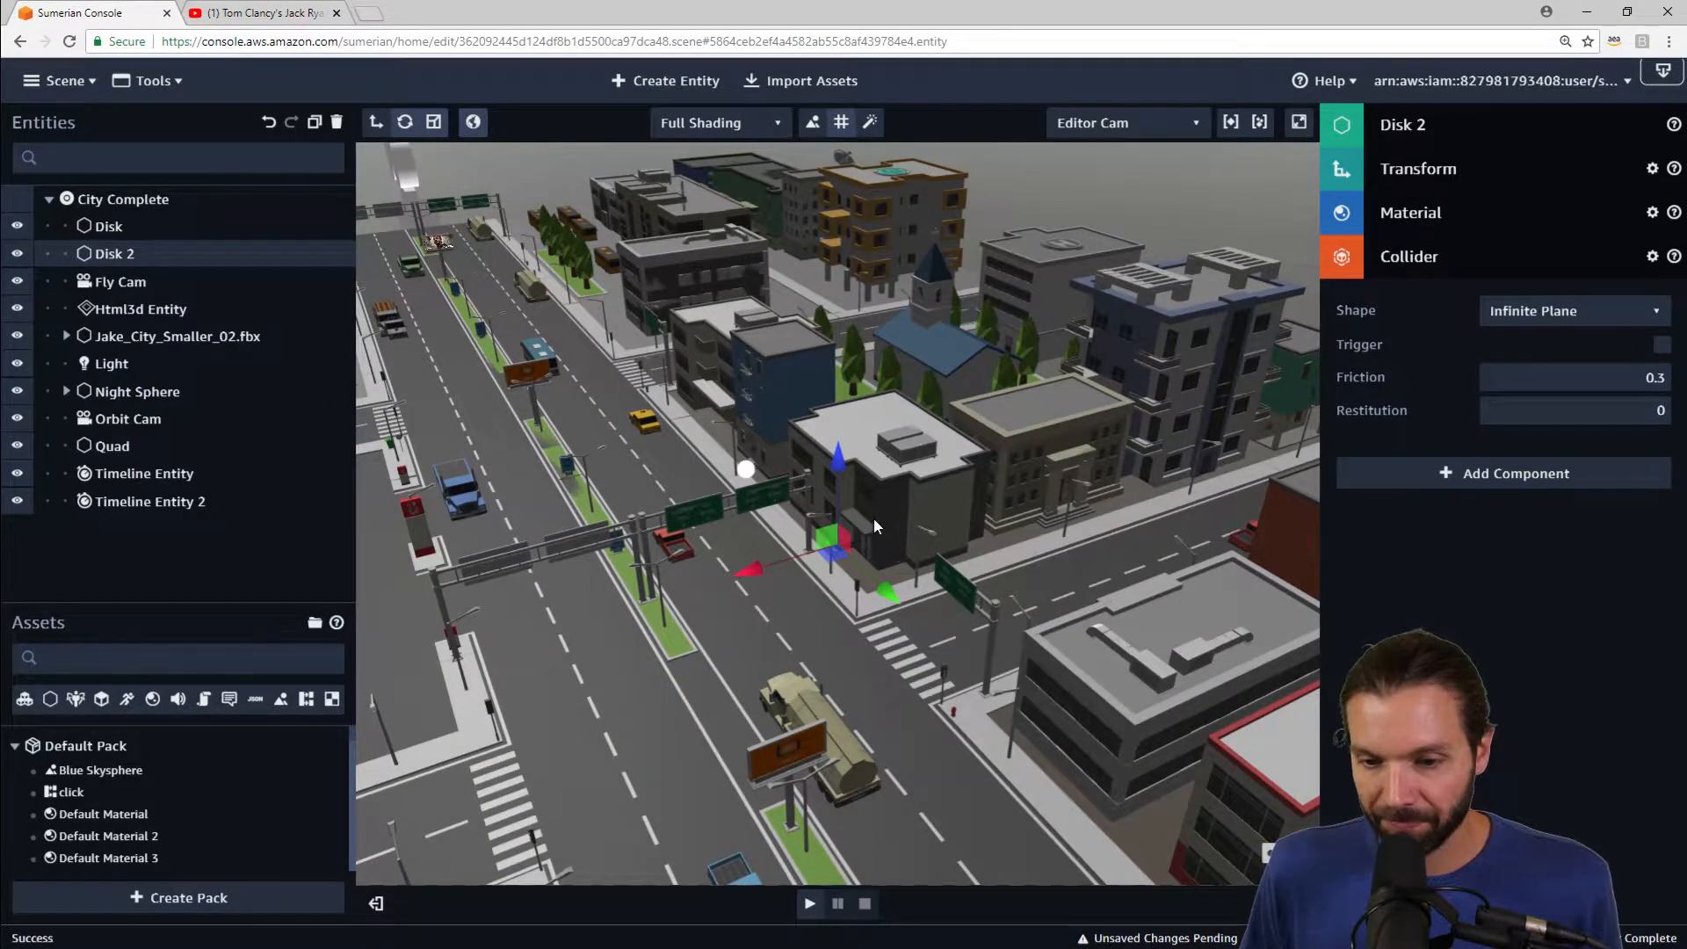
drag(930, 436, 844, 429)
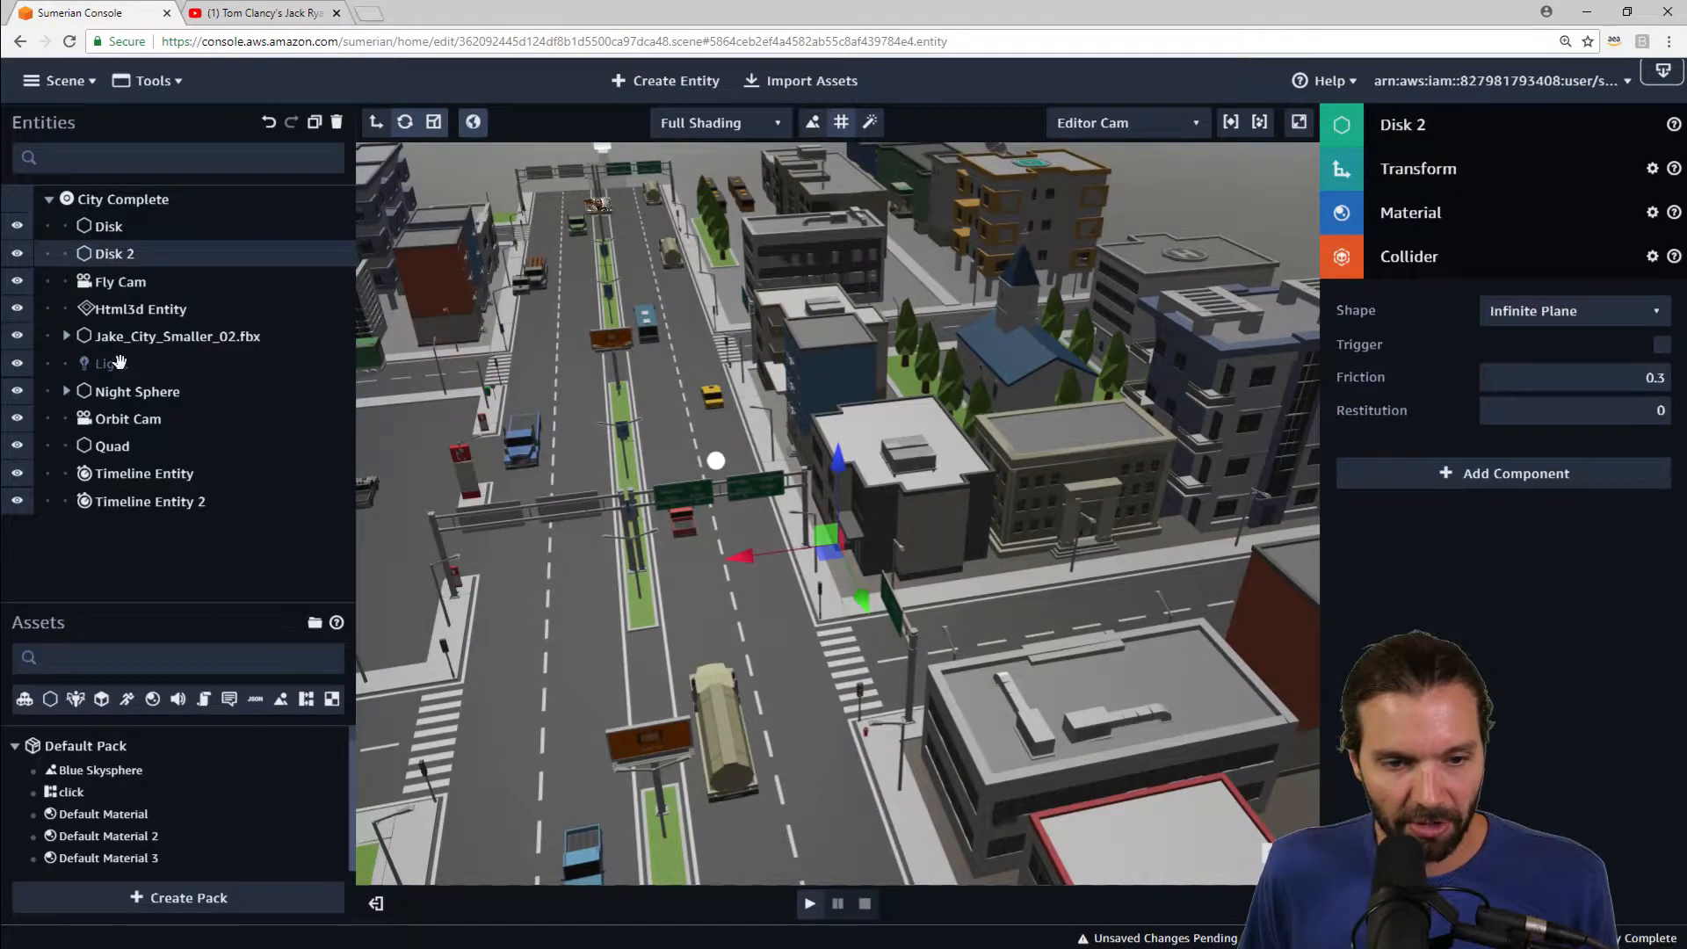
Step: Focus on the Muscle Car and play the scene to watch it on the road, then stop playback
click(66, 336)
double_click(145, 362)
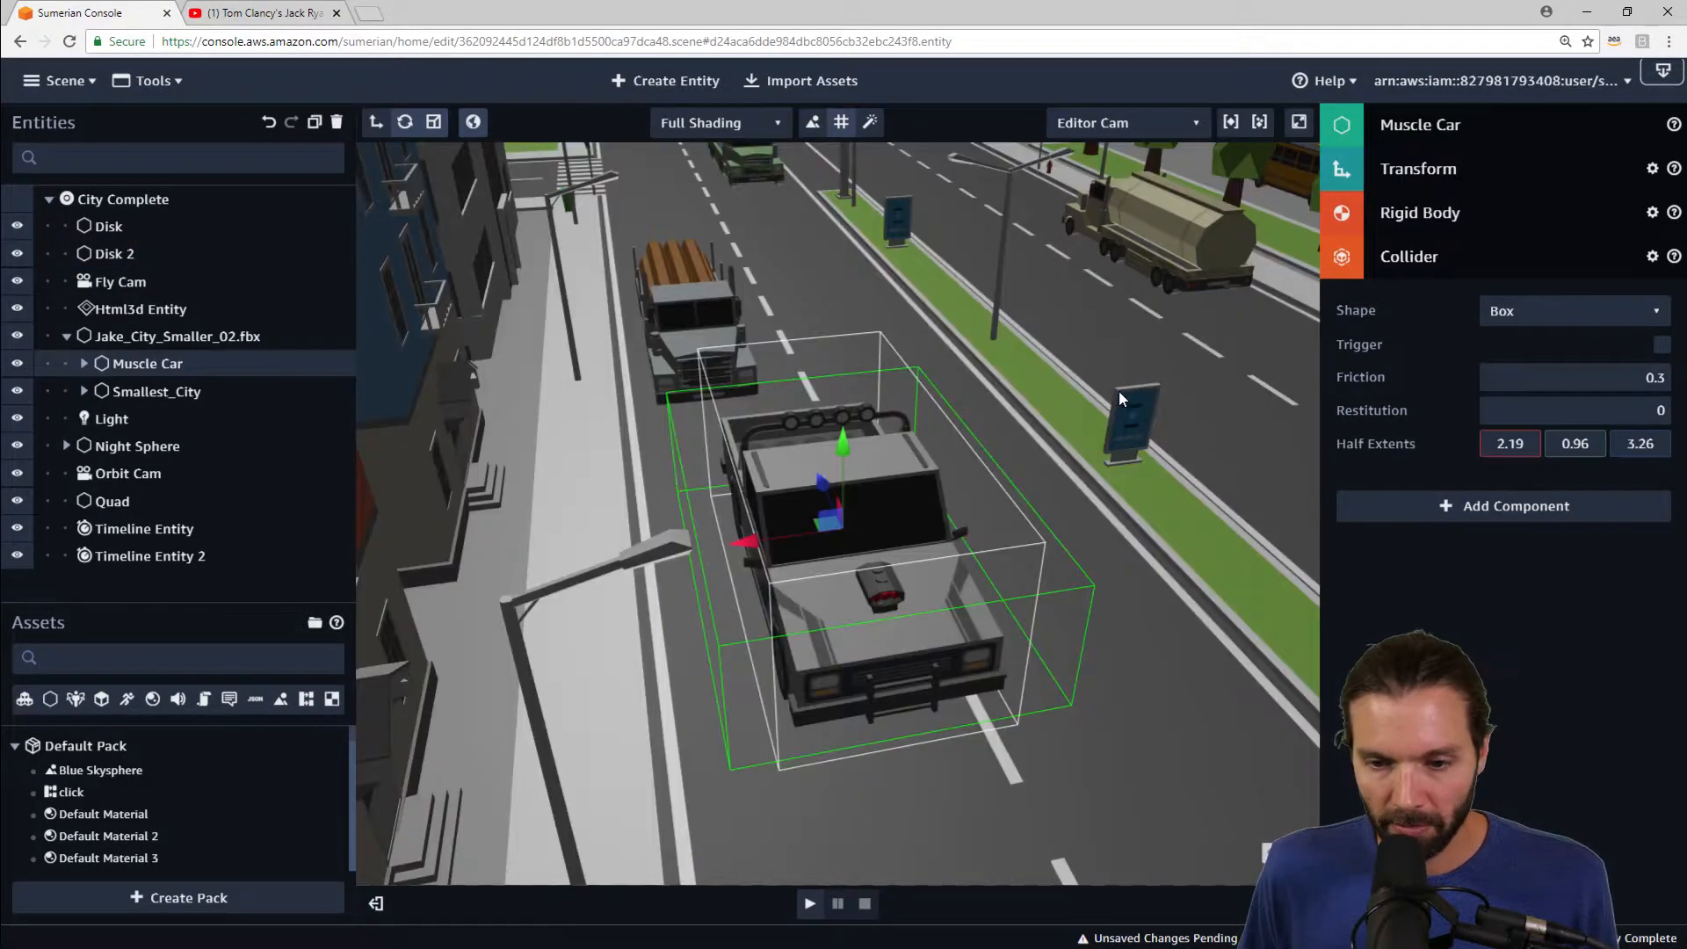
scroll(623, 415, down, 10)
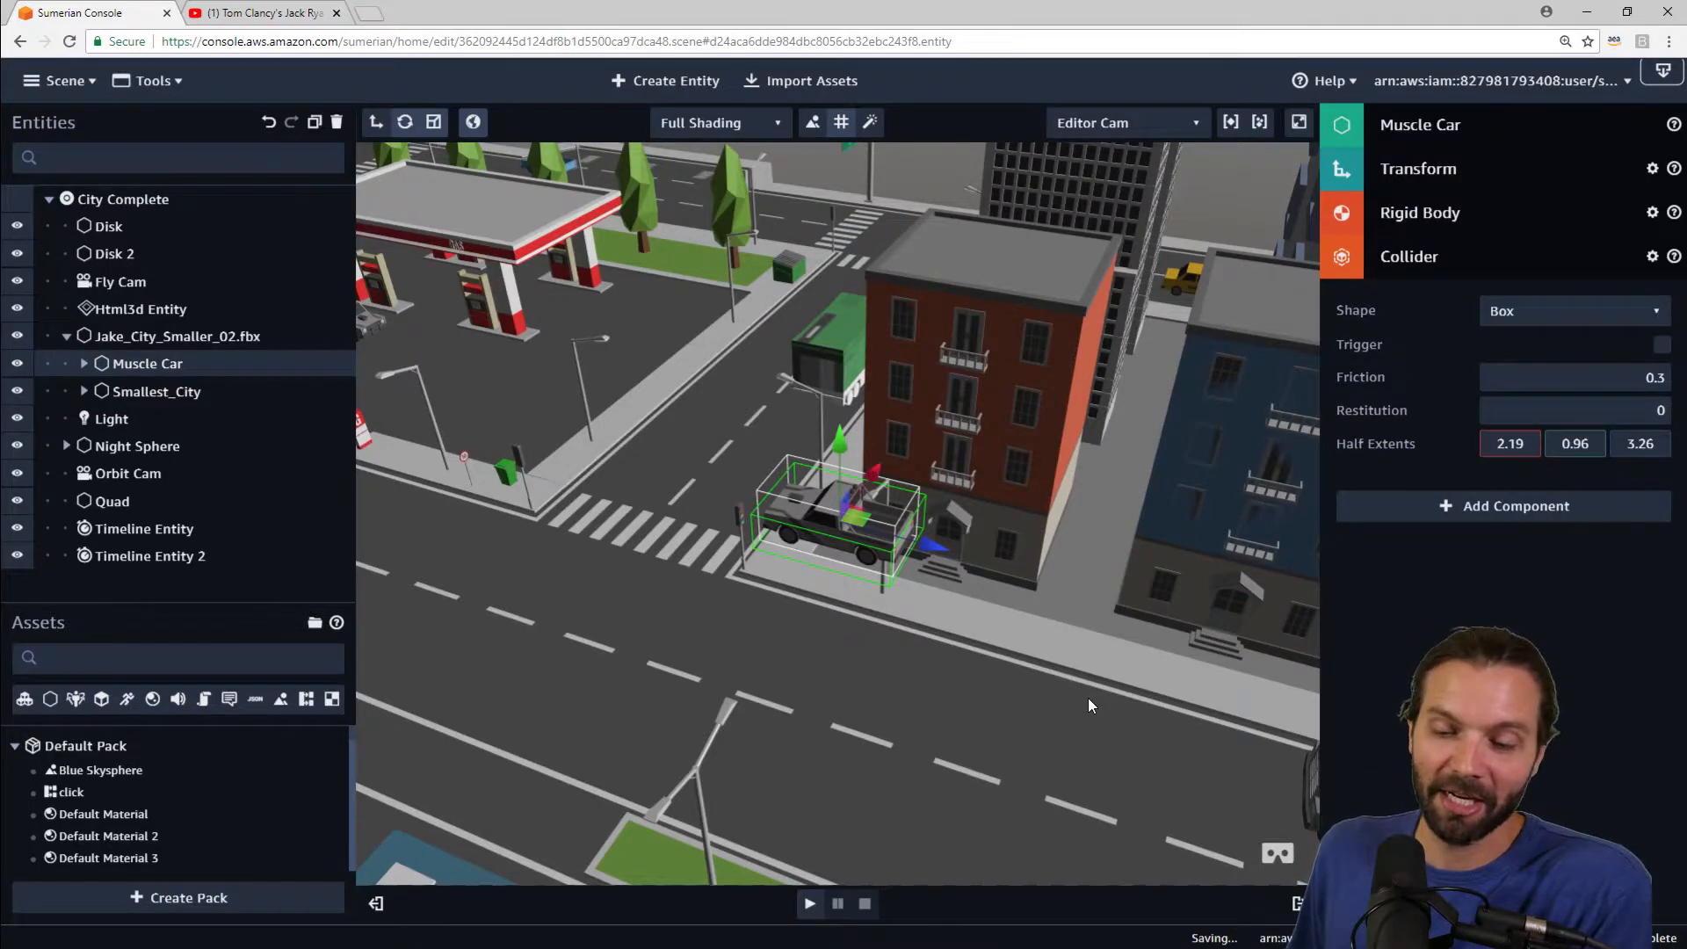
key(space)
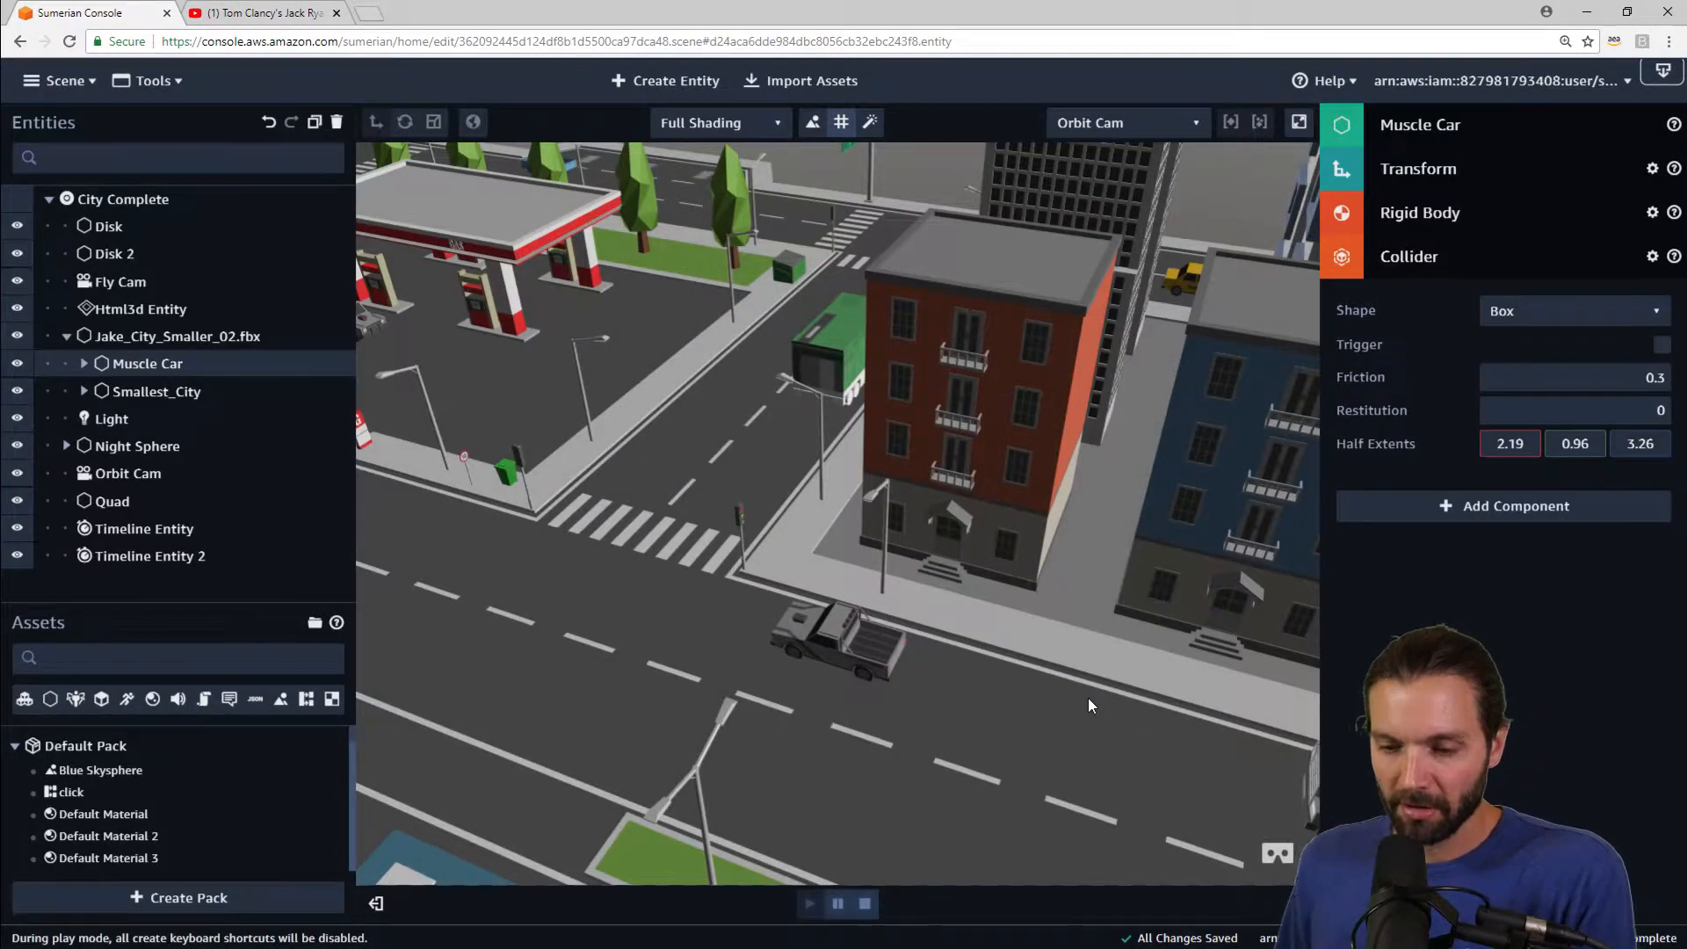
scroll(921, 690, down, 3)
scroll(921, 689, up, 6)
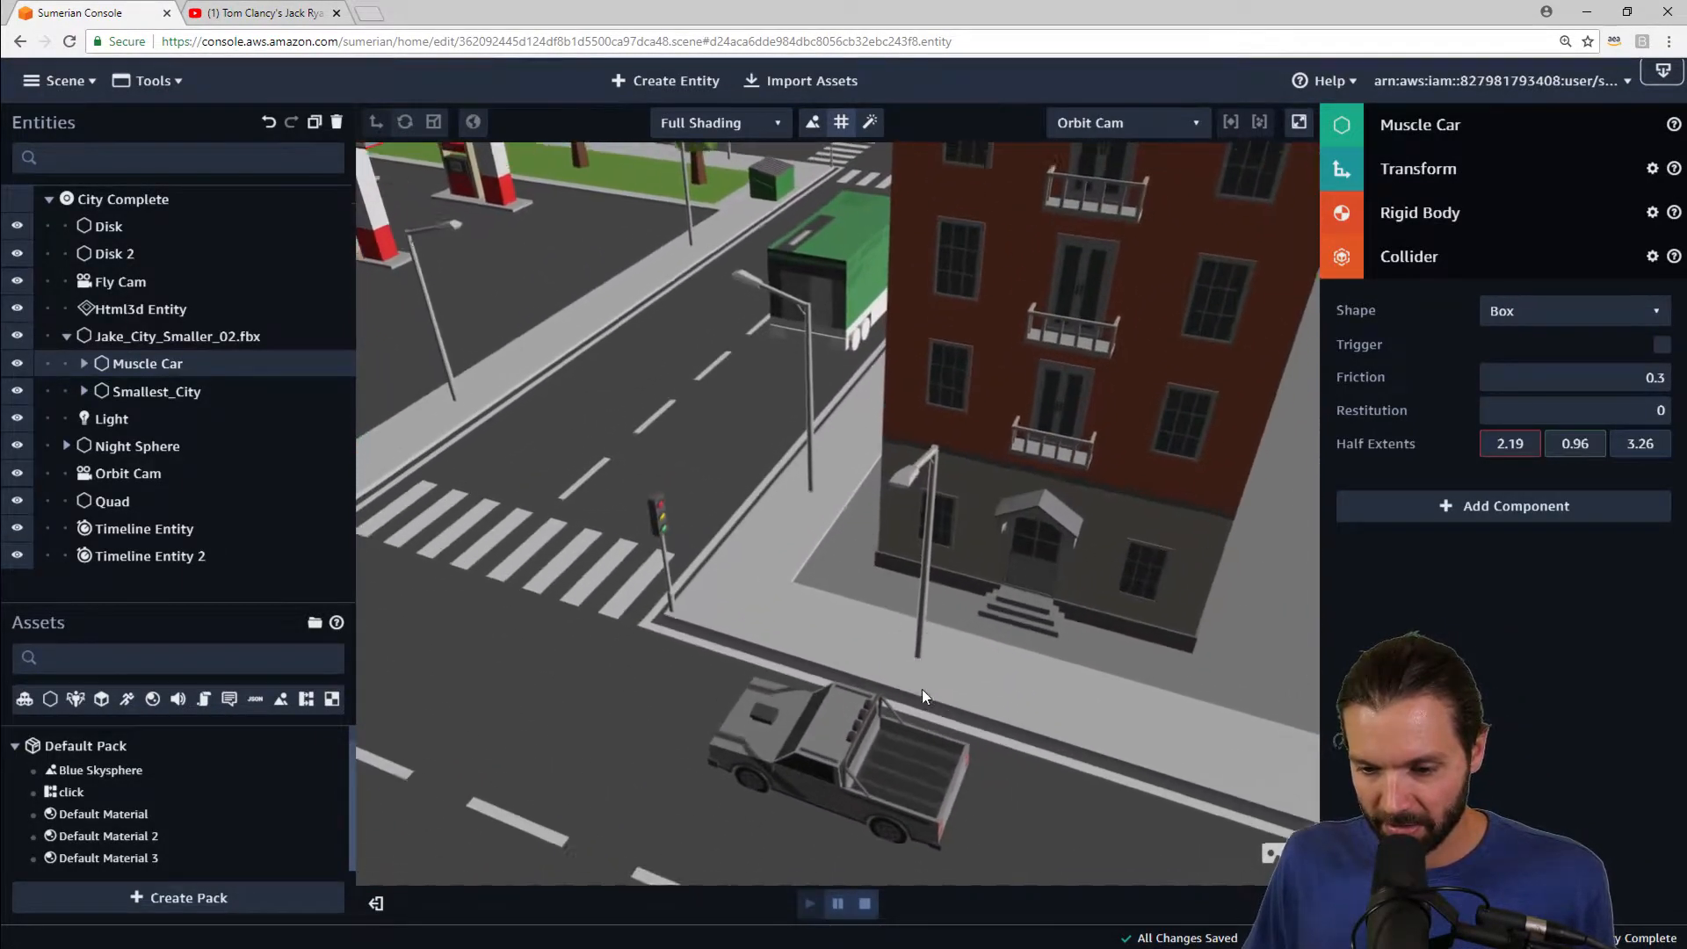
drag(1046, 791, 1043, 536)
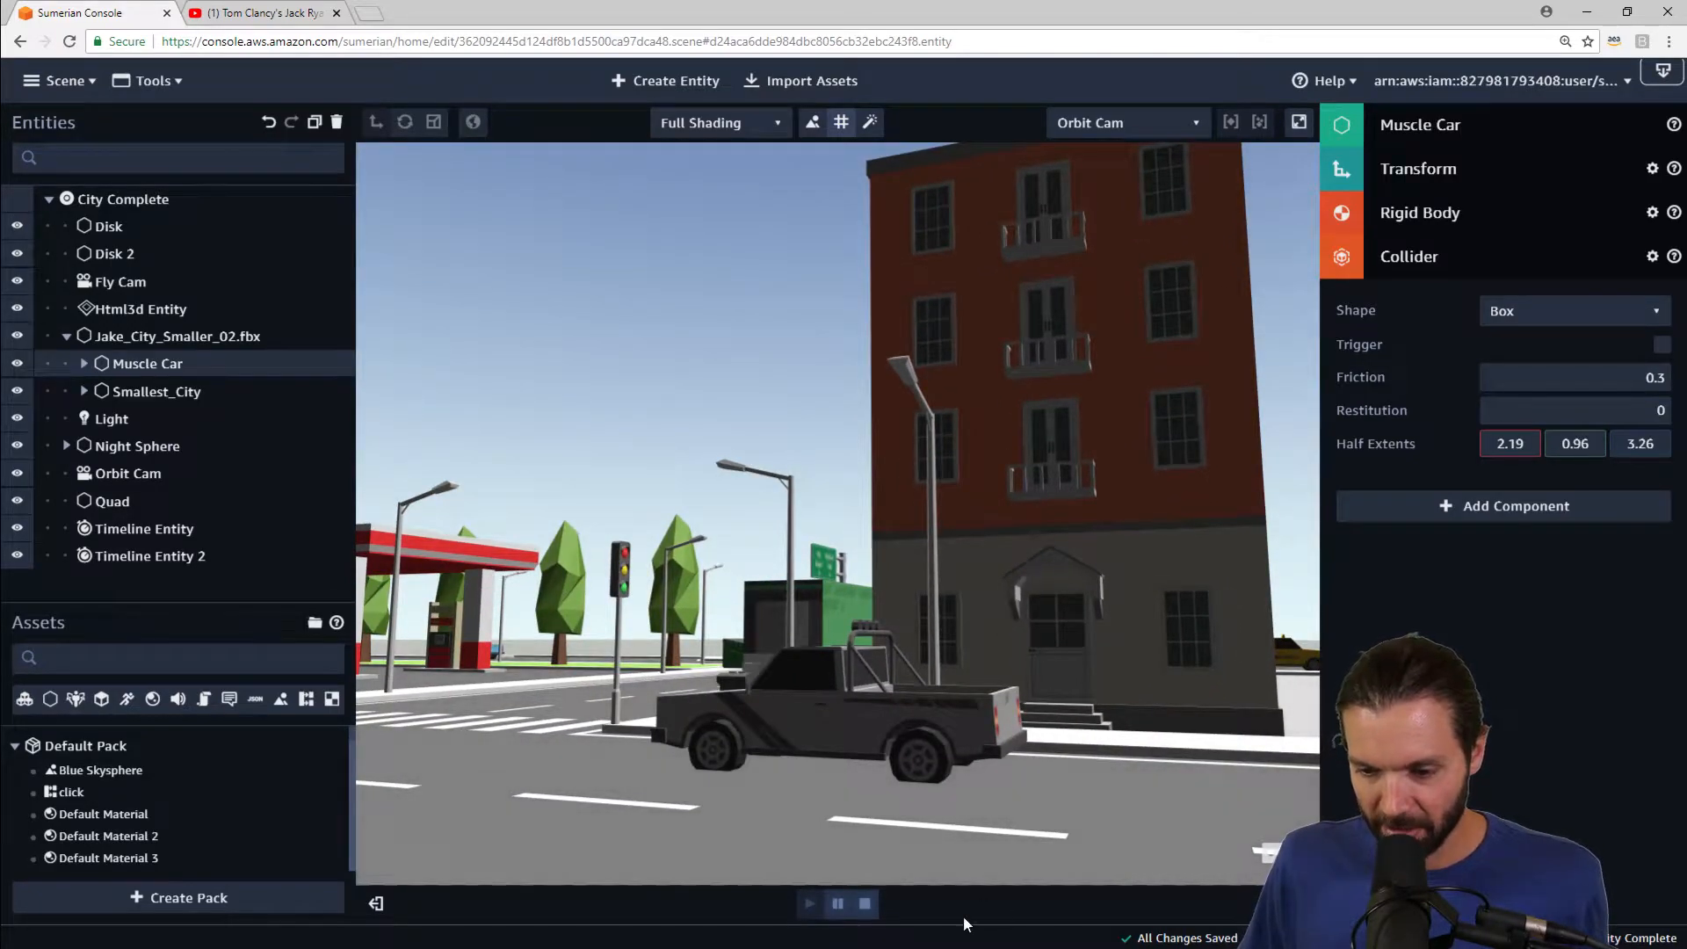
drag(1089, 673, 843, 827)
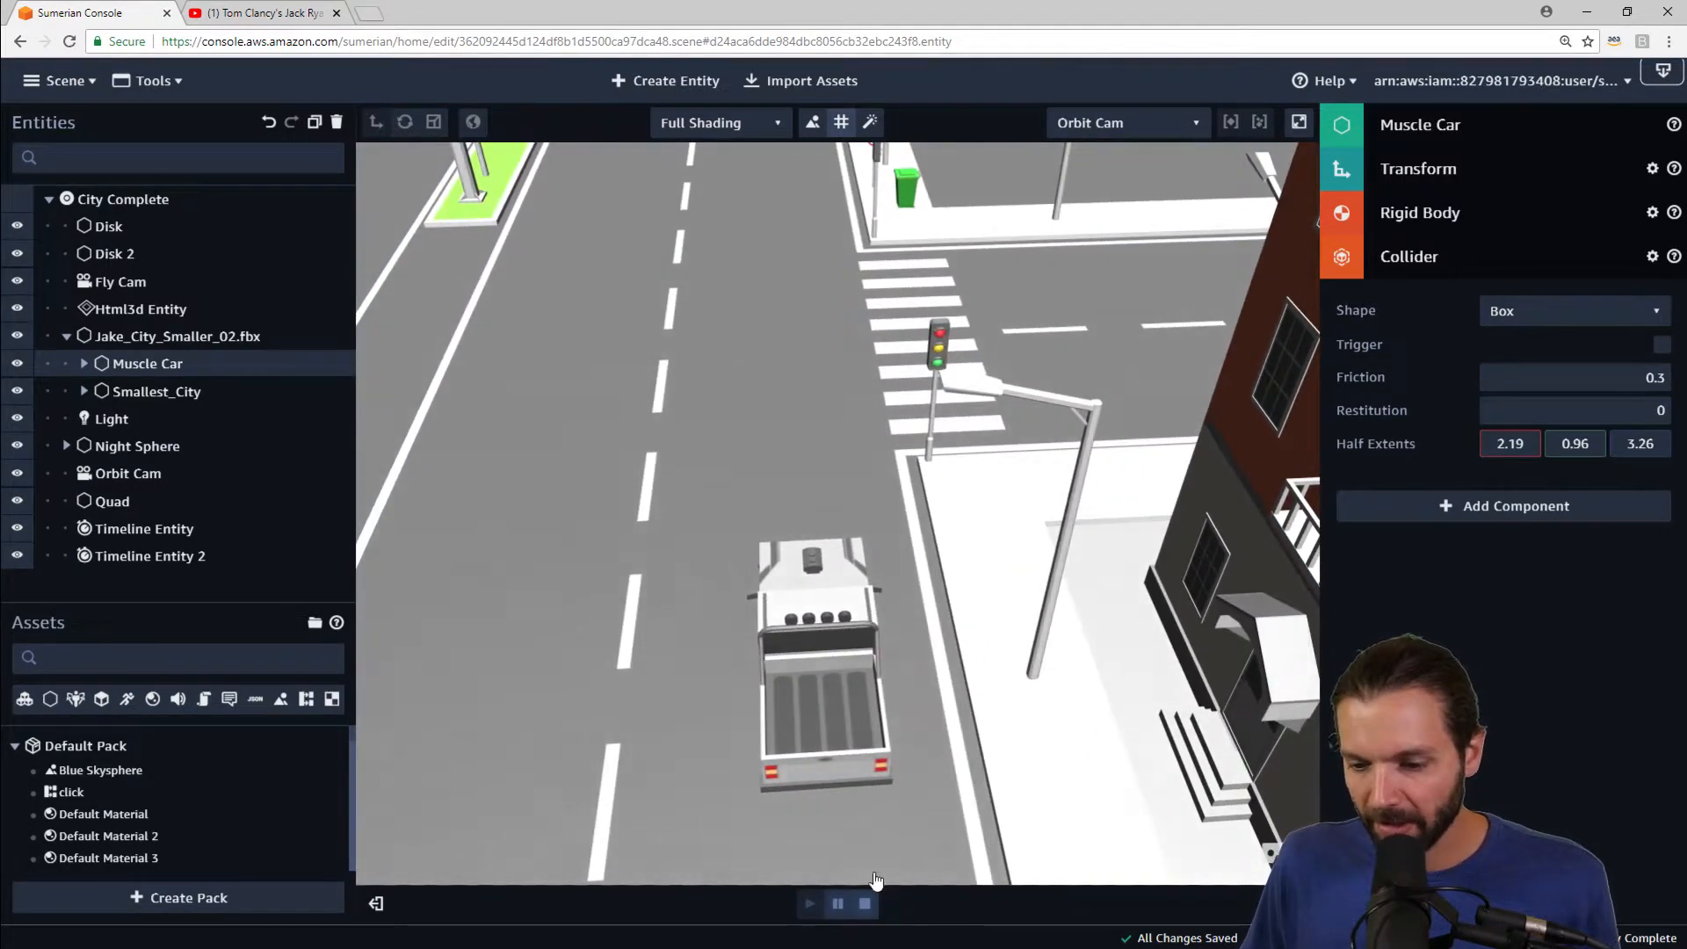
click(864, 903)
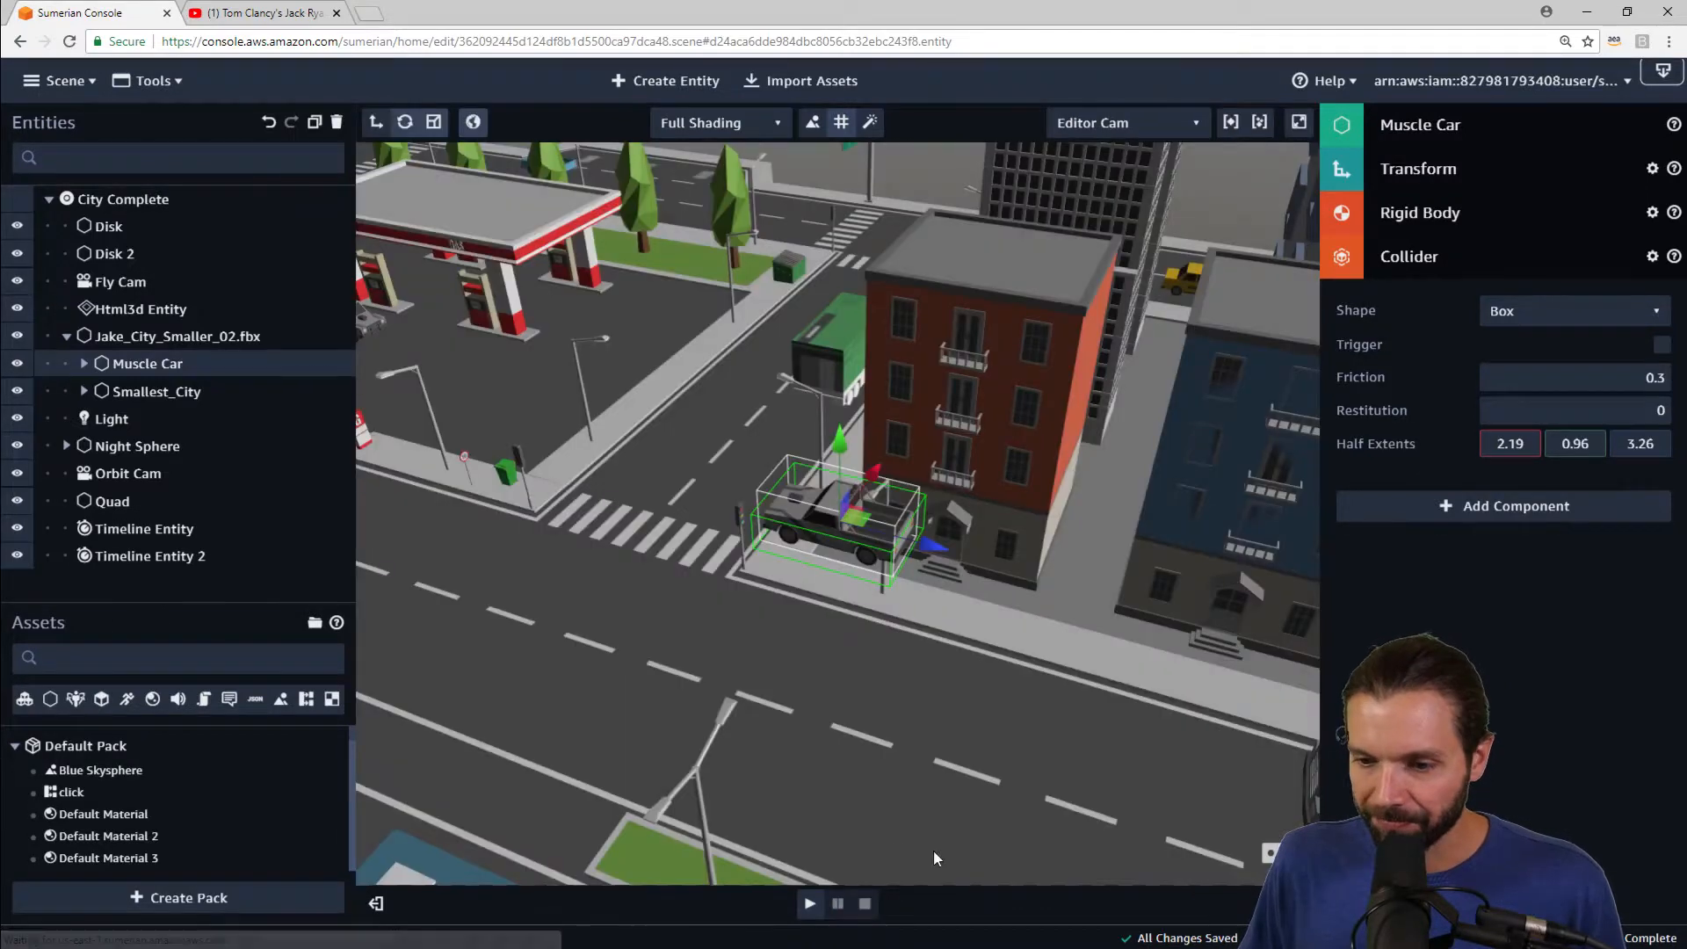
Step: Lower the Muscle Car slightly and add a State machine component to it
drag(841, 435, 840, 518)
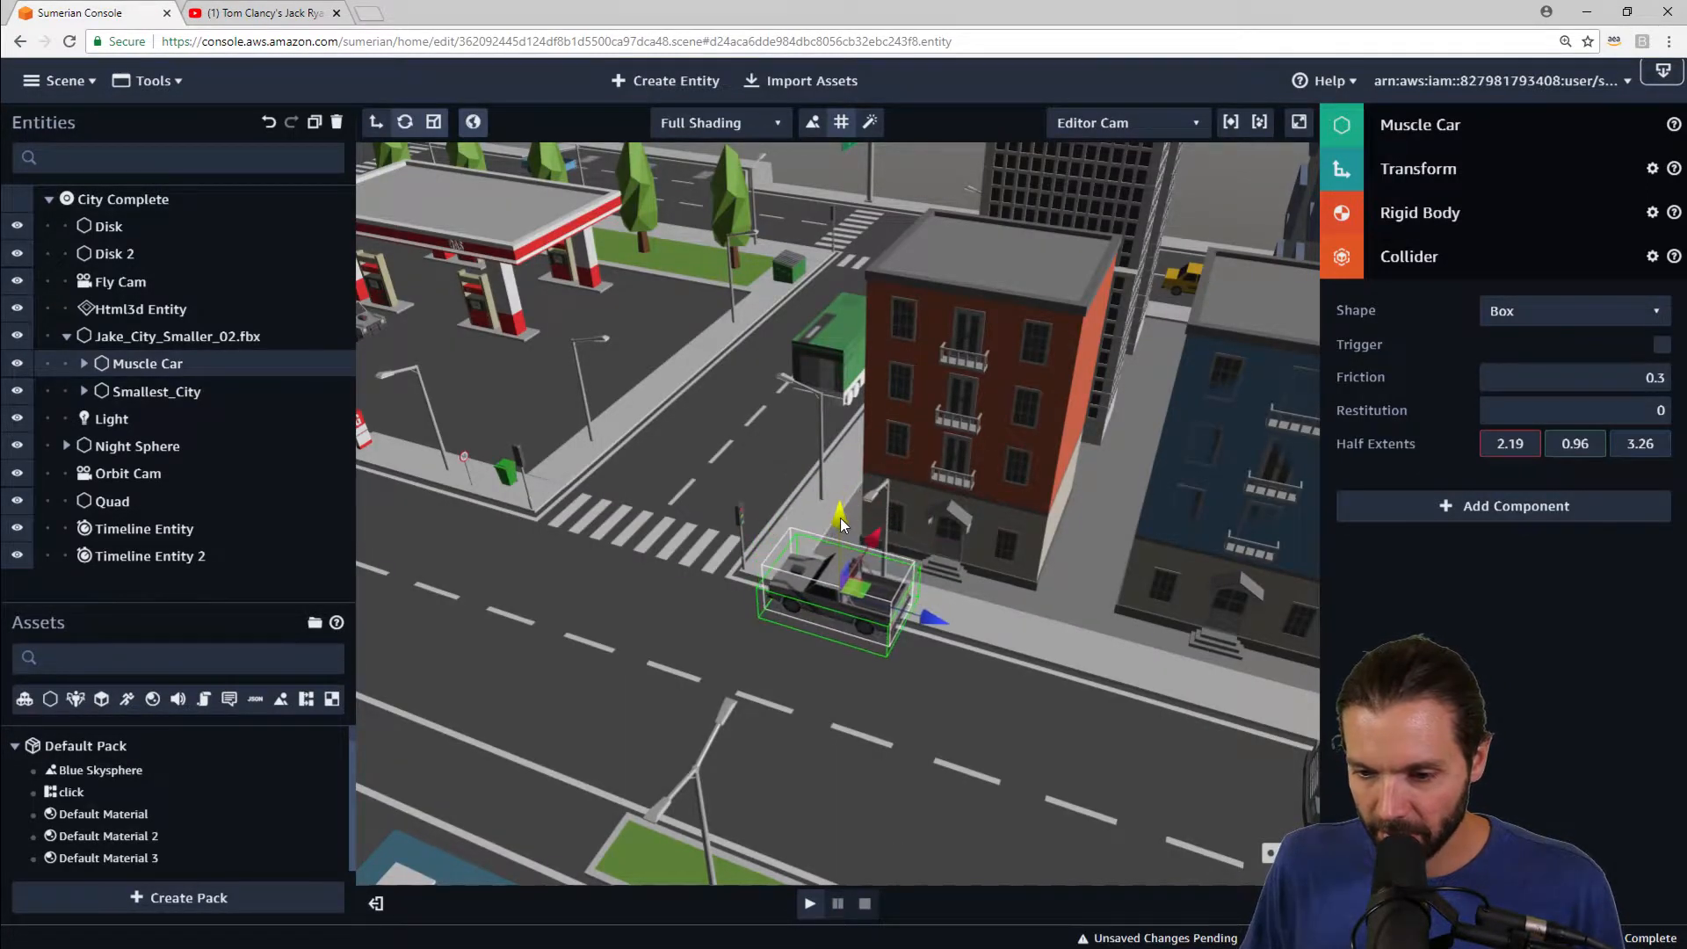
click(1437, 275)
click(1502, 335)
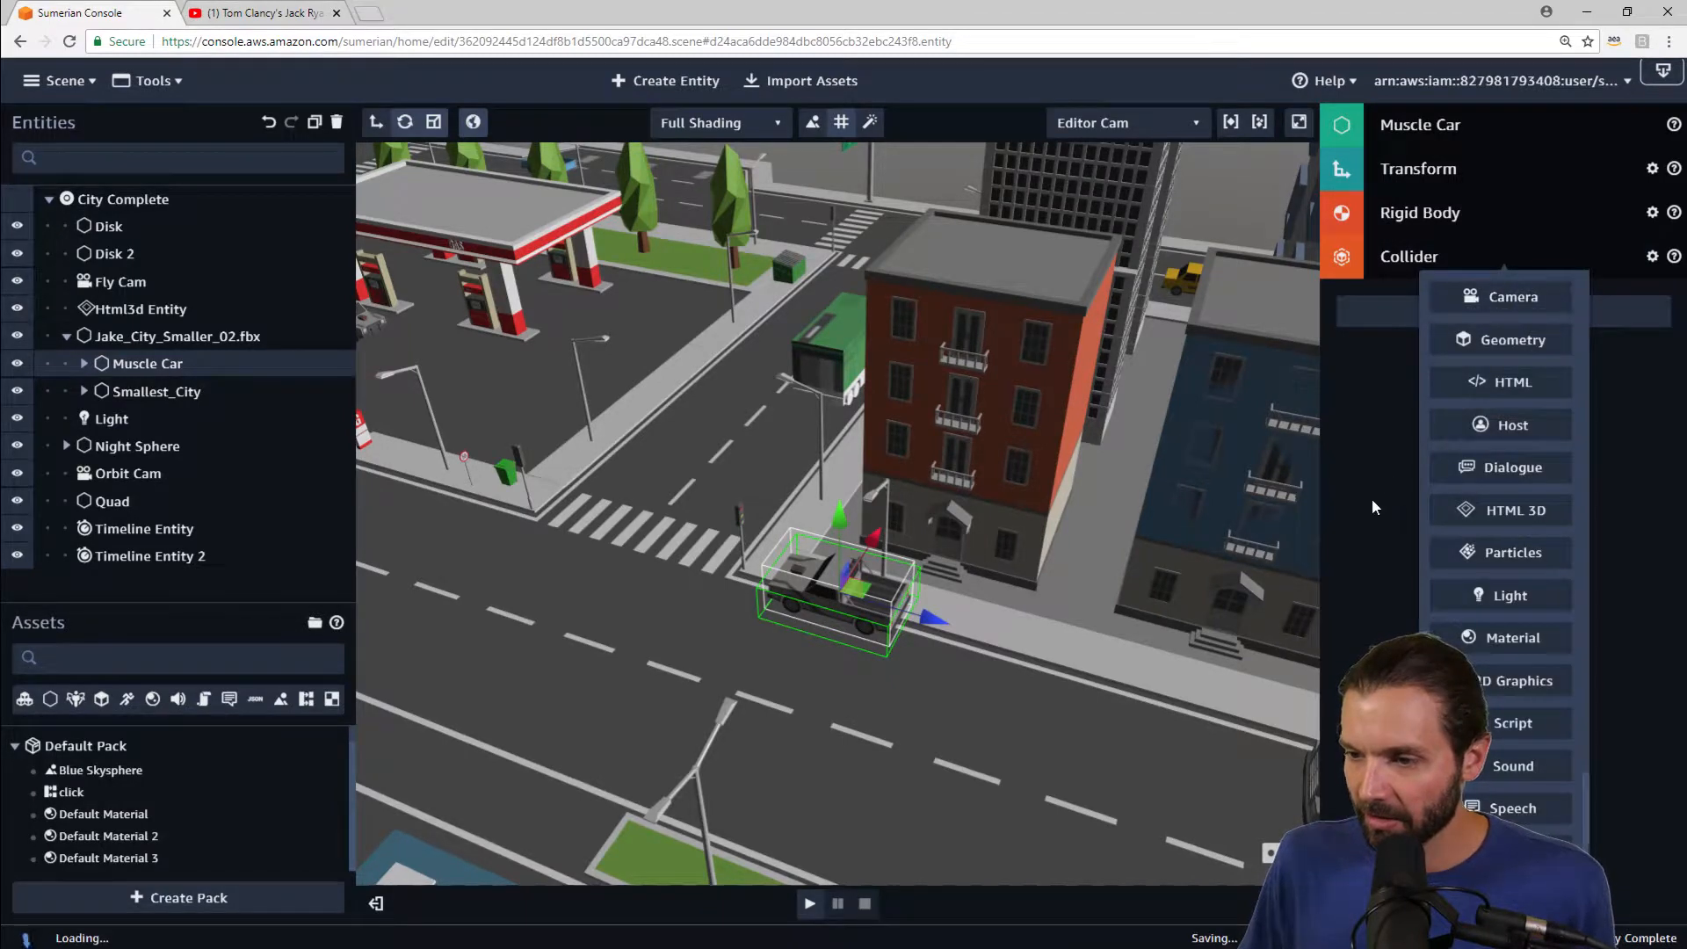
click(1504, 850)
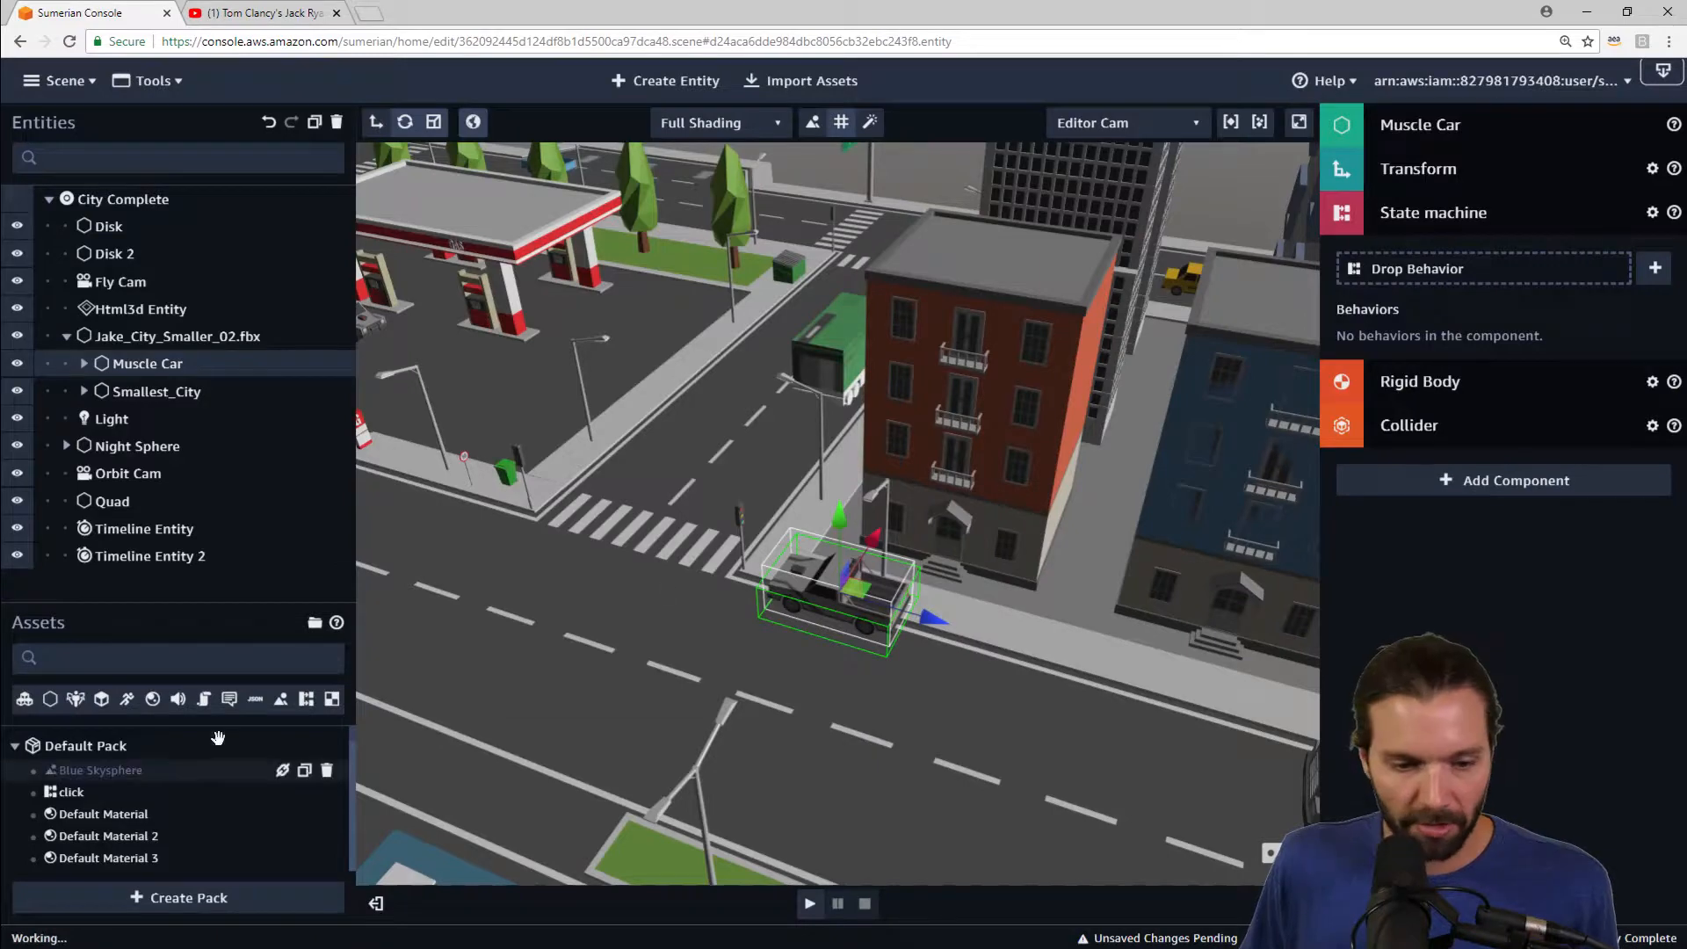
Step: Drop the Movement behavior from the assets onto the Muscle Car's state machine
click(215, 595)
drag(214, 597, 220, 528)
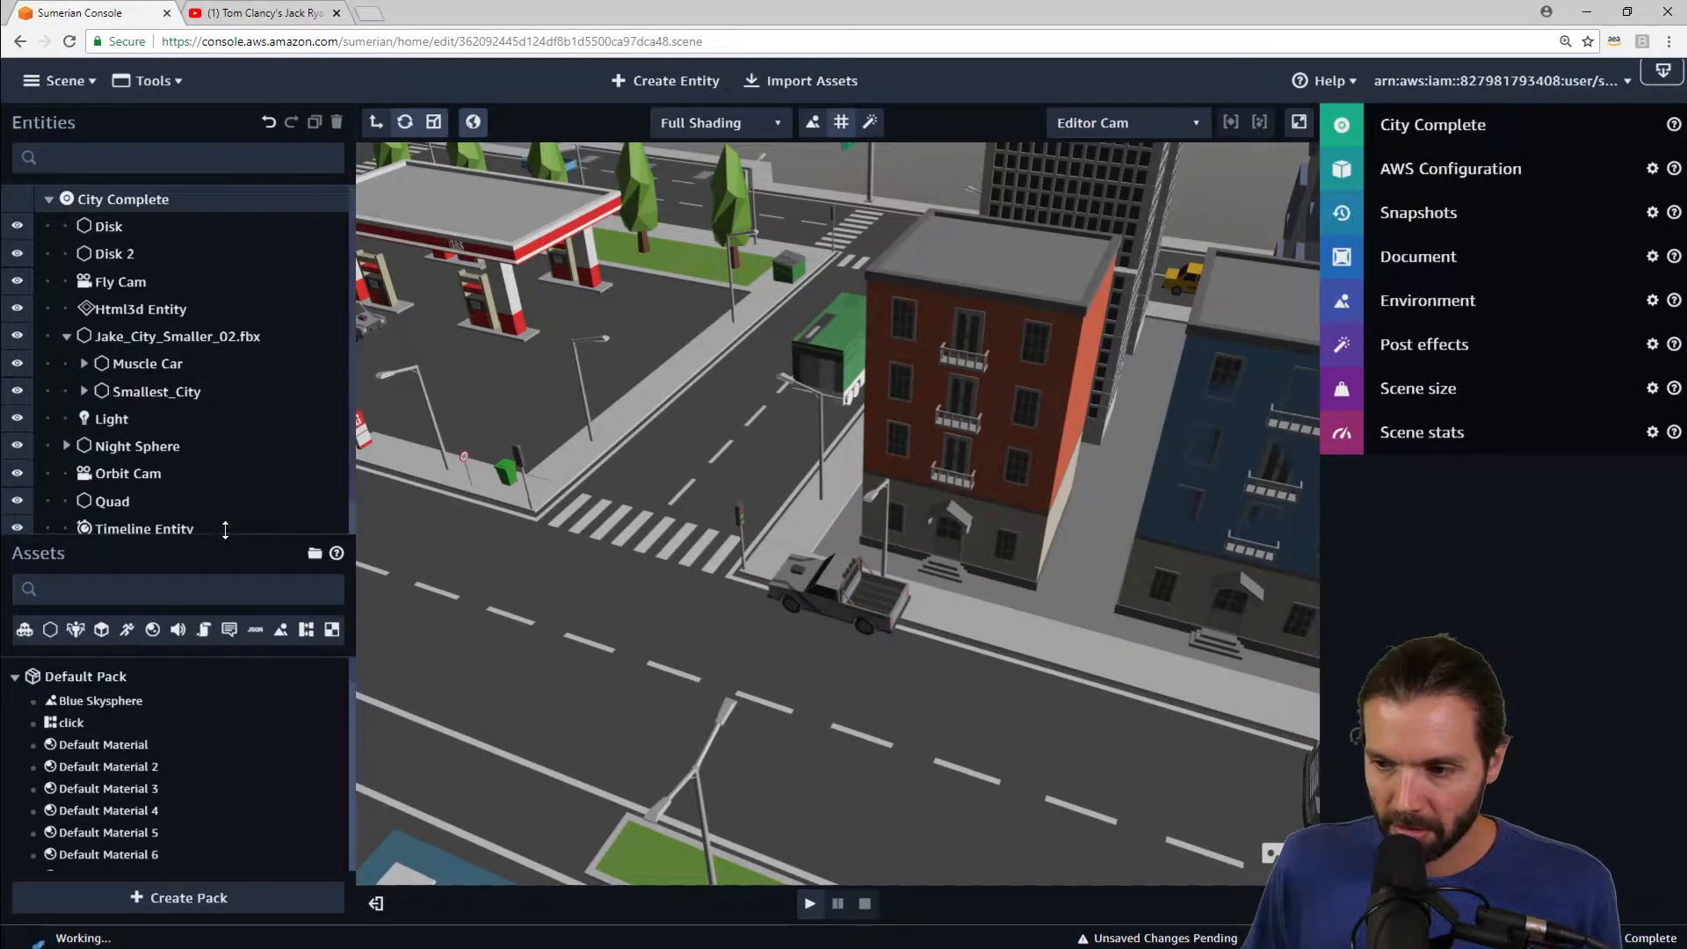
click(145, 363)
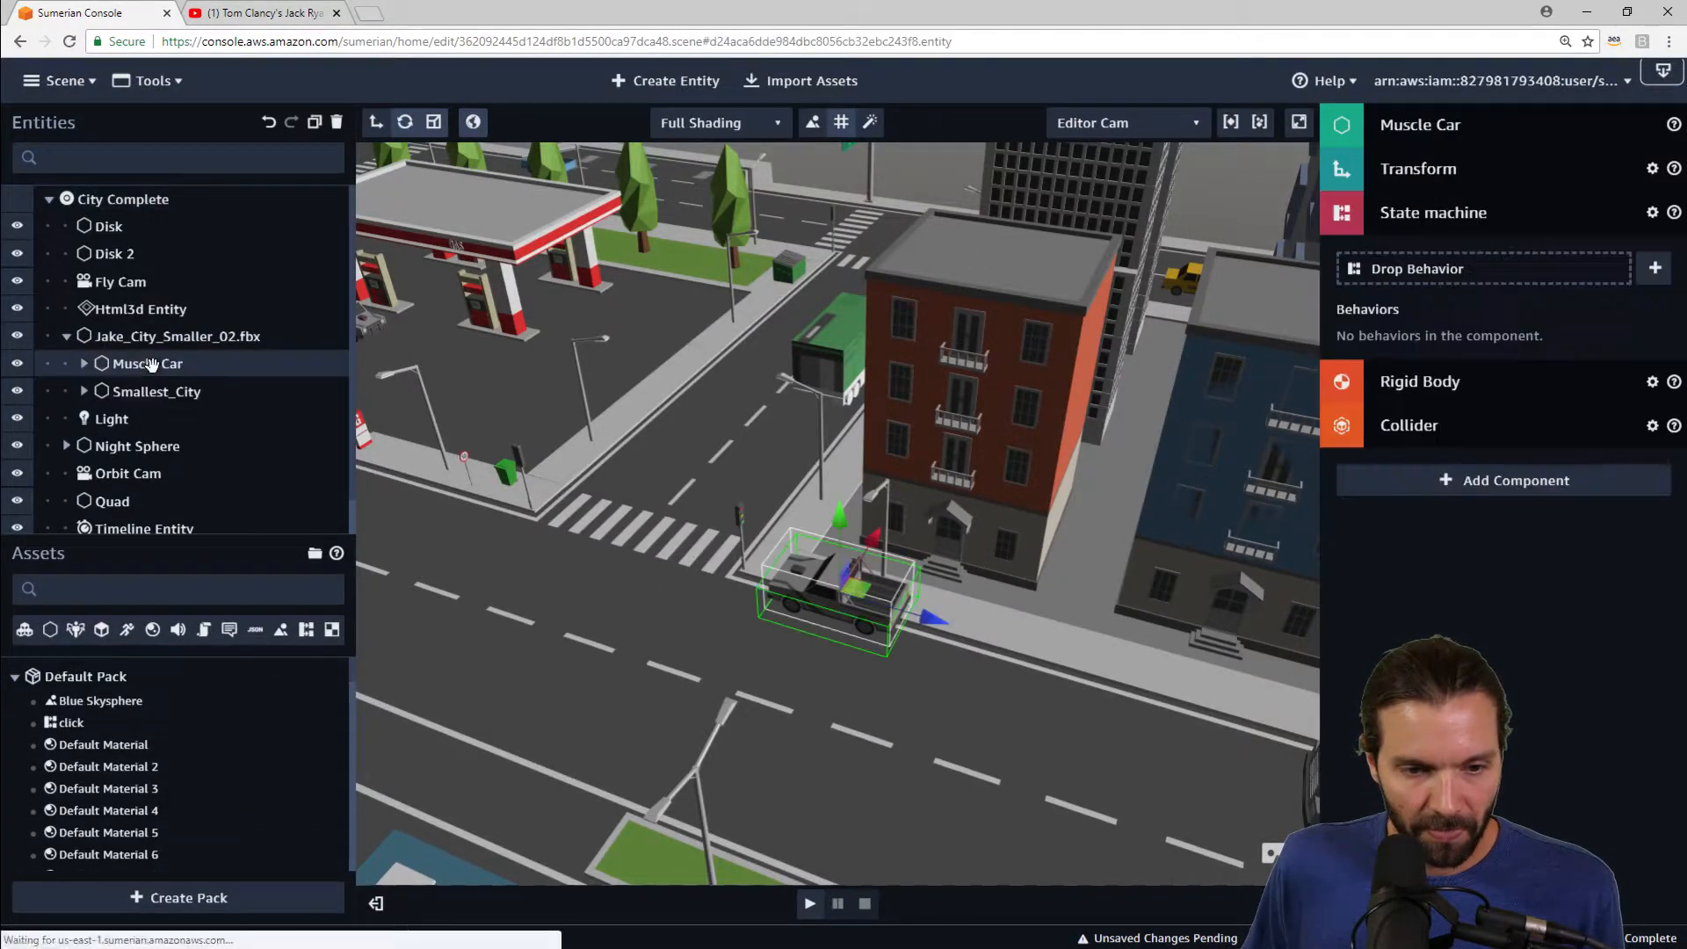
click(307, 630)
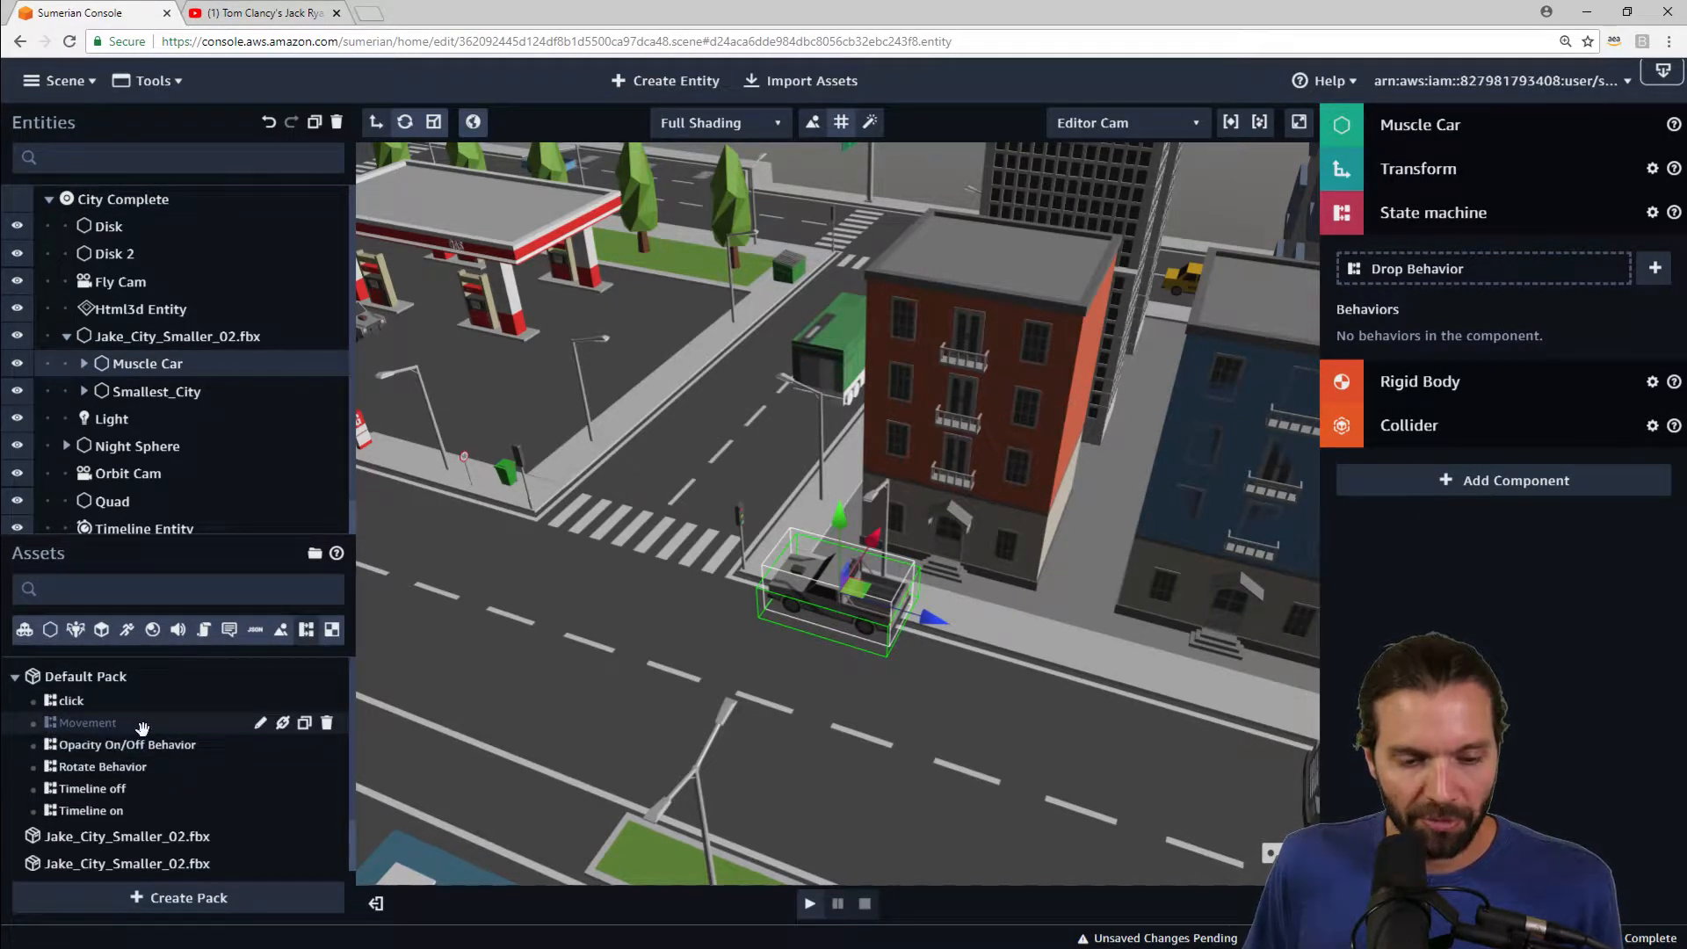
drag(142, 728, 1434, 268)
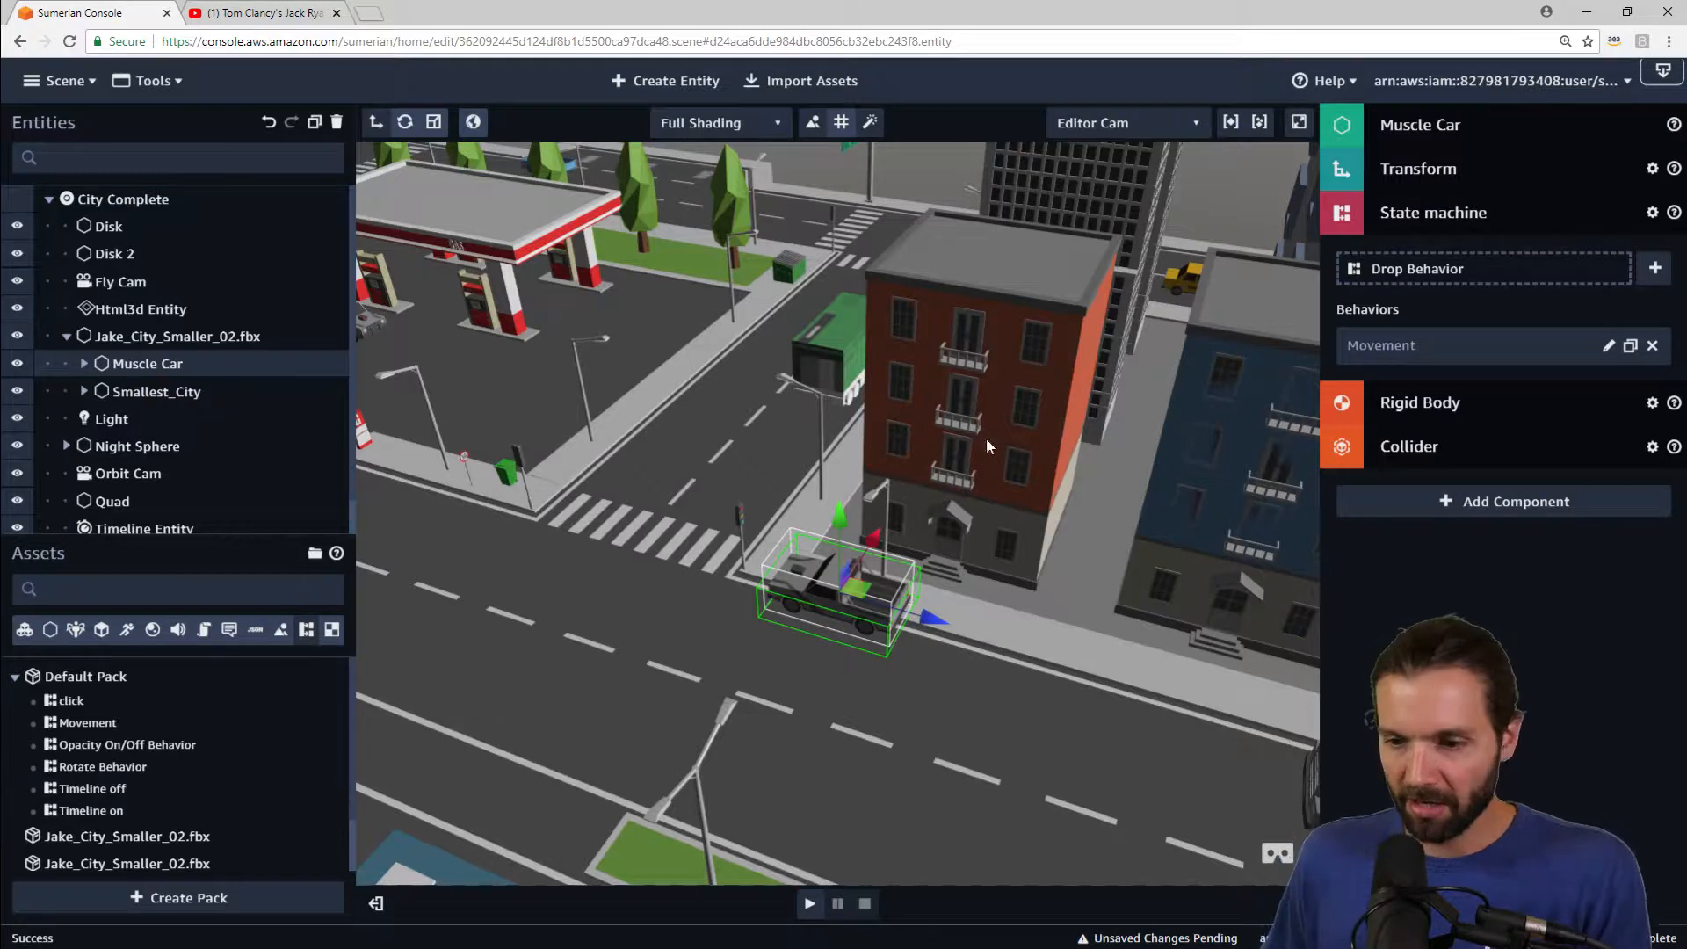
Step: Remove the State machine component from the SPW_Vehicle_Land_Static_Muscle child mesh and reselect the Muscle Car
click(84, 364)
click(220, 391)
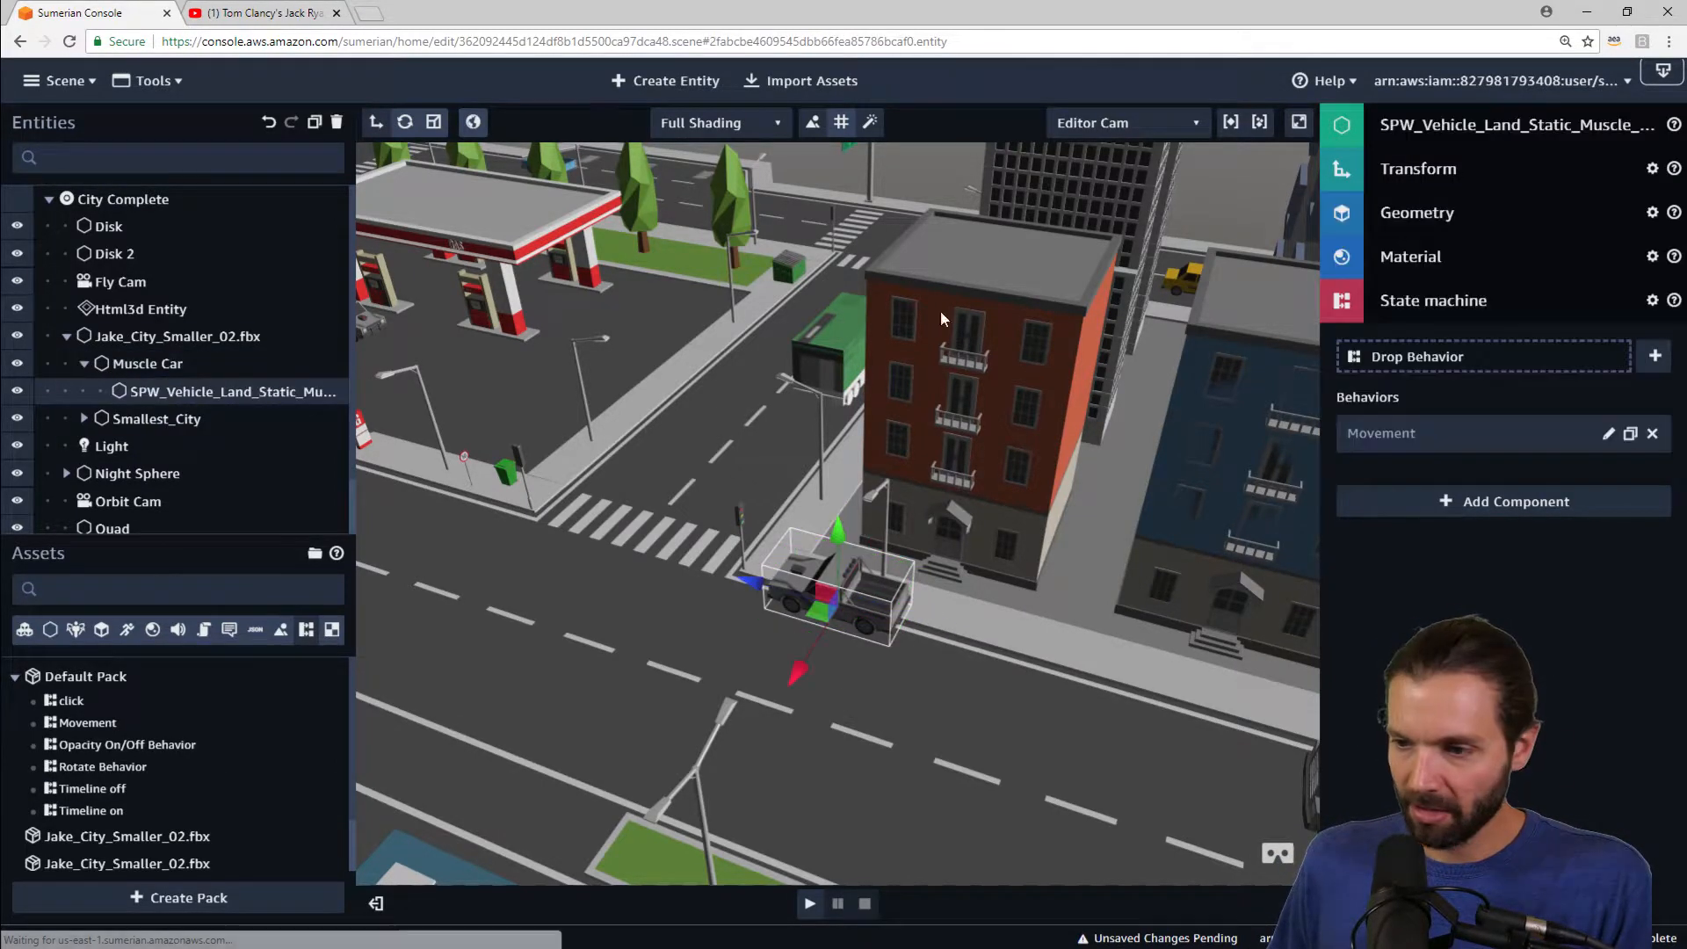
click(1651, 300)
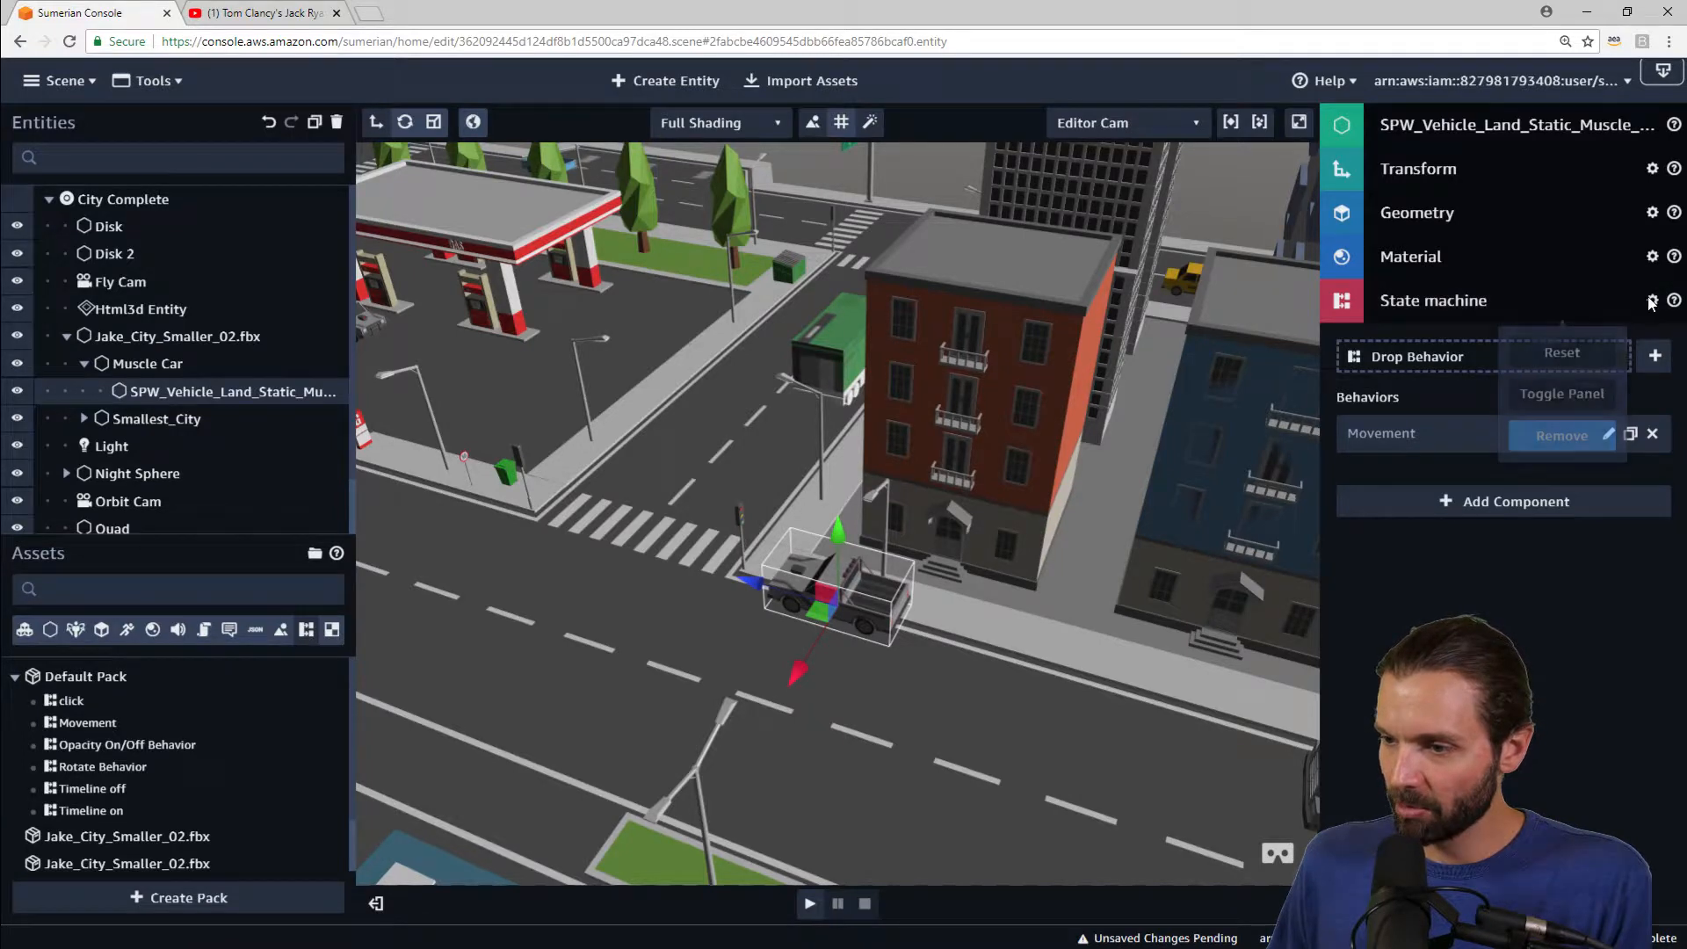
click(1573, 434)
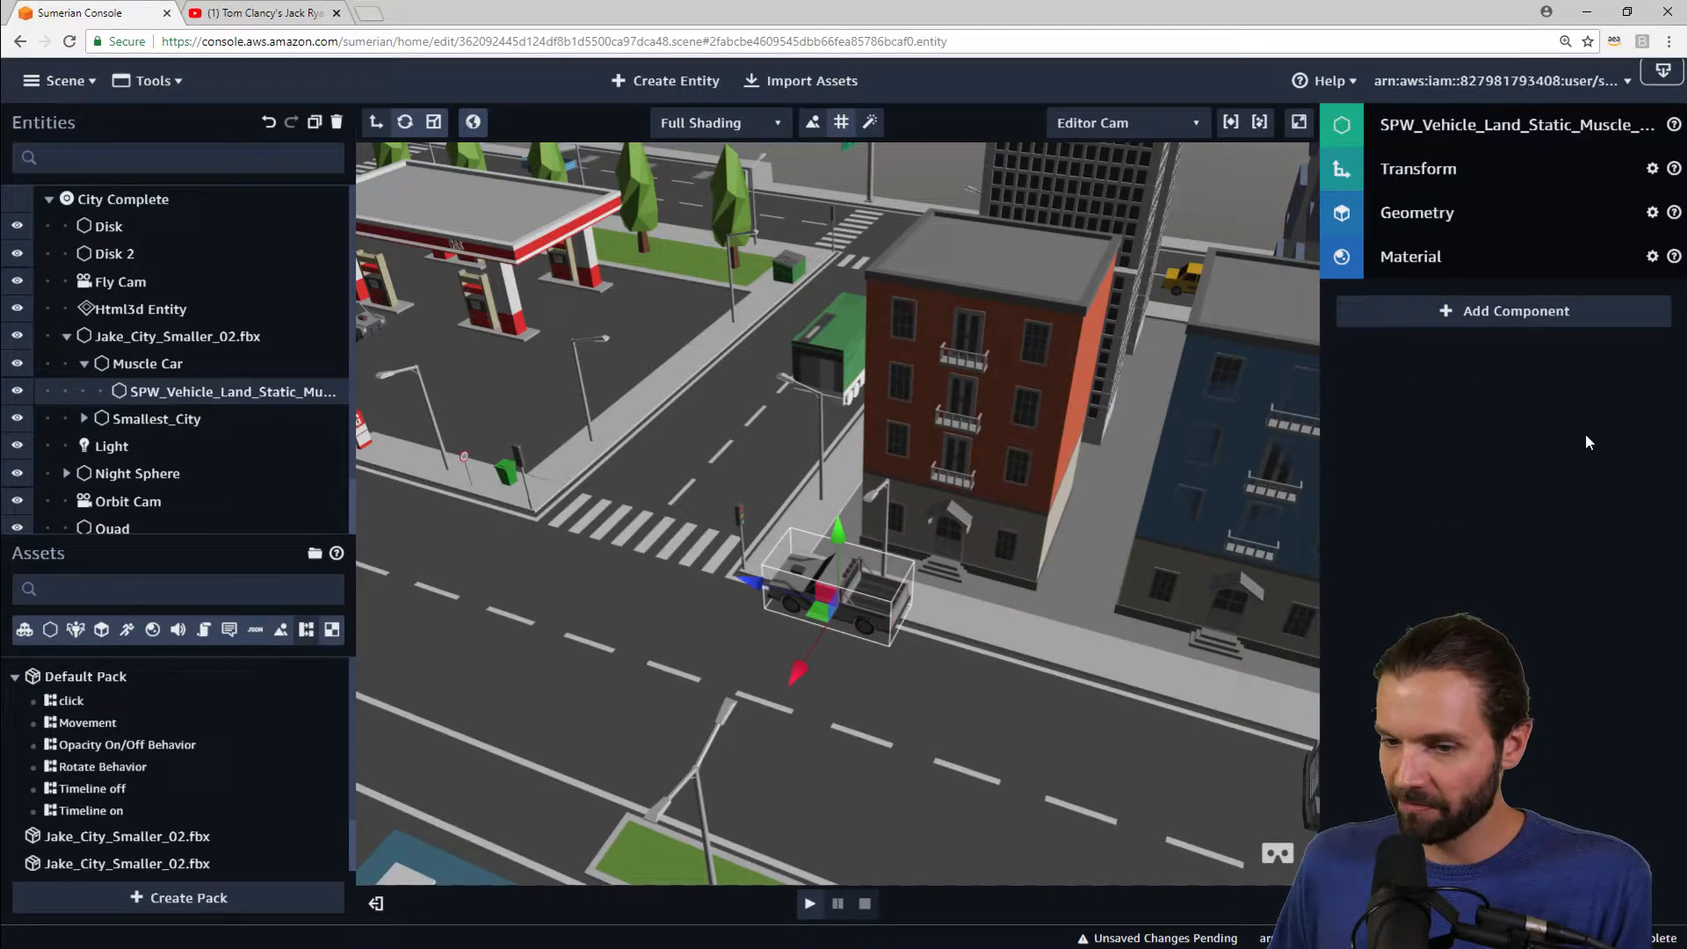
click(84, 364)
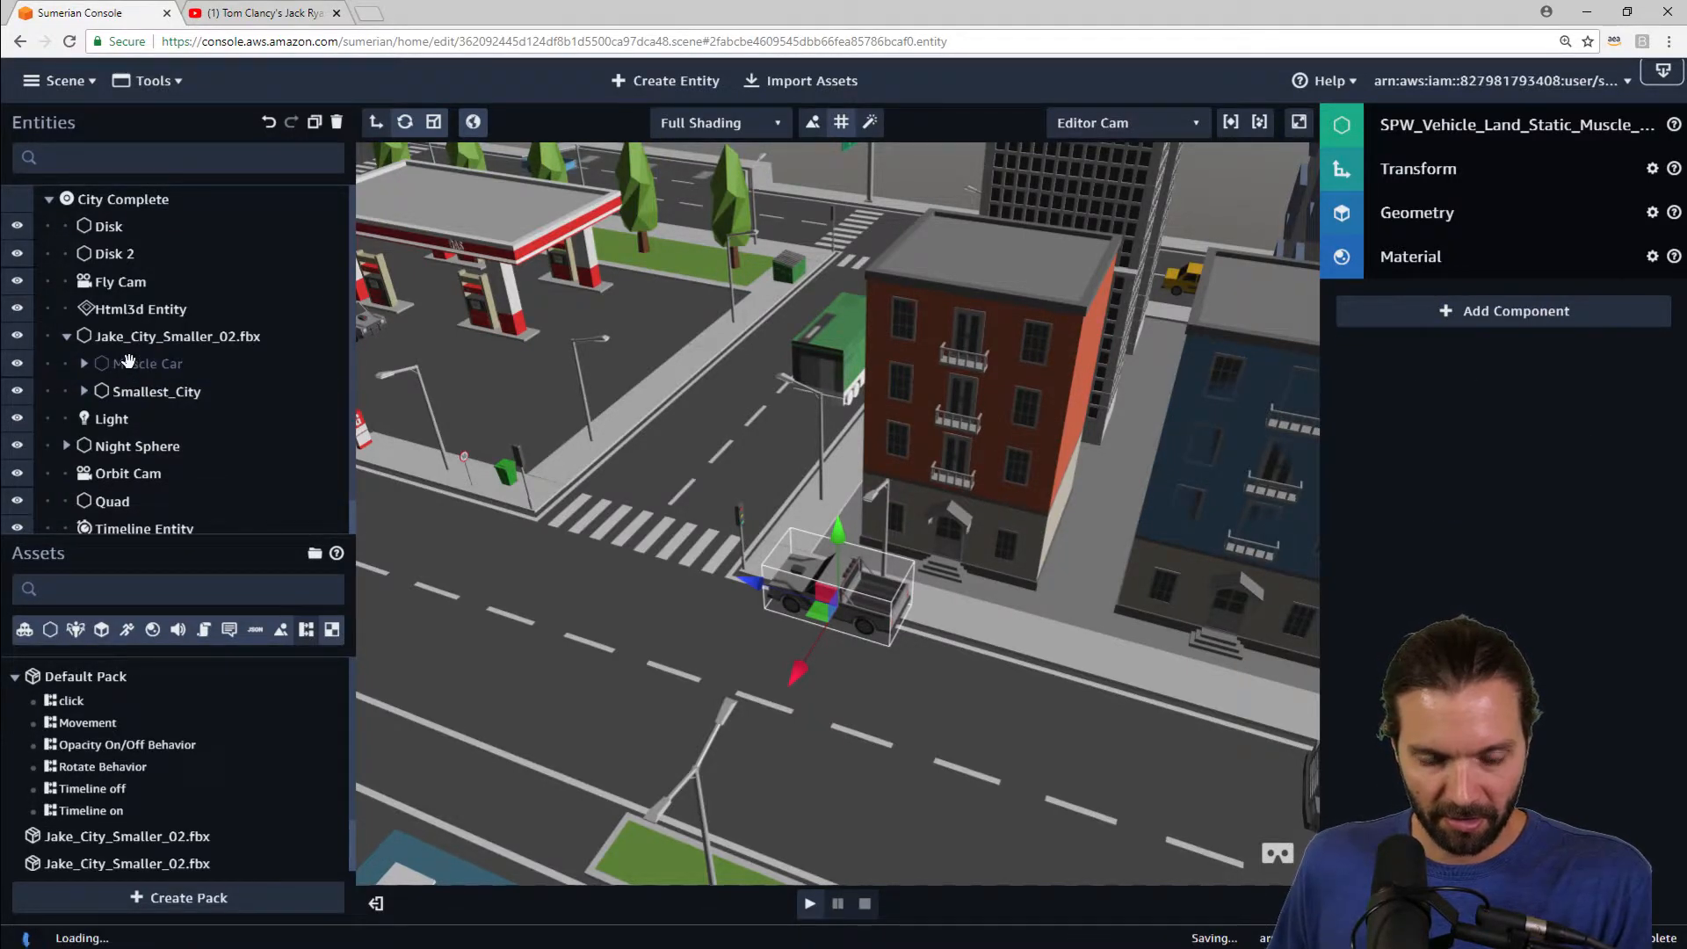
click(286, 364)
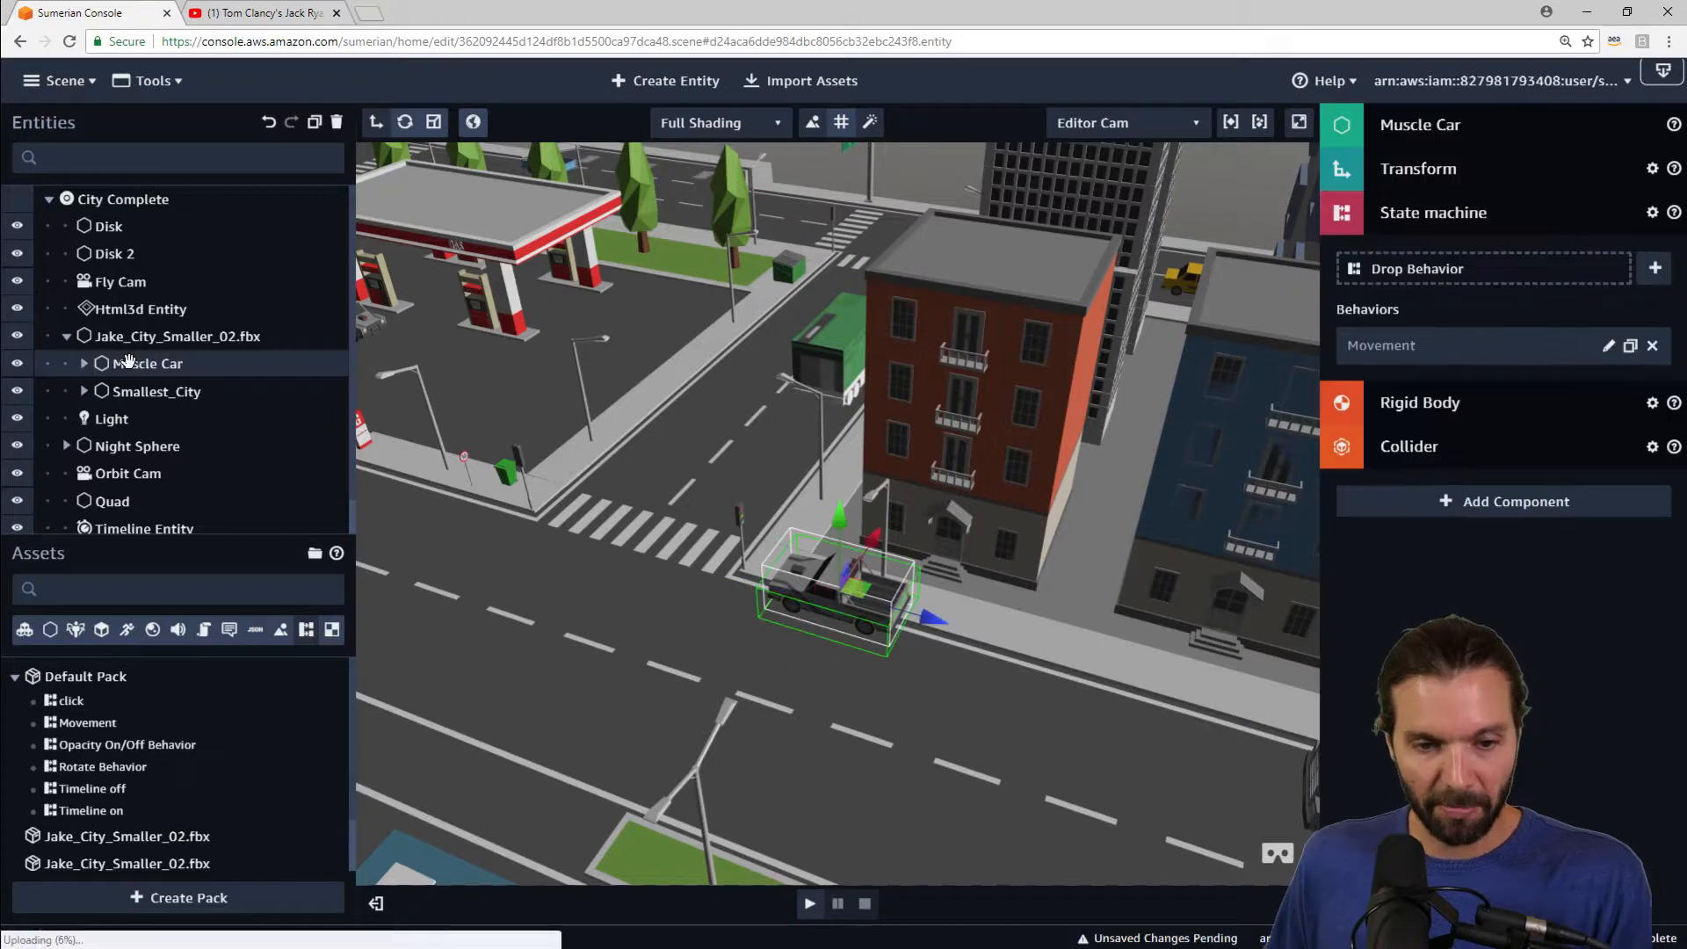
Step: Open the Movement behavior and rearrange the forward and No movement states in the state machine editor
click(1608, 348)
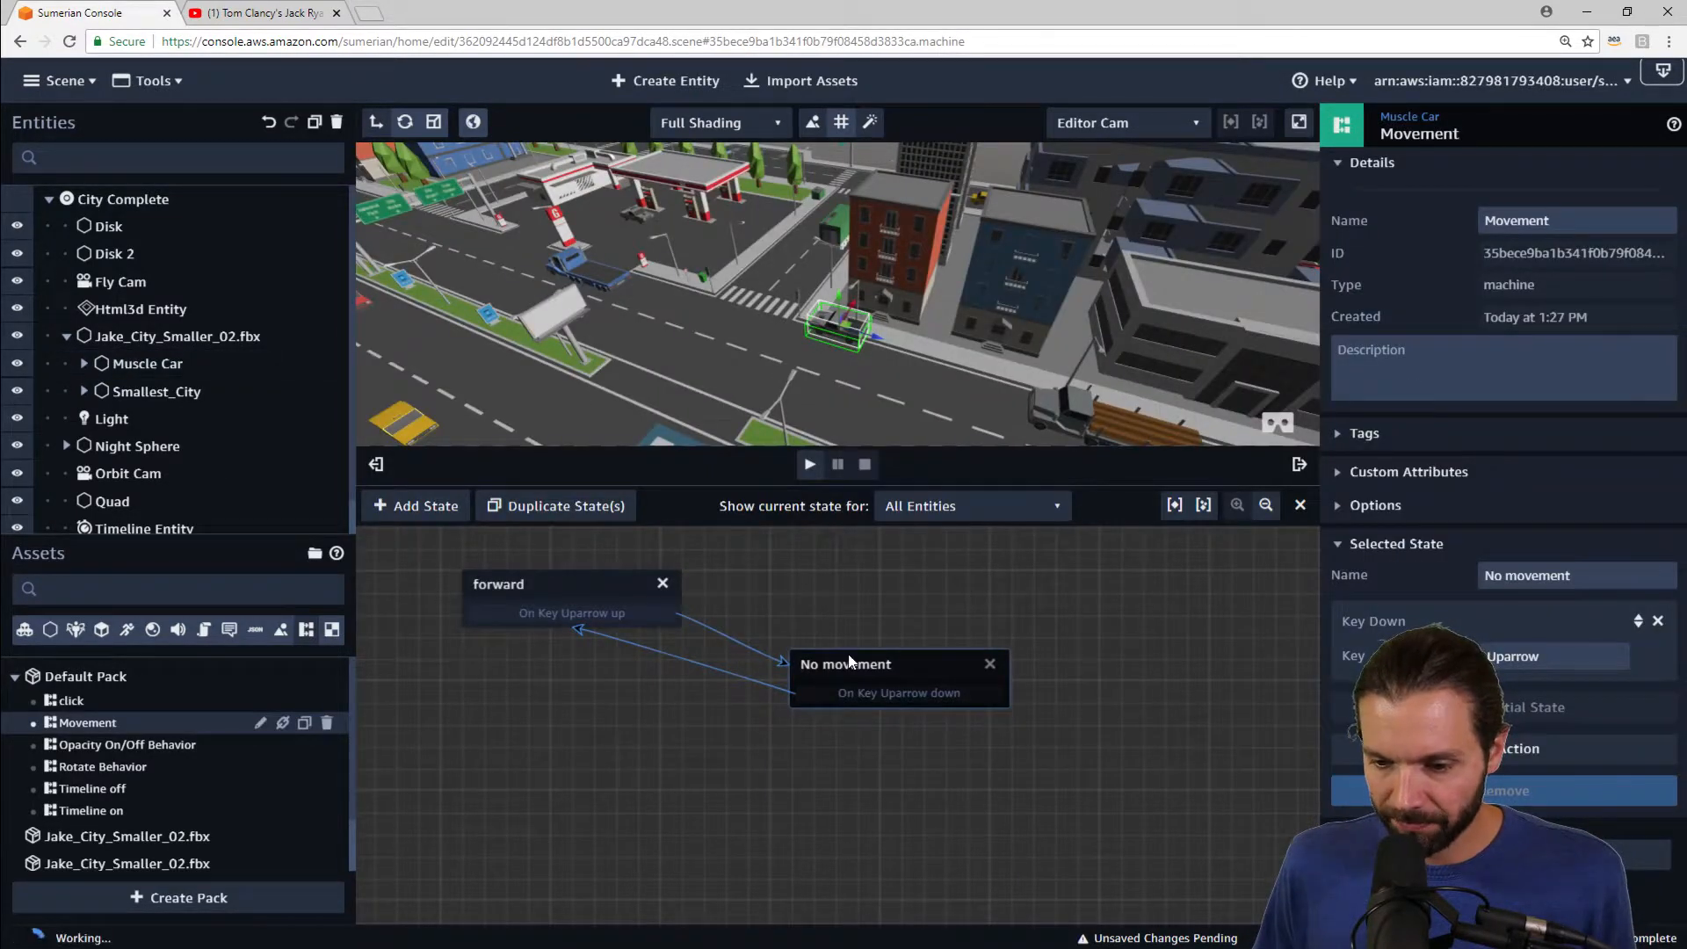
drag(850, 661, 848, 682)
drag(585, 593, 551, 634)
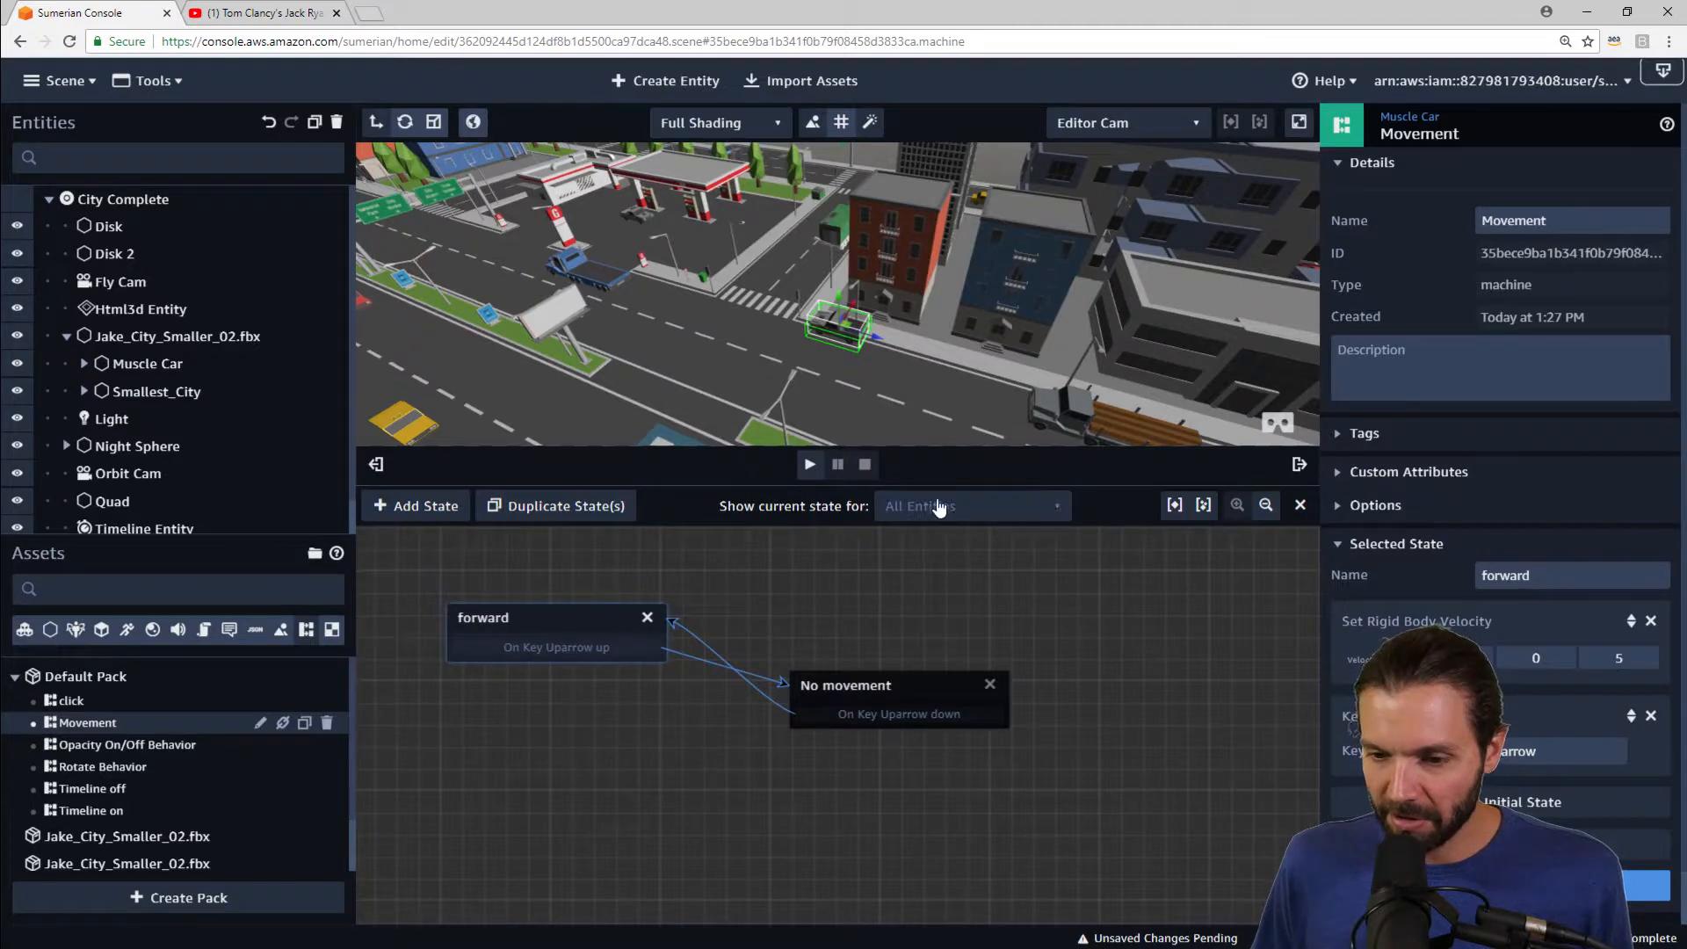
drag(1129, 487, 1098, 559)
scroll(1035, 413, up, 5)
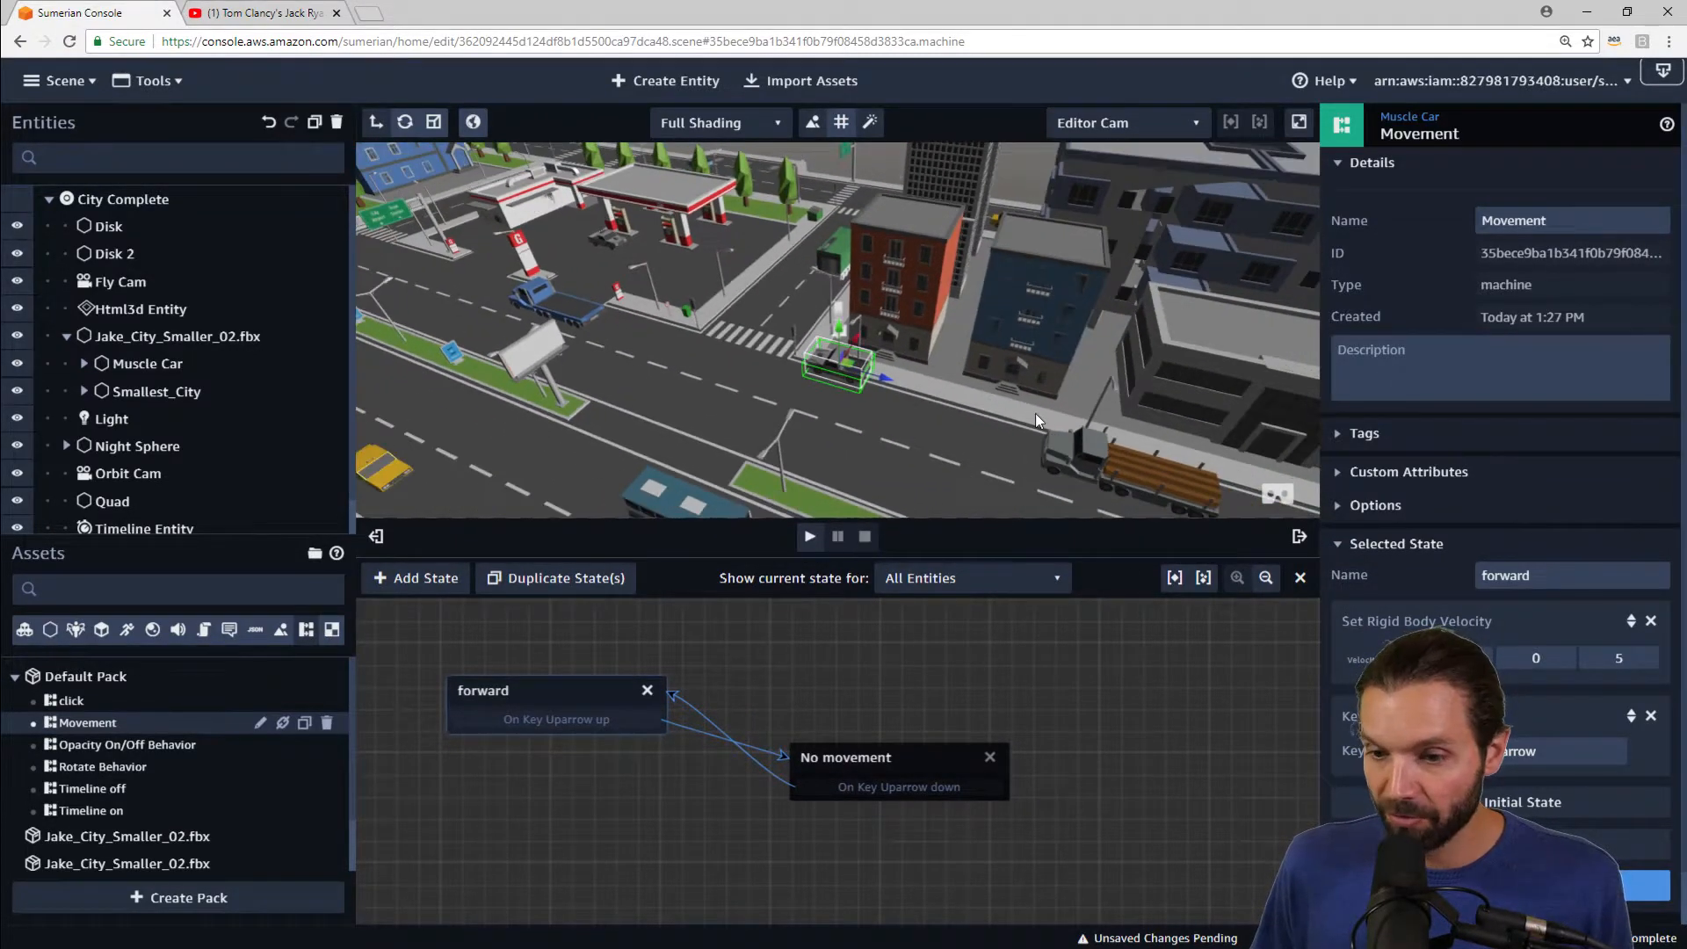
drag(1099, 398, 899, 440)
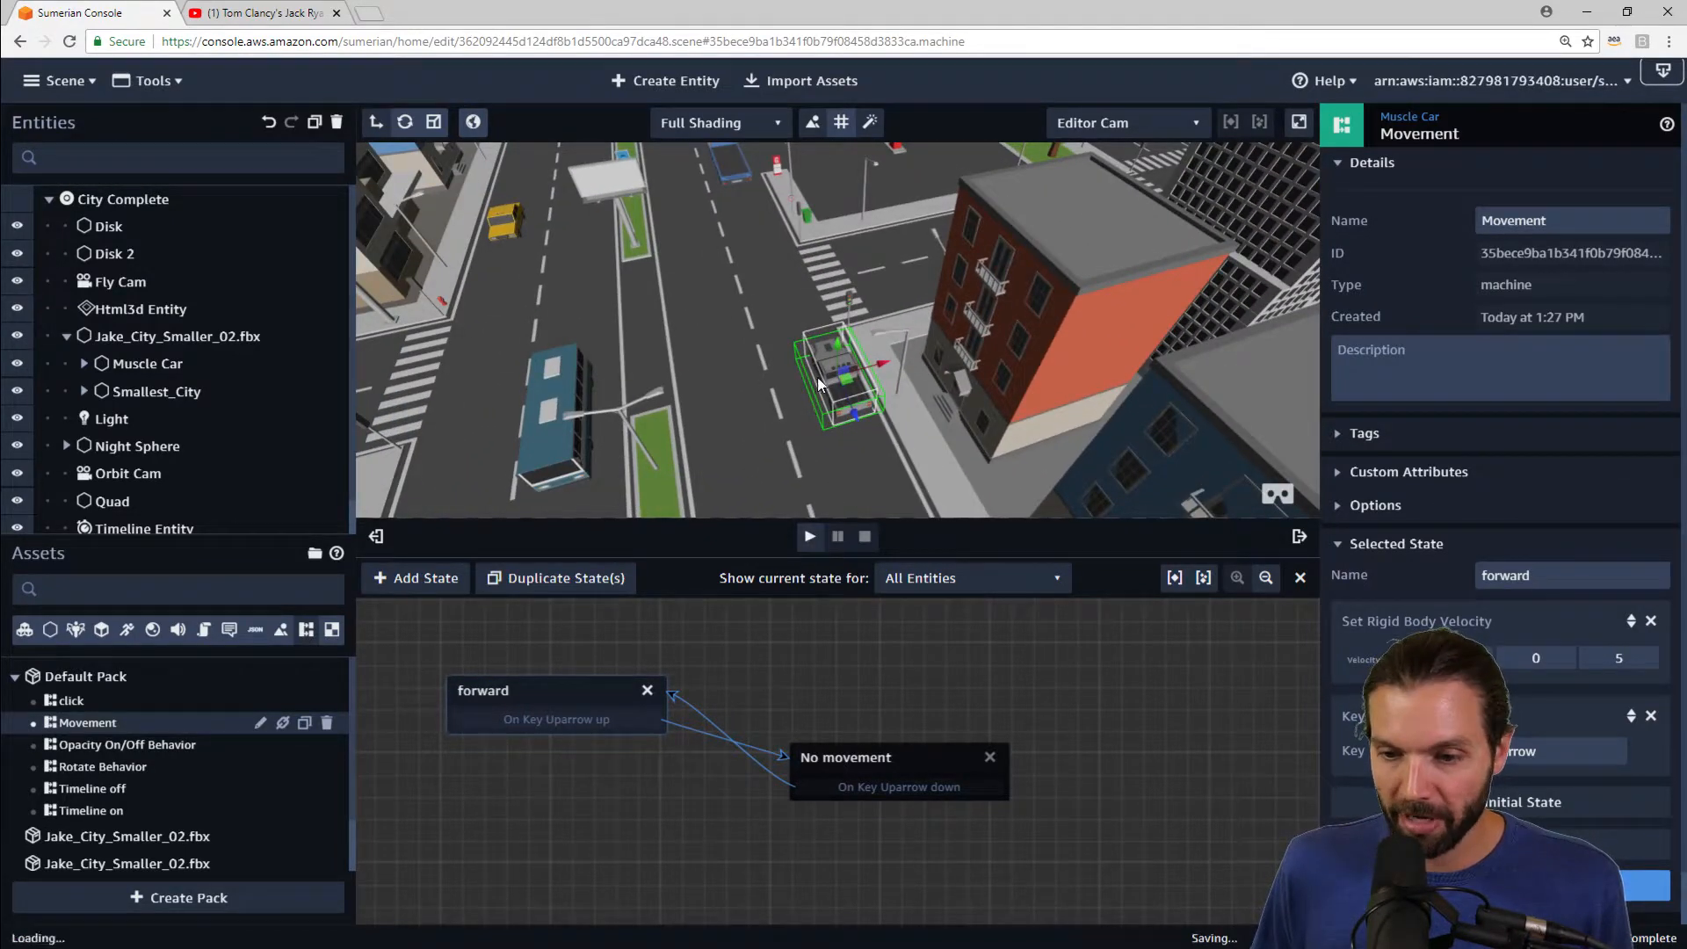
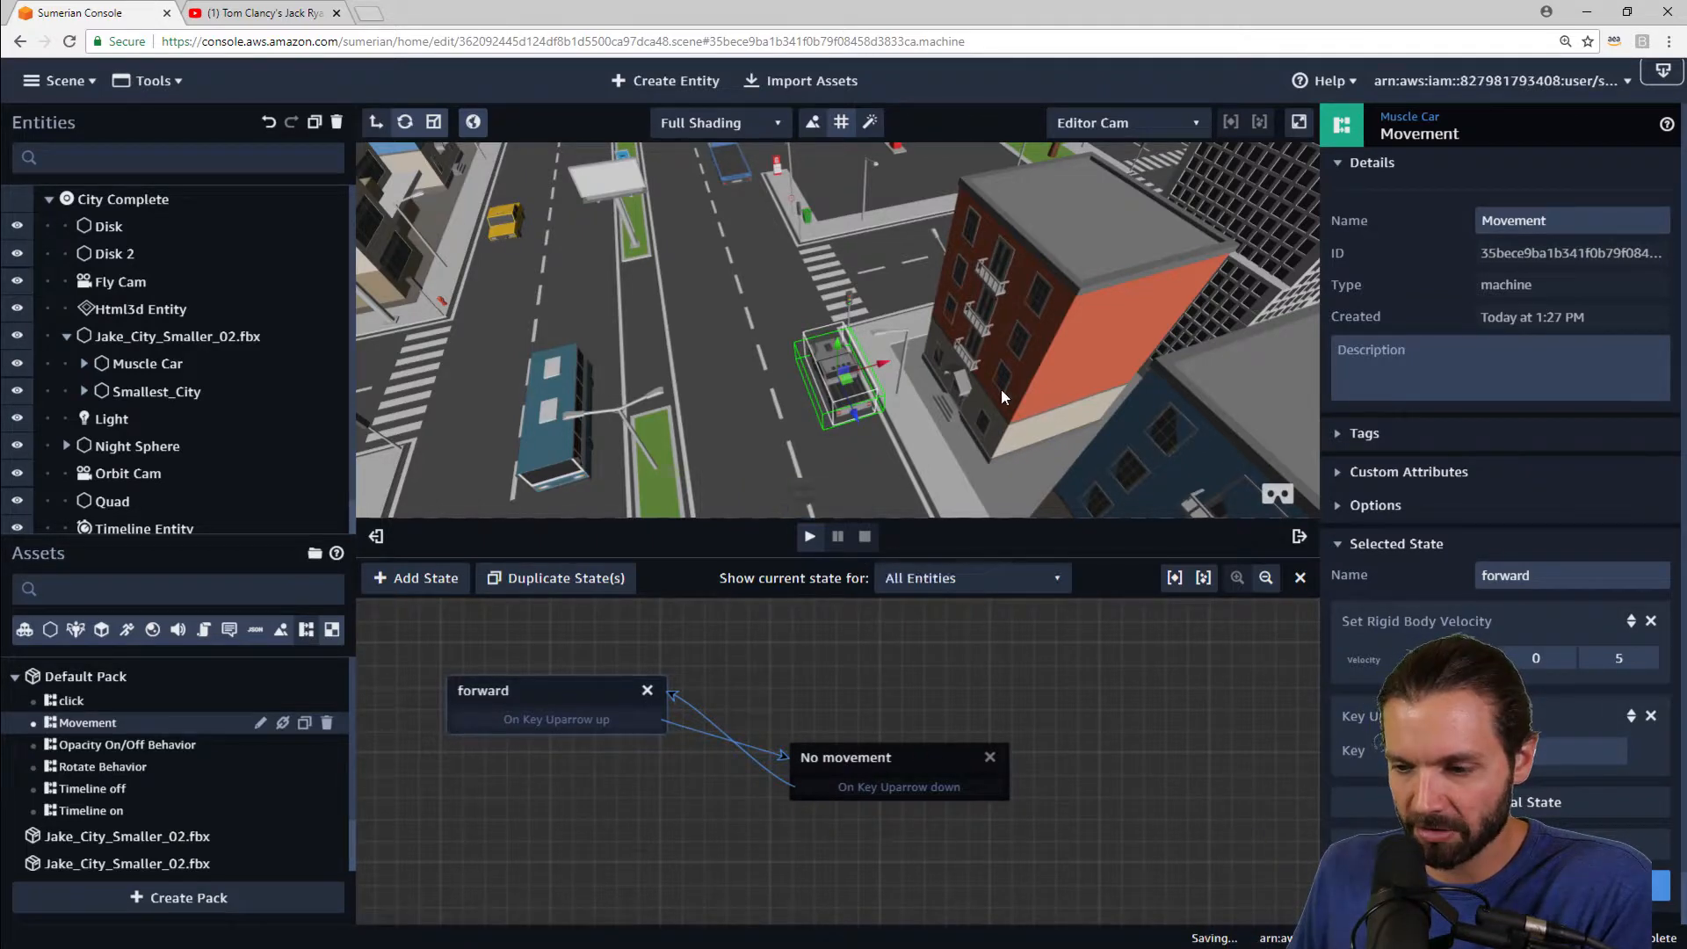
Step: Play the scene, drive the Muscle Car forward with the up arrow key, and stop playback
click(810, 539)
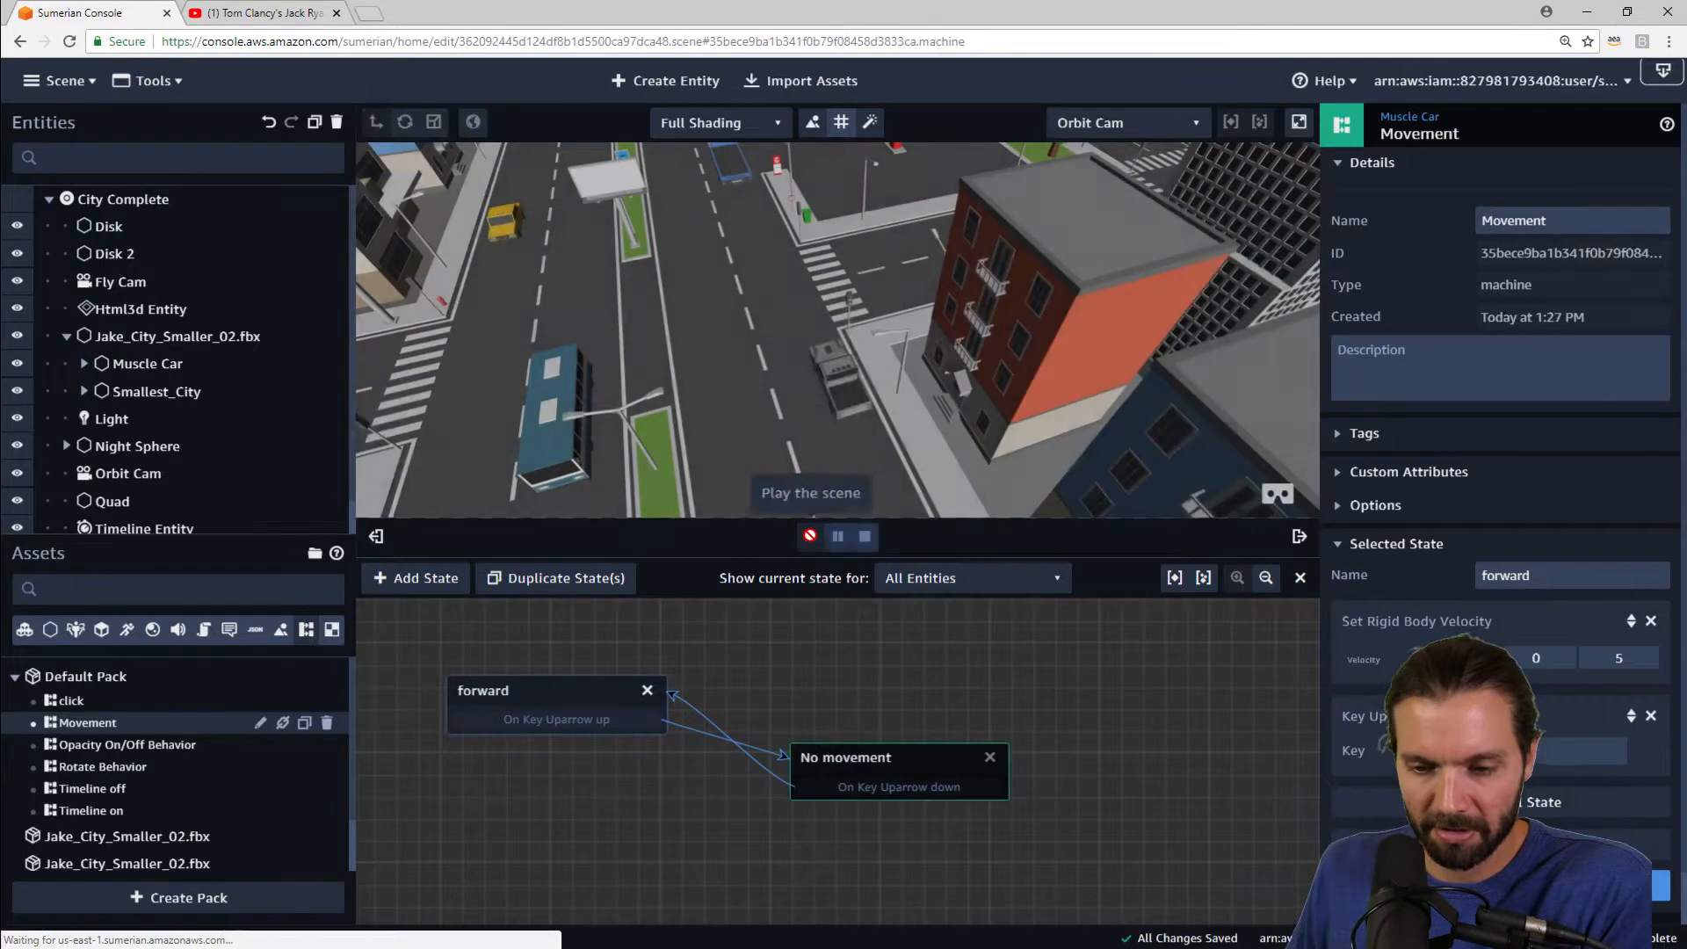
key(Up)
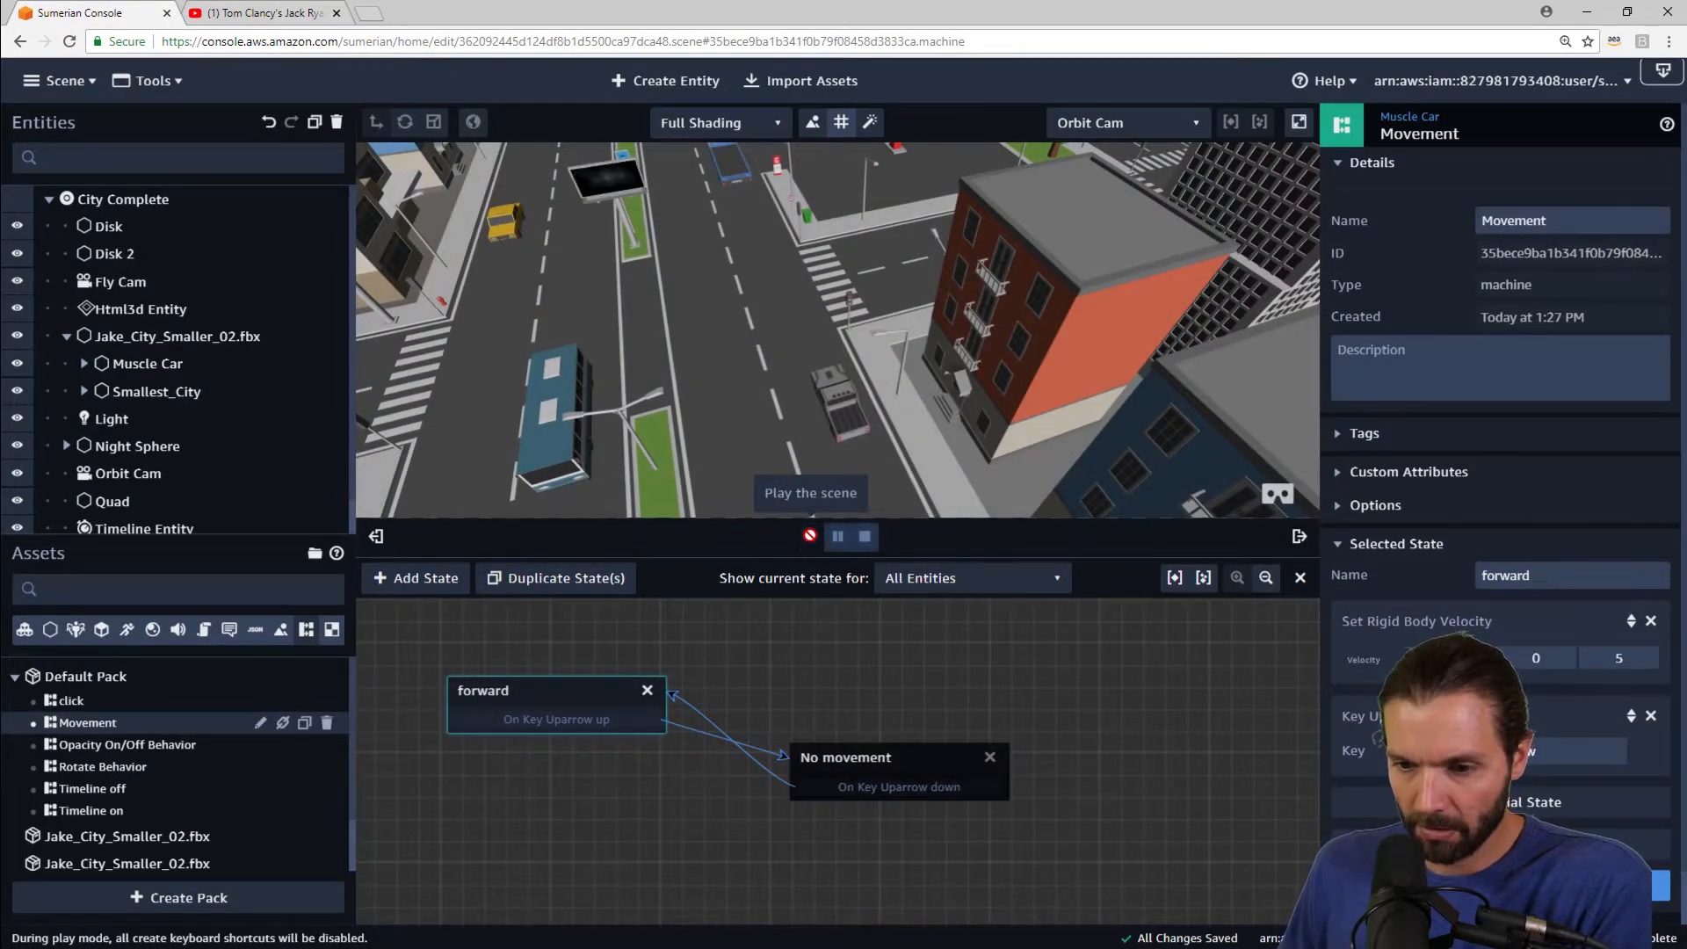
key(Up)
key(Up)
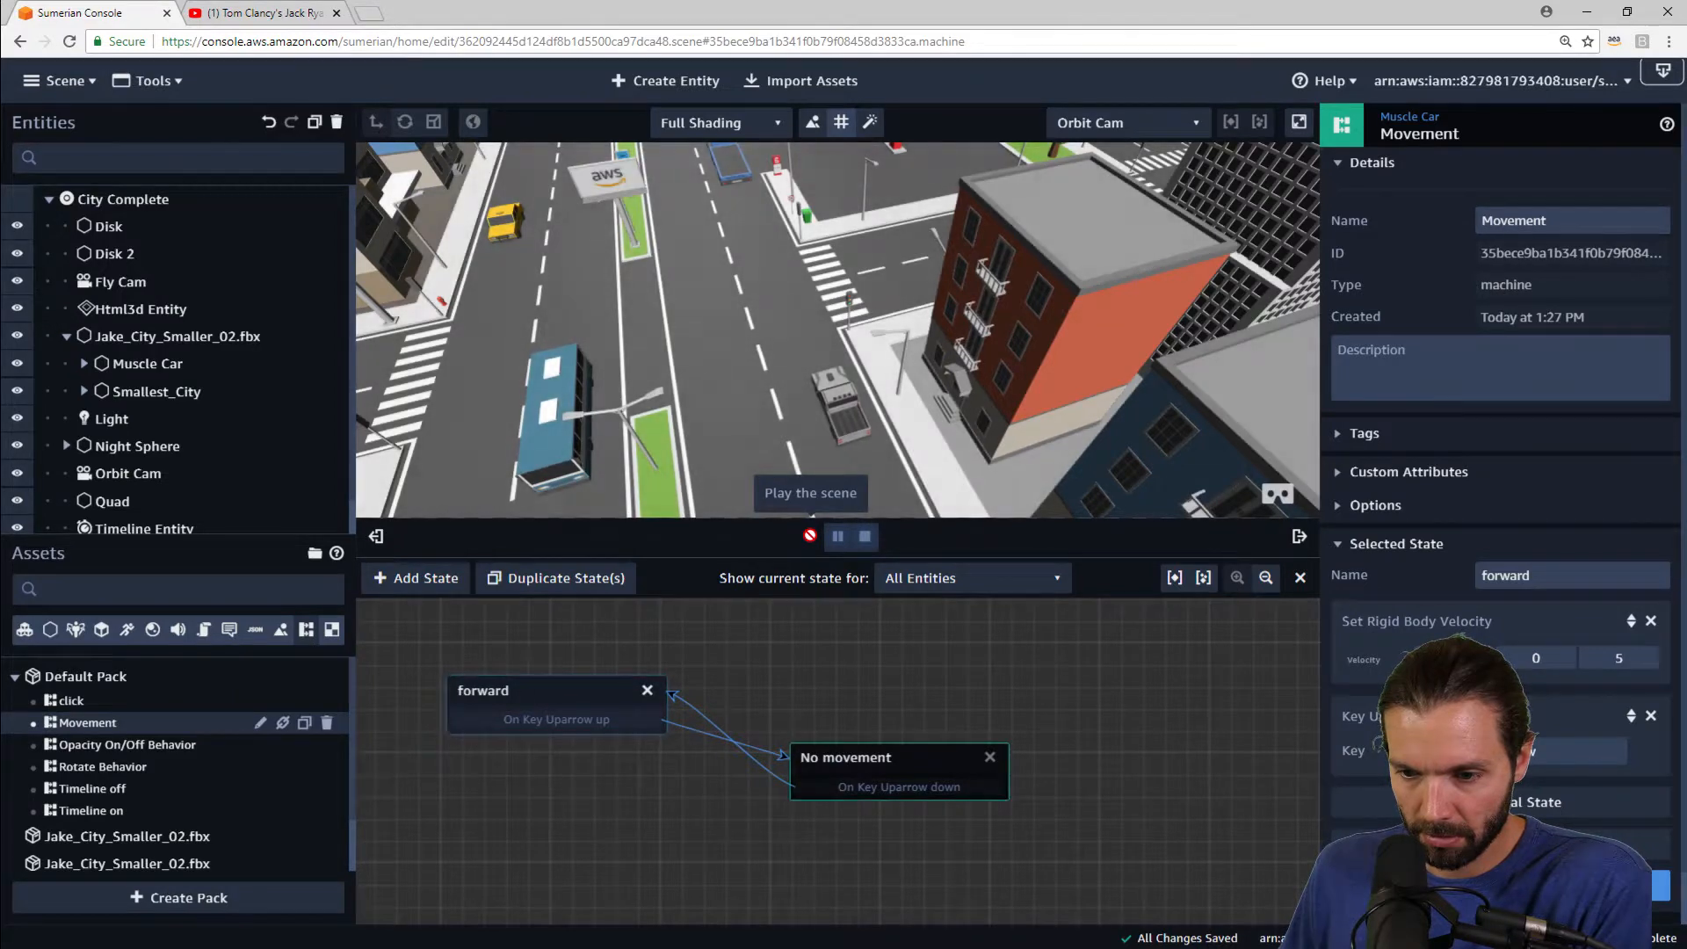
key(Up)
key(Up)
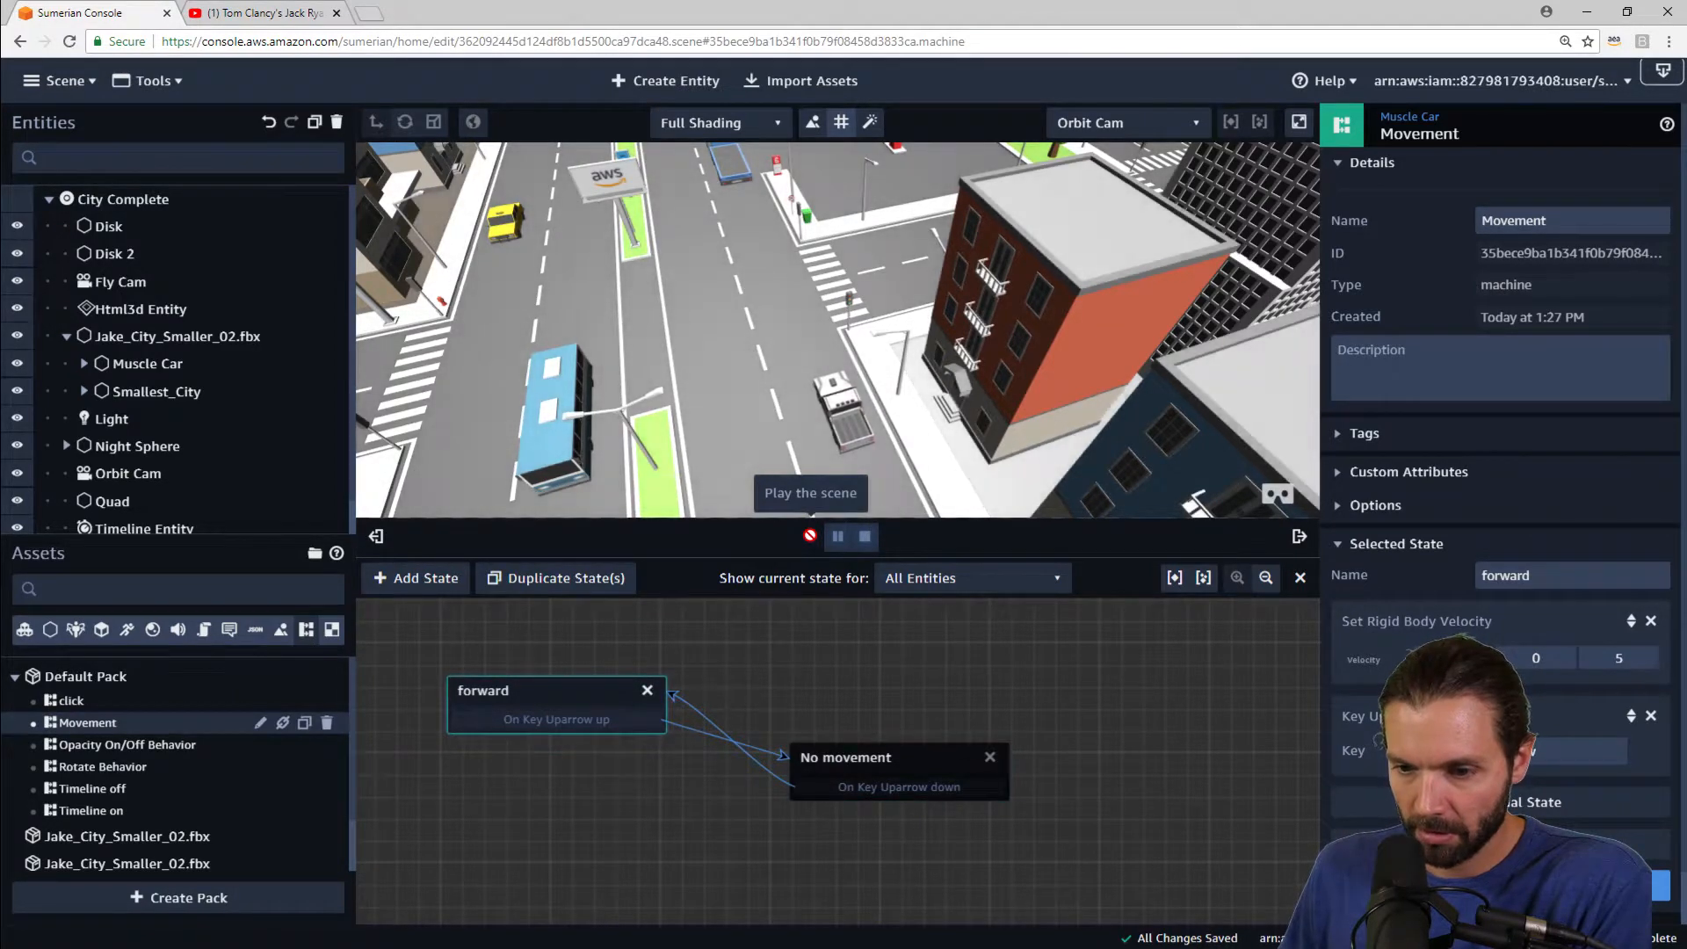
key(Up)
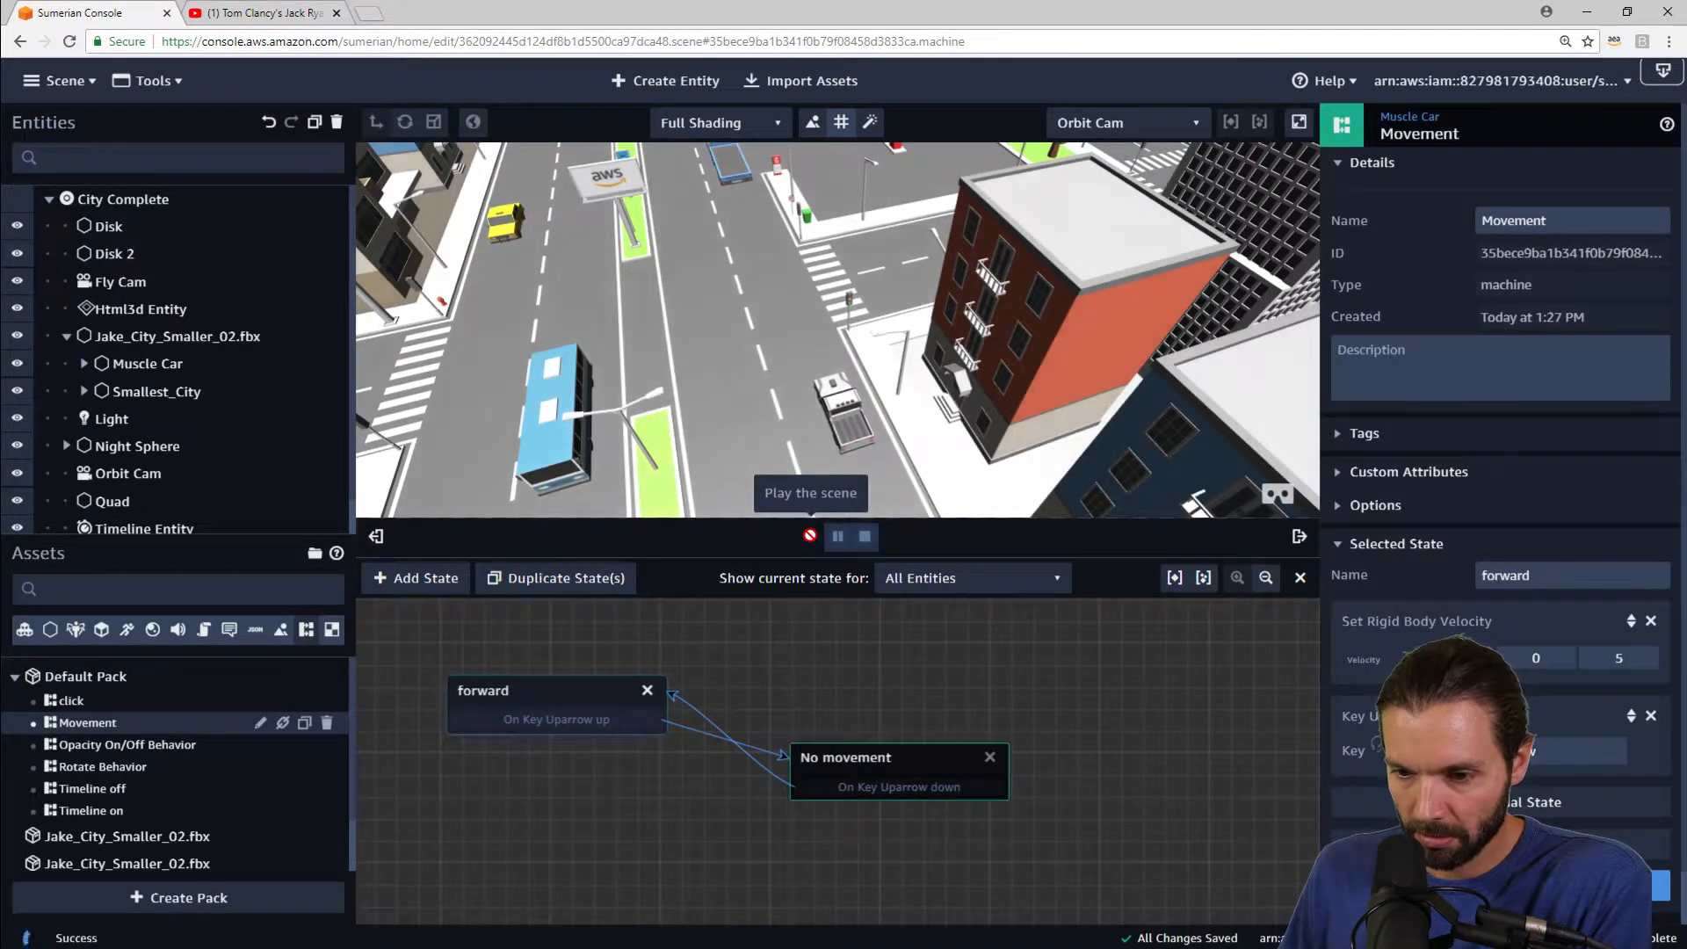
key(Up)
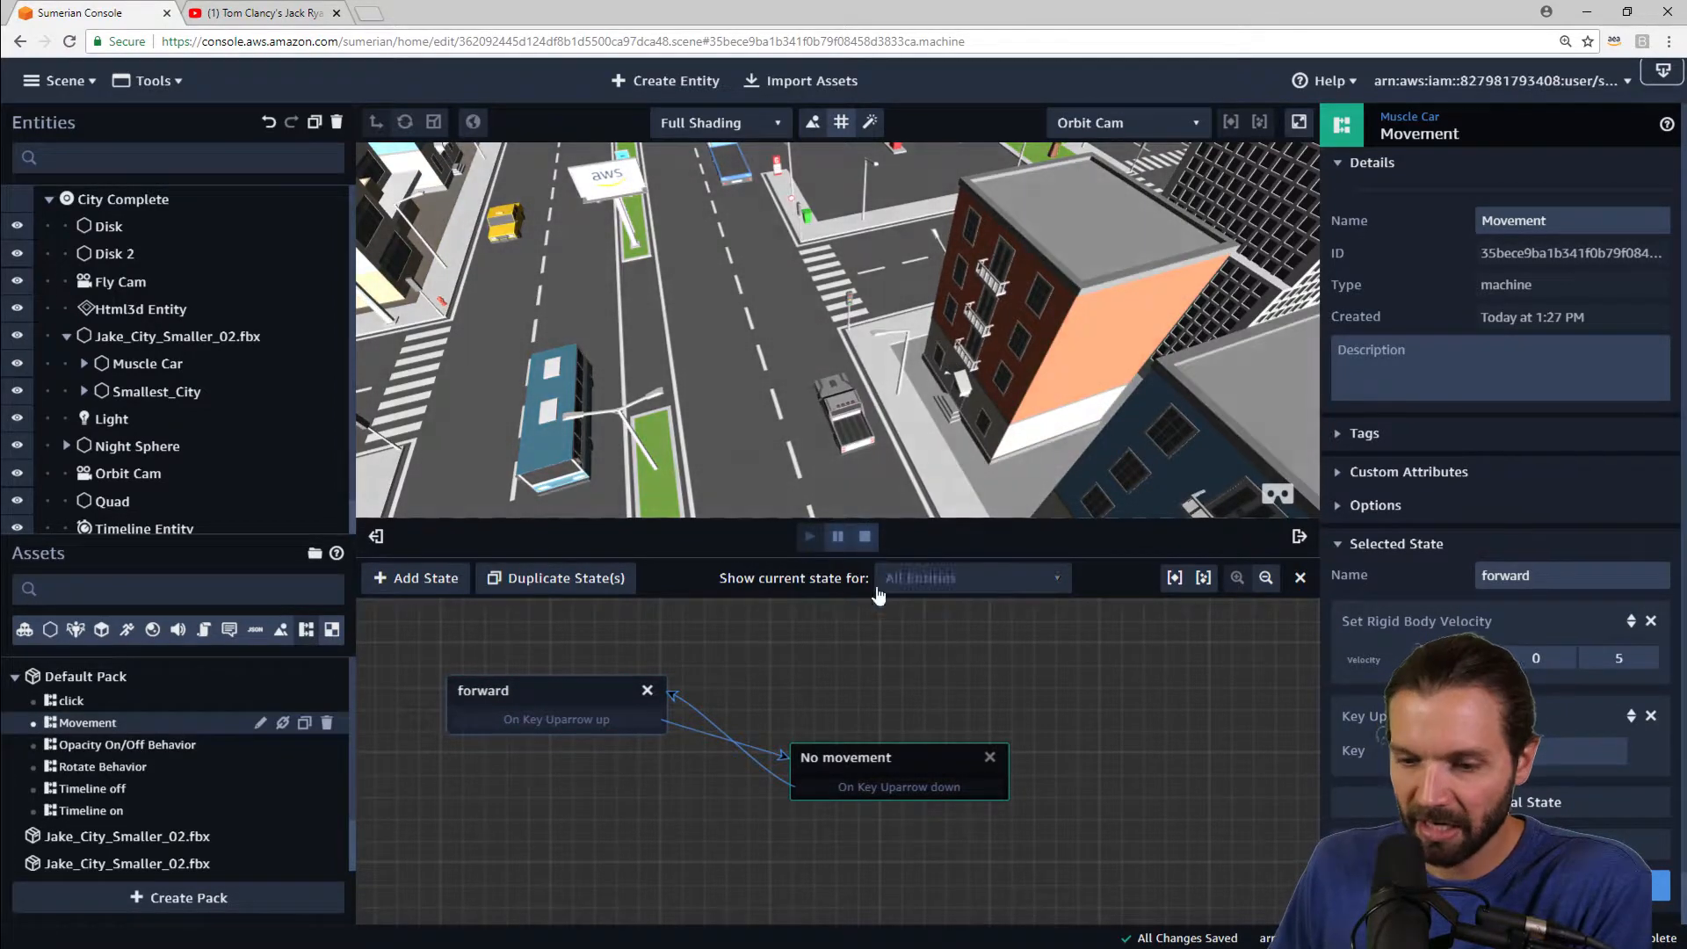
click(865, 536)
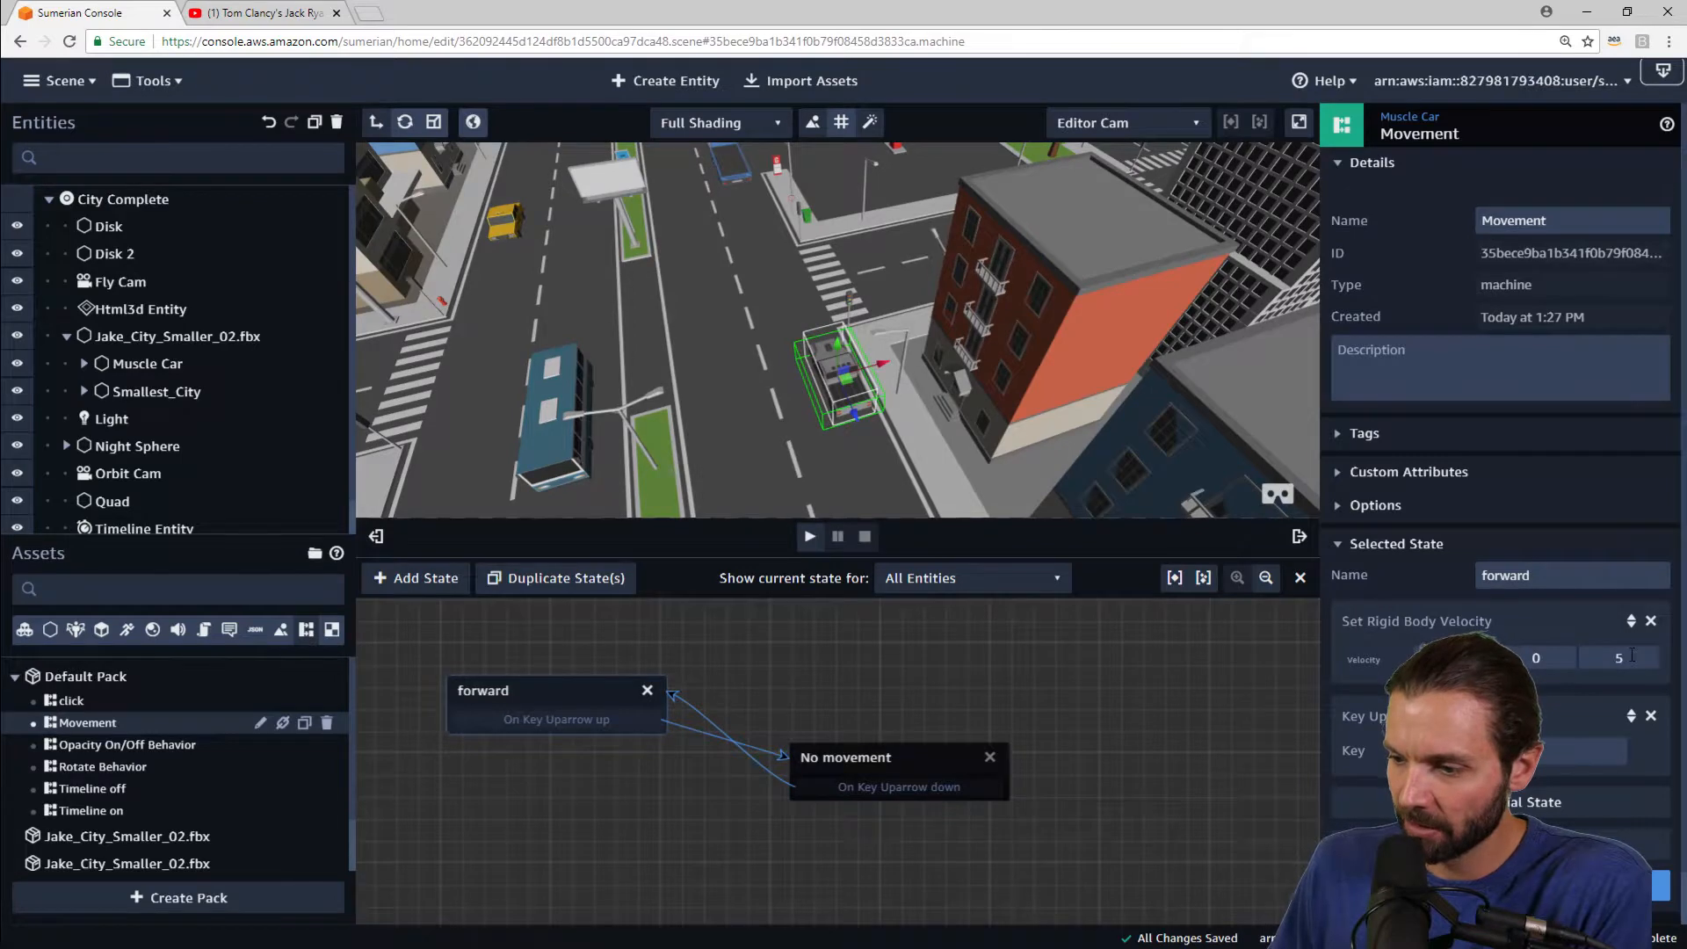
Step: Try a forward Set Rigid Body Velocity Z value of 10 and test it by playing and stopping the scene
text(10)
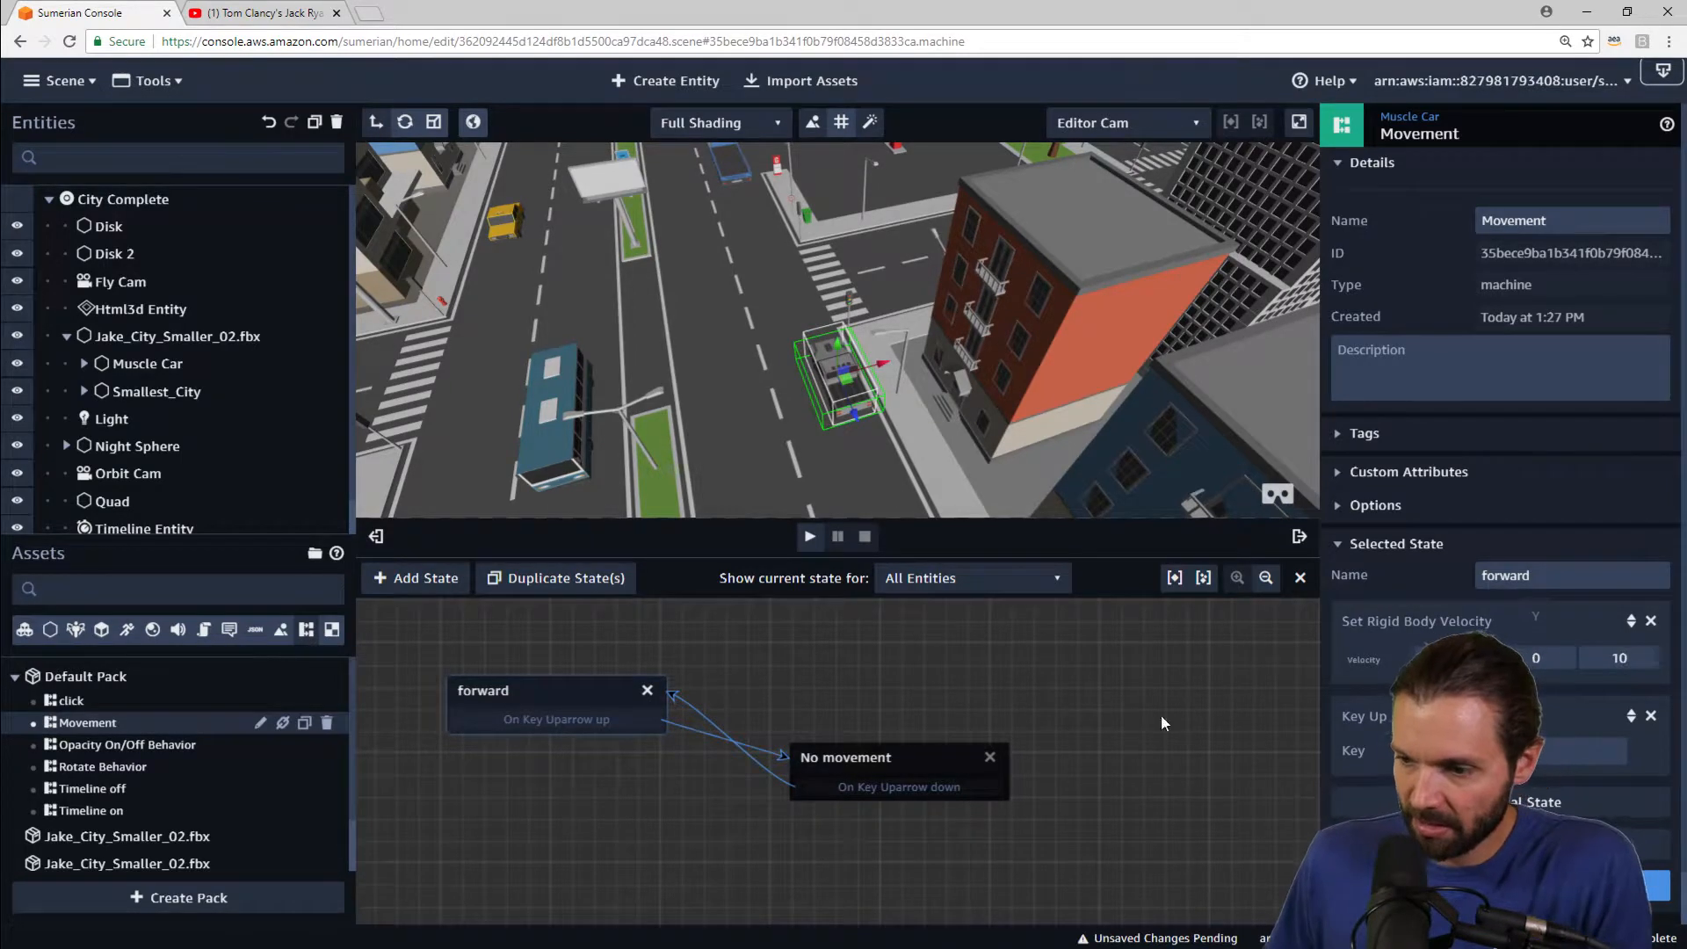
click(810, 538)
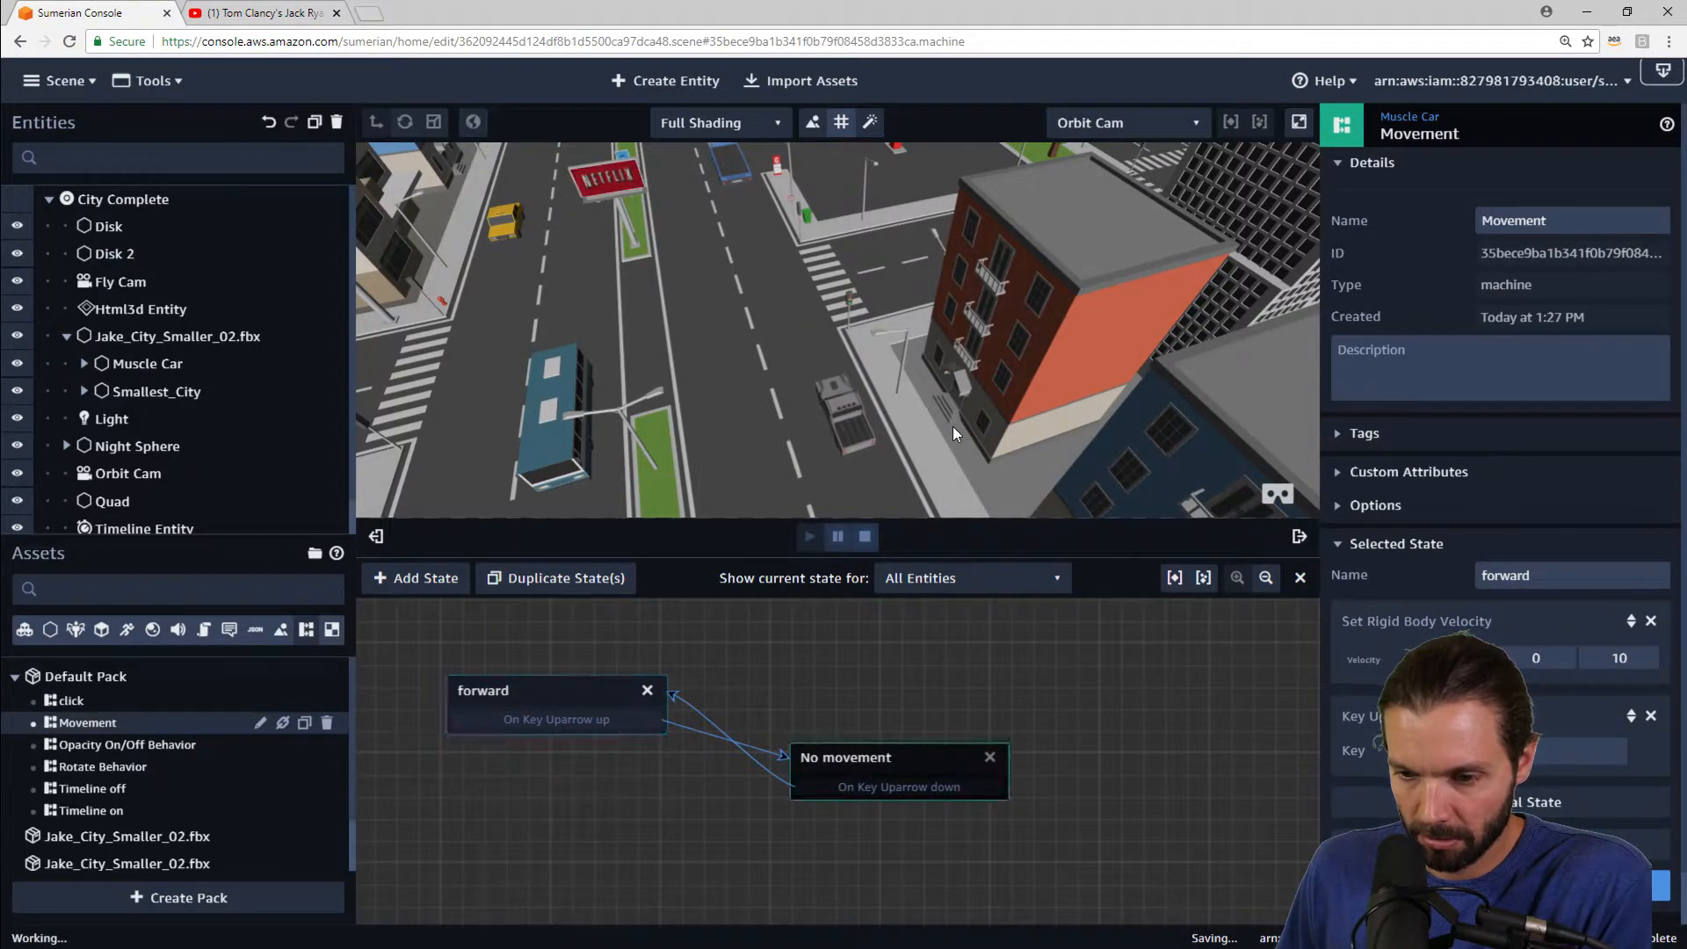
click(865, 536)
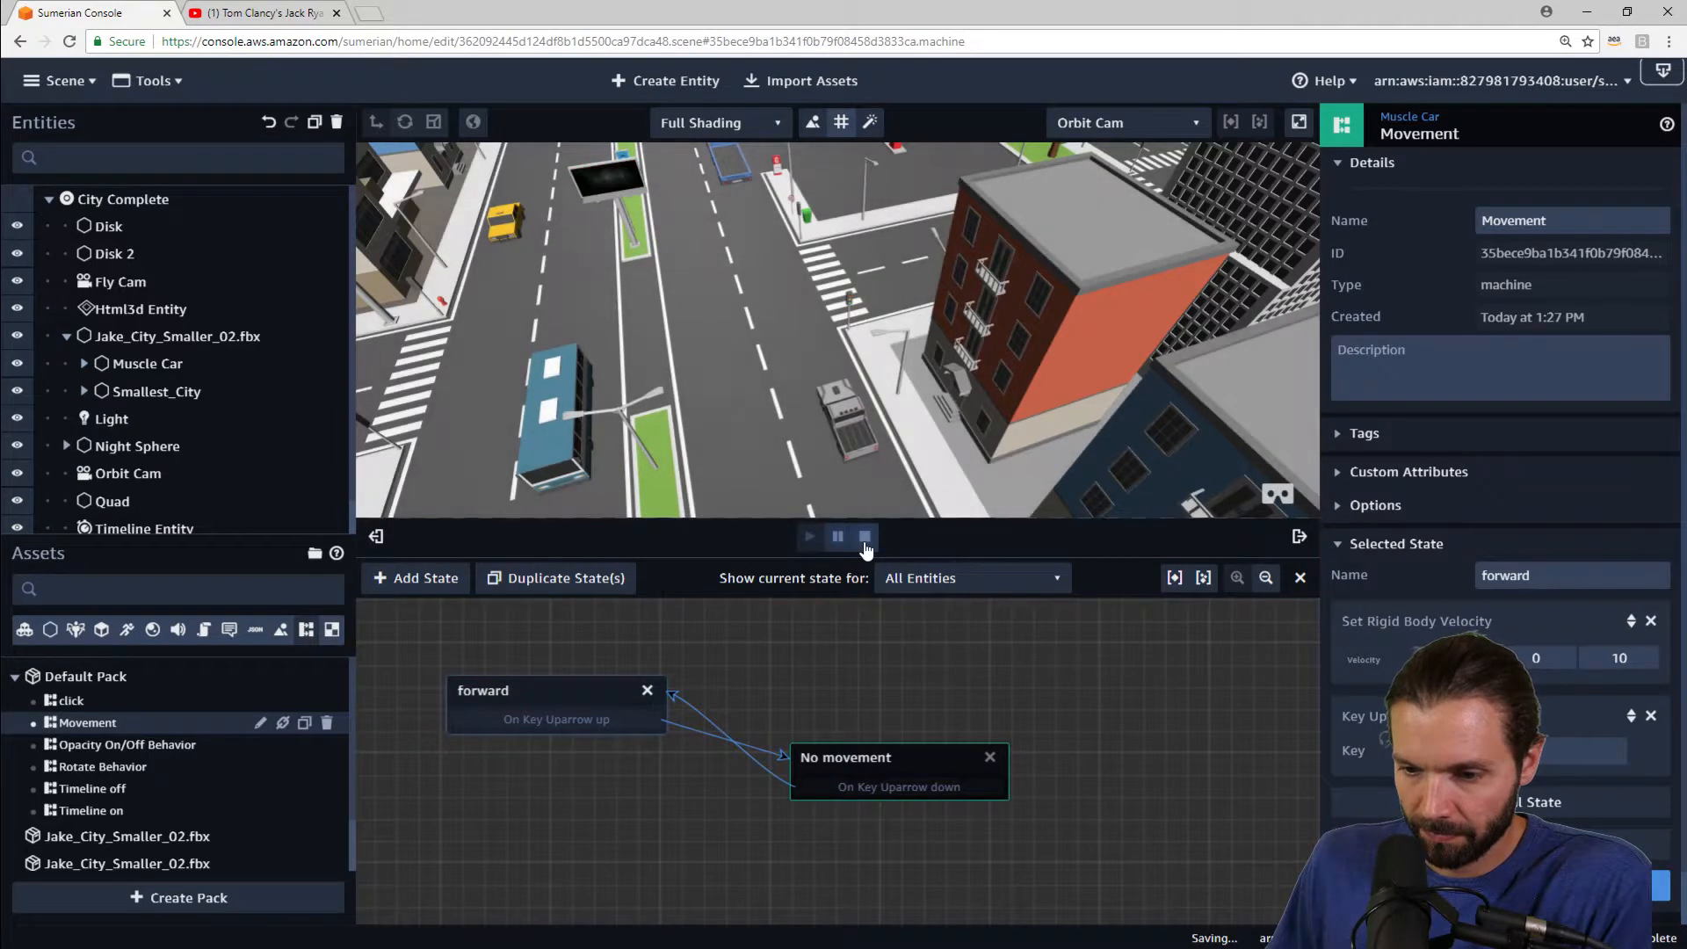
Step: Try a forward Z velocity of 100, play the scene, drive forward while orbiting the city, then stop
text(100)
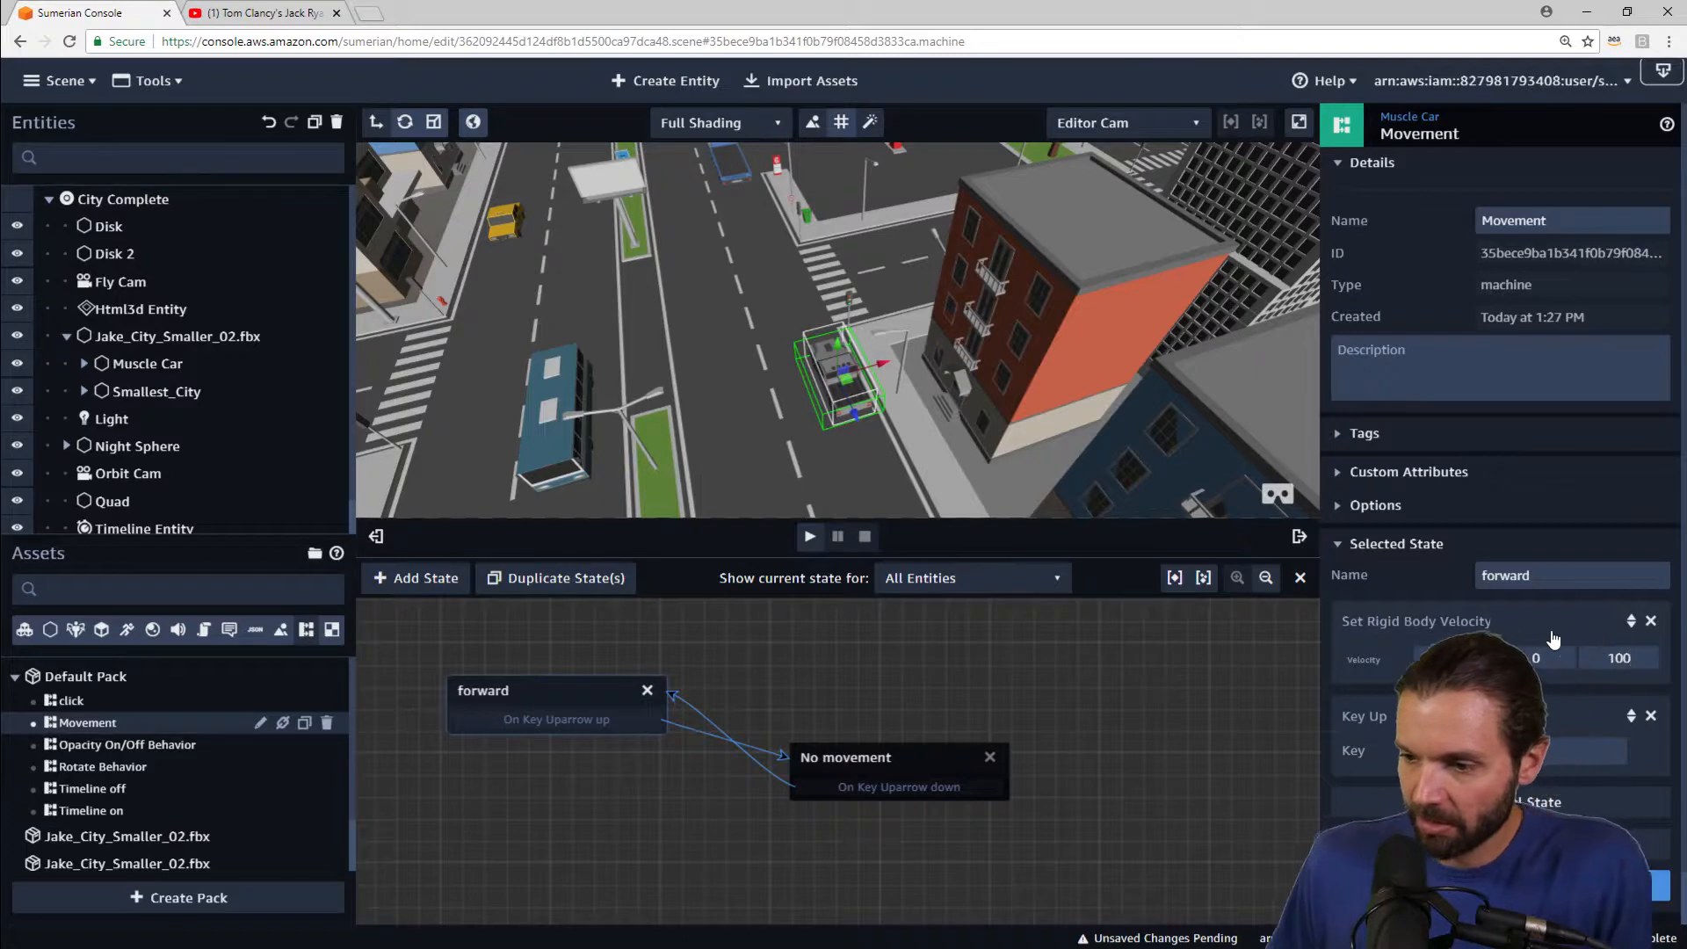
click(810, 537)
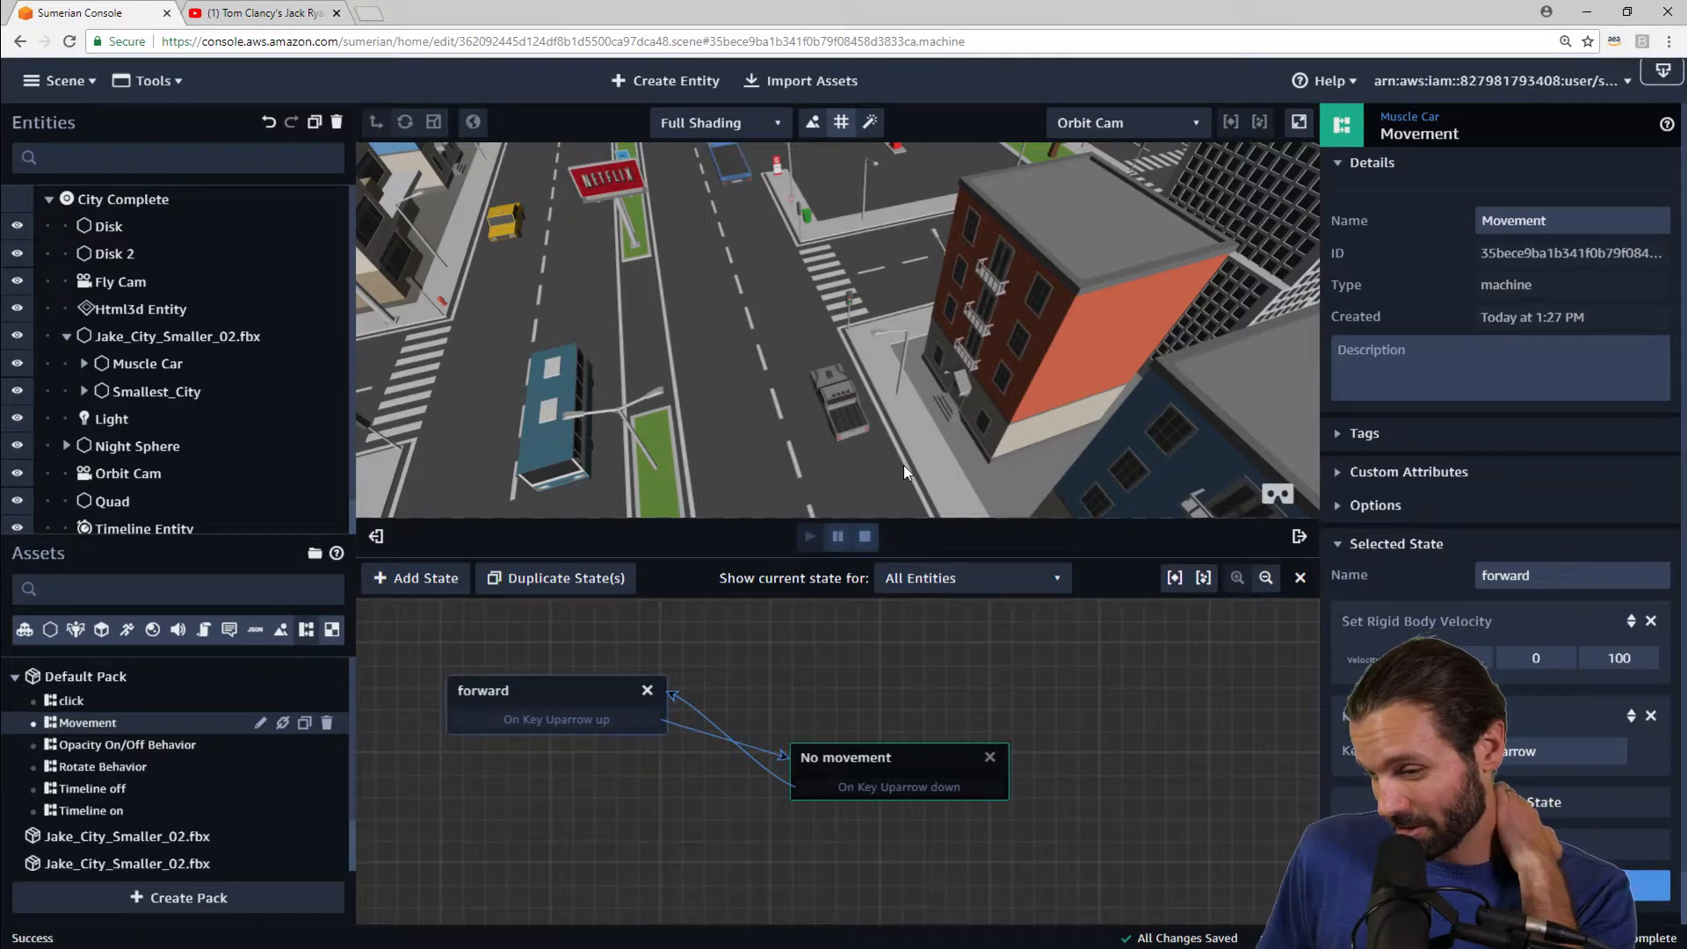
key(Up)
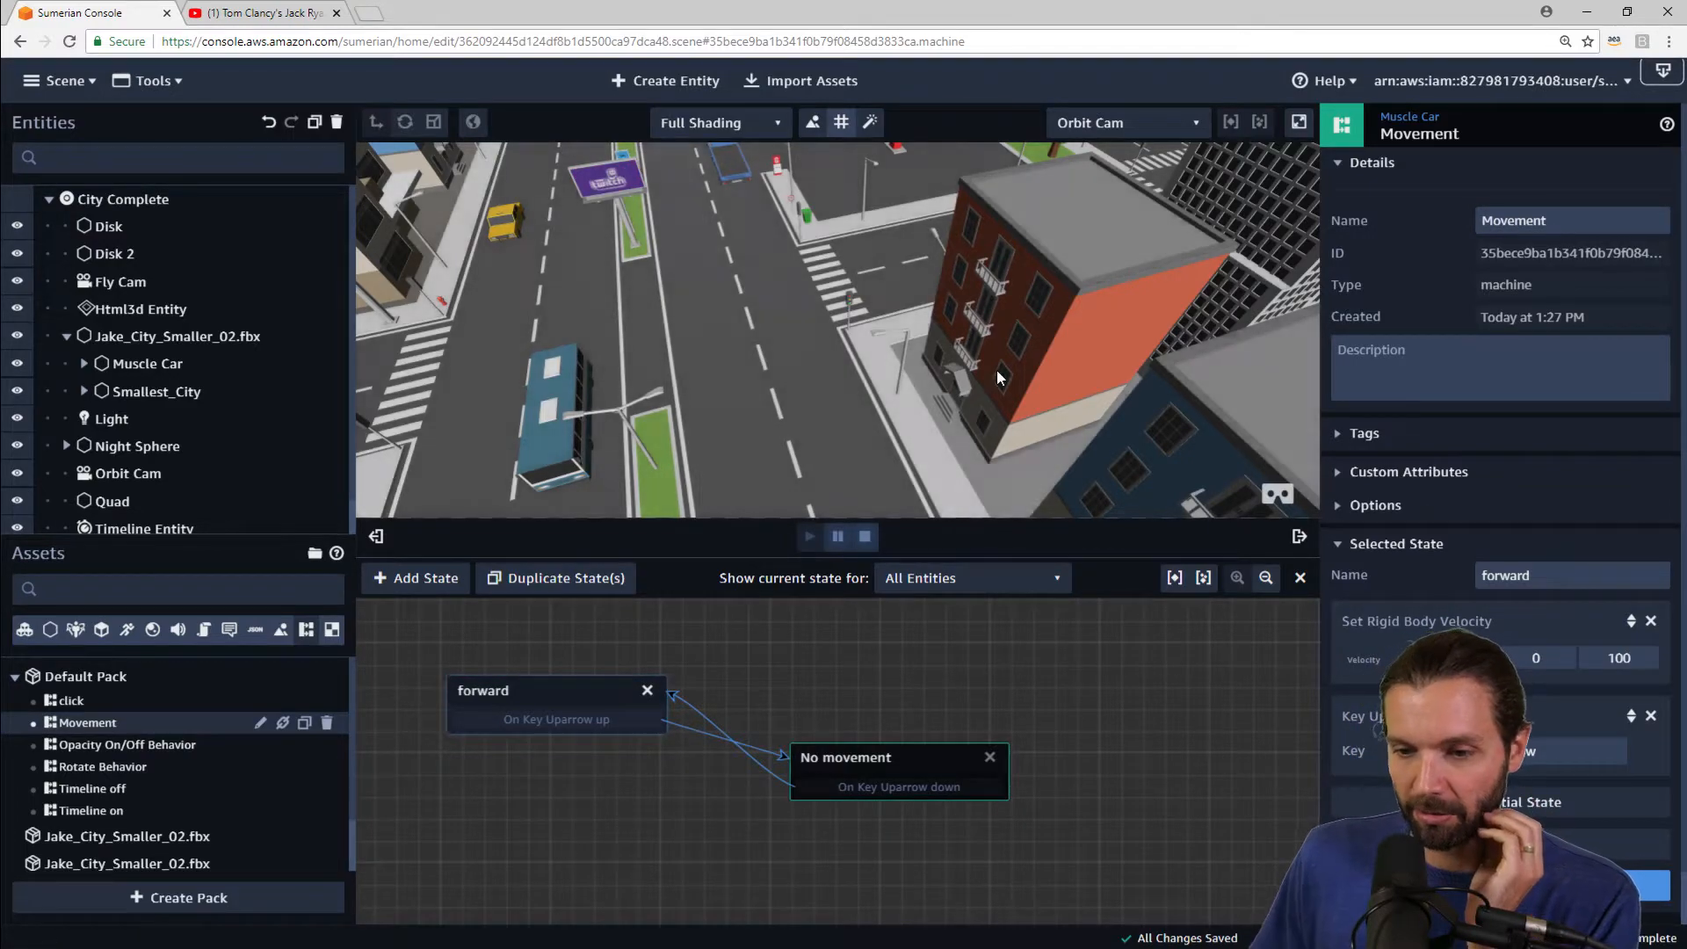
right_drag(996, 369, 302, 314)
click(843, 247)
drag(860, 244, 934, 192)
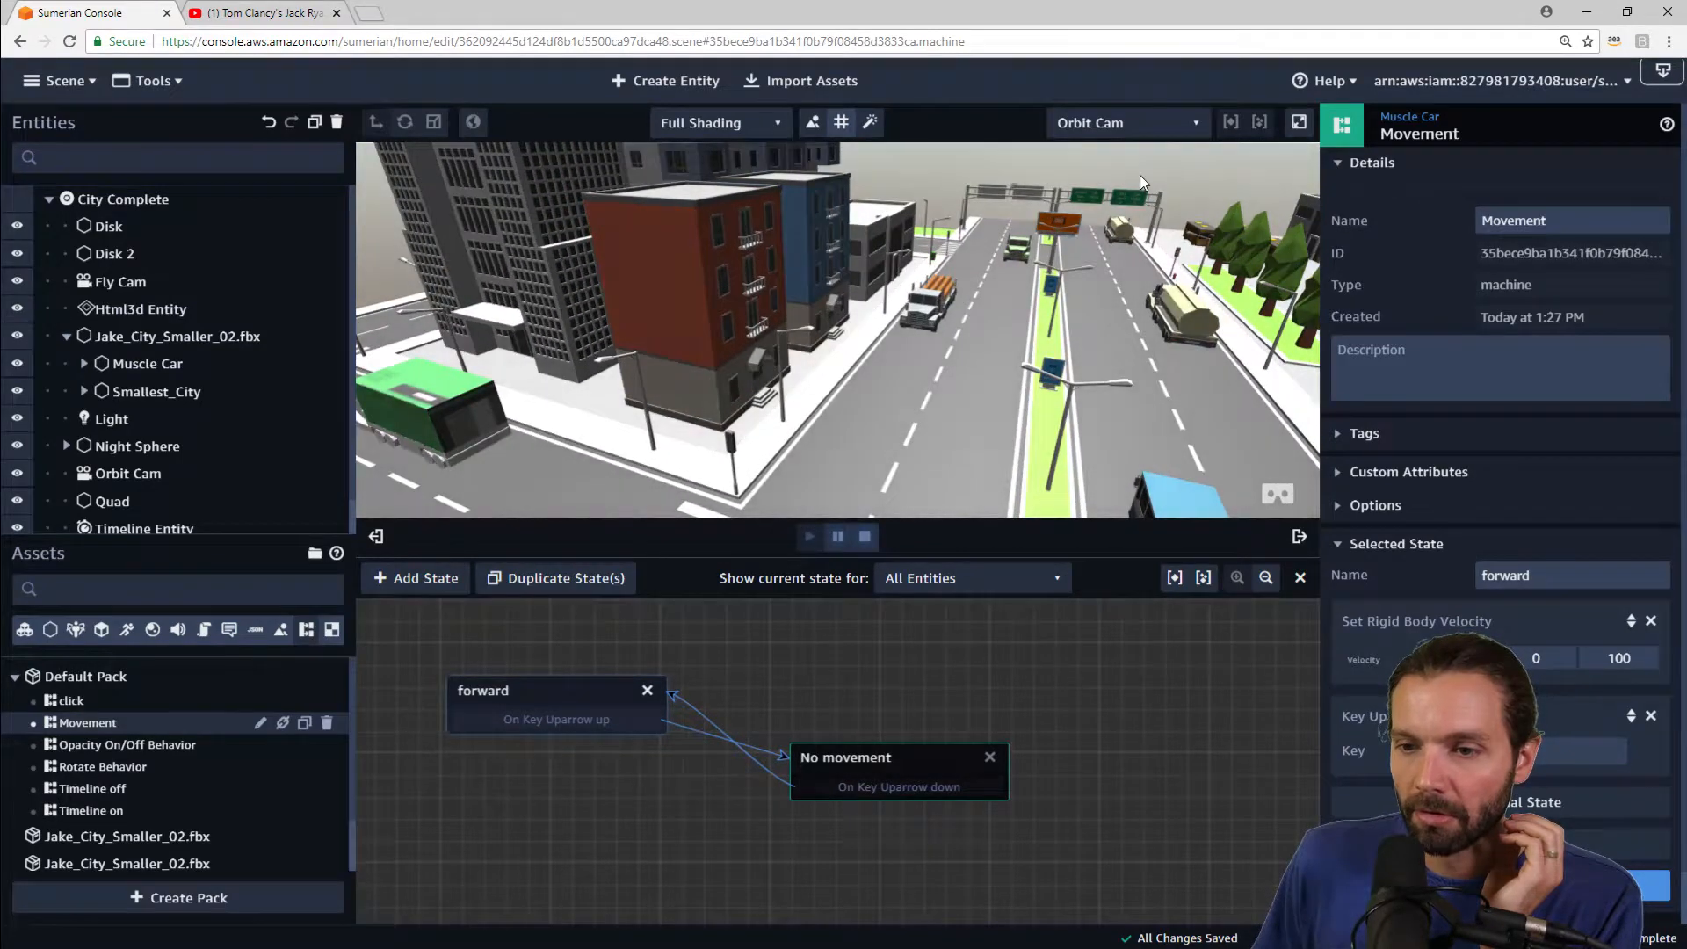
scroll(1136, 181, down, 2)
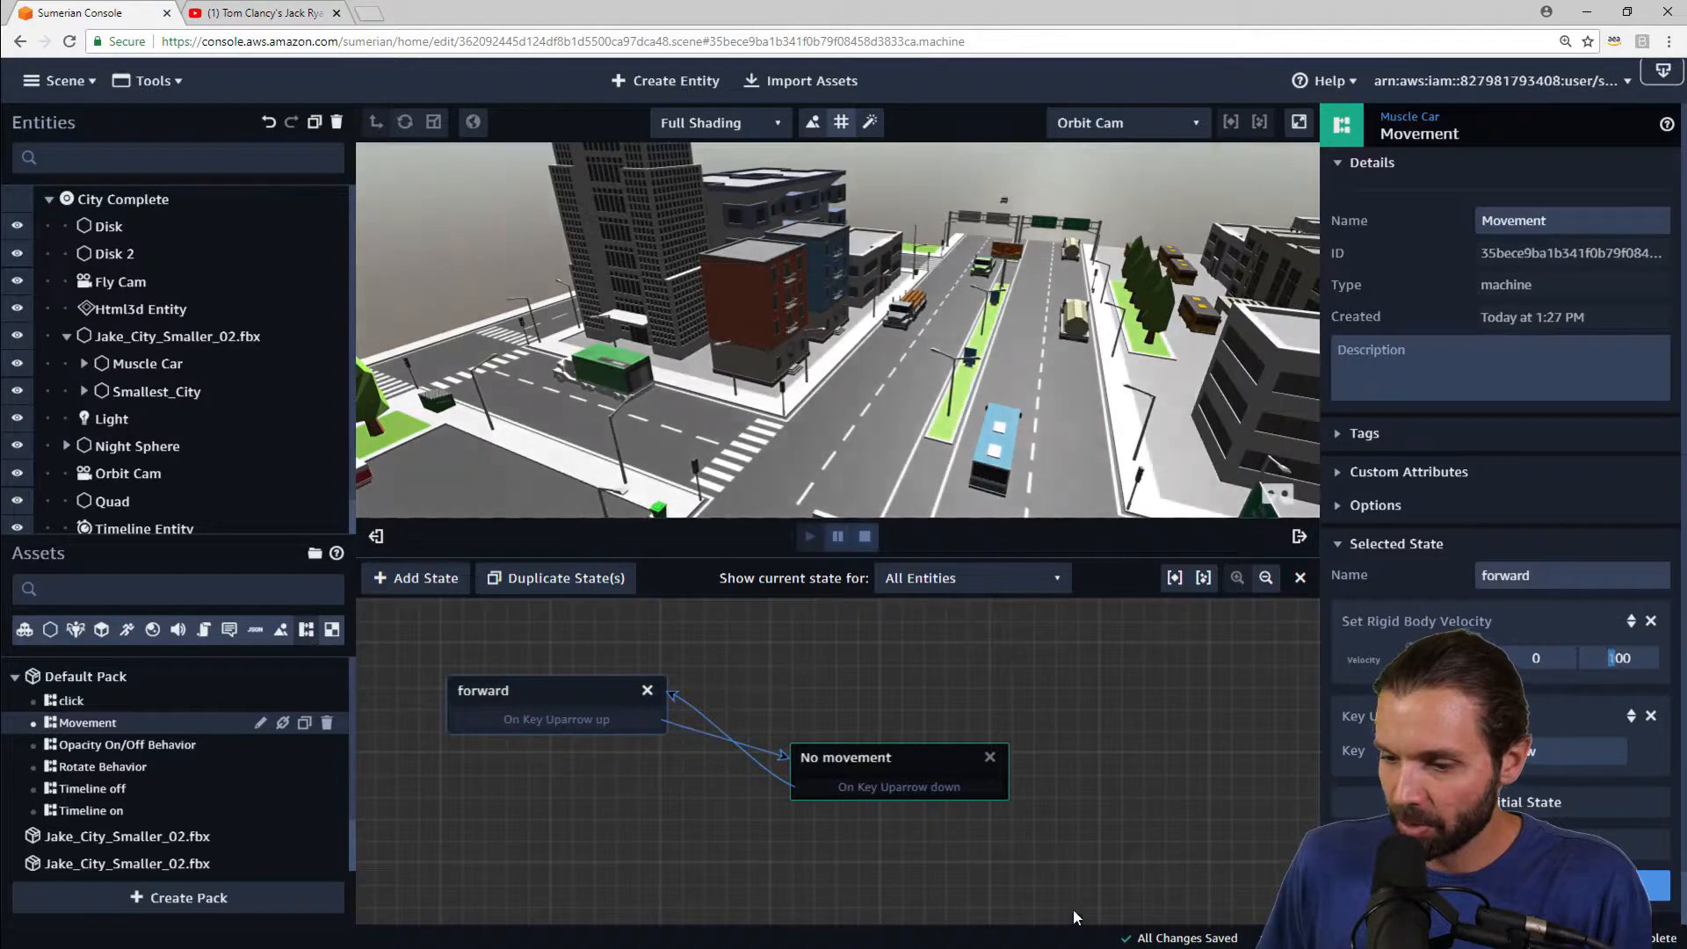
click(864, 537)
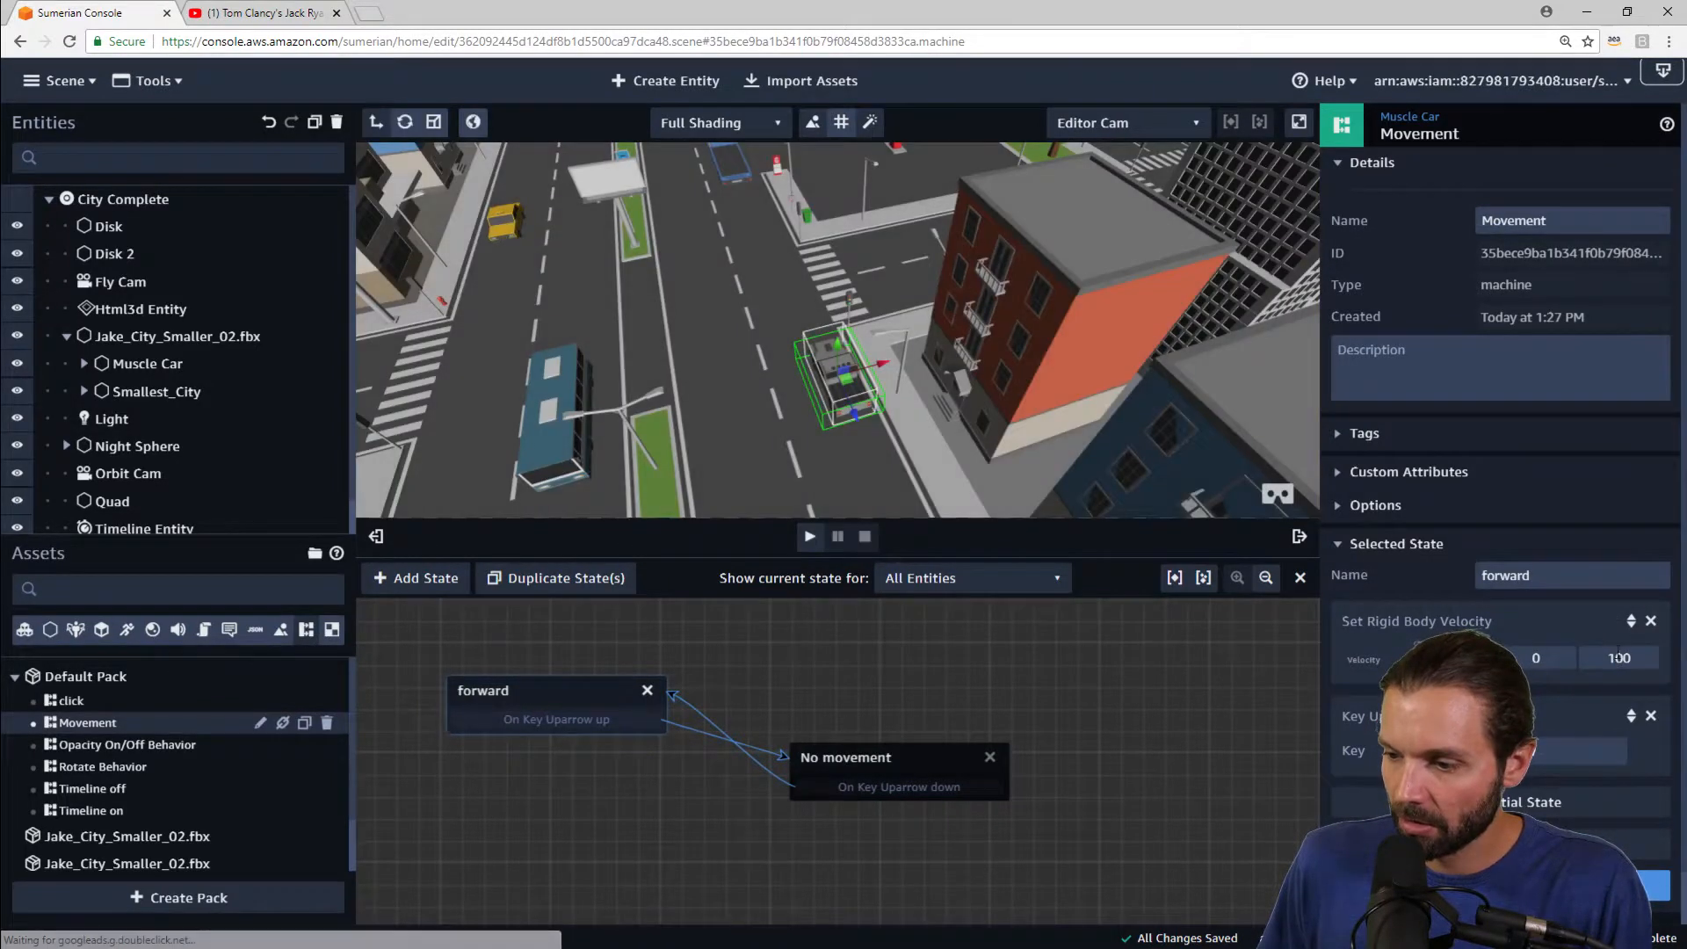
Step: Set the forward state's Z velocity to 50 and play the scene
text(50)
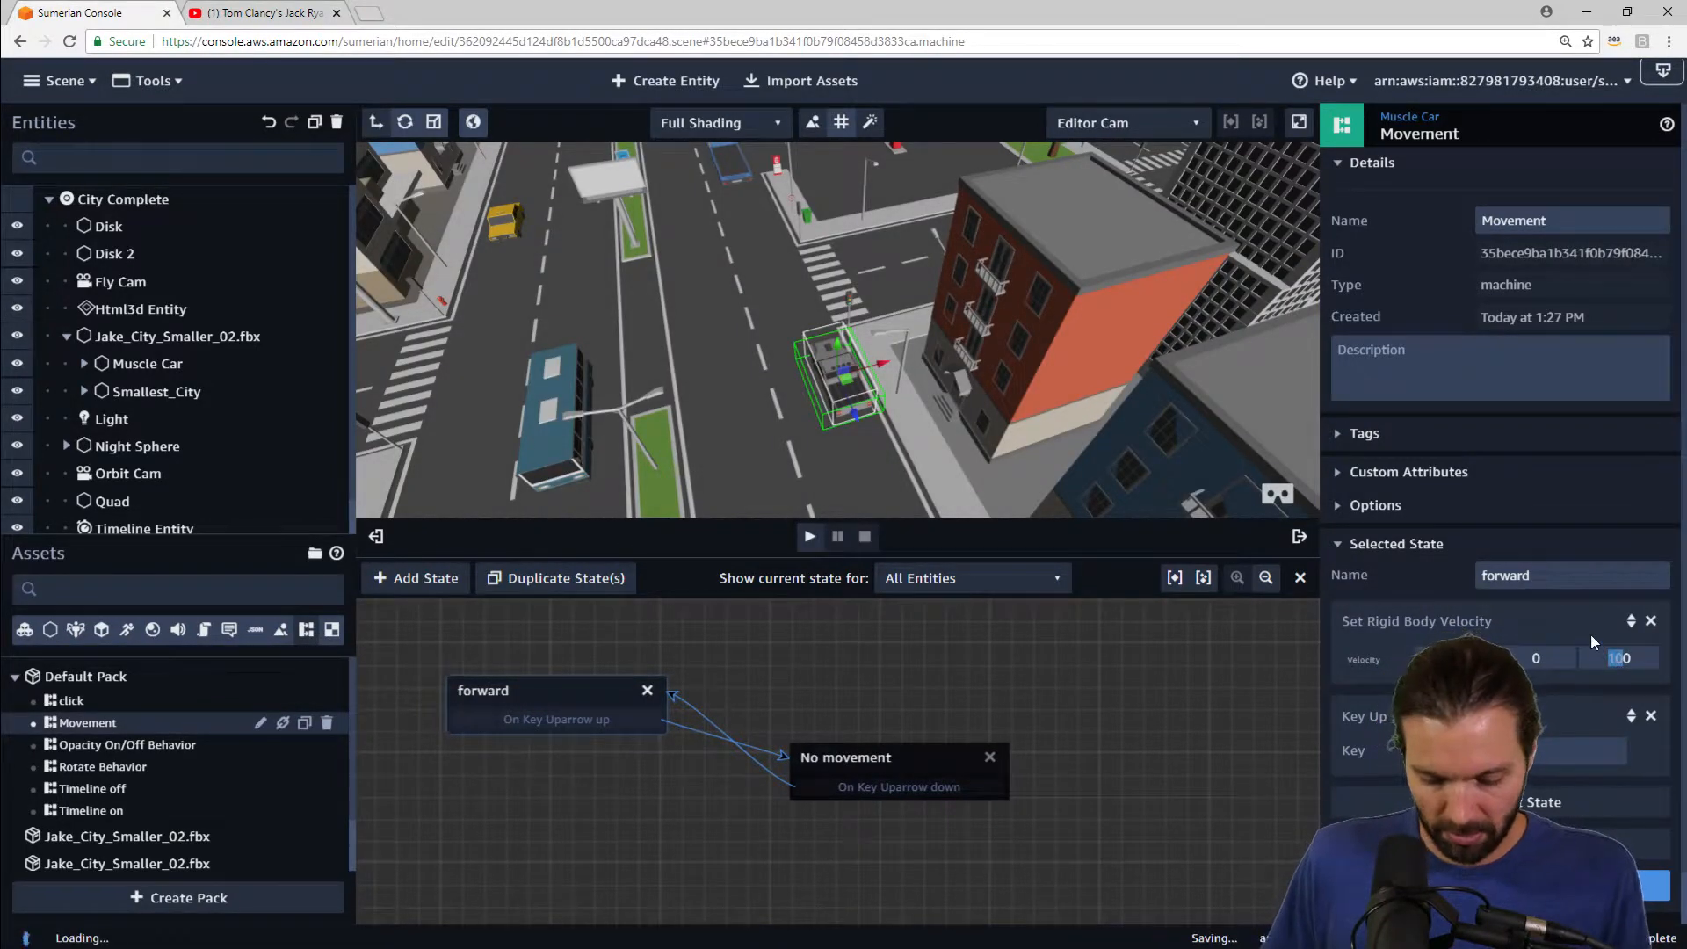
click(810, 537)
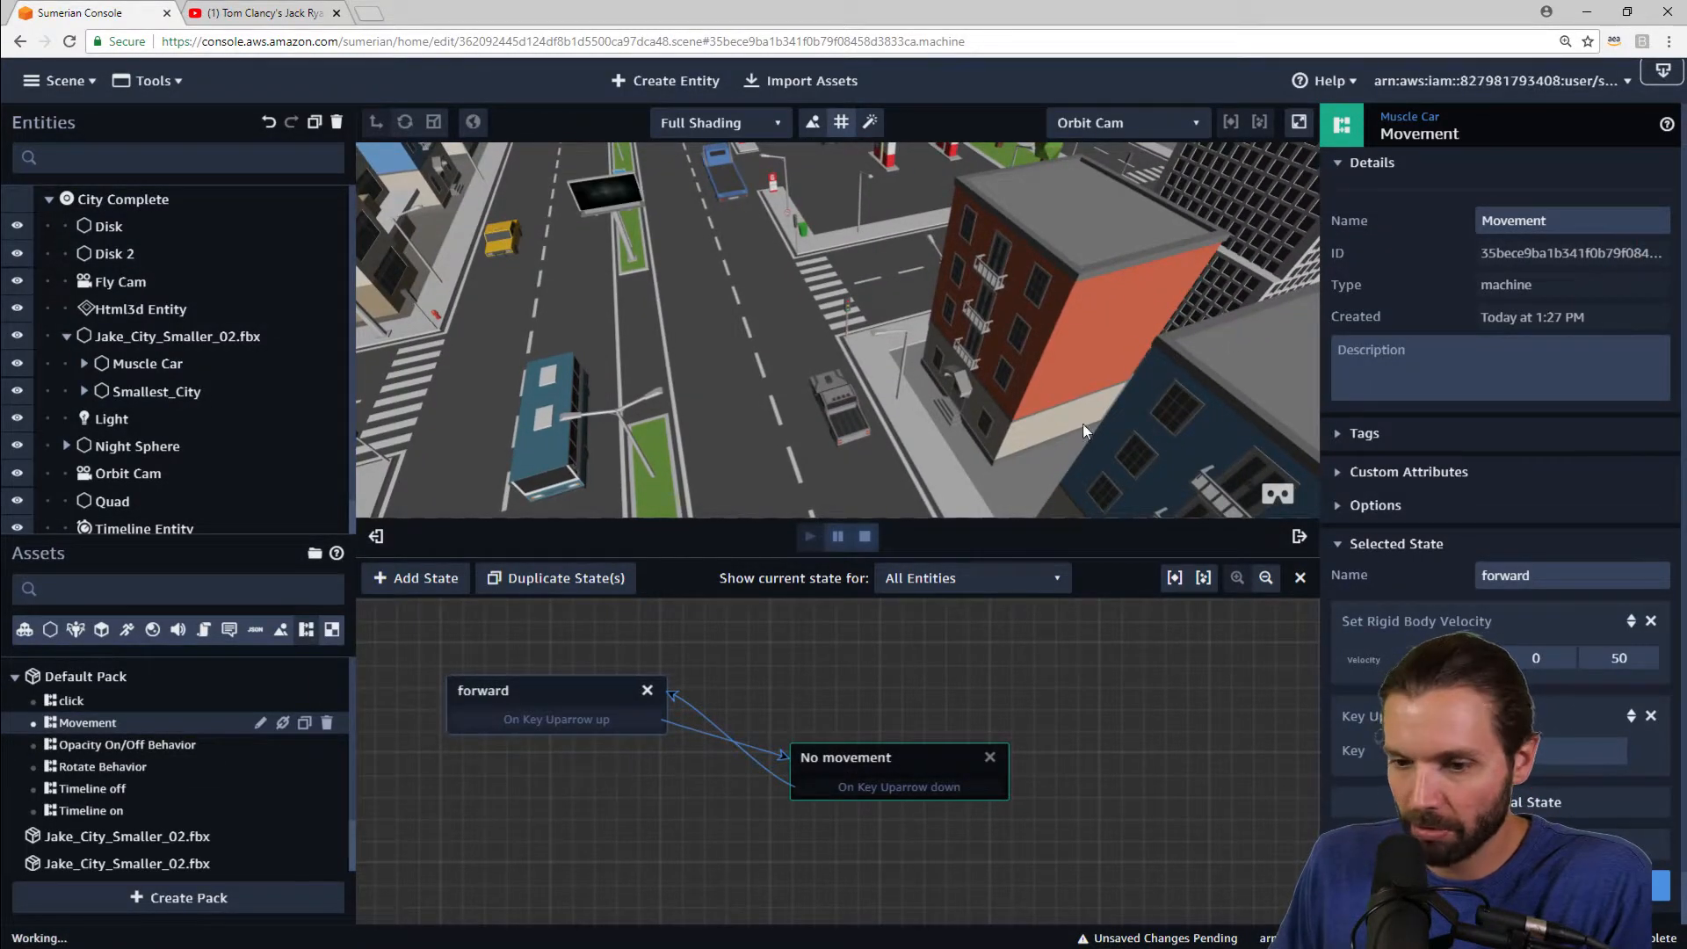
Step: Reposition the No movement and forward state nodes in the state machine editor and enlarge the viewport
drag(897, 757, 918, 764)
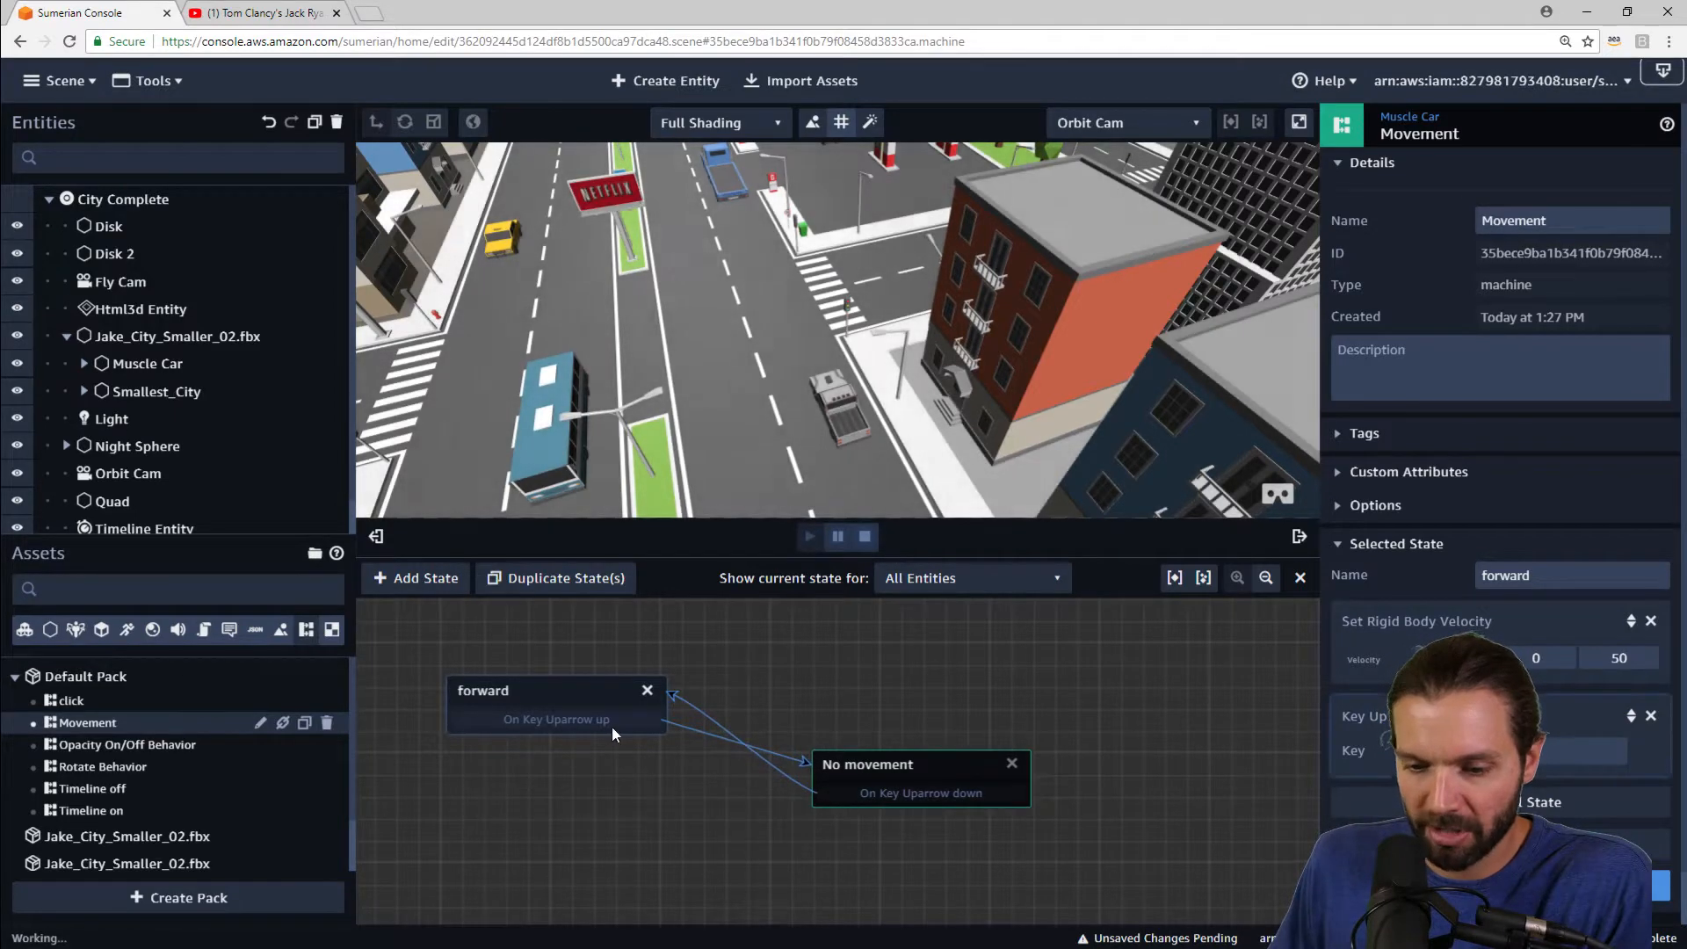
drag(594, 701, 593, 739)
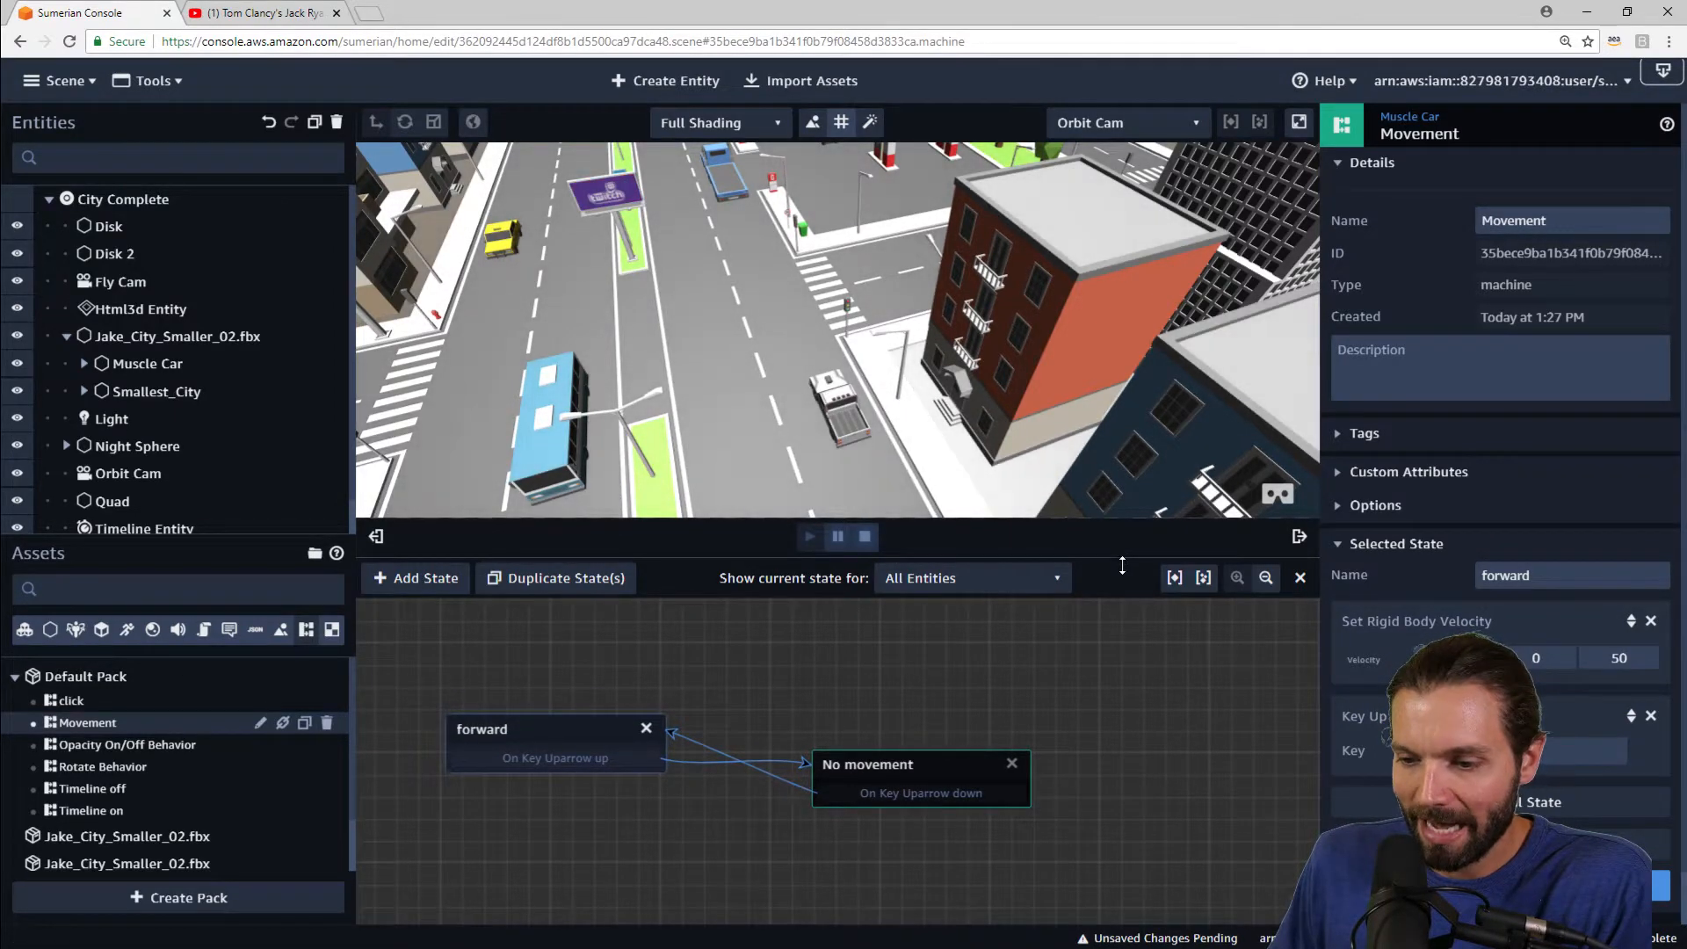
drag(1122, 565, 1125, 676)
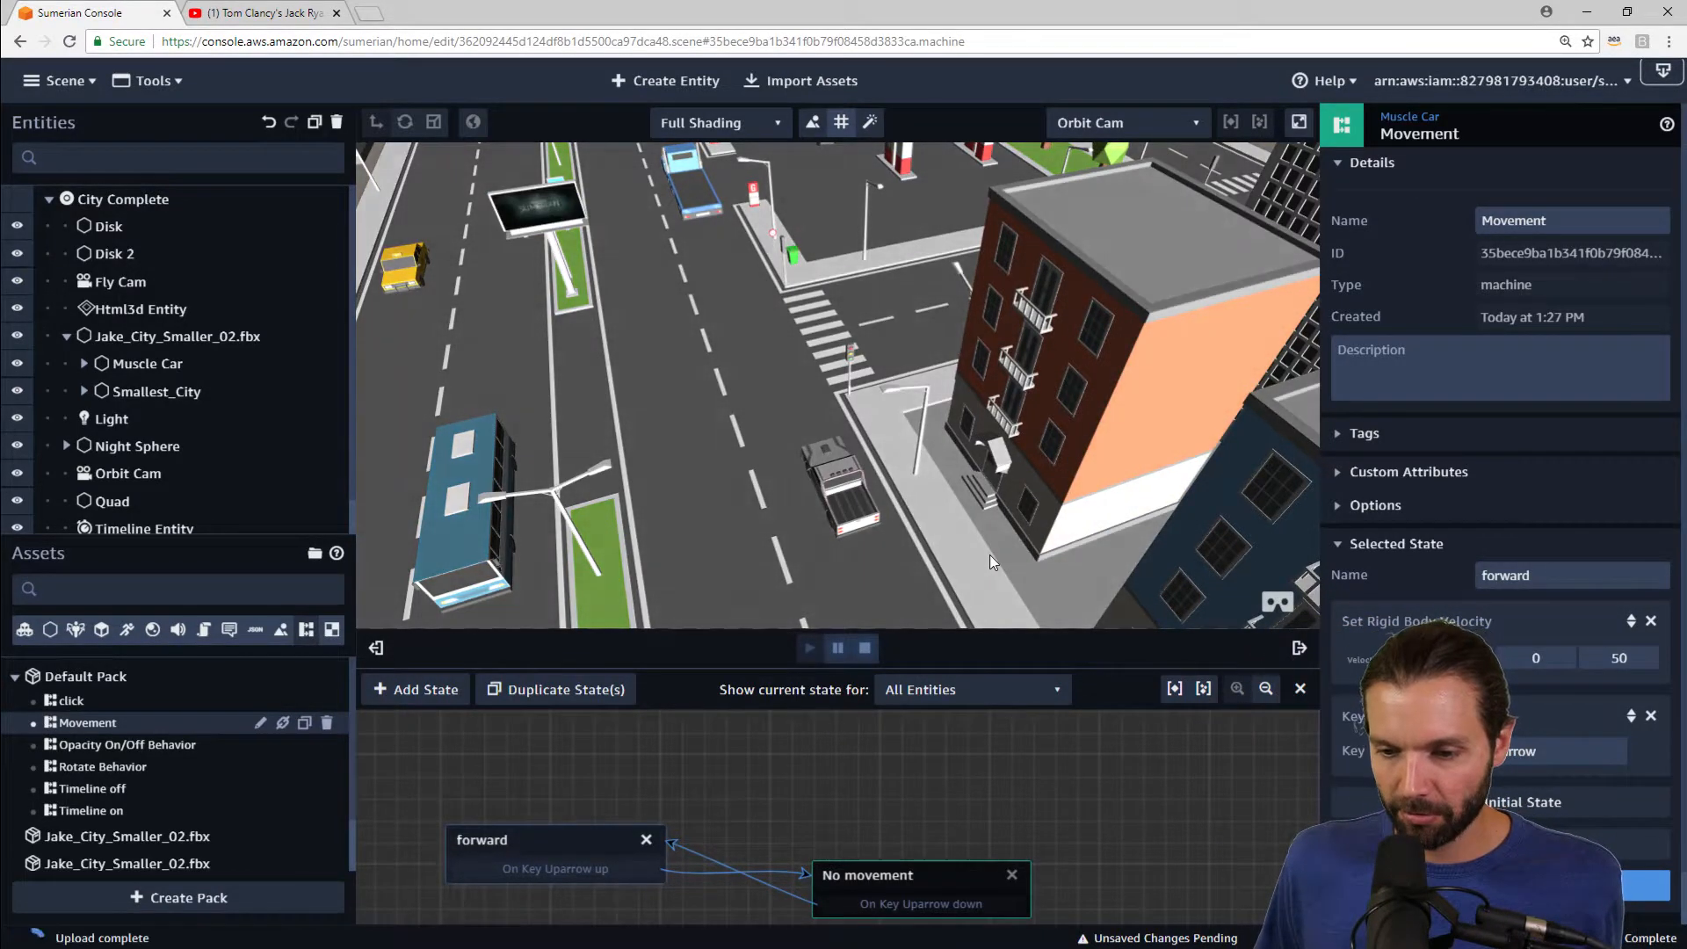
Step: Orbit toward the car, drive it forward with the up arrow key, and stop playback
drag(989, 556, 998, 424)
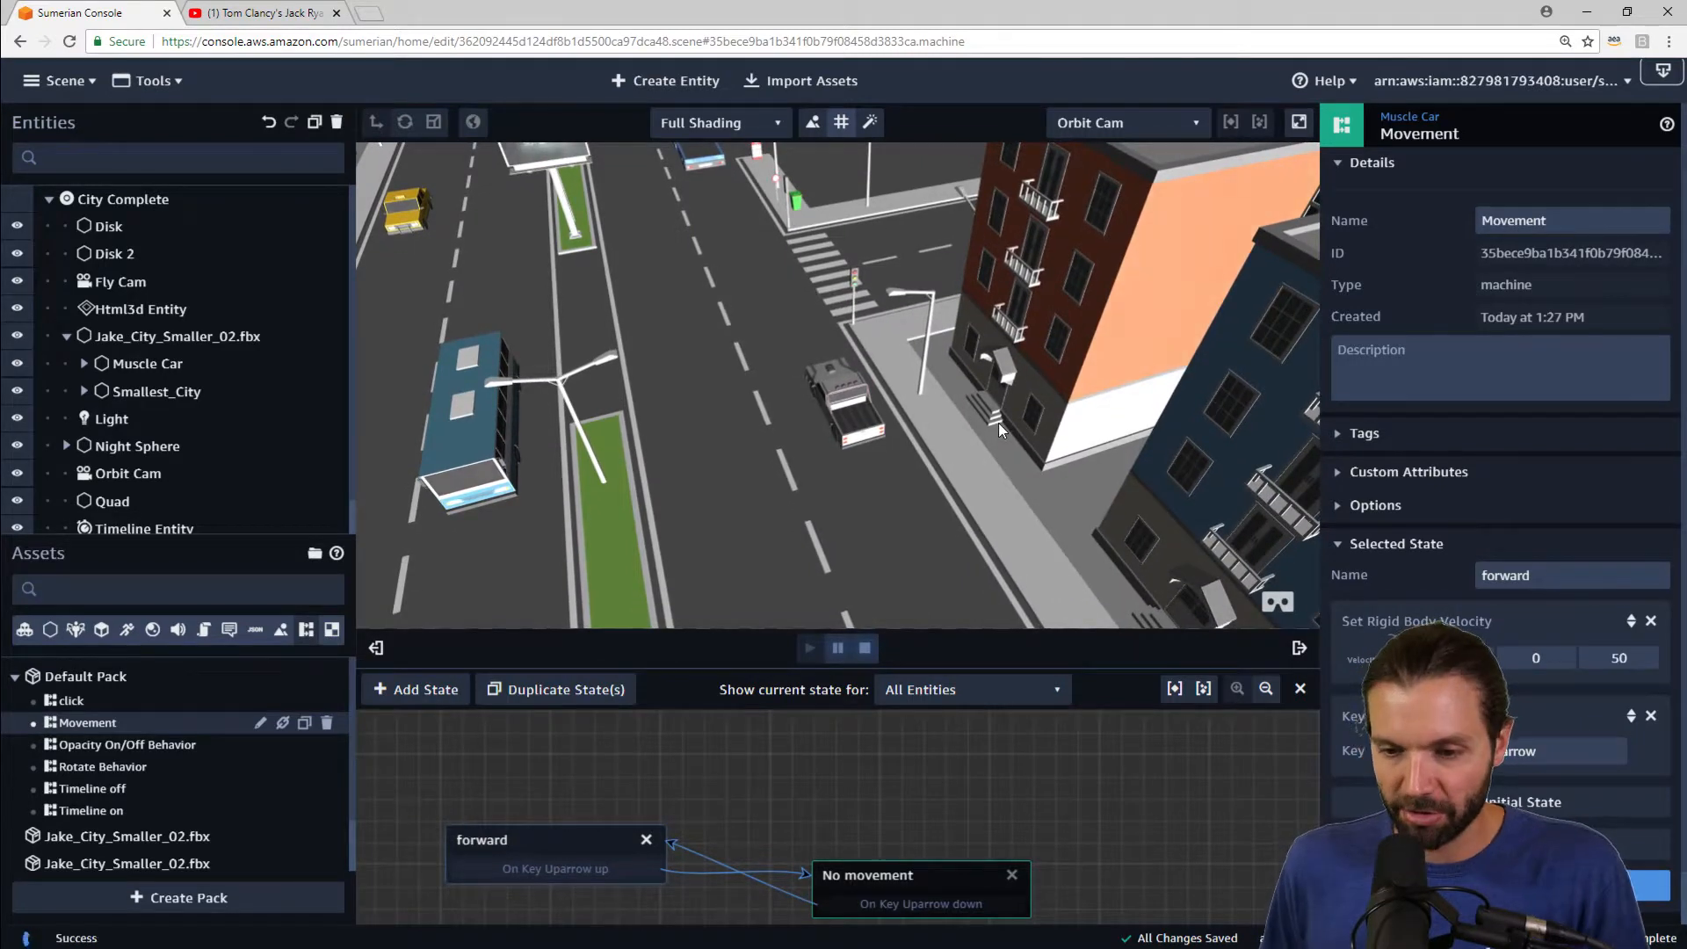
key(Up)
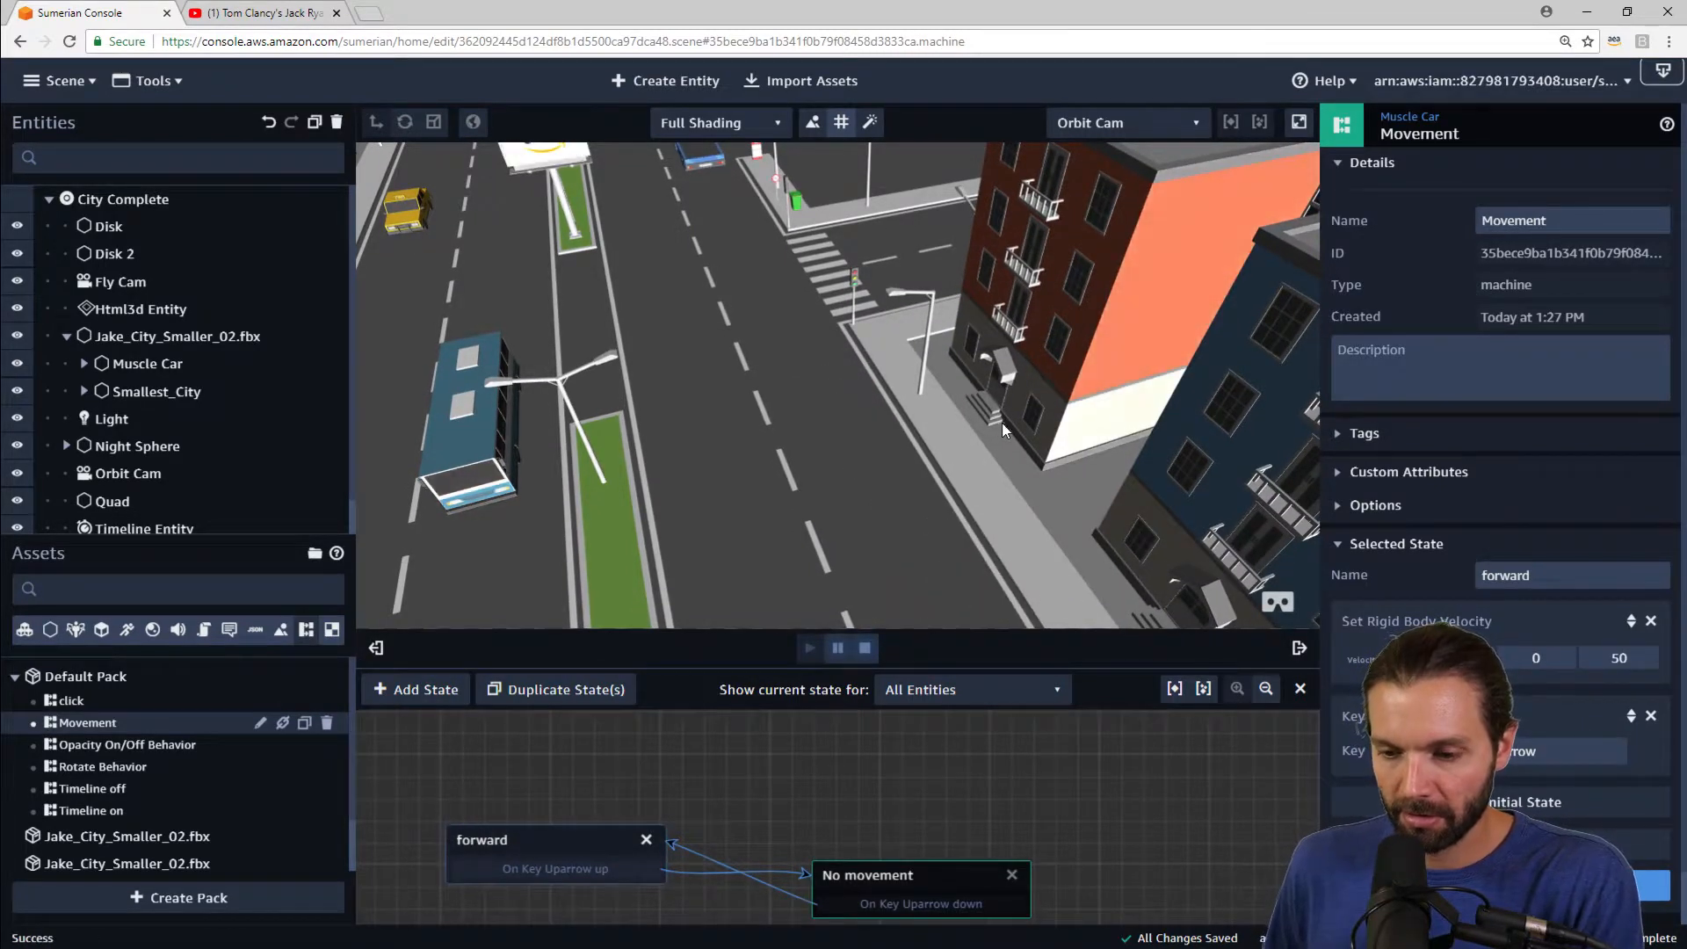
drag(1002, 424, 1144, 277)
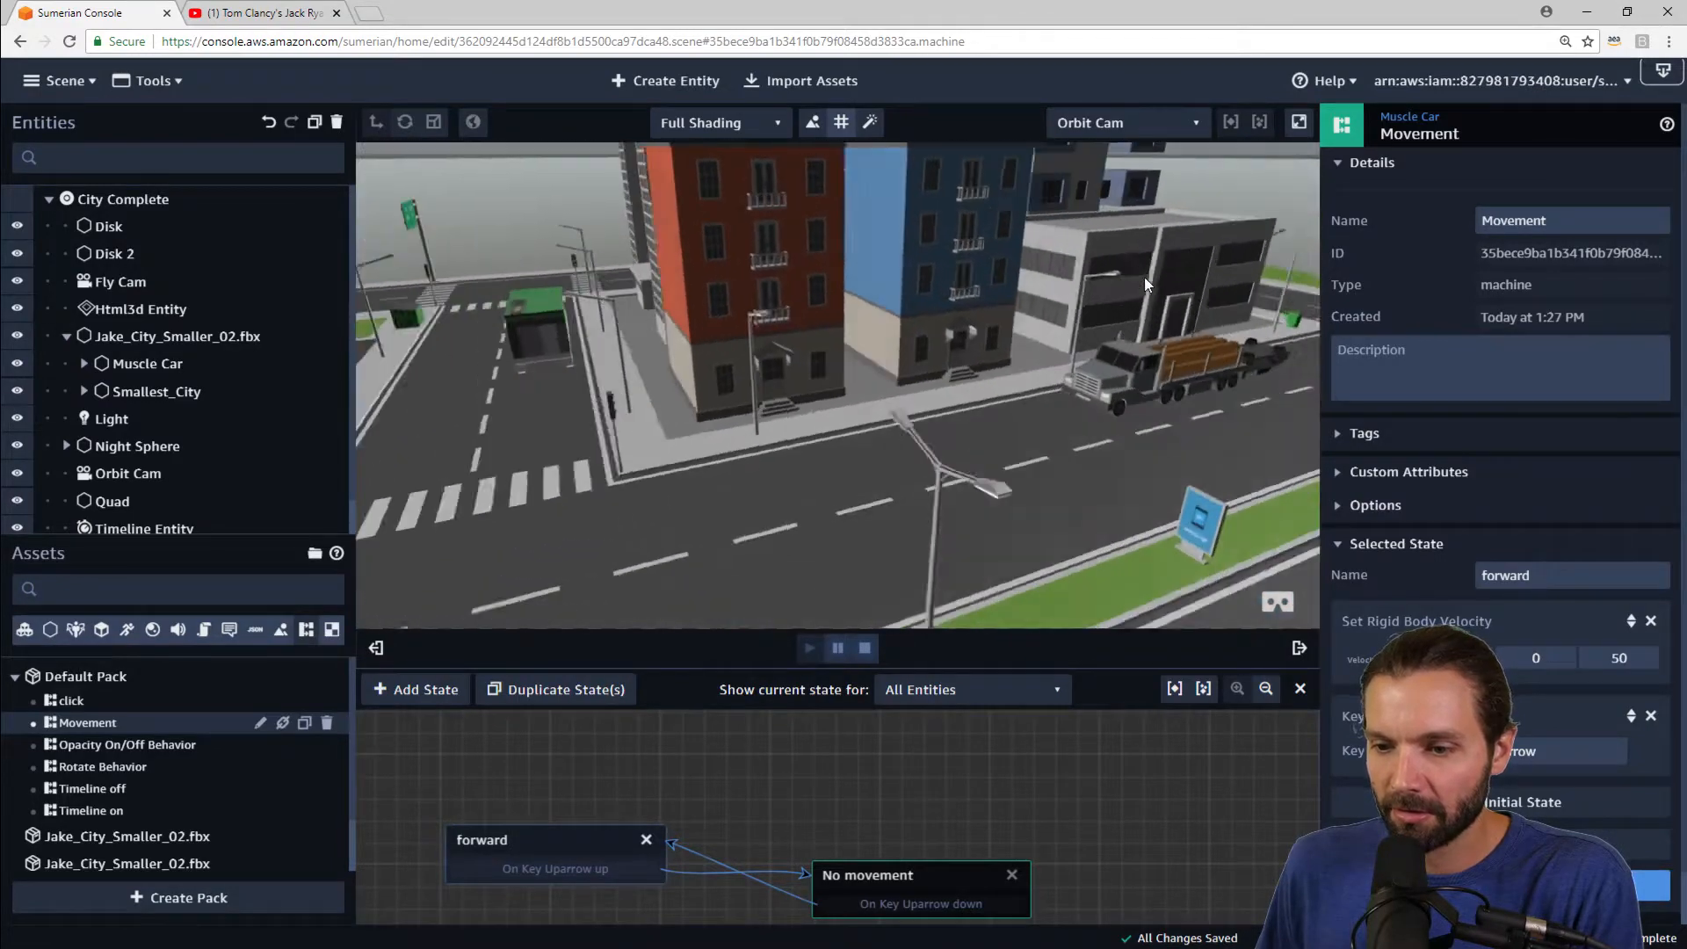
click(864, 648)
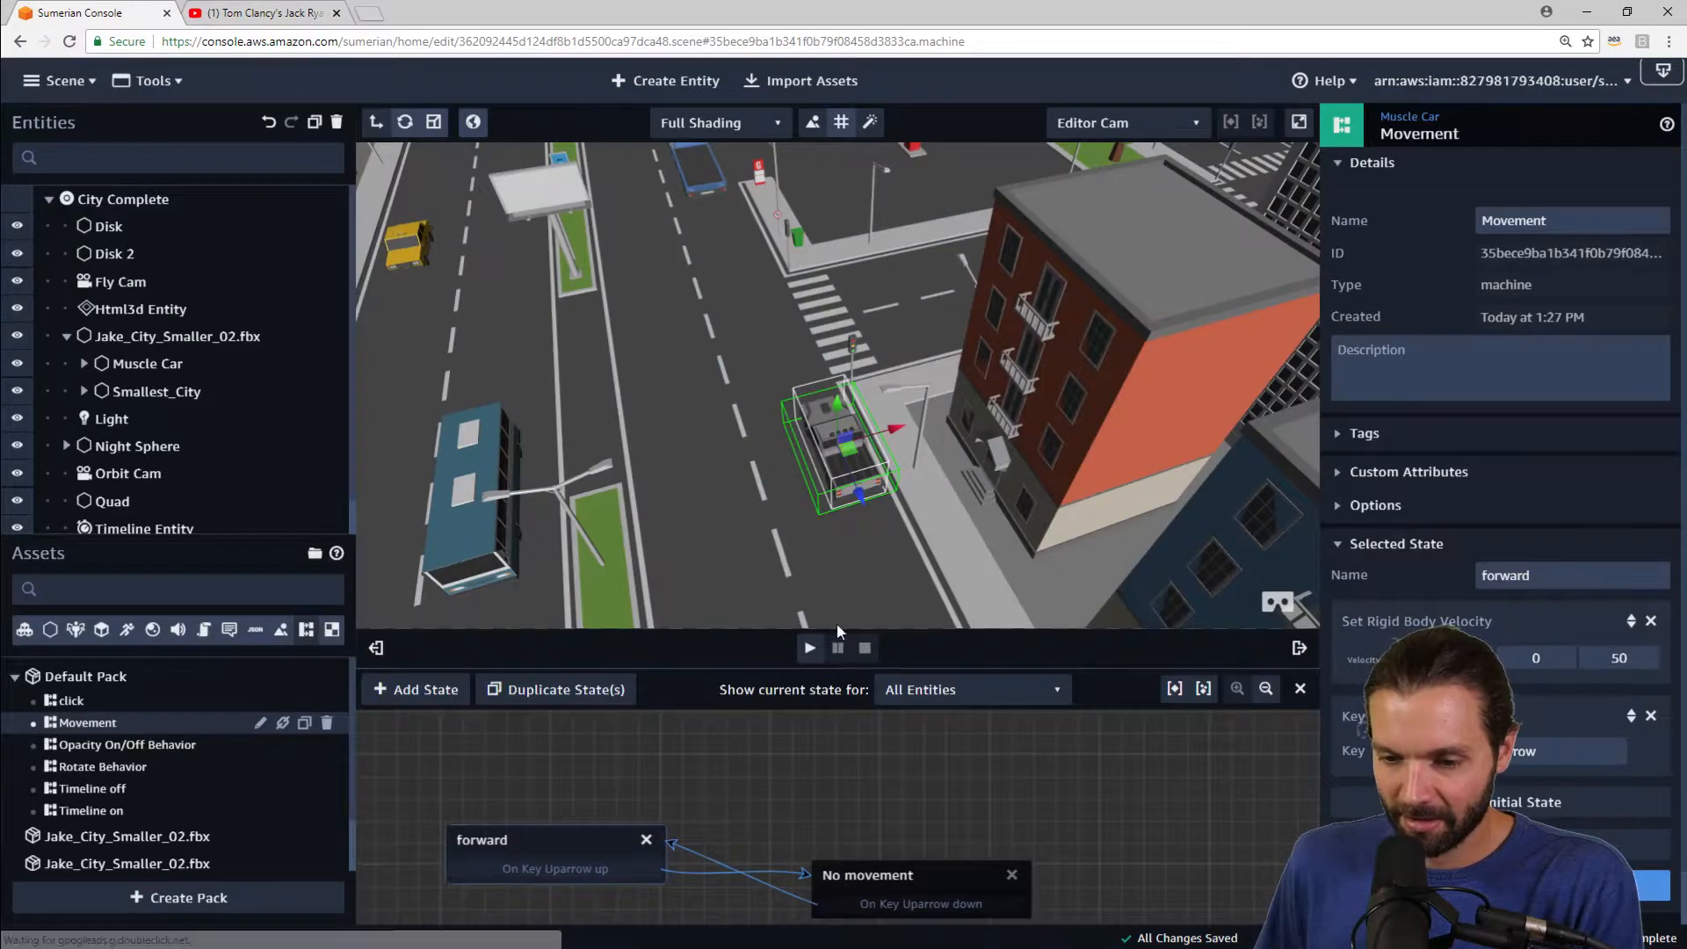
Step: Set the forward state's Z velocity to -50 and replay the scene to test it
scroll(952, 492, down, 4)
drag(862, 517, 847, 583)
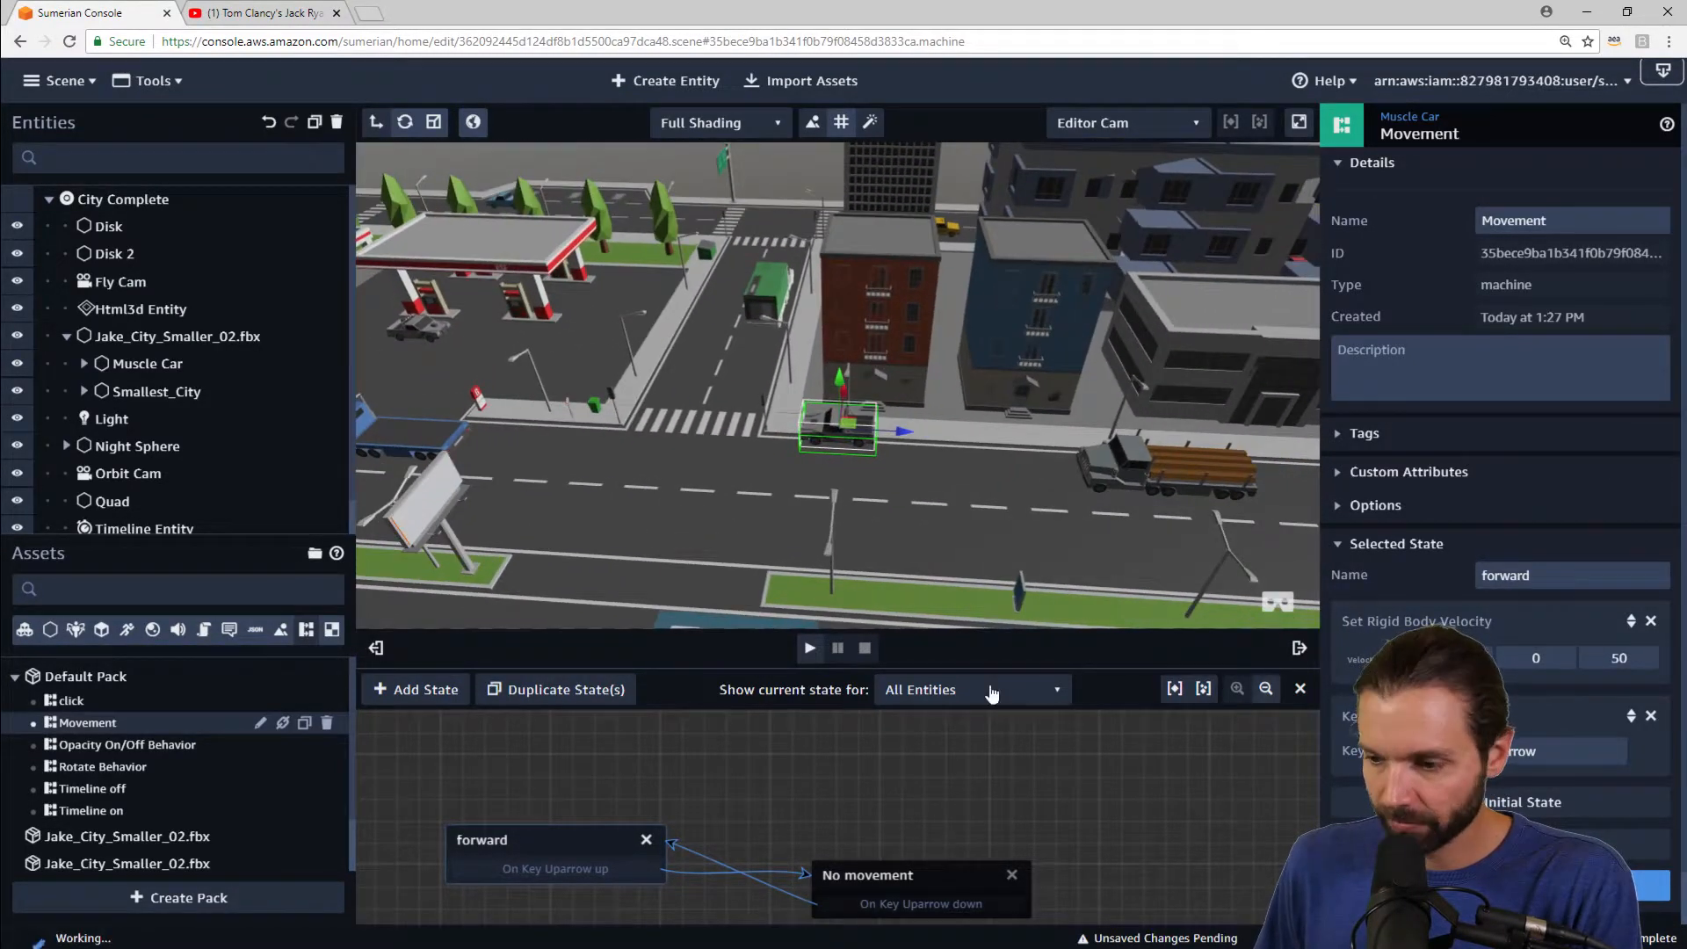
click(810, 649)
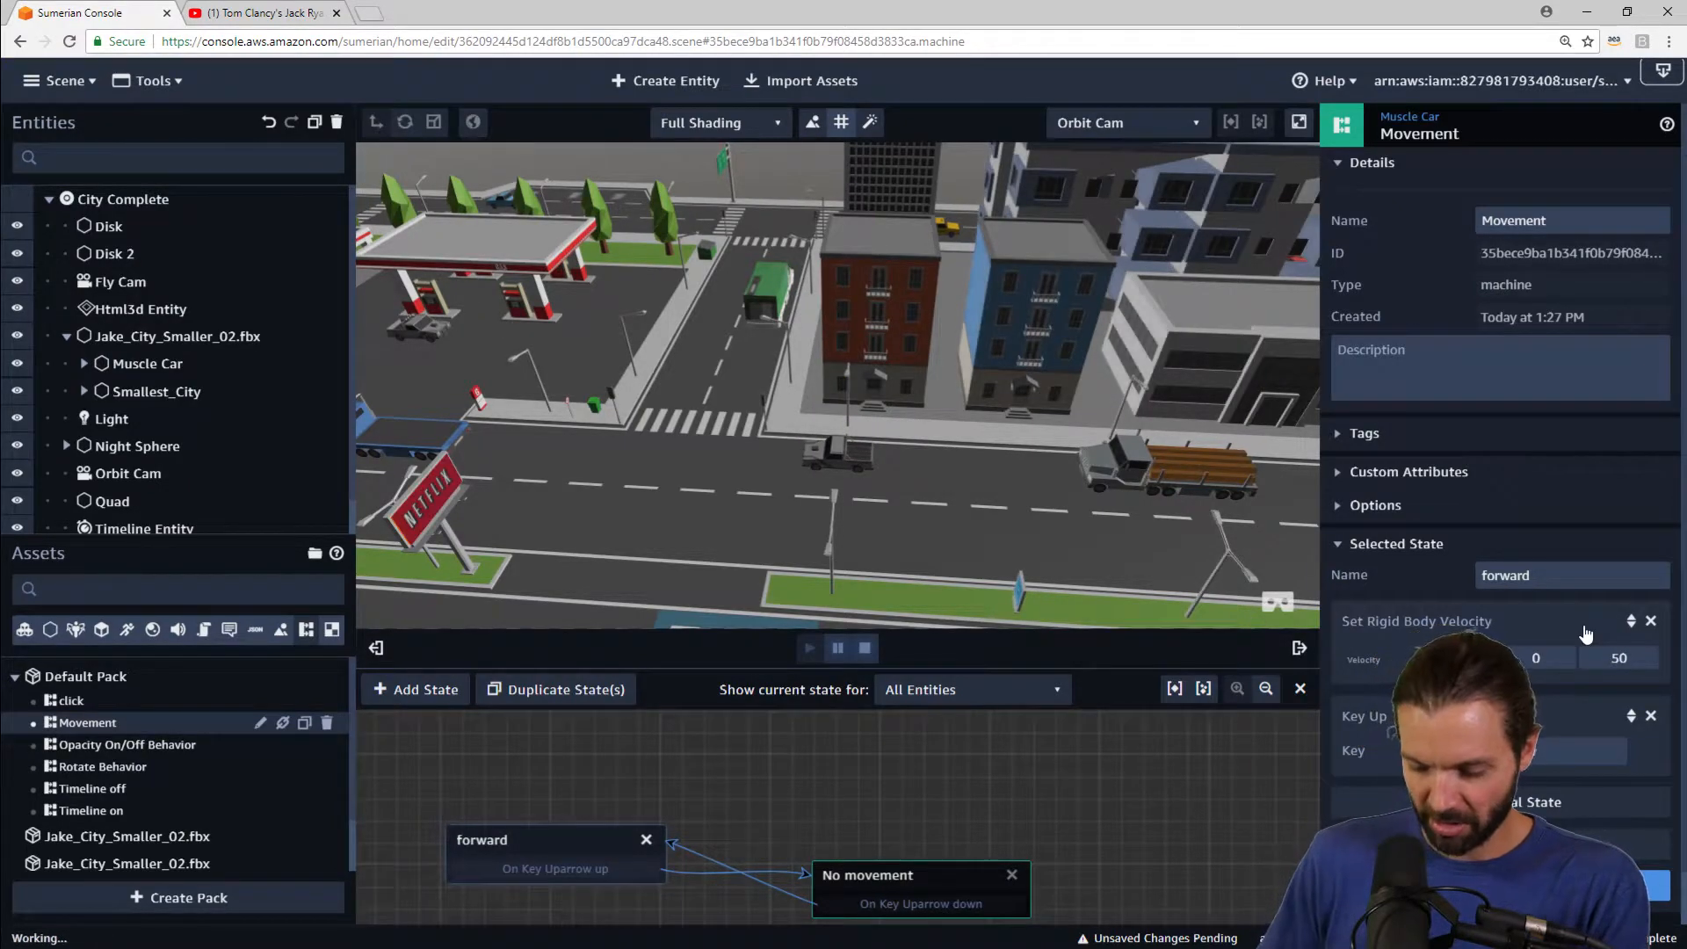
drag(1109, 461, 921, 439)
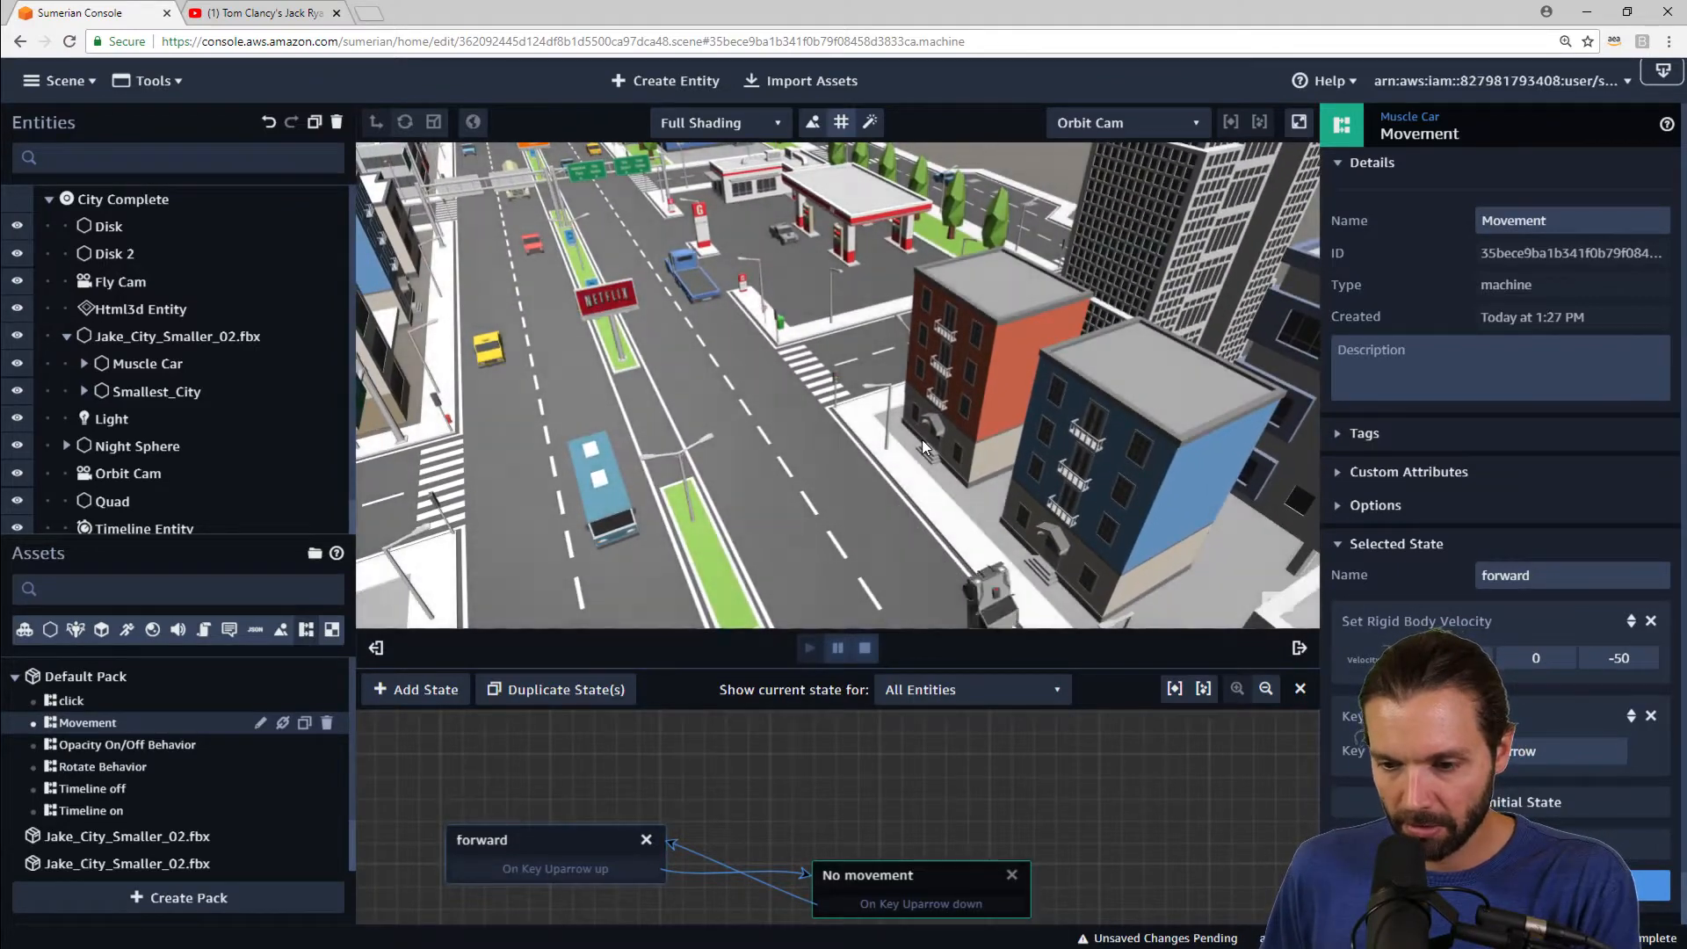
click(865, 650)
click(809, 648)
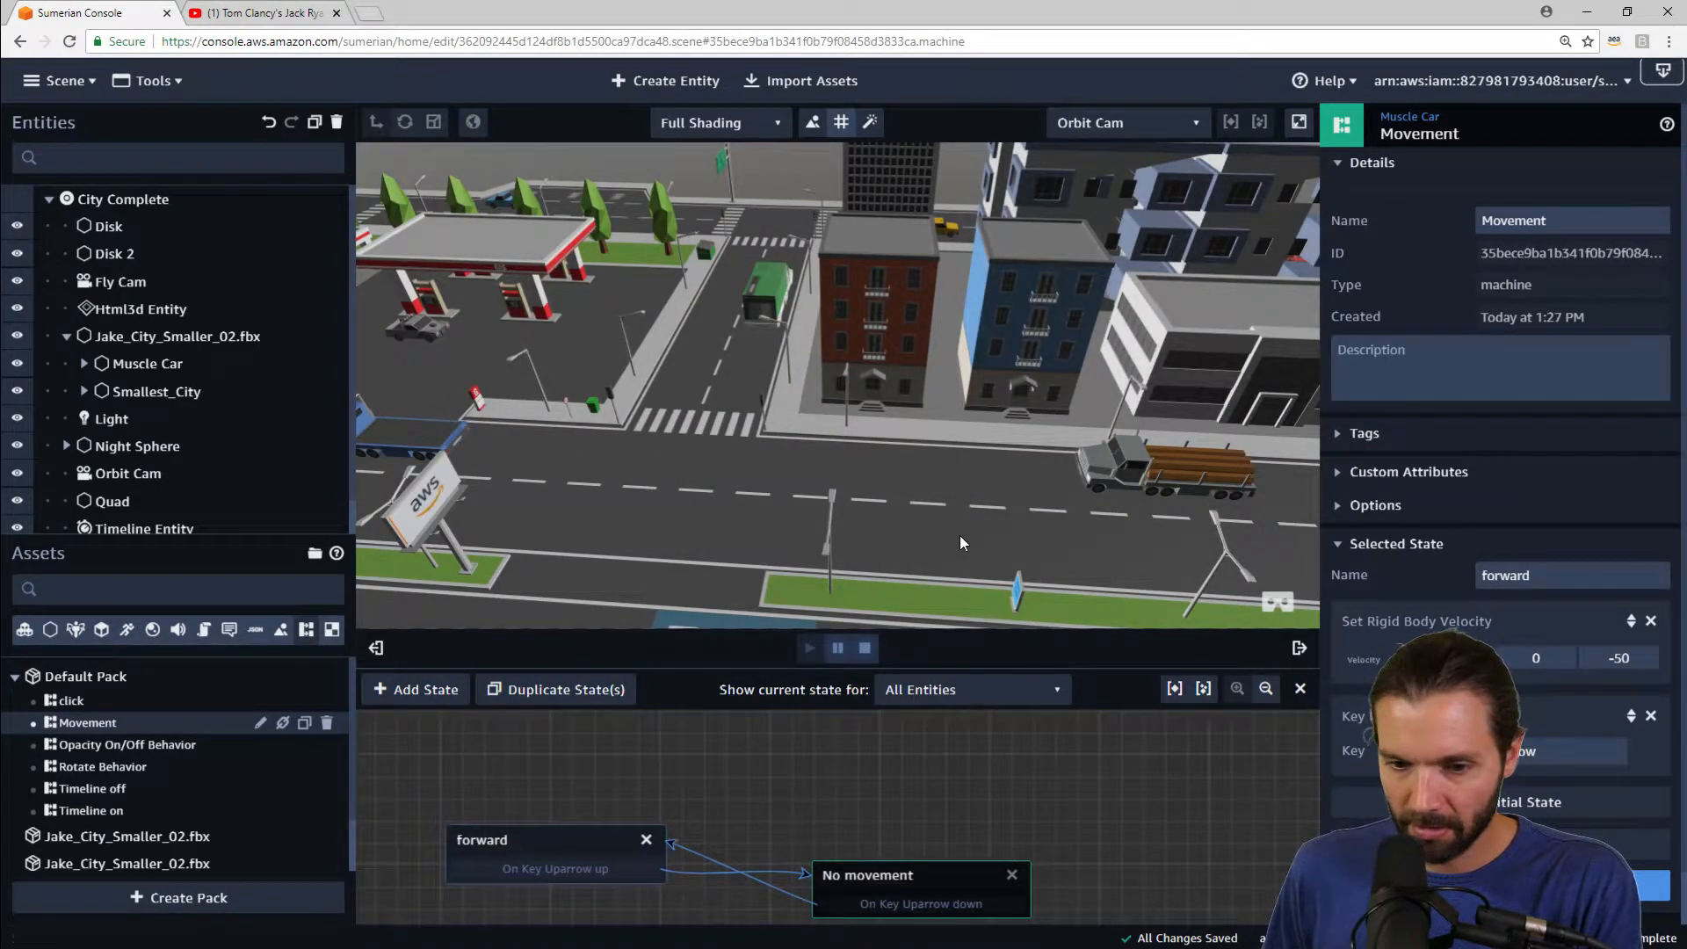
Step: Orbit and zoom around the city during playback to watch the car, then stop the scene
drag(798, 395, 657, 348)
drag(787, 313, 731, 299)
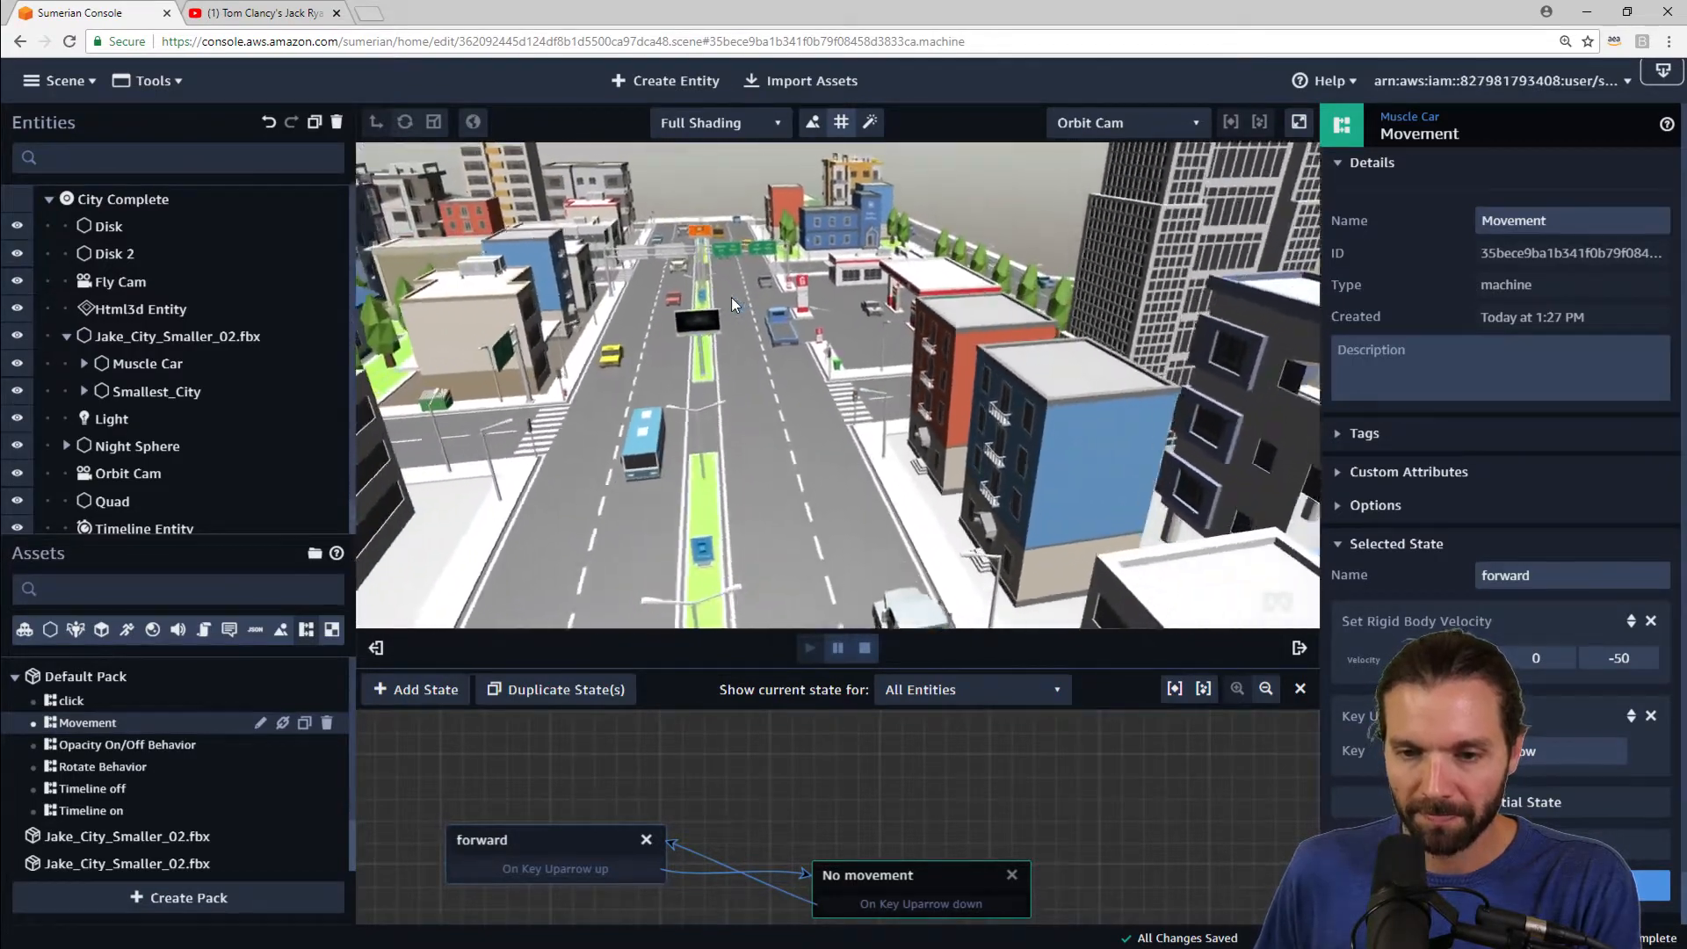
scroll(731, 297, up, 4)
drag(819, 355, 856, 424)
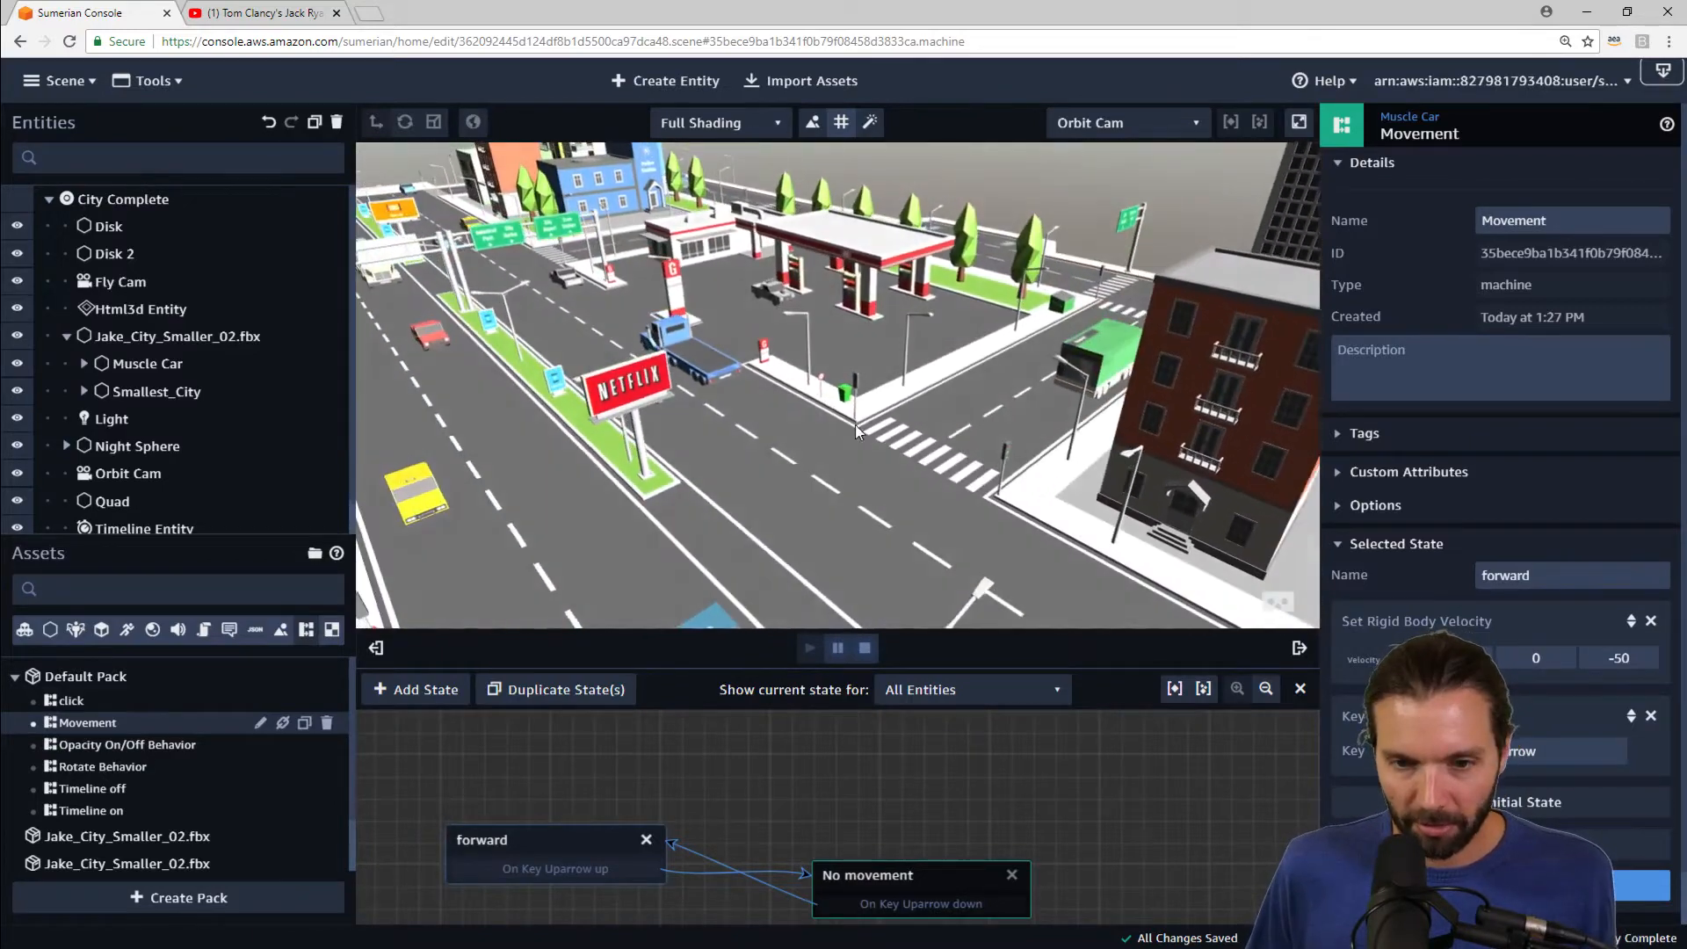
middle_drag(855, 411, 968, 423)
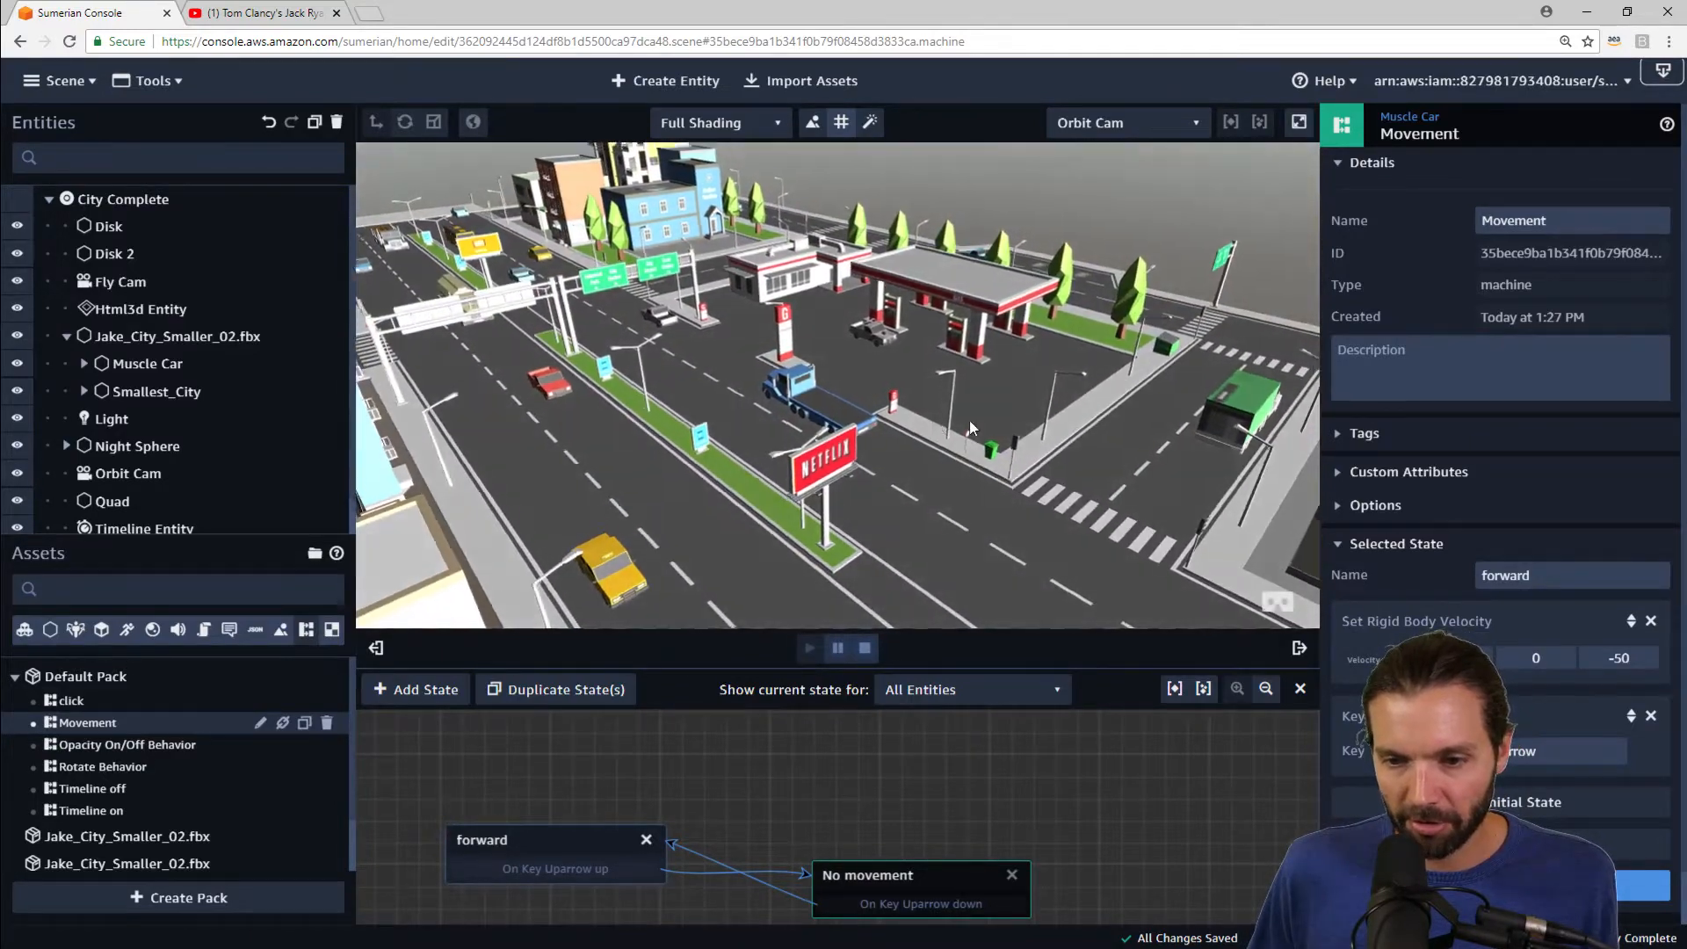
drag(968, 422, 1122, 409)
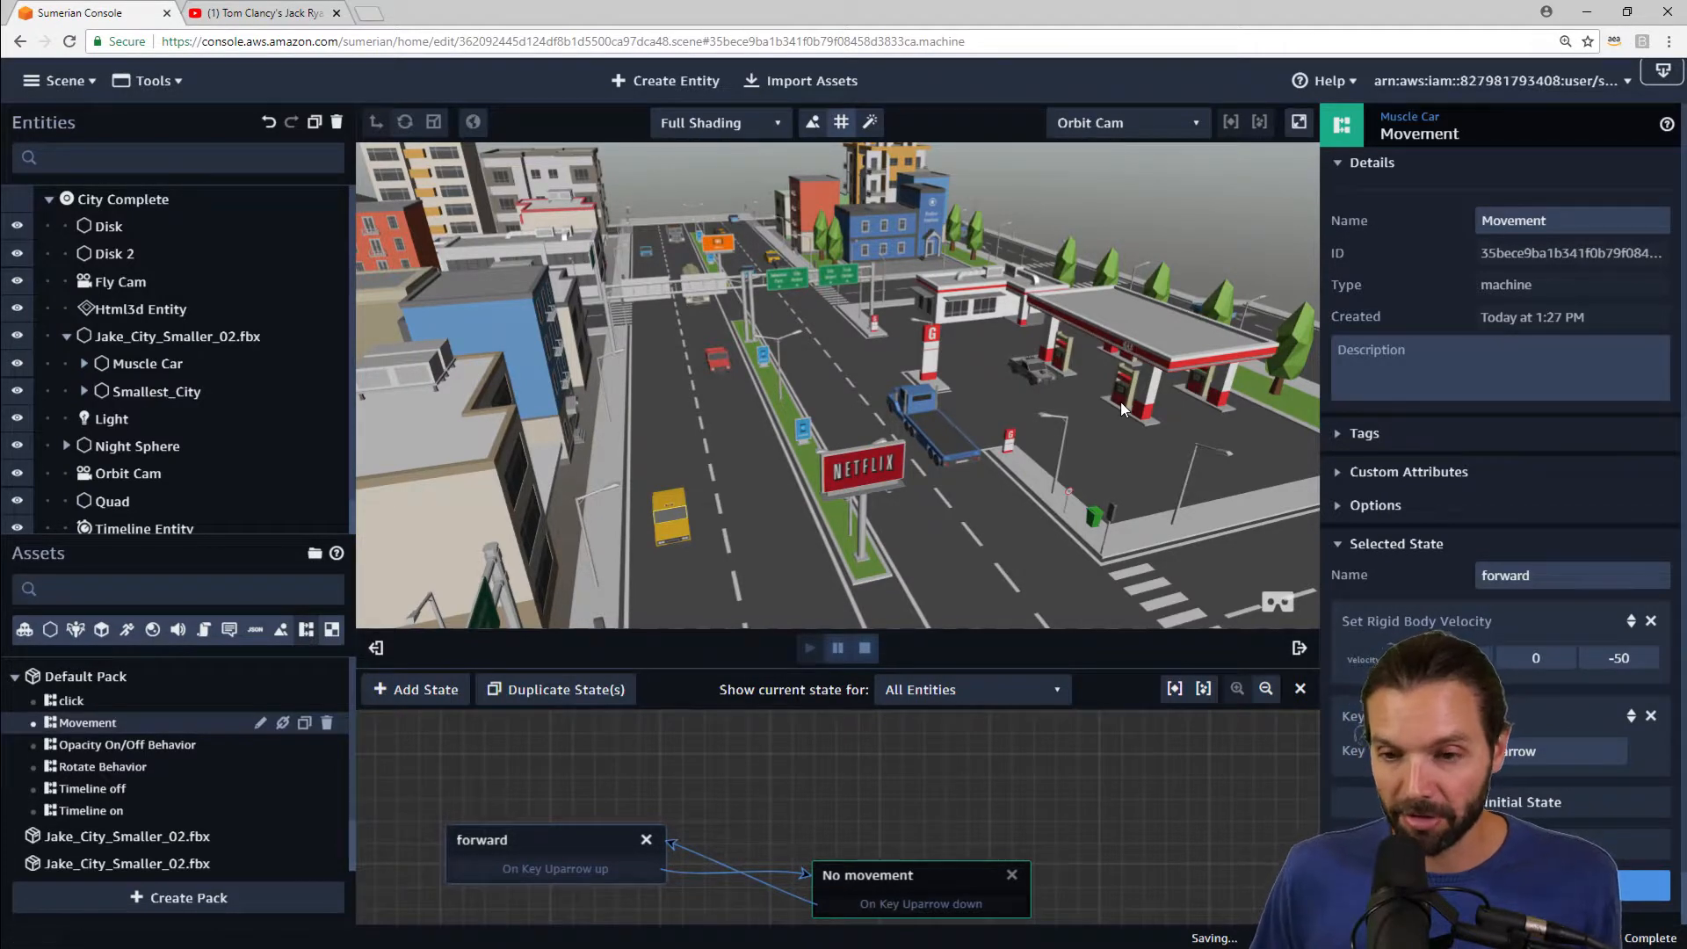
scroll(975, 338, down, 5)
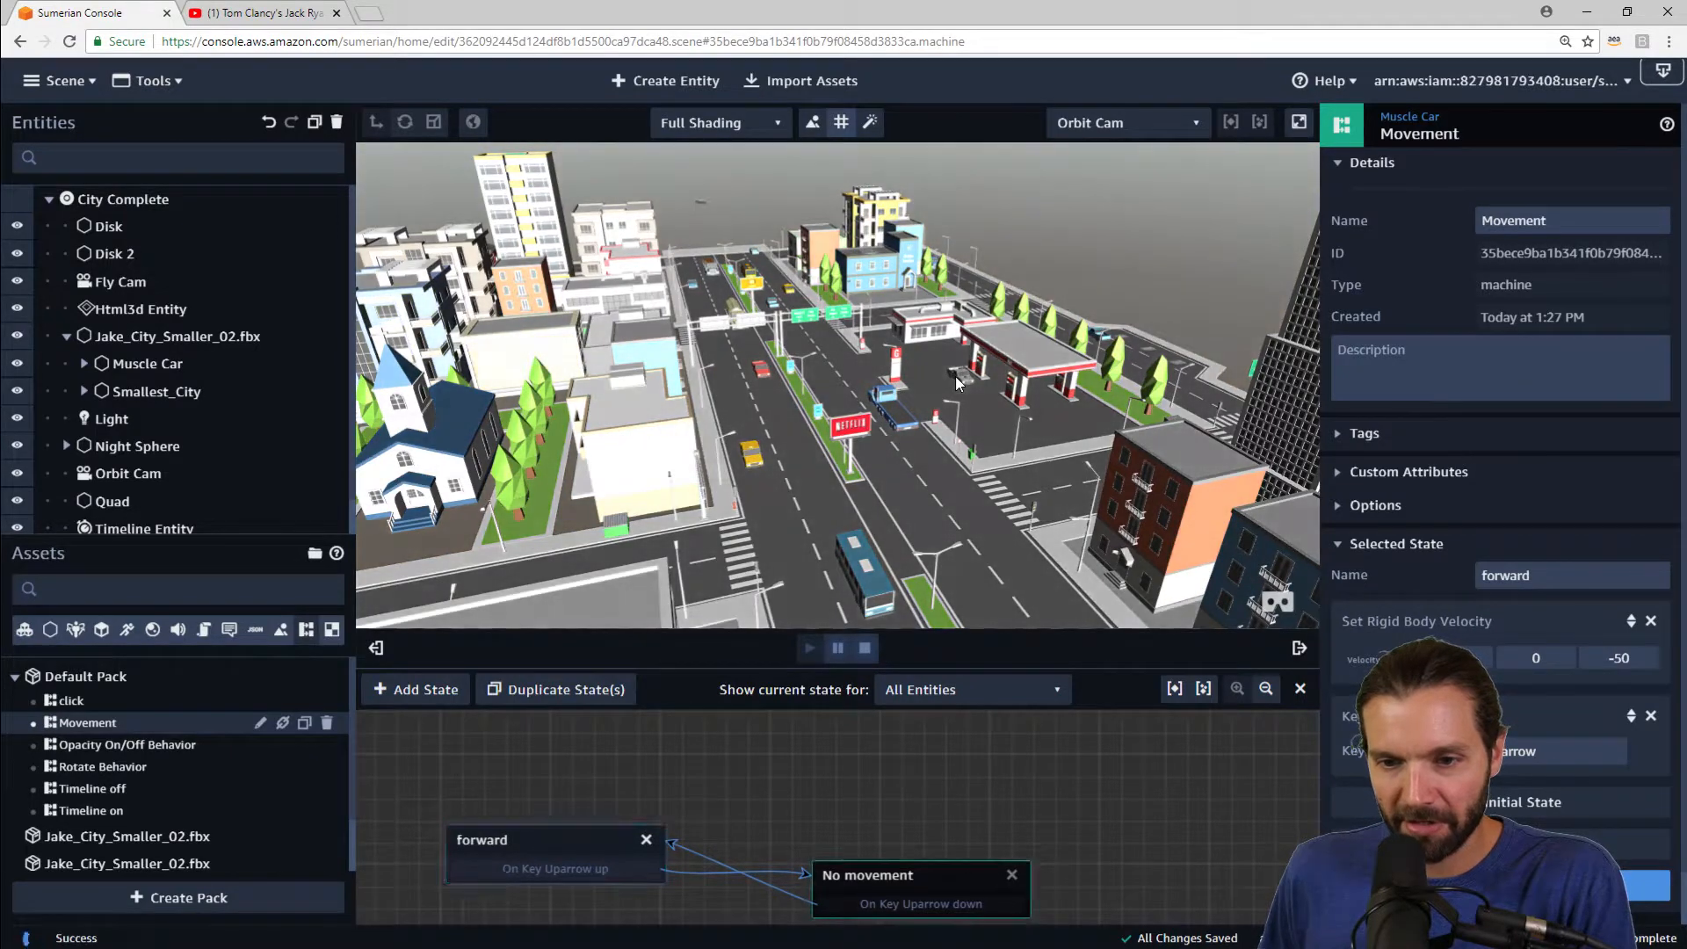
click(864, 649)
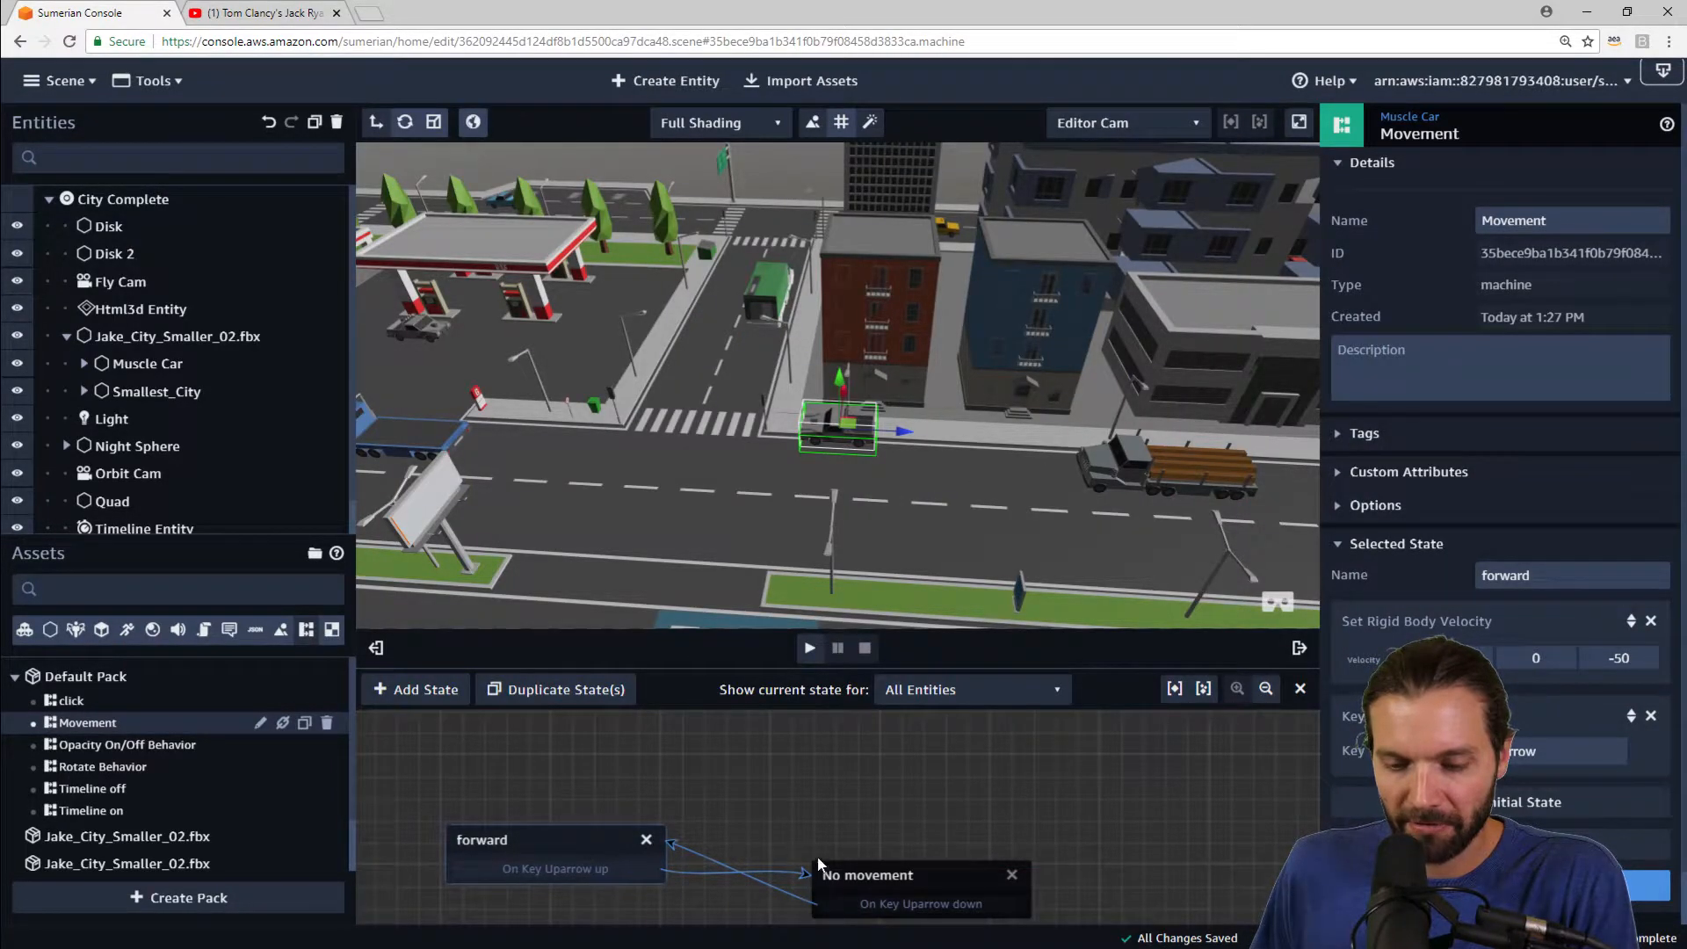
Step: Rearrange the forward and No movement nodes, then duplicate the forward state and place the copy to the right
drag(859, 878, 849, 845)
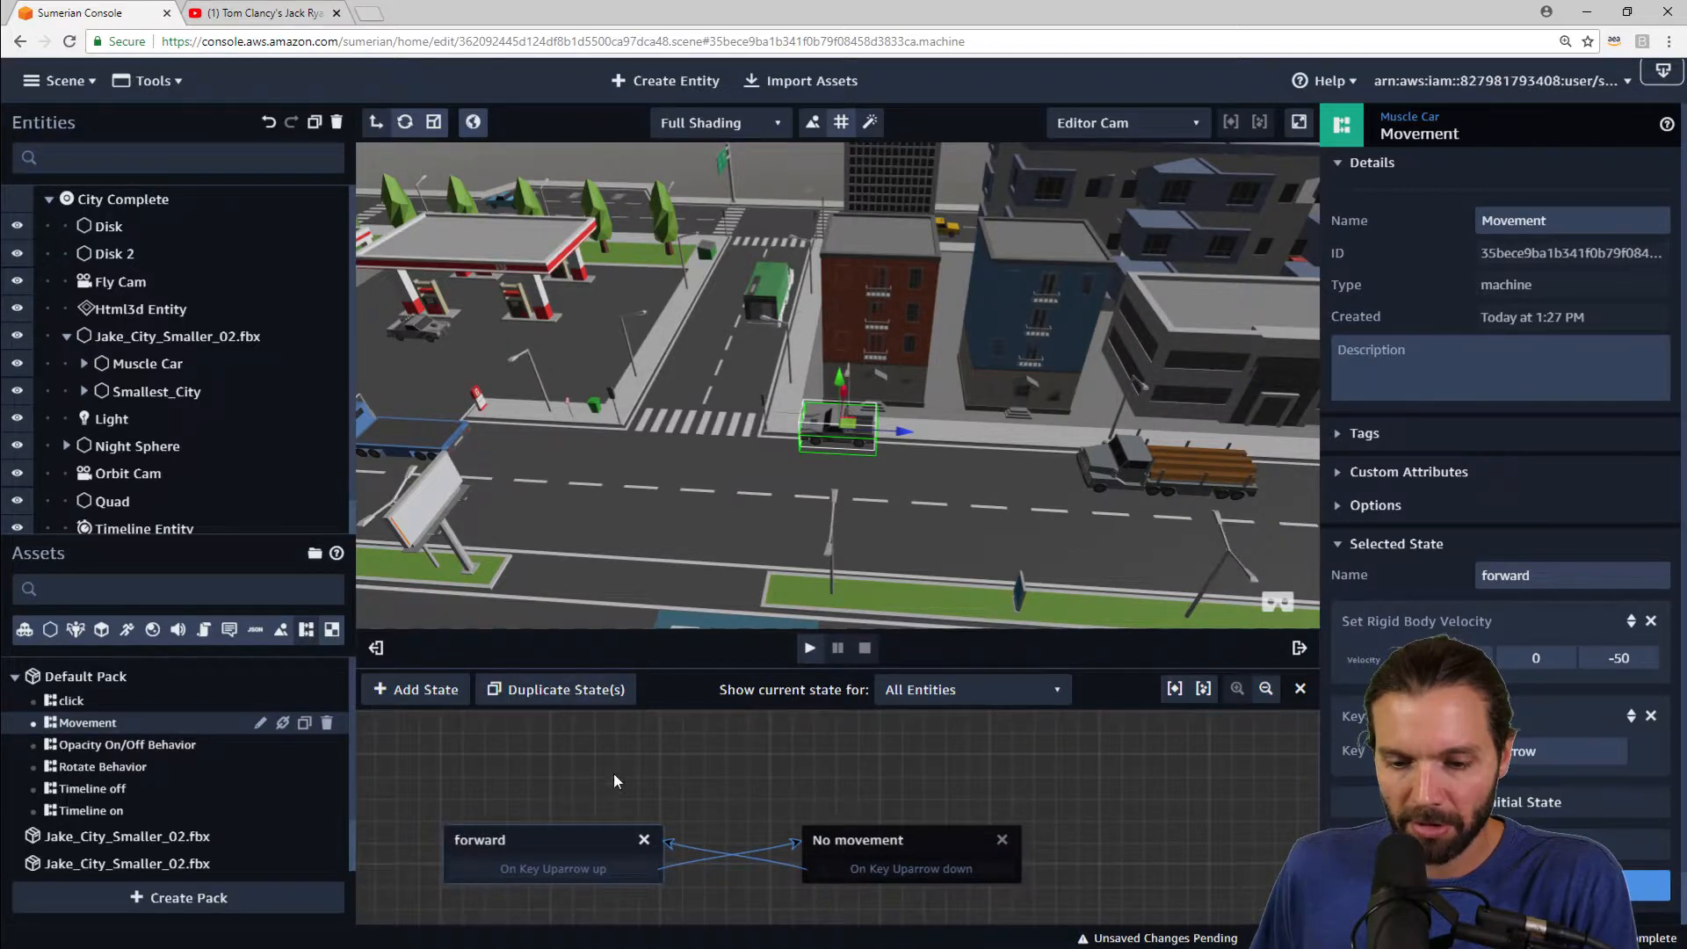
drag(563, 839, 562, 801)
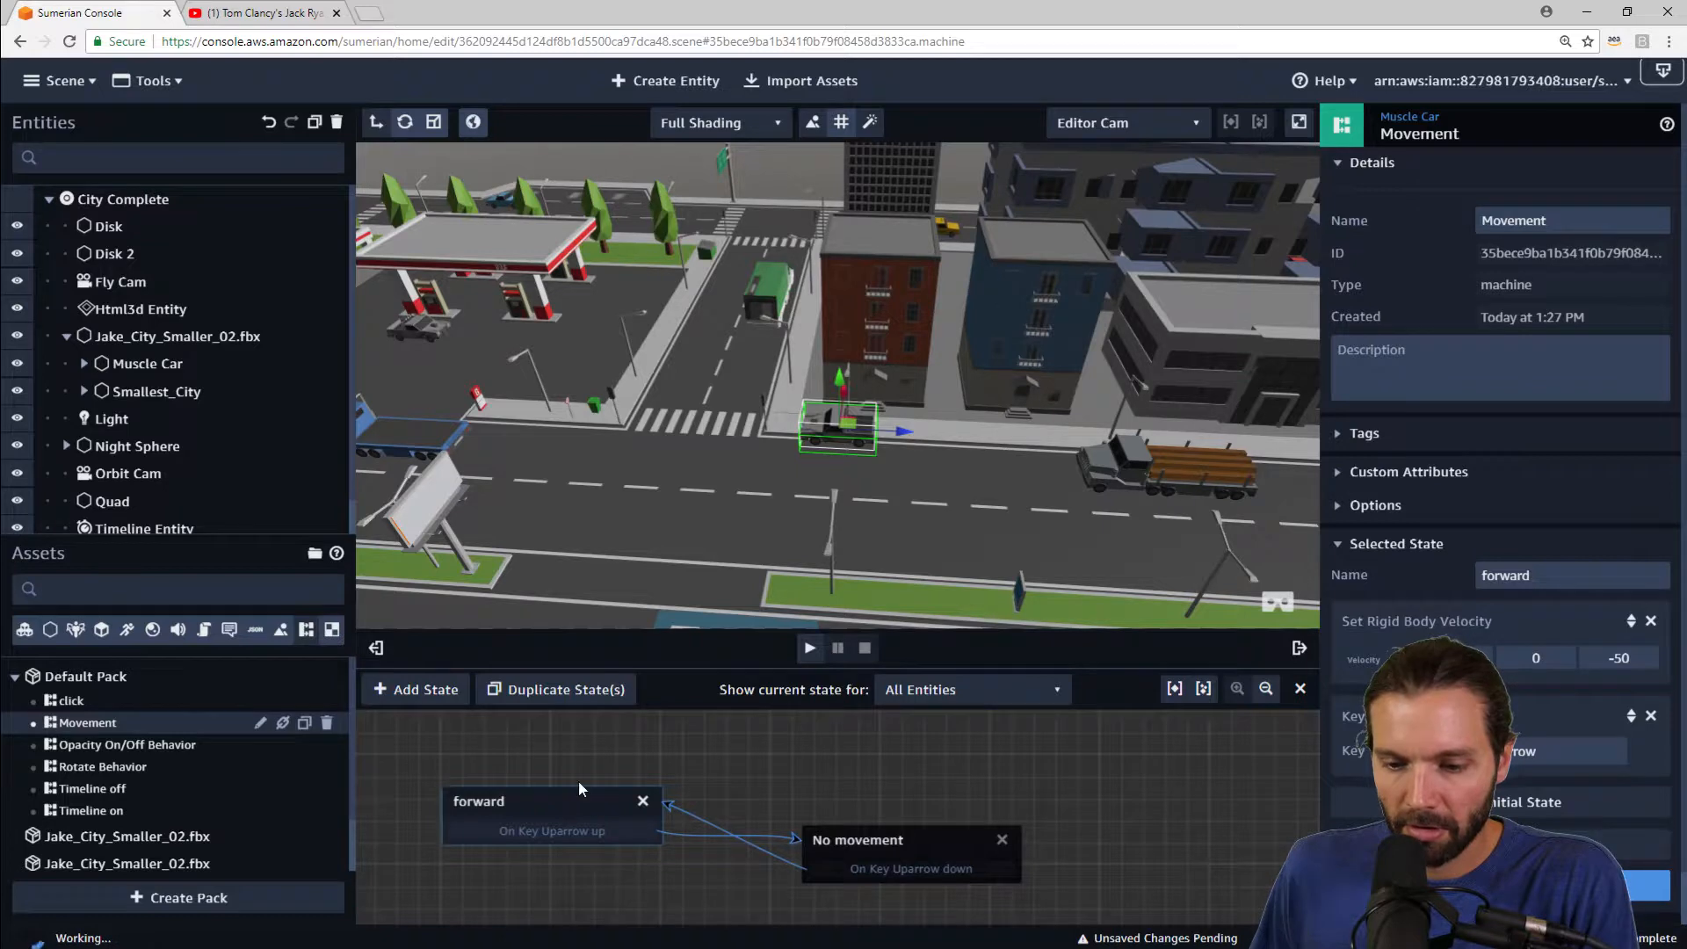
right_drag(888, 780, 1048, 764)
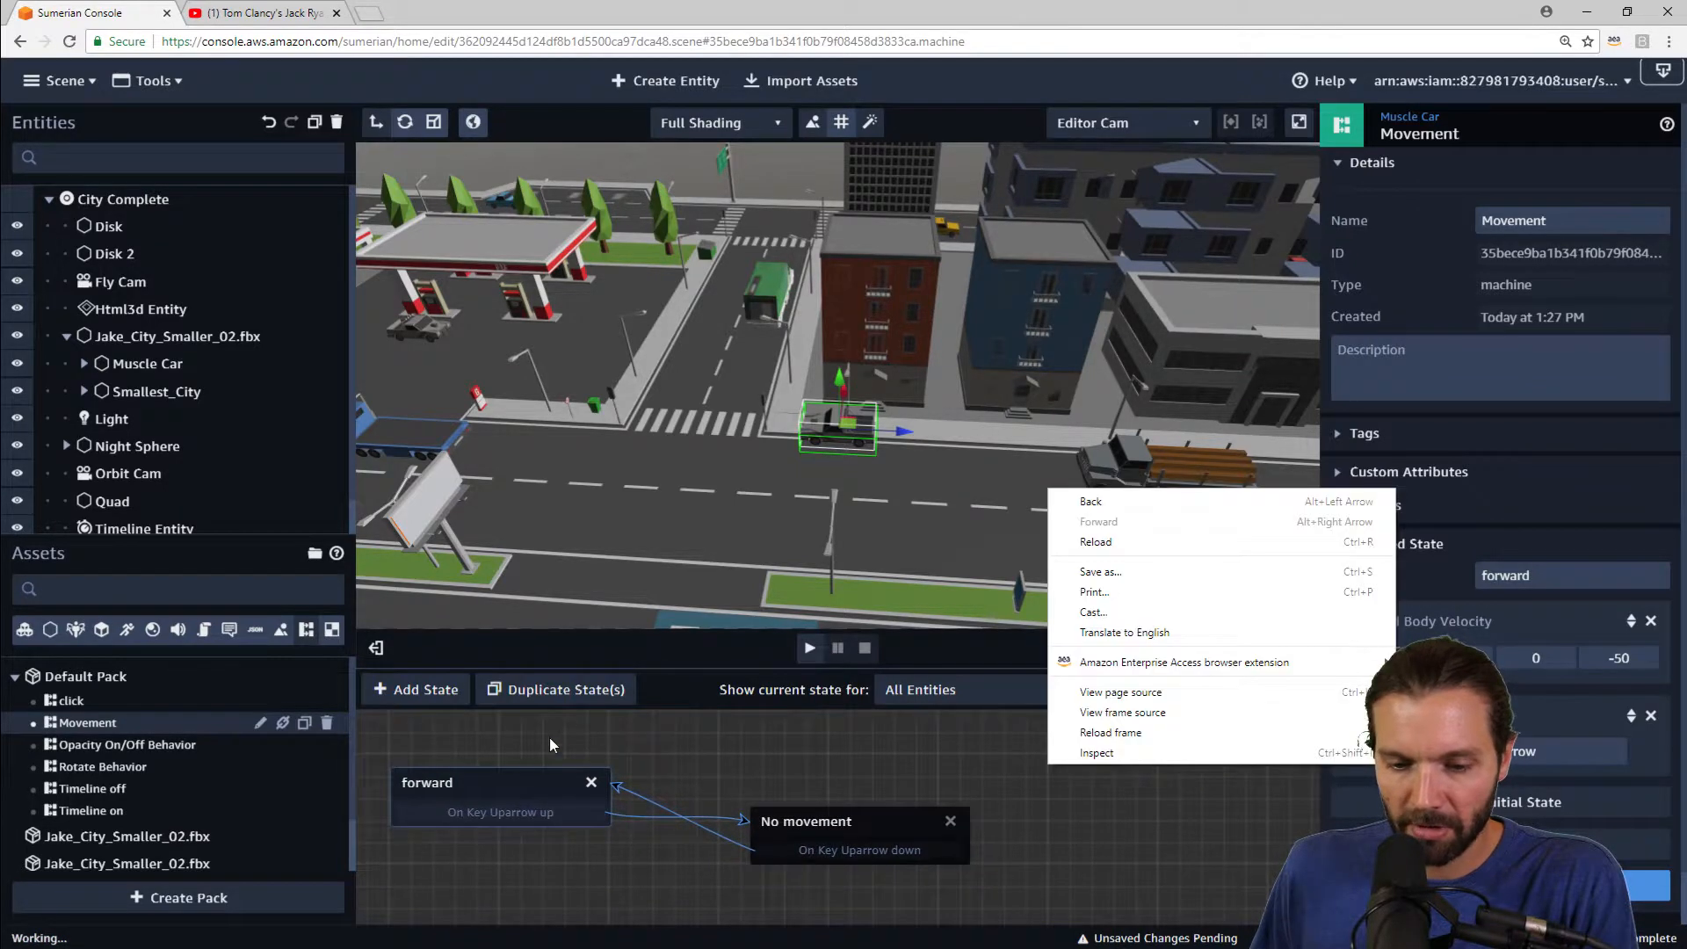
click(566, 751)
click(550, 782)
click(569, 691)
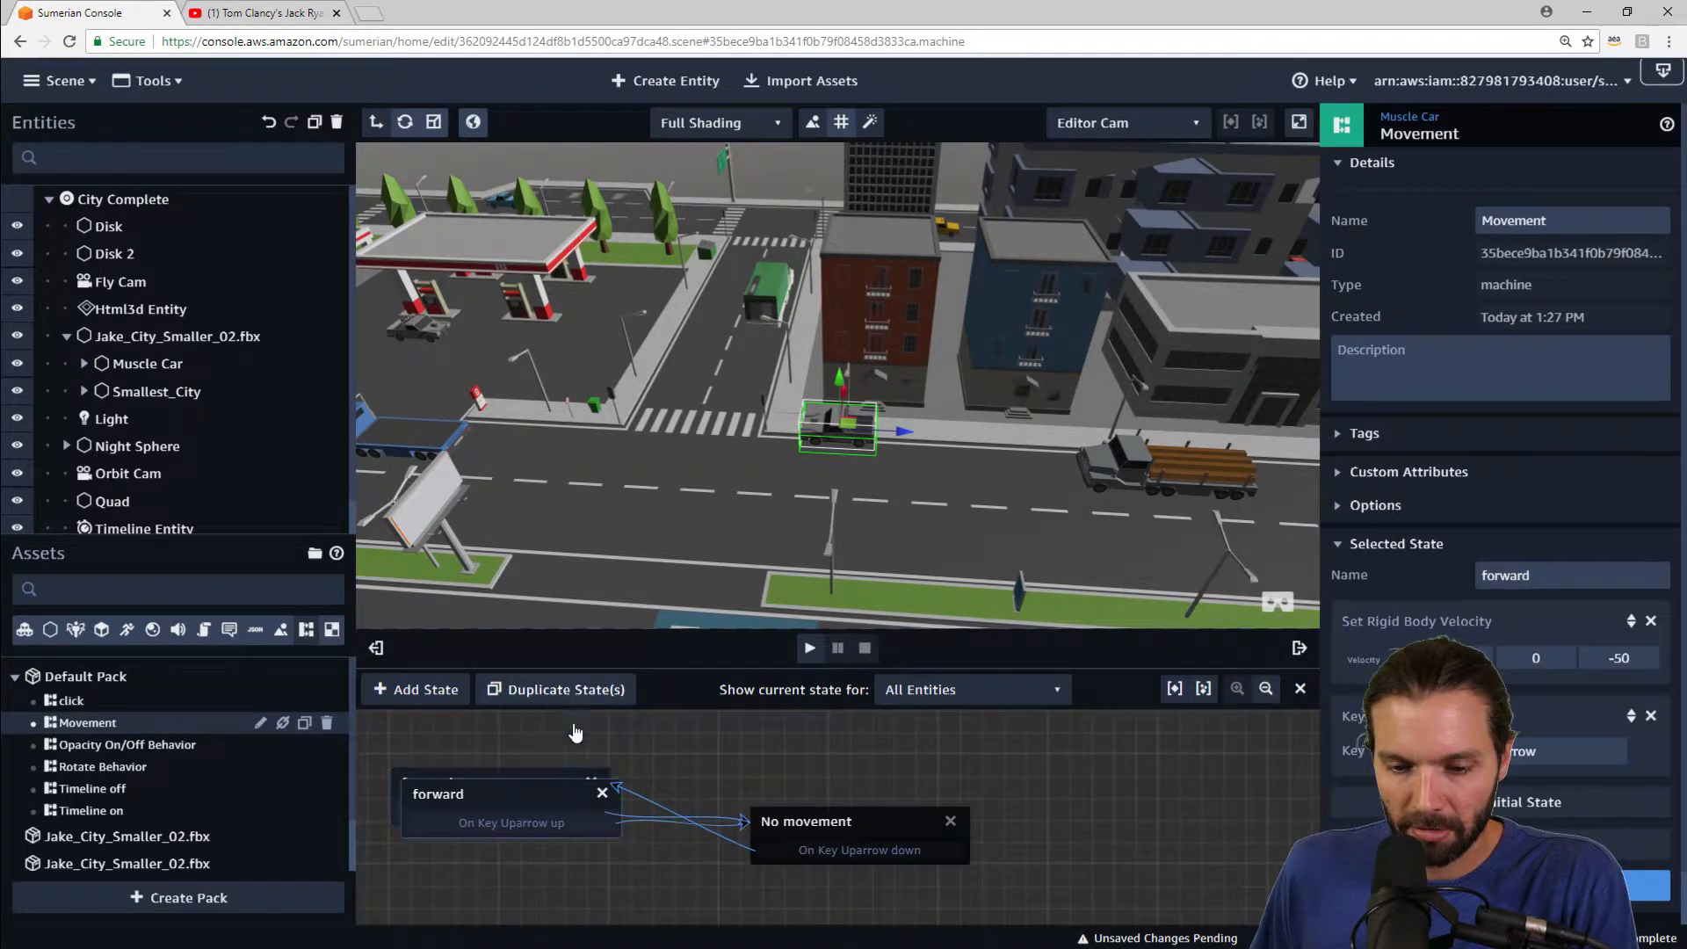
drag(537, 791, 1168, 757)
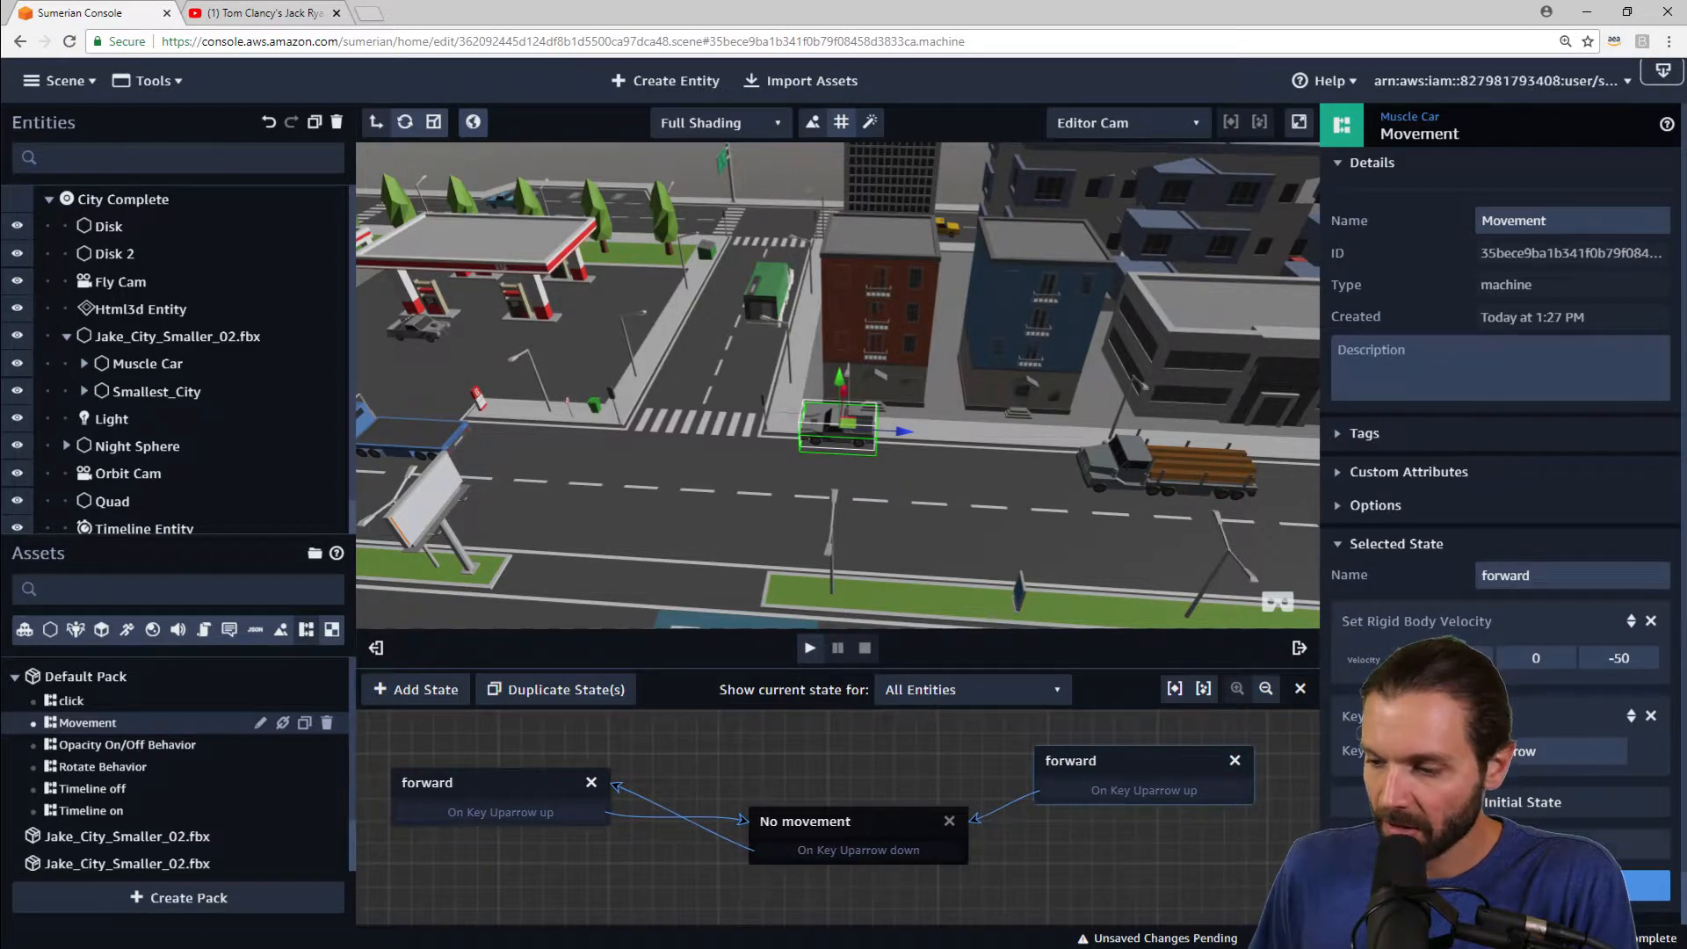
Step: Try adding a Key Down action for the down arrow to the copied state, then remove it again
click(1500, 885)
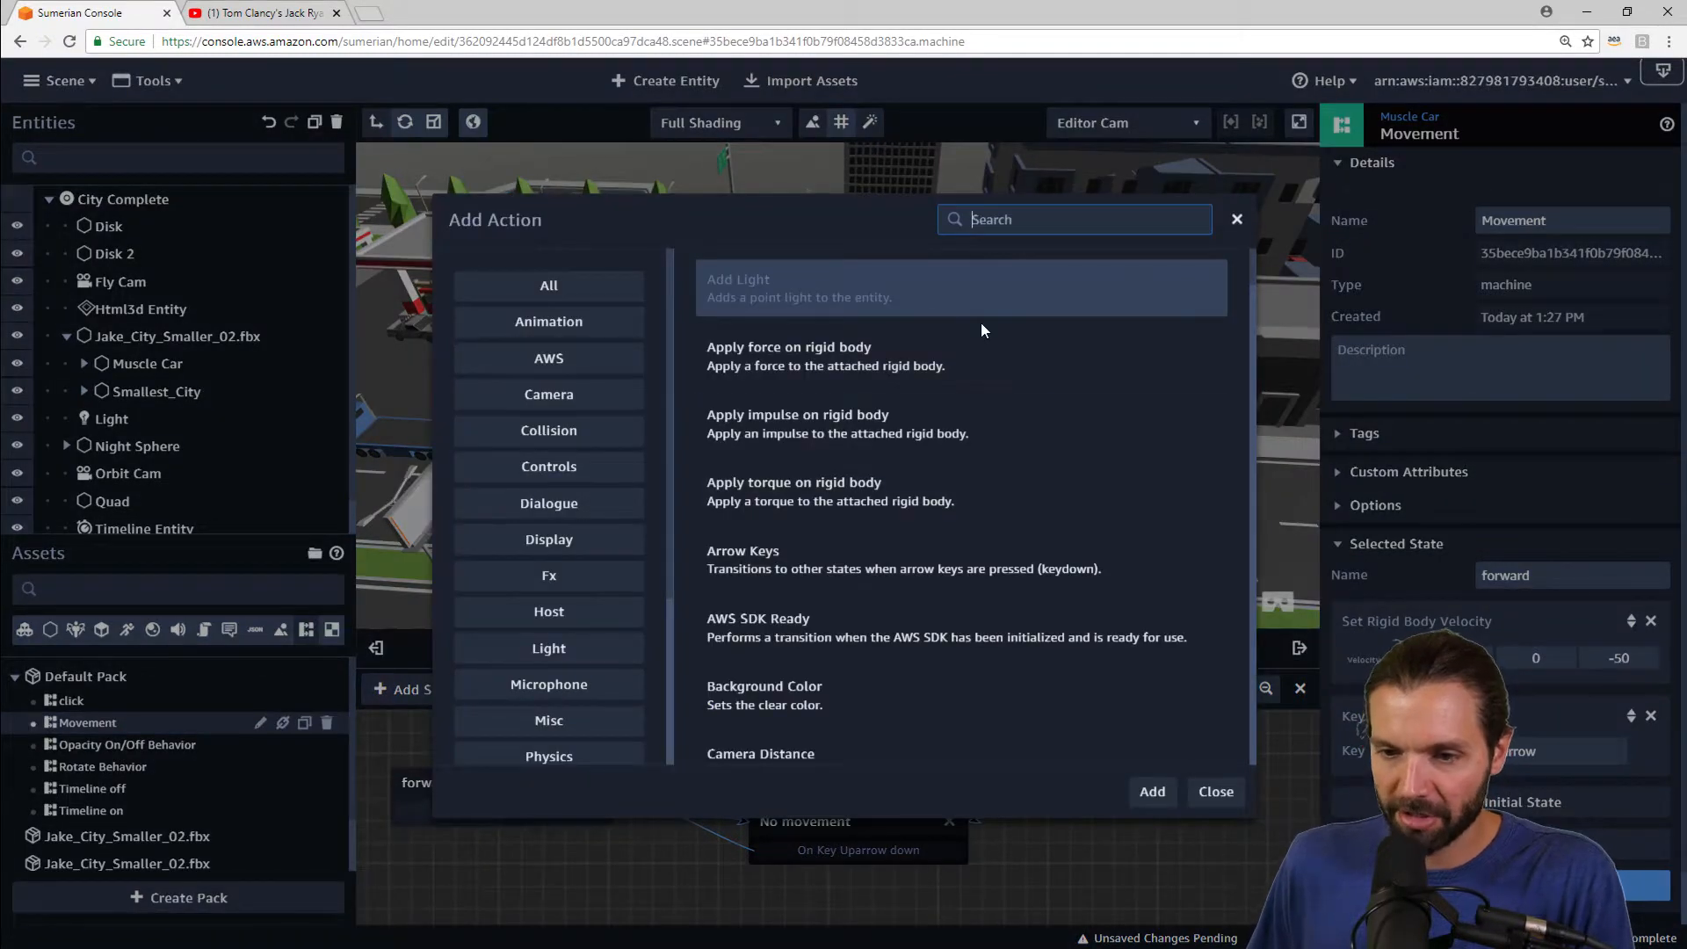
text(k)
key(BackSpace)
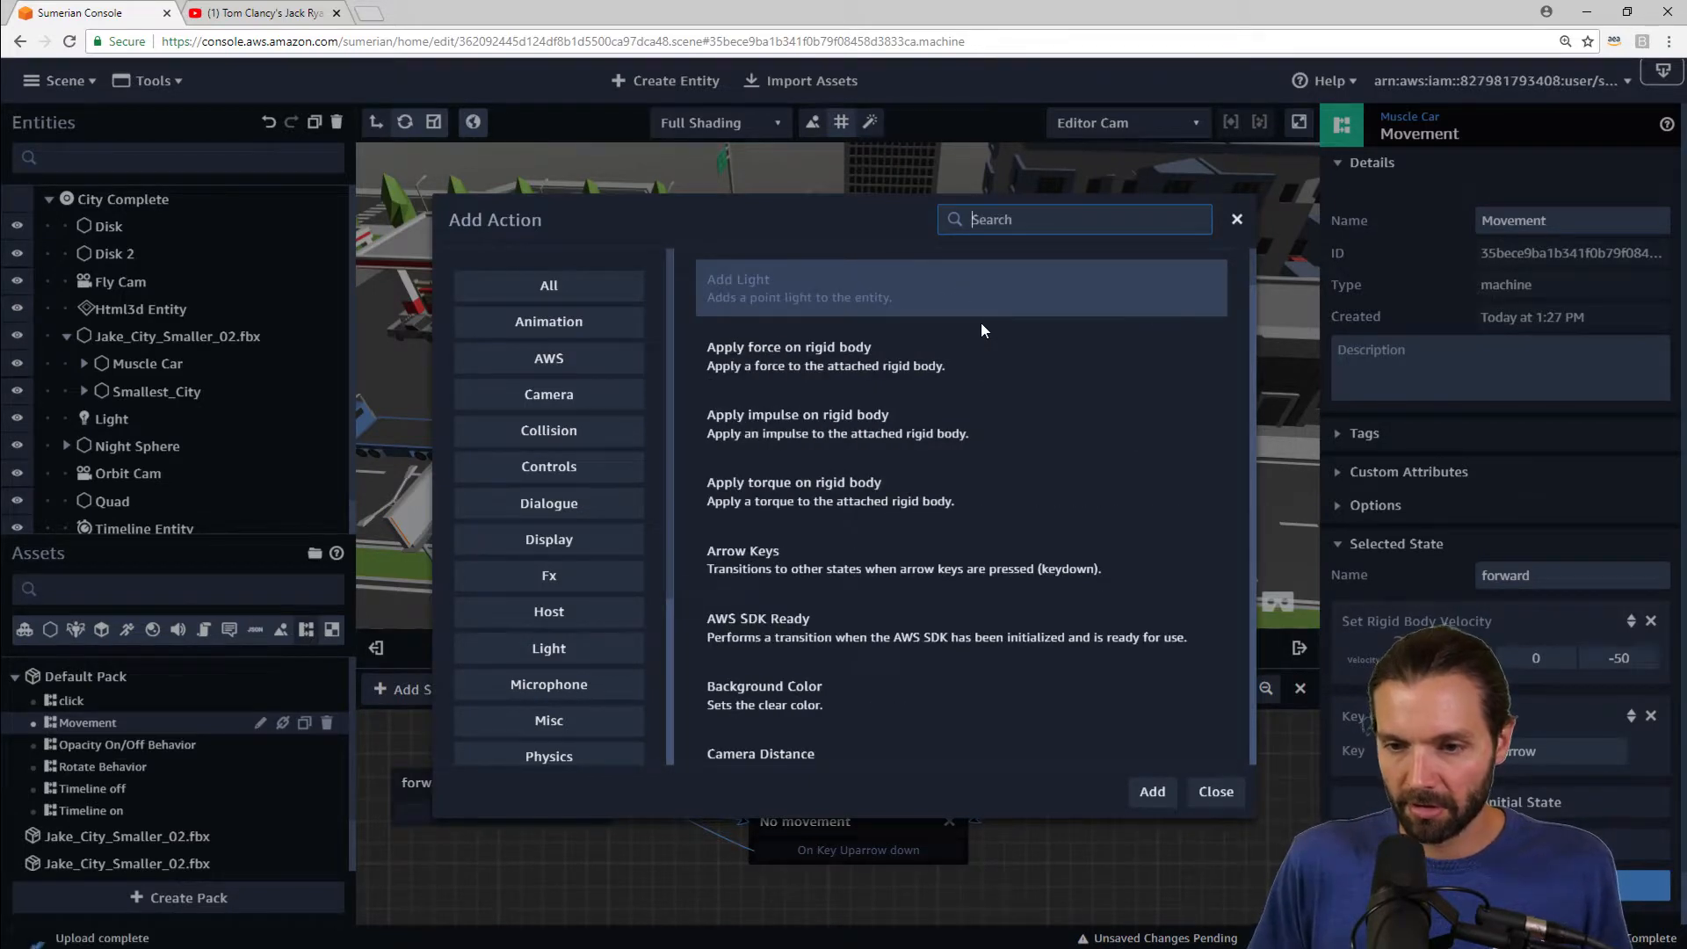
text(key down)
key(Return)
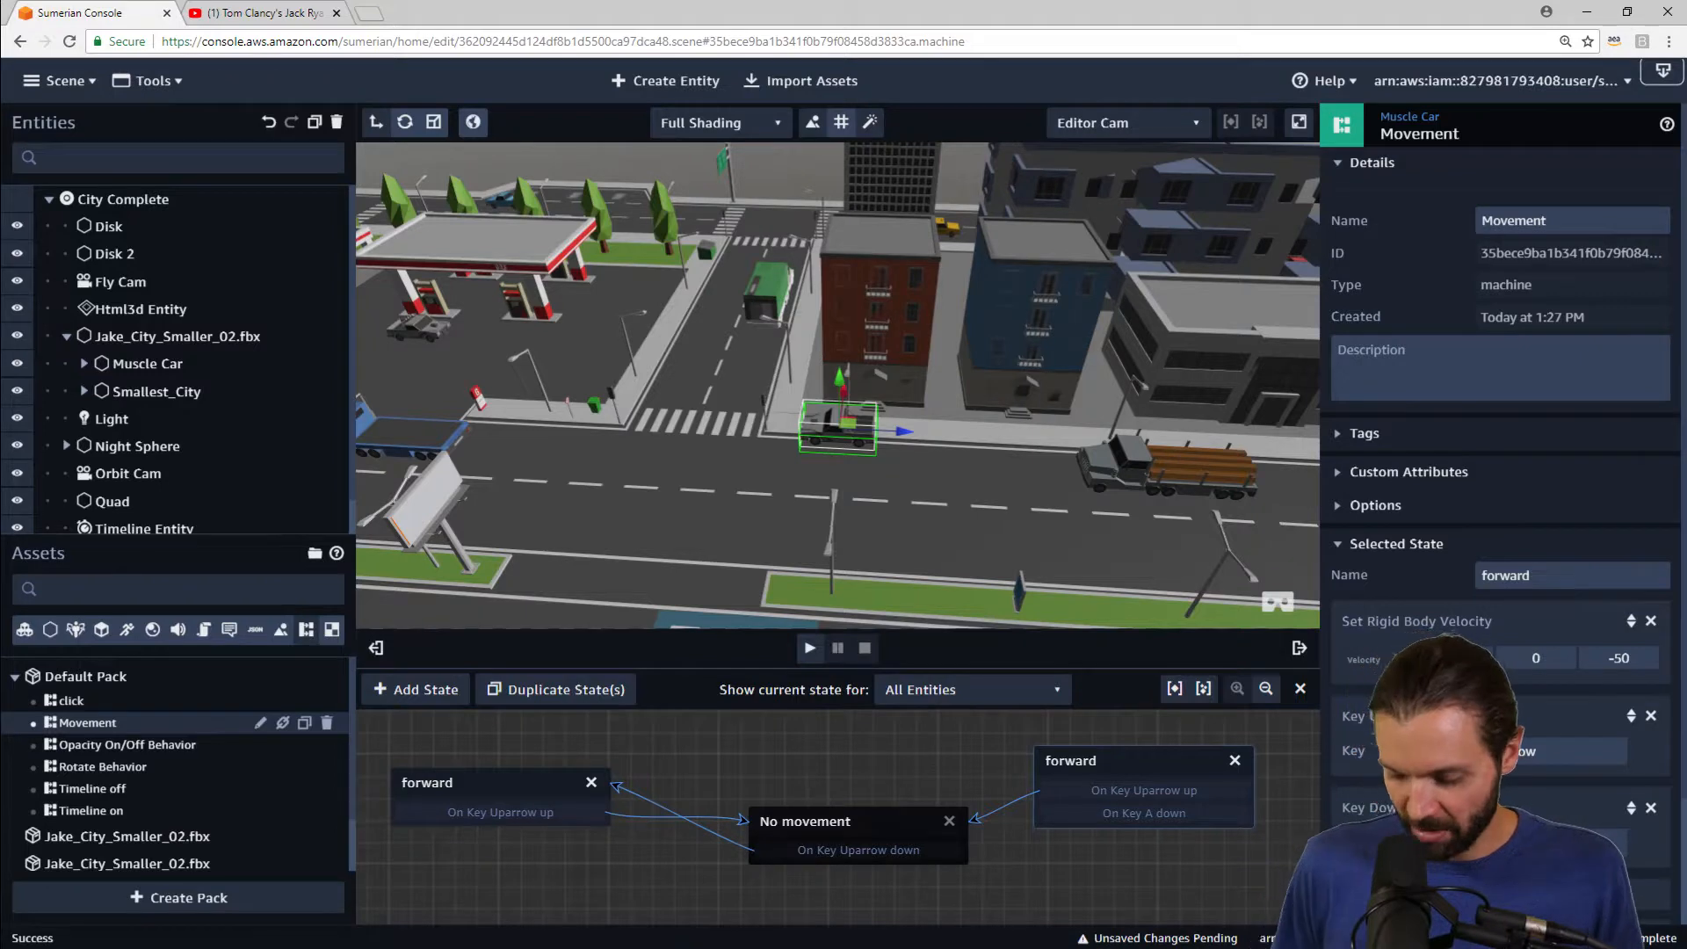
key(Down)
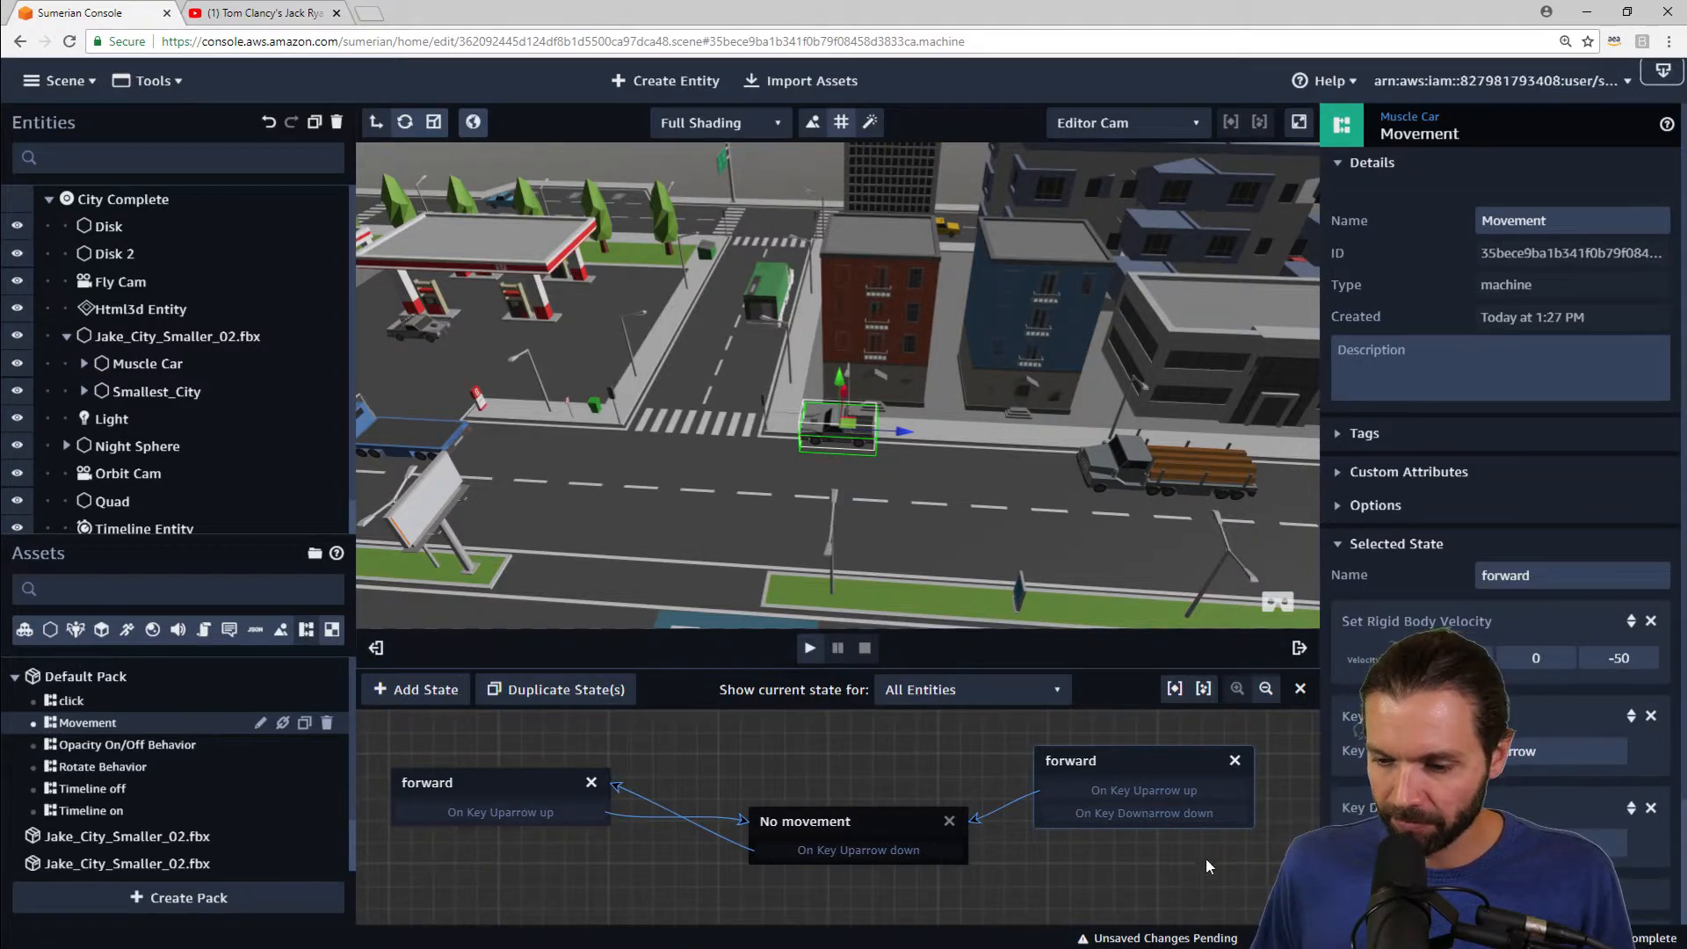
click(1650, 807)
Step: Add a Key Down action with the Downarrow key to the No movement state
click(937, 829)
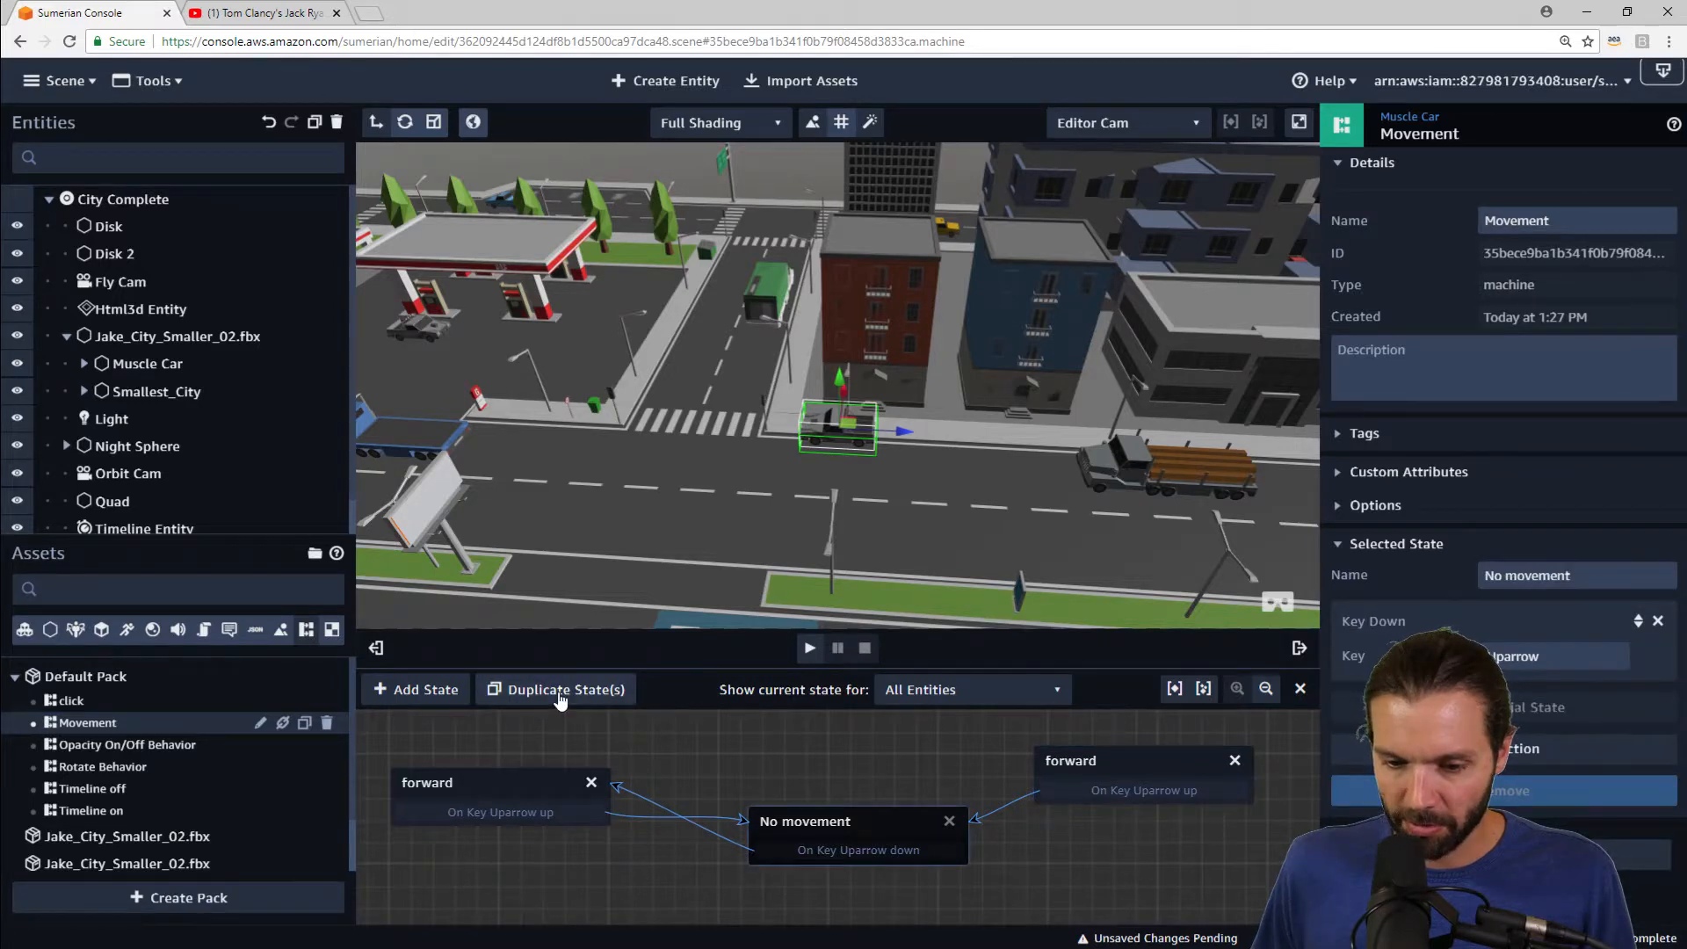
click(1529, 748)
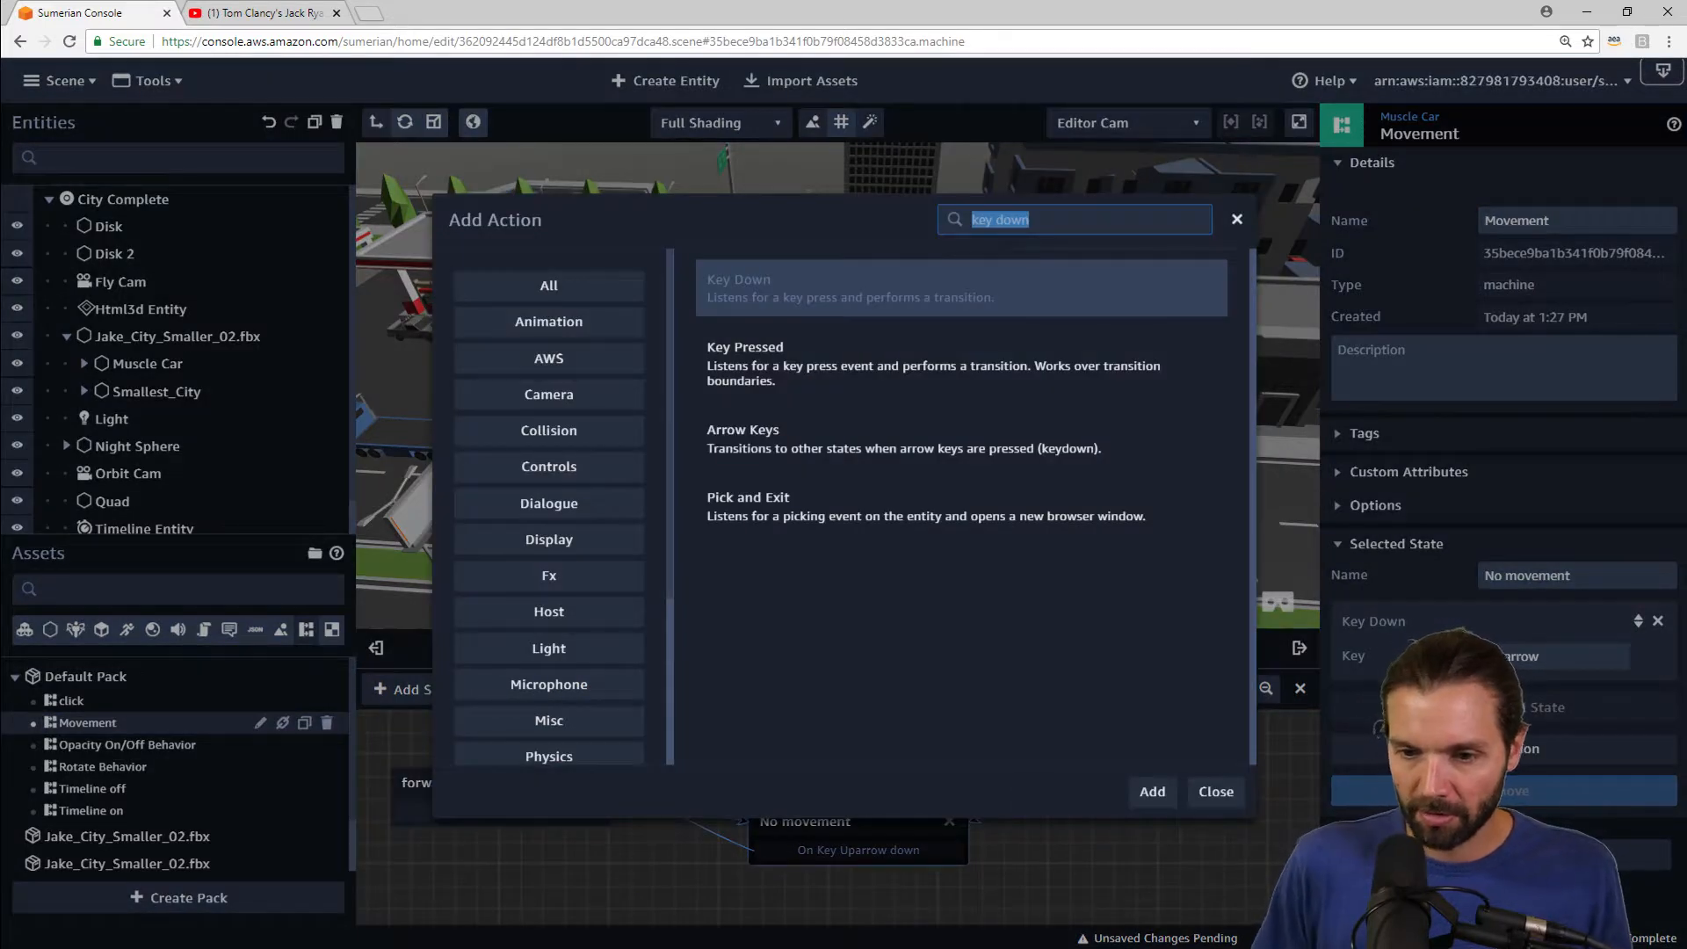
key(Return)
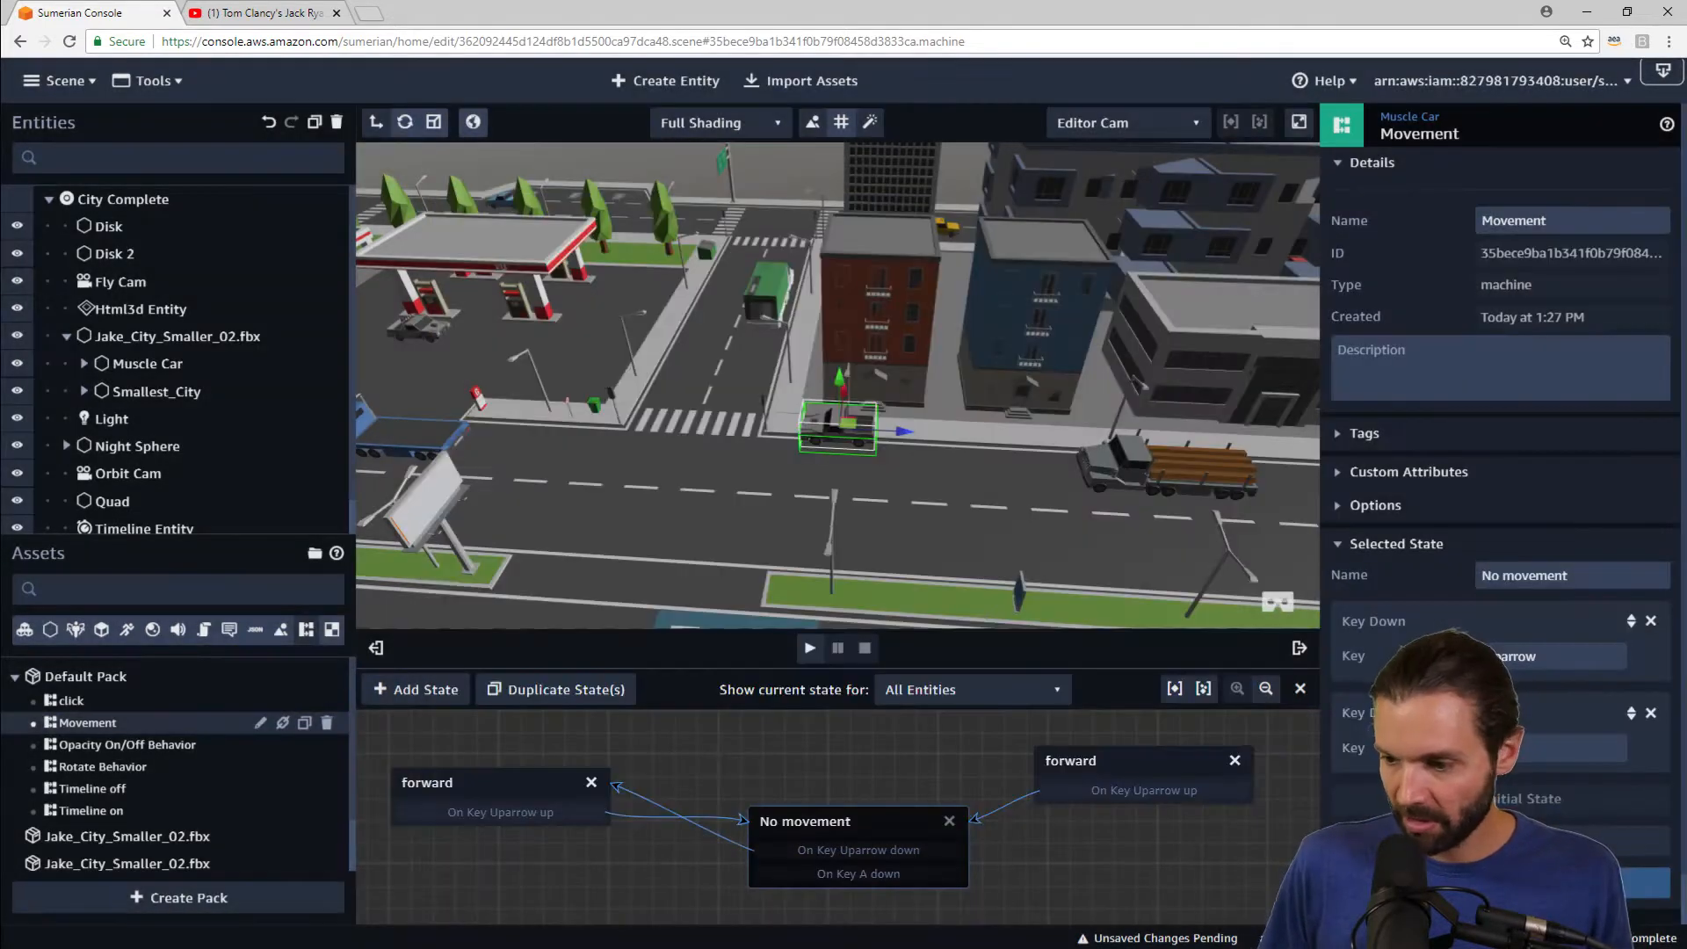
click(1545, 745)
key(Down)
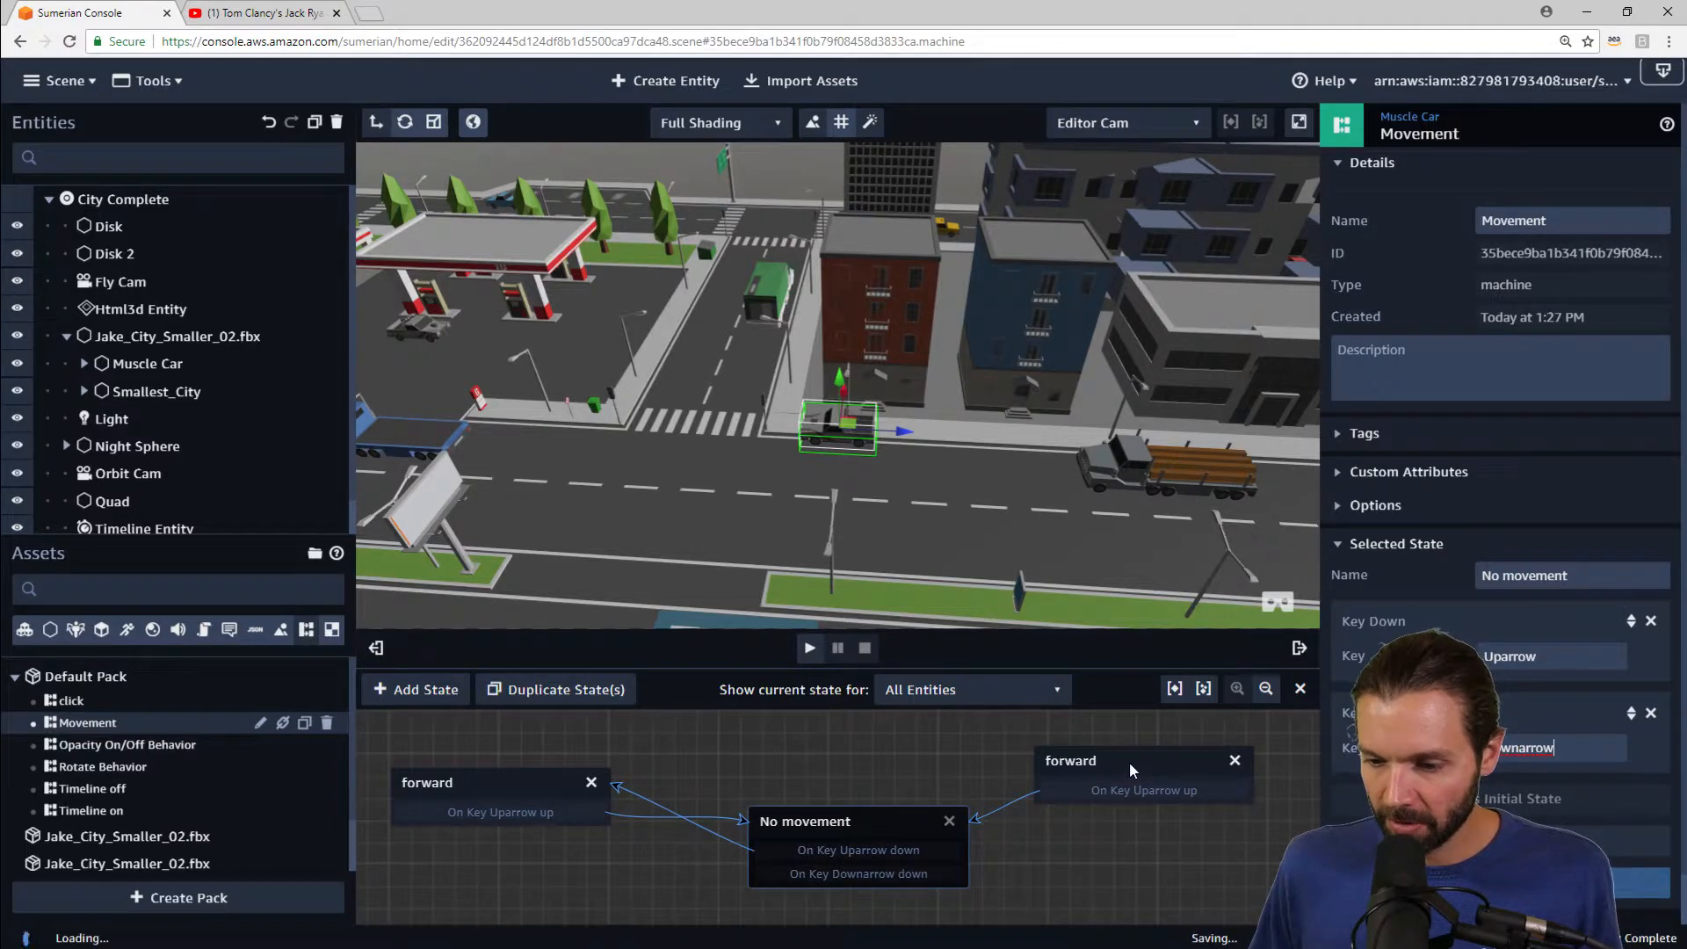
Step: Set the copied state's Z velocity to 50 and link No movement's Downarrow down transition to it
click(1130, 761)
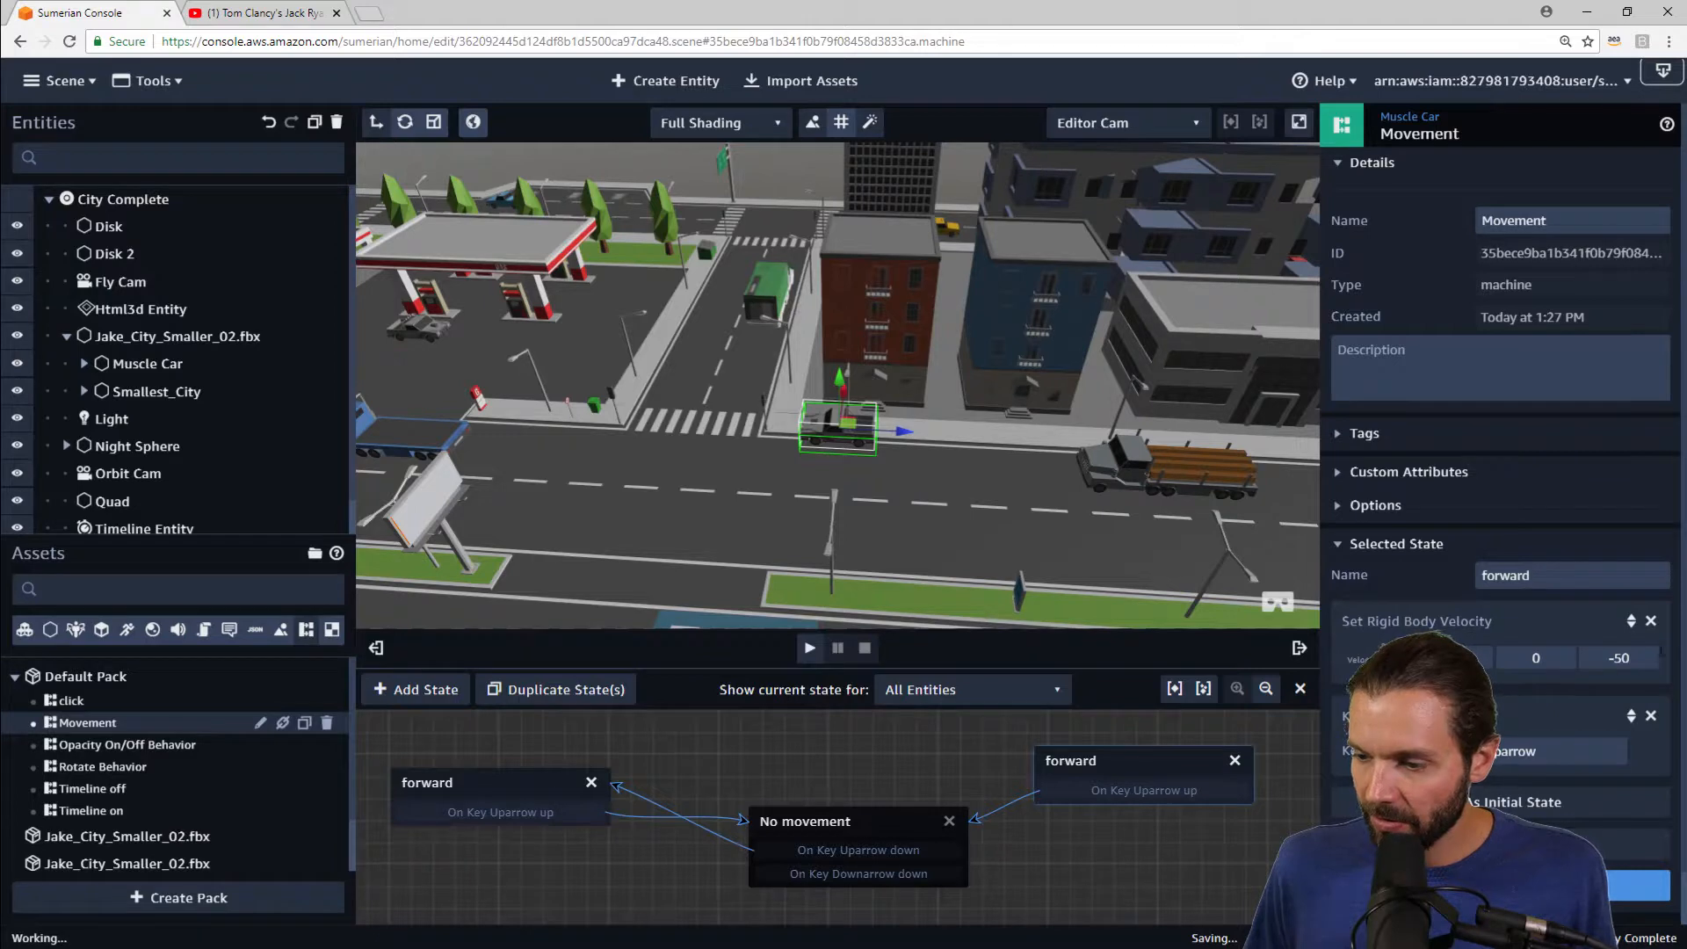
key(BackSpace)
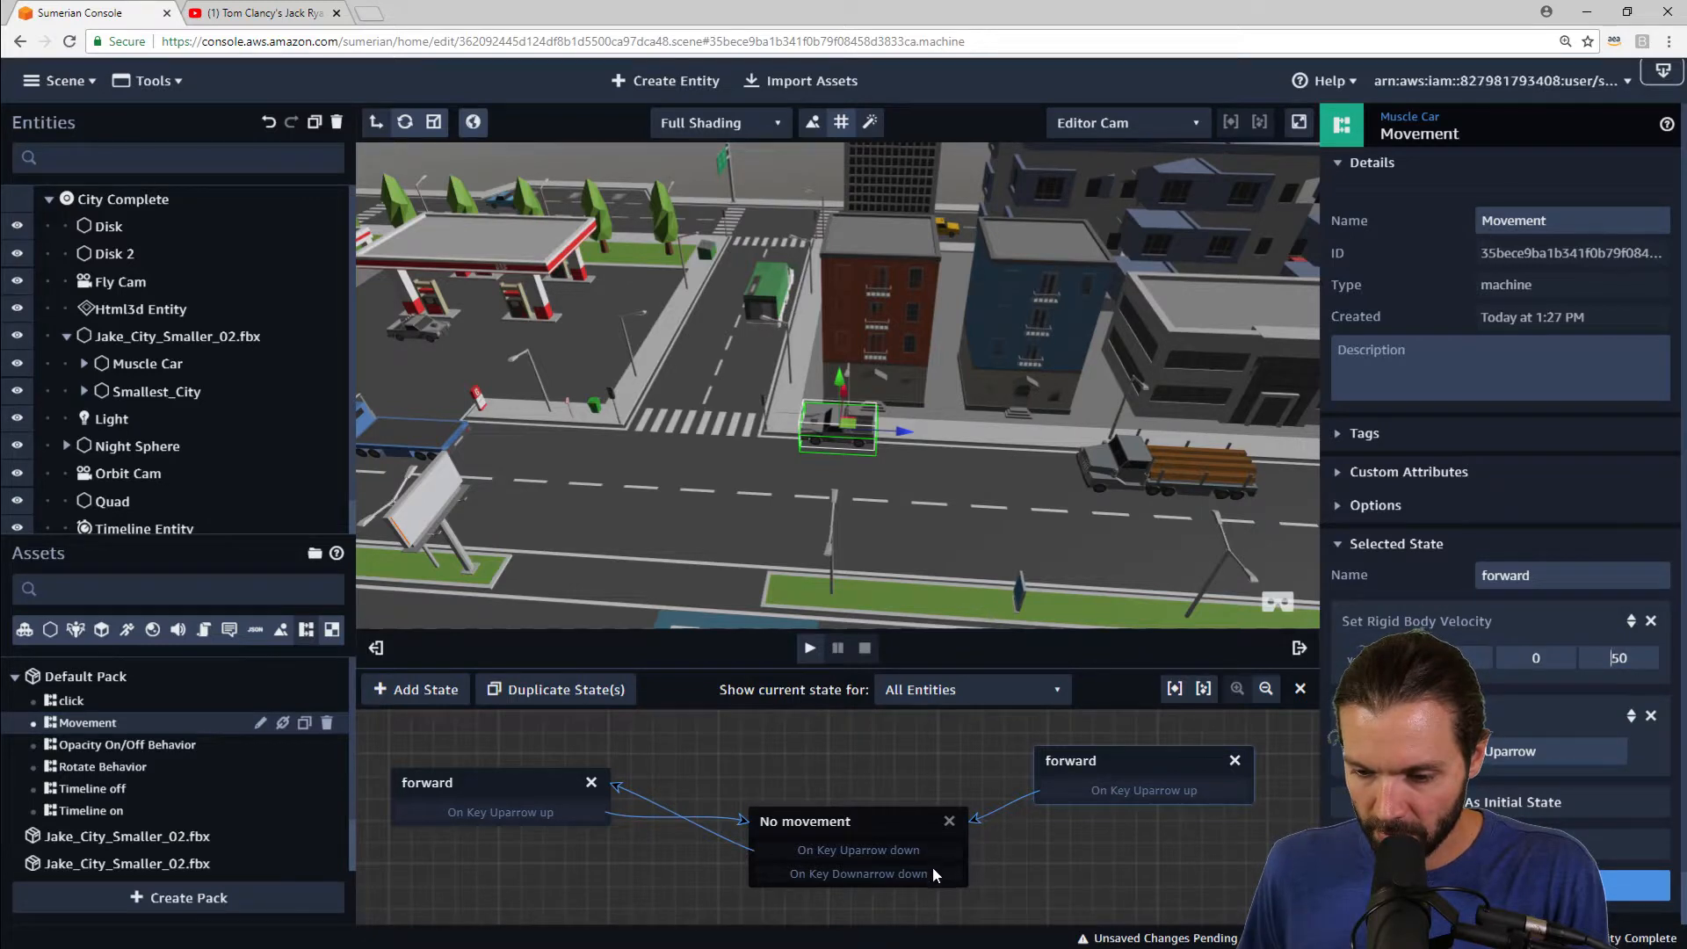
drag(933, 873, 1152, 744)
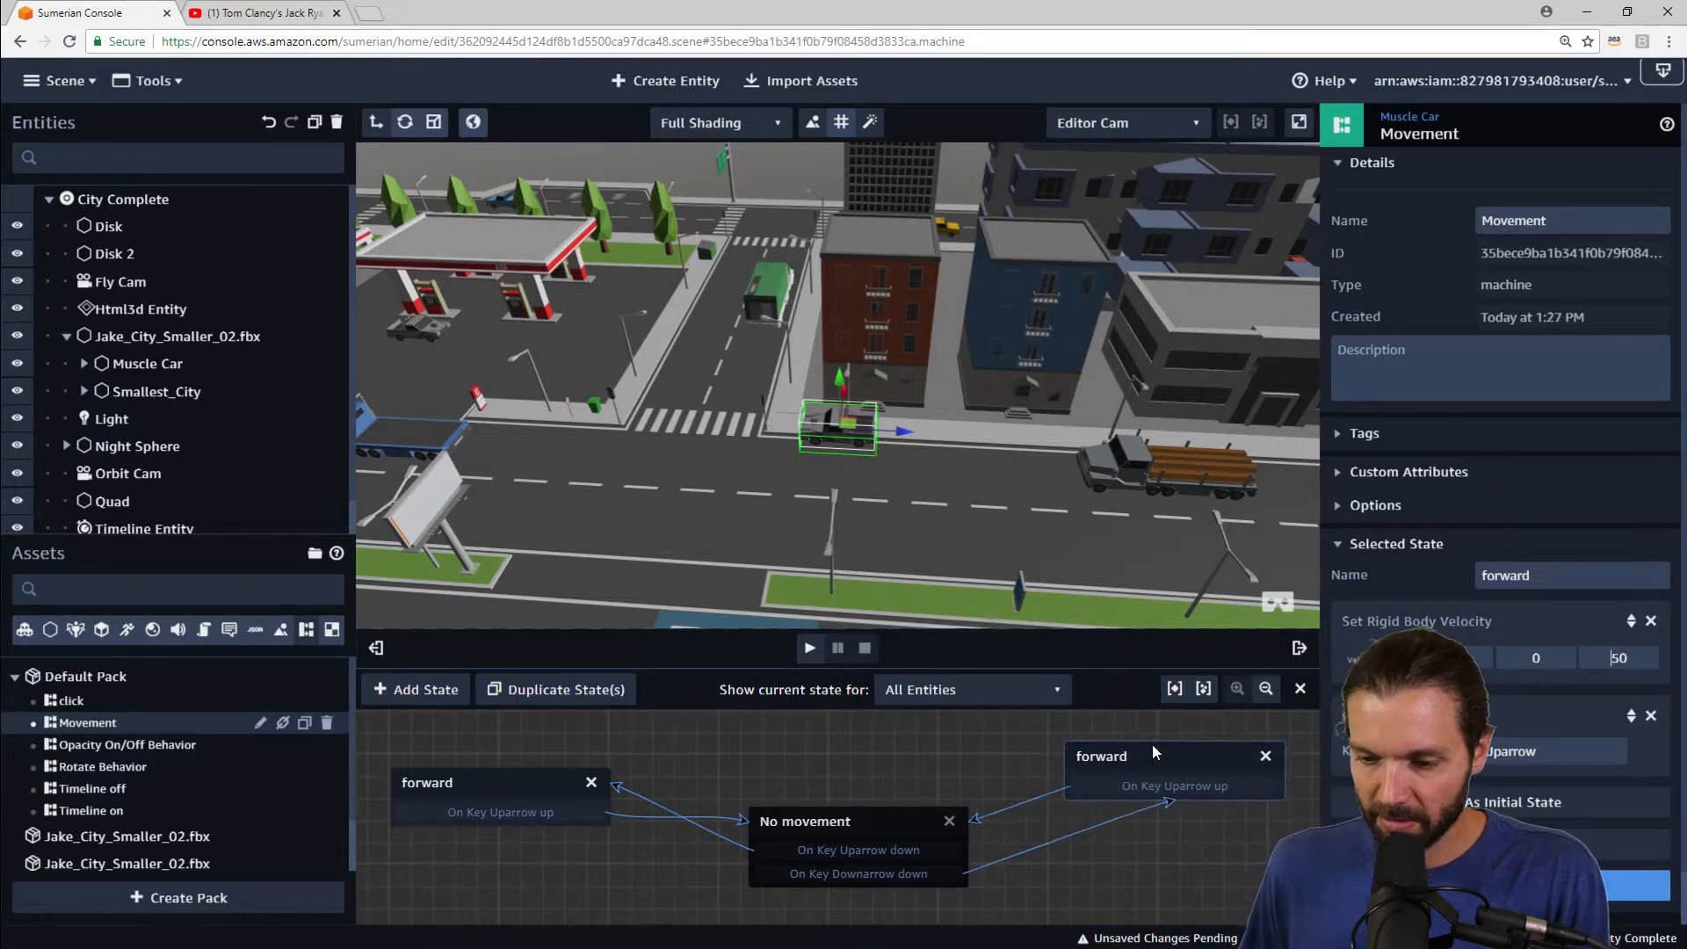
Step: Play the scene, test the car with the arrow keys while orbiting, and stop playback
click(819, 647)
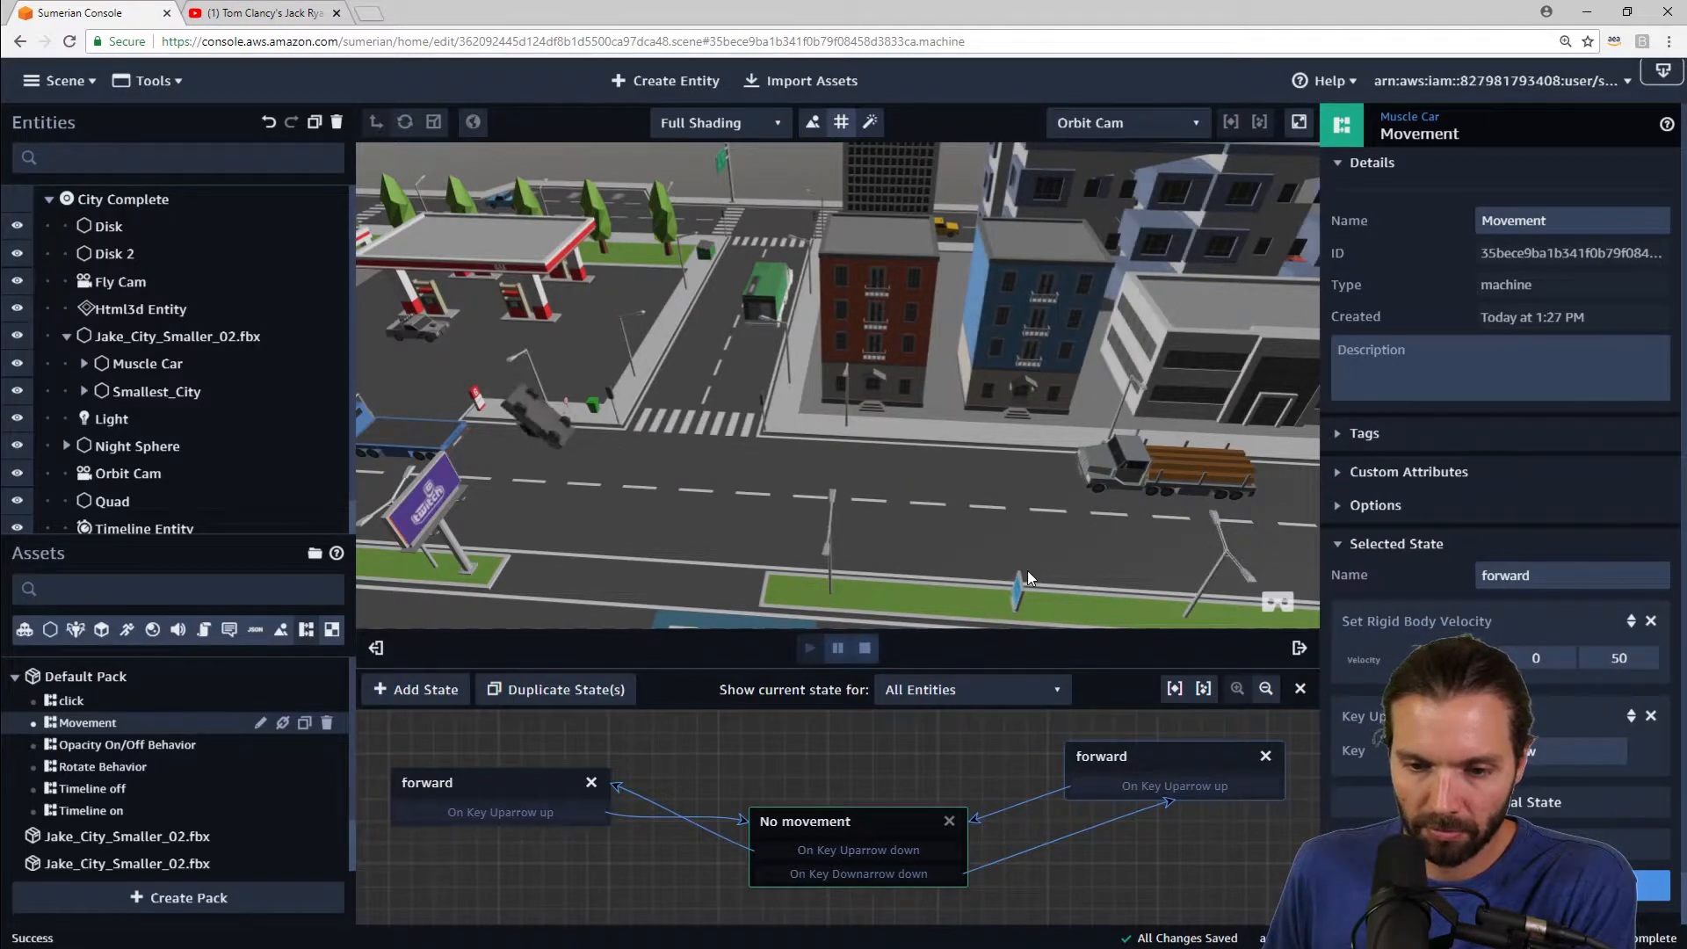
key(Up)
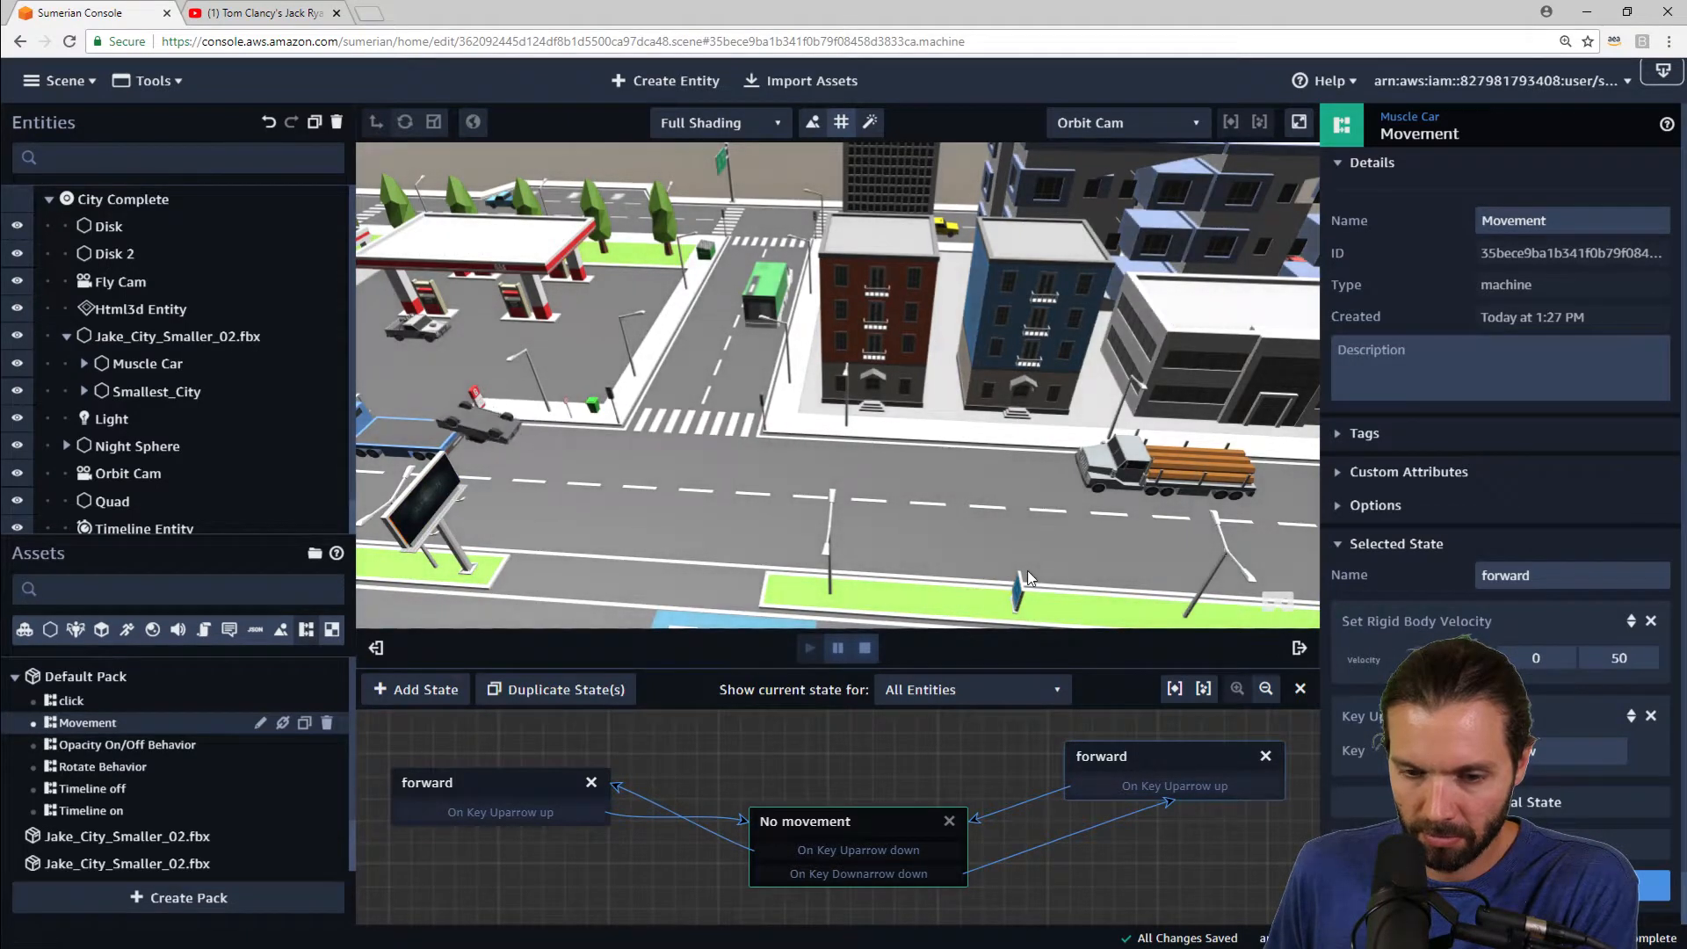
key(Up)
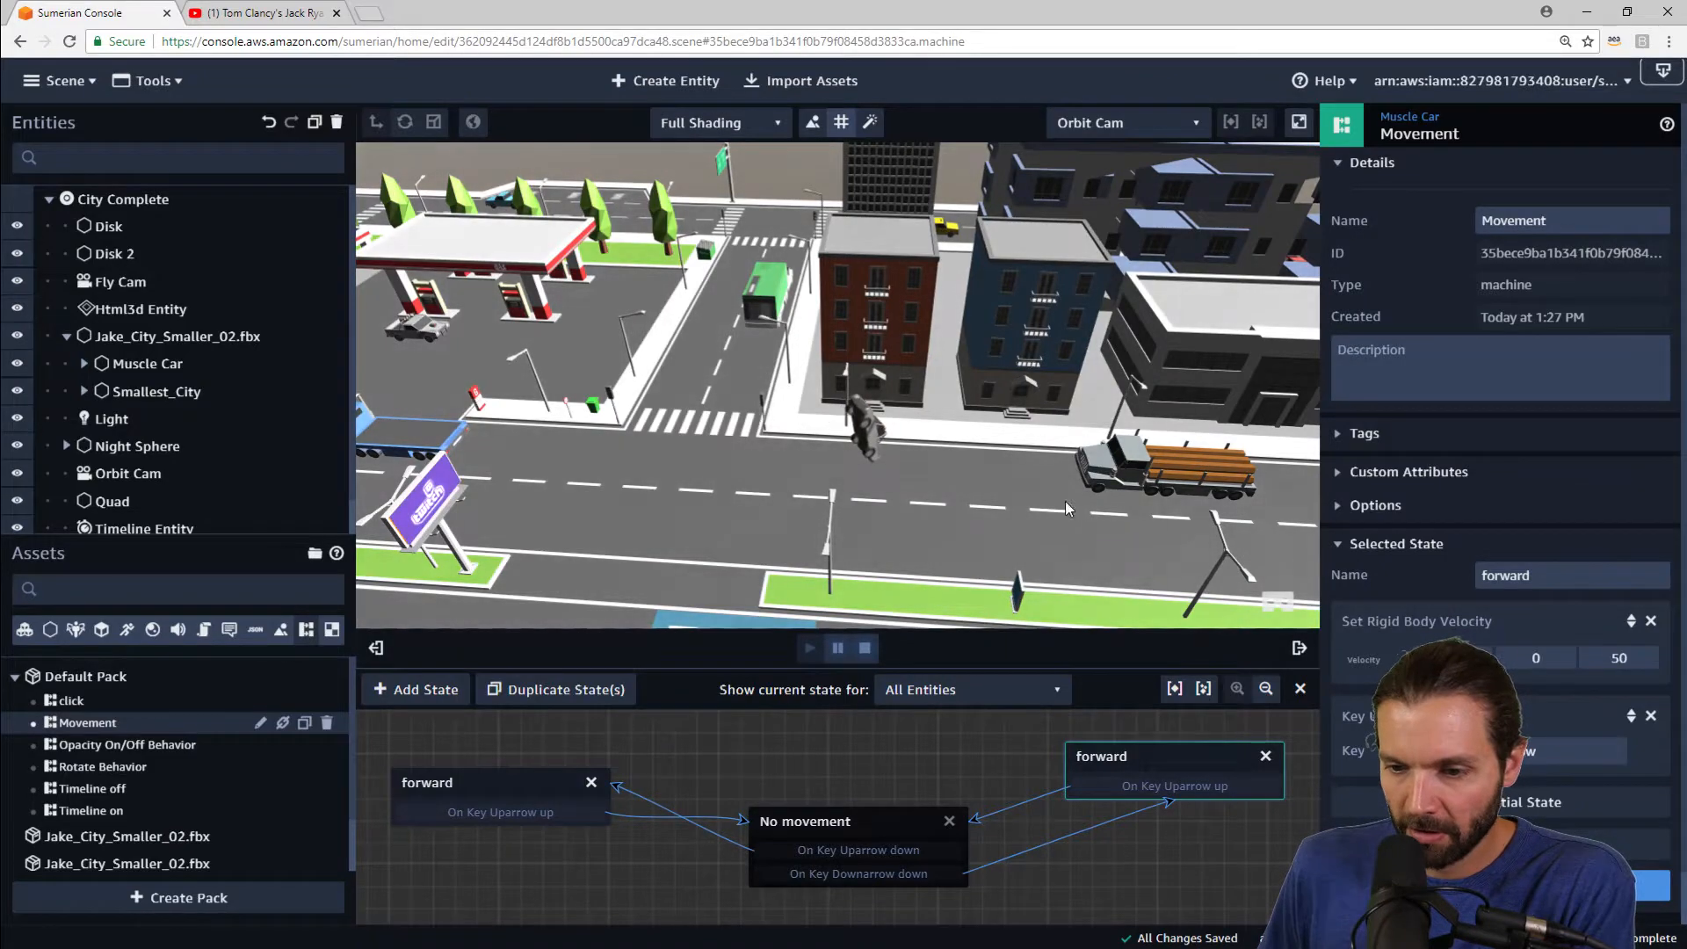
drag(1140, 504, 1053, 552)
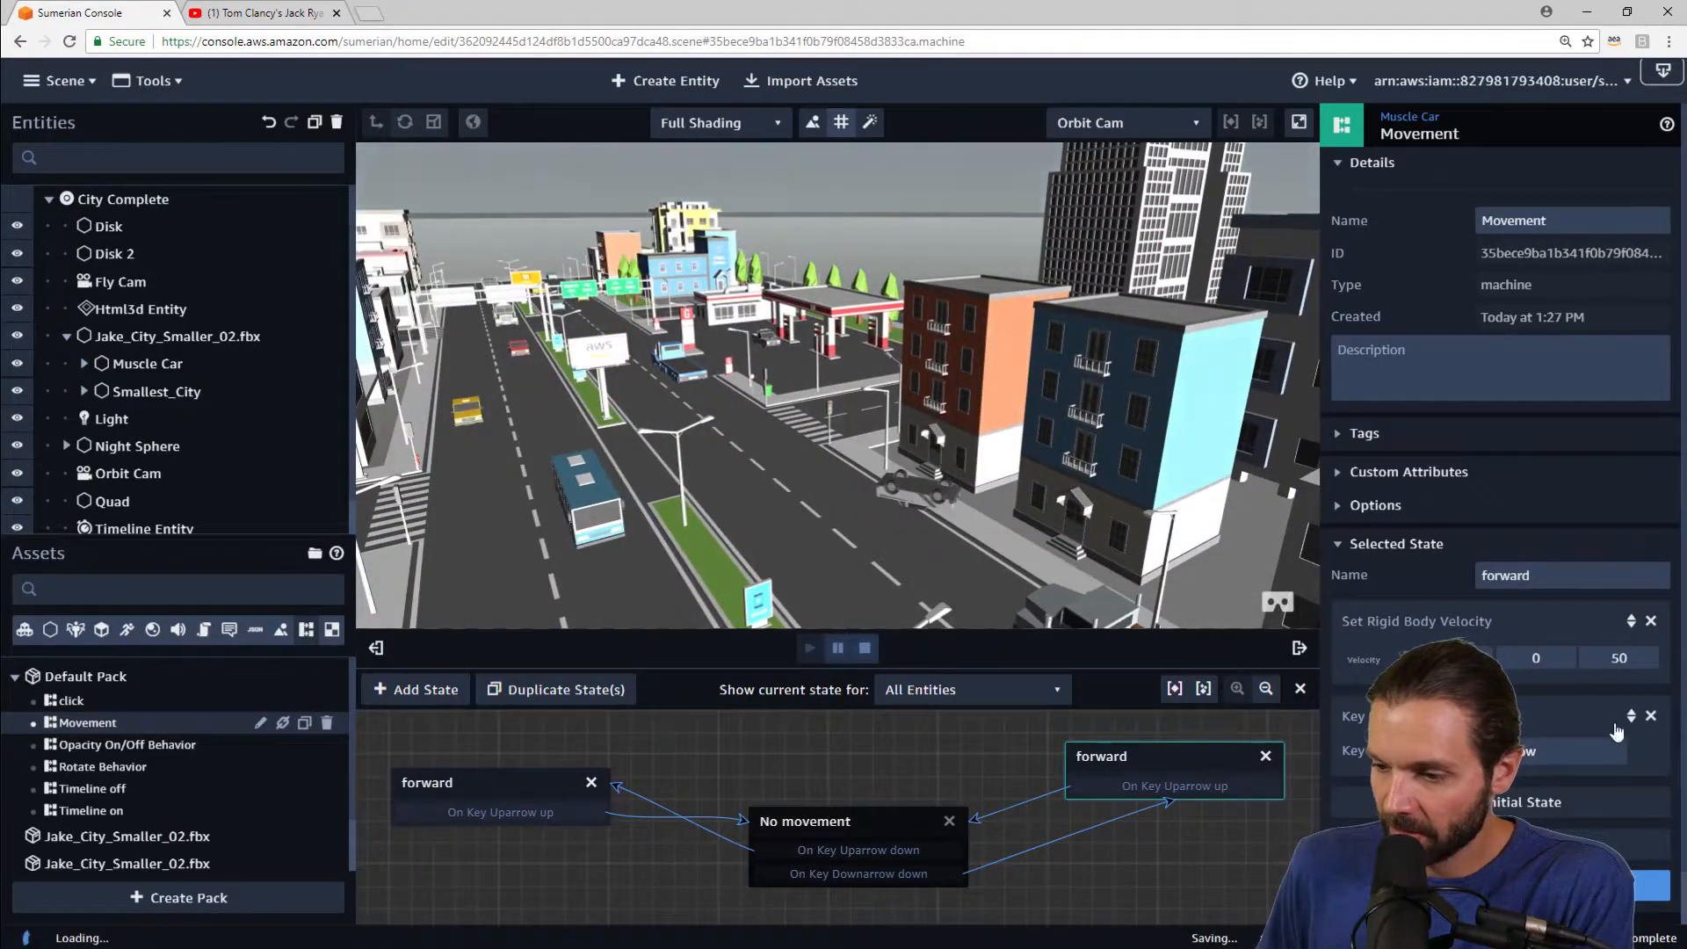
click(867, 650)
Step: Replace the copied state's Set Rigid Body Velocity action with a Tween Move action
drag(492, 780, 492, 768)
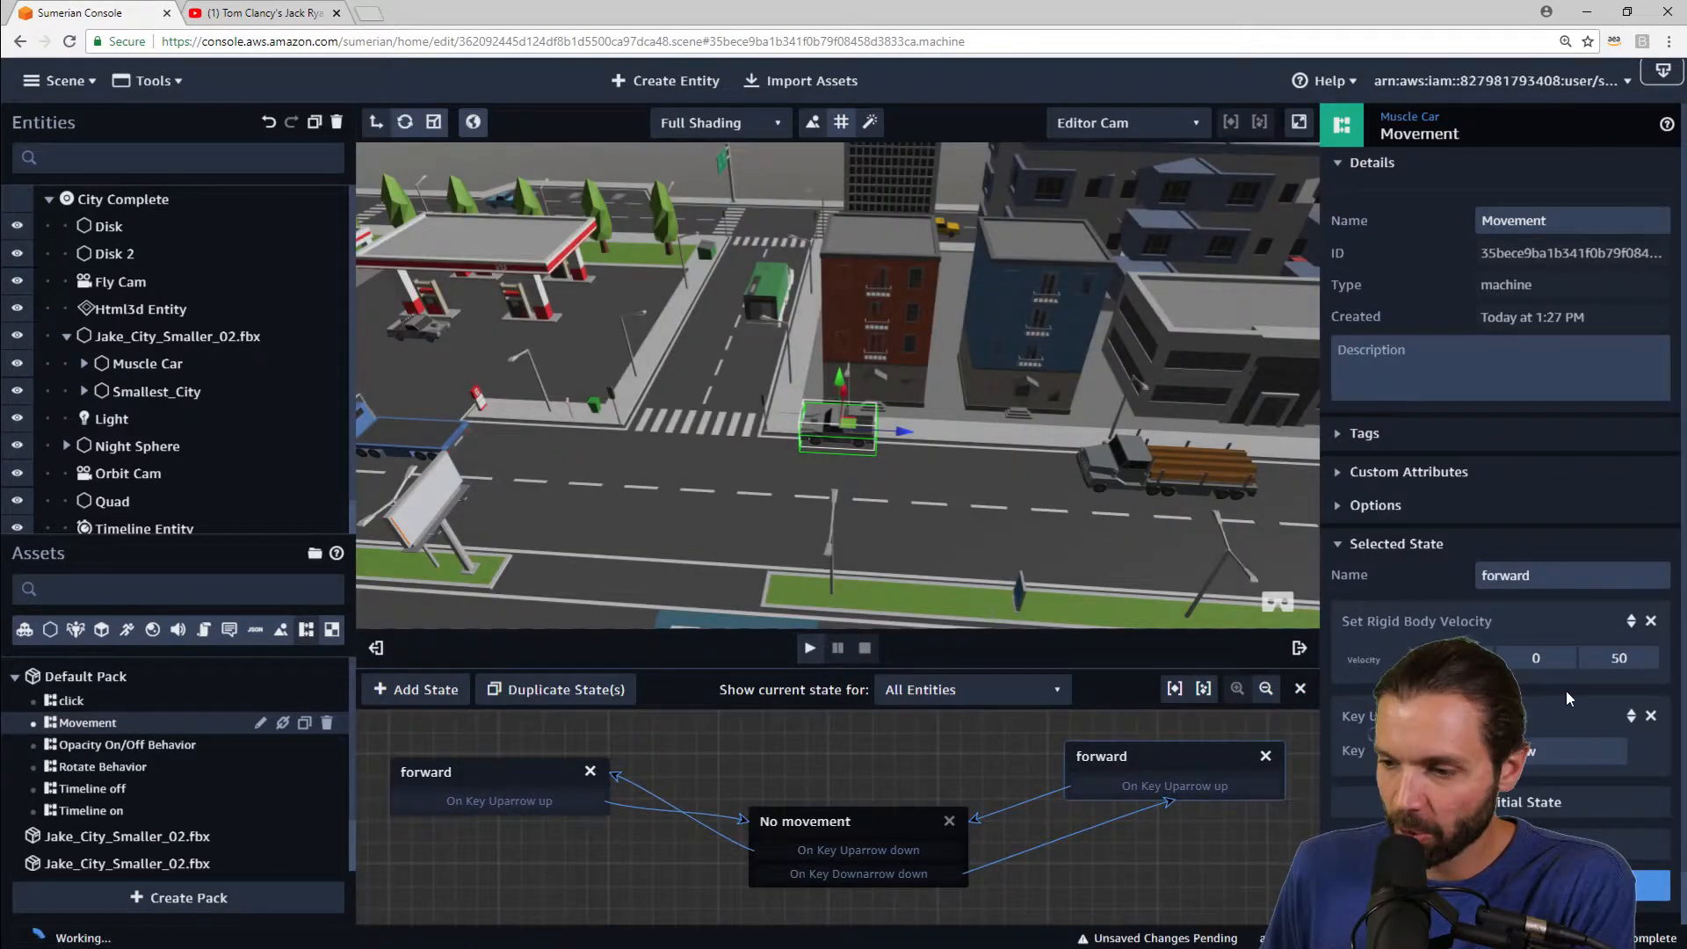
click(1651, 622)
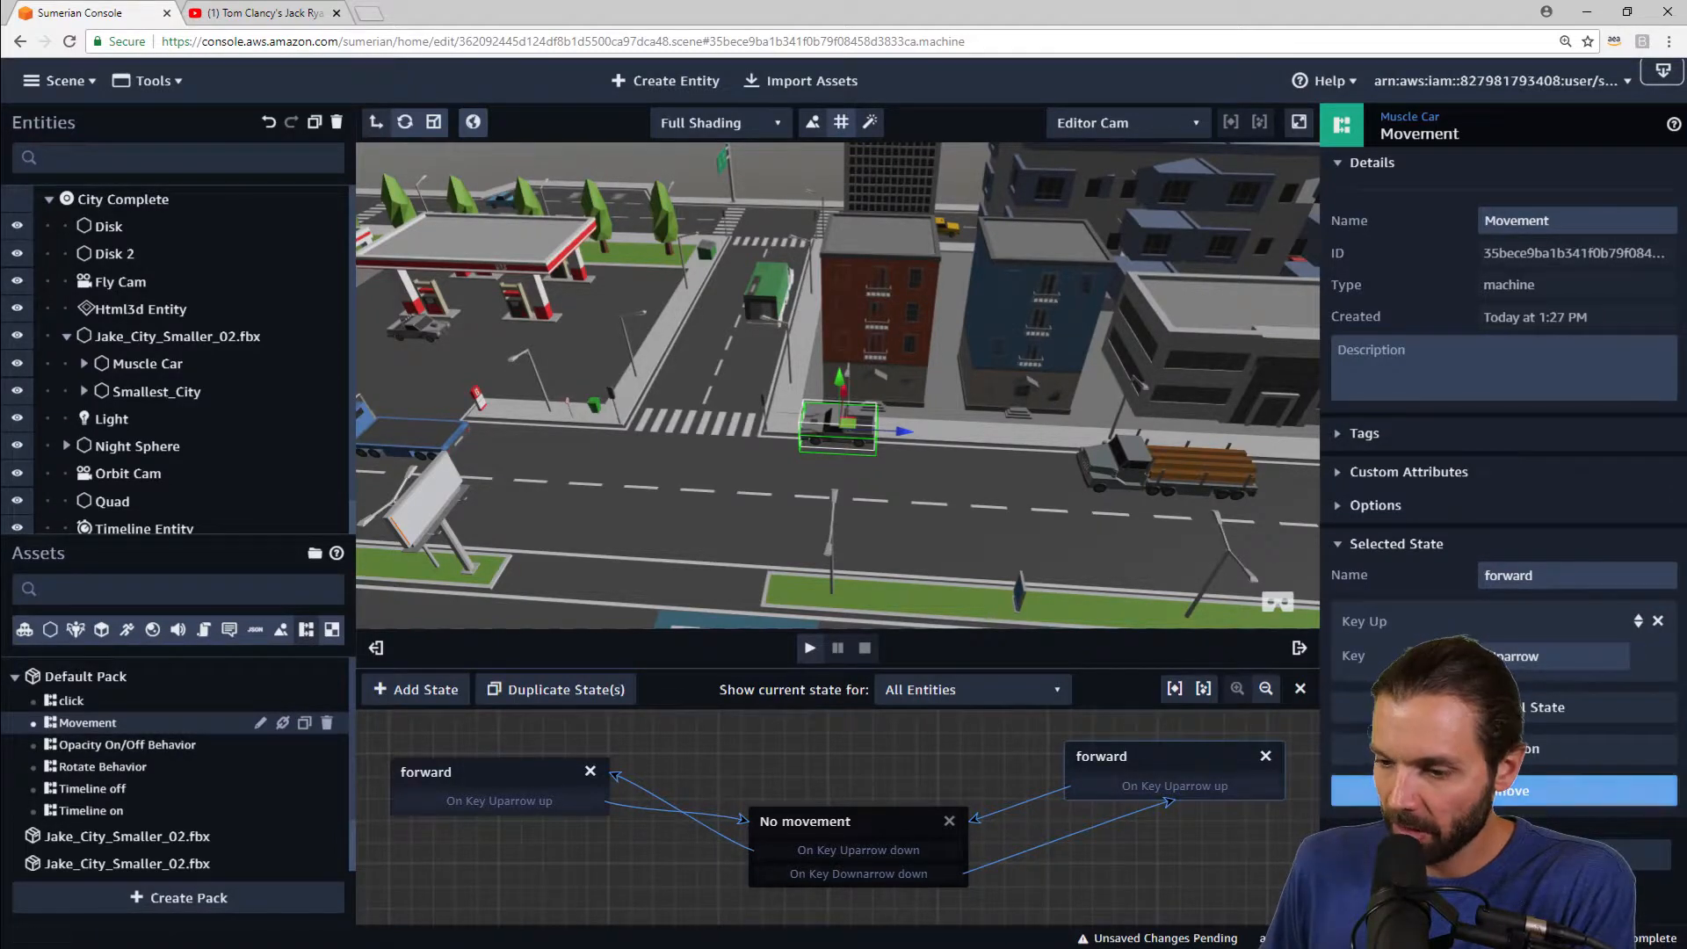
click(1499, 748)
text(tweem)
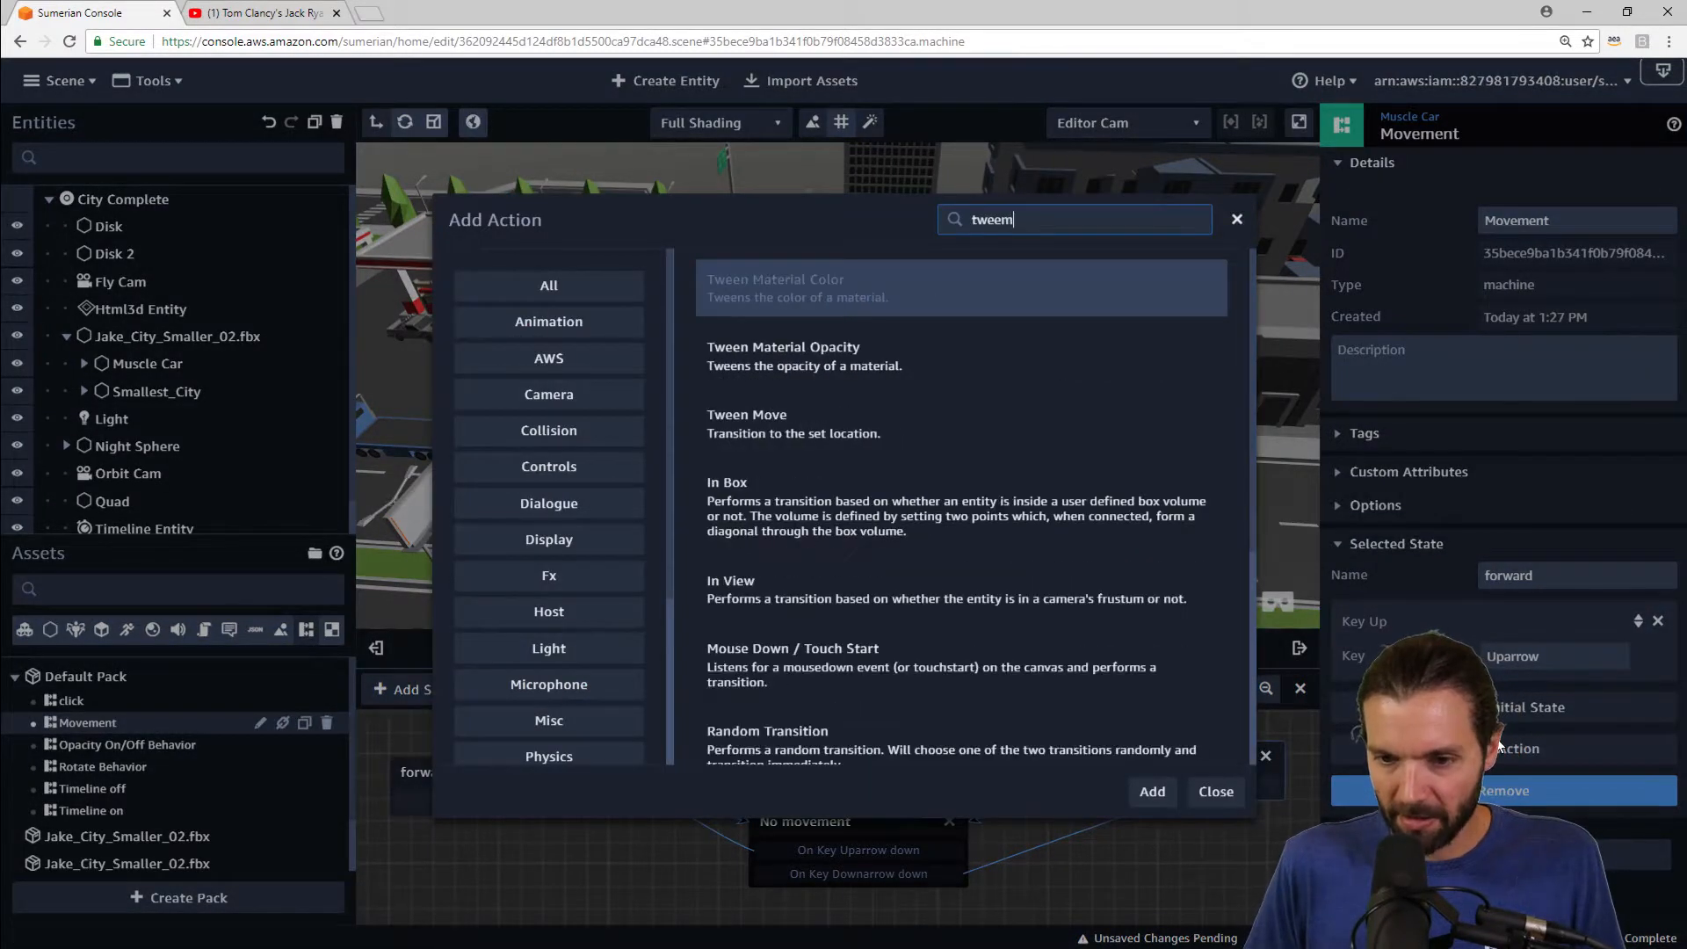
key(Down)
key(Down)
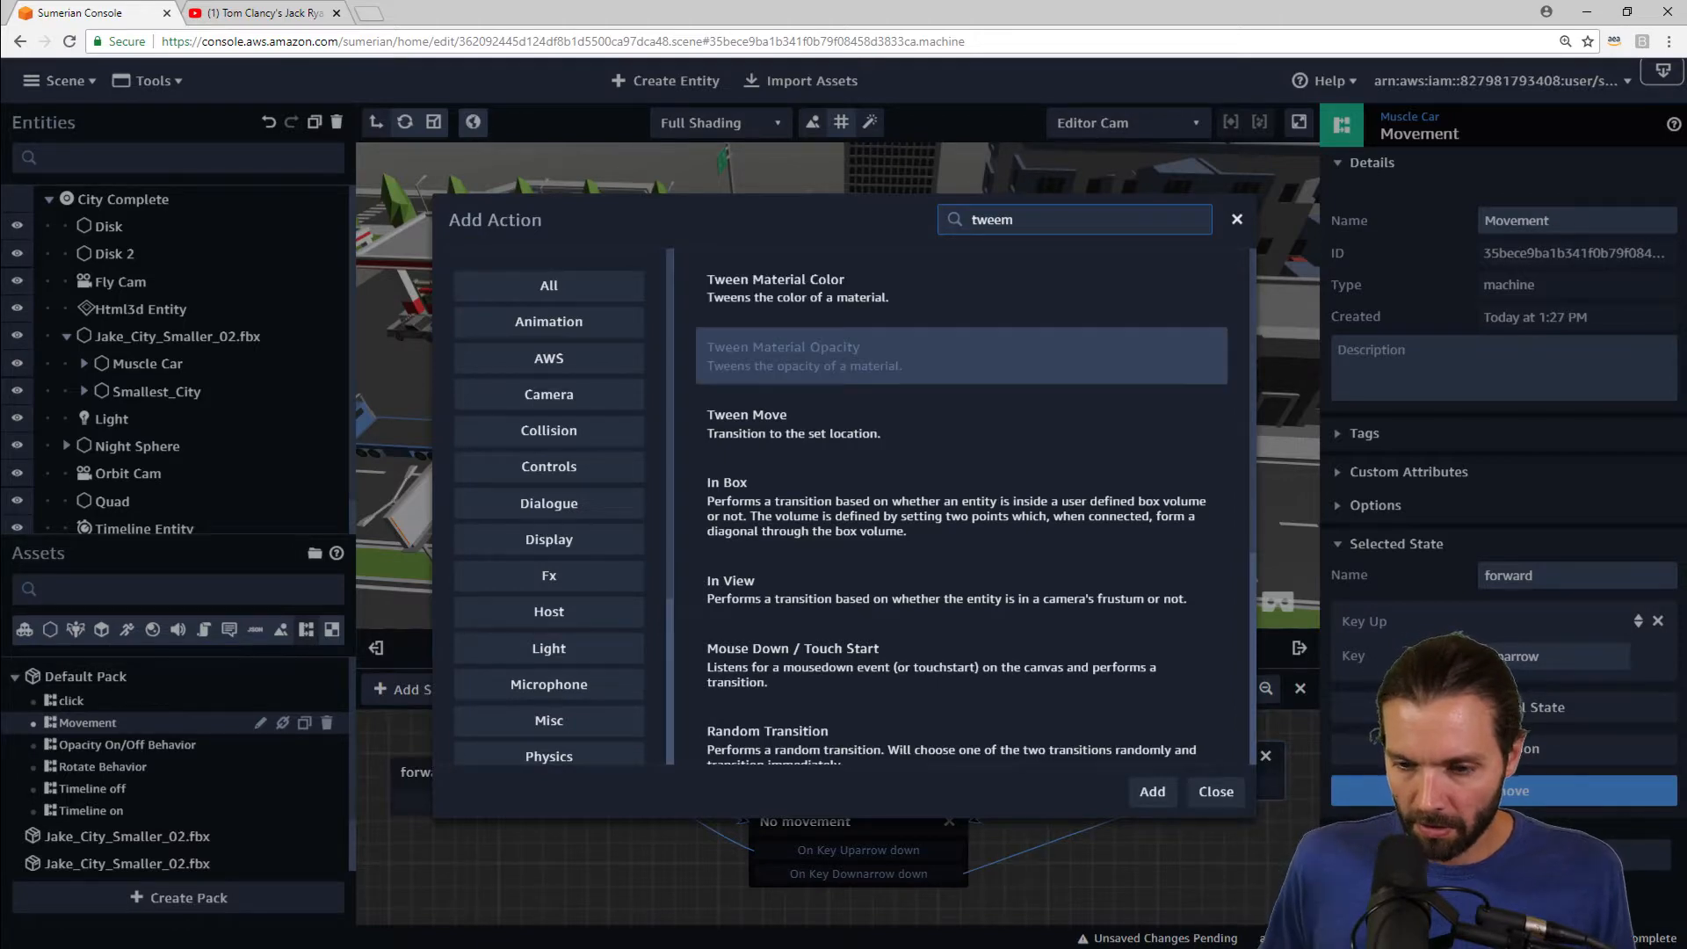
key(Return)
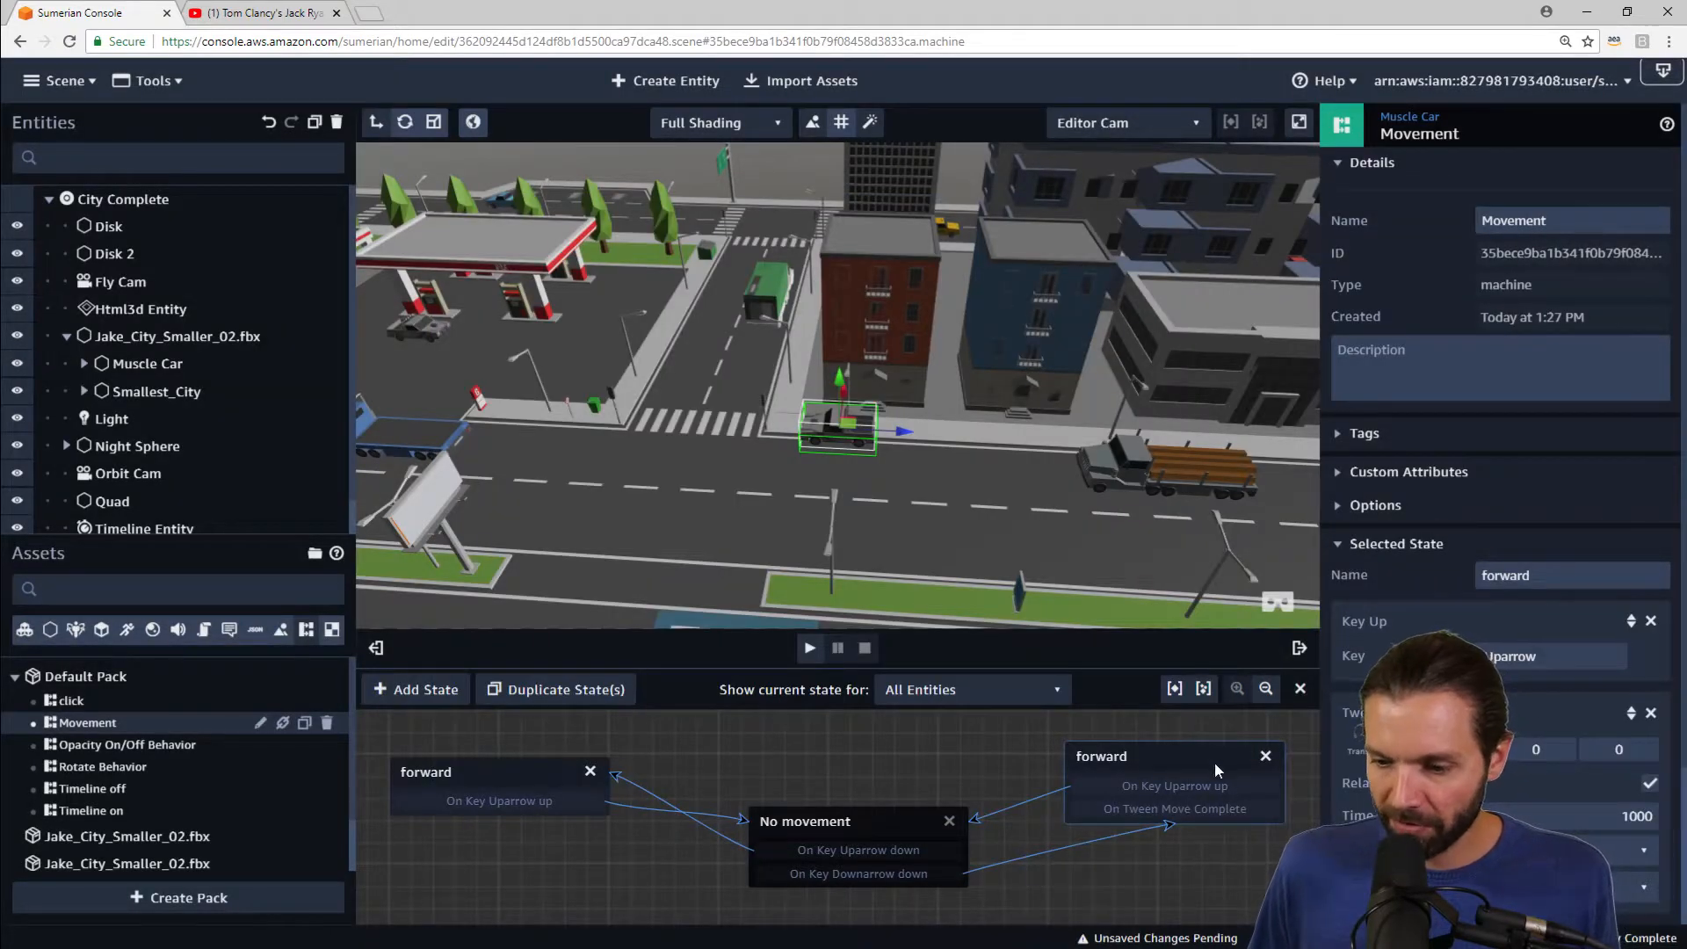
Step: Move Tween Move above Key Up, rename the copied state backward, and set its tween time to 500
click(1633, 712)
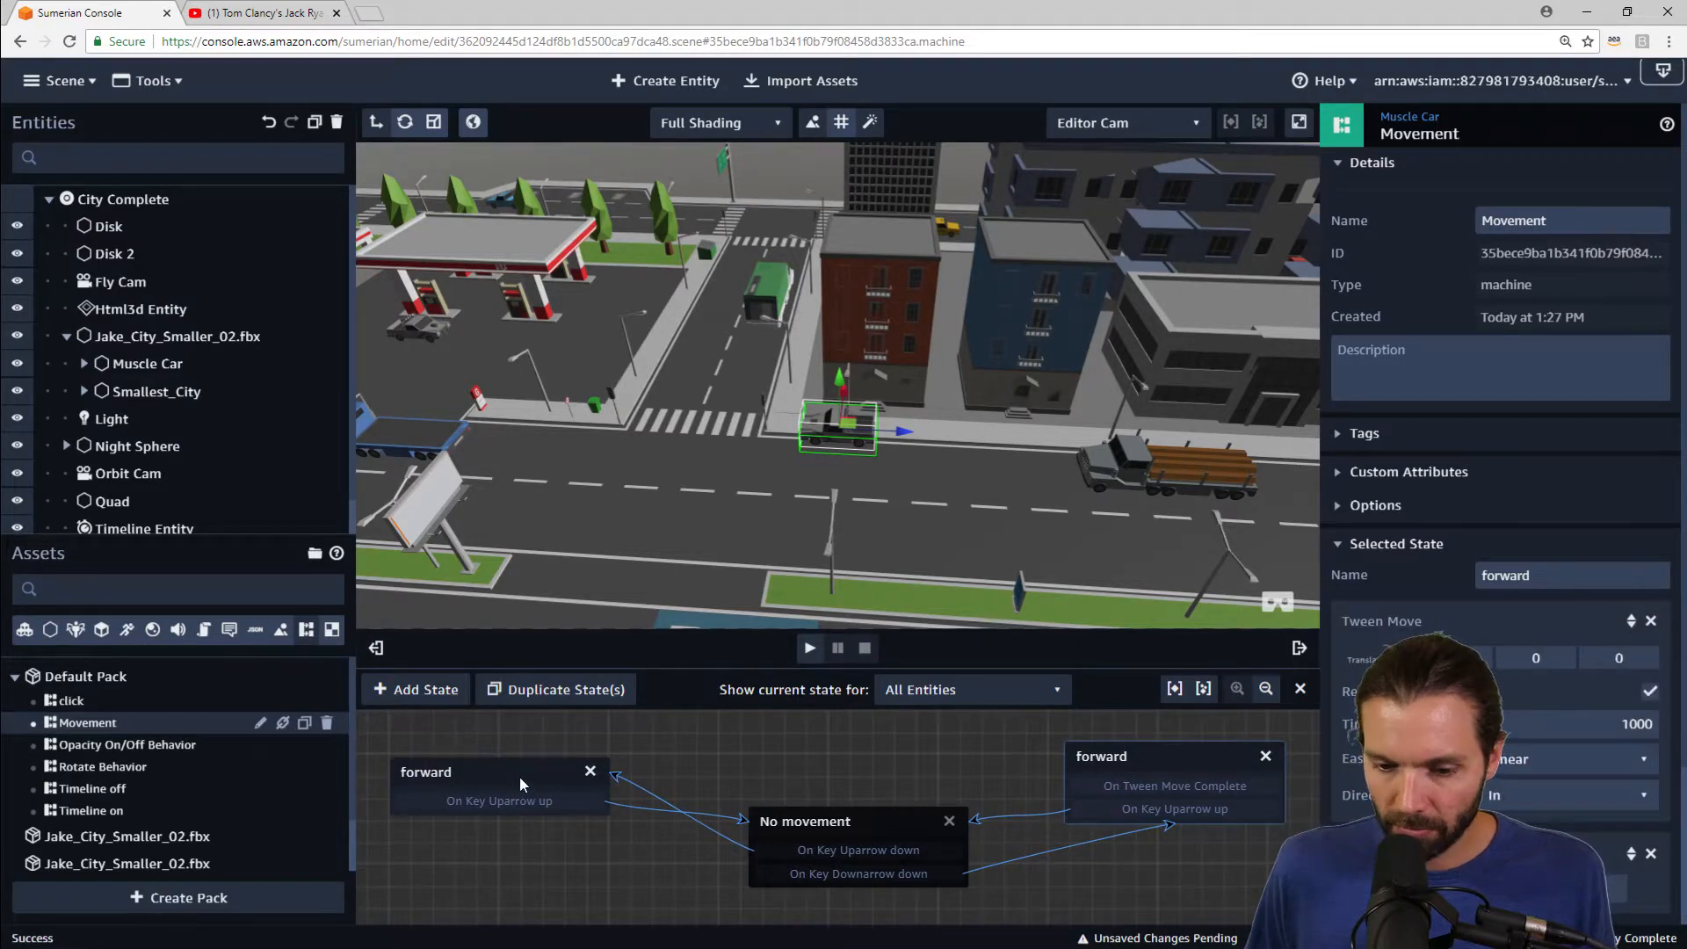
drag(519, 777, 527, 750)
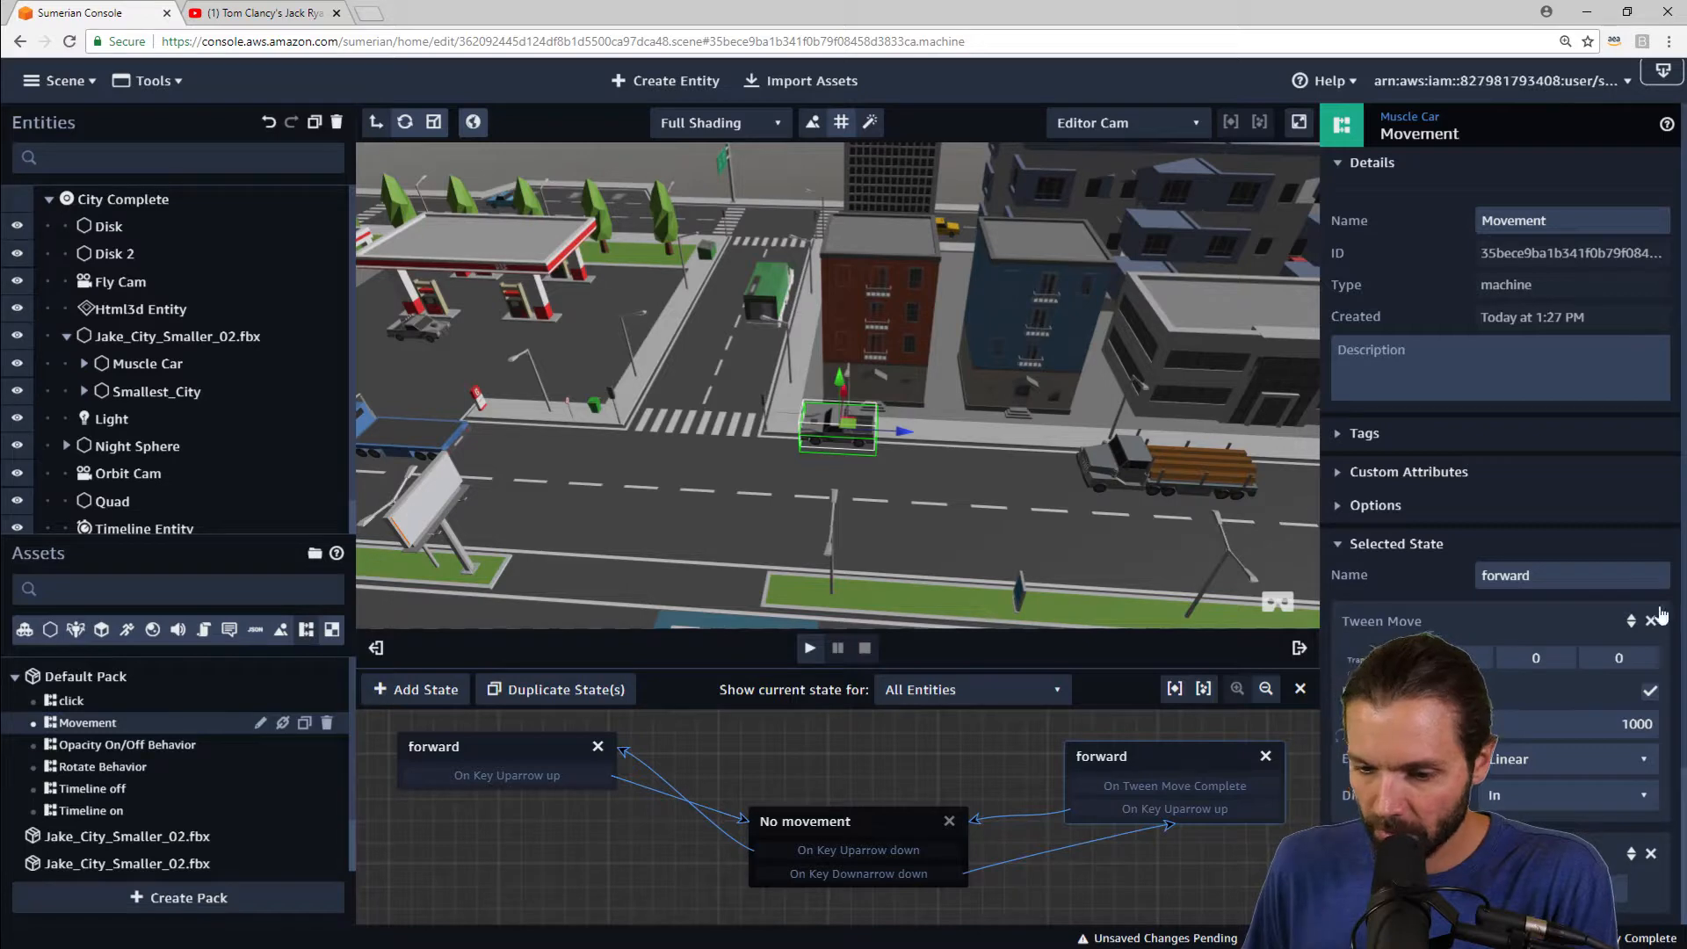
text(backward)
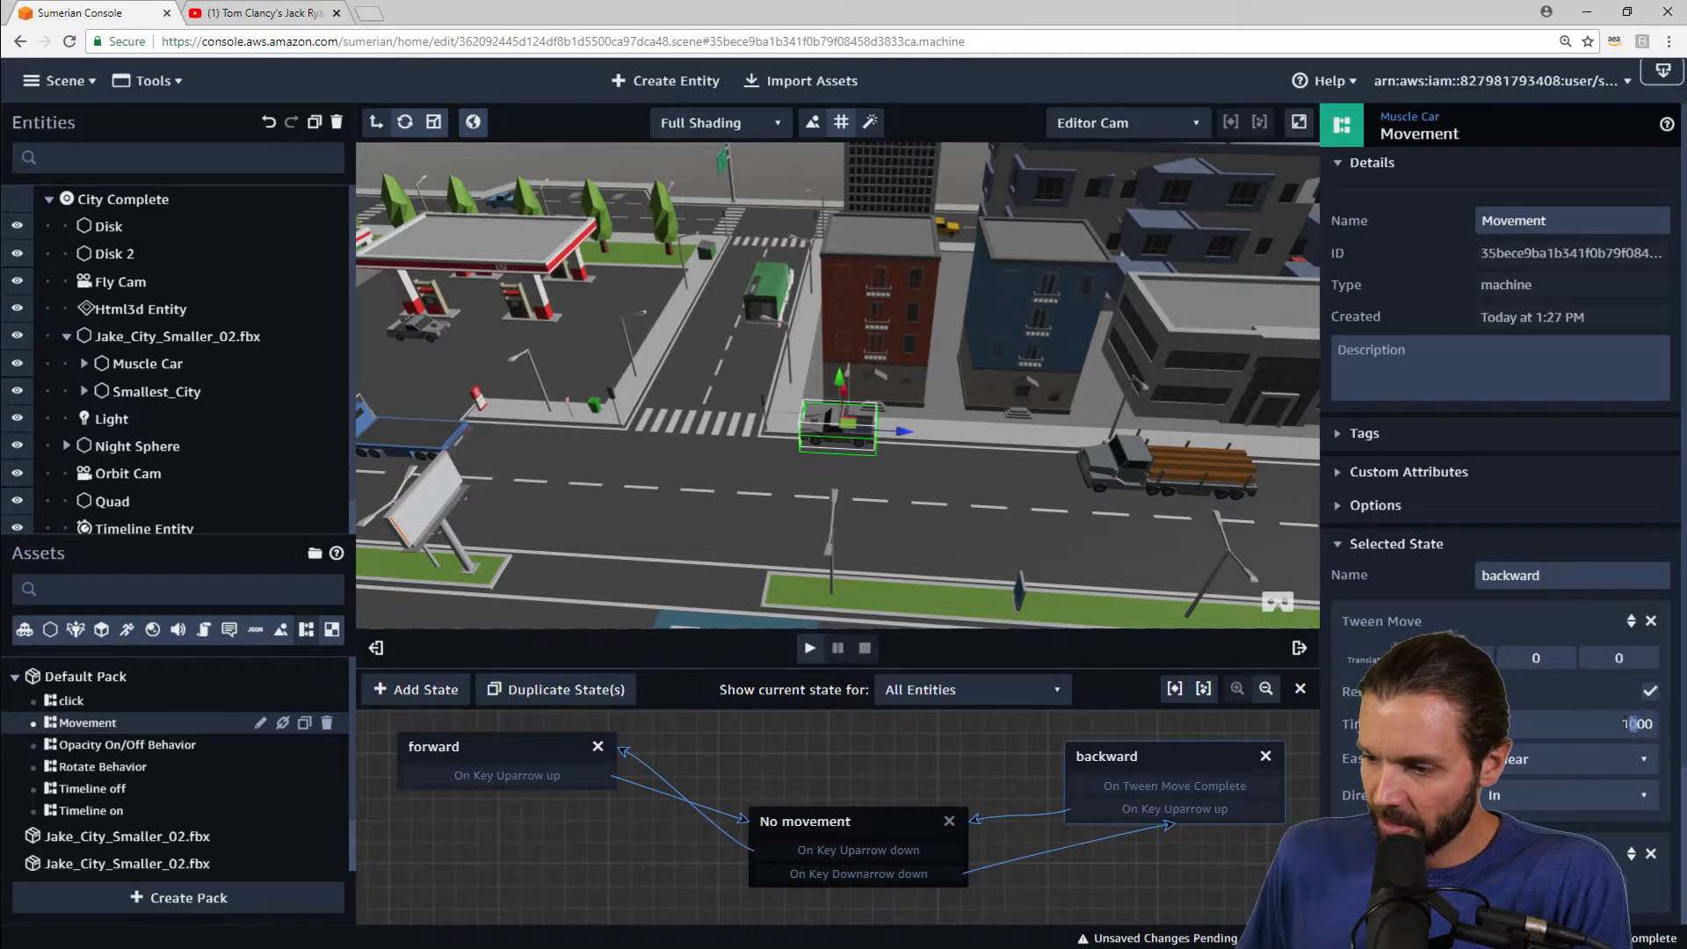
text(500)
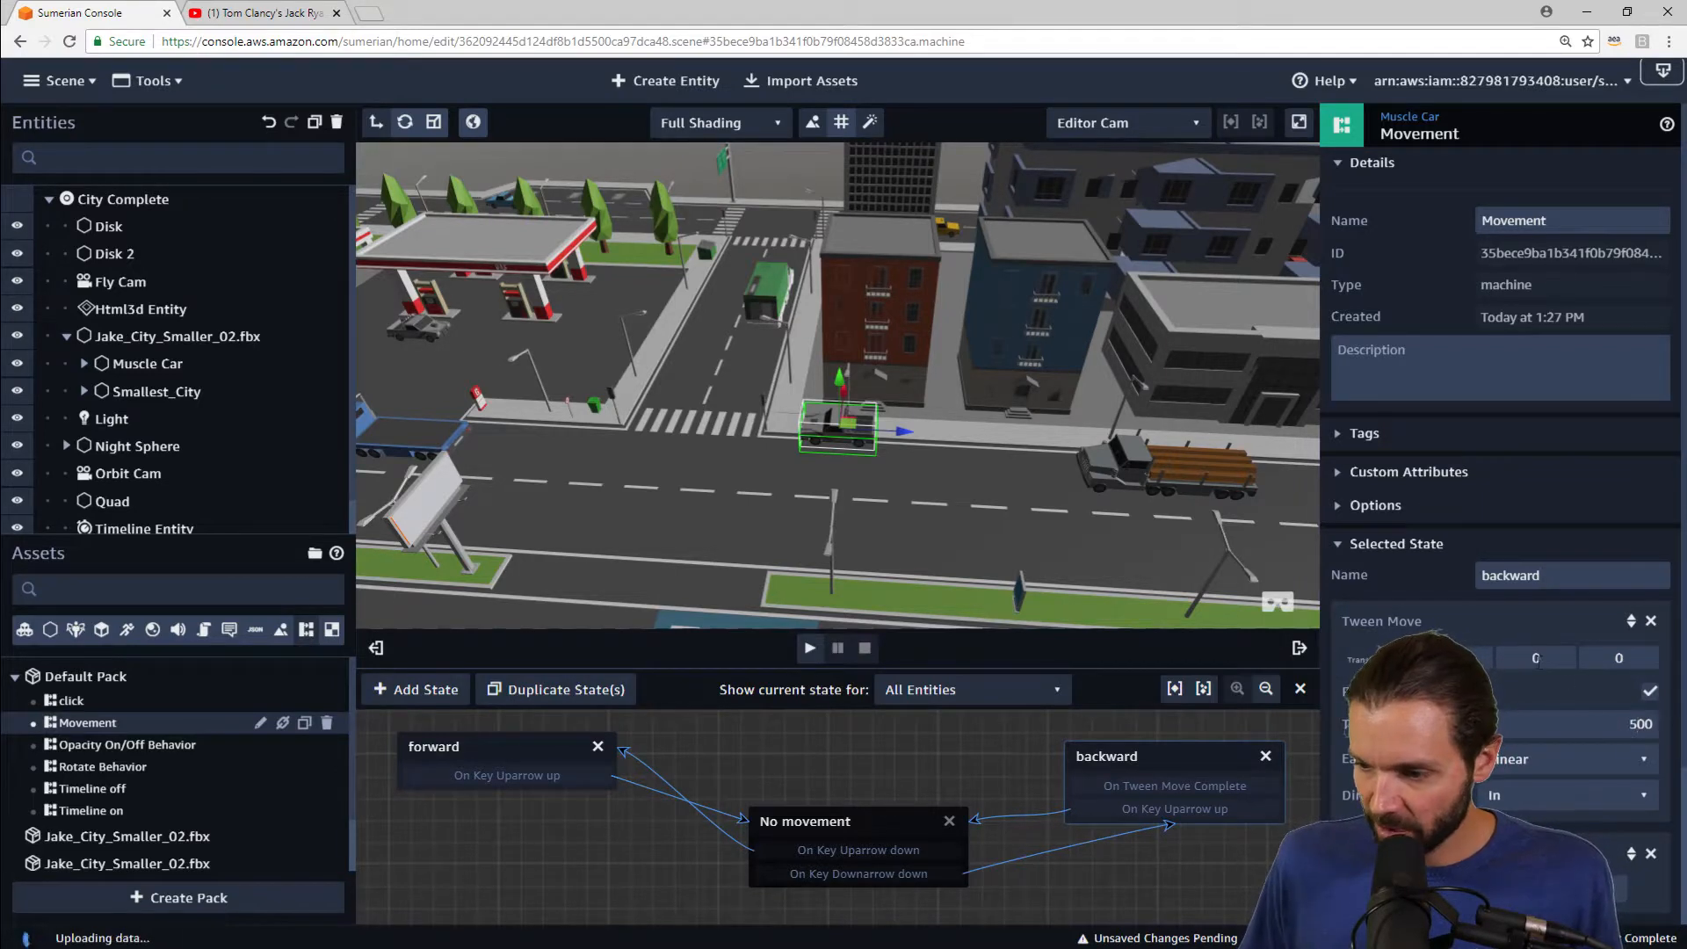
Step: Set the backward state's Tween Move Z translation to 10 and briefly play and stop the scene
click(467, 746)
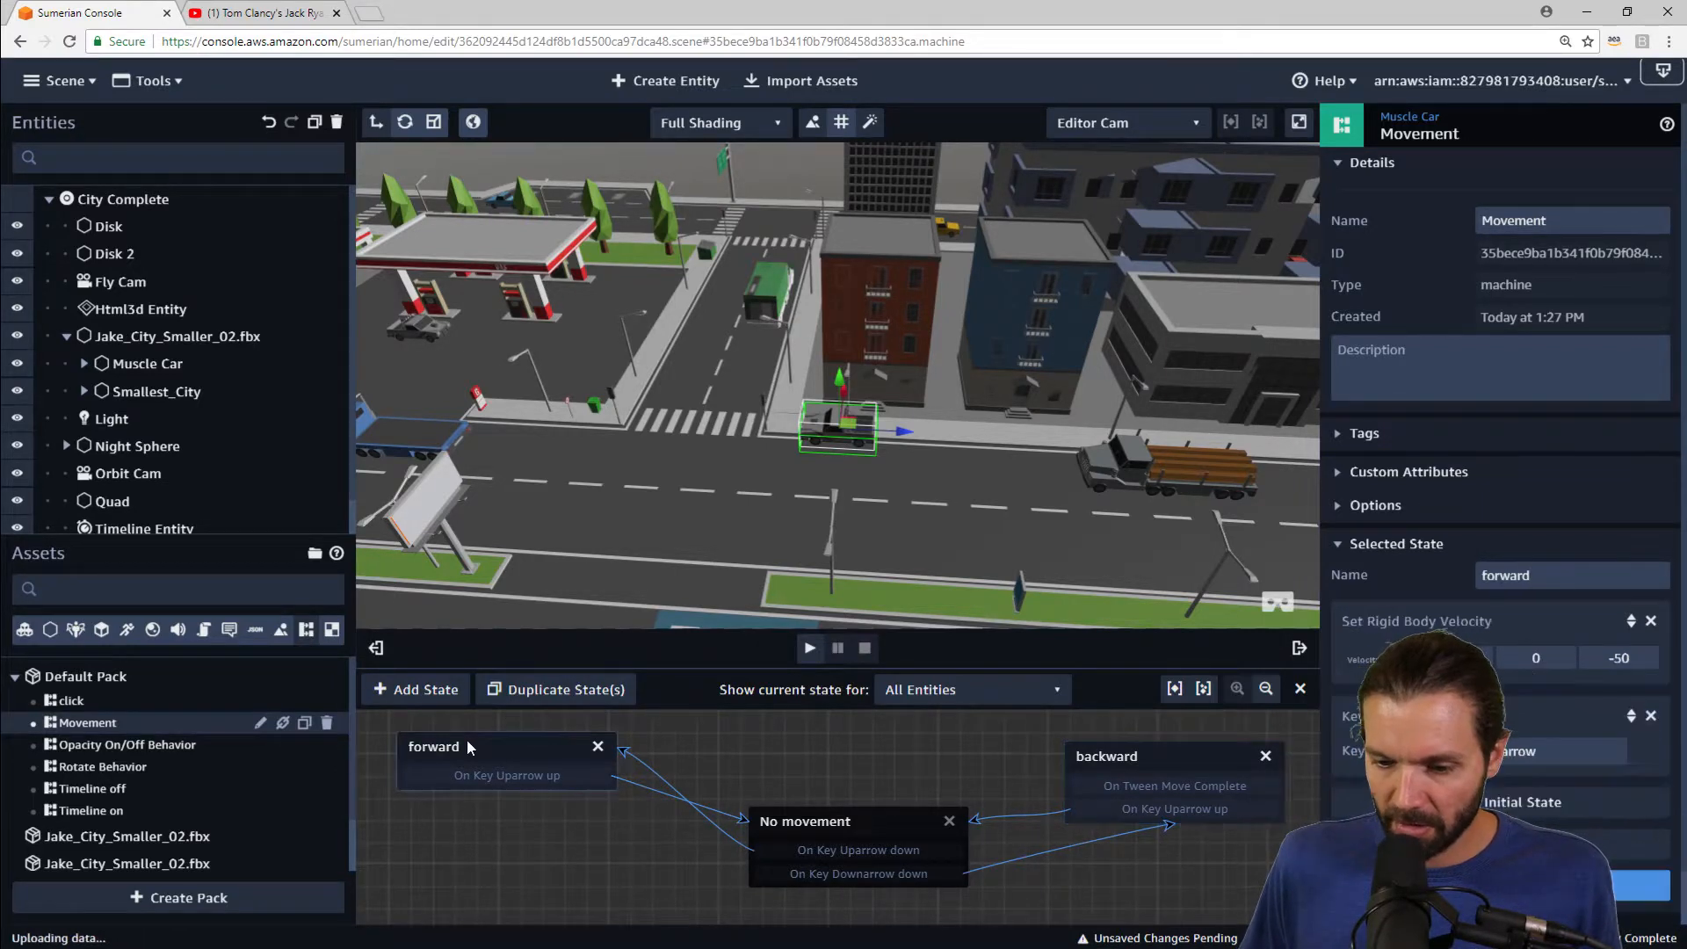
click(1175, 752)
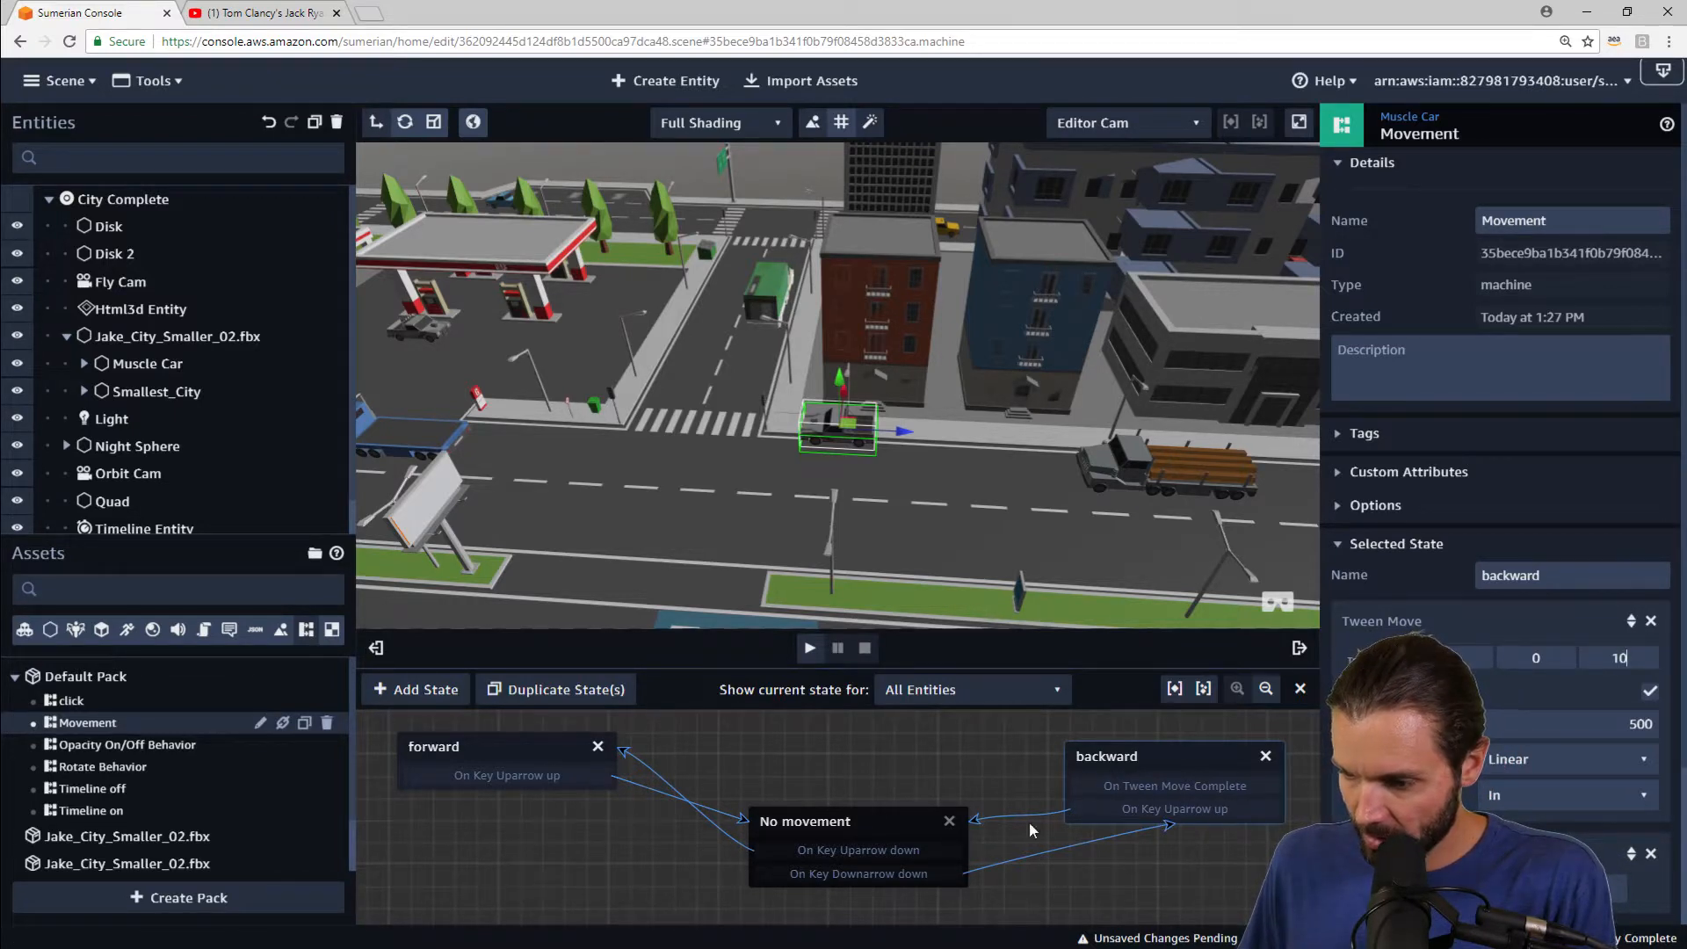
click(809, 650)
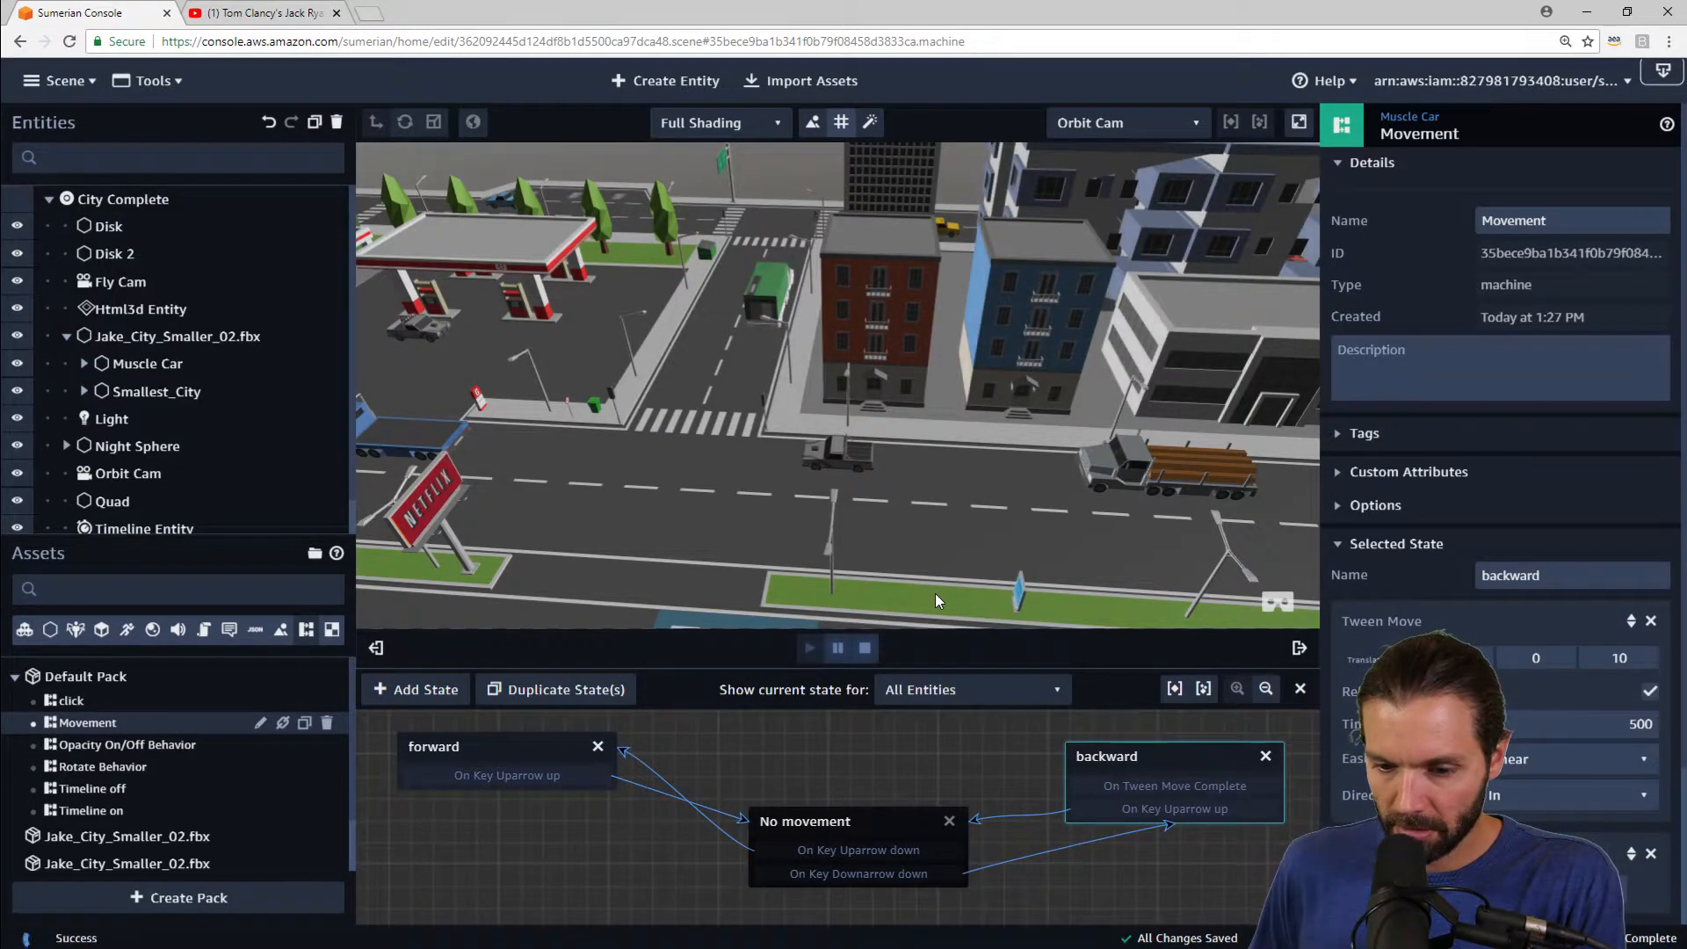
click(864, 648)
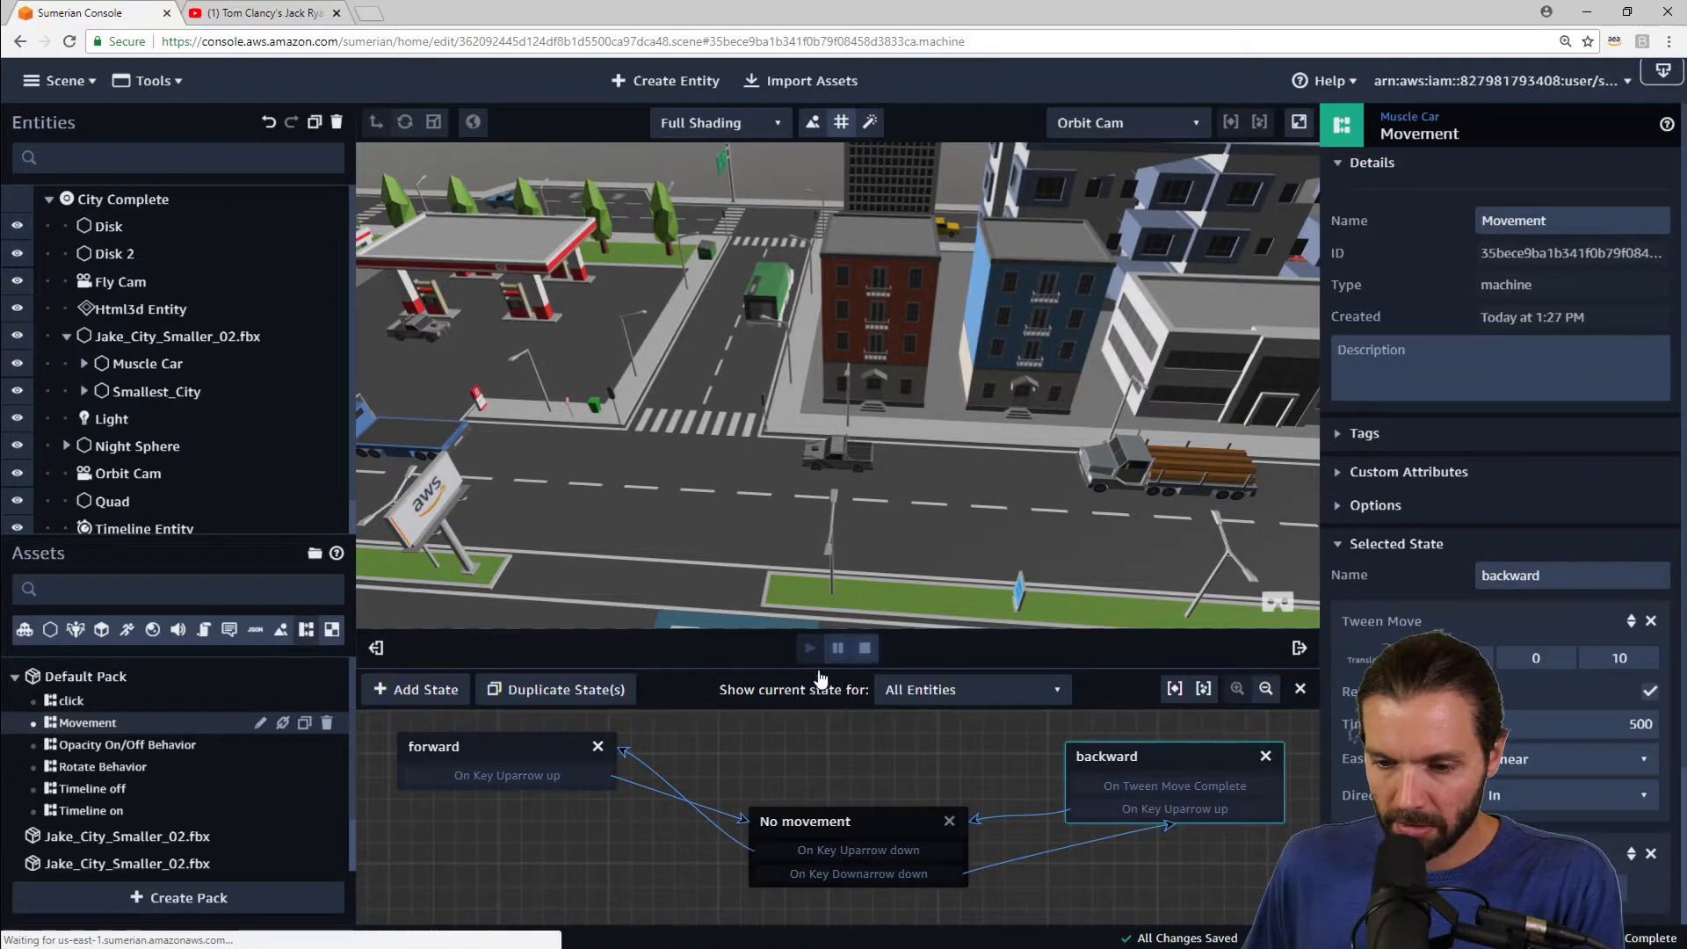
Step: Remove the Set Rigid Body Velocity action from the forward state
click(539, 752)
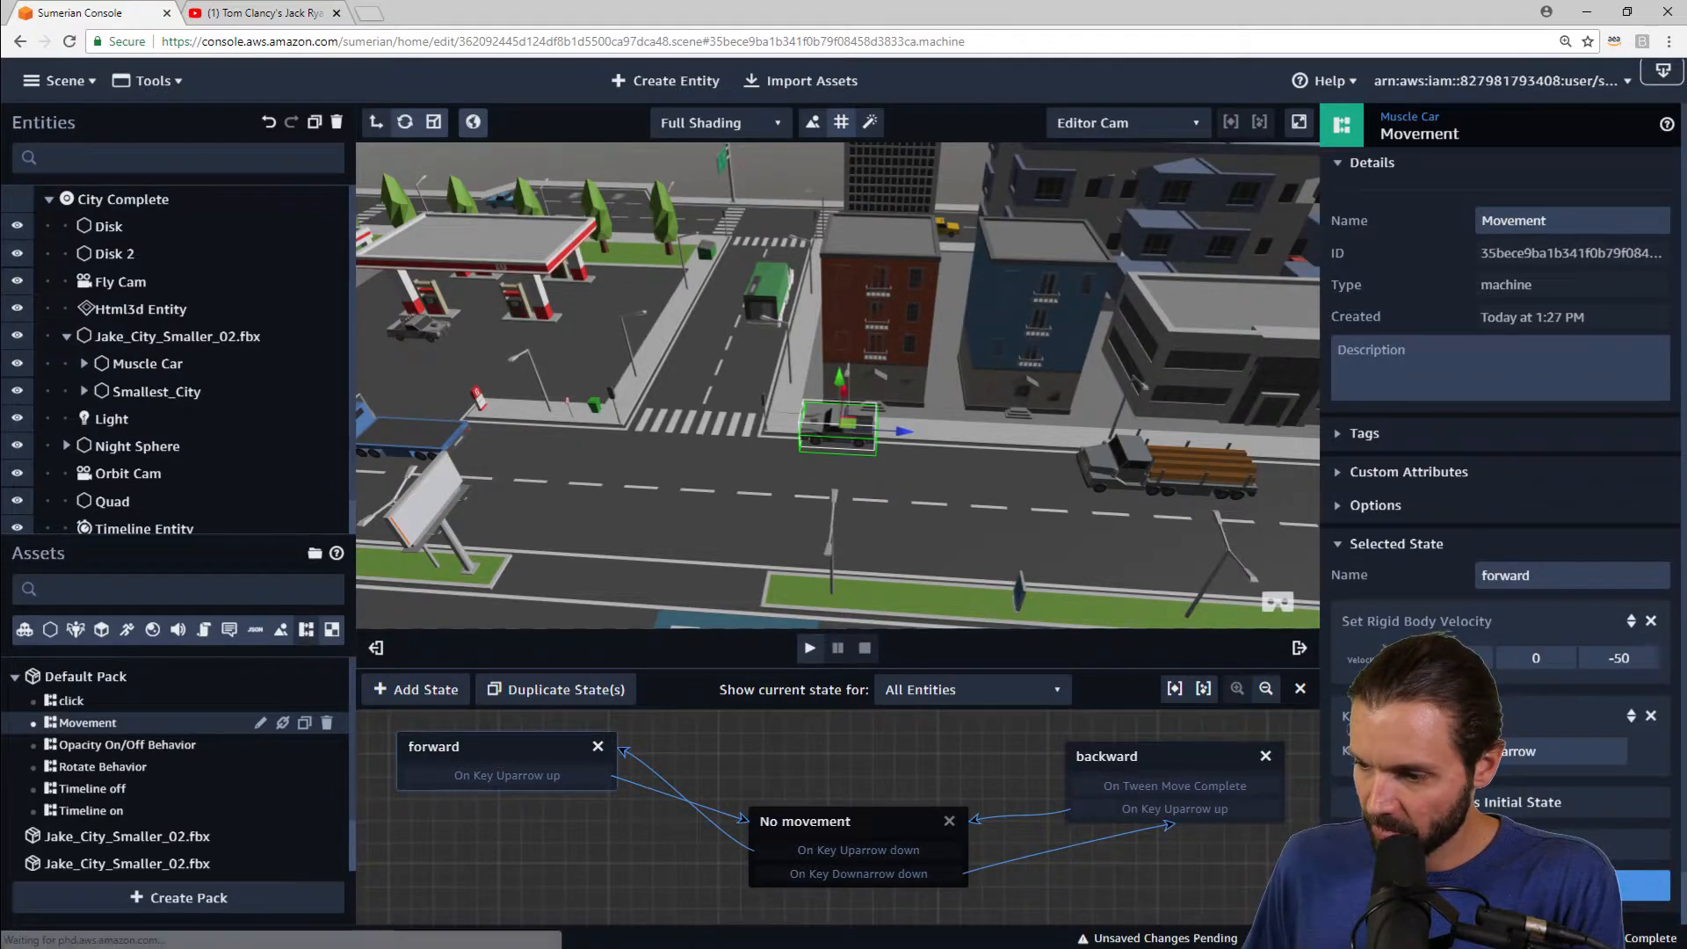
click(1651, 622)
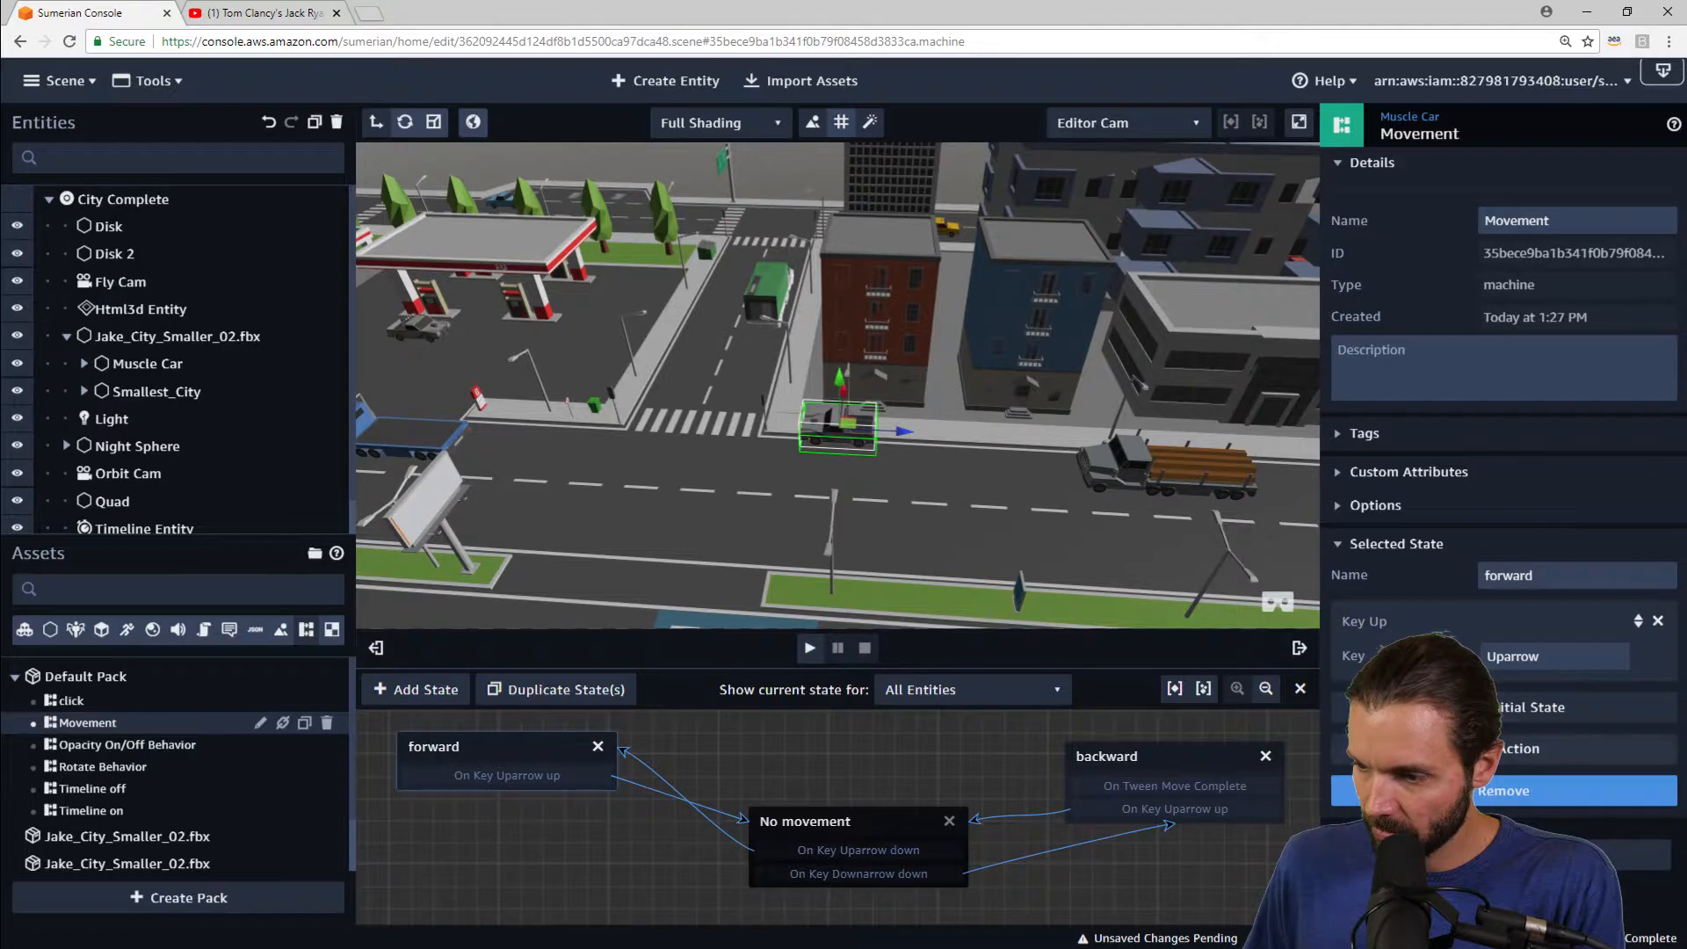
Step: Add a Tween Move action to the forward state with Z translation -10 and move it above Key Up
click(1511, 753)
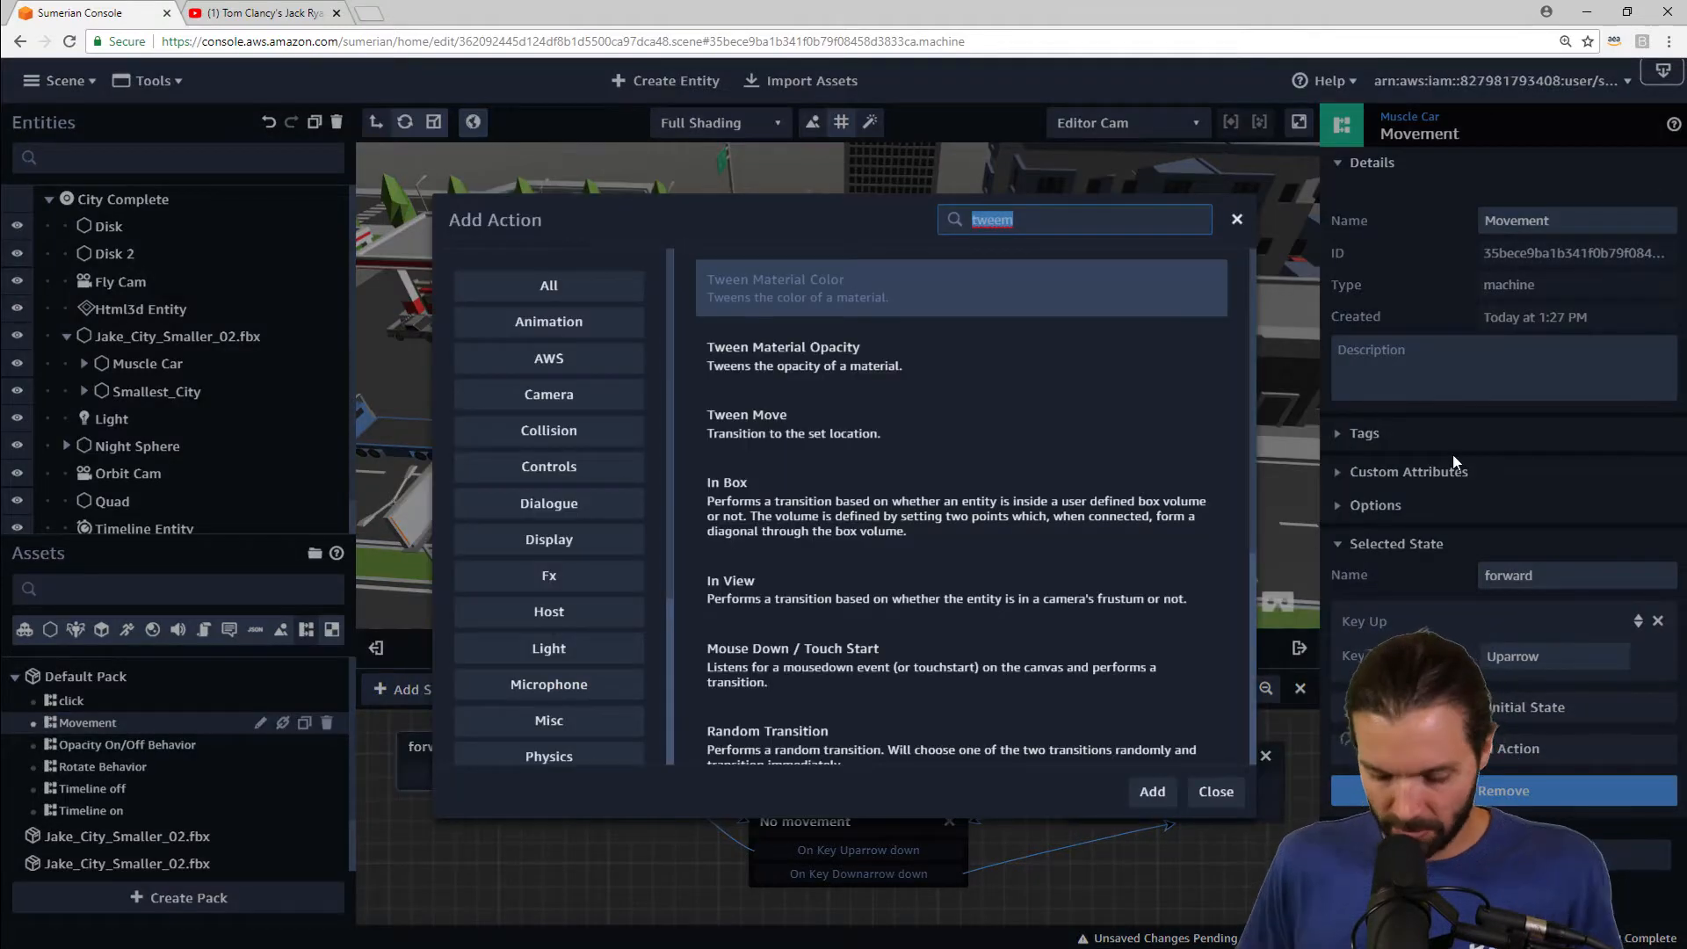
key(Down)
key(Down)
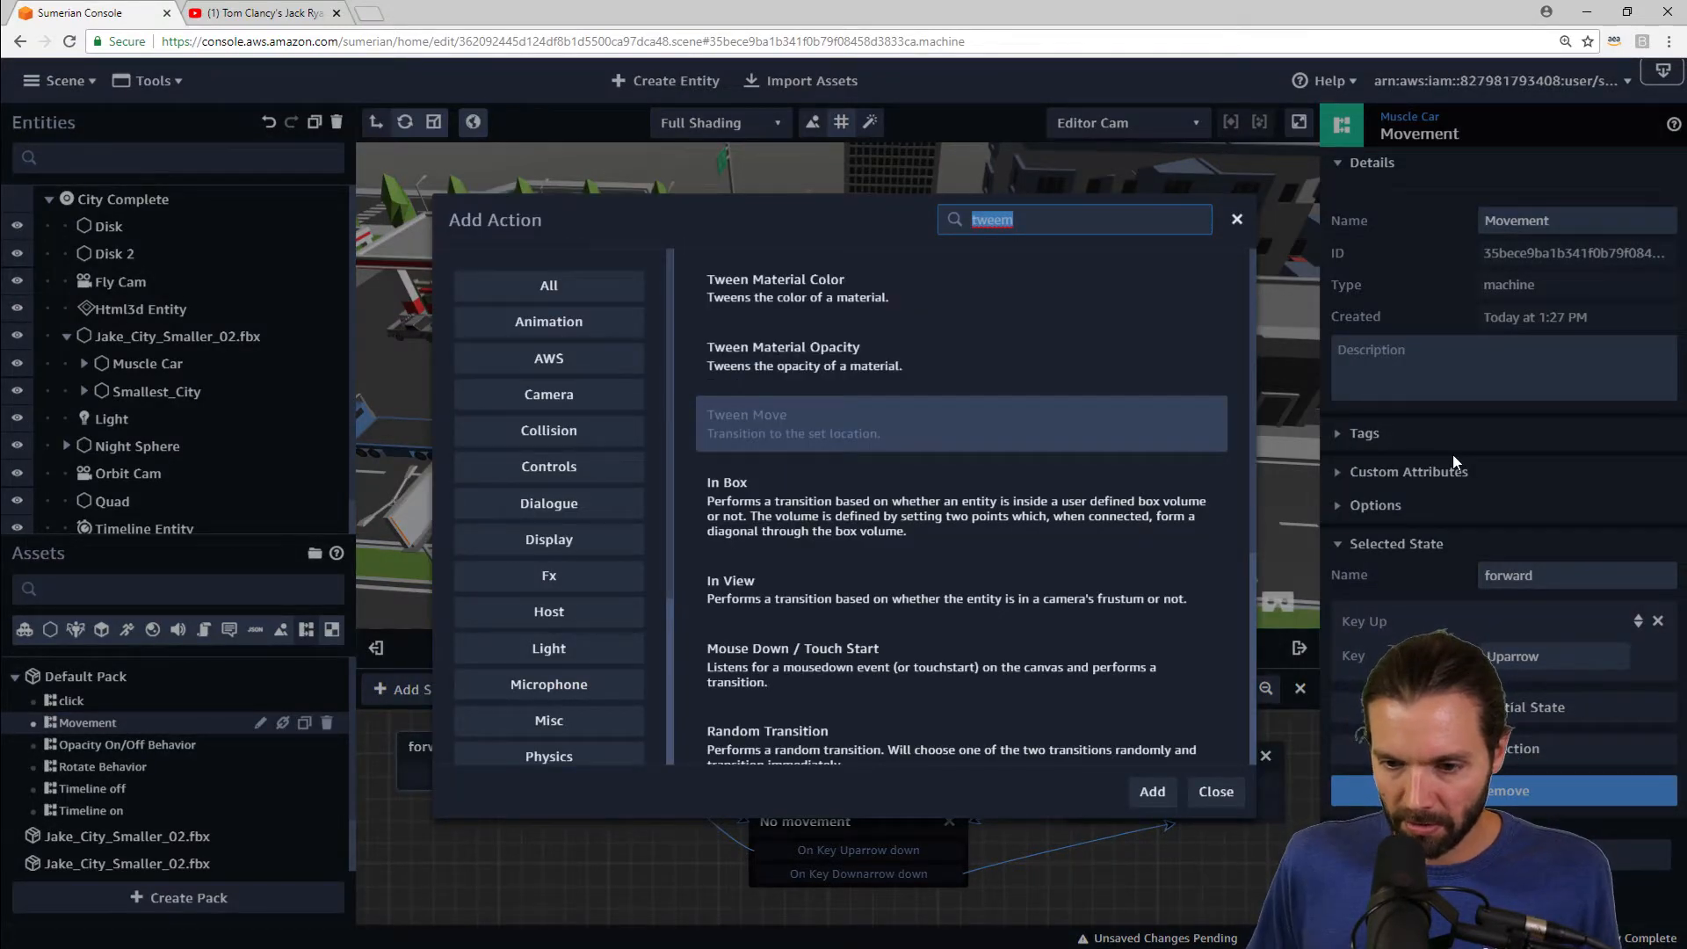
key(Return)
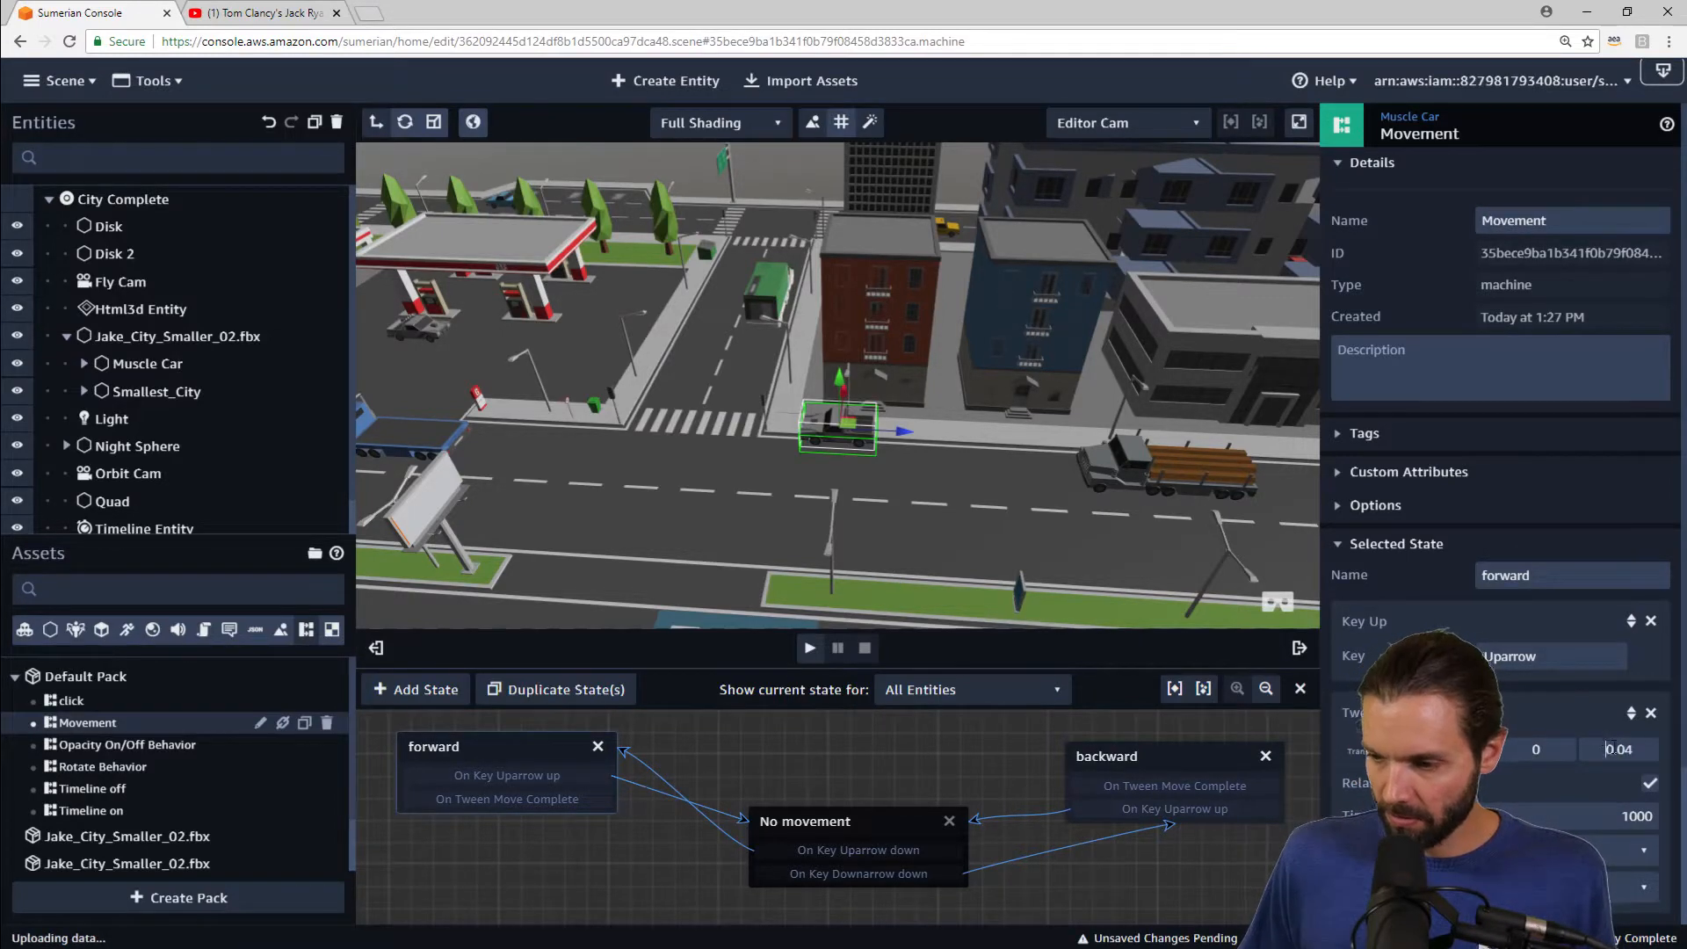
text(-10)
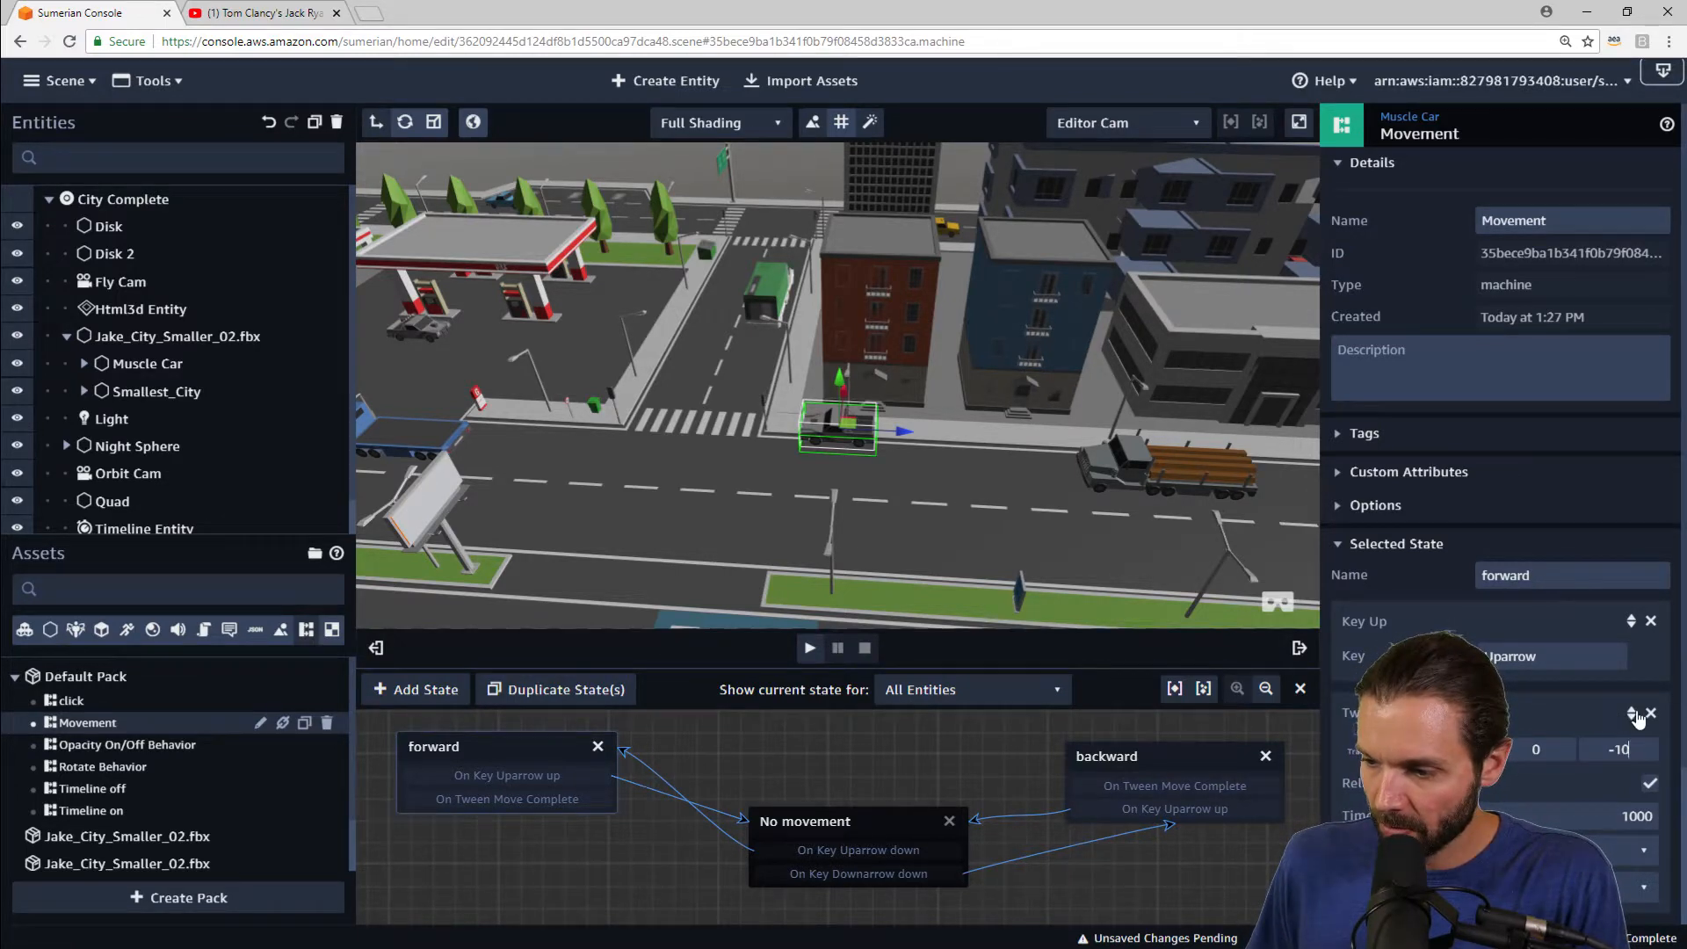
drag(1638, 718, 1631, 639)
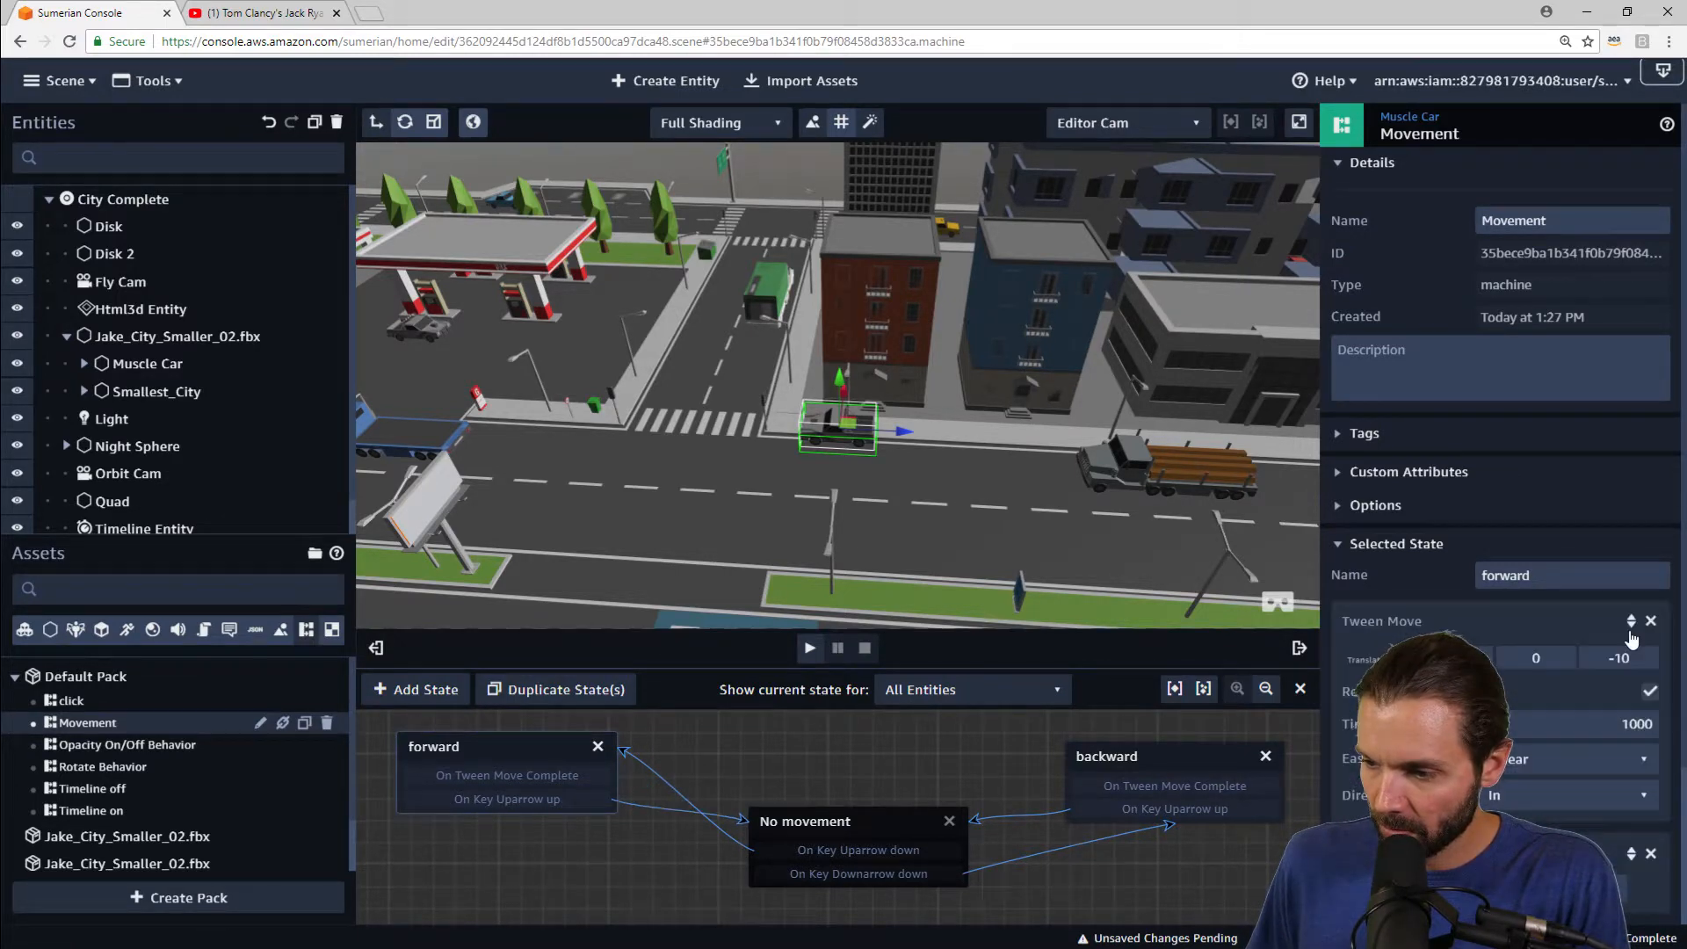
Step: Play the scene and test driving the car with the up and down arrow keys
click(810, 649)
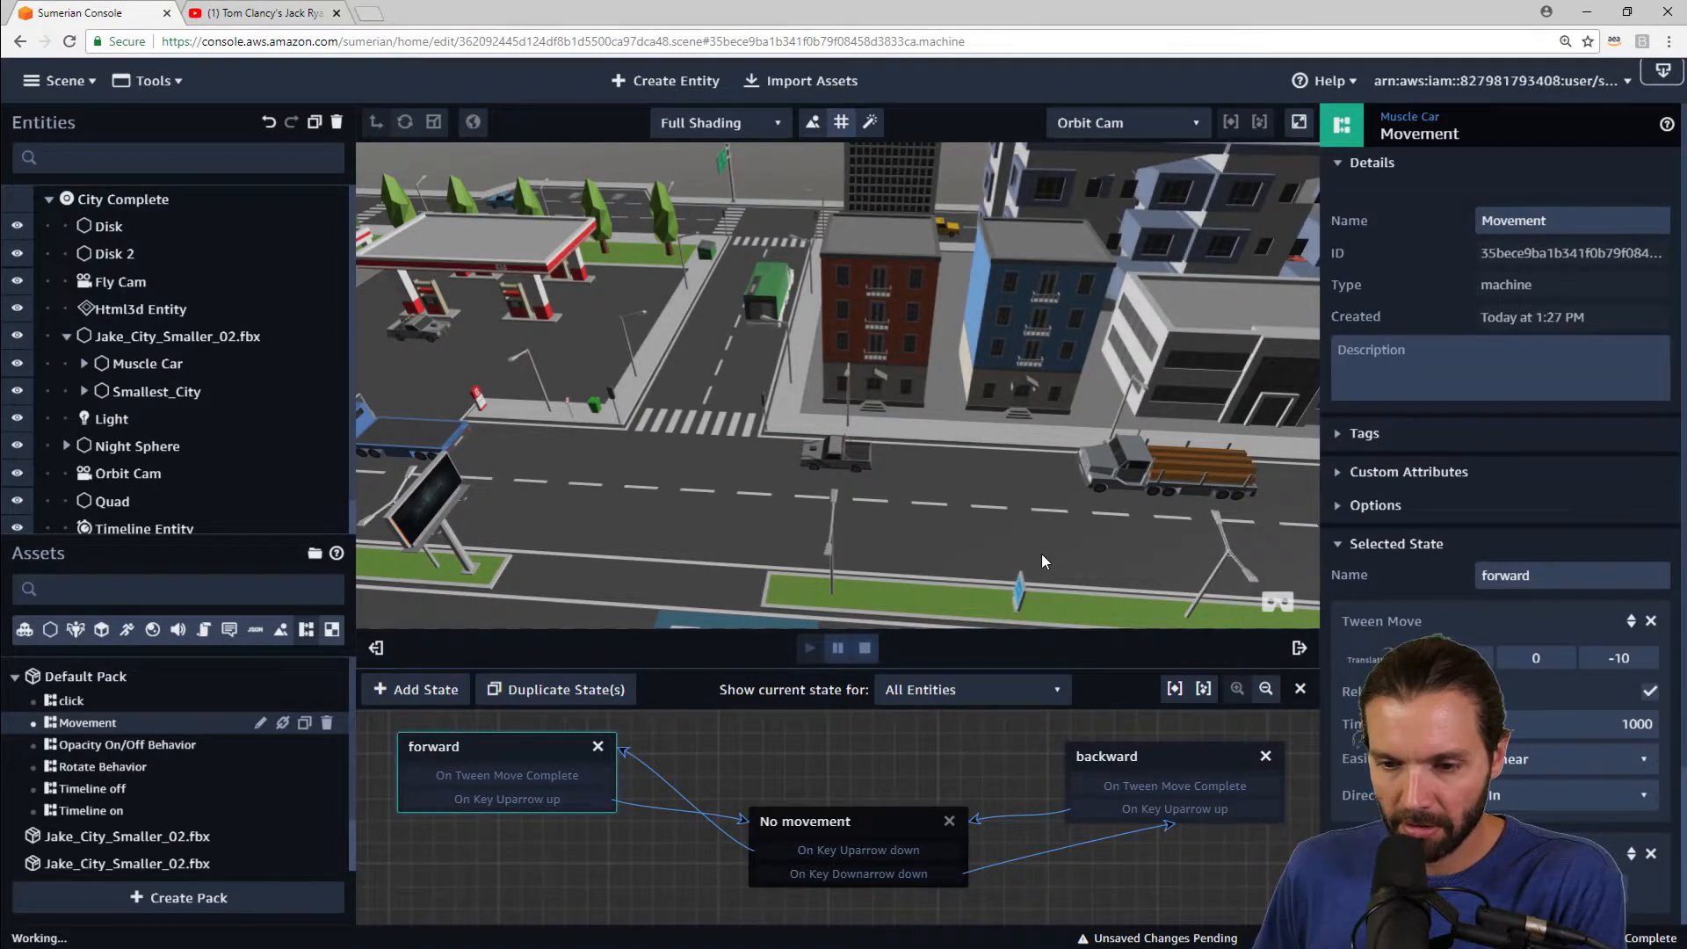
key(Up)
key(Down)
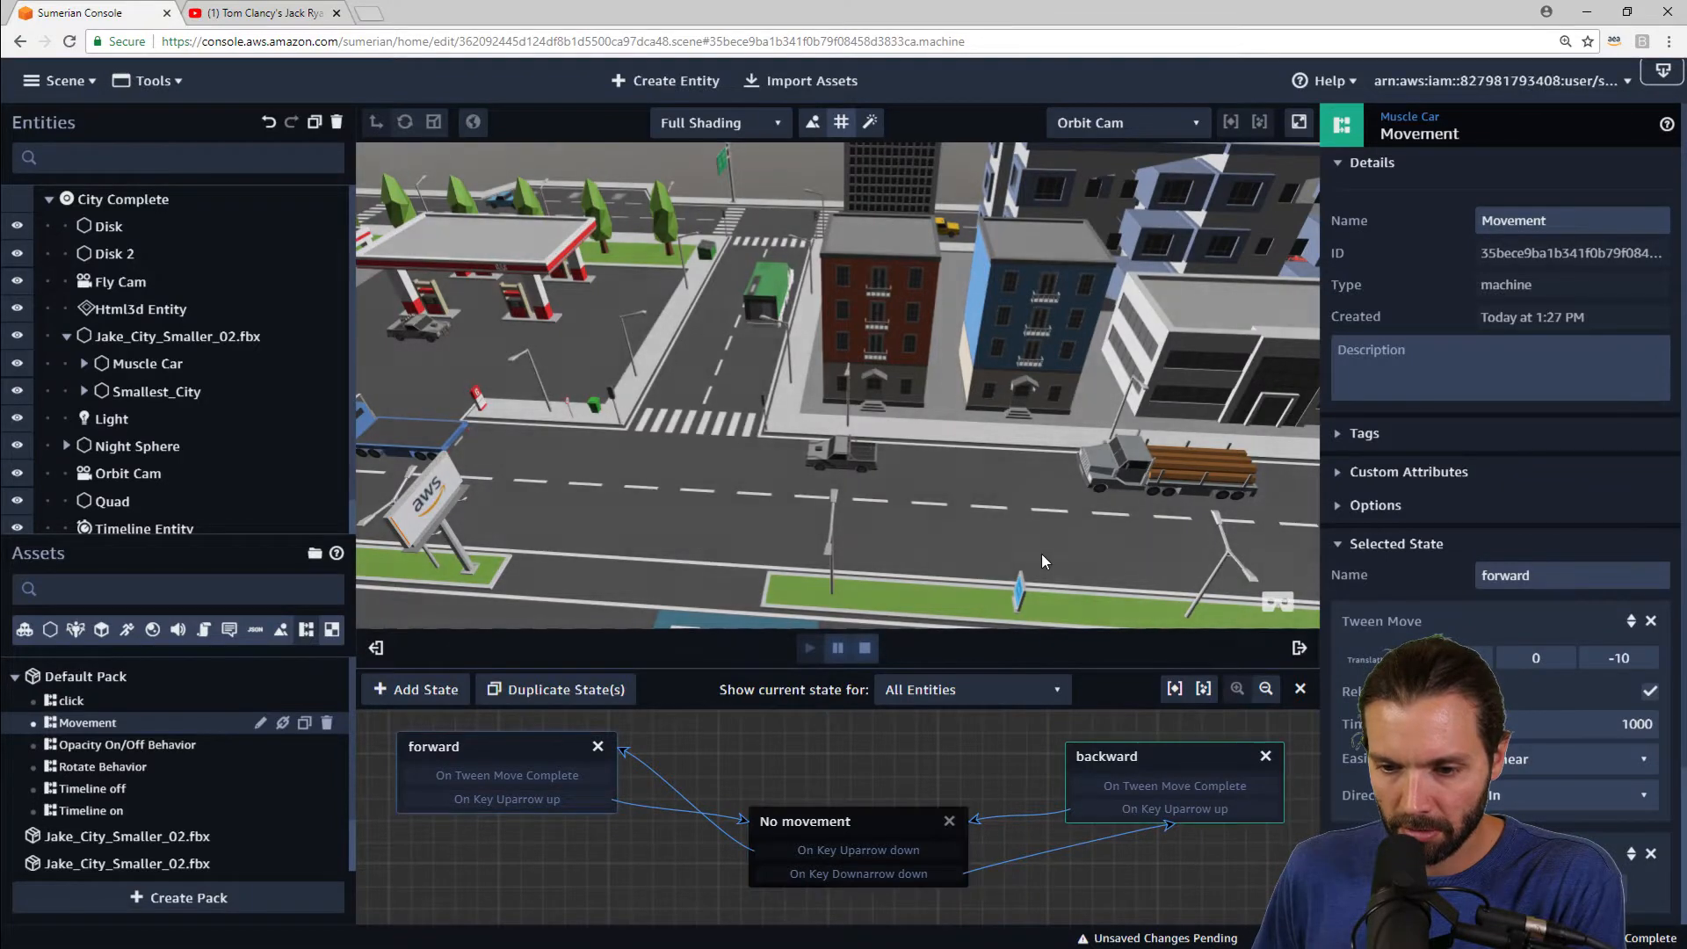
key(Up)
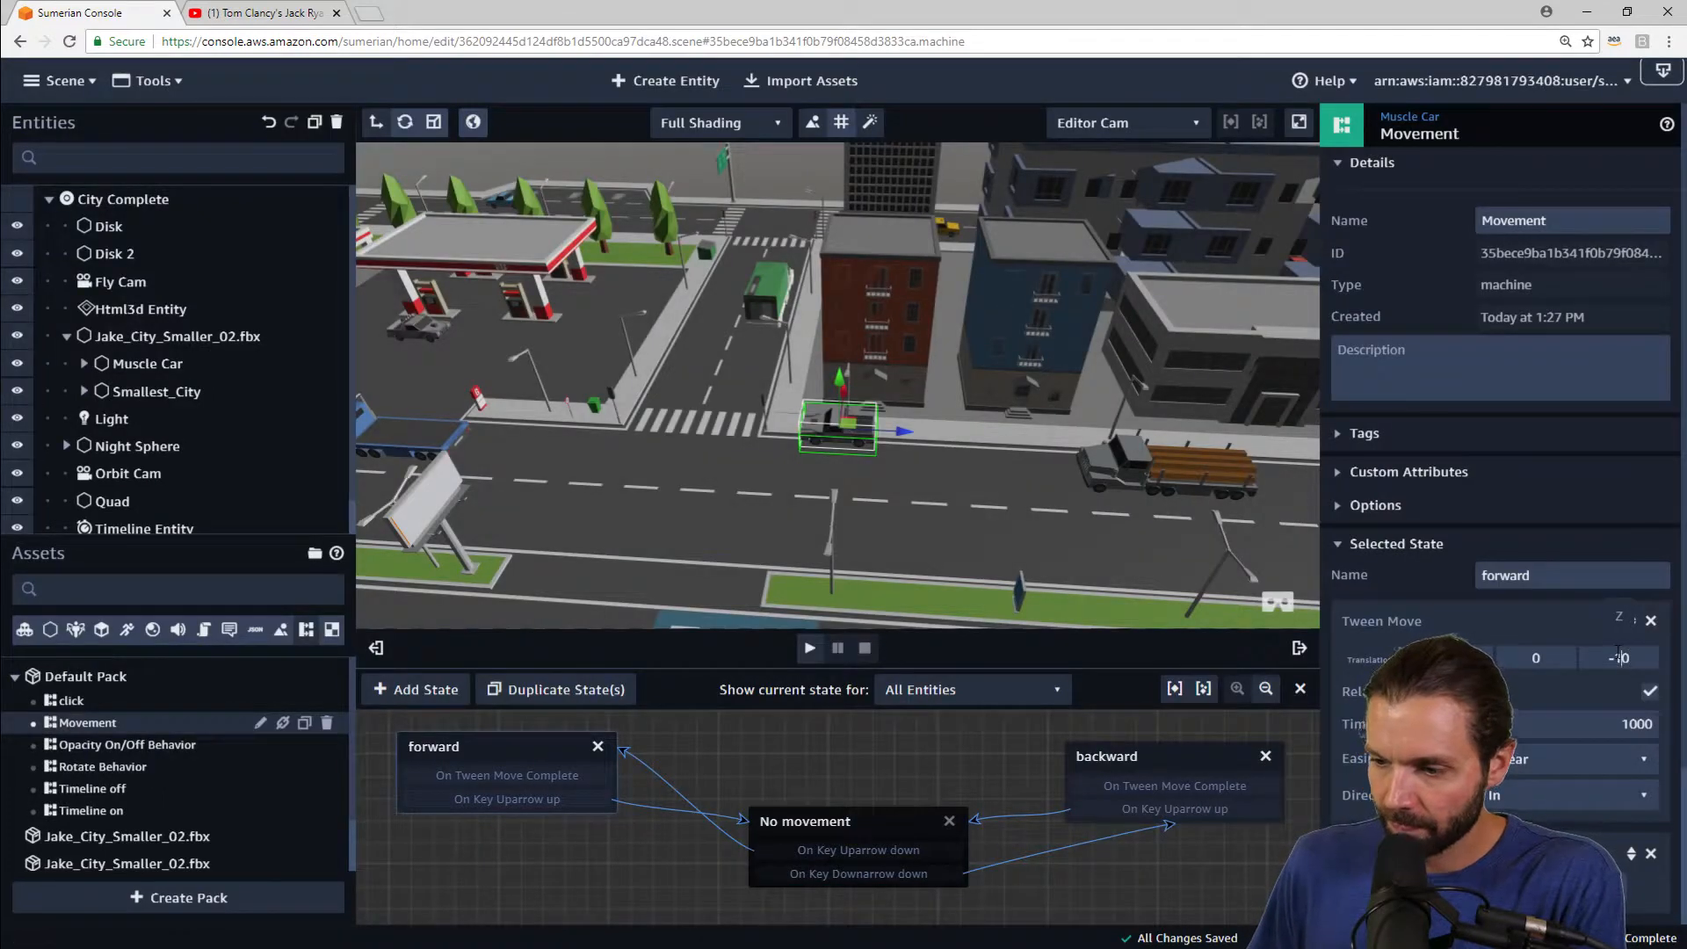
Step: Set the forward state's Tween Move Z translation to -50 and the backward state's Z translation to 50
key(BackSpace)
text(5)
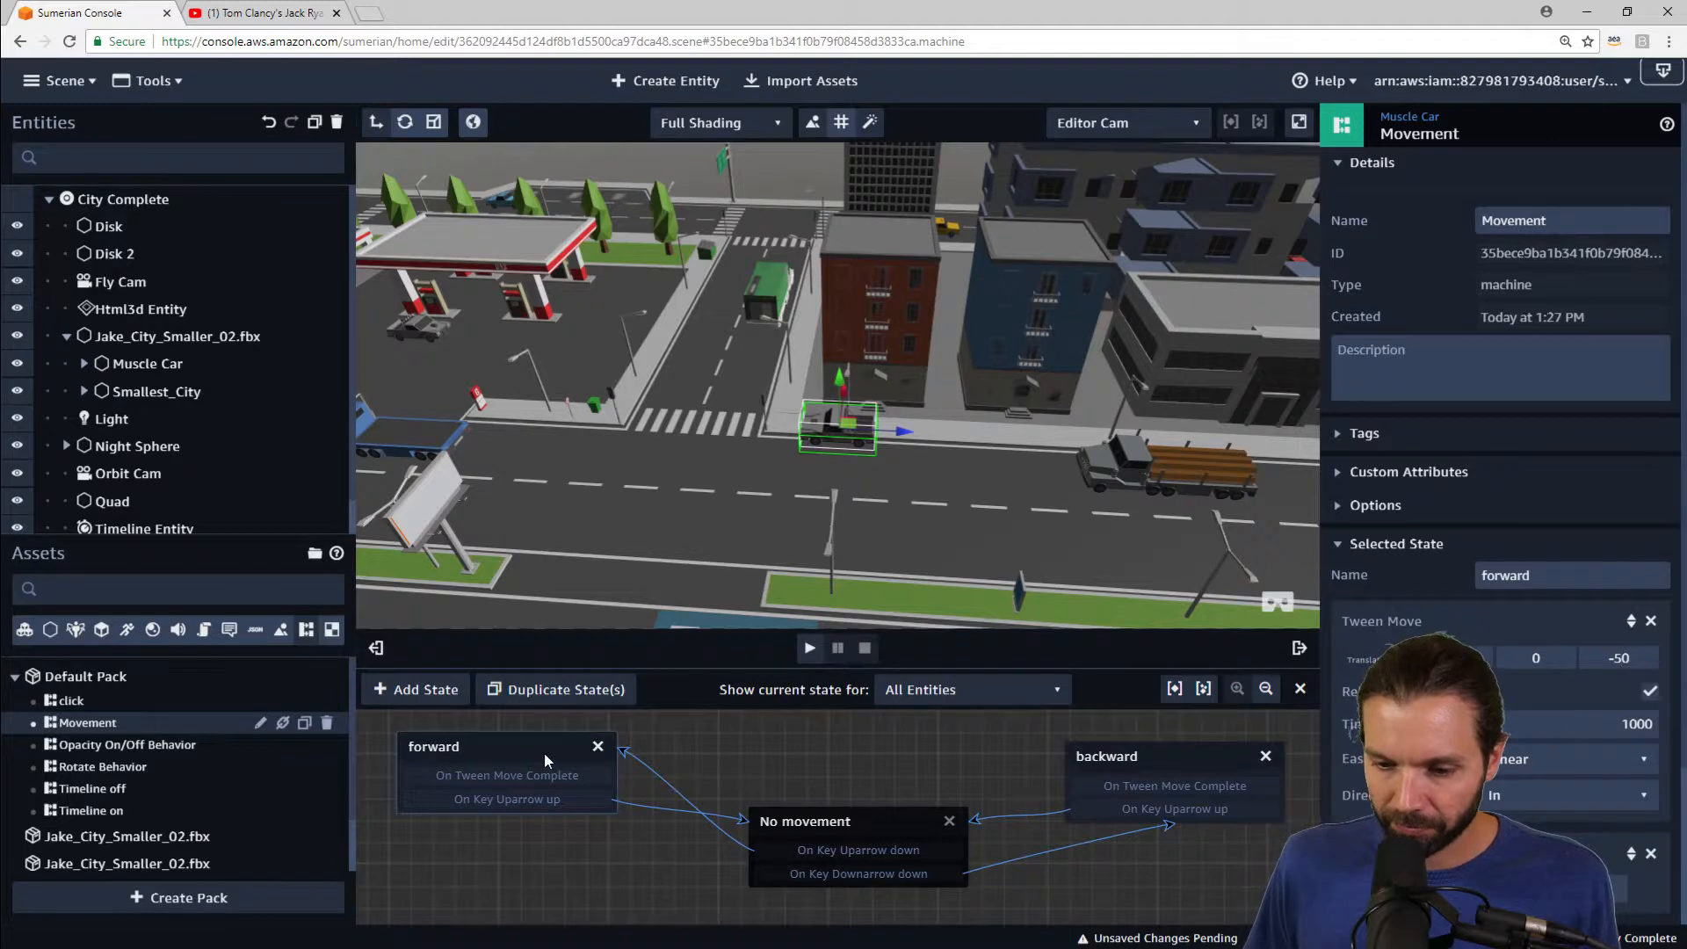
click(1090, 767)
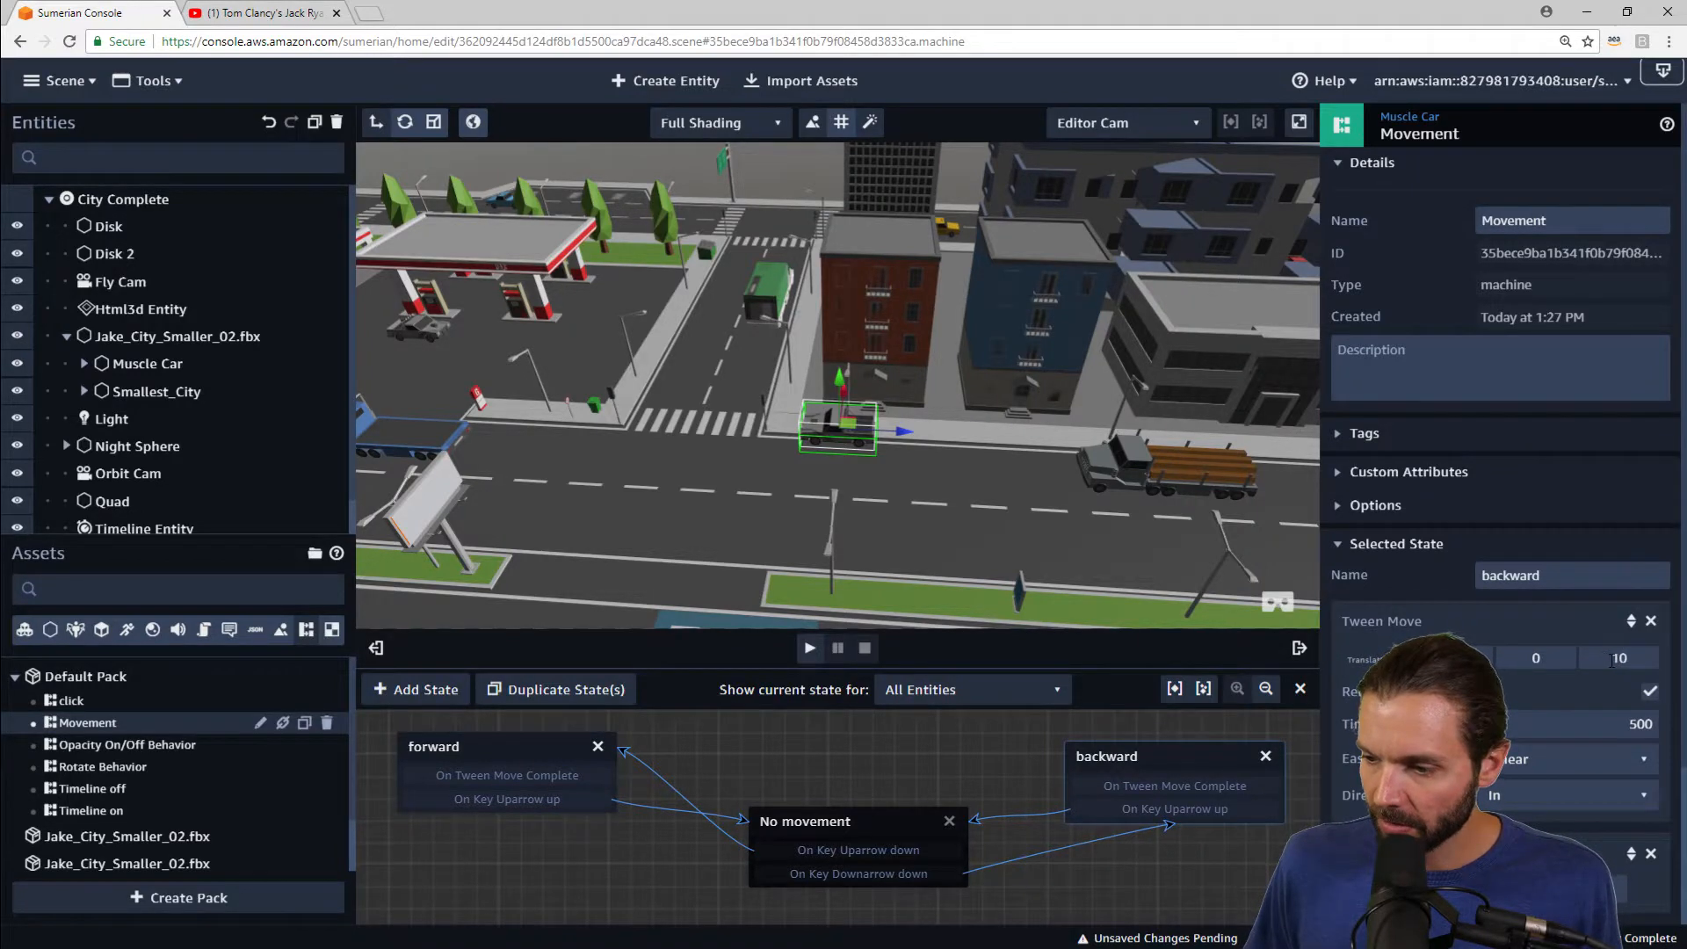
text(5)
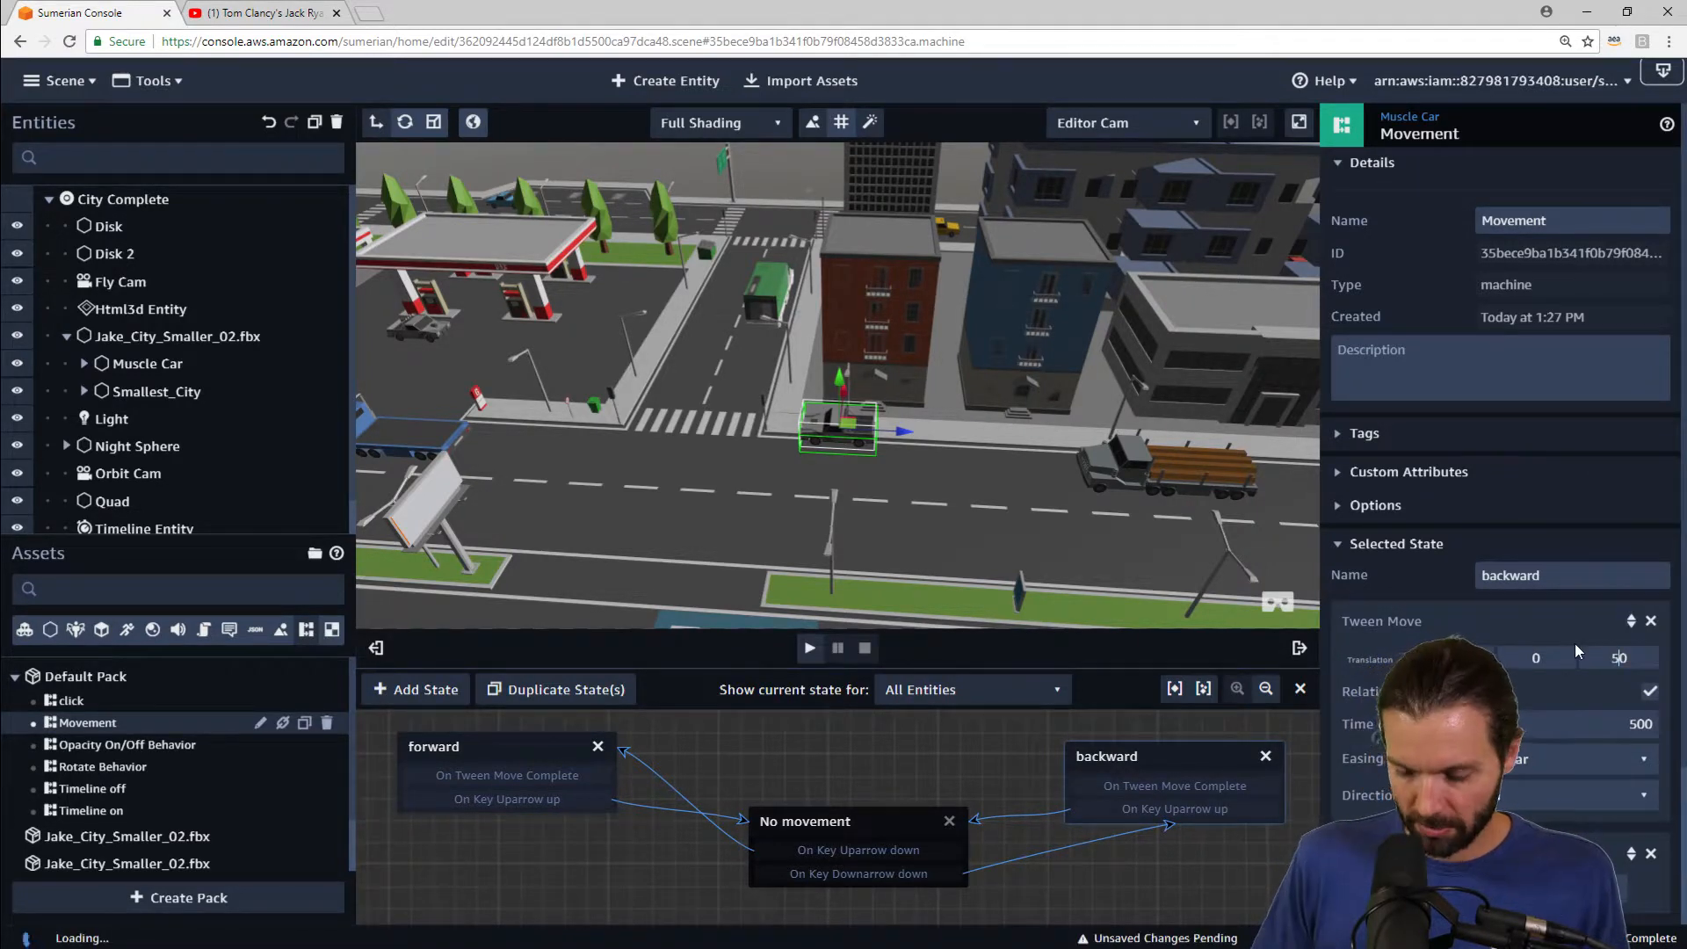
Step: Play the scene, orbit around to test the car's movement, and close the state machine editor
click(810, 649)
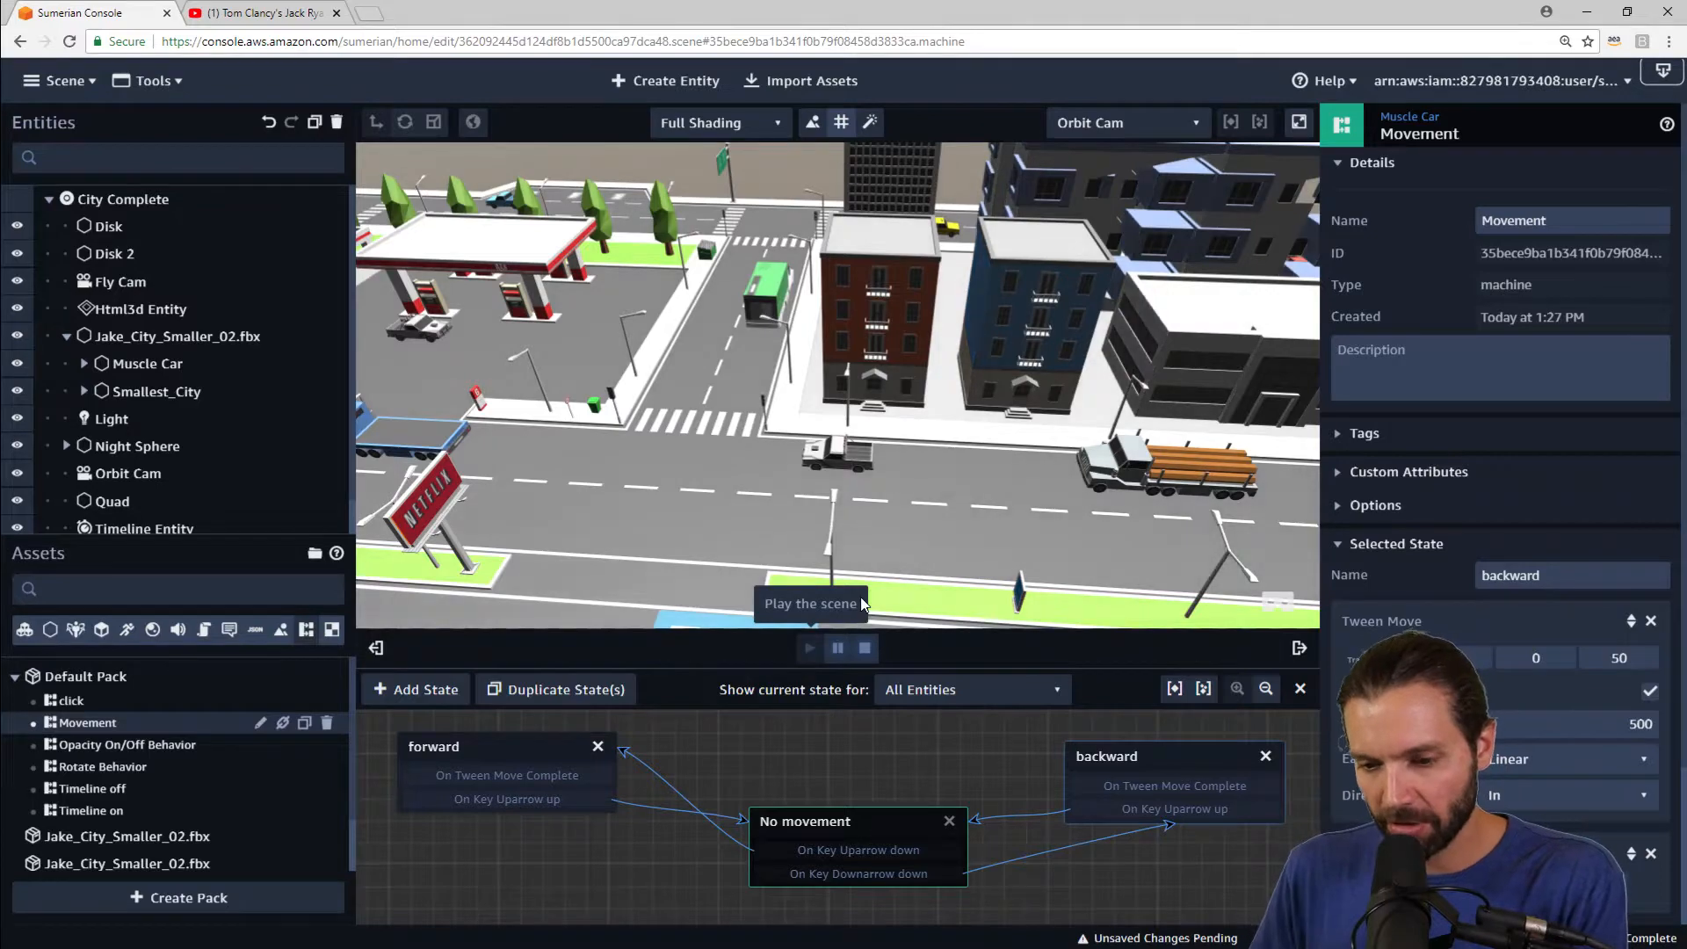
drag(968, 466, 825, 374)
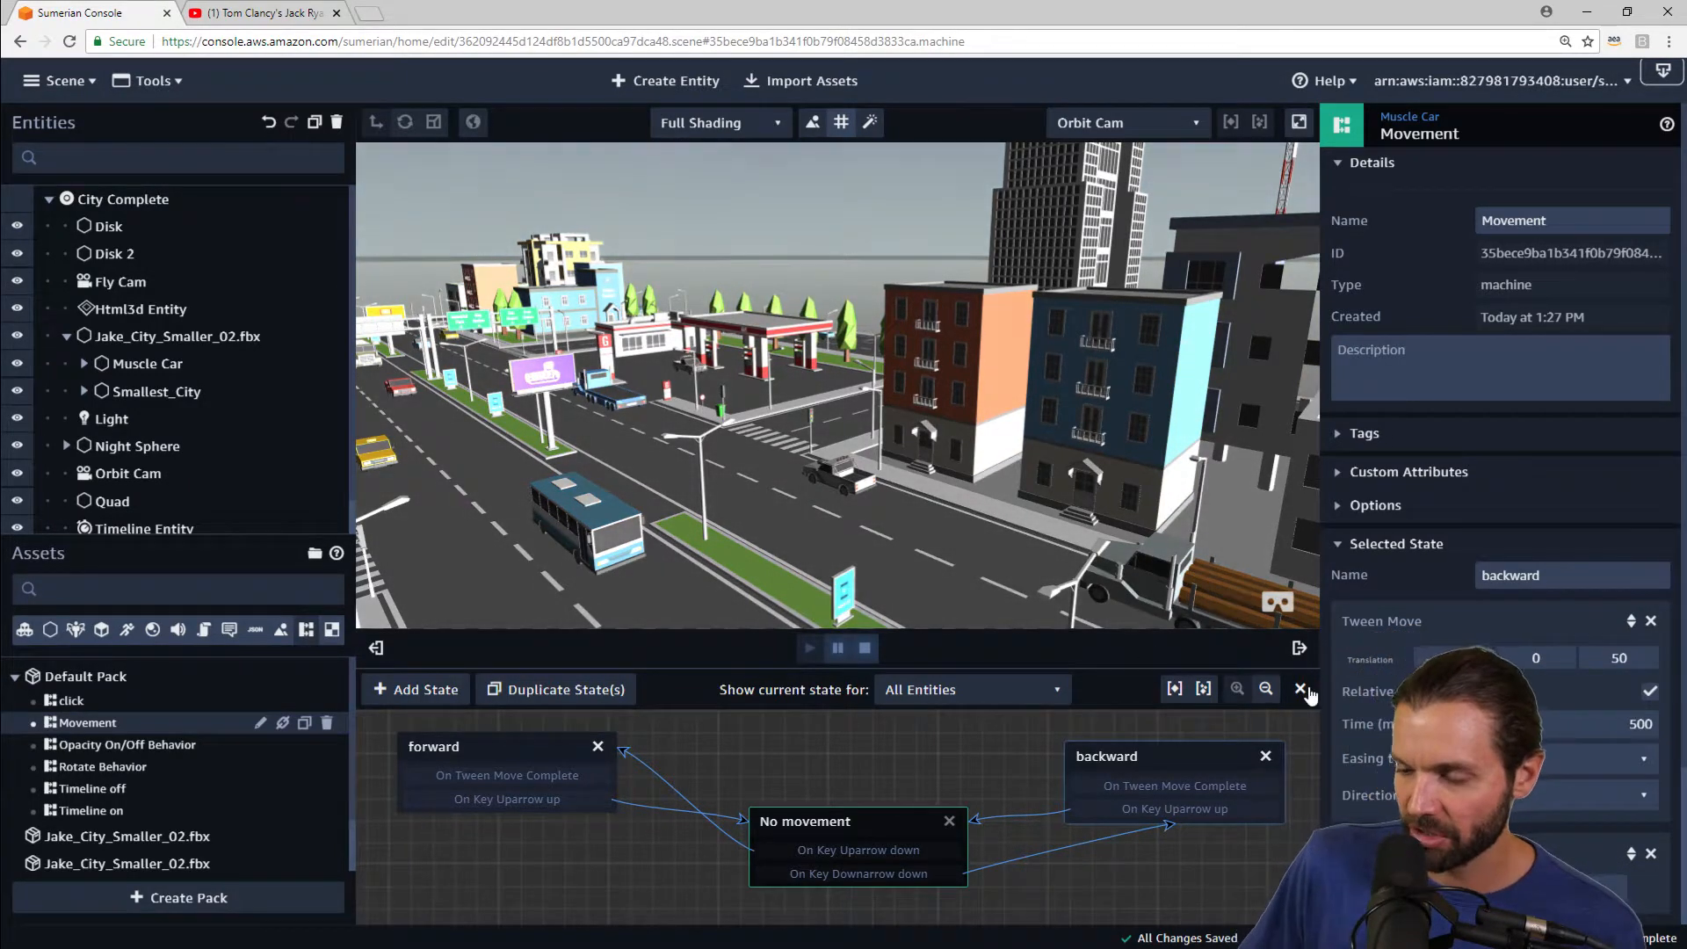
scroll(928, 380, down, 3)
scroll(926, 378, down, 2)
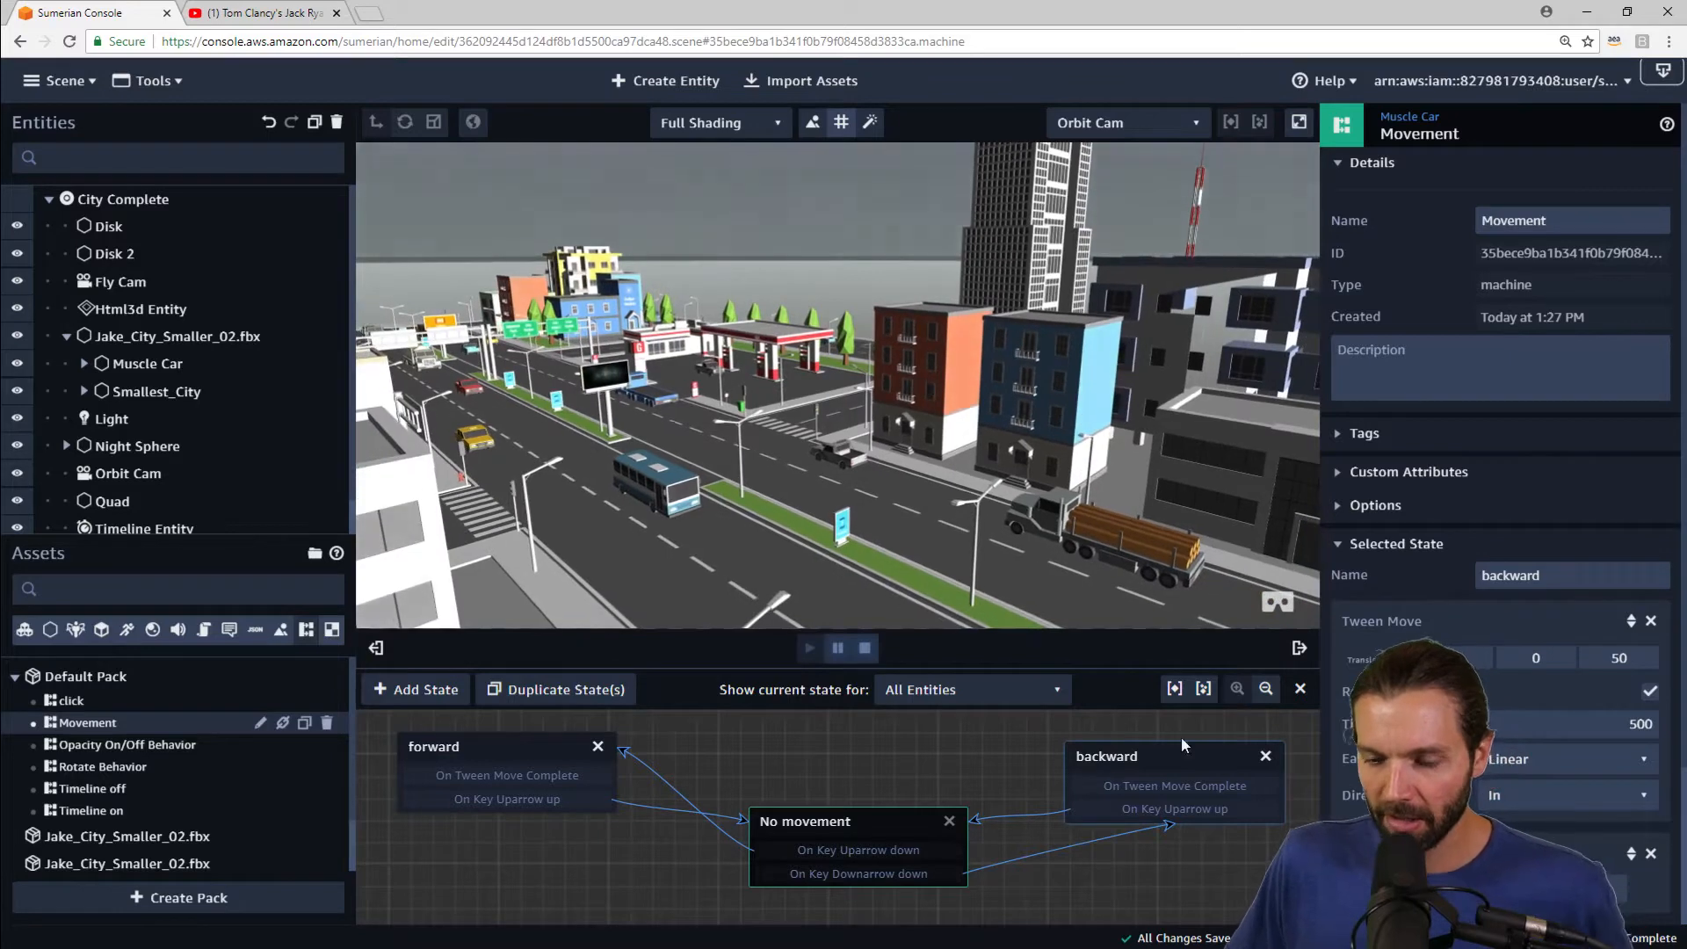
click(1300, 689)
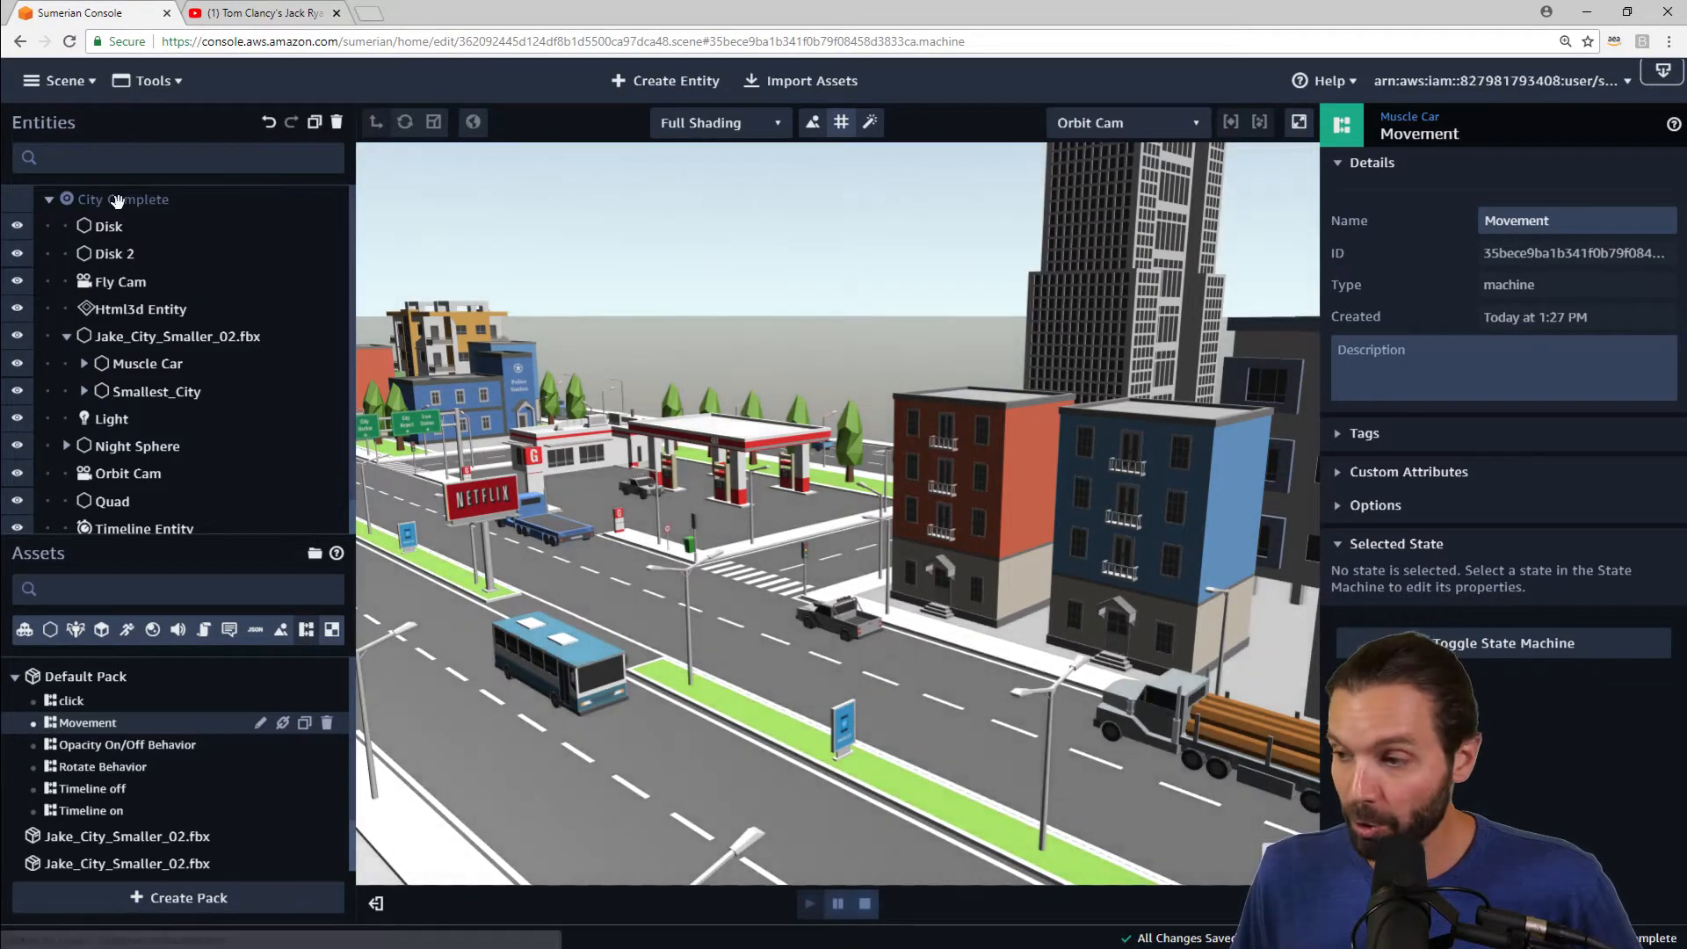
Step: Stop the scene and inspect the City Complete root's Environment settings
click(116, 197)
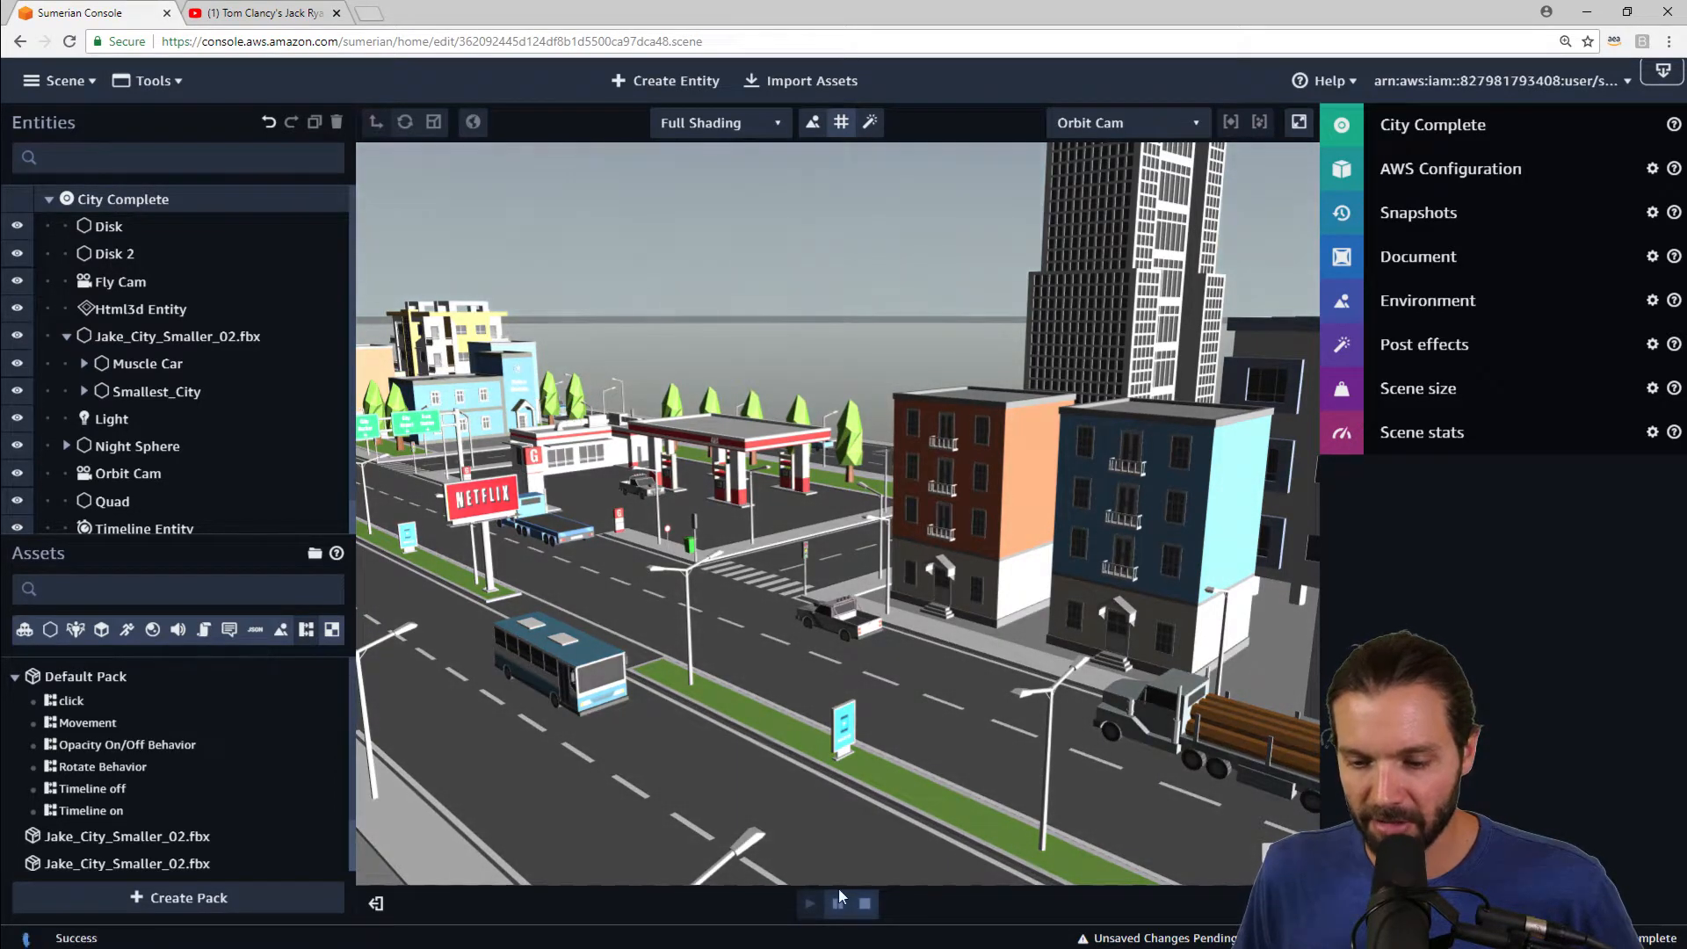
click(864, 903)
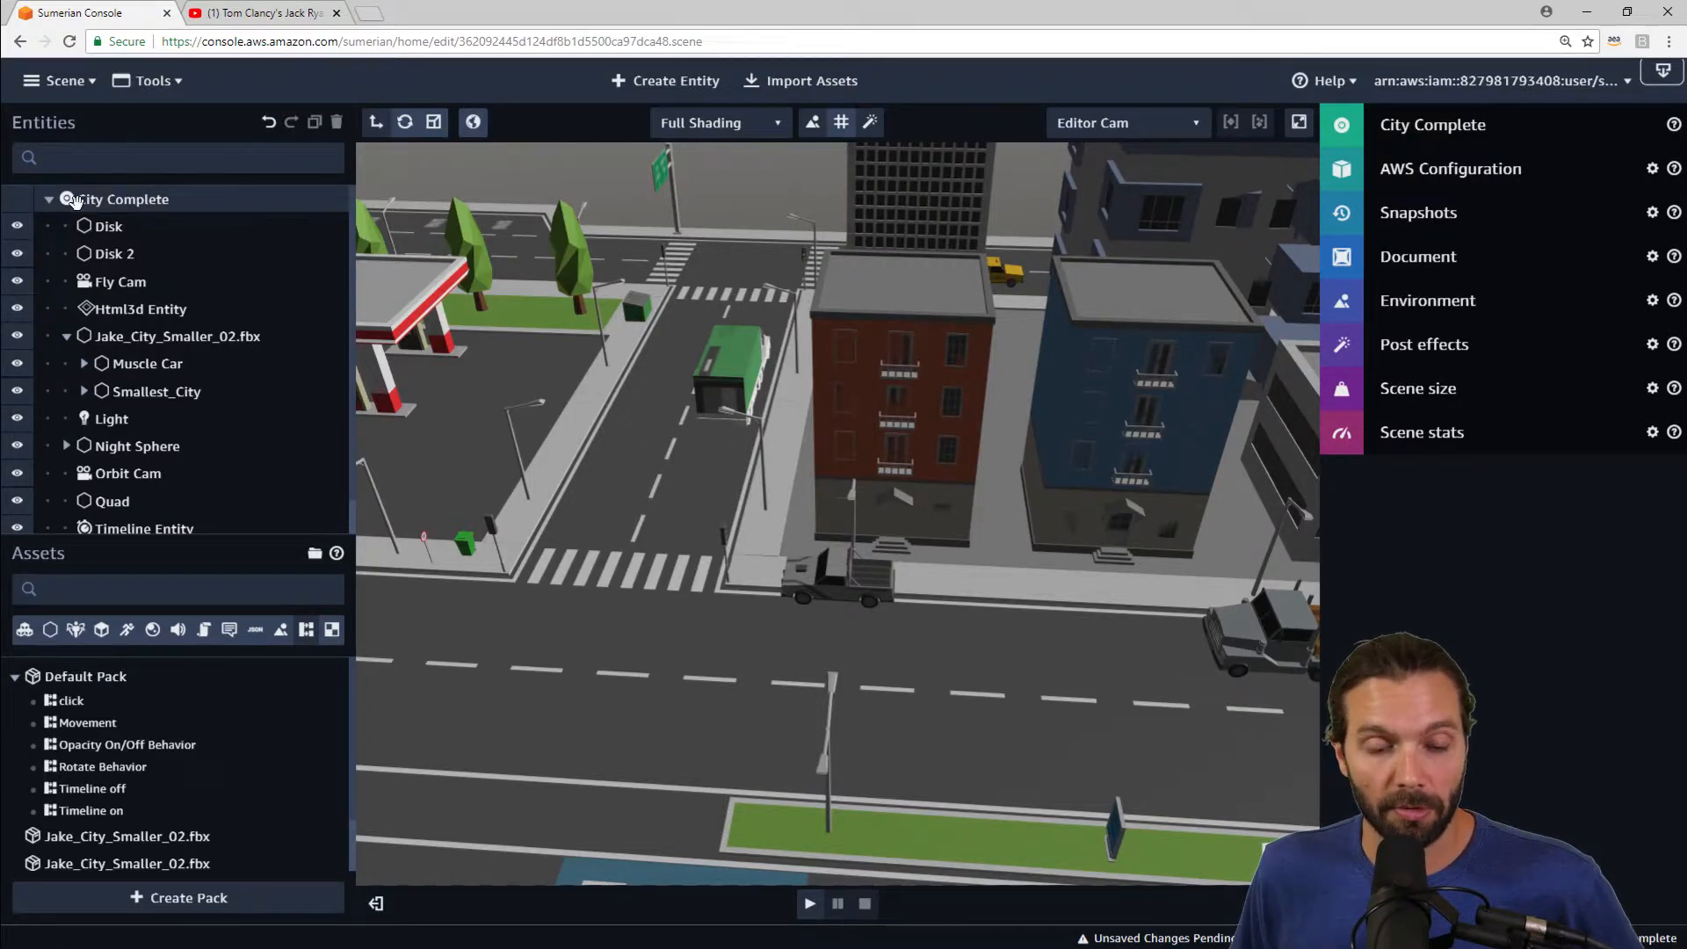
click(1443, 302)
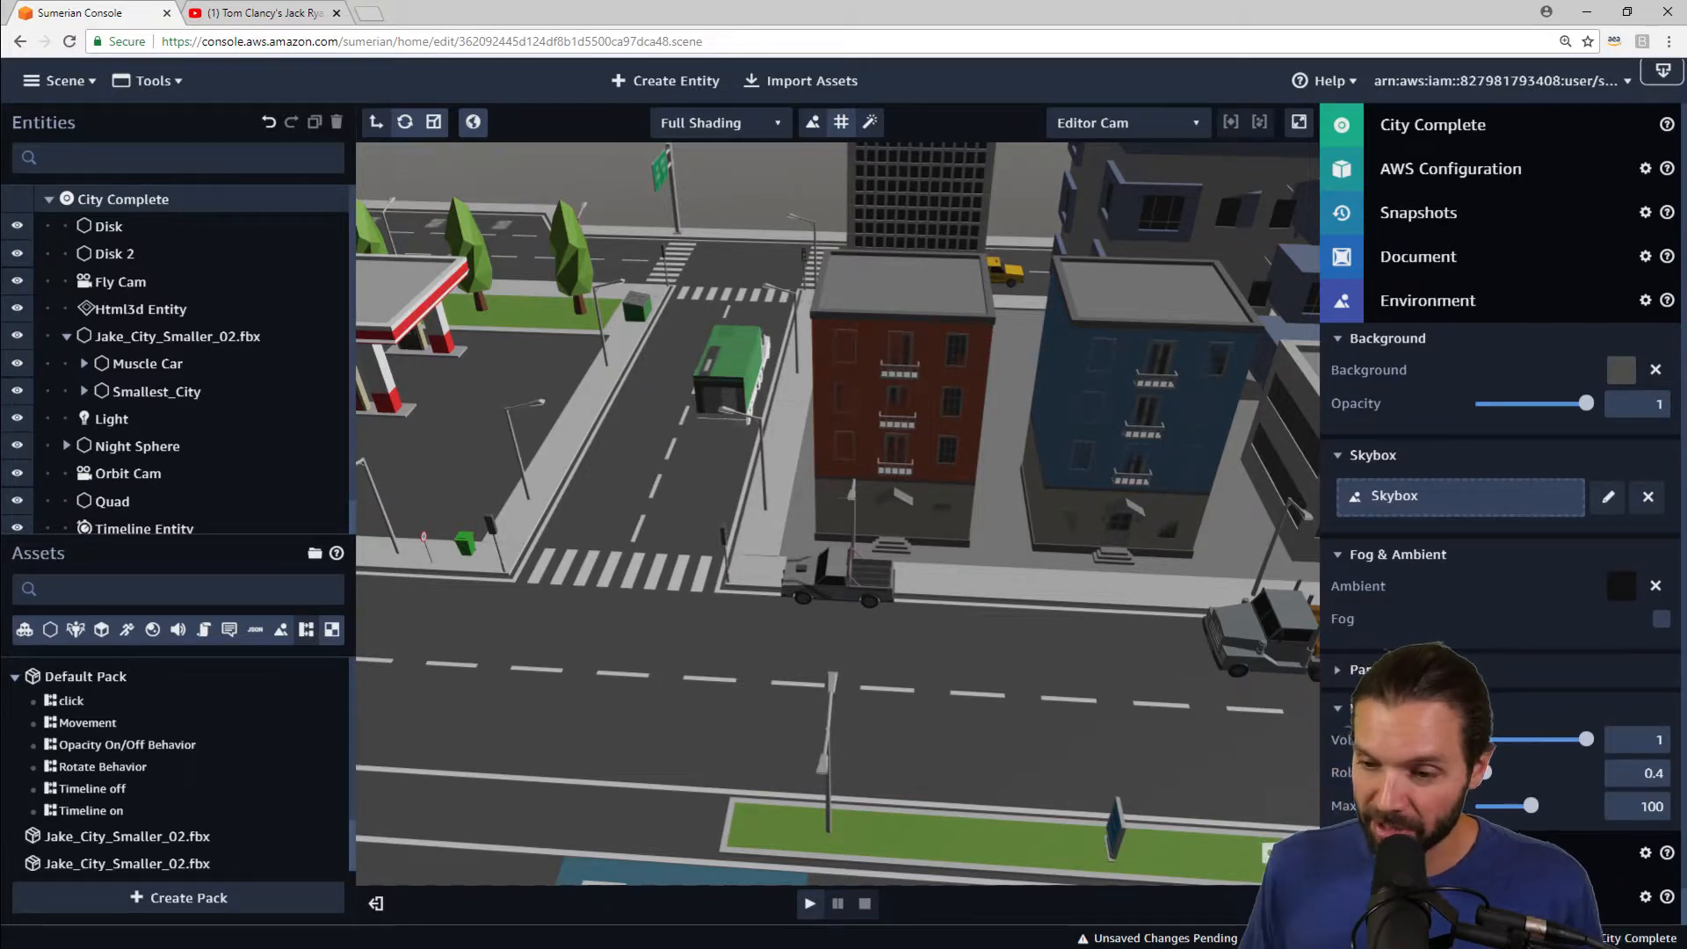
click(1512, 306)
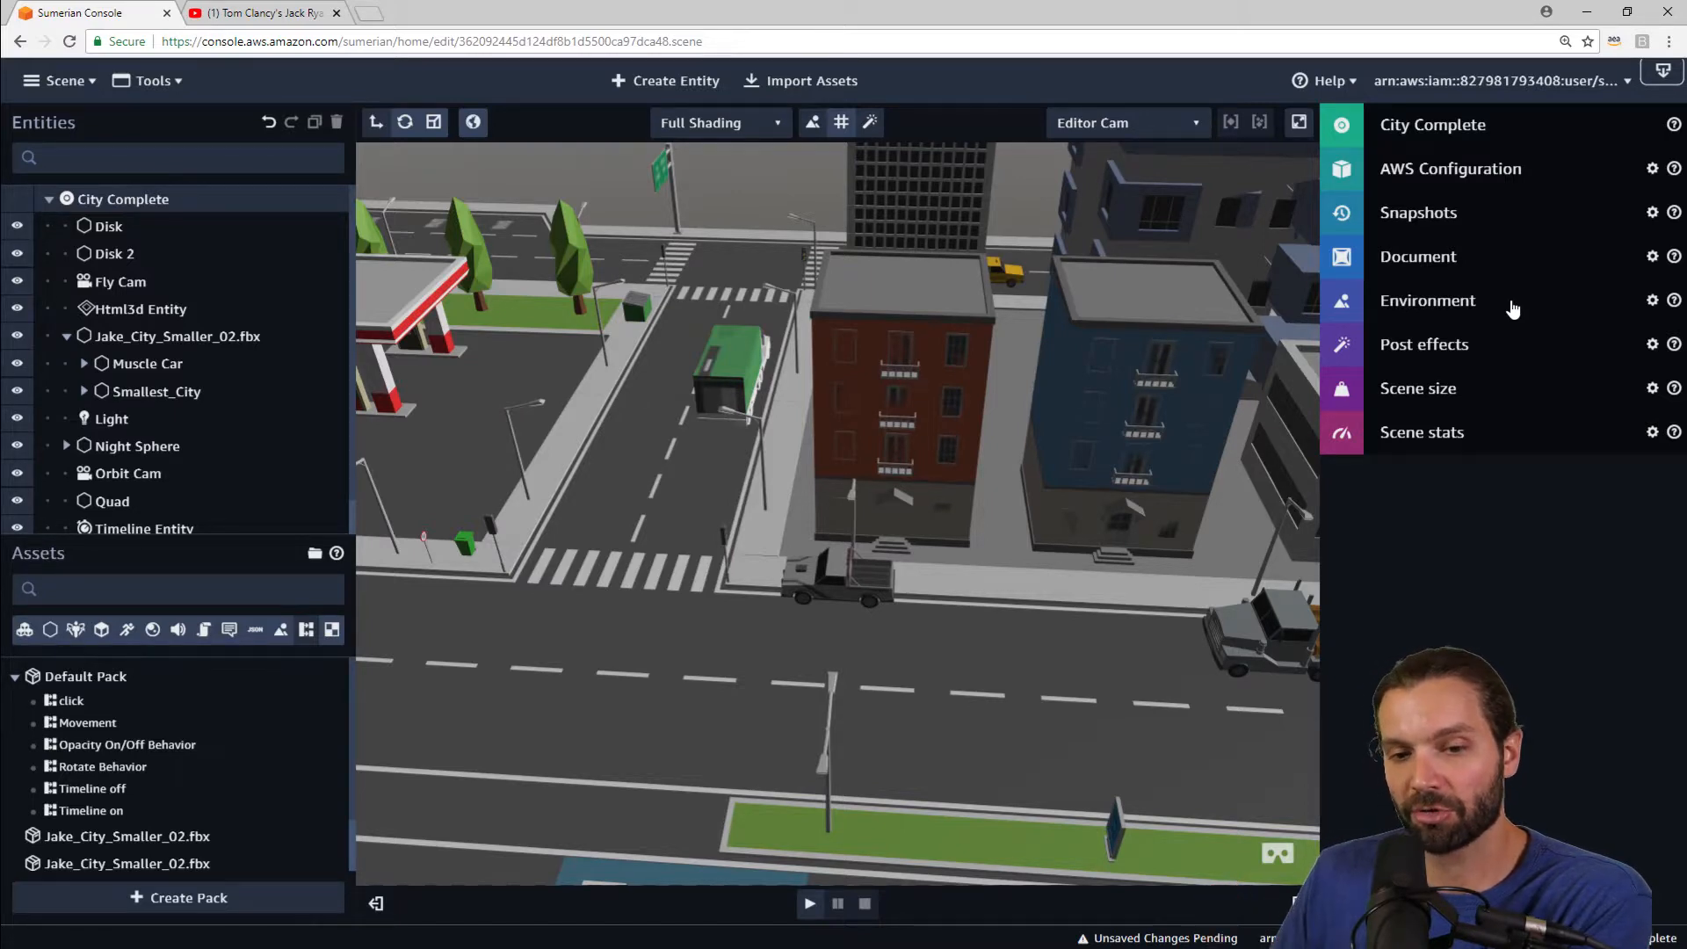
Step: Navigate the editor view to the YouTube billboard and select the Html3d Entity's HTML 3D component
right_drag(667, 613, 923, 489)
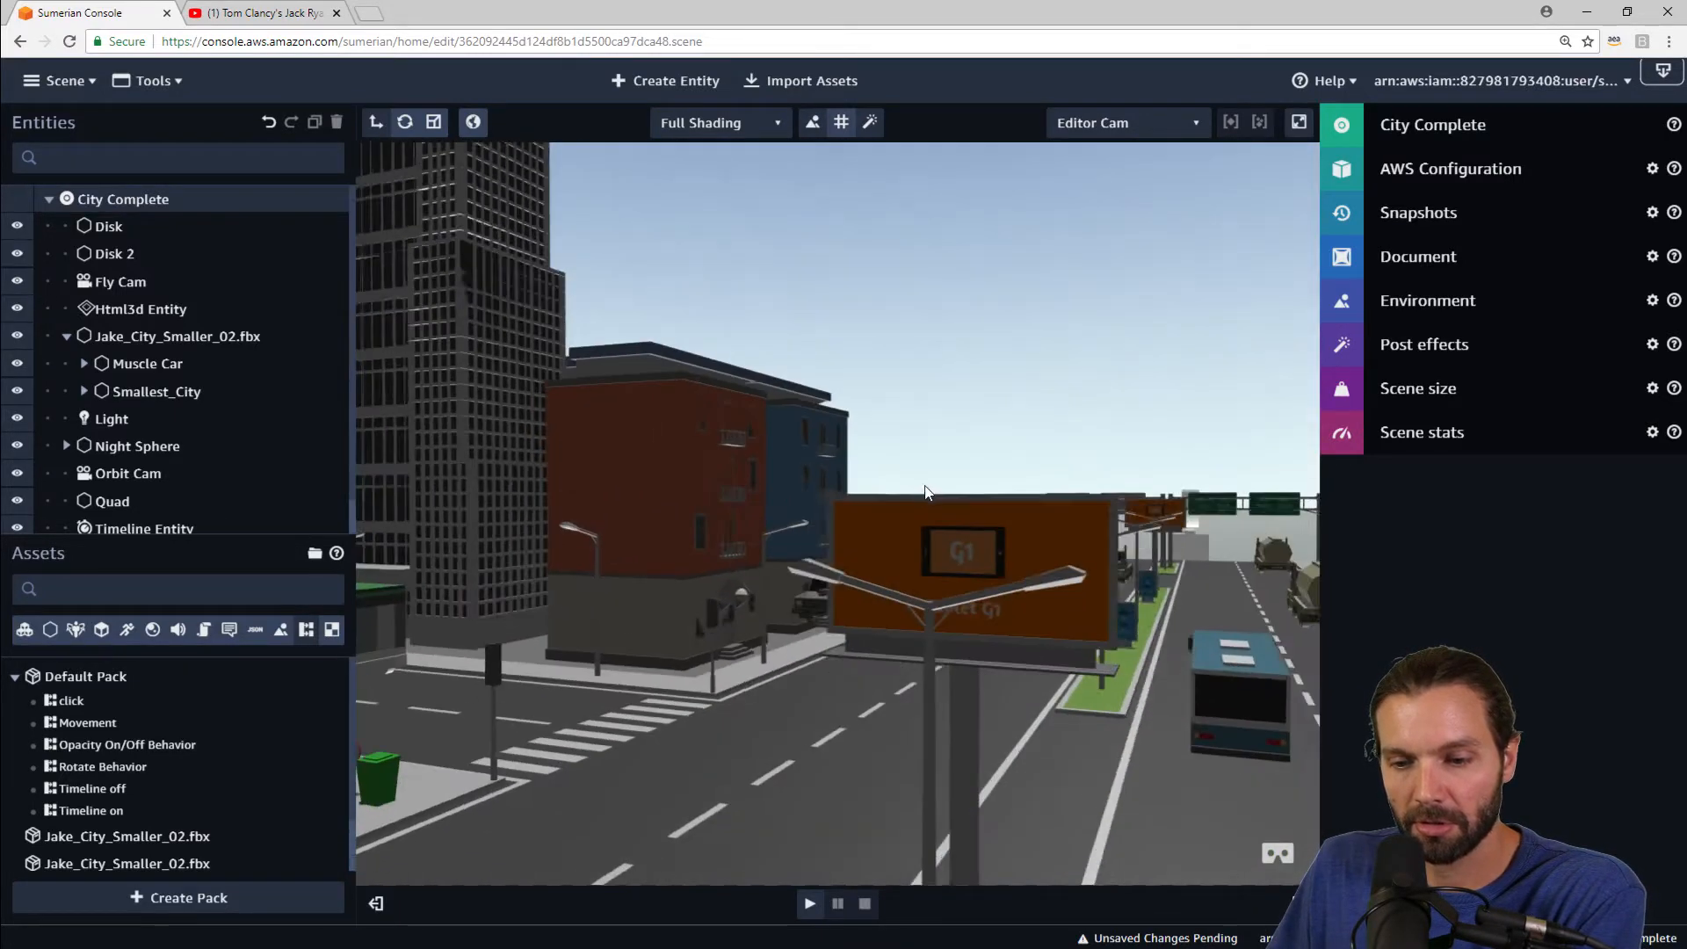
scroll(923, 490, down, 10)
scroll(917, 496, down, 10)
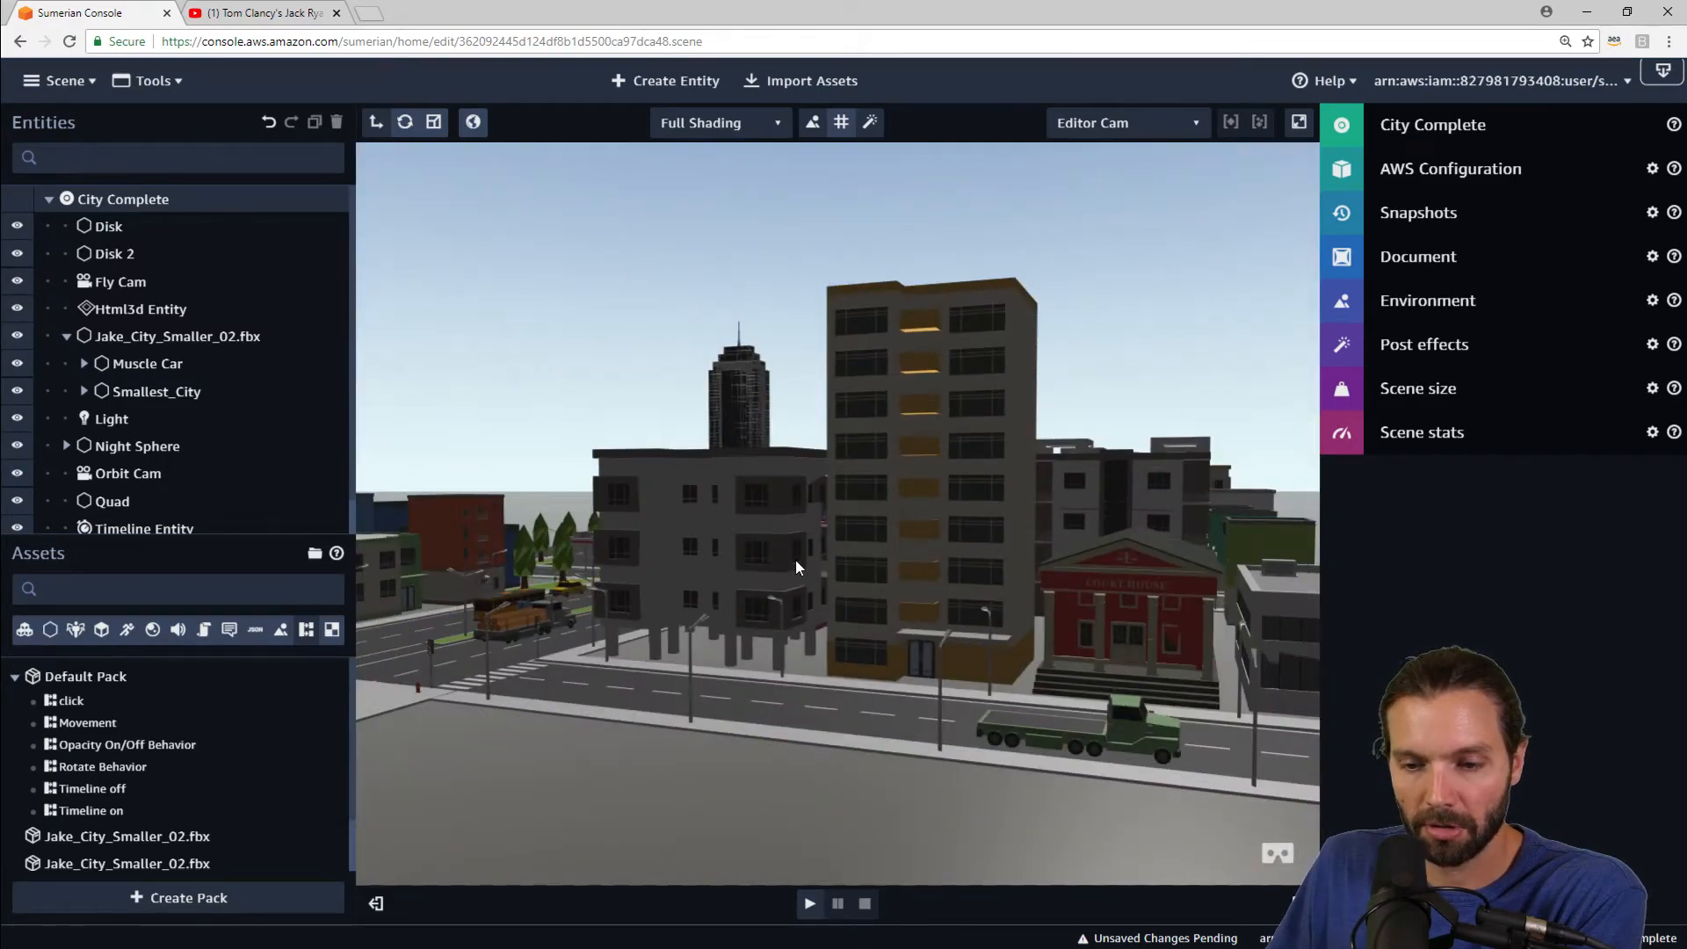
right_drag(794, 561, 837, 413)
scroll(741, 536, up, 4)
scroll(742, 536, up, 5)
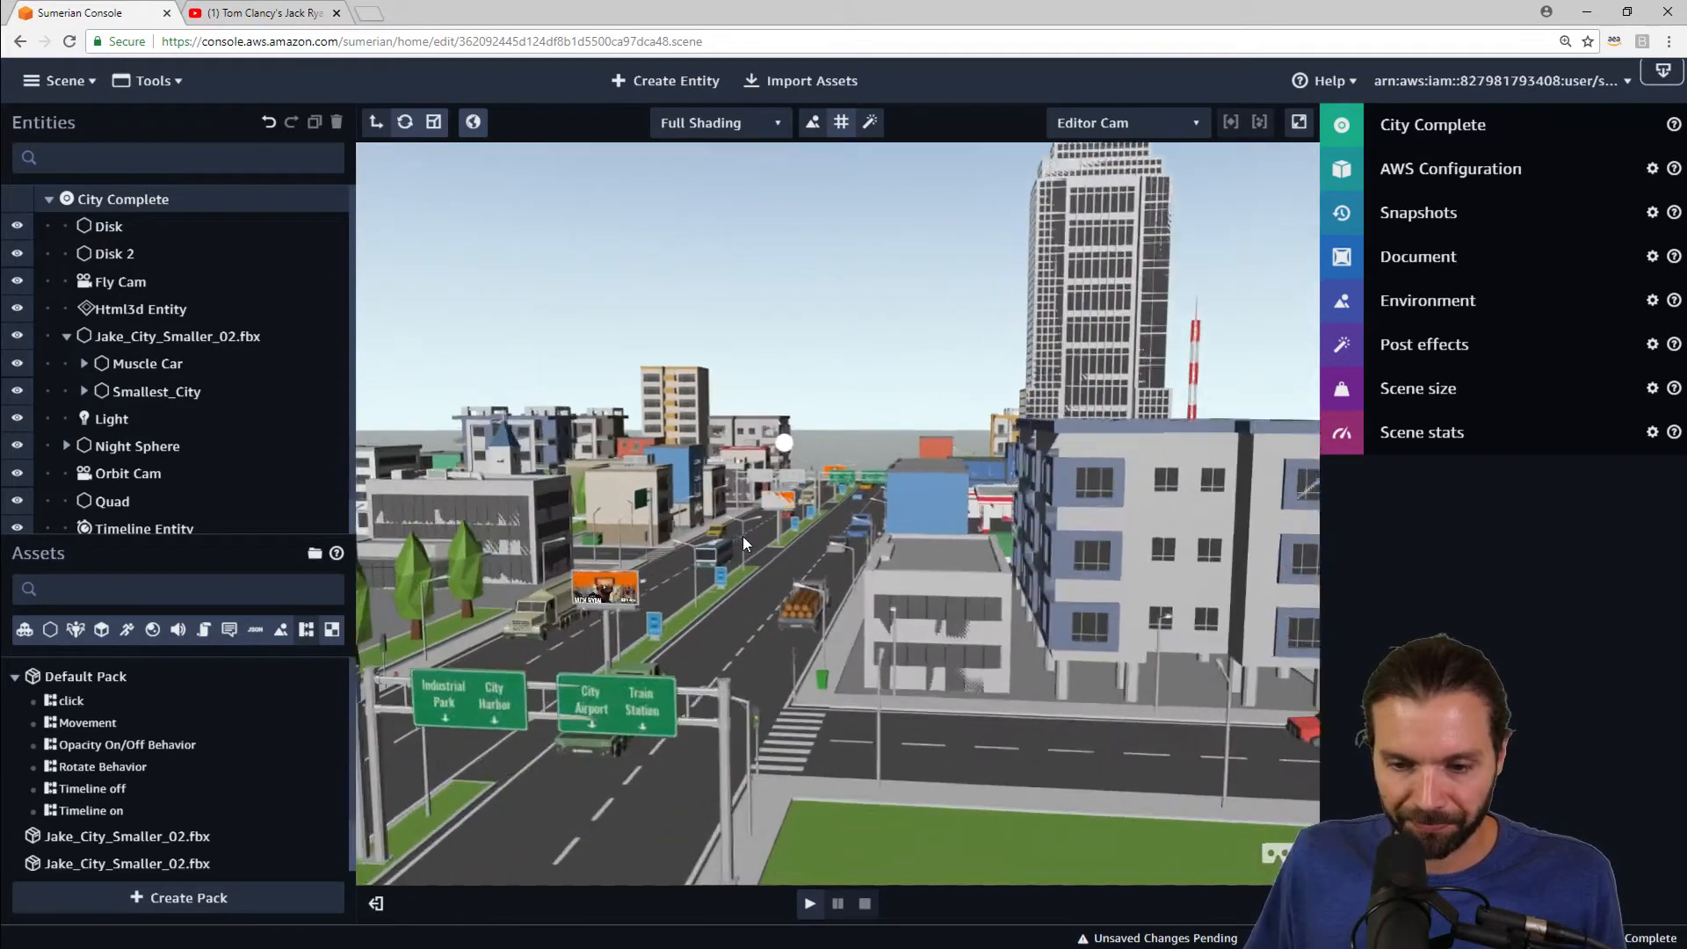
right_drag(609, 683, 755, 590)
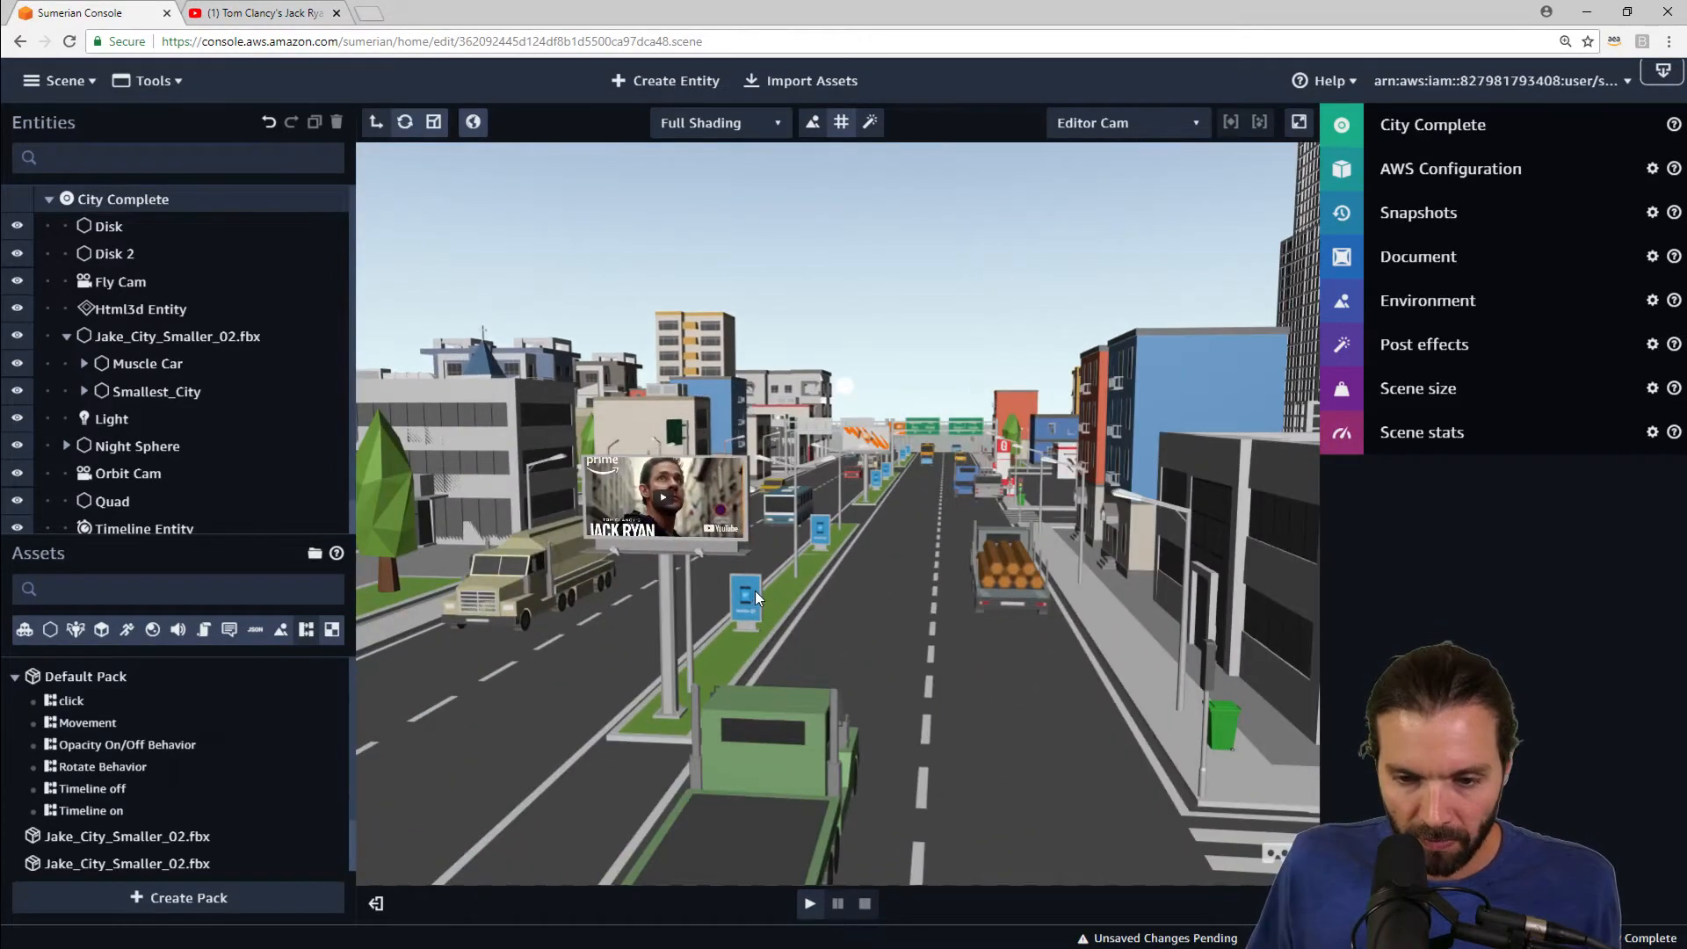
scroll(755, 588, up, 4)
scroll(755, 589, up, 2)
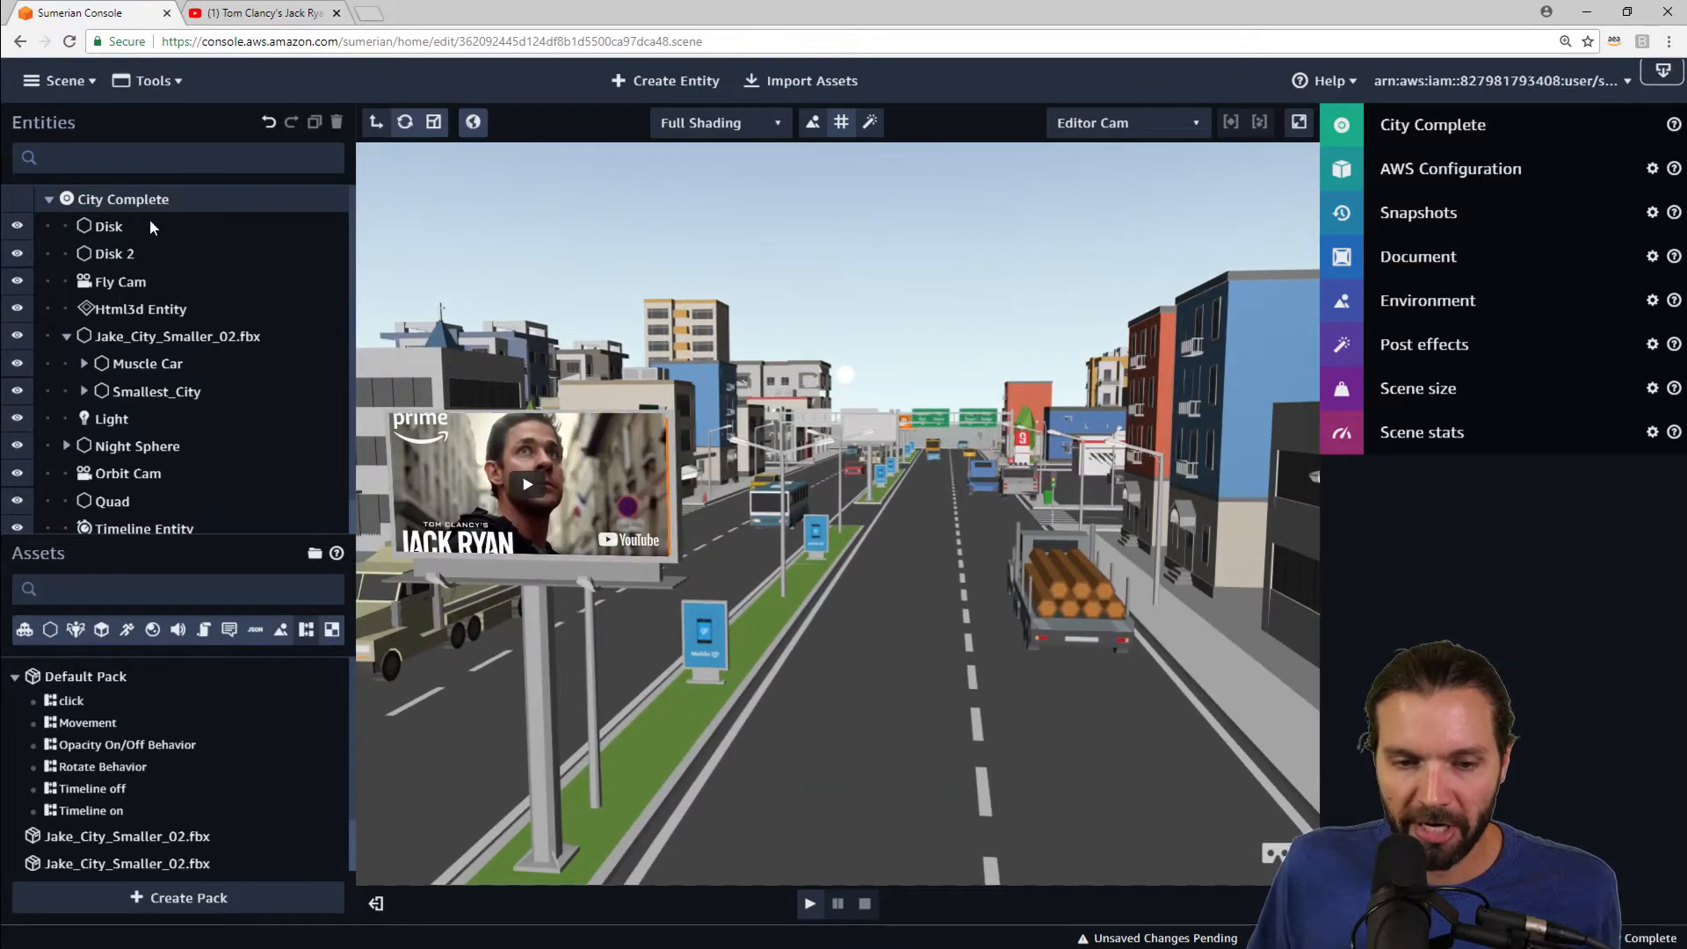
click(132, 308)
click(1397, 212)
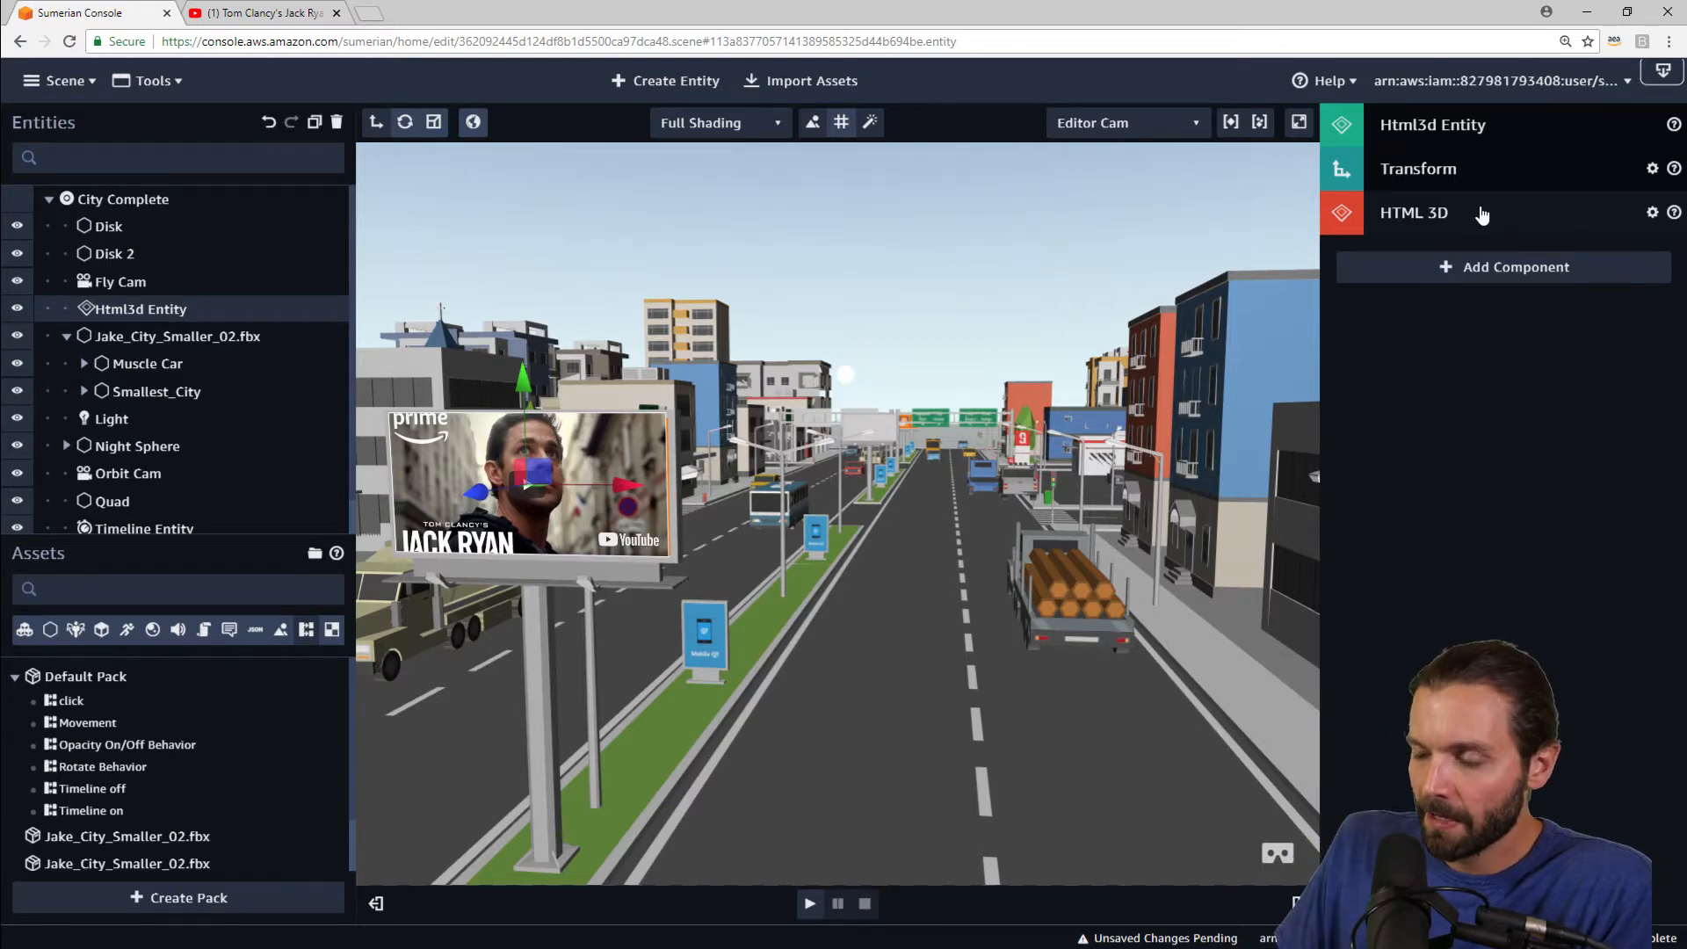
Step: Switch to the YouTube tab, enable player controls and video title in the embed options, and copy the embed code
click(264, 12)
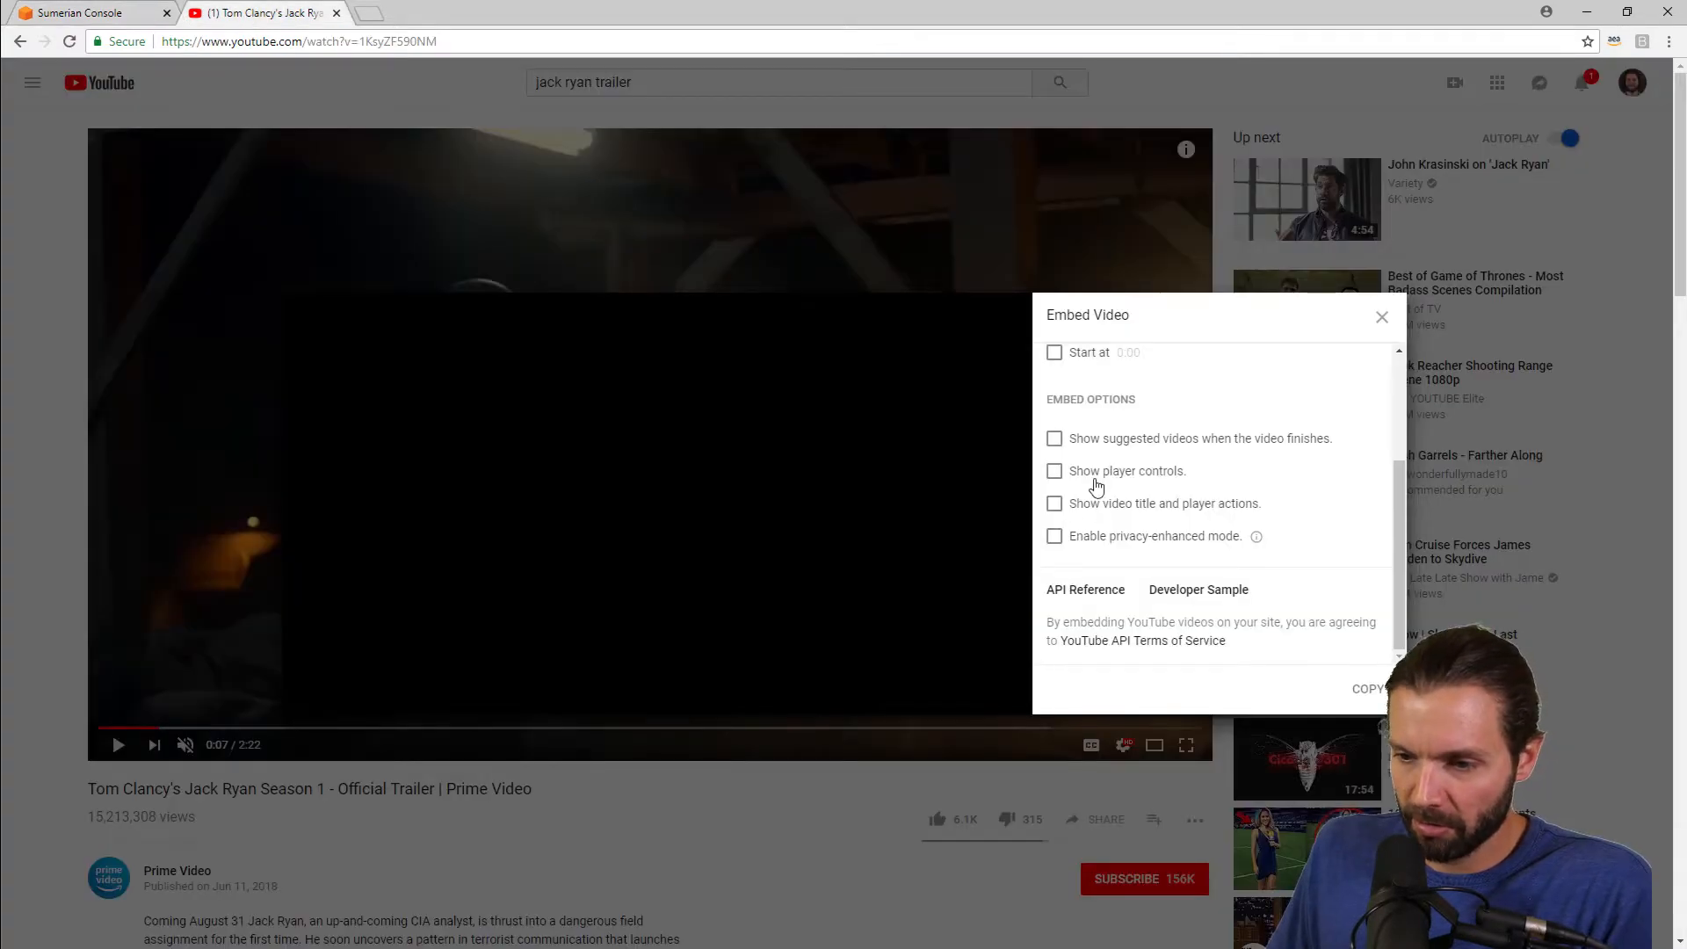
click(1054, 471)
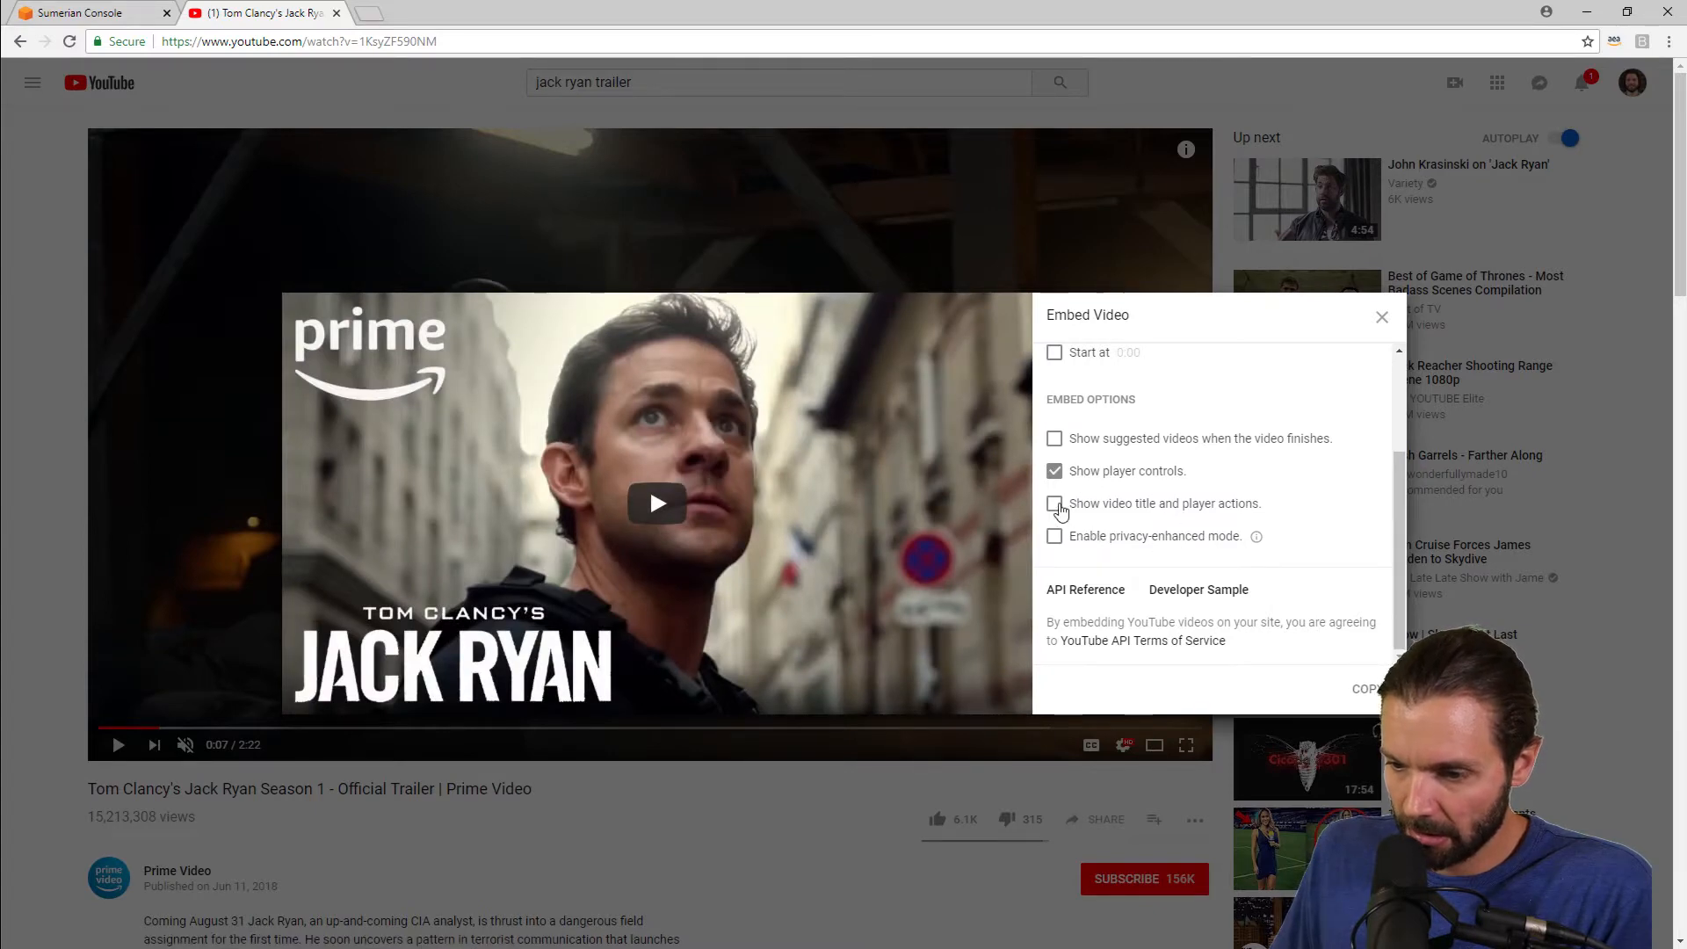
click(1054, 504)
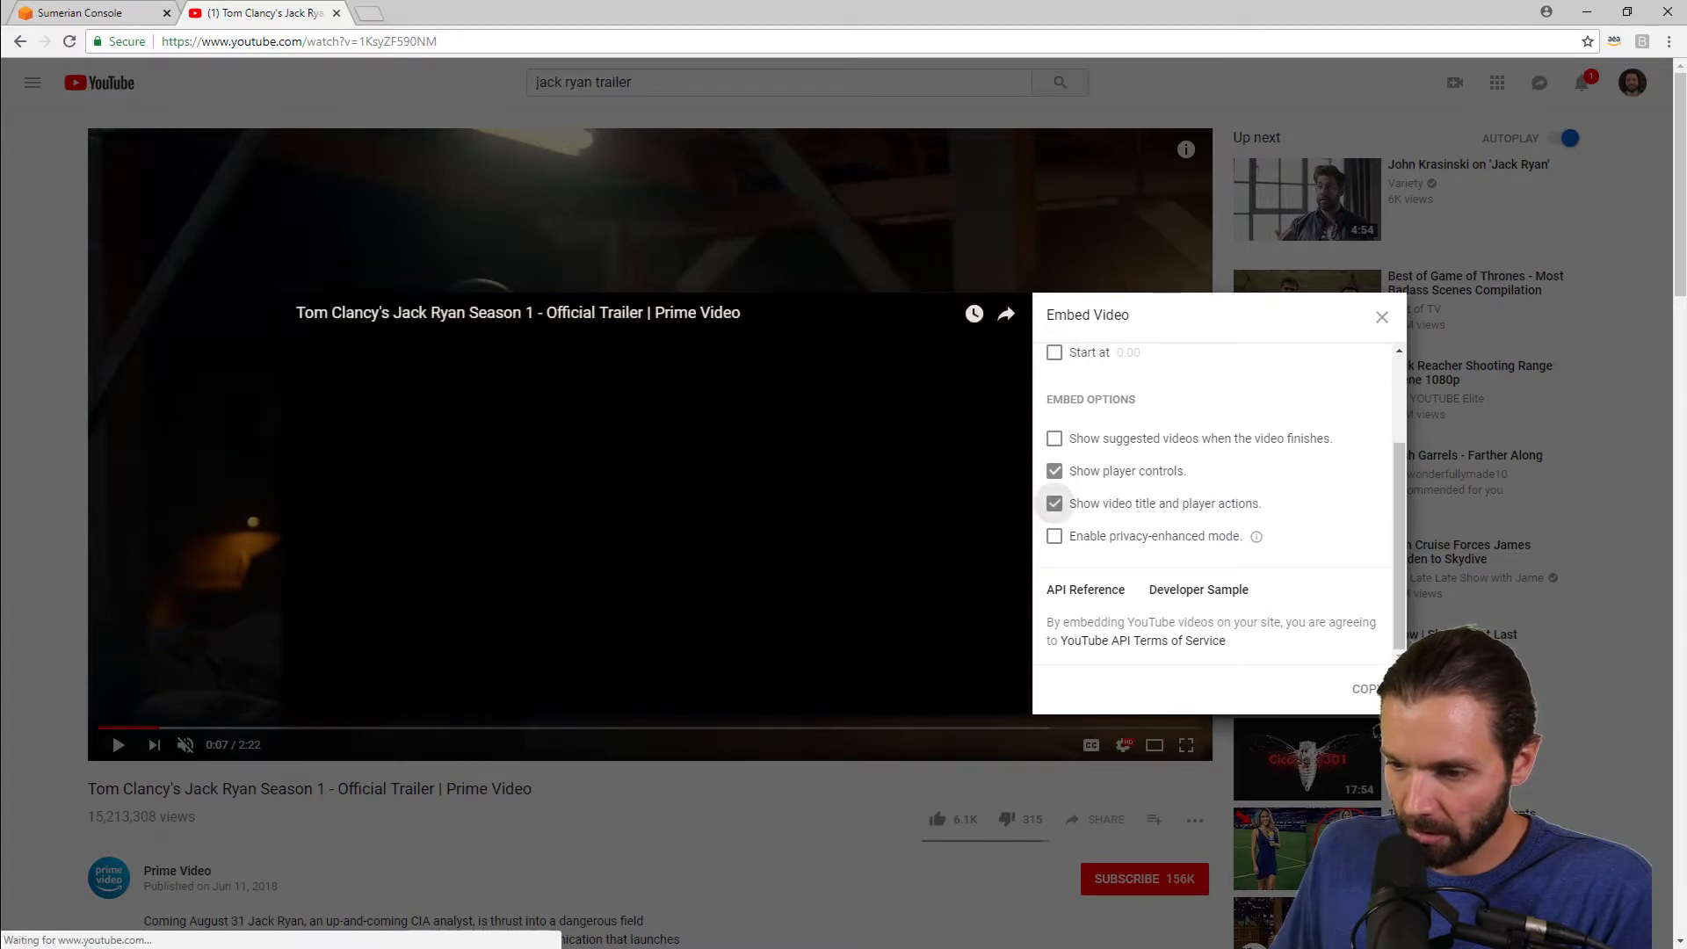
click(1361, 691)
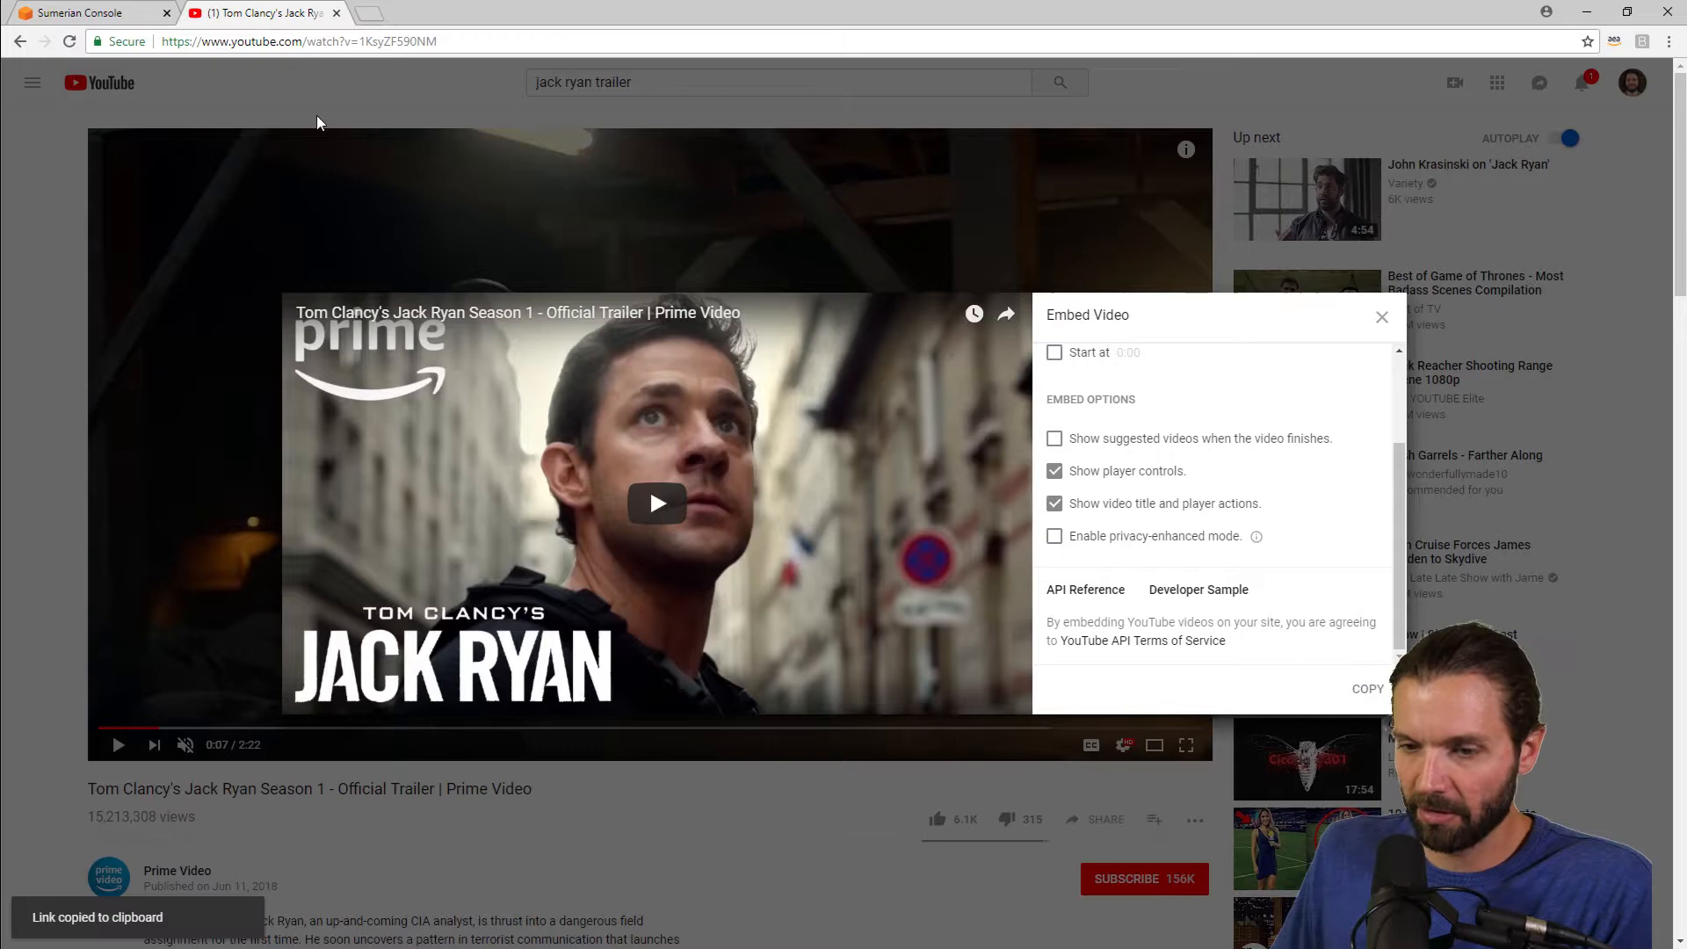
Step: Back in the Sumerian console, replace the Html3d Entity's HTML with the copied YouTube embed code and save it
click(77, 12)
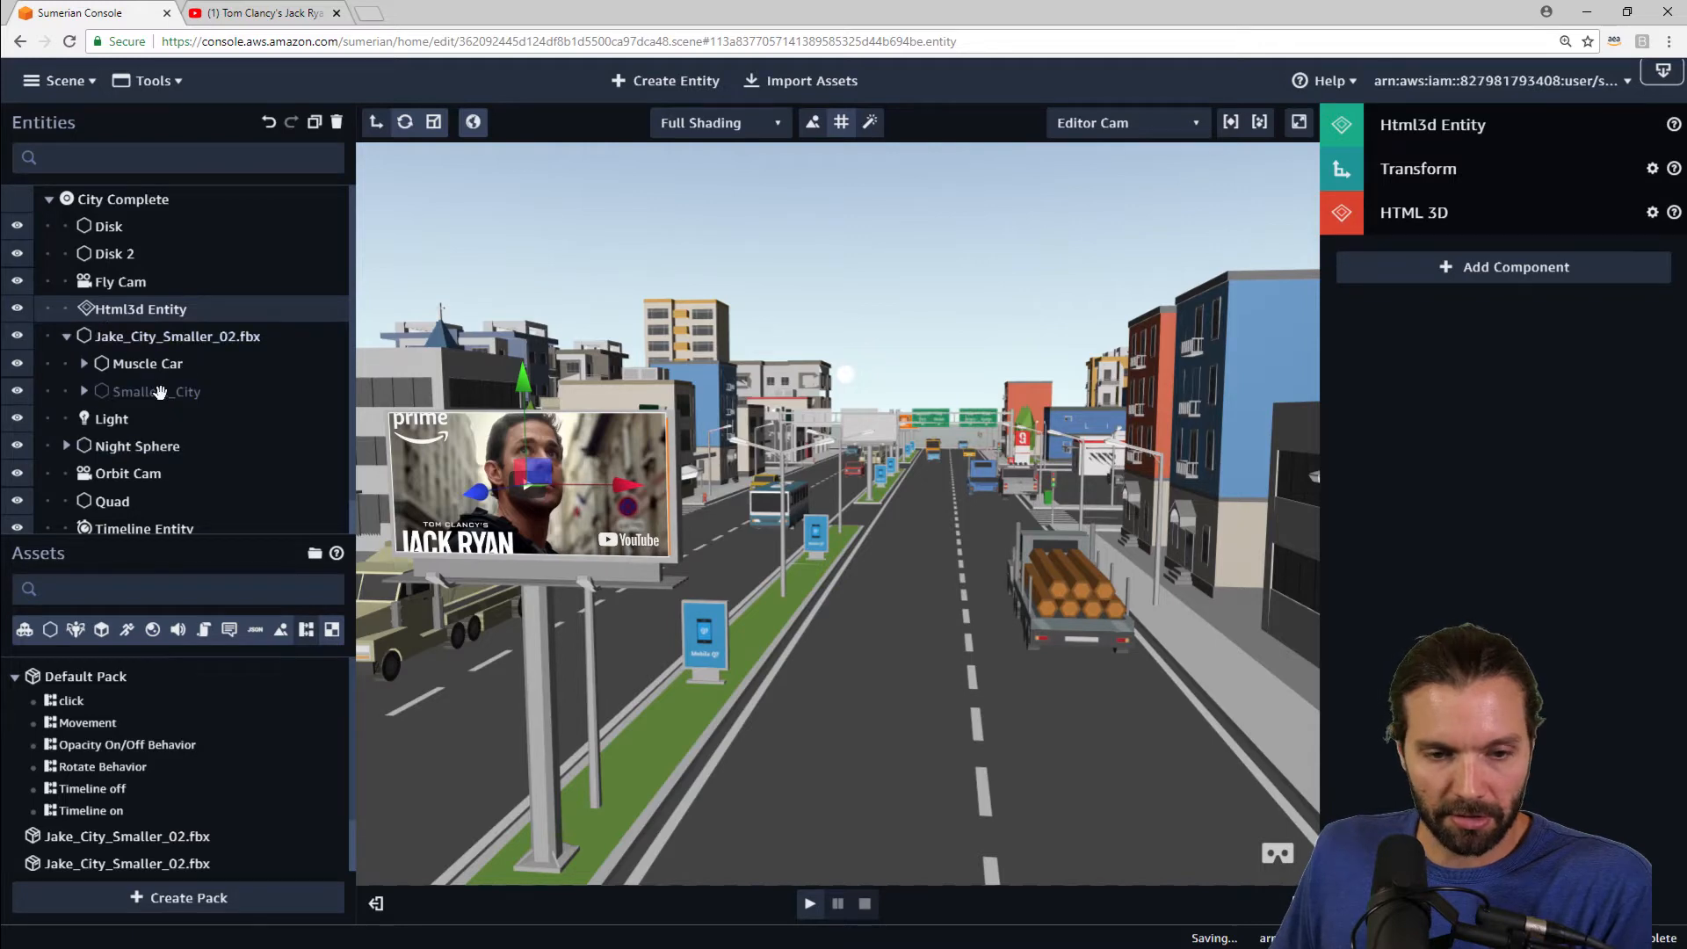
click(1495, 212)
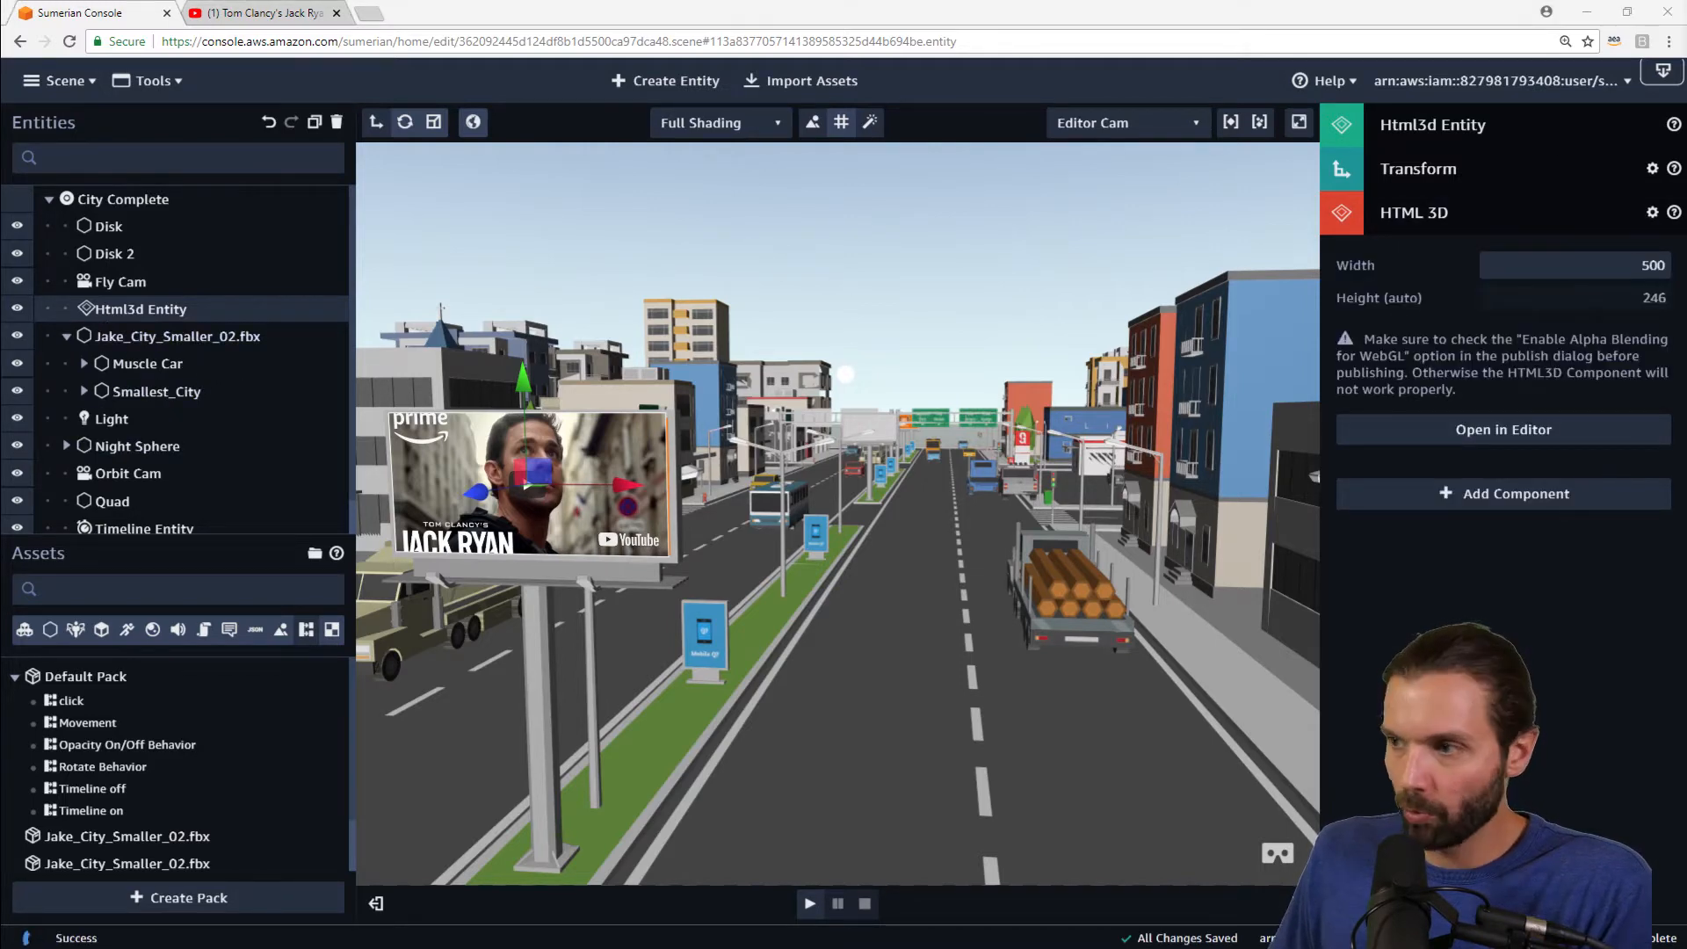
click(1503, 429)
drag(773, 127, 770, 125)
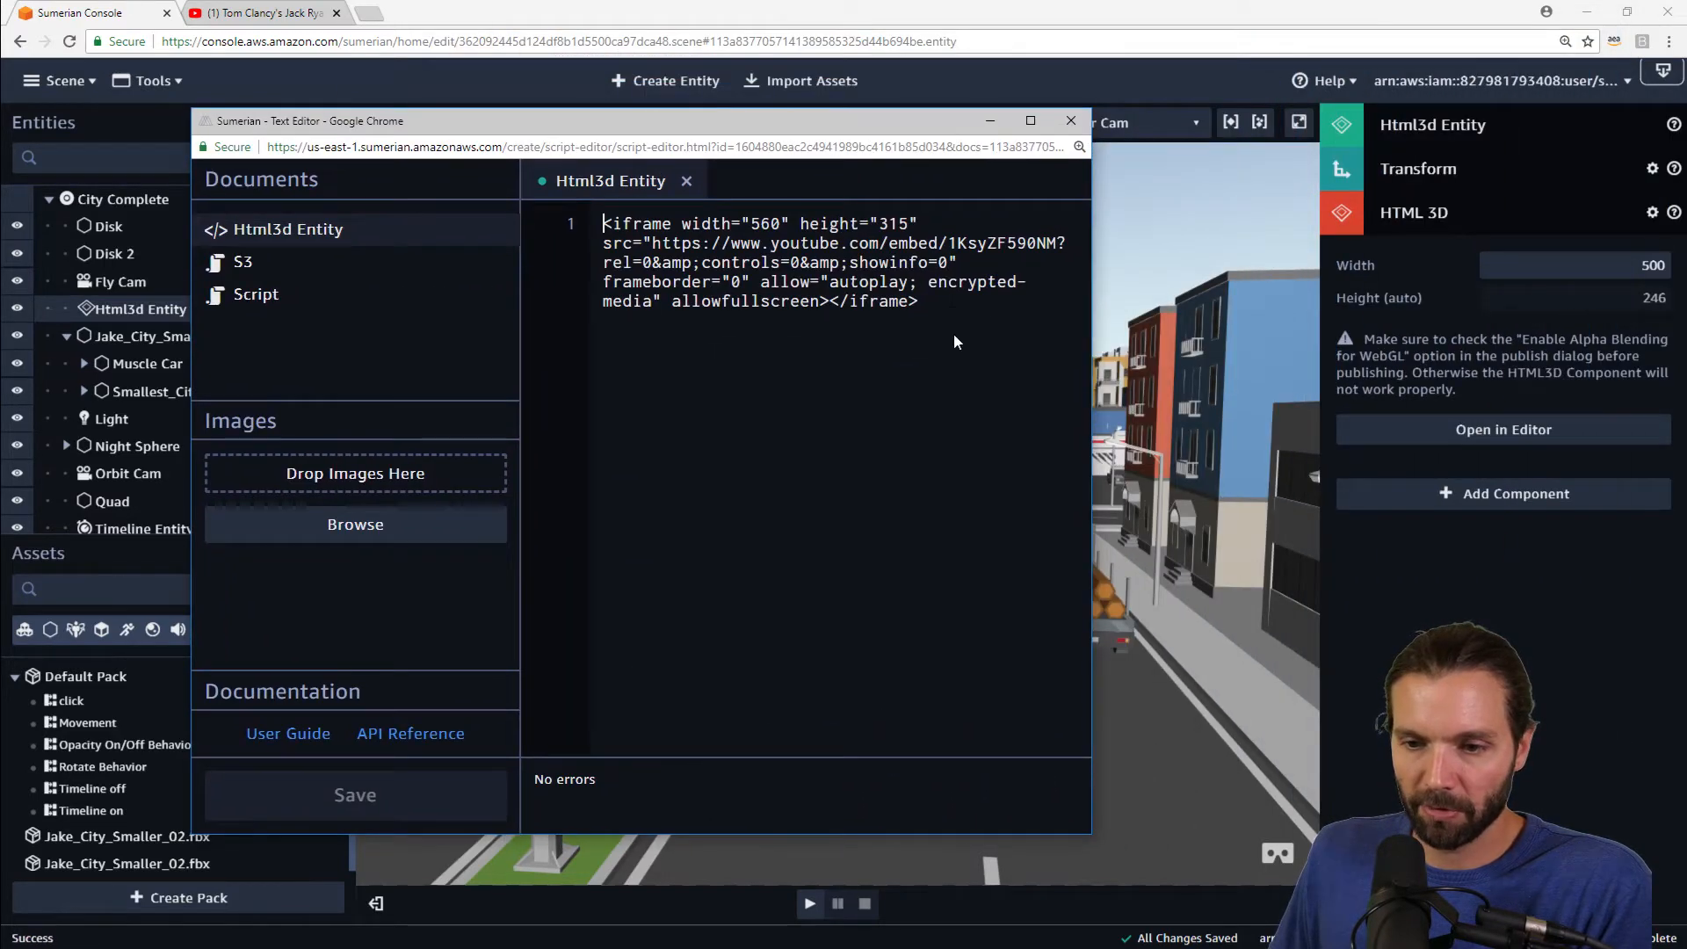
key(ctrl+a)
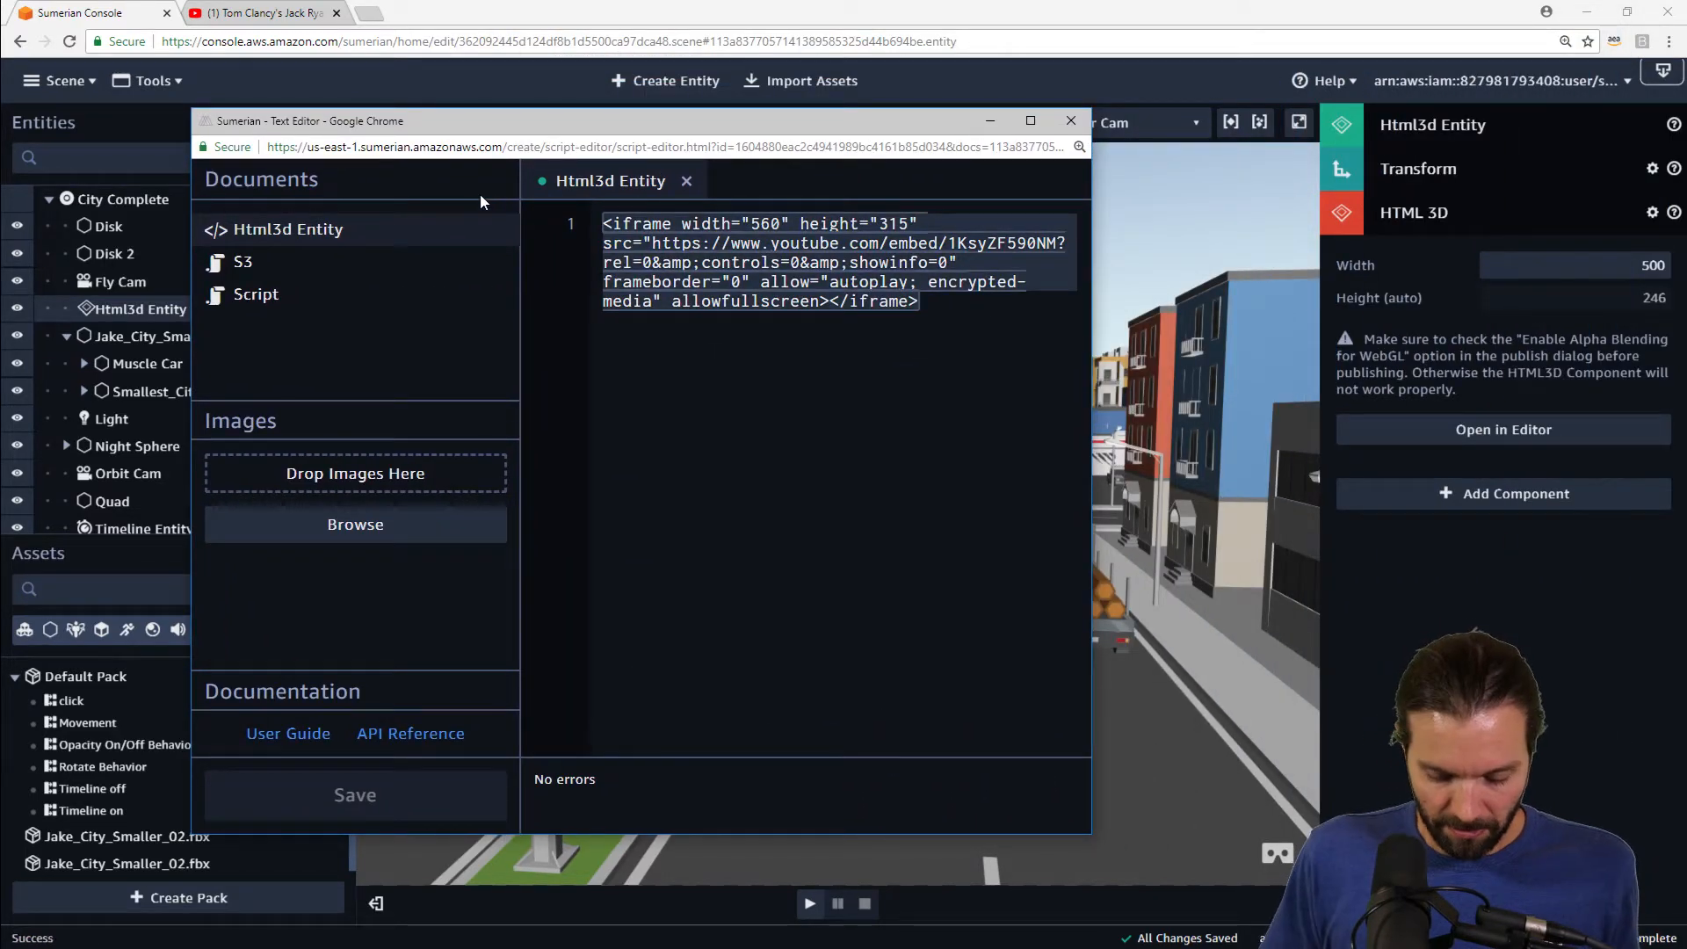
key(ctrl+v)
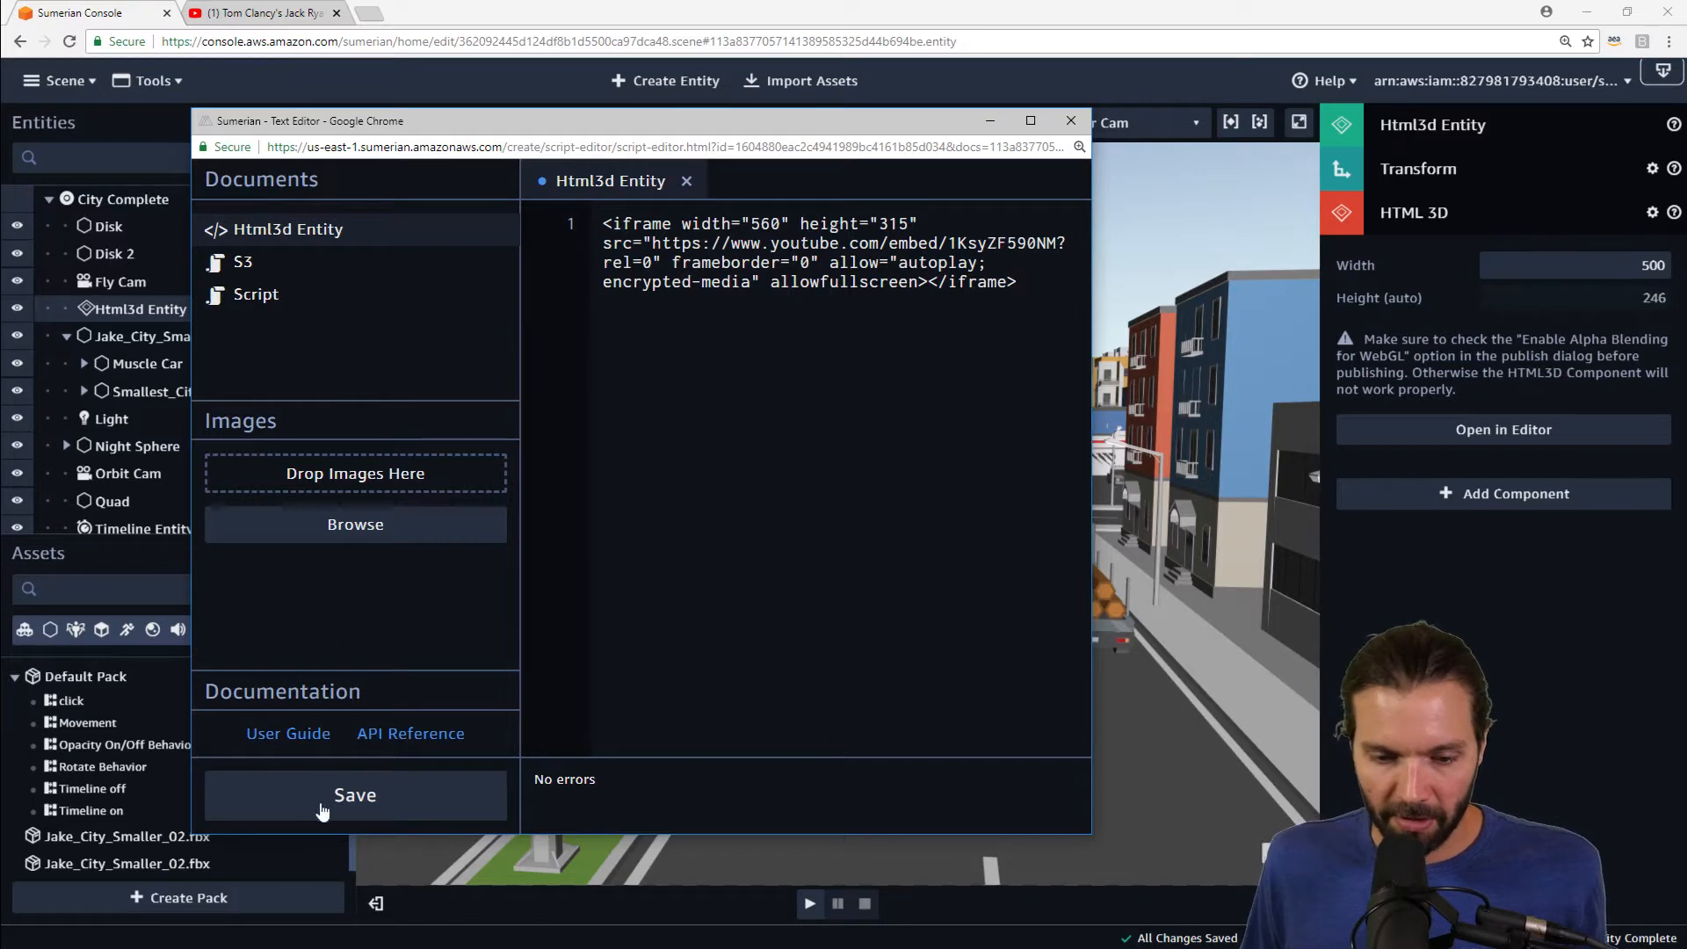
click(351, 795)
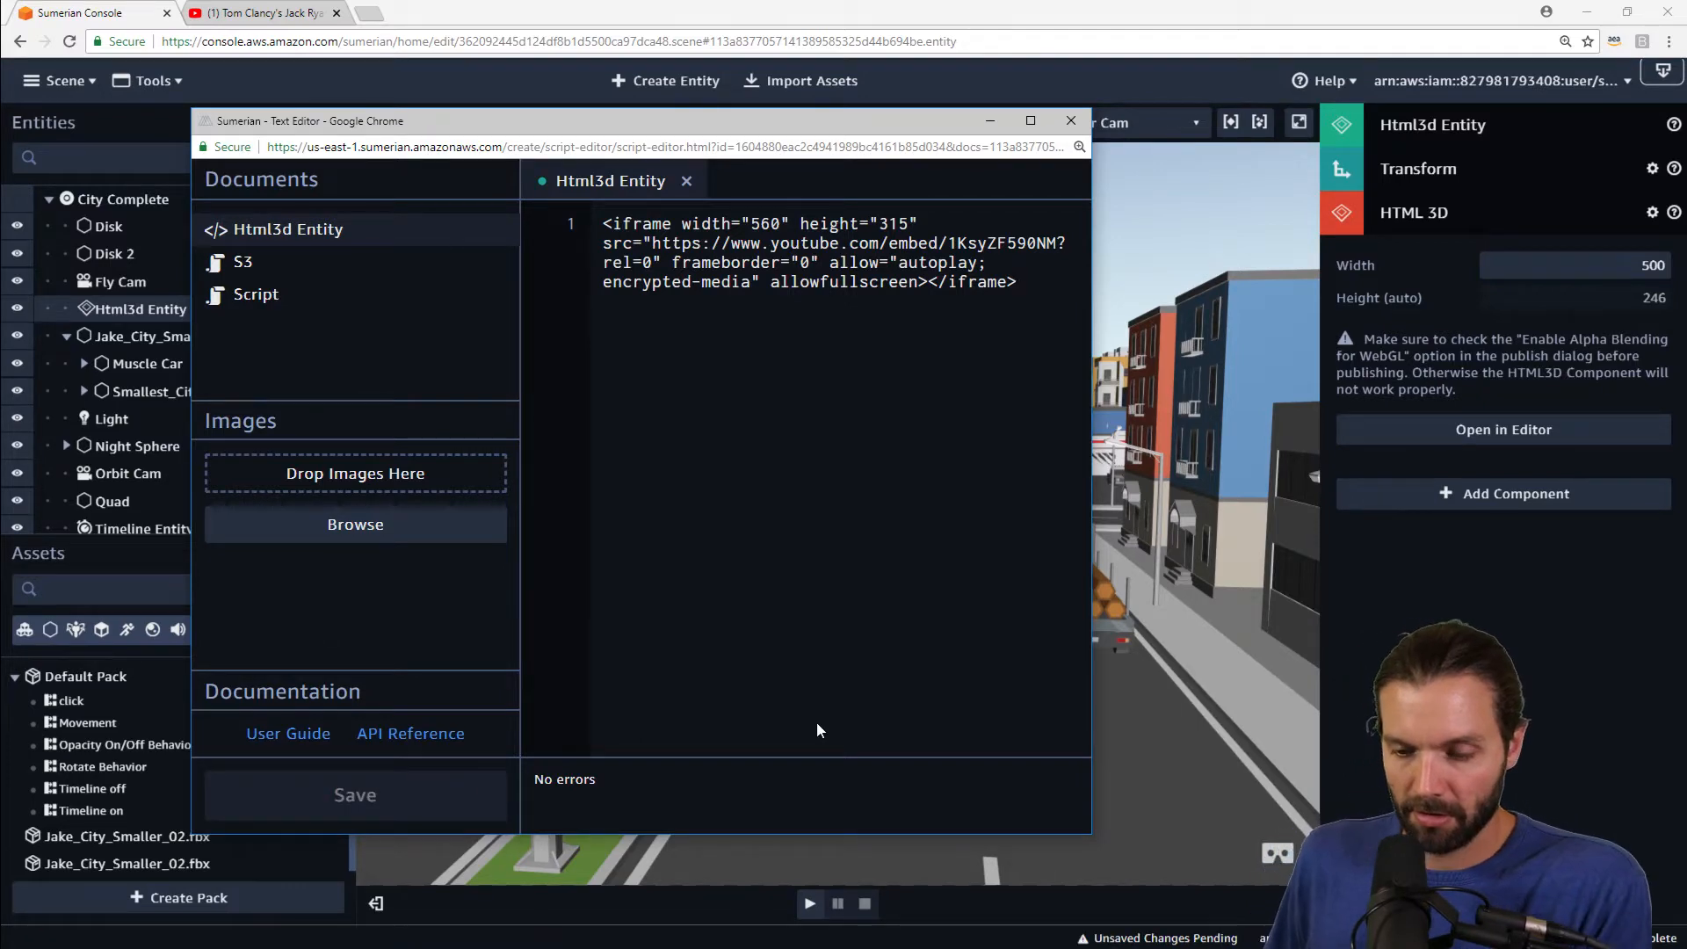
Step: Close the text editor, play the scene, and start the billboard's YouTube video with sound
click(905, 868)
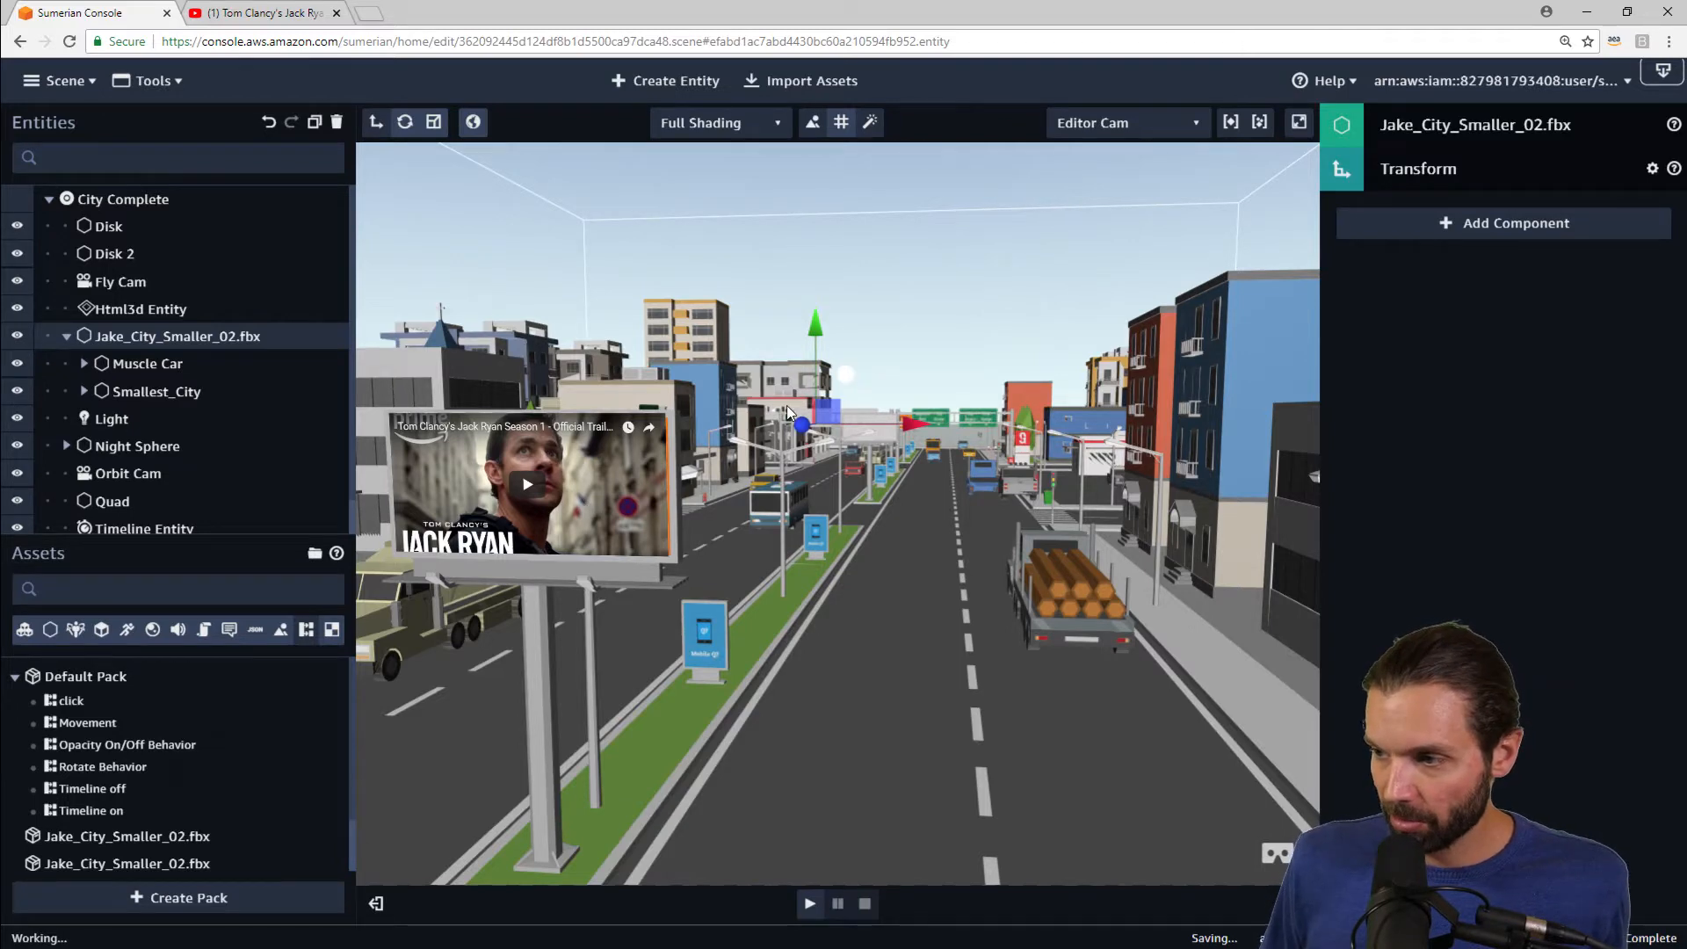
click(810, 905)
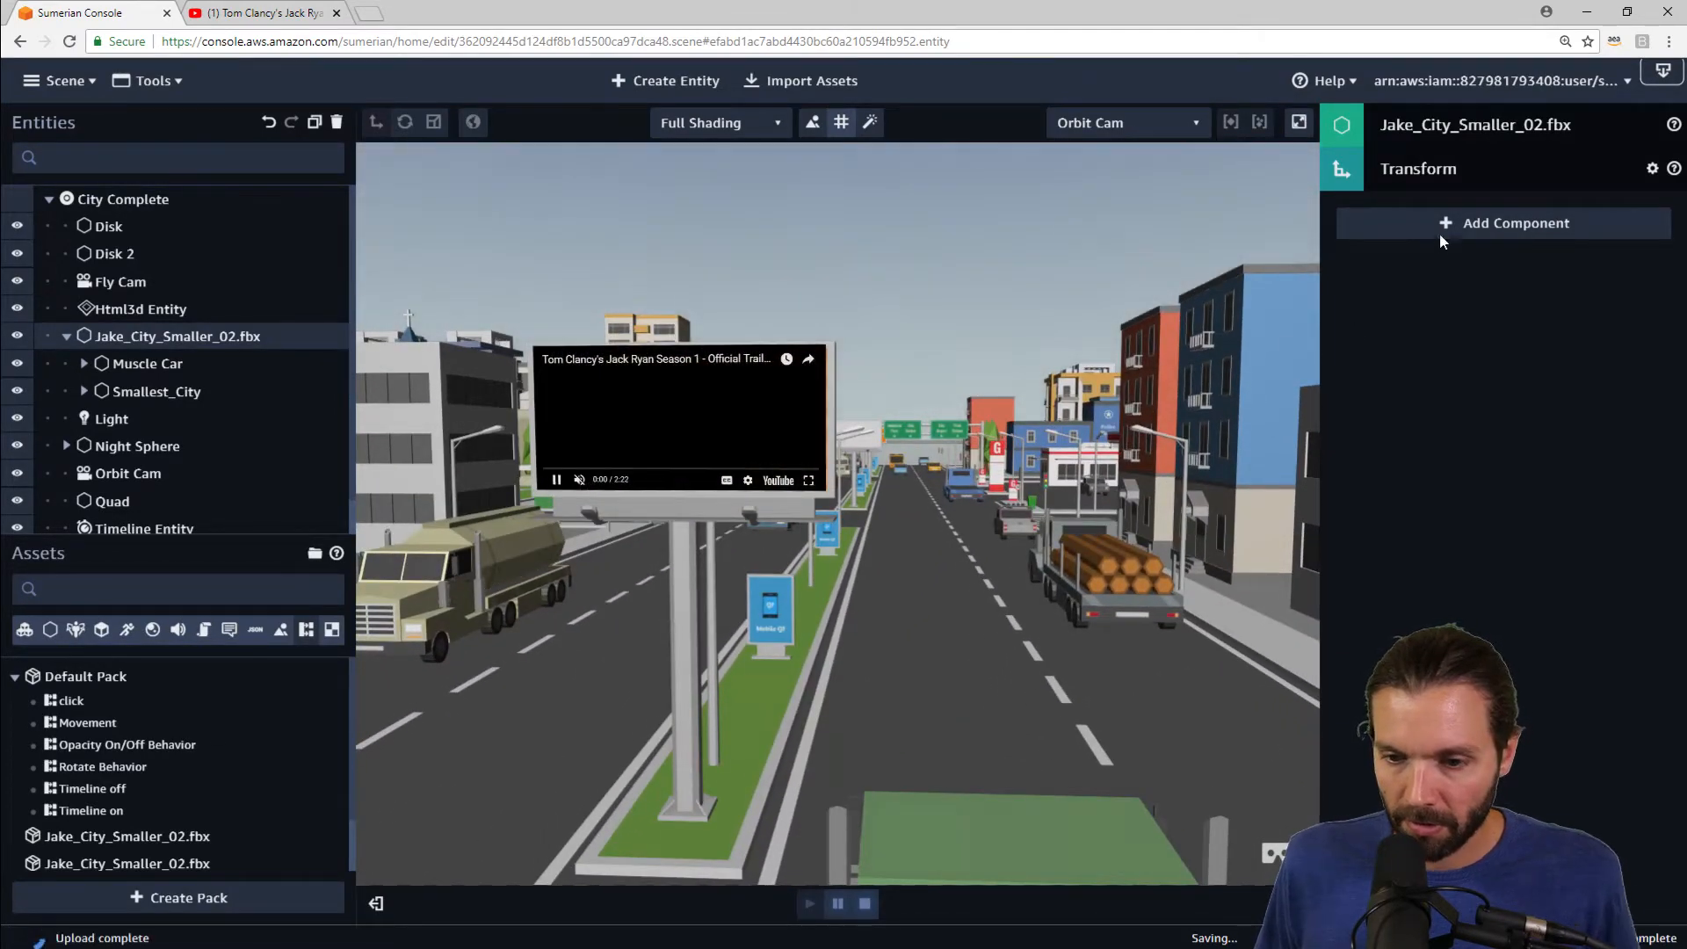
click(579, 481)
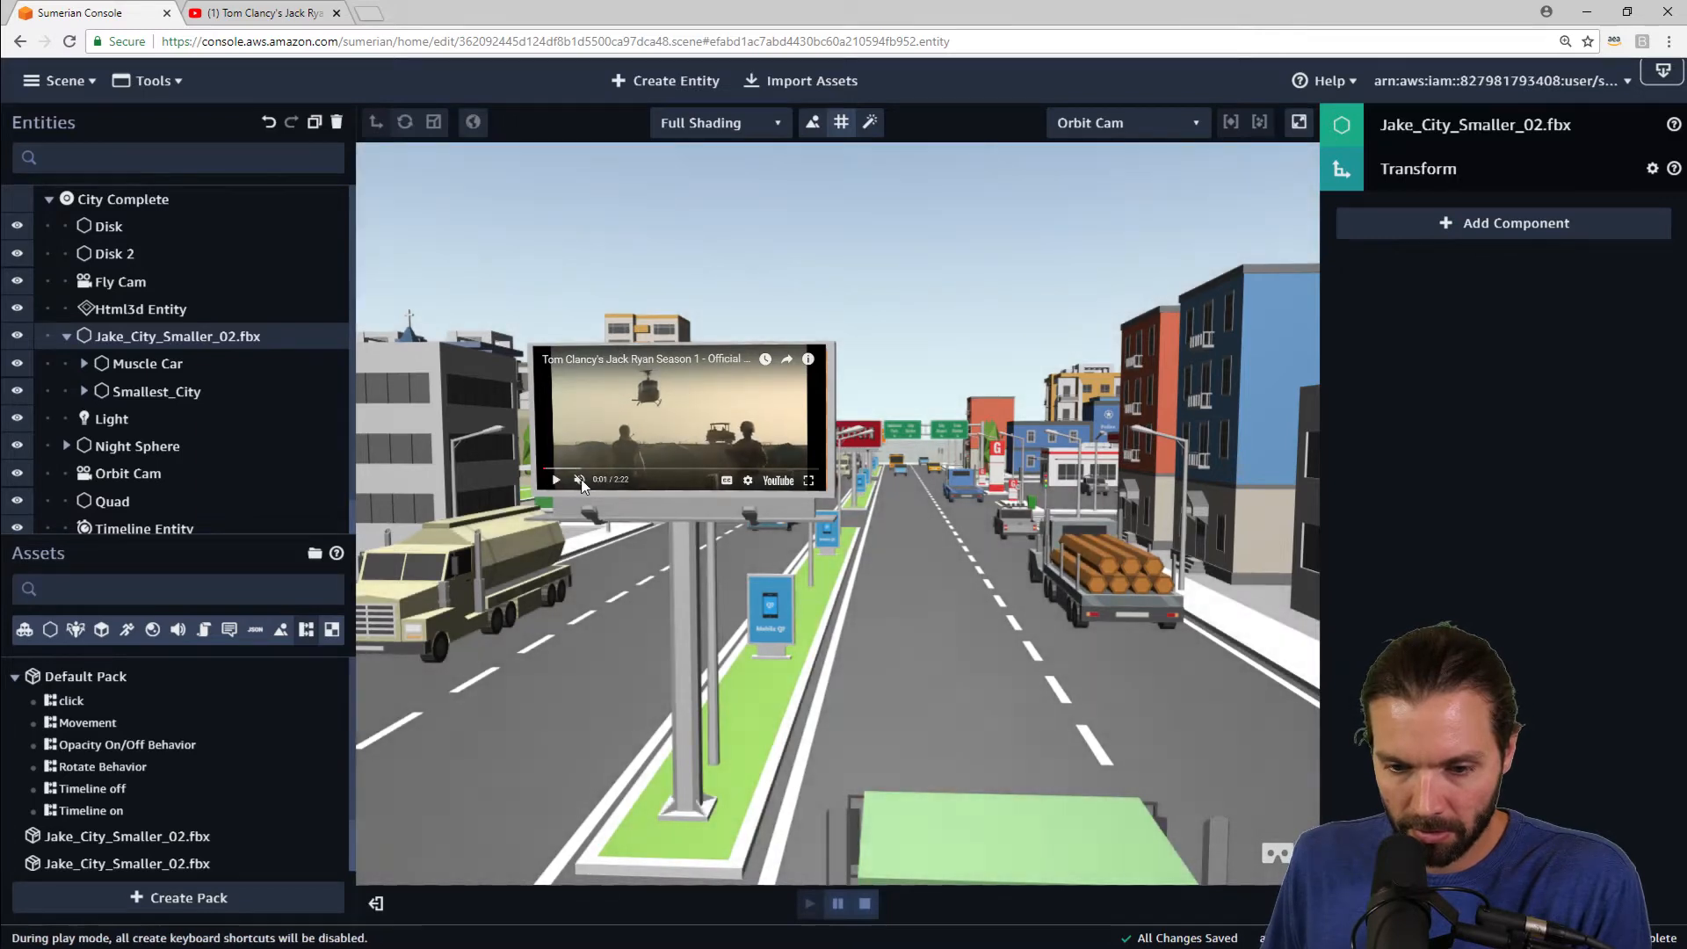
click(579, 486)
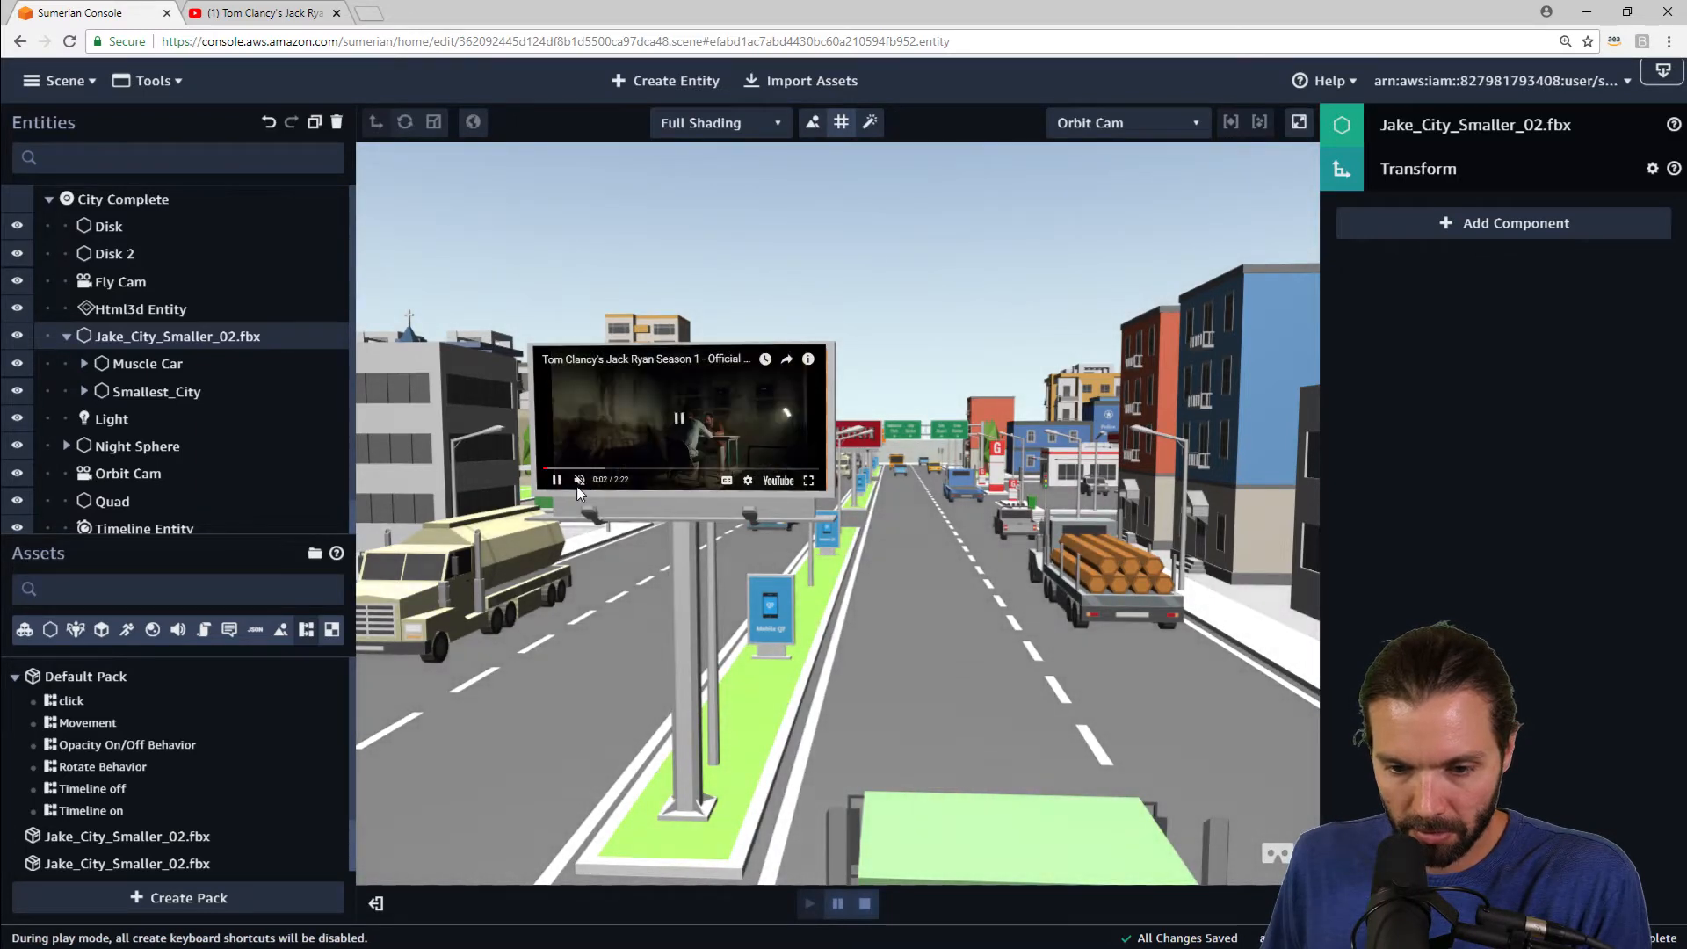
Step: Mute the trailer in the YouTube tab and return to the Sumerian console
click(230, 13)
click(195, 755)
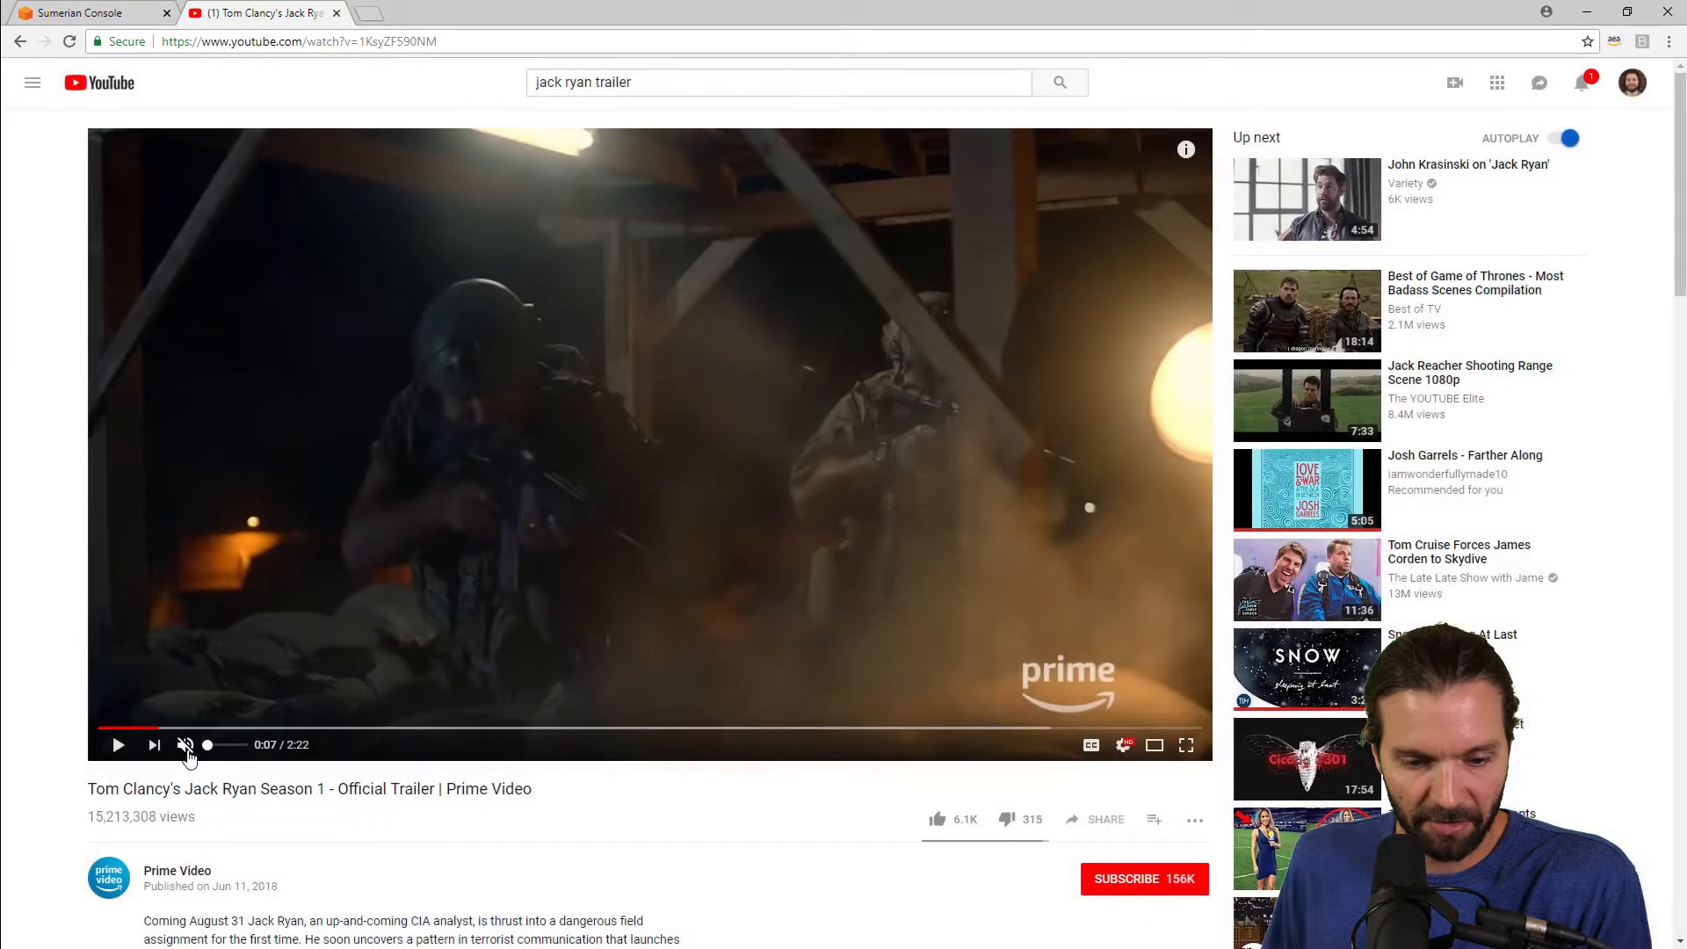
click(110, 20)
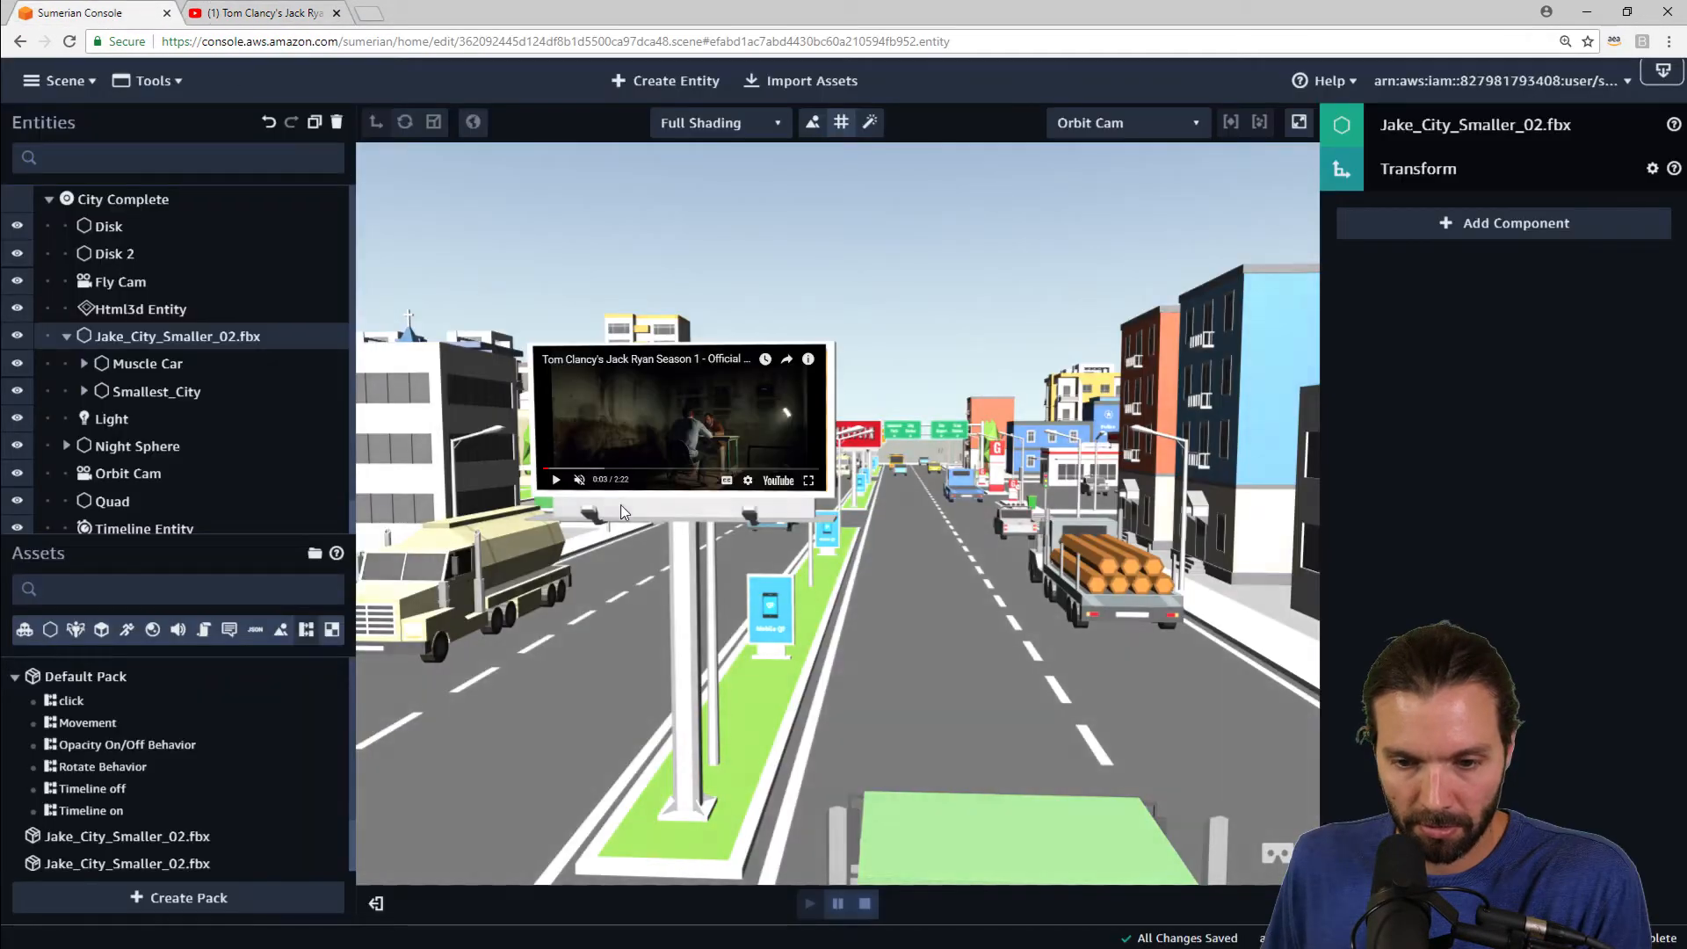
Step: Test the billboard video playback in the running scene while orbiting the camera, and stop the scene
click(555, 484)
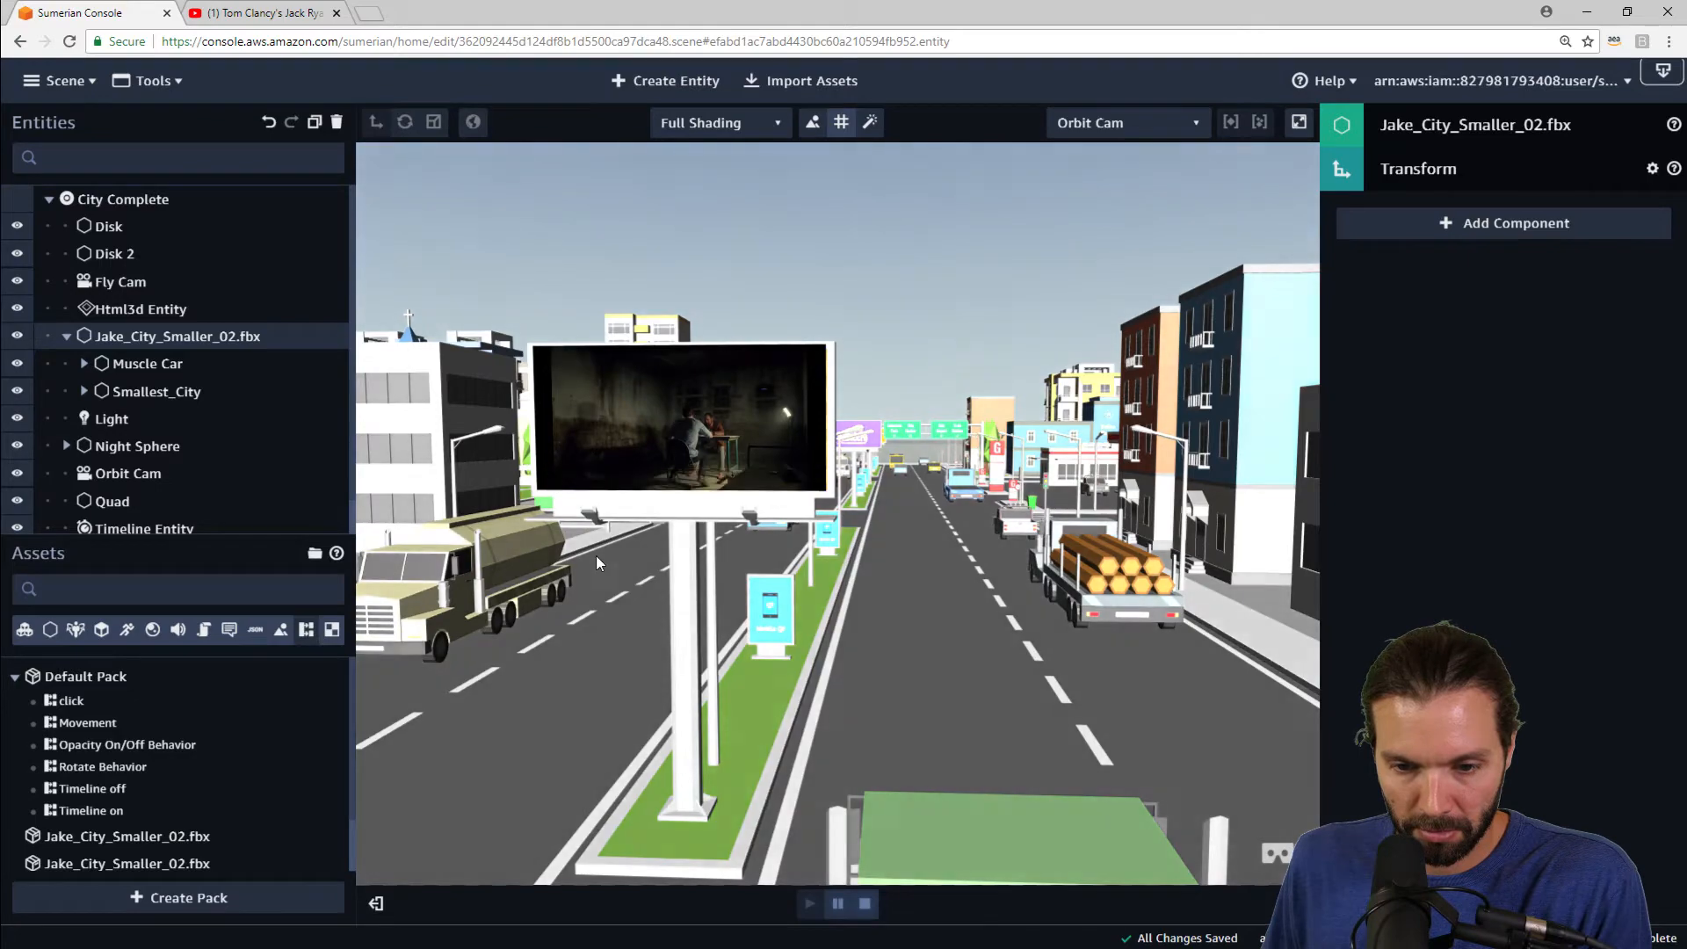
click(863, 905)
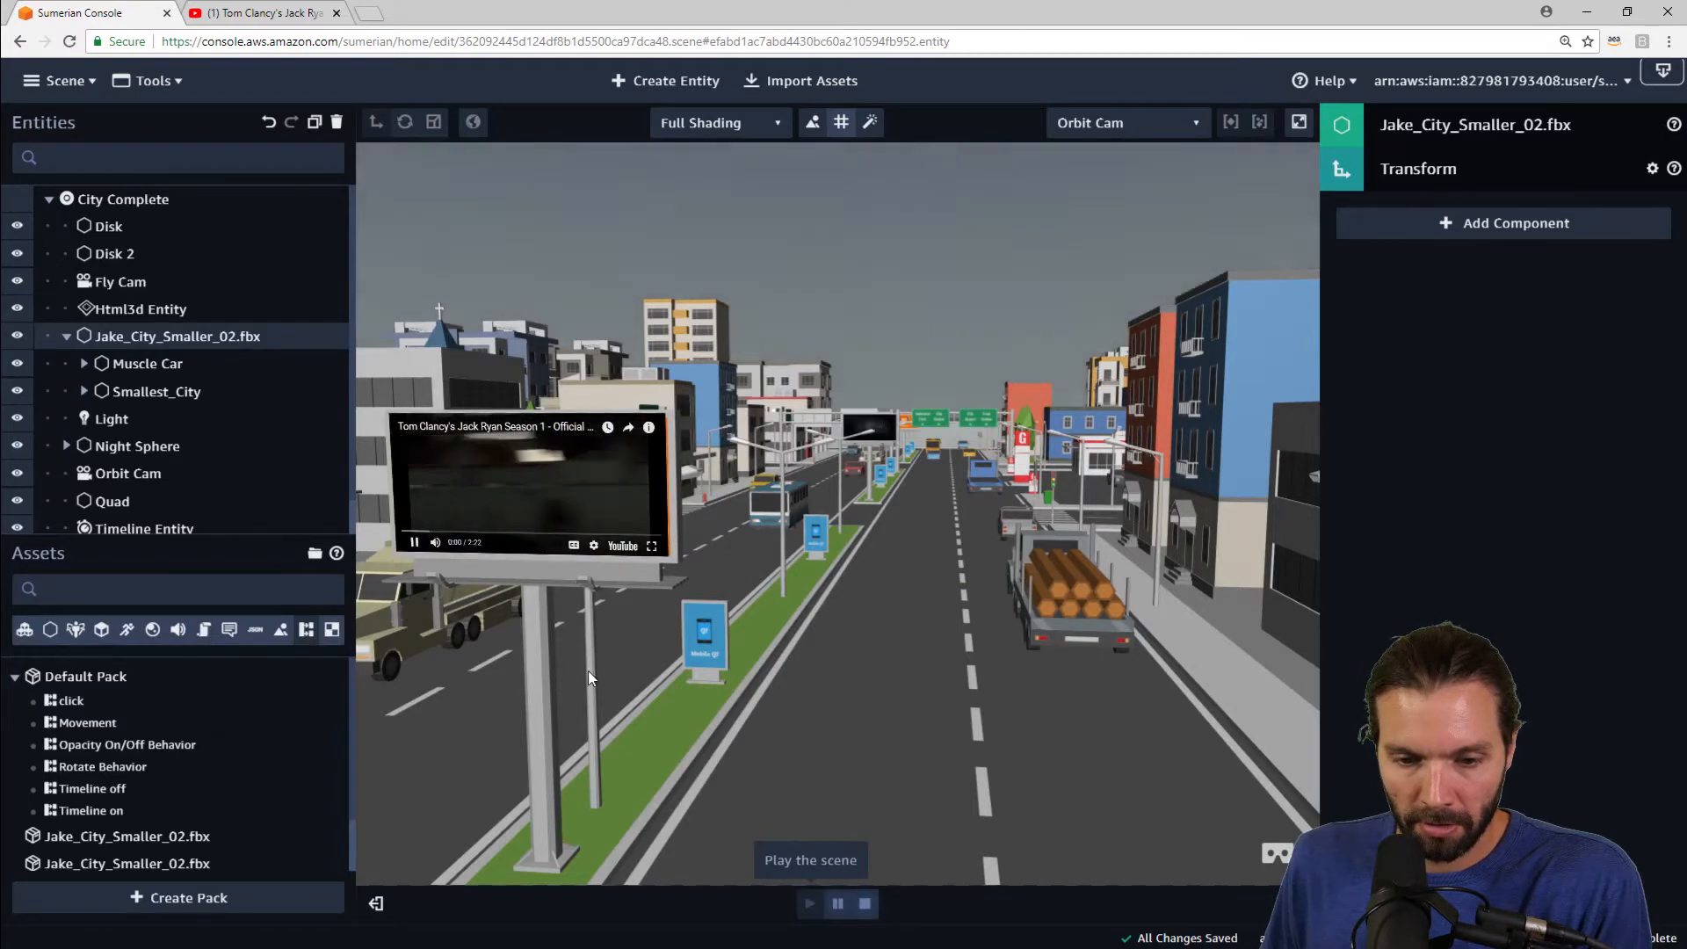
drag(587, 671, 631, 657)
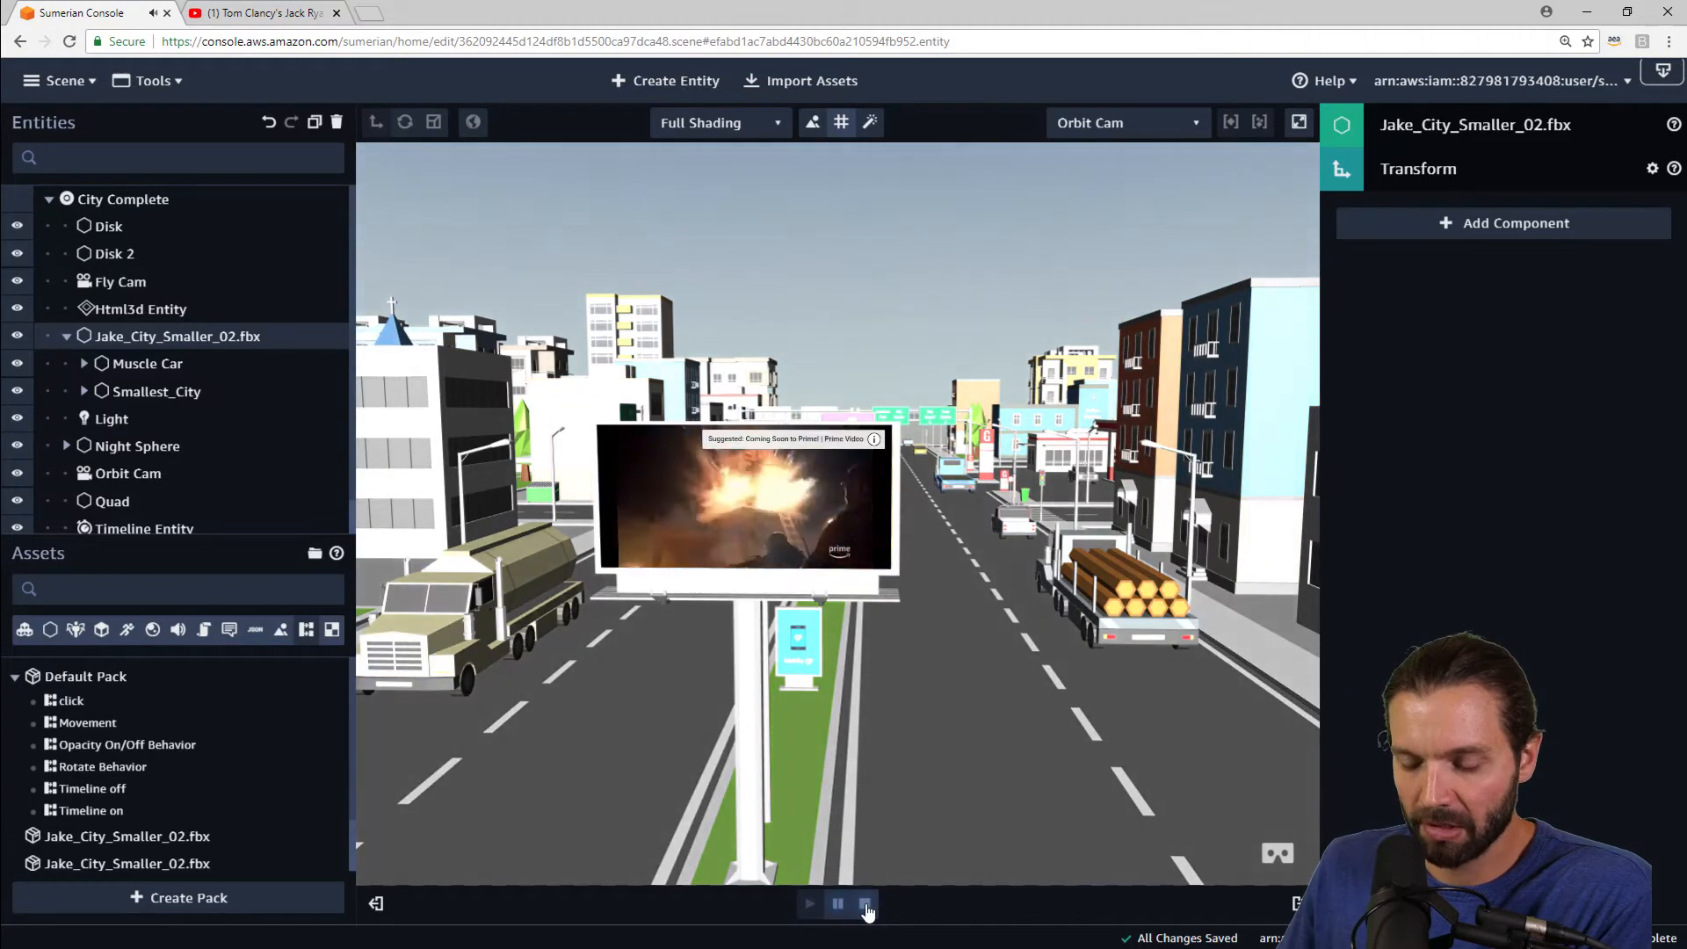
click(868, 906)
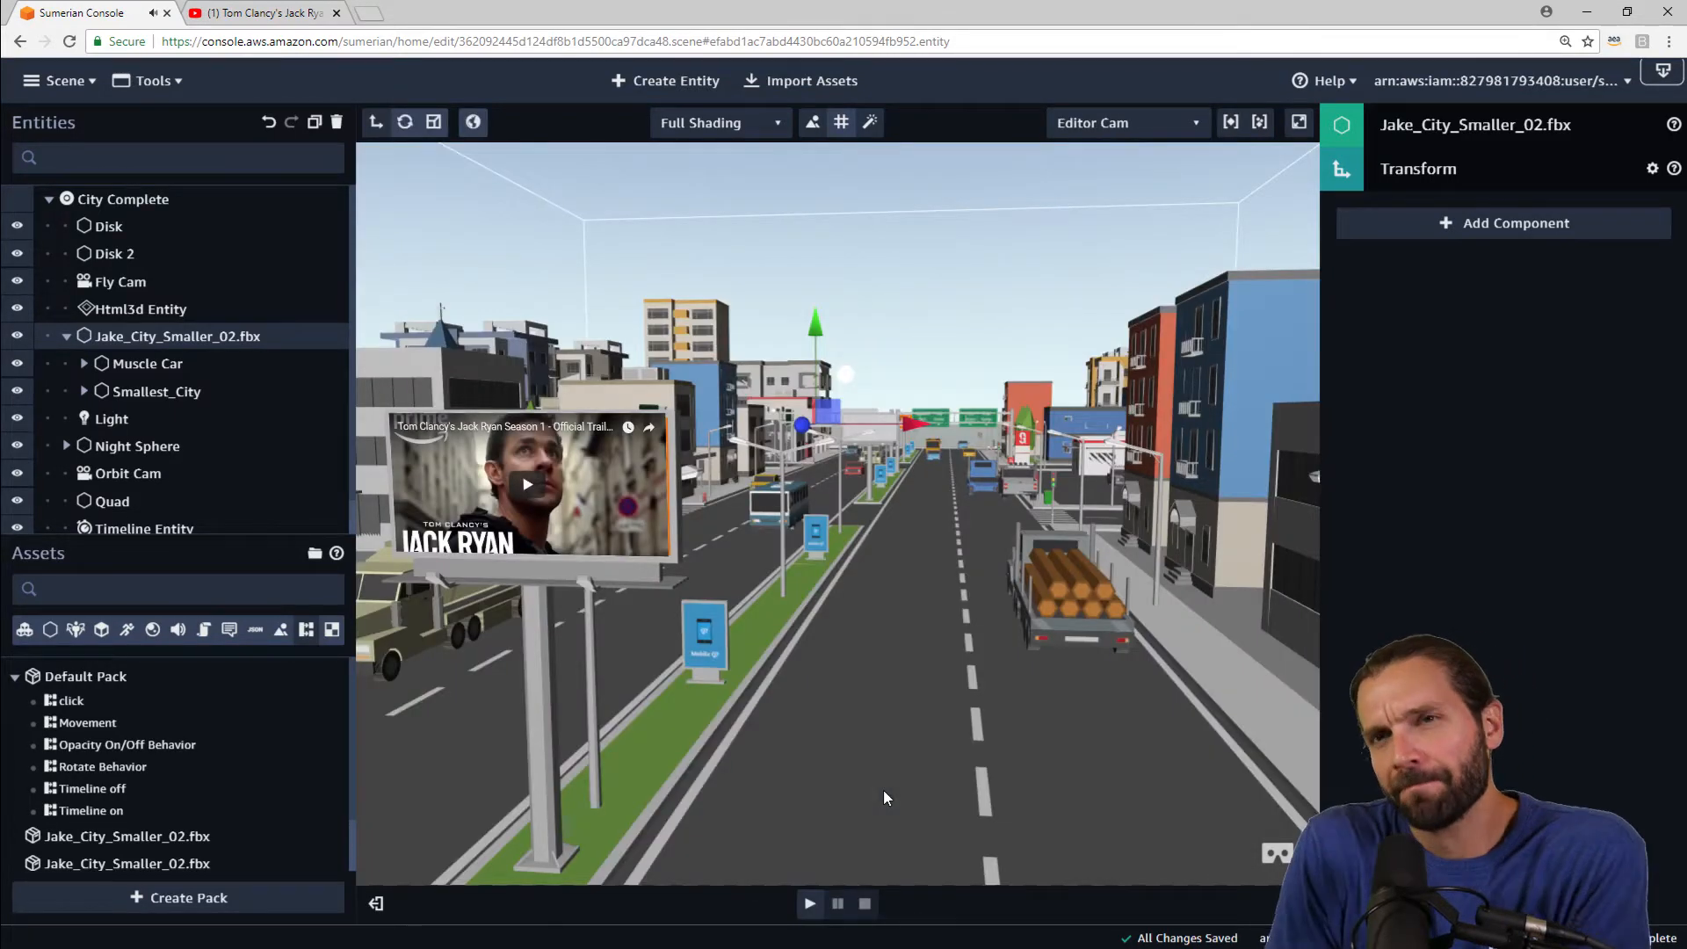